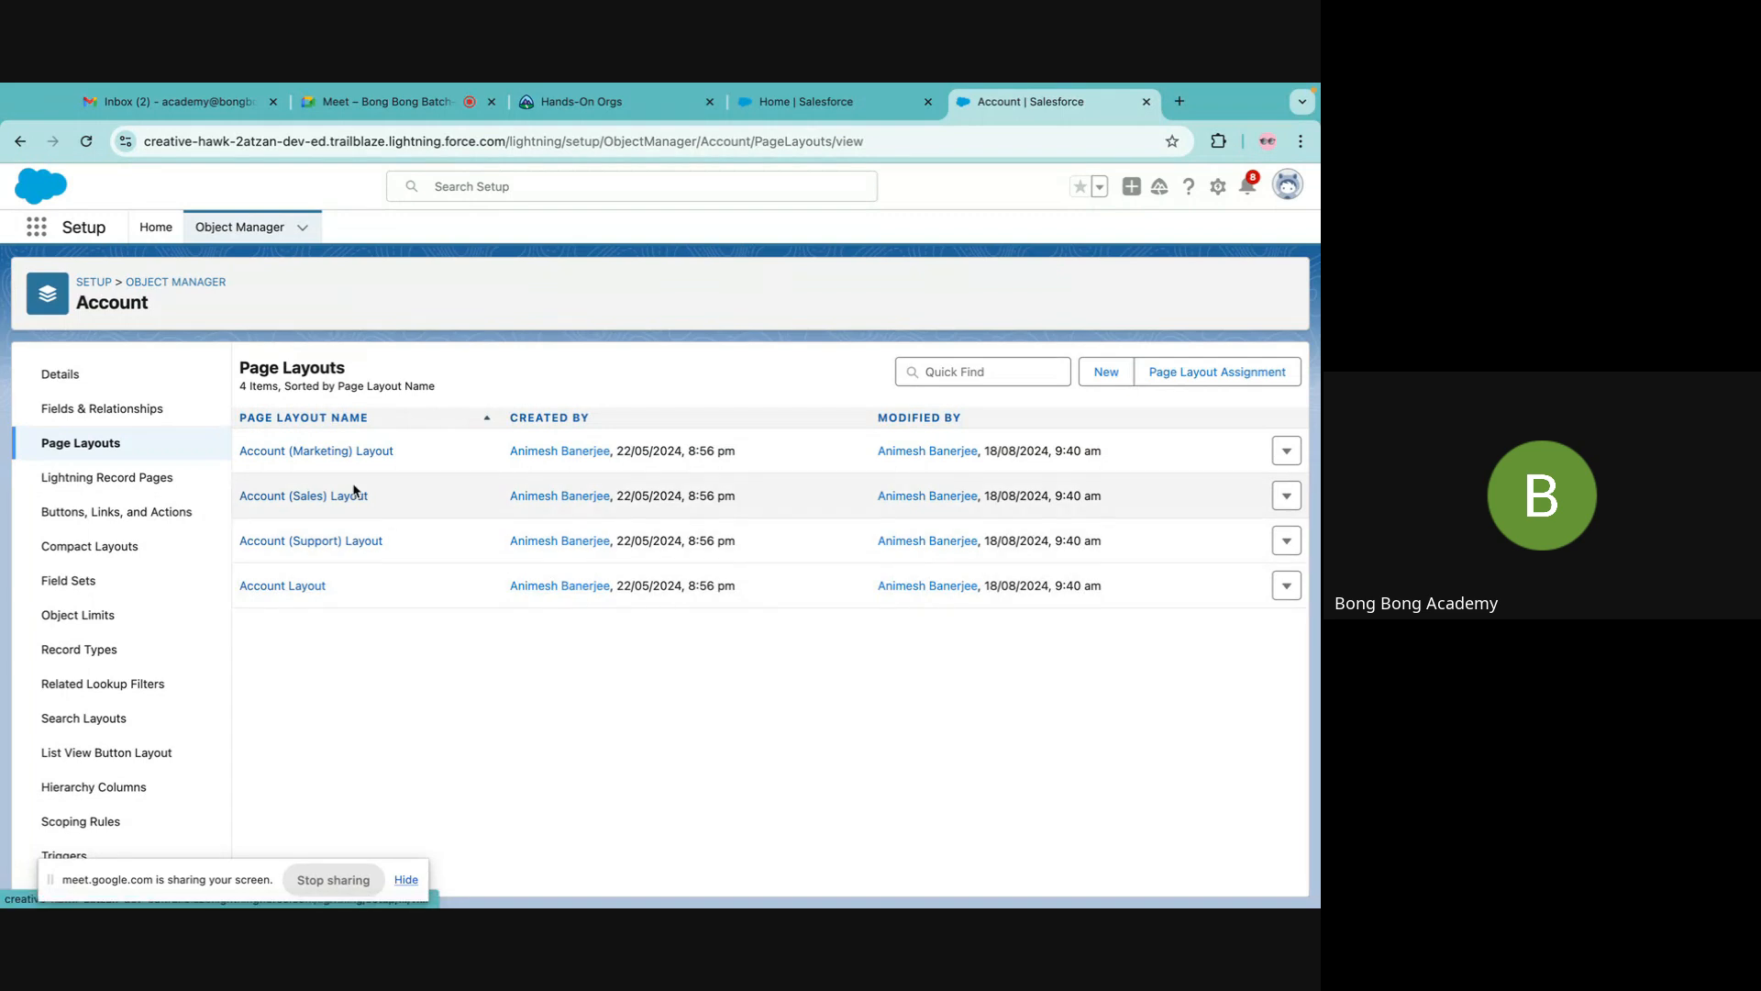
Examine the Account object's page layout assignments for every profile and record type combination.
{"action": "left_click", "coordinate": [1191, 373]}
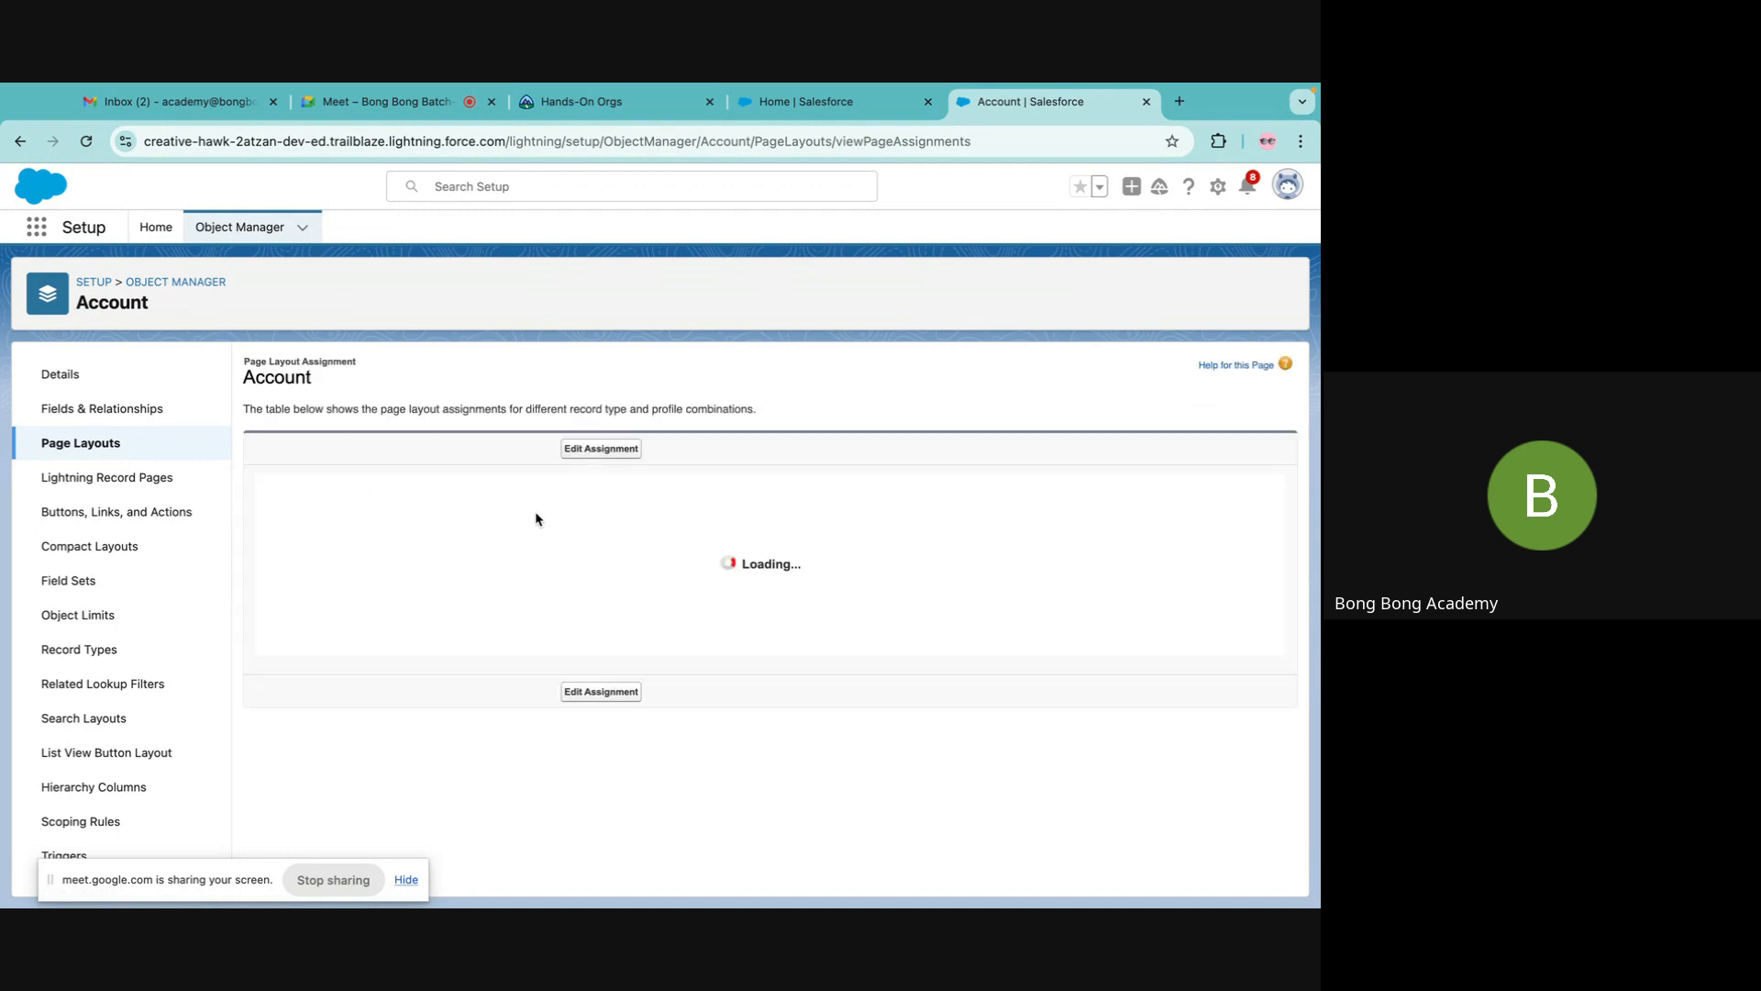
{"action": "scroll", "coordinate": [536, 516], "scroll_direction": "down", "scroll_amount": 2}
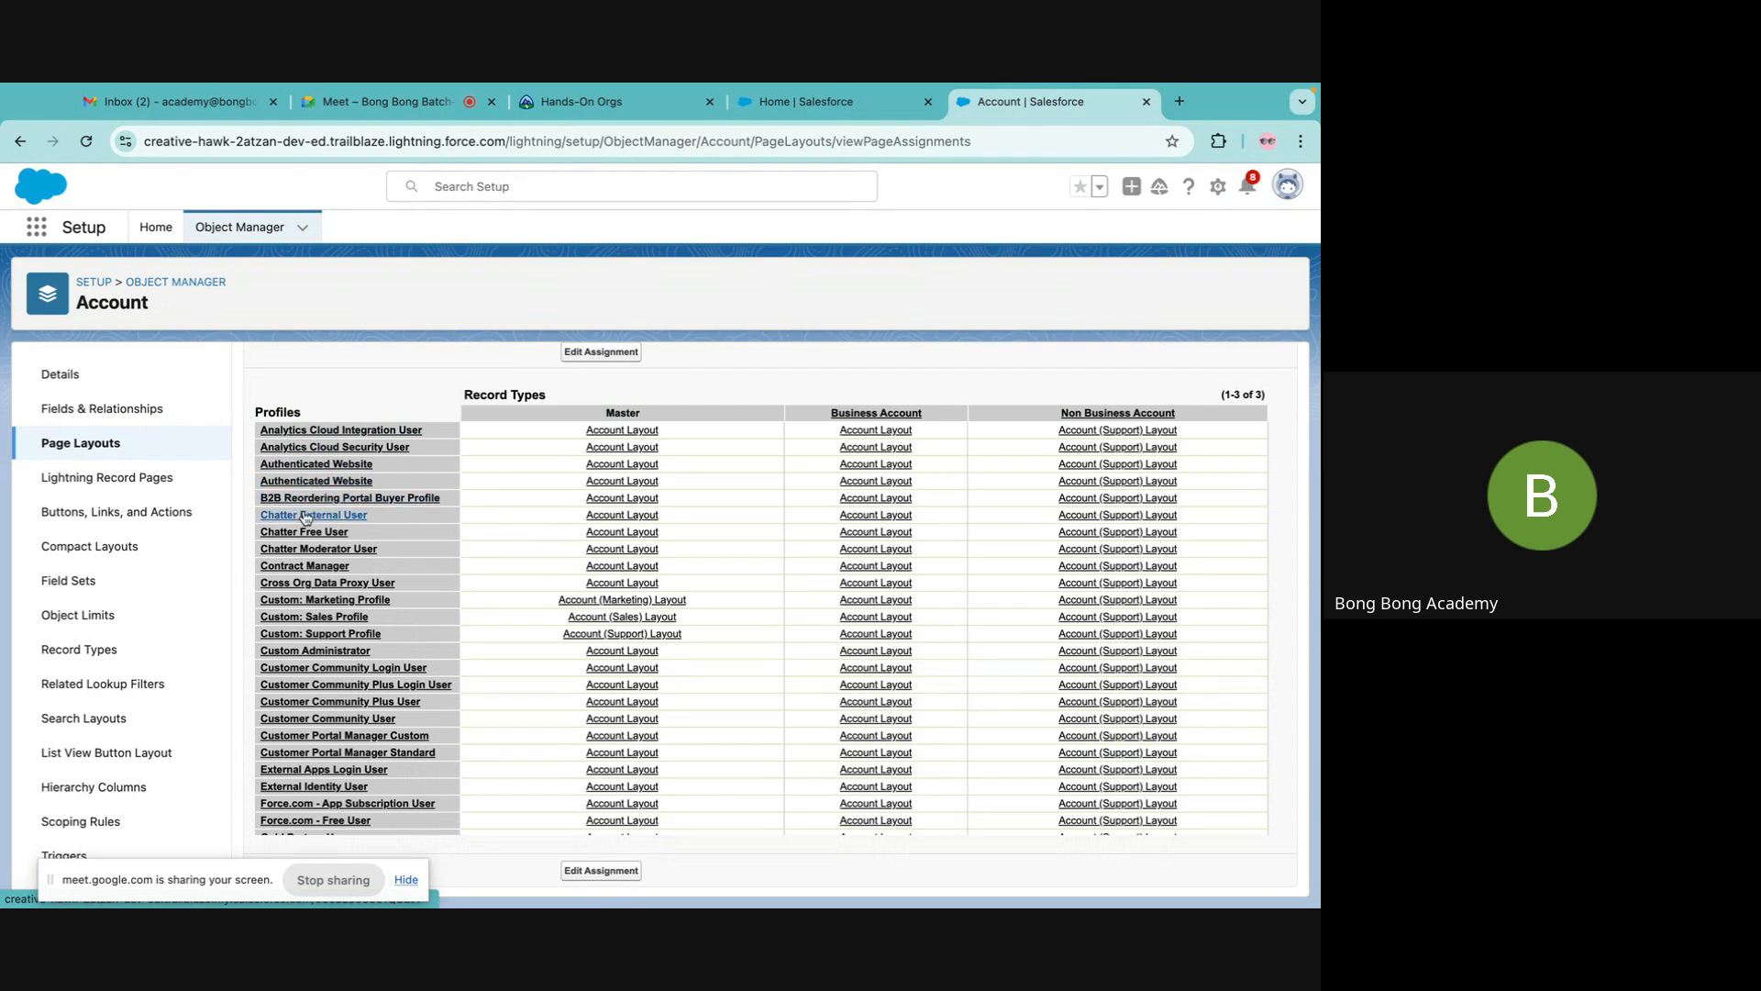
{"action": "scroll", "coordinate": [305, 780], "scroll_direction": "down", "scroll_amount": 5}
{"action": "scroll", "coordinate": [305, 780], "scroll_direction": "down", "scroll_amount": 2}
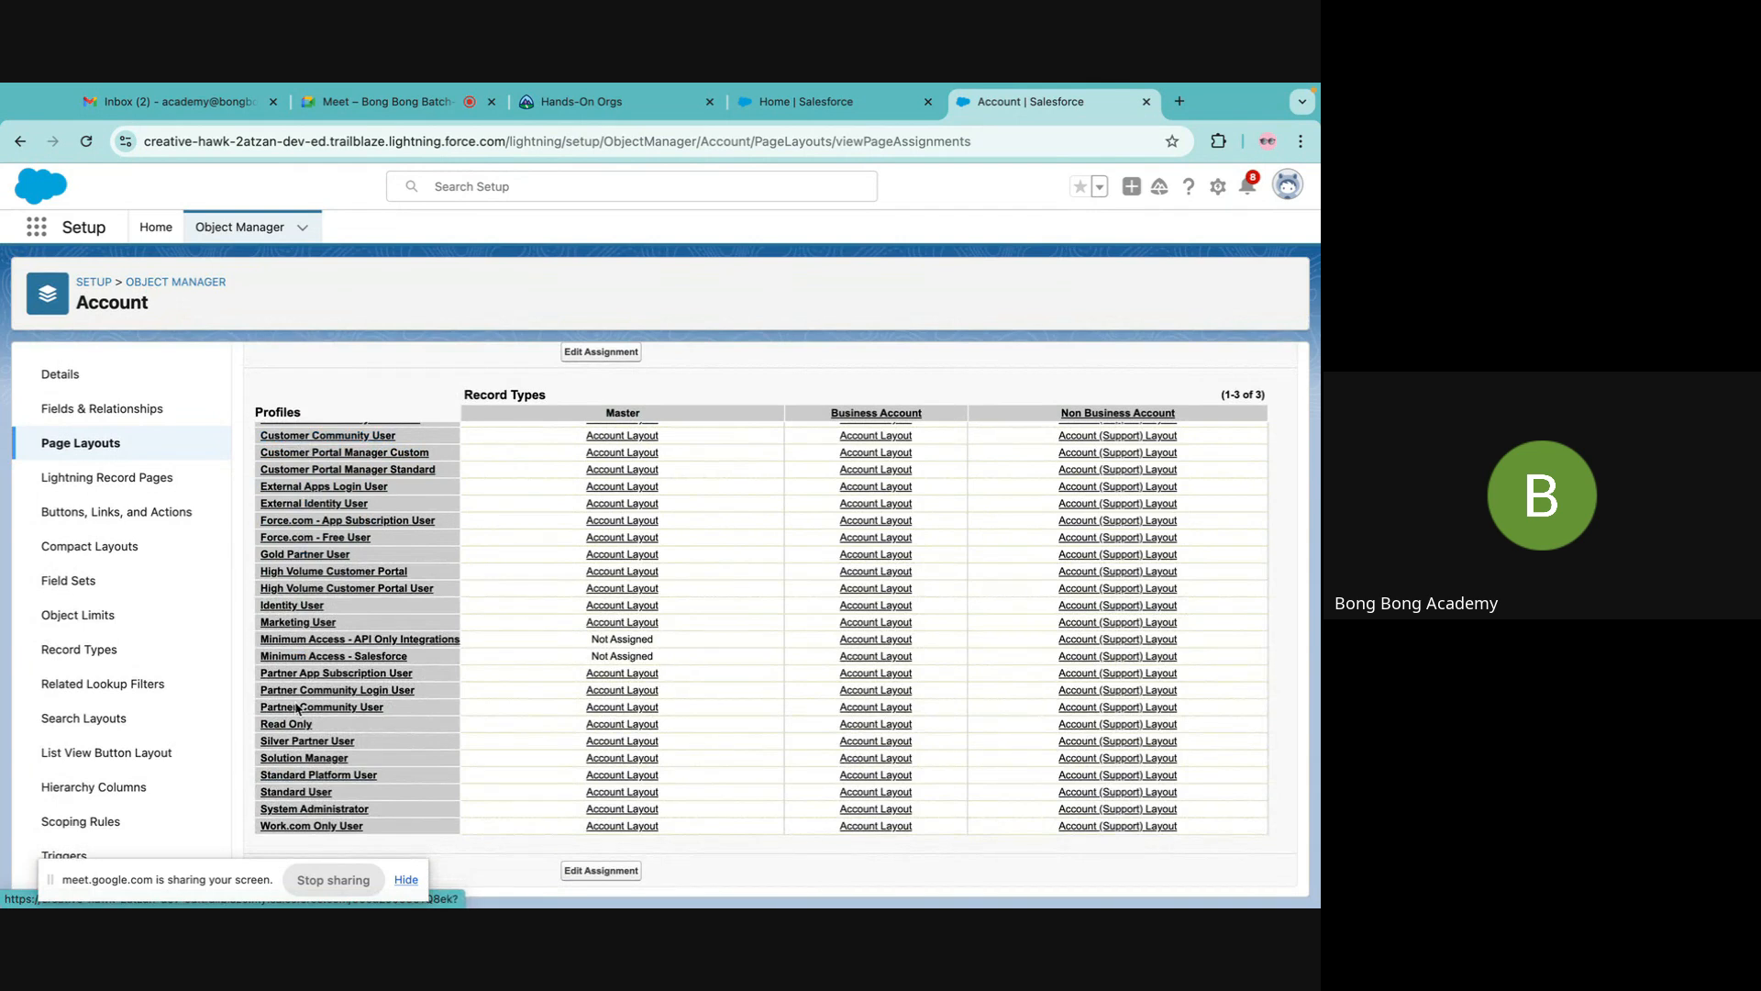
{"action": "scroll", "coordinate": [316, 489], "scroll_direction": "up", "scroll_amount": 6}
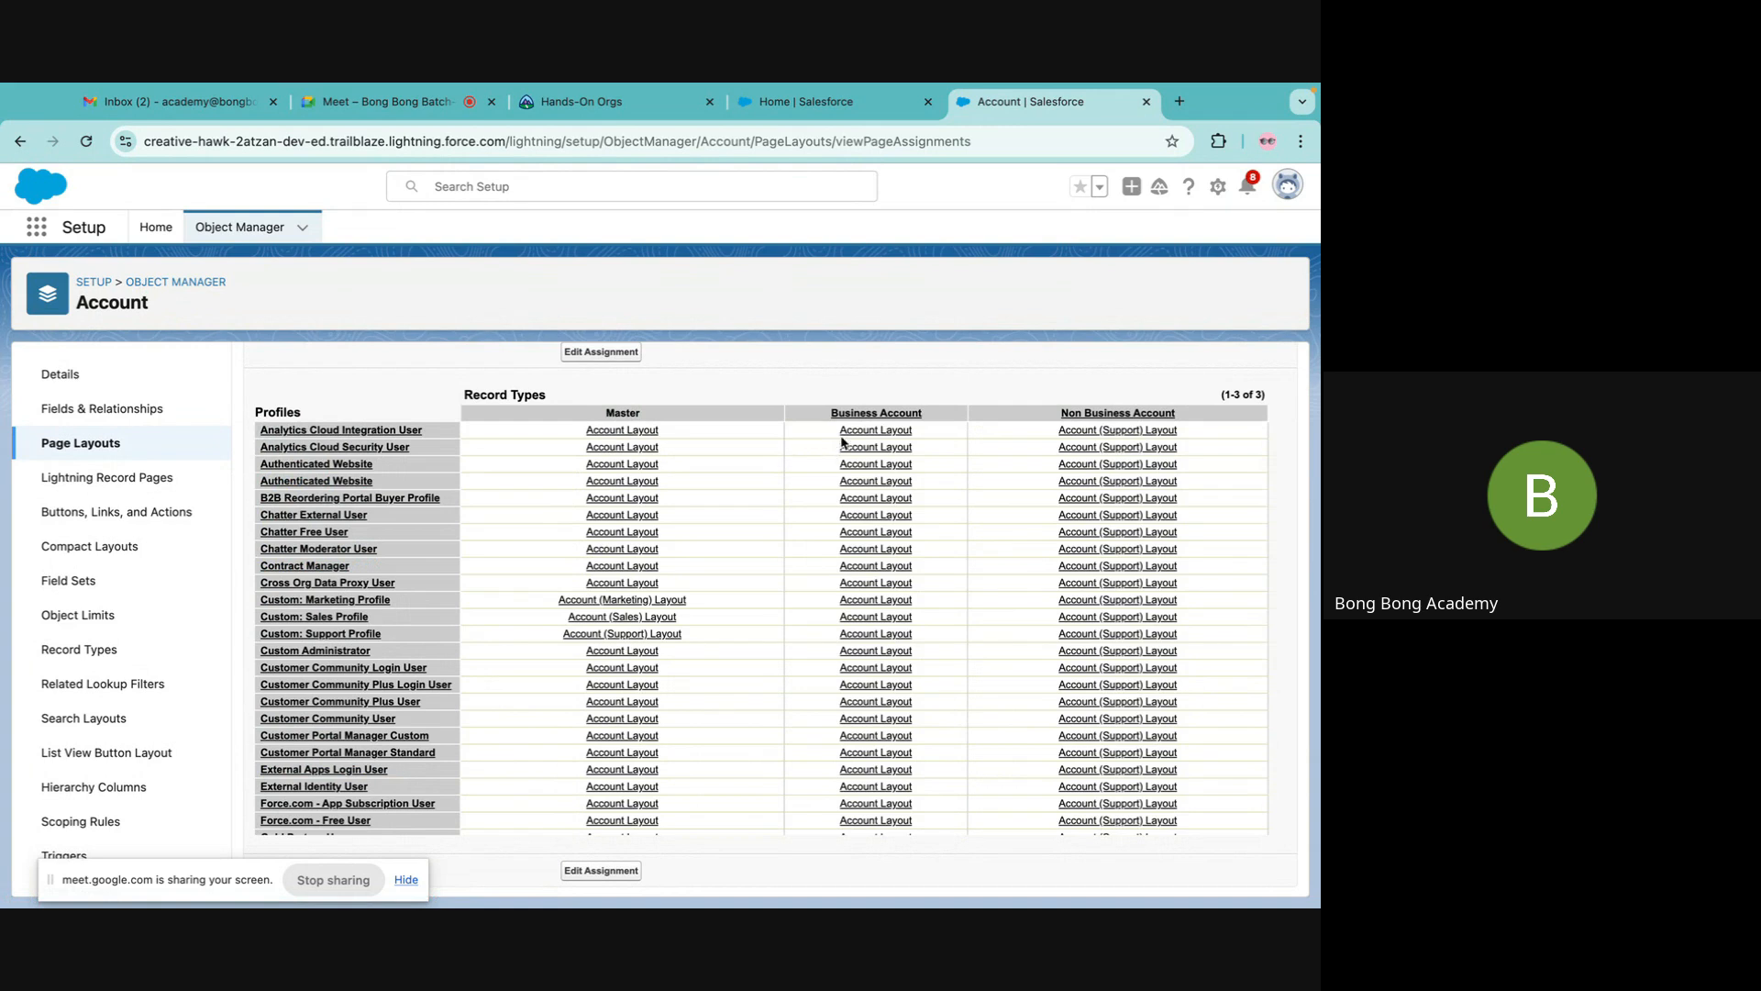
{"action": "scroll", "coordinate": [474, 511], "scroll_direction": "up", "scroll_amount": 2}
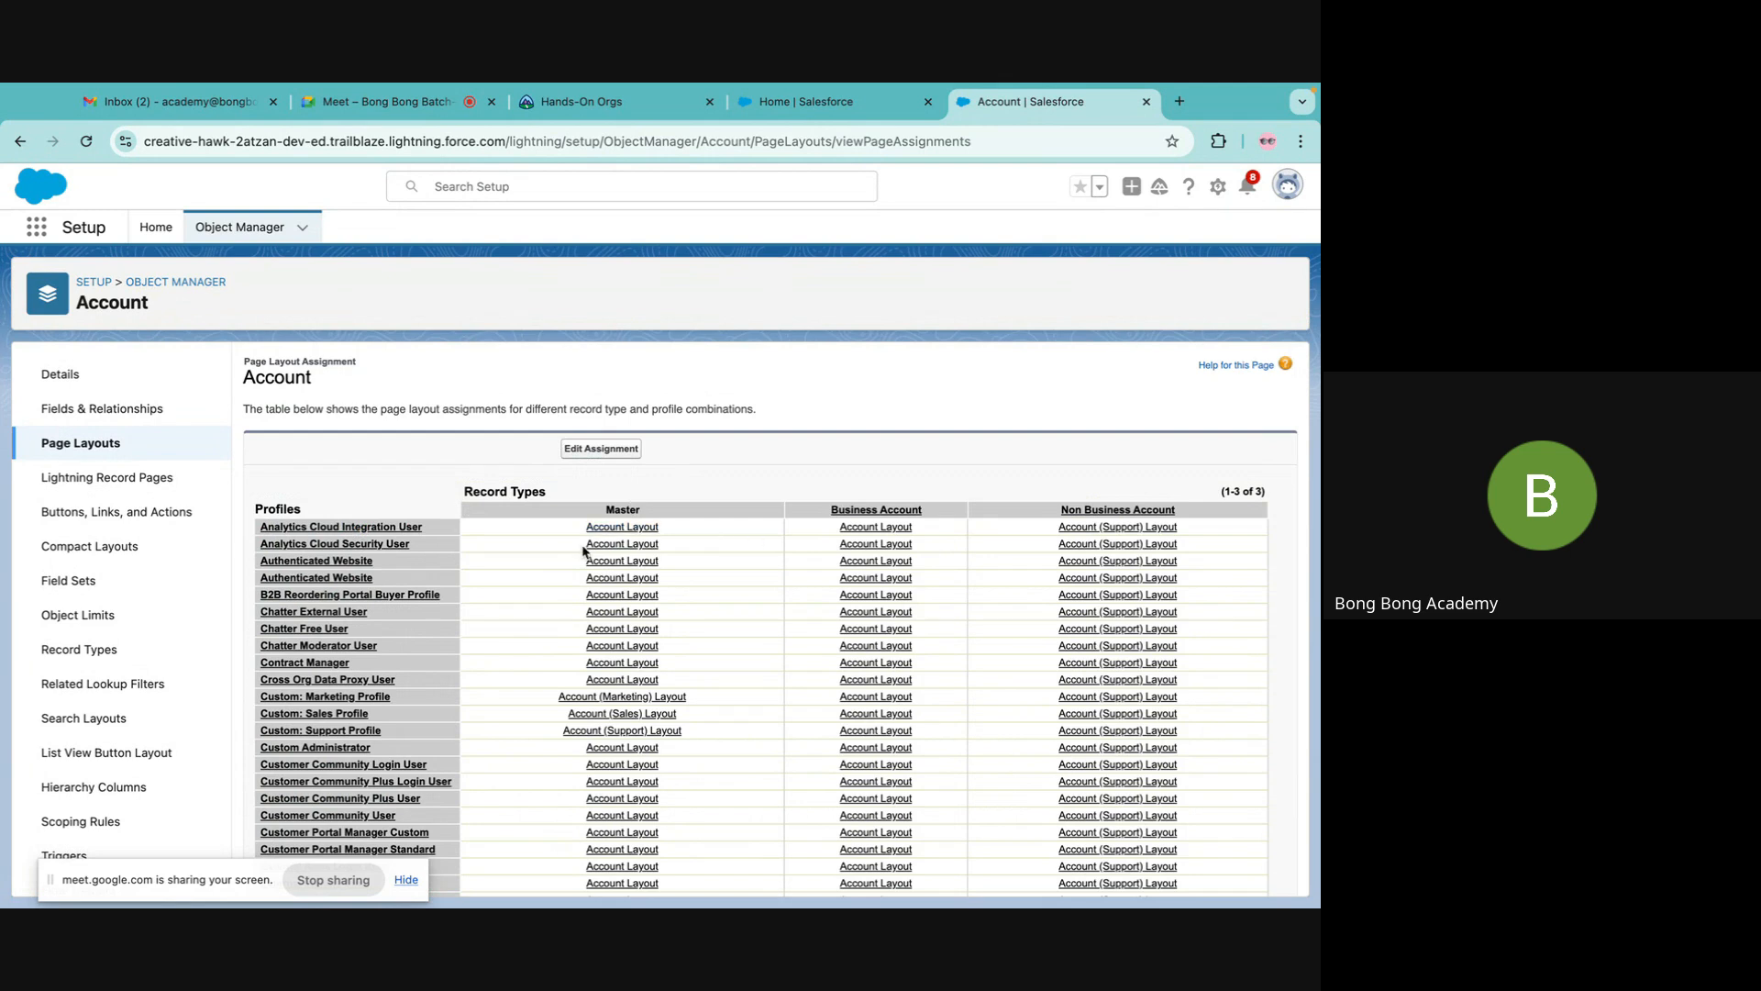
{"action": "scroll", "coordinate": [587, 799], "scroll_direction": "down", "scroll_amount": 3}
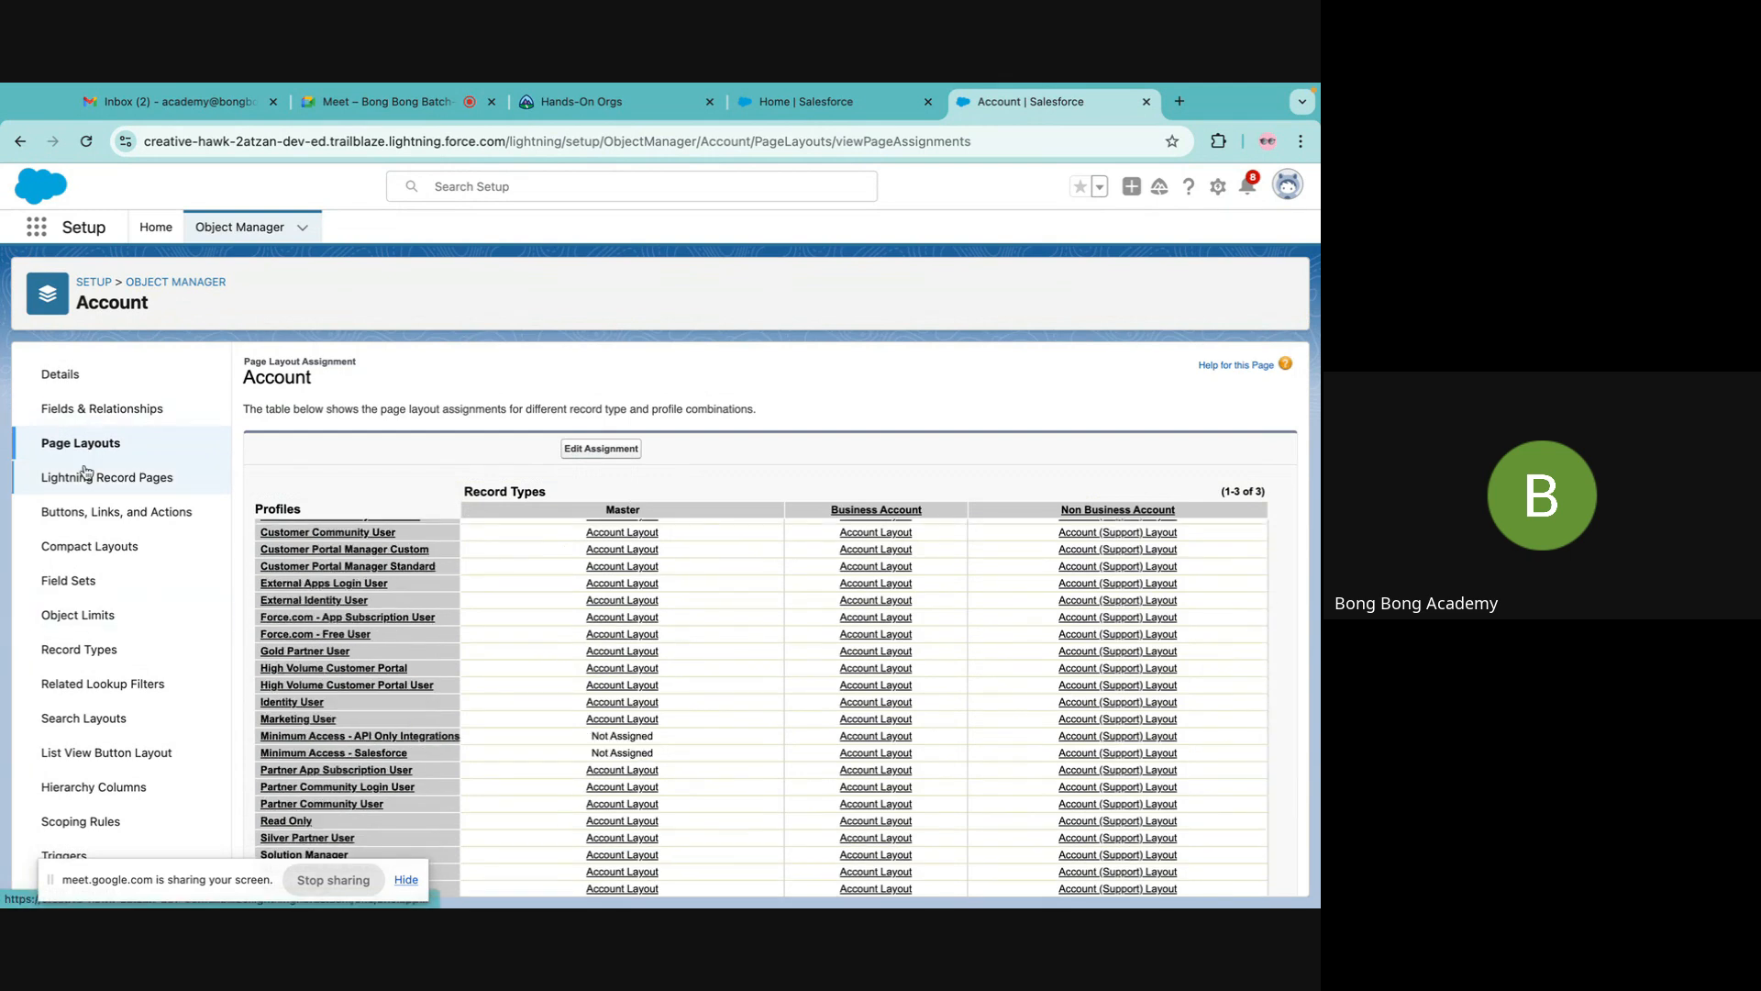
Review the full list of fields and relationships on the Account object.
{"action": "left_click", "coordinate": [149, 412]}
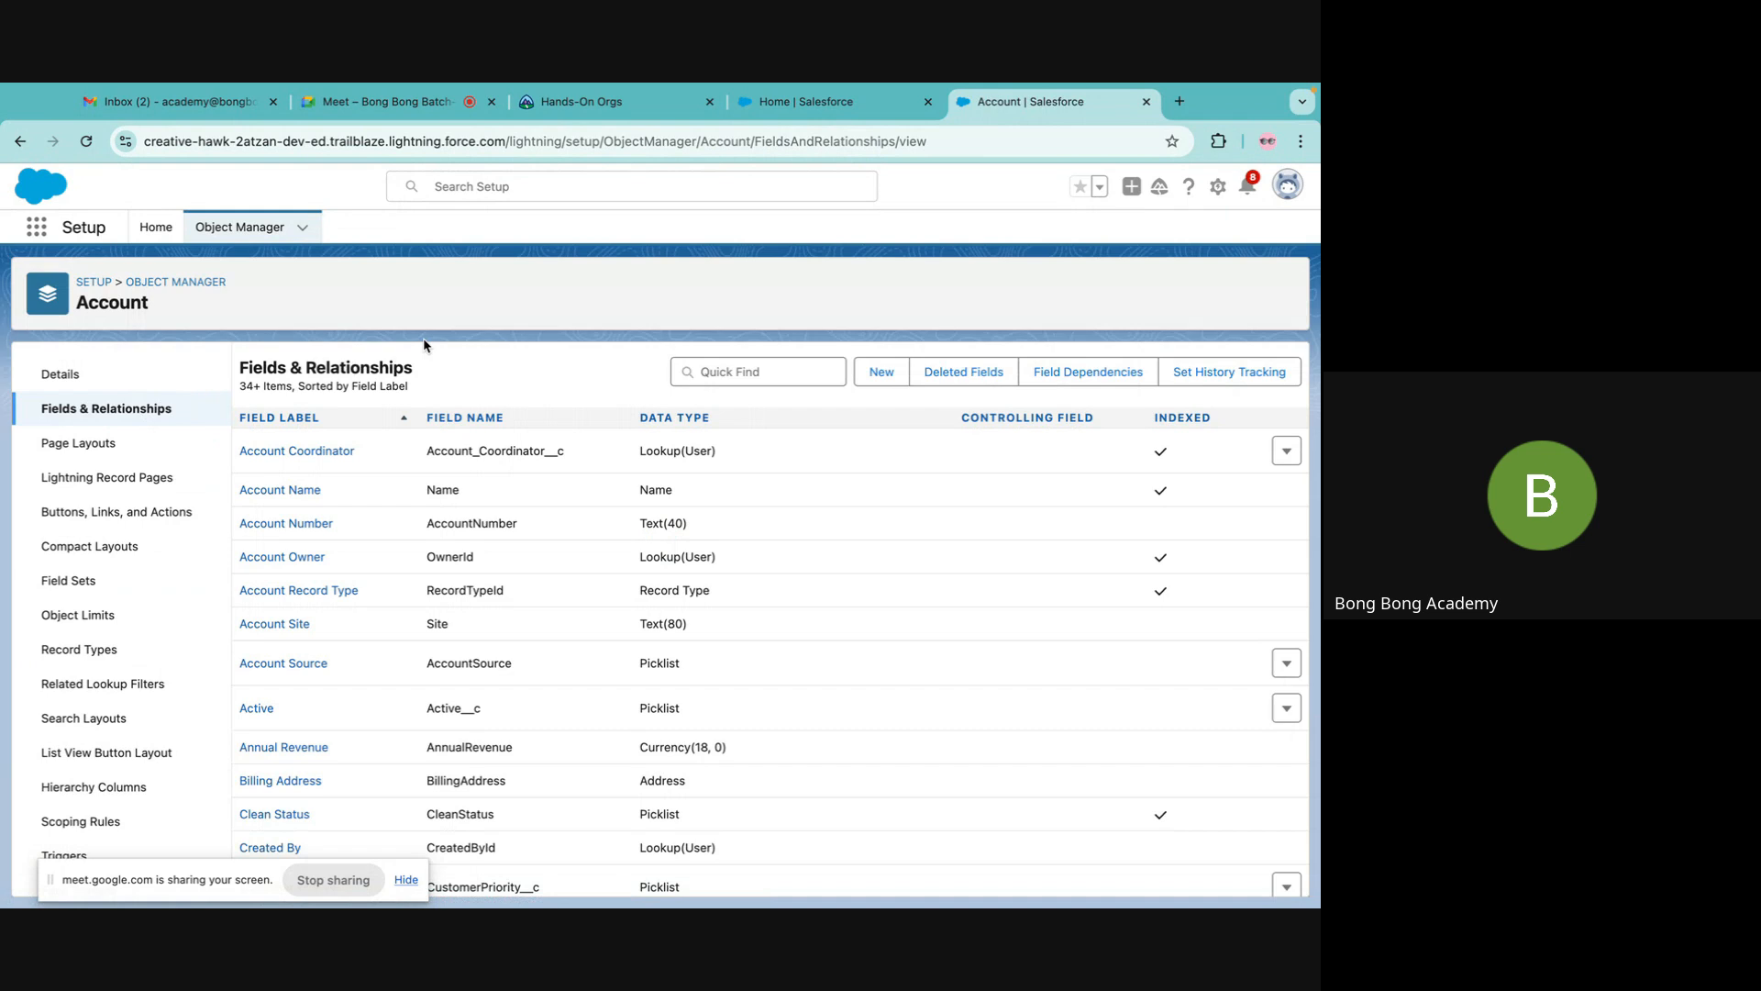
{"action": "scroll", "coordinate": [399, 585], "scroll_direction": "down", "scroll_amount": 5}
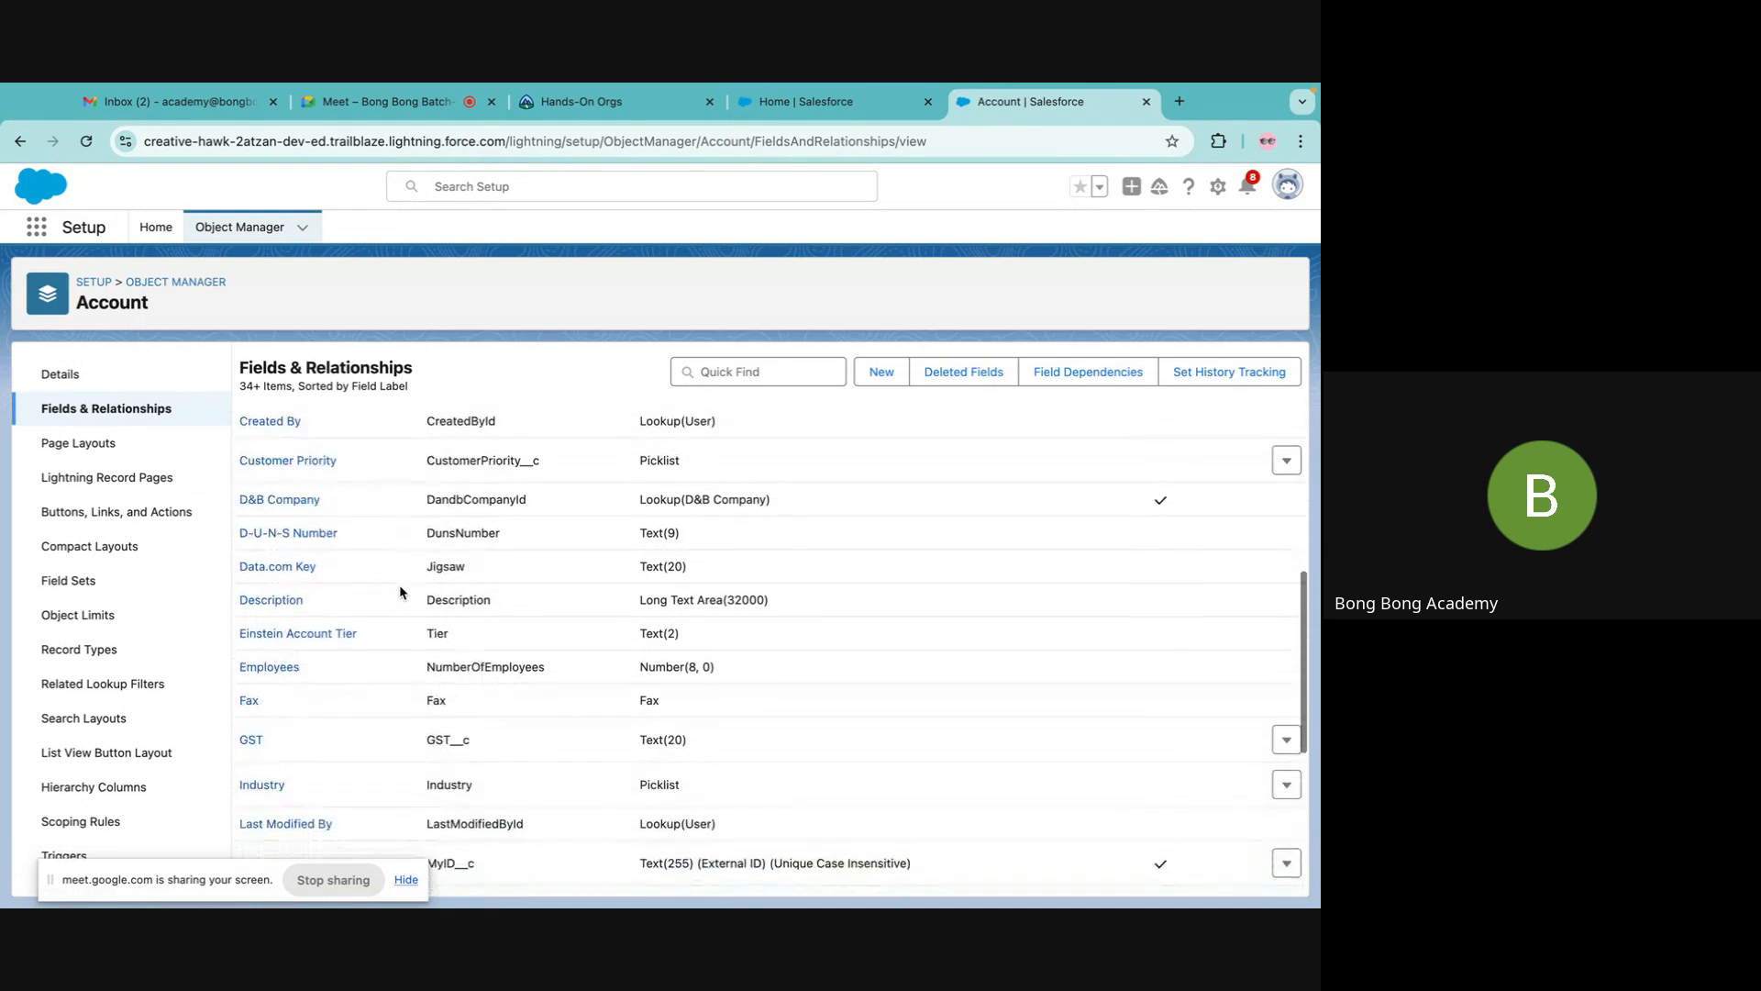
{"action": "scroll", "coordinate": [400, 592], "scroll_direction": "down", "scroll_amount": 15}
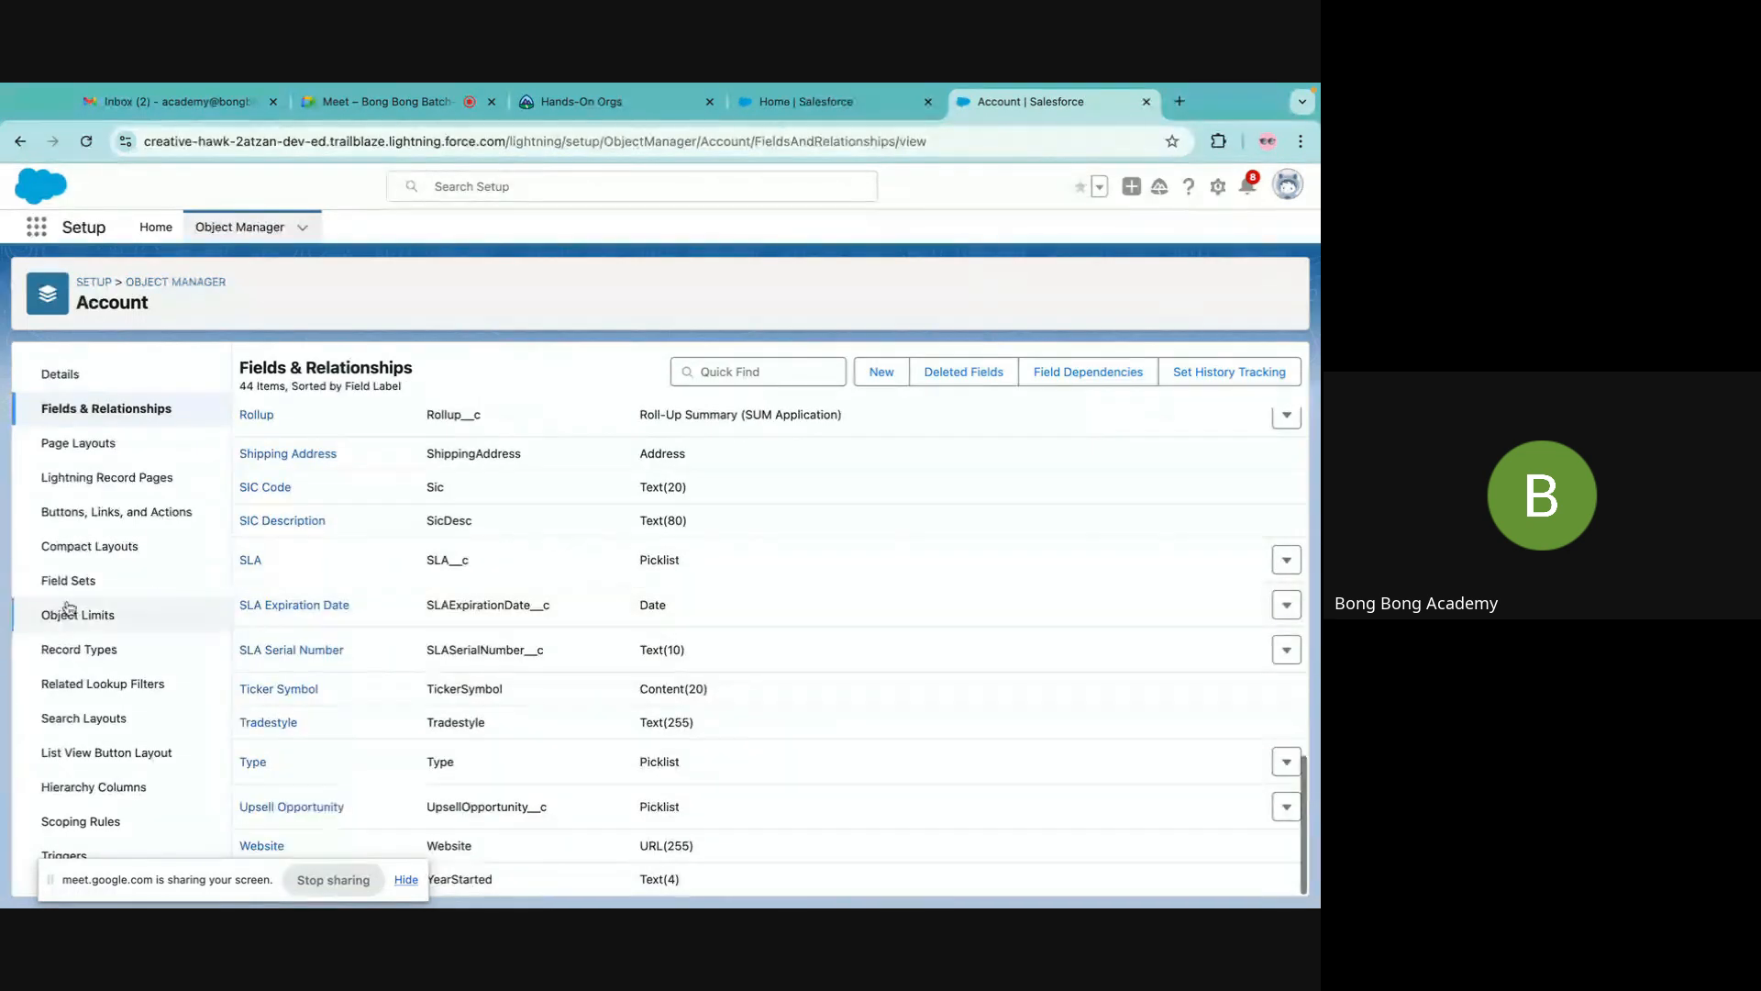
Check the Account record types and compare them with the record type columns in the page layout assignments.
{"action": "left_click", "coordinate": [73, 653]}
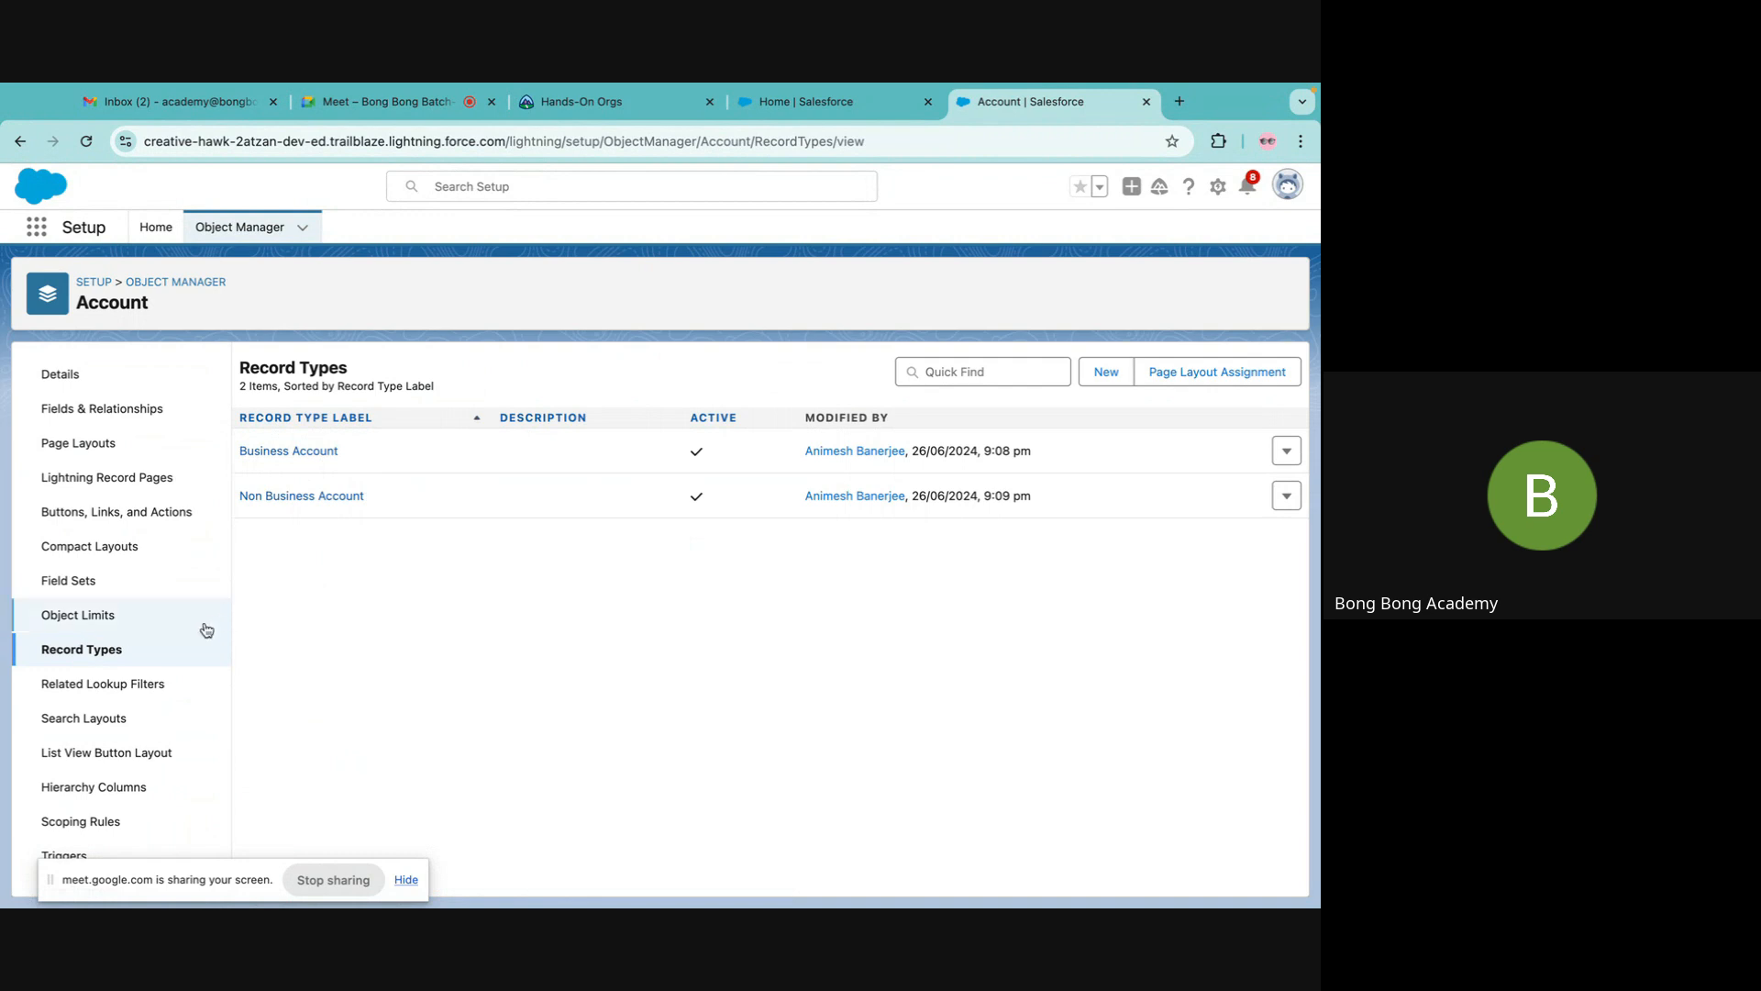
{"action": "left_click", "coordinate": [114, 433]}
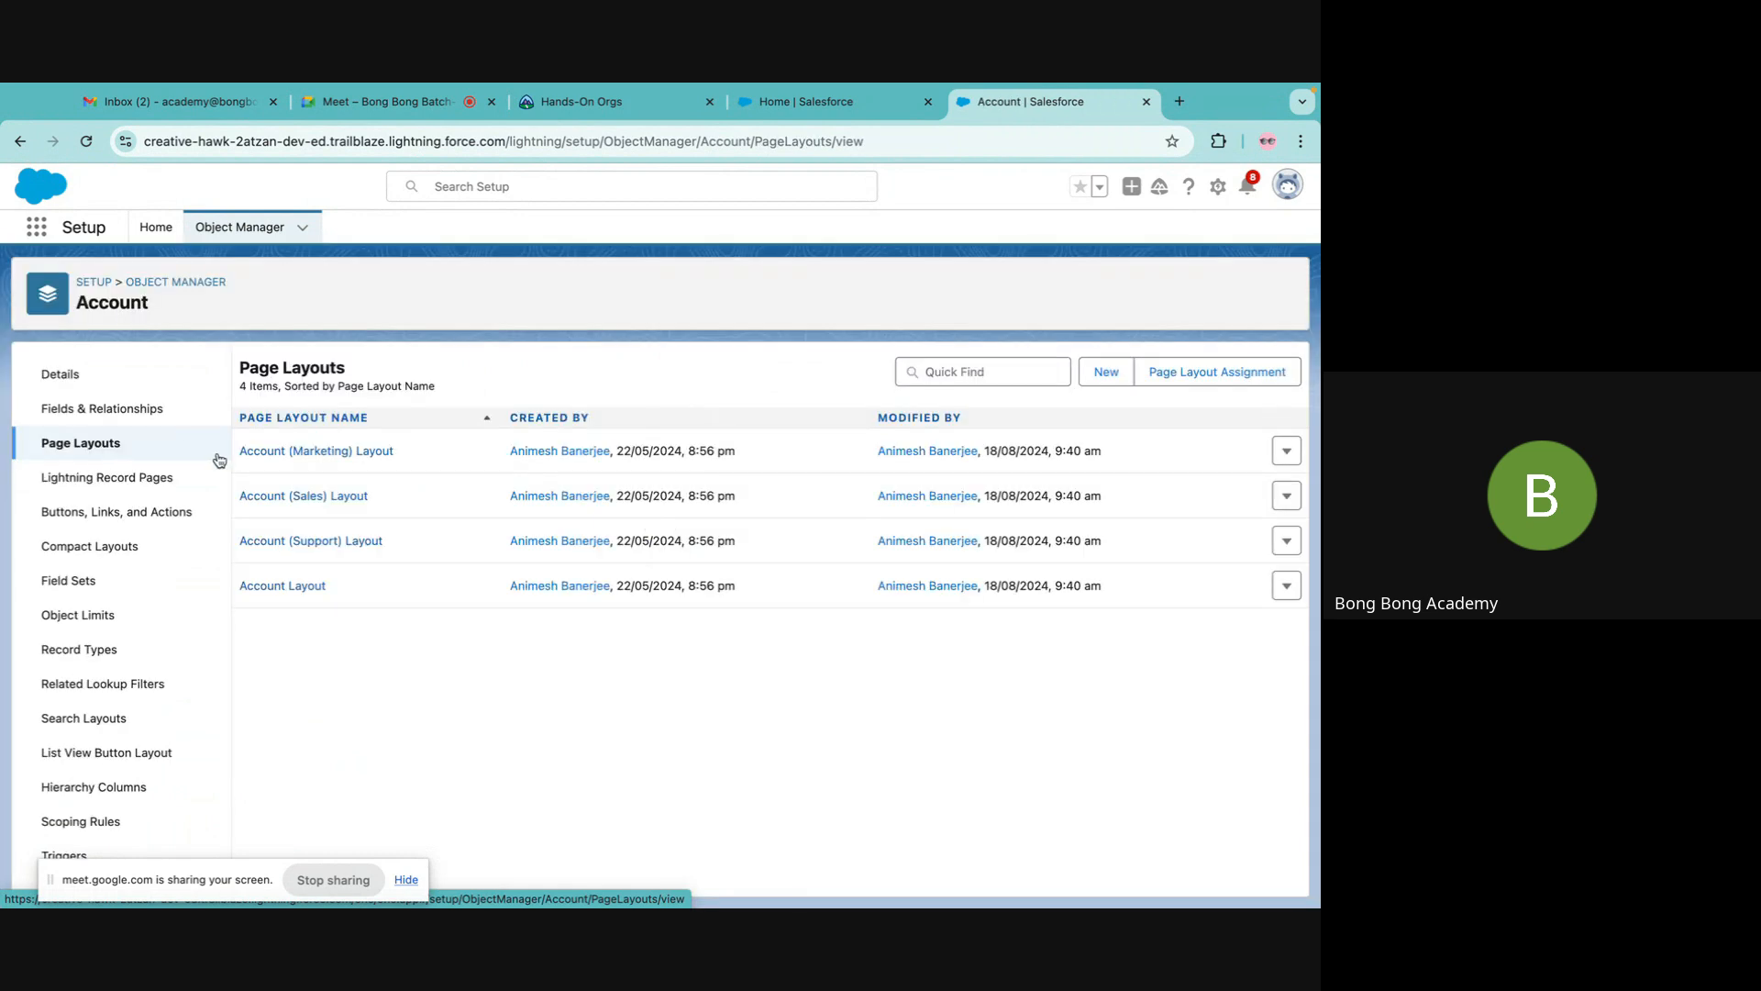
{"action": "left_click", "coordinate": [1184, 373]}
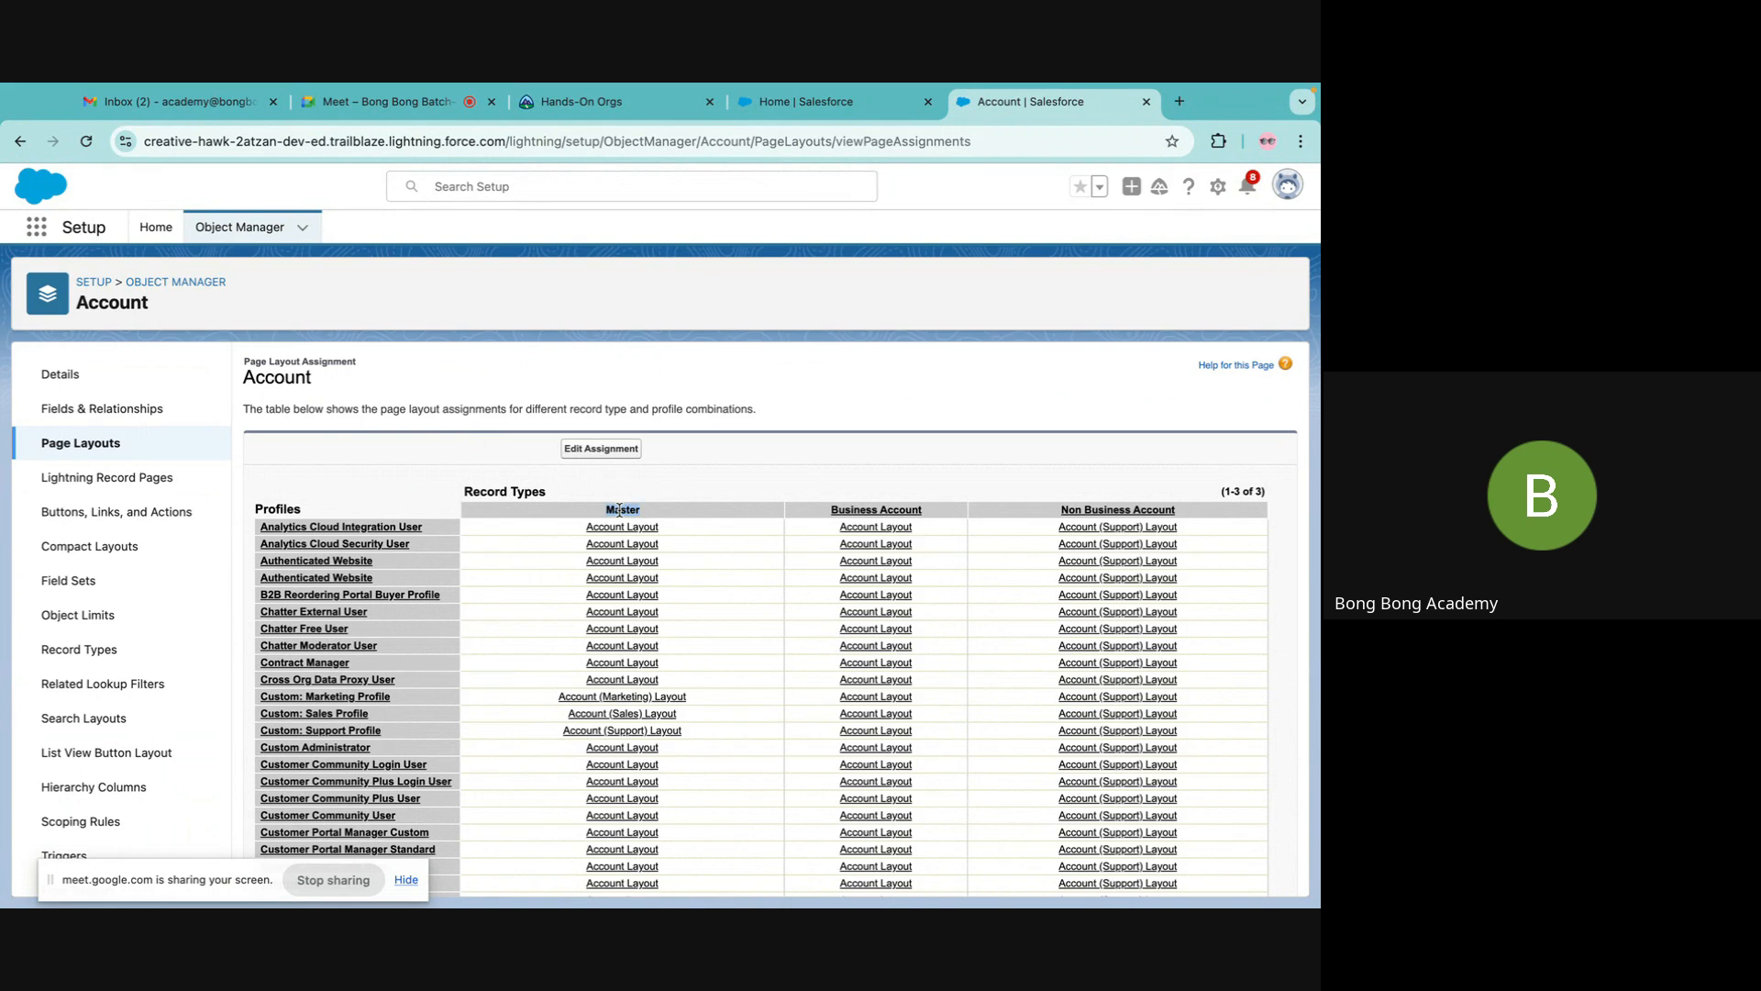
{"action": "left_click_drag", "start_coordinate": [929, 506], "coordinate": [833, 507]}
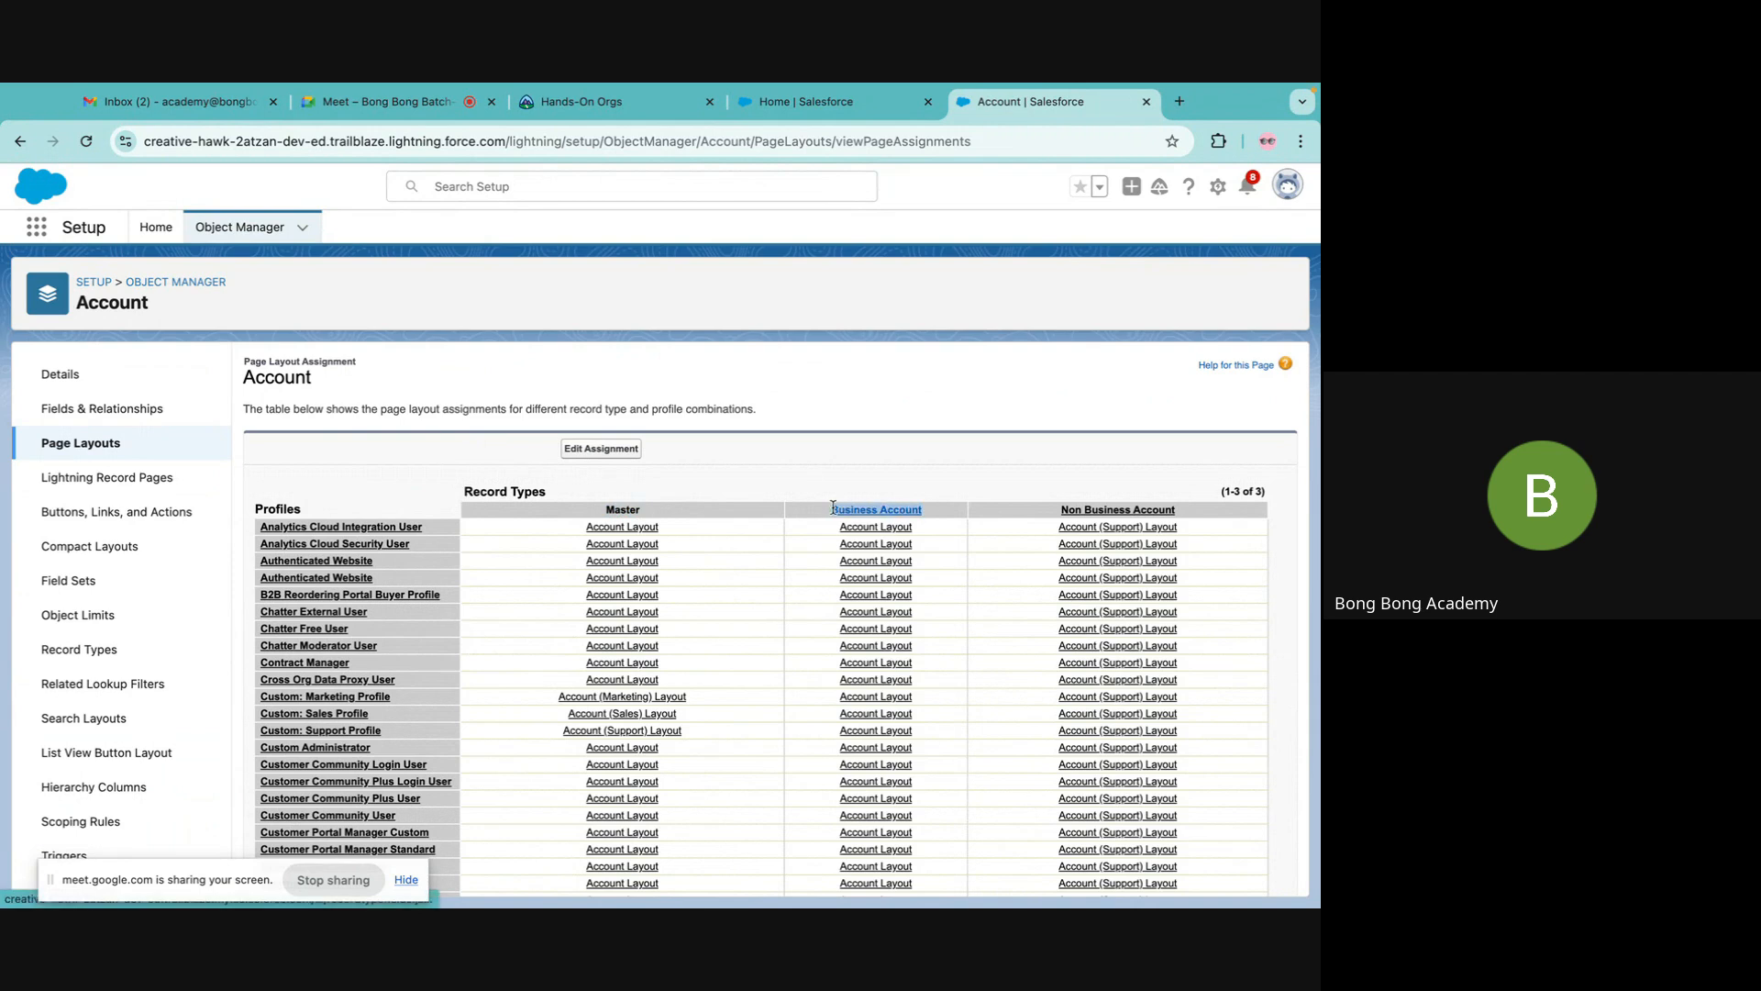
{"action": "left_click_drag", "start_coordinate": [1181, 511], "coordinate": [1061, 506]}
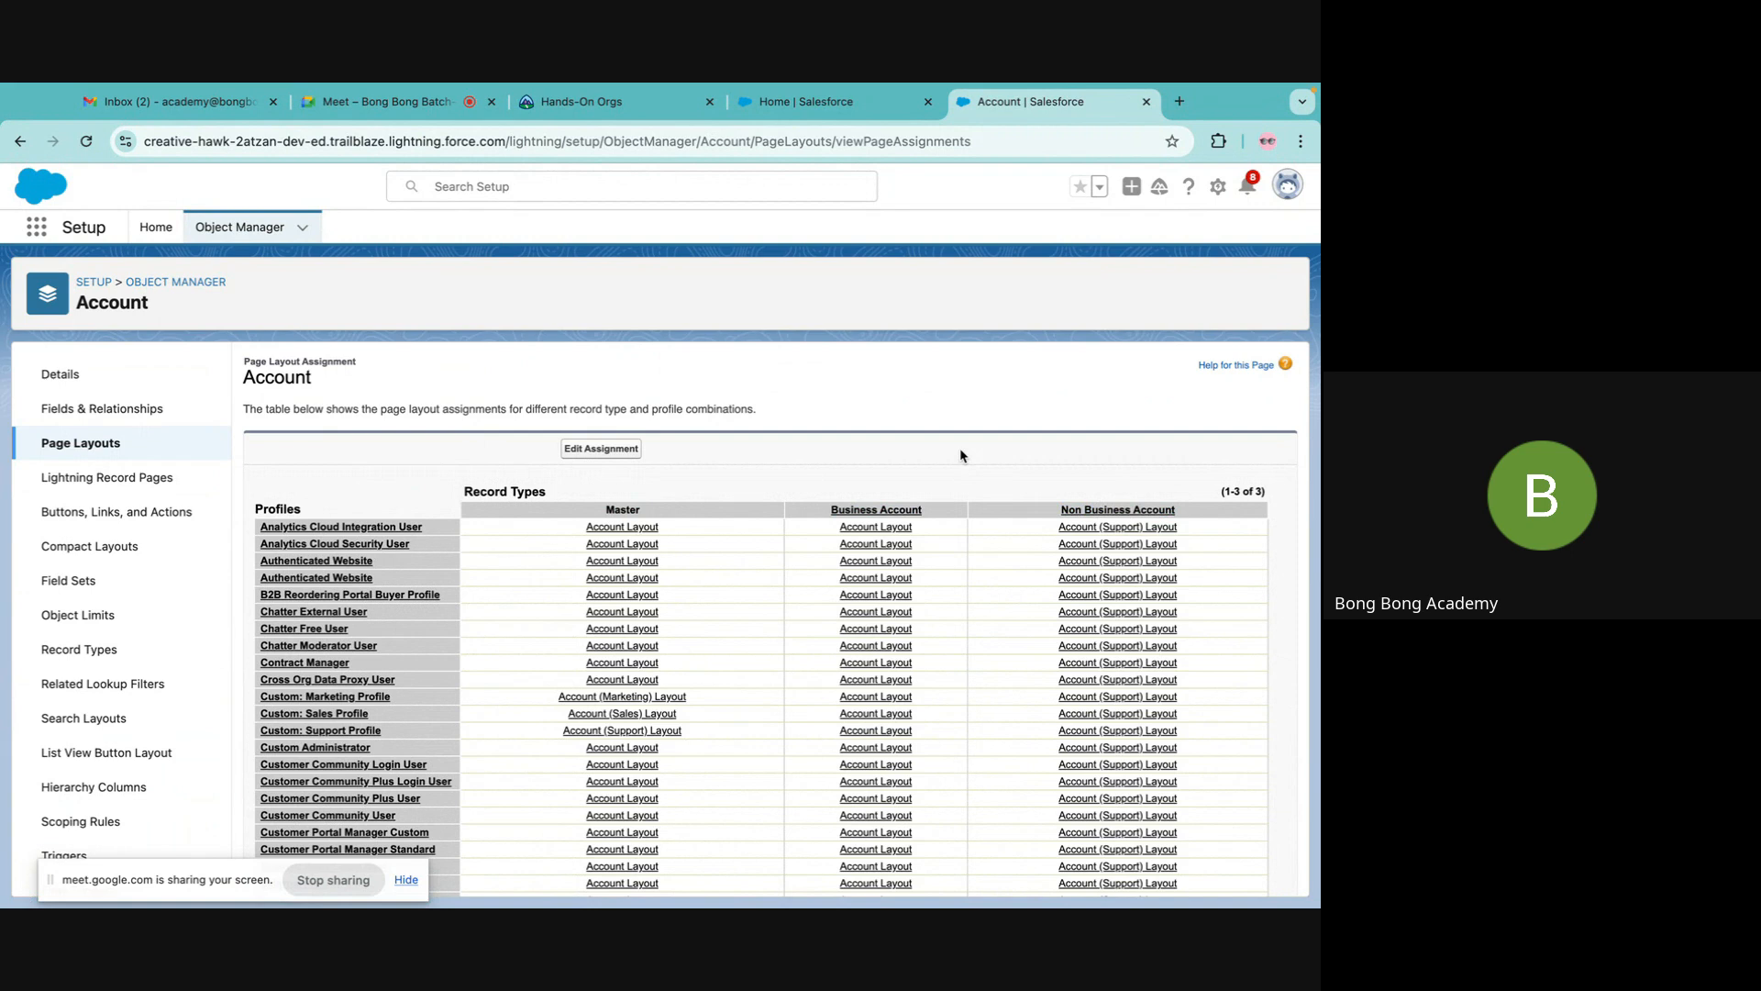
In the Sales app, preview the new account form for the Business Account record type and close it without saving.
{"action": "left_click", "coordinate": [764, 106]}
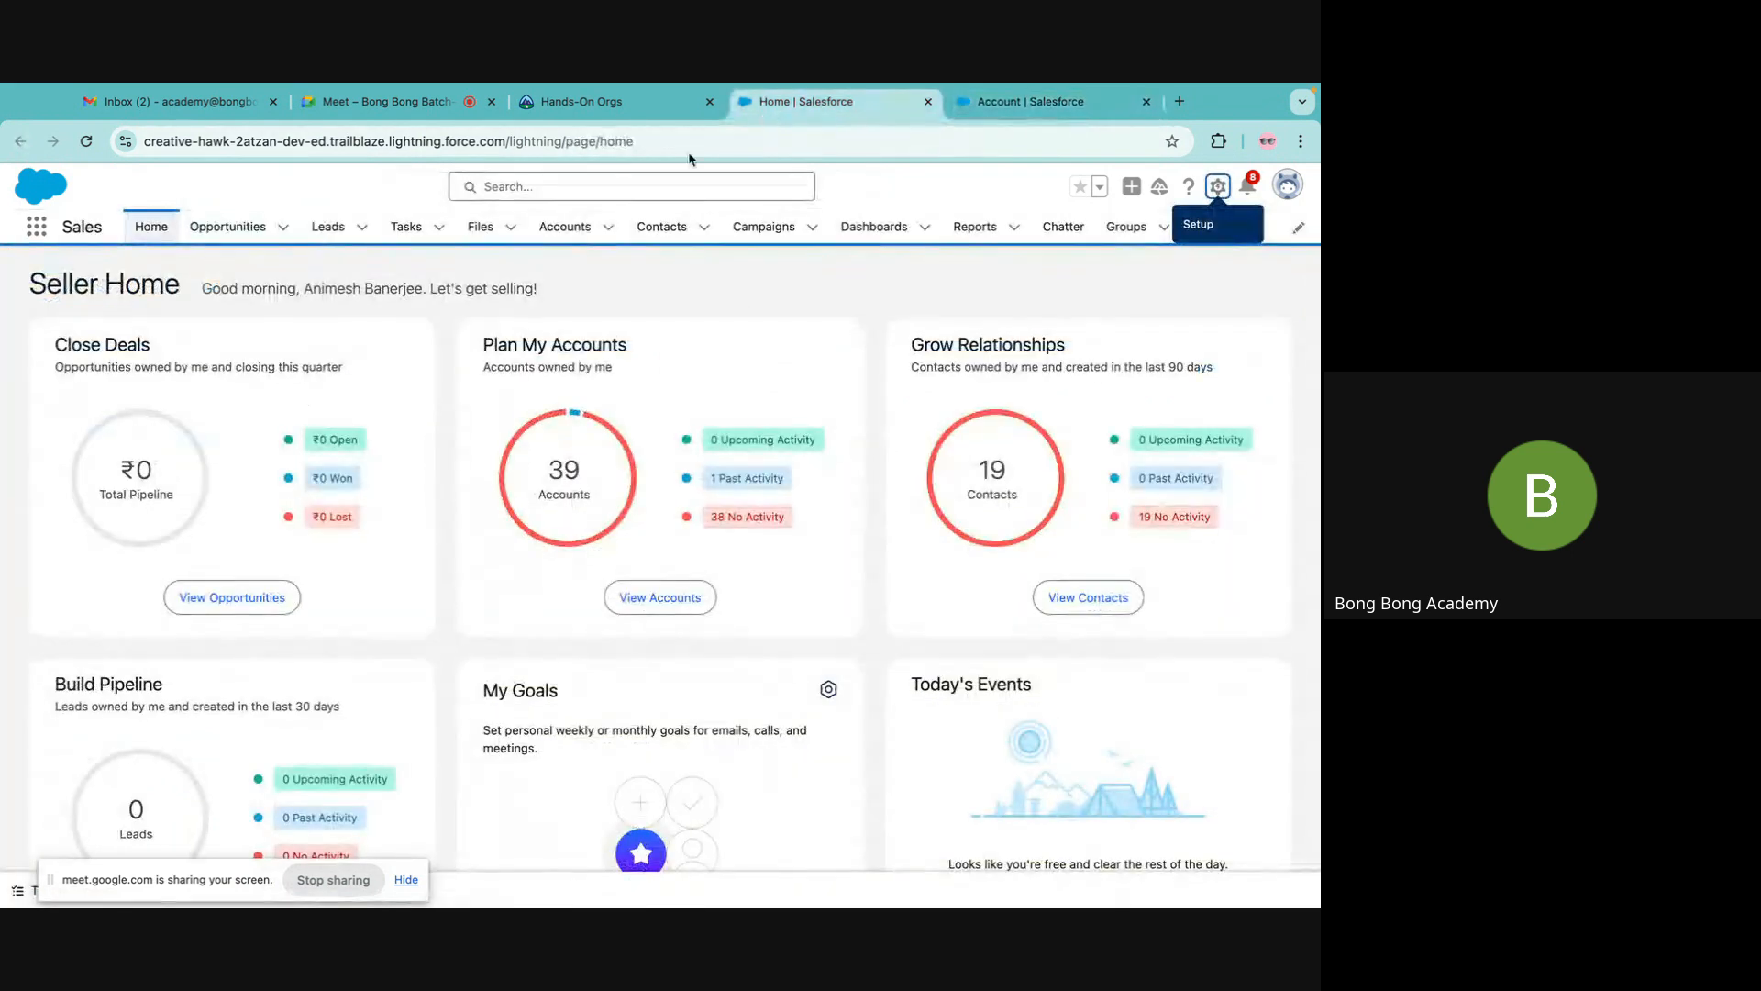
{"action": "left_click", "coordinate": [564, 226]}
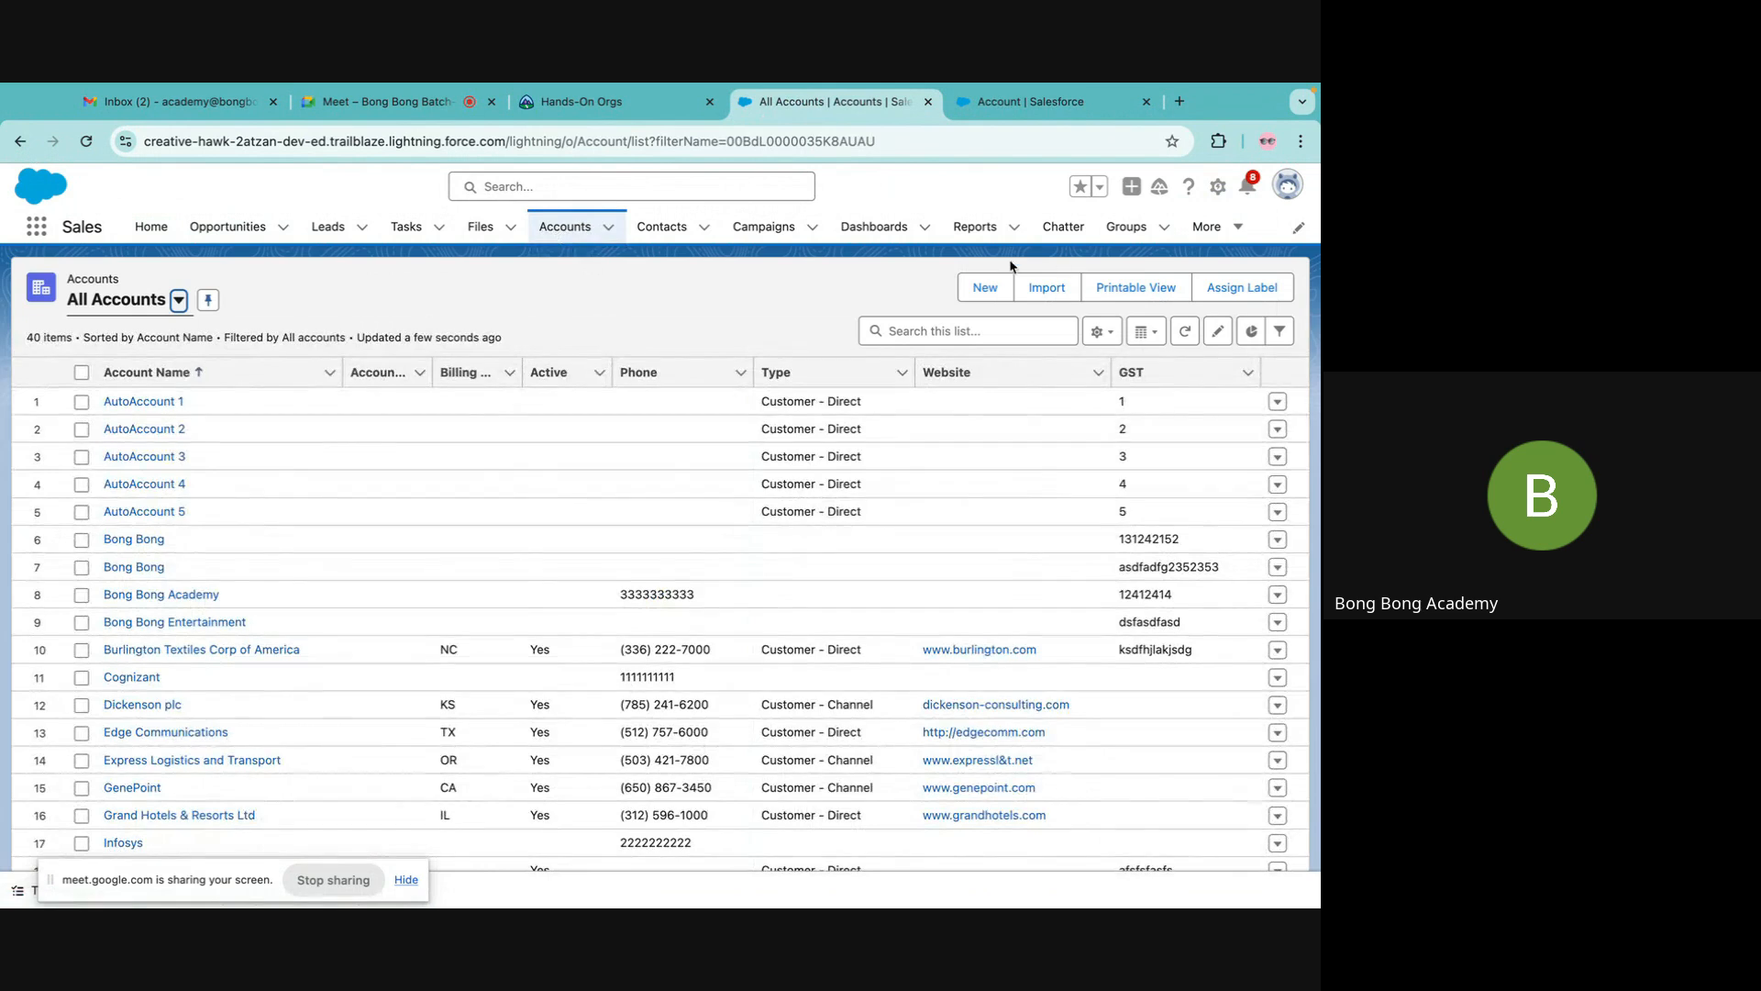
{"action": "left_click", "coordinate": [985, 287]}
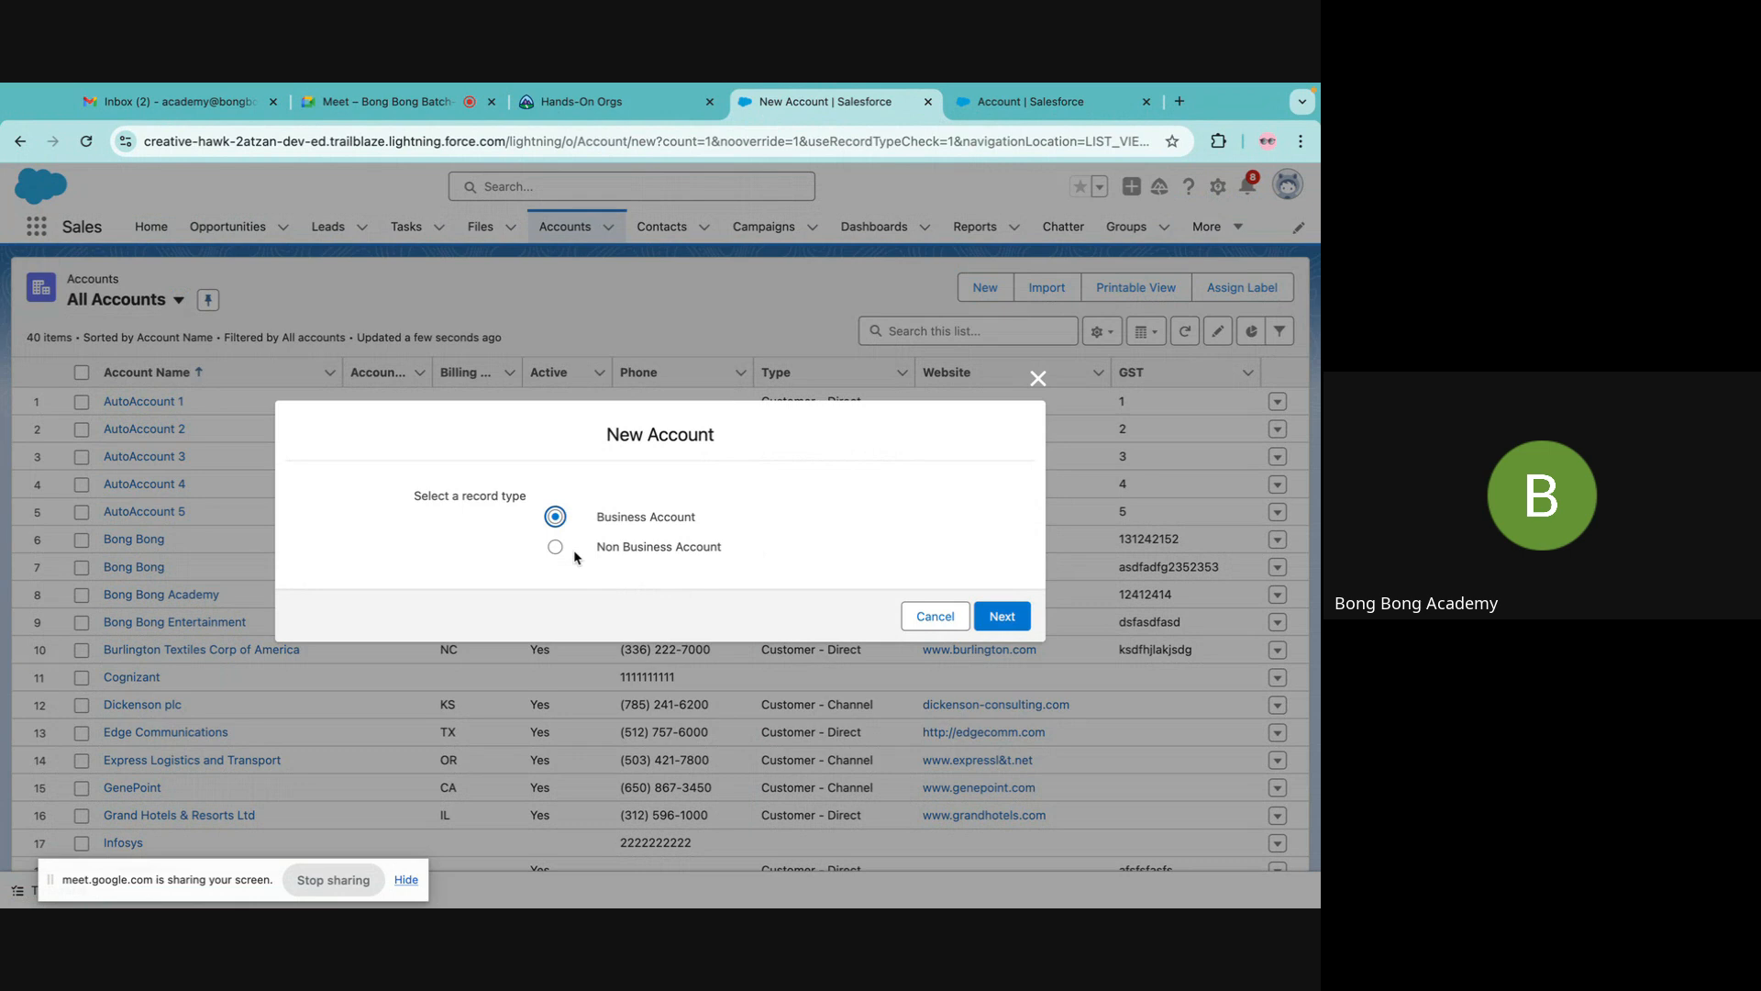
{"action": "left_click", "coordinate": [1002, 616]}
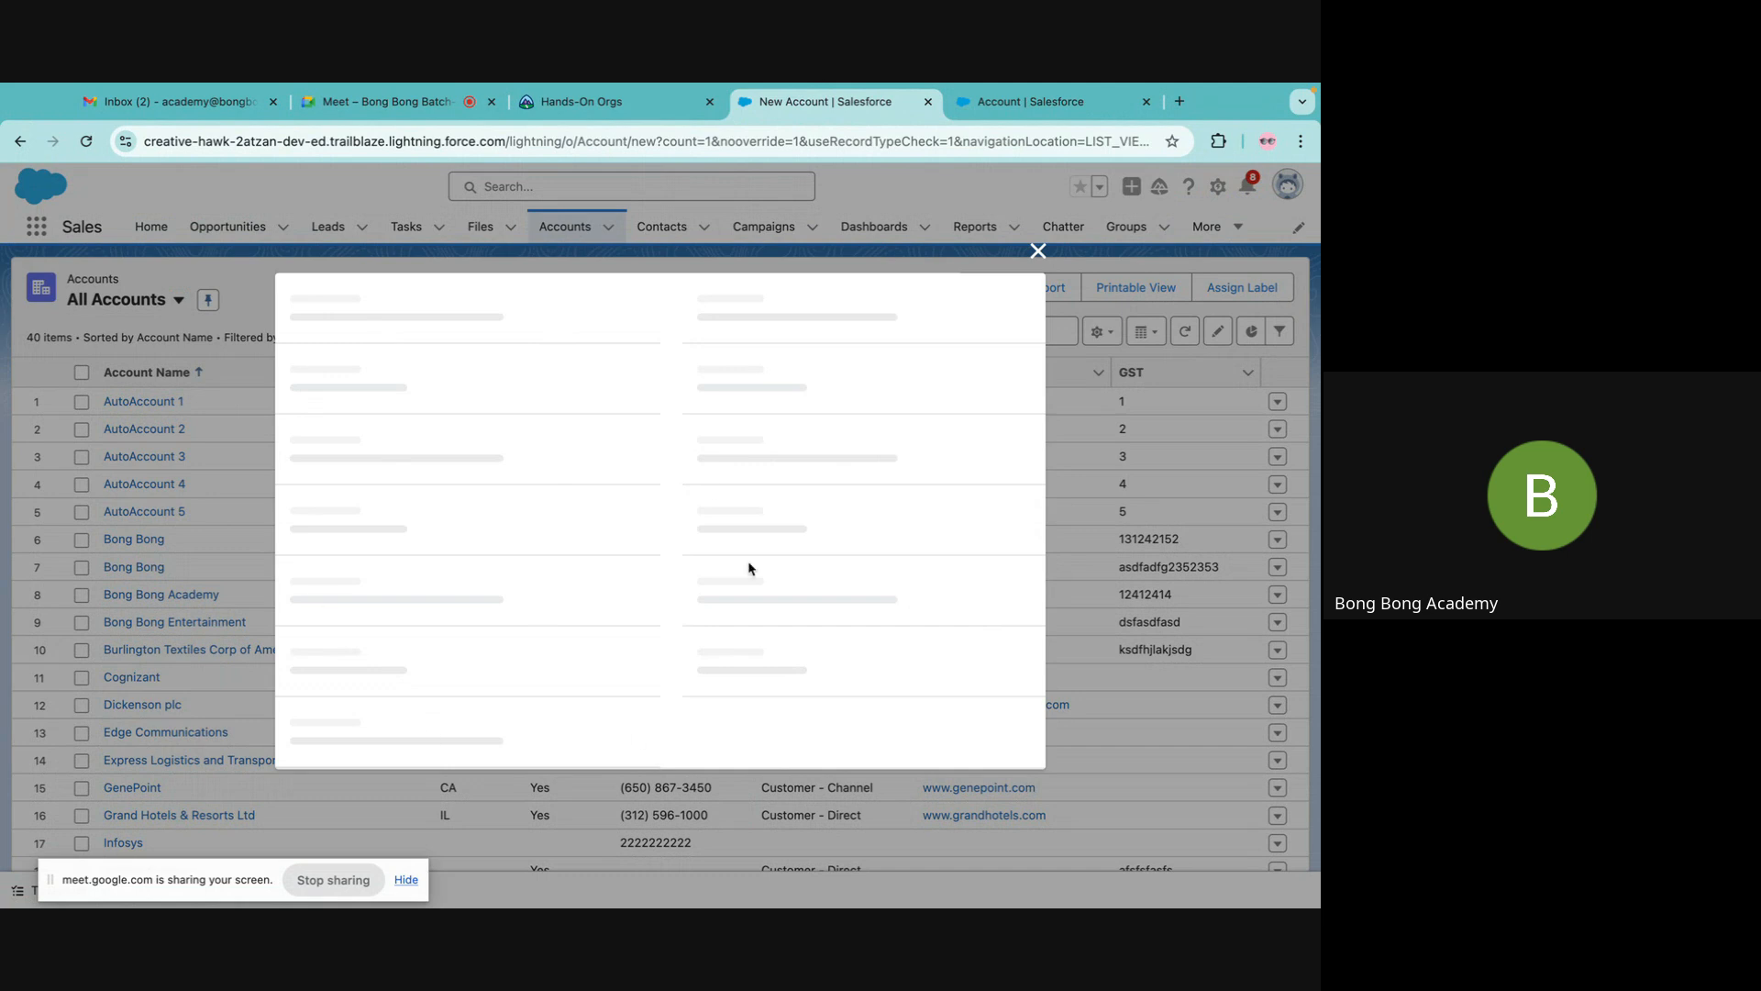
{"action": "scroll", "coordinate": [708, 555], "scroll_direction": "down", "scroll_amount": 5}
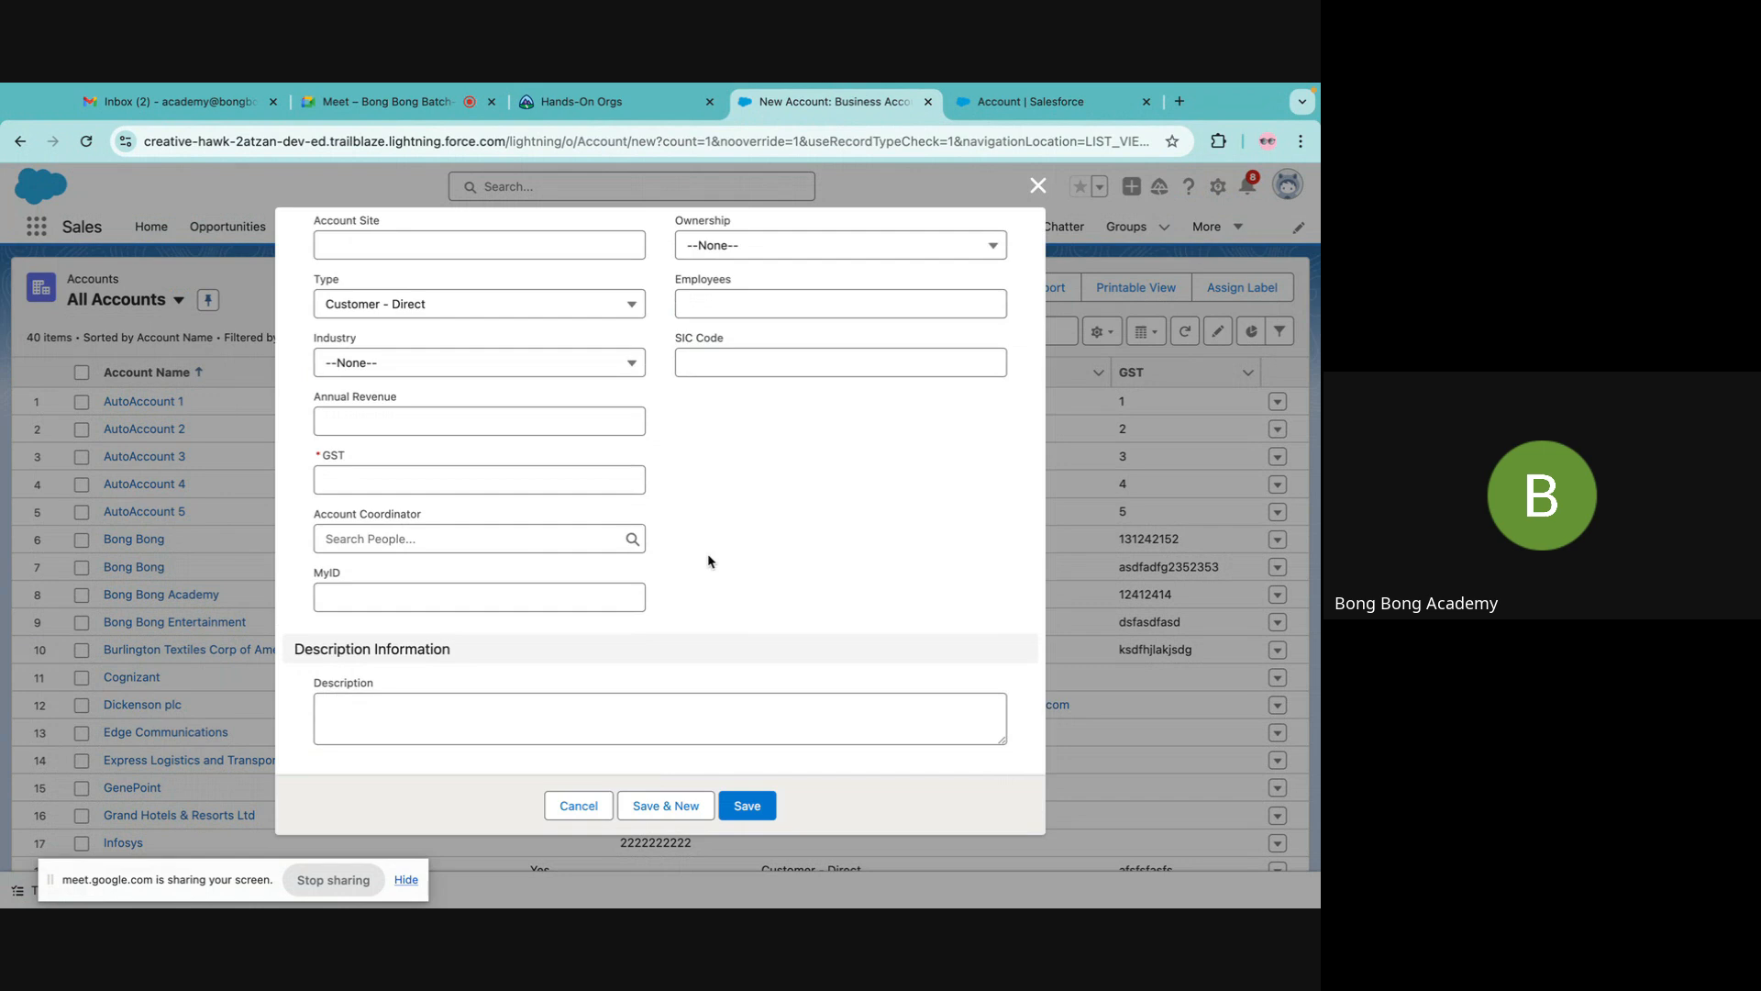
{"action": "left_click", "coordinate": [1037, 185]}
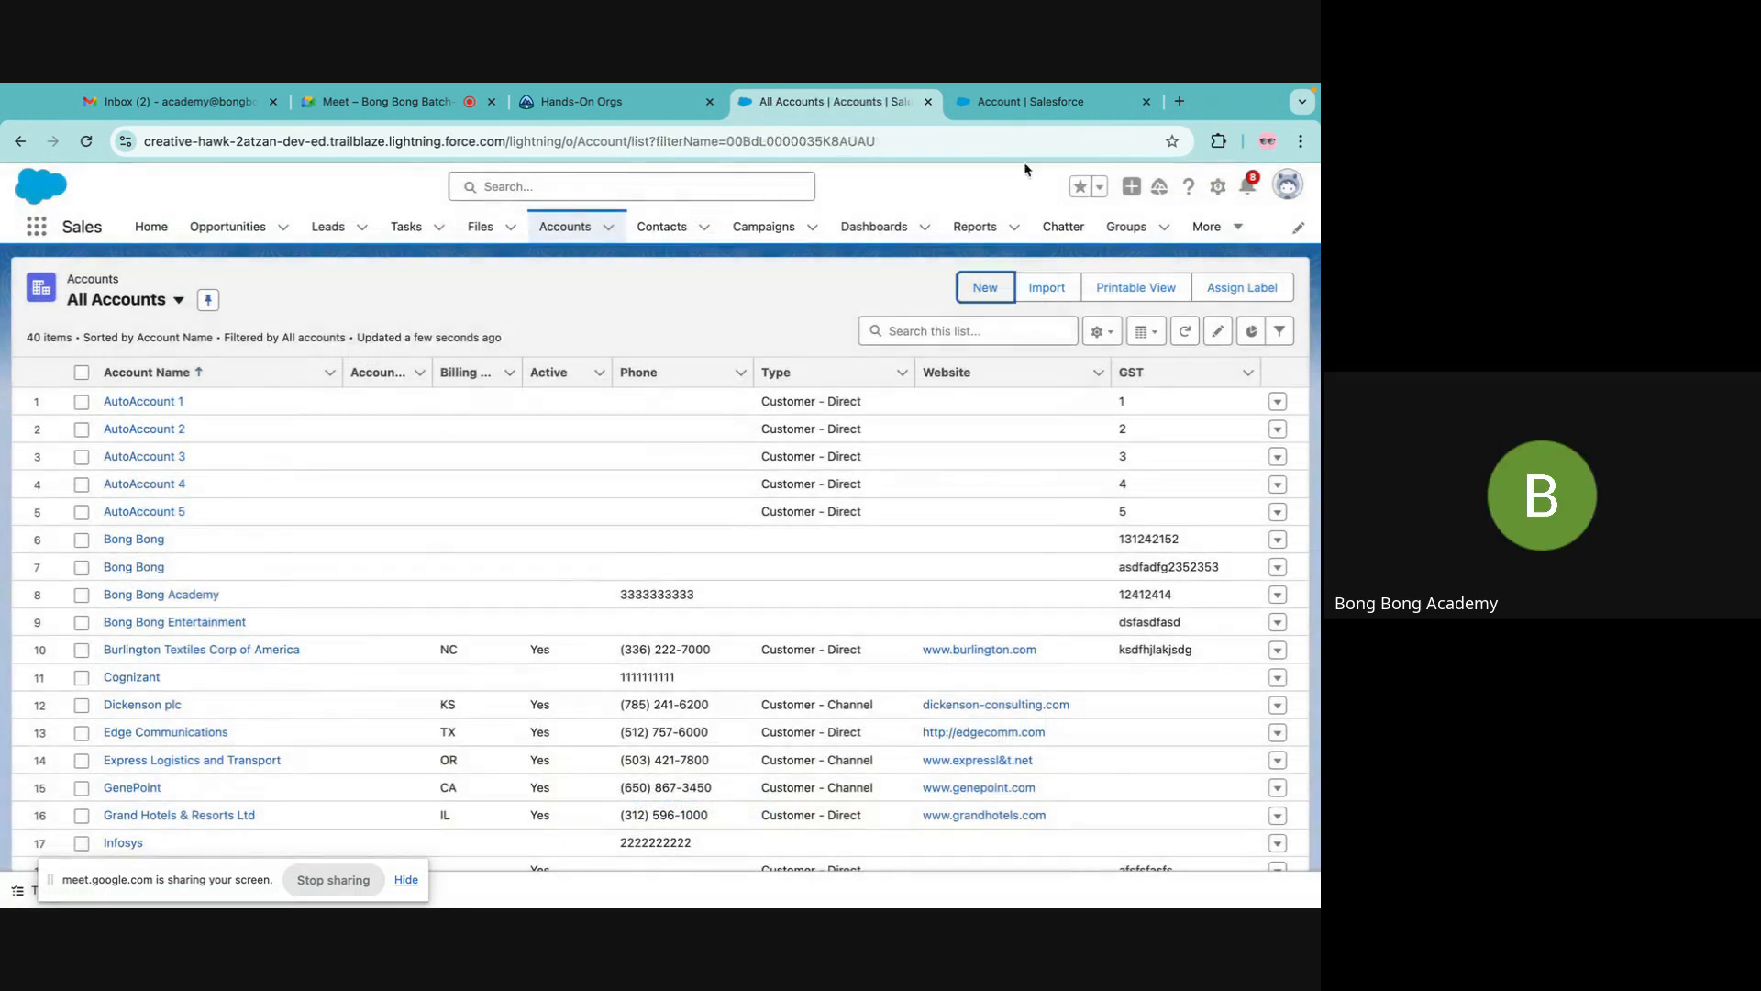
Return to the Account object's setup page and examine its page layout assignments down to the last profile.
{"action": "left_click", "coordinate": [1009, 102]}
{"action": "scroll", "coordinate": [575, 762], "scroll_direction": "down", "scroll_amount": 3}
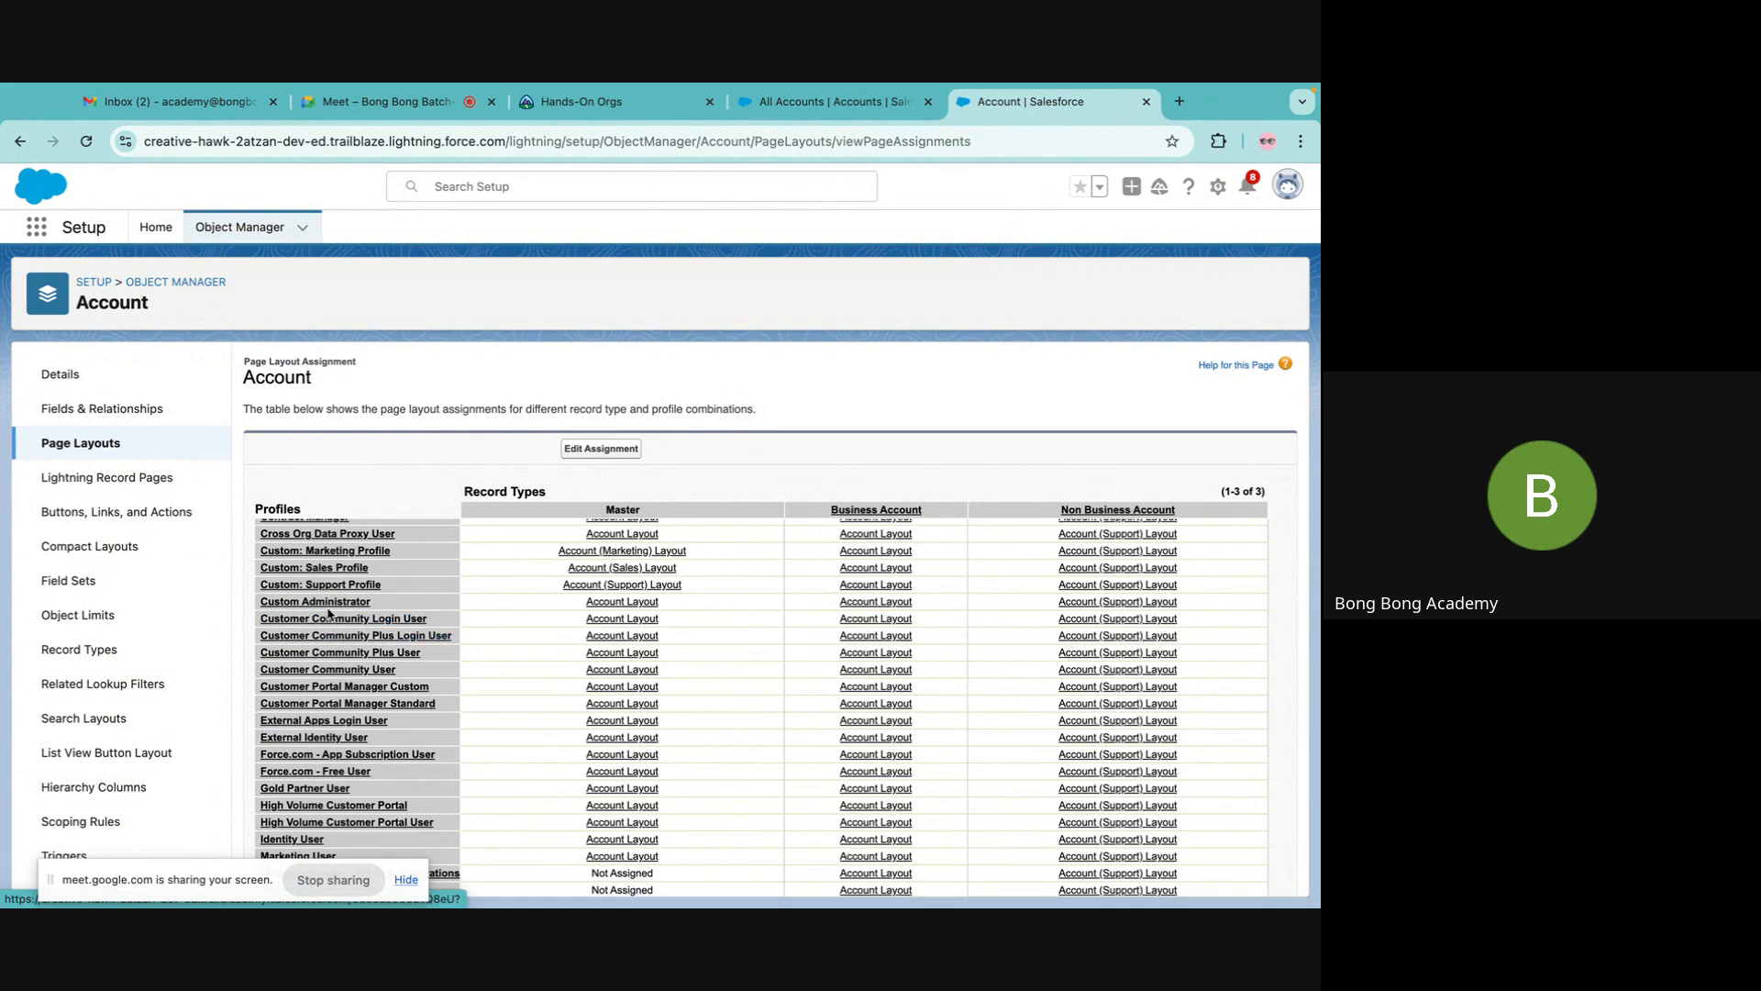
{"action": "scroll", "coordinate": [972, 694], "scroll_direction": "down", "scroll_amount": 5}
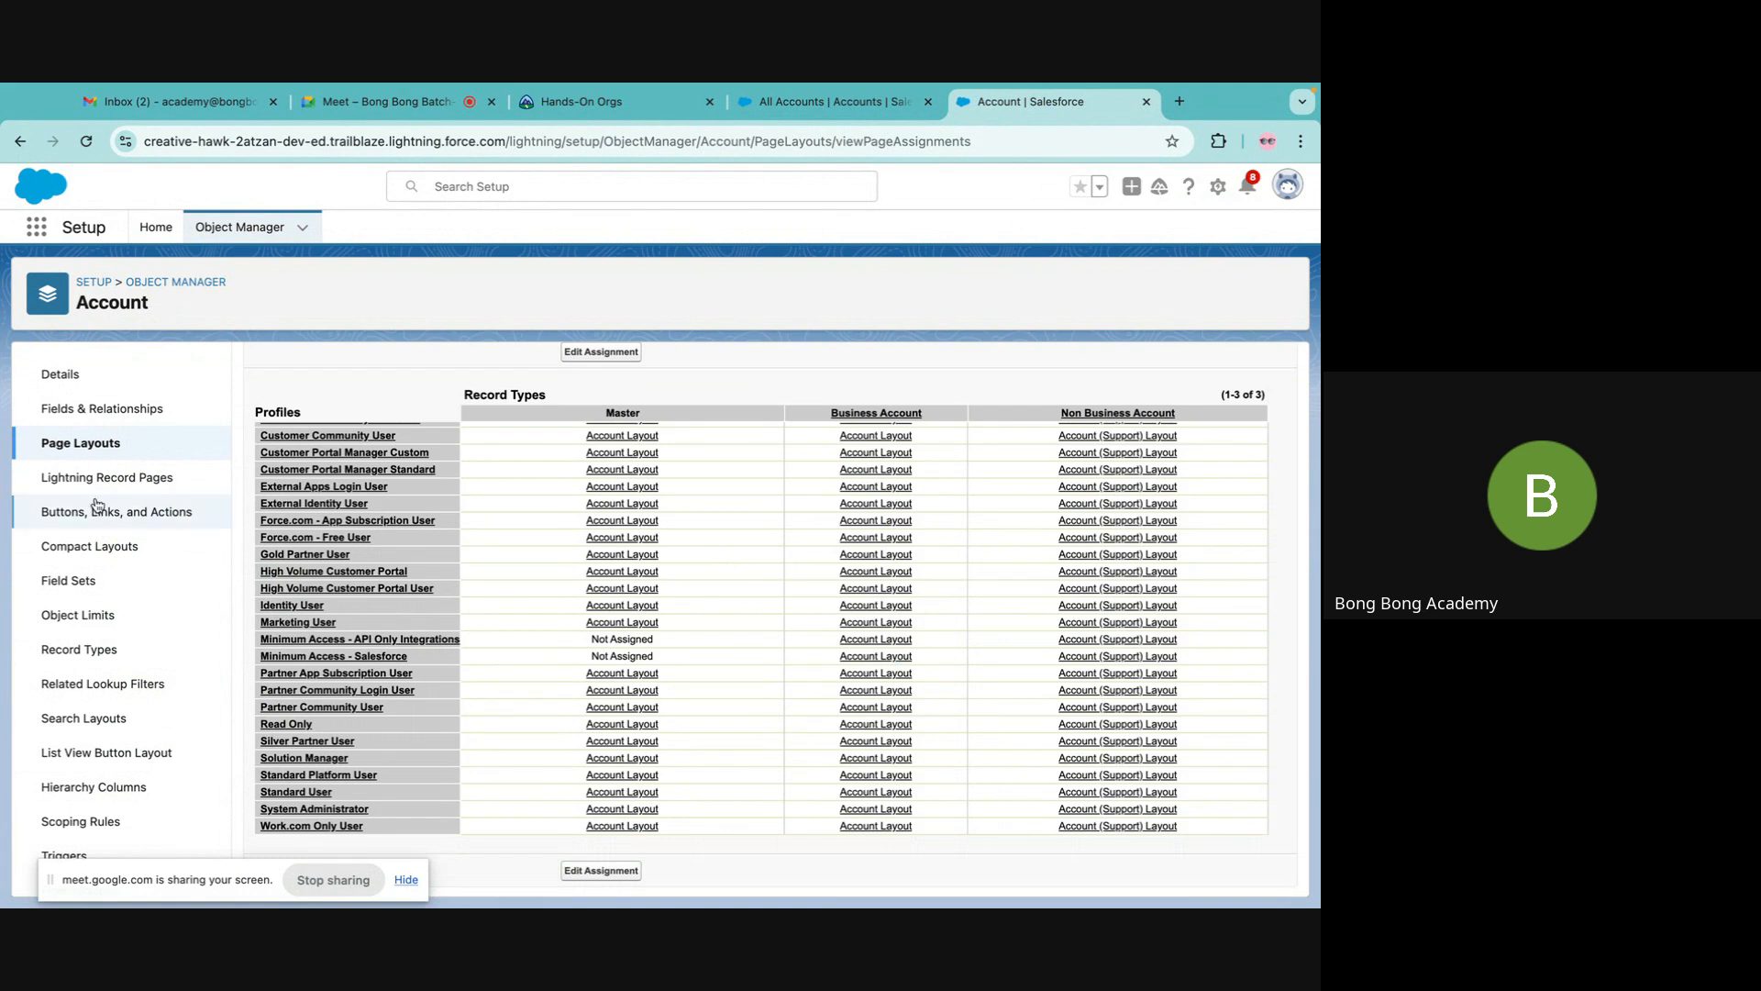
Remove Partner Referral, Purchased List and Phone Inquiry from the Account Source picklist values of the Business Account record type.
{"action": "left_click", "coordinate": [85, 651]}
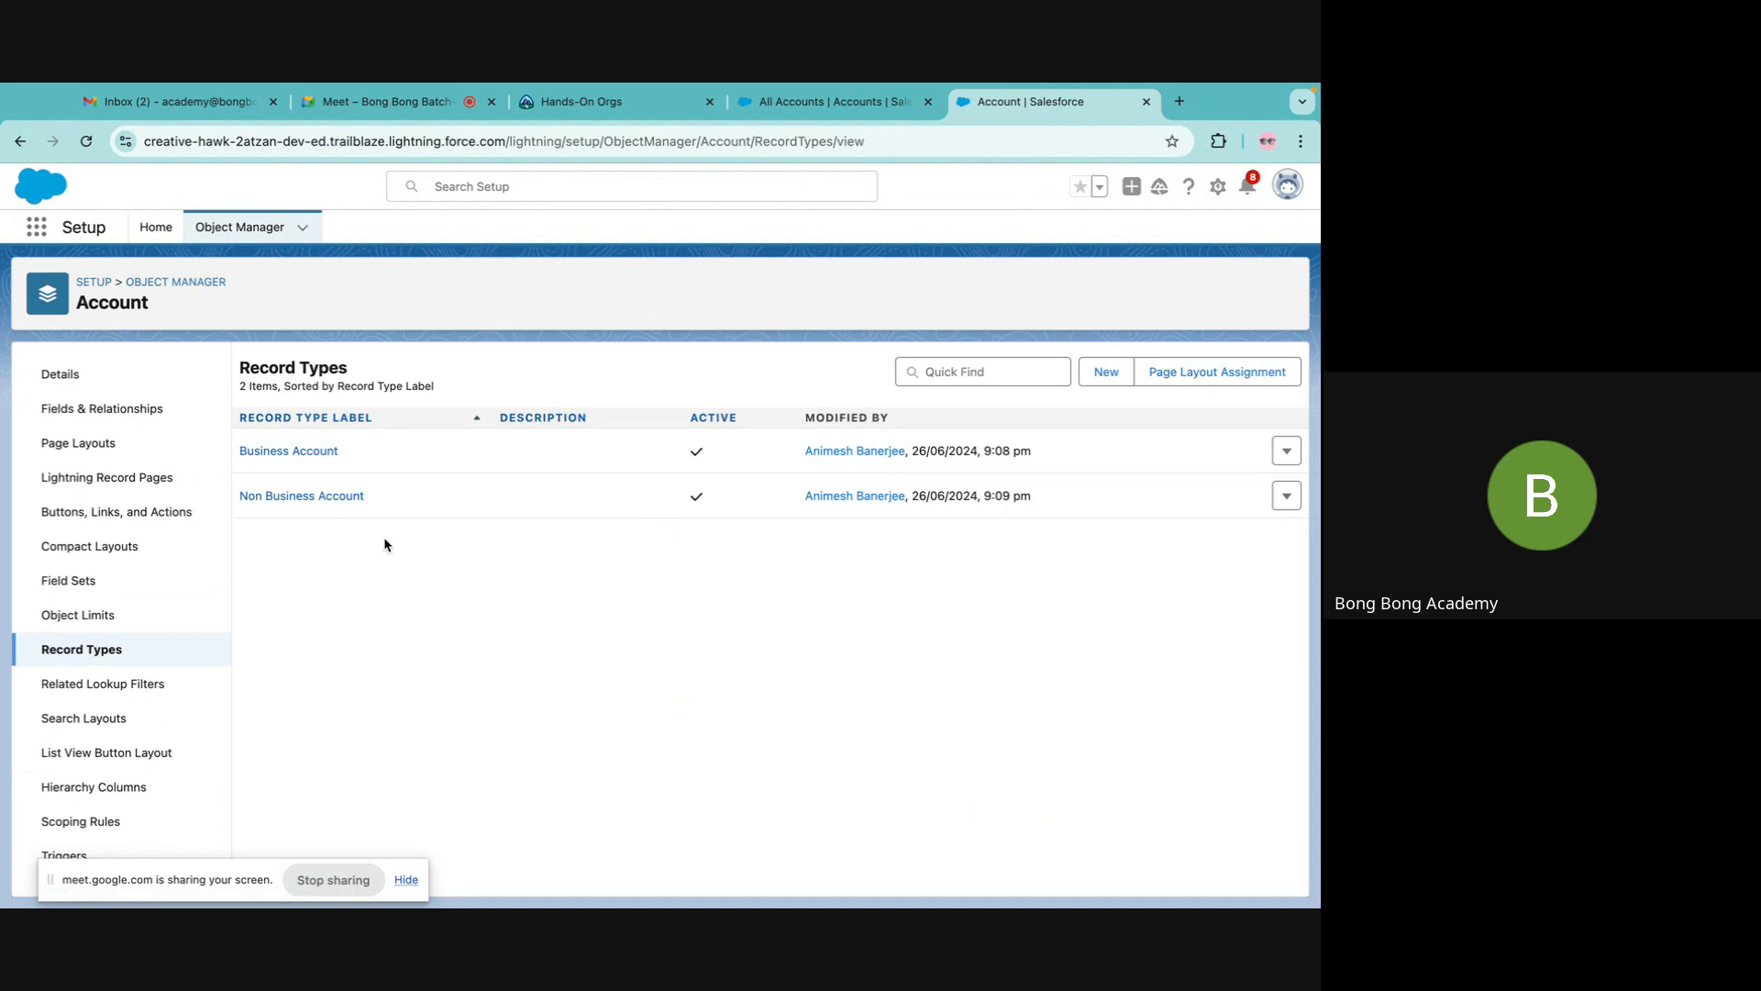
{"action": "left_click", "coordinate": [299, 451]}
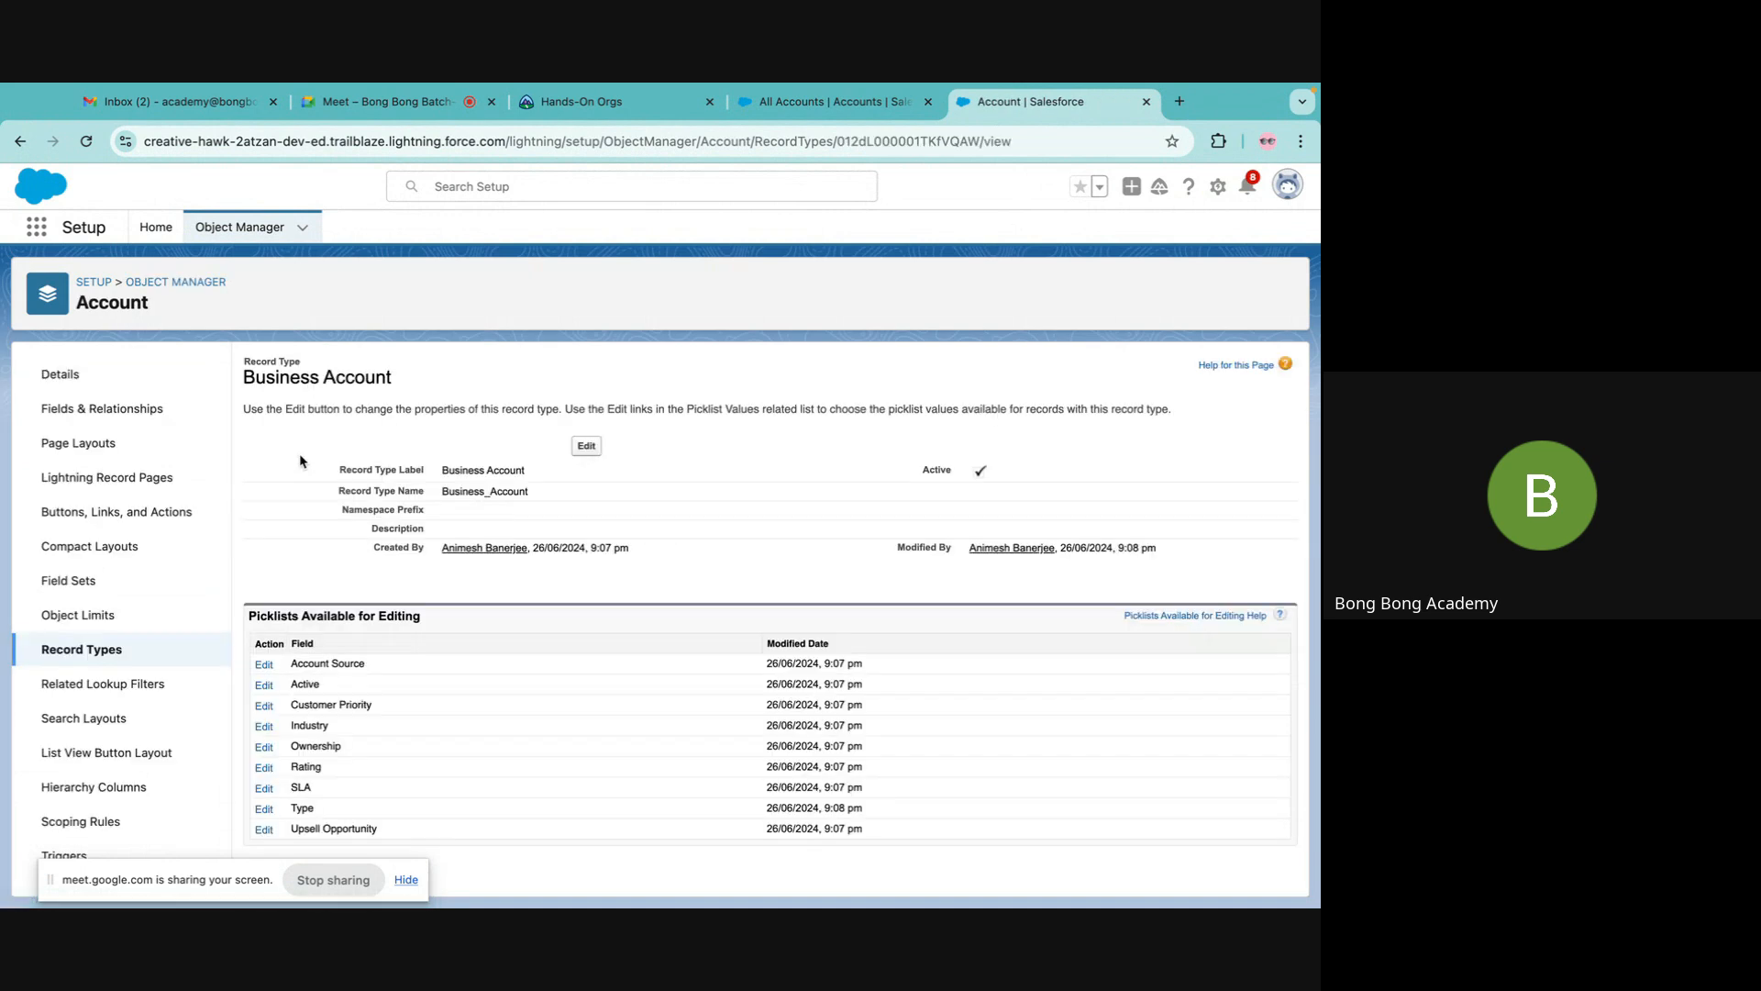
{"action": "left_click", "coordinate": [263, 664]}
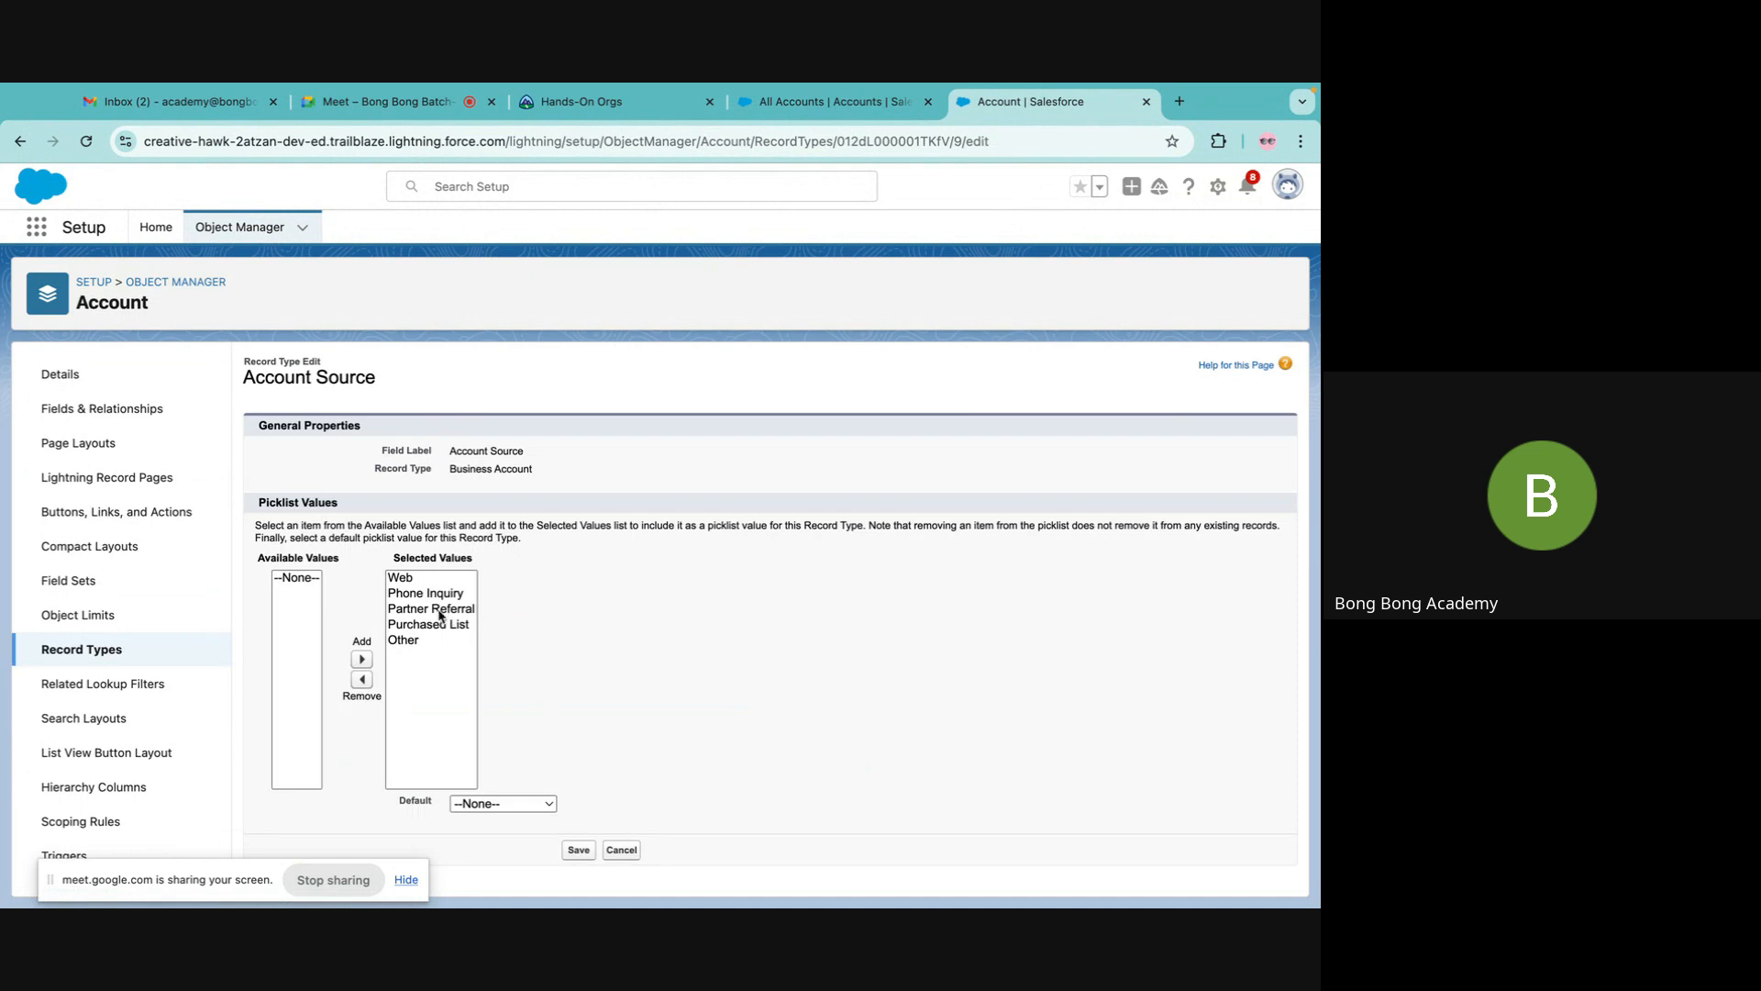
{"action": "left_click", "coordinate": [414, 612]}
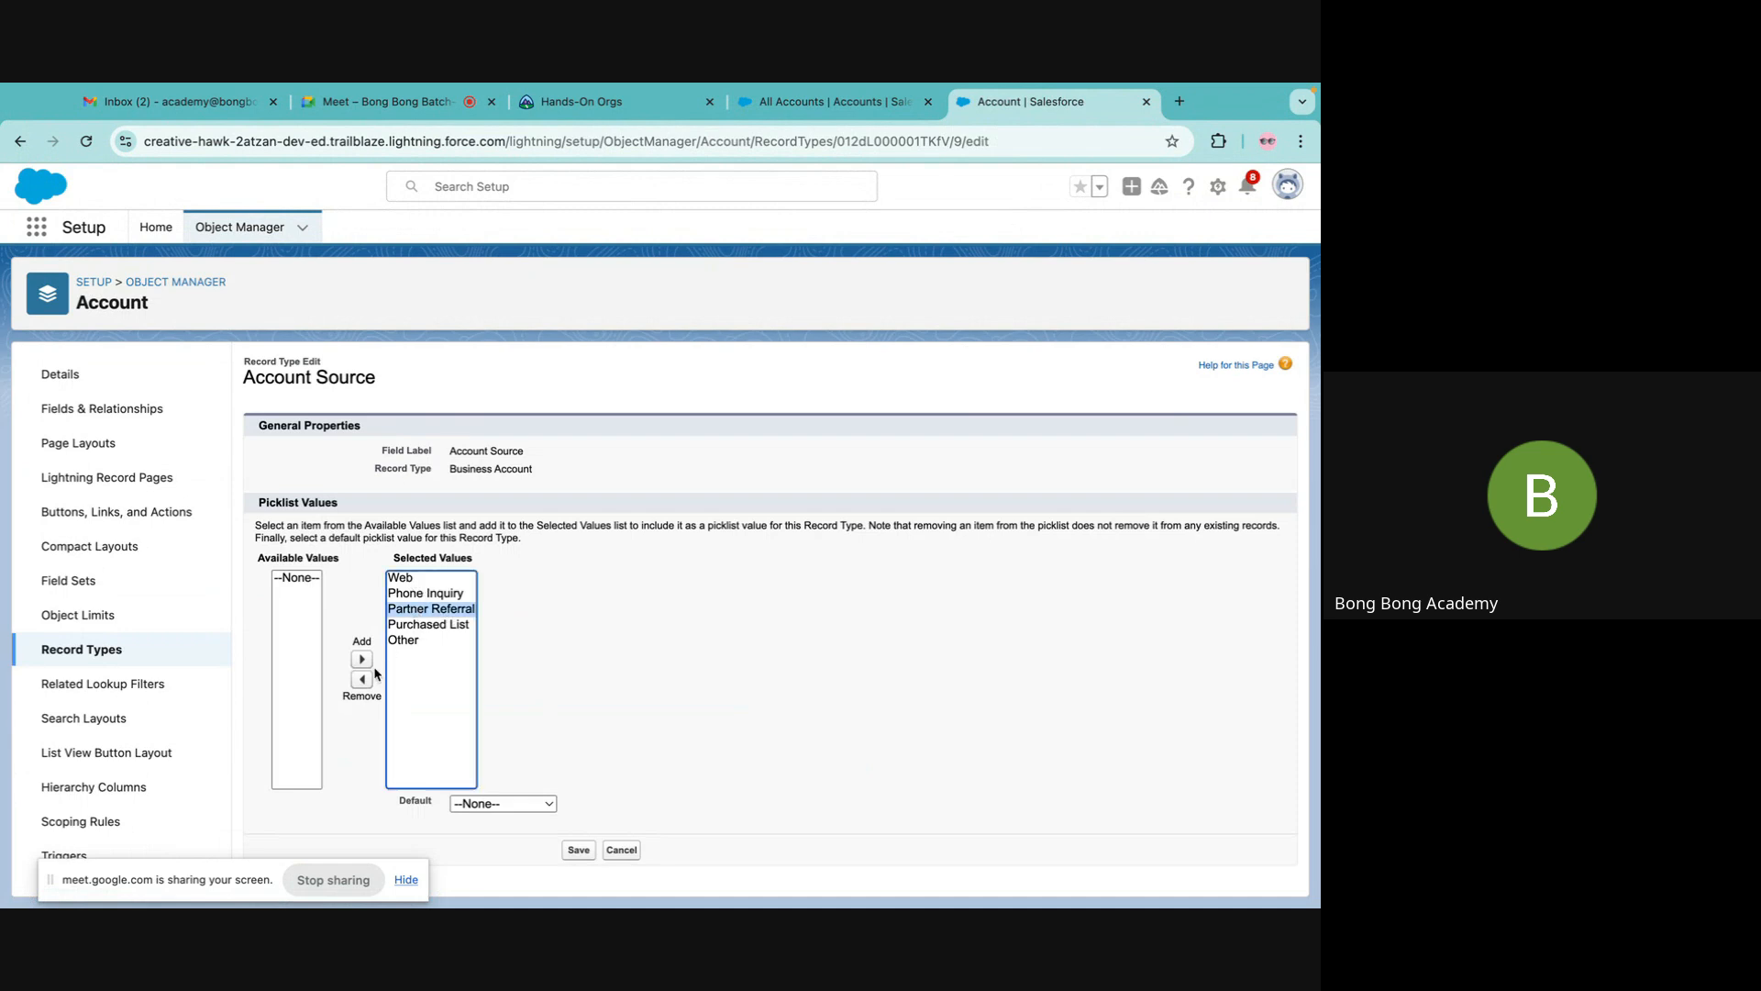
{"action": "left_click", "coordinate": [369, 679]}
{"action": "left_click", "coordinate": [442, 608]}
{"action": "left_click", "coordinate": [376, 679]}
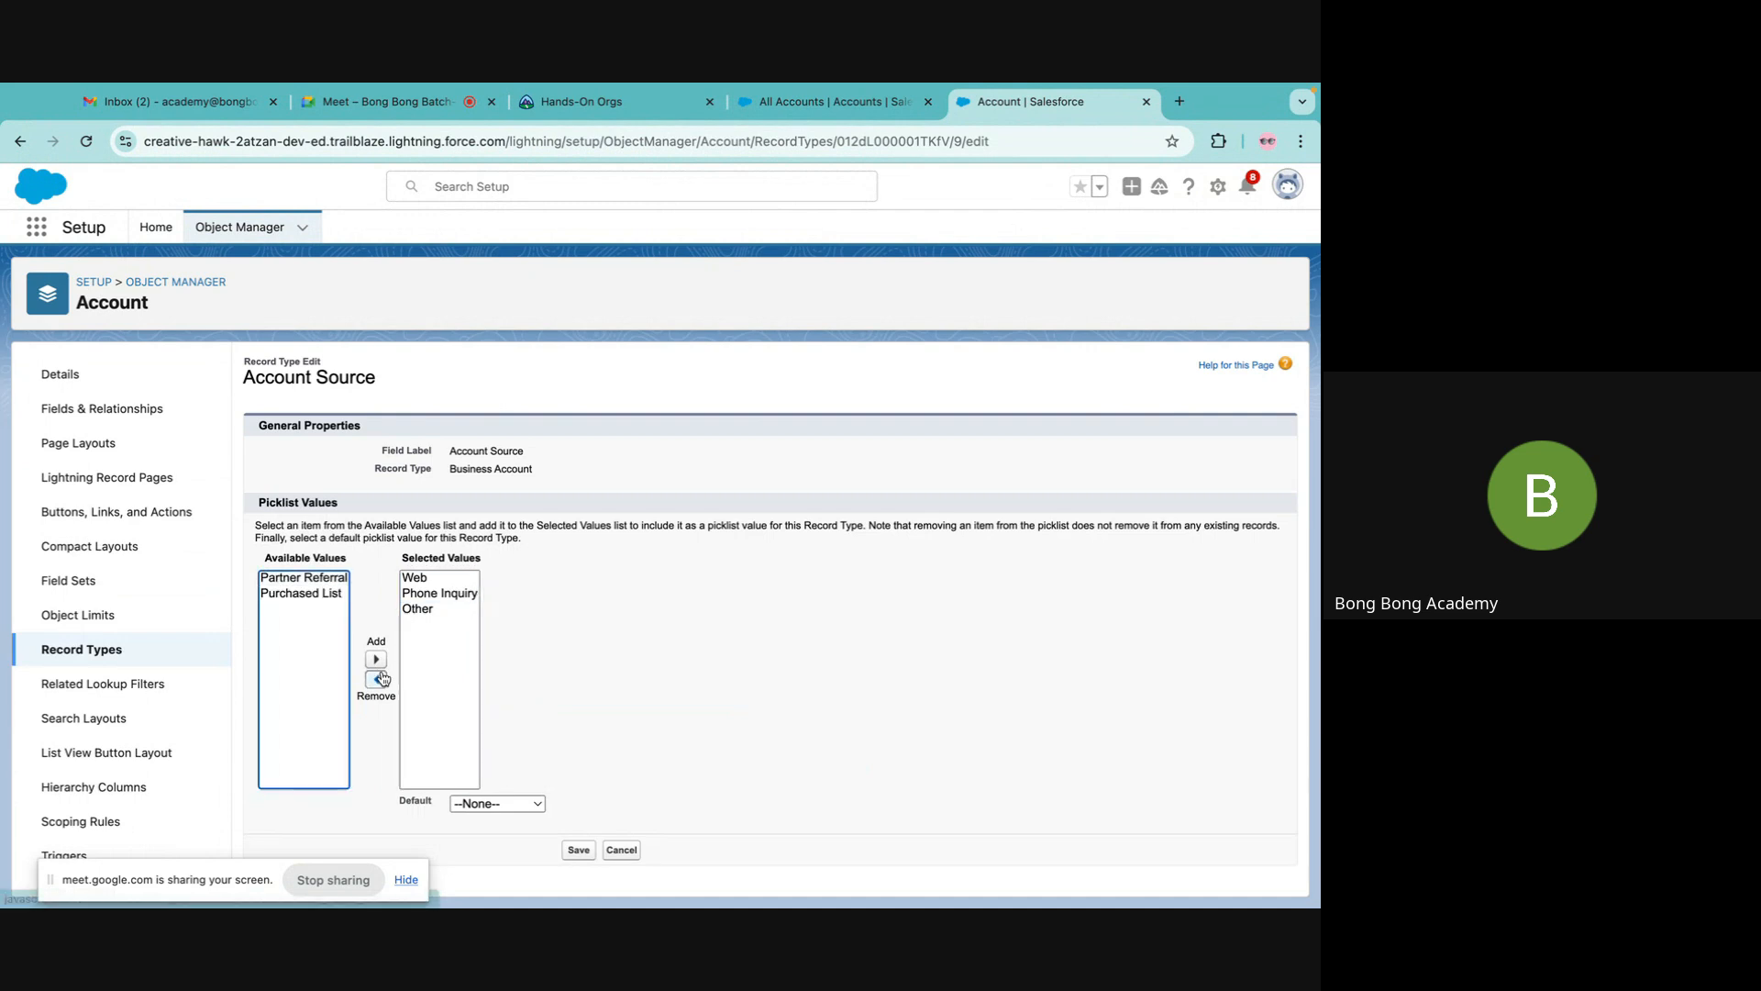
{"action": "left_click", "coordinate": [424, 597]}
{"action": "left_click", "coordinate": [376, 679]}
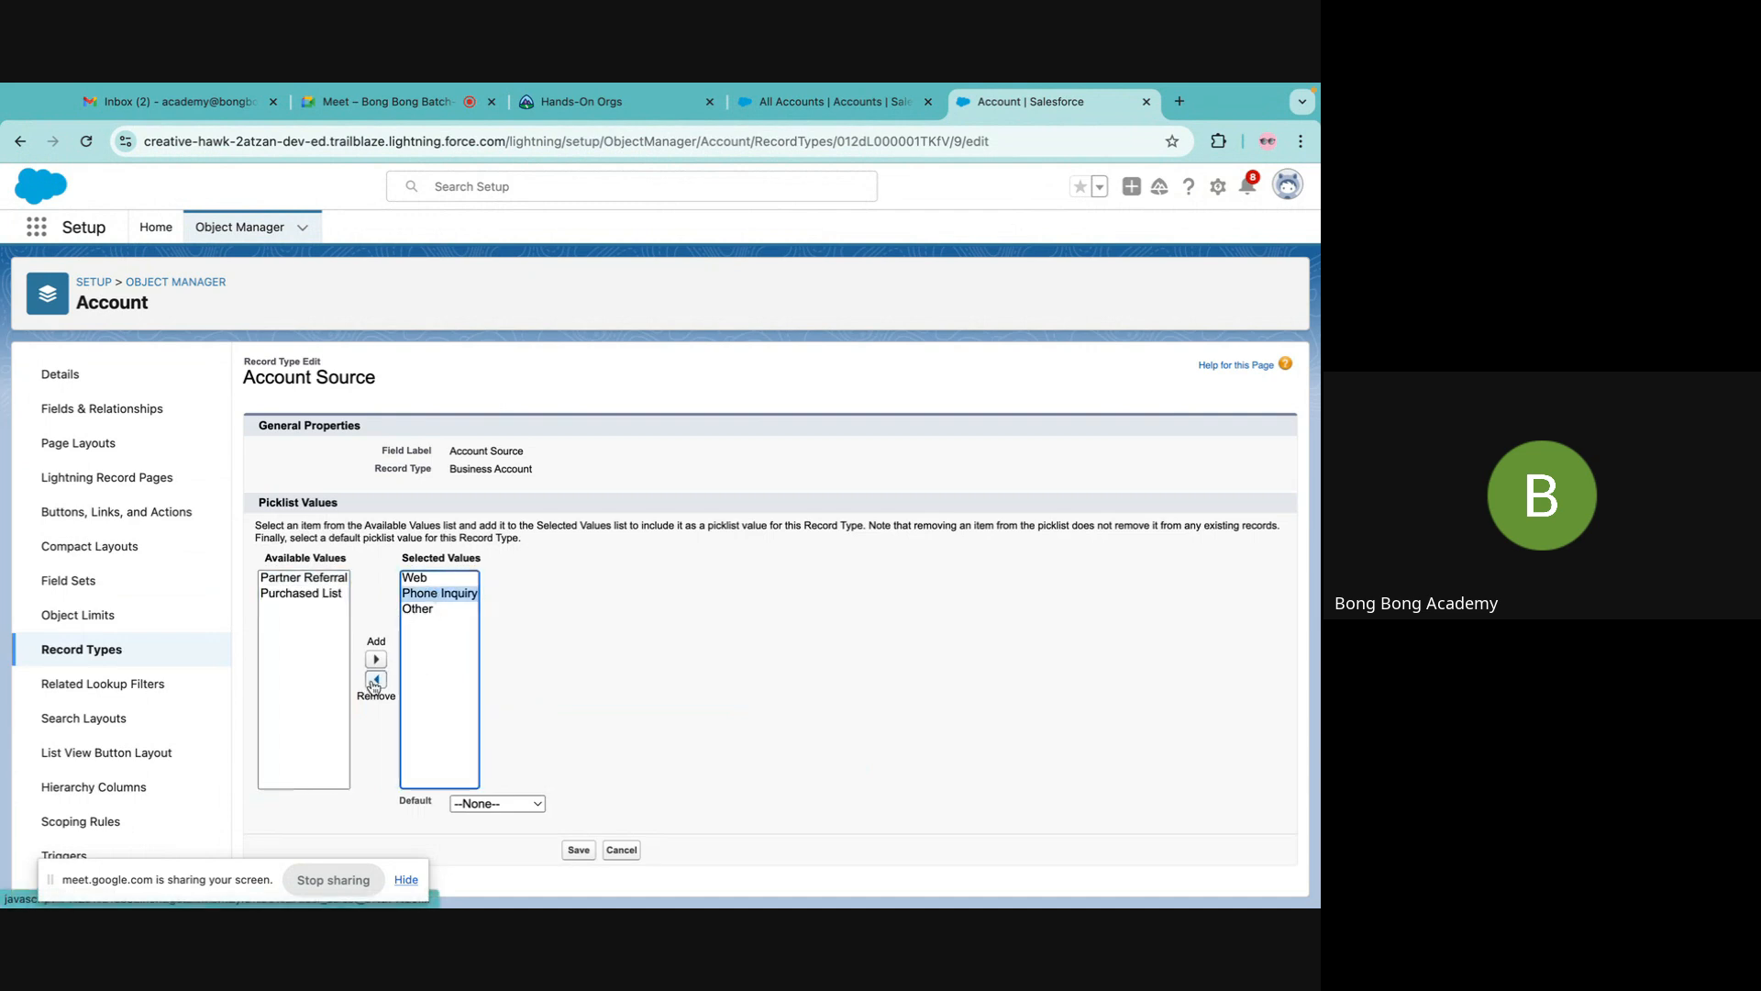
Set the Account Source default for the Business Account record type to Web and save the picklist.
{"action": "left_click", "coordinate": [478, 805]}
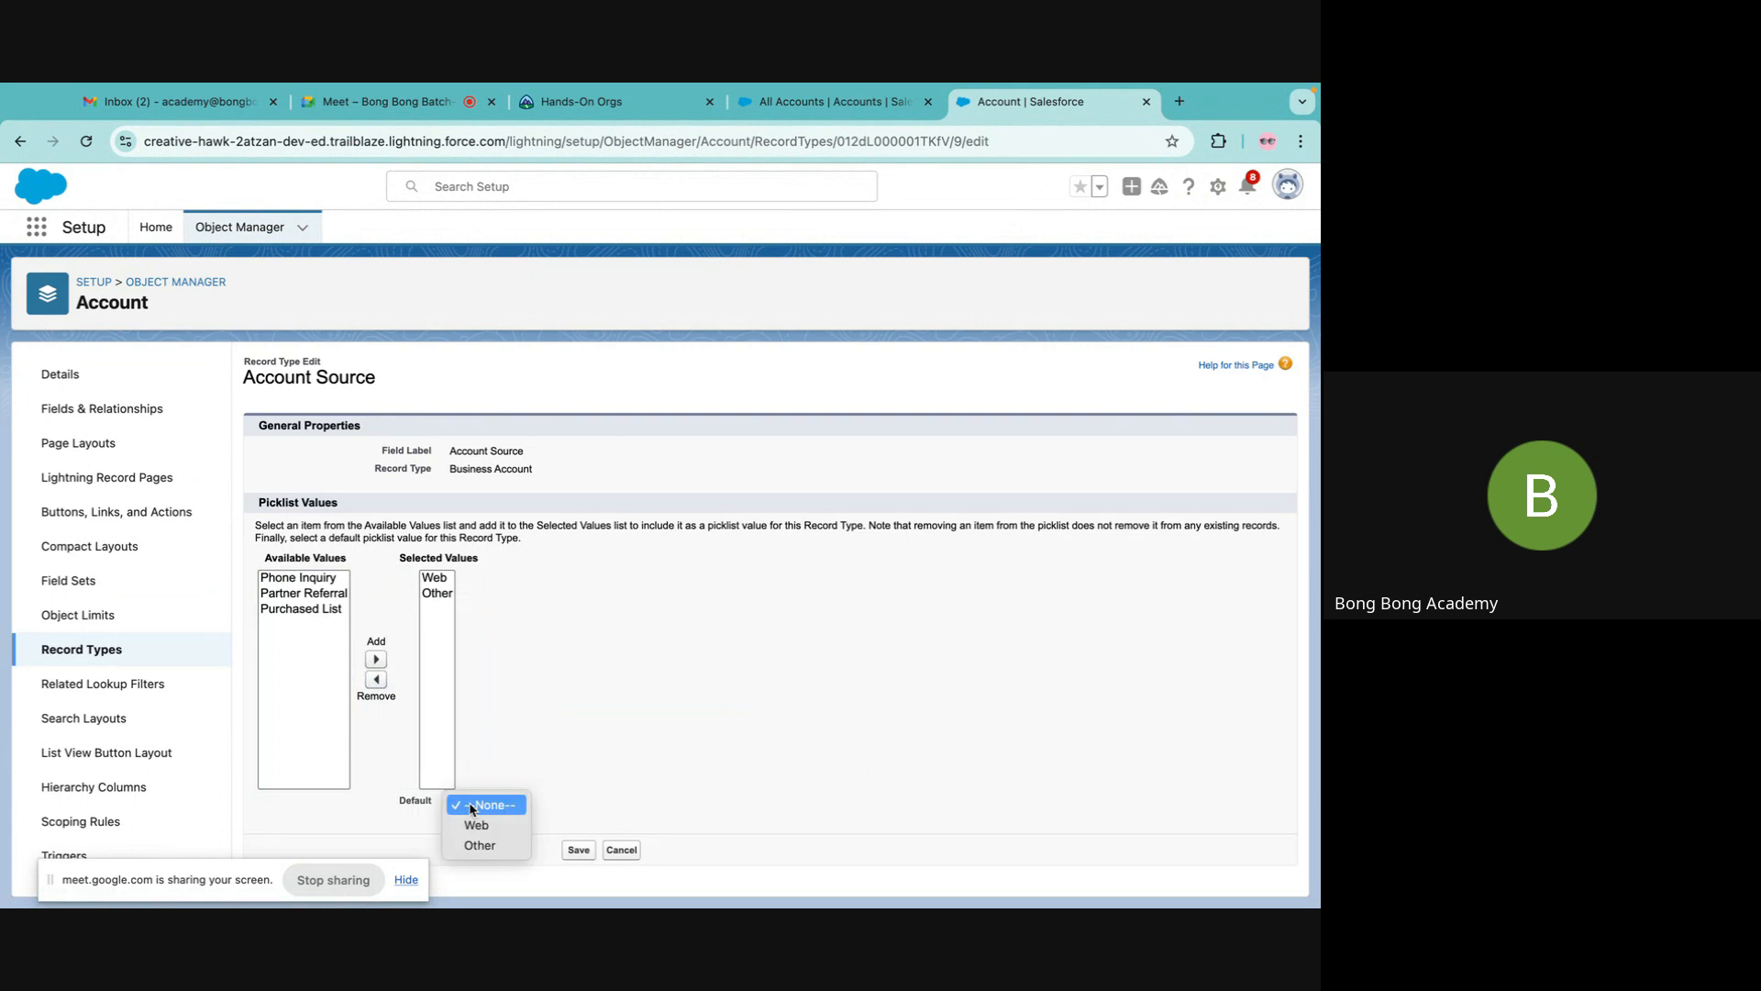
{"action": "left_click", "coordinate": [486, 825]}
{"action": "left_click", "coordinate": [579, 850]}
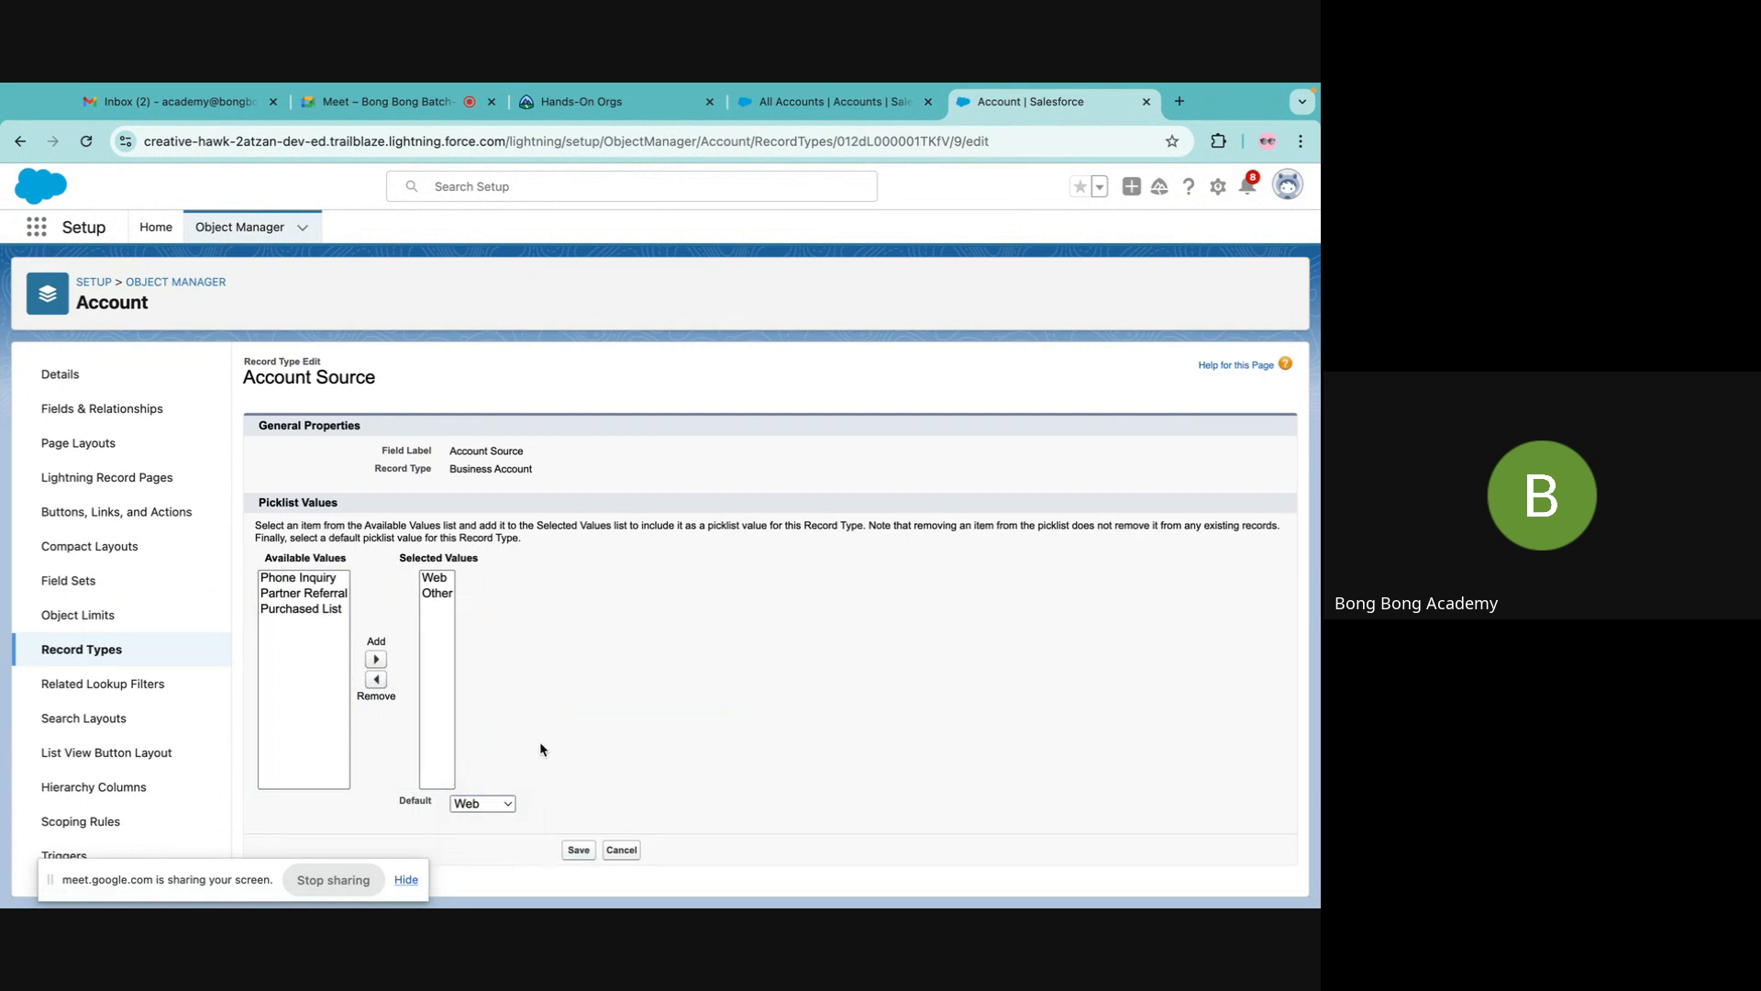
Remove Phone Inquiry and Other from the Account Source picklist values of the Non Business Account record type.
{"action": "left_click", "coordinate": [103, 658]}
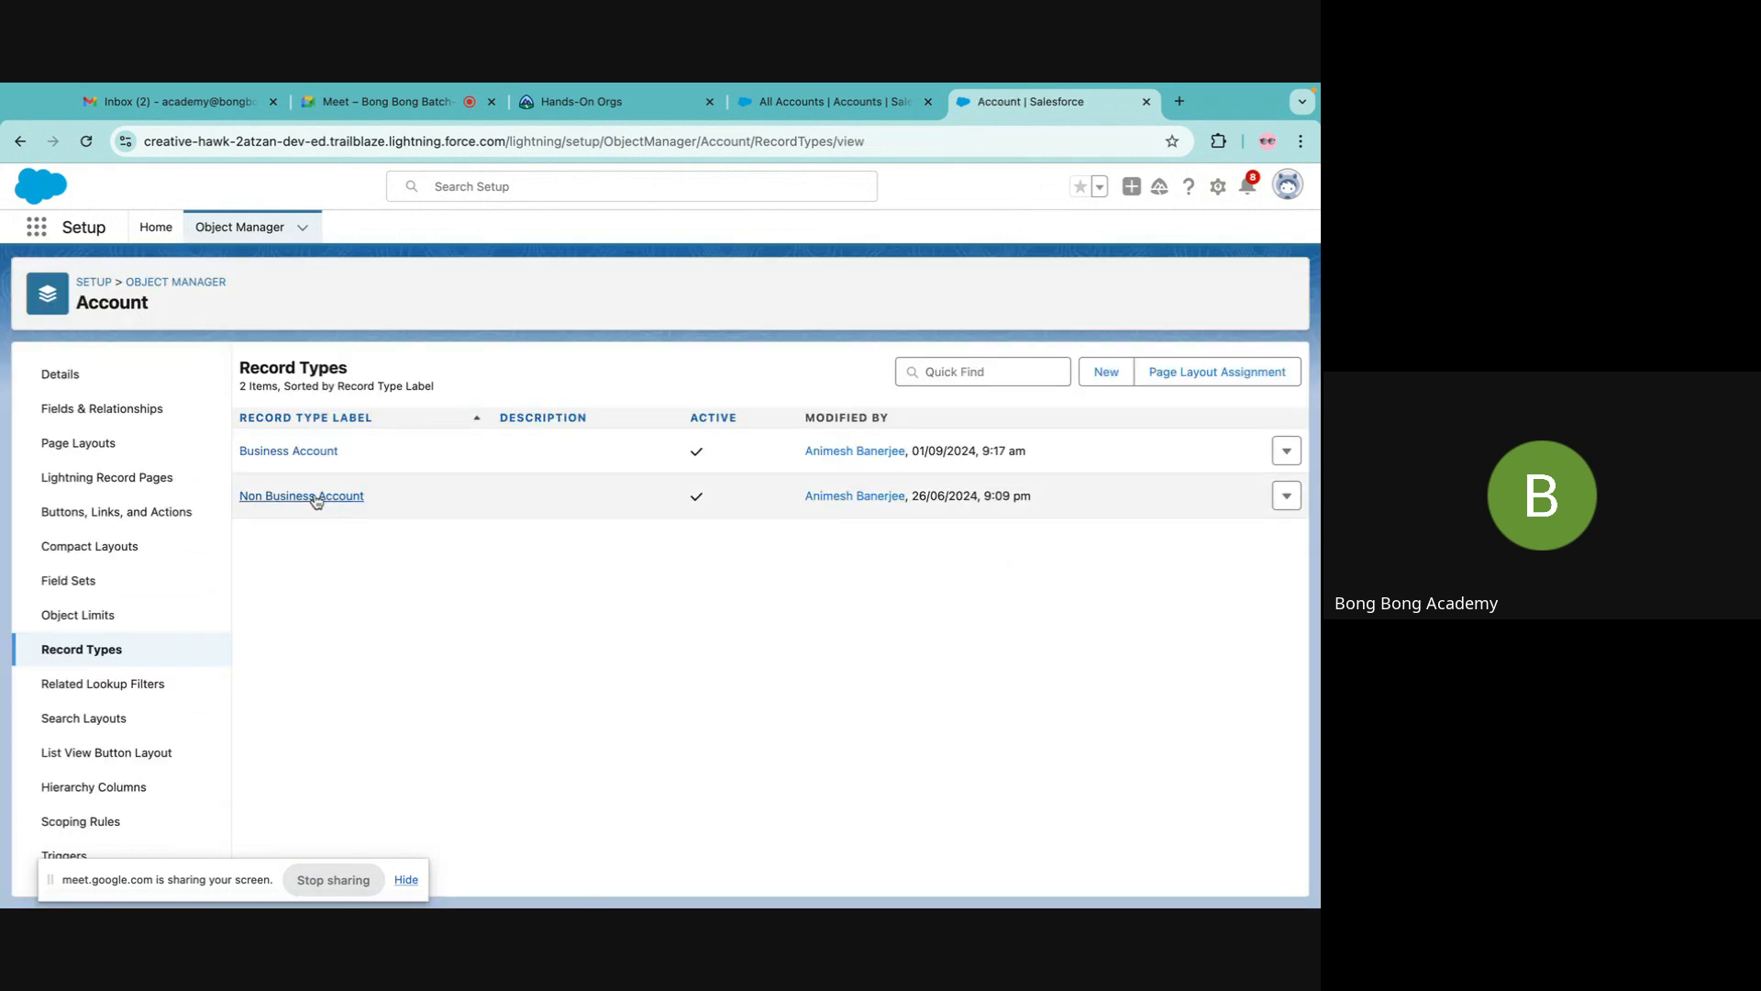
{"action": "left_click", "coordinate": [315, 497]}
{"action": "left_click", "coordinate": [264, 665]}
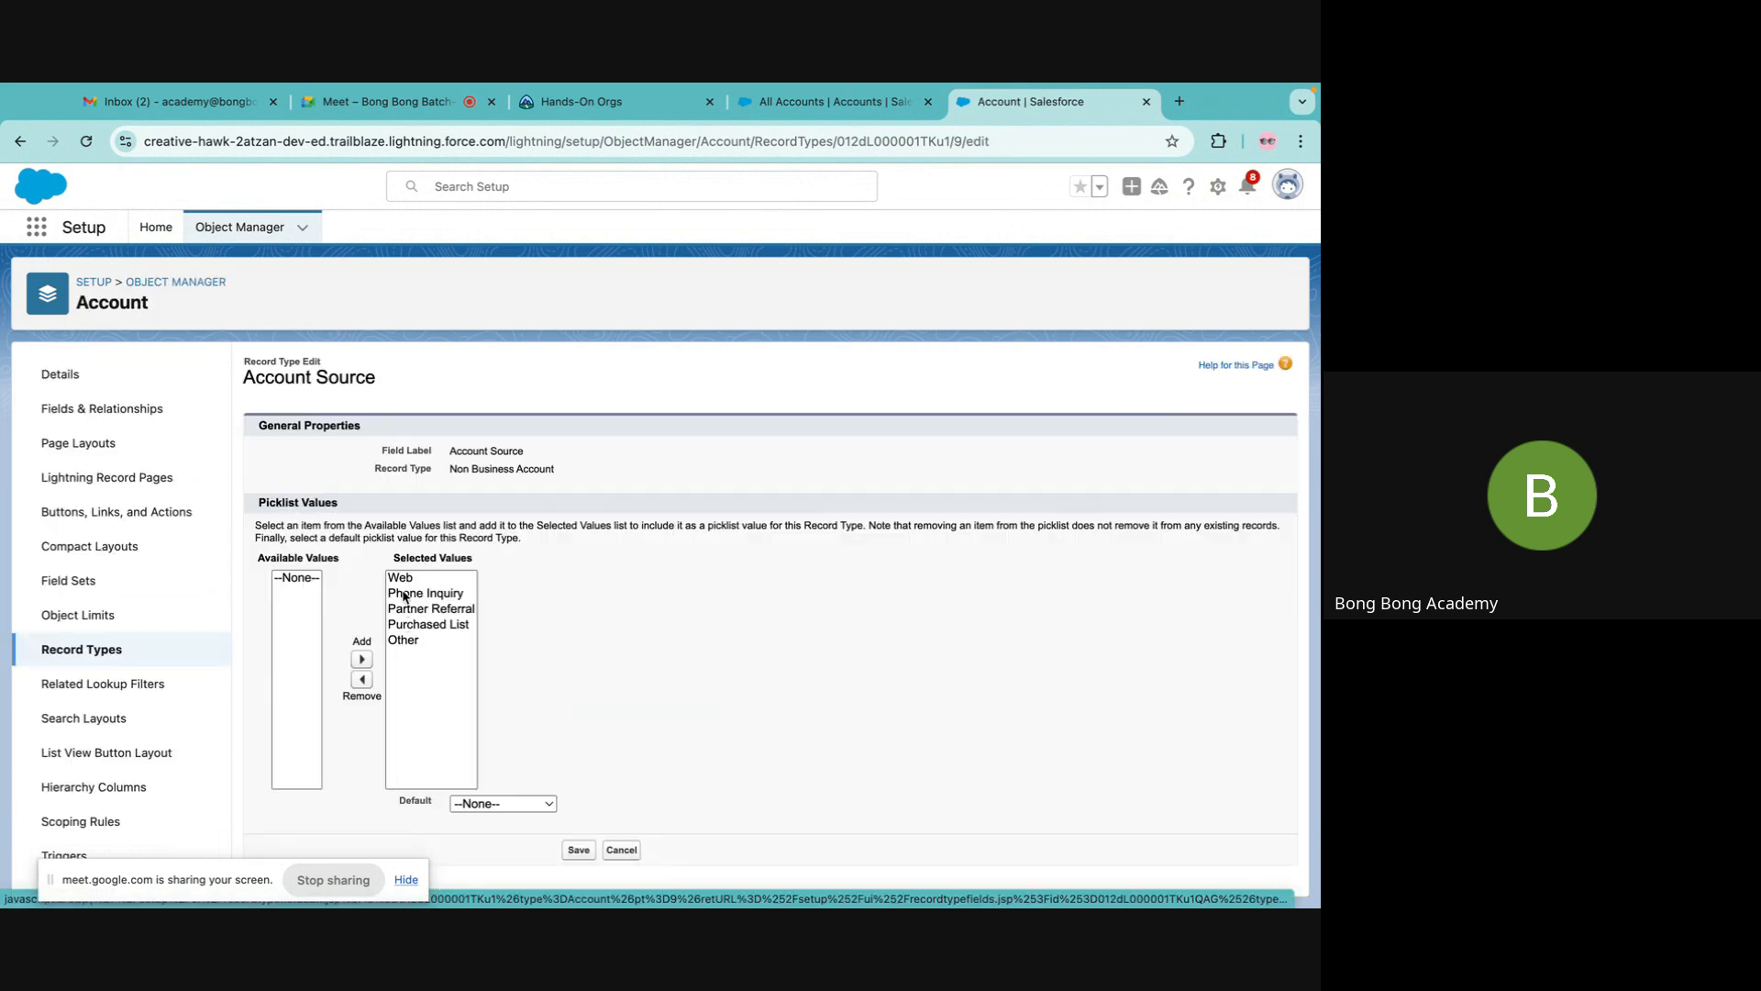
{"action": "left_click", "coordinate": [404, 593]}
{"action": "left_click", "coordinate": [361, 679]}
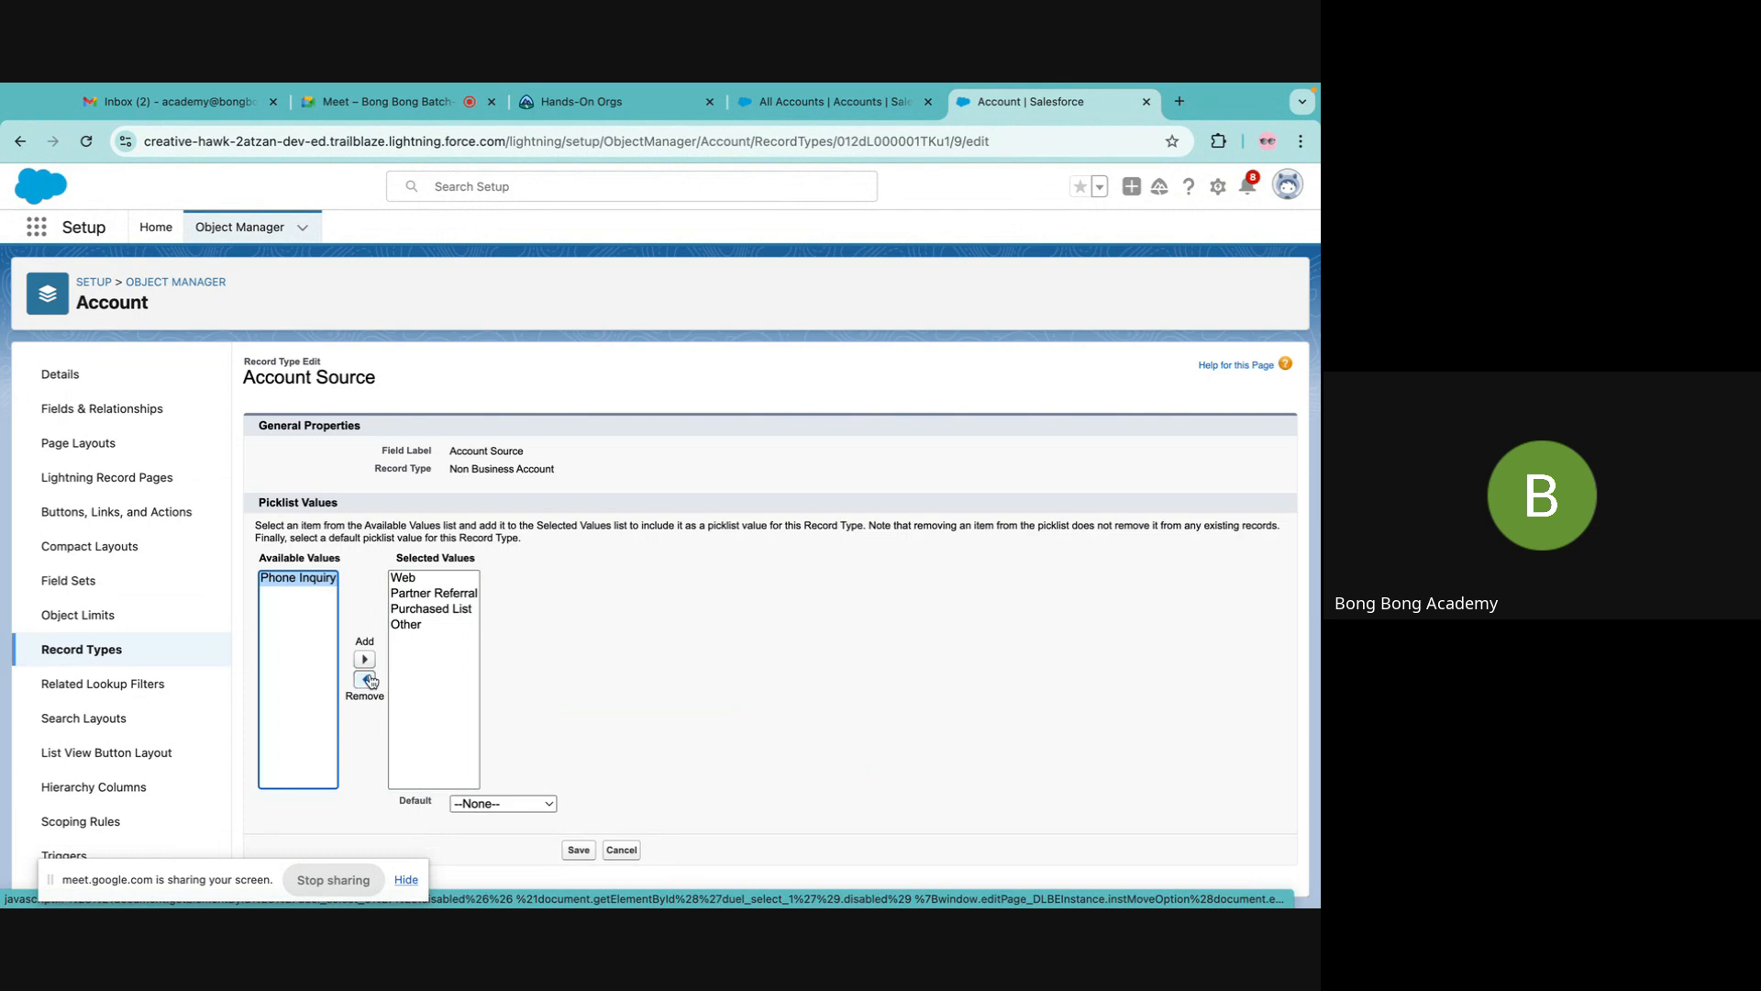
{"action": "left_click", "coordinate": [398, 627]}
{"action": "left_click", "coordinate": [364, 679]}
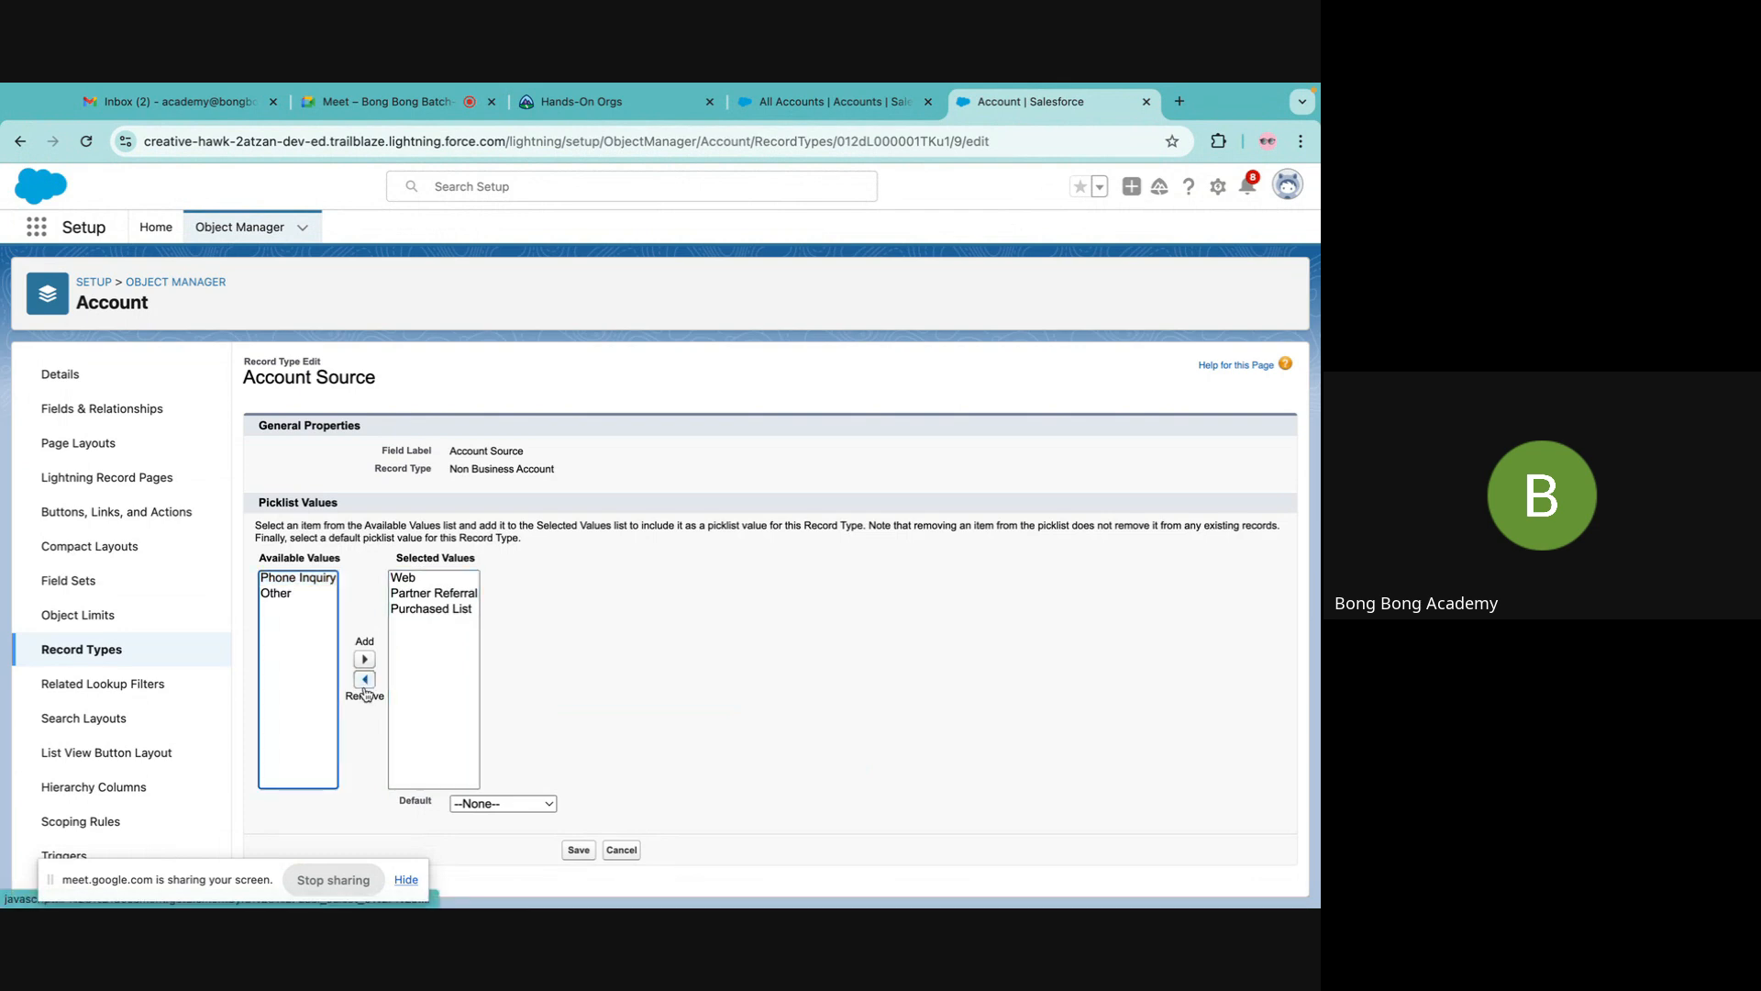
Restore Phone Inquiry to the selected Account Source values and remove Web from them.
{"action": "left_click", "coordinate": [298, 578]}
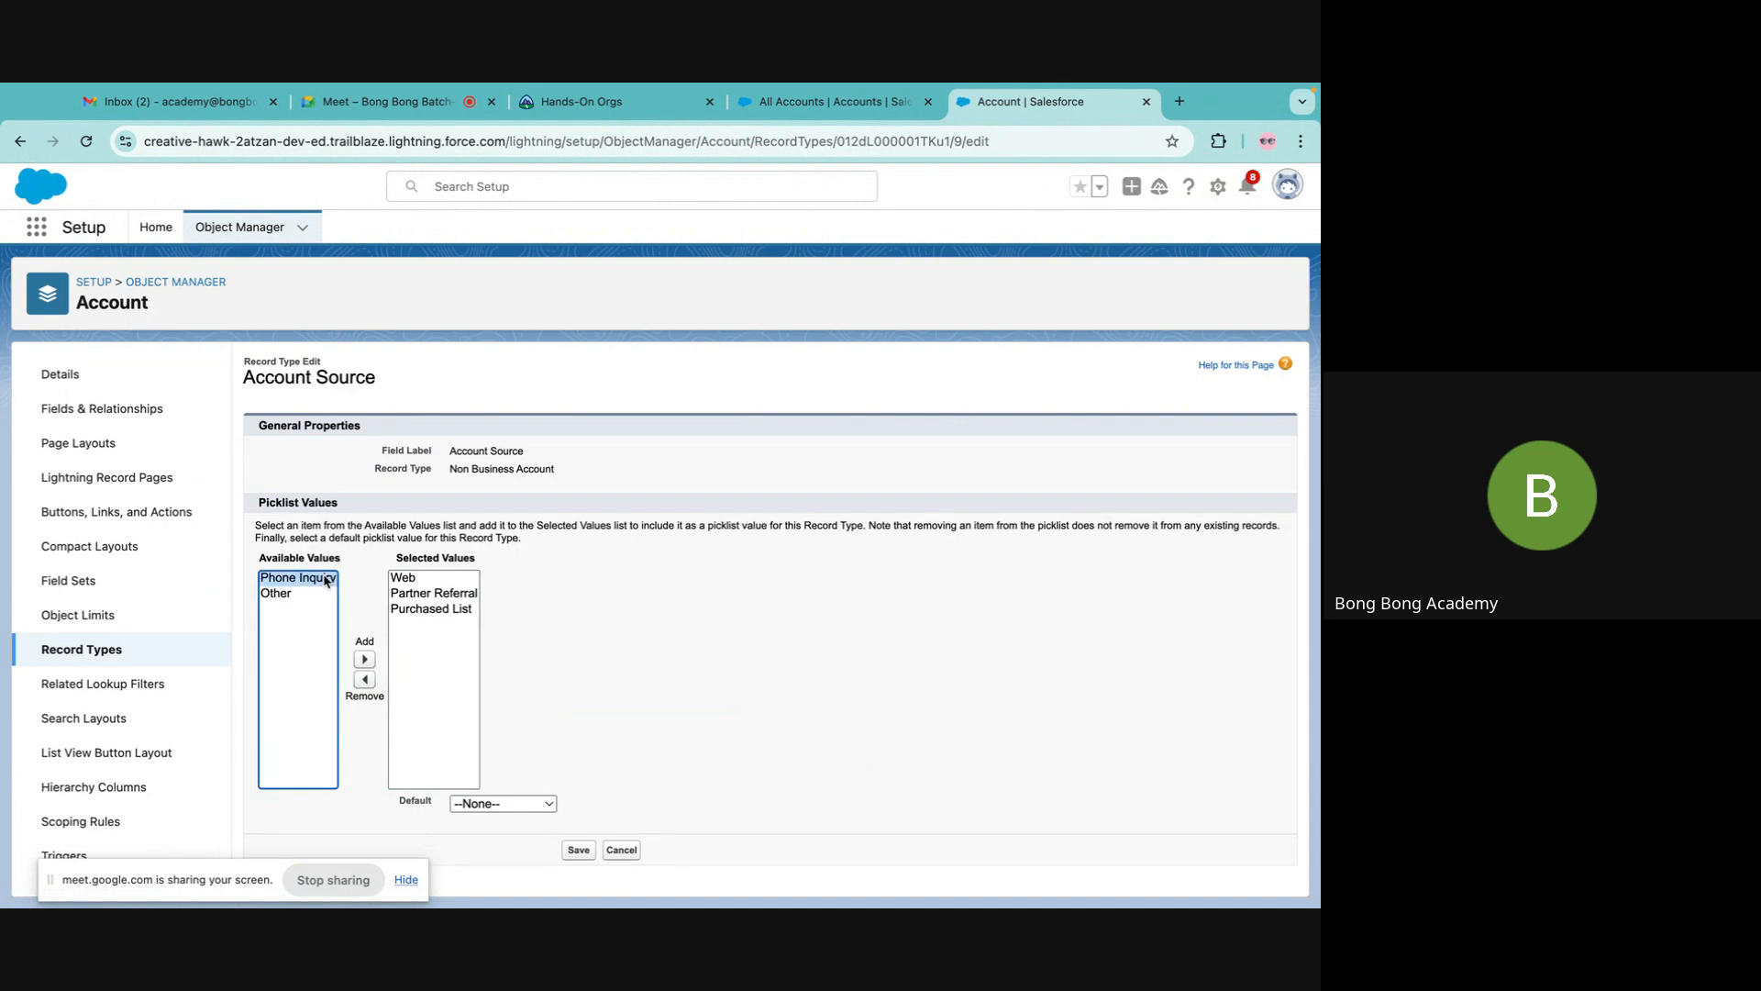
{"action": "left_click", "coordinate": [364, 659]}
{"action": "left_click", "coordinate": [407, 580]}
{"action": "left_click", "coordinate": [362, 678]}
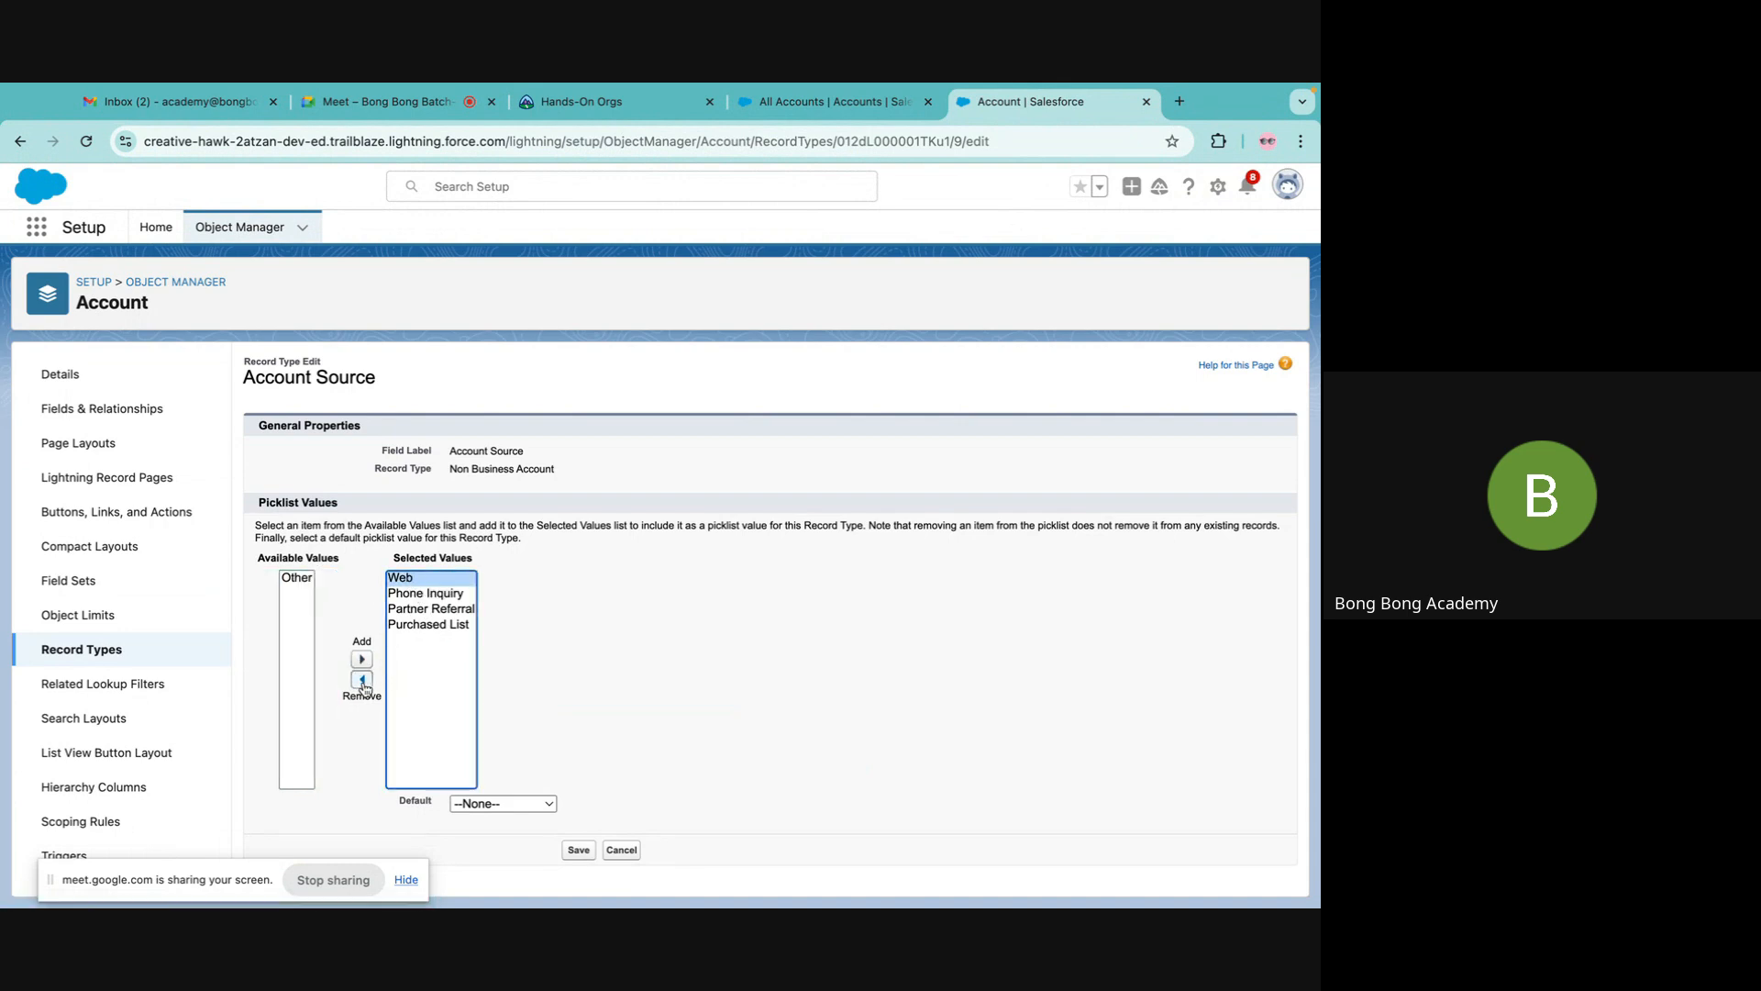
{"action": "left_click", "coordinate": [412, 577]}
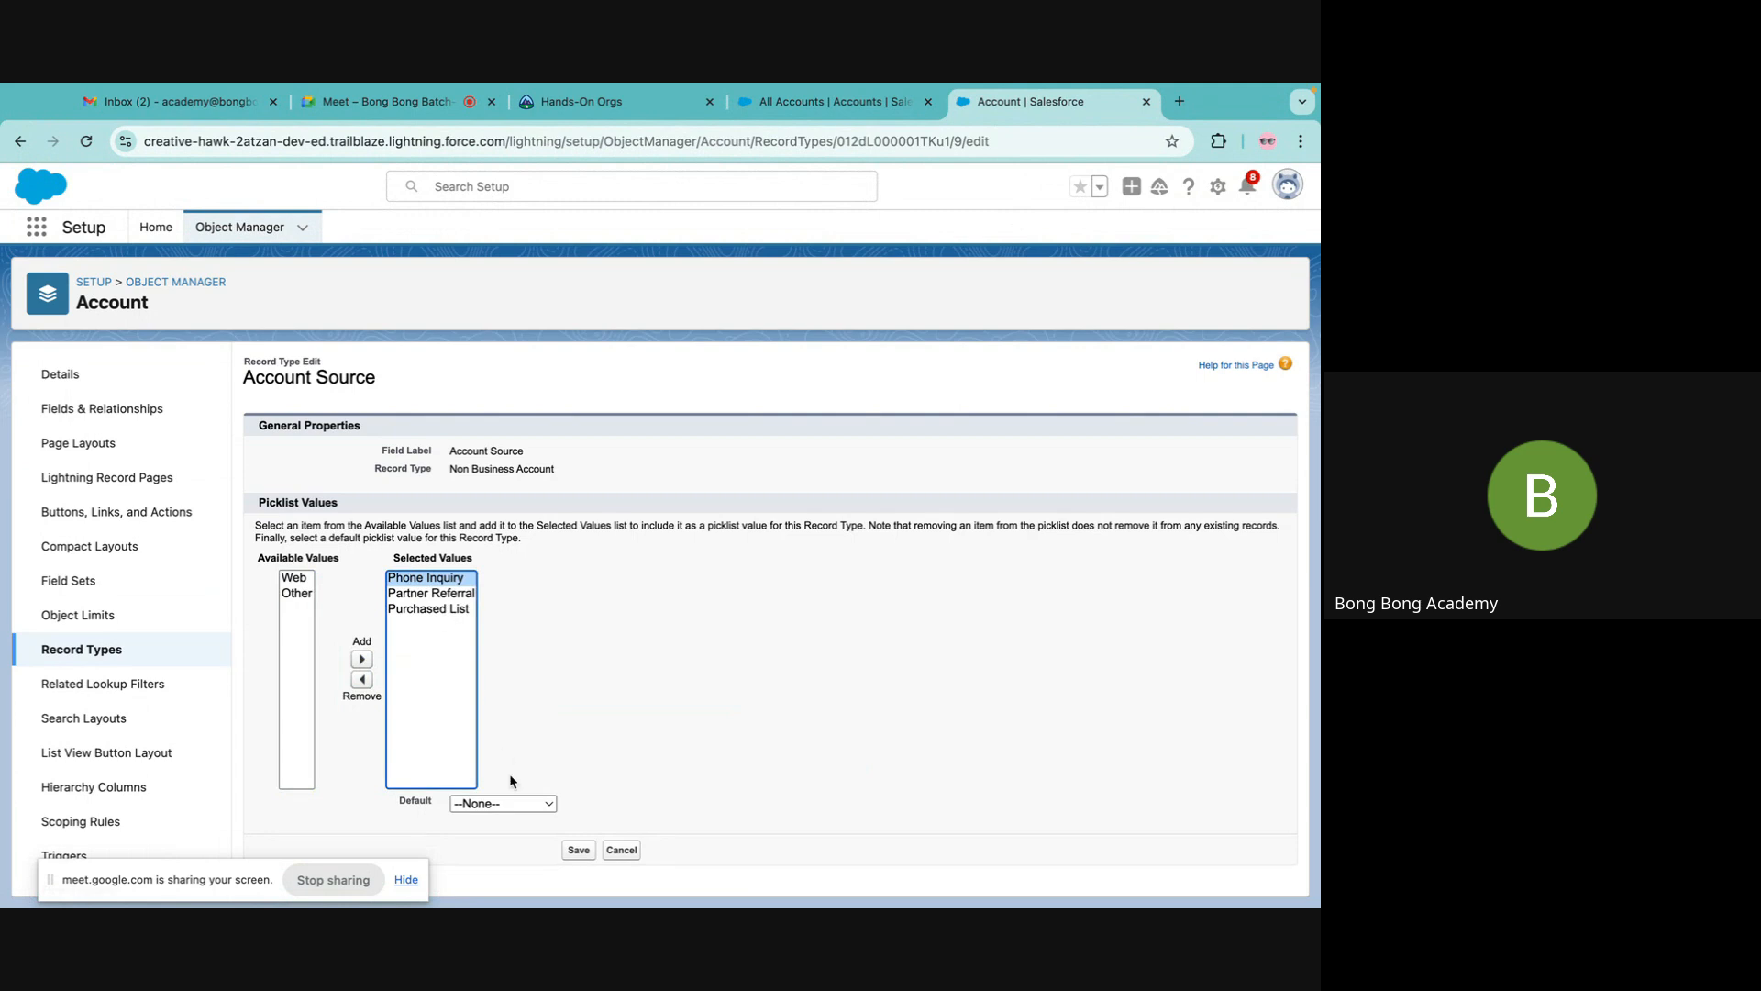
Set the Account Source default for the Non Business Account record type to Phone Inquiry and save the picklist.
{"action": "left_click", "coordinate": [503, 803]}
{"action": "left_click", "coordinate": [496, 820]}
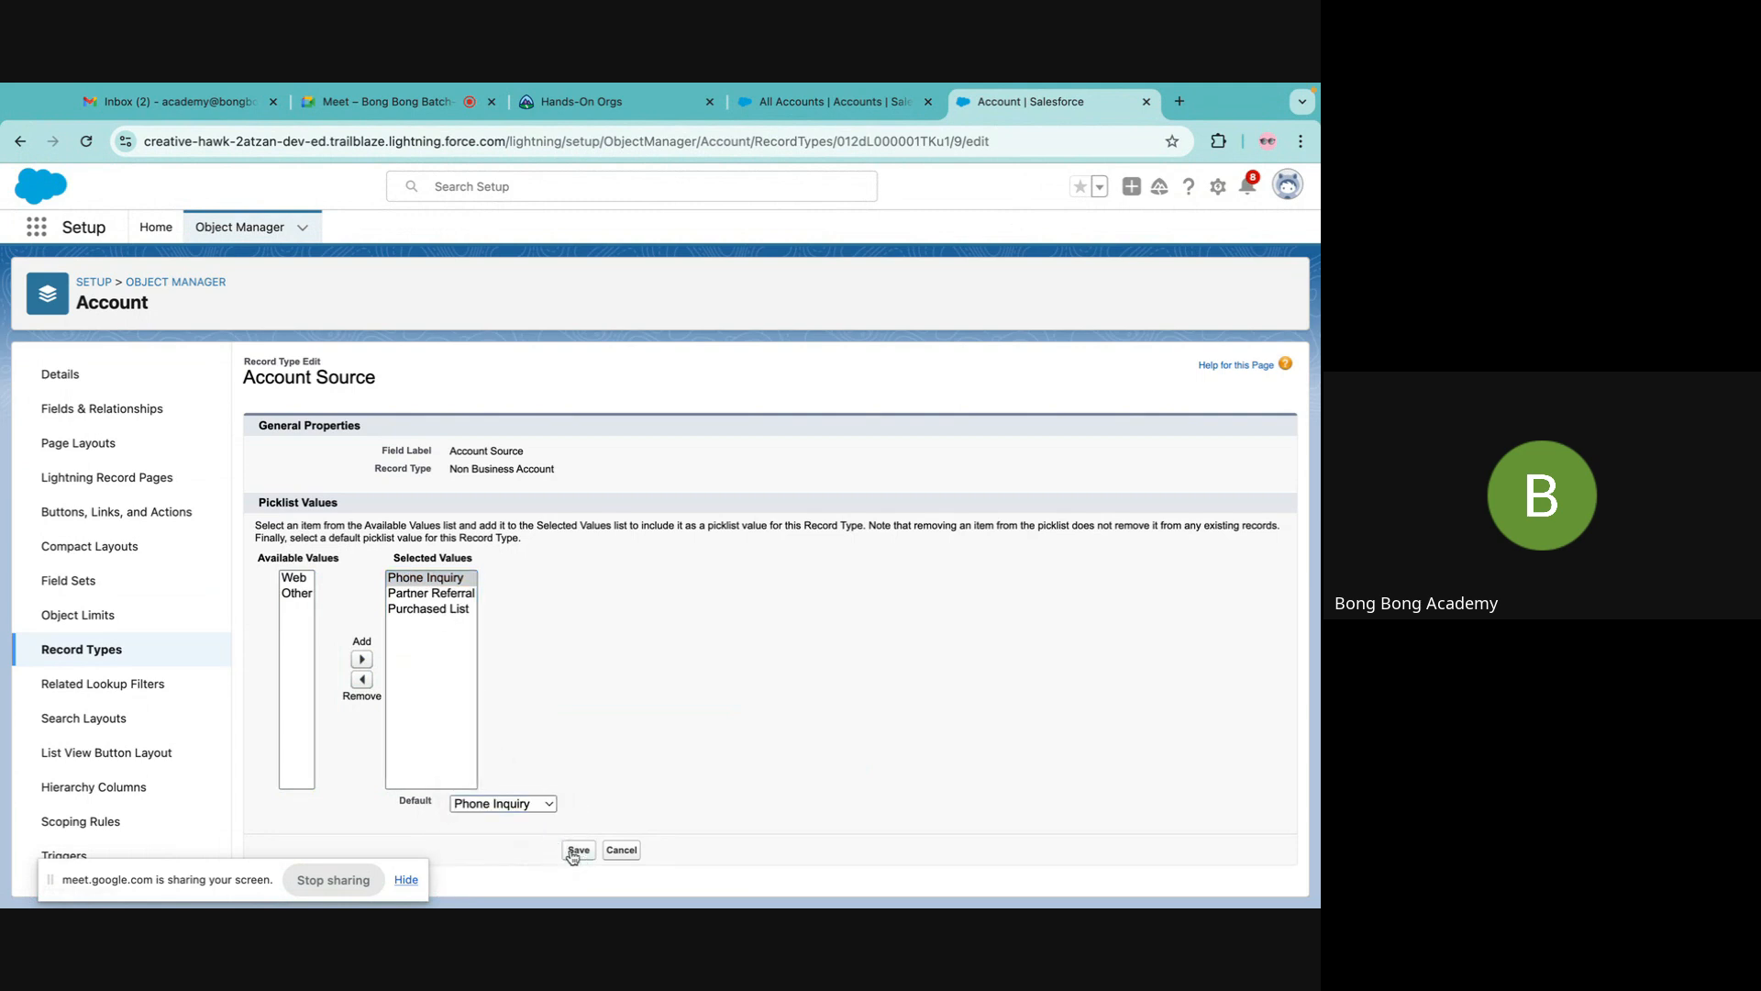
{"action": "left_click", "coordinate": [576, 850]}
In the Sales app, look through the new Business Account form for the Account Source field and close the form without saving.
{"action": "left_click", "coordinate": [835, 102]}
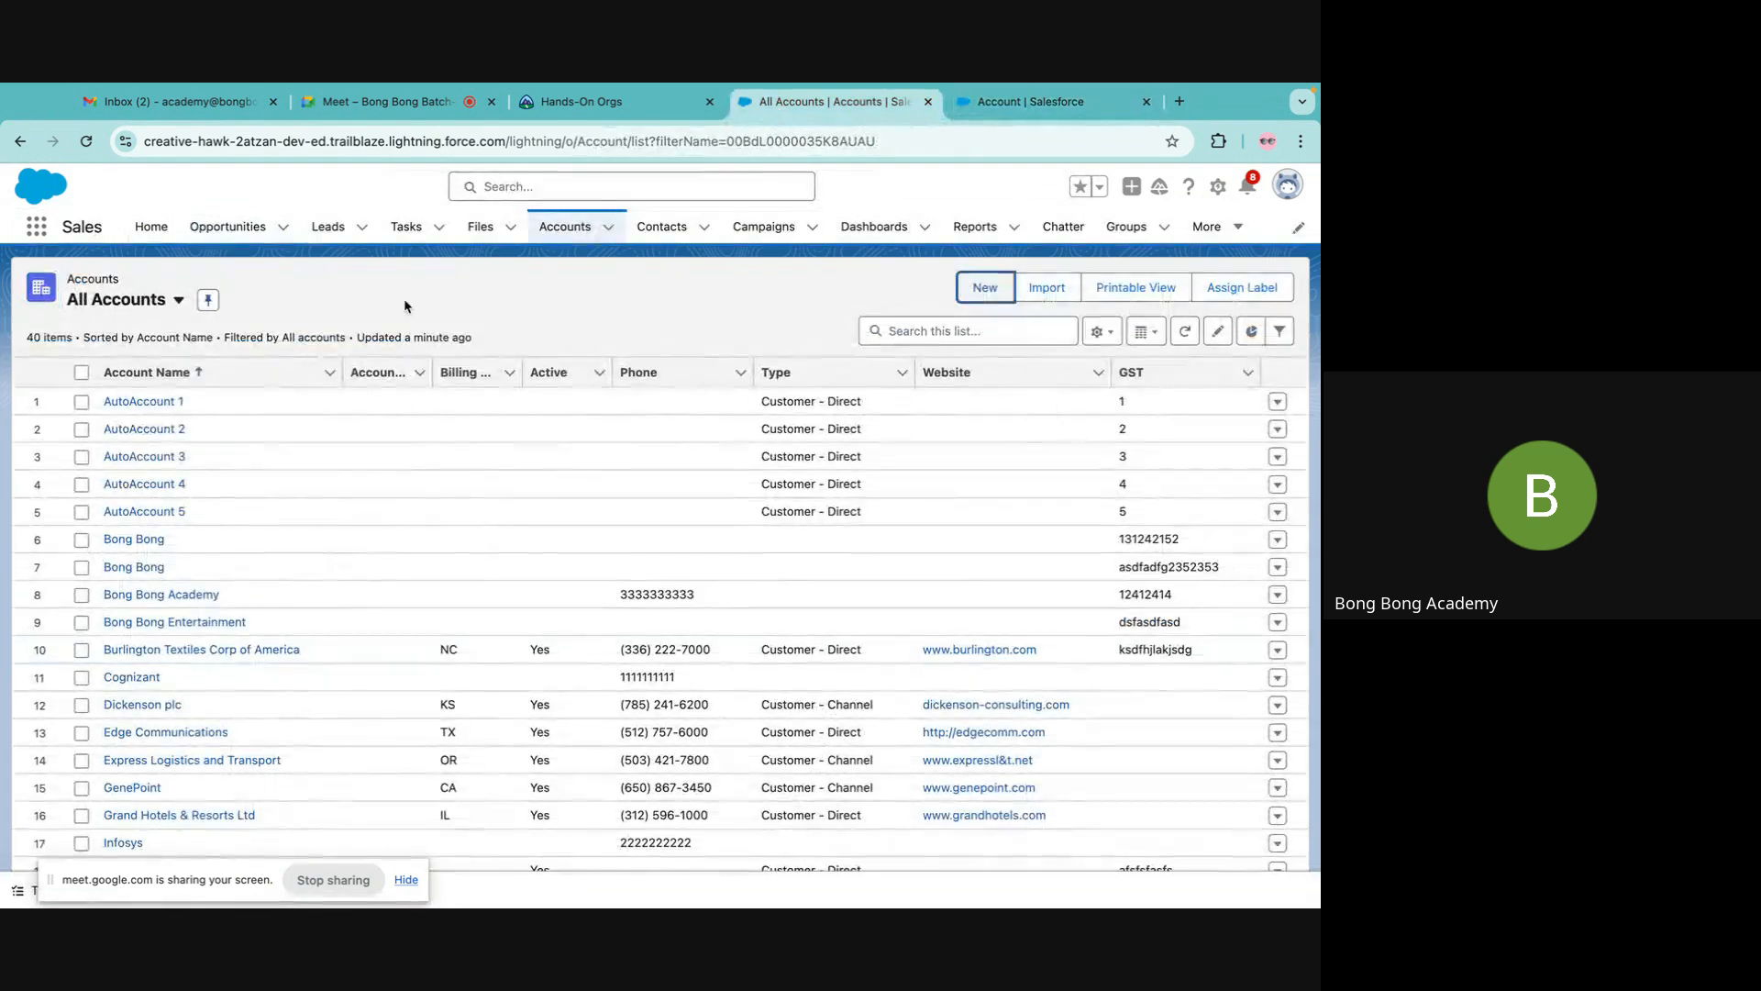
{"action": "left_click", "coordinate": [987, 285]}
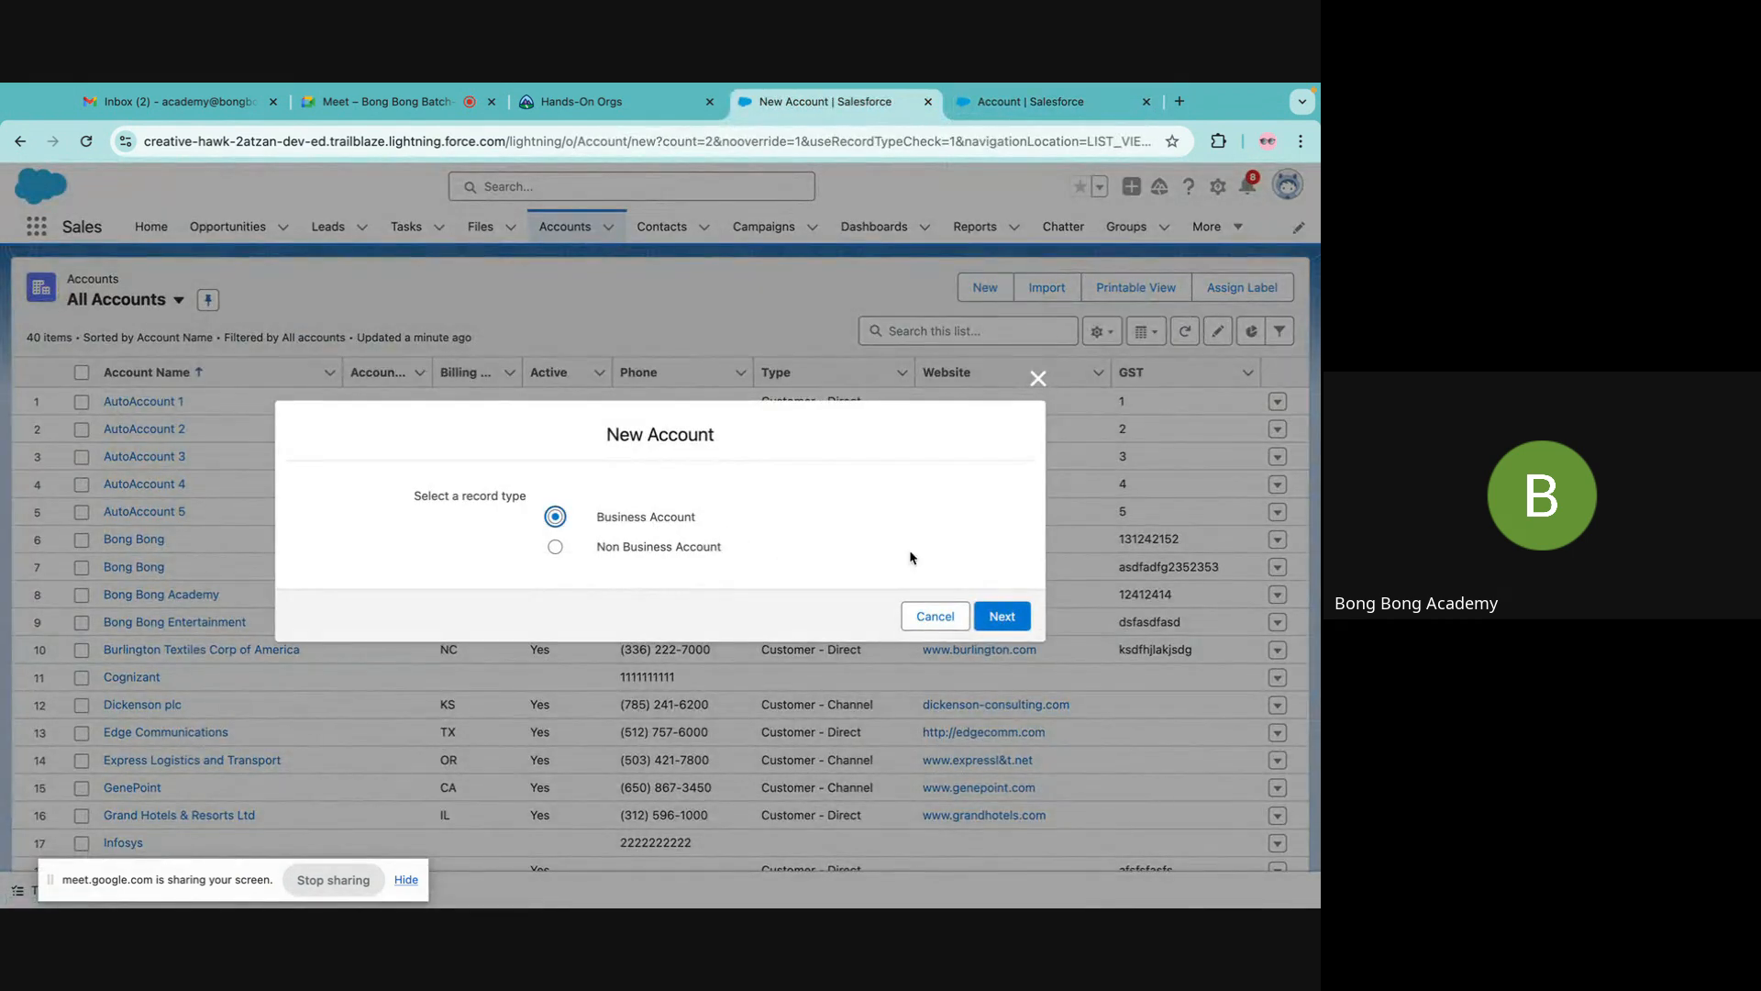
{"action": "left_click", "coordinate": [998, 617]}
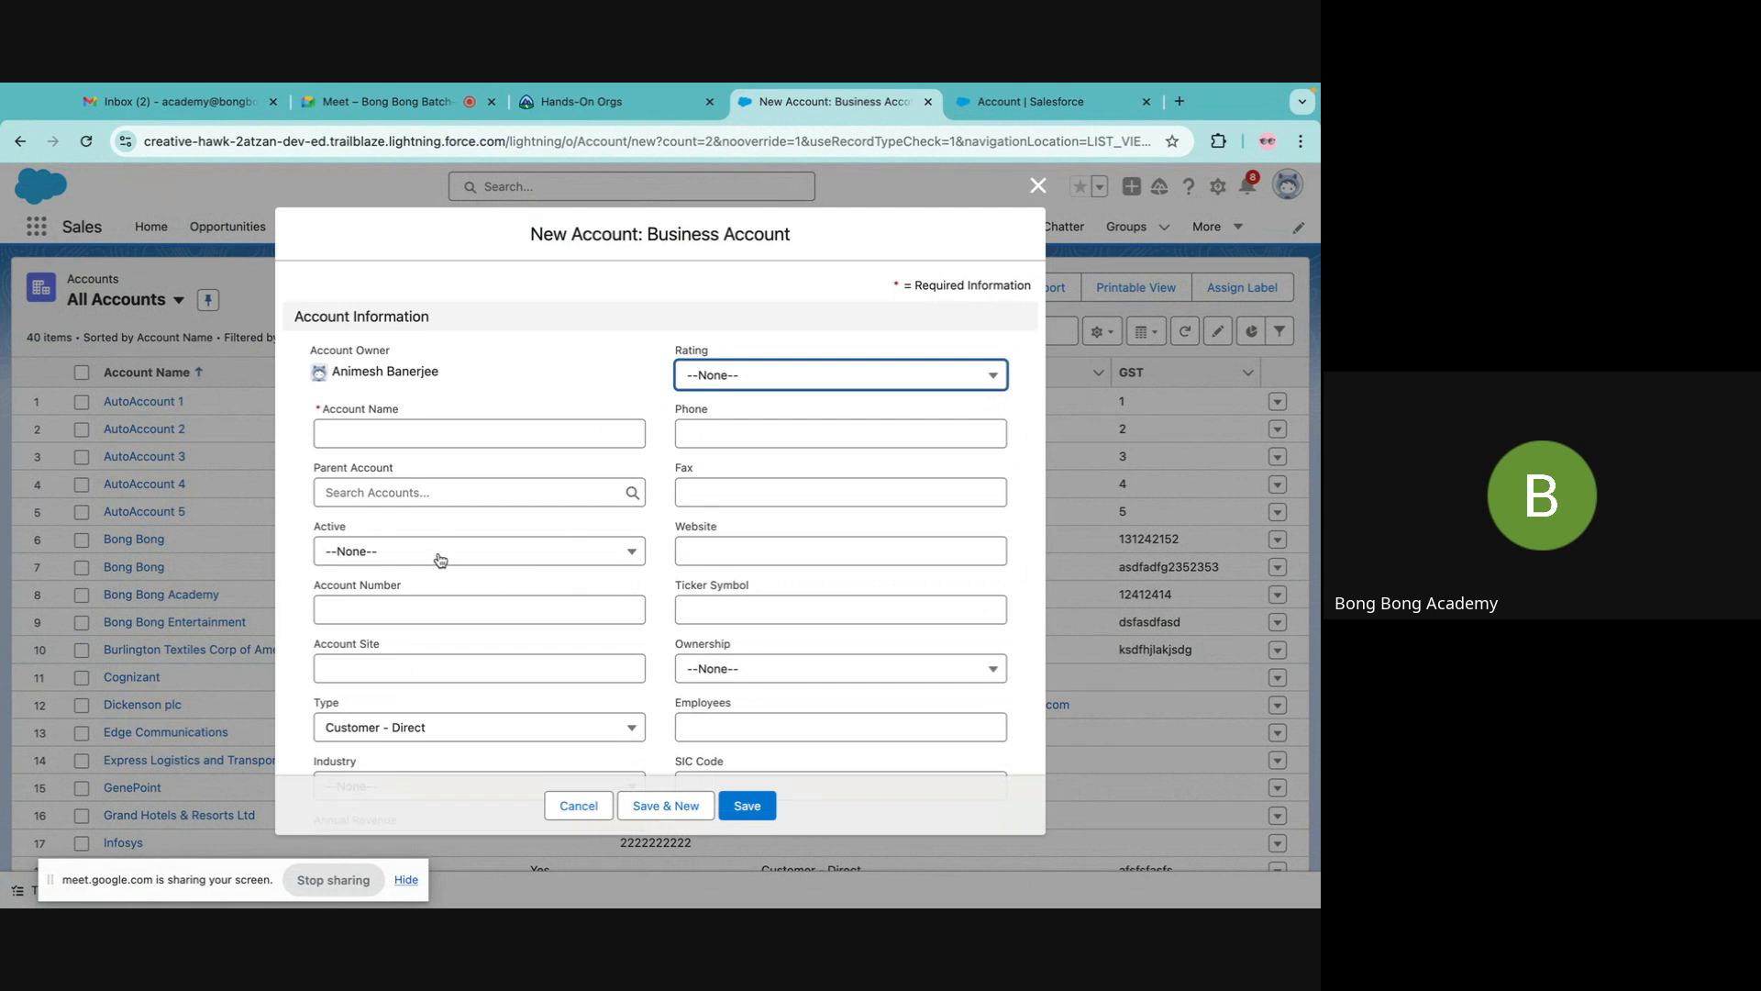
{"action": "scroll", "coordinate": [440, 560], "scroll_direction": "down", "scroll_amount": 5}
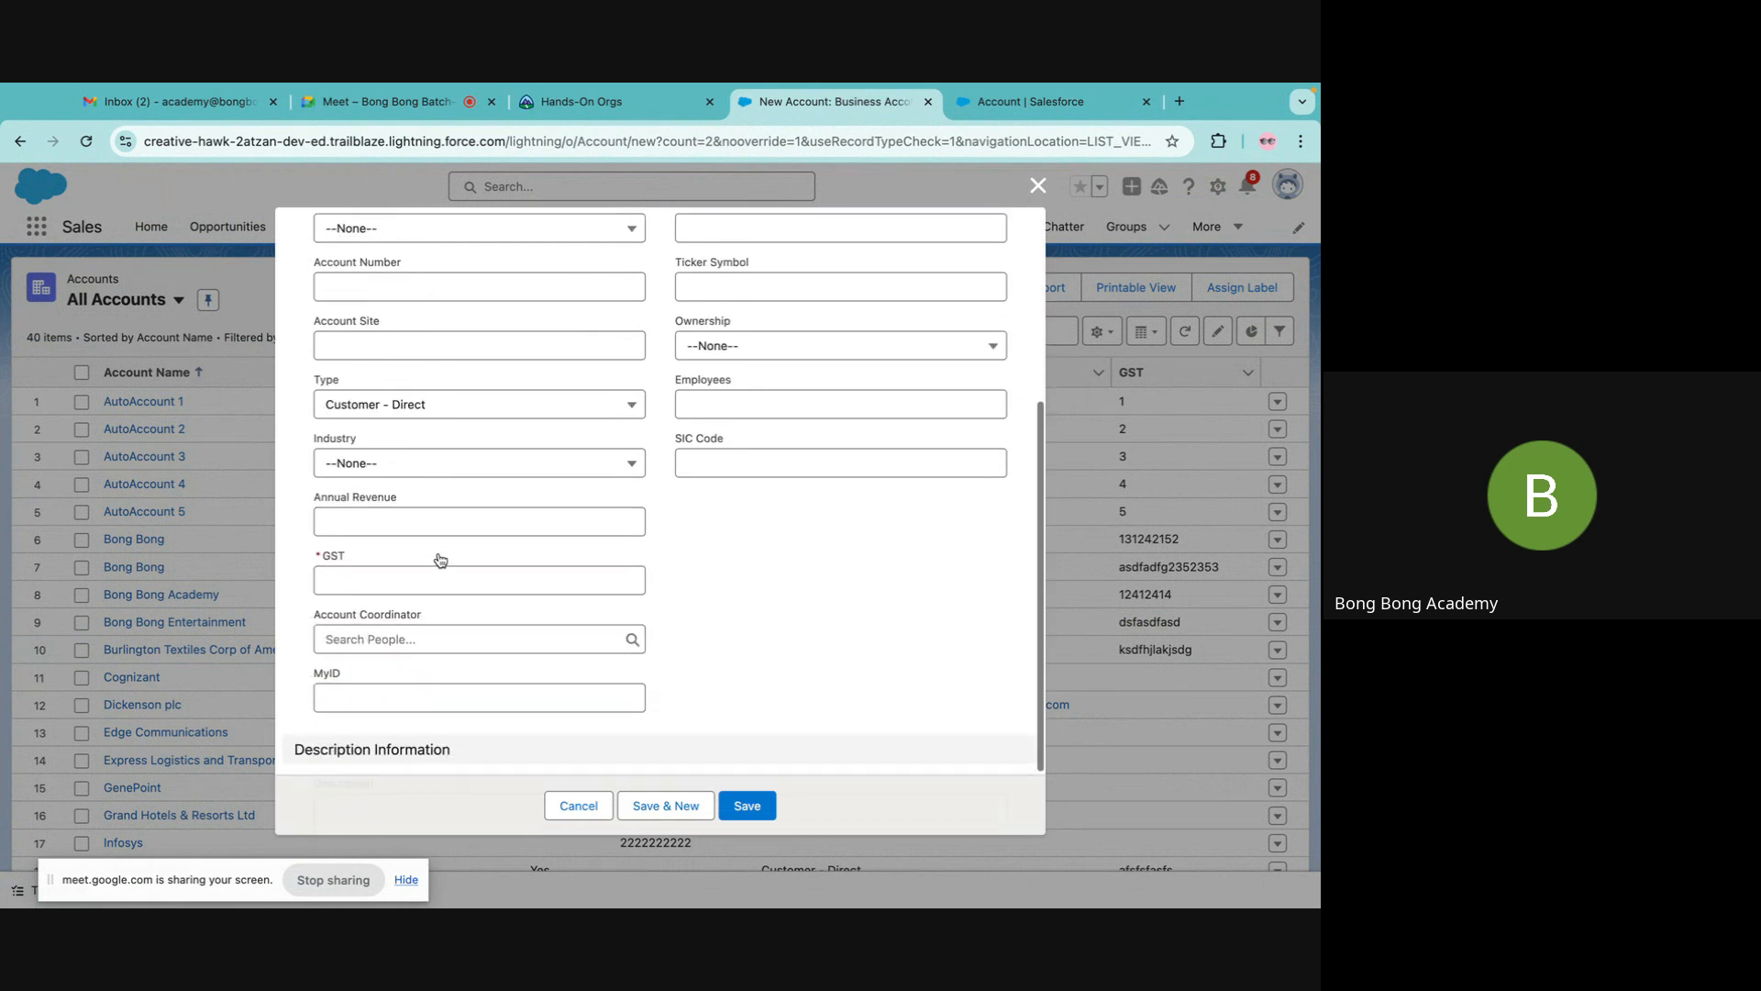
{"action": "scroll", "coordinate": [441, 561], "scroll_direction": "down", "scroll_amount": 2}
{"action": "scroll", "coordinate": [439, 569], "scroll_direction": "up", "scroll_amount": 6}
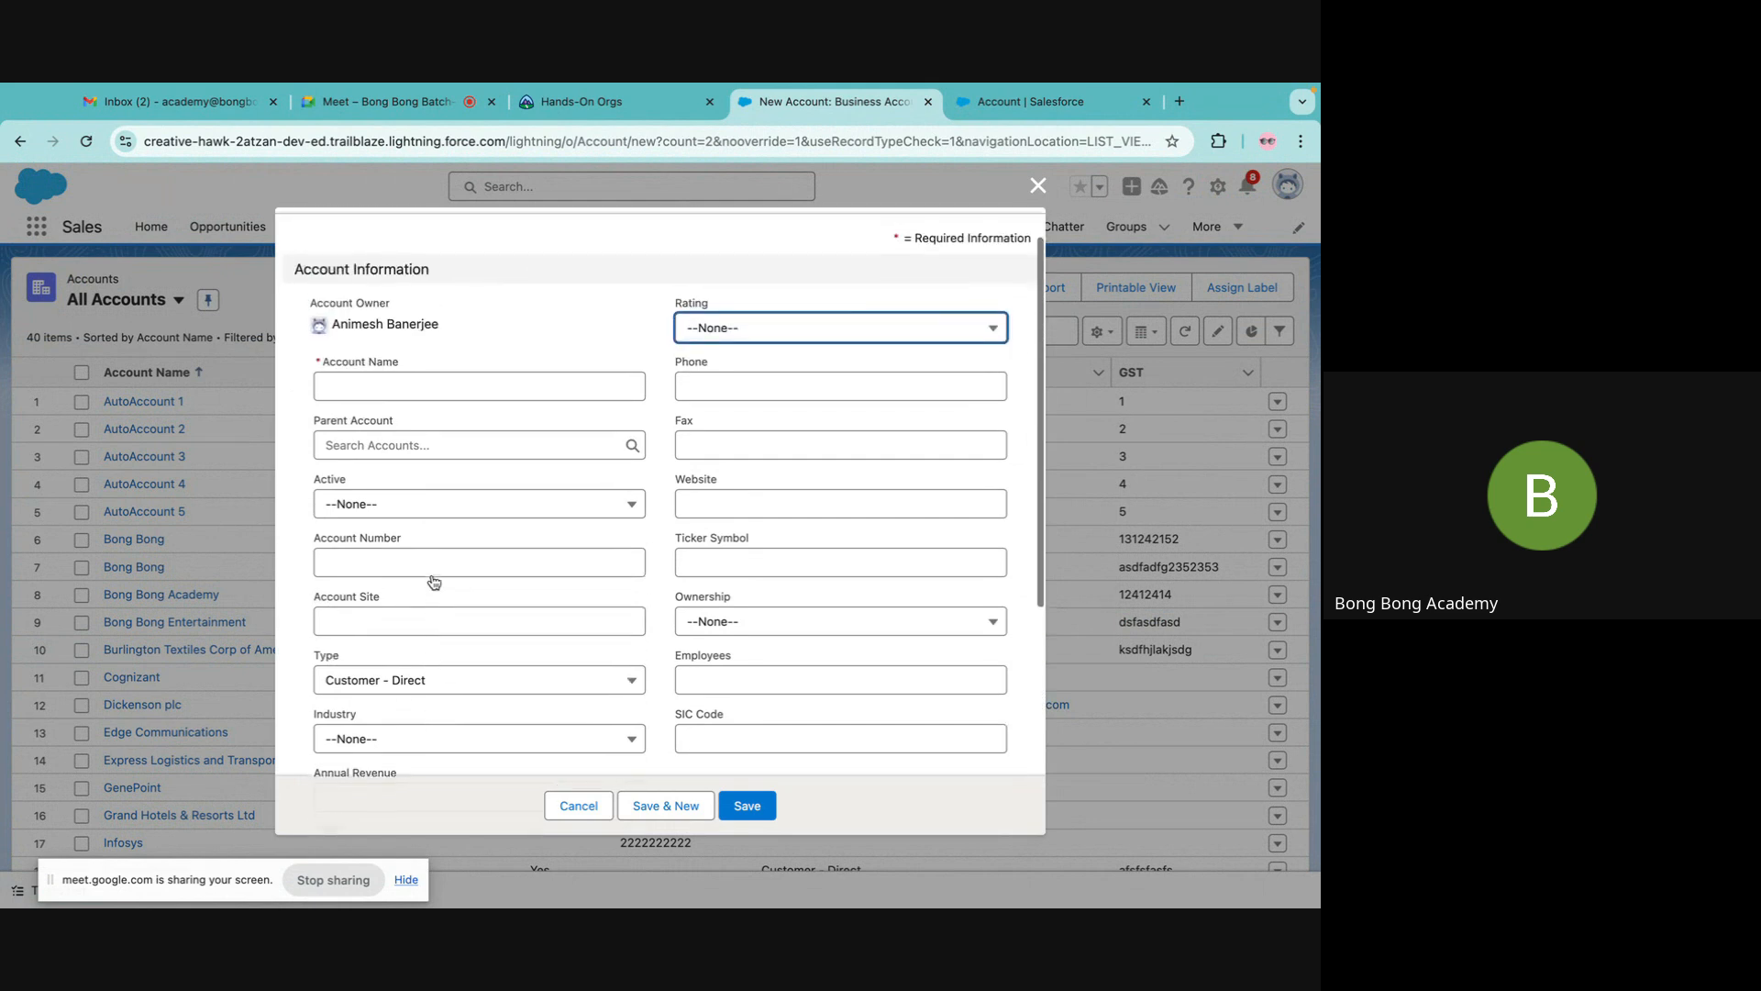
{"action": "scroll", "coordinate": [433, 581], "scroll_direction": "down", "scroll_amount": 5}
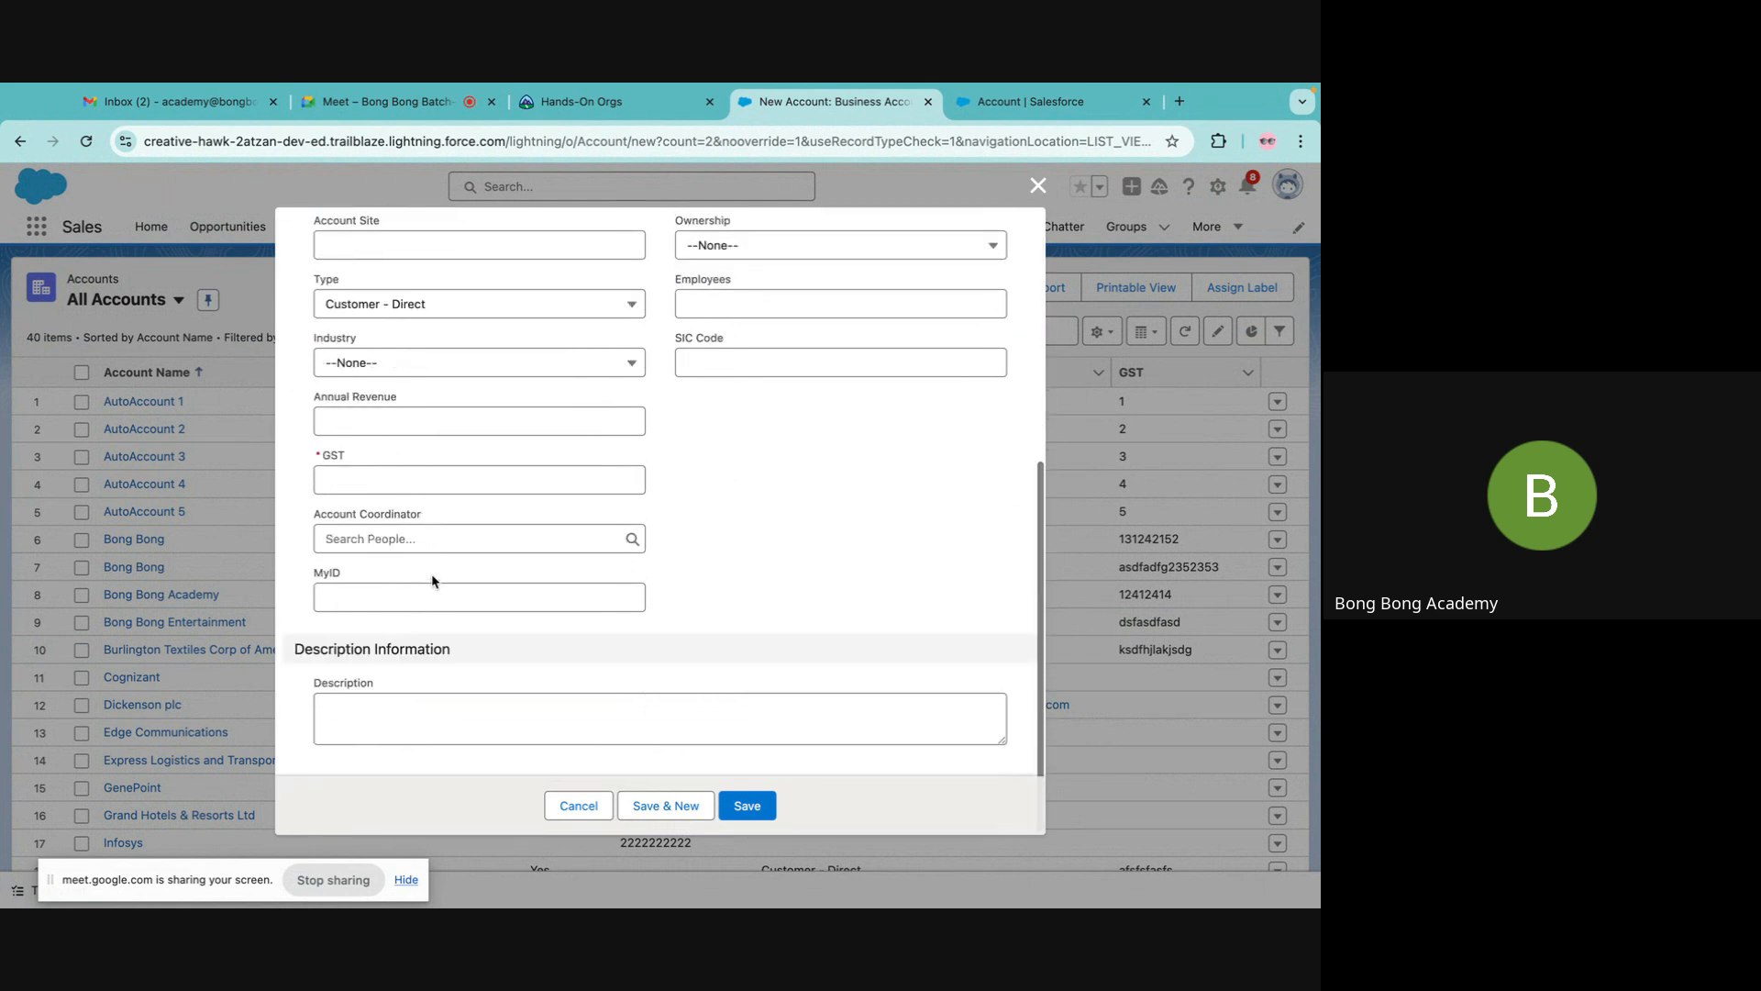
{"action": "scroll", "coordinate": [431, 577], "scroll_direction": "up", "scroll_amount": 5}
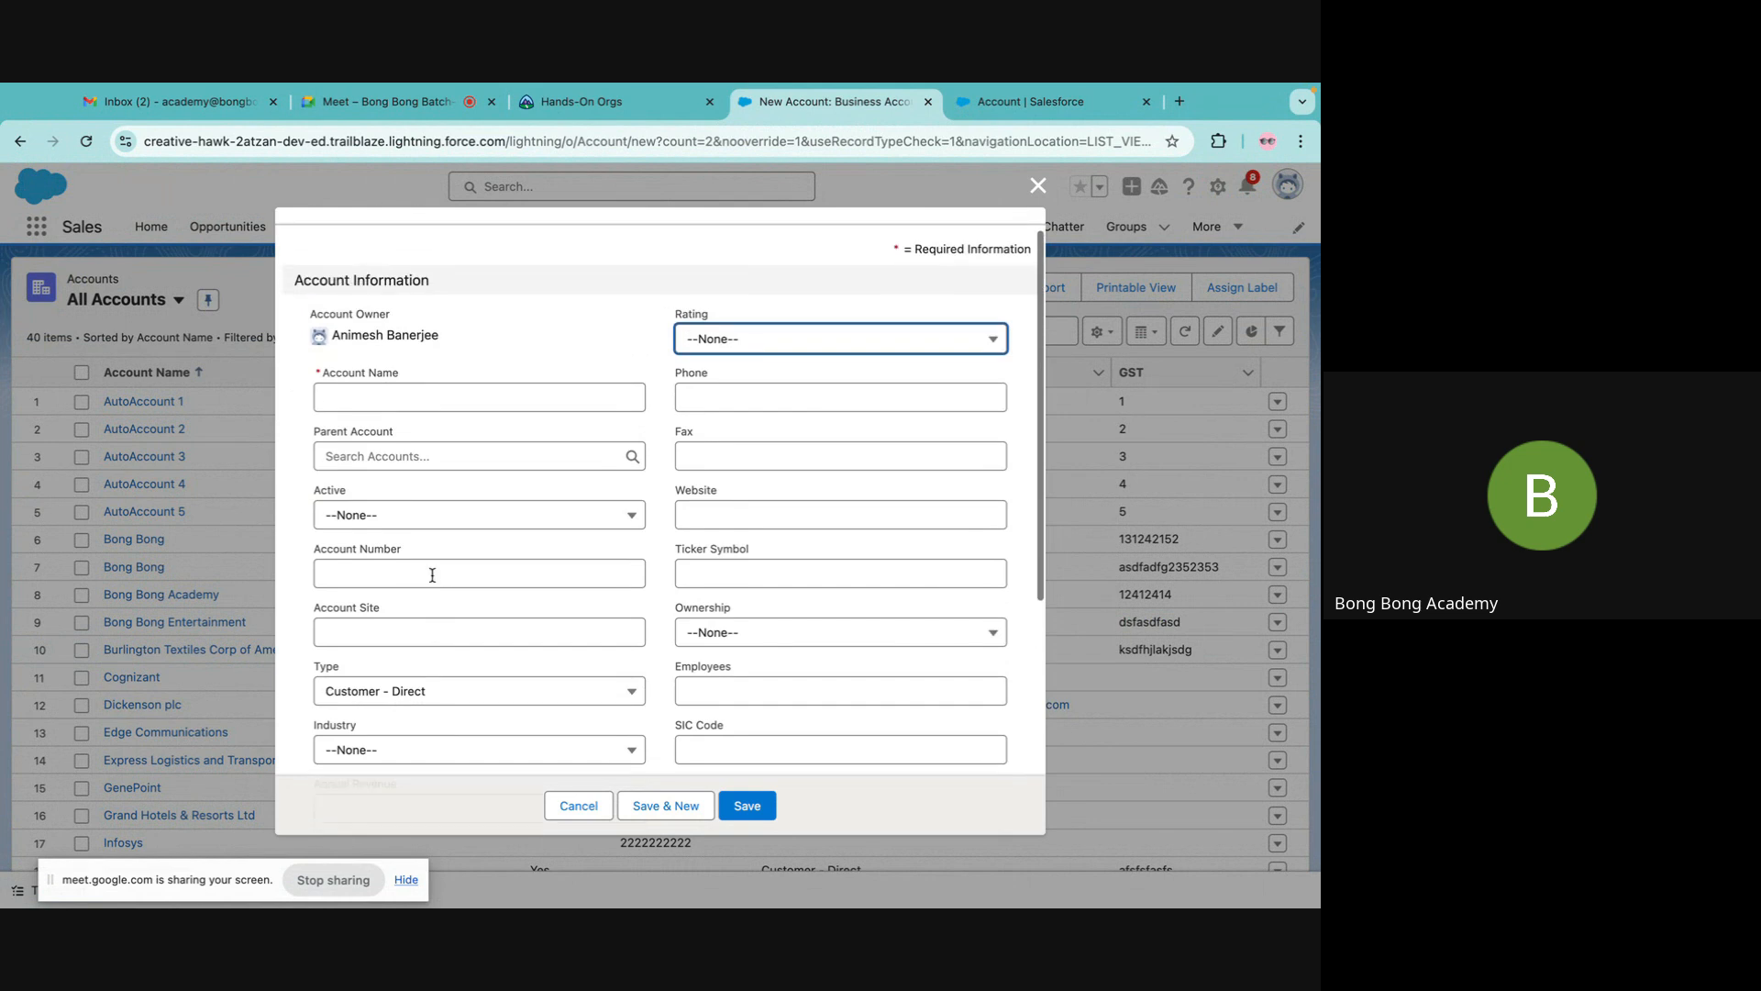
{"action": "scroll", "coordinate": [431, 574], "scroll_direction": "up", "scroll_amount": 1}
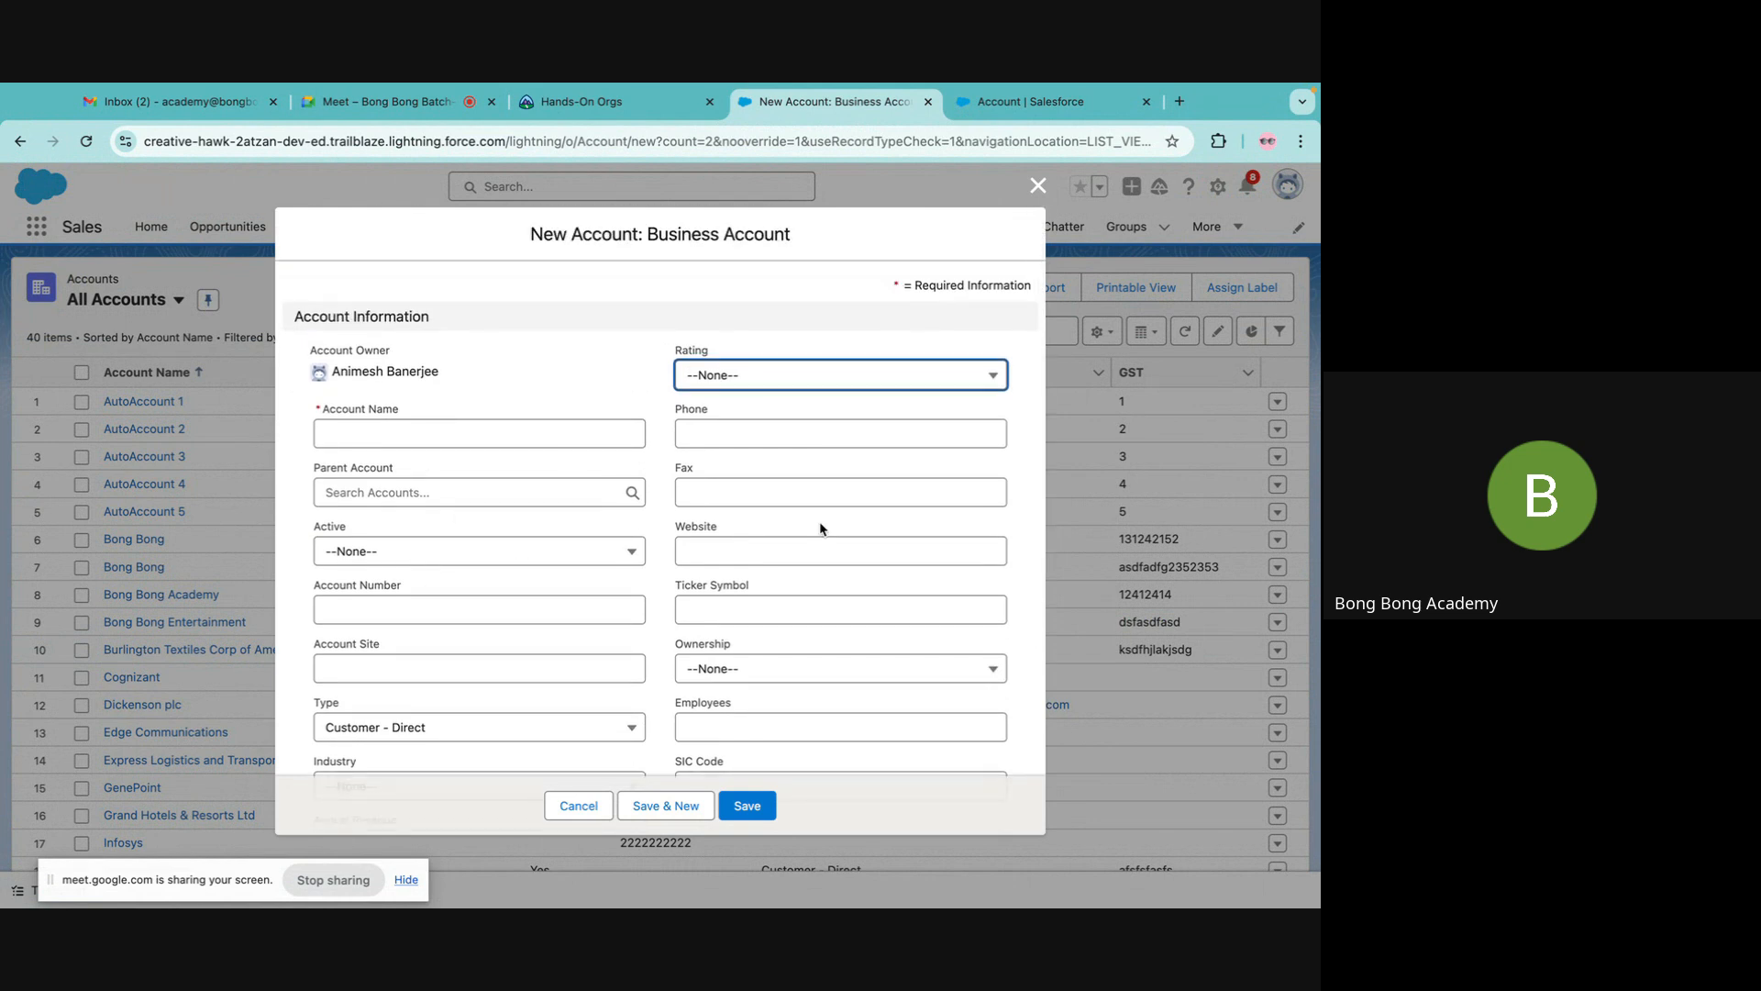
{"action": "left_click", "coordinate": [1038, 187]}
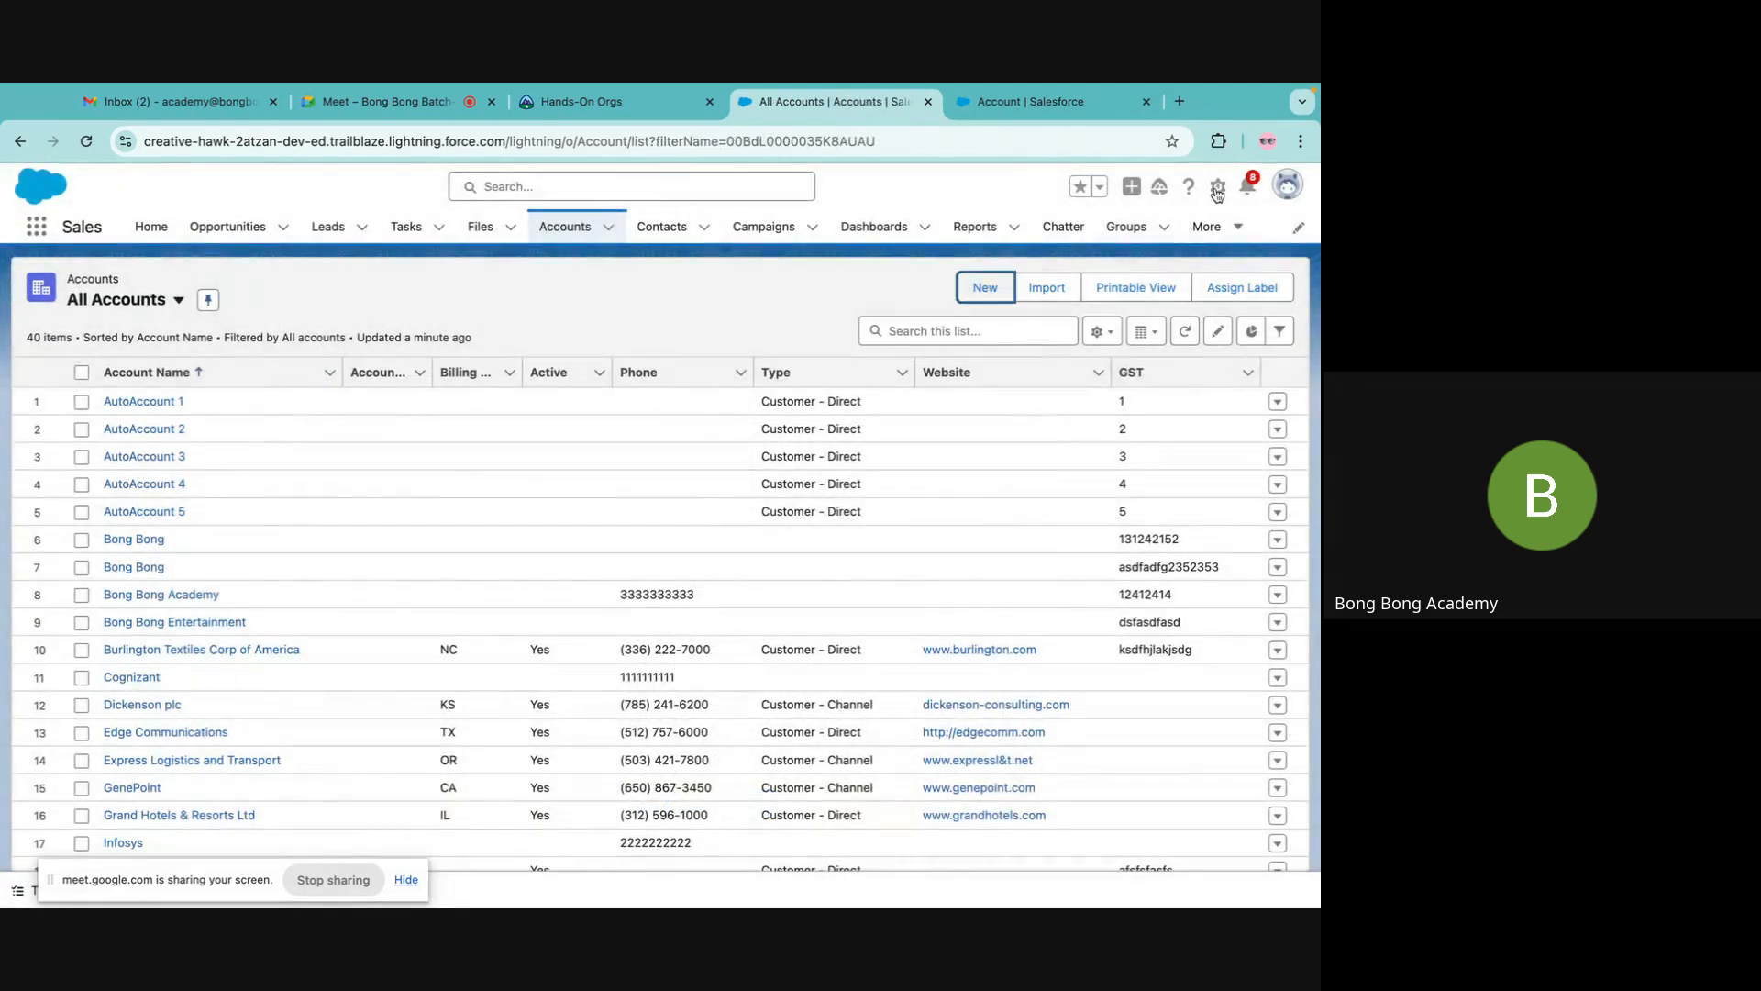
{"action": "left_click", "coordinate": [1217, 186]}
{"action": "left_click", "coordinate": [1146, 256]}
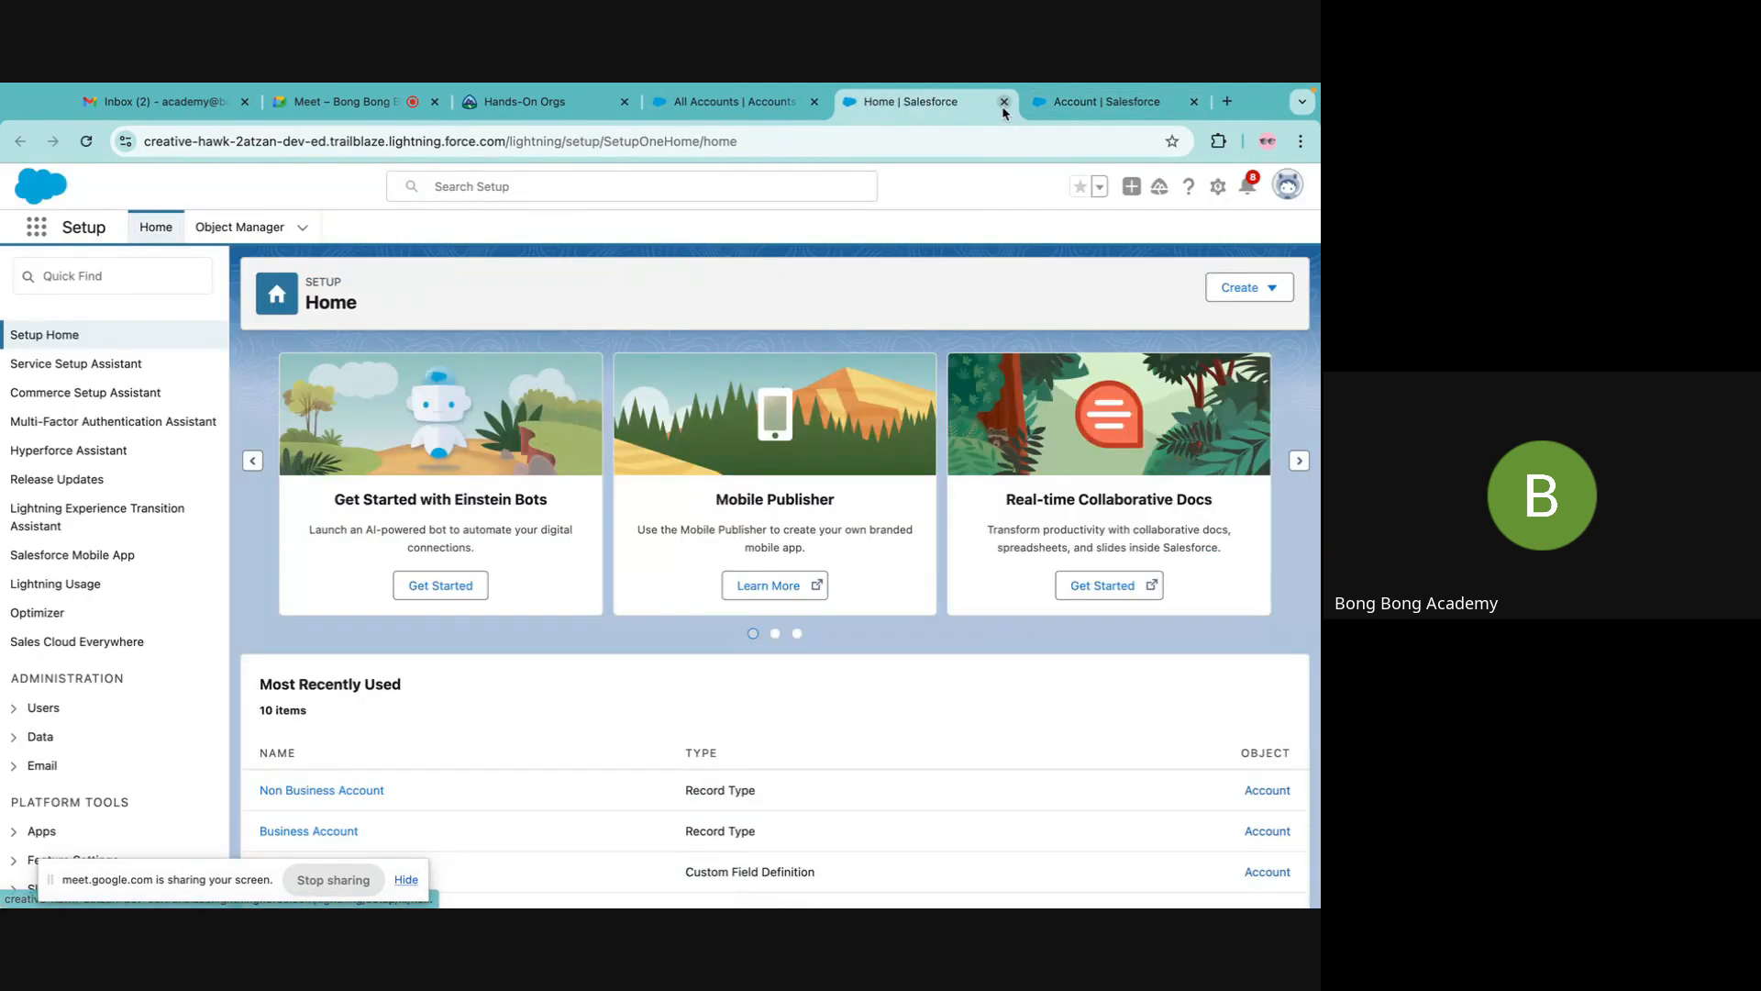
{"action": "left_click", "coordinate": [1003, 103]}
From the Account object's page layout assignments, open the Account Layout assigned to System Administrator for the Business Account record type.
{"action": "left_click", "coordinate": [926, 102]}
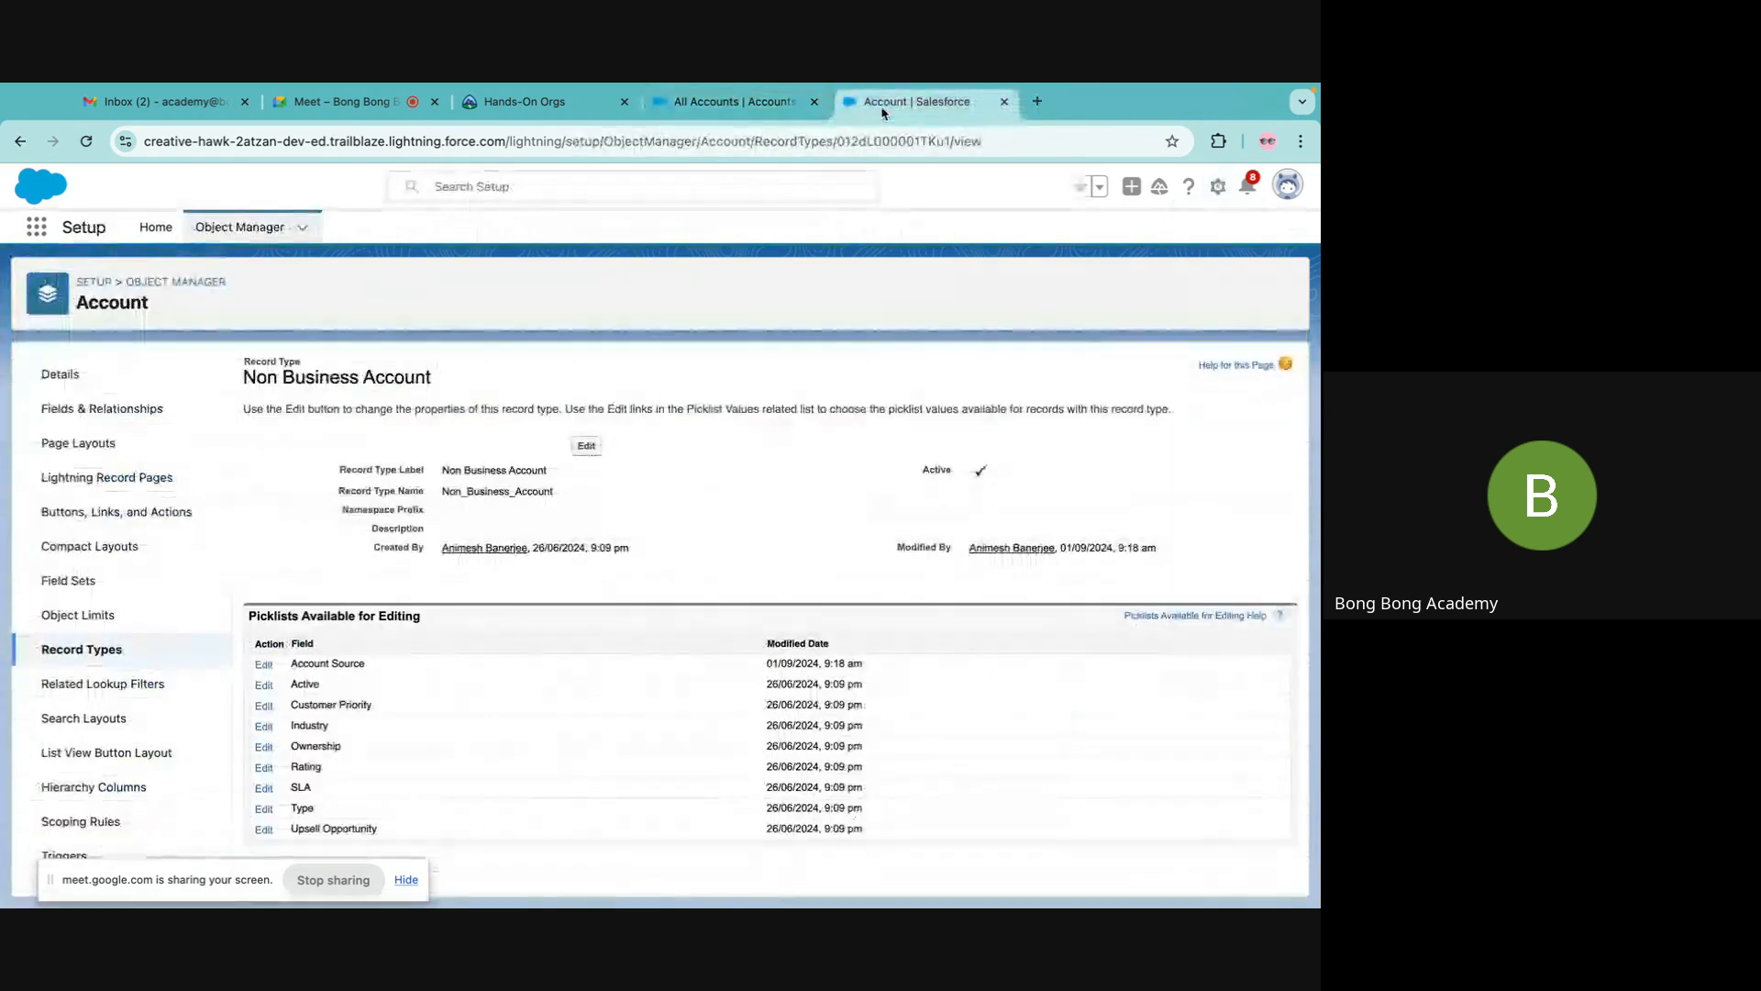
{"action": "left_click", "coordinate": [72, 449]}
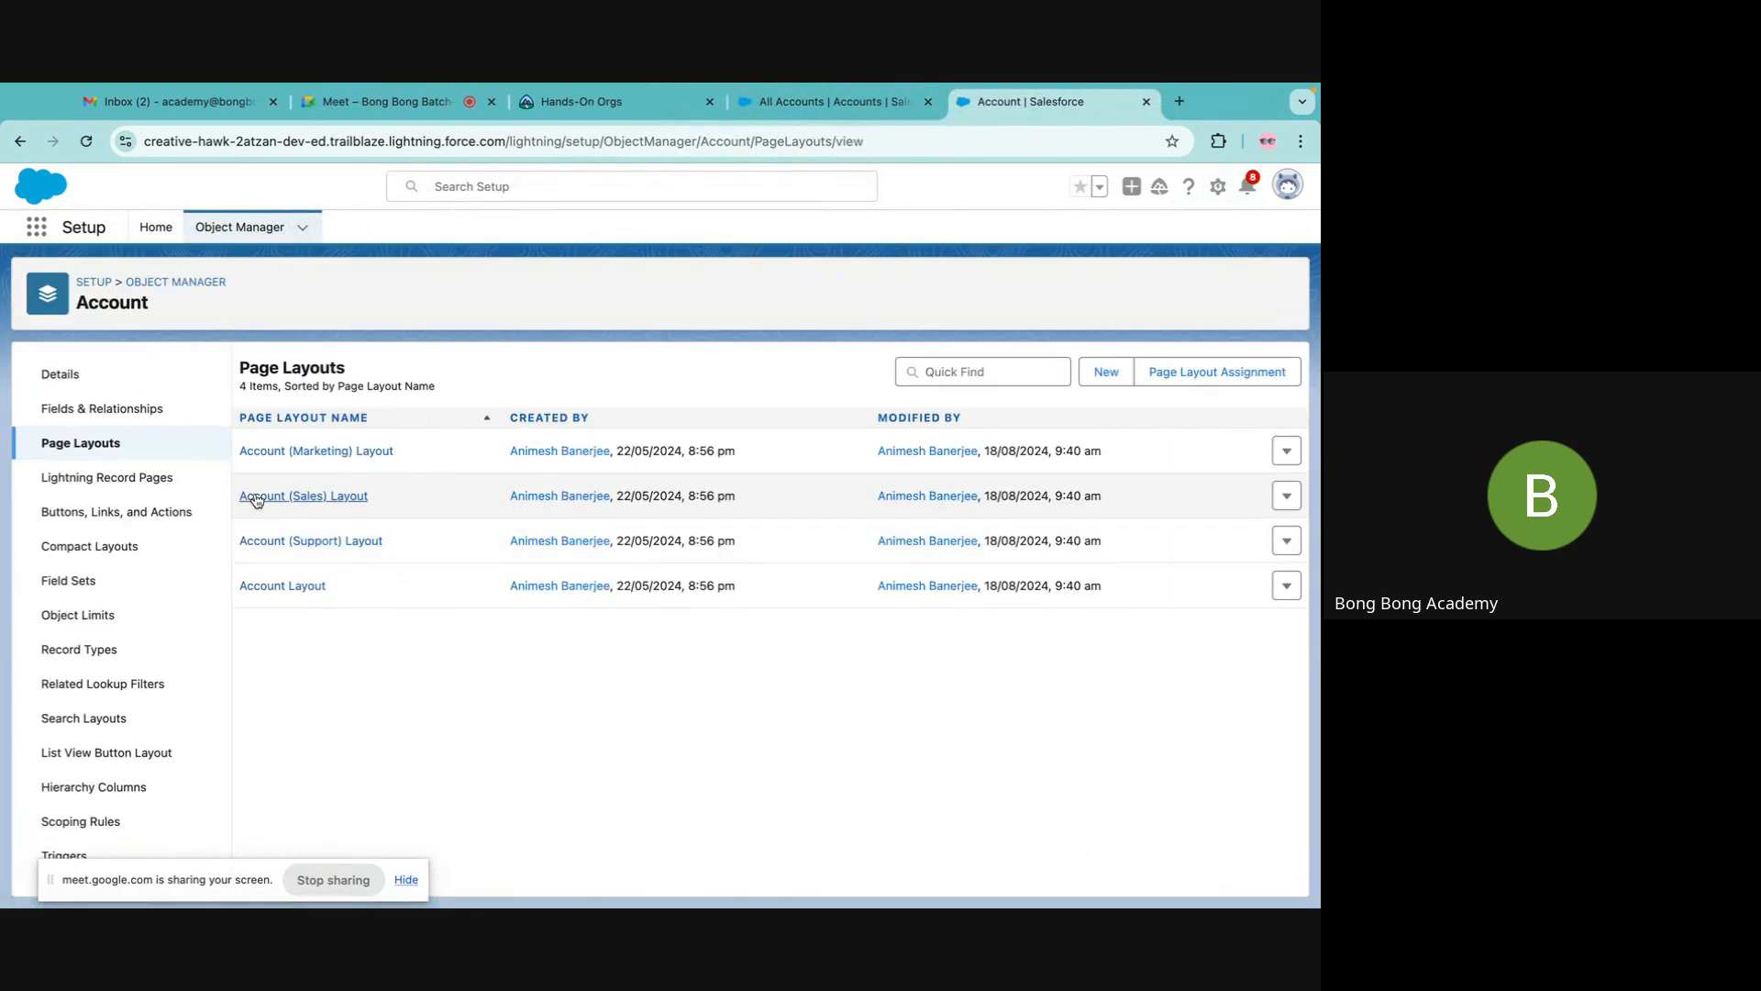
{"action": "left_click", "coordinate": [1159, 376]}
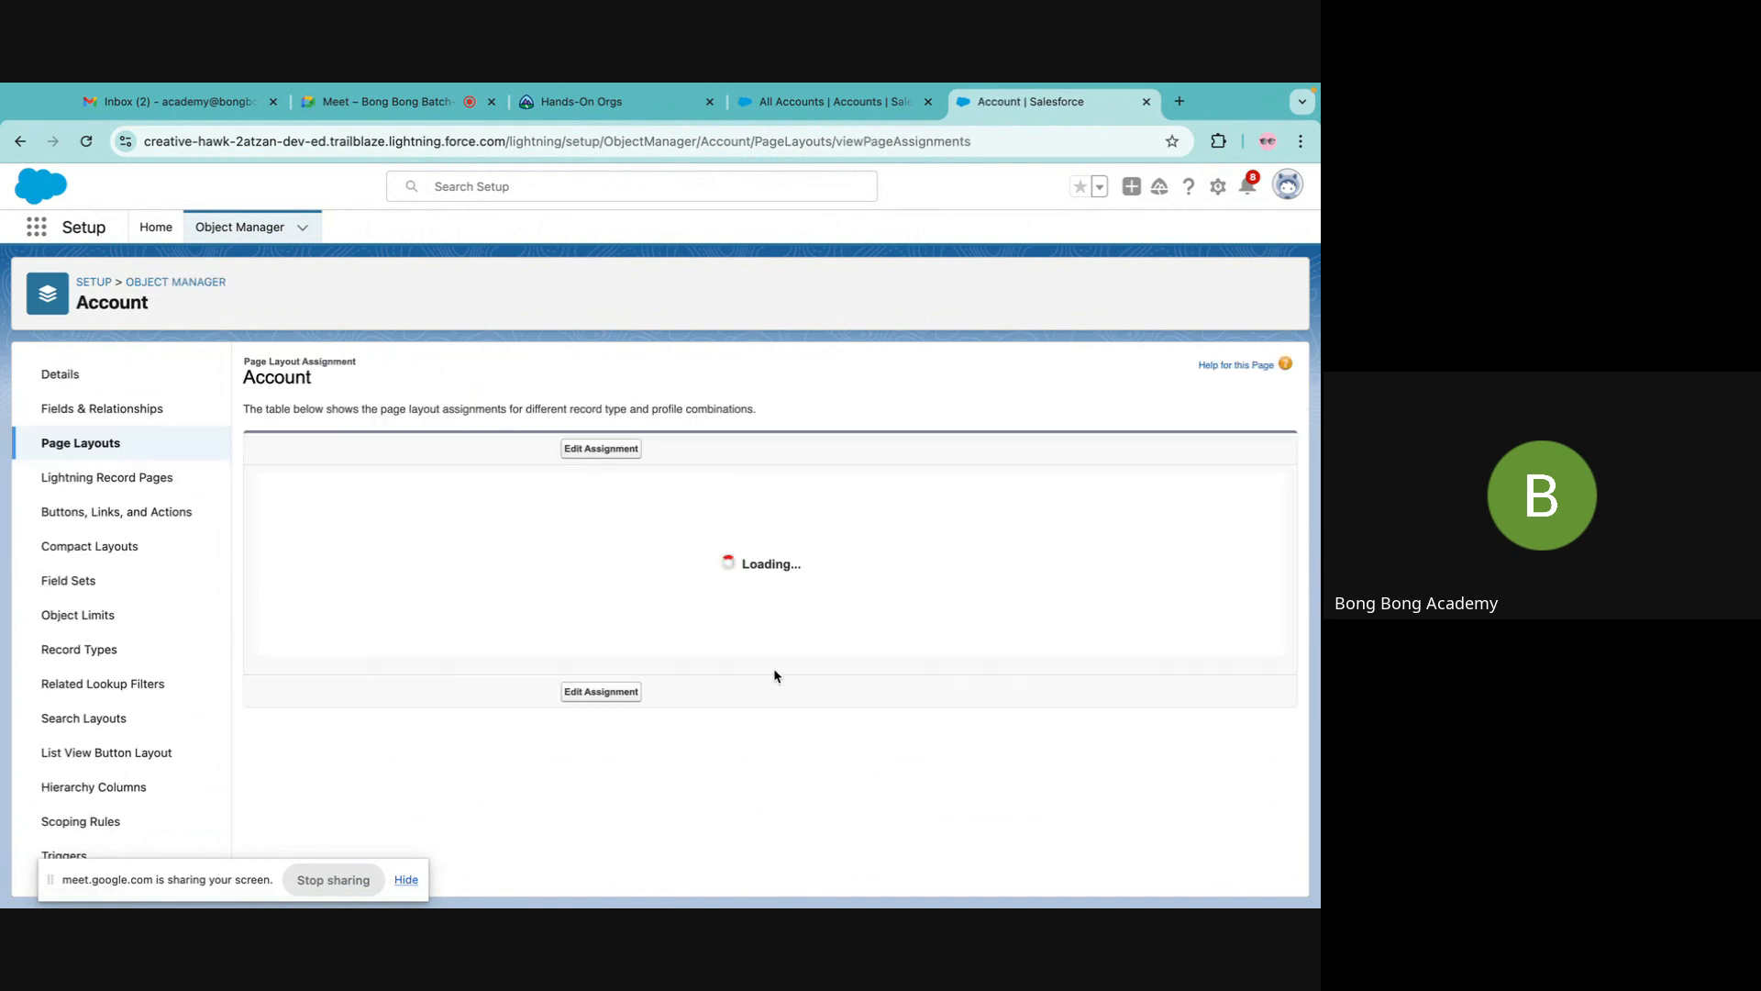
{"action": "scroll", "coordinate": [702, 670], "scroll_direction": "down", "scroll_amount": 5}
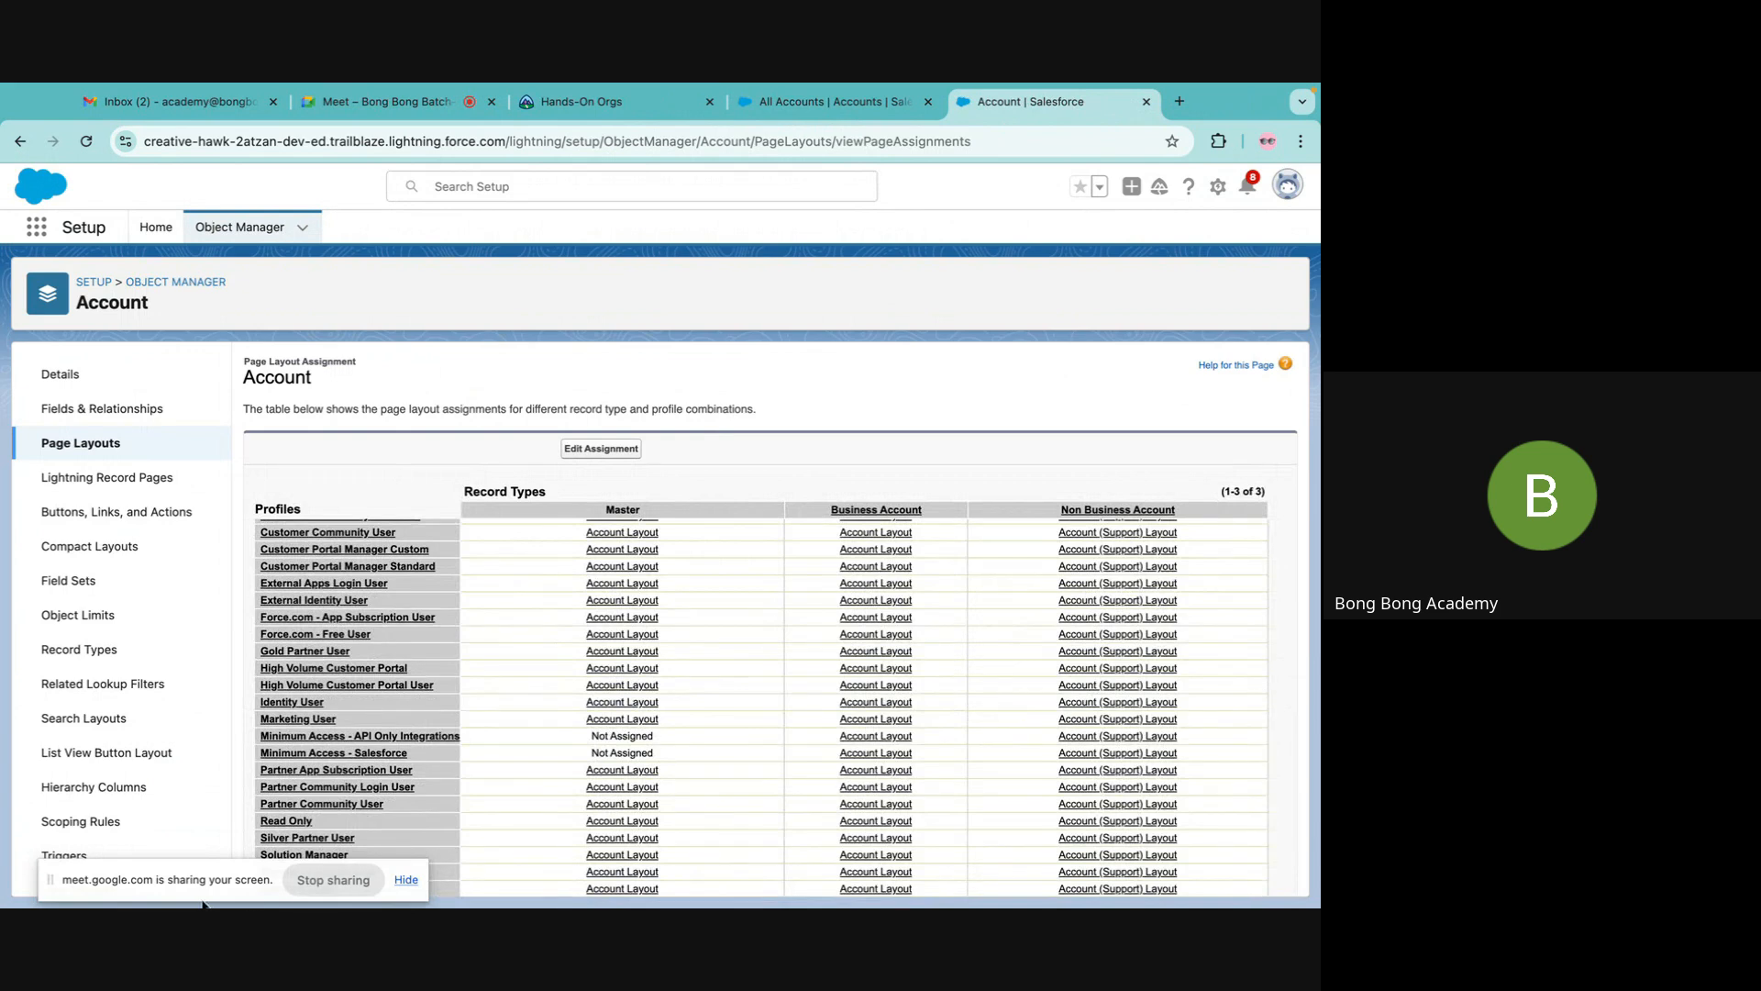
{"action": "left_click", "coordinate": [199, 899]}
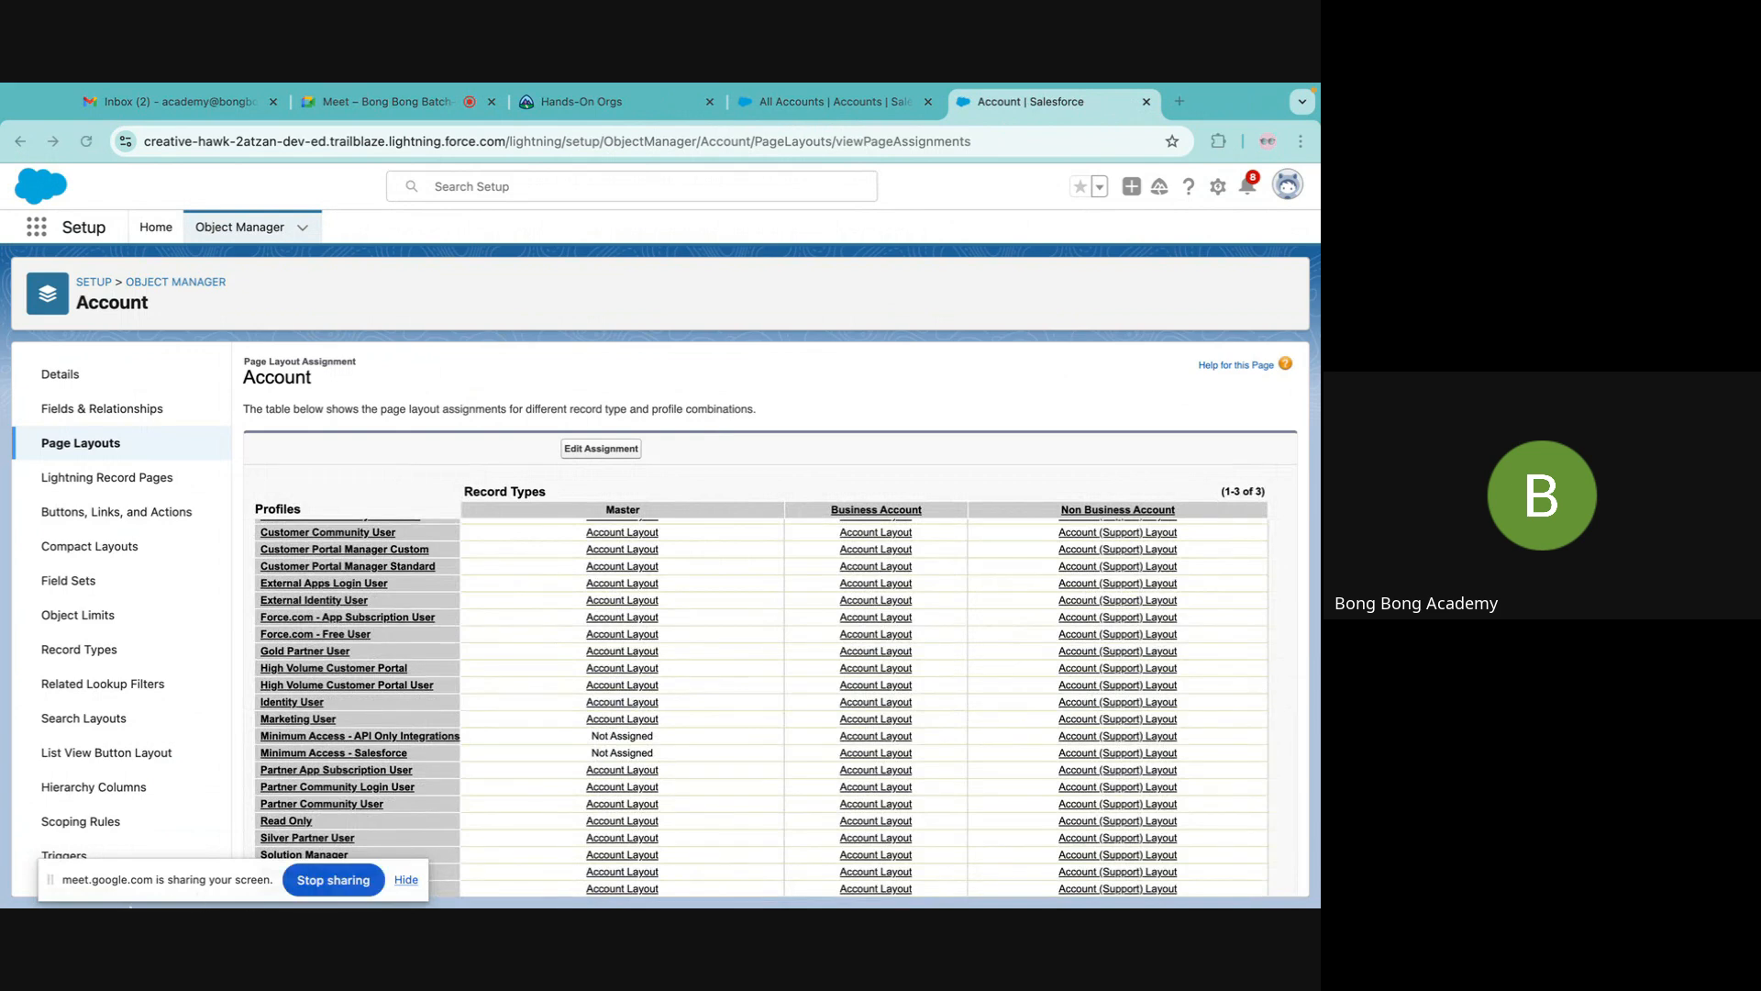
{"action": "left_click", "coordinate": [407, 880]}
{"action": "scroll", "coordinate": [302, 835], "scroll_direction": "down", "scroll_amount": 2}
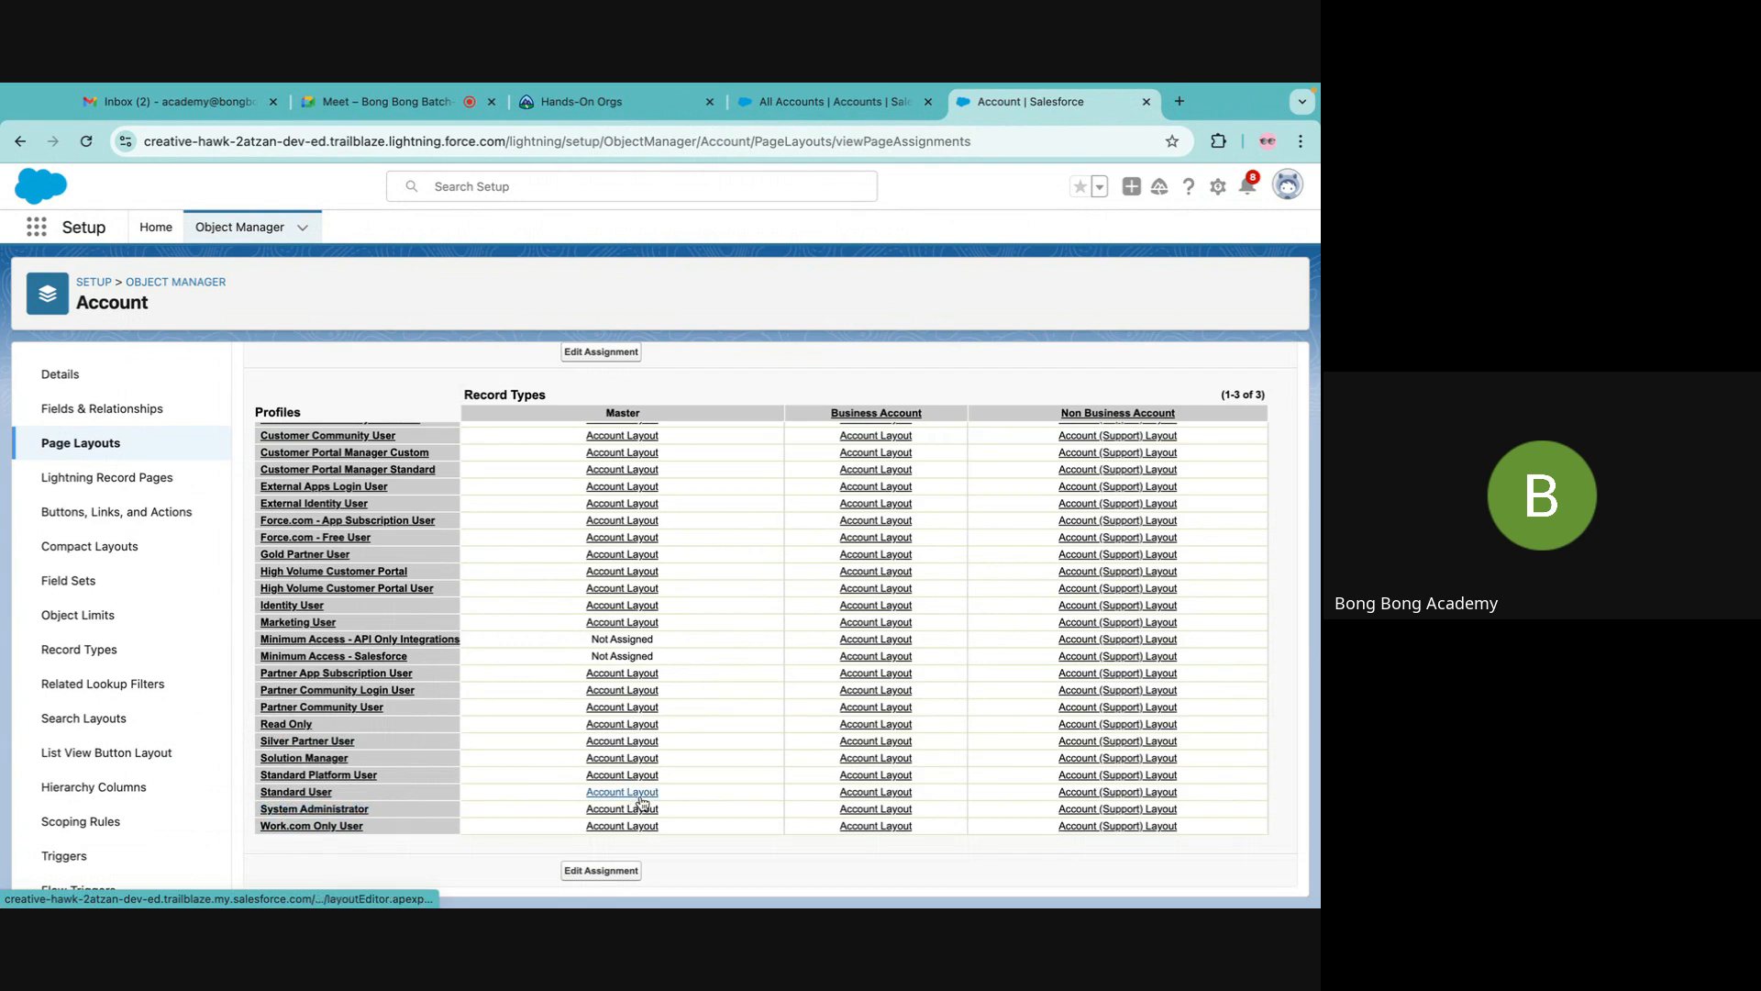
{"action": "left_click", "coordinate": [876, 809]}
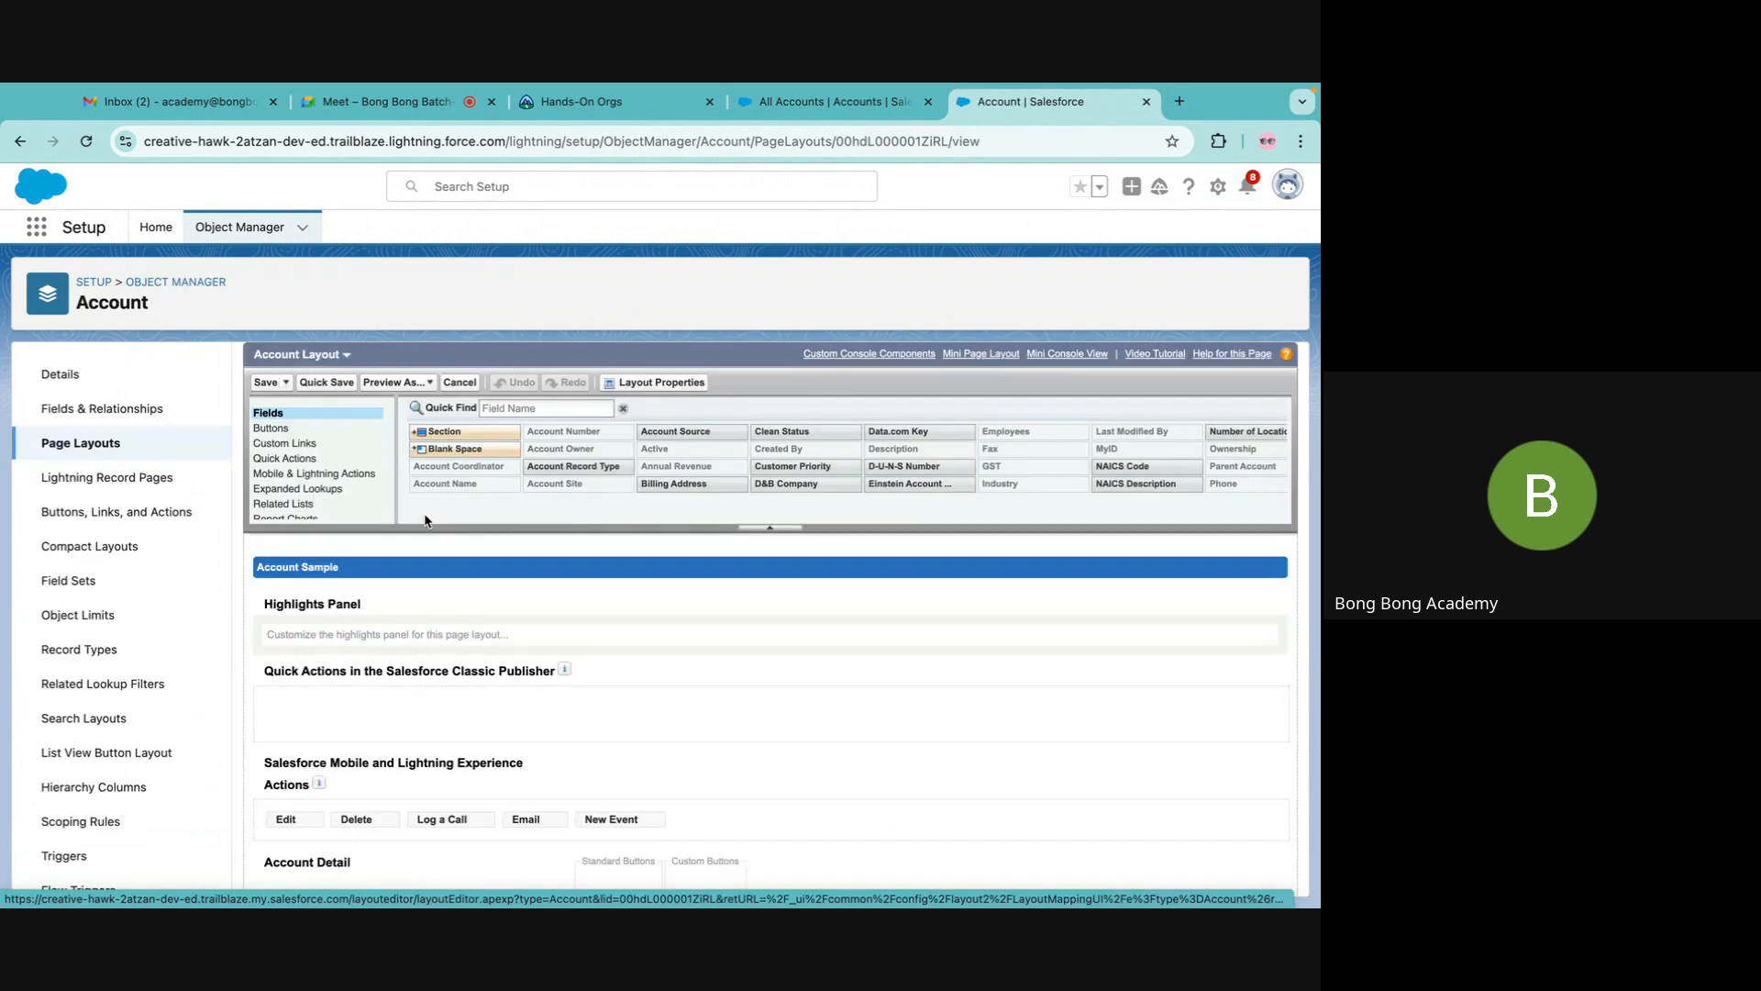
Add the Account Source field to the Account Information section of the Account Layout and save the layout.
{"action": "scroll", "coordinate": [403, 596], "scroll_direction": "down", "scroll_amount": 4}
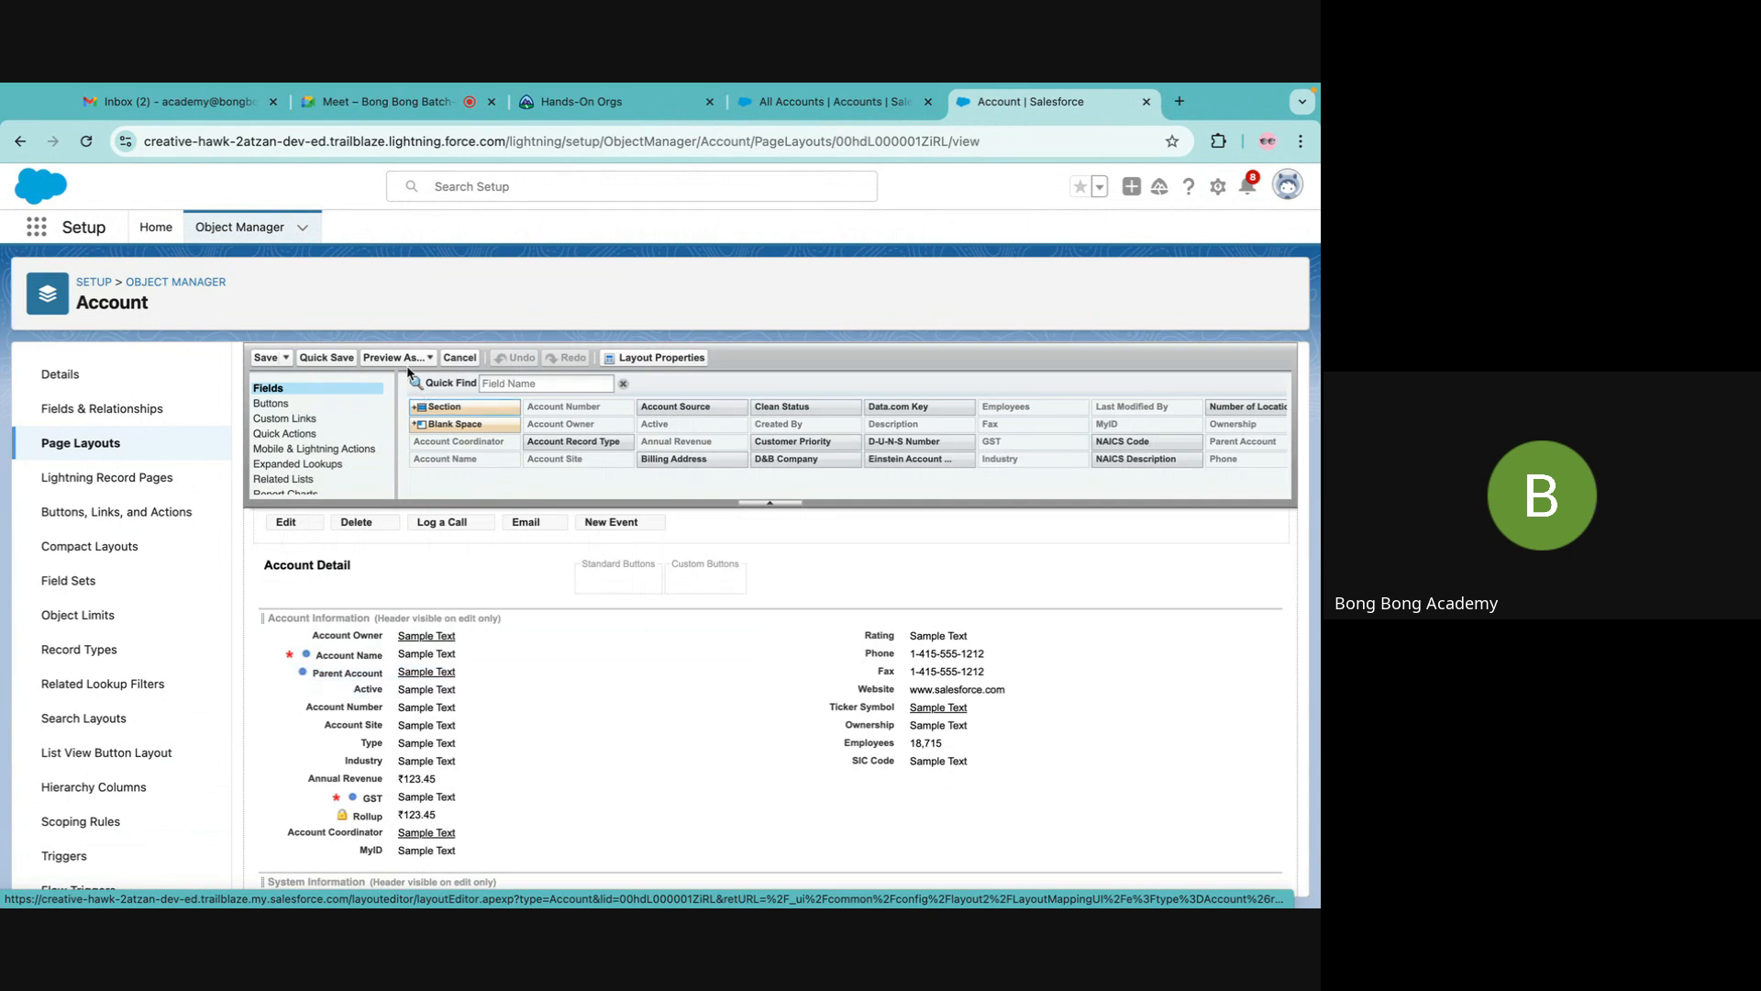
{"action": "left_click", "coordinate": [524, 383]}
{"action": "type", "text": "source"}
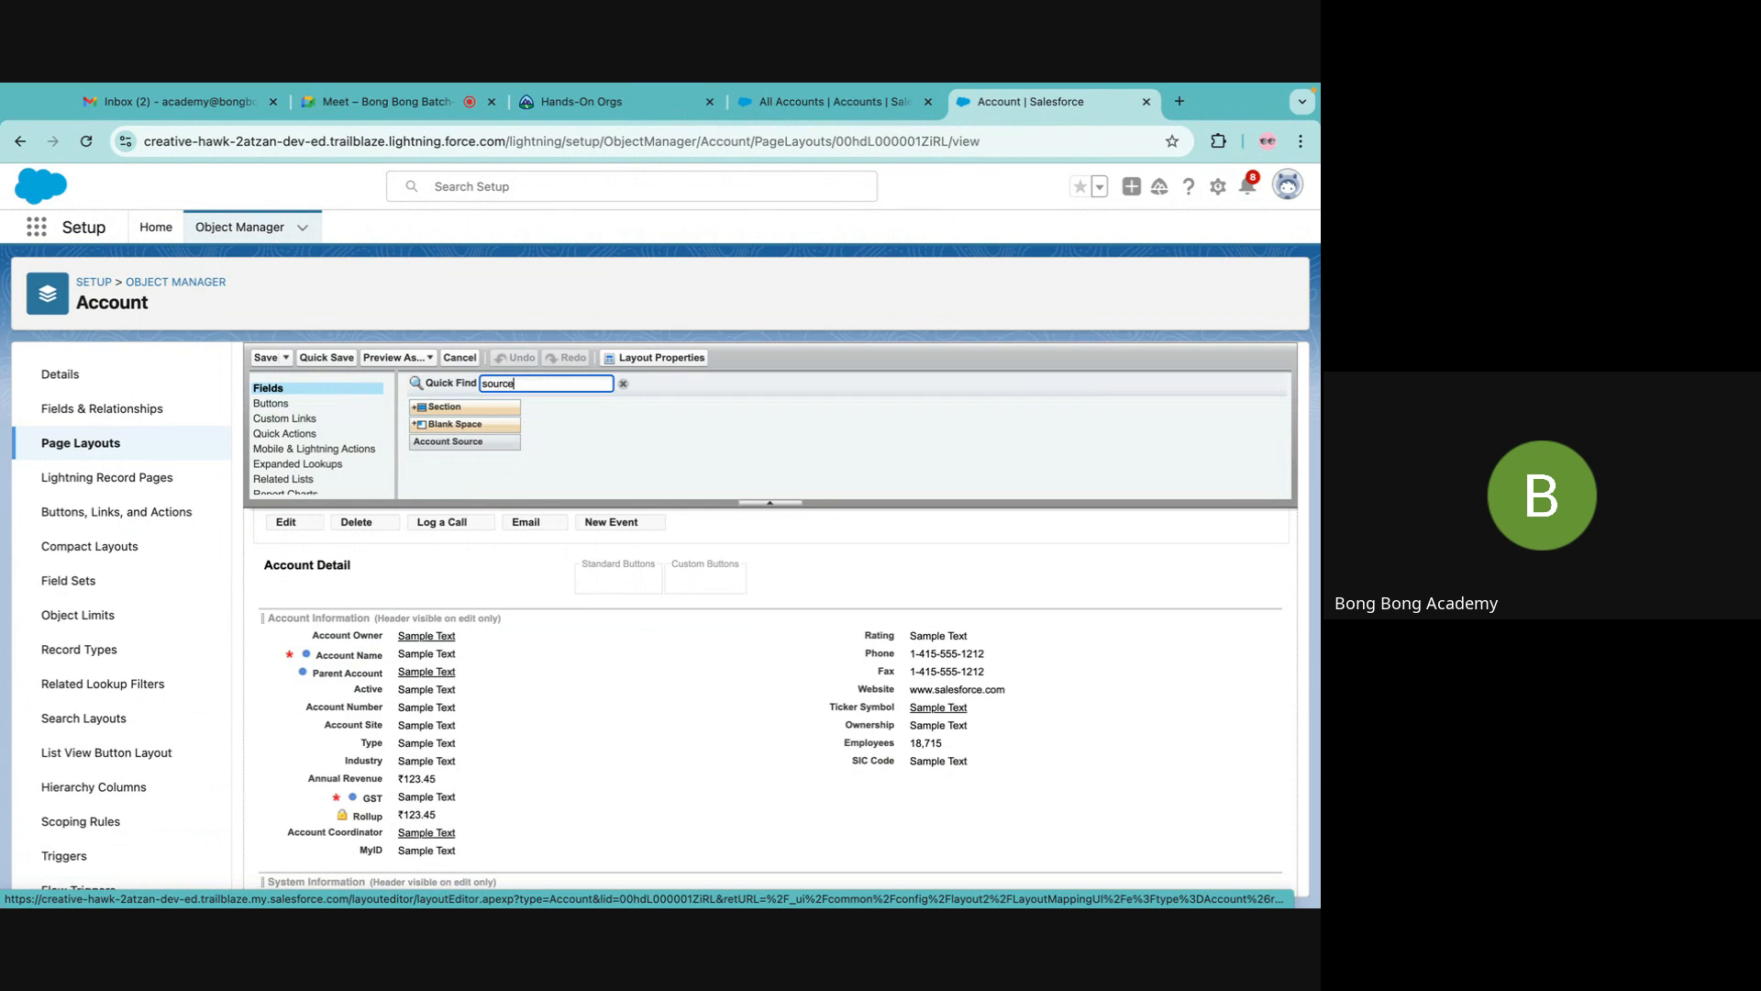
{"action": "left_click_drag", "start_coordinate": [450, 441], "coordinate": [448, 672]}
{"action": "left_click", "coordinate": [266, 358]}
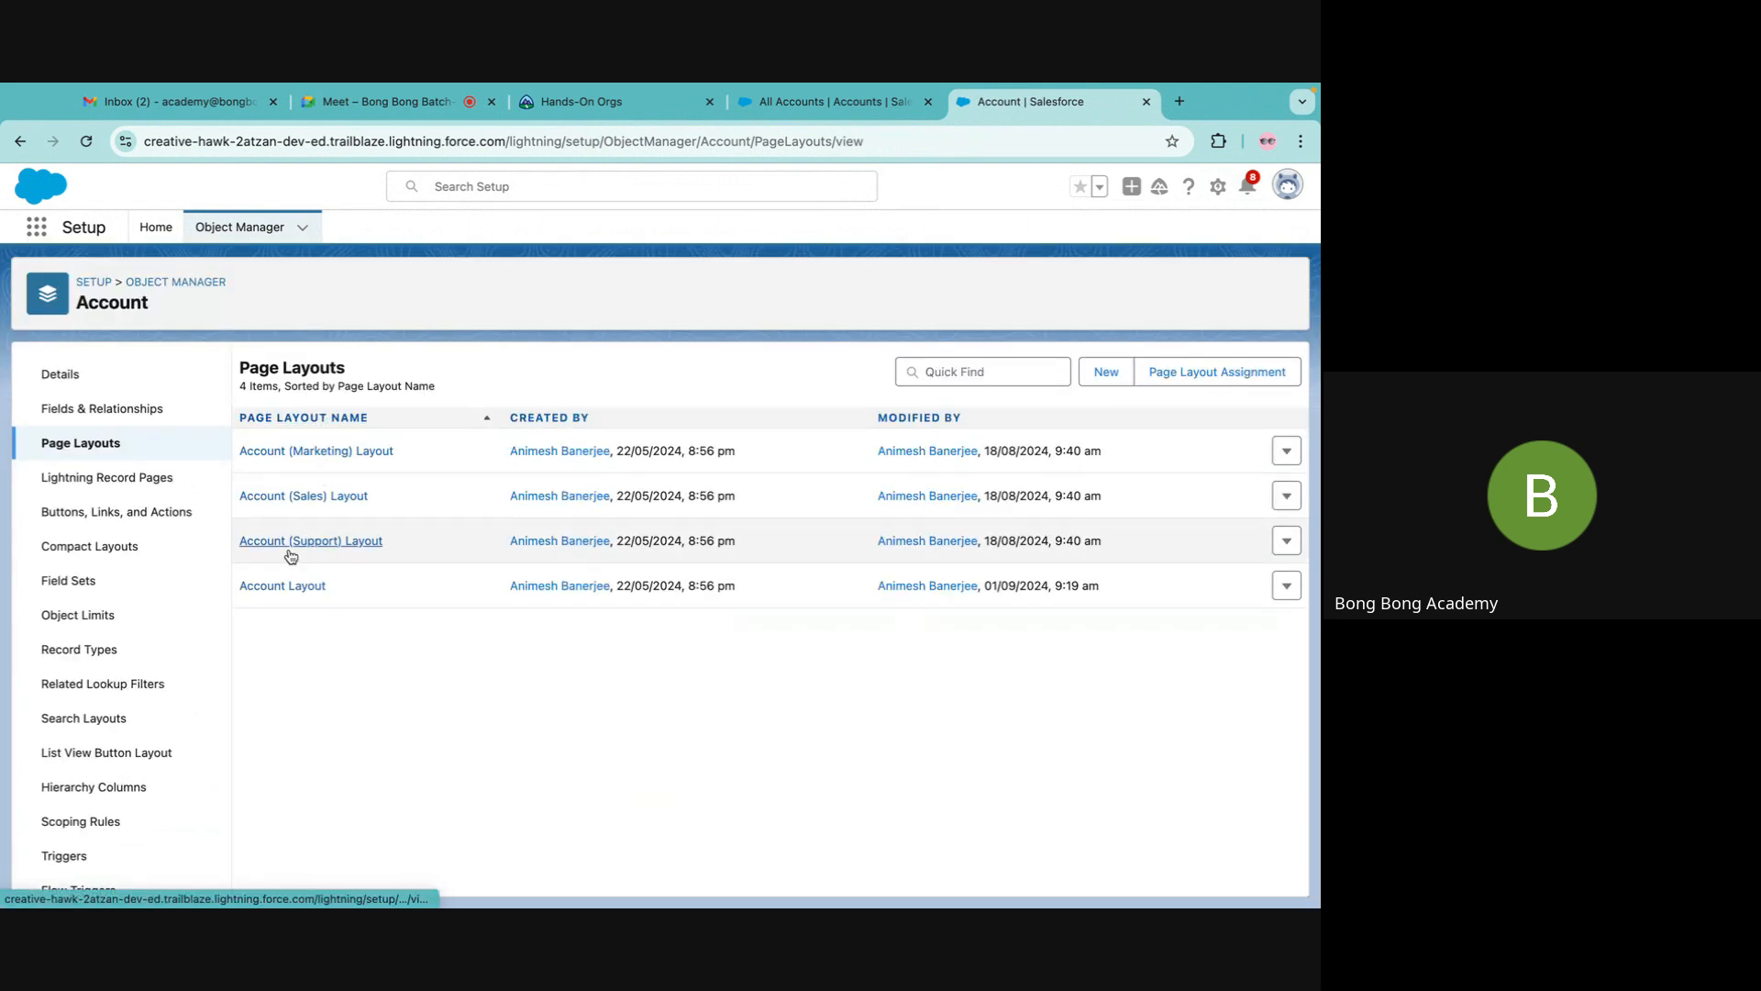
Add the Account Source field to the Account Information section of the Account (Support) Layout and save it.
{"action": "left_click", "coordinate": [321, 543]}
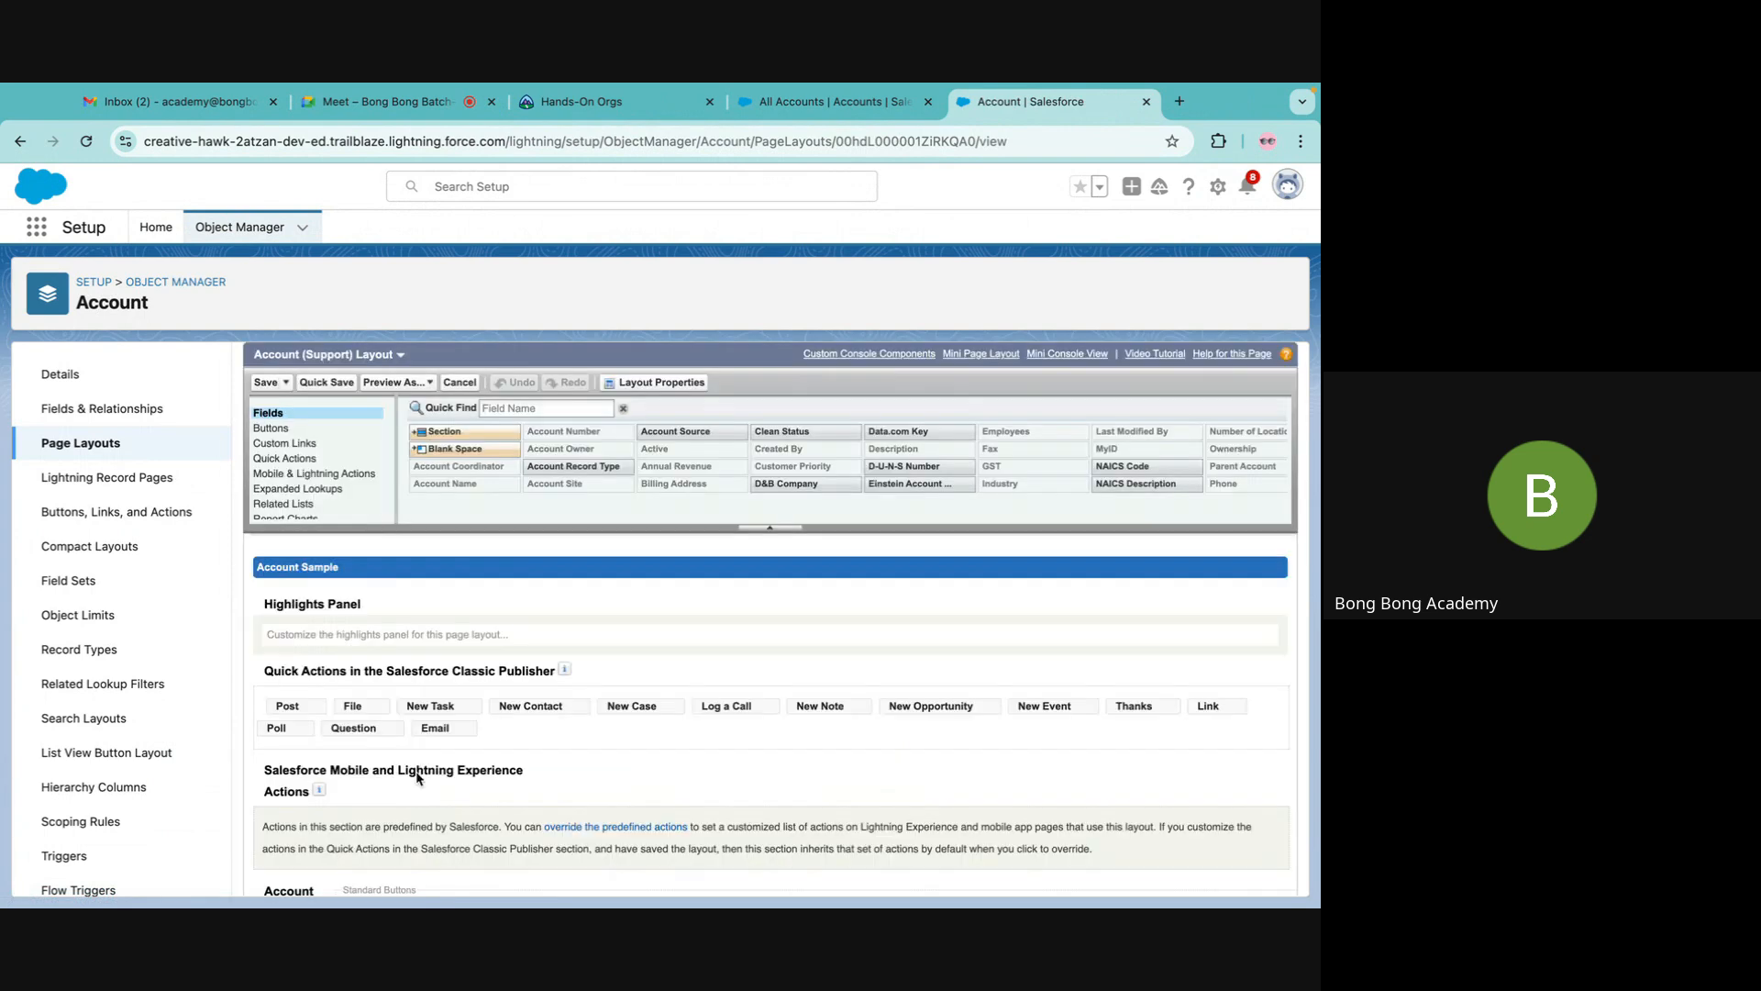
{"action": "scroll", "coordinate": [416, 778], "scroll_direction": "down", "scroll_amount": 3}
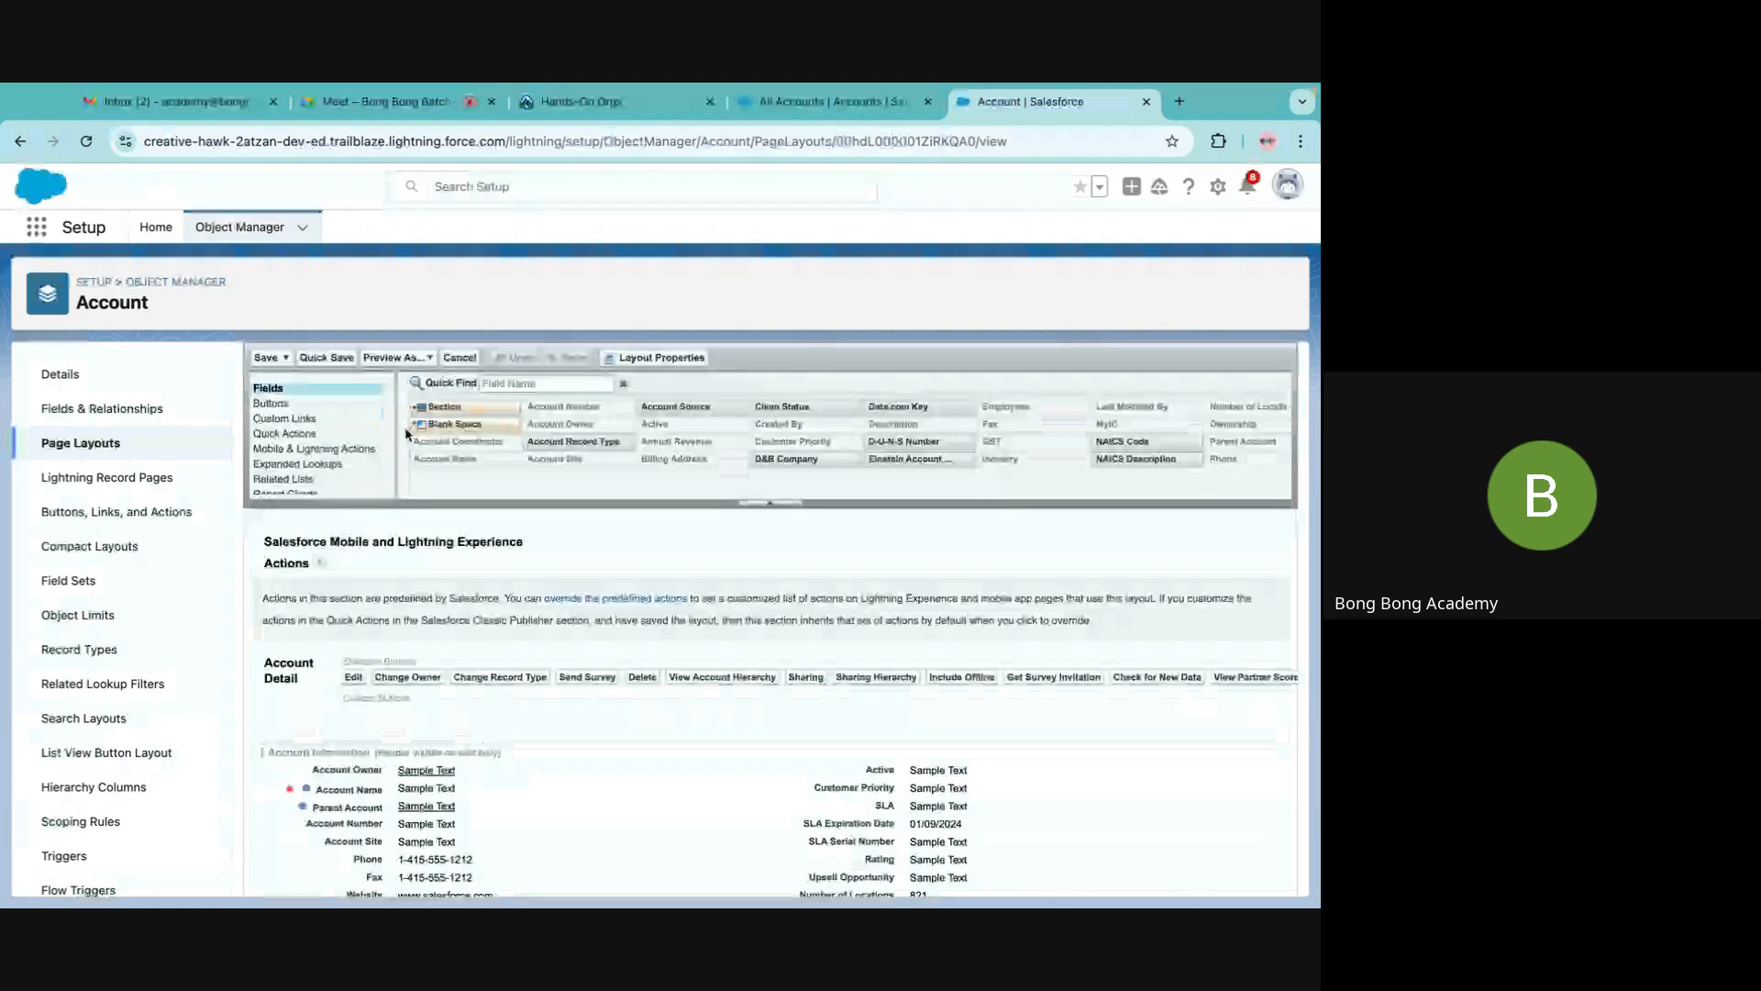
{"action": "left_click", "coordinate": [545, 384]}
{"action": "type", "text": "sour"}
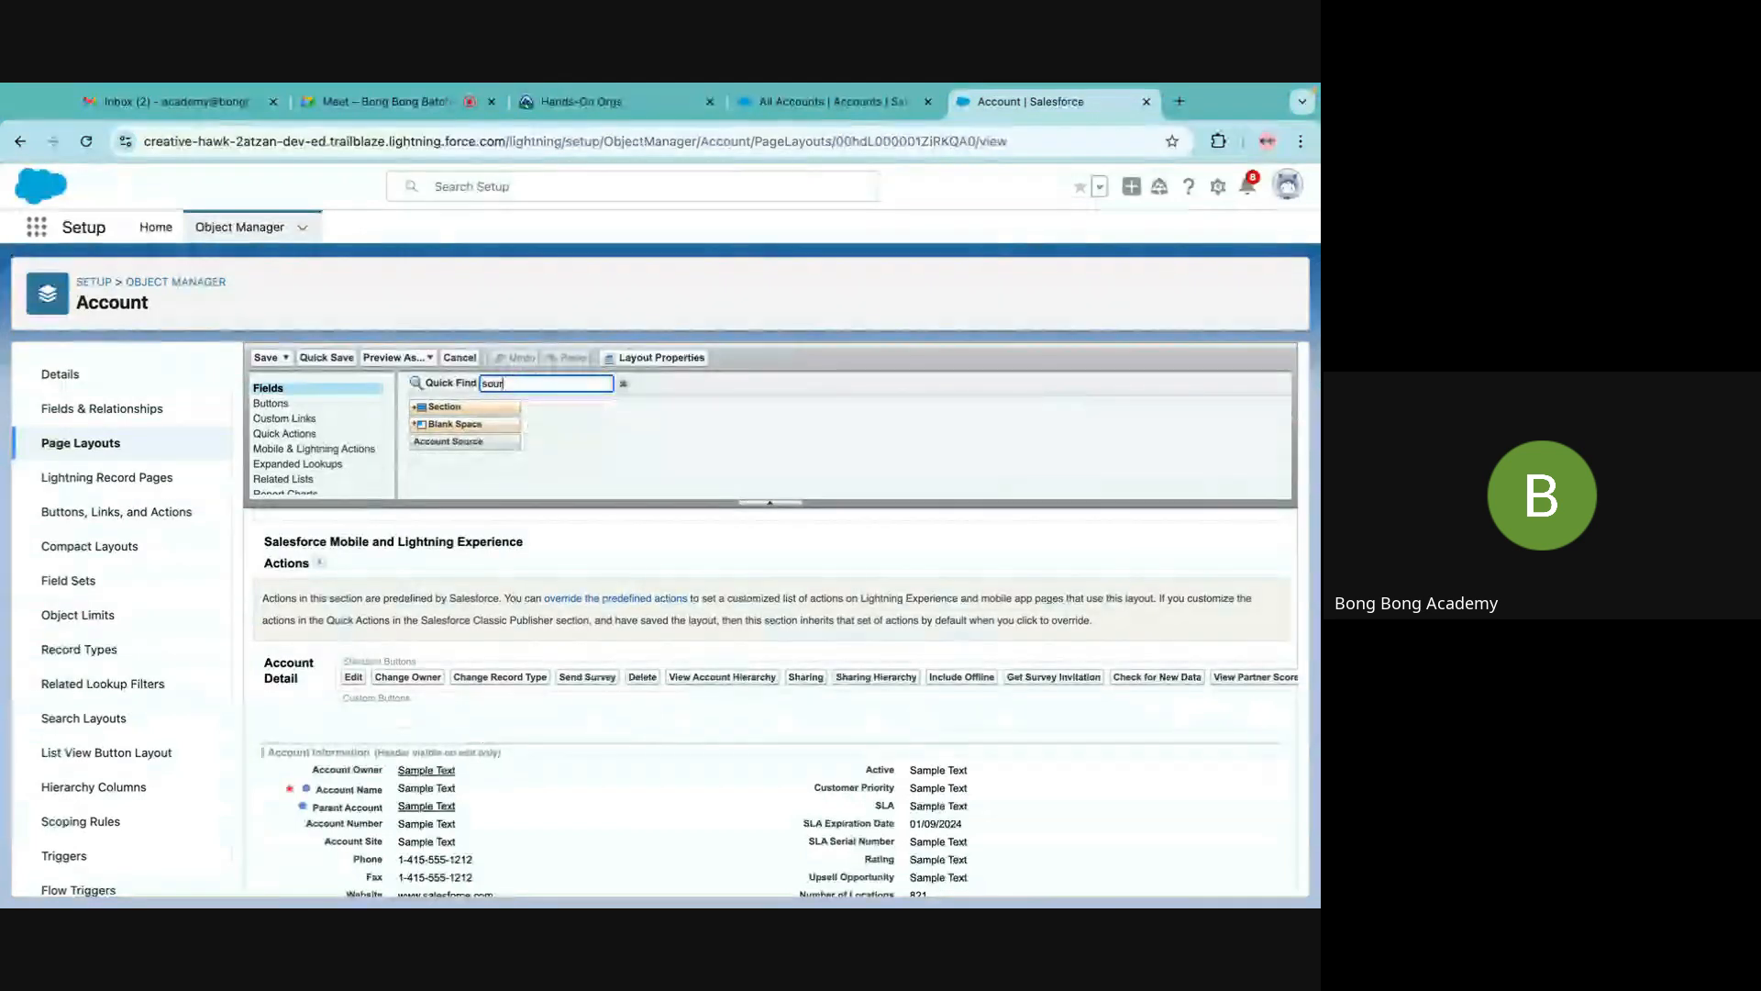
{"action": "left_click_drag", "start_coordinate": [456, 442], "coordinate": [448, 806]}
{"action": "left_click", "coordinate": [268, 358]}
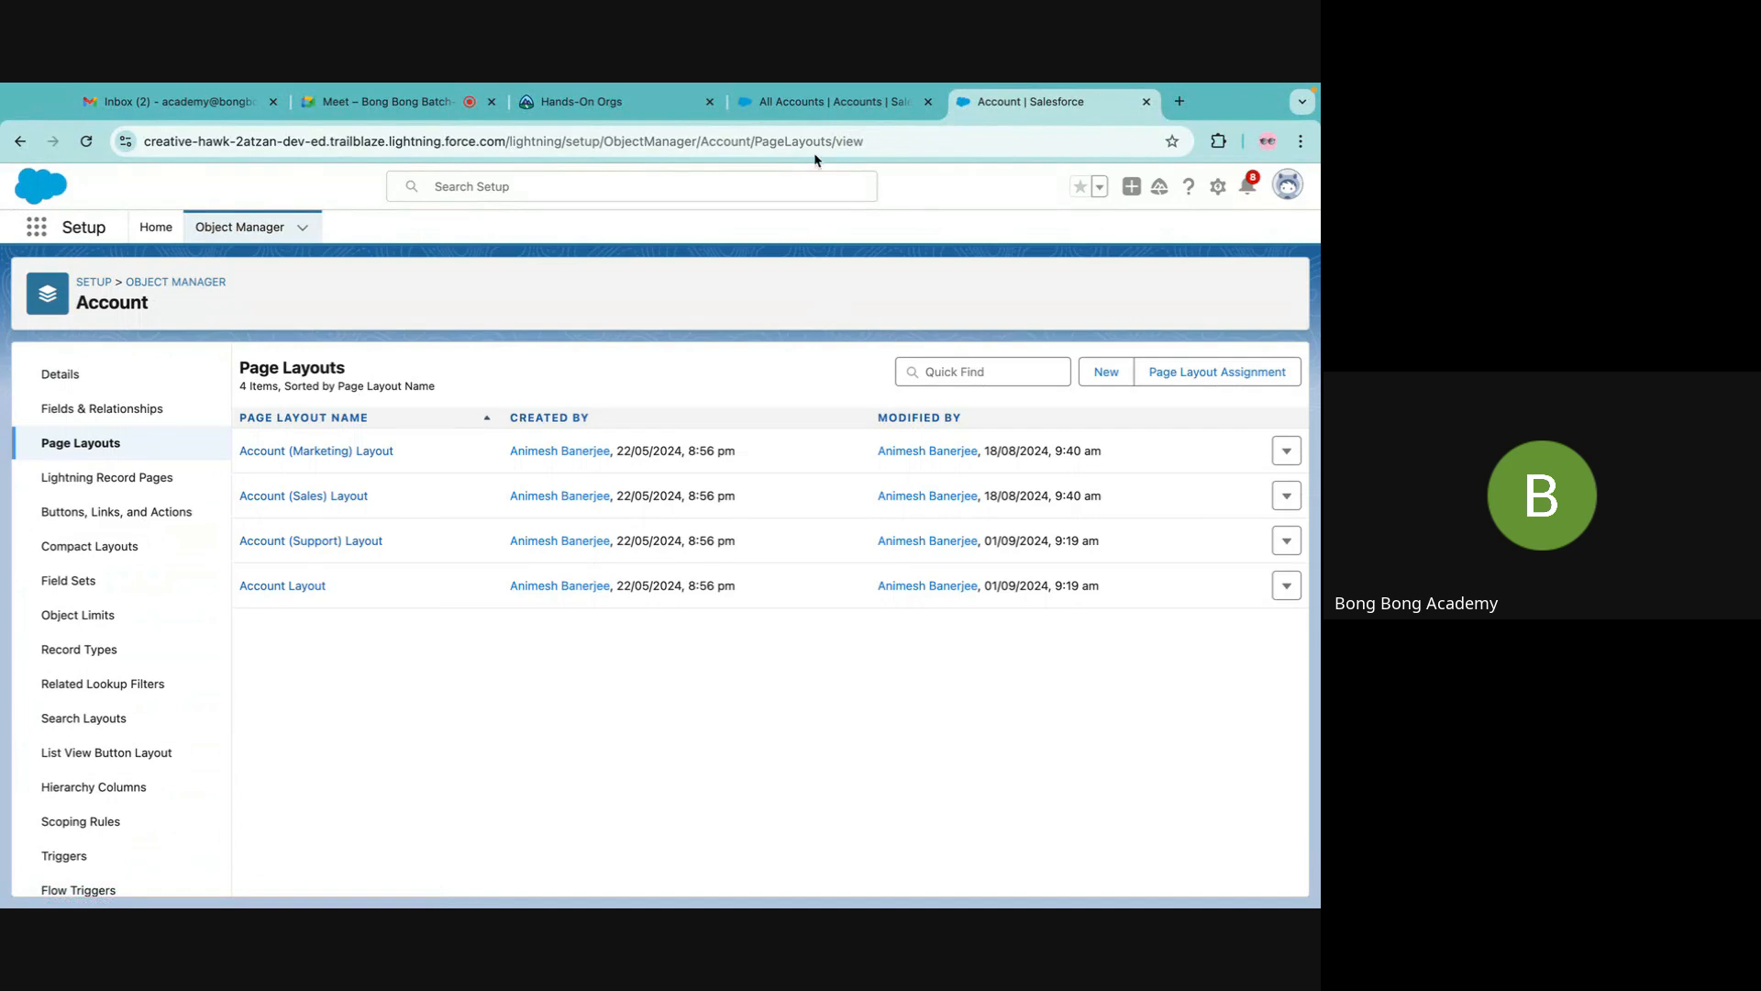
Reload the Accounts list in the Sales app, look through the new Business Account form for Account Source, and close it without saving.
{"action": "left_click", "coordinate": [830, 102]}
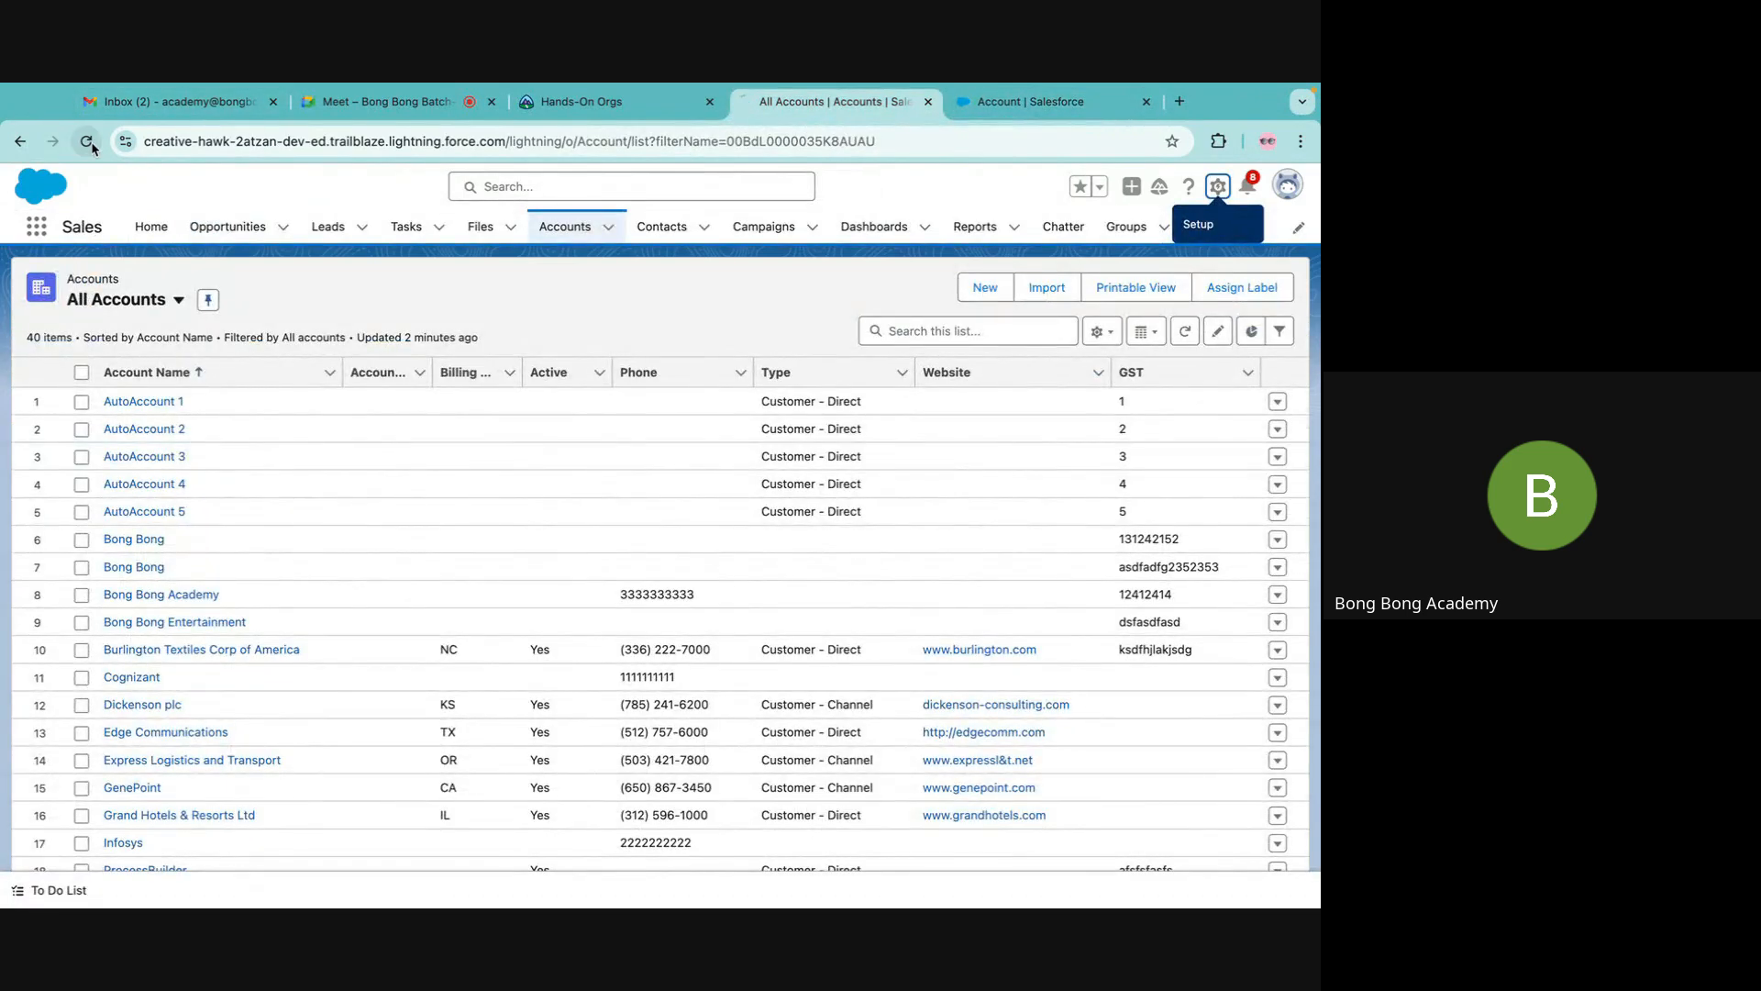
{"action": "left_click", "coordinate": [87, 142]}
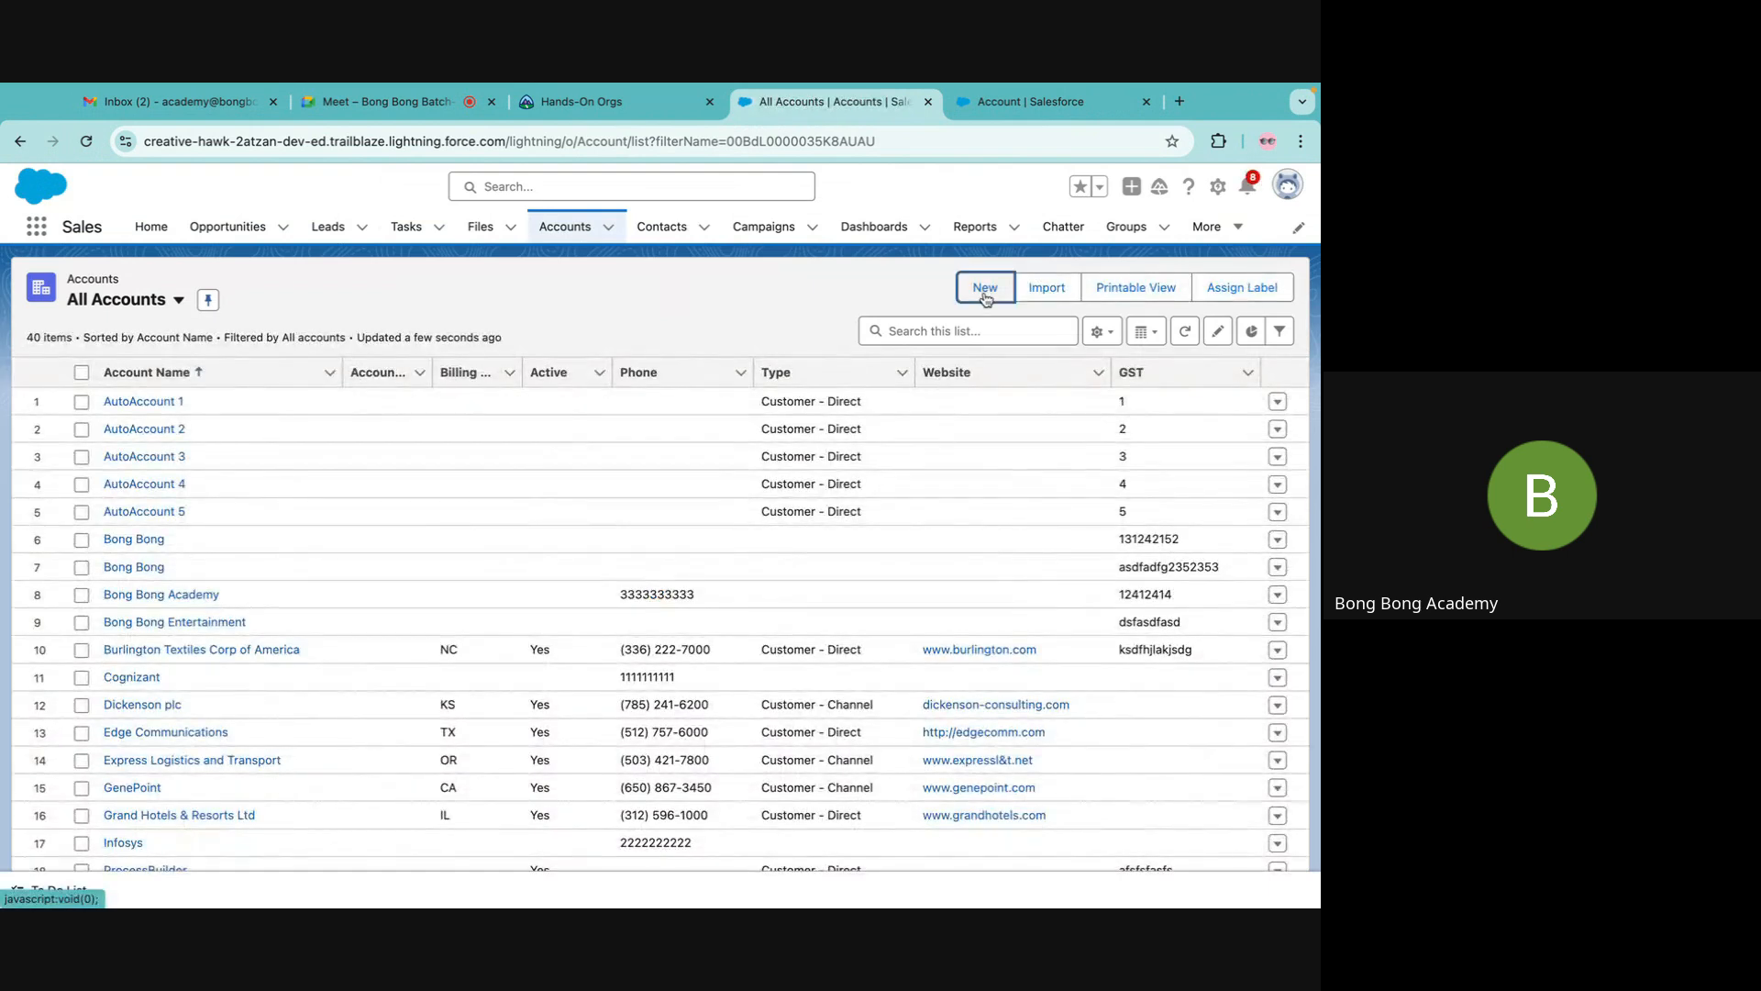
{"action": "left_click", "coordinate": [985, 290]}
{"action": "left_click", "coordinate": [998, 614]}
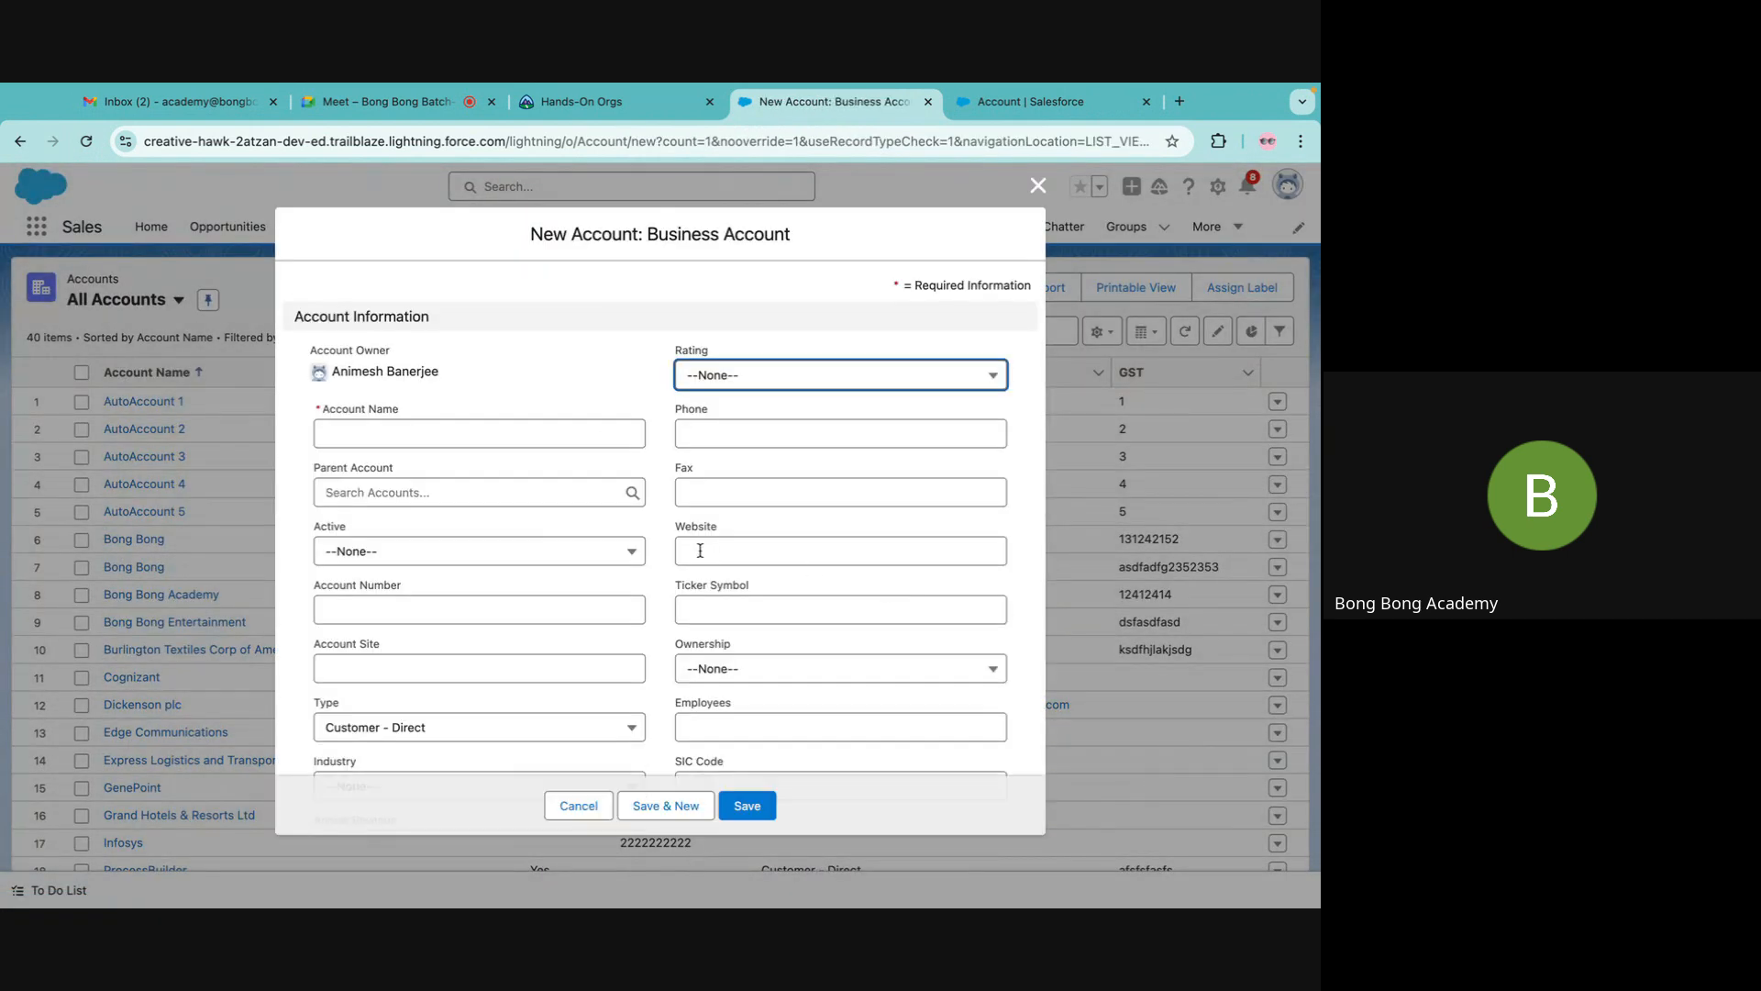
{"action": "scroll", "coordinate": [631, 595], "scroll_direction": "down", "scroll_amount": 5}
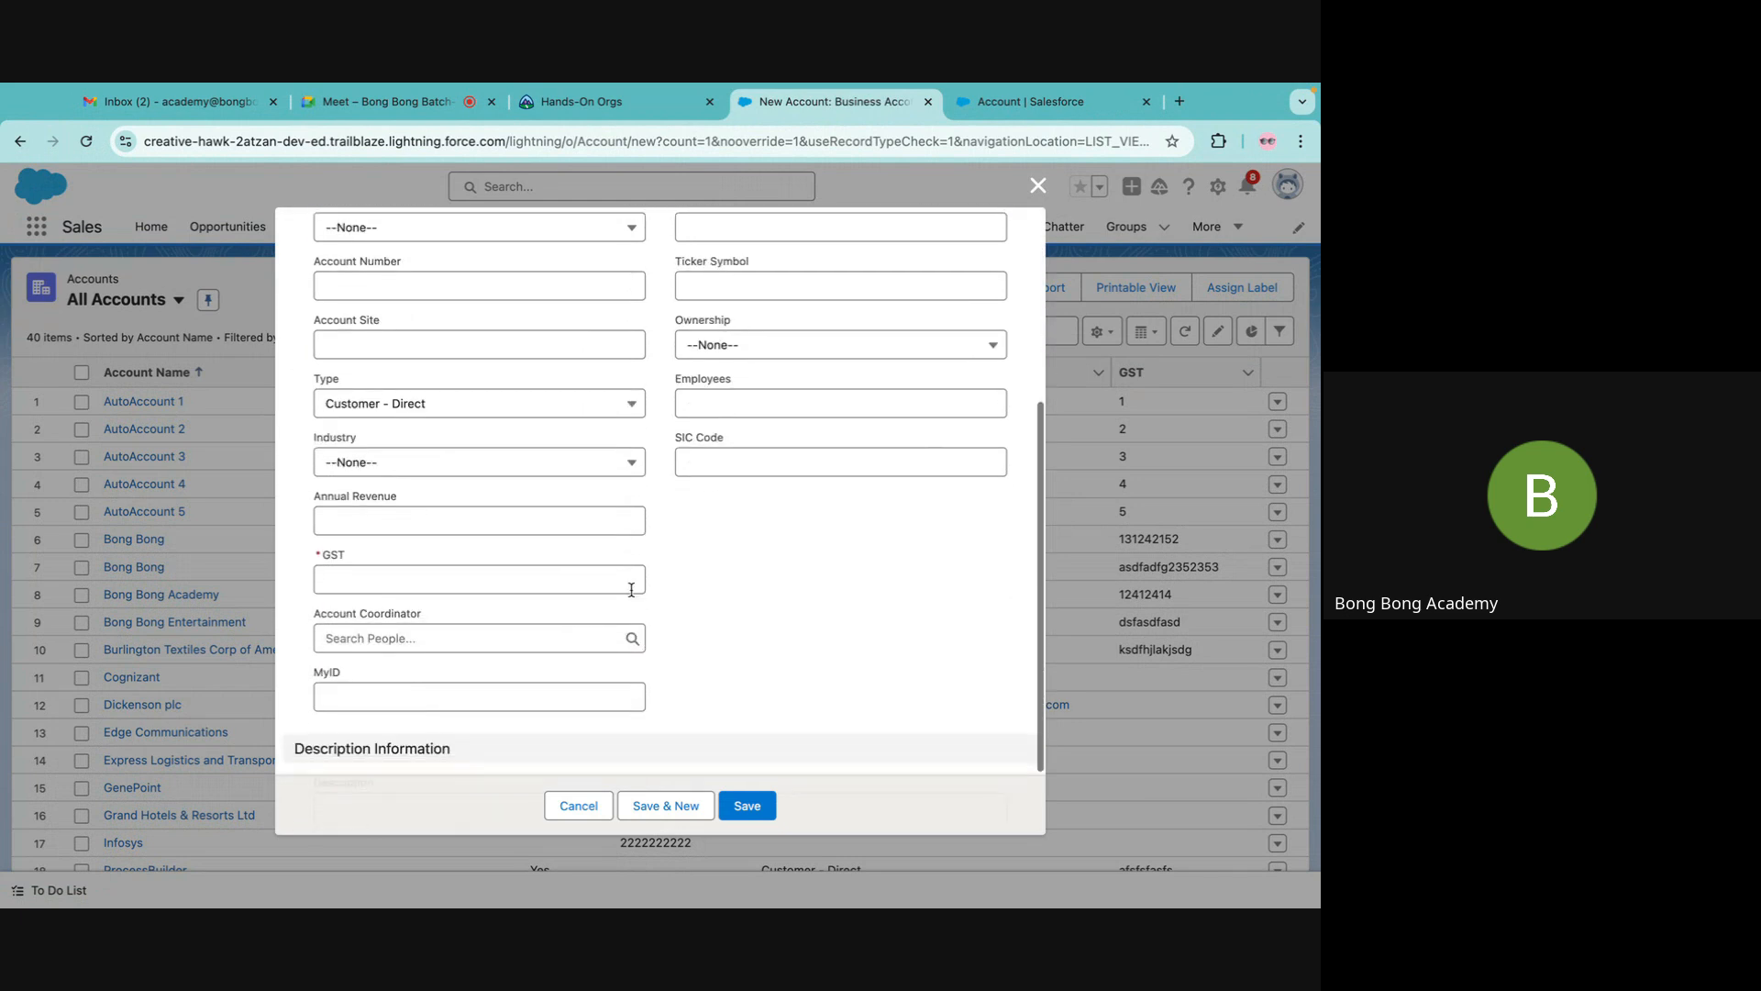
{"action": "scroll", "coordinate": [631, 590], "scroll_direction": "up", "scroll_amount": 5}
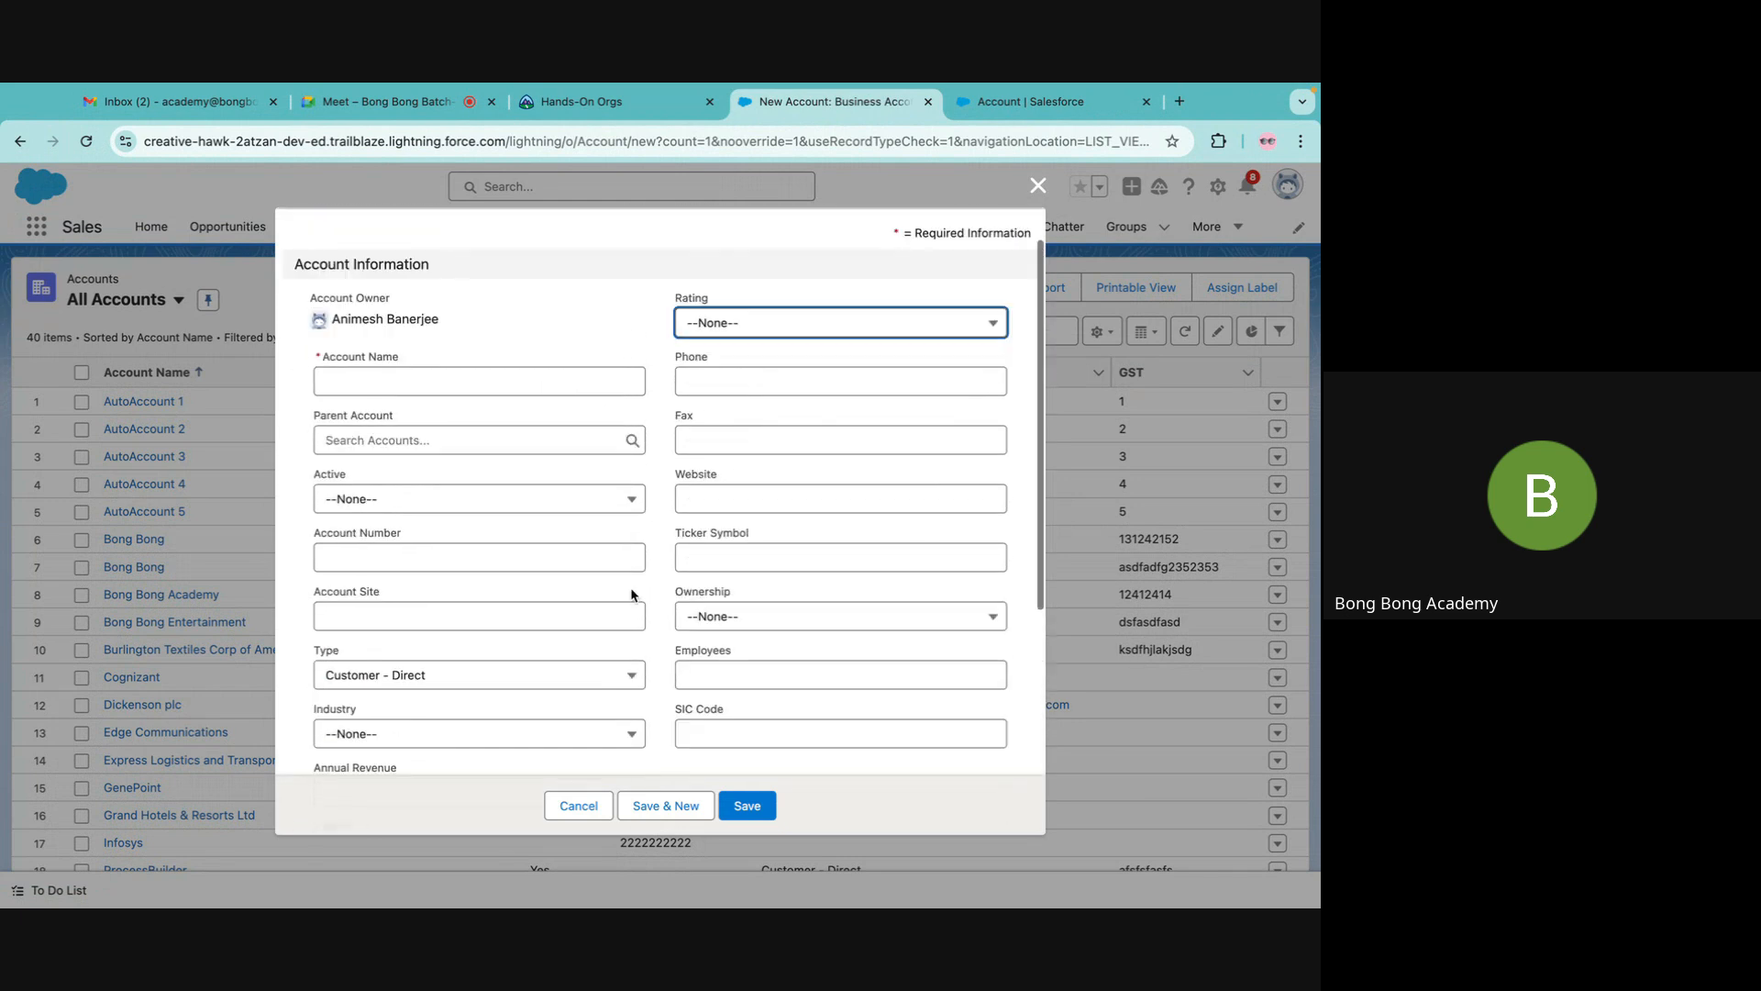
{"action": "left_click", "coordinate": [1038, 186]}
Delete the browser's stored site data for the Salesforce org's Lightning domain and reload the Accounts list.
{"action": "left_click", "coordinate": [125, 140]}
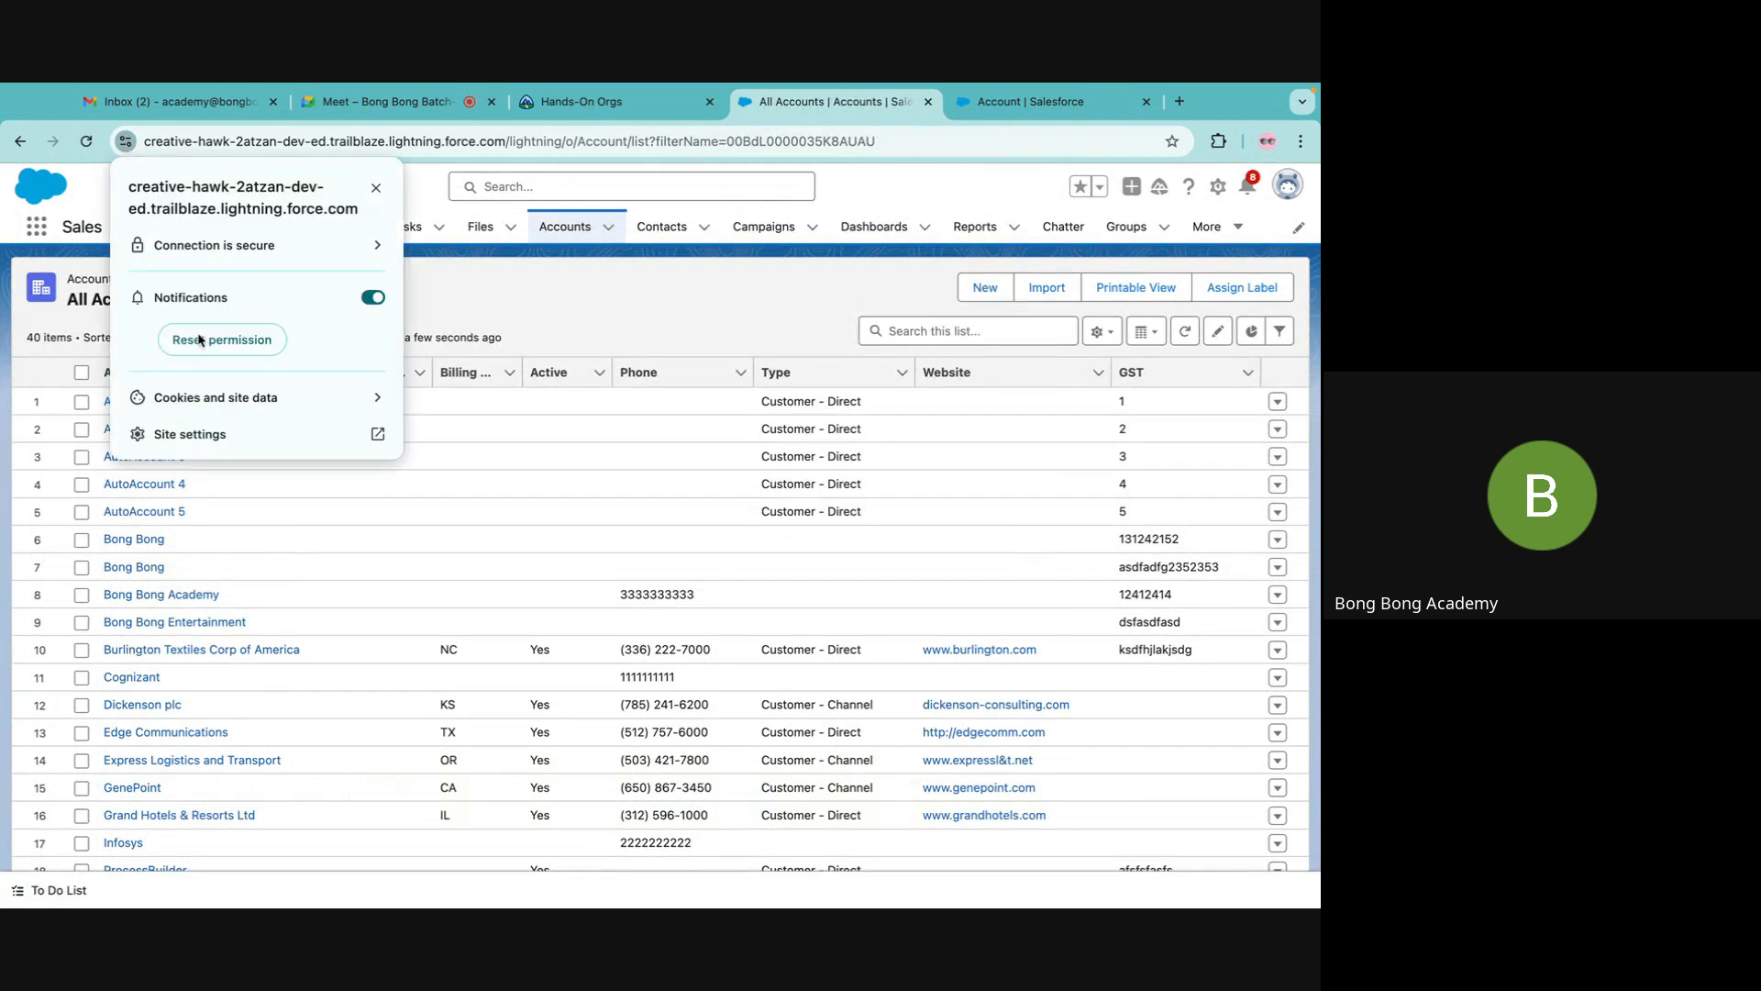
{"action": "left_click", "coordinate": [378, 400]}
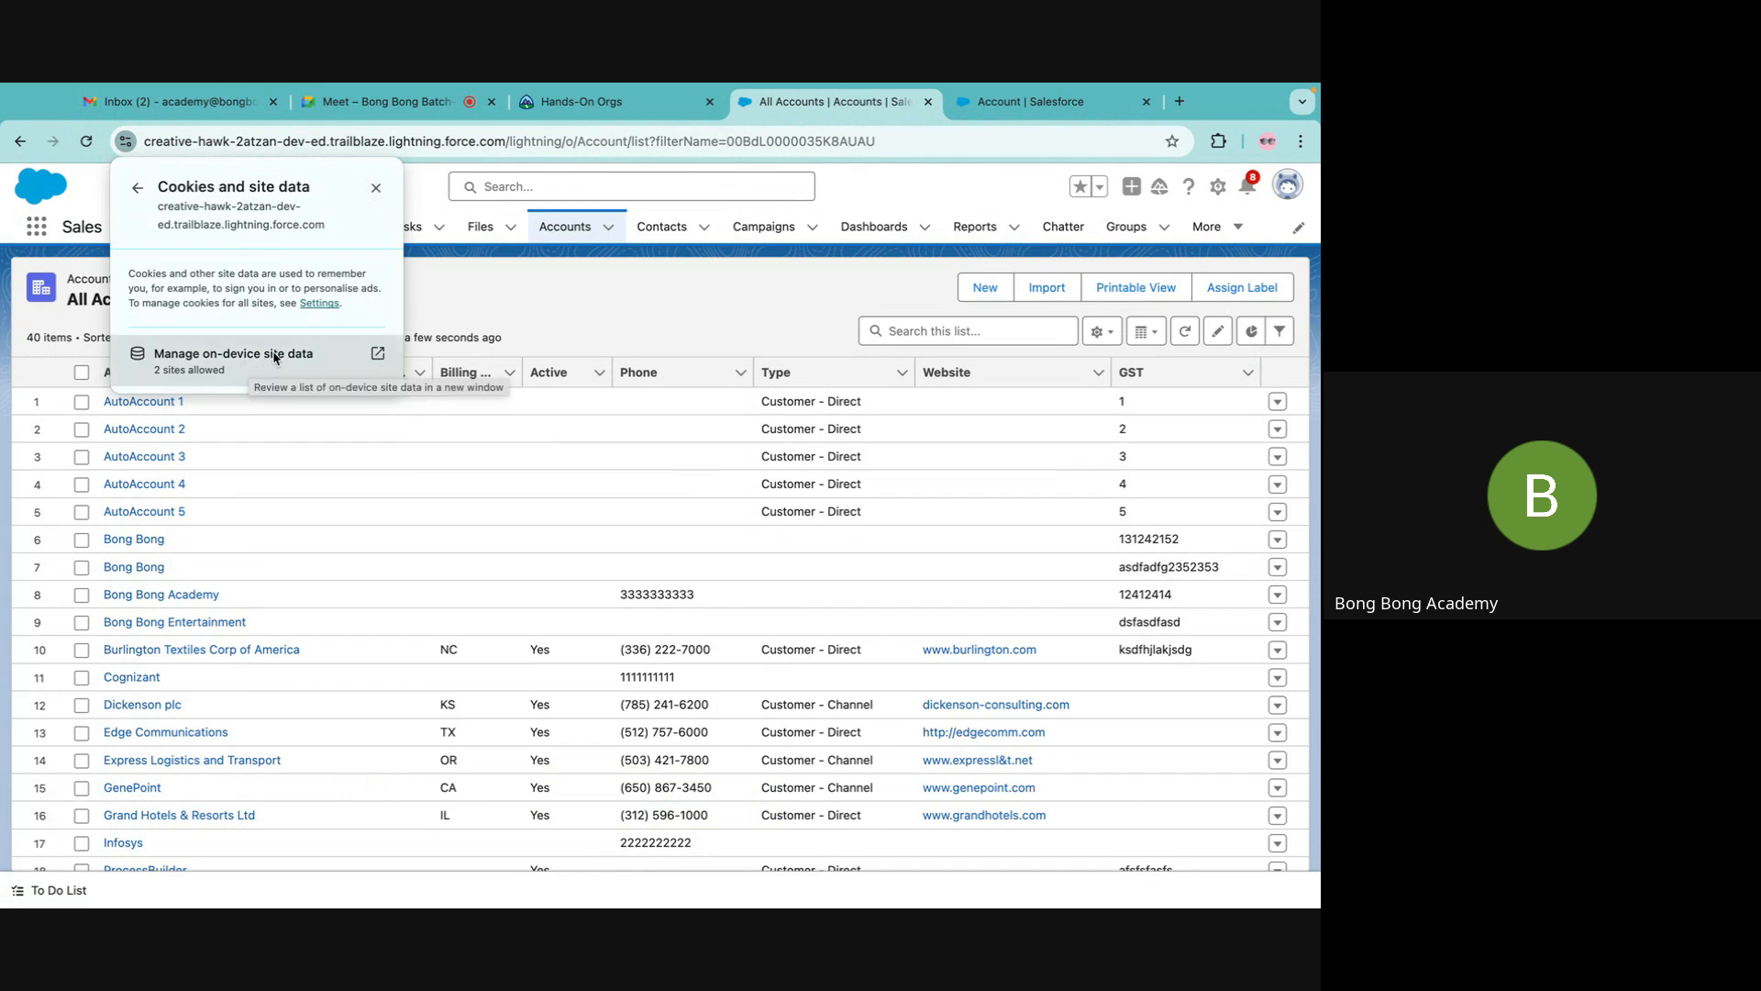
{"action": "left_click", "coordinate": [137, 187]}
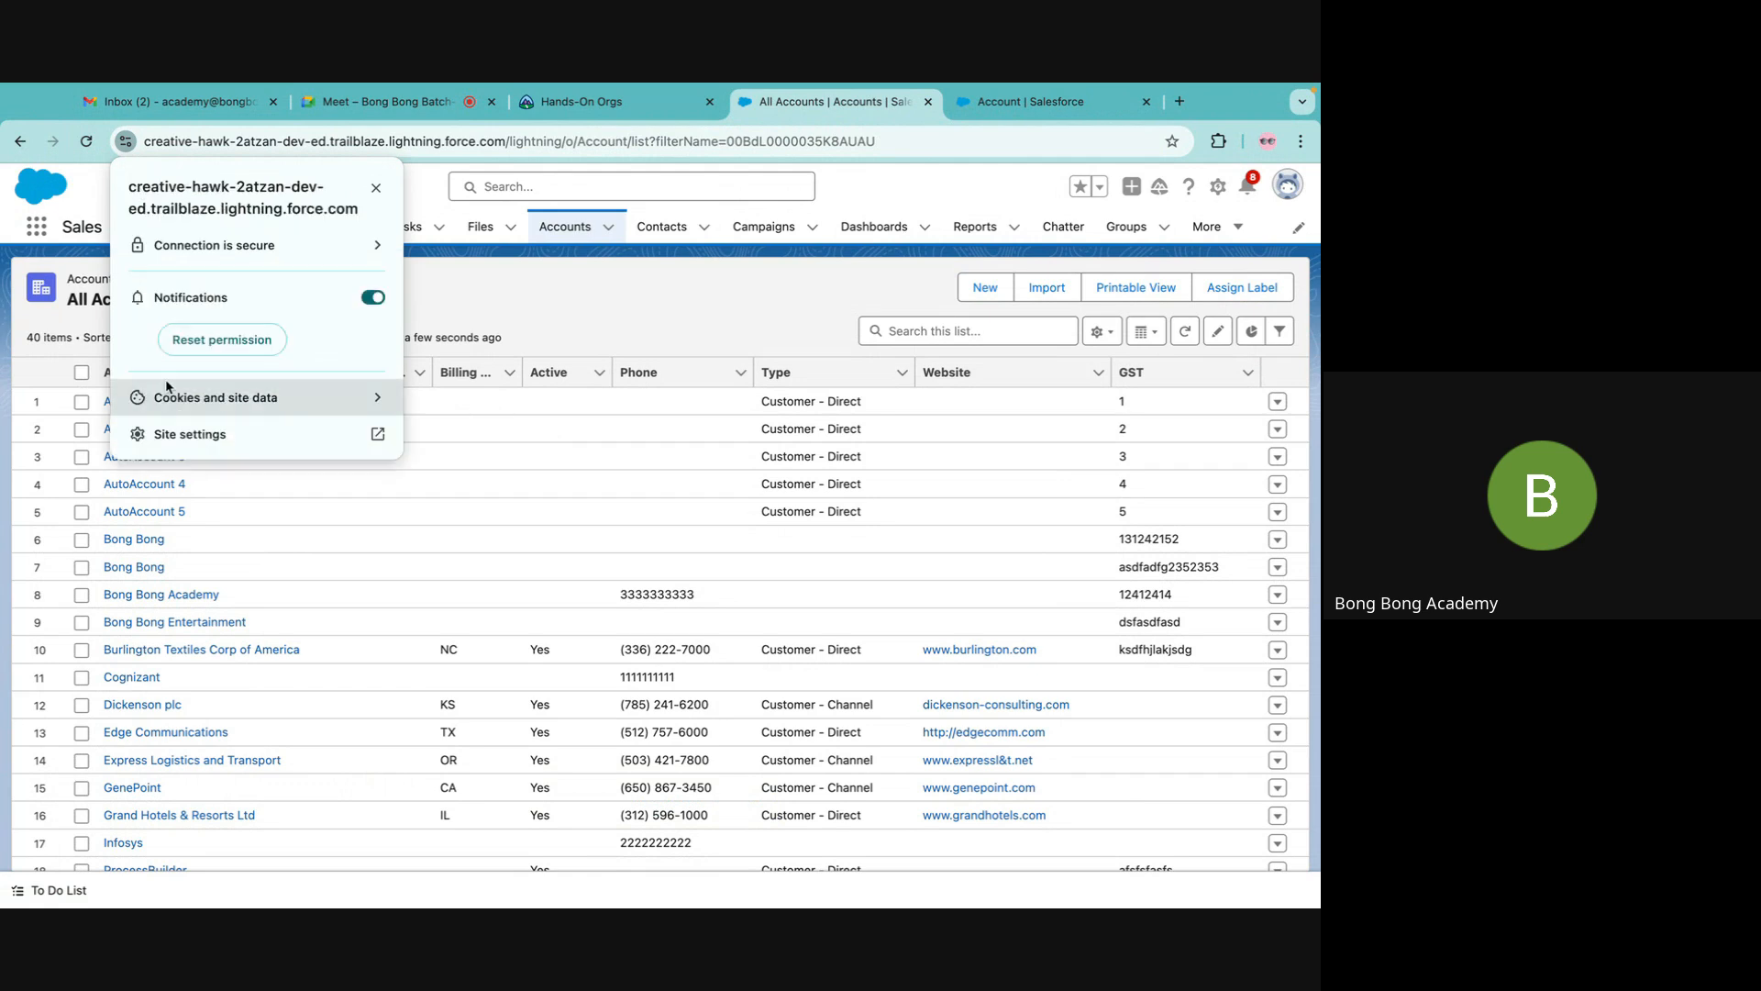
{"action": "left_click", "coordinate": [209, 437]}
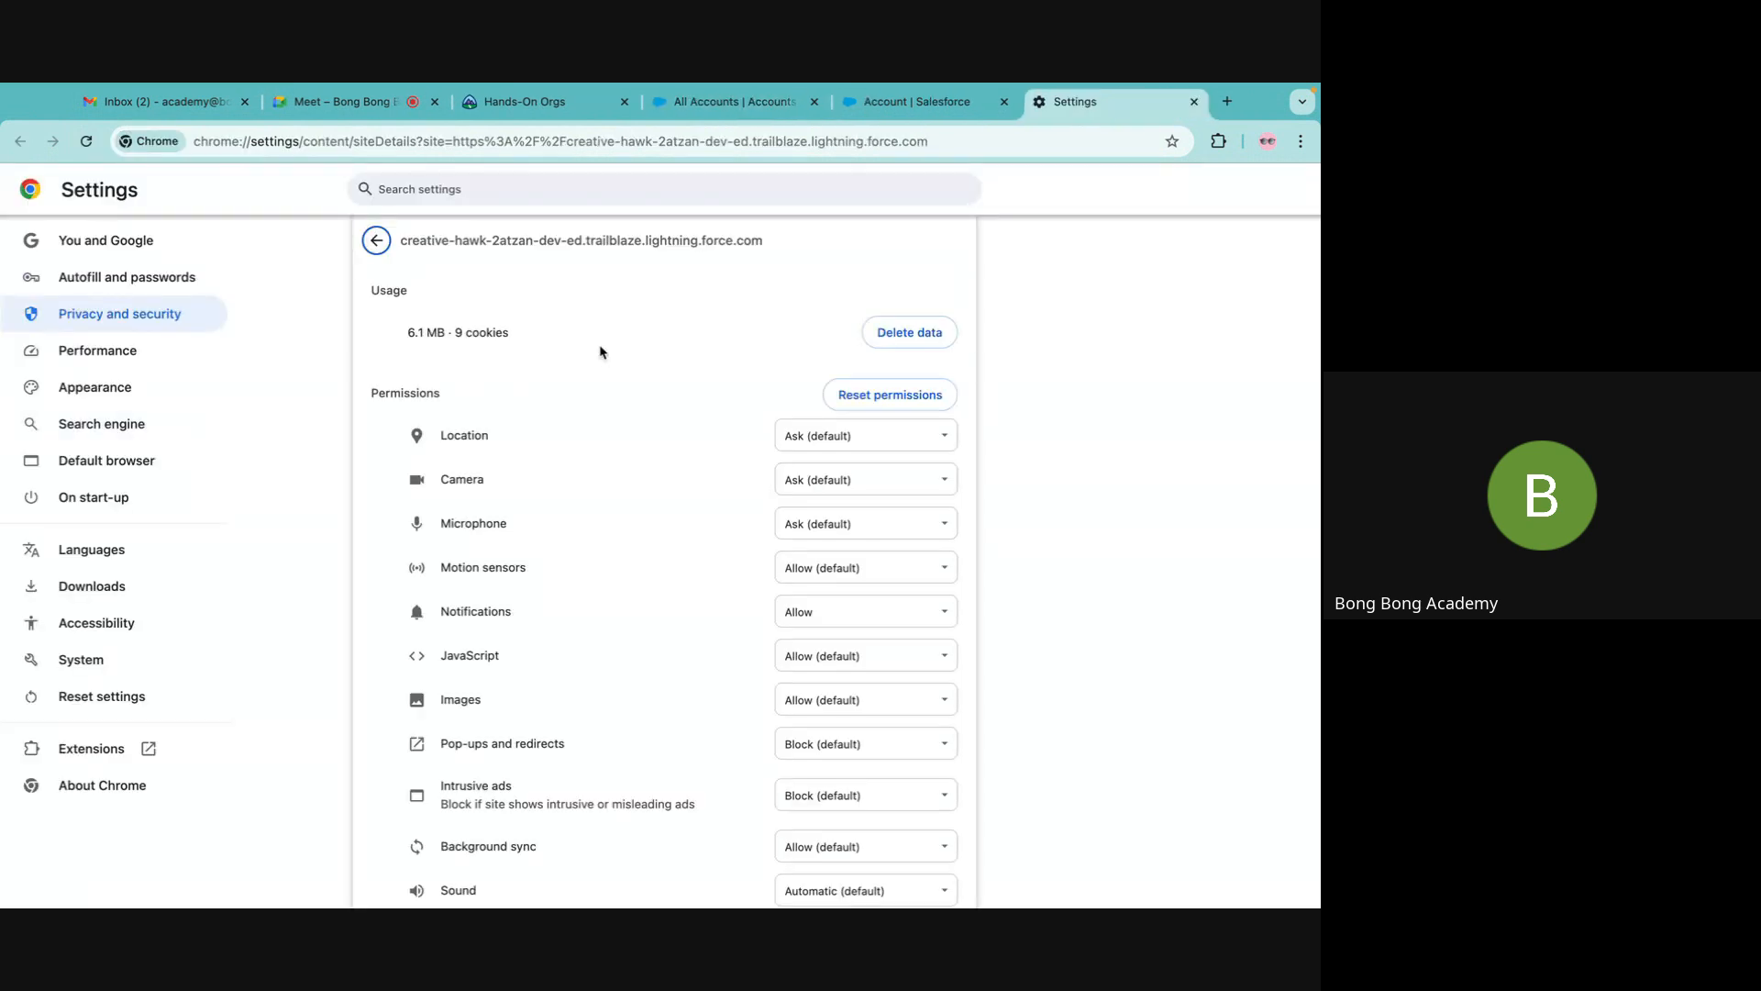
{"action": "left_click", "coordinate": [922, 341]}
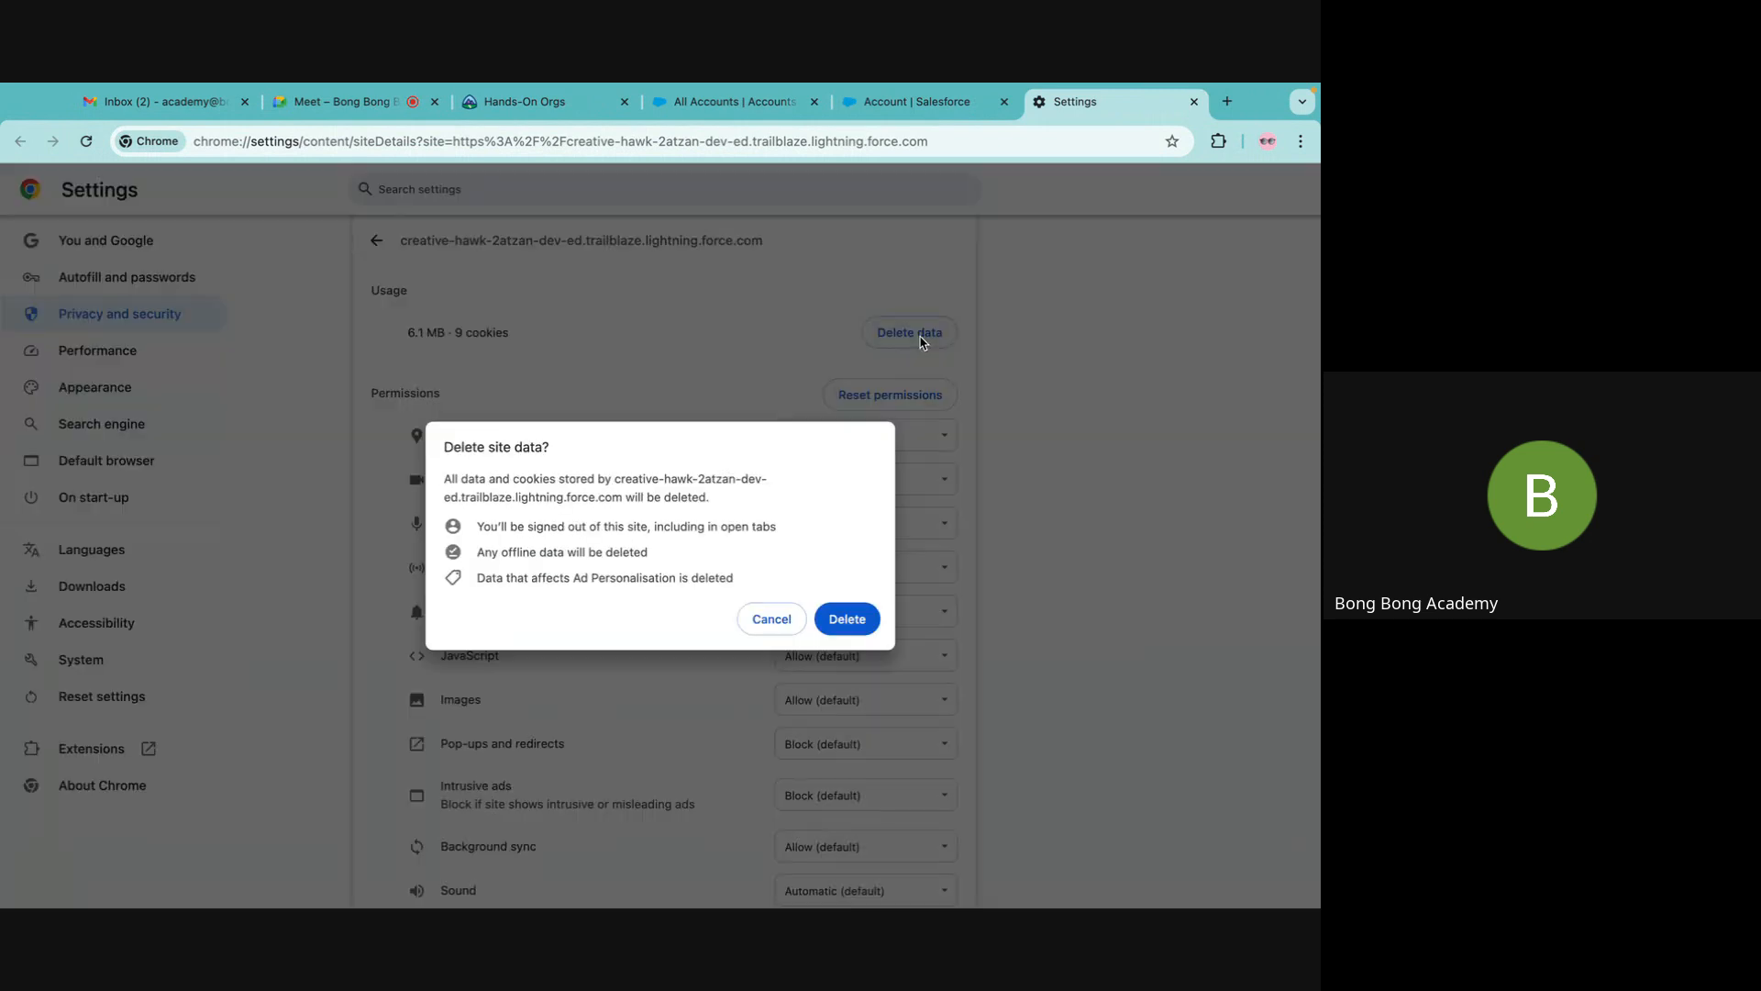
{"action": "left_click", "coordinate": [843, 620]}
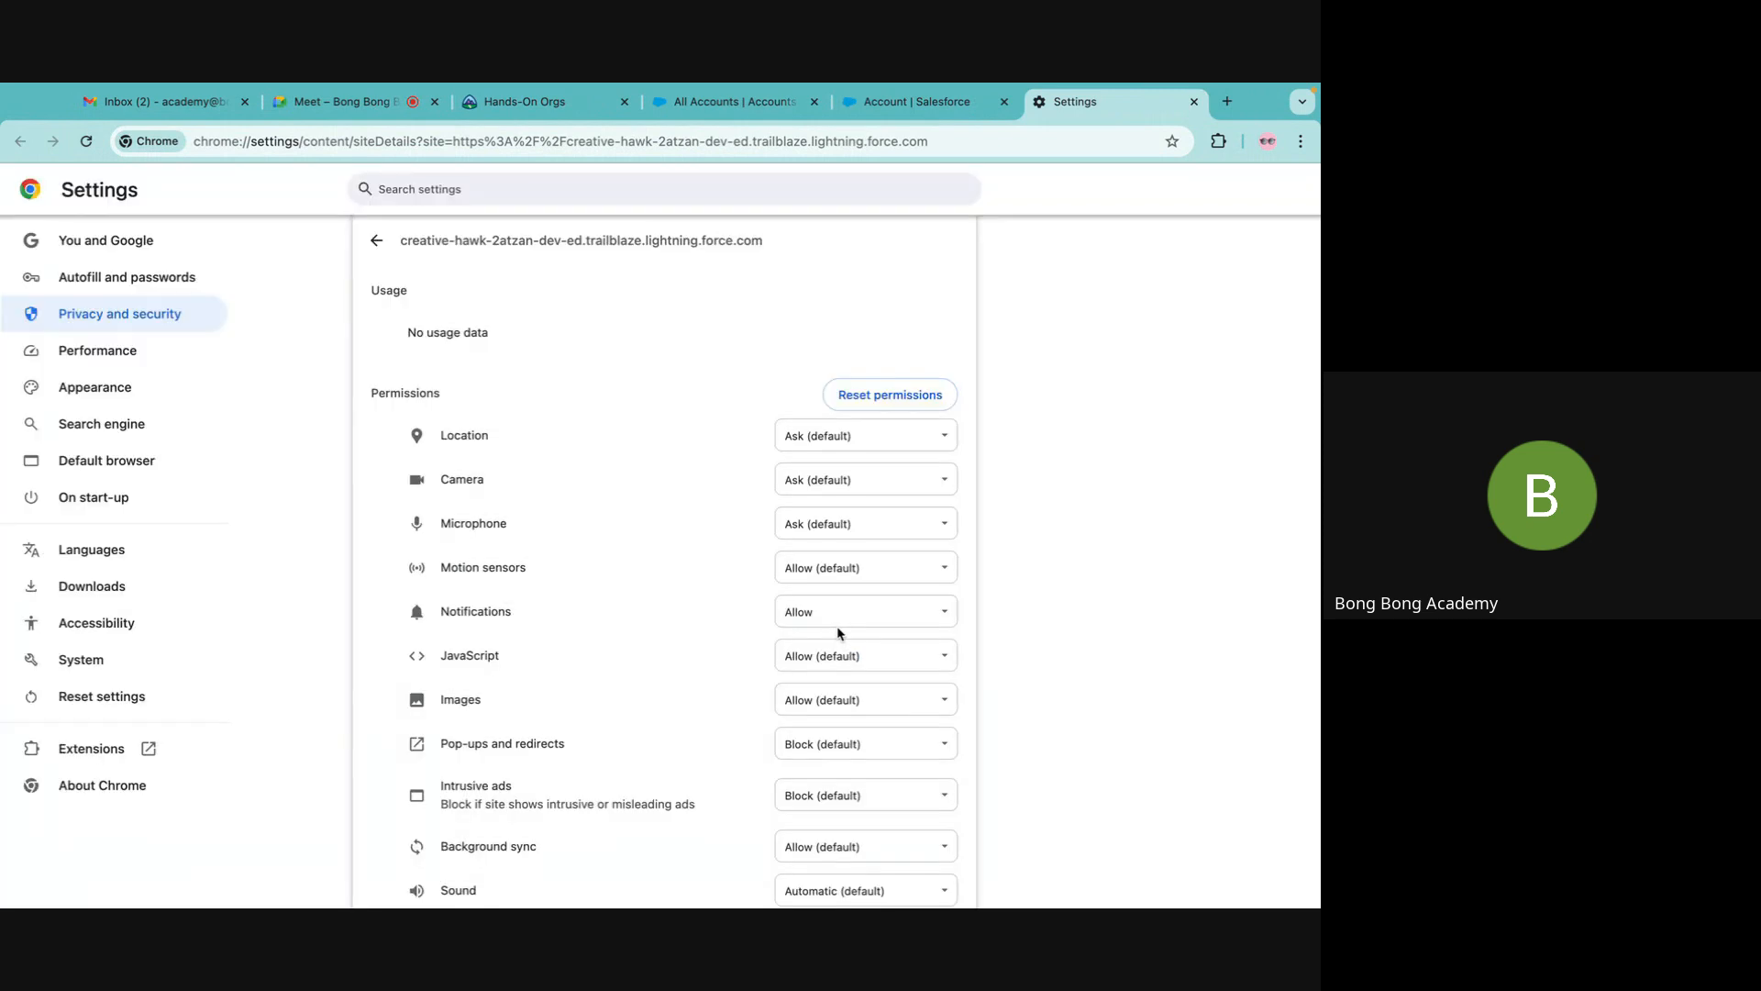
{"action": "left_click", "coordinate": [1194, 101]}
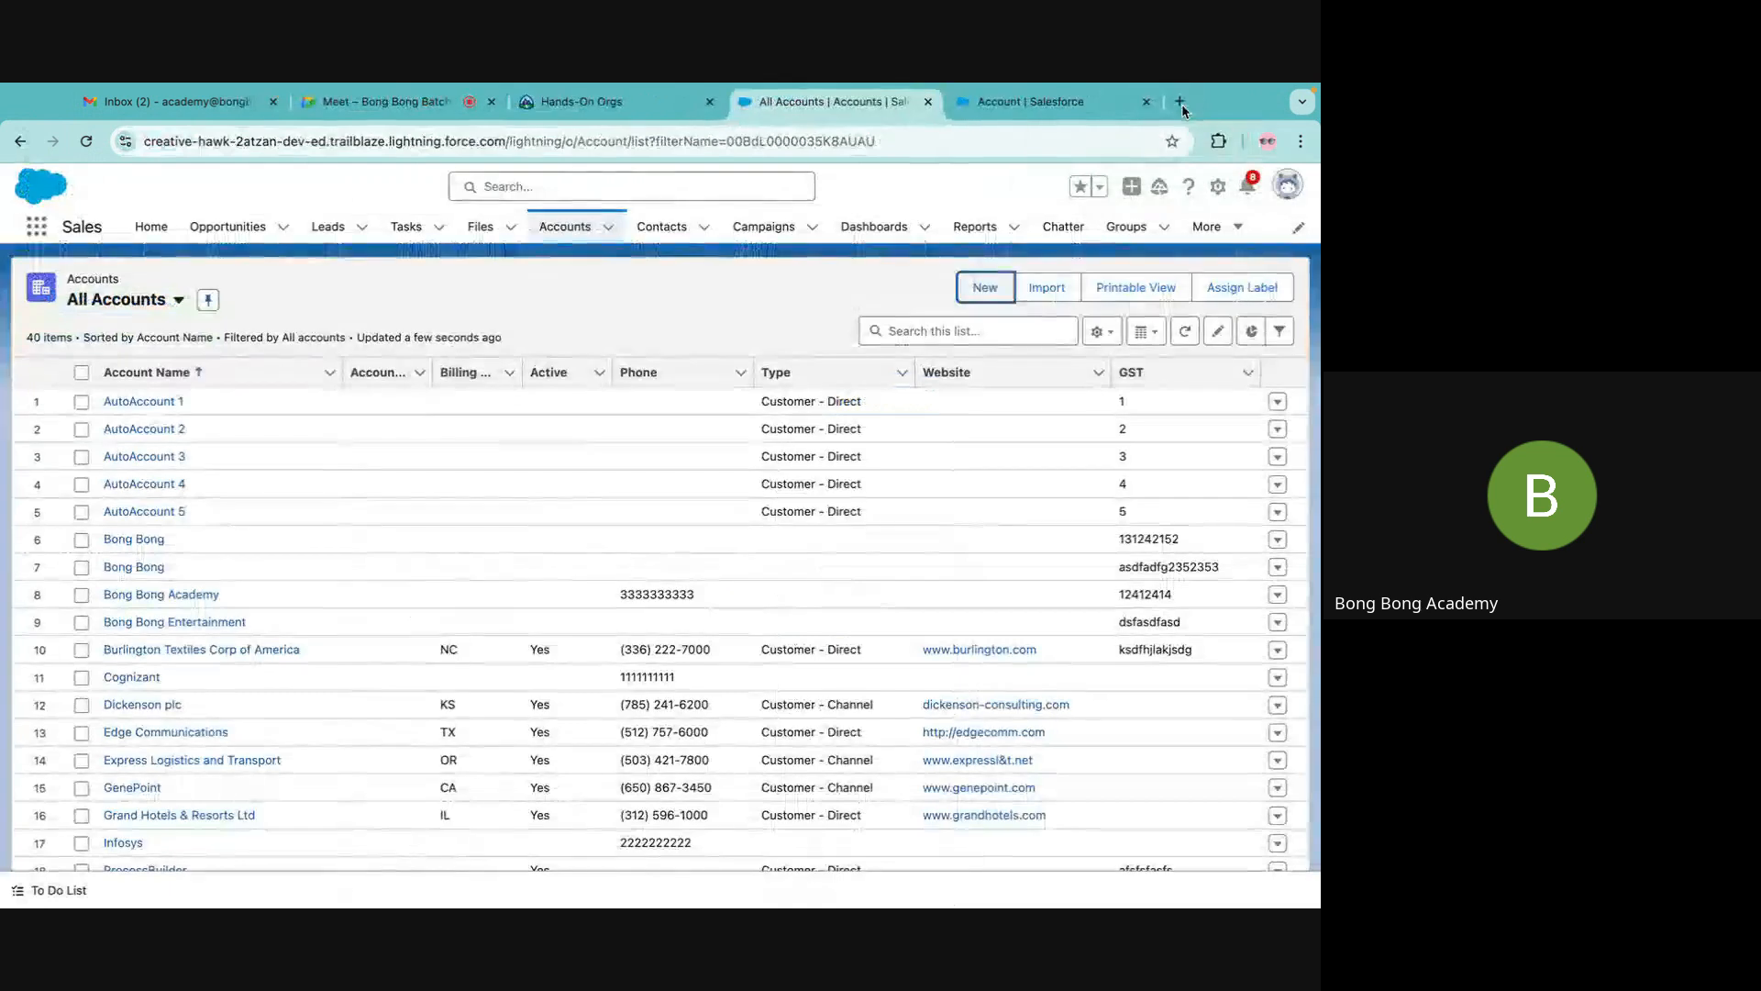
{"action": "left_click", "coordinate": [86, 140]}
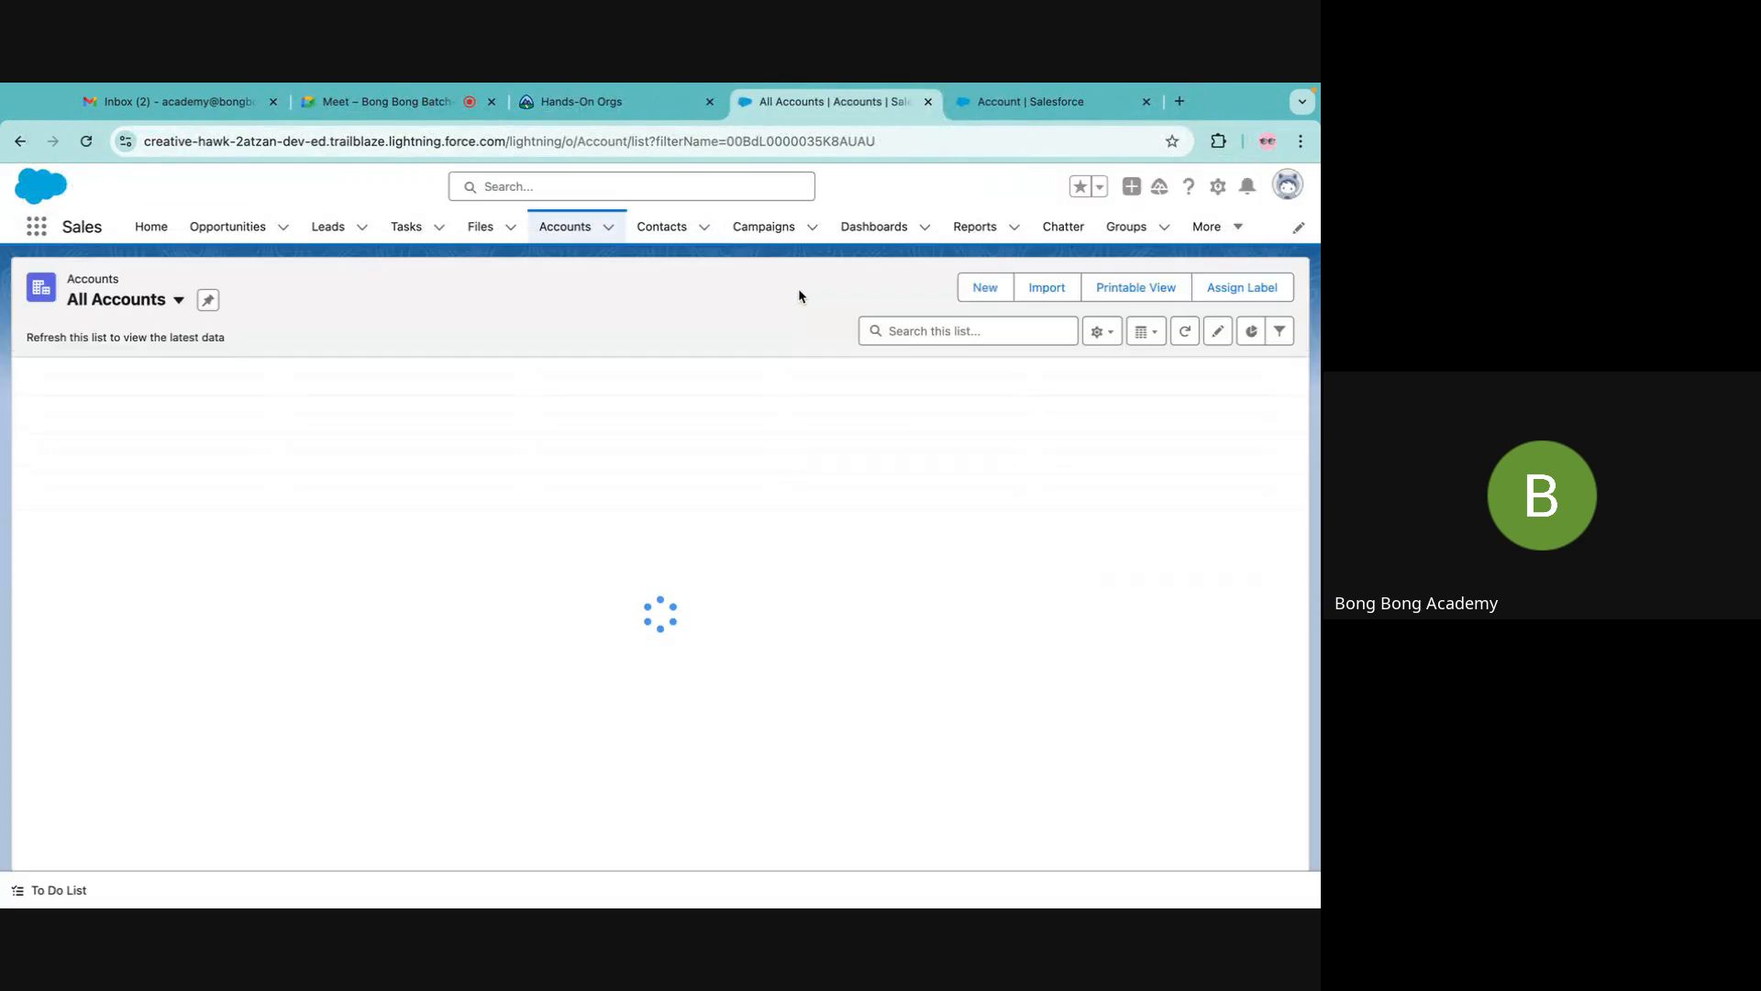
Check the Account Source picklist values in a new Business Account form and close the form without saving.
{"action": "left_click", "coordinate": [982, 291]}
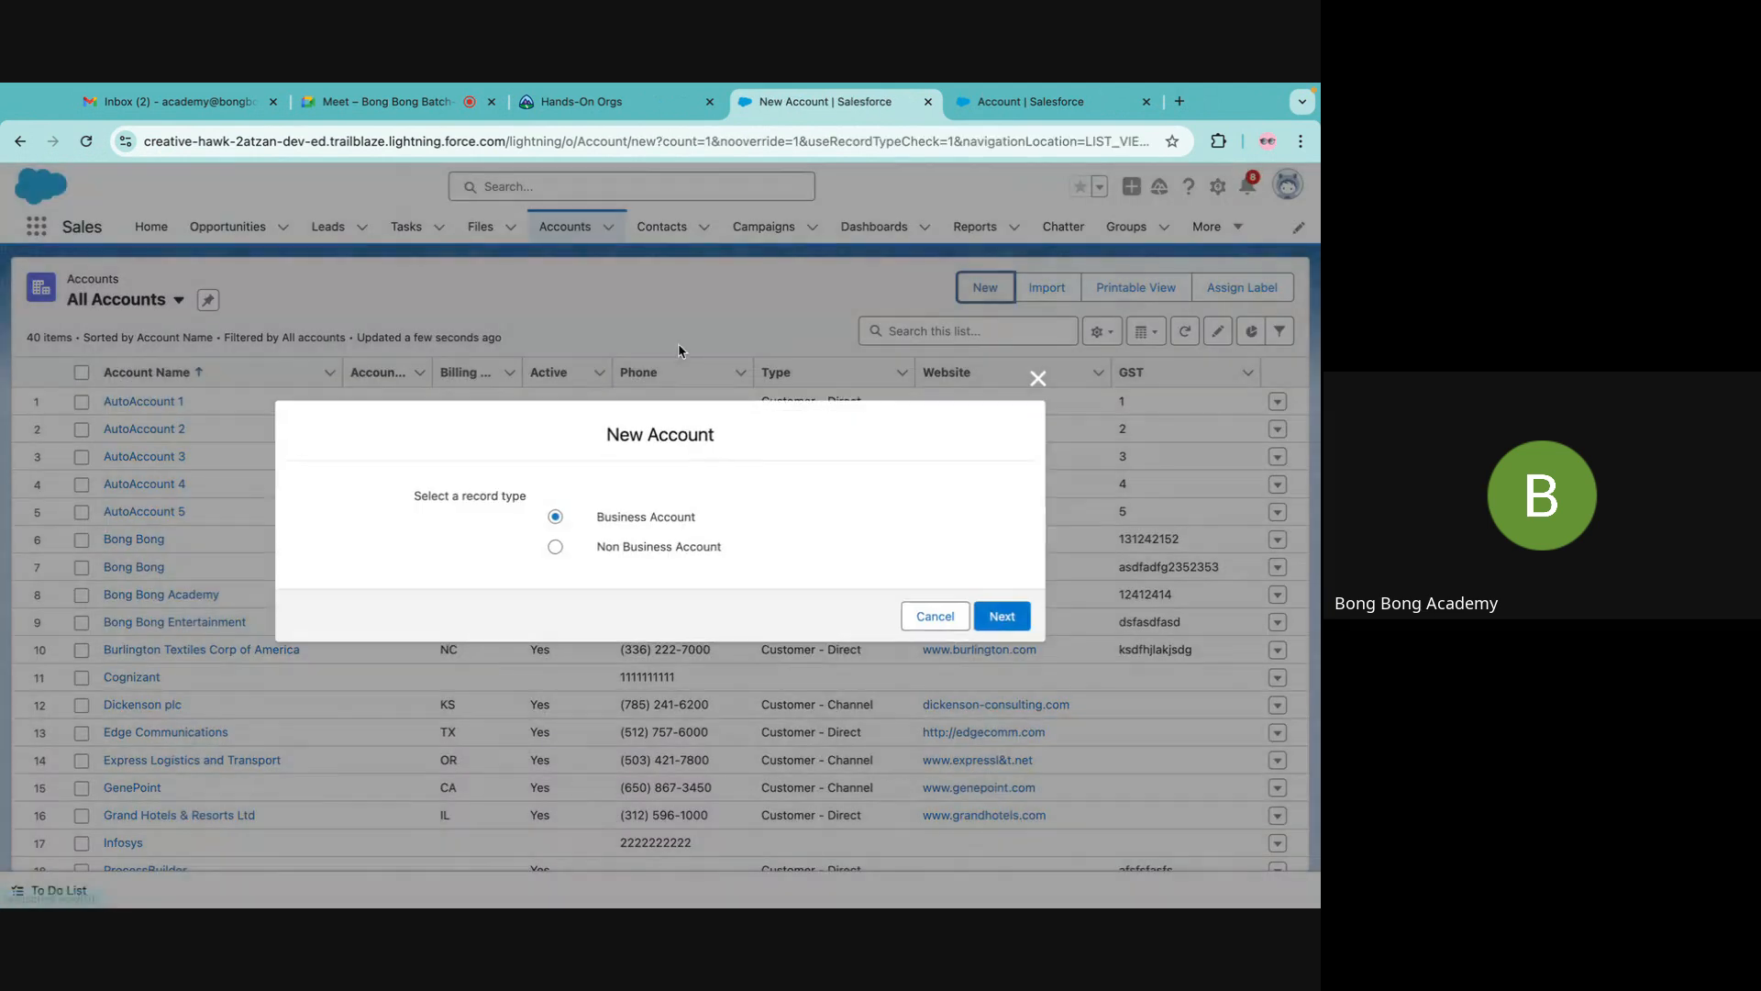
{"action": "left_click", "coordinate": [1003, 616]}
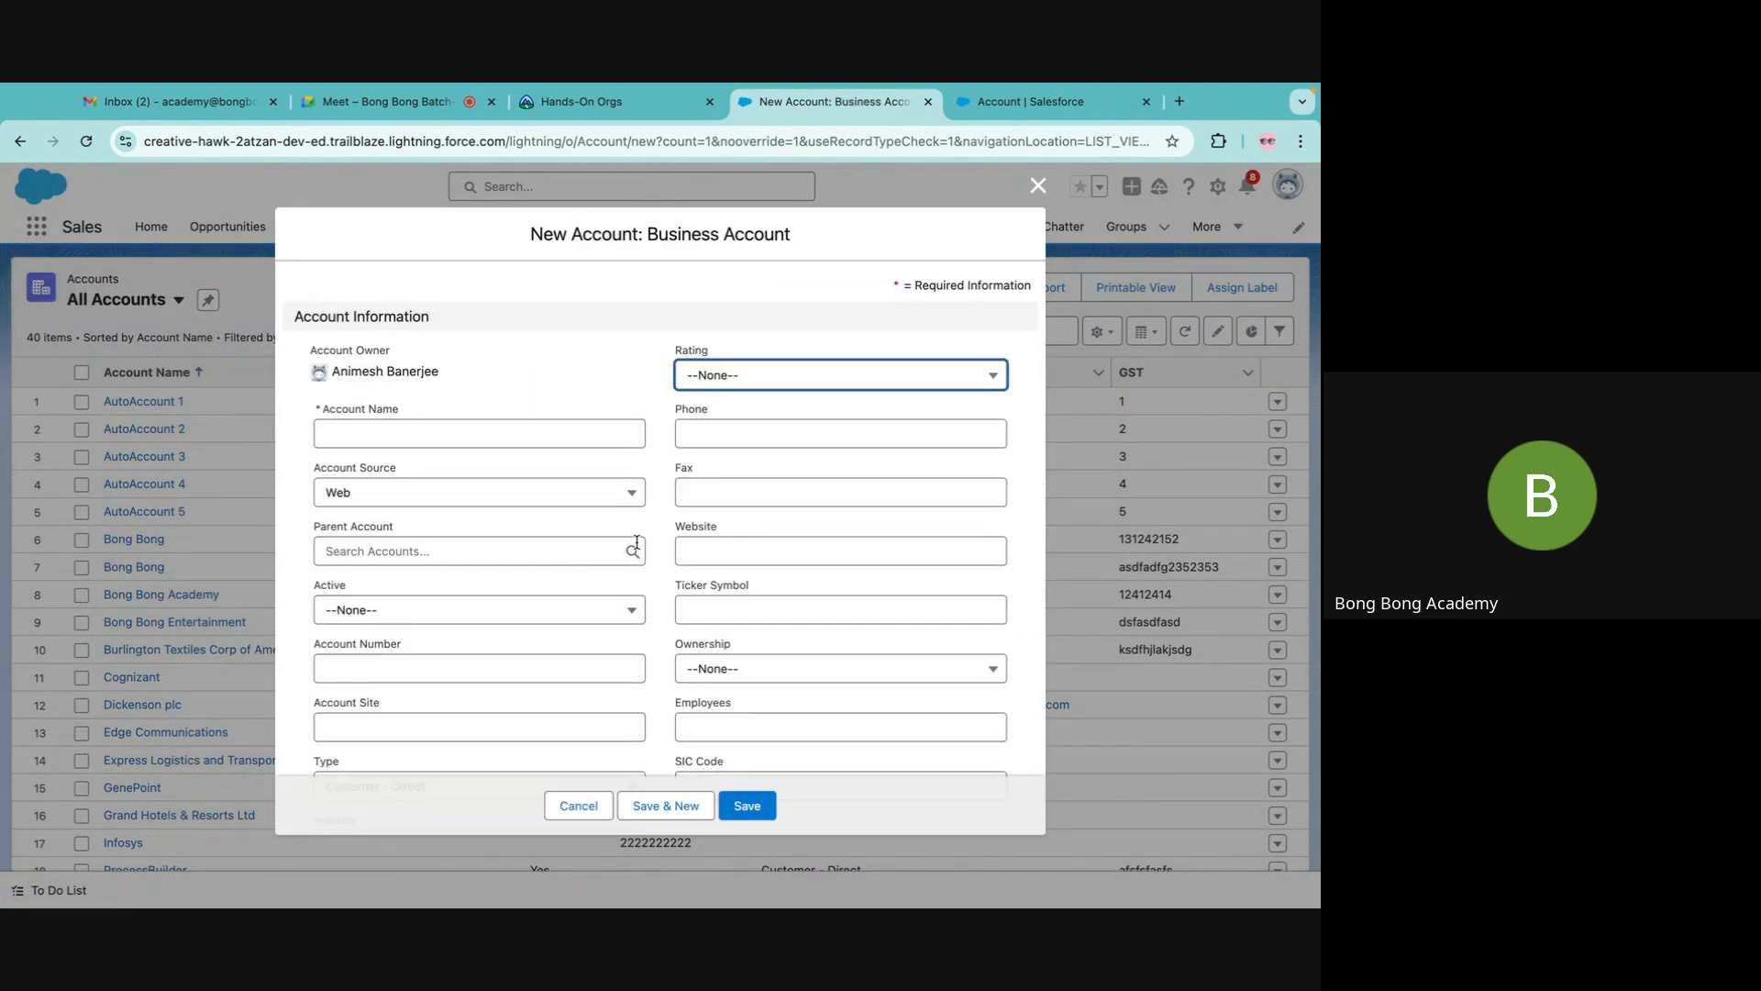
{"action": "left_click", "coordinate": [369, 505]}
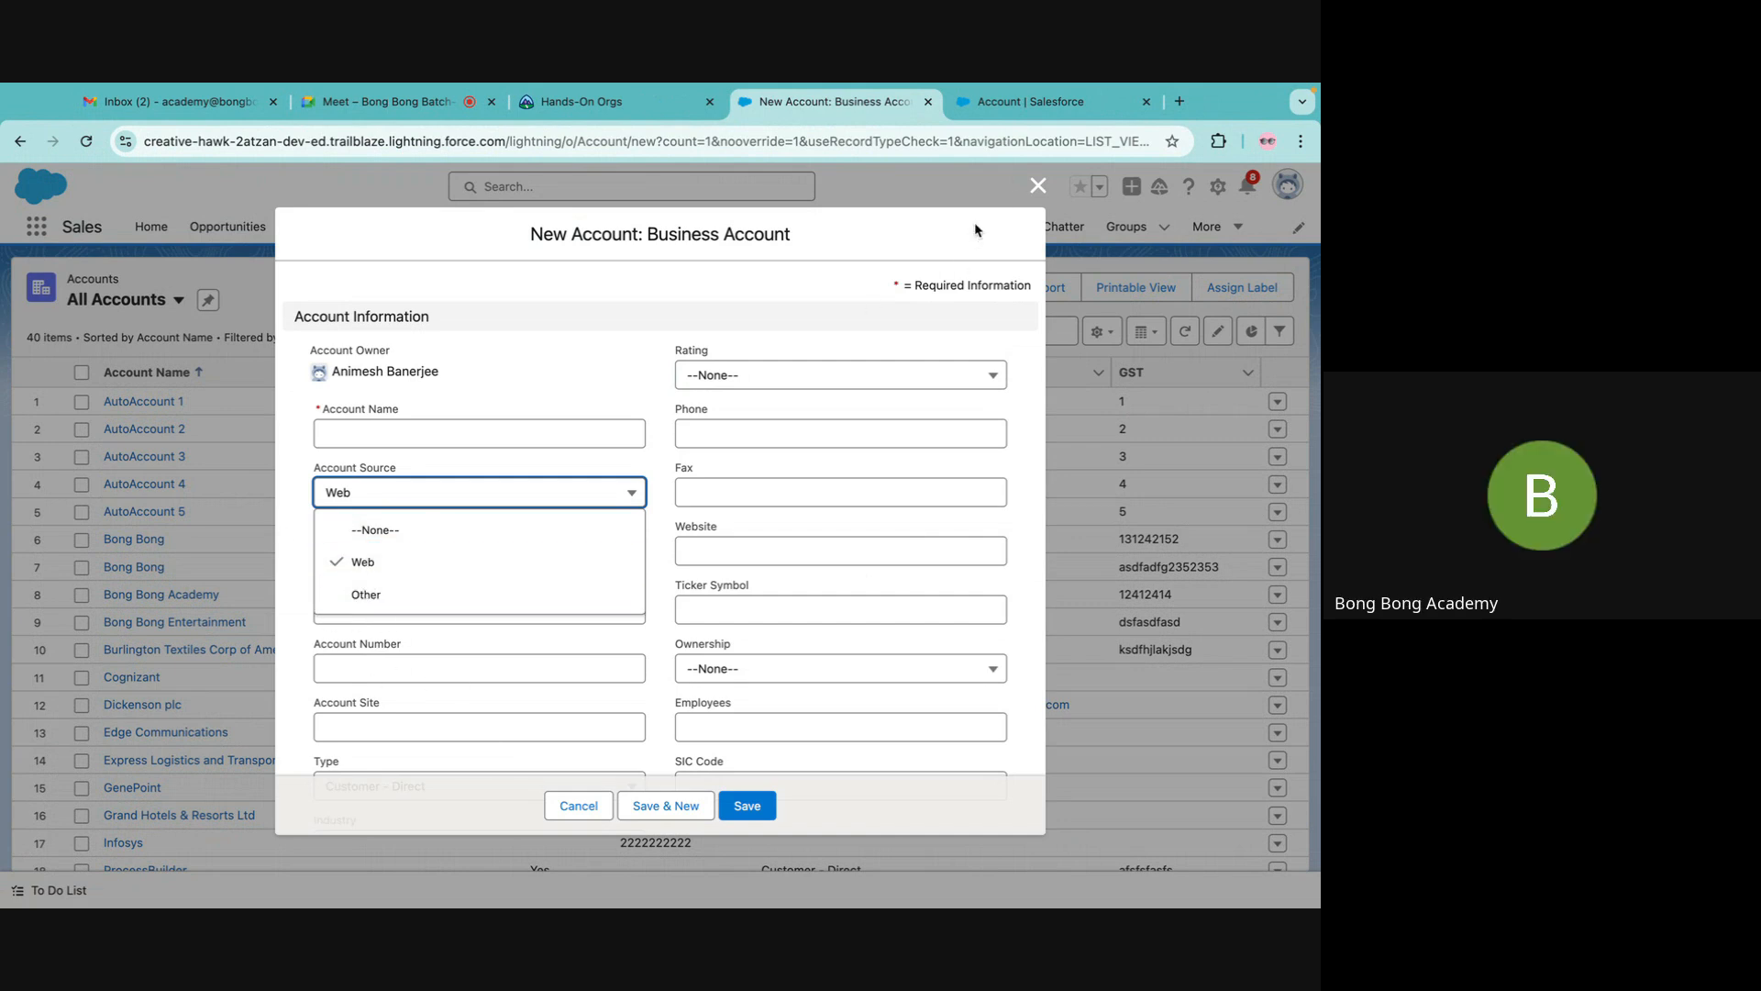
{"action": "left_click", "coordinate": [1037, 186]}
Check the Account Source picklist values in a new Non Business Account form and close the form without saving.
{"action": "left_click", "coordinate": [970, 295]}
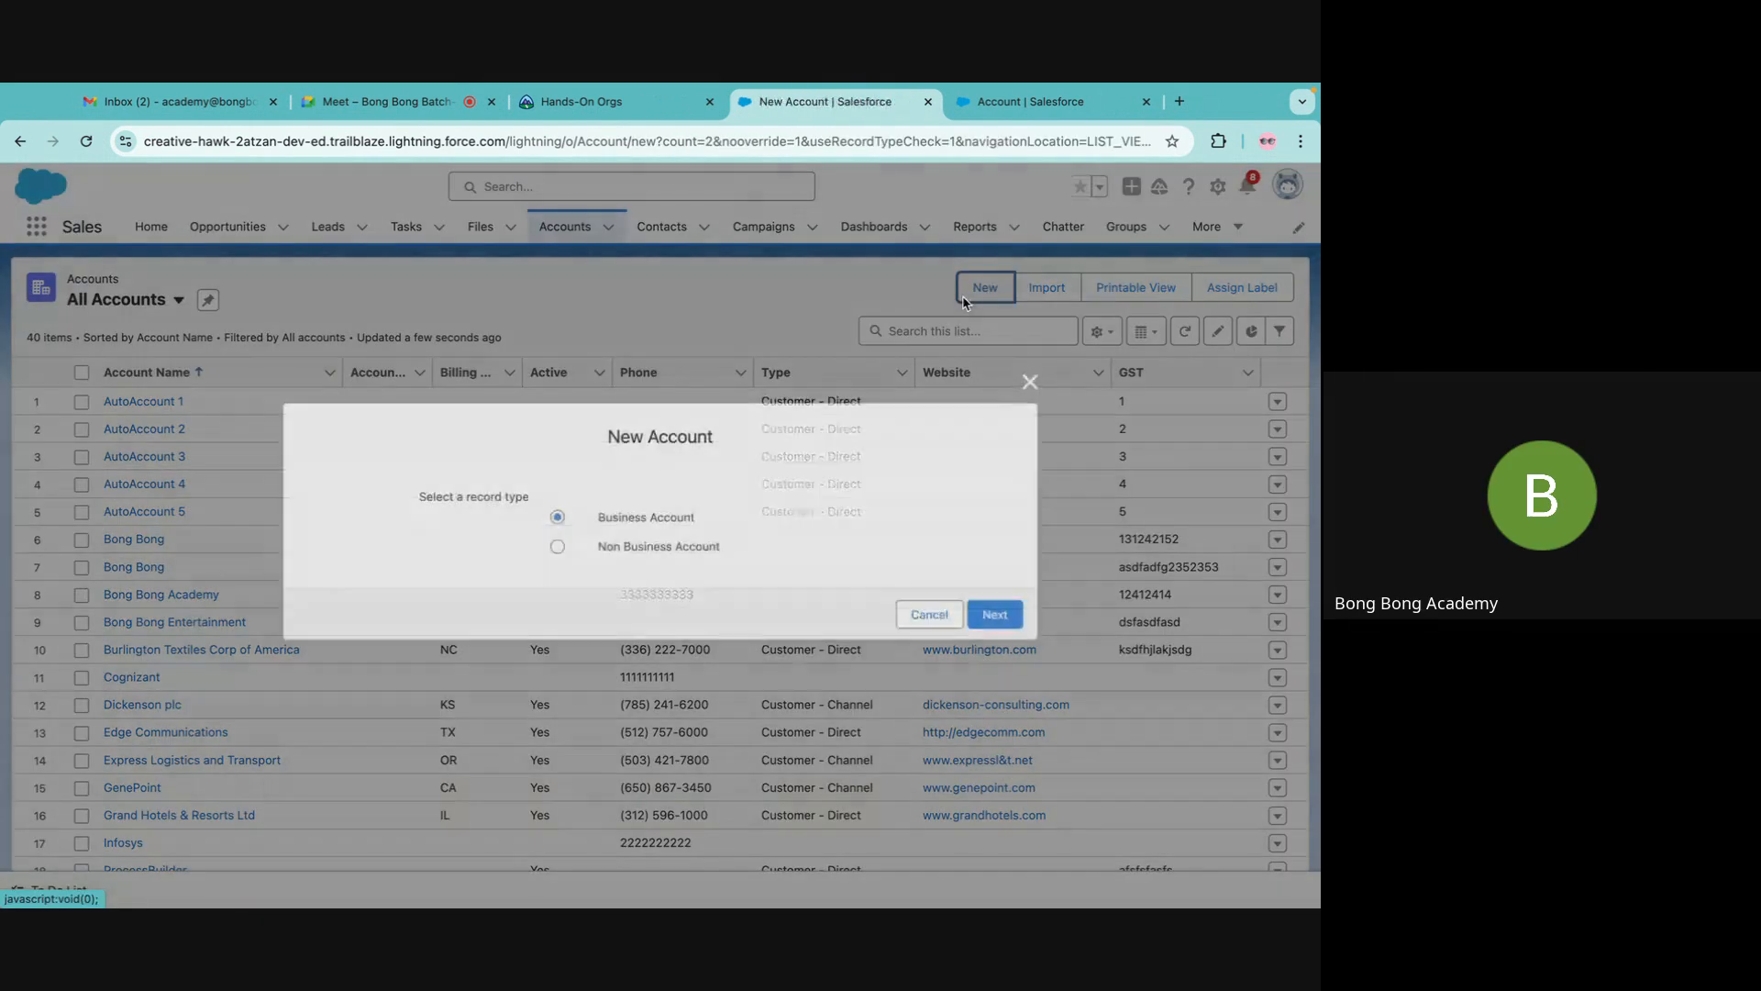
{"action": "left_click", "coordinate": [622, 547]}
{"action": "left_click", "coordinate": [1001, 616]}
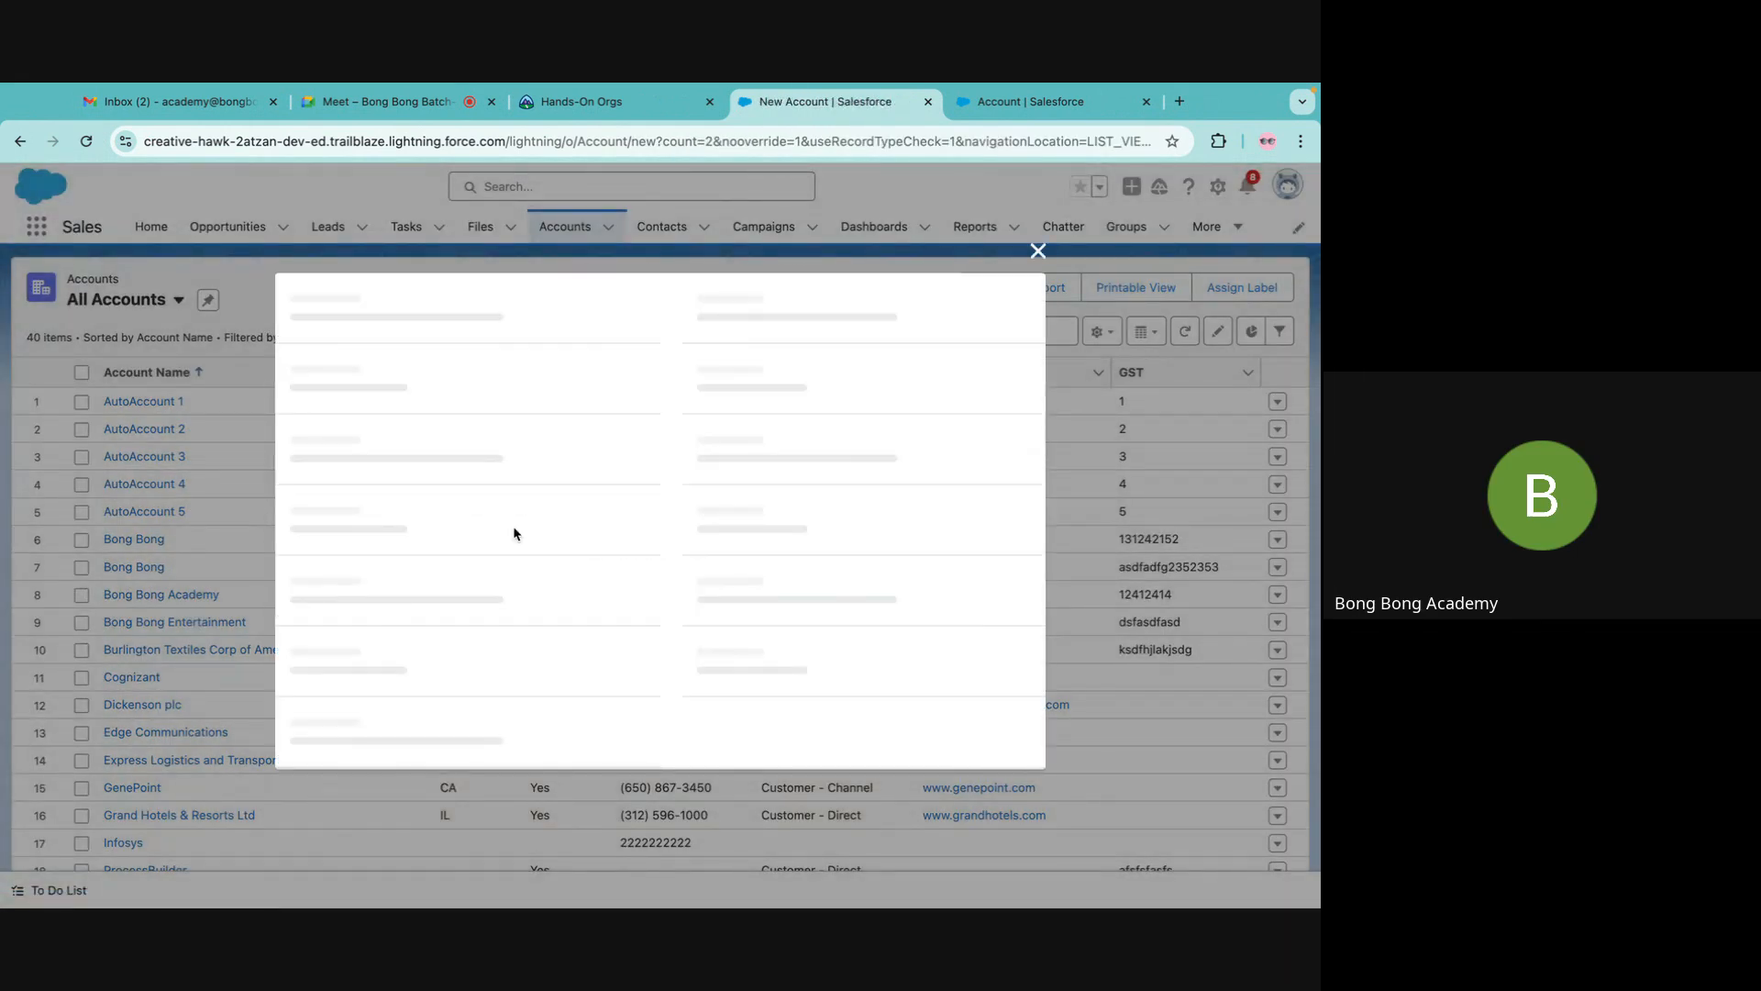
{"action": "left_click", "coordinate": [383, 496]}
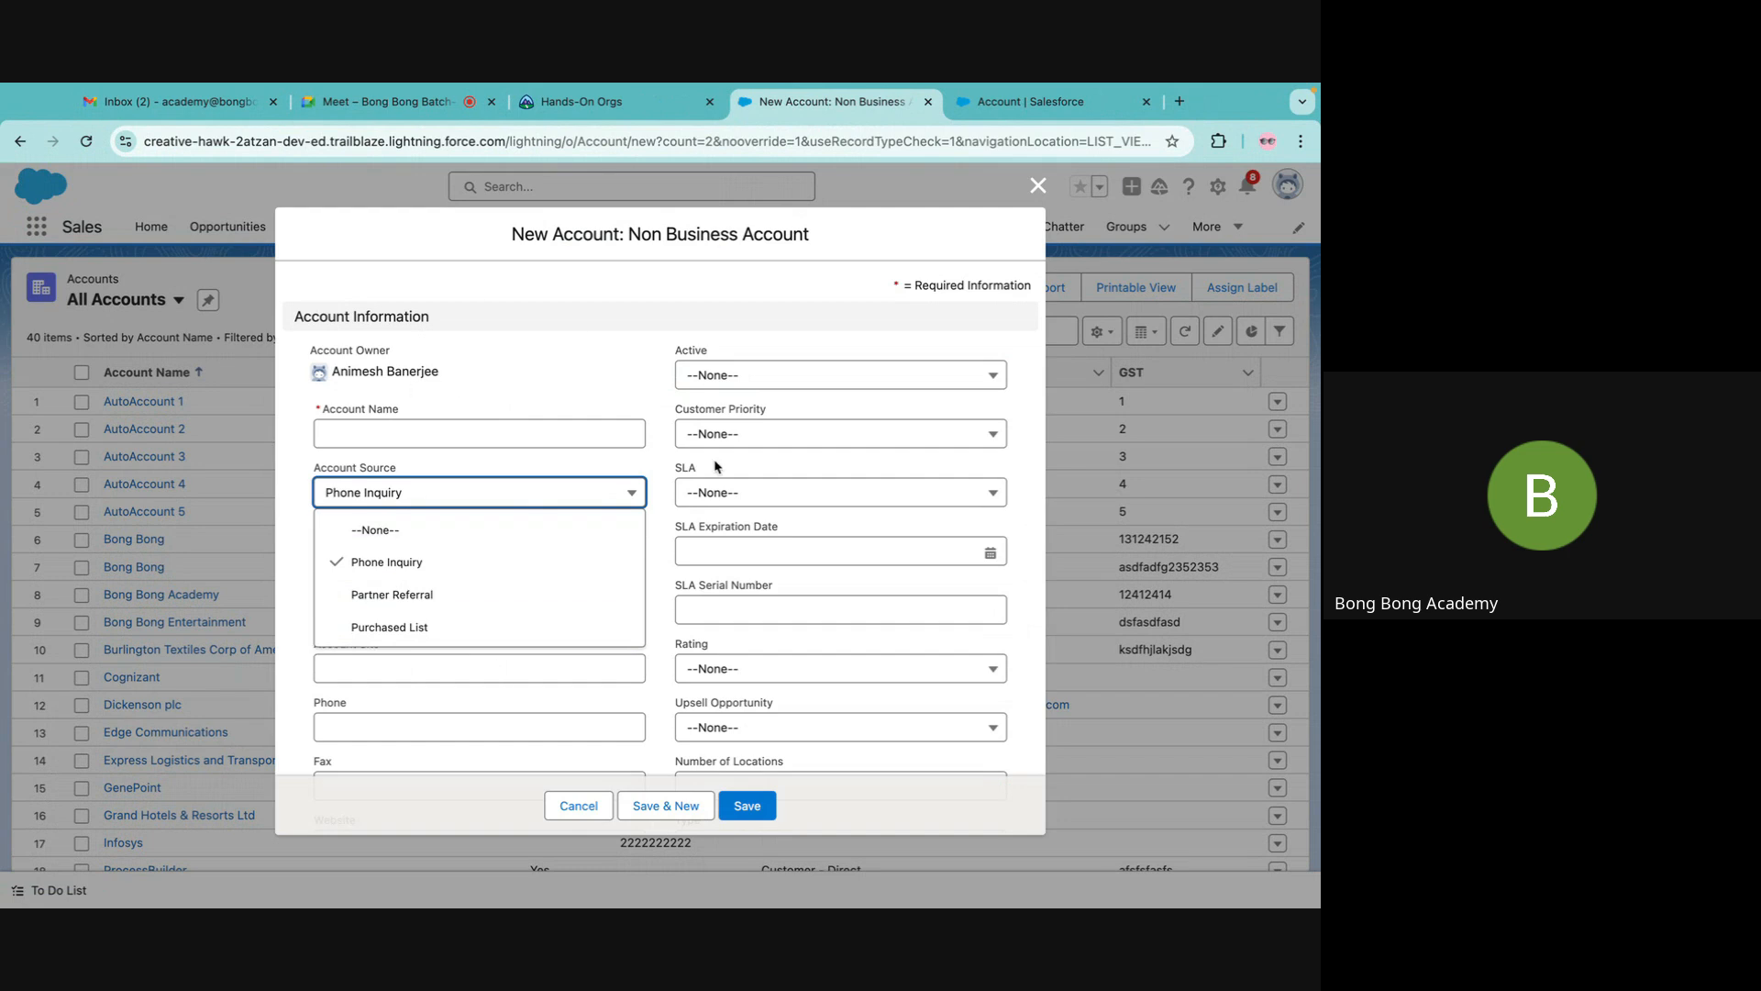
{"action": "left_click", "coordinate": [545, 367]}
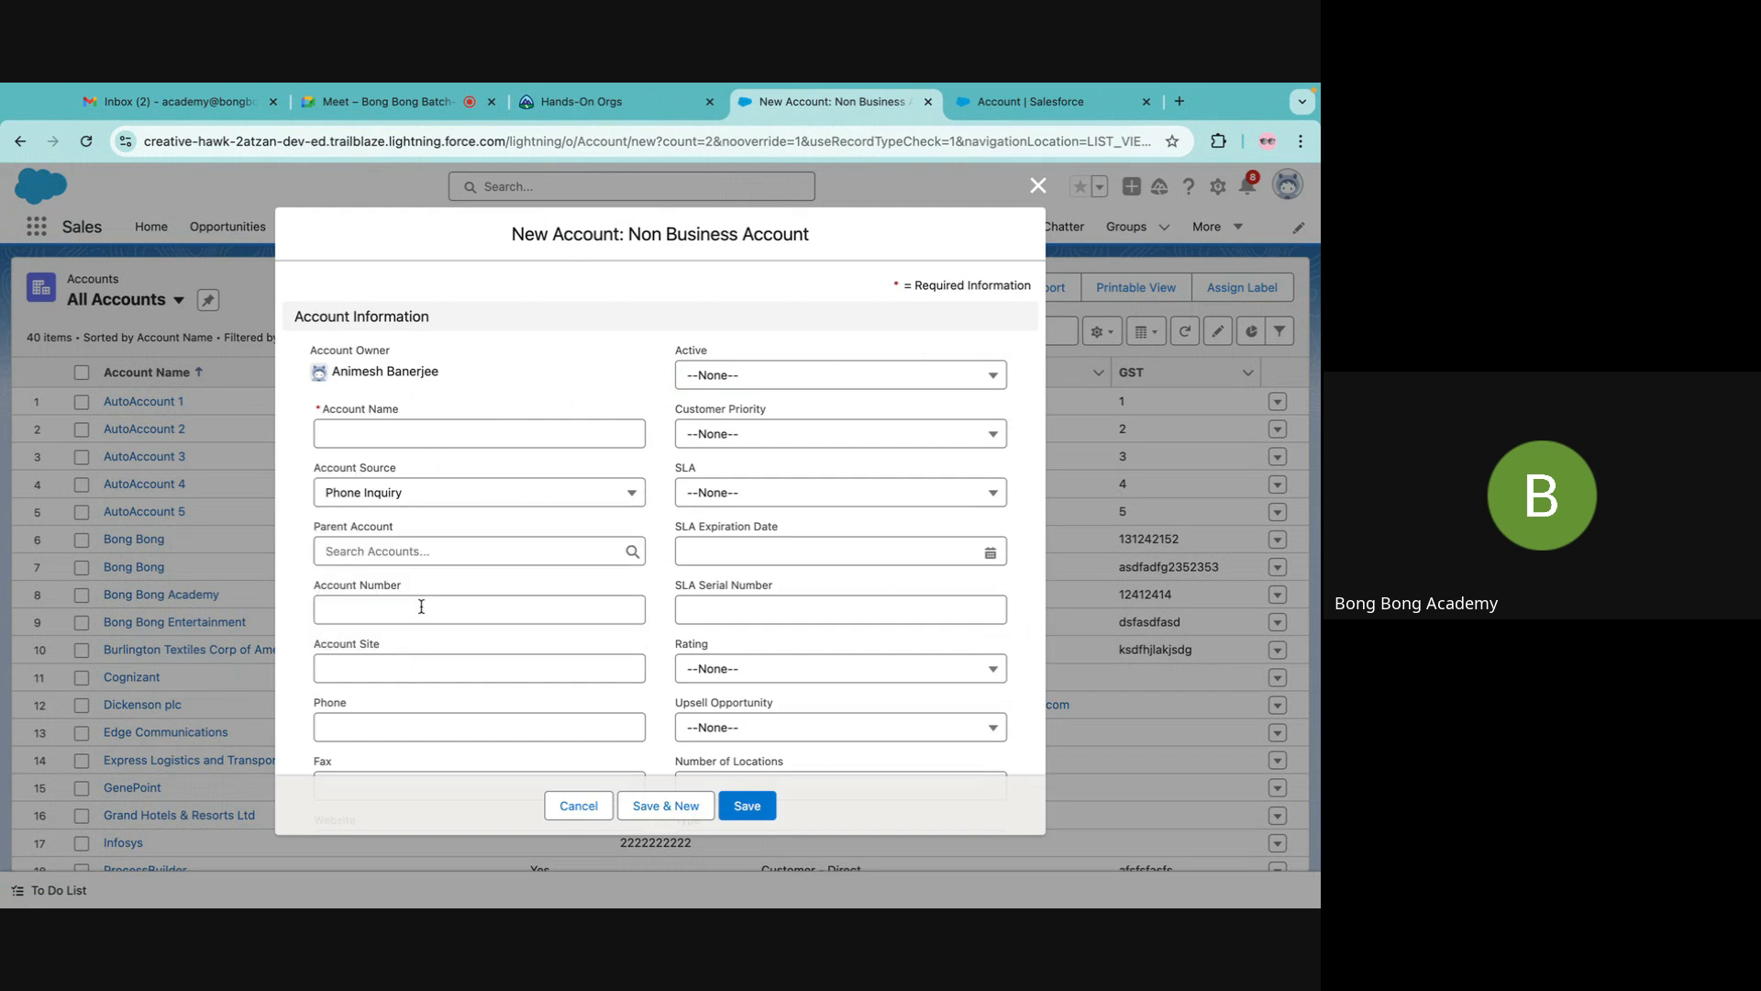
{"action": "scroll", "coordinate": [740, 641], "scroll_direction": "down", "scroll_amount": 3}
{"action": "scroll", "coordinate": [609, 590], "scroll_direction": "up", "scroll_amount": 4}
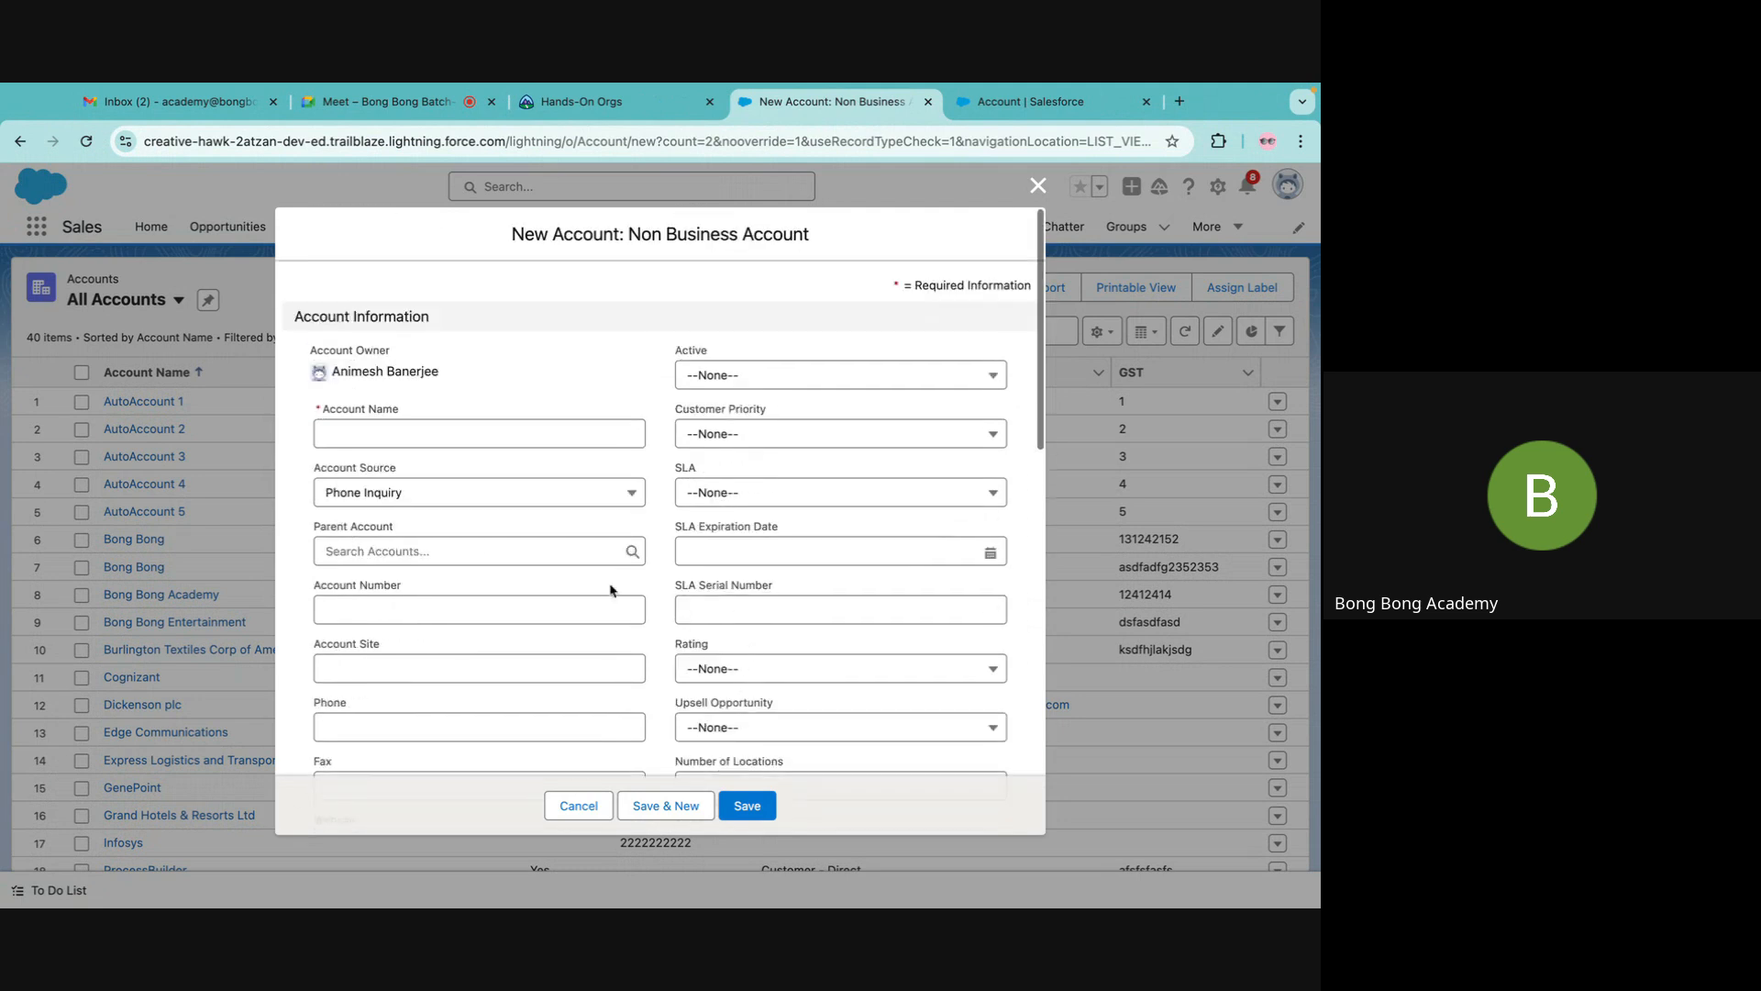
{"action": "left_click", "coordinate": [375, 500]}
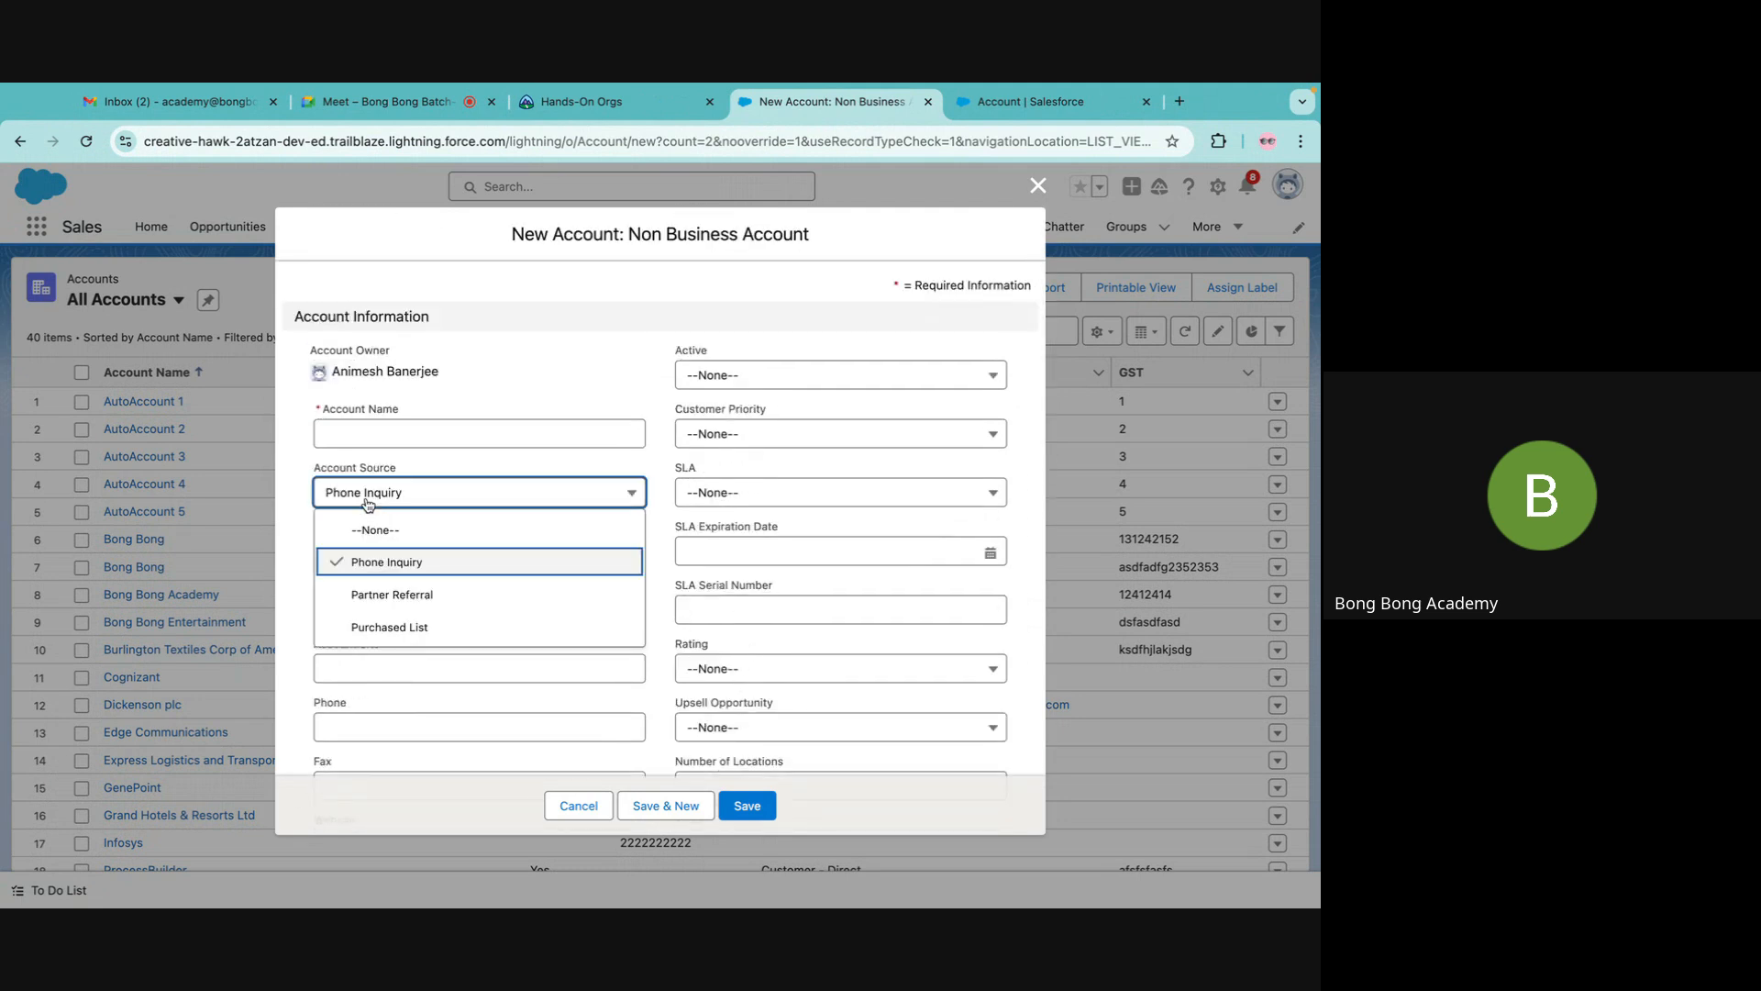
{"action": "left_click", "coordinate": [1039, 189]}
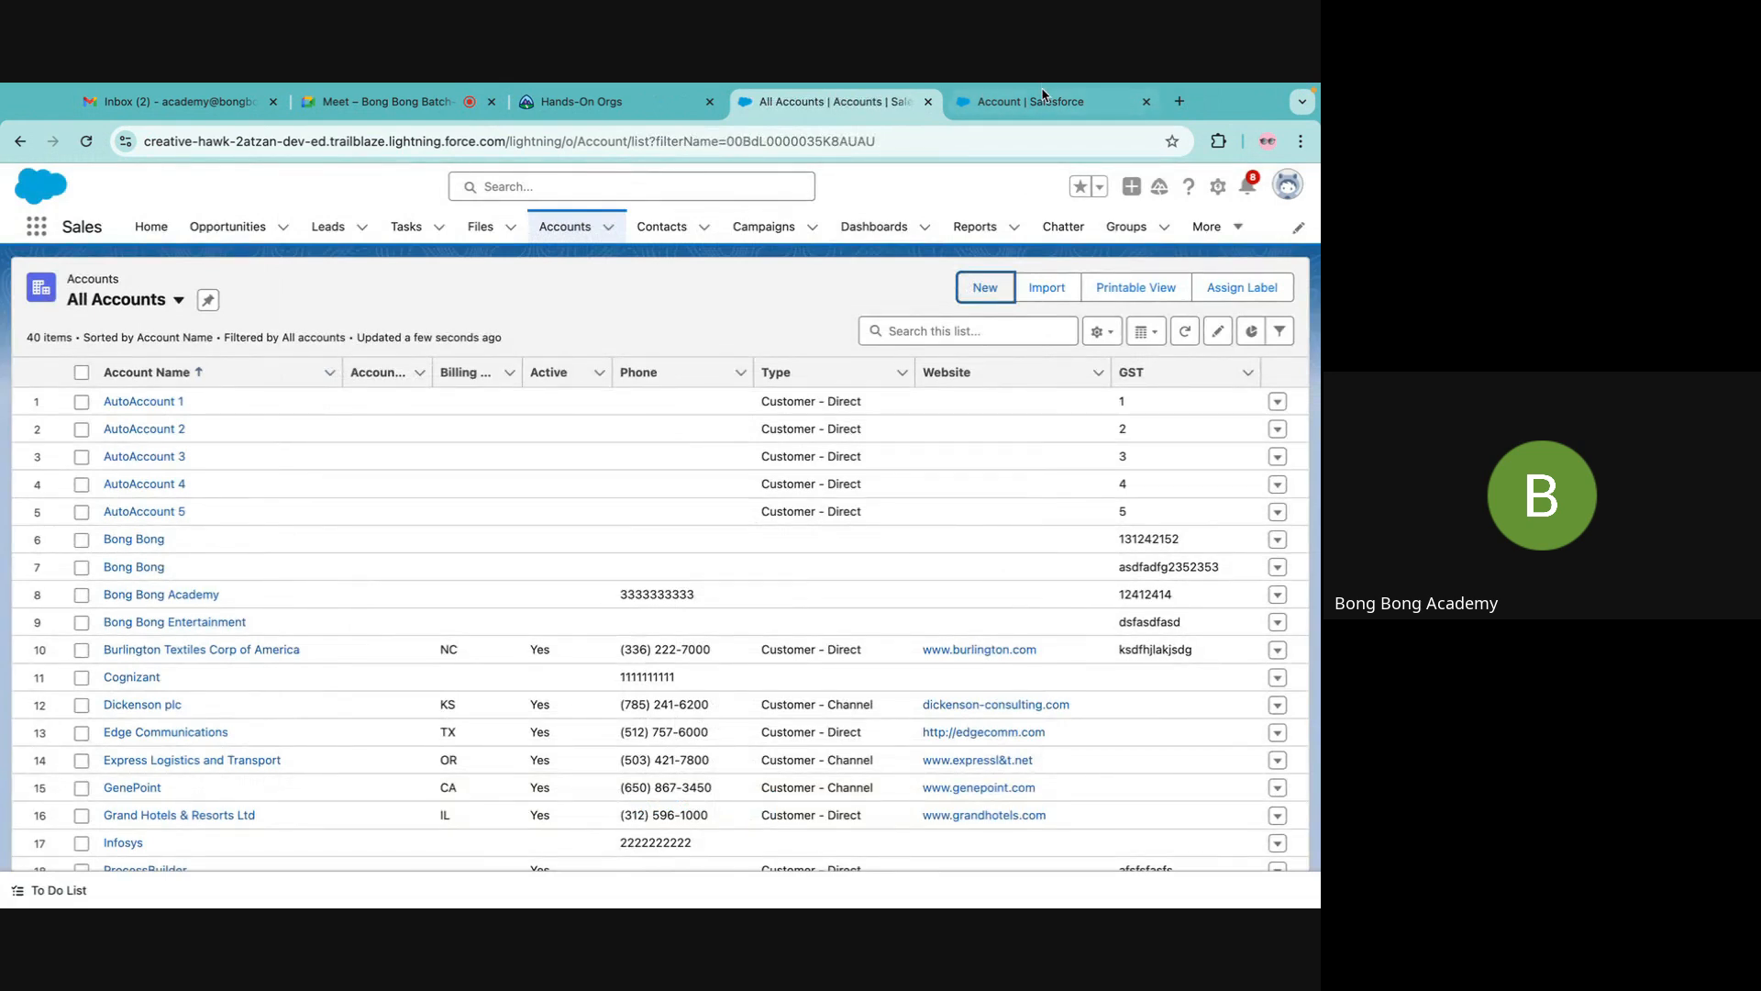
Open Workbench in a new browser tab, agree to the terms of service and log in with Salesforce.
{"action": "left_click", "coordinate": [1008, 108]}
{"action": "key", "text": "ctrl+t"}
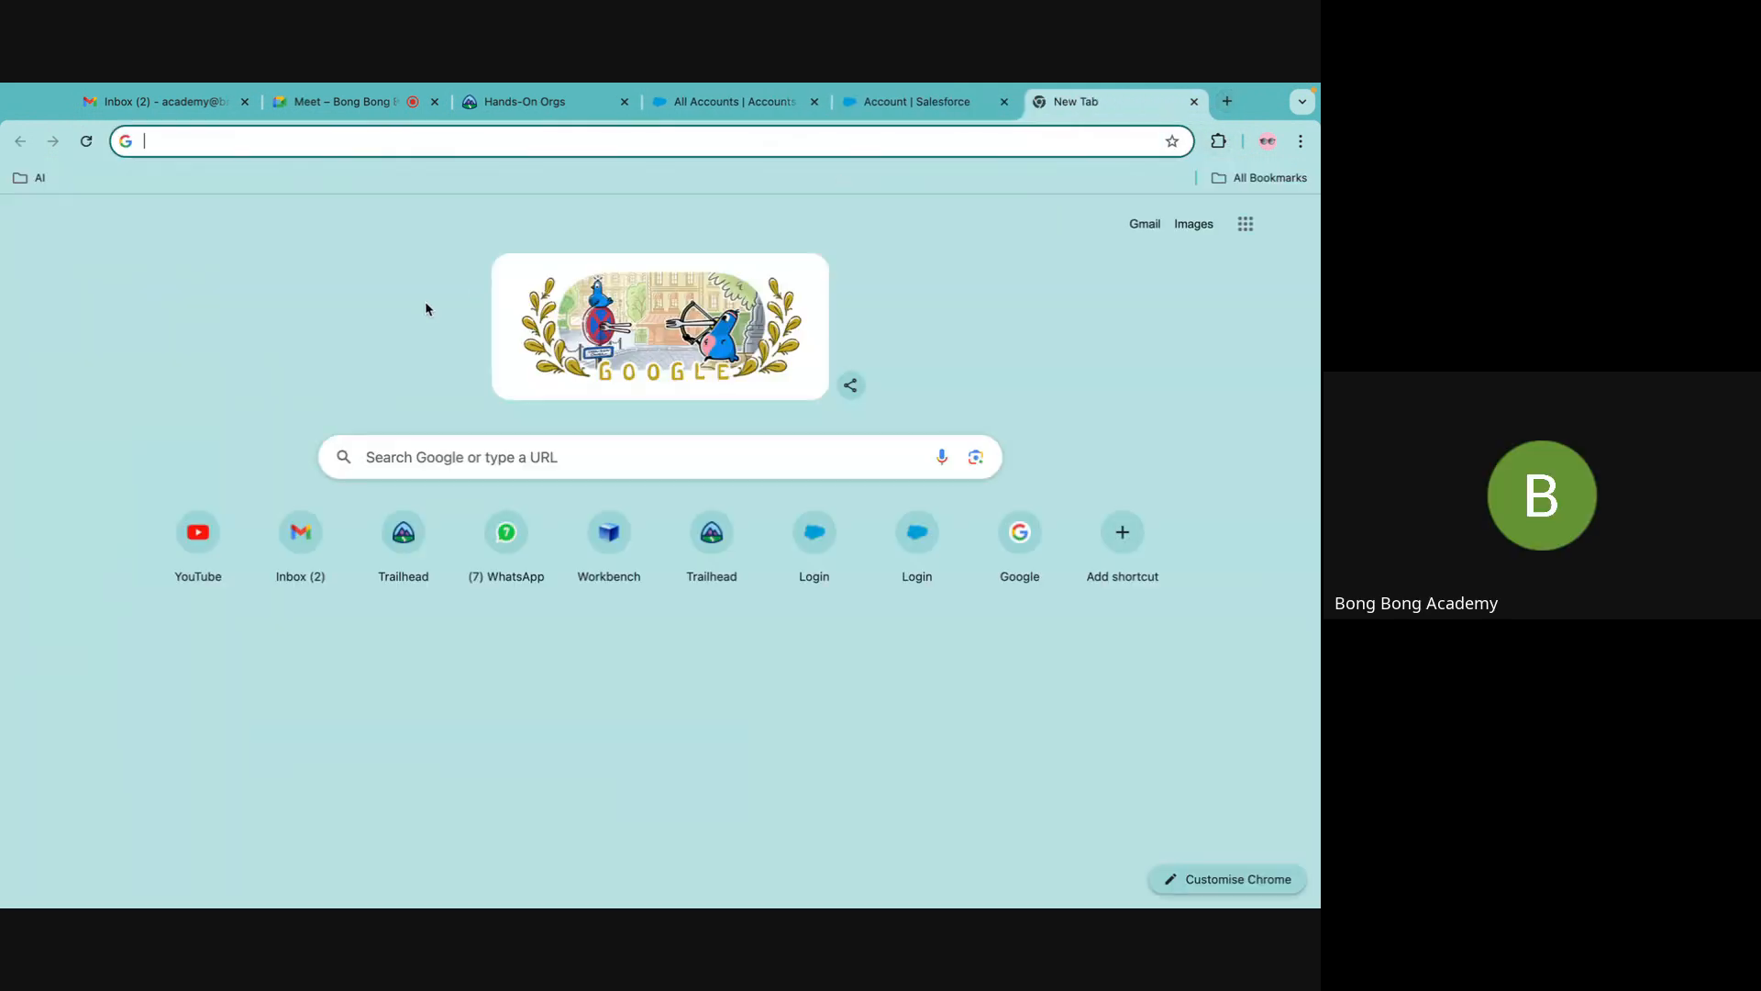
{"action": "type", "text": "wo"}
{"action": "key", "text": "Return"}
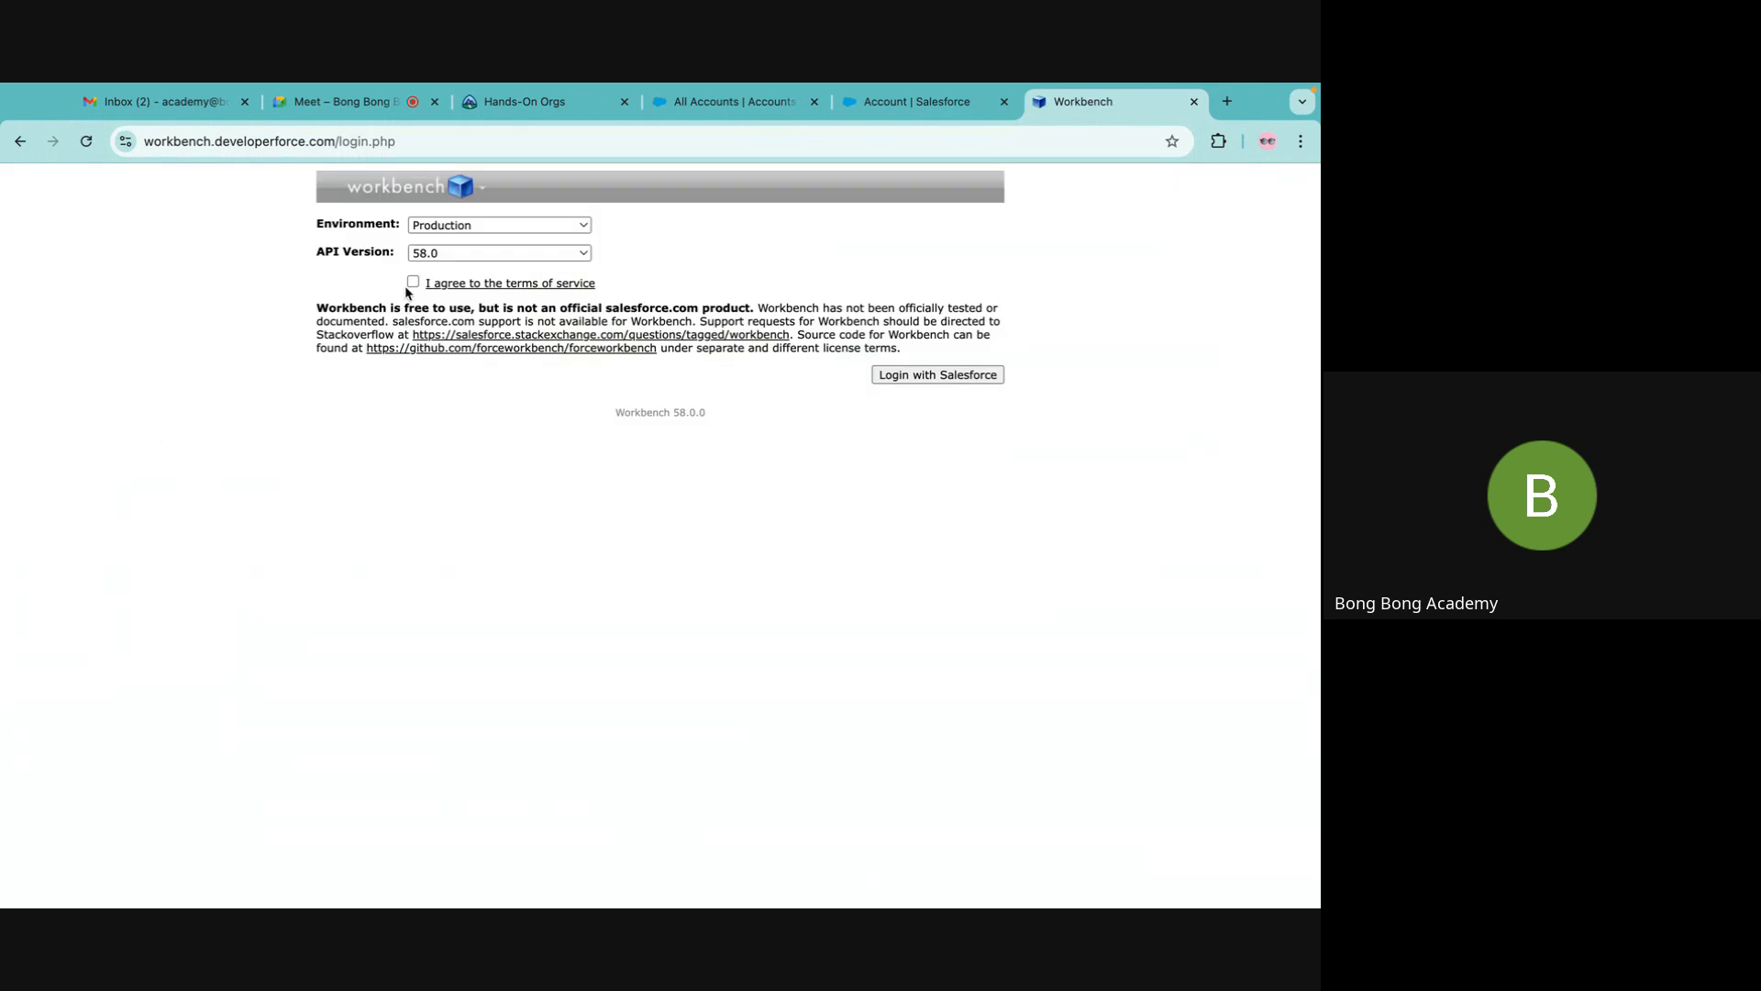
{"action": "left_click", "coordinate": [412, 283]}
{"action": "left_click", "coordinate": [945, 377]}
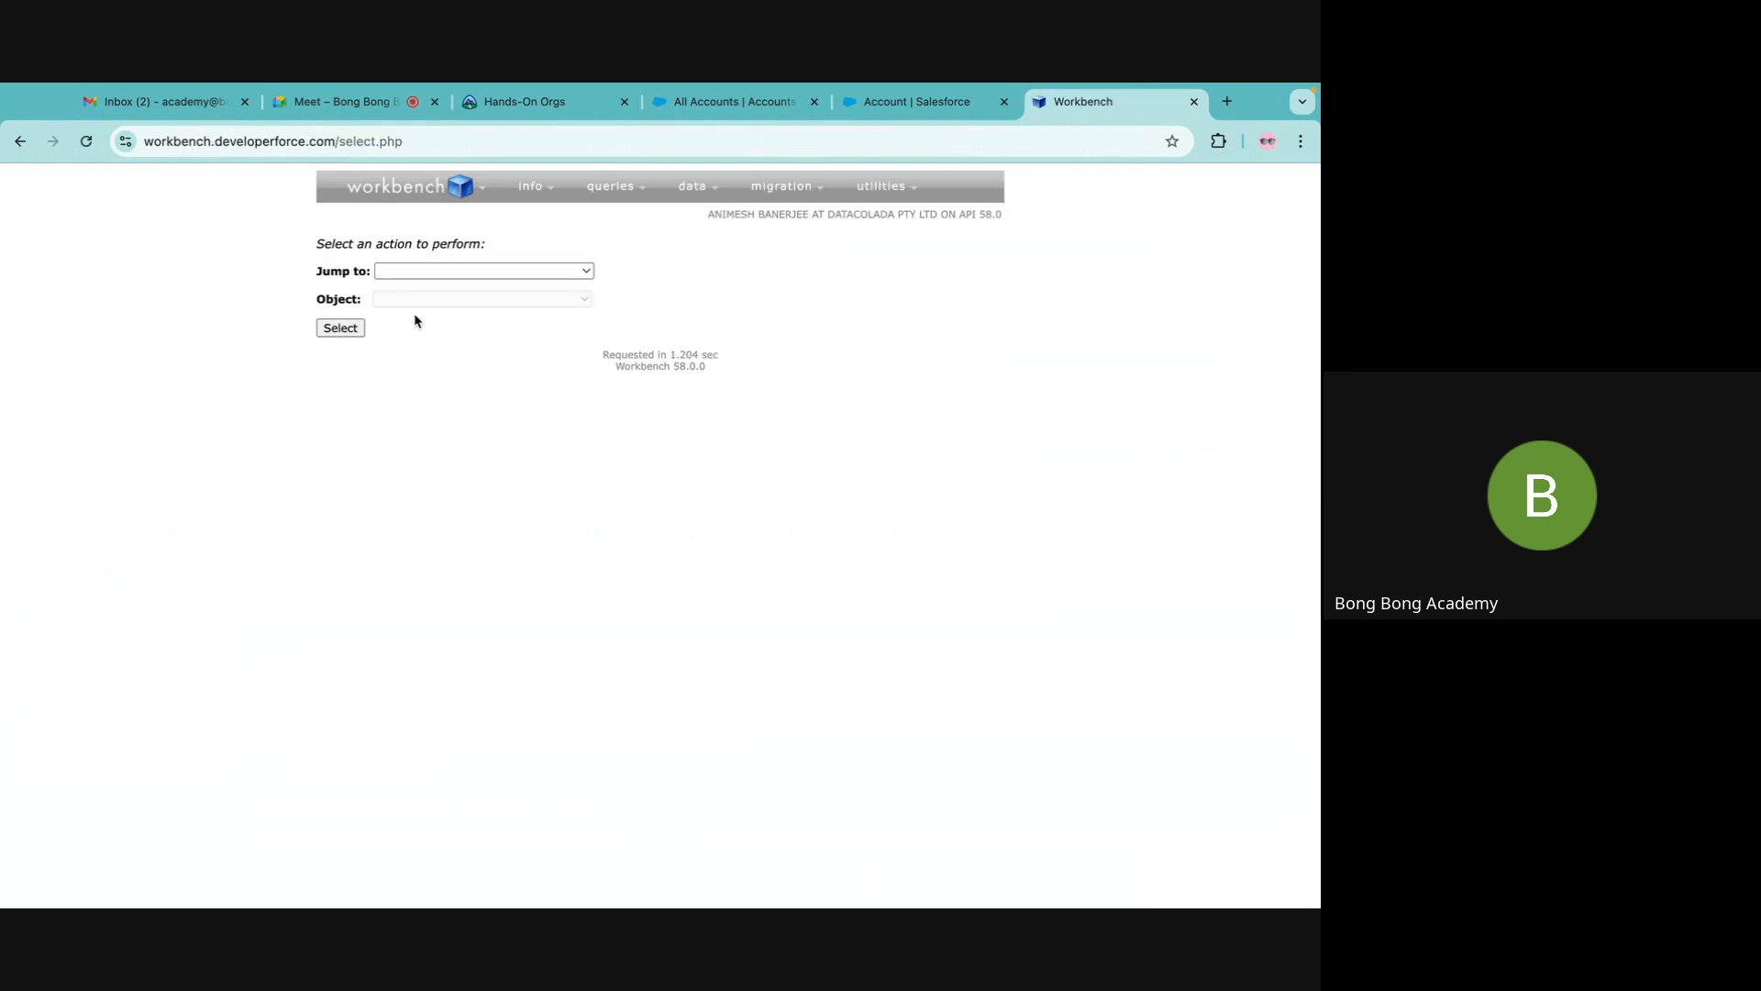
Start a SOQL Query in Workbench on the RecordType object.
{"action": "double_click", "coordinate": [416, 281]}
{"action": "left_click", "coordinate": [409, 278]}
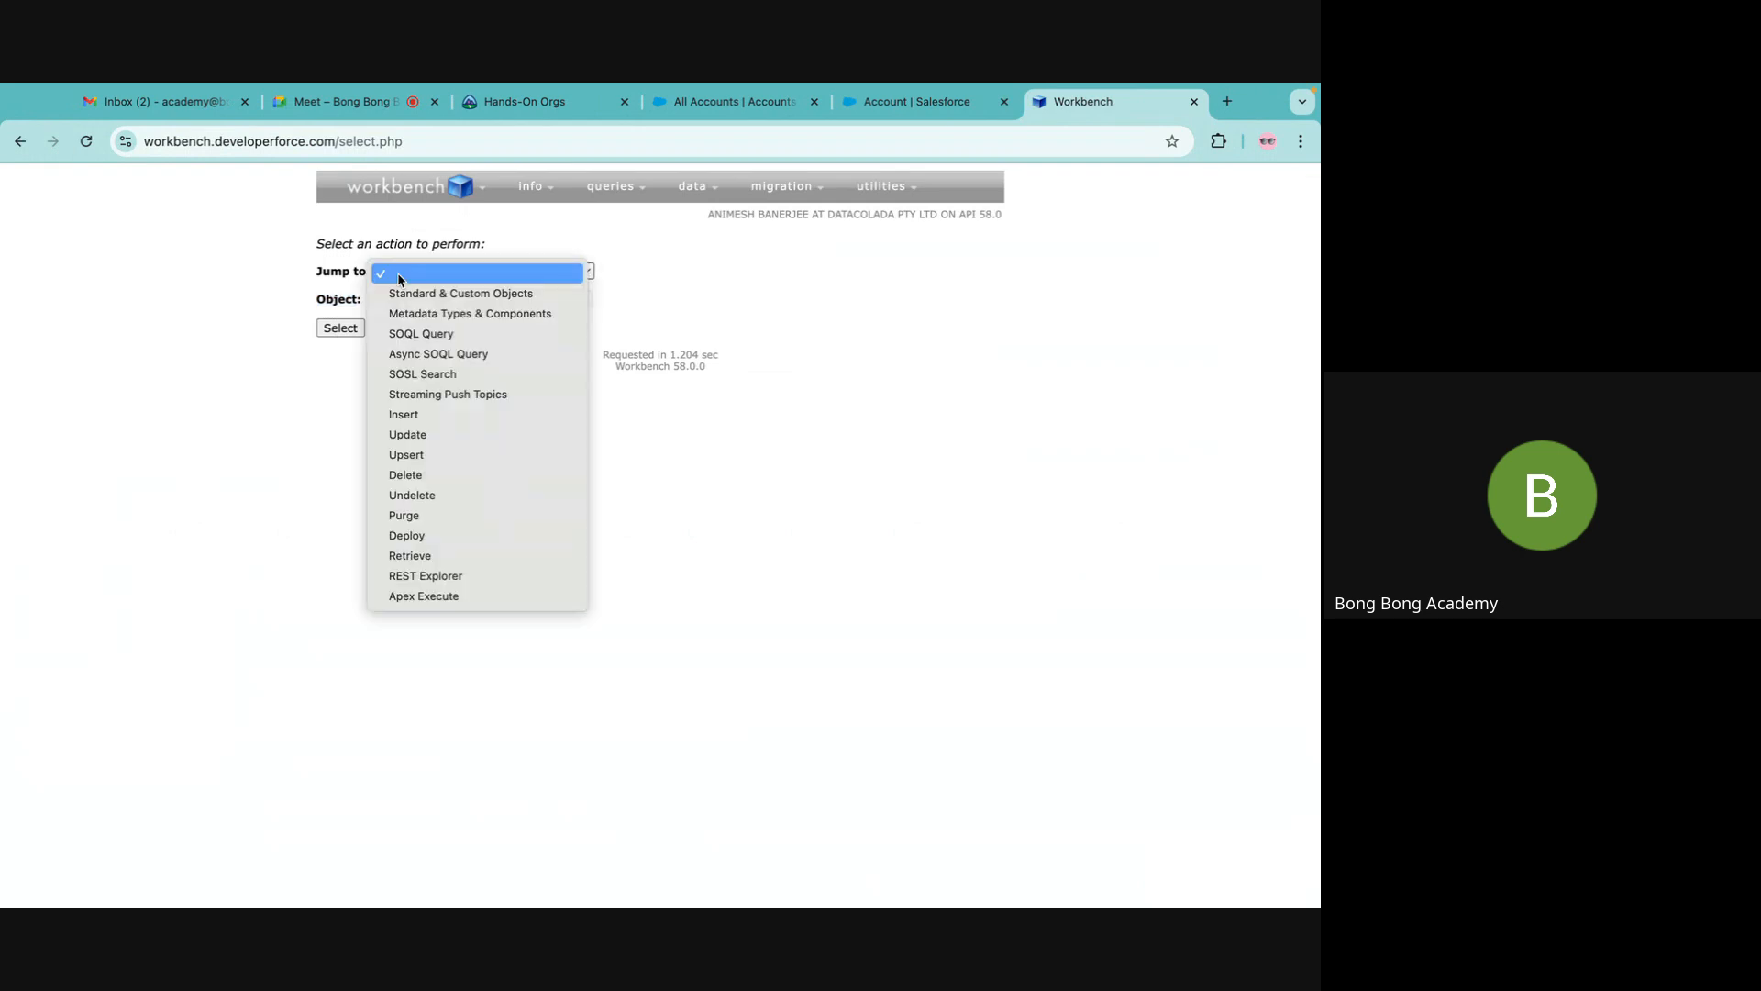
{"action": "left_click", "coordinate": [409, 344]}
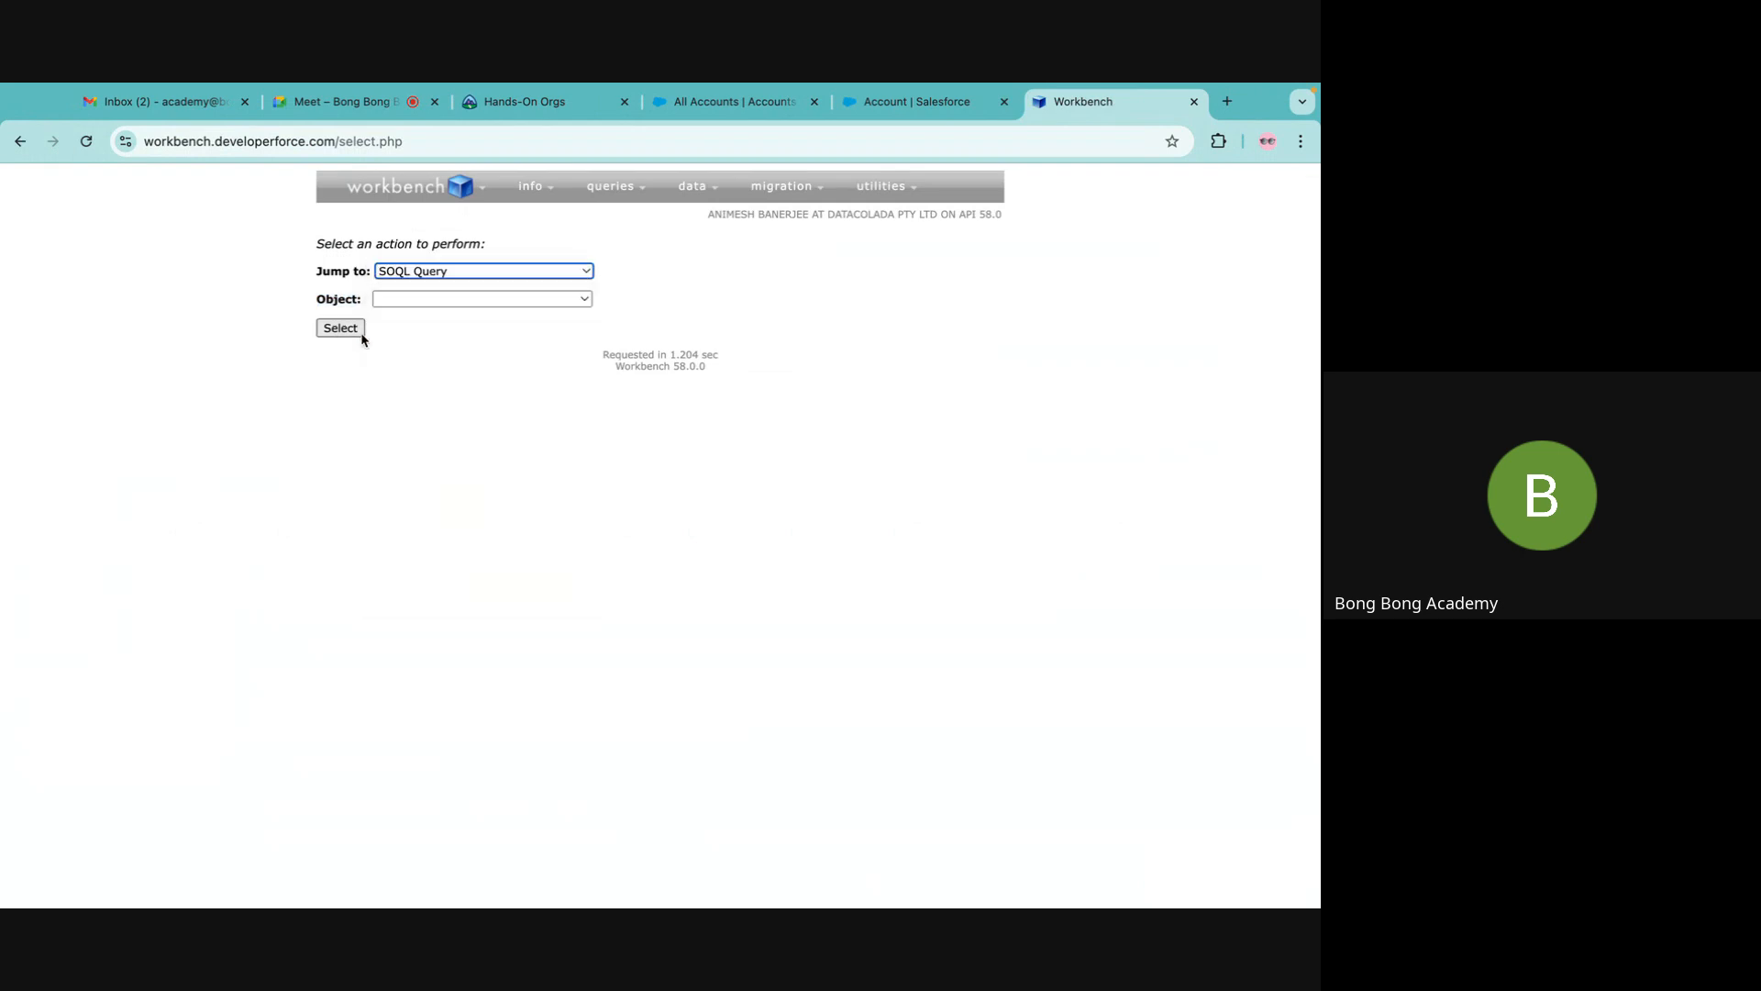
{"action": "left_click", "coordinate": [422, 296]}
{"action": "key", "text": "r"}
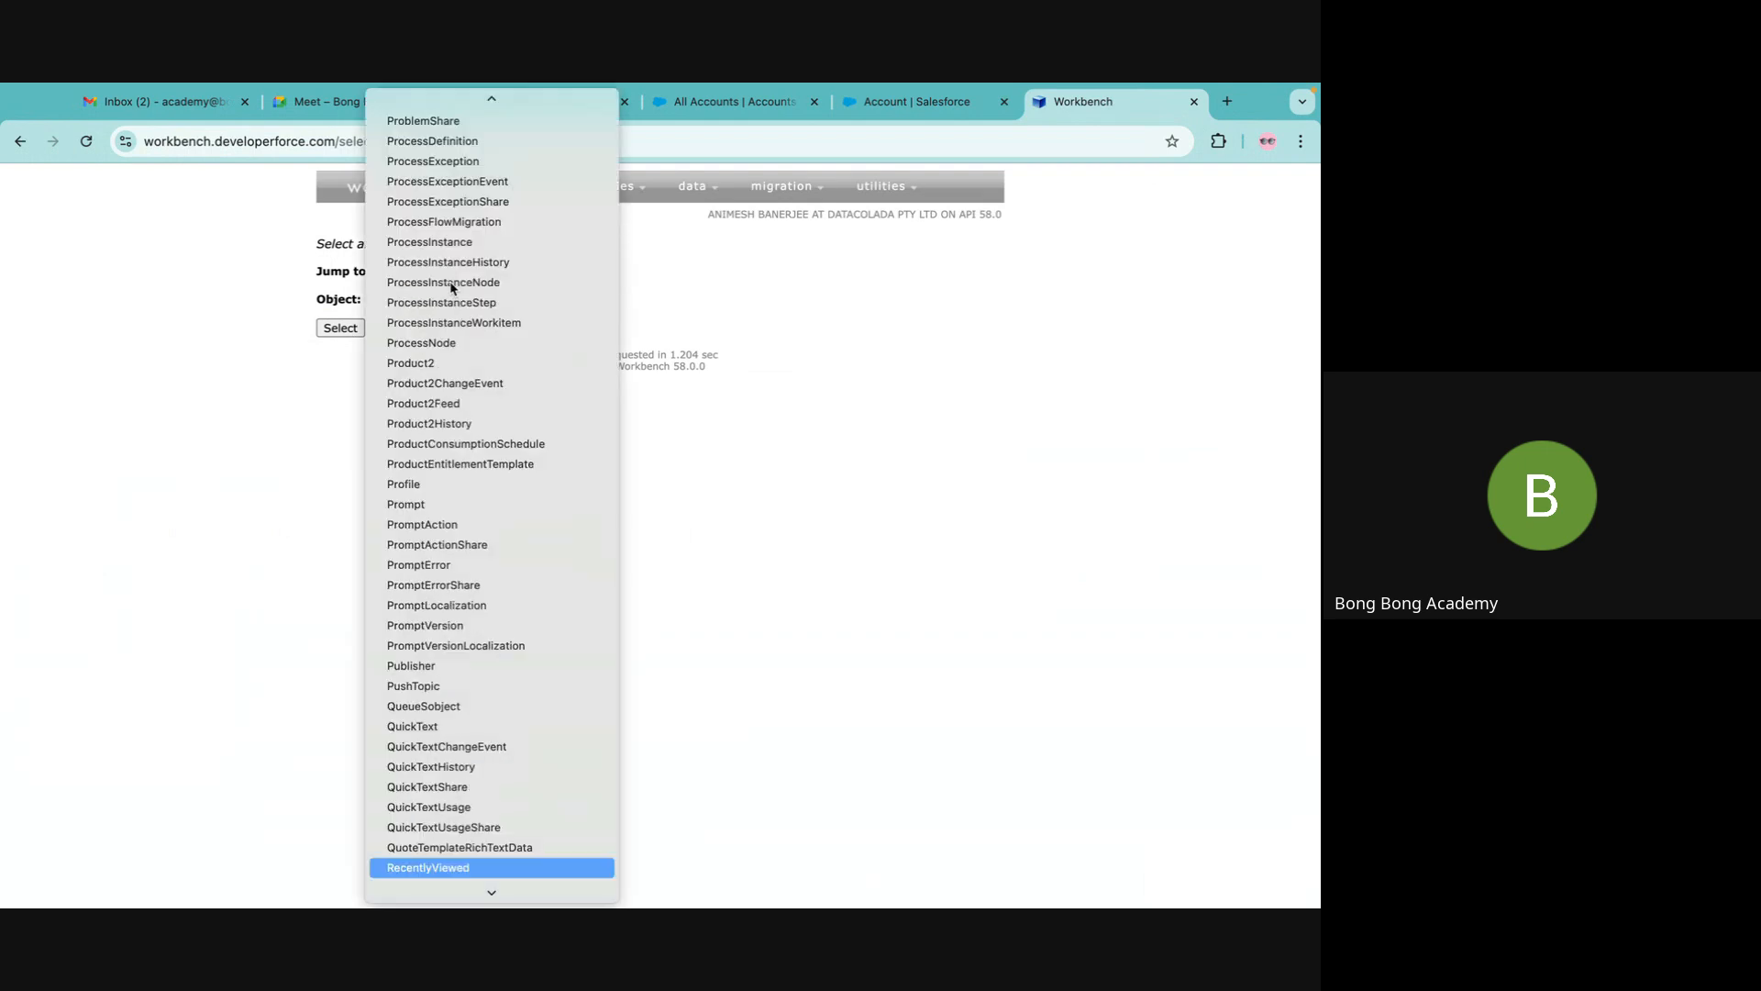
{"action": "scroll", "coordinate": [460, 452], "scroll_direction": "down", "scroll_amount": 2}
{"action": "scroll", "coordinate": [452, 774], "scroll_direction": "down", "scroll_amount": 2}
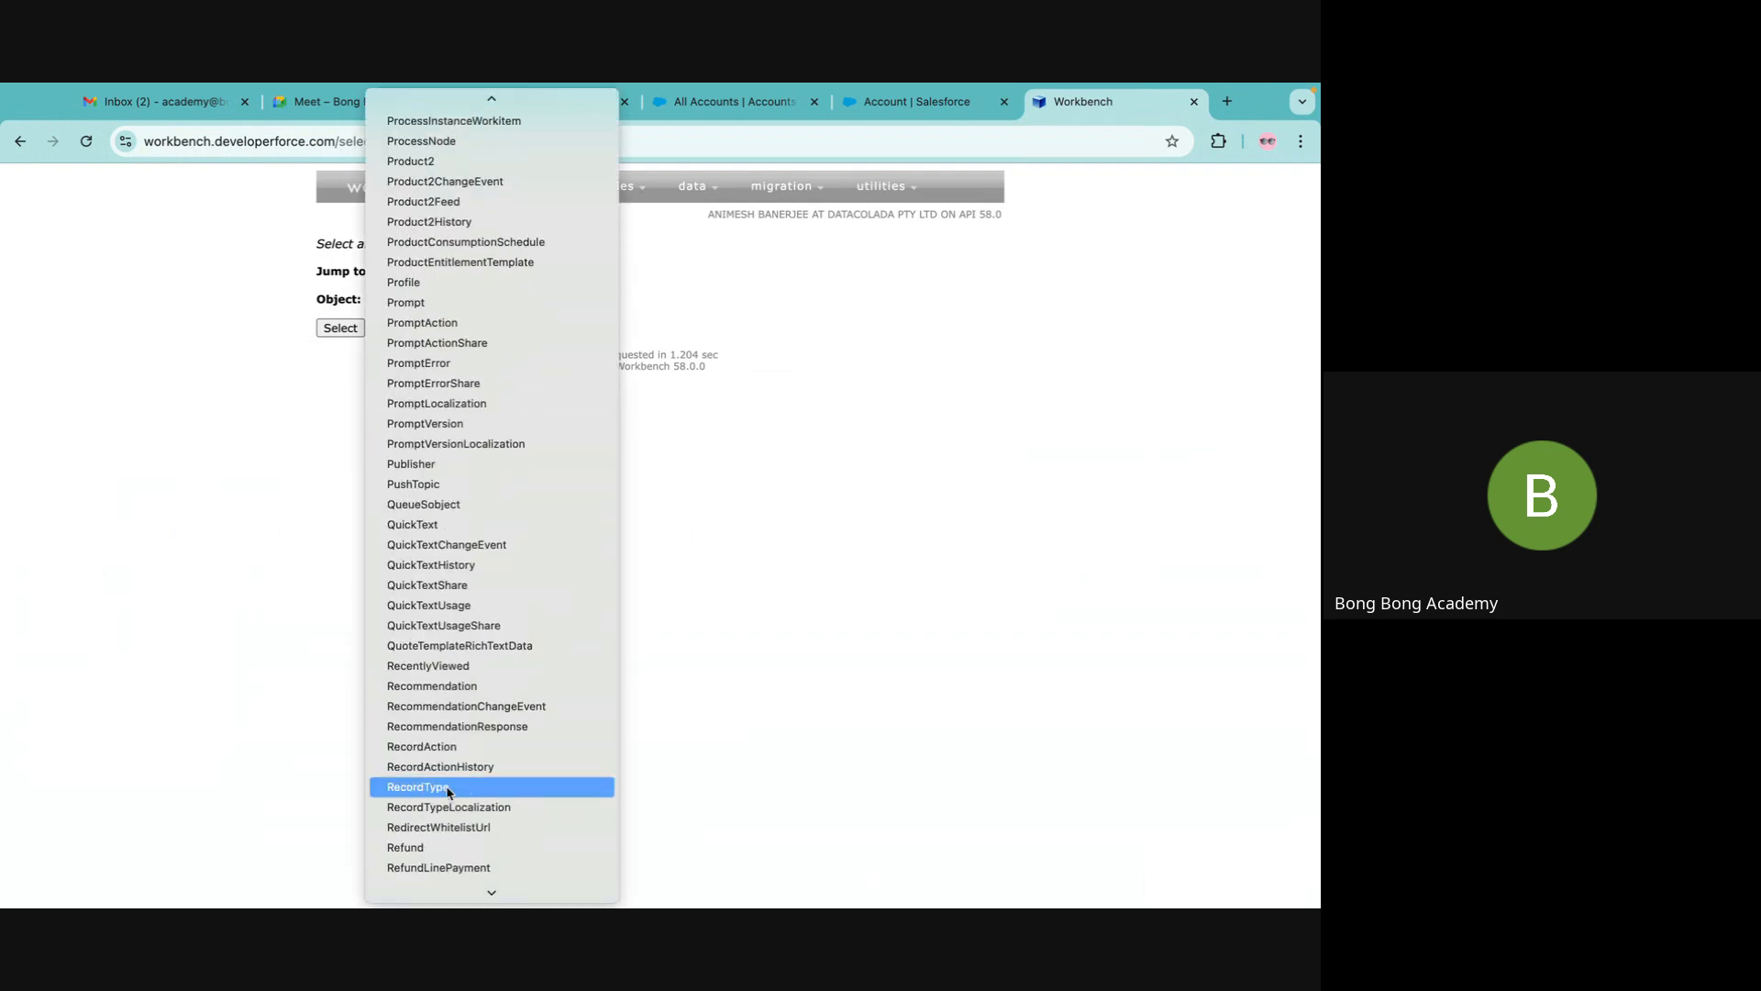
{"action": "left_click", "coordinate": [432, 791]}
{"action": "left_click", "coordinate": [339, 328]}
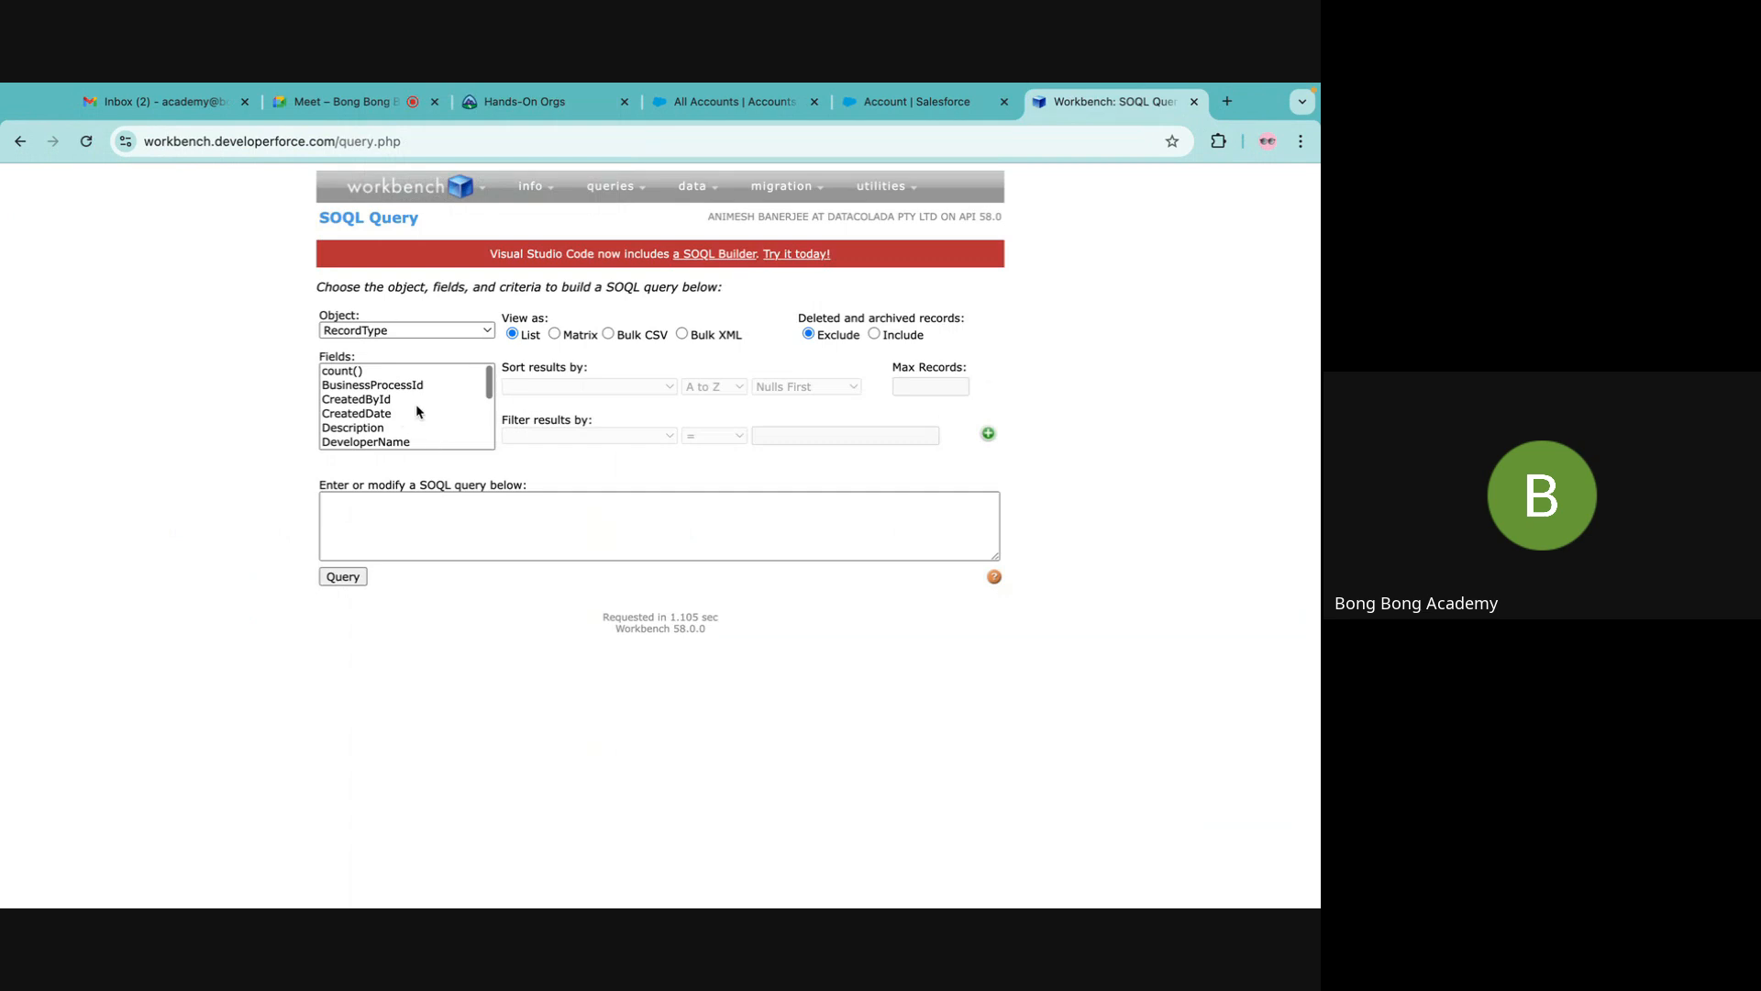
Query the Description, DeveloperName, Name and SobjectType fields from RecordType.
{"action": "scroll", "coordinate": [411, 389], "scroll_direction": "down", "scroll_amount": 2}
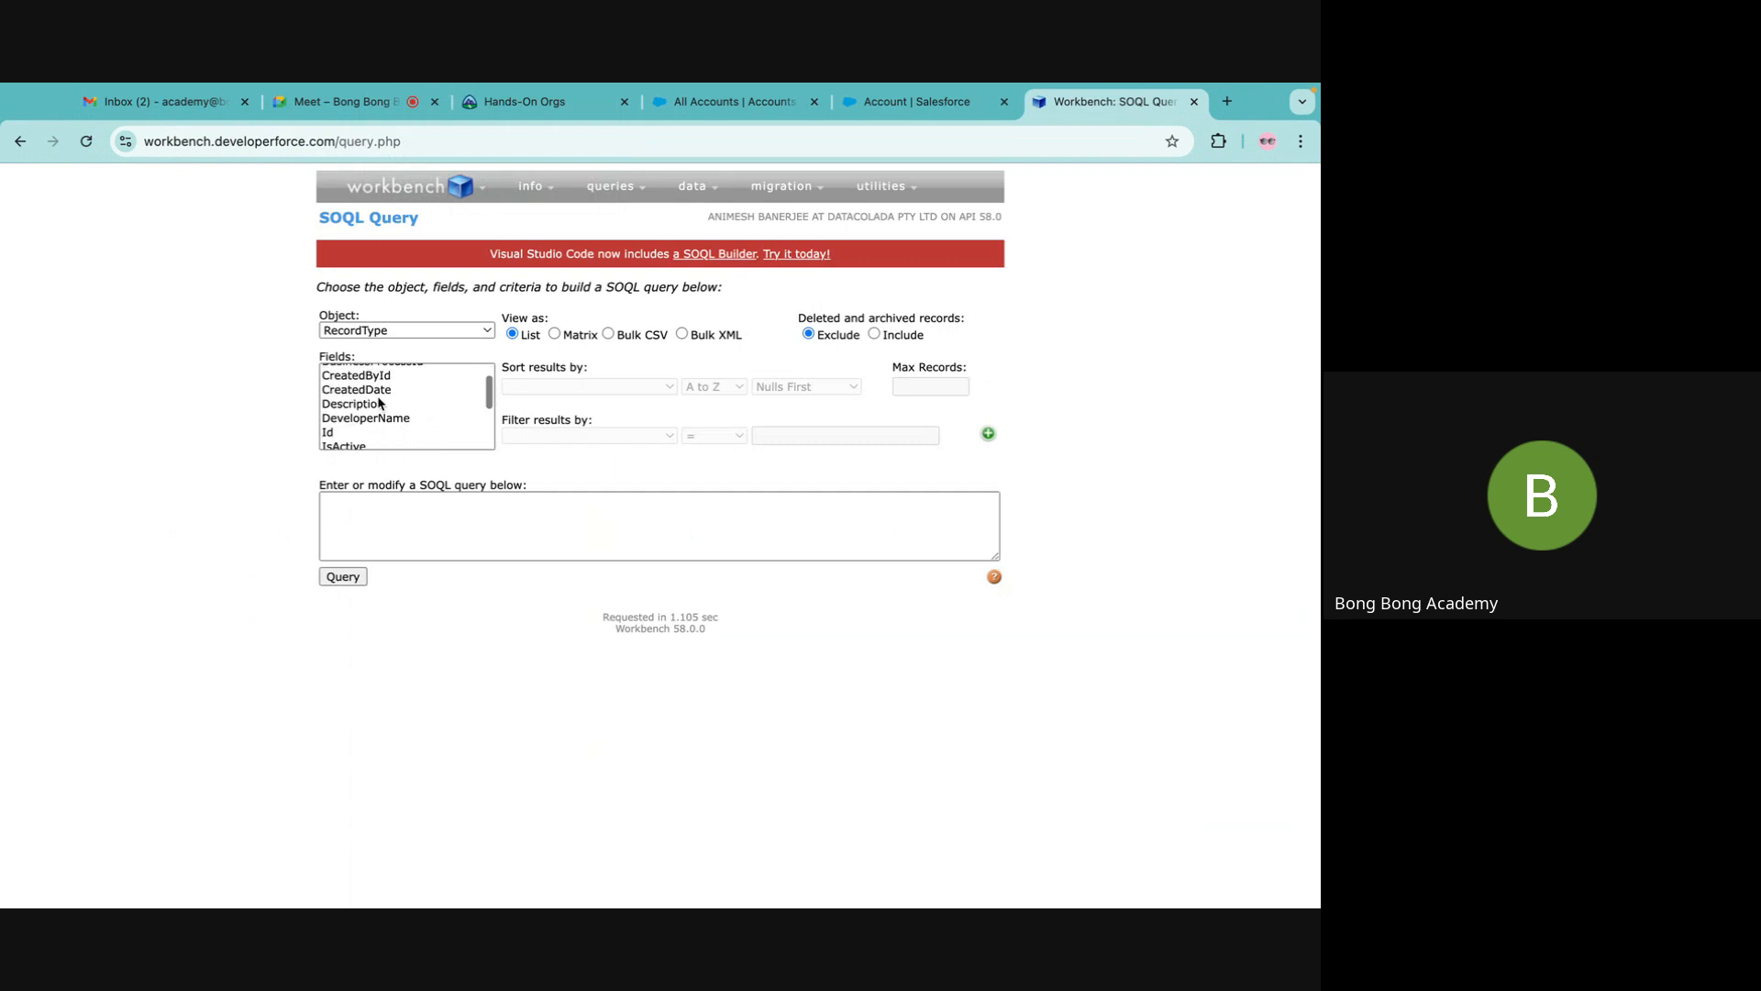
{"action": "left_click", "coordinate": [373, 405]}
{"action": "left_click", "coordinate": [370, 418], "text": "super"}
{"action": "scroll", "coordinate": [369, 428], "scroll_direction": "down", "scroll_amount": 2}
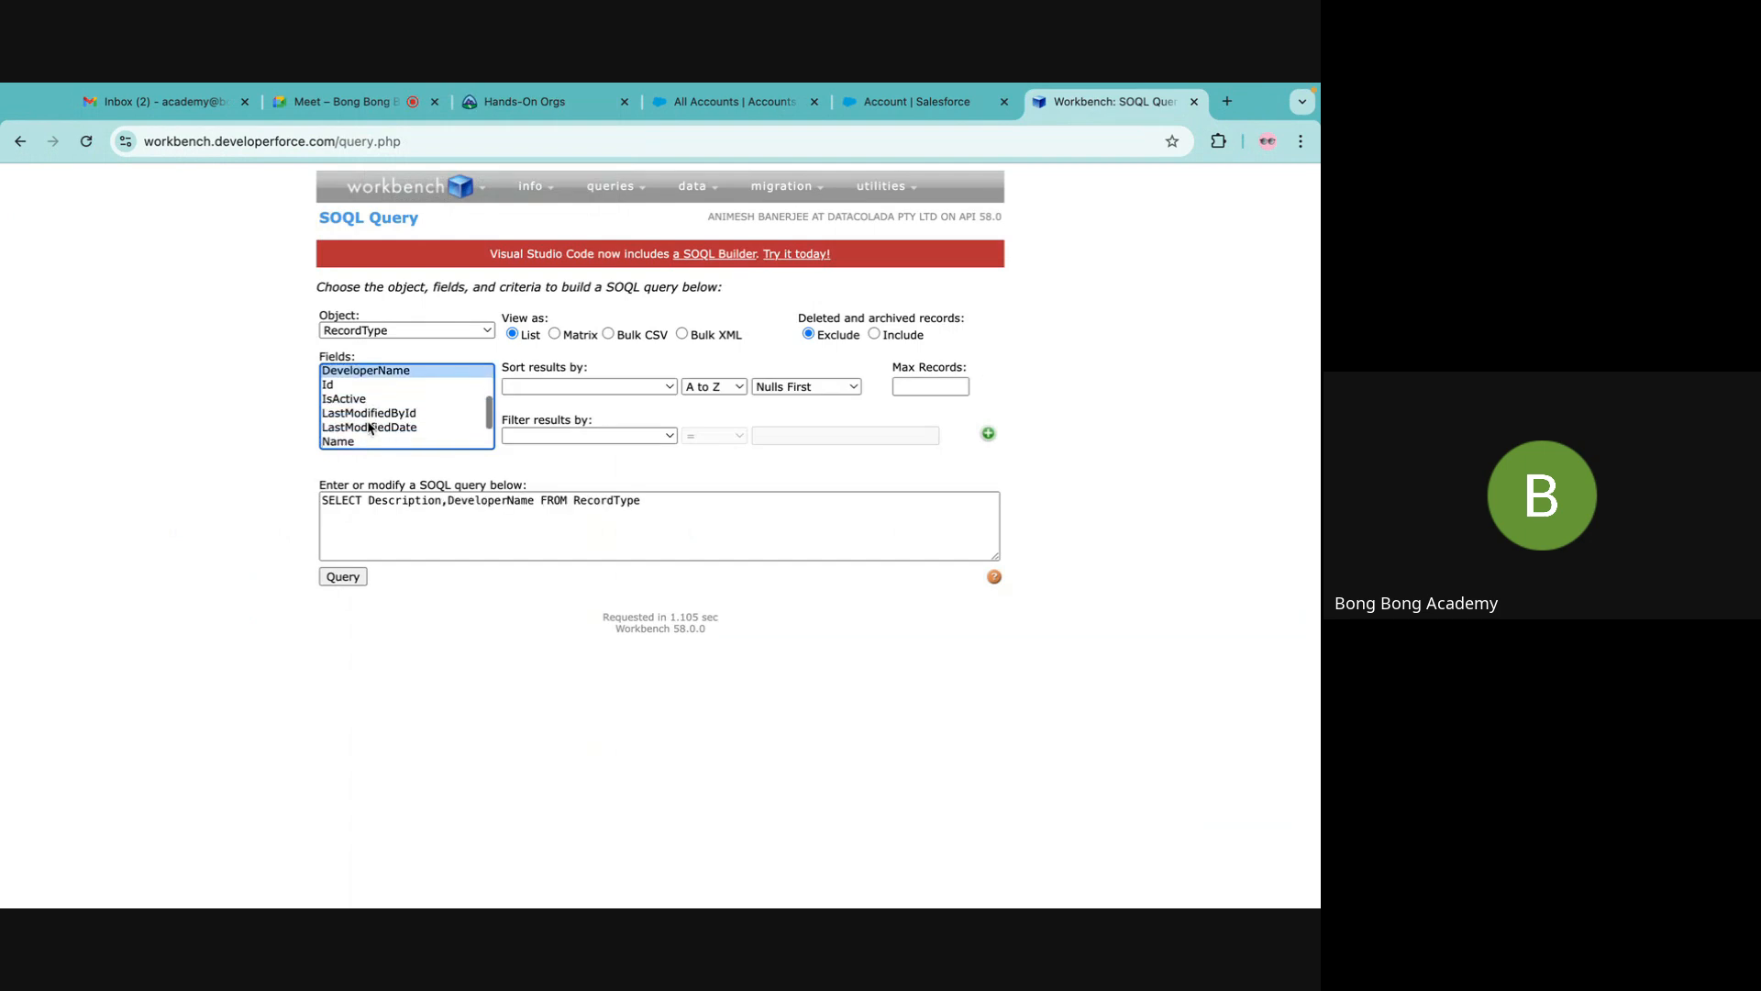
{"action": "scroll", "coordinate": [368, 423], "scroll_direction": "down", "scroll_amount": 2}
{"action": "left_click", "coordinate": [367, 422], "text": "super"}
{"action": "scroll", "coordinate": [365, 424], "scroll_direction": "down", "scroll_amount": 2}
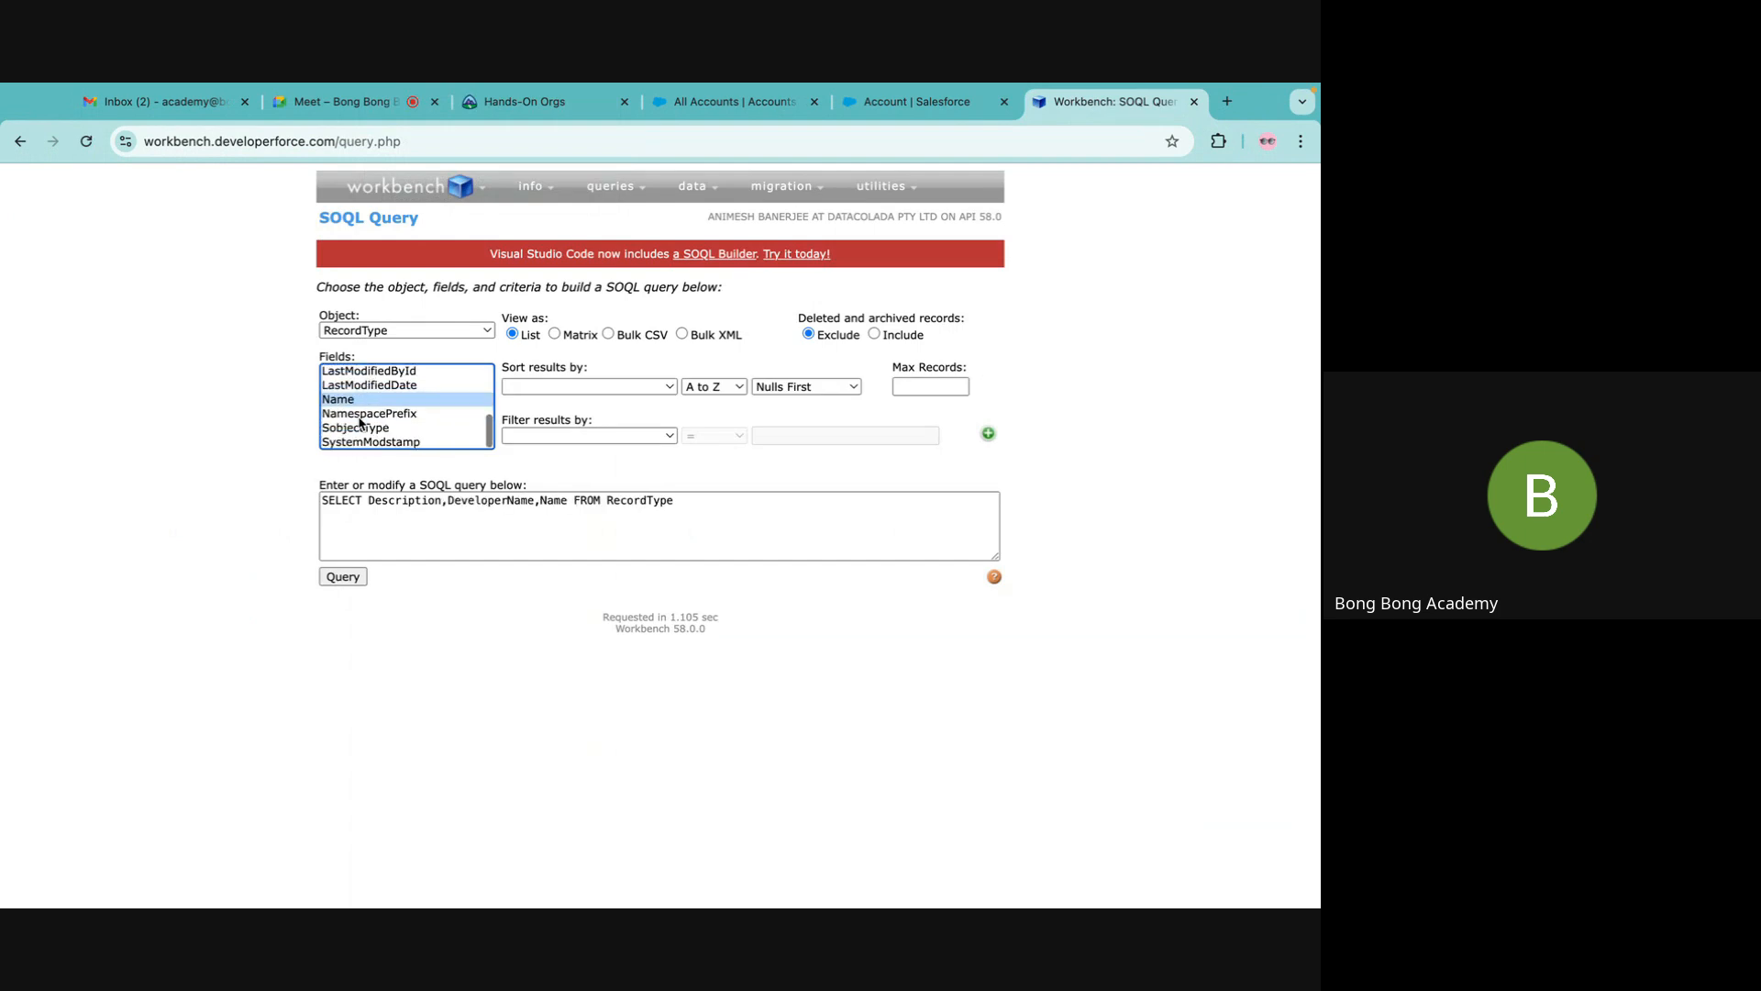
{"action": "left_click", "coordinate": [358, 429], "text": "super"}
{"action": "left_click", "coordinate": [343, 576]}
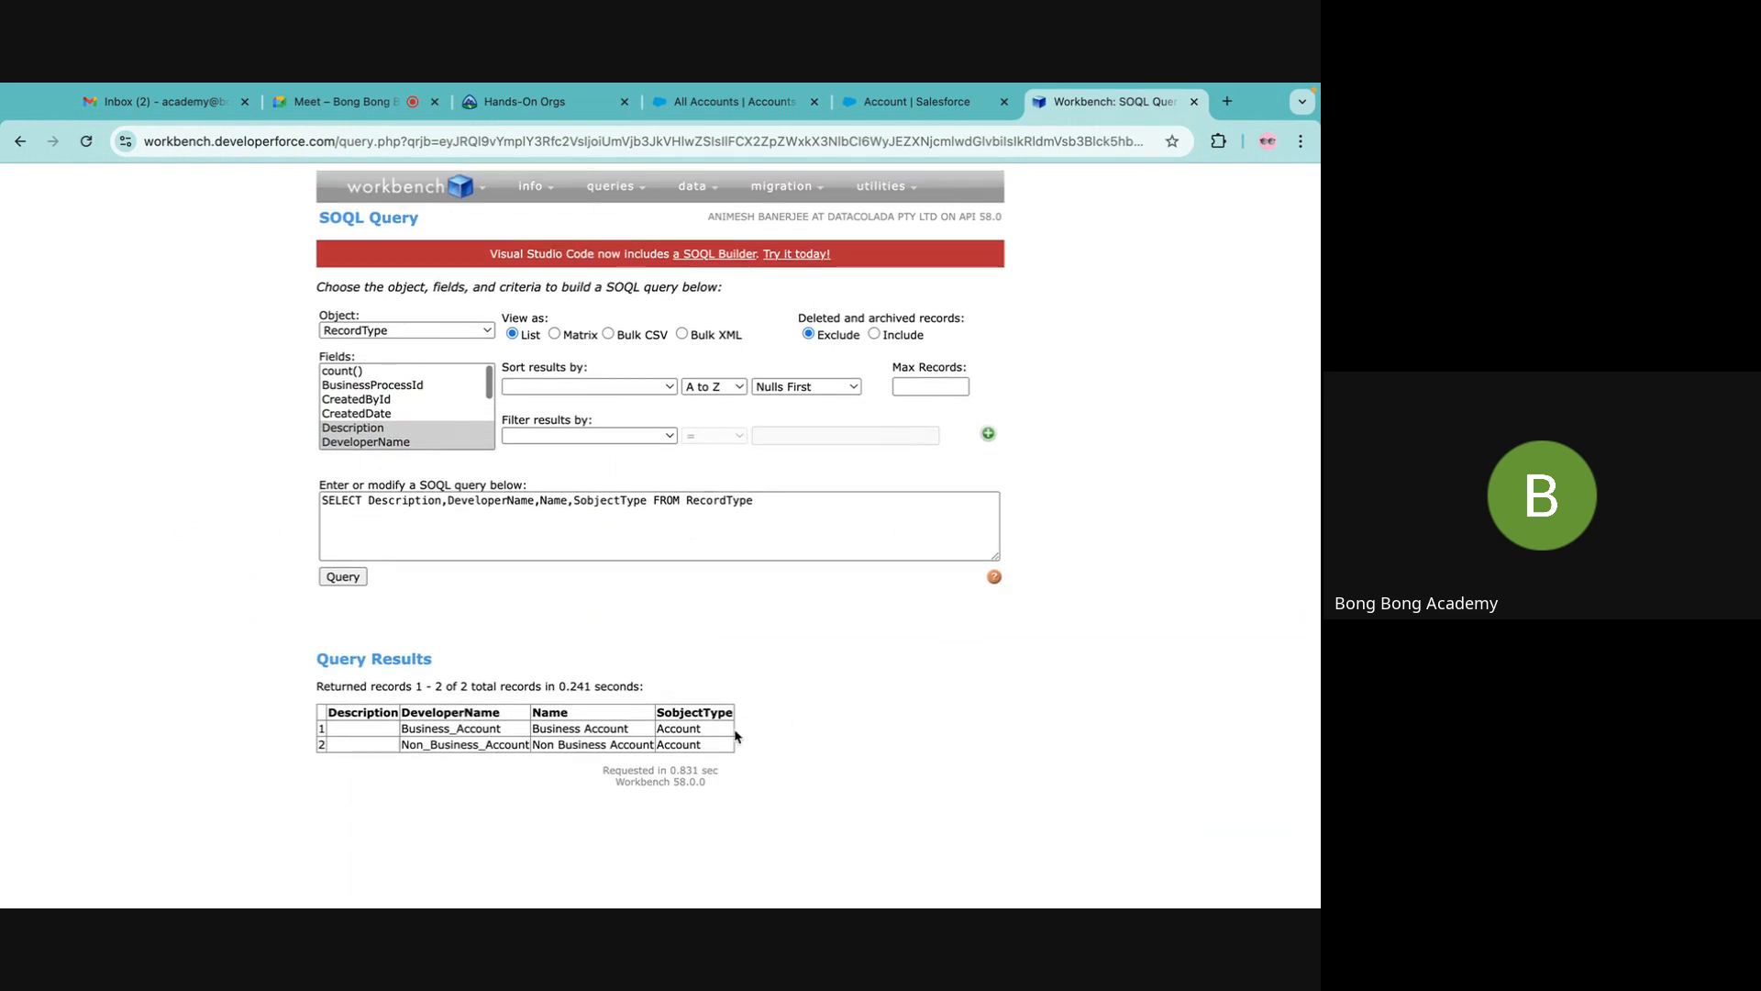
Add the Id field to the RecordType SOQL query, run it and examine the record types' developer names.
{"action": "double_click", "coordinate": [679, 728]}
{"action": "double_click", "coordinate": [678, 744]}
{"action": "left_click", "coordinate": [369, 500]}
{"action": "type", "text": "Id,"}
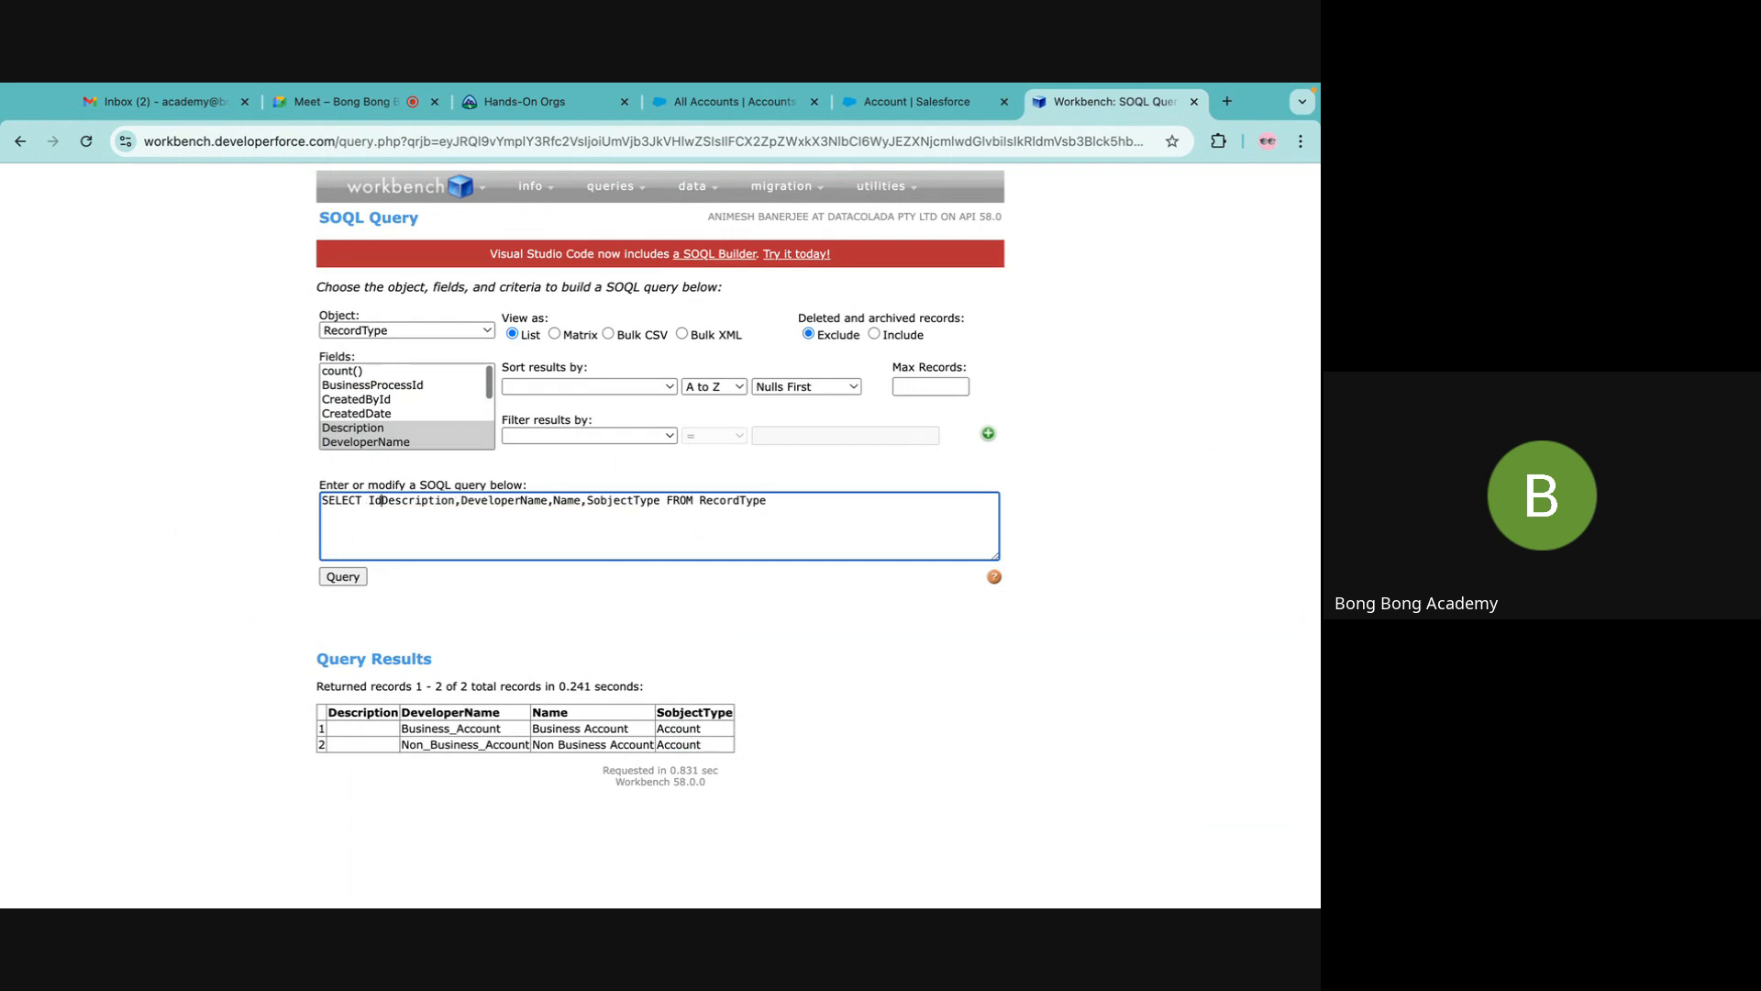
{"action": "left_click", "coordinate": [342, 576]}
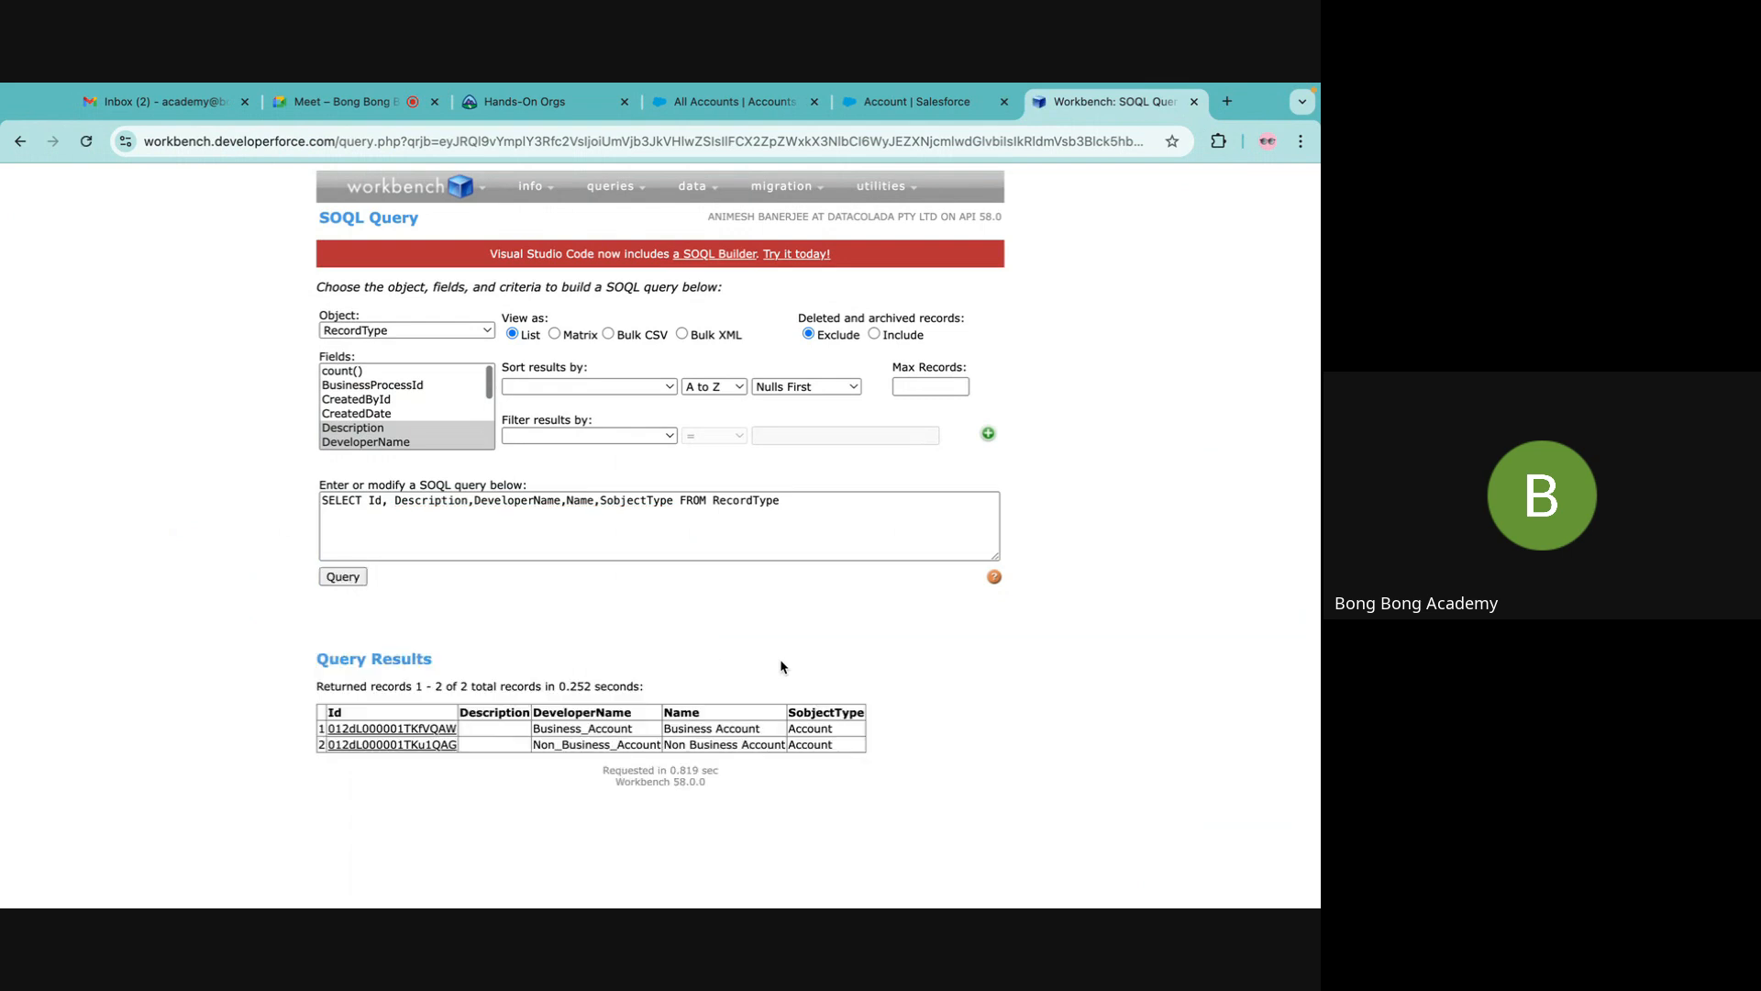
{"action": "double_click", "coordinate": [578, 733]}
{"action": "double_click", "coordinate": [569, 745]}
{"action": "left_click", "coordinate": [1018, 660]}
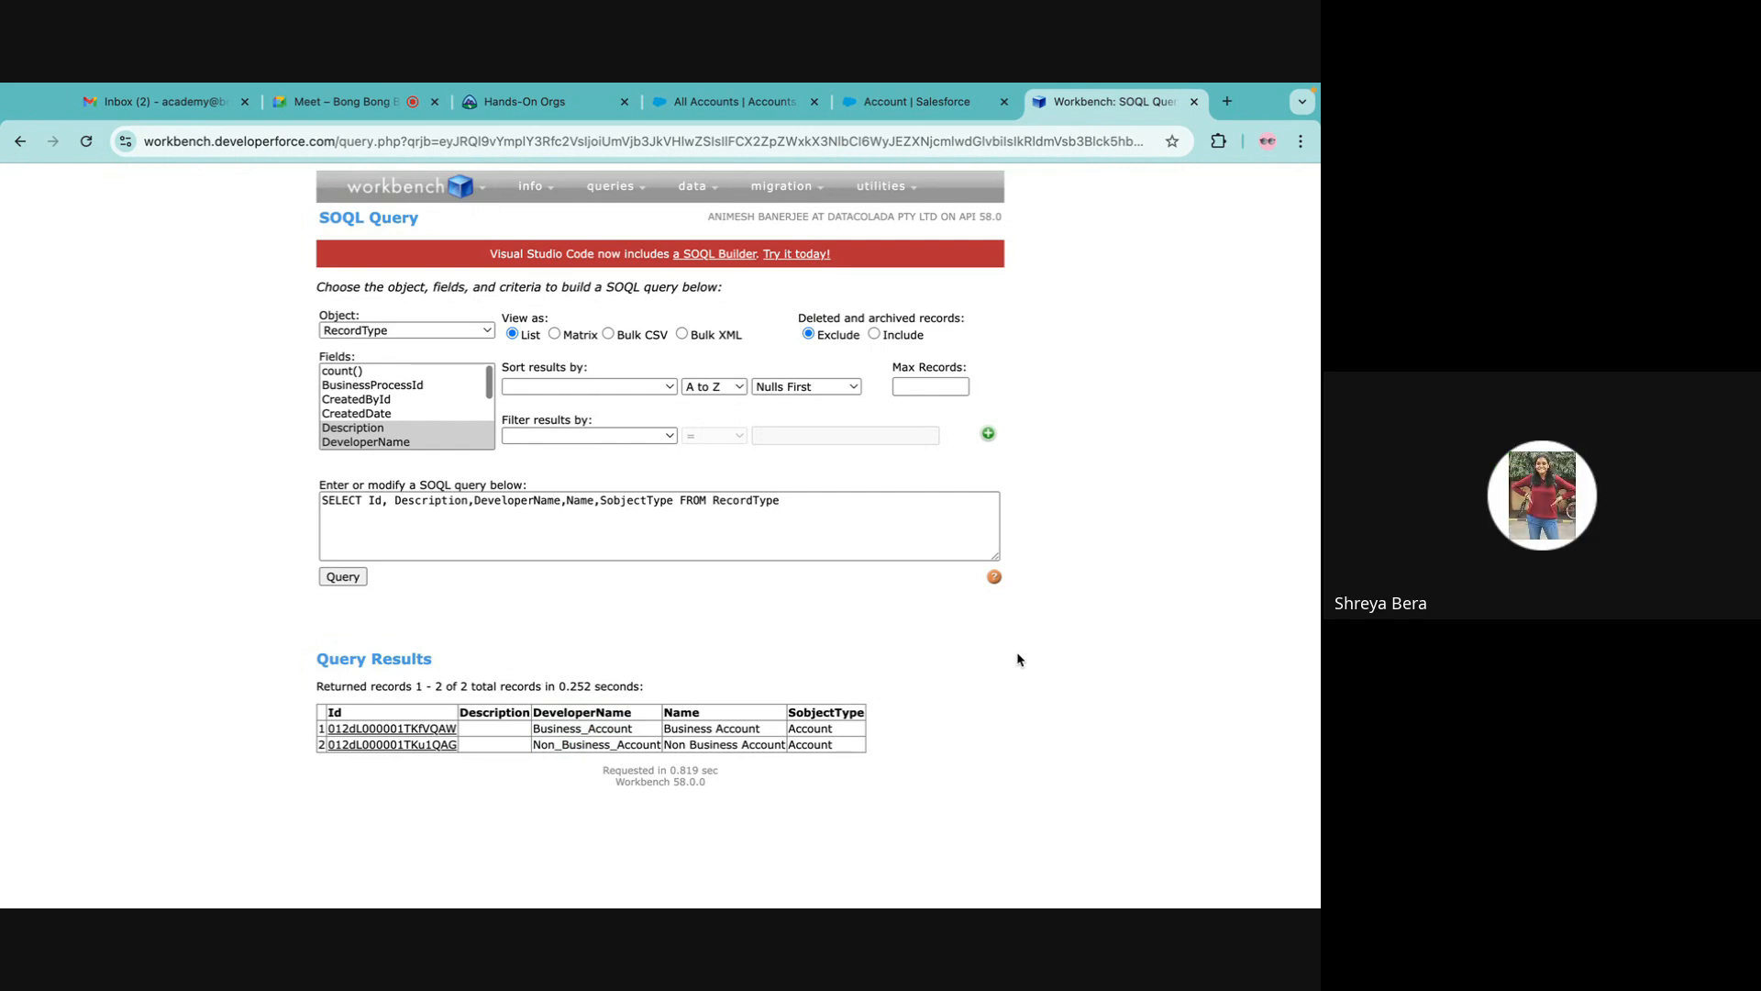
Switch to Salesforce Setup and open the Flows page by searching for "flow".
{"action": "left_click", "coordinate": [915, 106]}
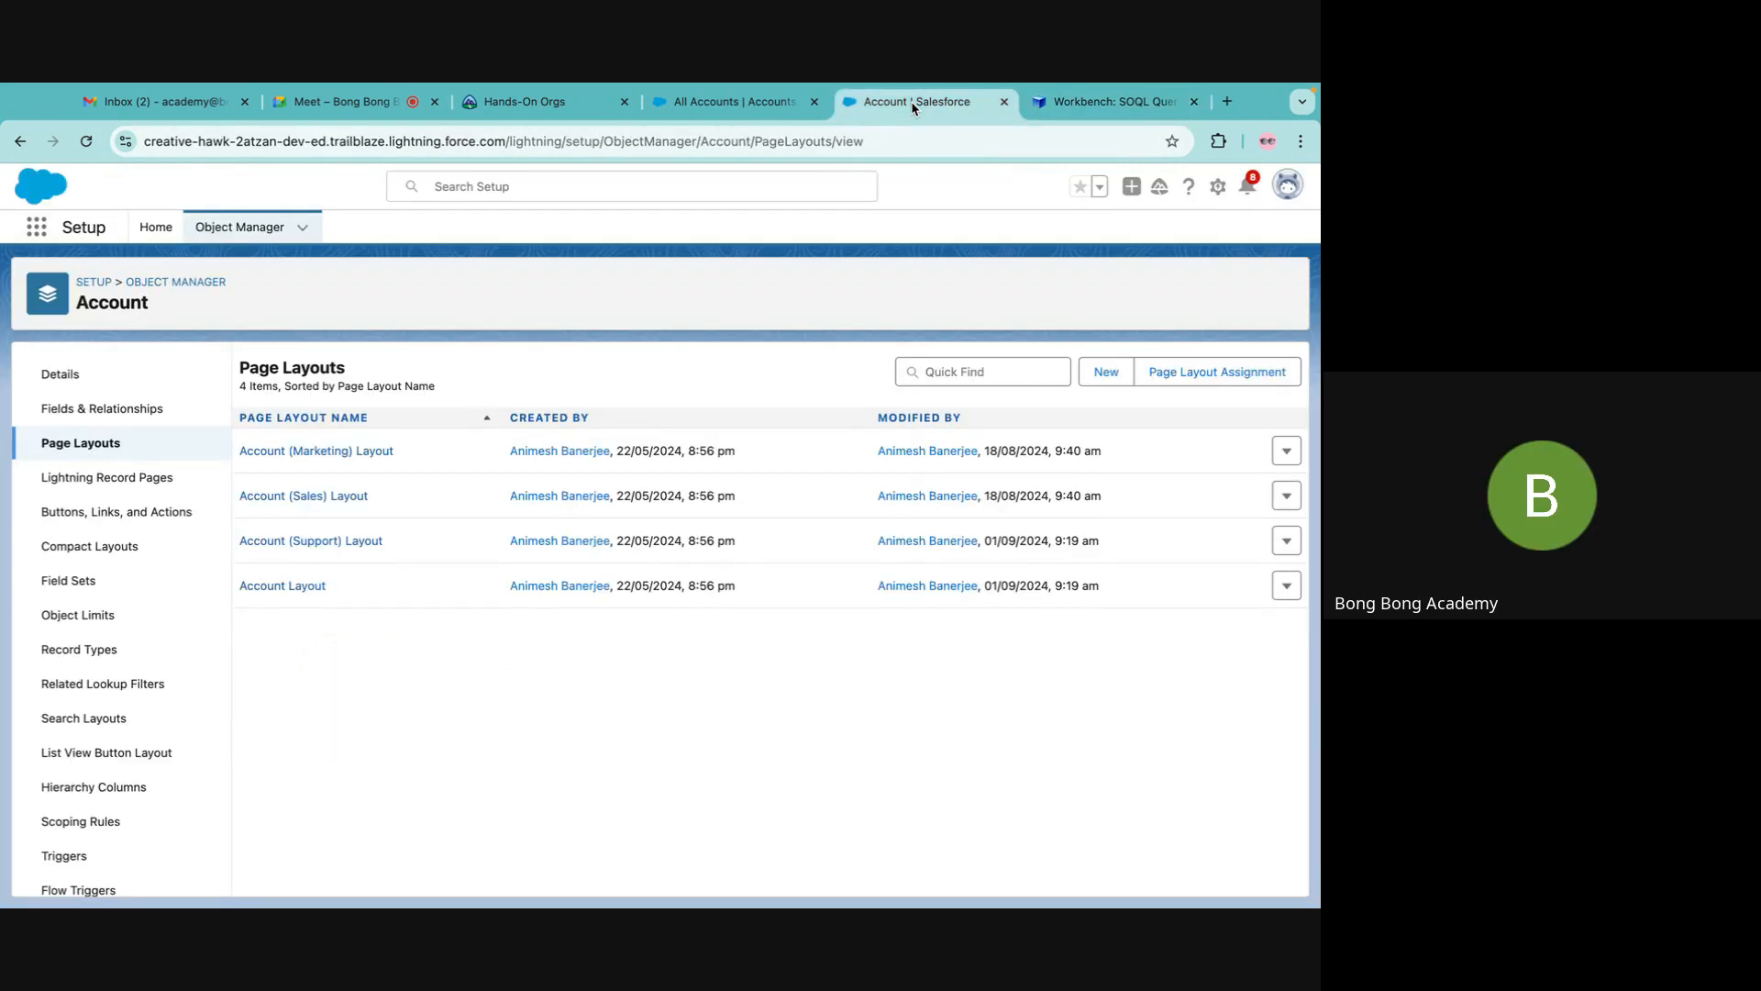
{"action": "left_click", "coordinate": [156, 227]}
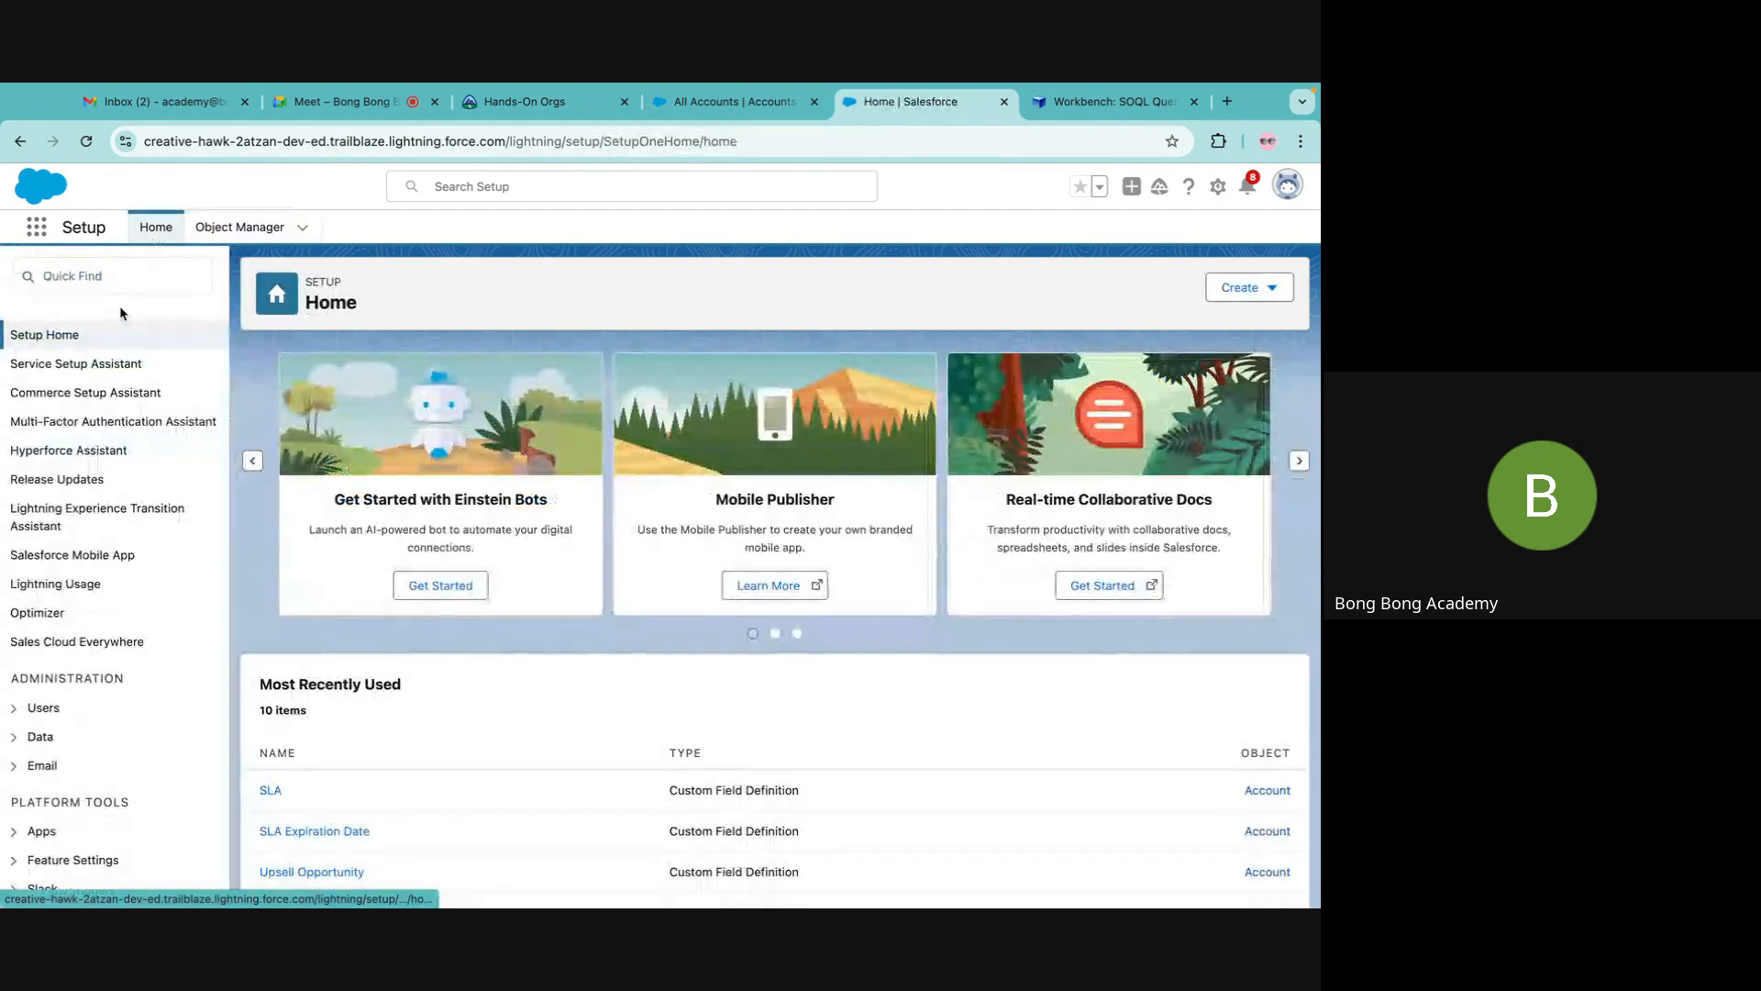
{"action": "left_click", "coordinate": [78, 277]}
{"action": "type", "text": "flow"}
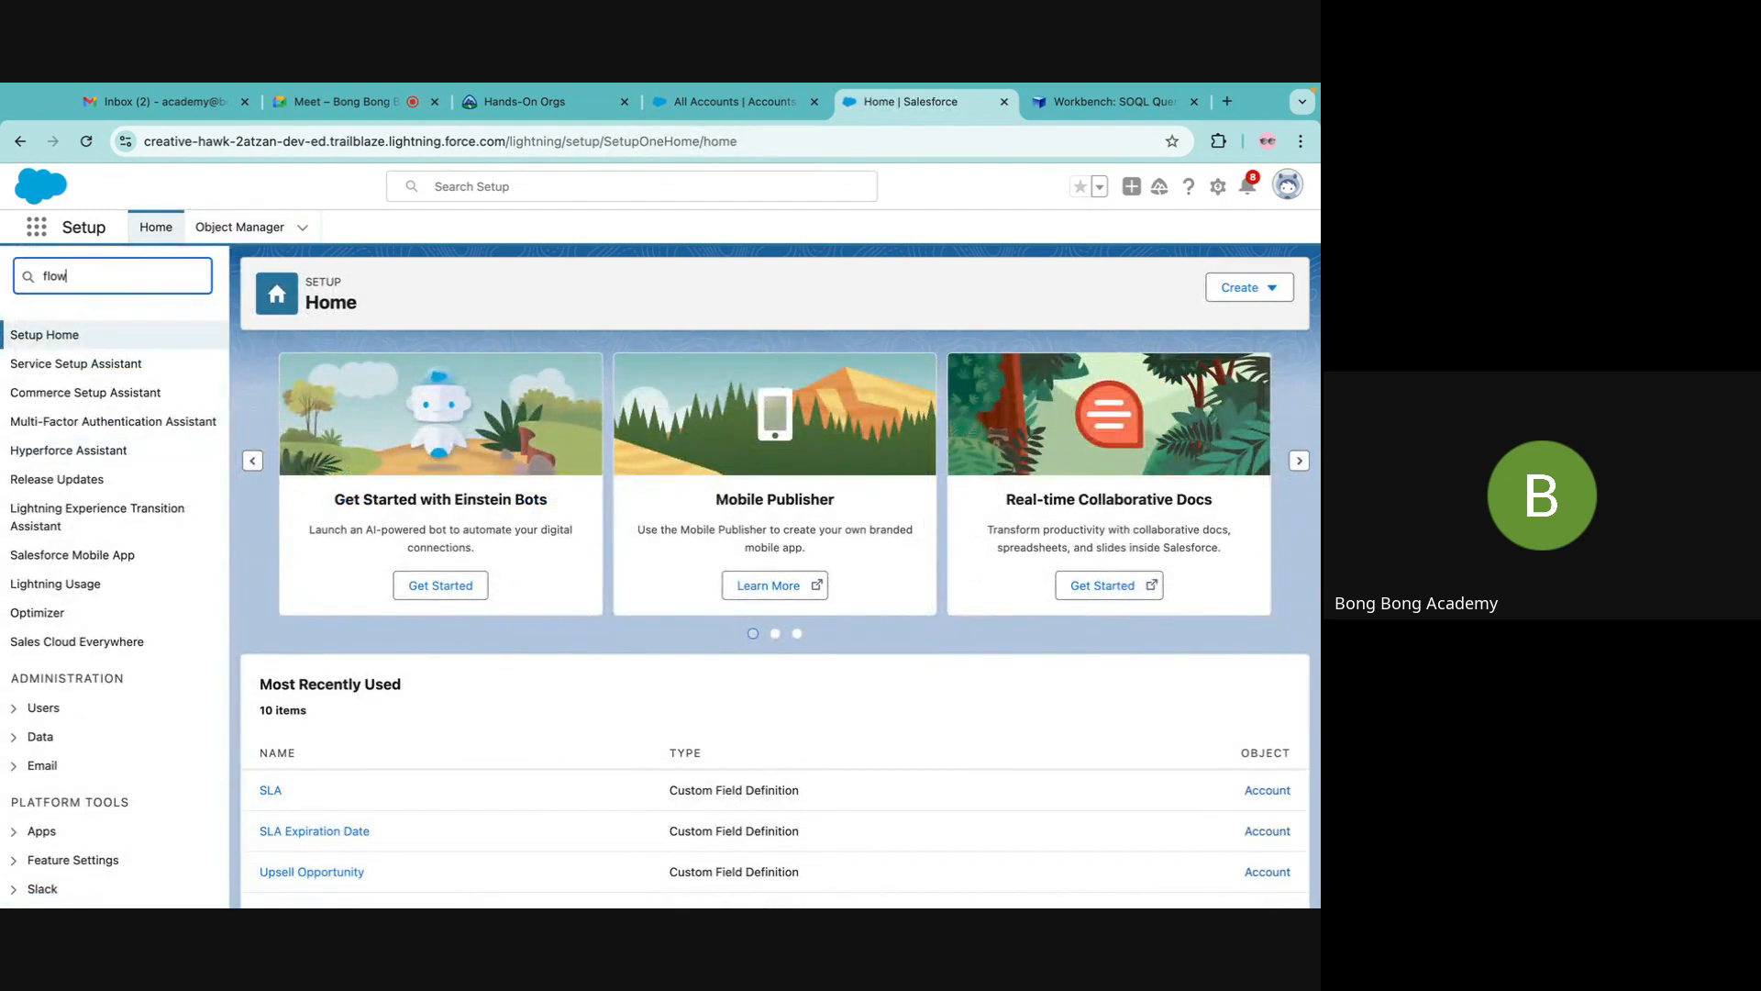
{"action": "left_click", "coordinate": [64, 561]}
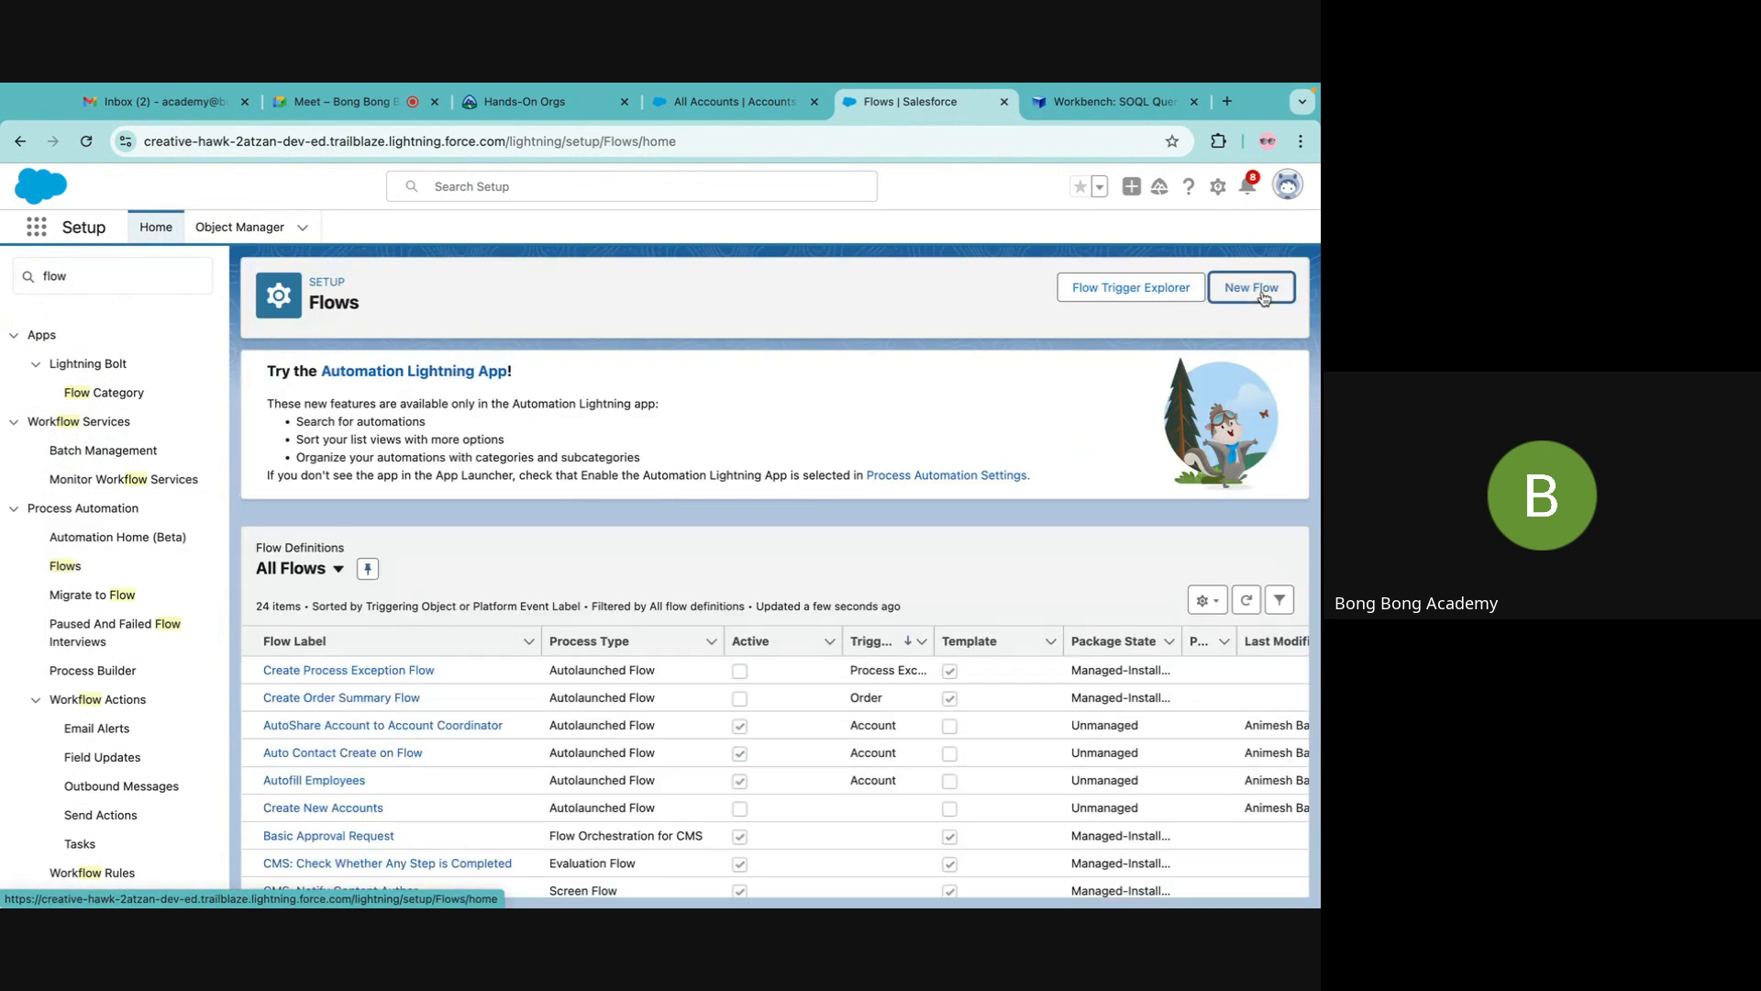
Create a new Record-Triggered Flow from scratch and close the introductory prompt.
{"action": "left_click", "coordinate": [1257, 288]}
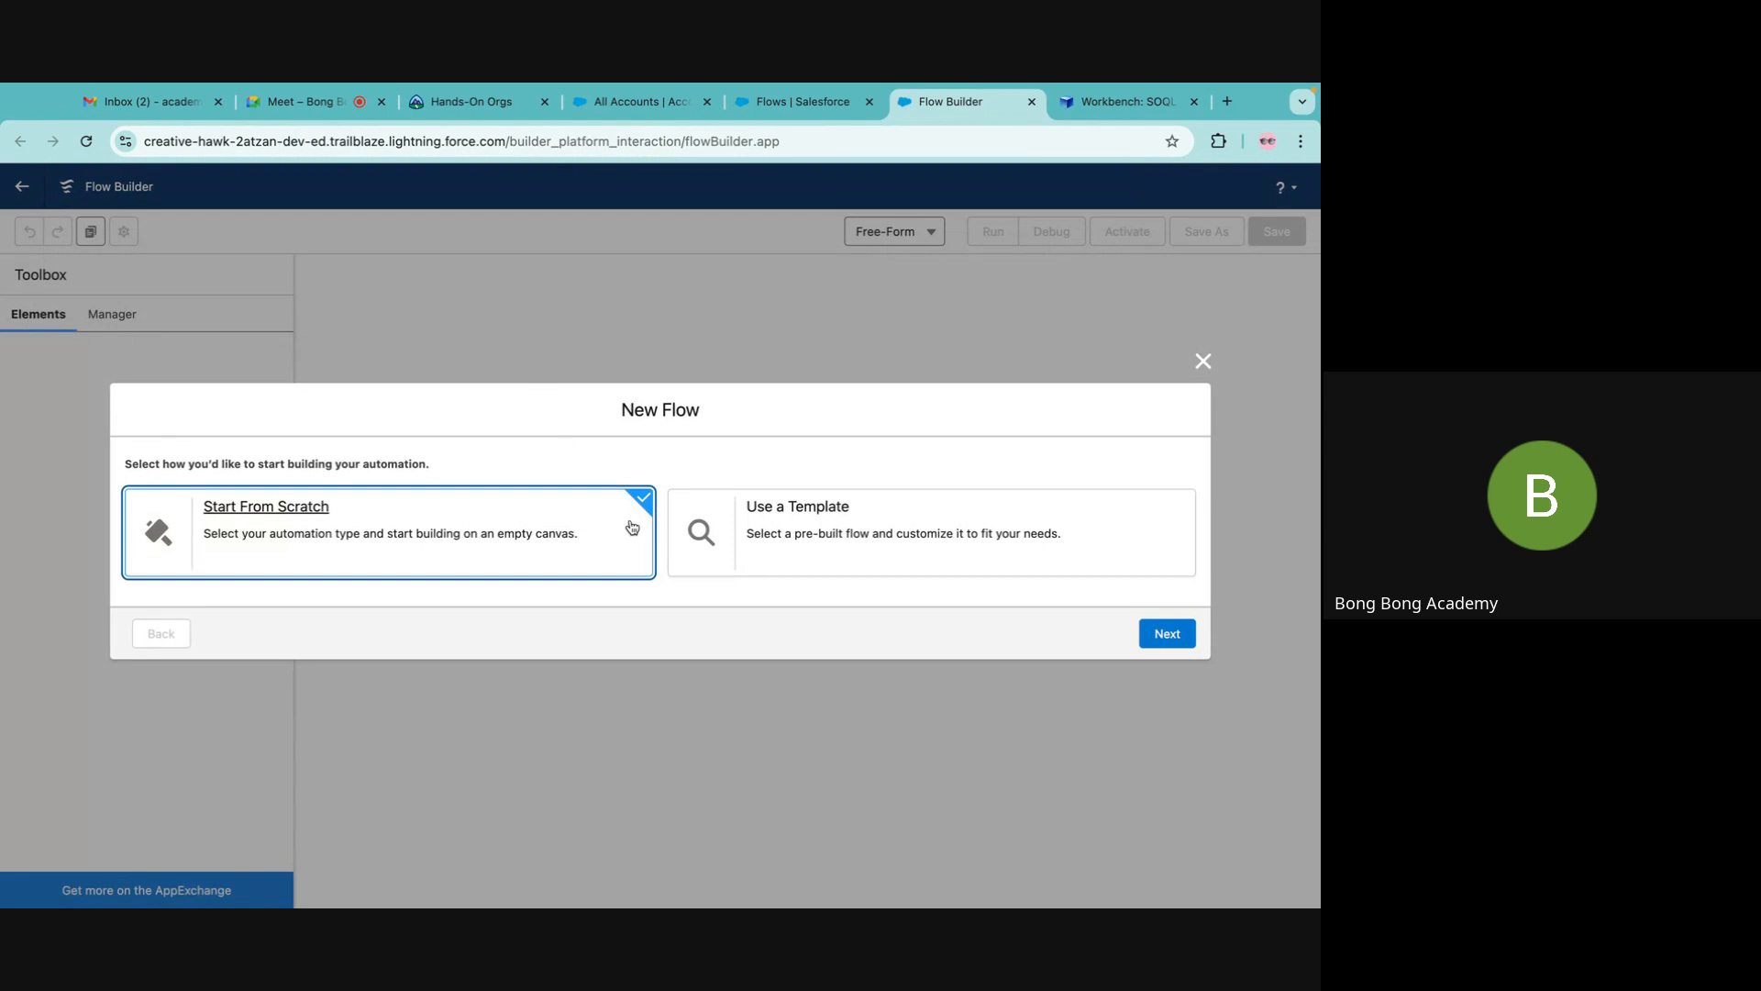
{"action": "left_click", "coordinate": [1165, 631]}
{"action": "left_click", "coordinate": [963, 366]}
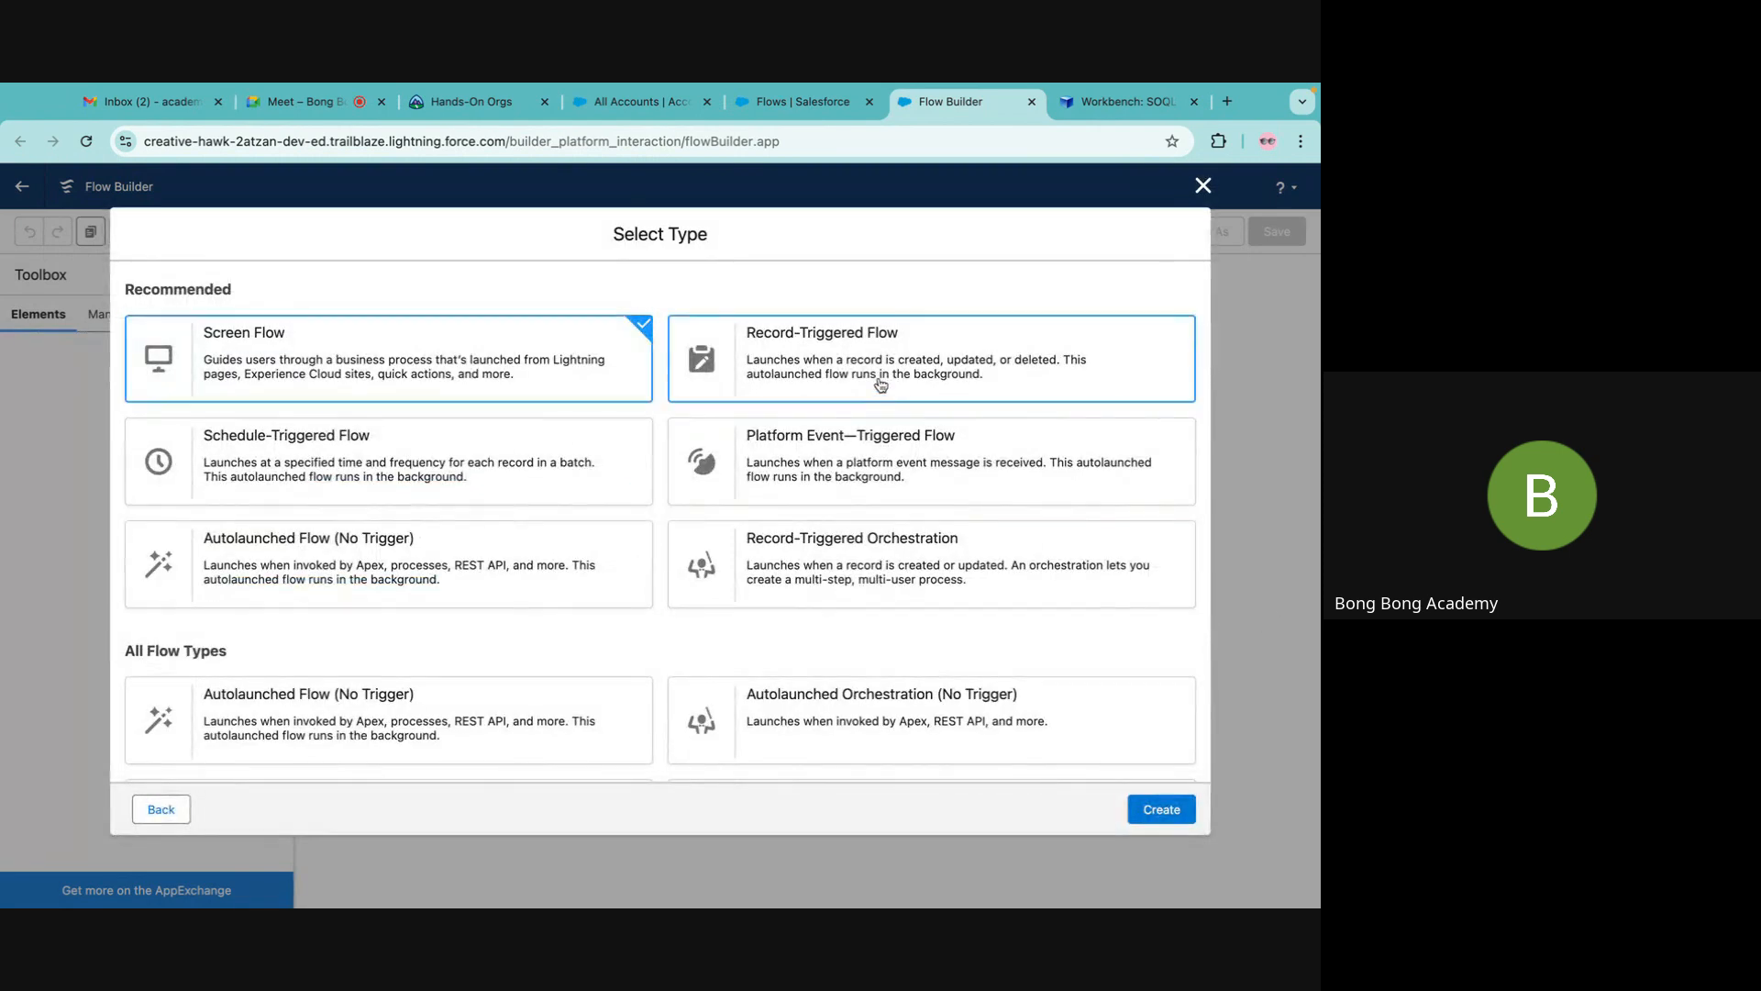
{"action": "left_click", "coordinate": [1160, 811]}
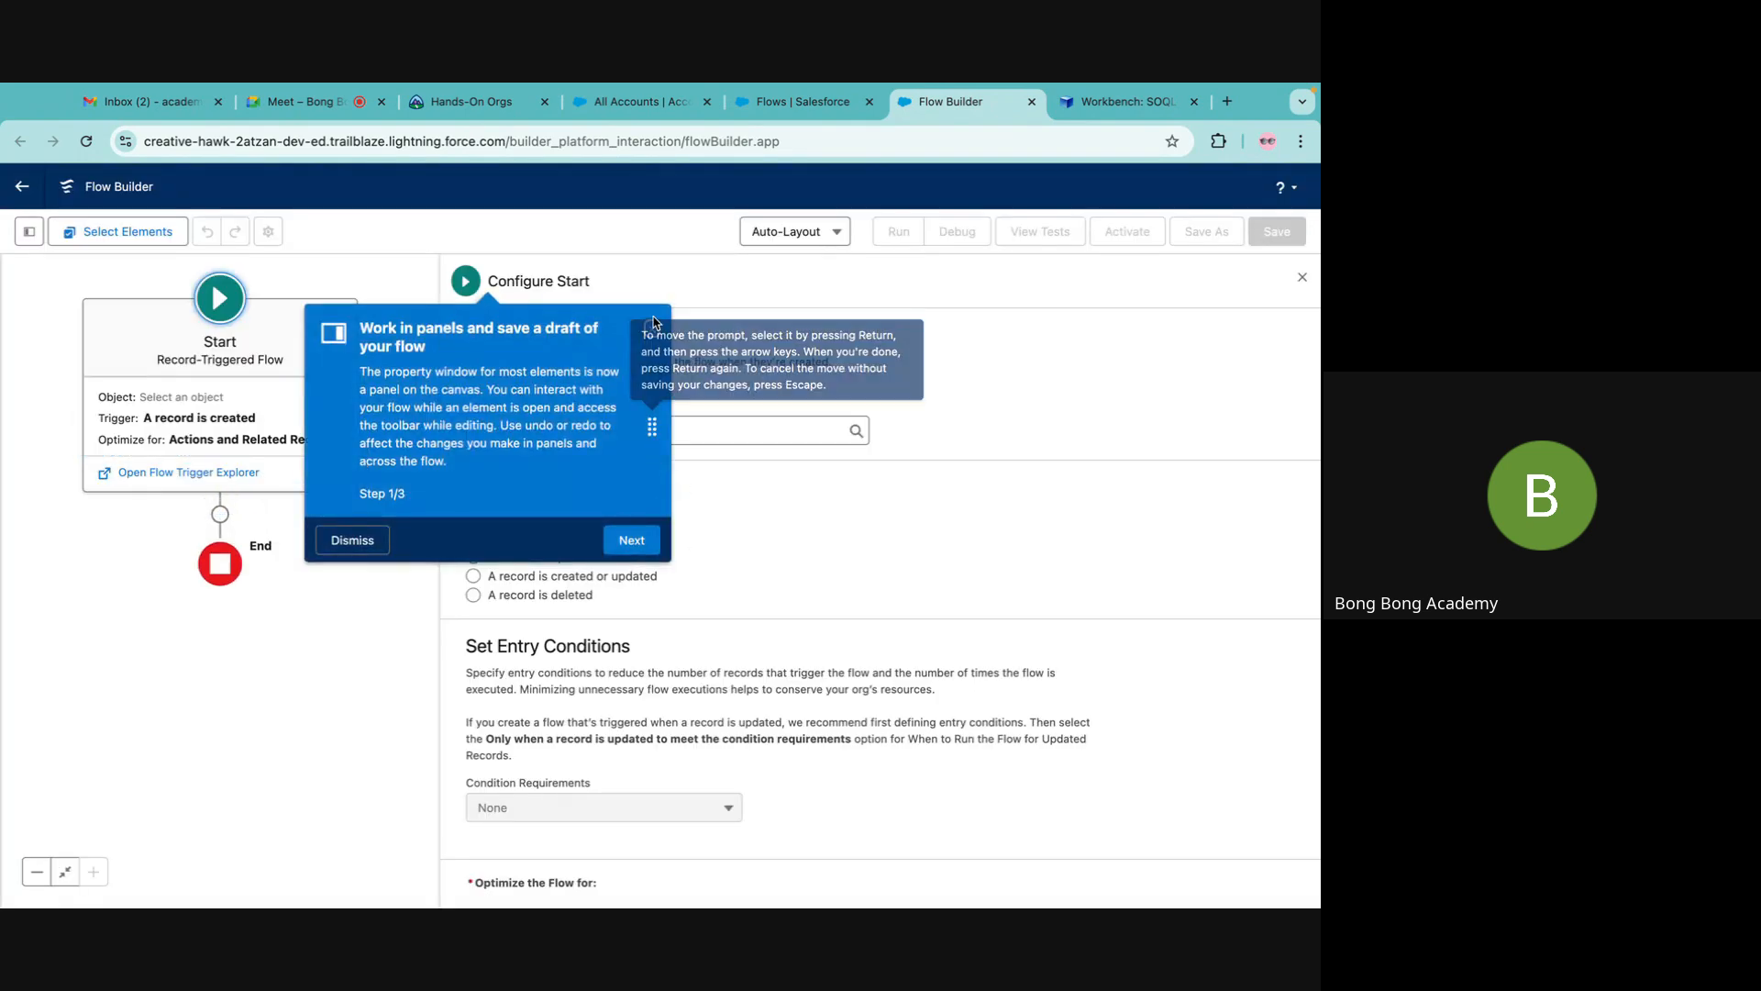
{"action": "left_click", "coordinate": [651, 329]}
Set Account as the object whose records trigger the flow.
{"action": "scroll", "coordinate": [699, 636], "scroll_direction": "down", "scroll_amount": 2}
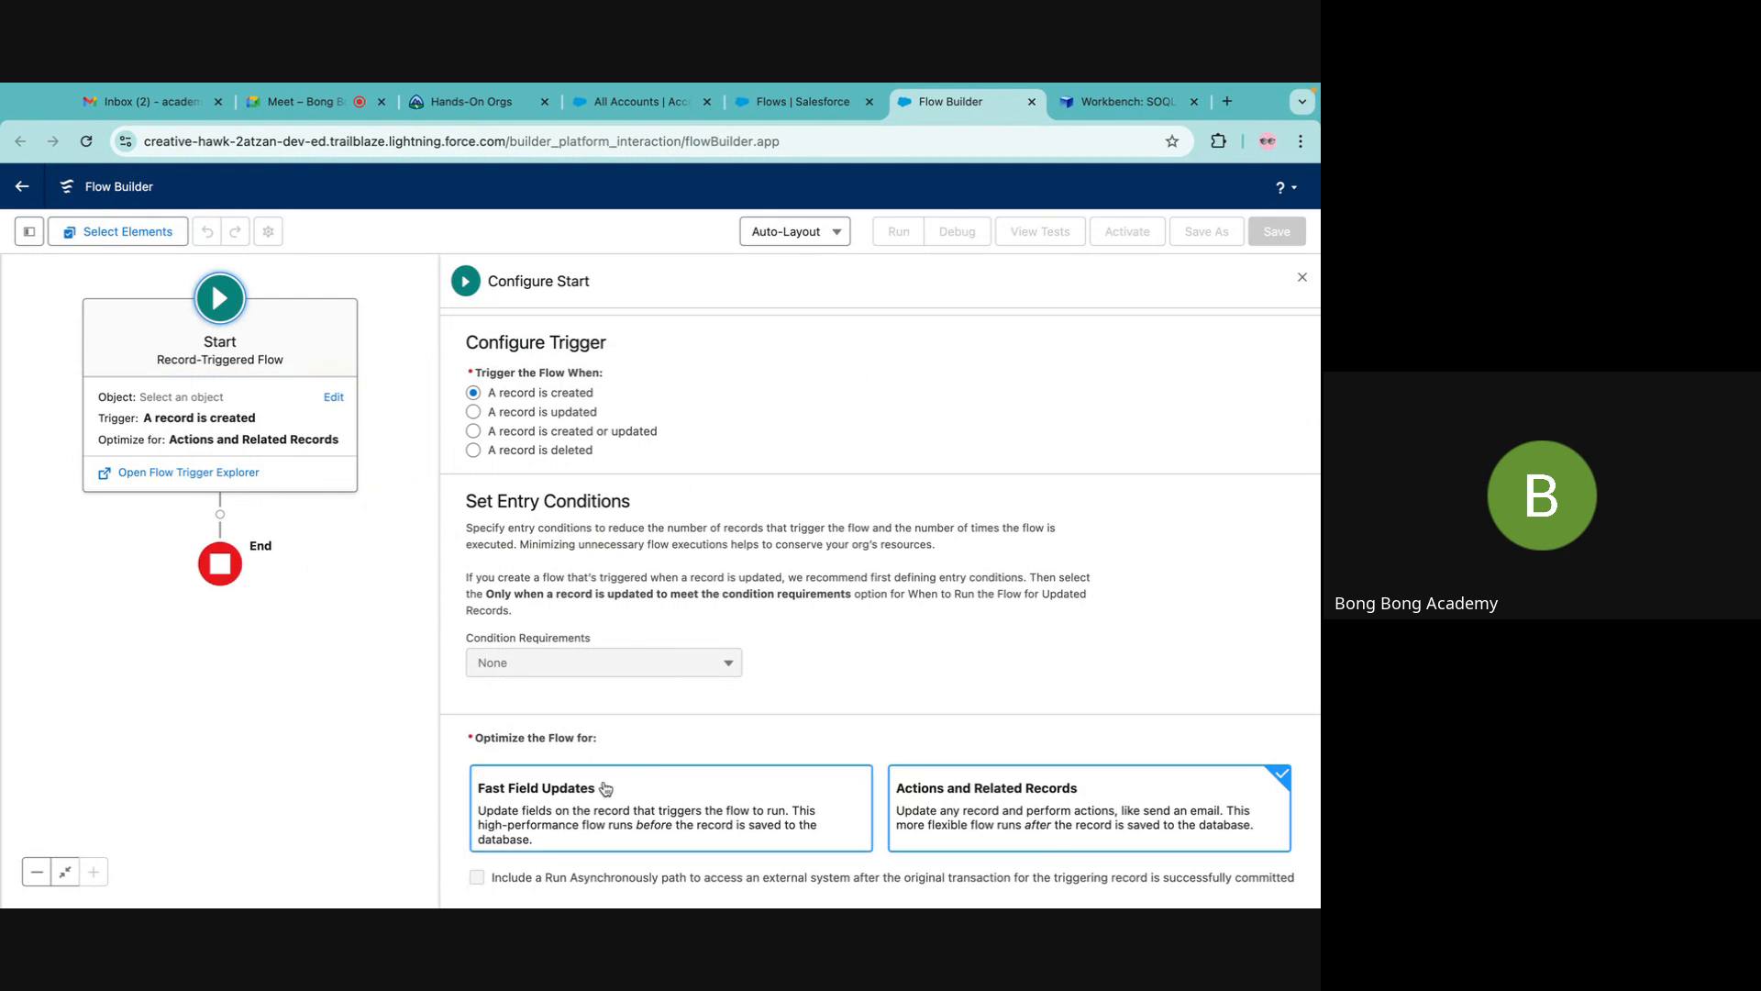
{"action": "scroll", "coordinate": [712, 578], "scroll_direction": "up", "scroll_amount": 2}
{"action": "left_click", "coordinate": [557, 428]}
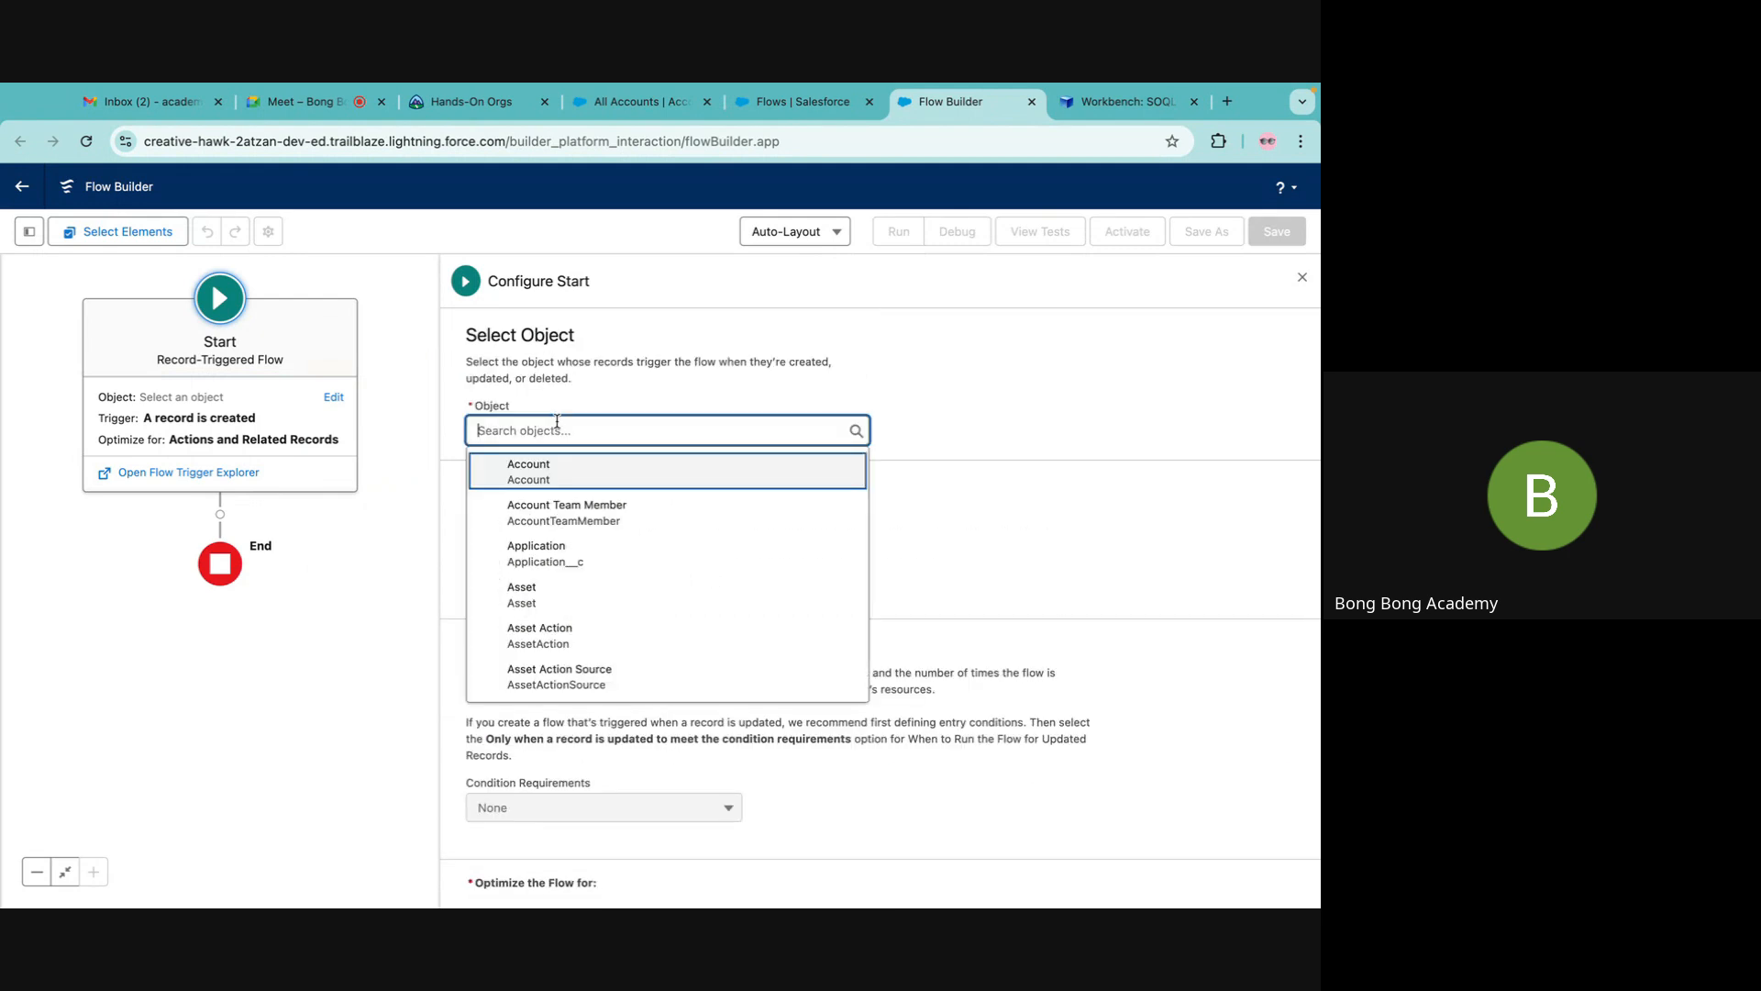
{"action": "left_click", "coordinate": [545, 476]}
Try an entry condition using All Conditions Are Met (AND) with the RecordTypeId field and the Equals operator.
{"action": "scroll", "coordinate": [569, 601], "scroll_direction": "down", "scroll_amount": 2}
{"action": "left_click", "coordinate": [535, 672]}
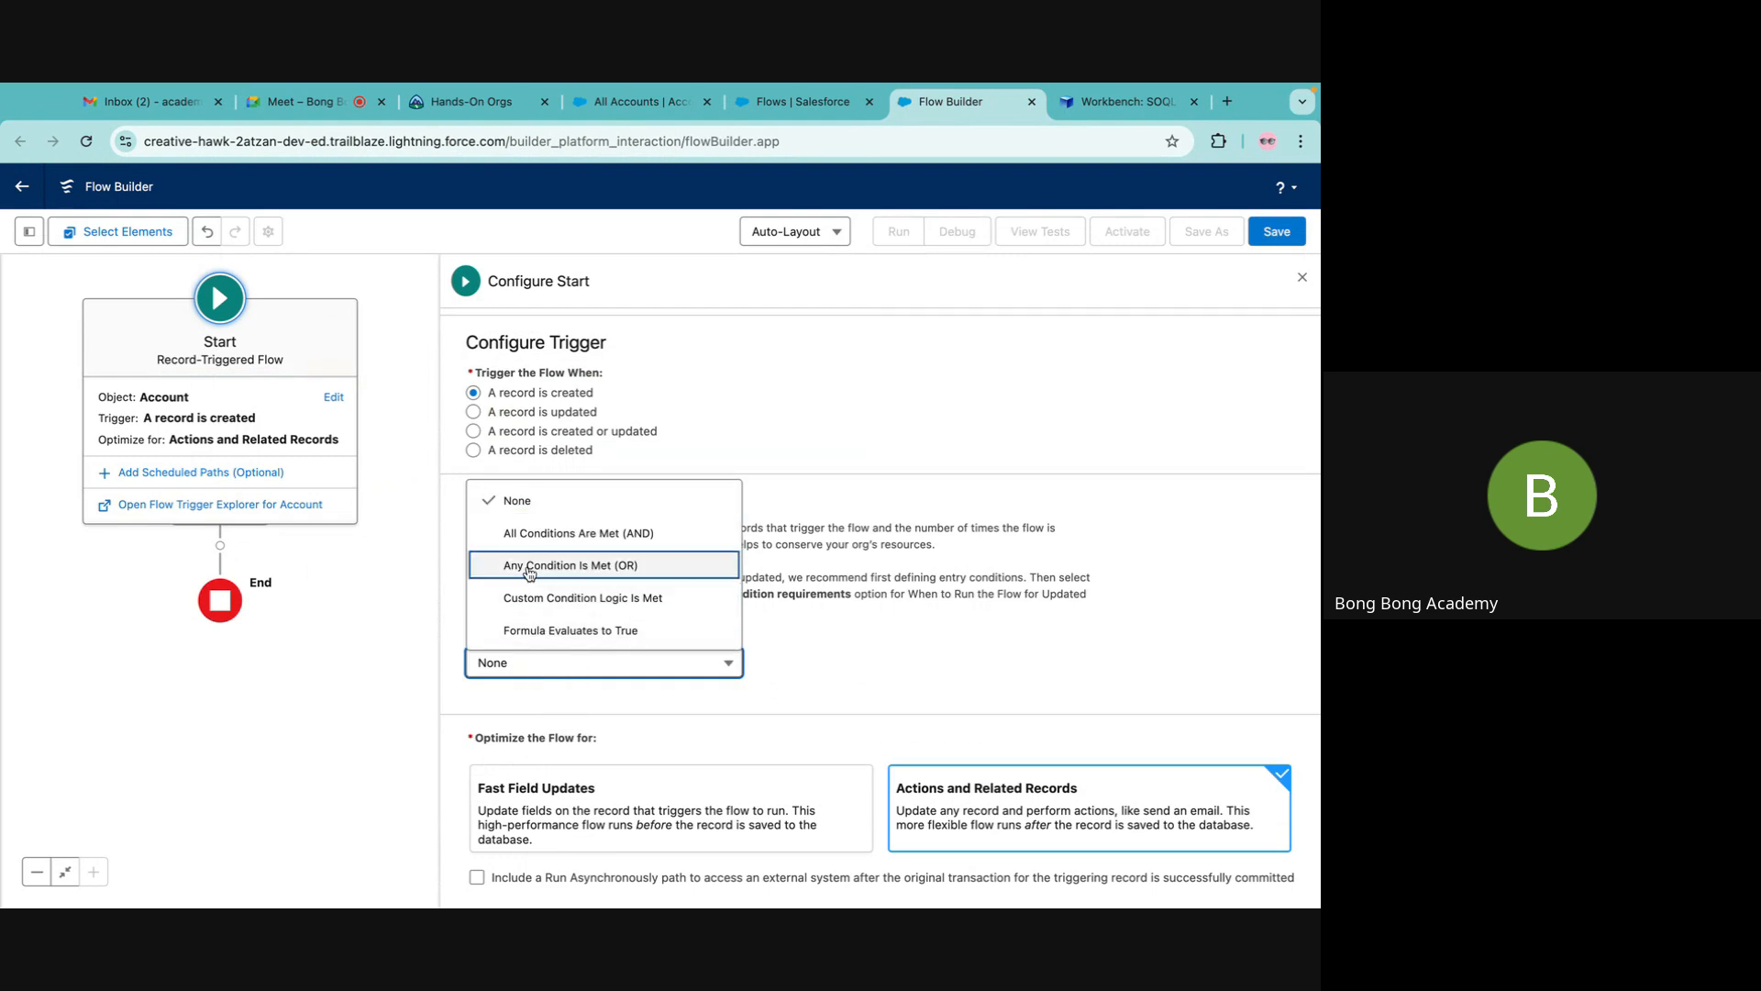
{"action": "left_click", "coordinate": [578, 533]}
{"action": "scroll", "coordinate": [622, 634], "scroll_direction": "down", "scroll_amount": 1}
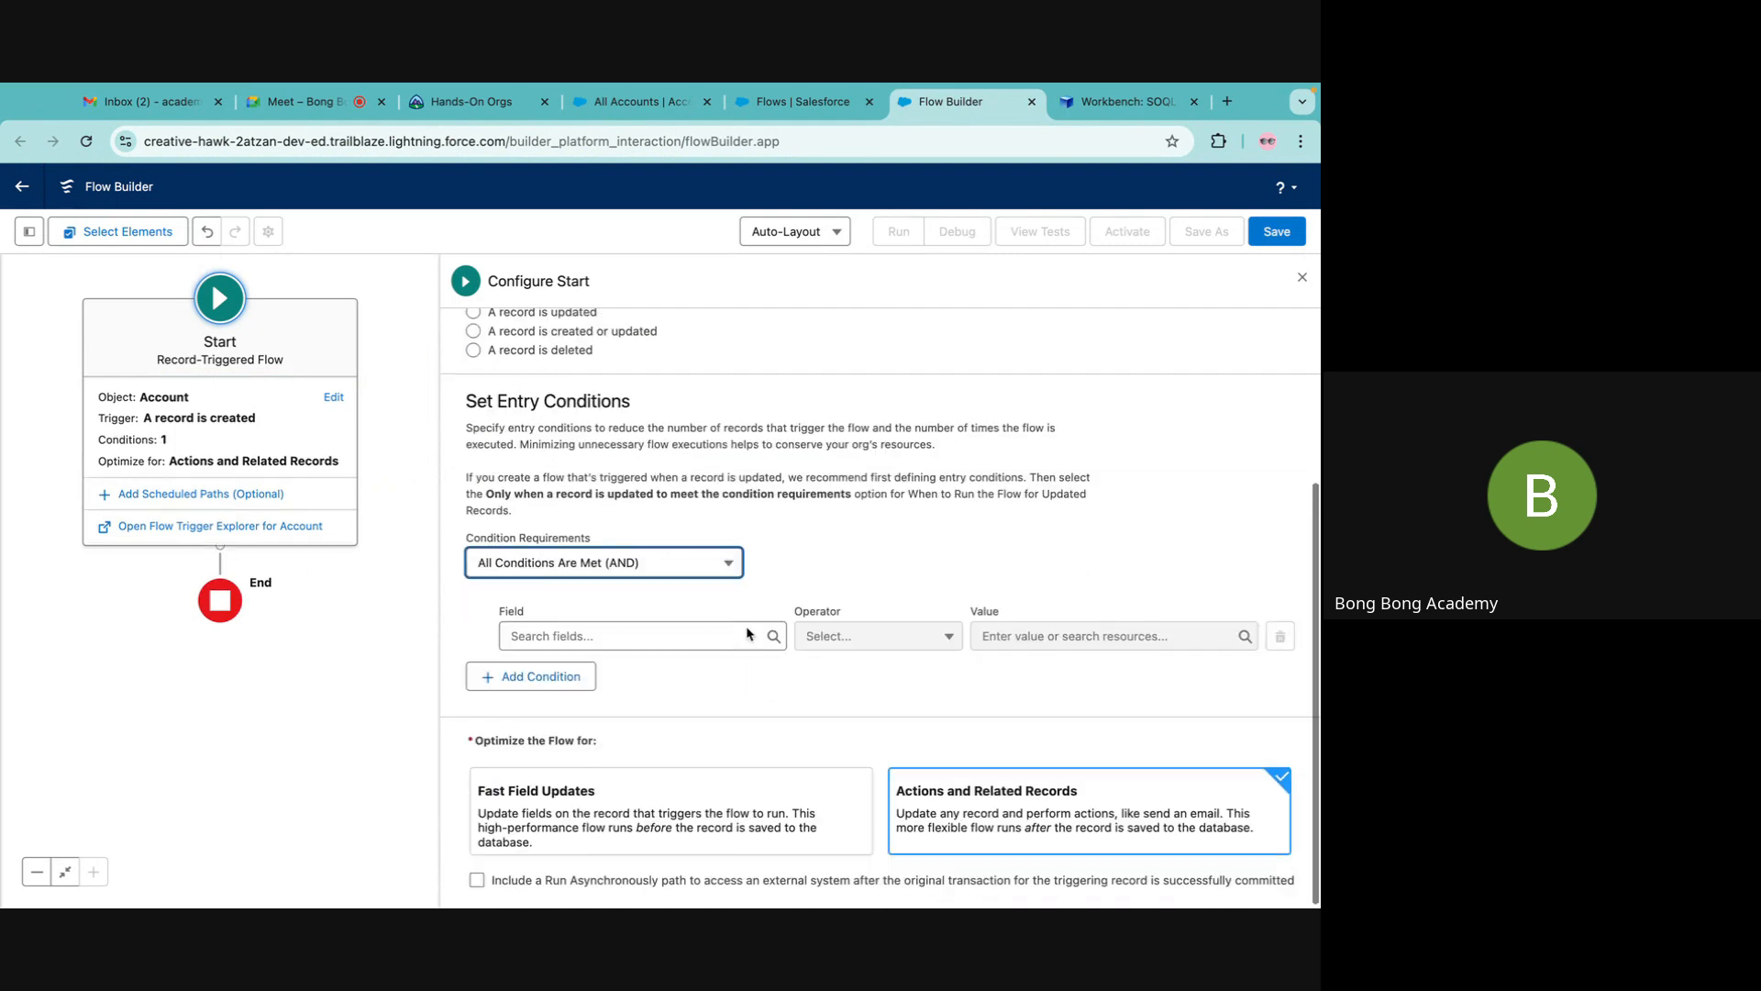
{"action": "left_click", "coordinate": [622, 634]}
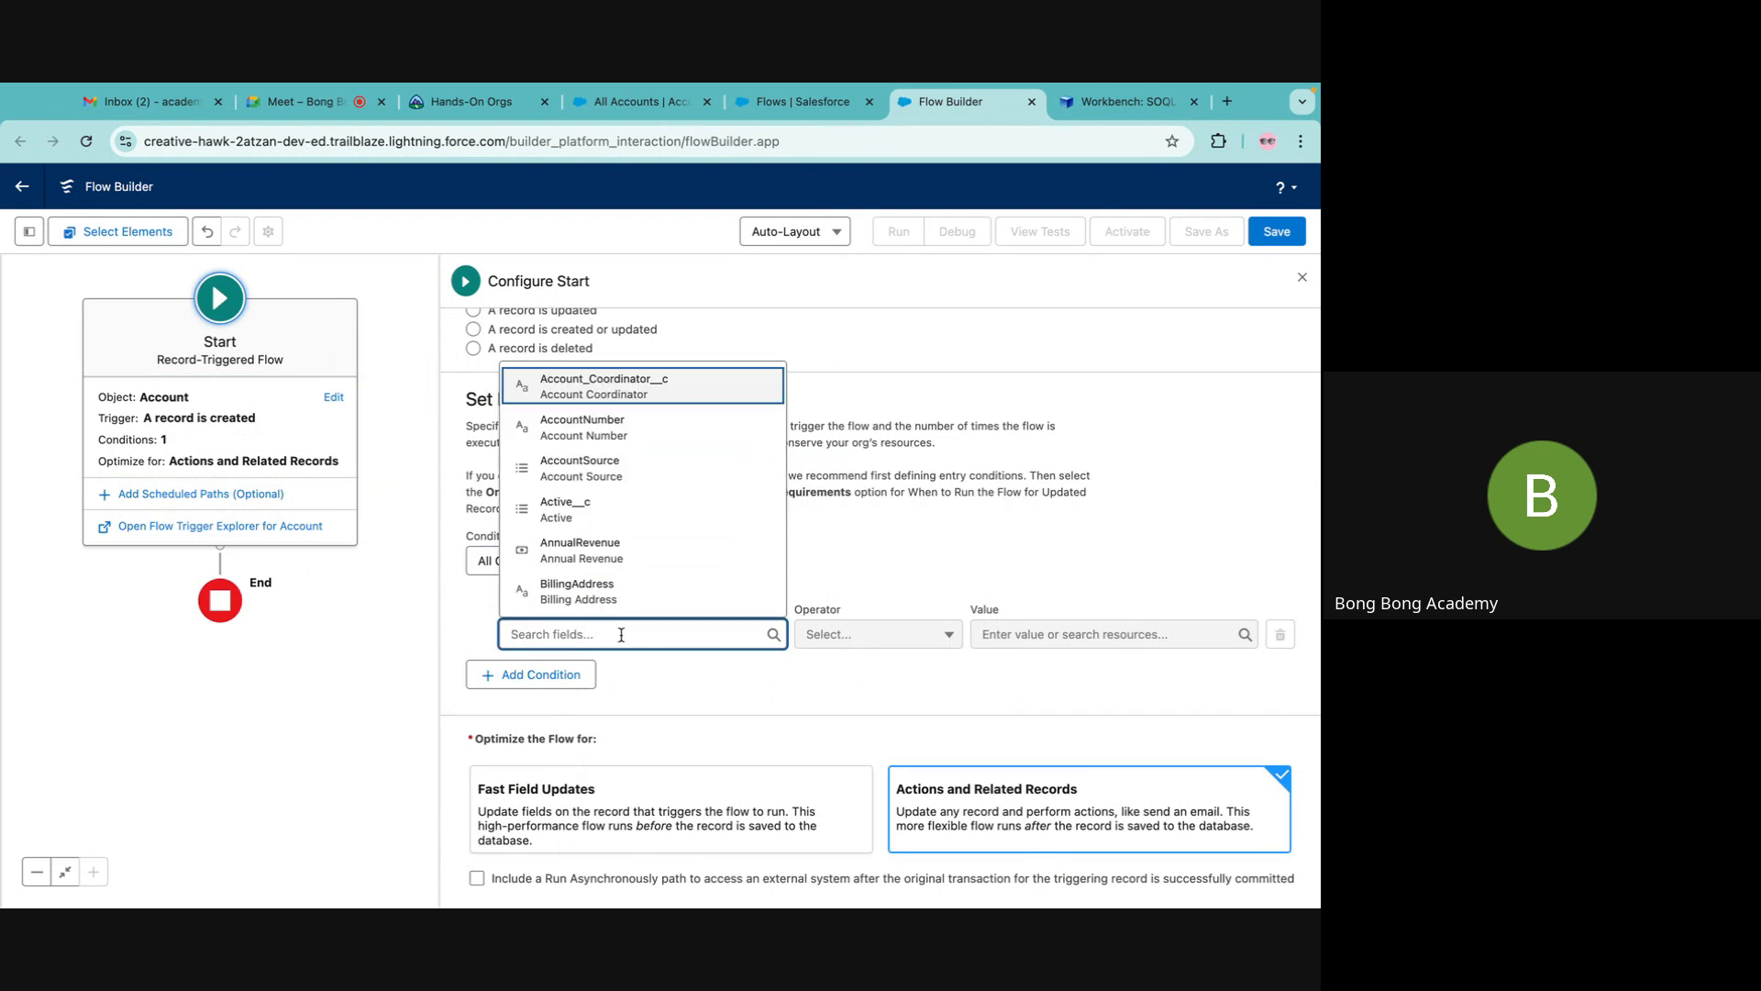
{"action": "type", "text": "$"}
{"action": "key", "text": "BackSpace"}
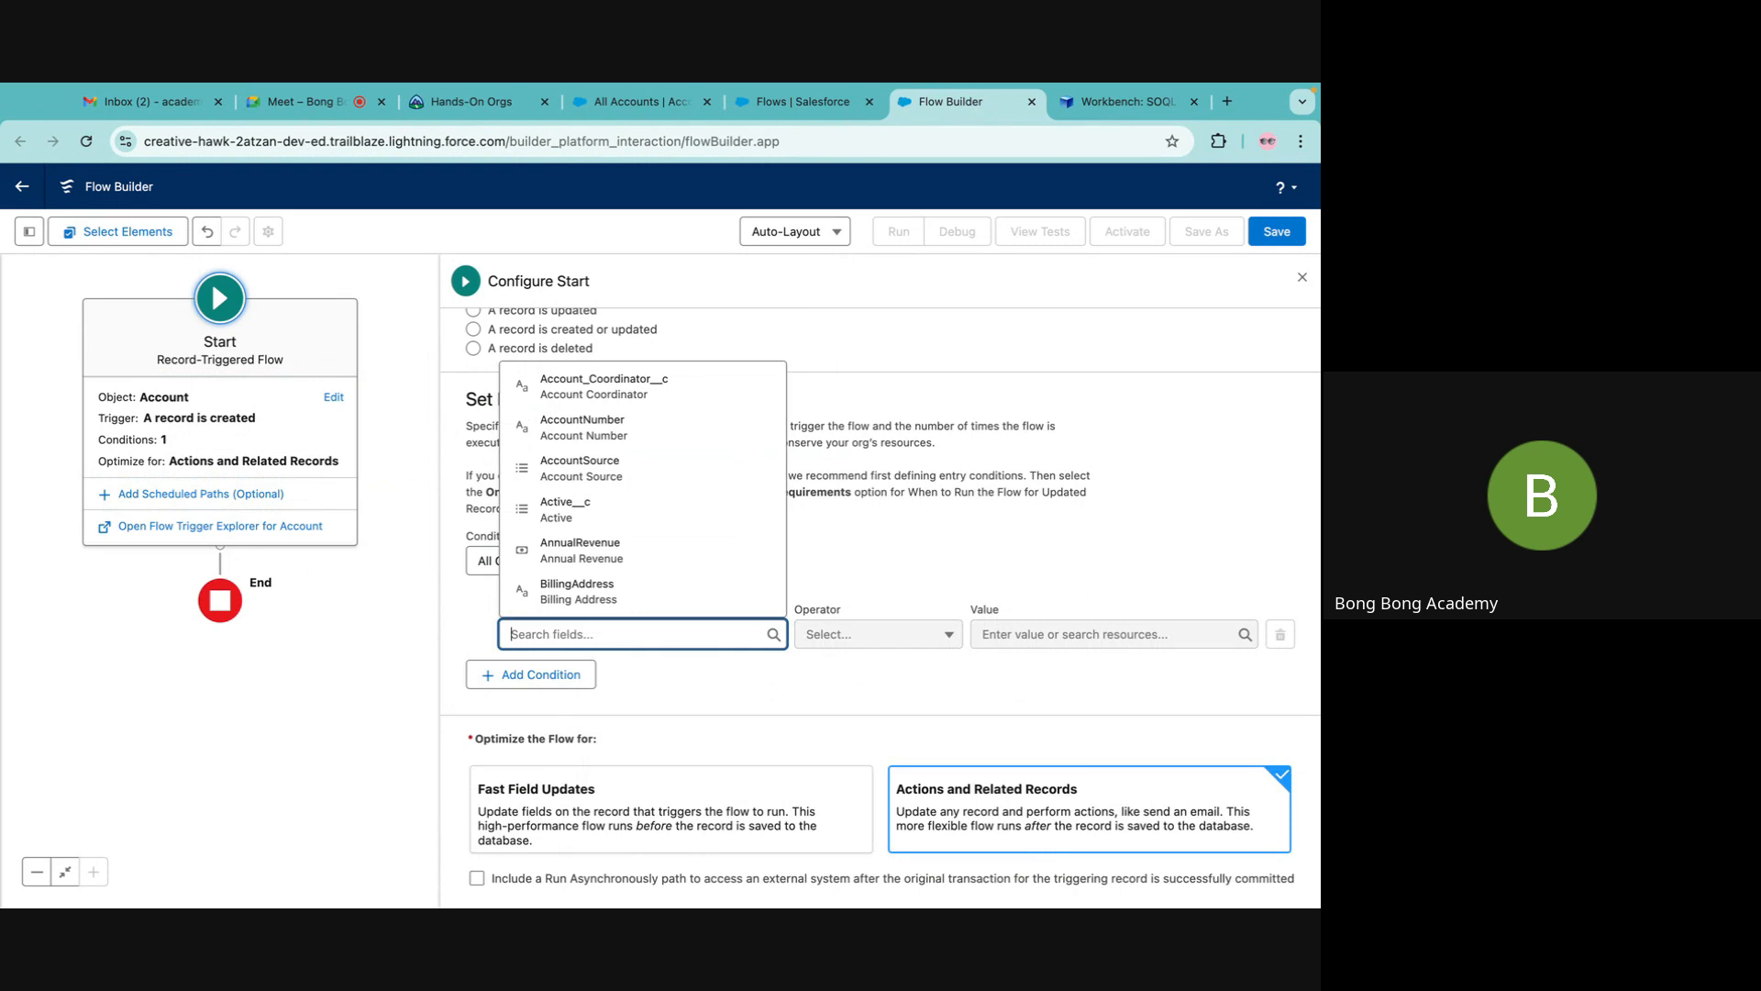
{"action": "scroll", "coordinate": [608, 534], "scroll_direction": "down", "scroll_amount": 2}
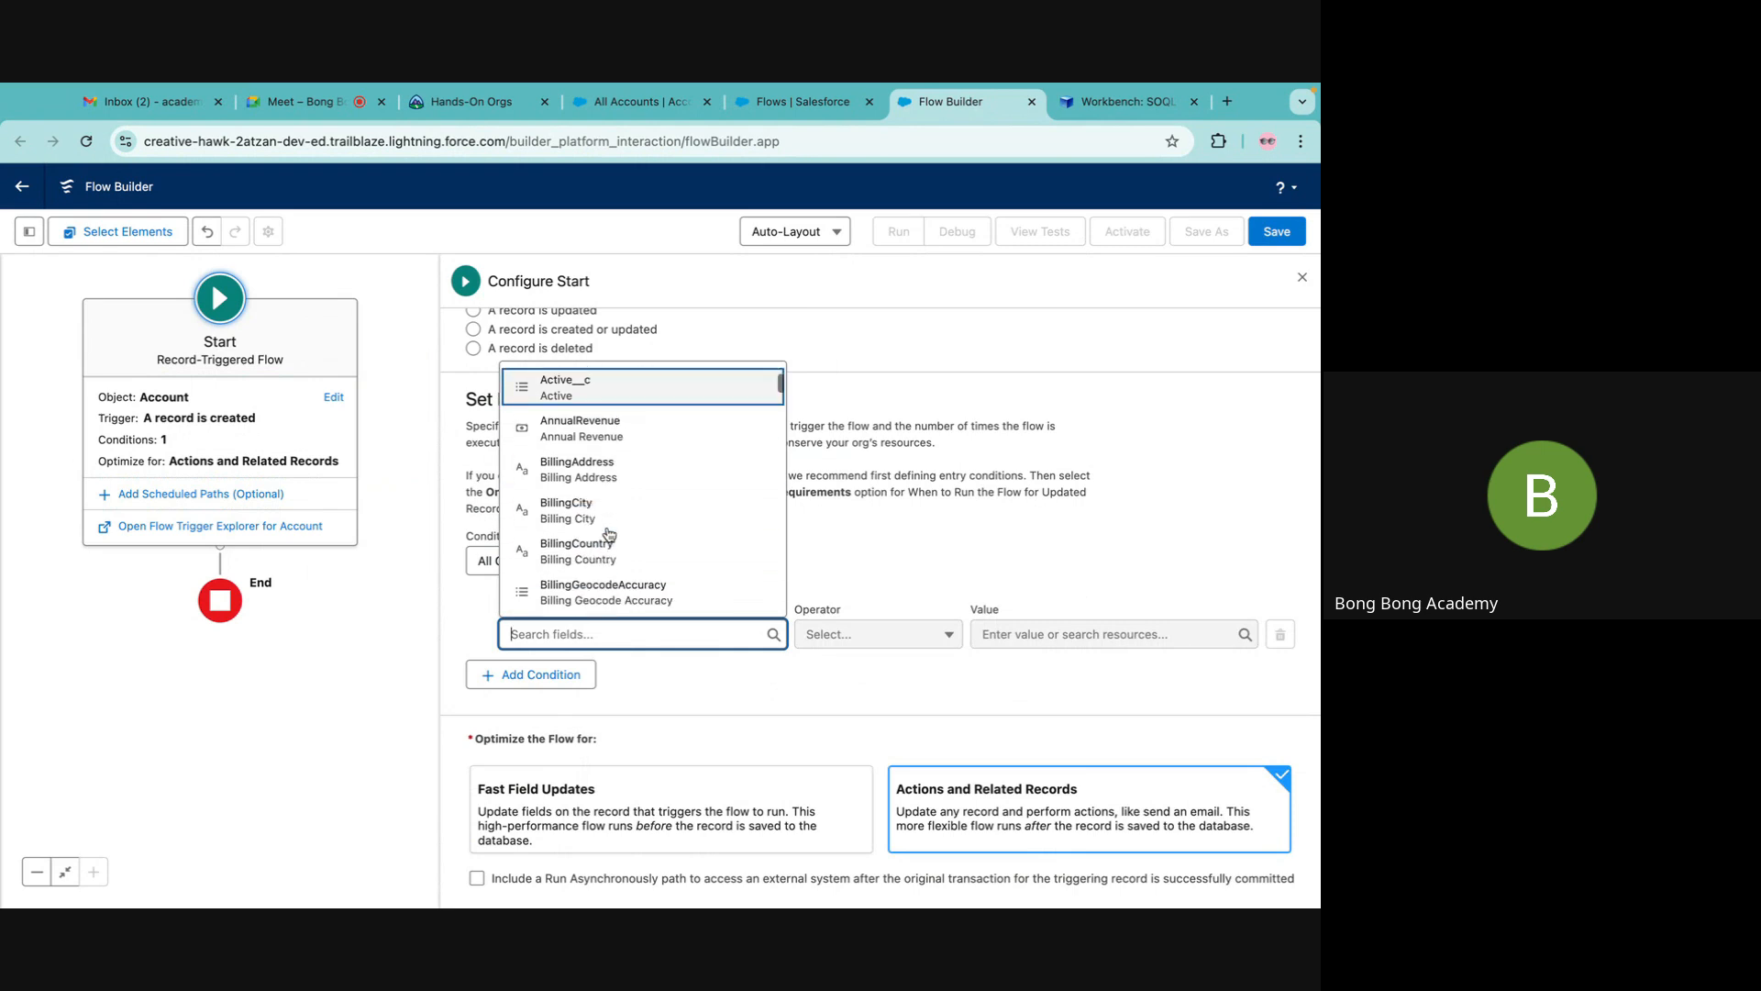
{"action": "type", "text": "rec"}
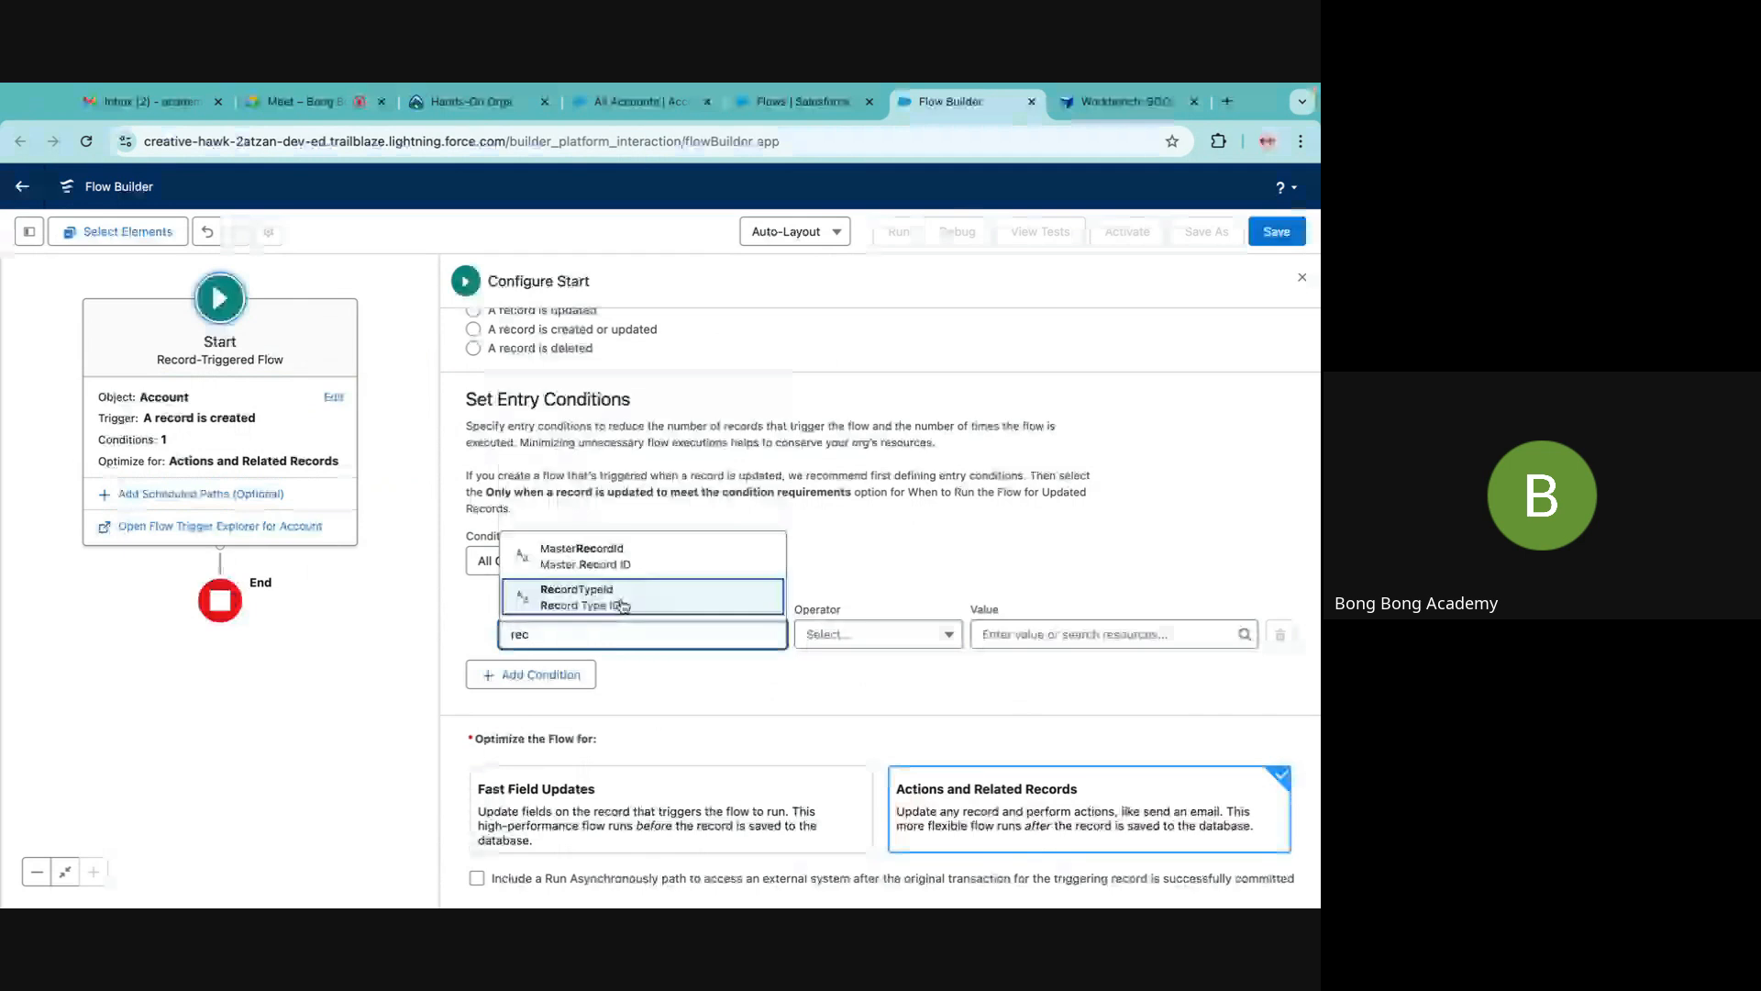
{"action": "left_click", "coordinate": [612, 600]}
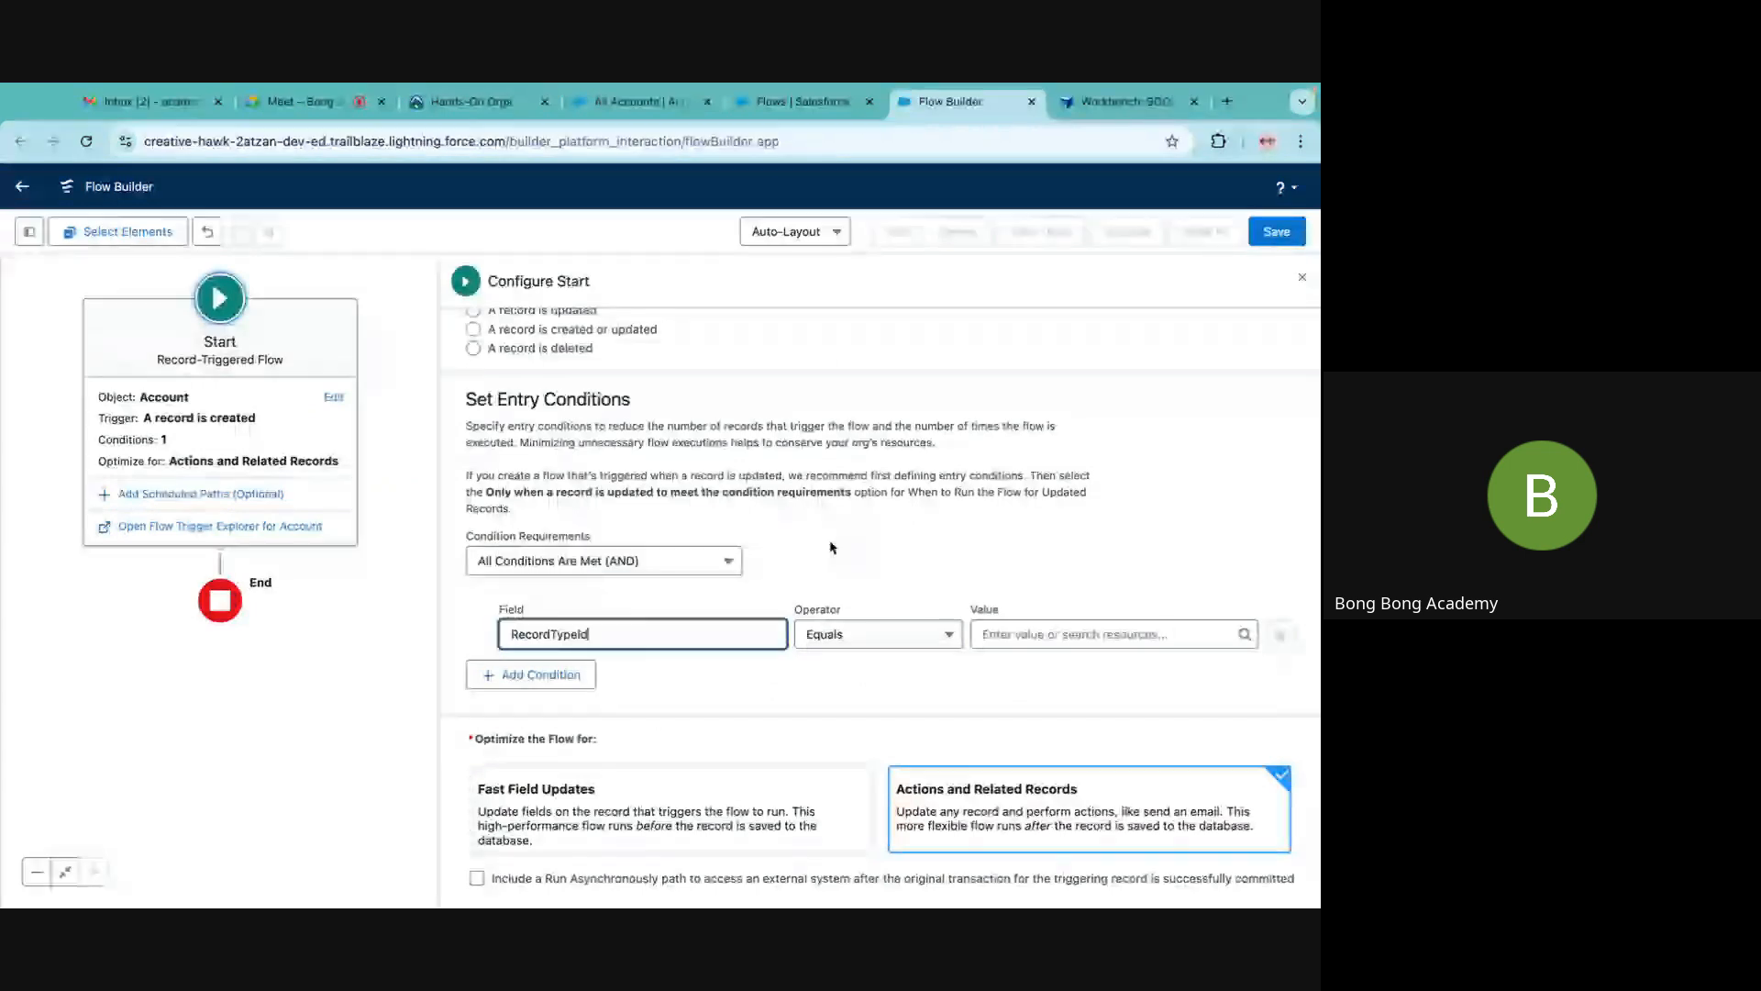
{"action": "left_click", "coordinate": [995, 635]}
{"action": "left_click", "coordinate": [884, 542]}
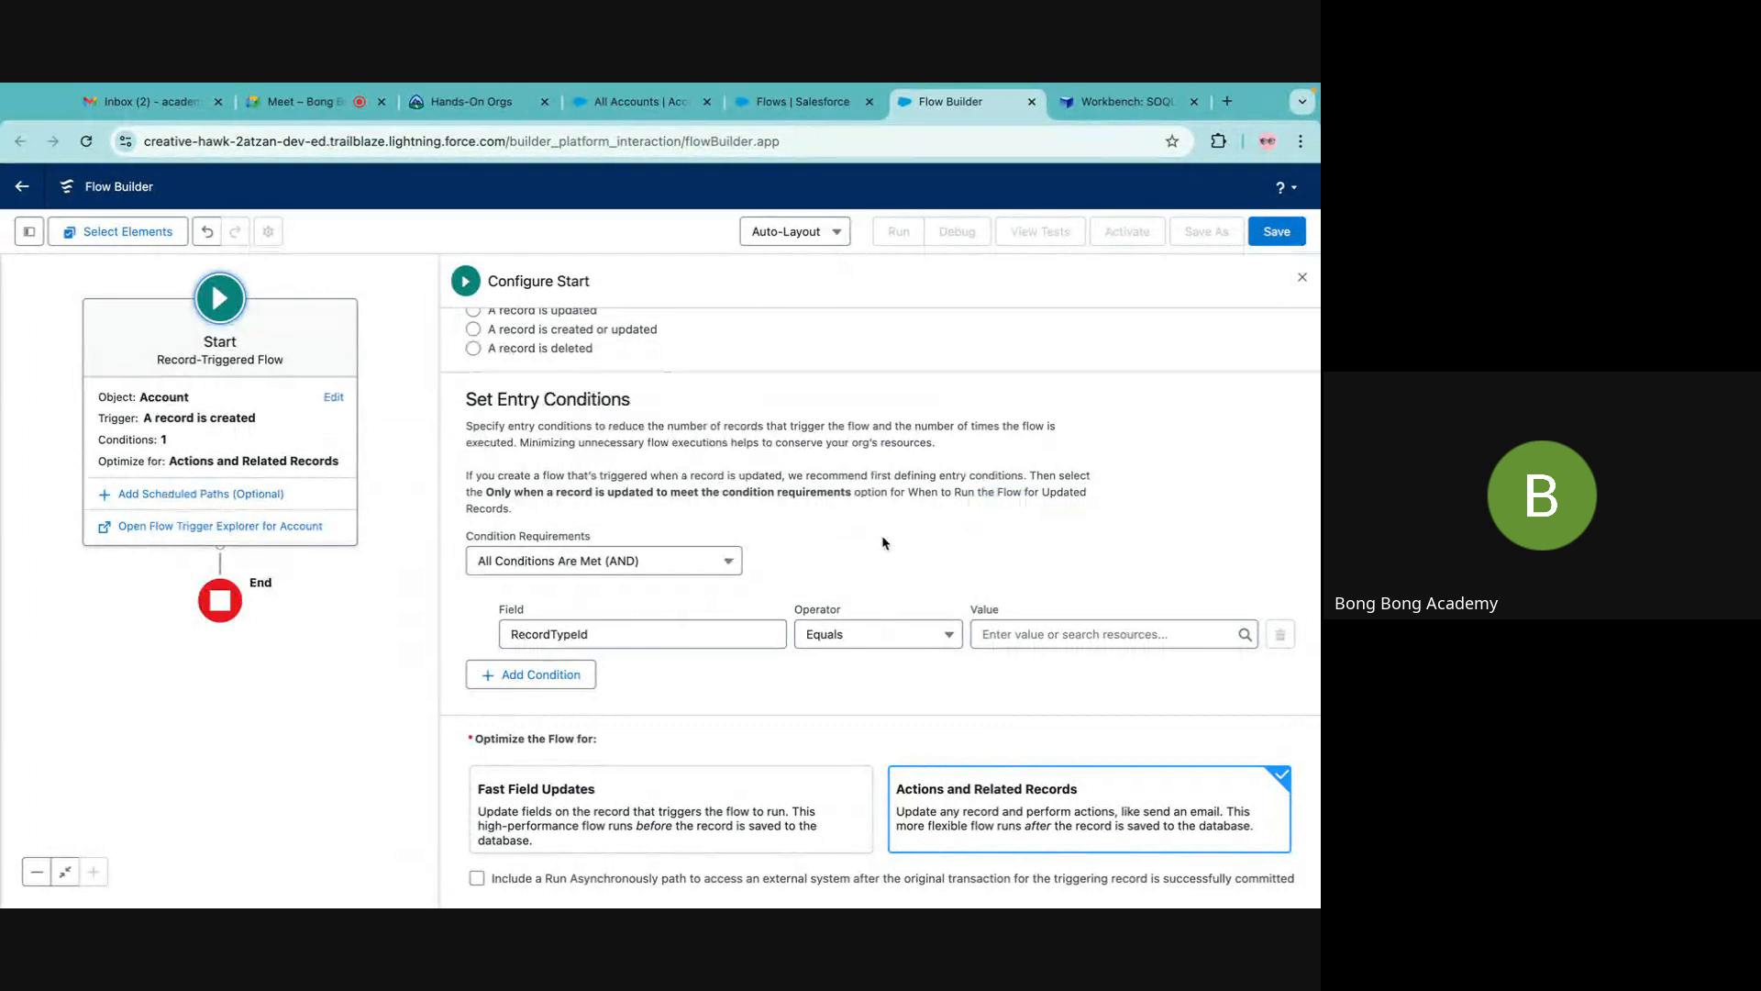
Set the condition requirements to Formula Evaluates to True and insert {!$Record.RecordType.DeveloperName} into the formula.
{"action": "left_click", "coordinate": [682, 561]}
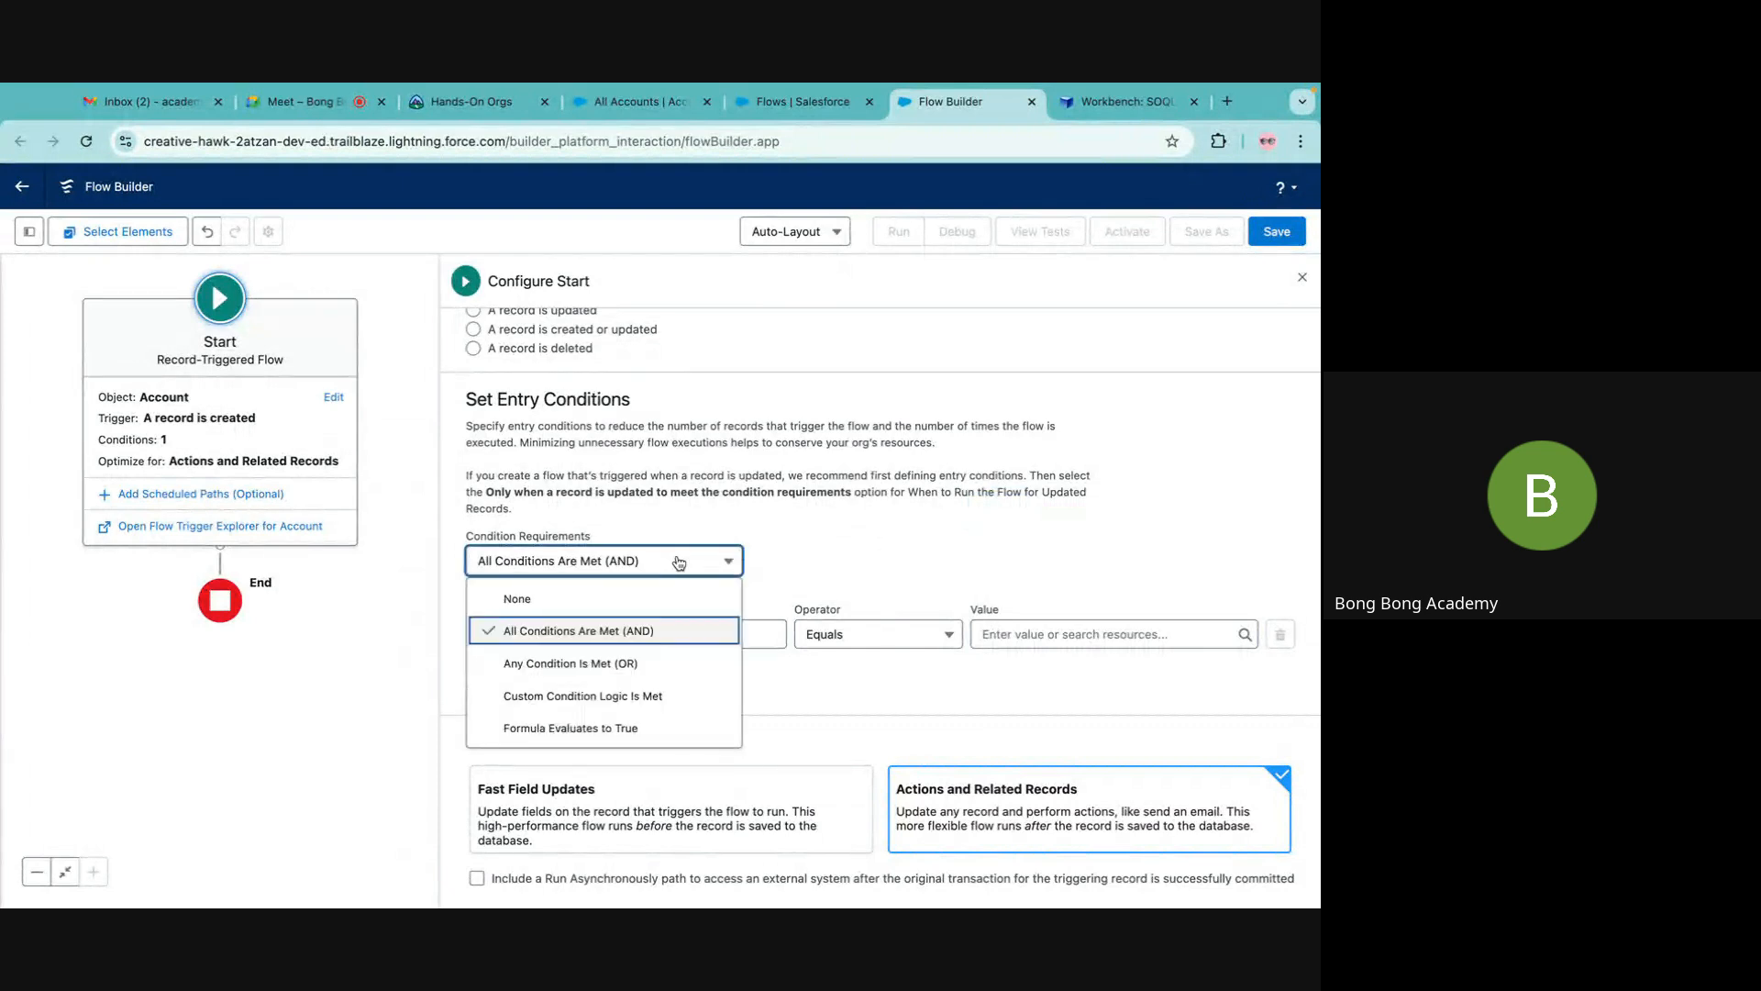
{"action": "left_click", "coordinate": [578, 725]}
{"action": "left_click", "coordinate": [524, 646]}
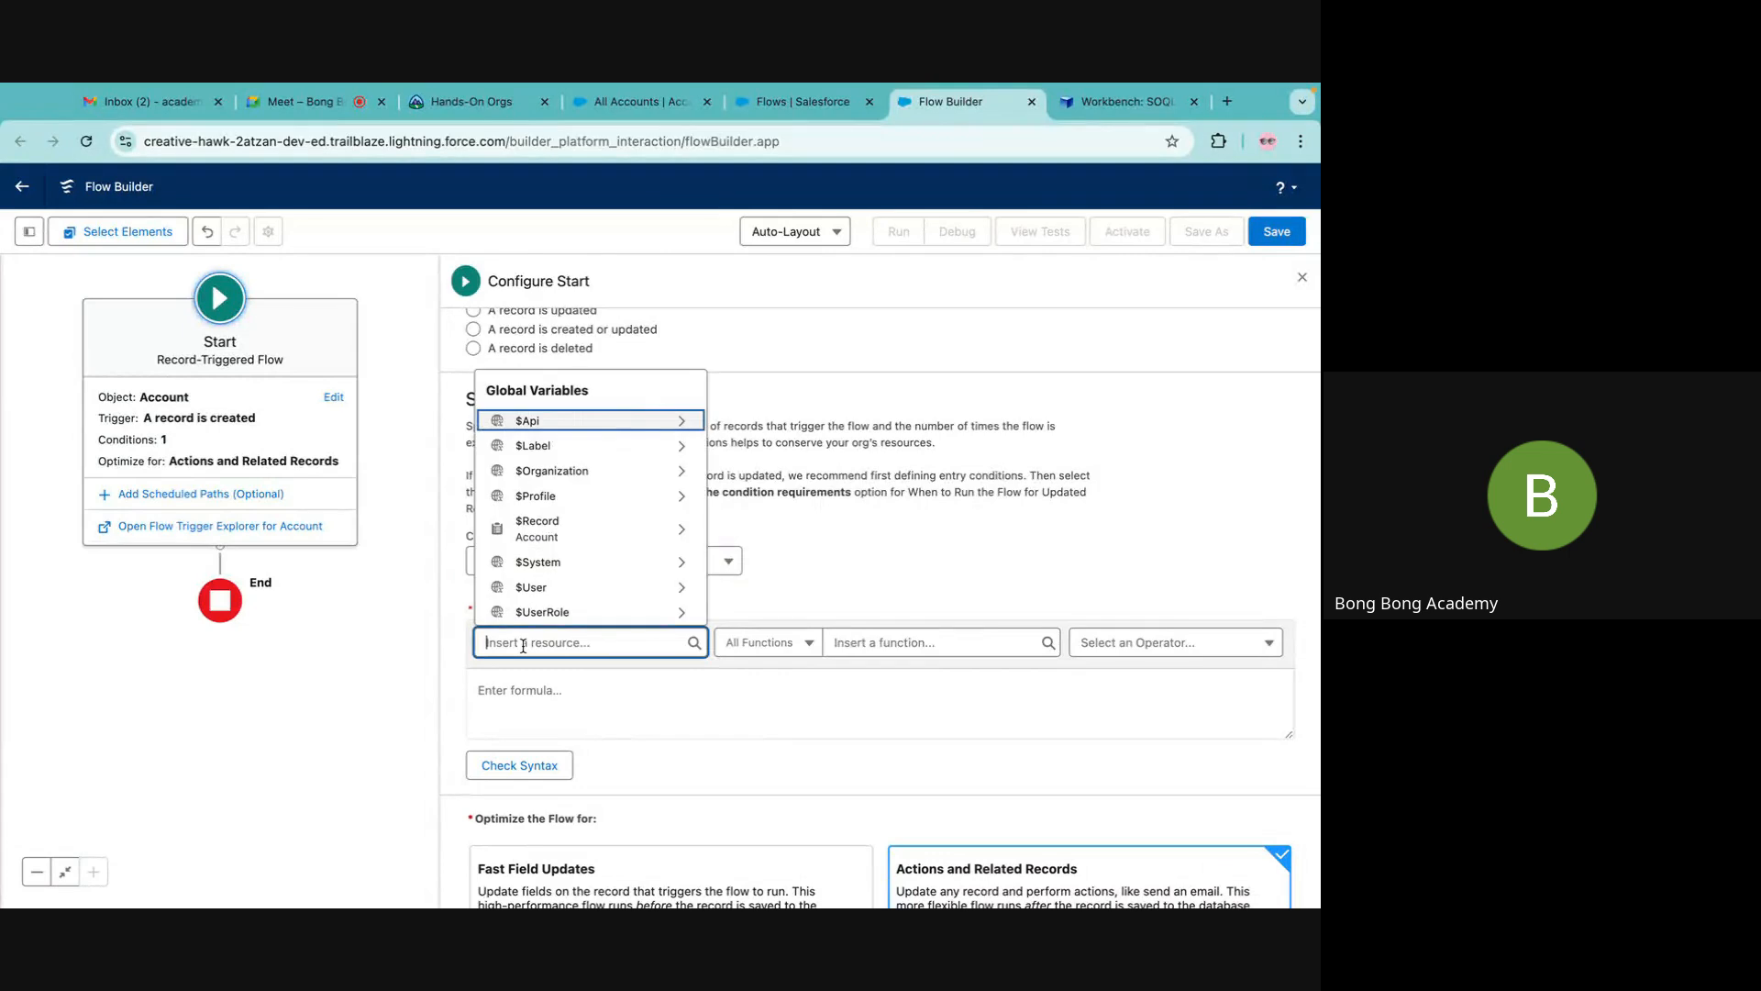
{"action": "left_click", "coordinate": [546, 529]}
{"action": "type", "text": "rec"}
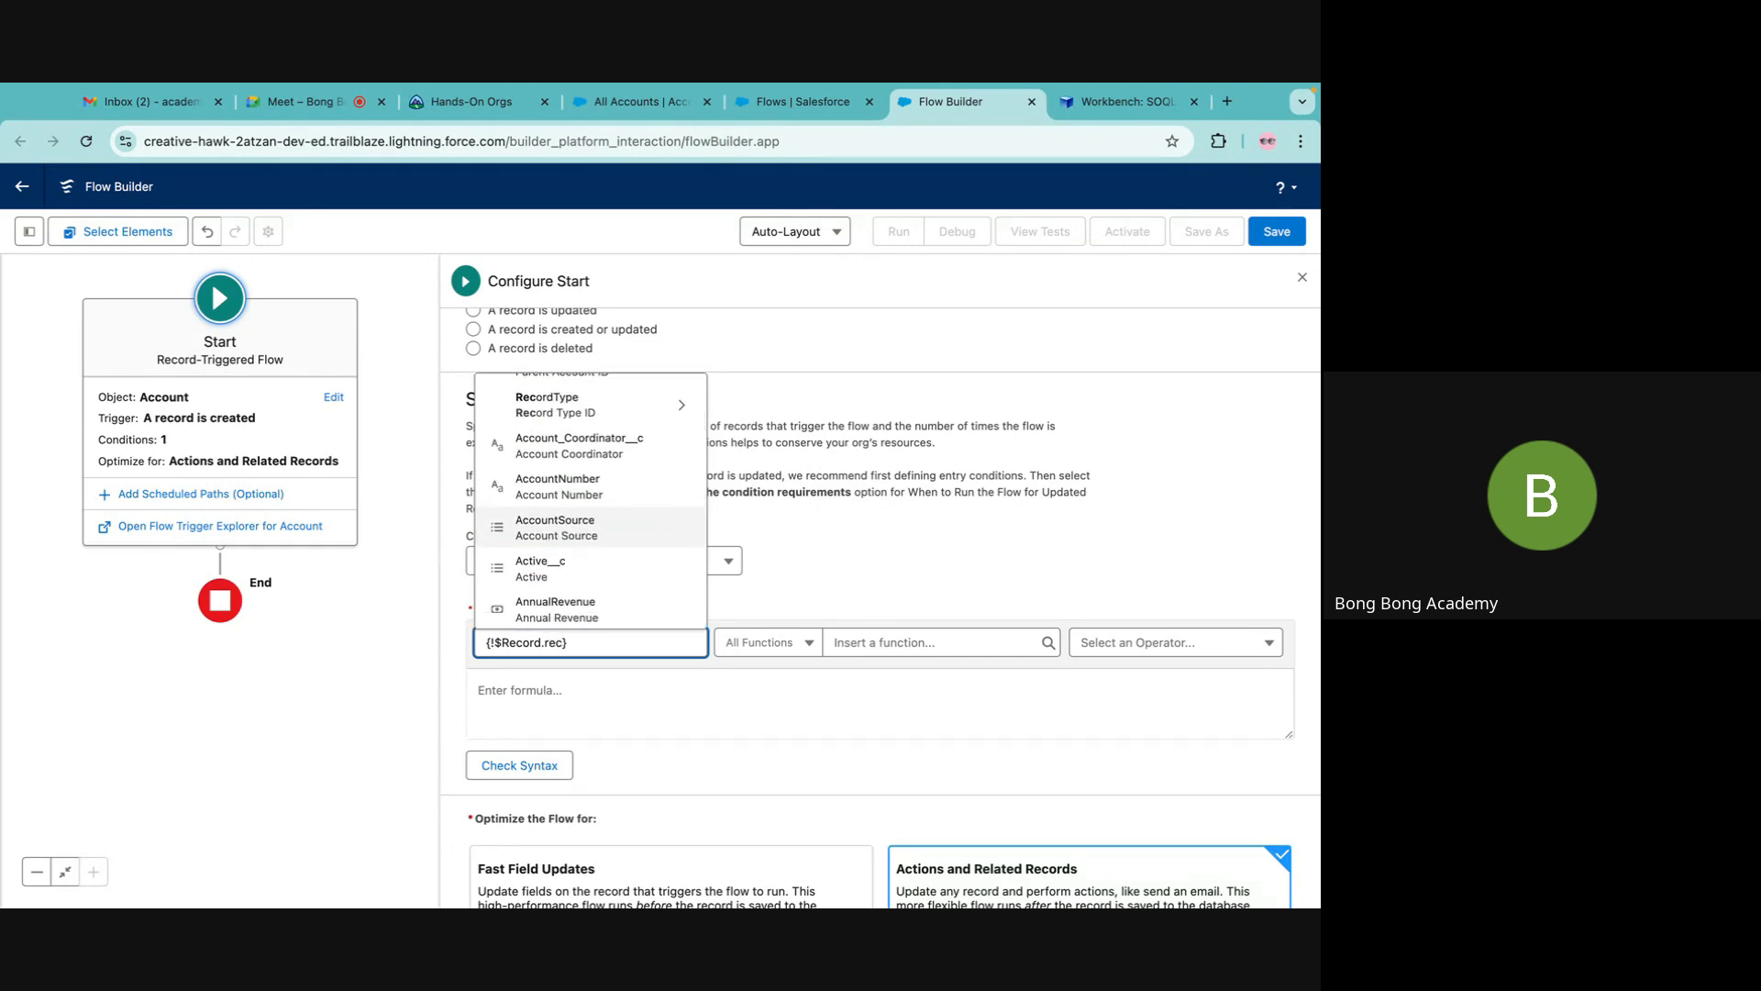
{"action": "left_click", "coordinate": [587, 414]}
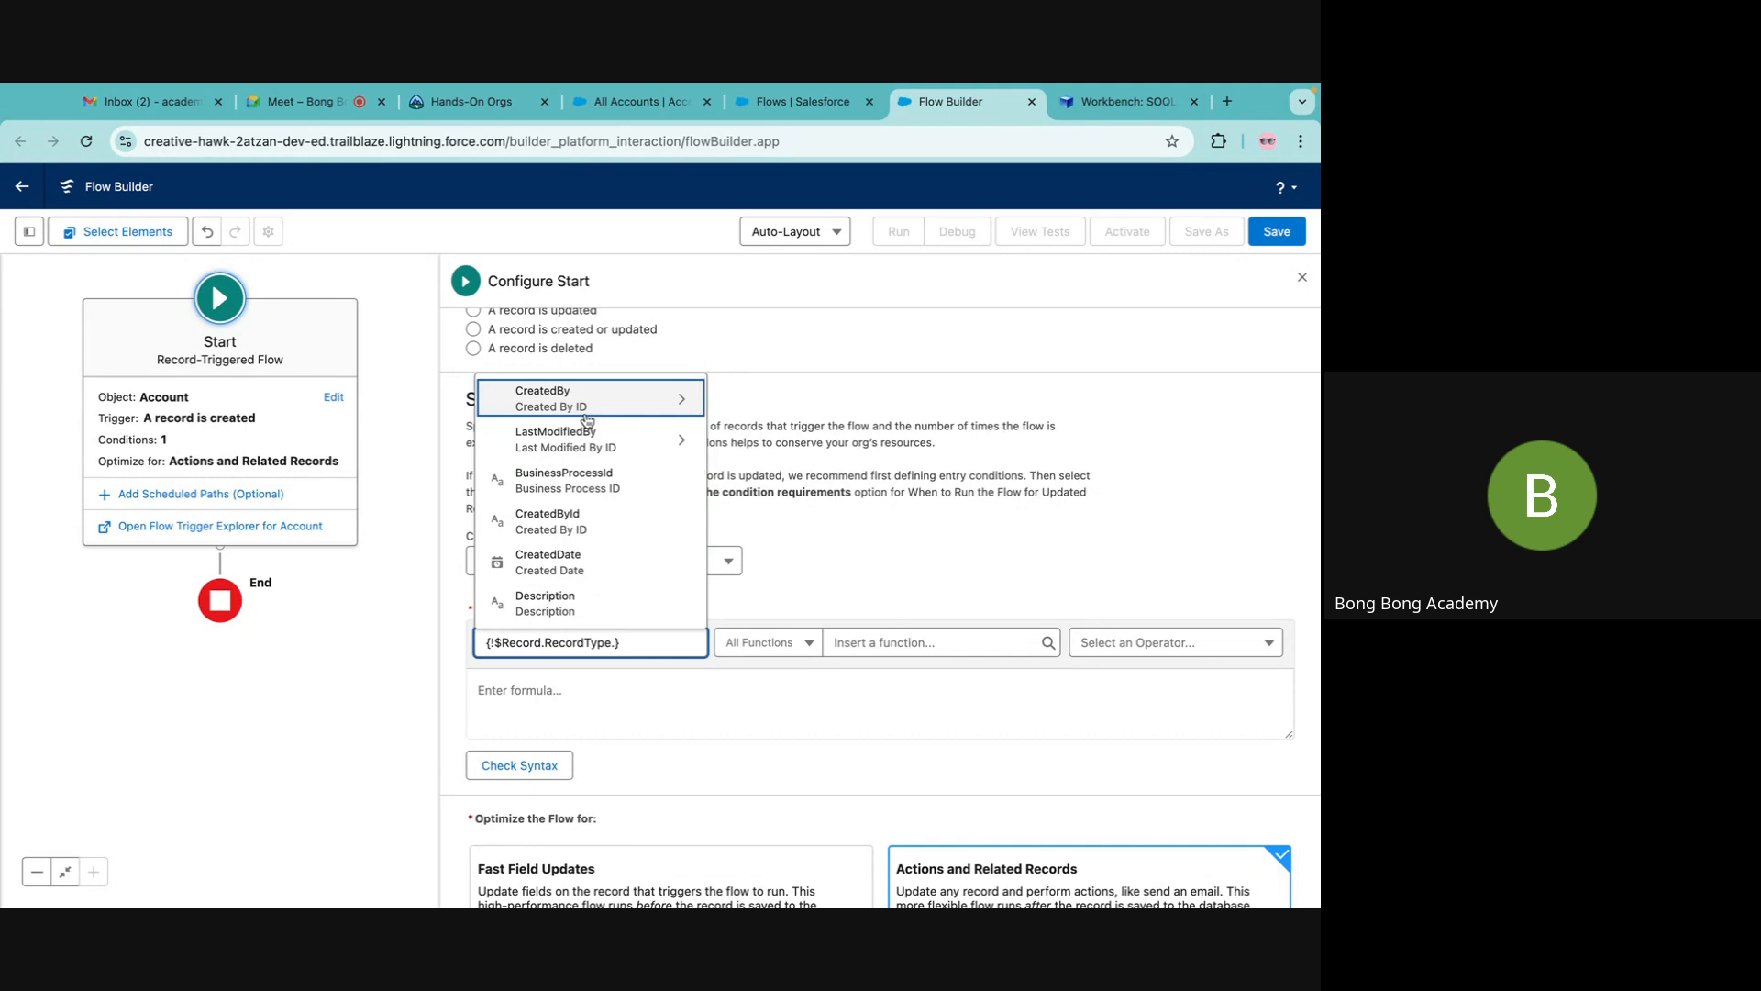
{"action": "type", "text": "de"}
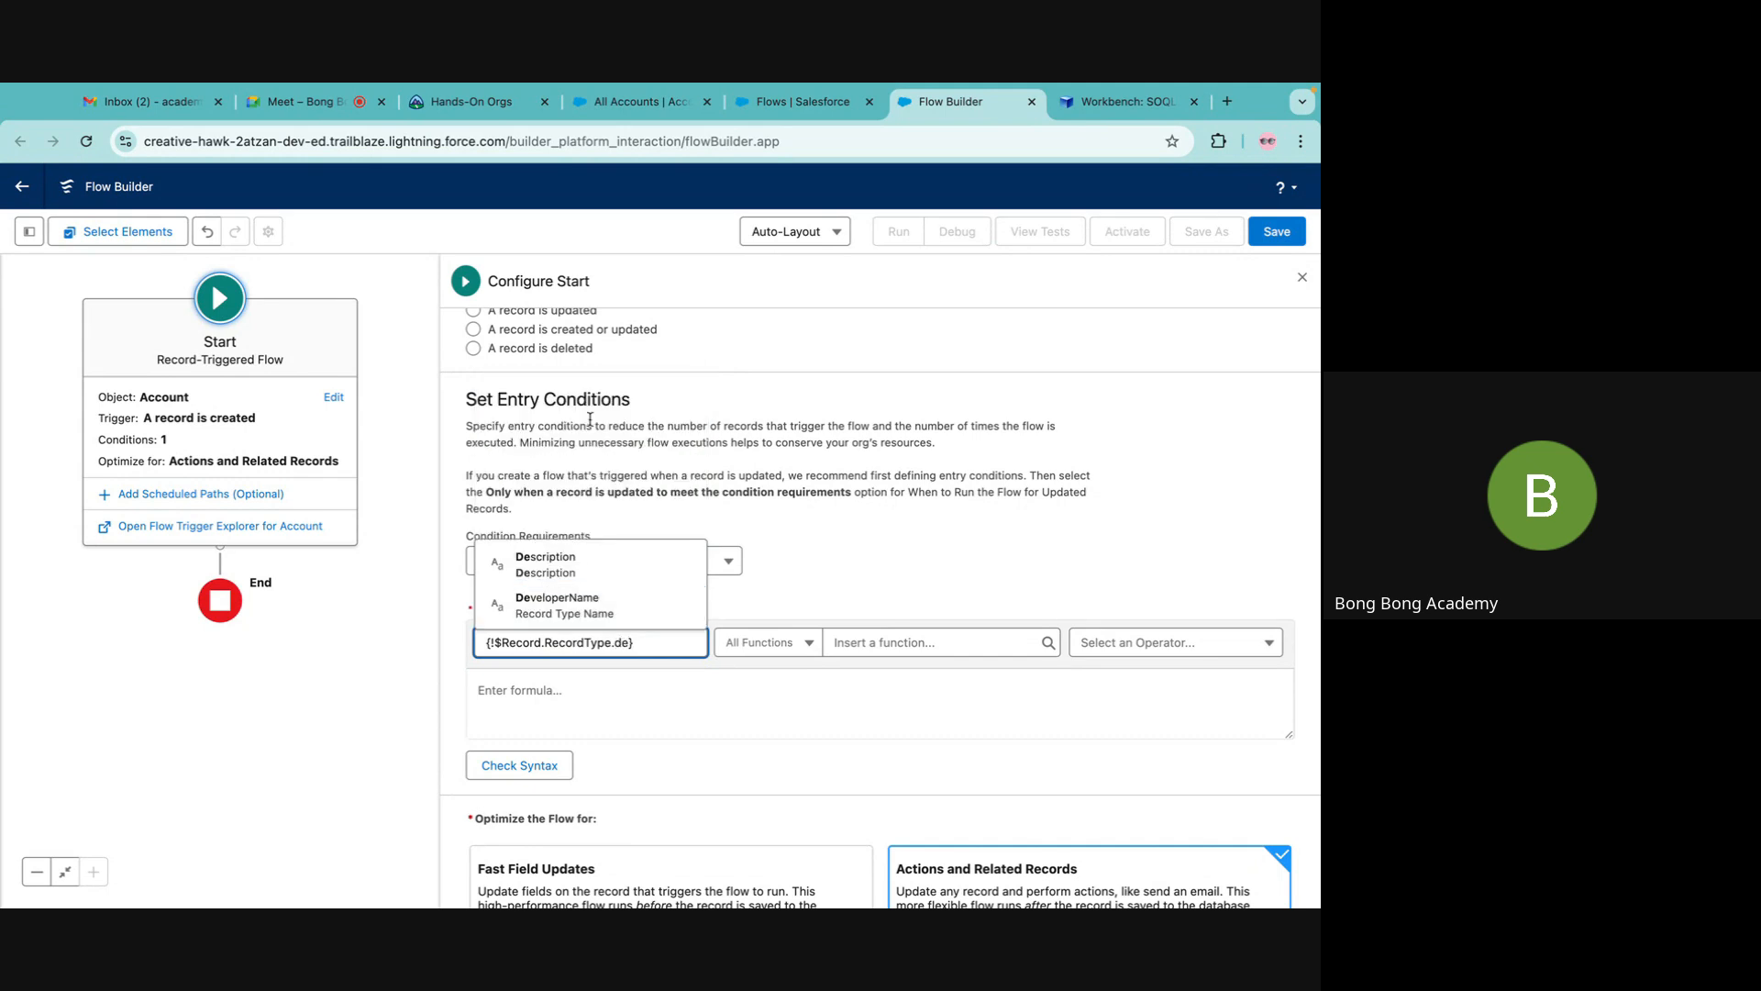
{"action": "left_click", "coordinate": [550, 610]}
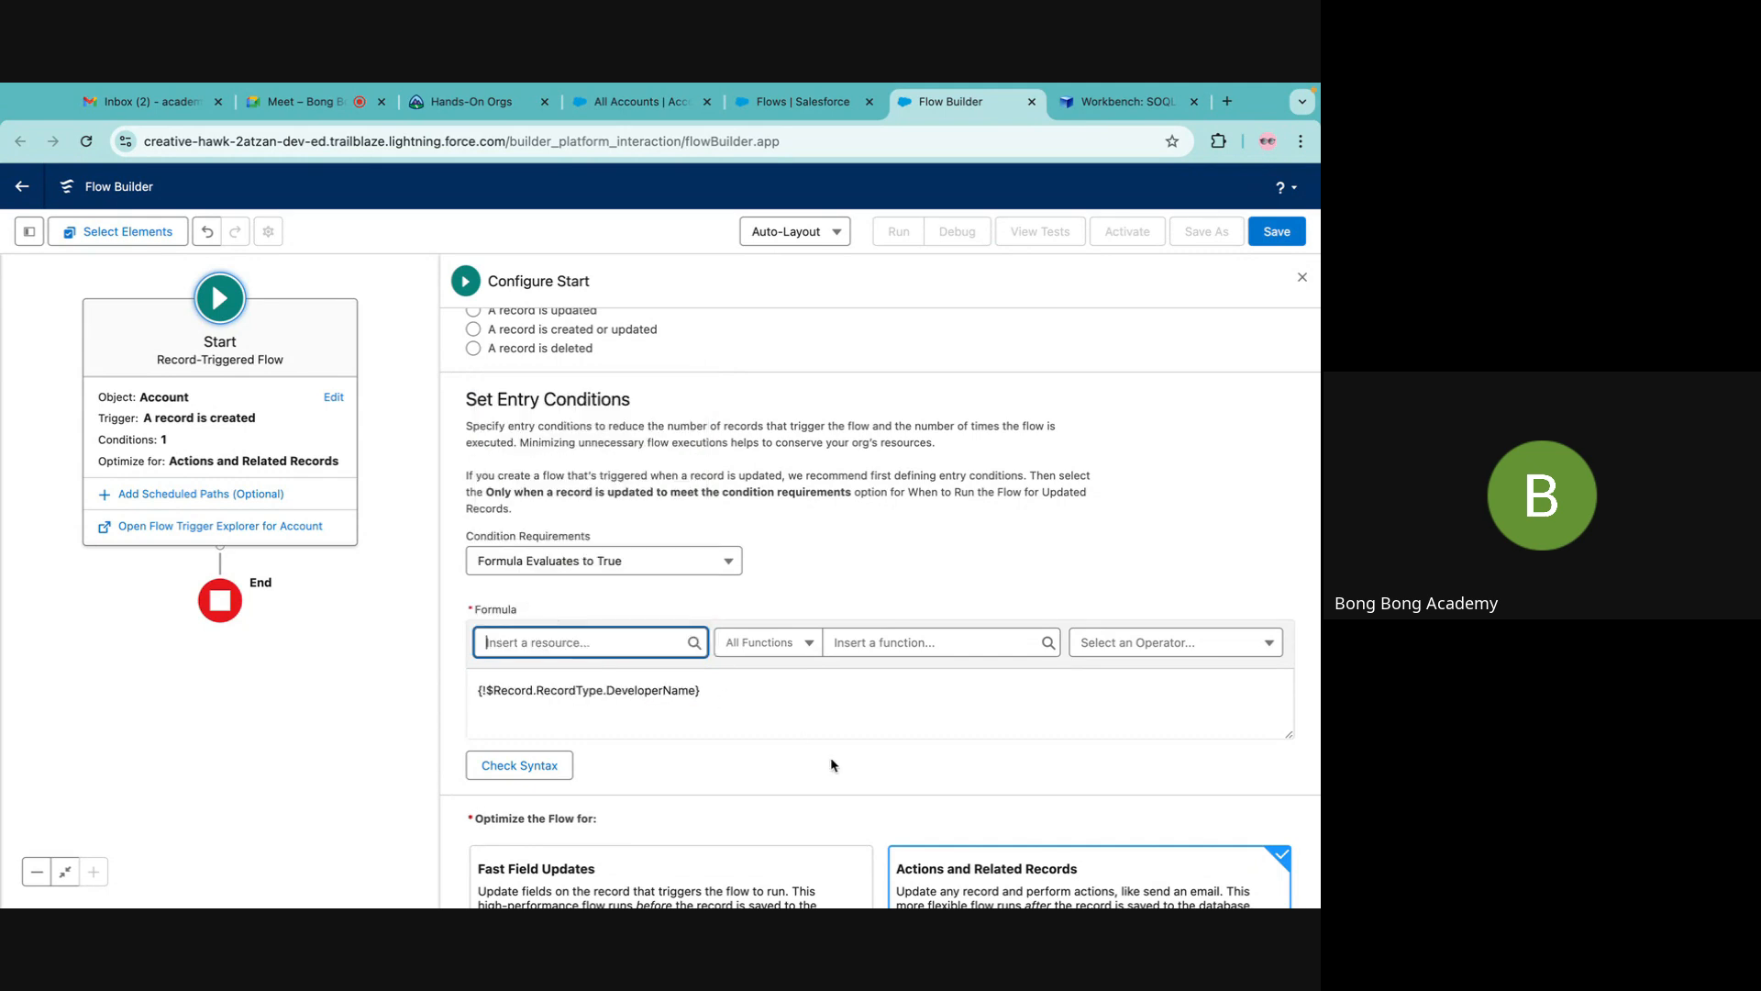
Complete the formula with = "Business Account", copying the record type name from the Workbench query results, and check its syntax.
{"action": "left_click", "coordinate": [772, 701]}
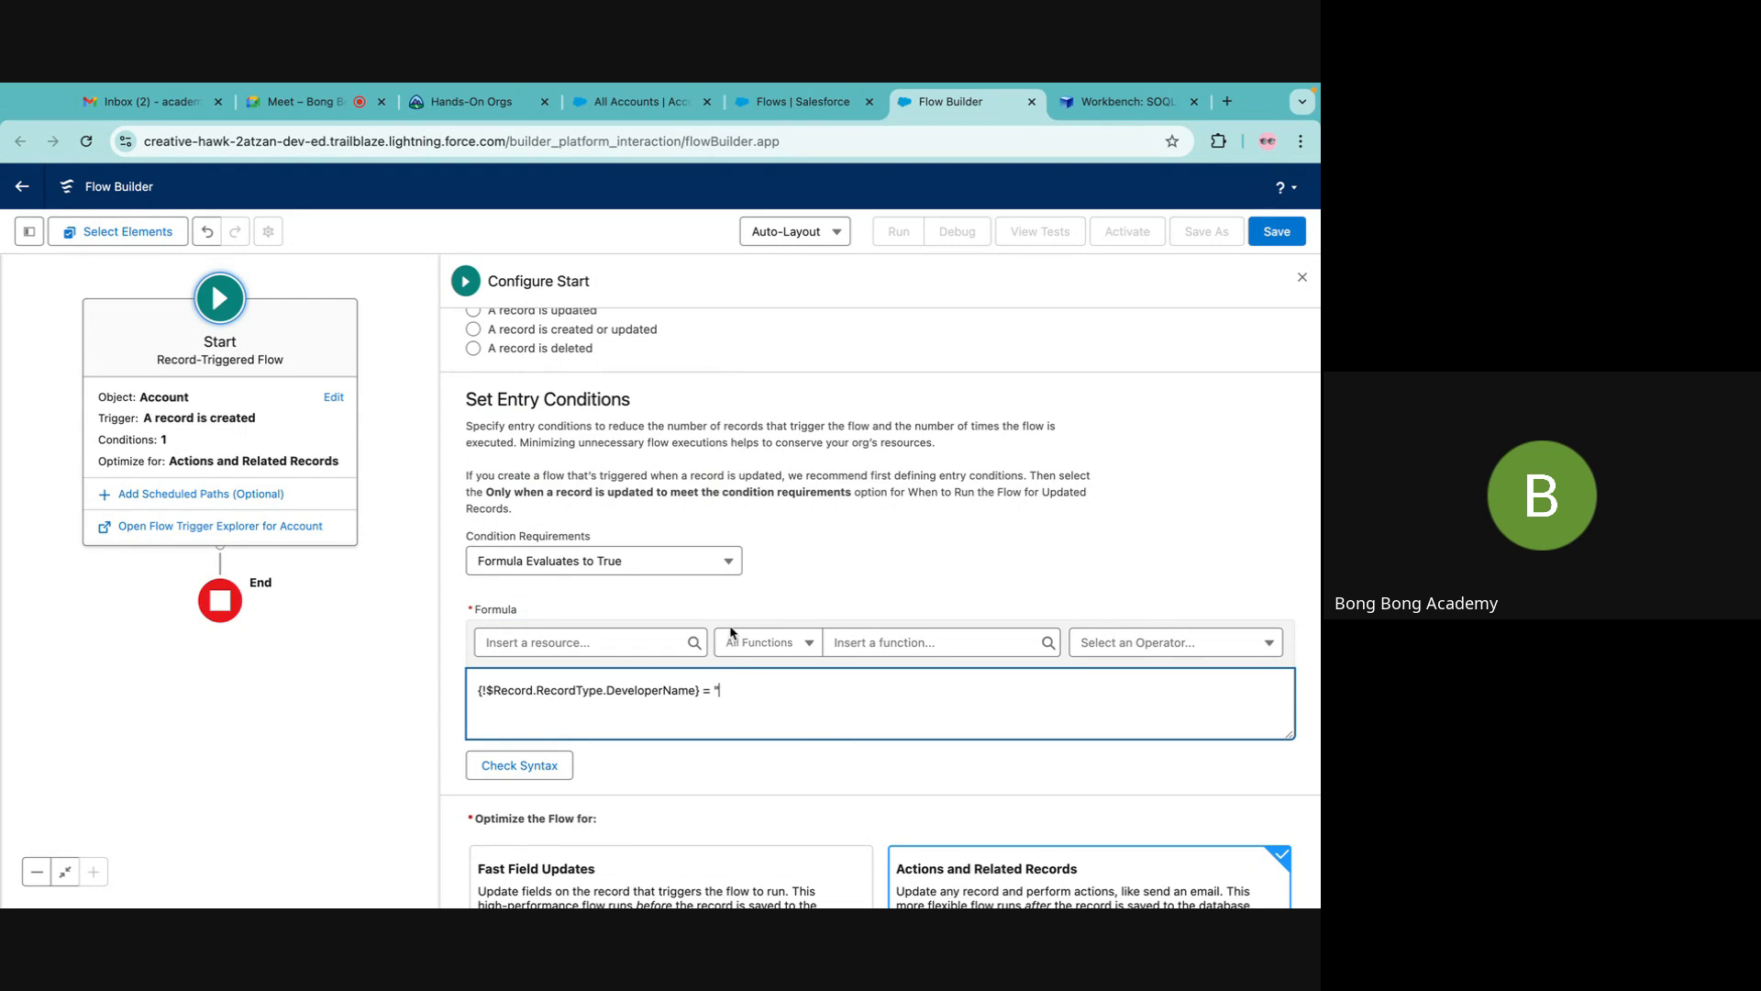
{"action": "left_click", "coordinate": [1124, 100]}
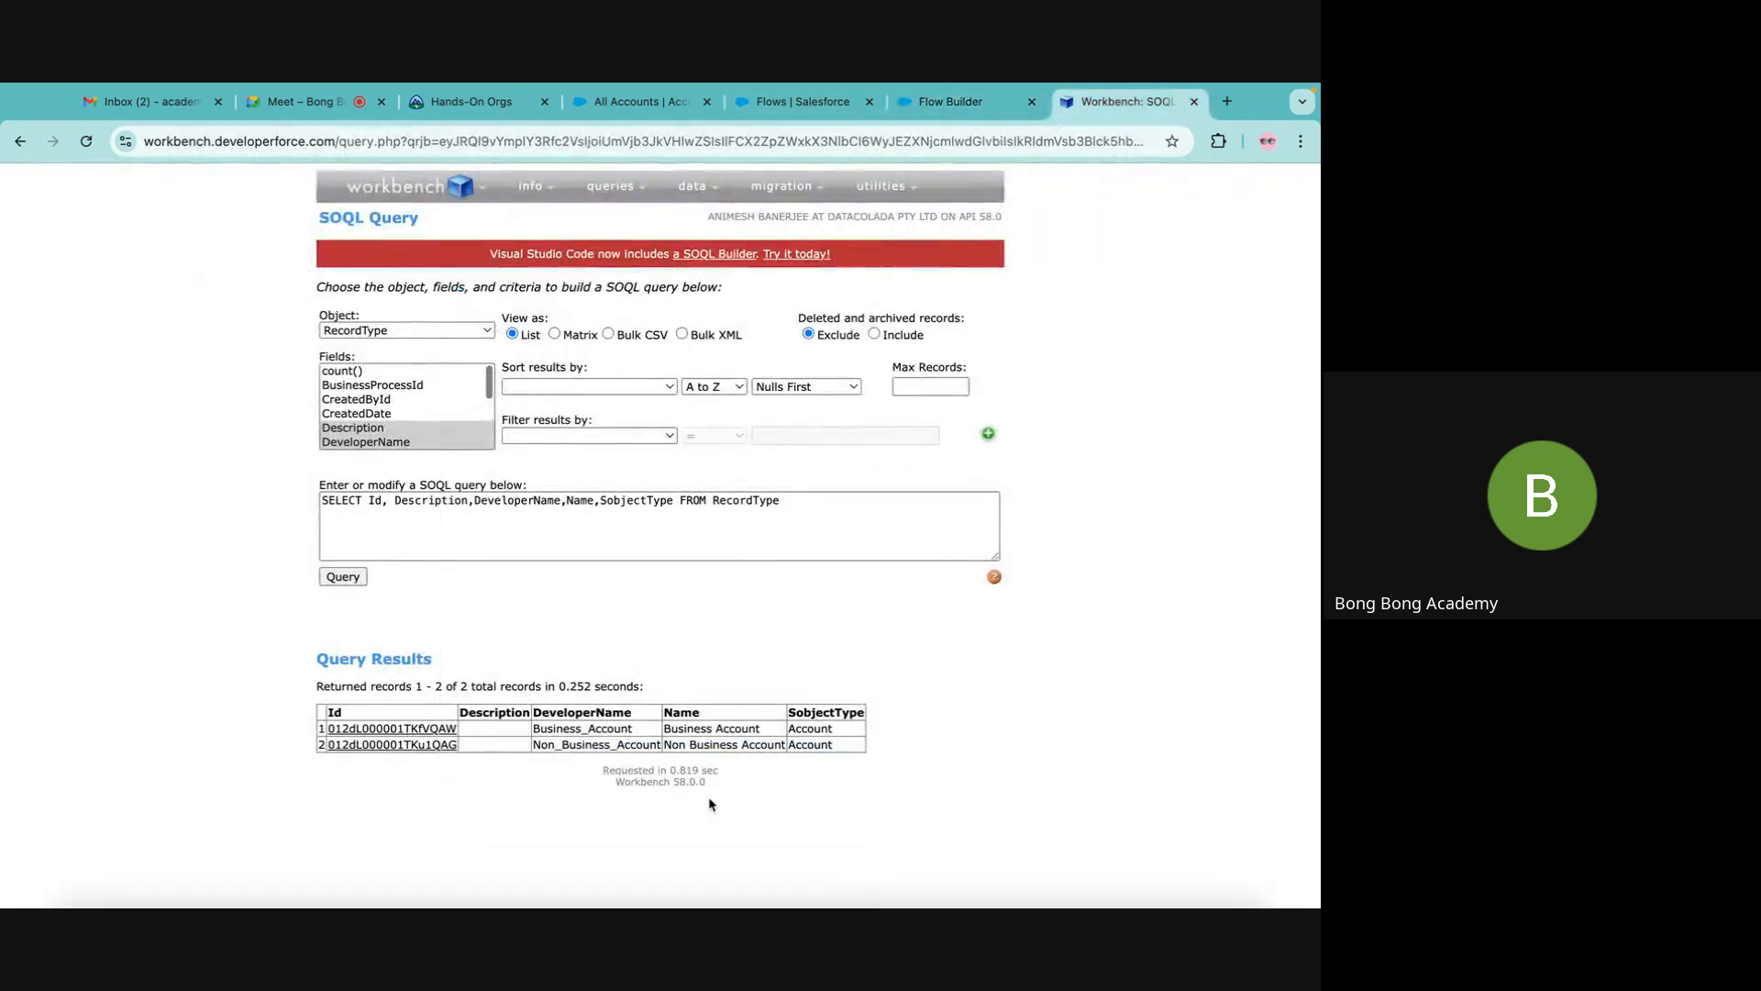
{"action": "left_click_drag", "start_coordinate": [664, 730], "coordinate": [787, 733]}
{"action": "key", "text": "super+c"}
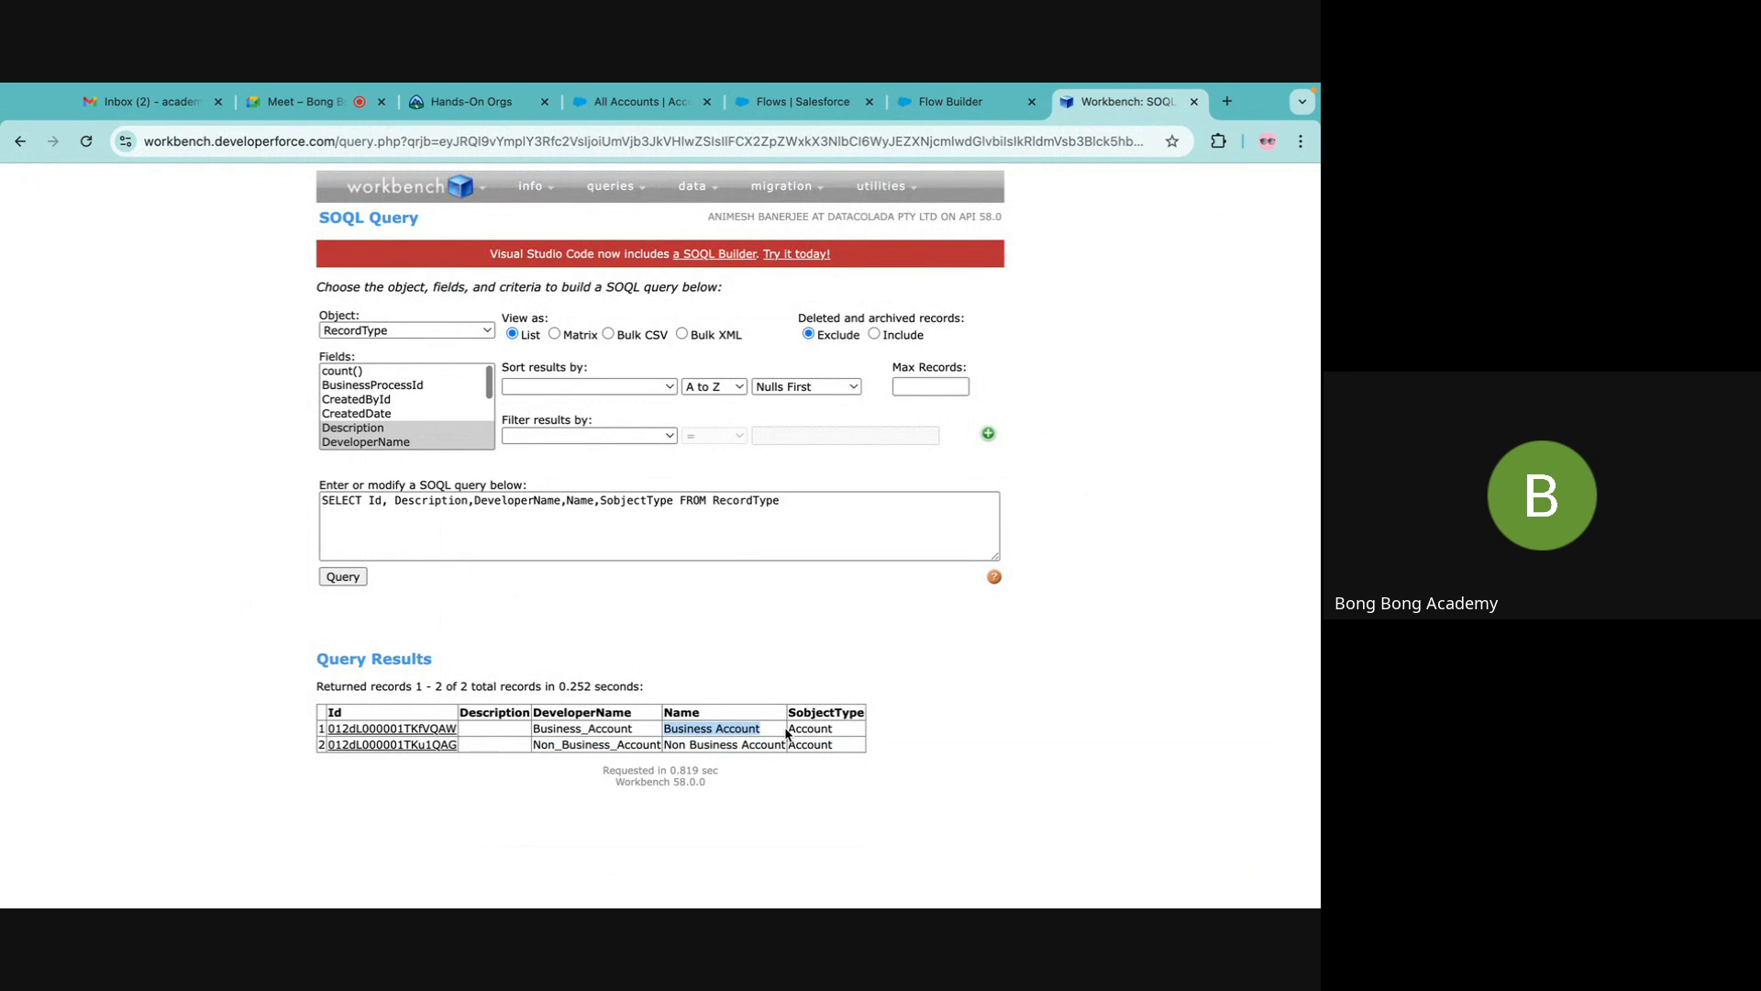
{"action": "left_click", "coordinate": [904, 125]}
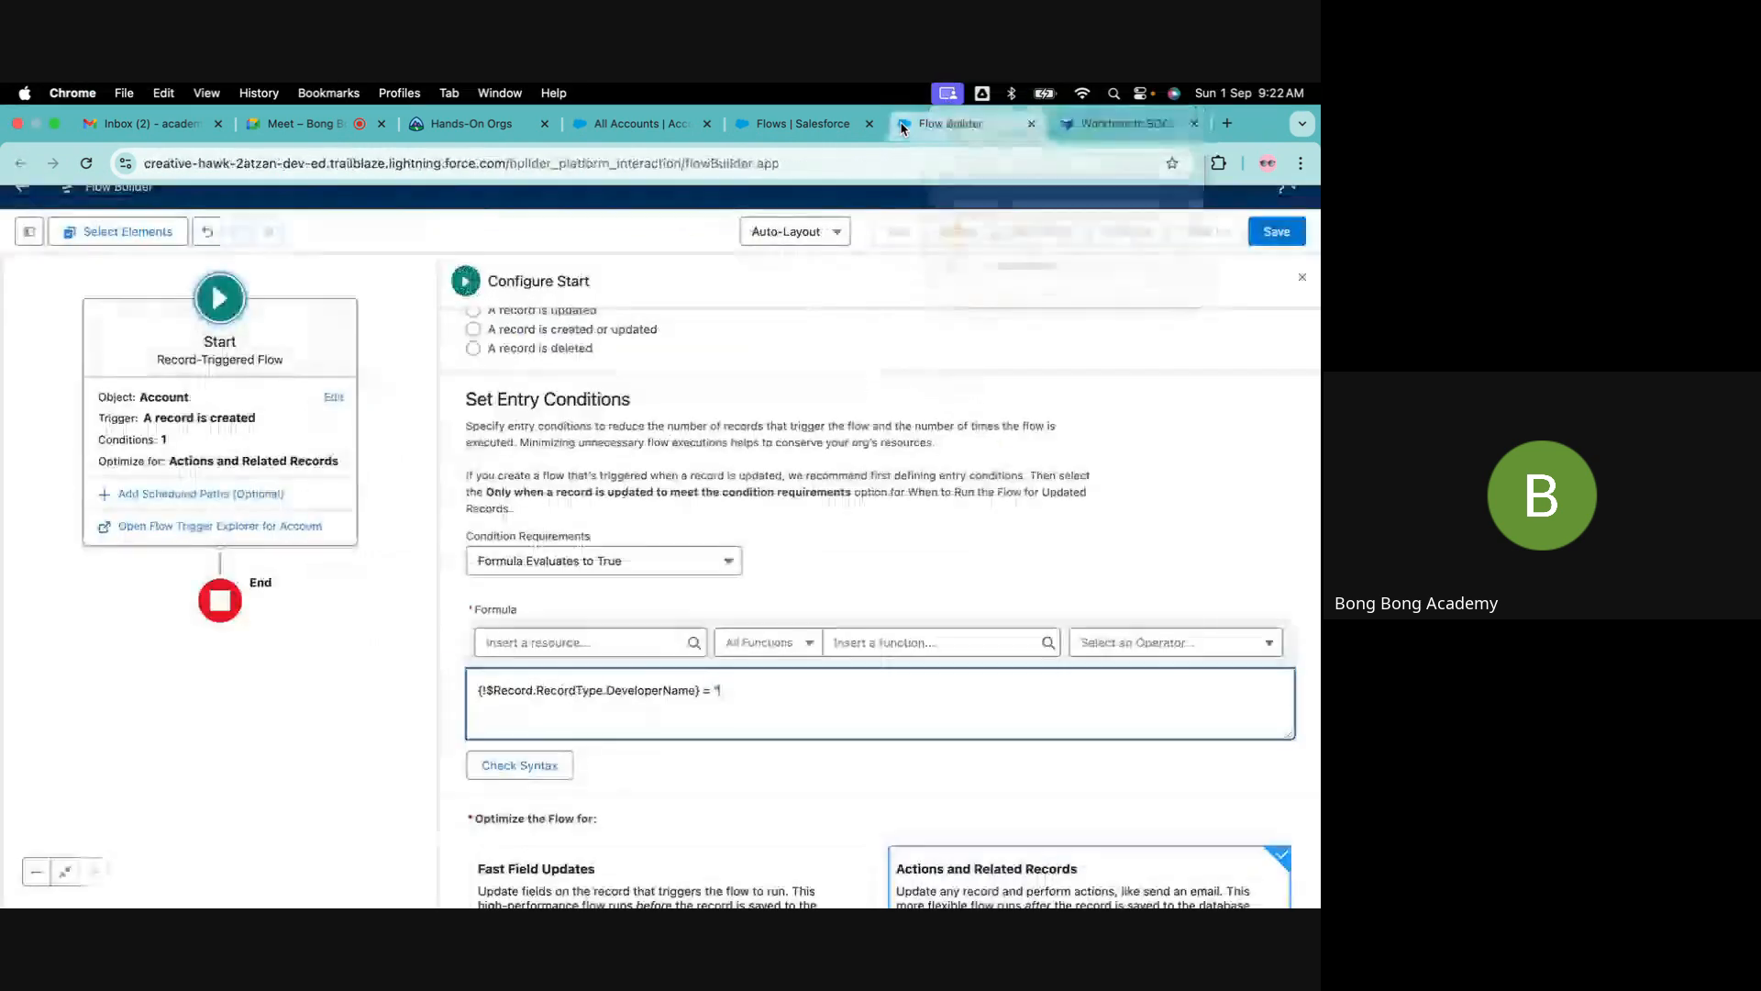
{"action": "key", "text": "super+v"}
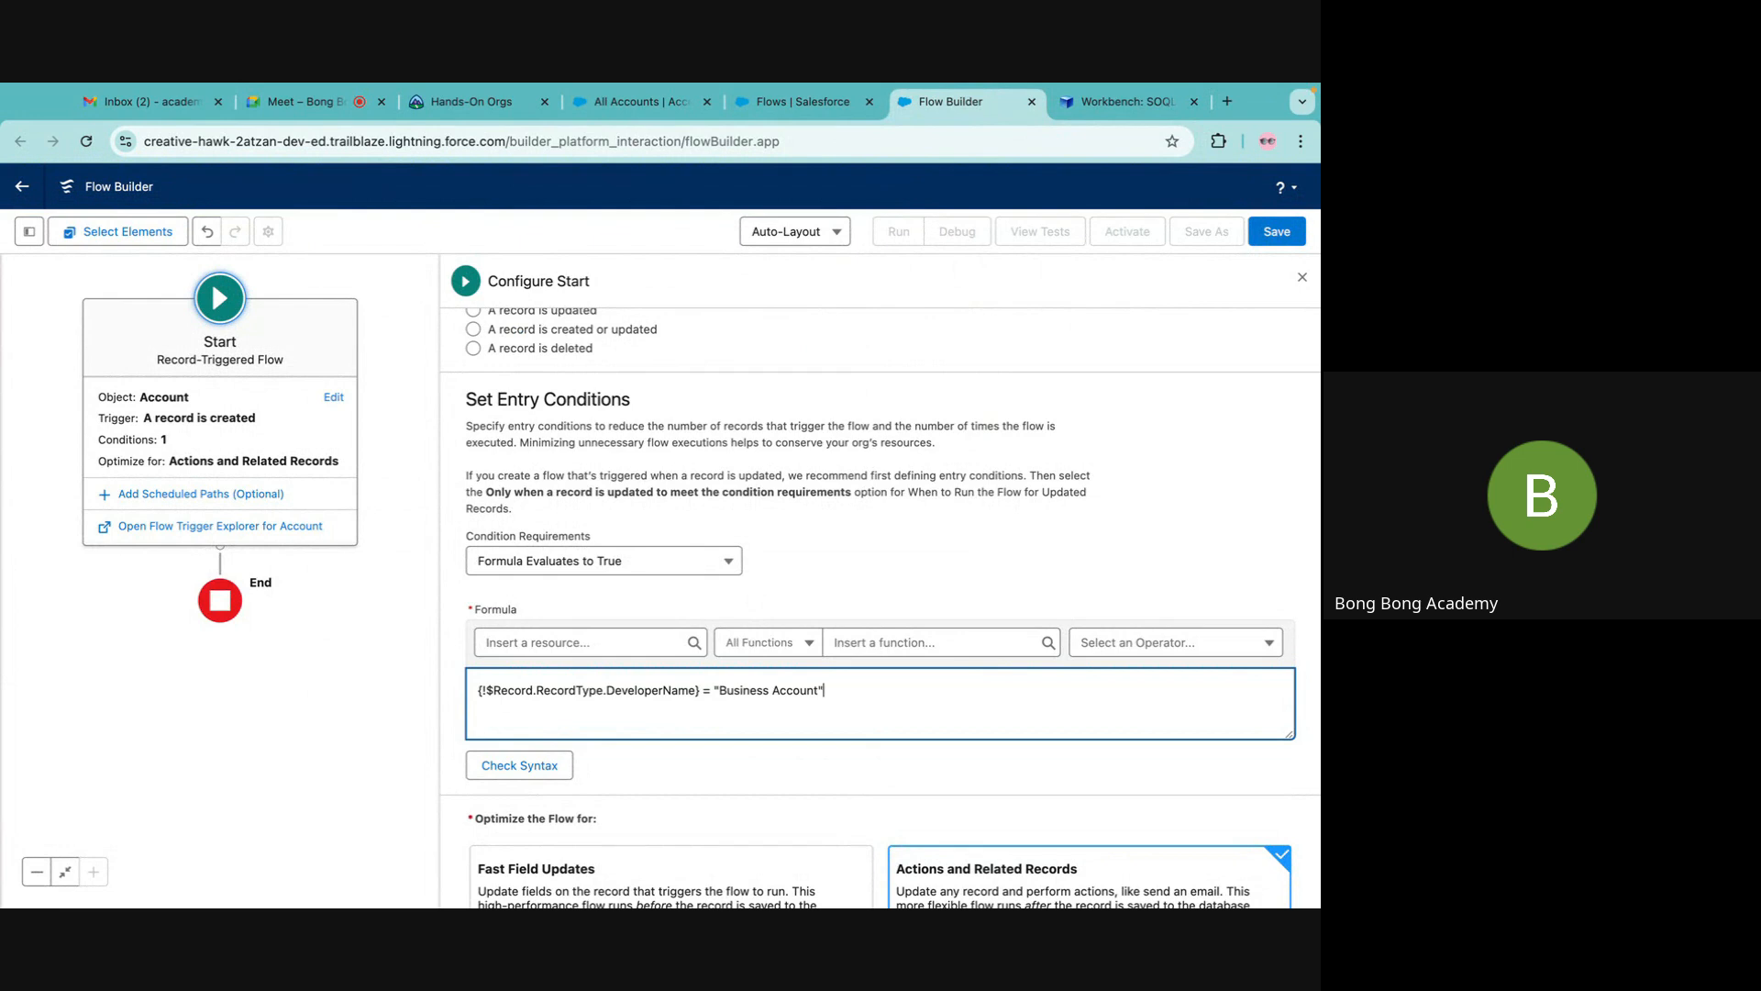
{"action": "left_click", "coordinate": [519, 765]}
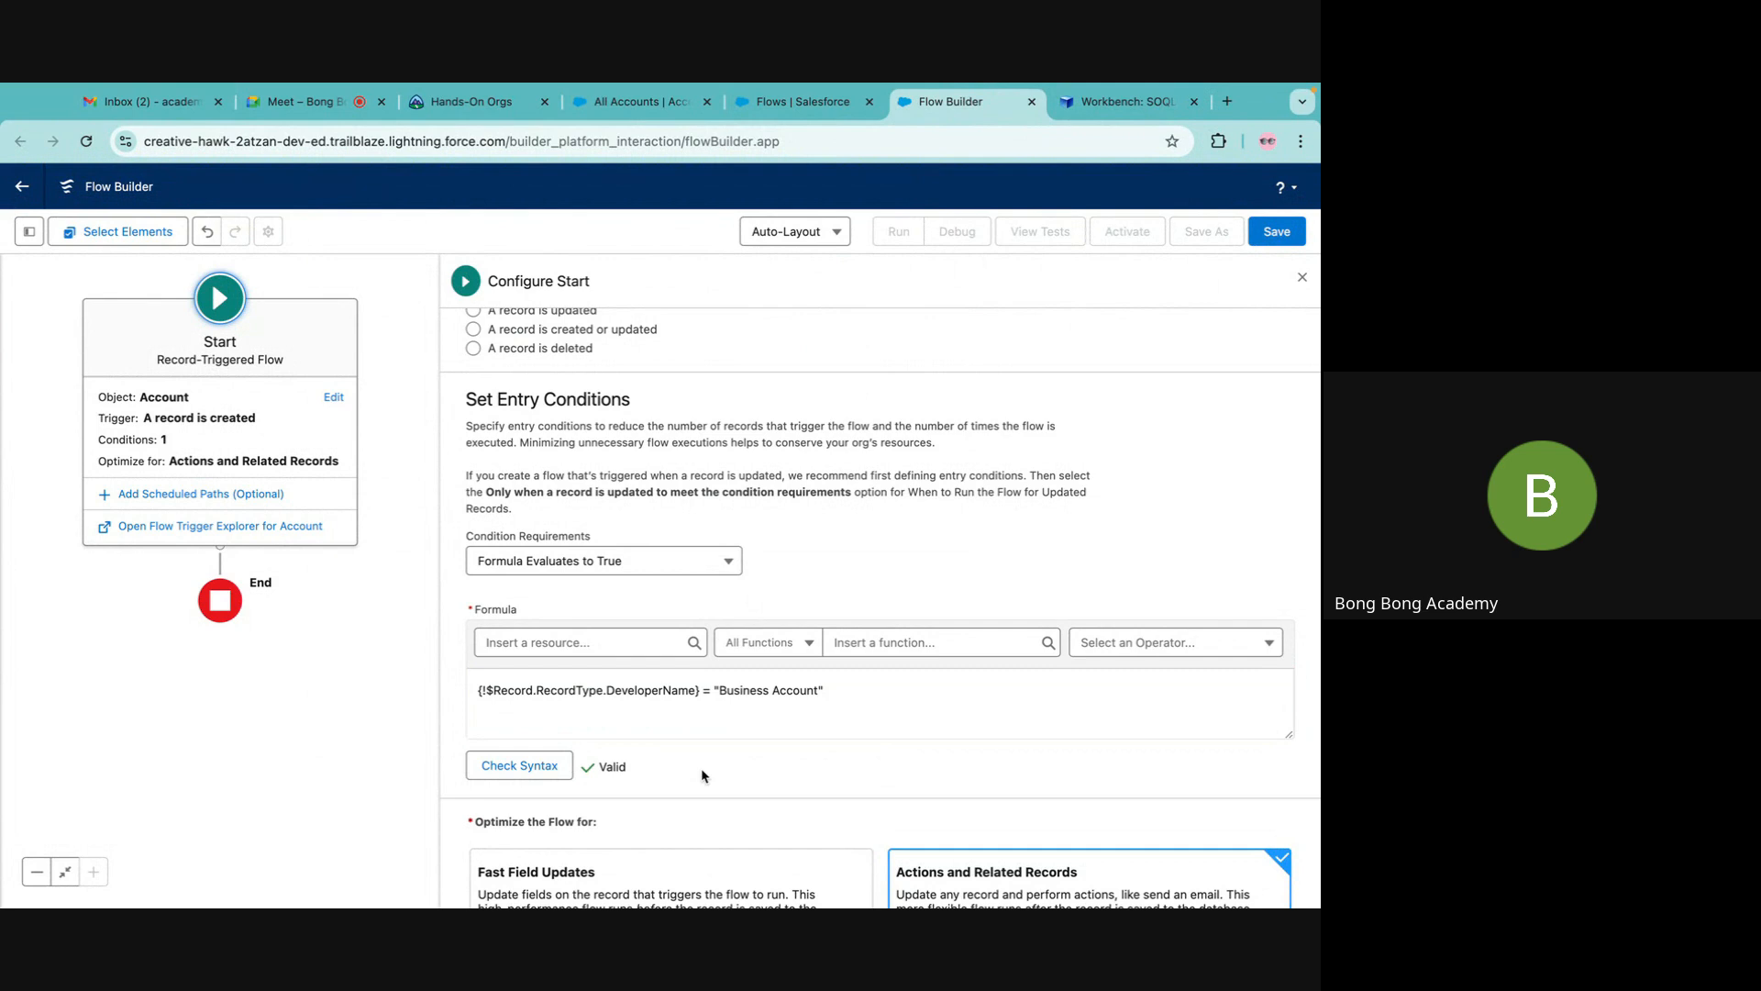
Append && after the record type comparison in the entry formula and close the flow's start configuration.
{"action": "left_click", "coordinate": [888, 694]}
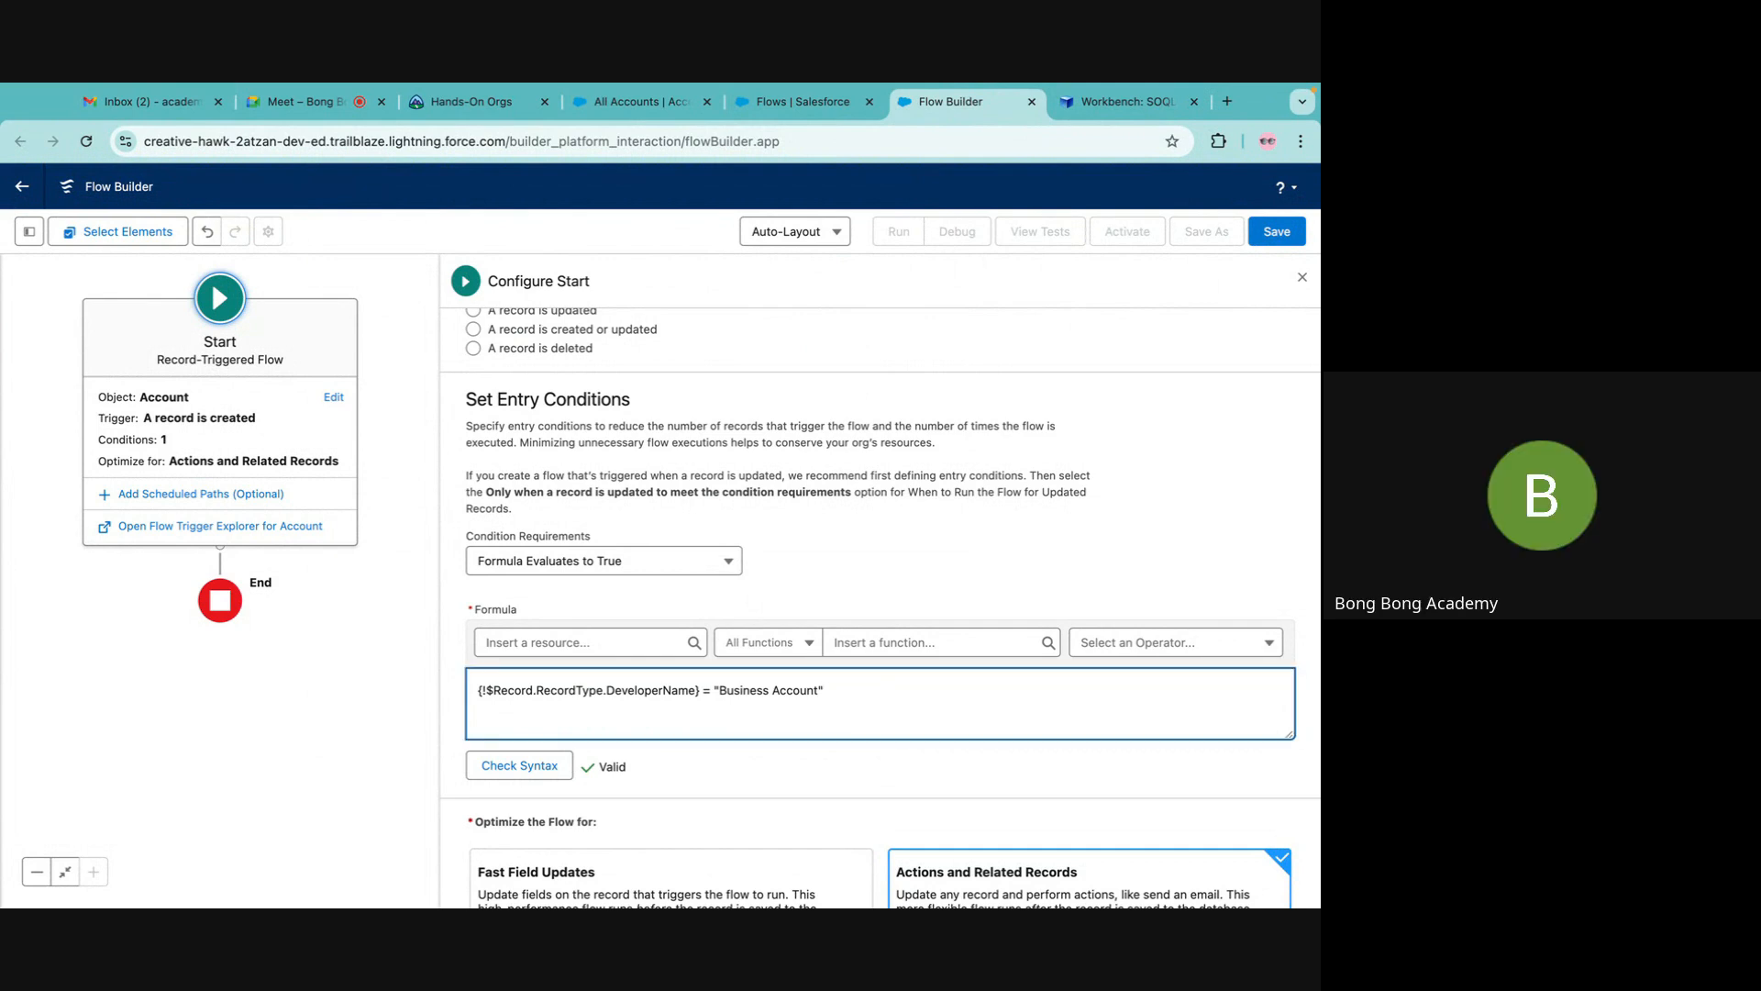
{"action": "left_click", "coordinate": [587, 645]}
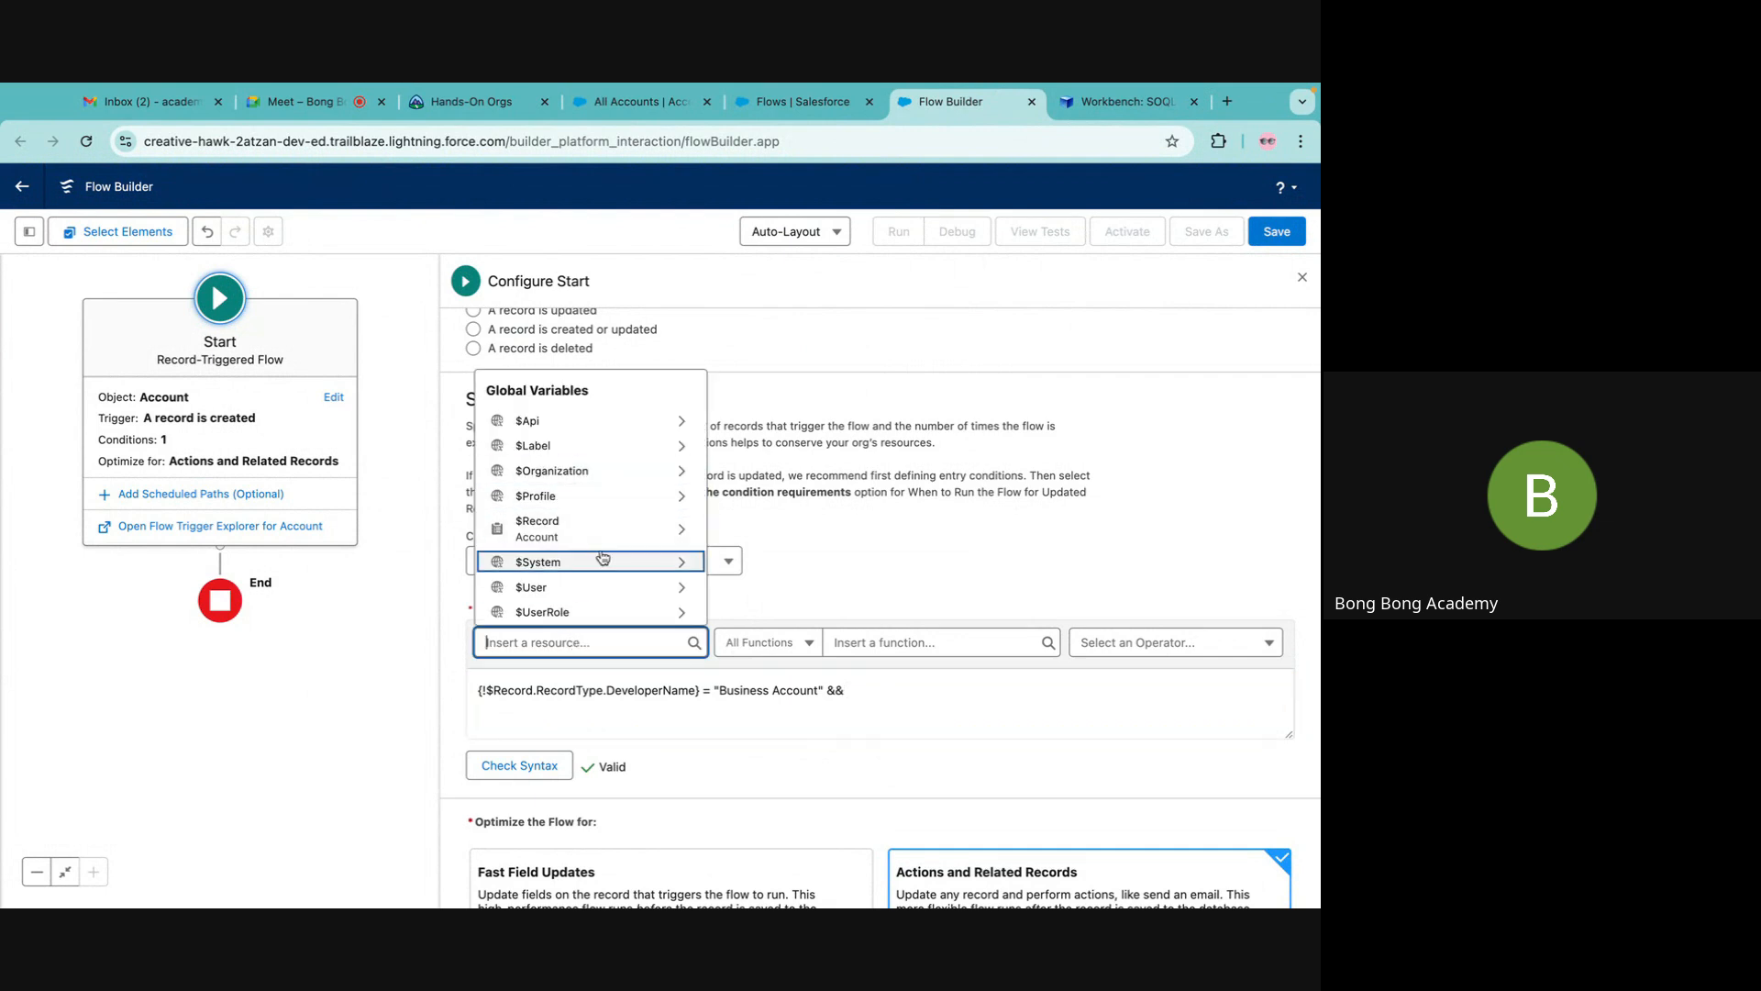
{"action": "left_click", "coordinate": [806, 741]}
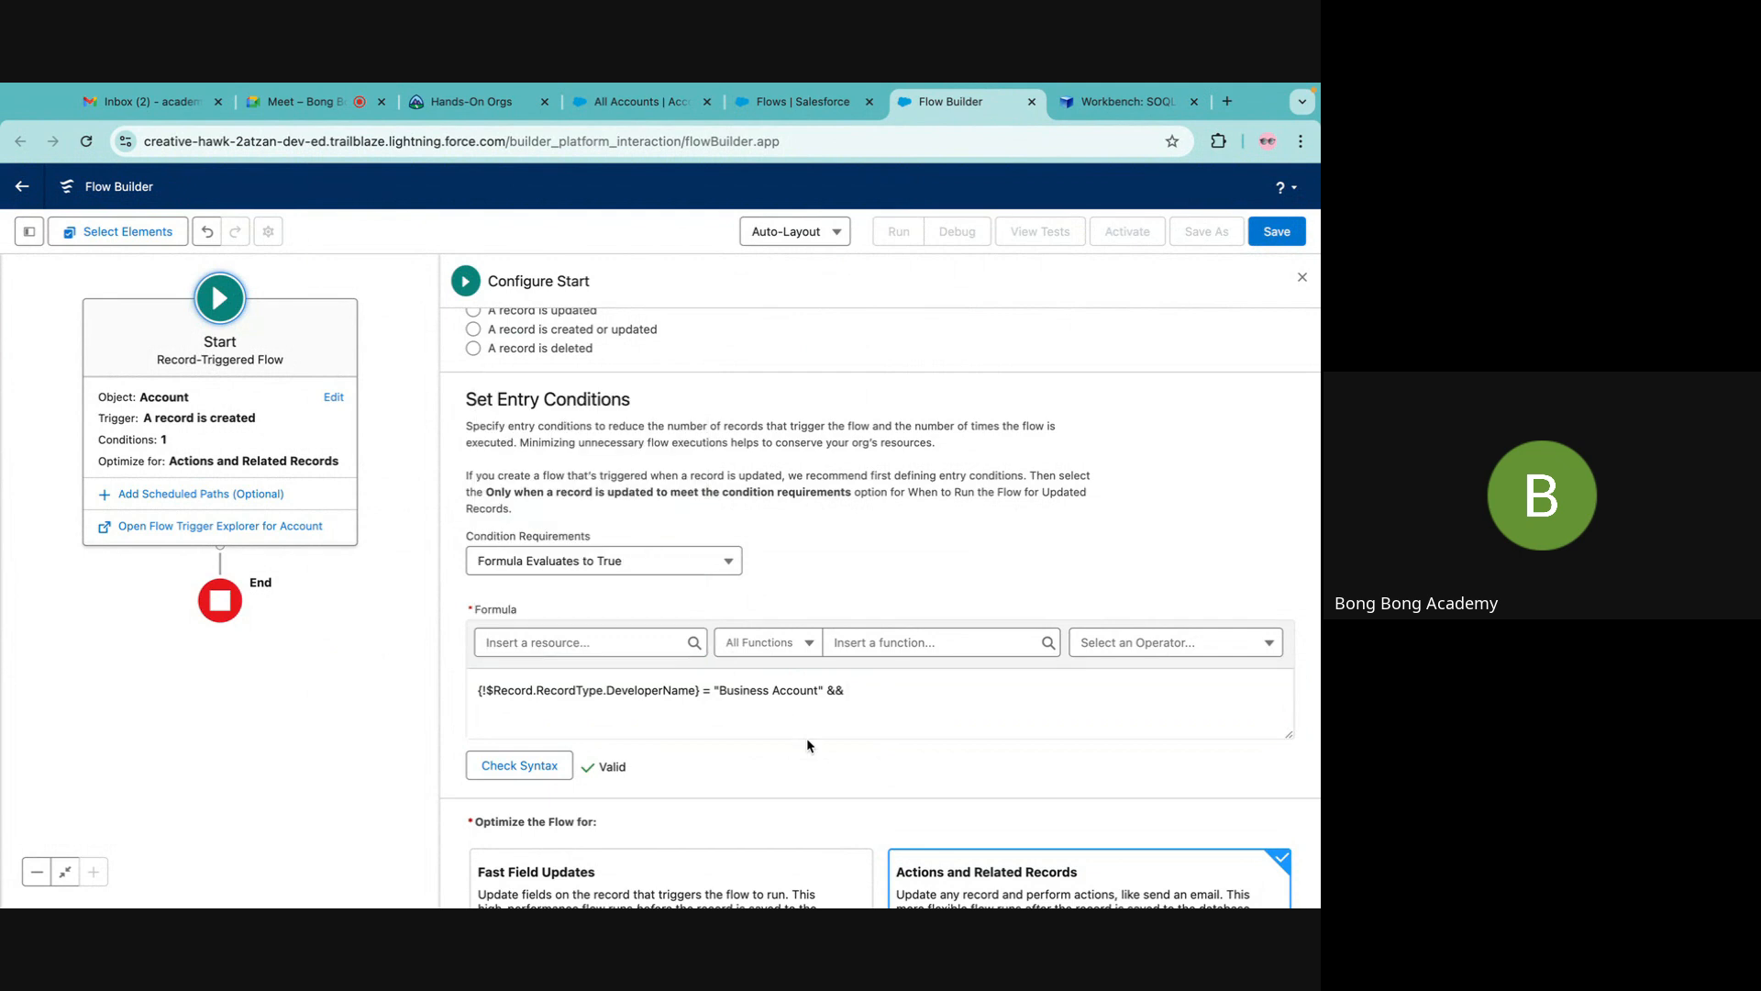
{"action": "left_click", "coordinate": [615, 563]}
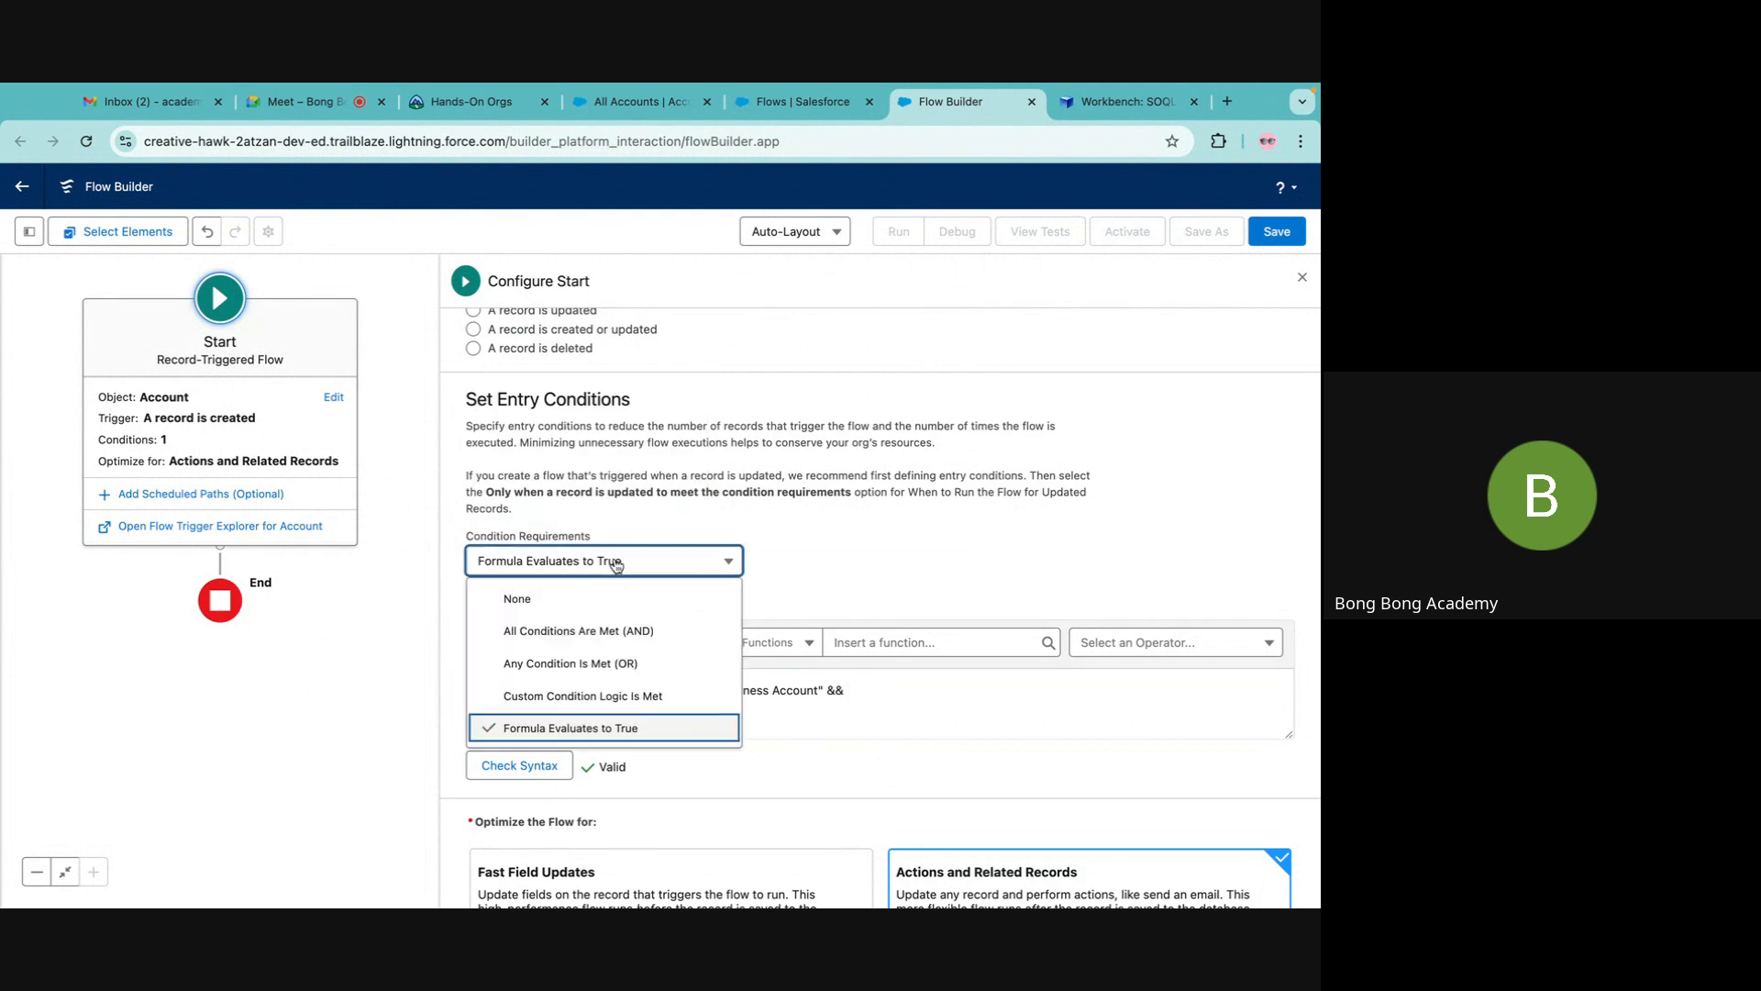
{"action": "left_click", "coordinate": [779, 713]}
{"action": "left_click_drag", "start_coordinate": [477, 691], "coordinate": [849, 712]}
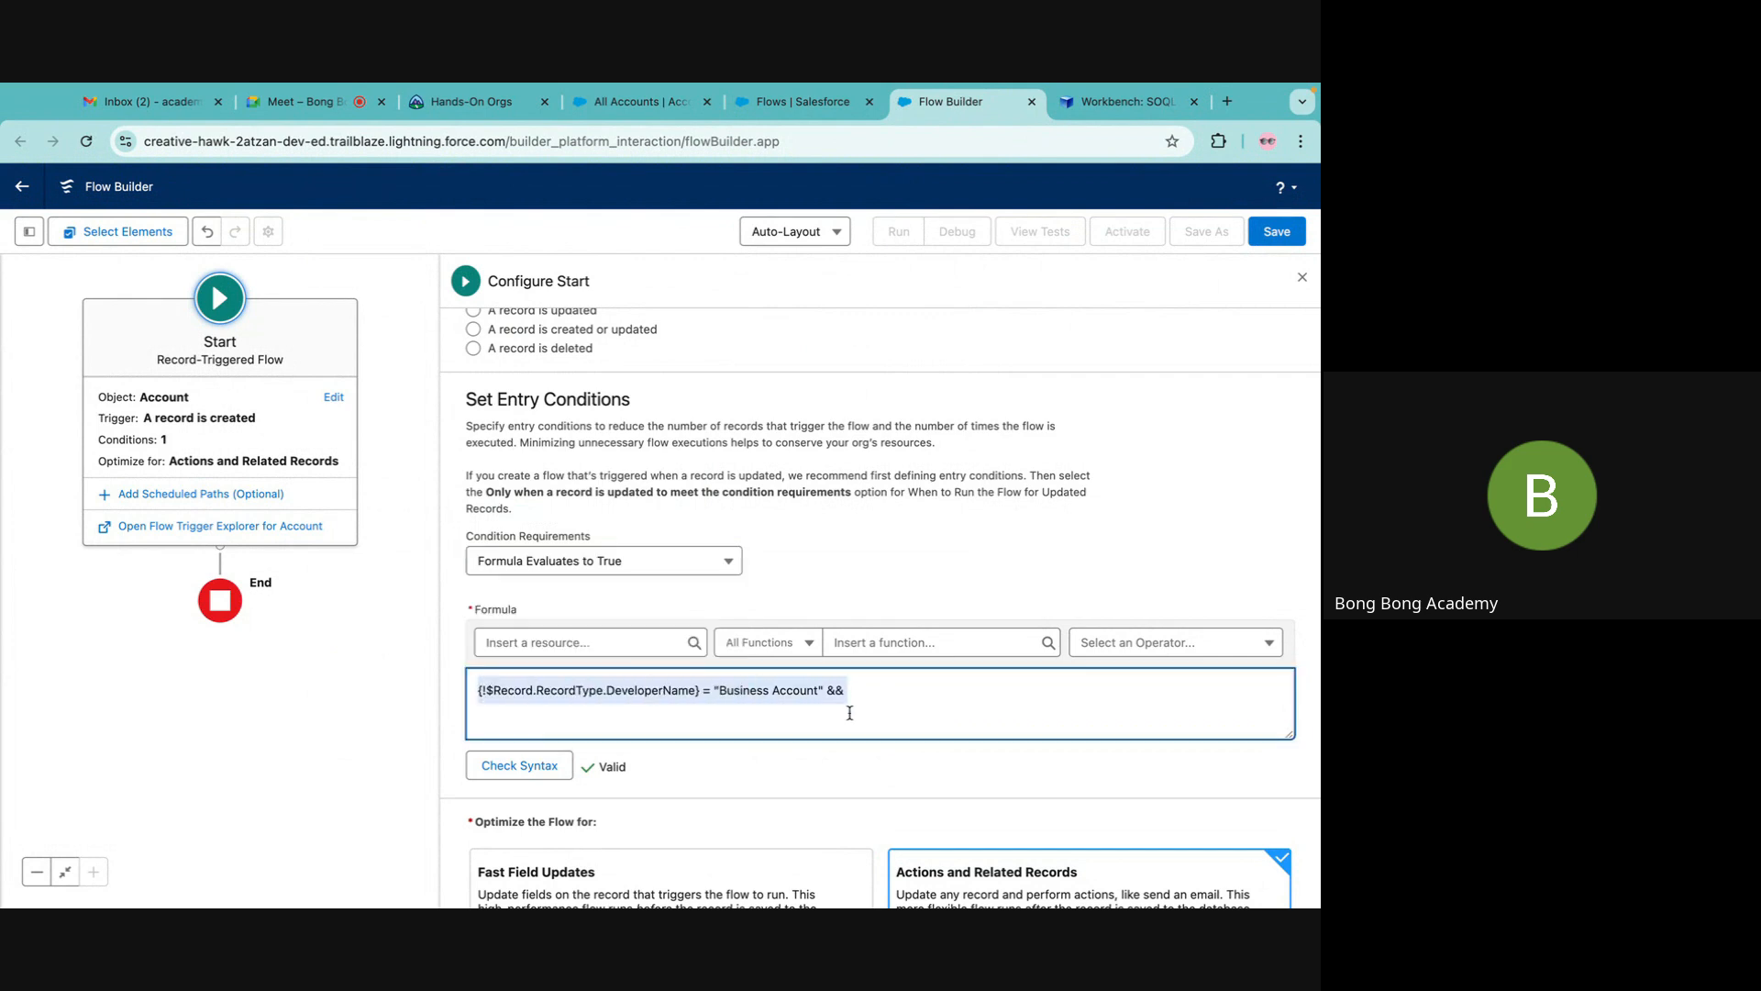
{"action": "left_click", "coordinate": [861, 702]}
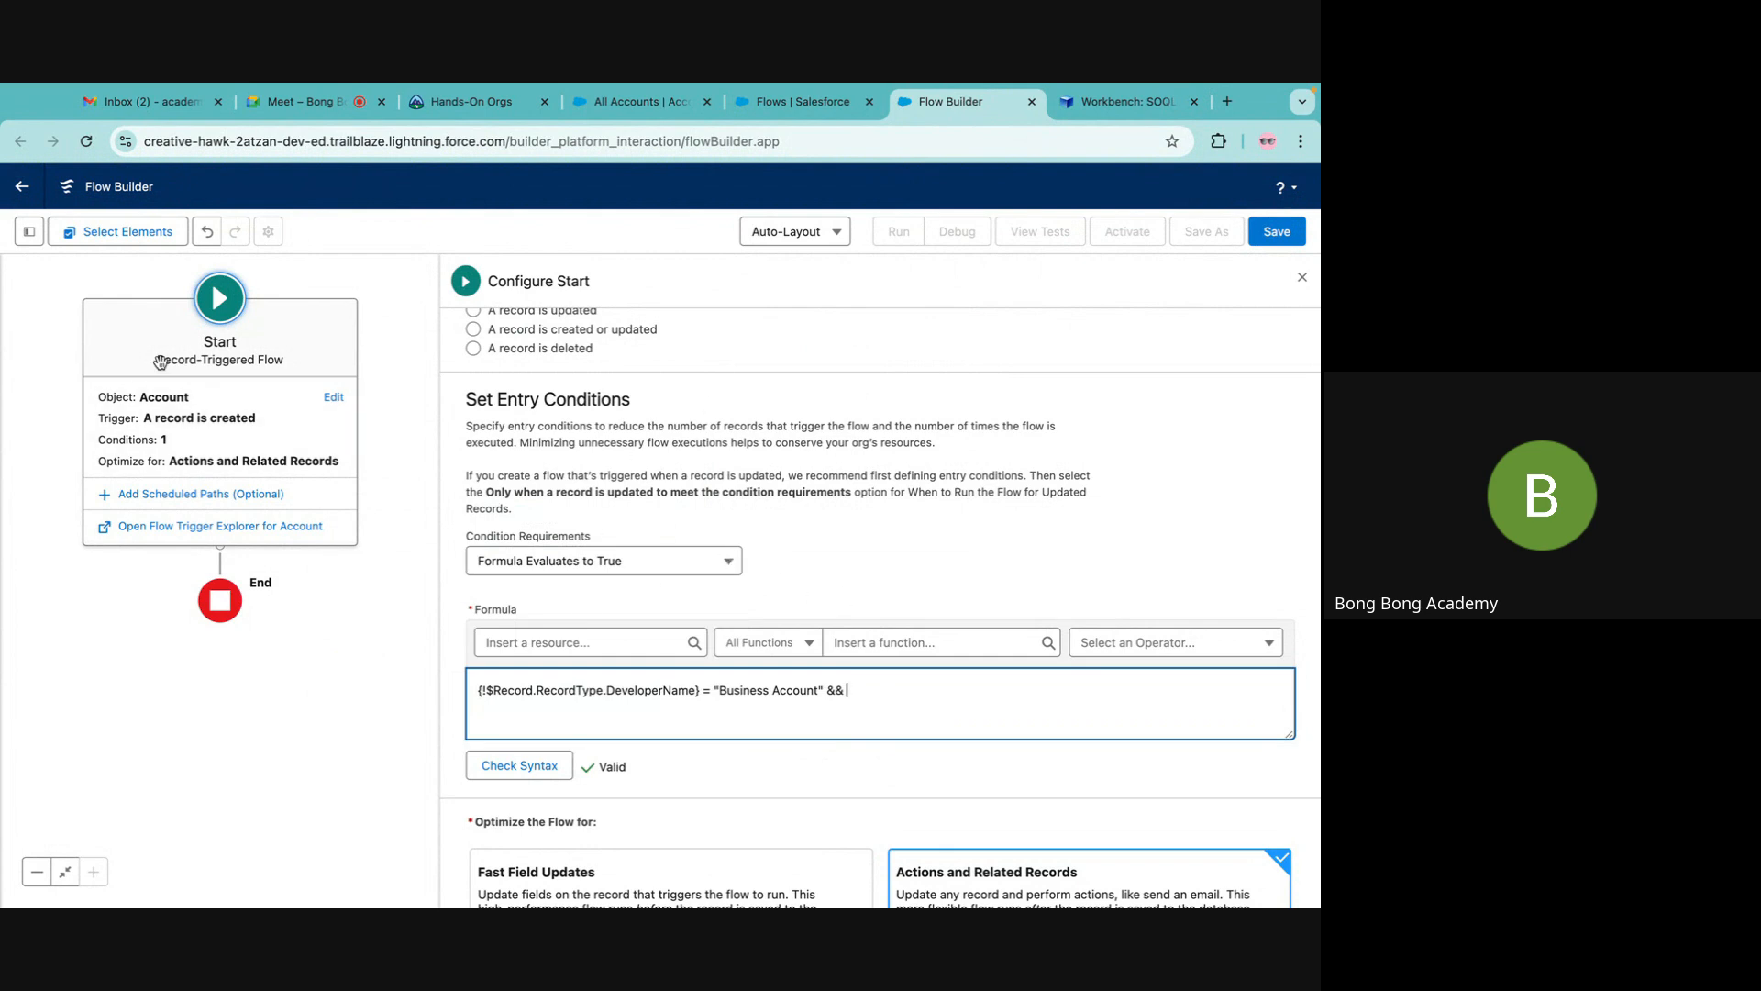
{"action": "scroll", "coordinate": [746, 378], "scroll_direction": "down", "scroll_amount": 1}
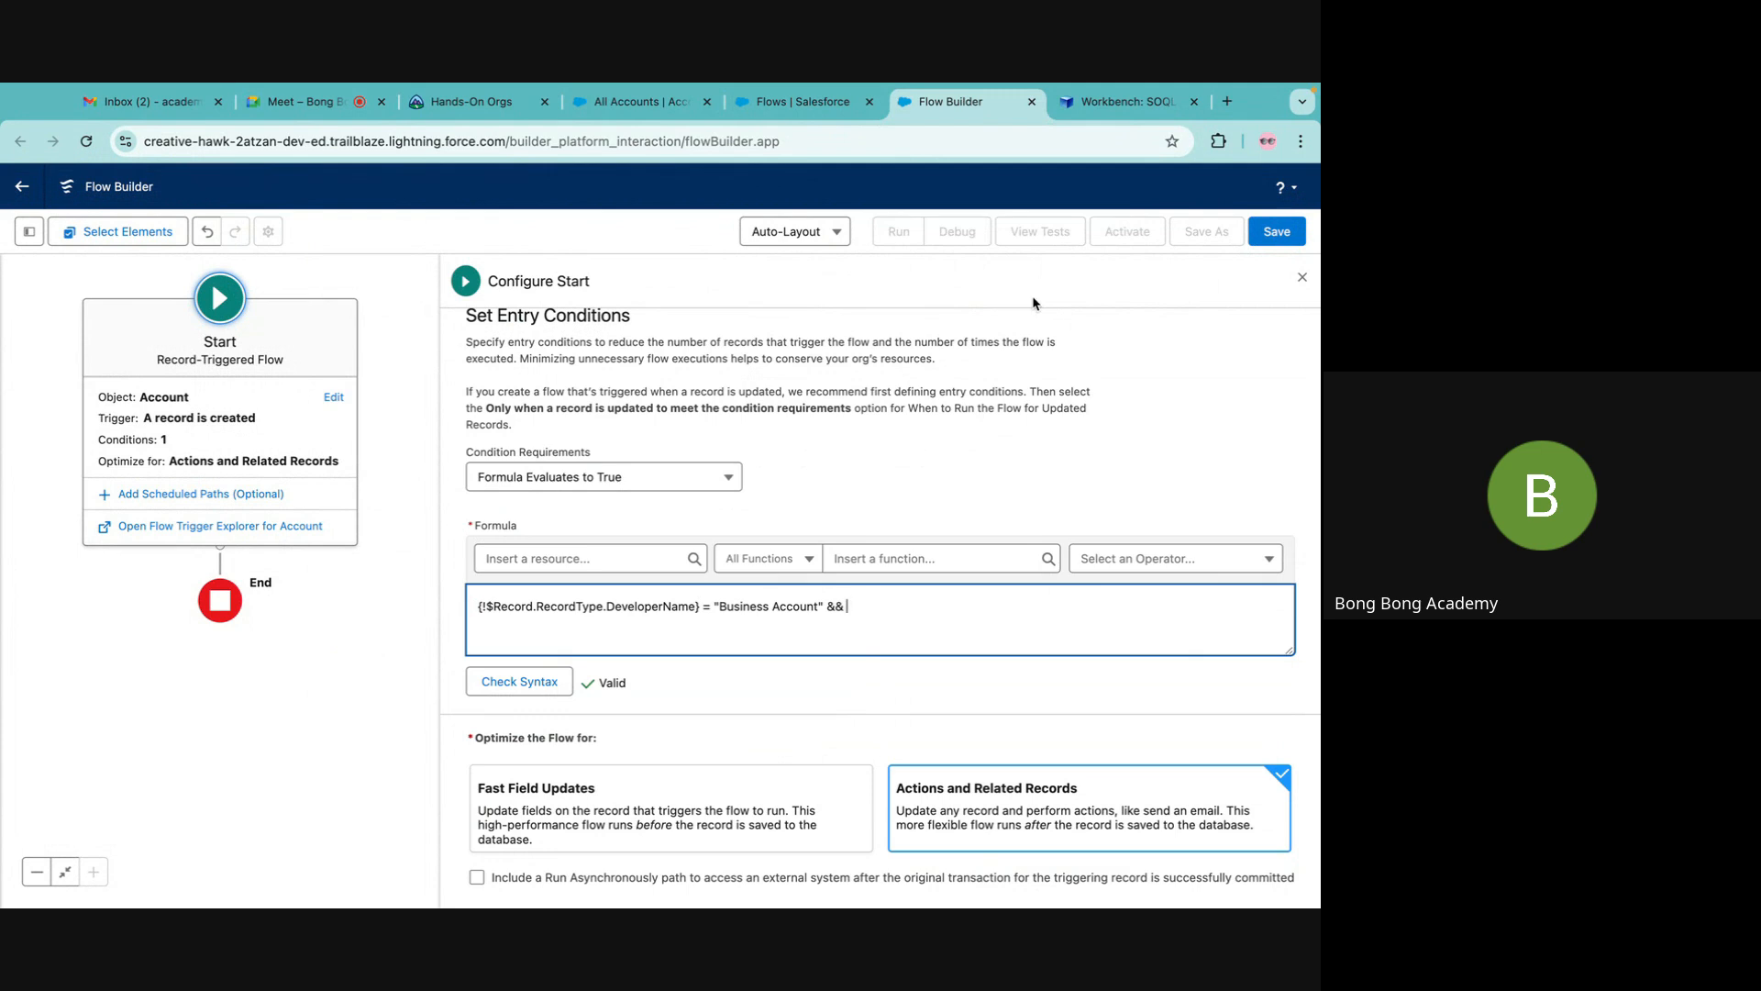
{"action": "left_click", "coordinate": [1302, 276]}
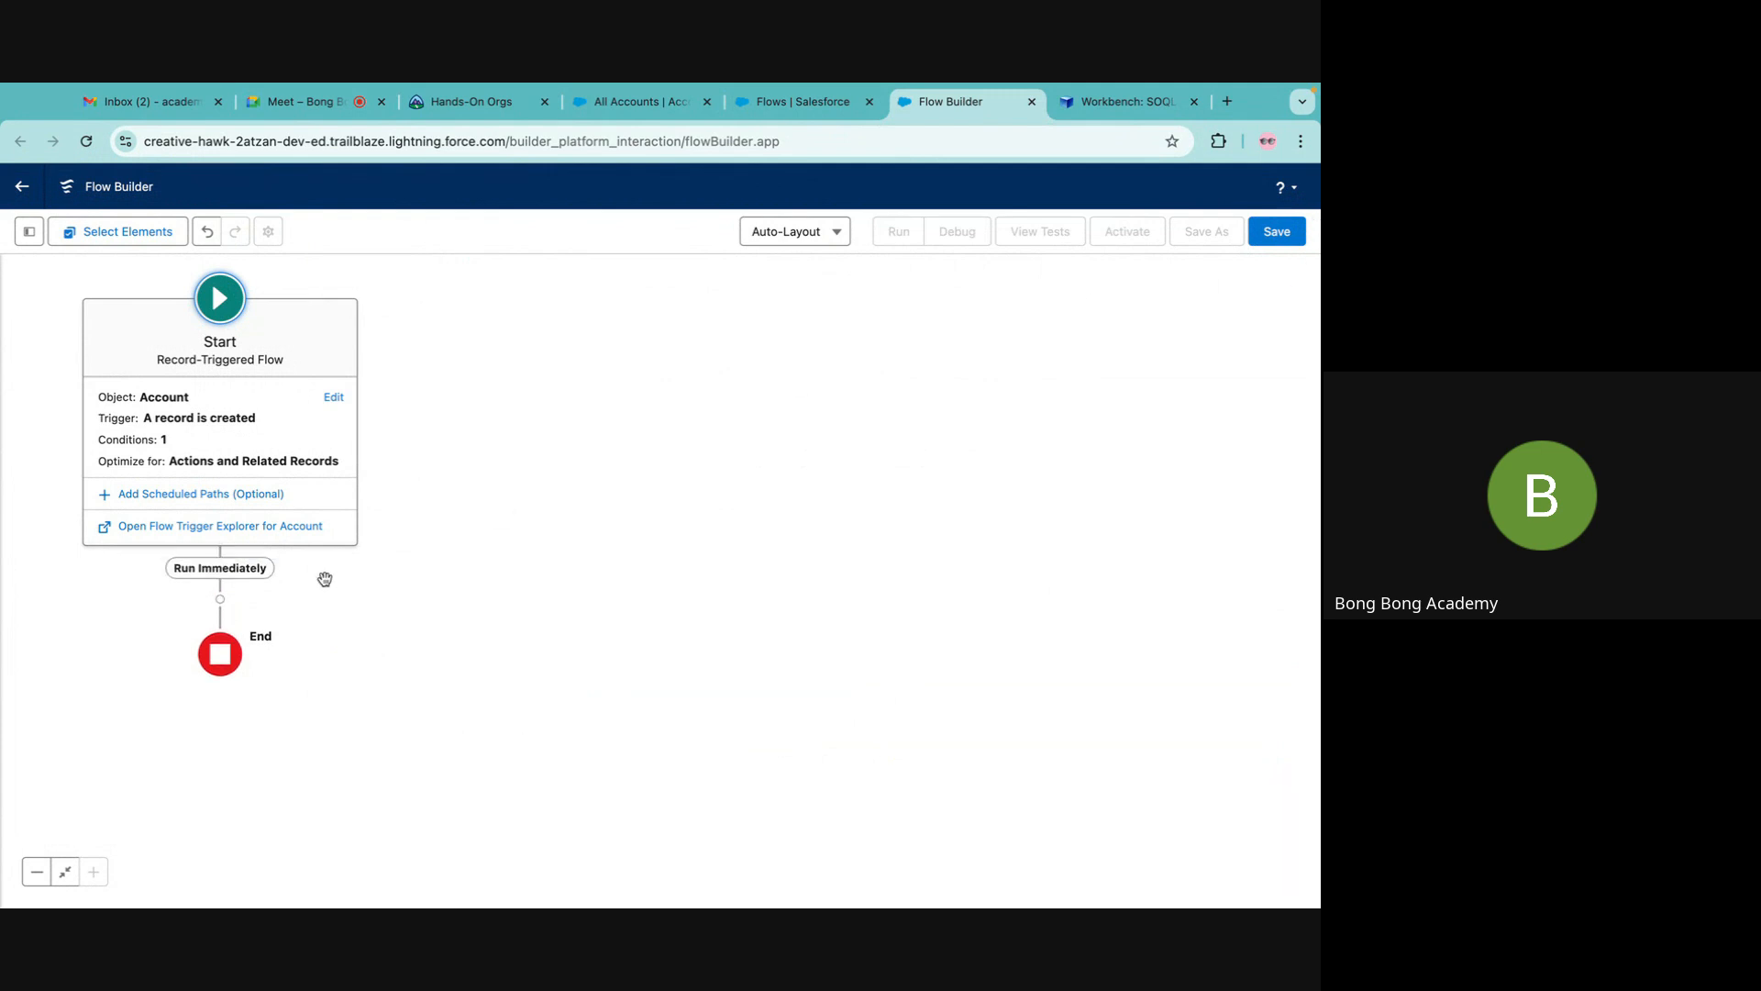
Add a Get Records element to the flow's Run Immediately path.
{"action": "left_click", "coordinate": [220, 597]}
{"action": "left_click", "coordinate": [148, 457]}
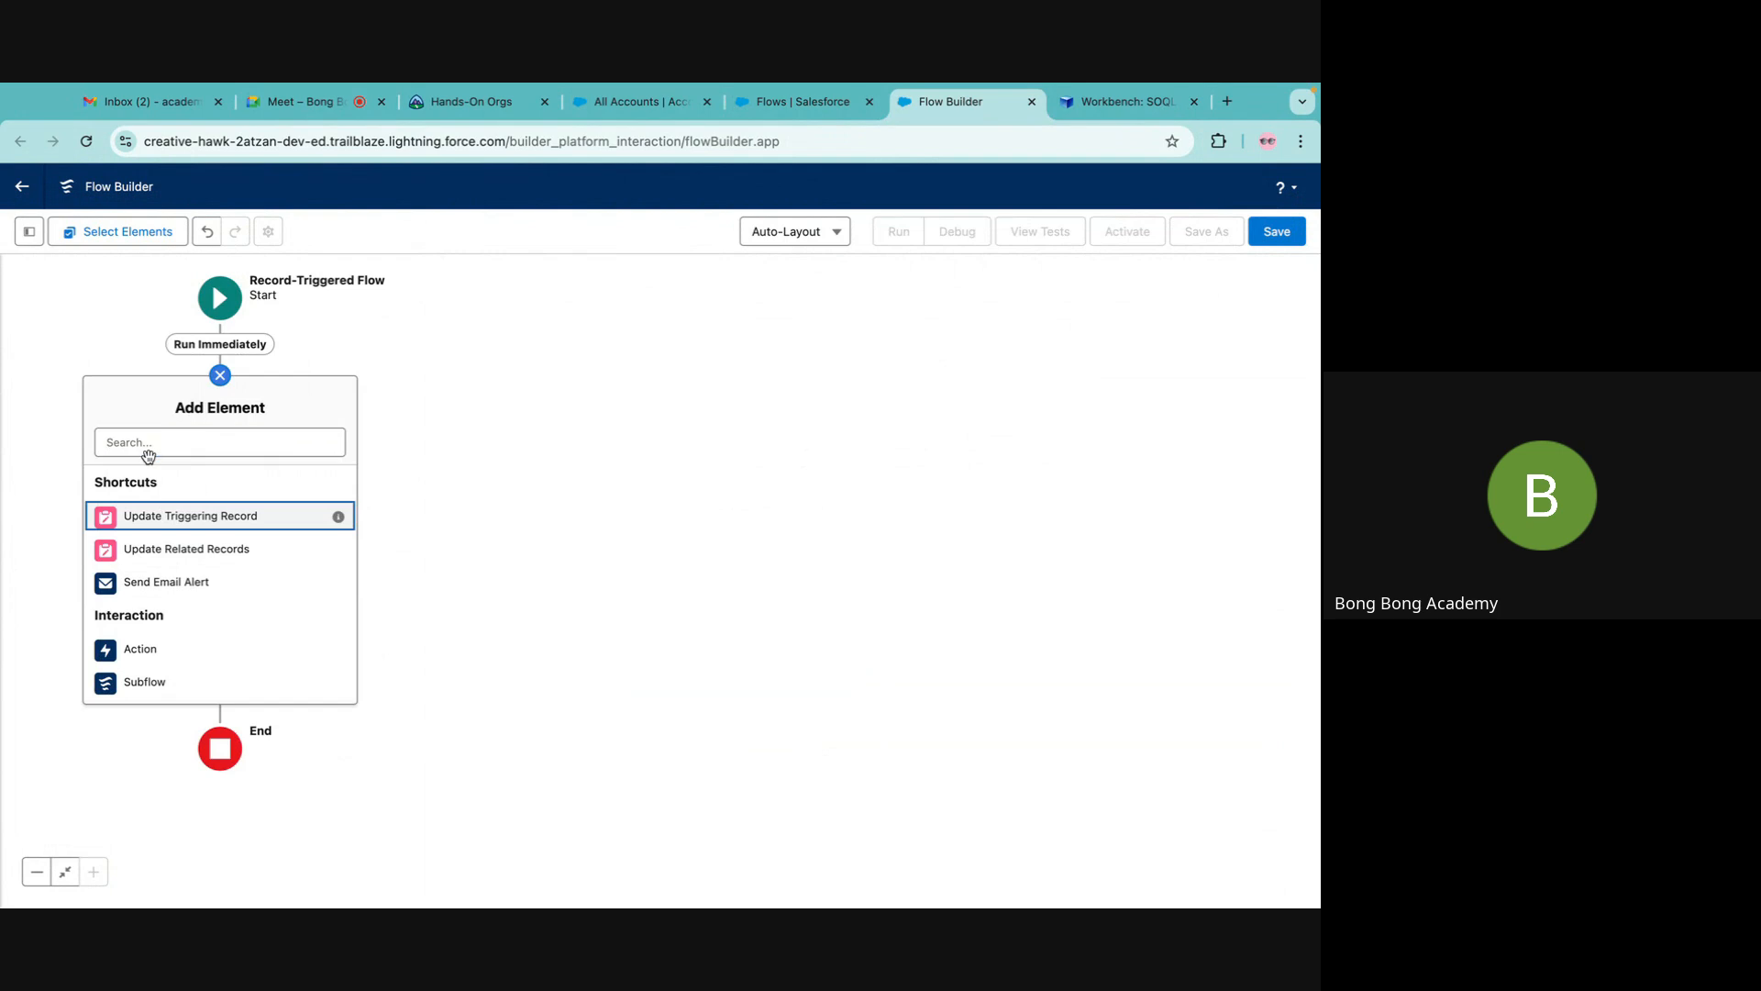
{"action": "left_click", "coordinate": [163, 447]}
{"action": "type", "text": "get"}
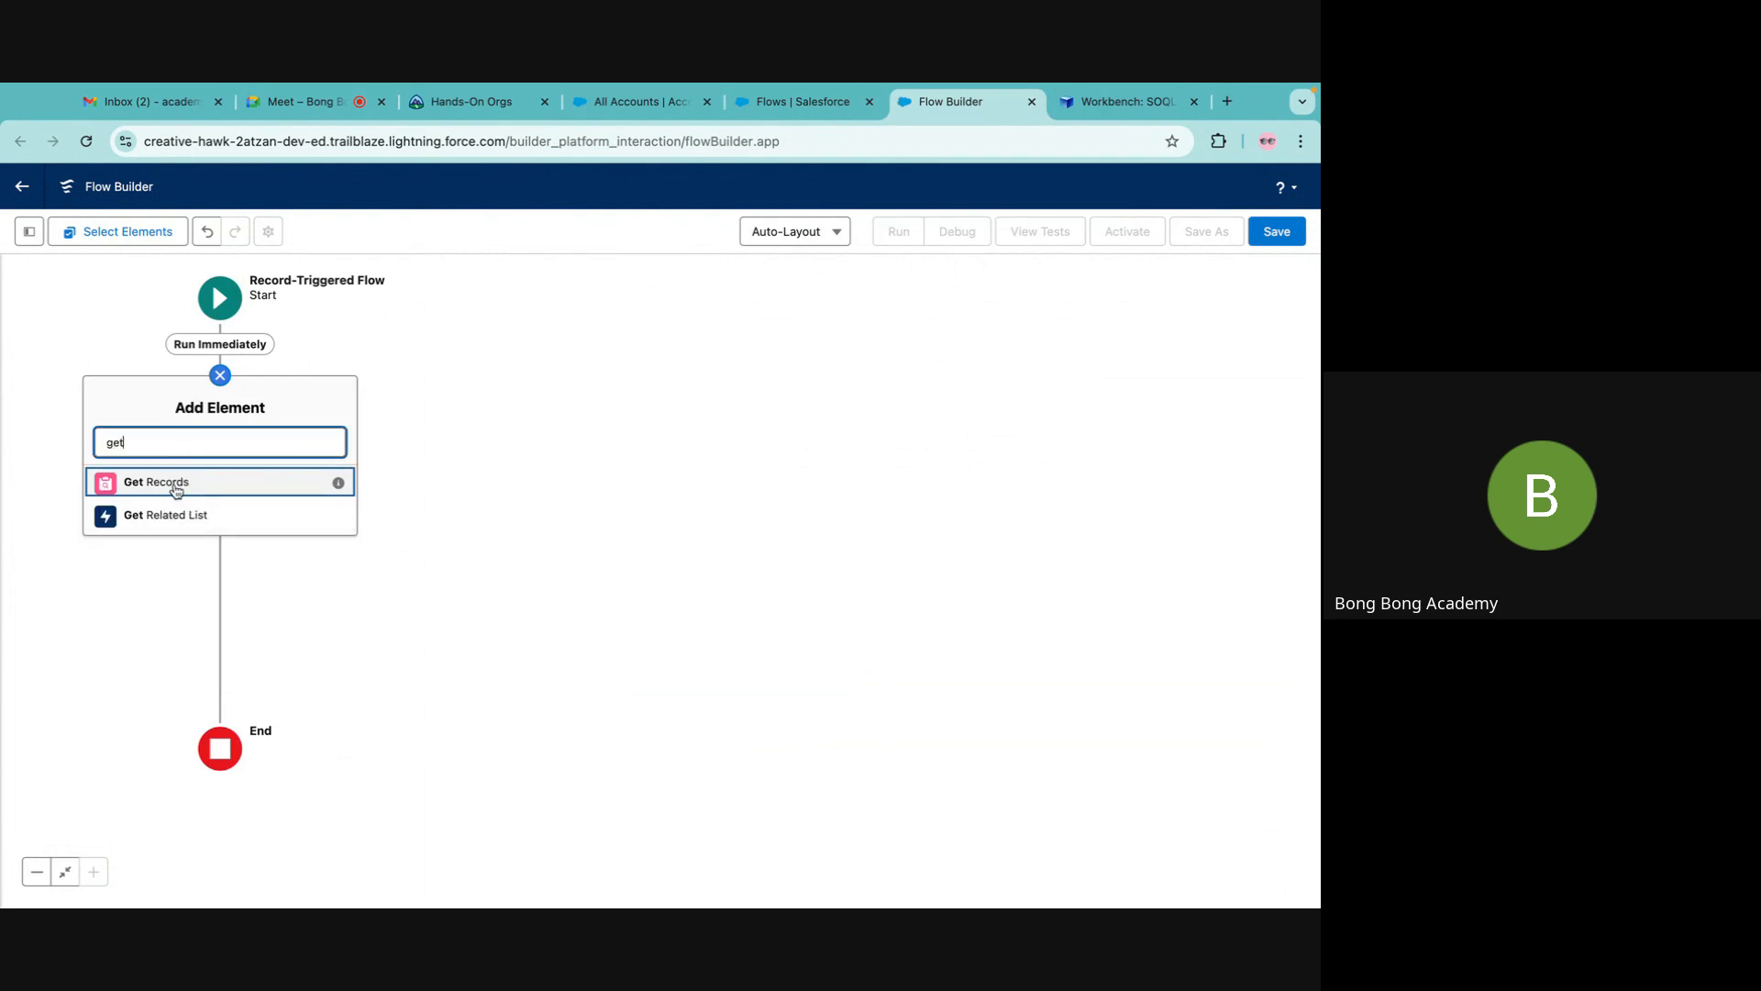
{"action": "left_click", "coordinate": [175, 482]}
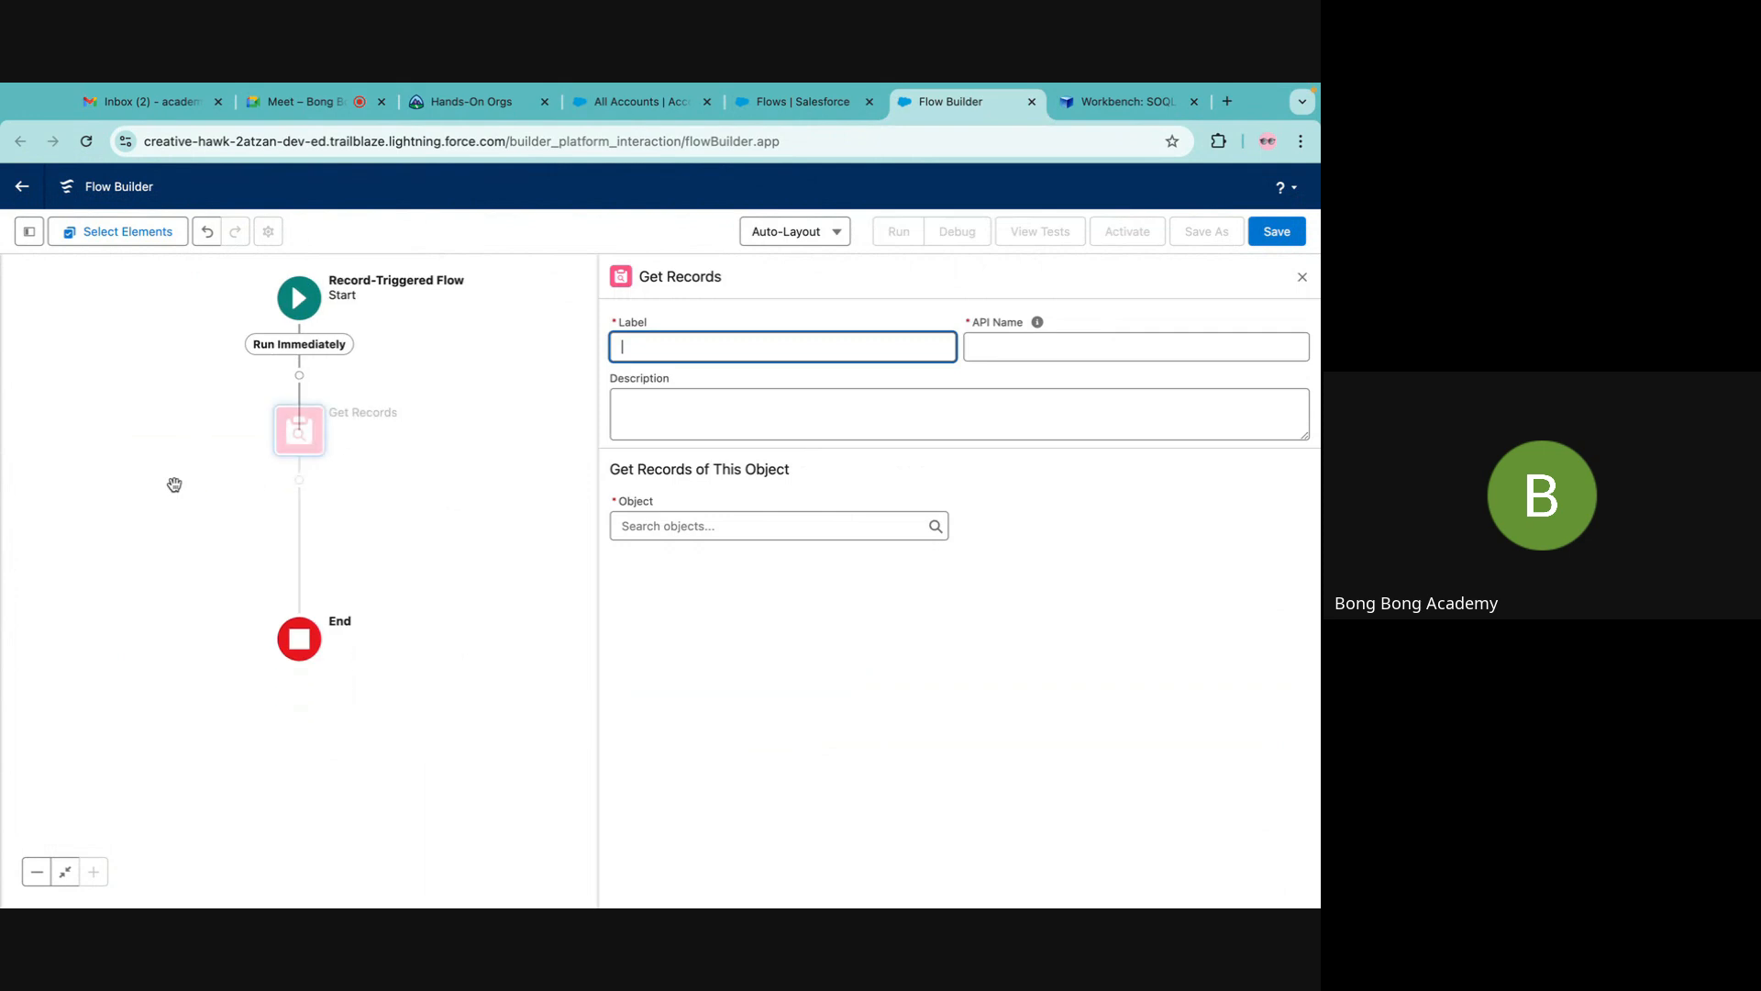
Set Record Type as the object whose records the Get Records element retrieves.
{"action": "left_click", "coordinate": [660, 526]}
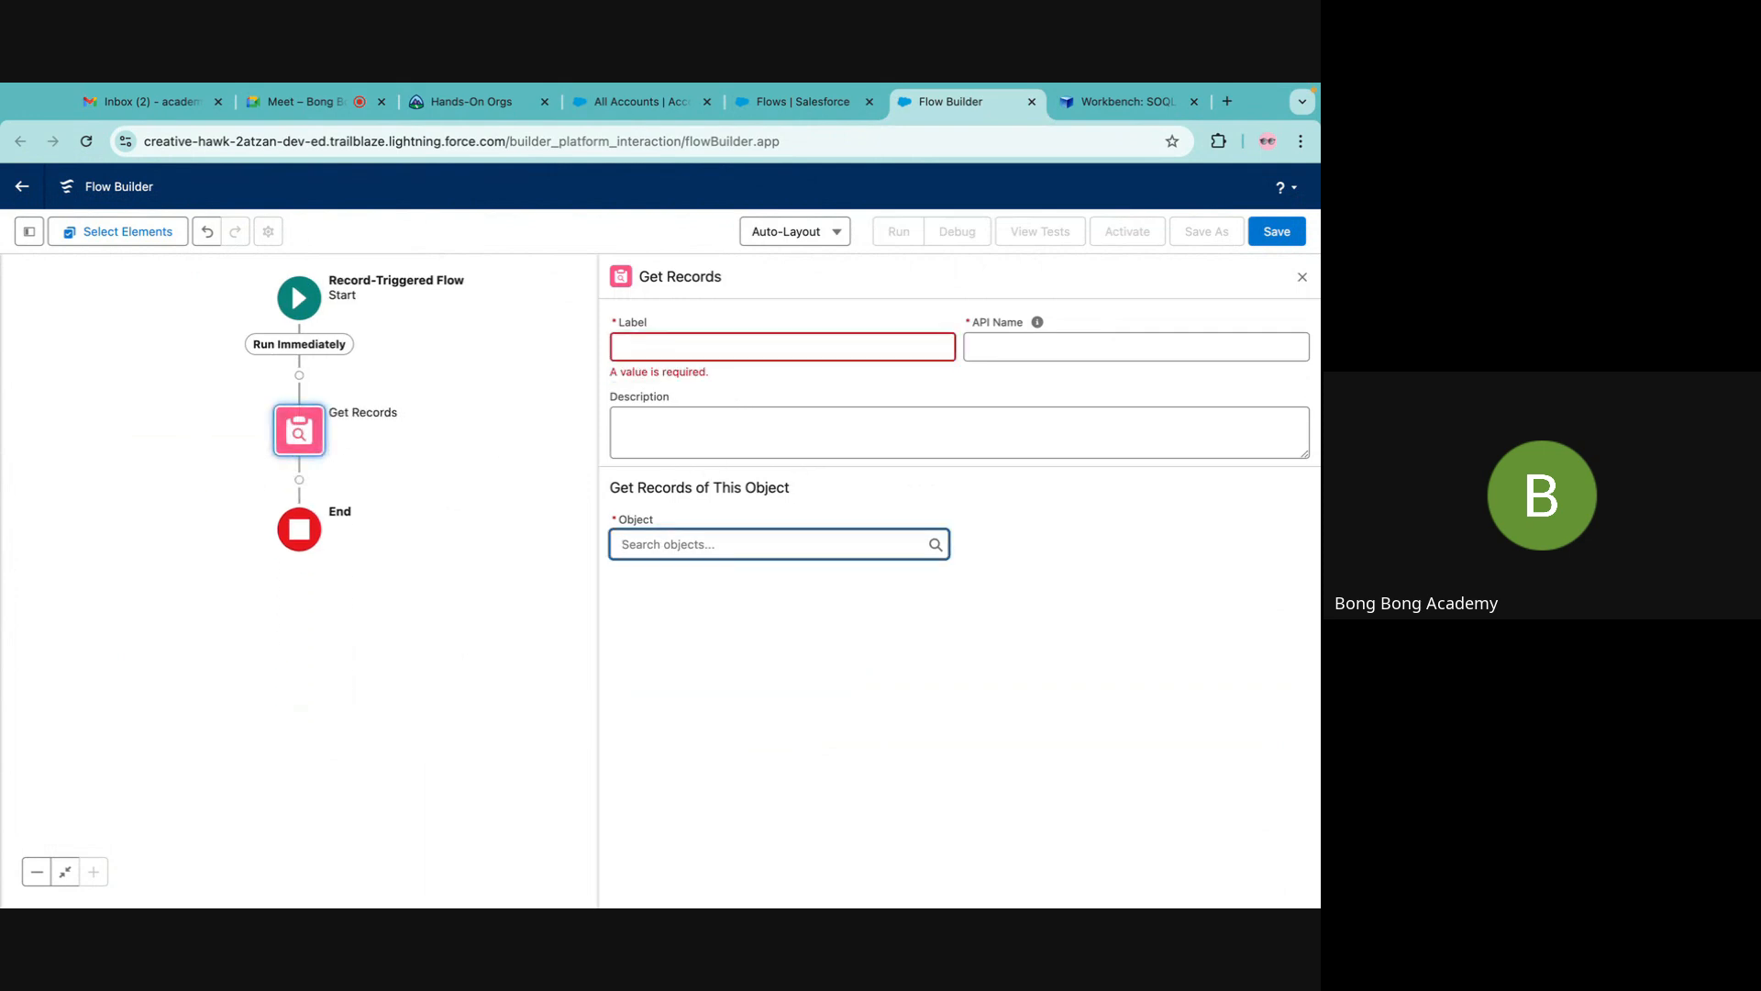
{"action": "type", "text": "recprd"}
{"action": "key", "text": "BackSpace"}
{"action": "type", "text": "o"}
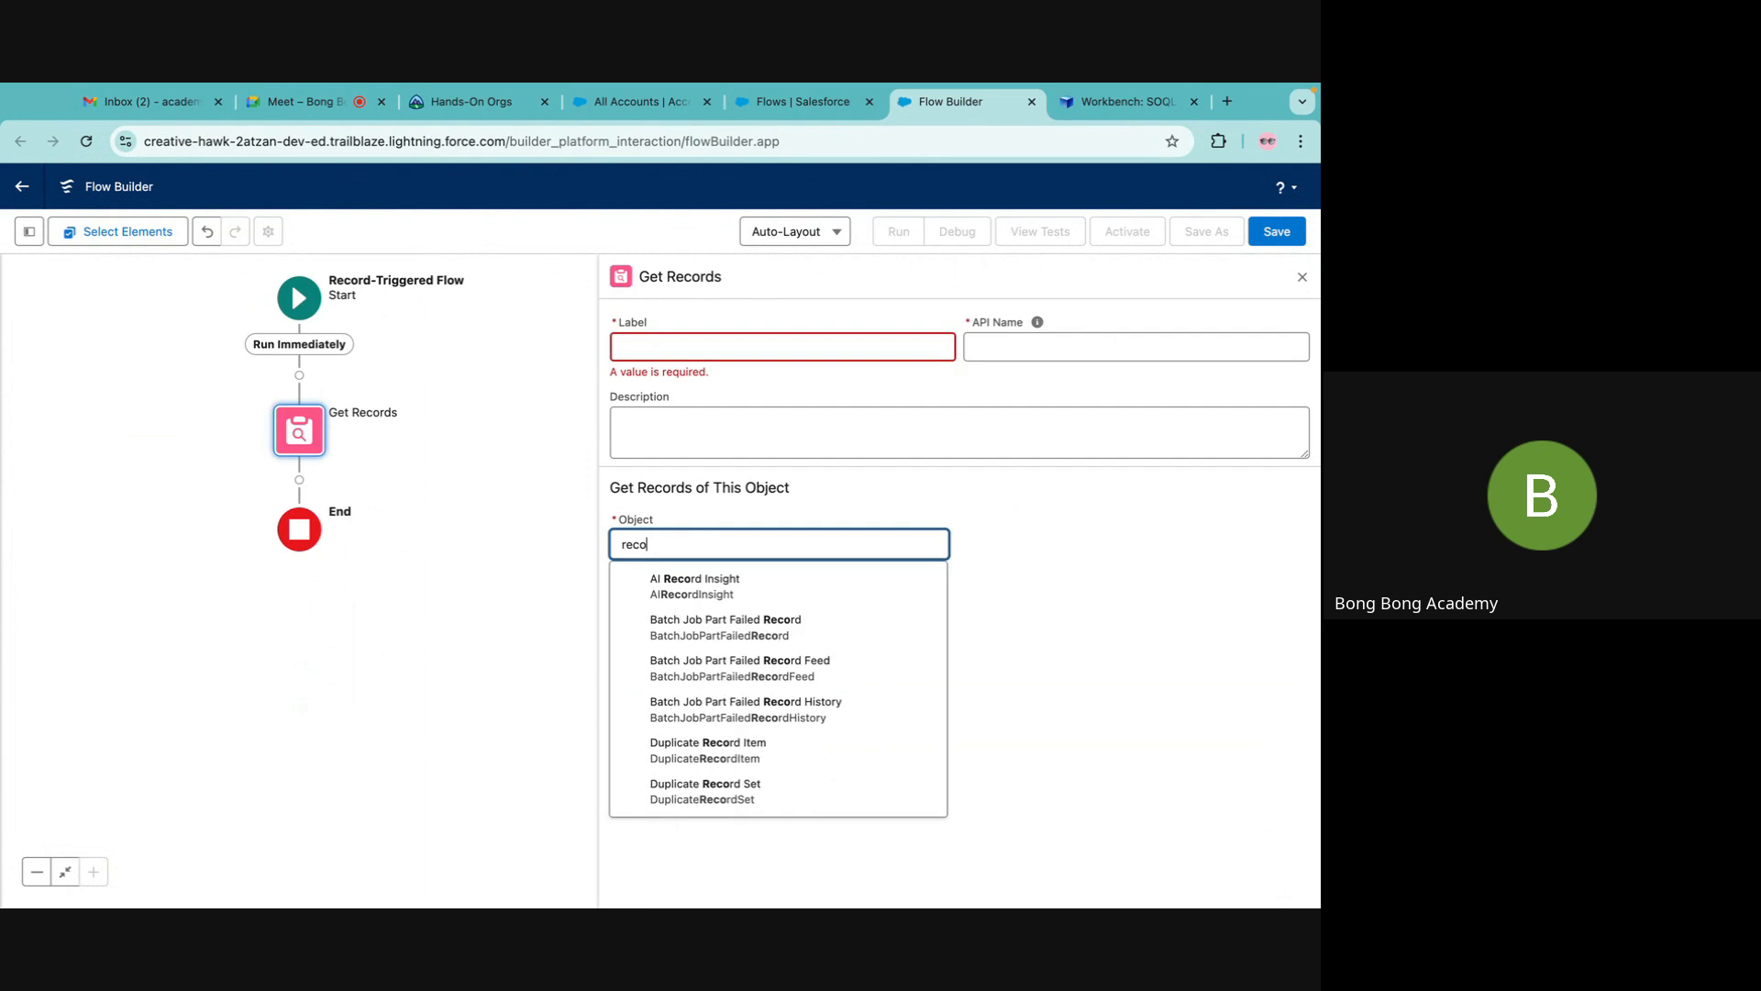
{"action": "type", "text": "rdt"}
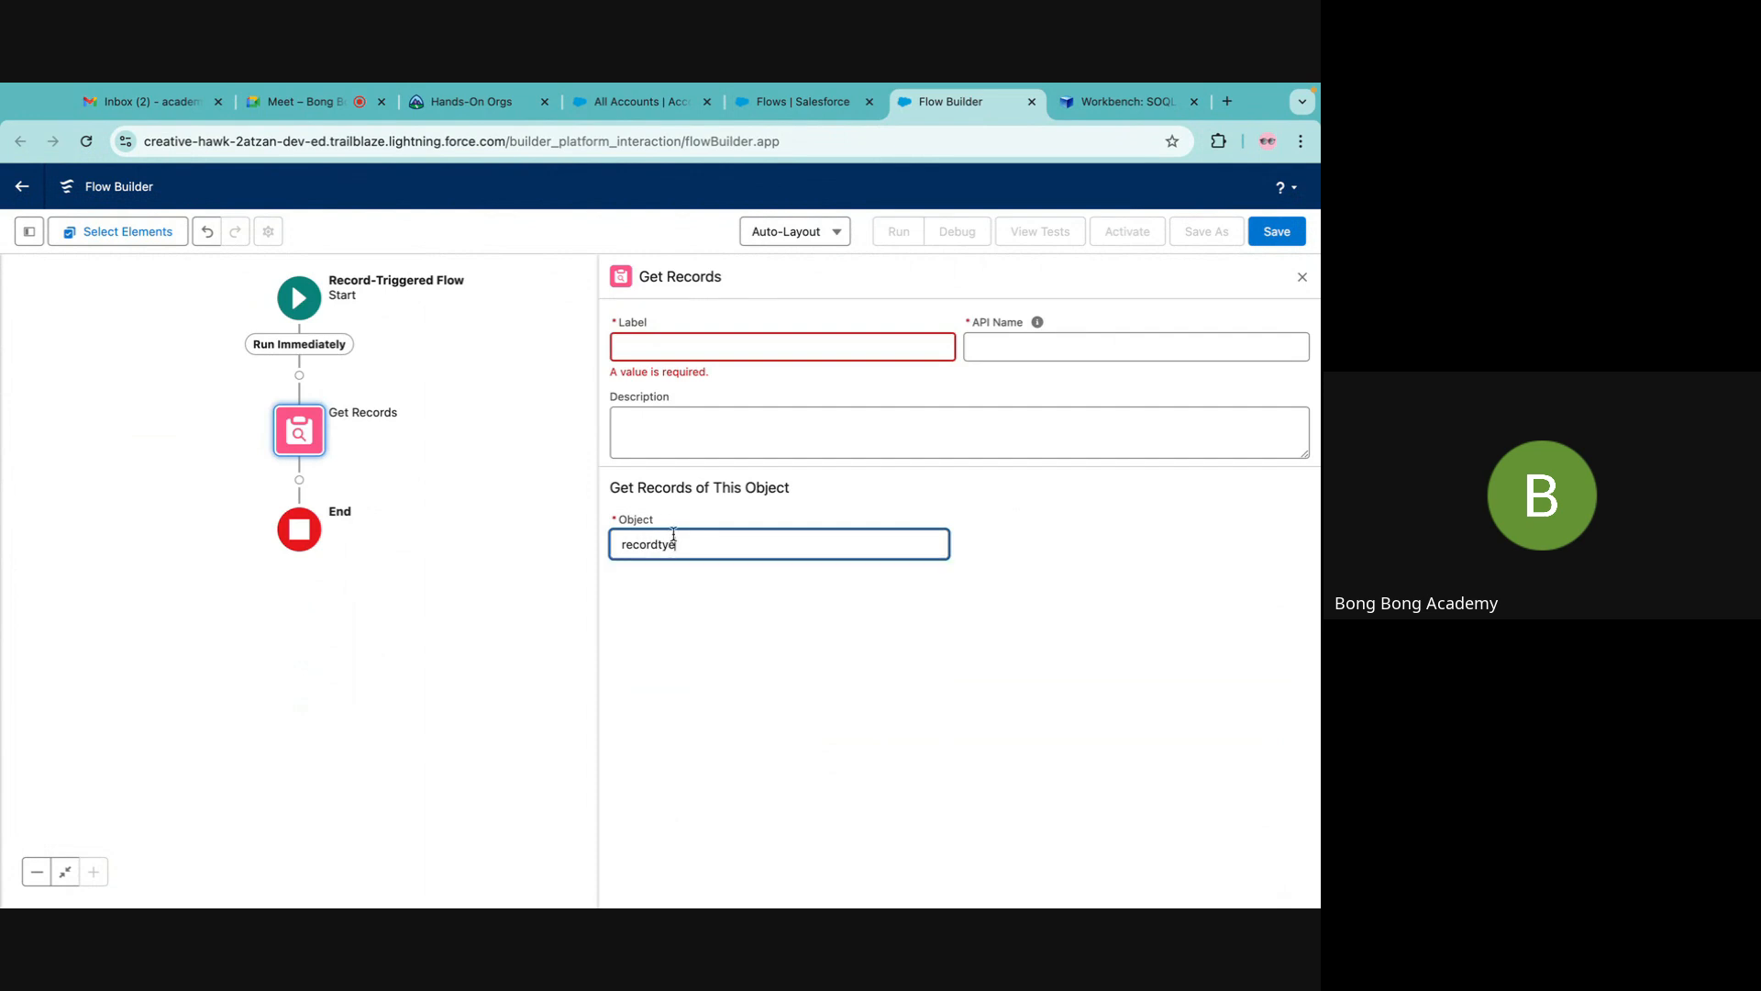
{"action": "left_click", "coordinate": [691, 581]}
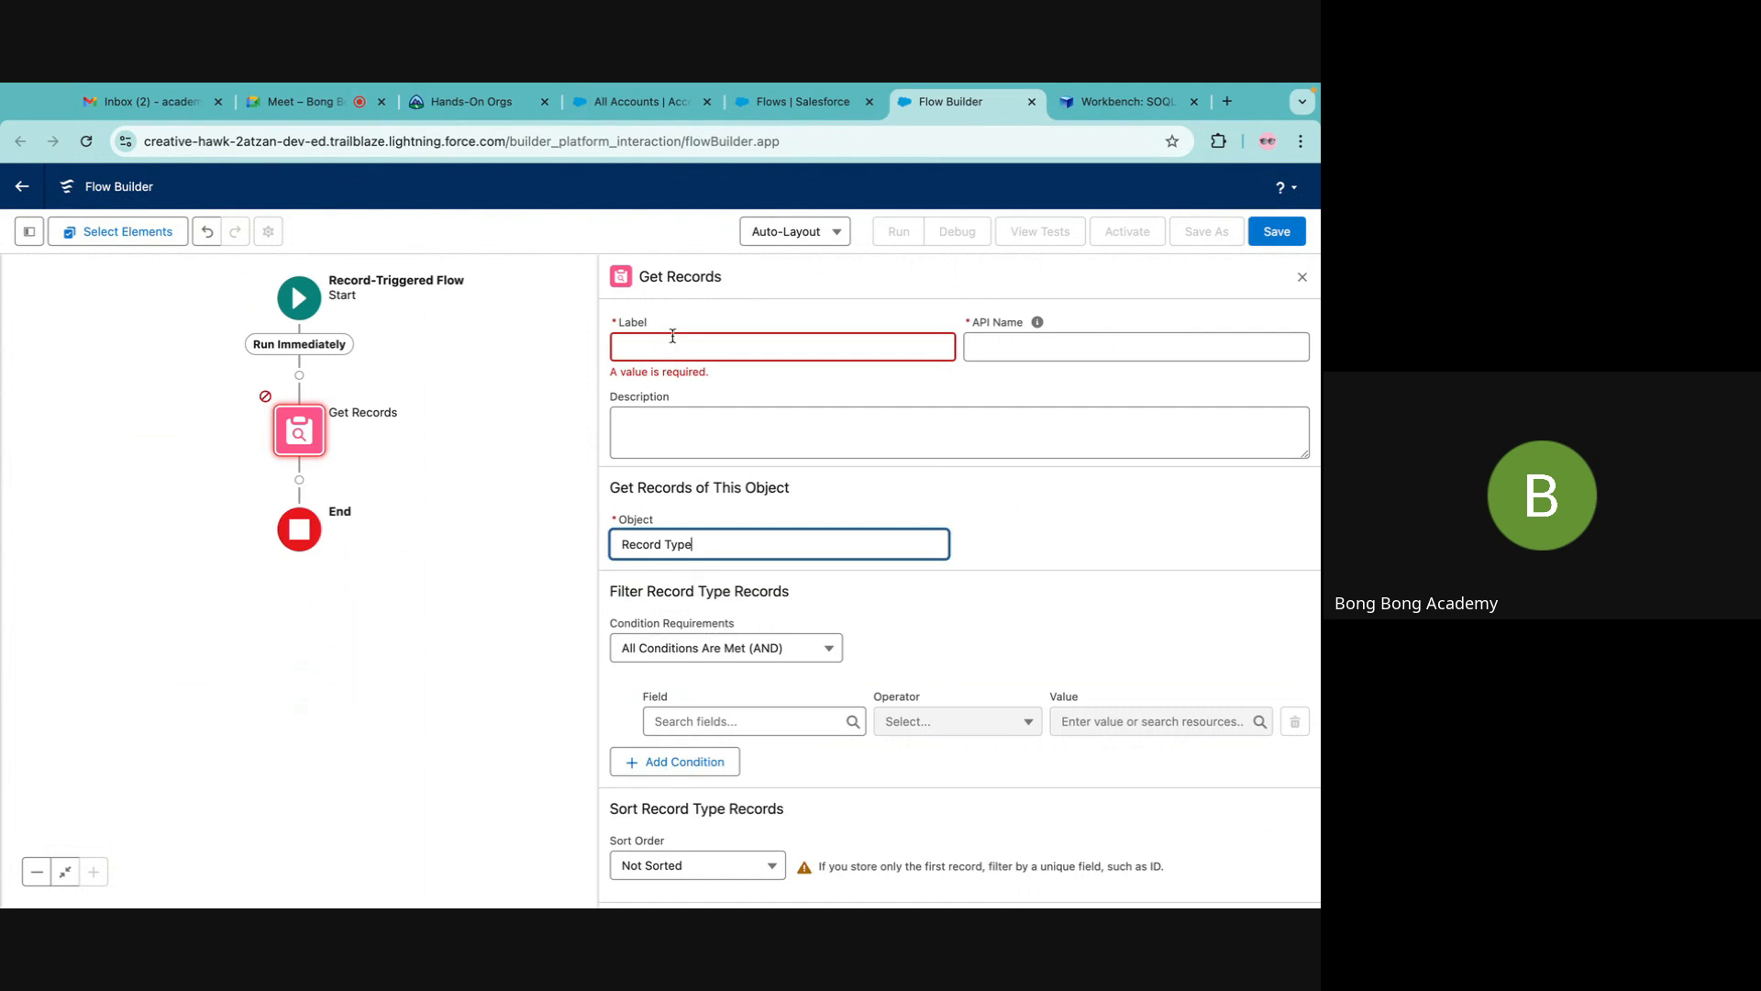
Filter the Record Type records with DeveloperName Equals Business_Account.
{"action": "left_click", "coordinate": [715, 725]}
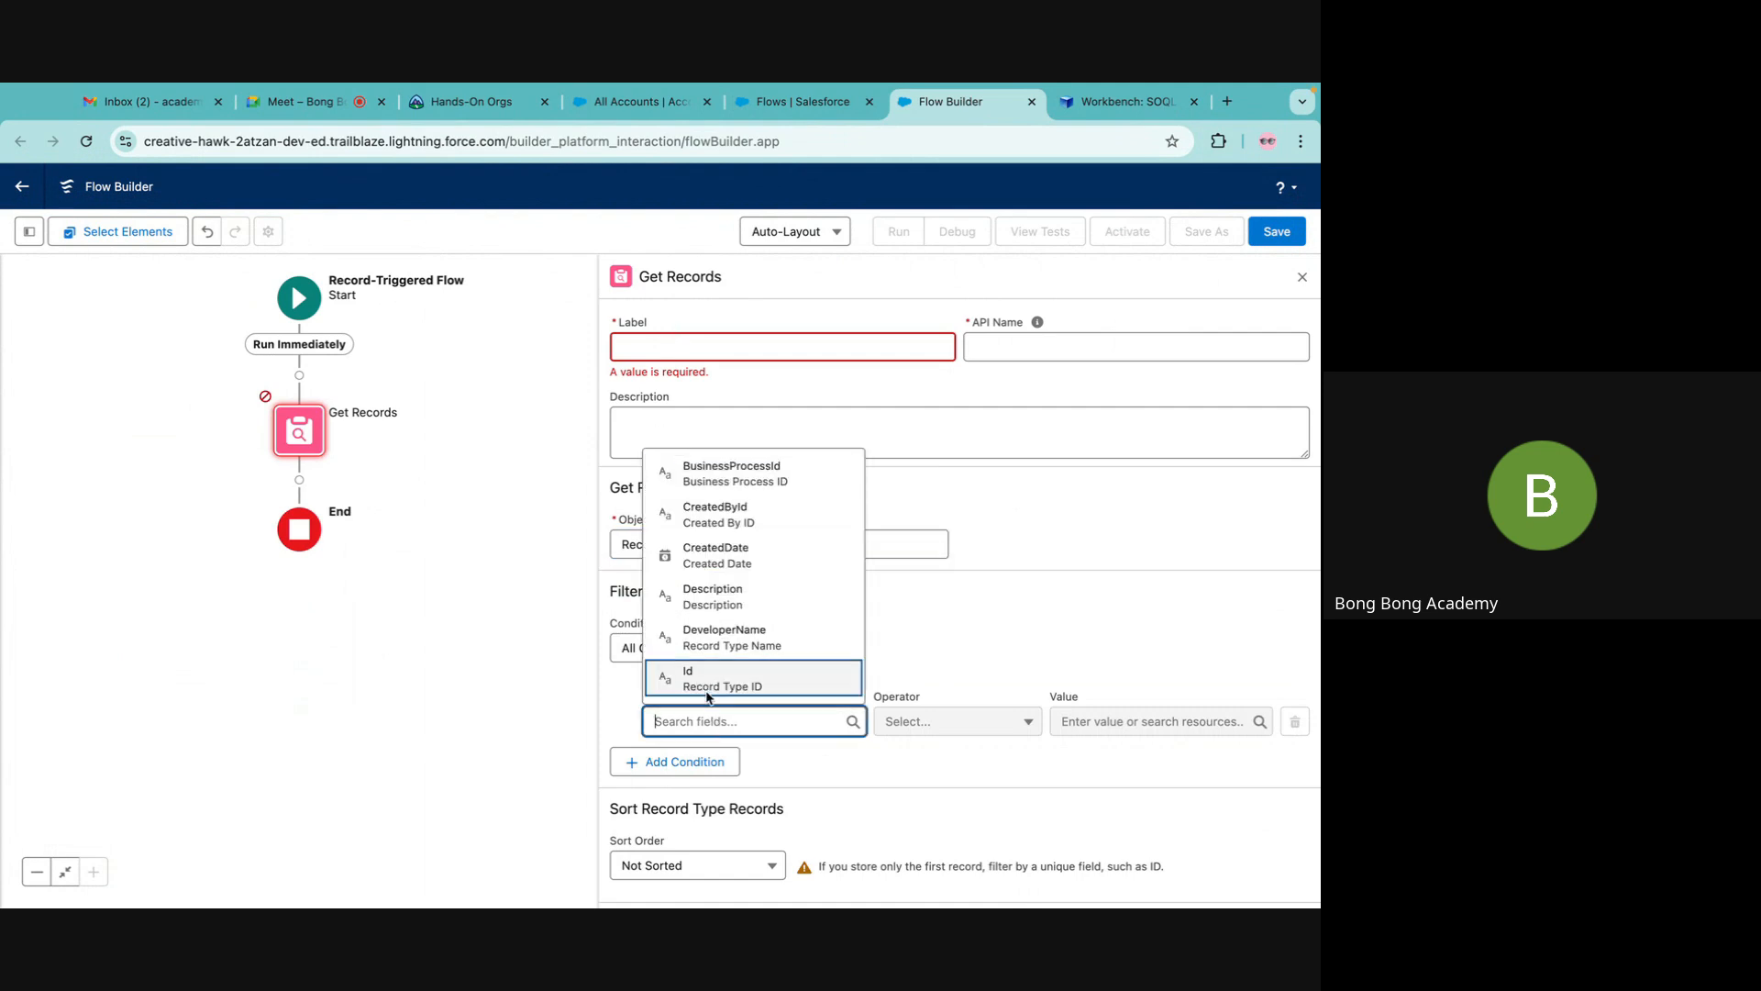
{"action": "left_click", "coordinate": [714, 643]}
{"action": "left_click", "coordinate": [1099, 721]}
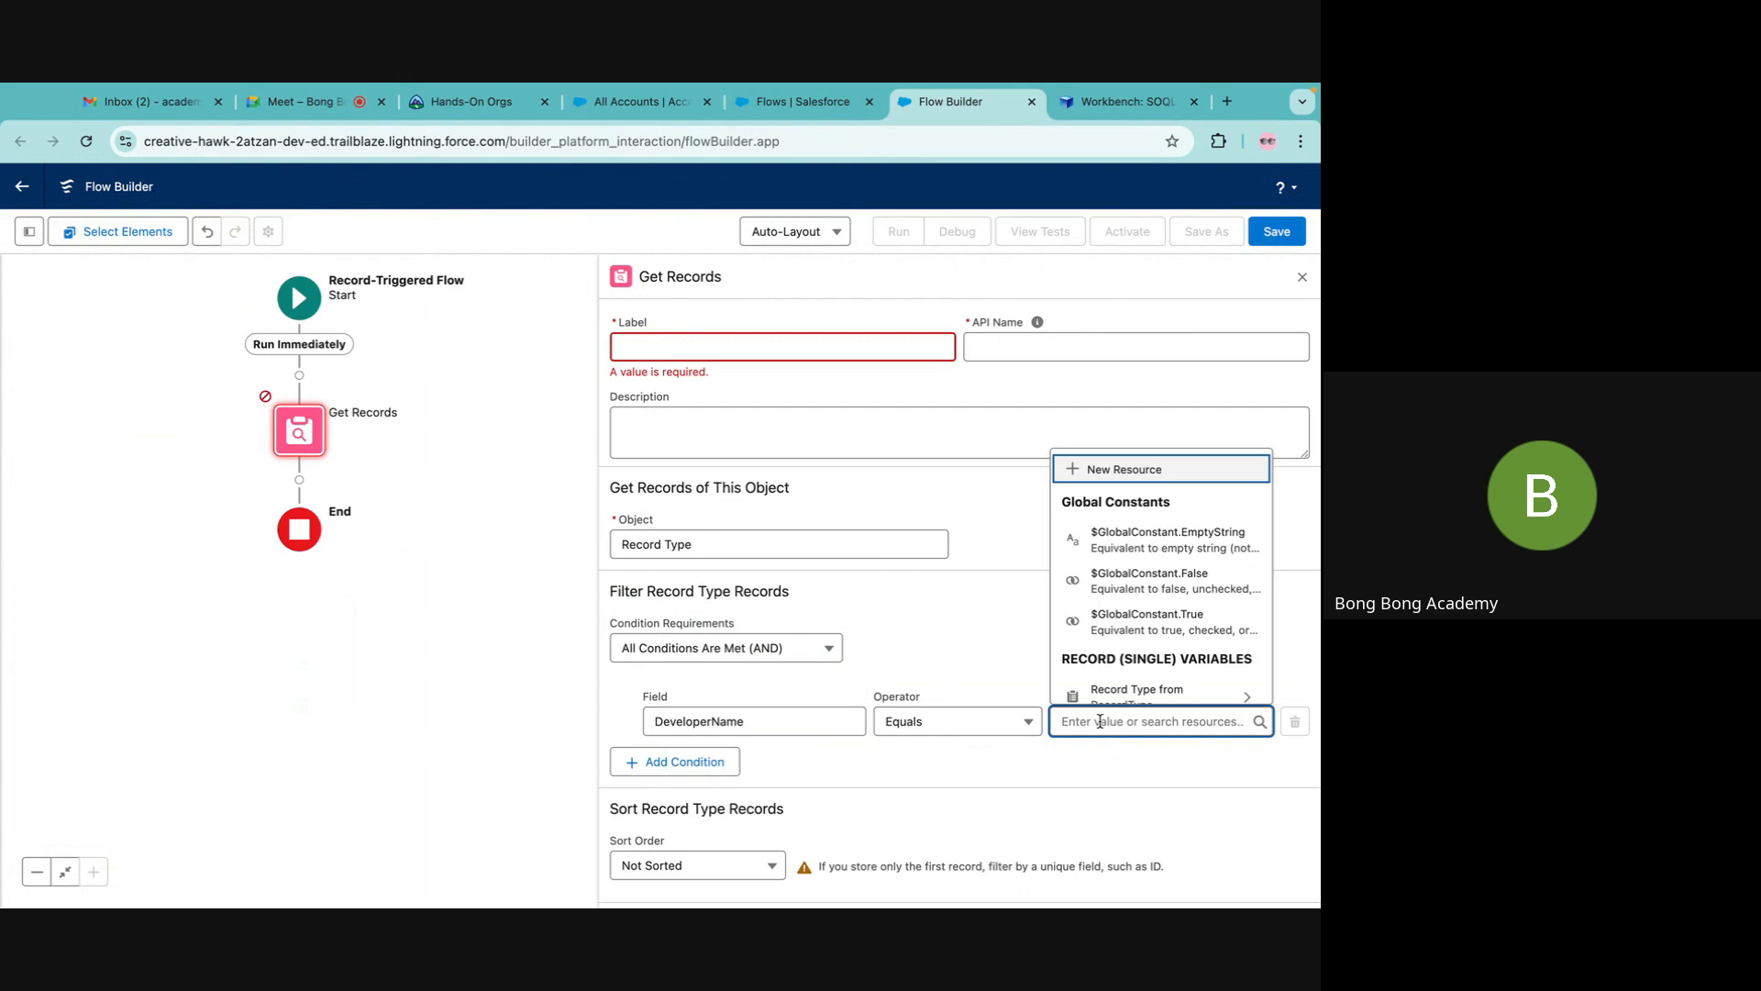
{"action": "type", "text": "Business Account"}
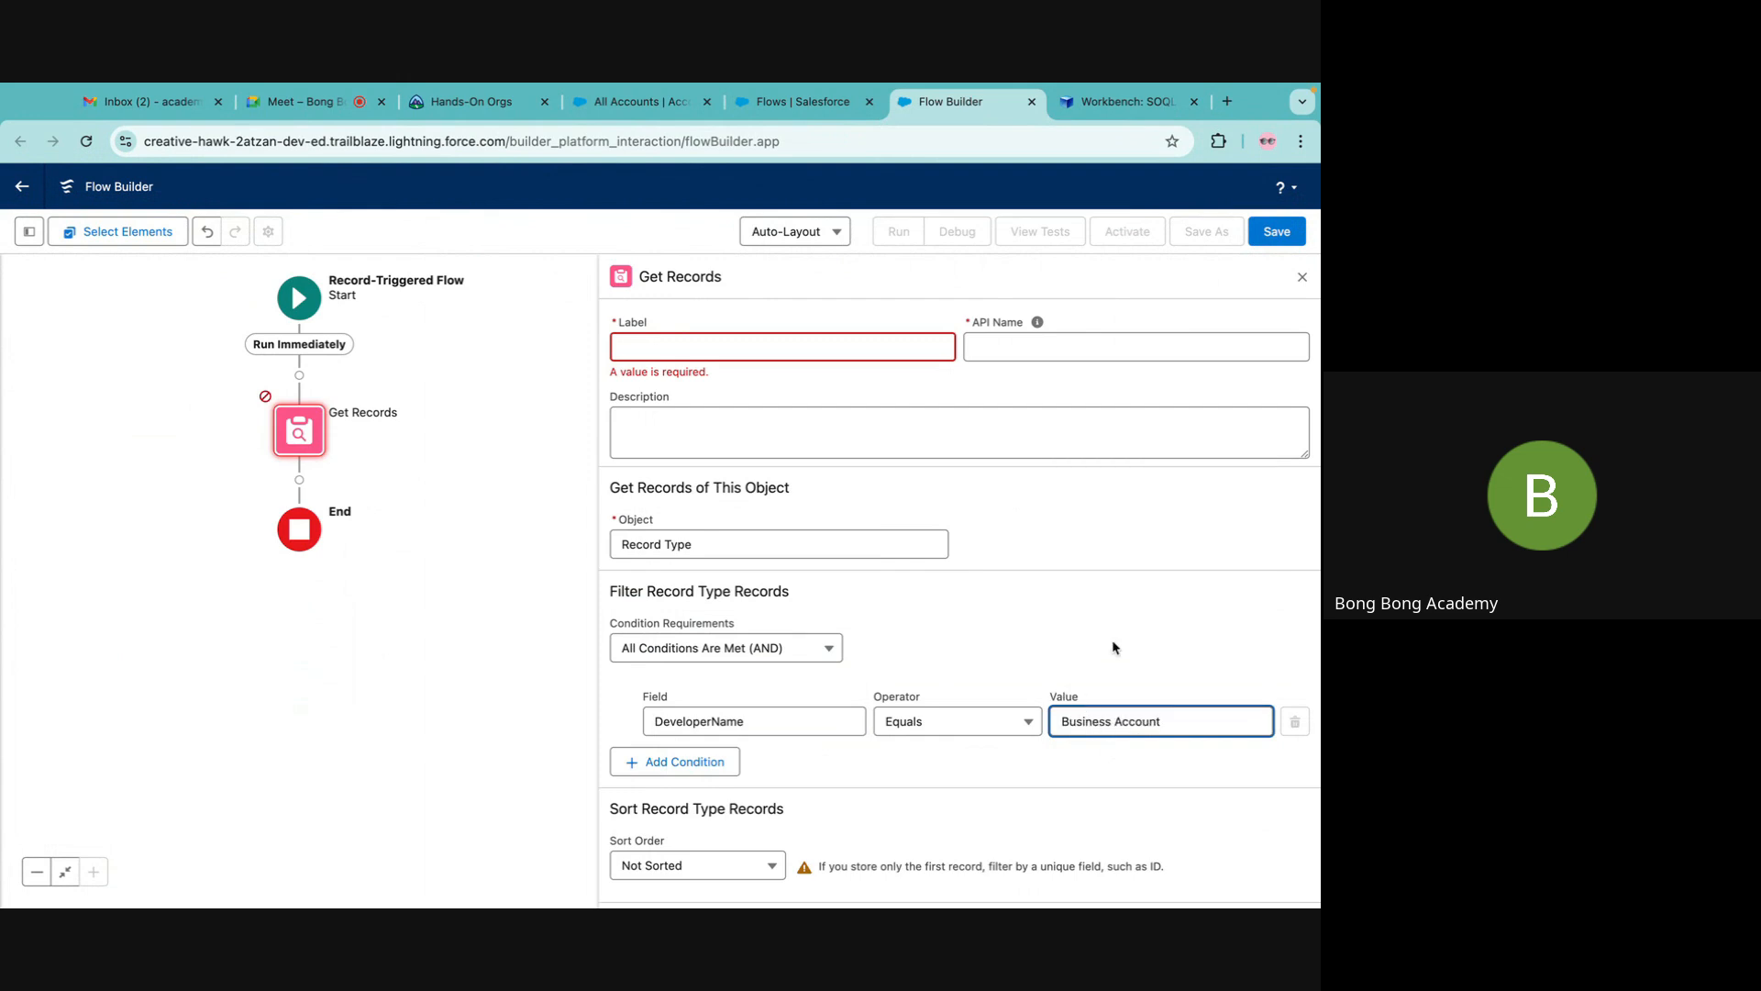
{"action": "left_click", "coordinate": [1117, 722]}
{"action": "key", "text": "BackSpace"}
{"action": "type", "text": "_"}
Label the element Get recordType Id and open the choice of elements to add after it.
{"action": "left_click", "coordinate": [672, 346]}
{"action": "type", "text": "Get recordType"}
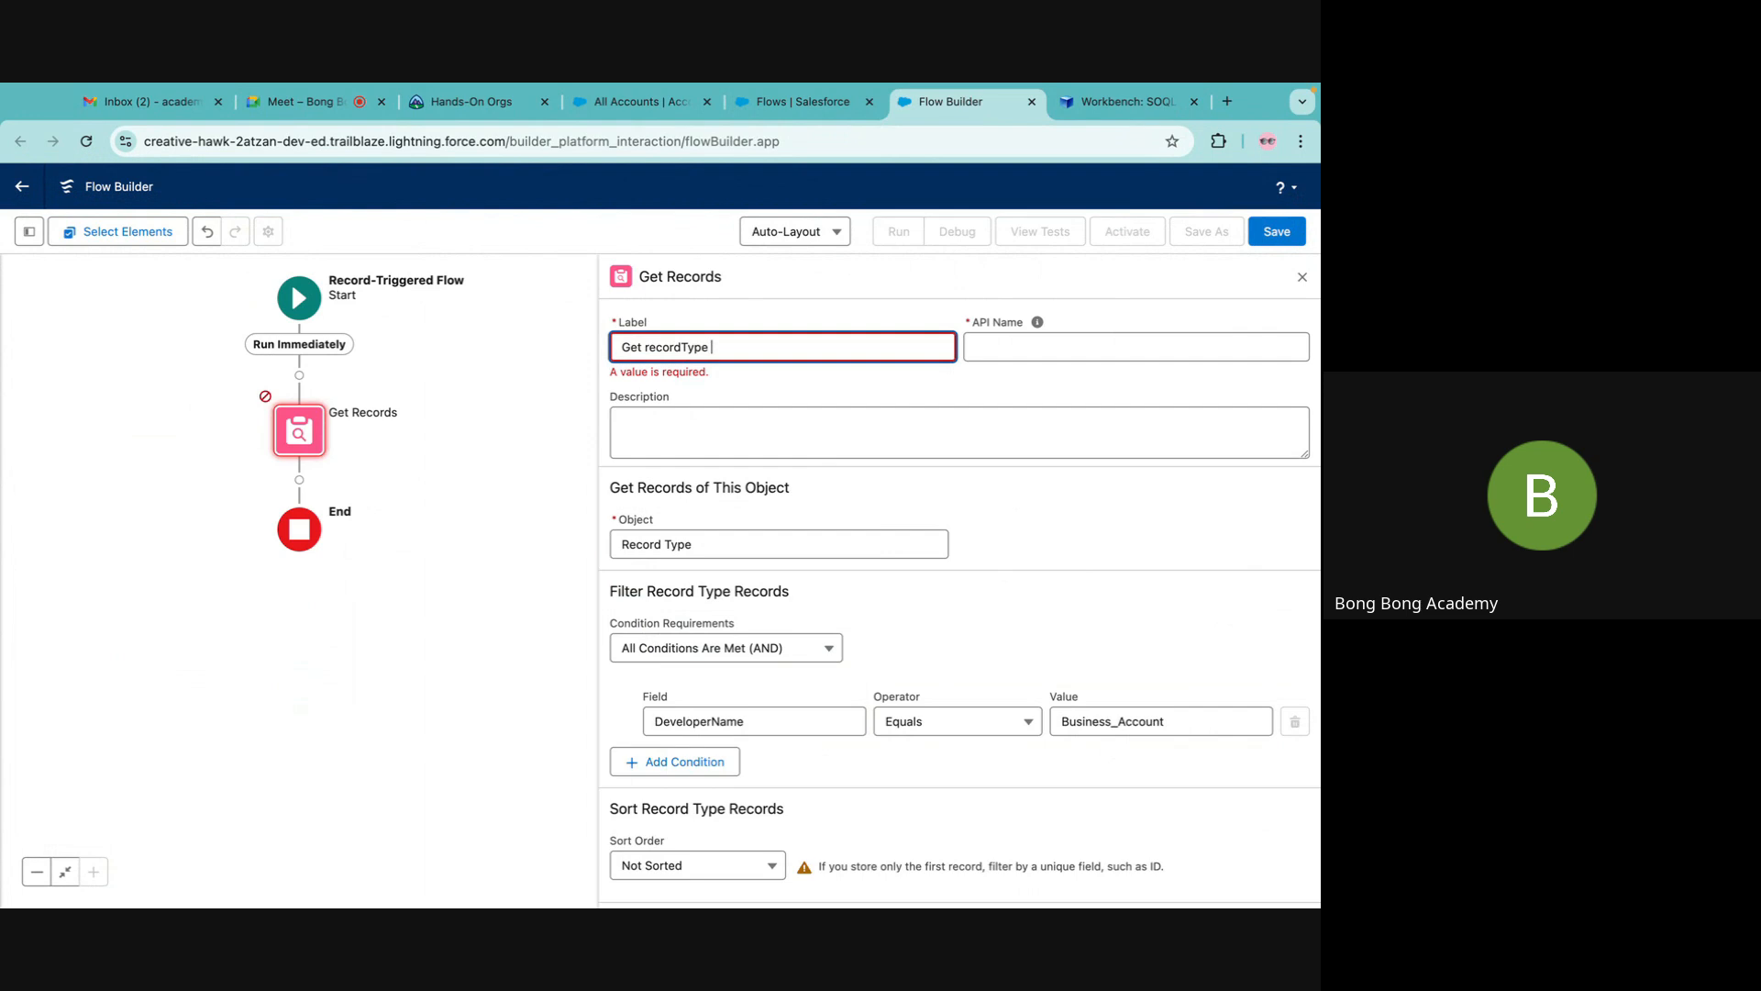
{"action": "type", "text": " Id"}
{"action": "scroll", "coordinate": [1035, 800], "scroll_direction": "down", "scroll_amount": 2}
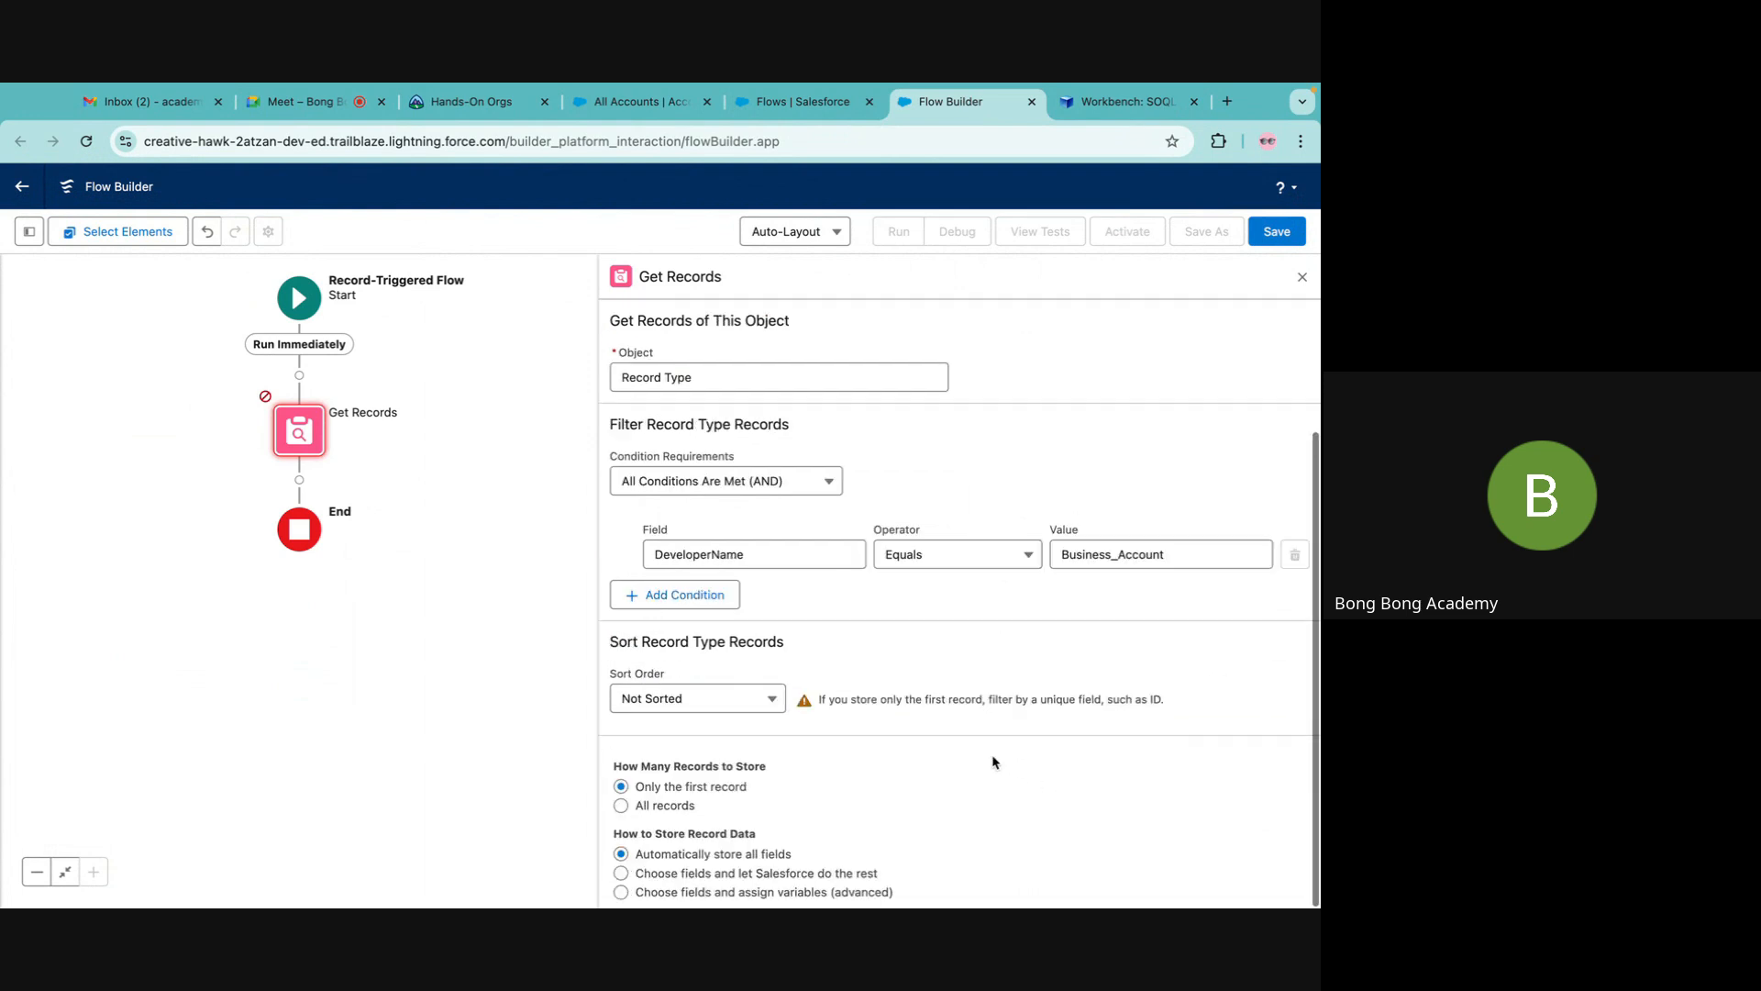
{"action": "left_click", "coordinate": [299, 477]}
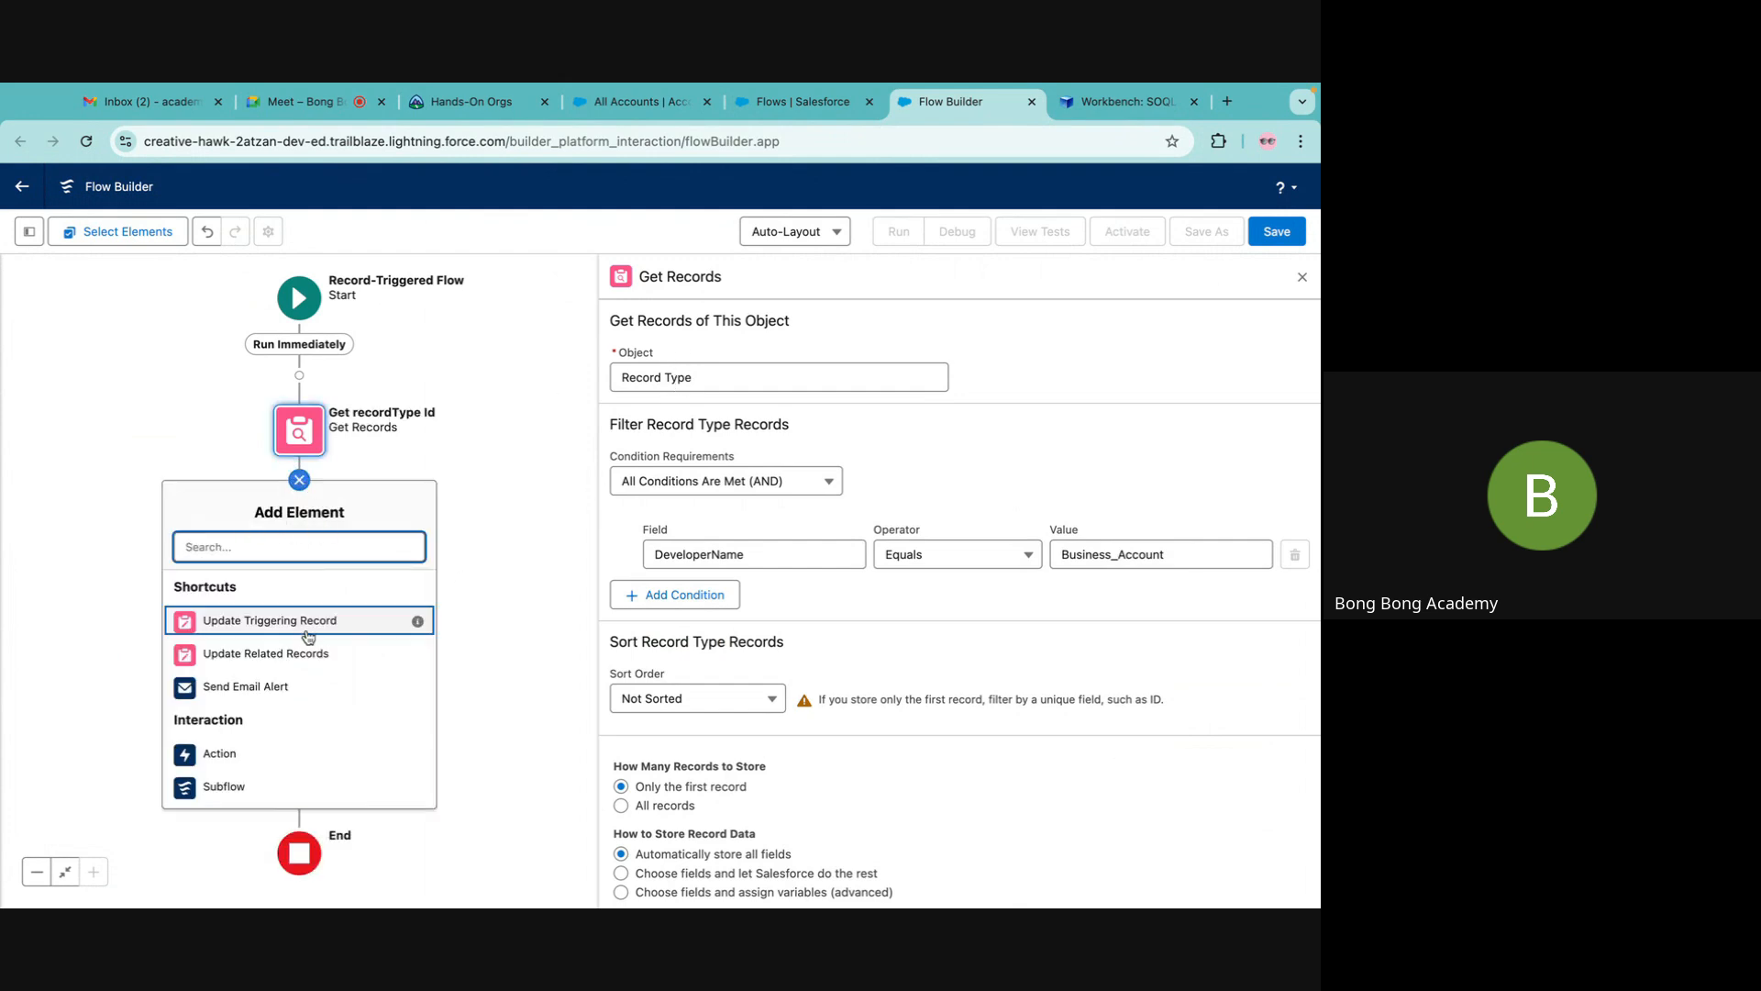
Close the flow without saving it and return to the All Accounts list.
{"action": "left_click", "coordinate": [1032, 102]}
{"action": "left_click", "coordinate": [740, 411]}
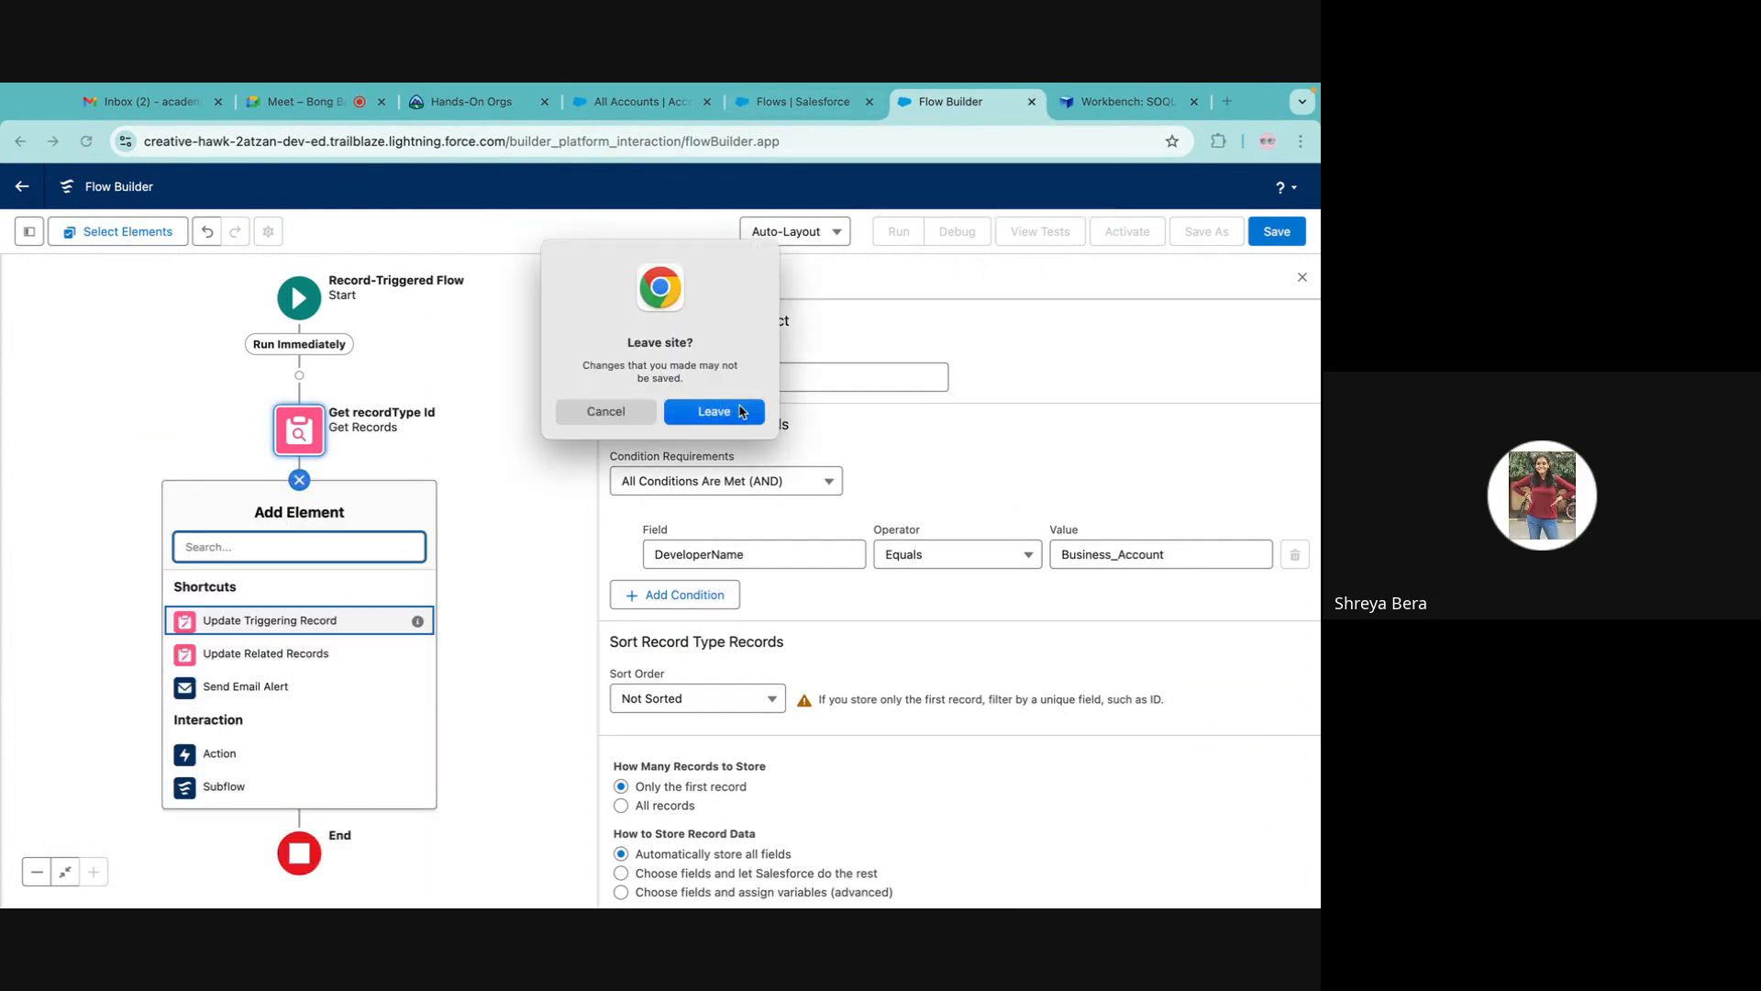
{"action": "left_click", "coordinate": [930, 125]}
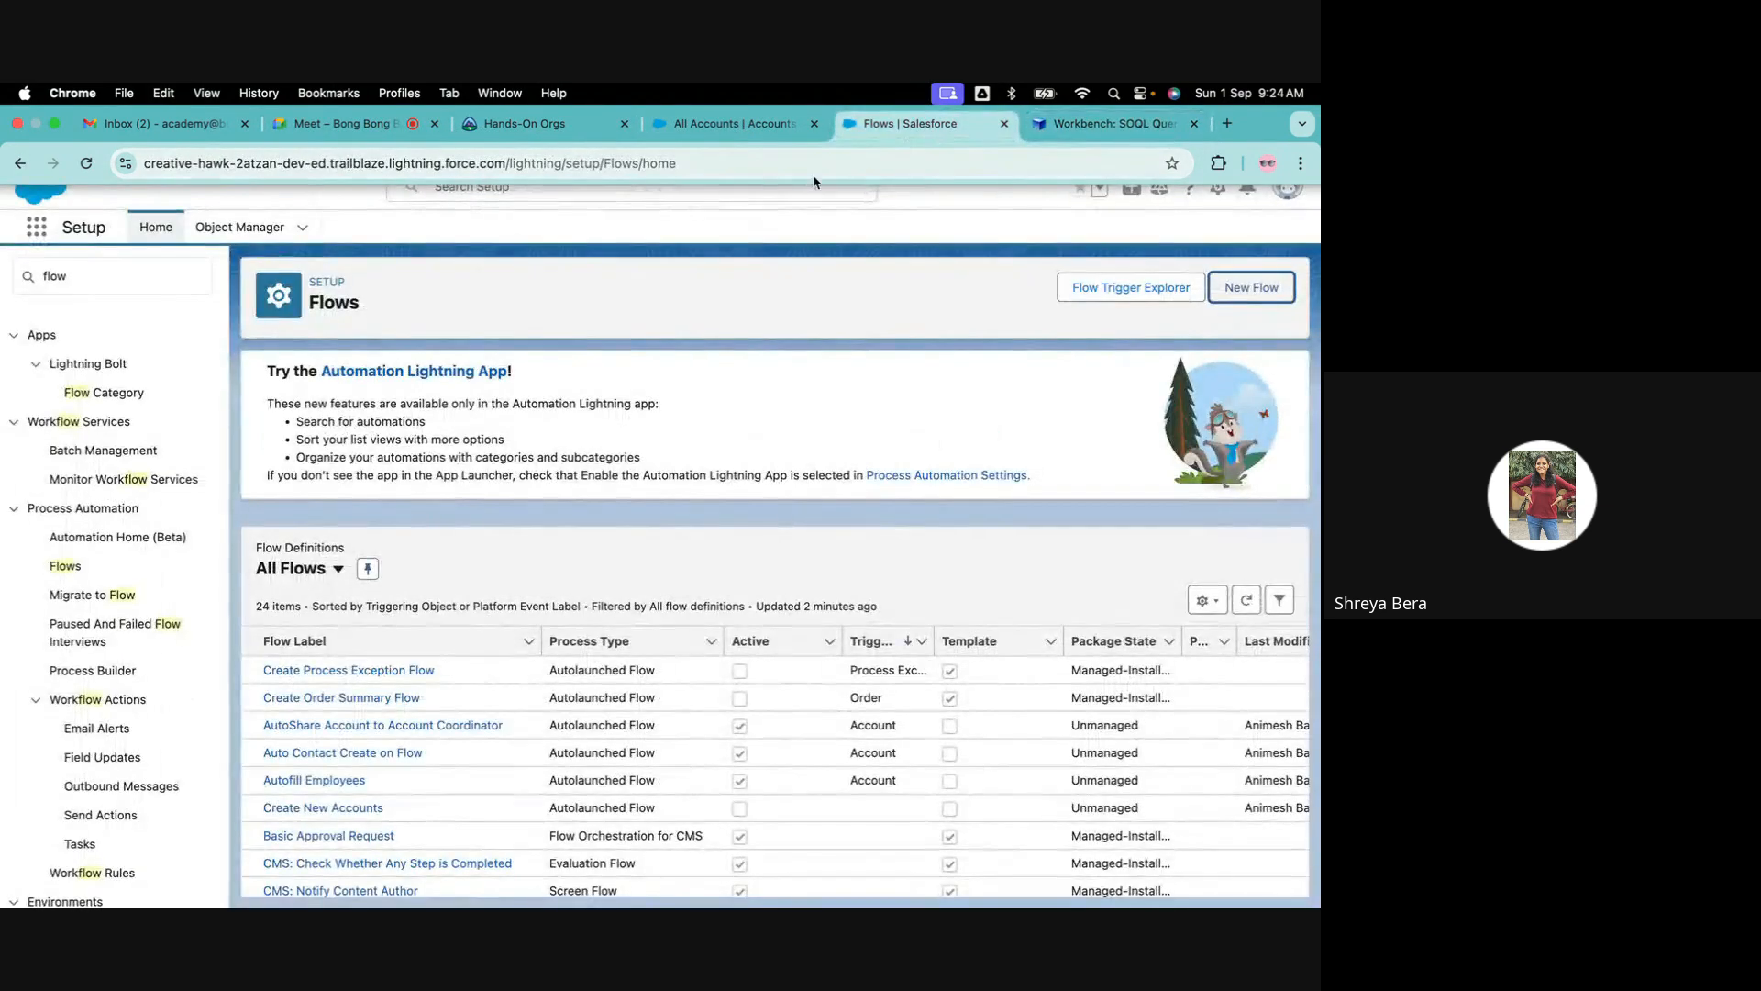
{"action": "left_click", "coordinate": [734, 122]}
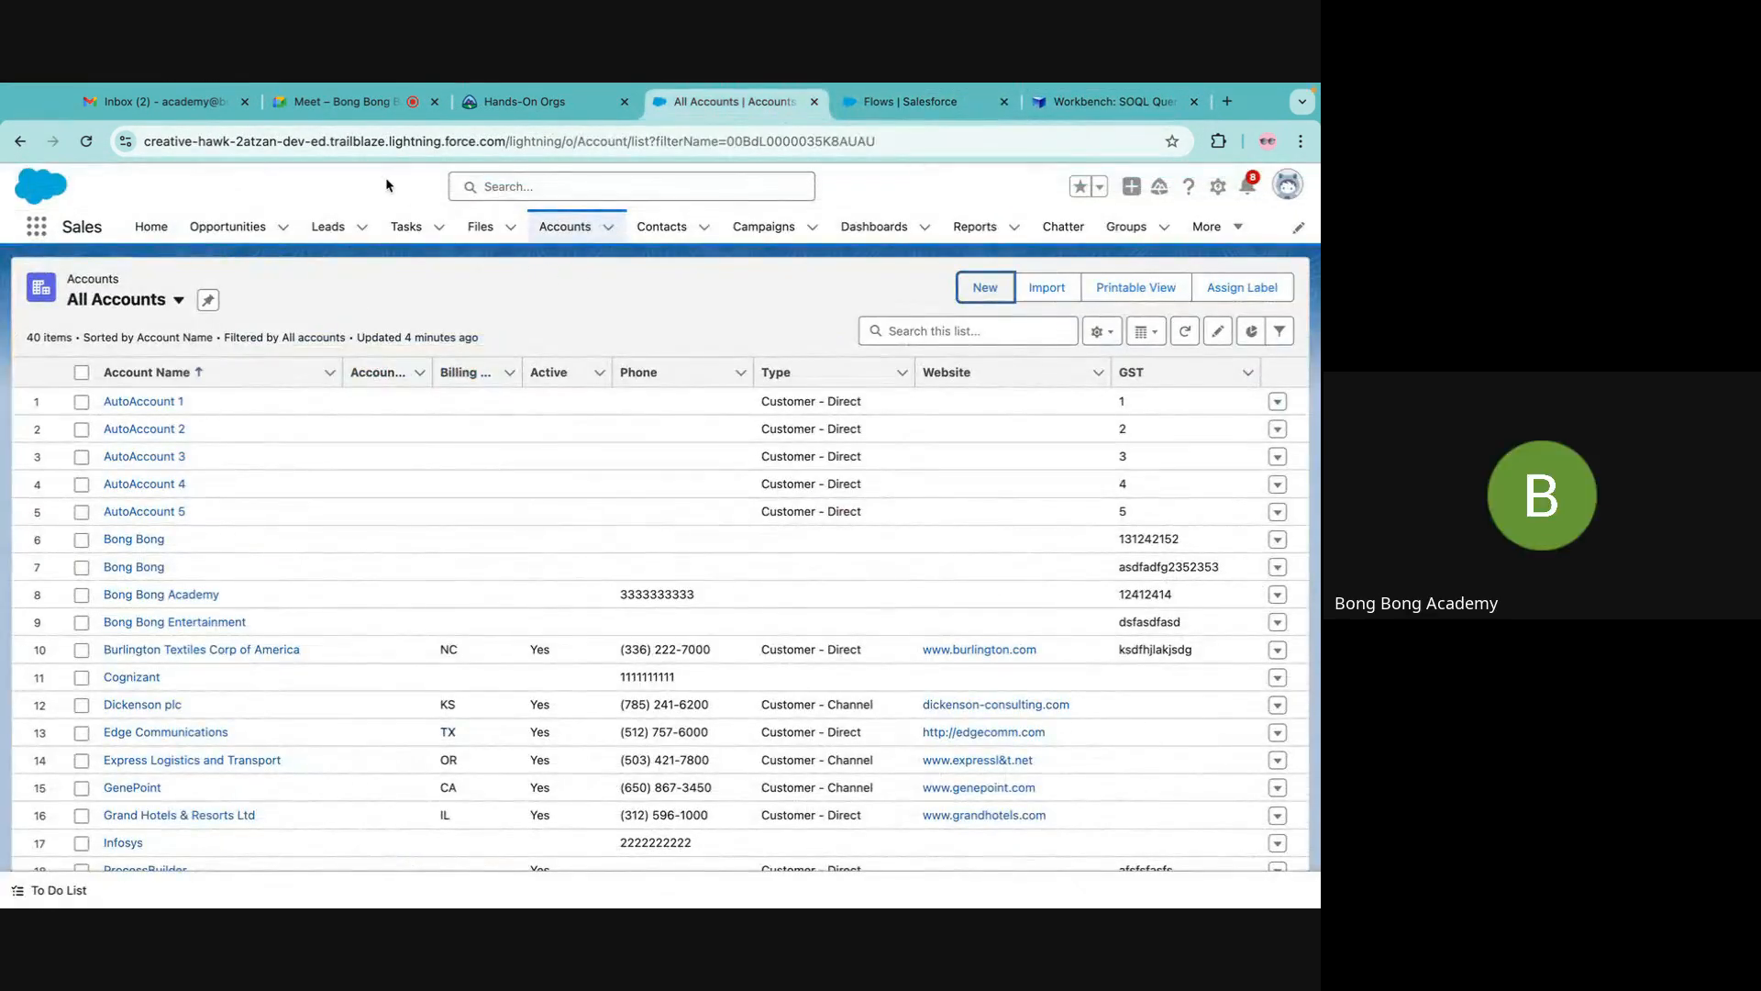
Close the All Accounts, Flows and Hands-On Orgs pages, leaving the Workbench query page open.
{"action": "left_click", "coordinate": [574, 107]}
{"action": "left_click", "coordinate": [724, 101]}
{"action": "left_click", "coordinate": [817, 109]}
{"action": "left_click", "coordinate": [814, 102]}
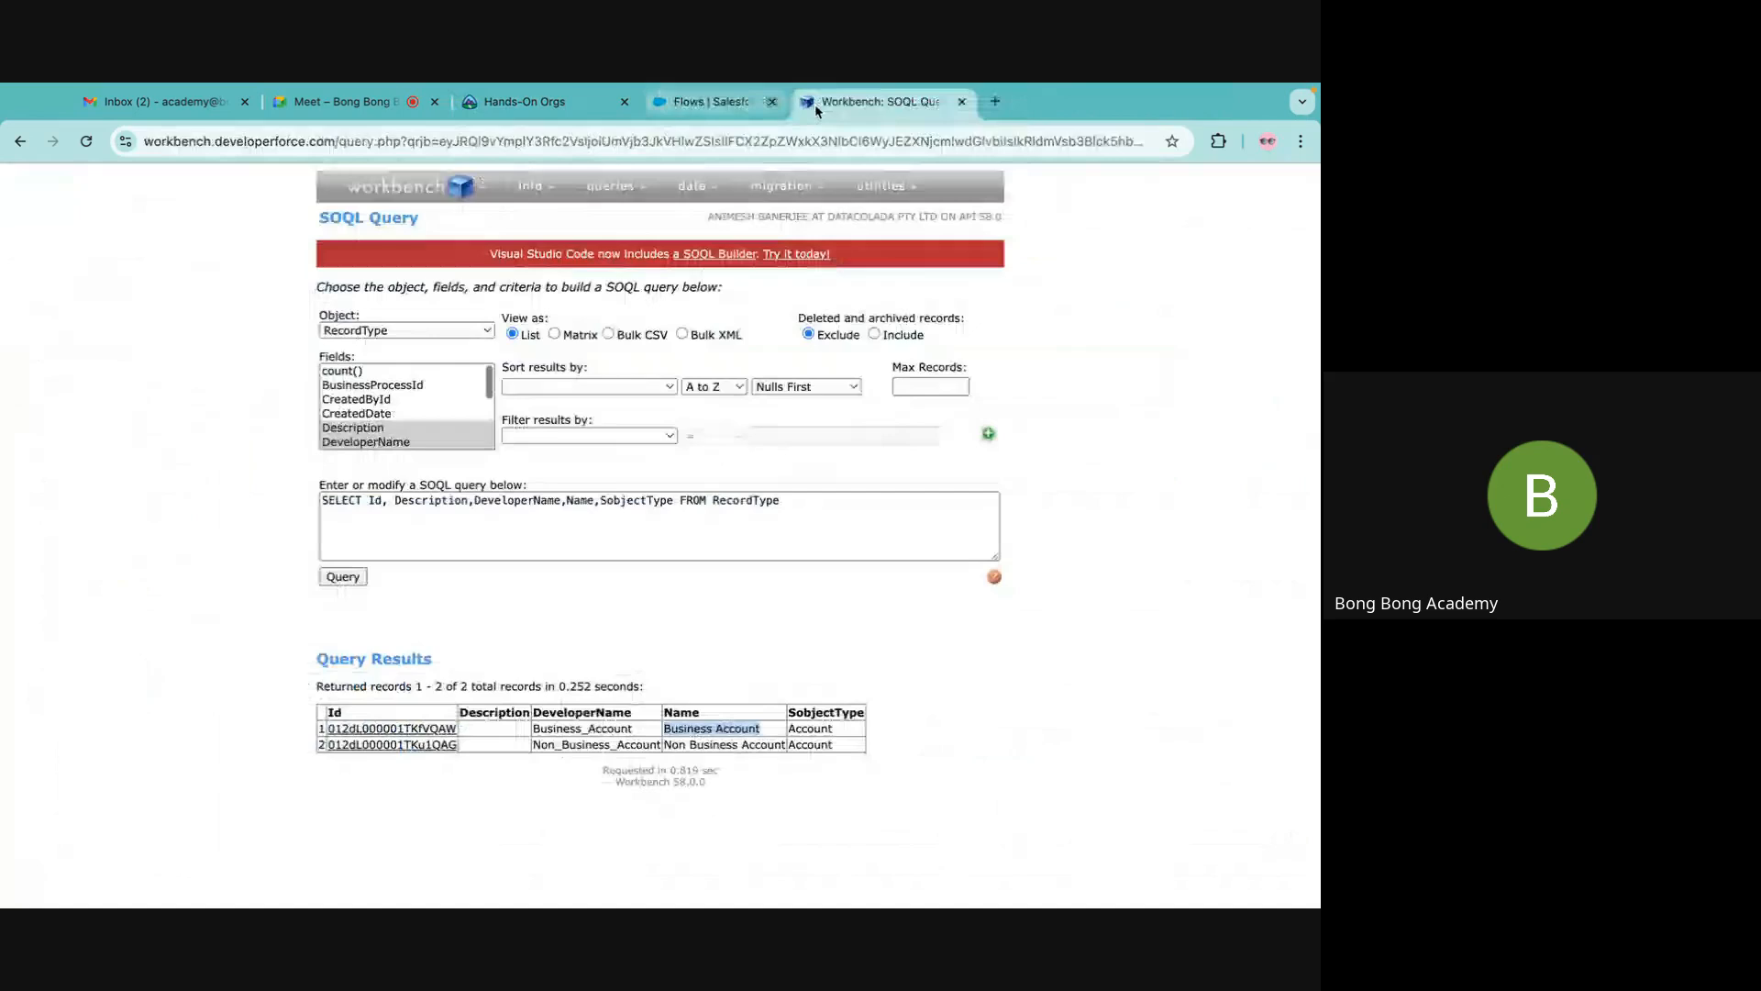
{"action": "left_click", "coordinate": [815, 102]}
{"action": "left_click", "coordinate": [898, 603]}
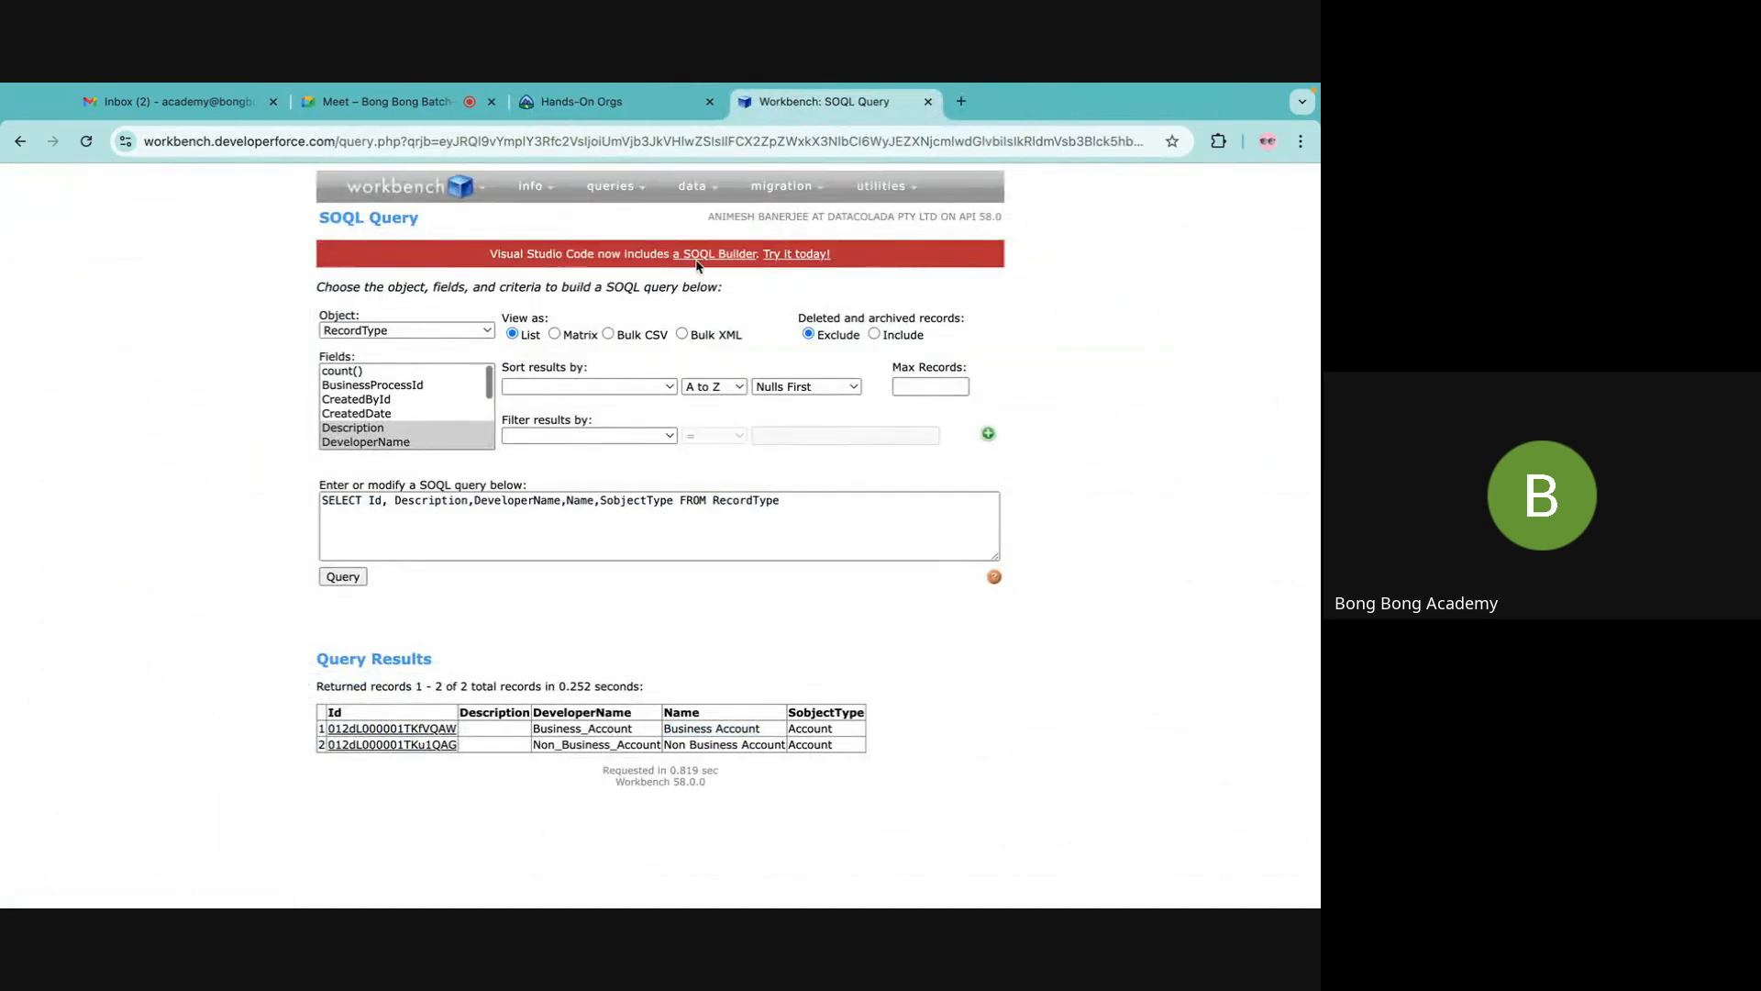
{"action": "left_click", "coordinate": [640, 102]}
{"action": "left_click", "coordinate": [709, 103]}
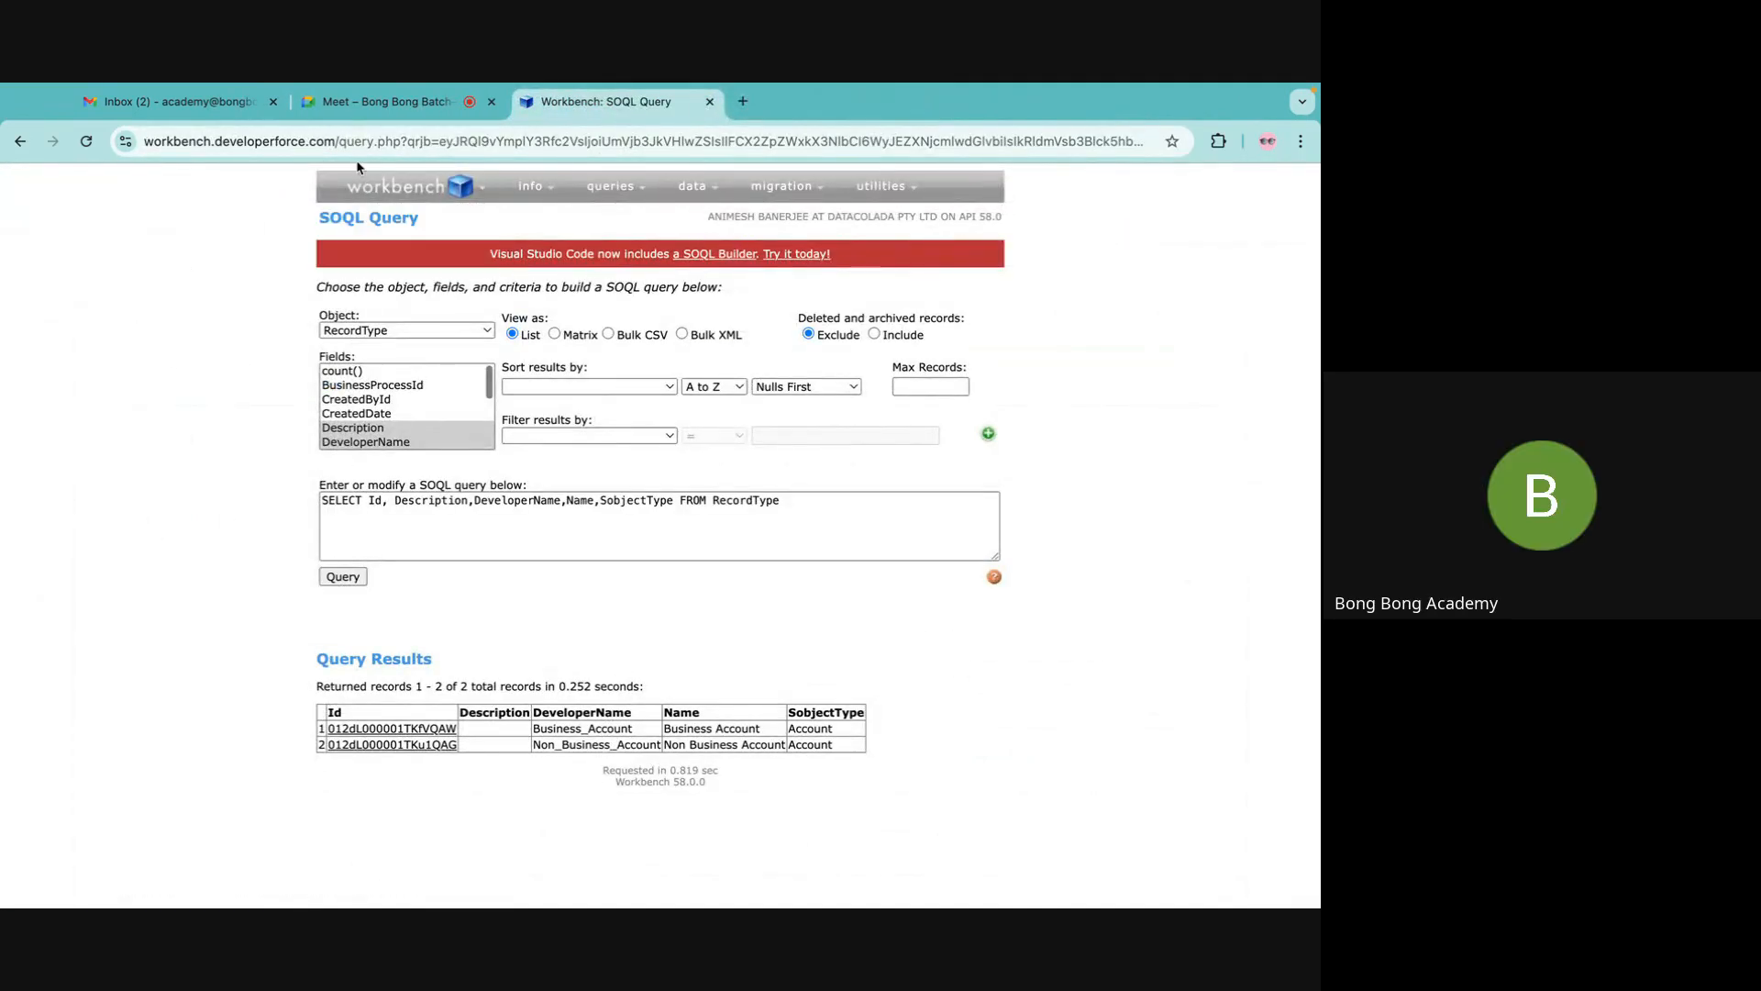
{"action": "left_click", "coordinate": [396, 107]}
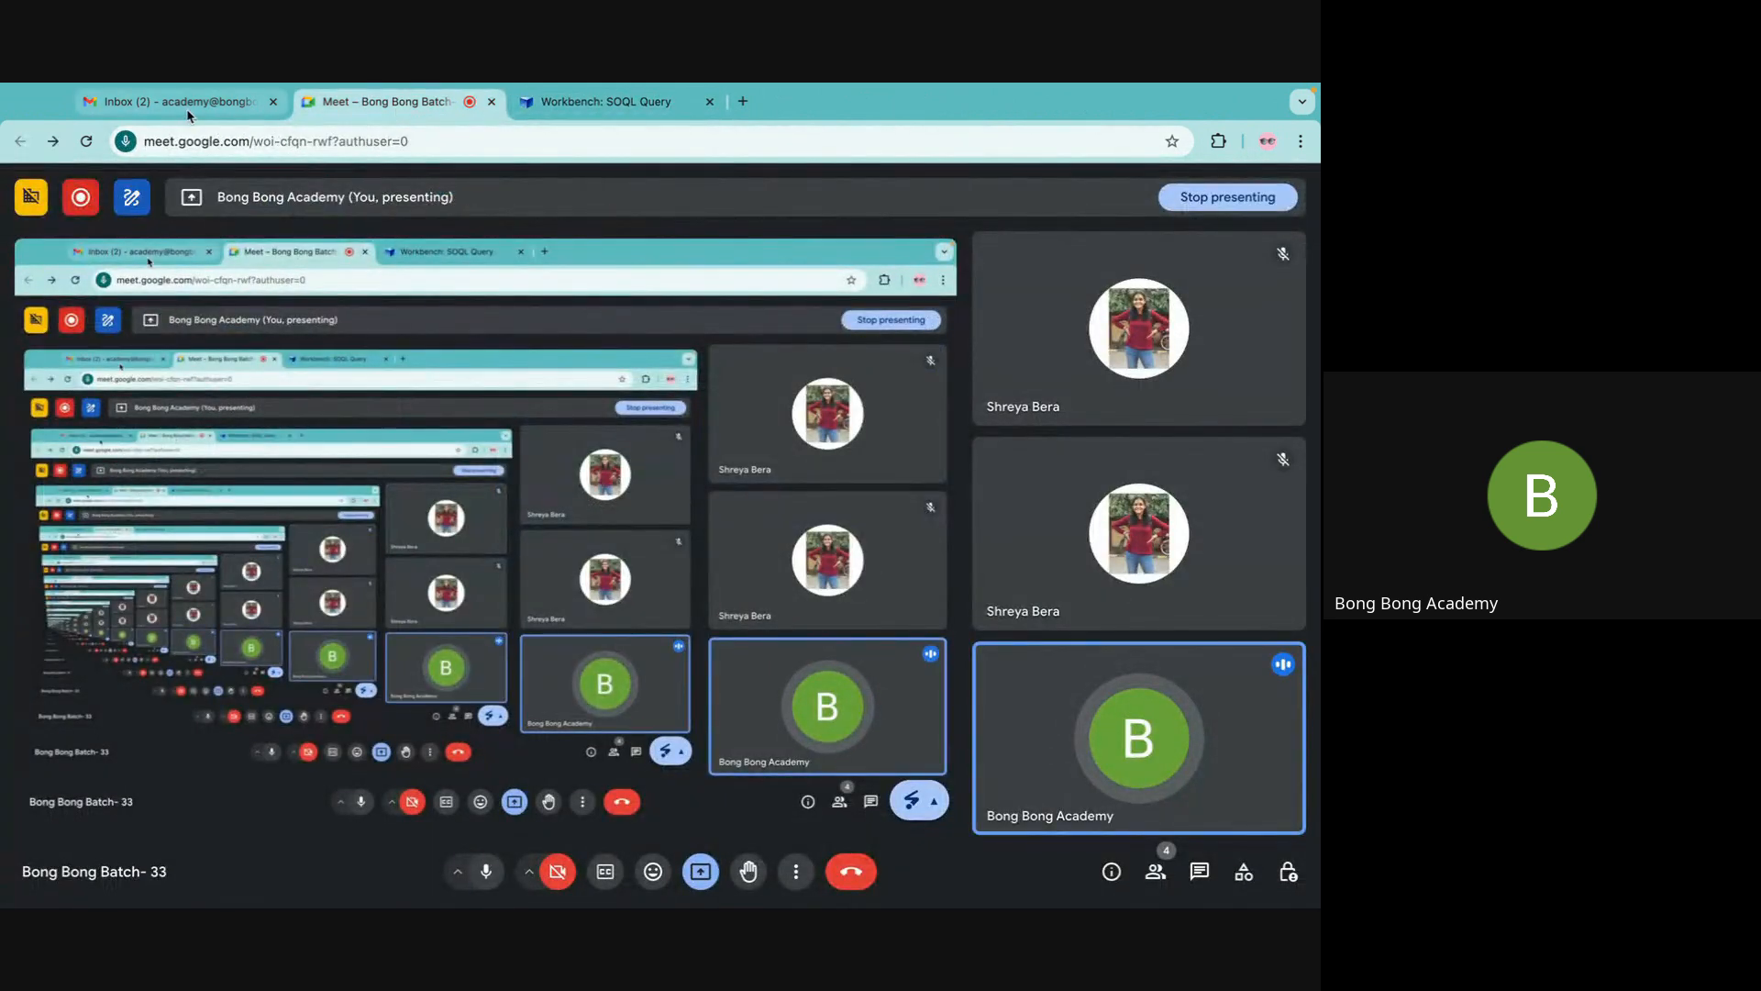
{"action": "left_click", "coordinate": [190, 114]}
{"action": "left_click", "coordinate": [394, 103]}
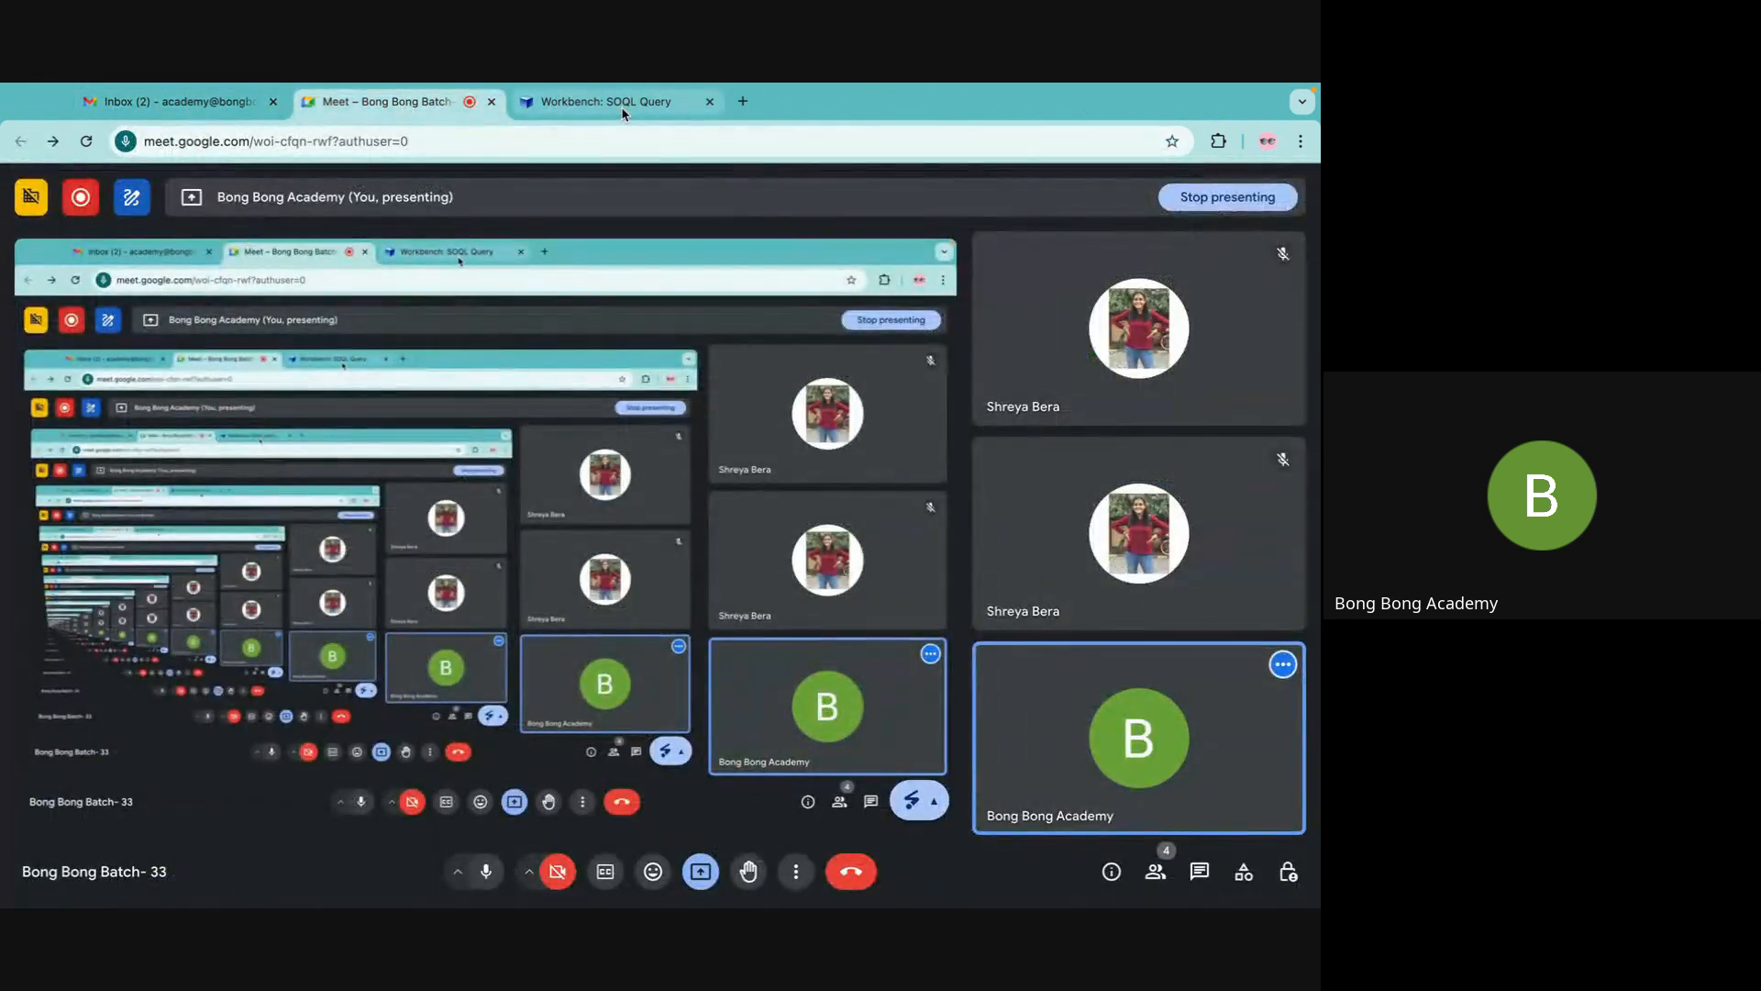
{"action": "left_click", "coordinate": [647, 106]}
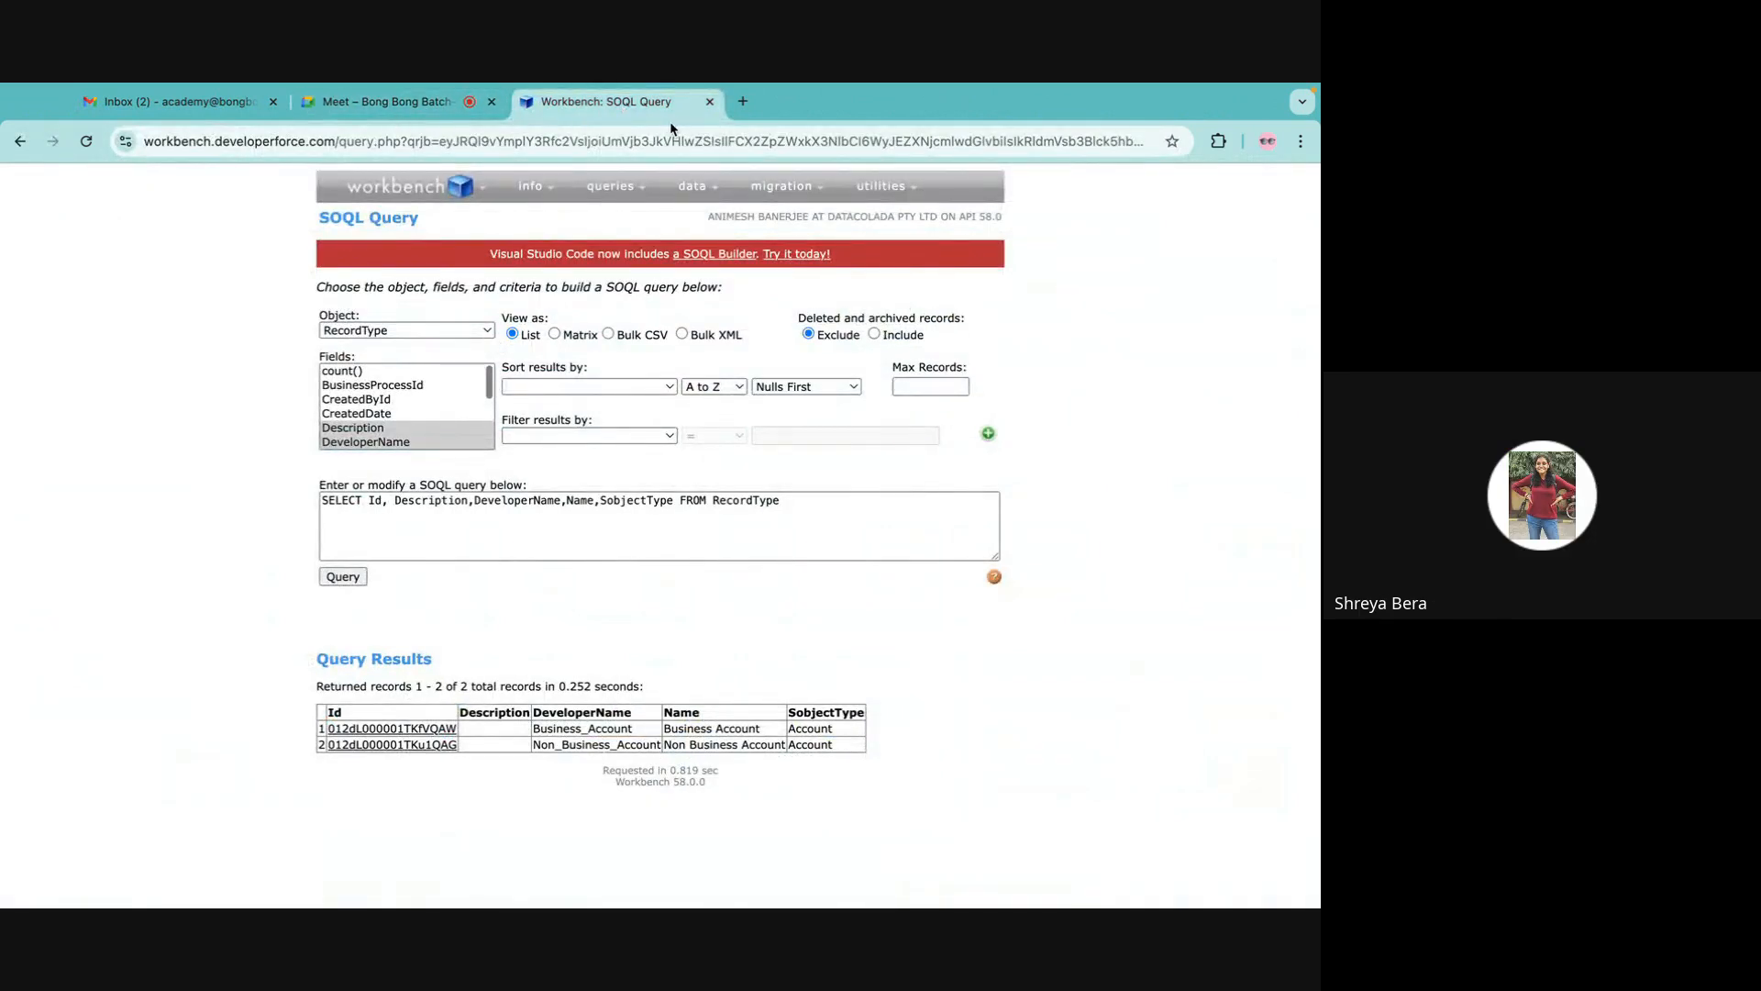
Open Trailhead on a new page and launch the Batch 33 playground from Hands-On Orgs.
{"action": "left_click", "coordinate": [743, 101]}
{"action": "type", "text": "t"}
{"action": "key", "text": "Return"}
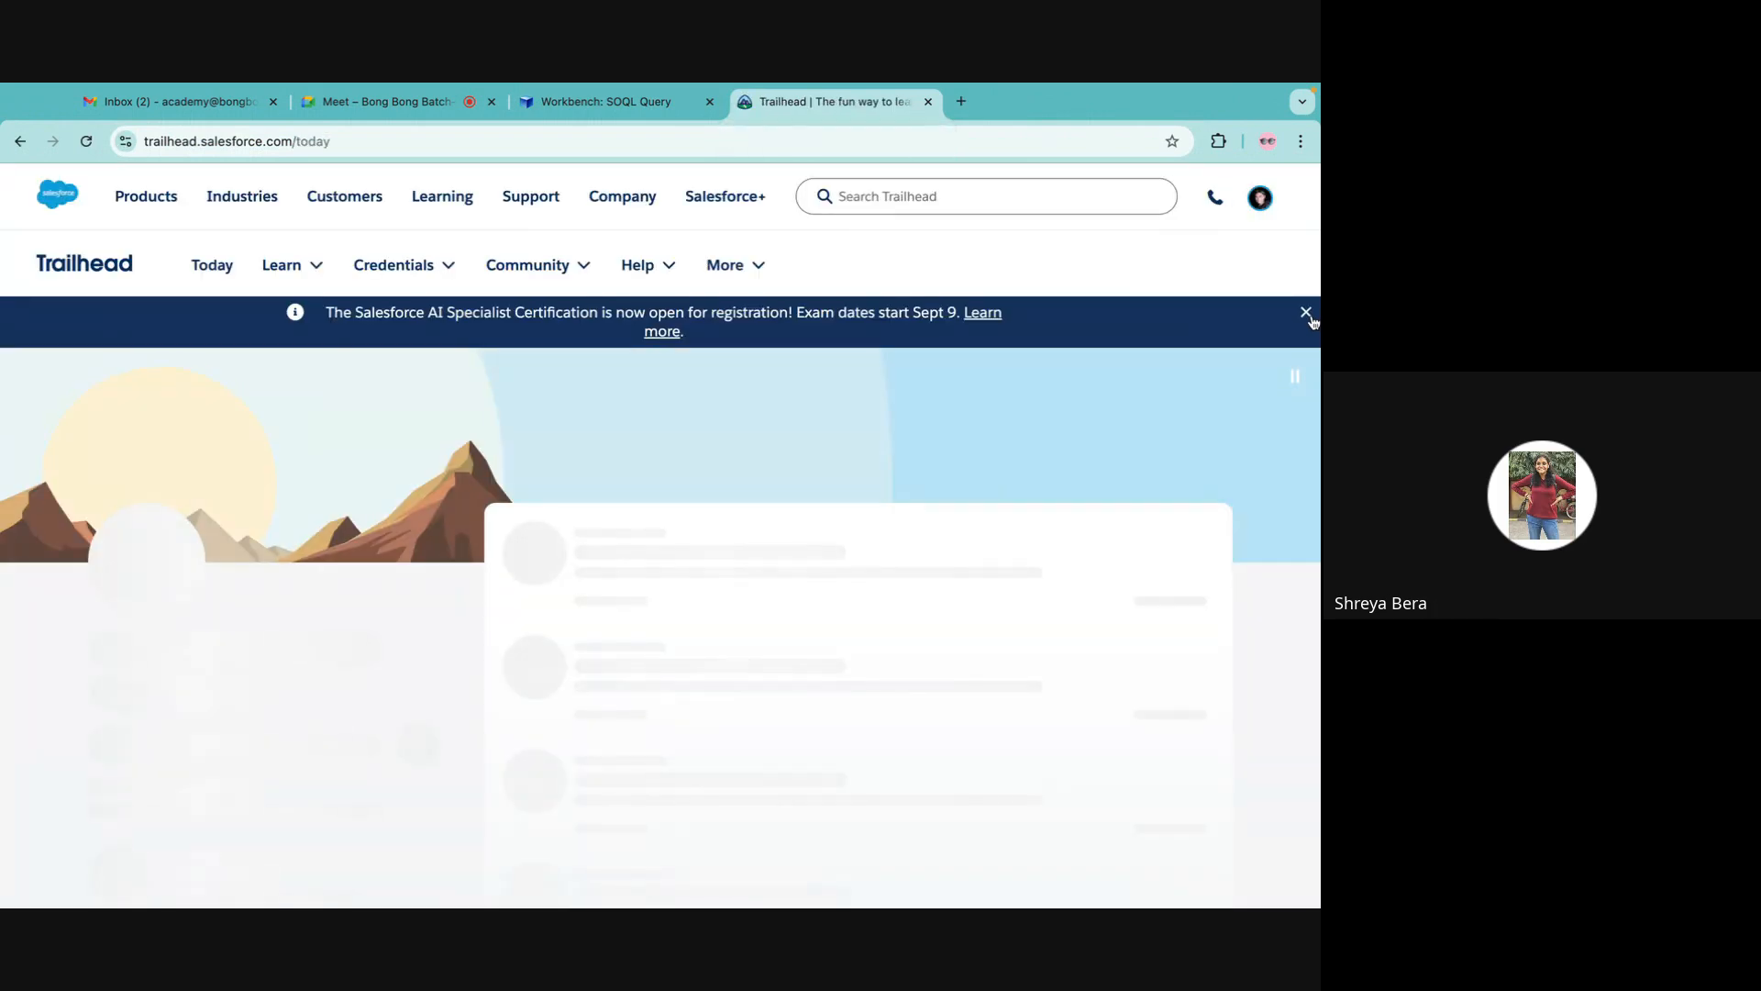
{"action": "left_click", "coordinate": [1306, 311]}
{"action": "left_click", "coordinate": [1259, 199]}
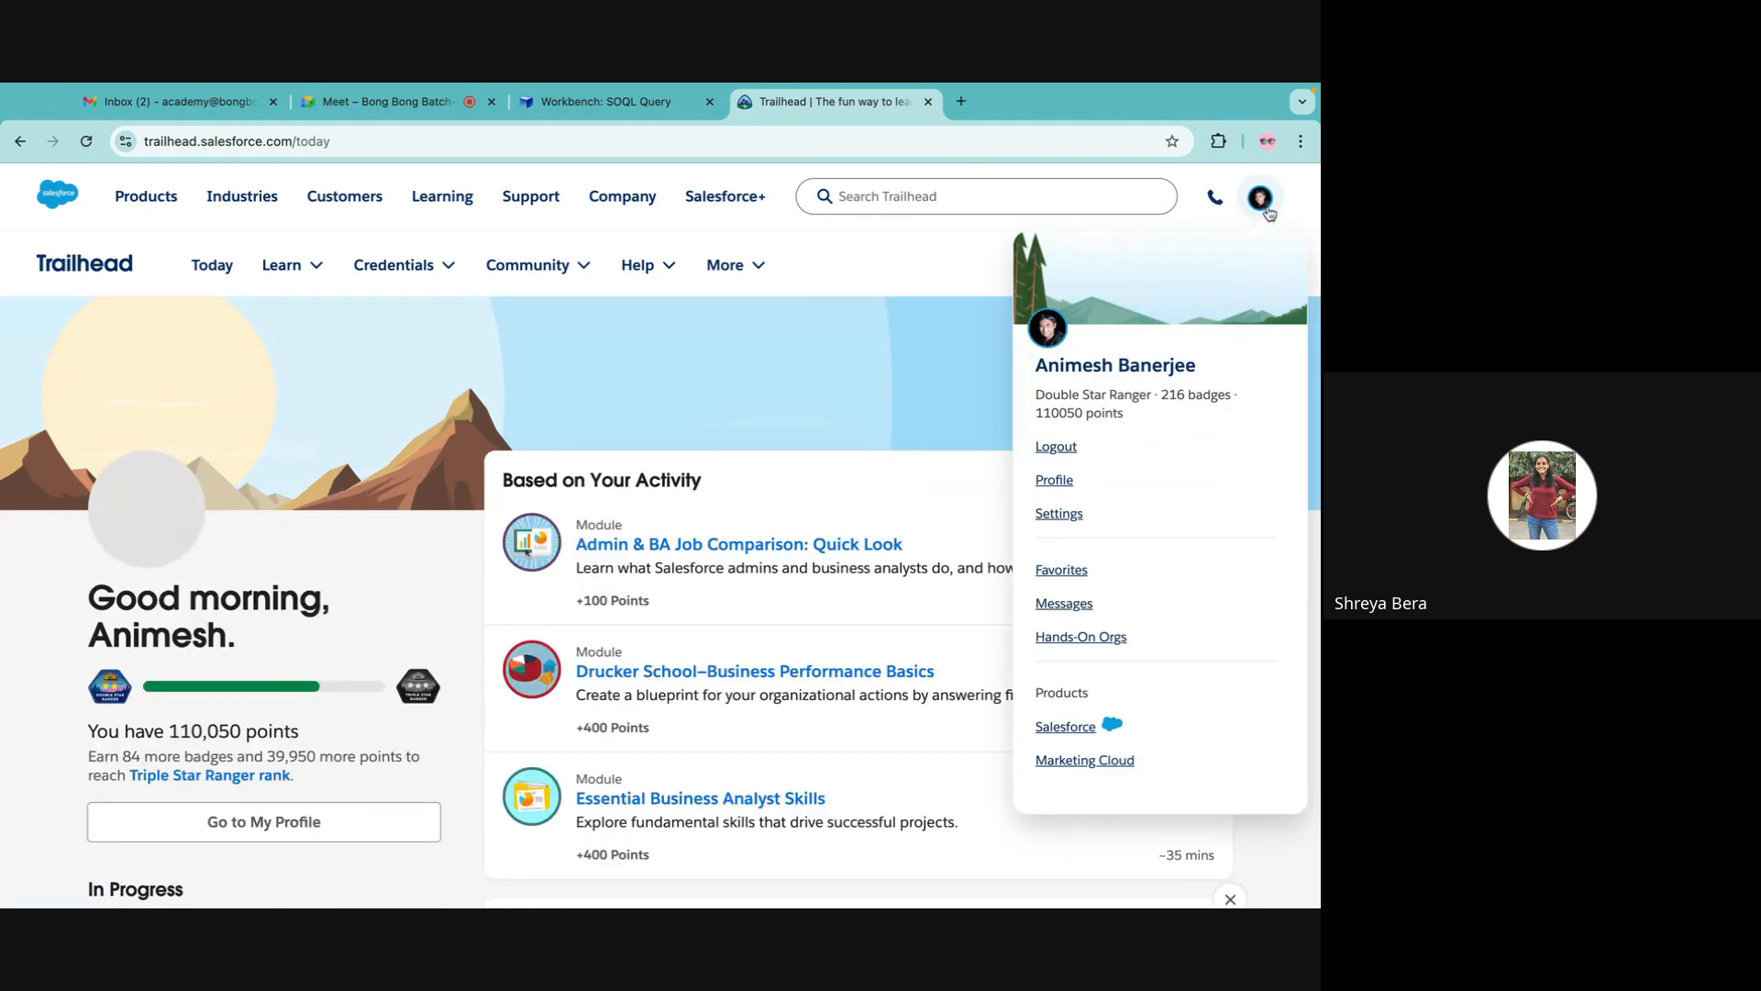
{"action": "left_click", "coordinate": [1082, 640]}
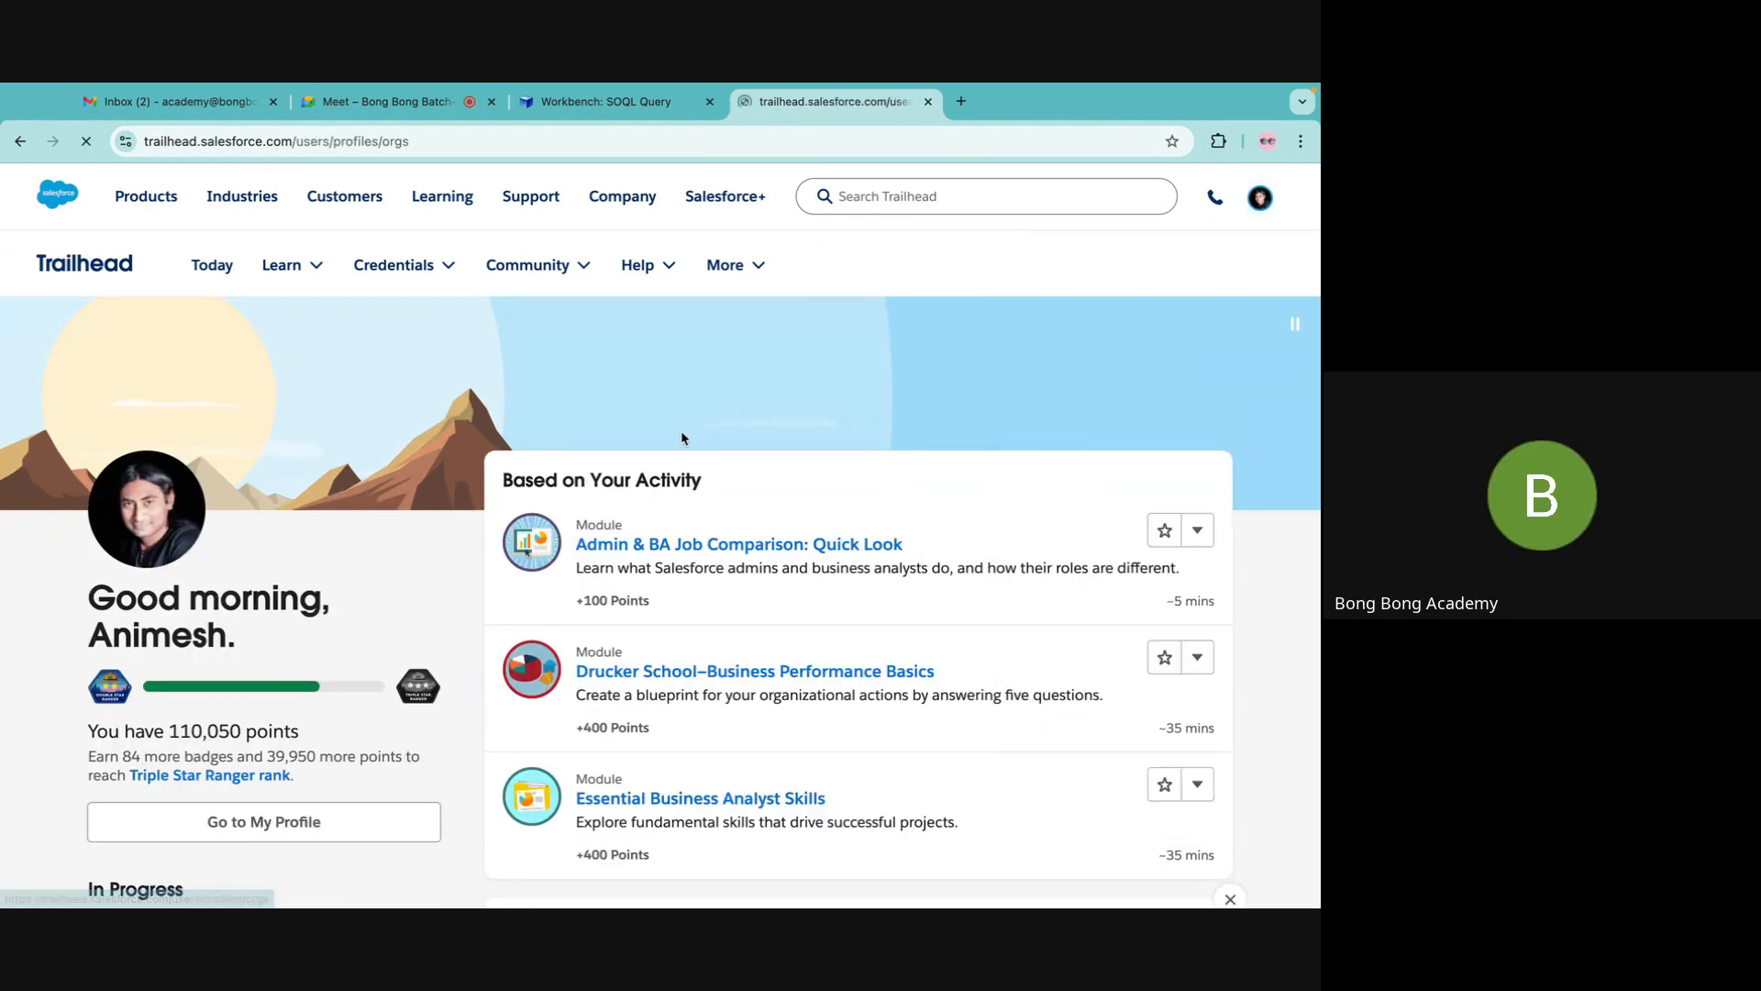
{"action": "scroll", "coordinate": [617, 660], "scroll_direction": "down", "scroll_amount": 1}
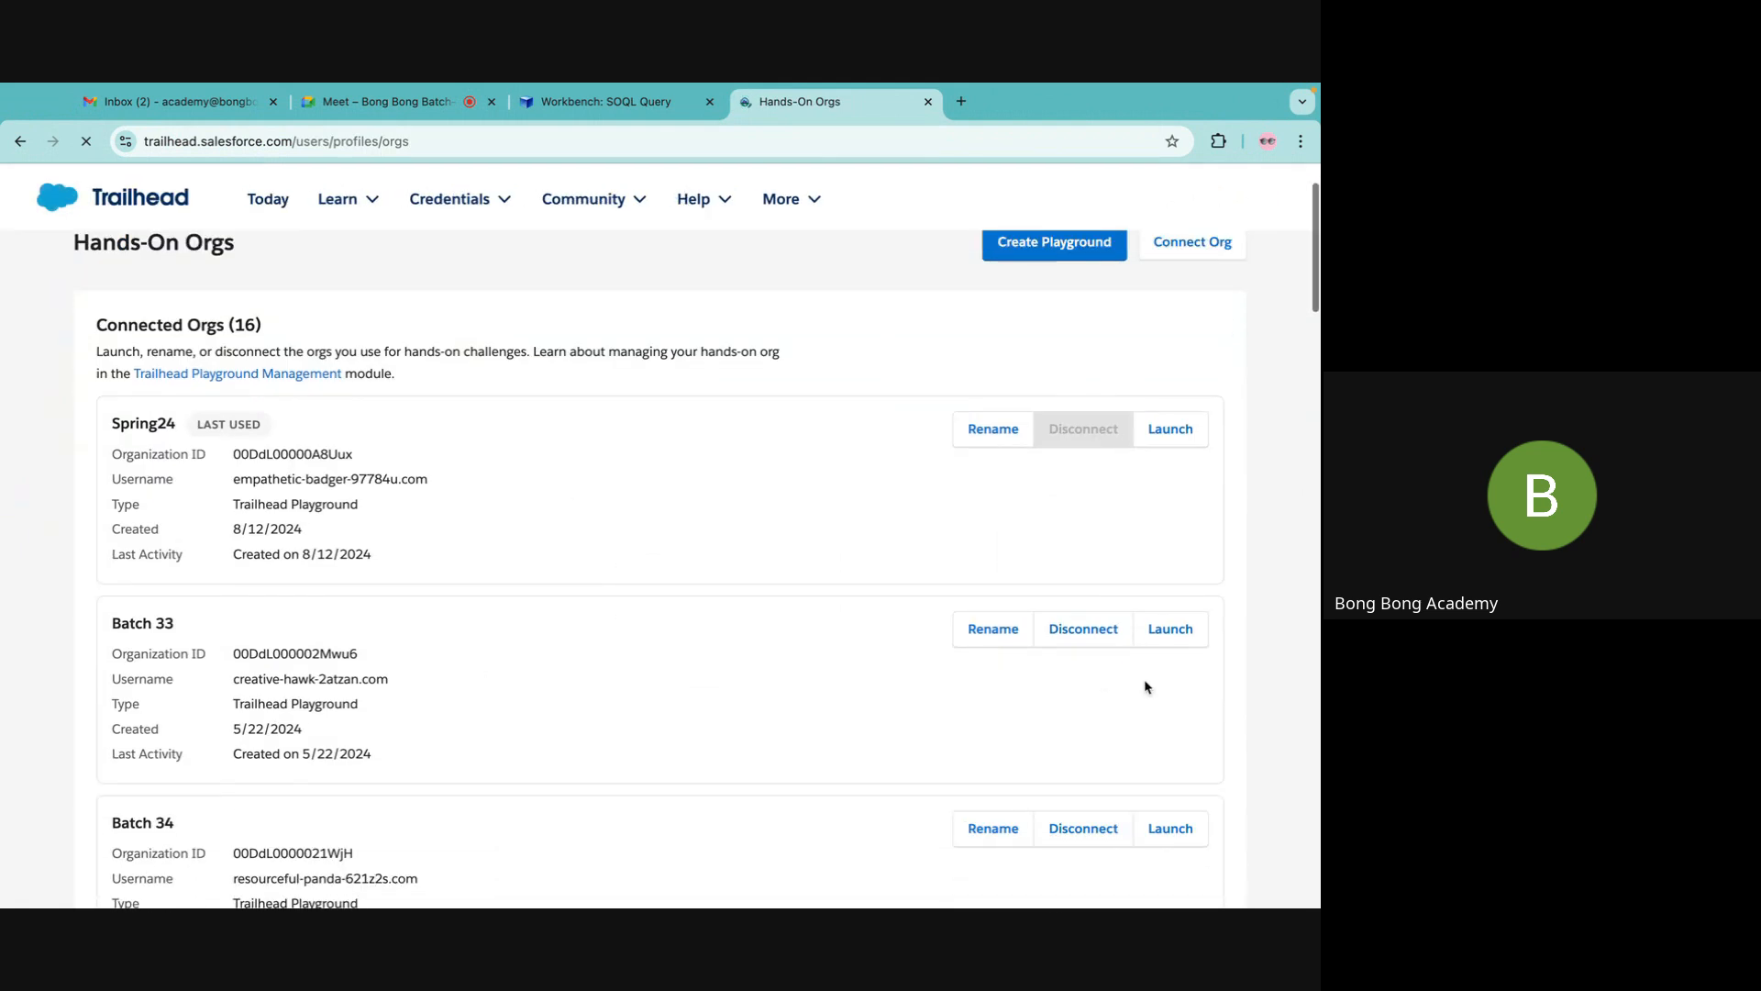
{"action": "left_click", "coordinate": [1161, 631]}
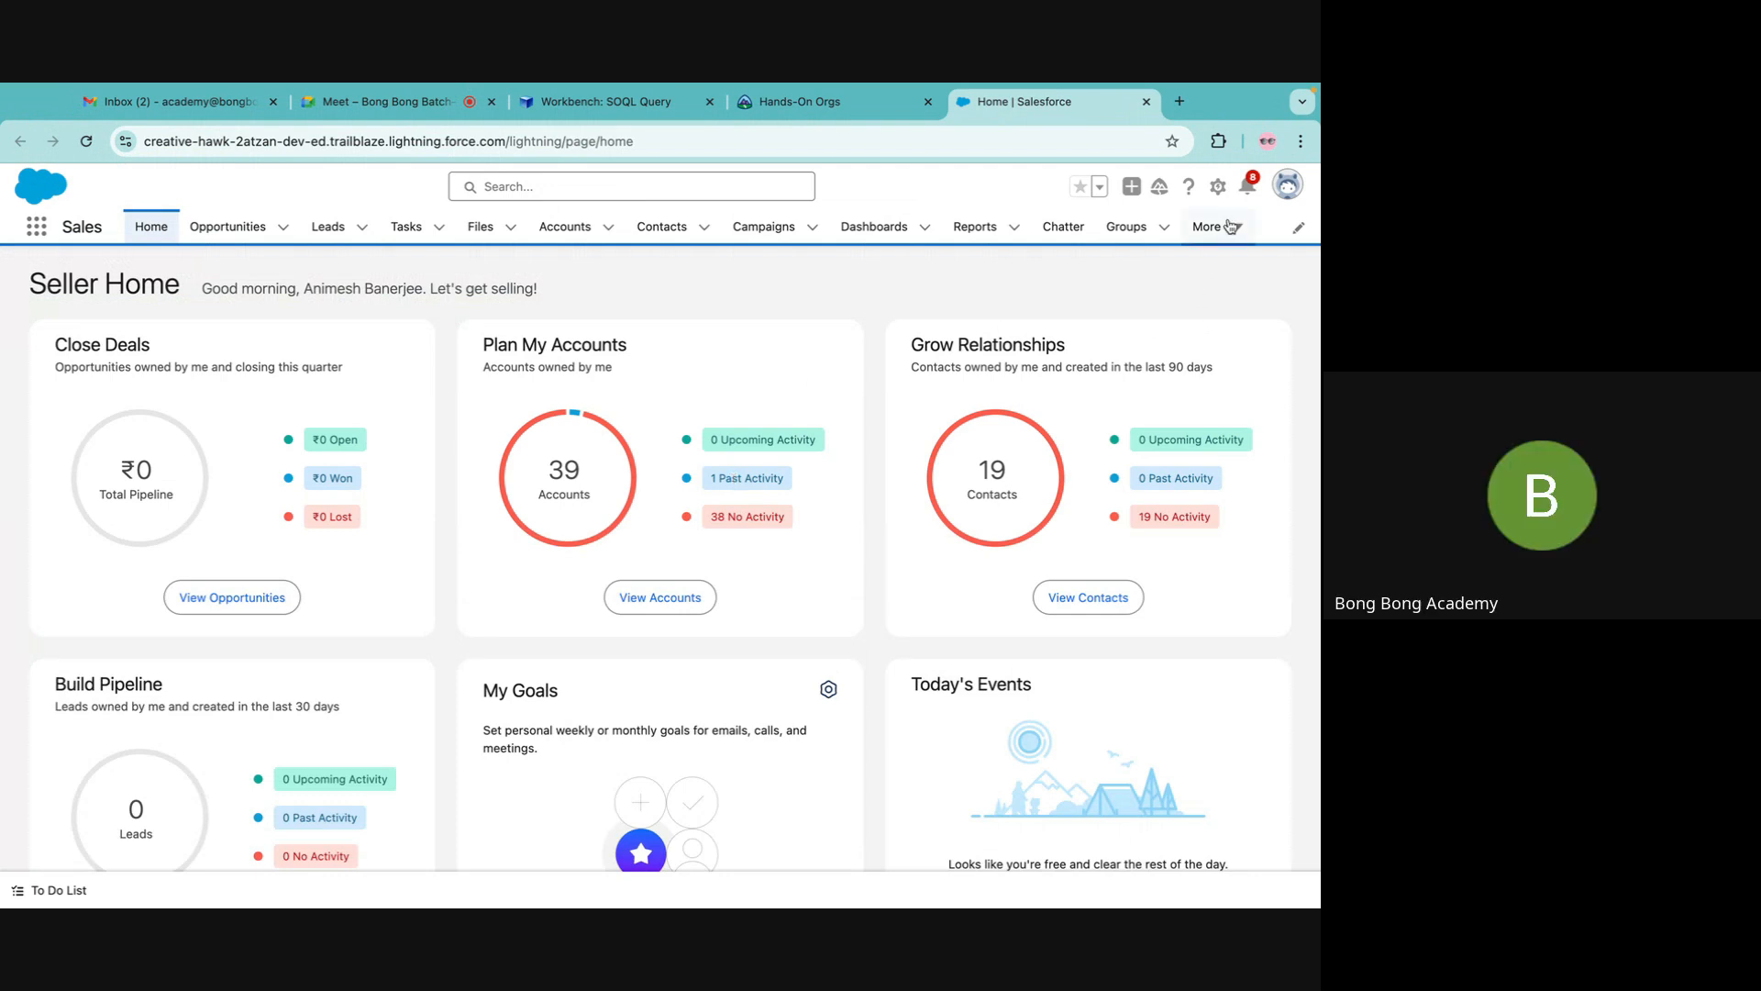
Open the org's Setup and go to the Flows page by searching for flow.
{"action": "left_click", "coordinate": [1218, 189]}
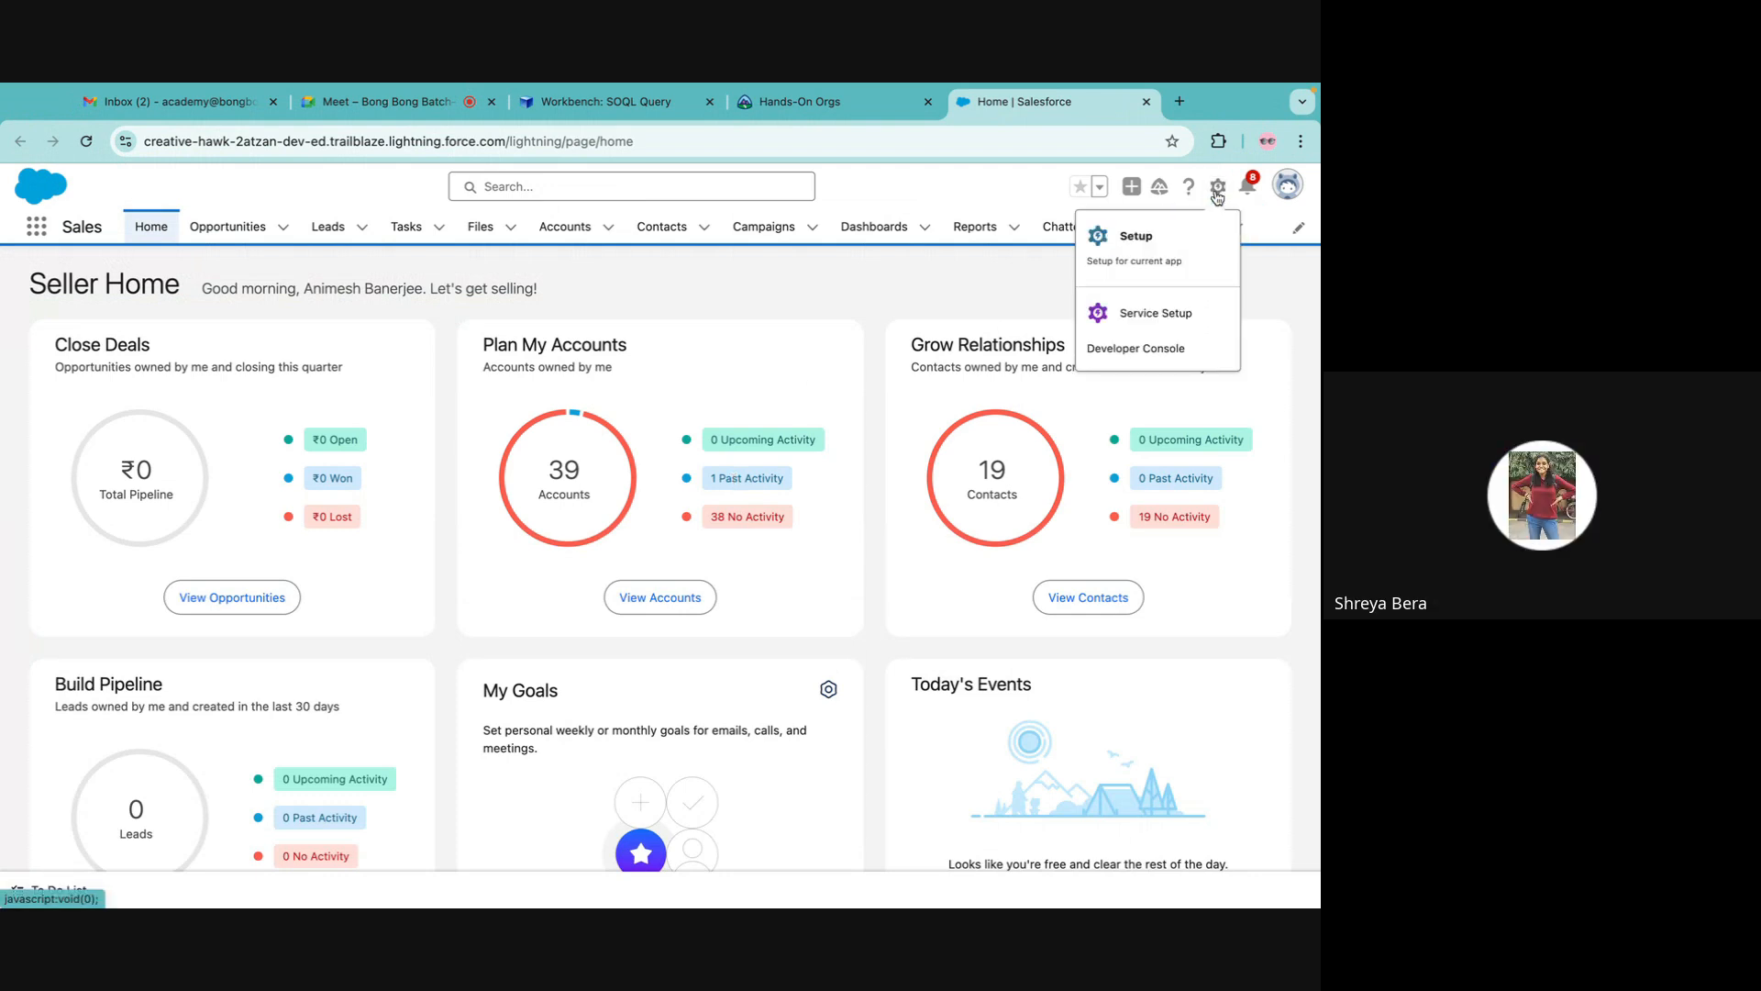
{"action": "left_click", "coordinate": [1142, 249]}
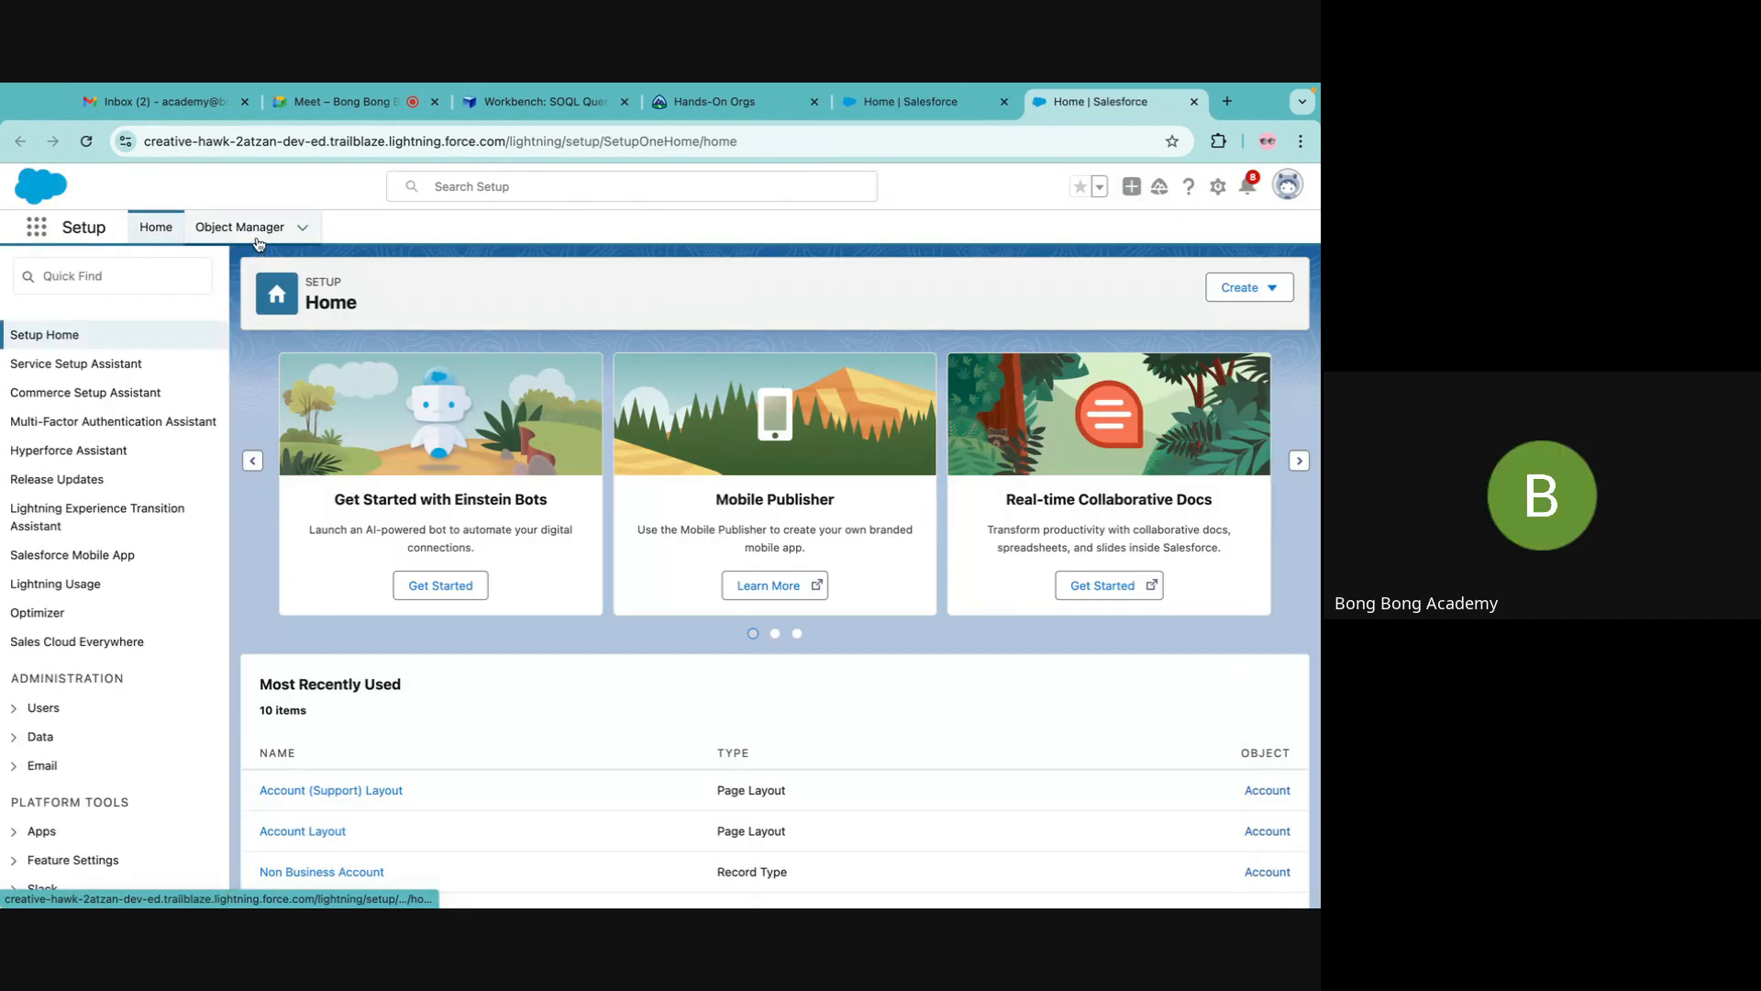
{"action": "left_click", "coordinate": [257, 238]}
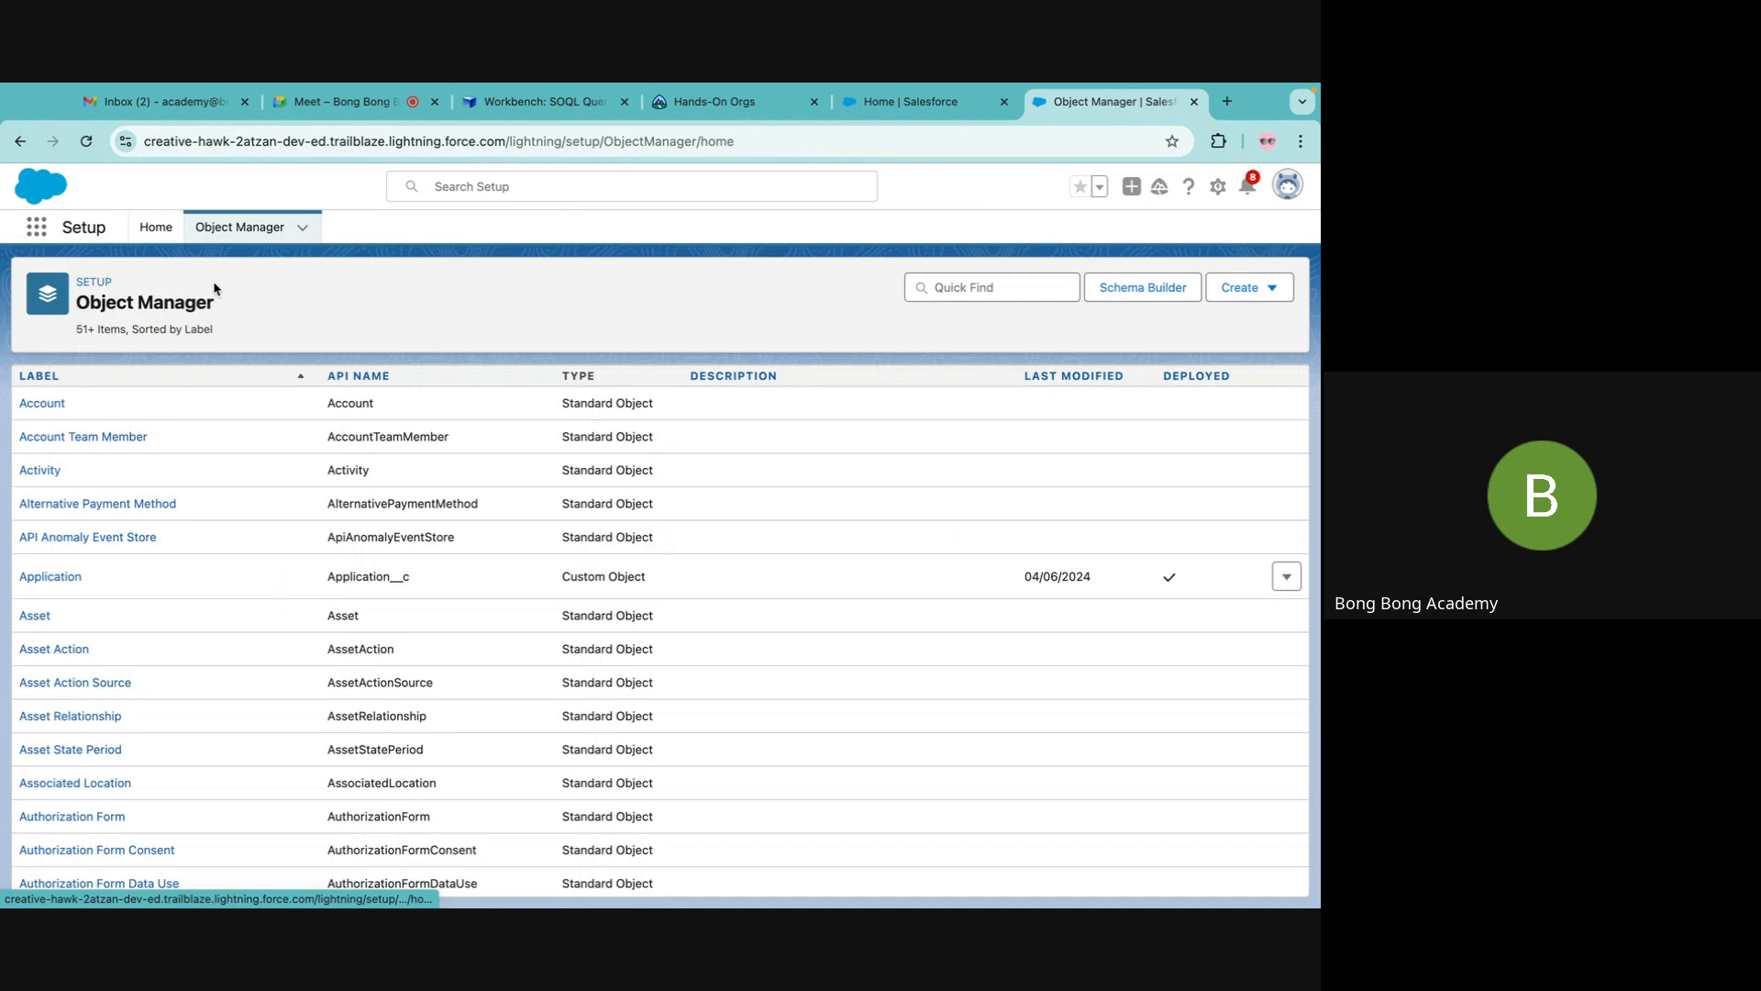
{"action": "left_click", "coordinate": [156, 227]}
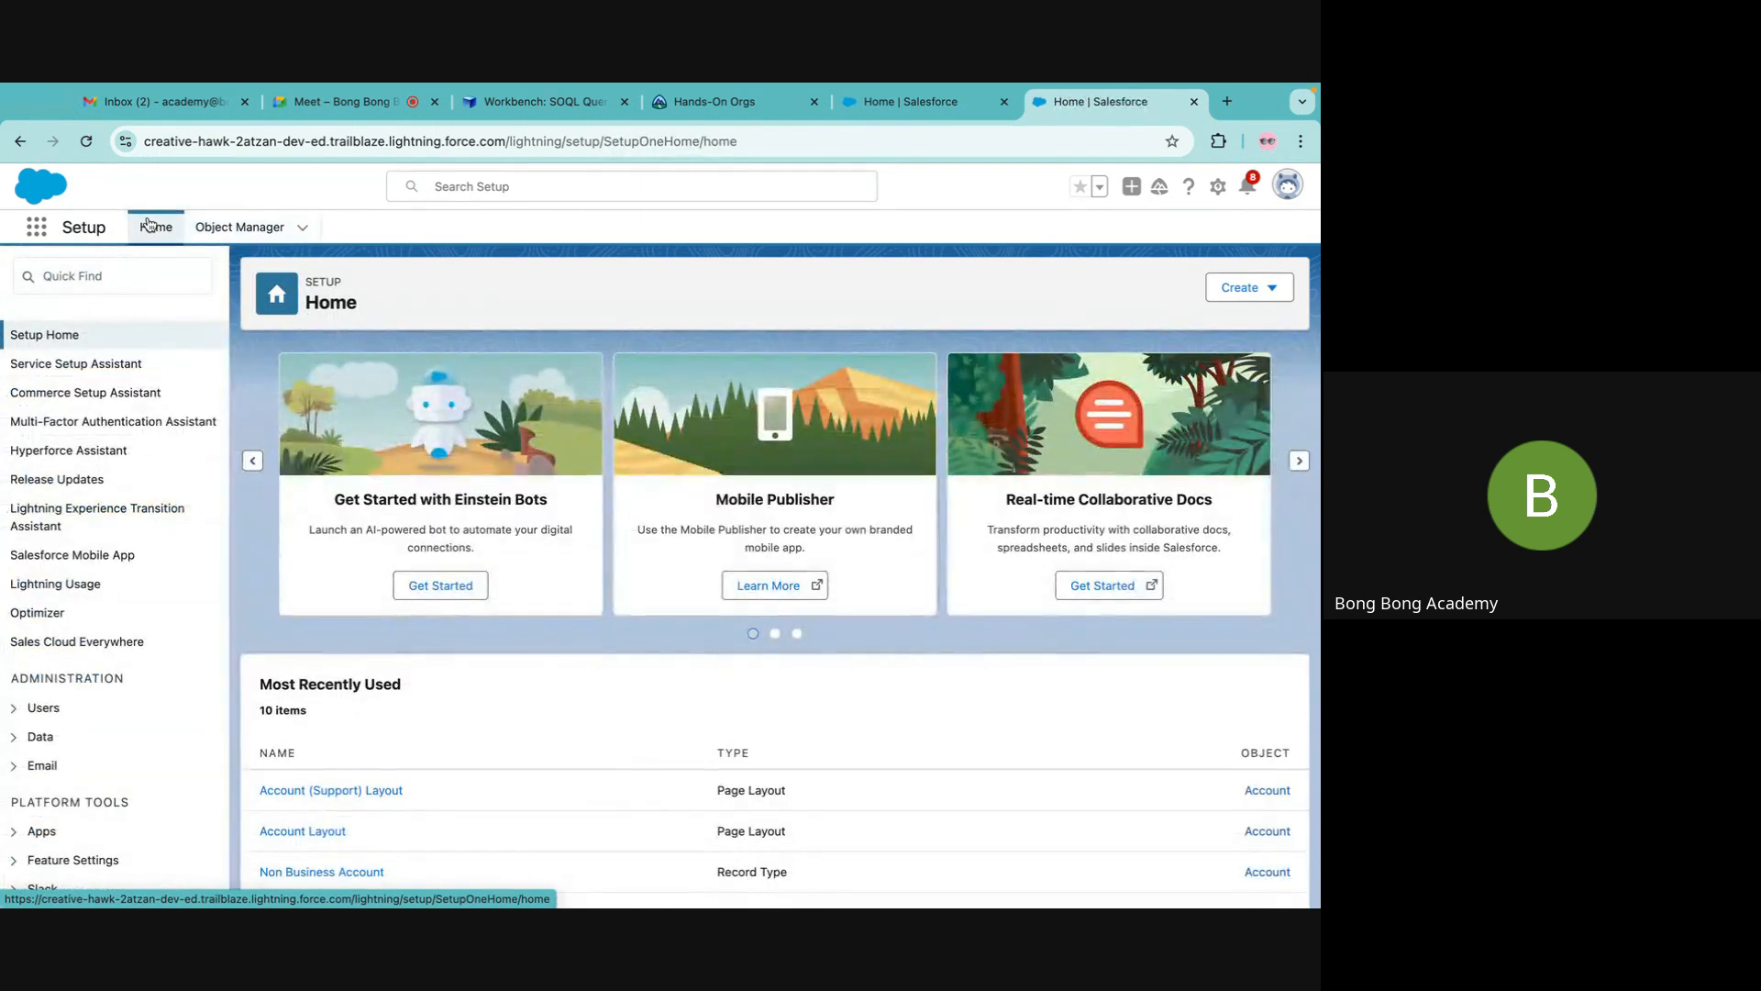
{"action": "left_click", "coordinate": [110, 274]}
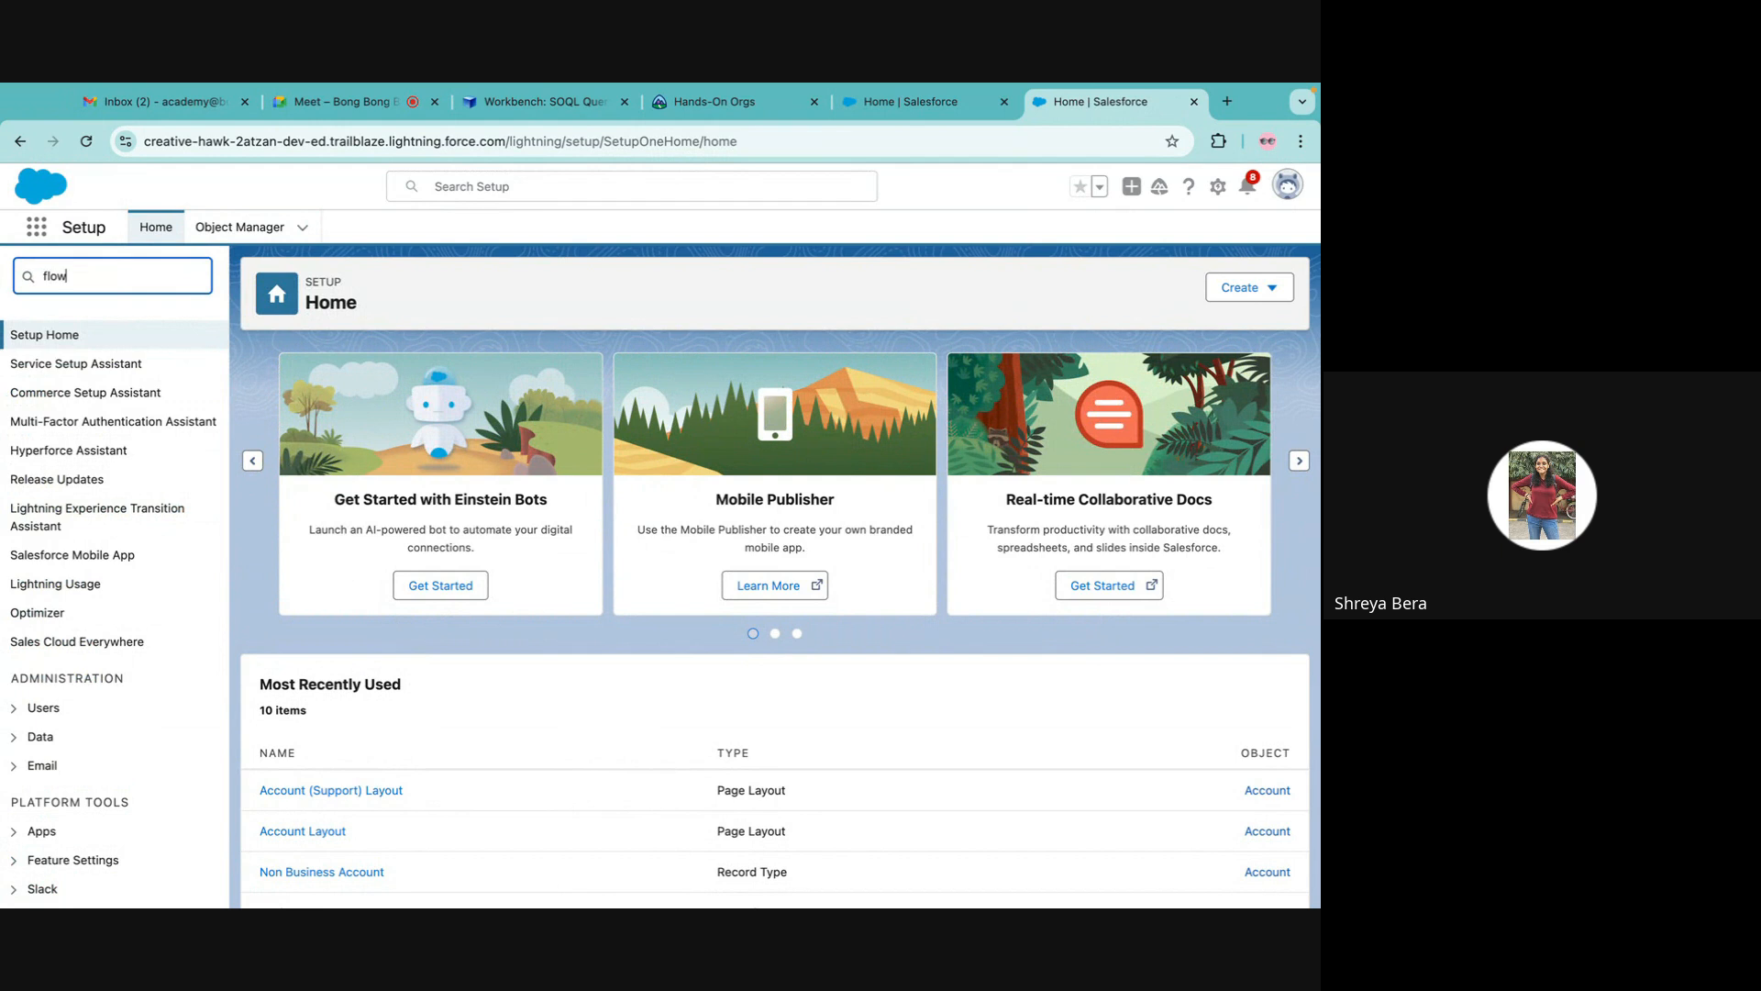
{"action": "left_click", "coordinate": [66, 566]}
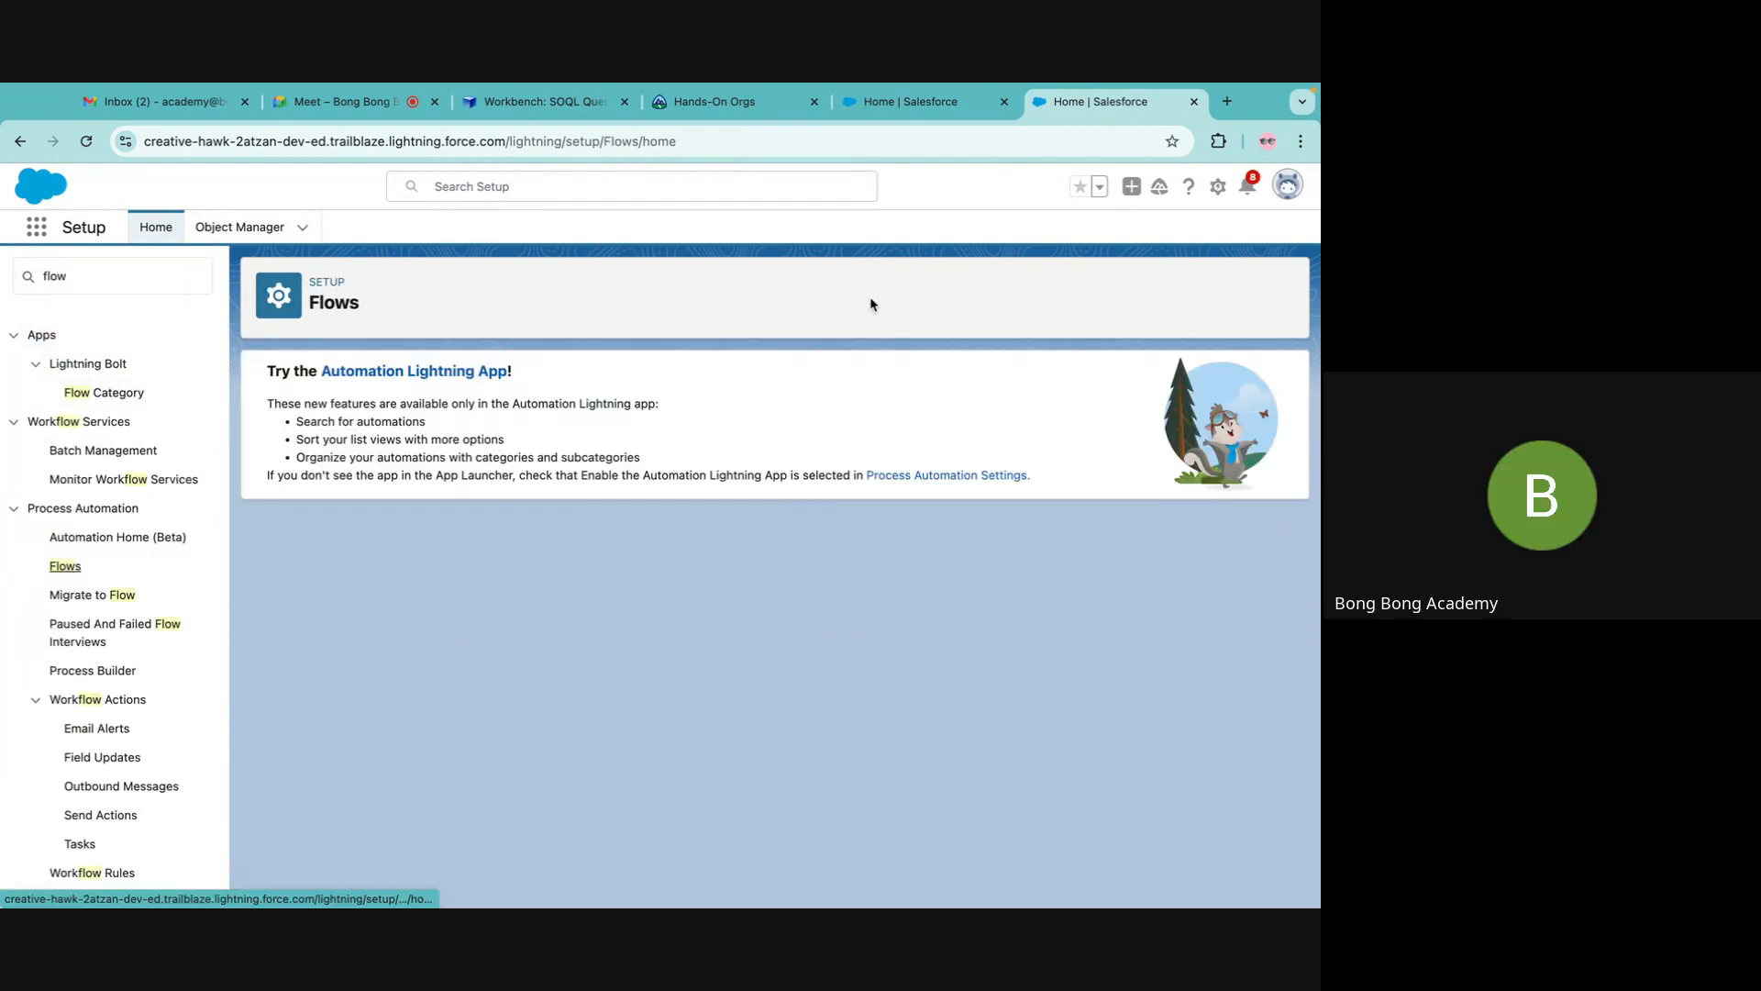
Start a new Record-Triggered Flow from scratch and switch its canvas to the Free-Form layout.
{"action": "left_click", "coordinate": [1253, 290]}
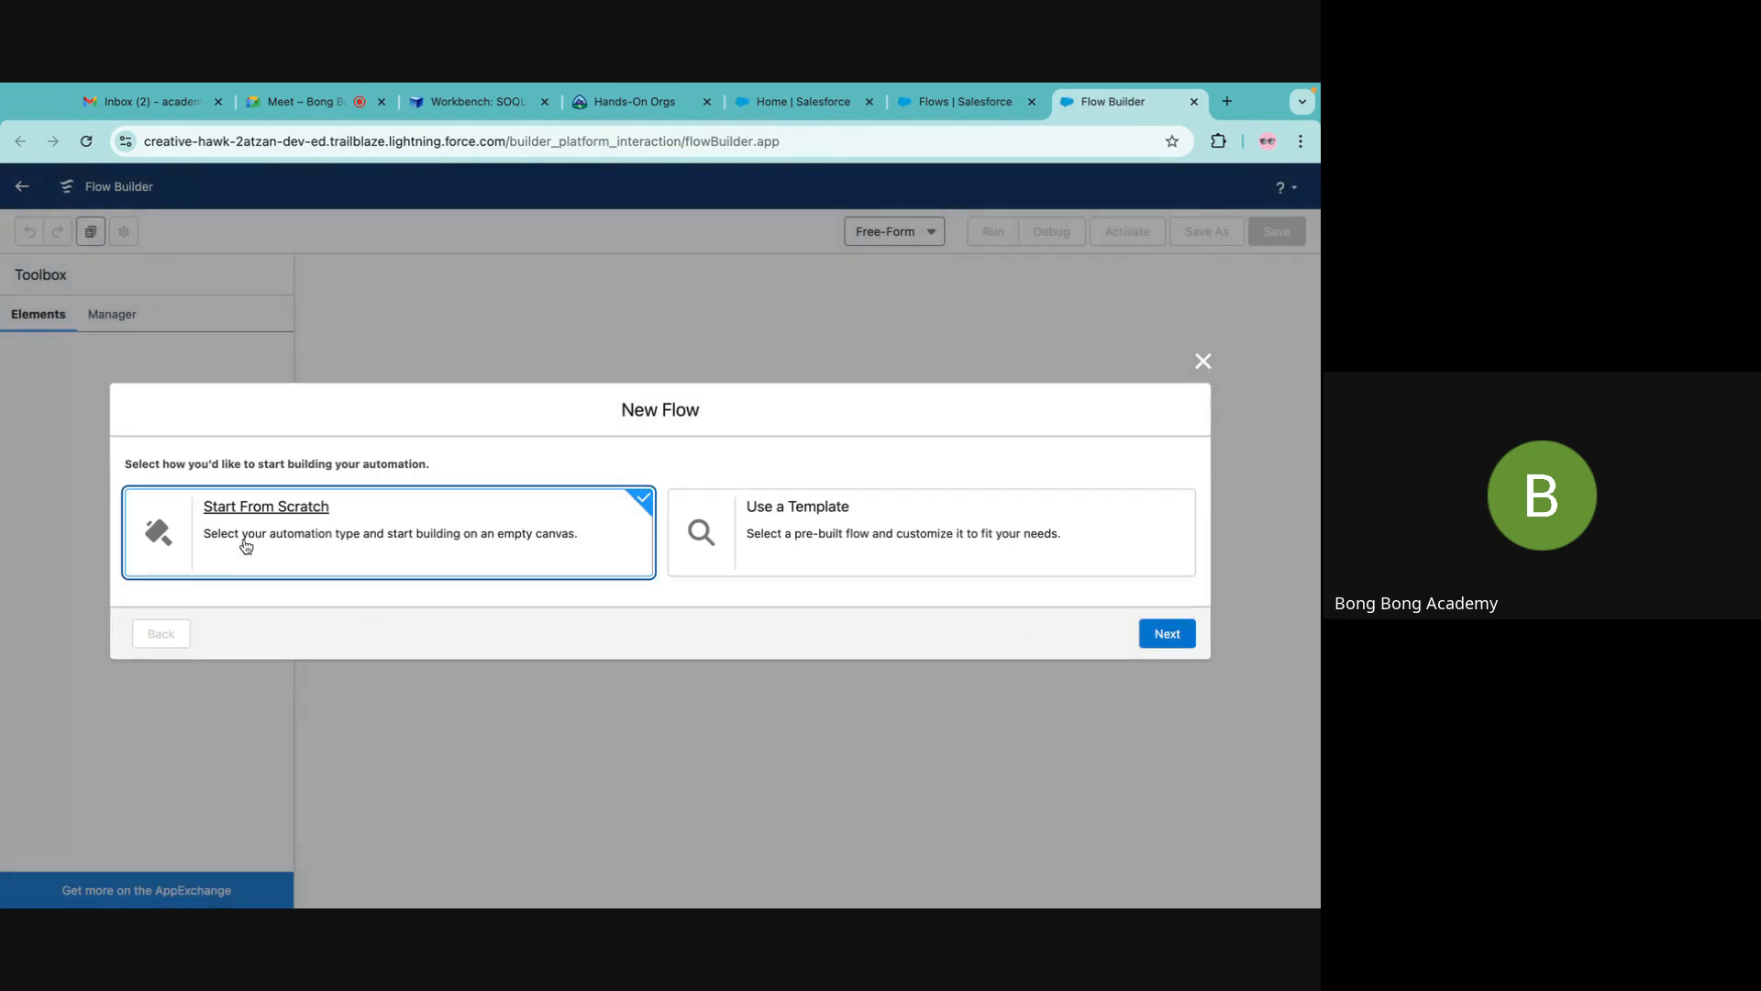
{"action": "left_click", "coordinate": [1192, 633]}
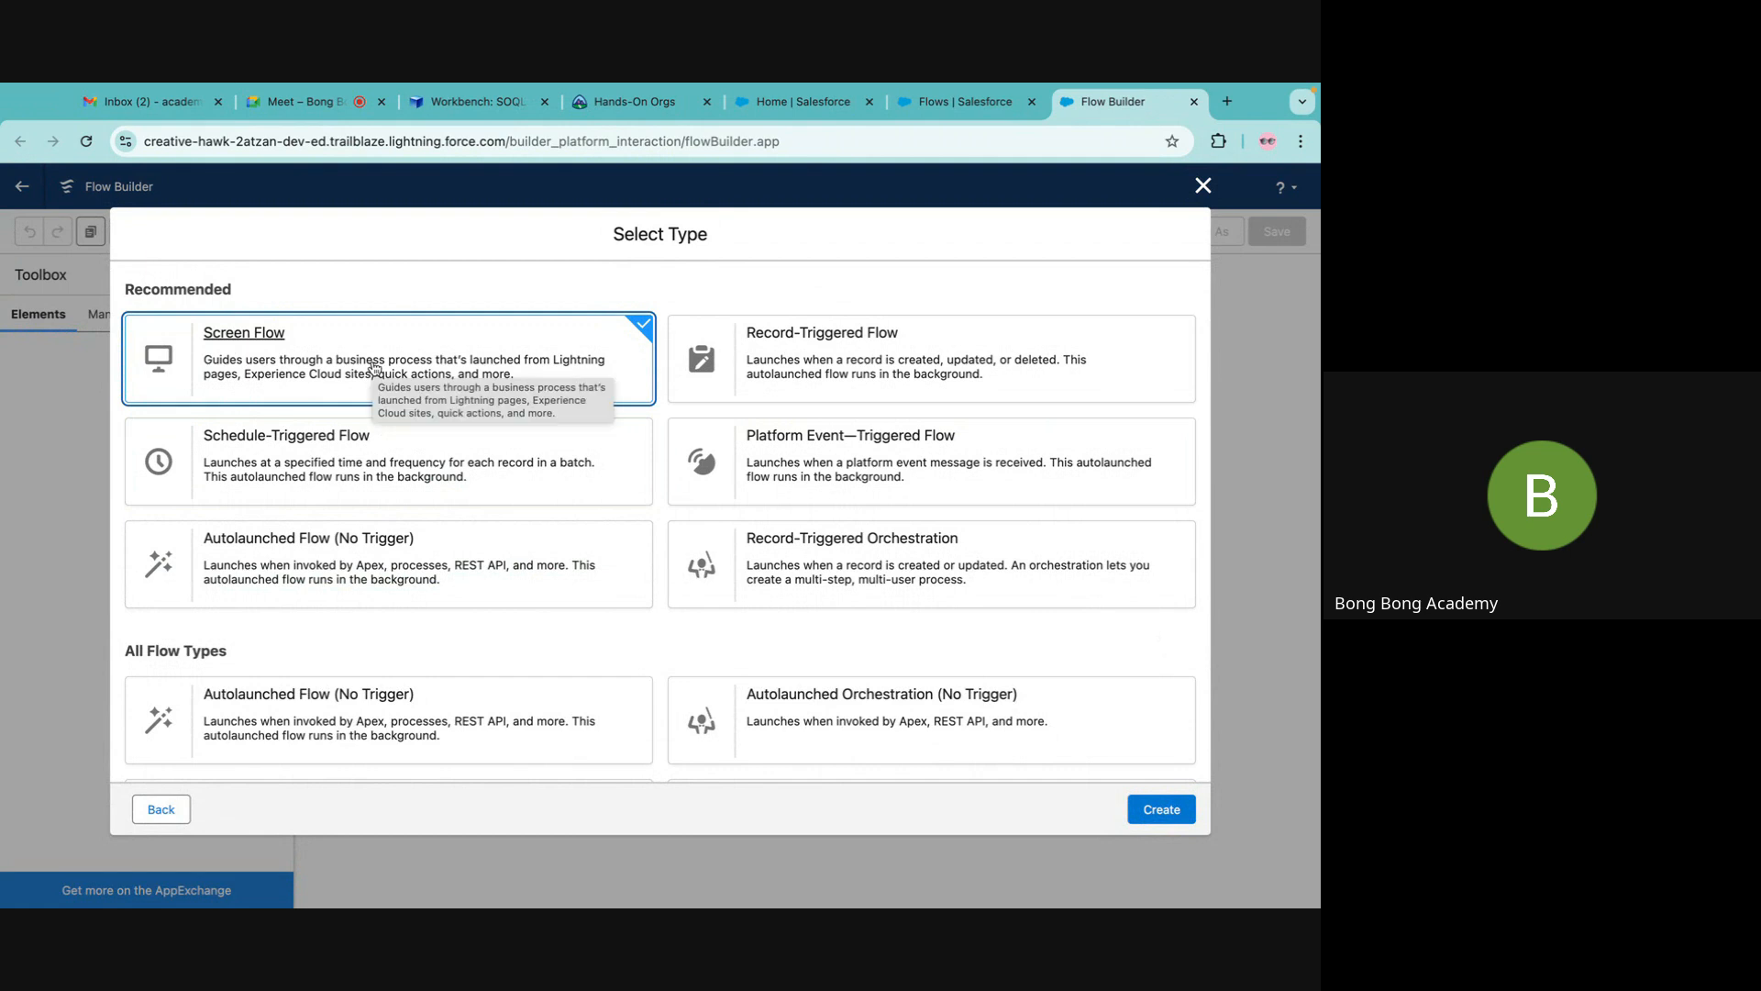
{"action": "left_click", "coordinate": [865, 363]}
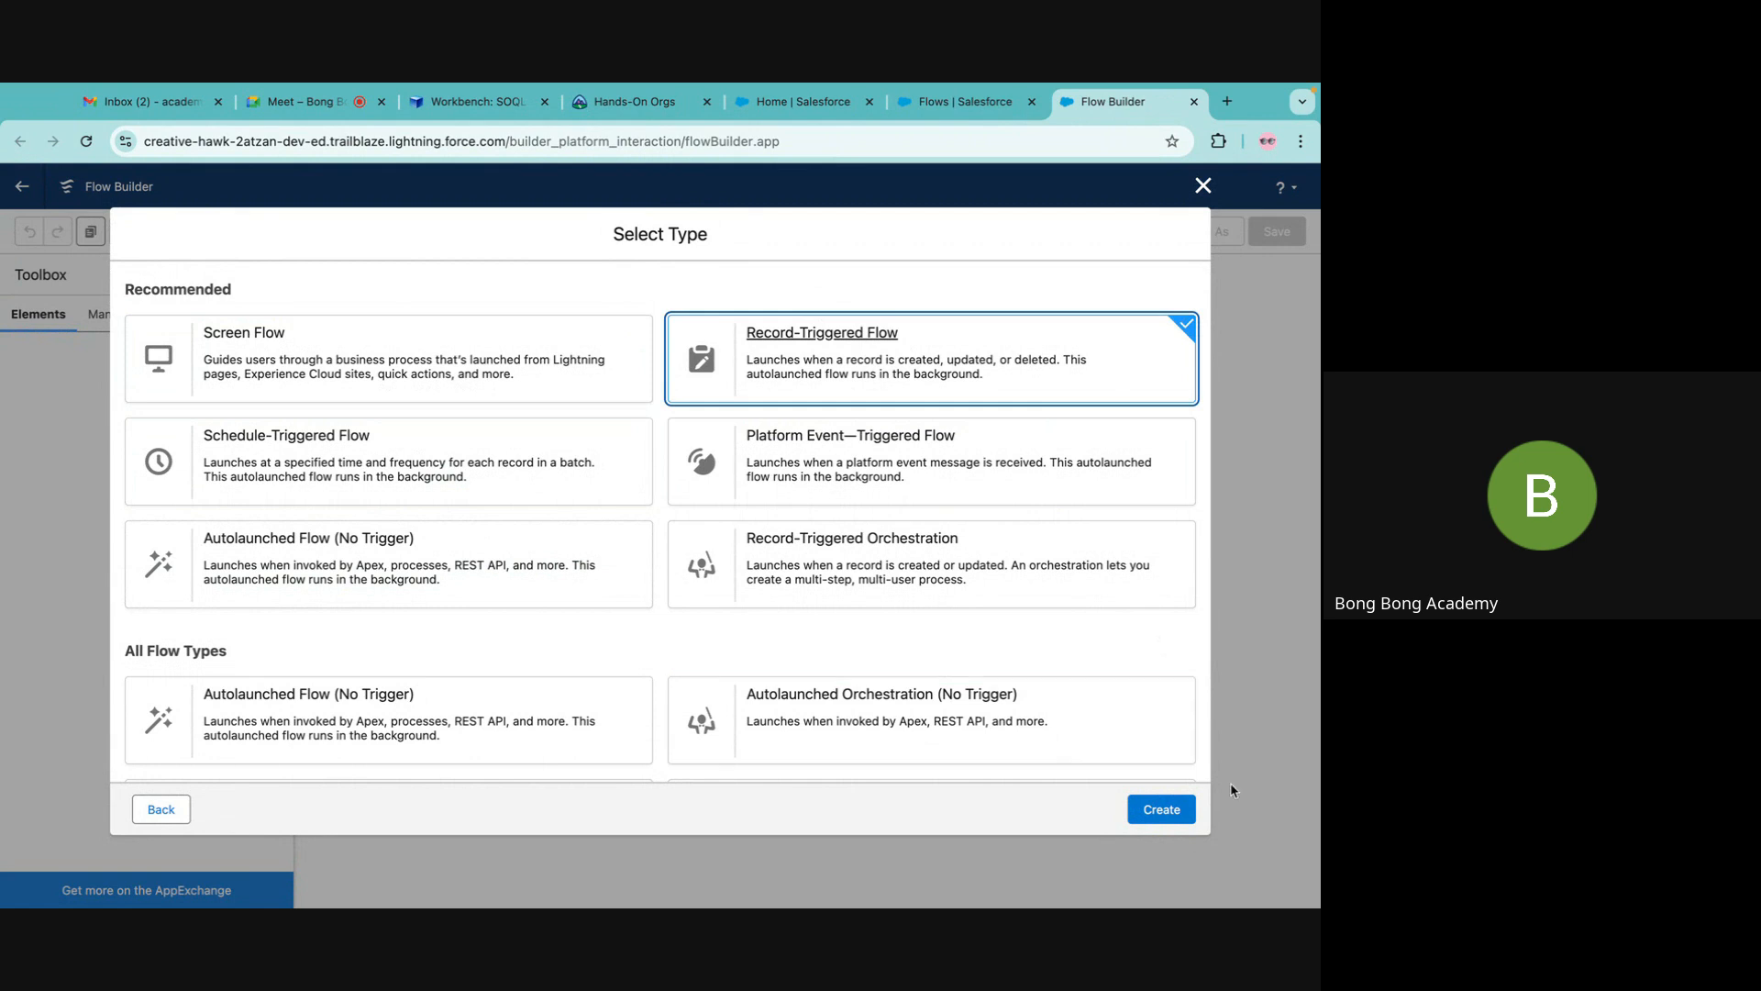
{"action": "left_click", "coordinate": [1175, 816]}
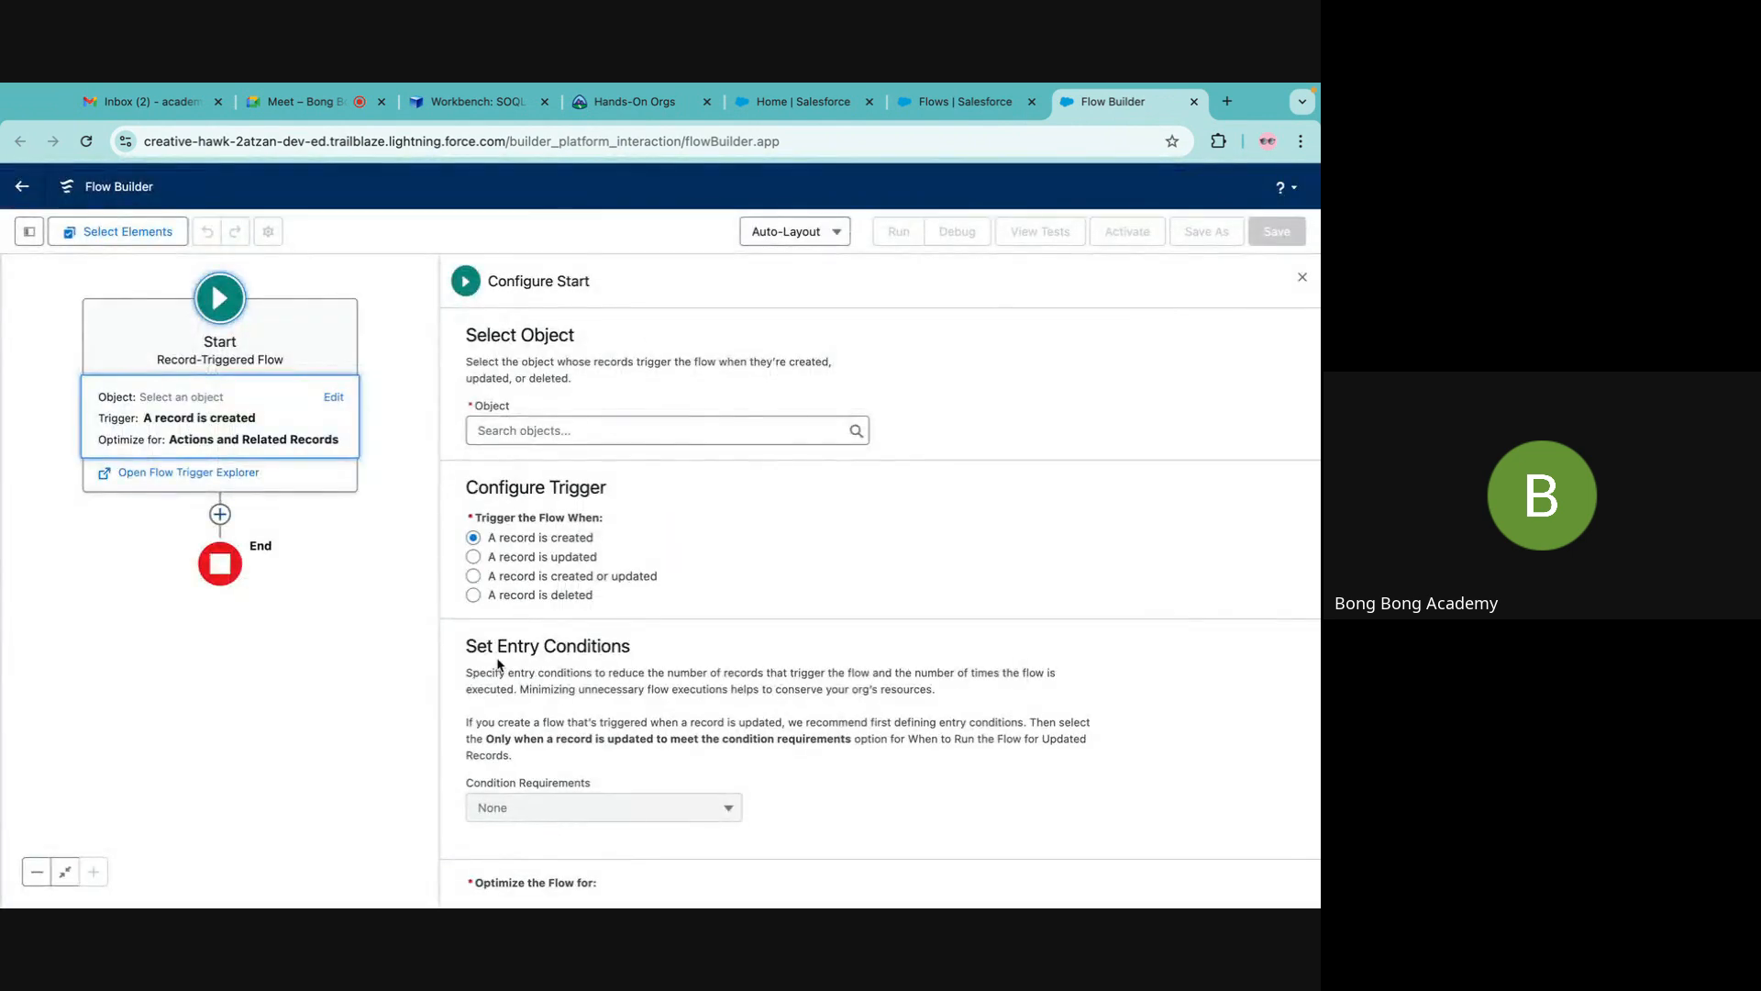
{"action": "left_click", "coordinate": [806, 240]}
{"action": "left_click", "coordinate": [804, 302]}
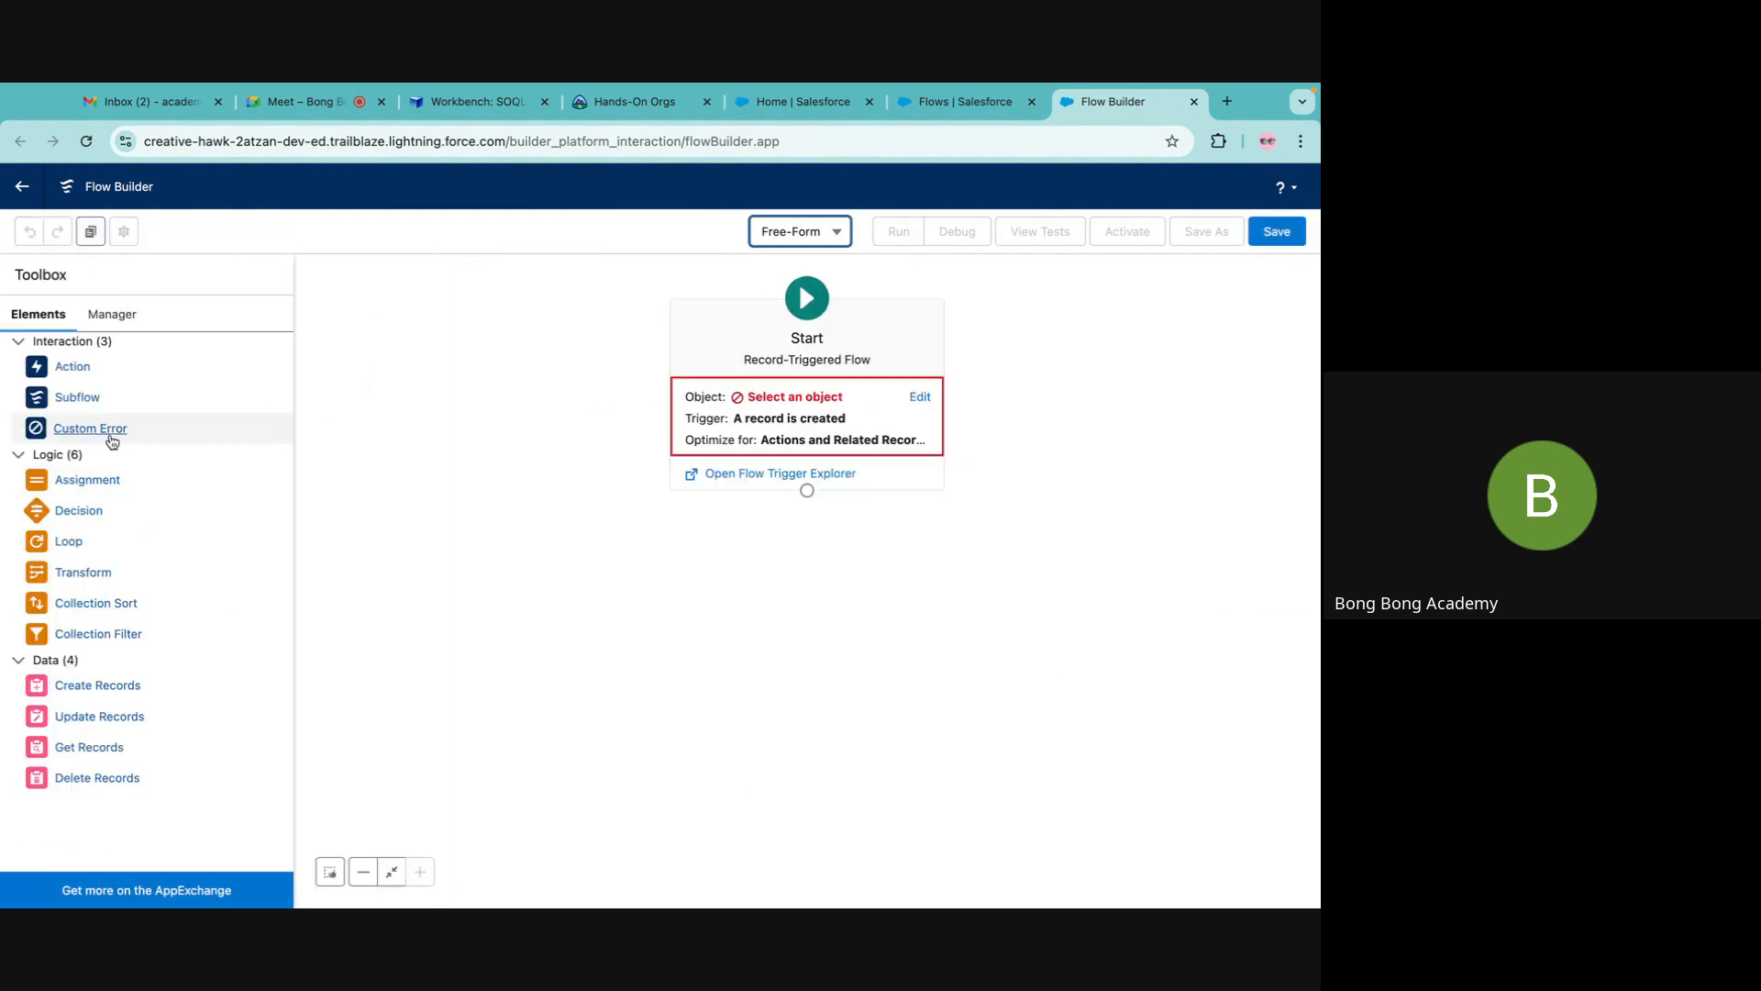
Examine the settings of a new Custom Error element, discarding the element and closing the record-triggered flow without saving.
{"action": "left_click_drag", "start_coordinate": [80, 437], "coordinate": [587, 546]}
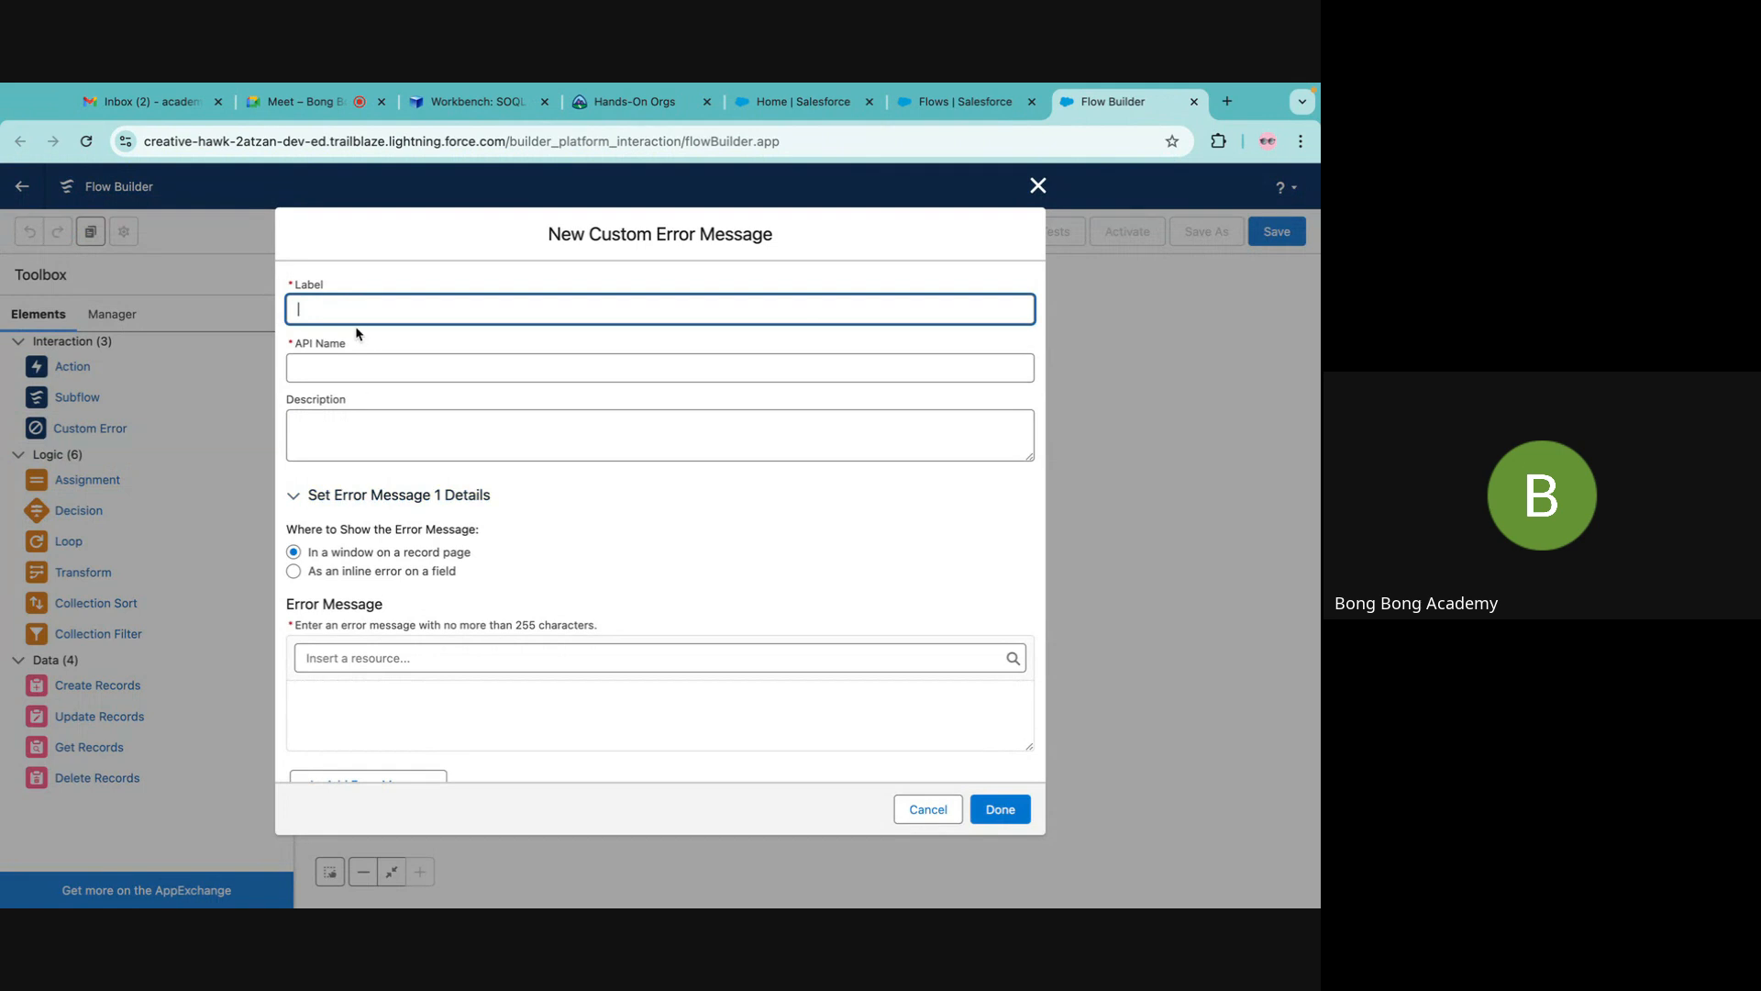
{"action": "scroll", "coordinate": [382, 570], "scroll_direction": "down", "scroll_amount": 1}
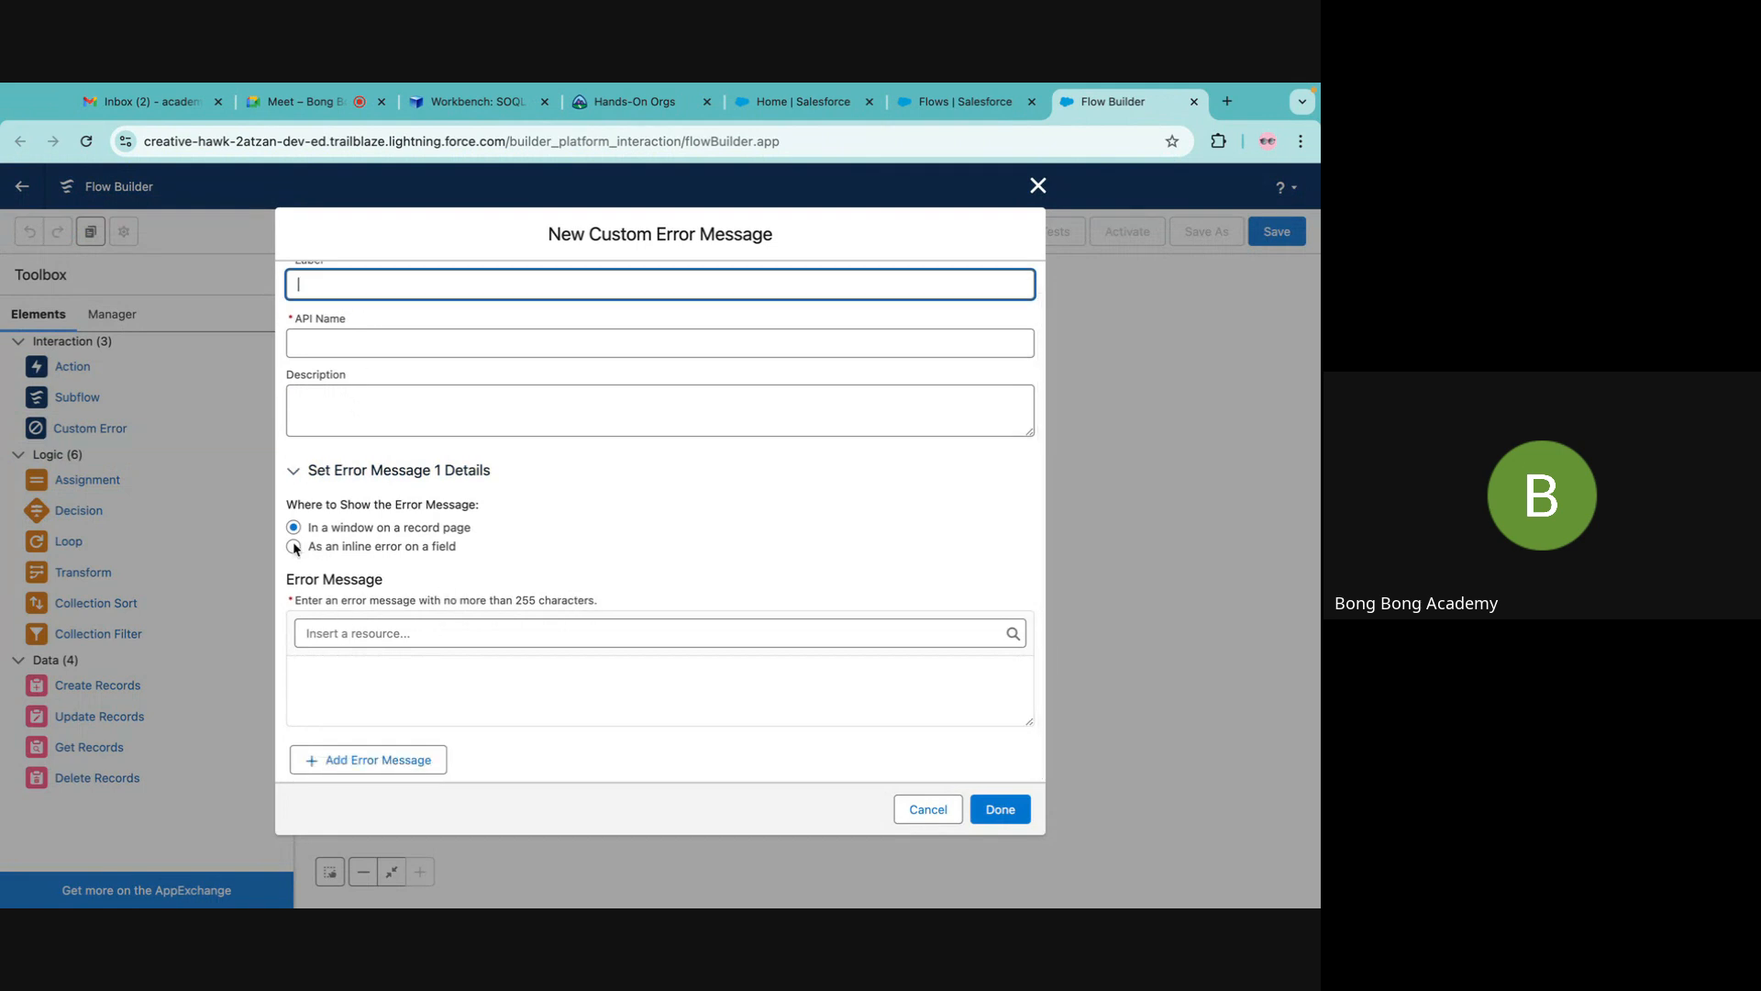
{"action": "scroll", "coordinate": [358, 431], "scroll_direction": "up", "scroll_amount": 1}
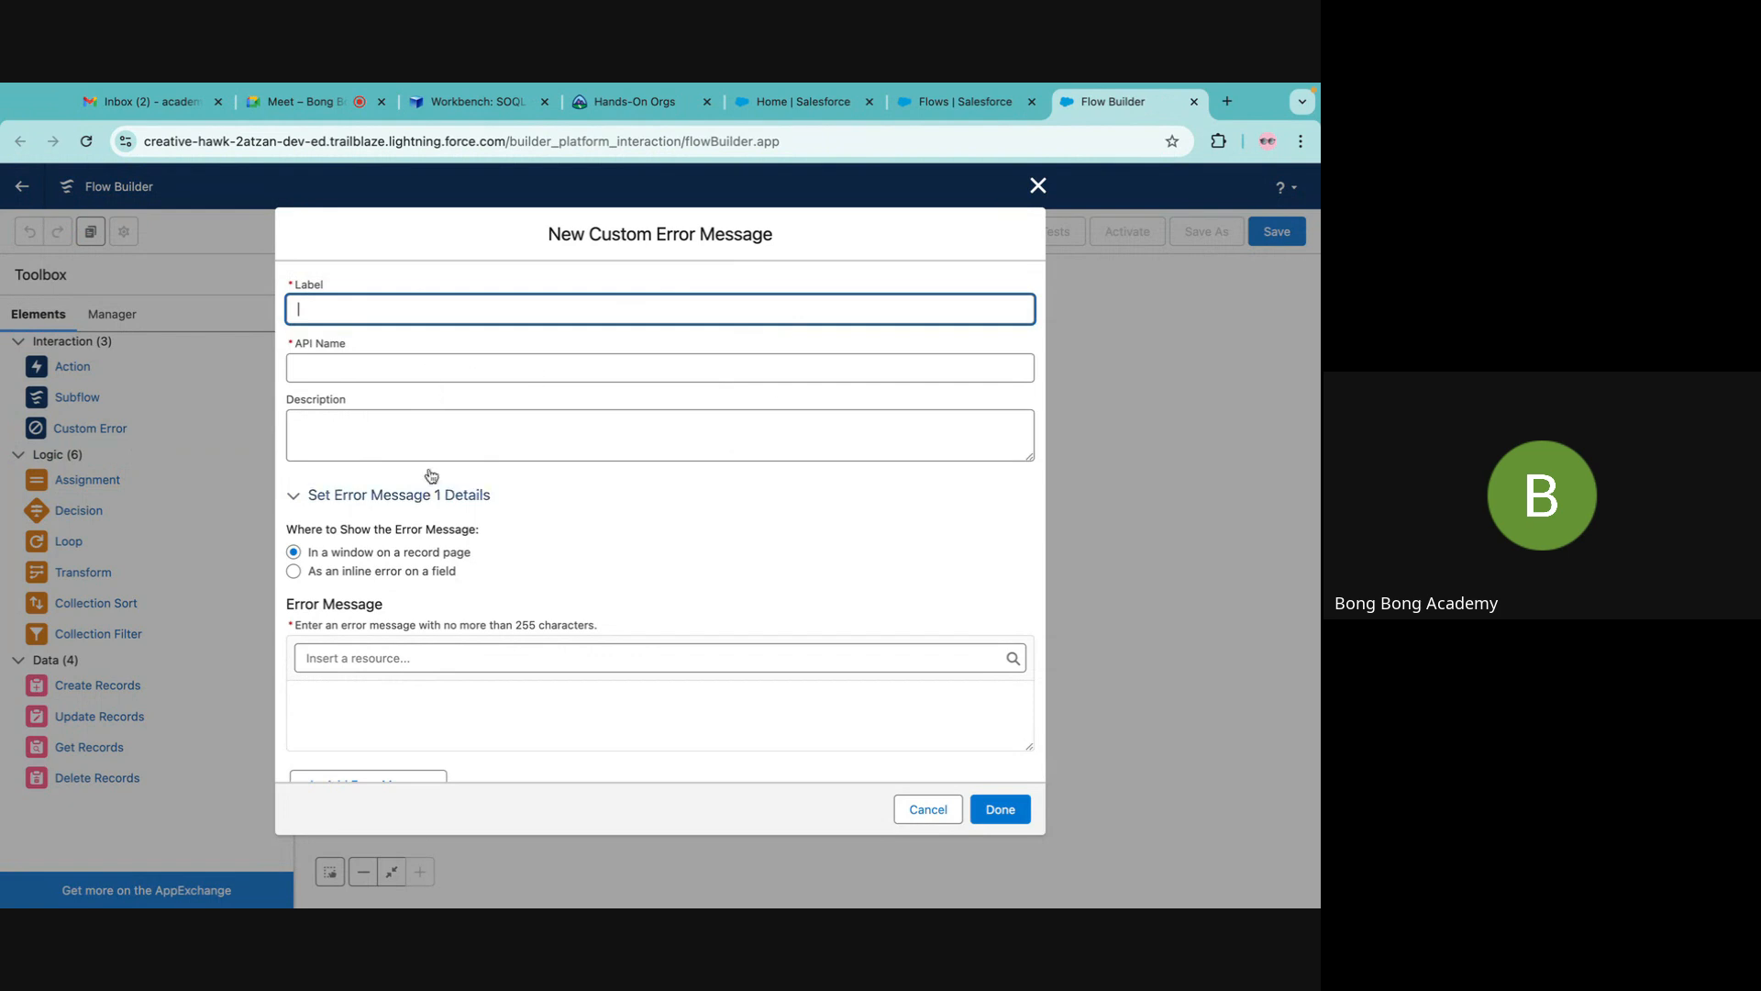
{"action": "left_click", "coordinate": [1039, 187]}
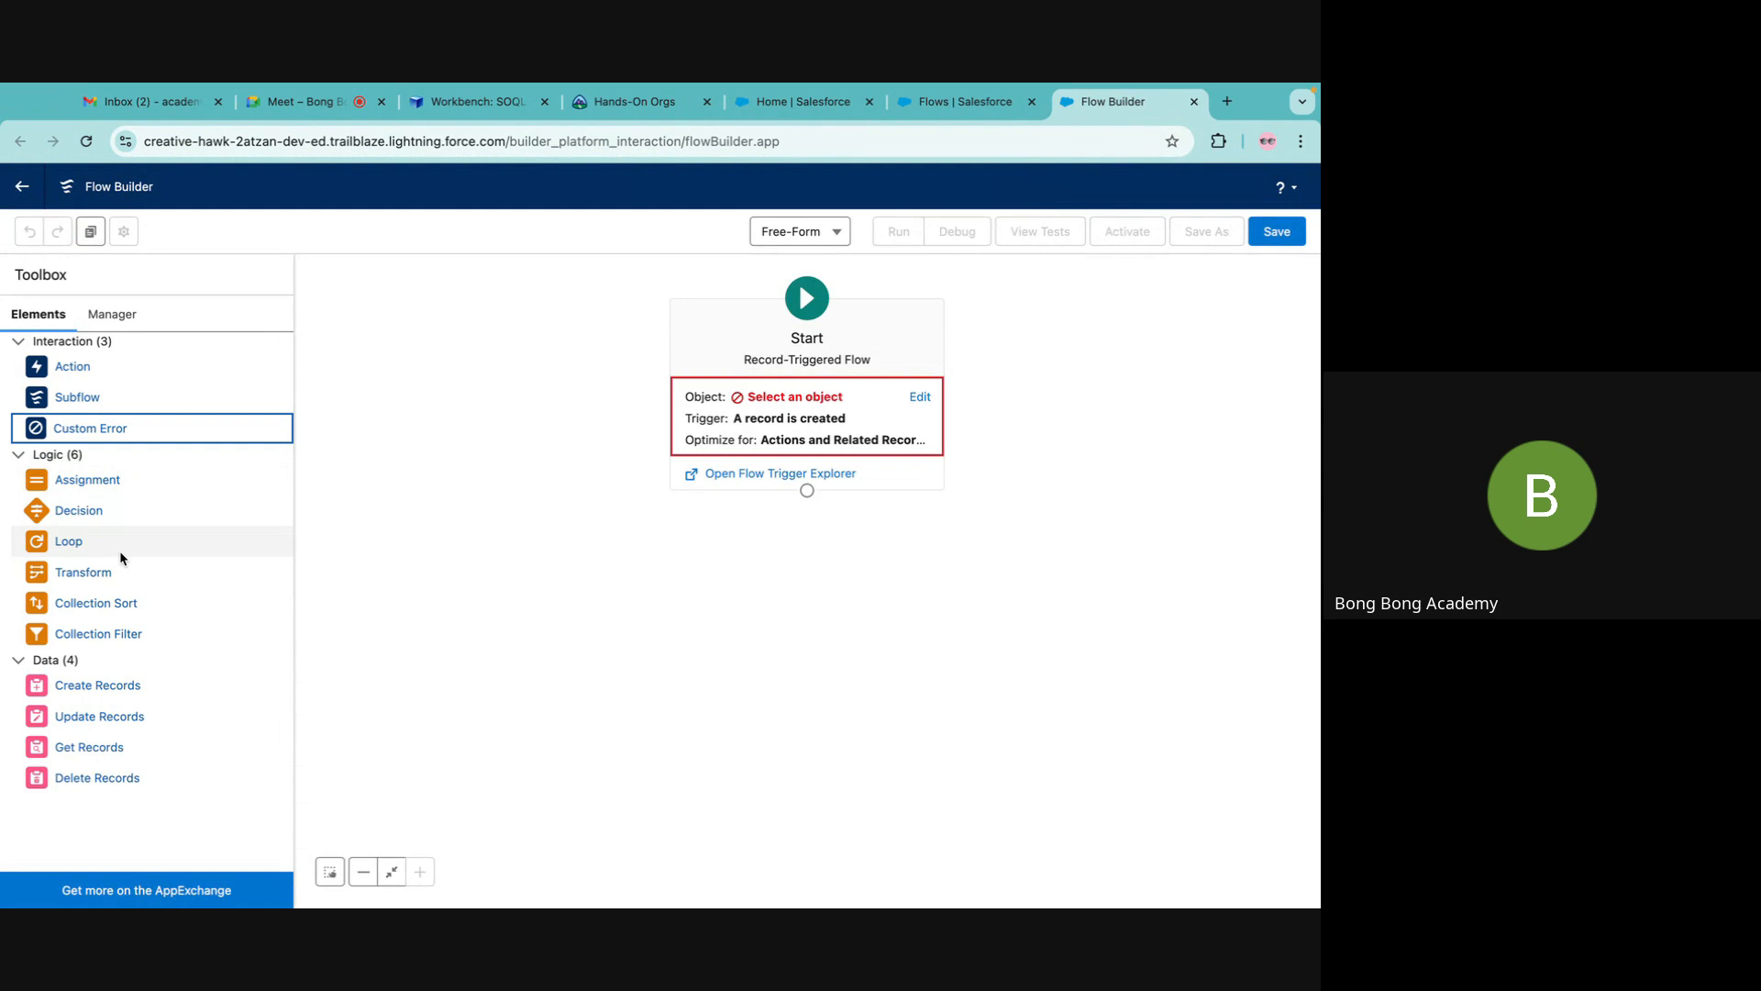
{"action": "left_click", "coordinate": [1195, 102]}
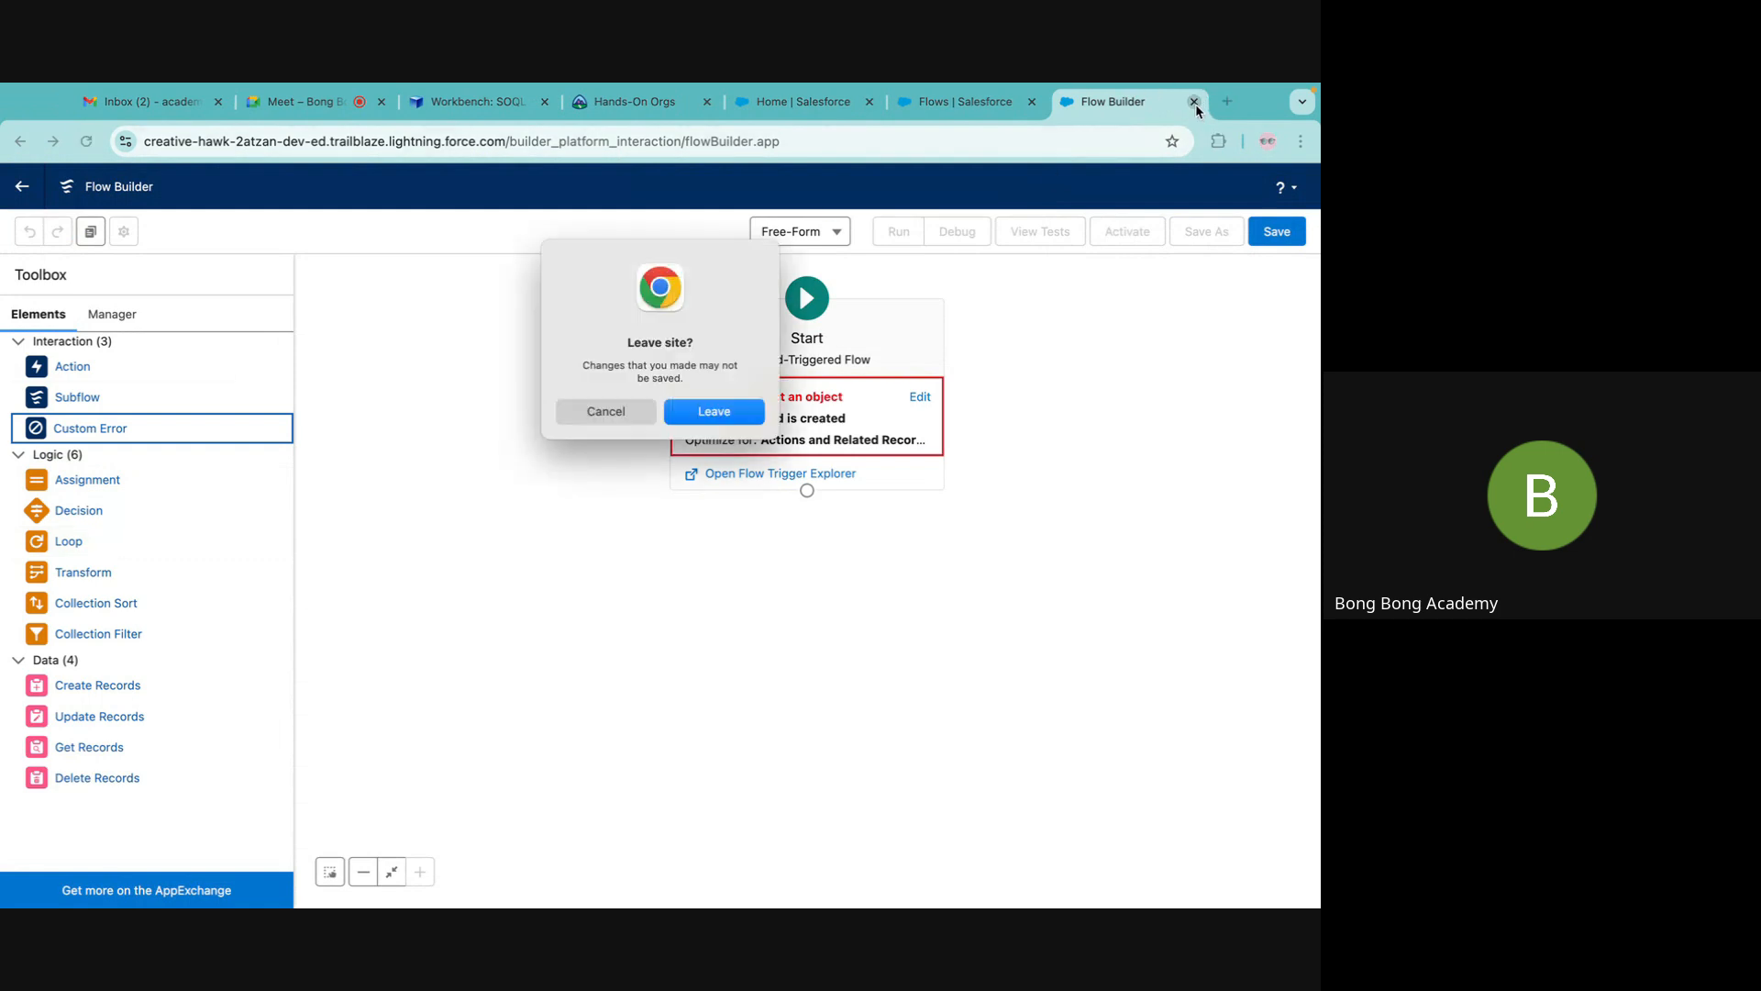
{"action": "left_click", "coordinate": [703, 427]}
Create a new Screen Flow from scratch and switch its canvas to the Free-Form layout.
{"action": "left_click", "coordinate": [1253, 283]}
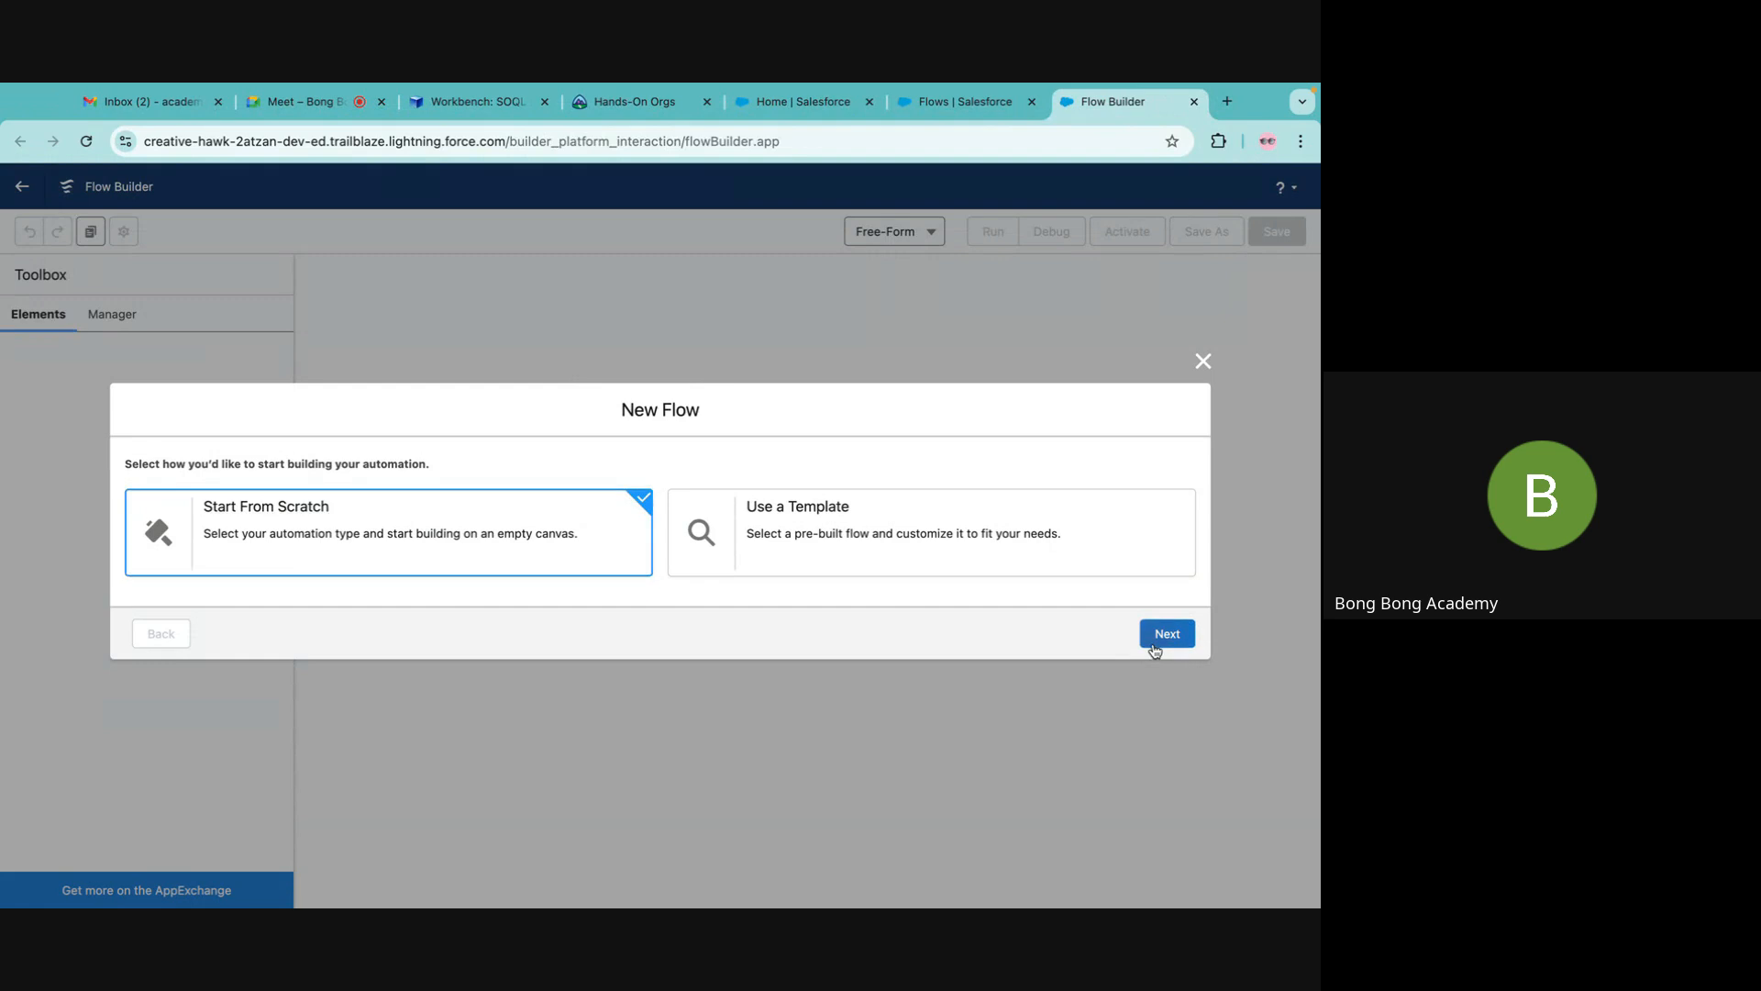
{"action": "left_click", "coordinate": [1162, 635]}
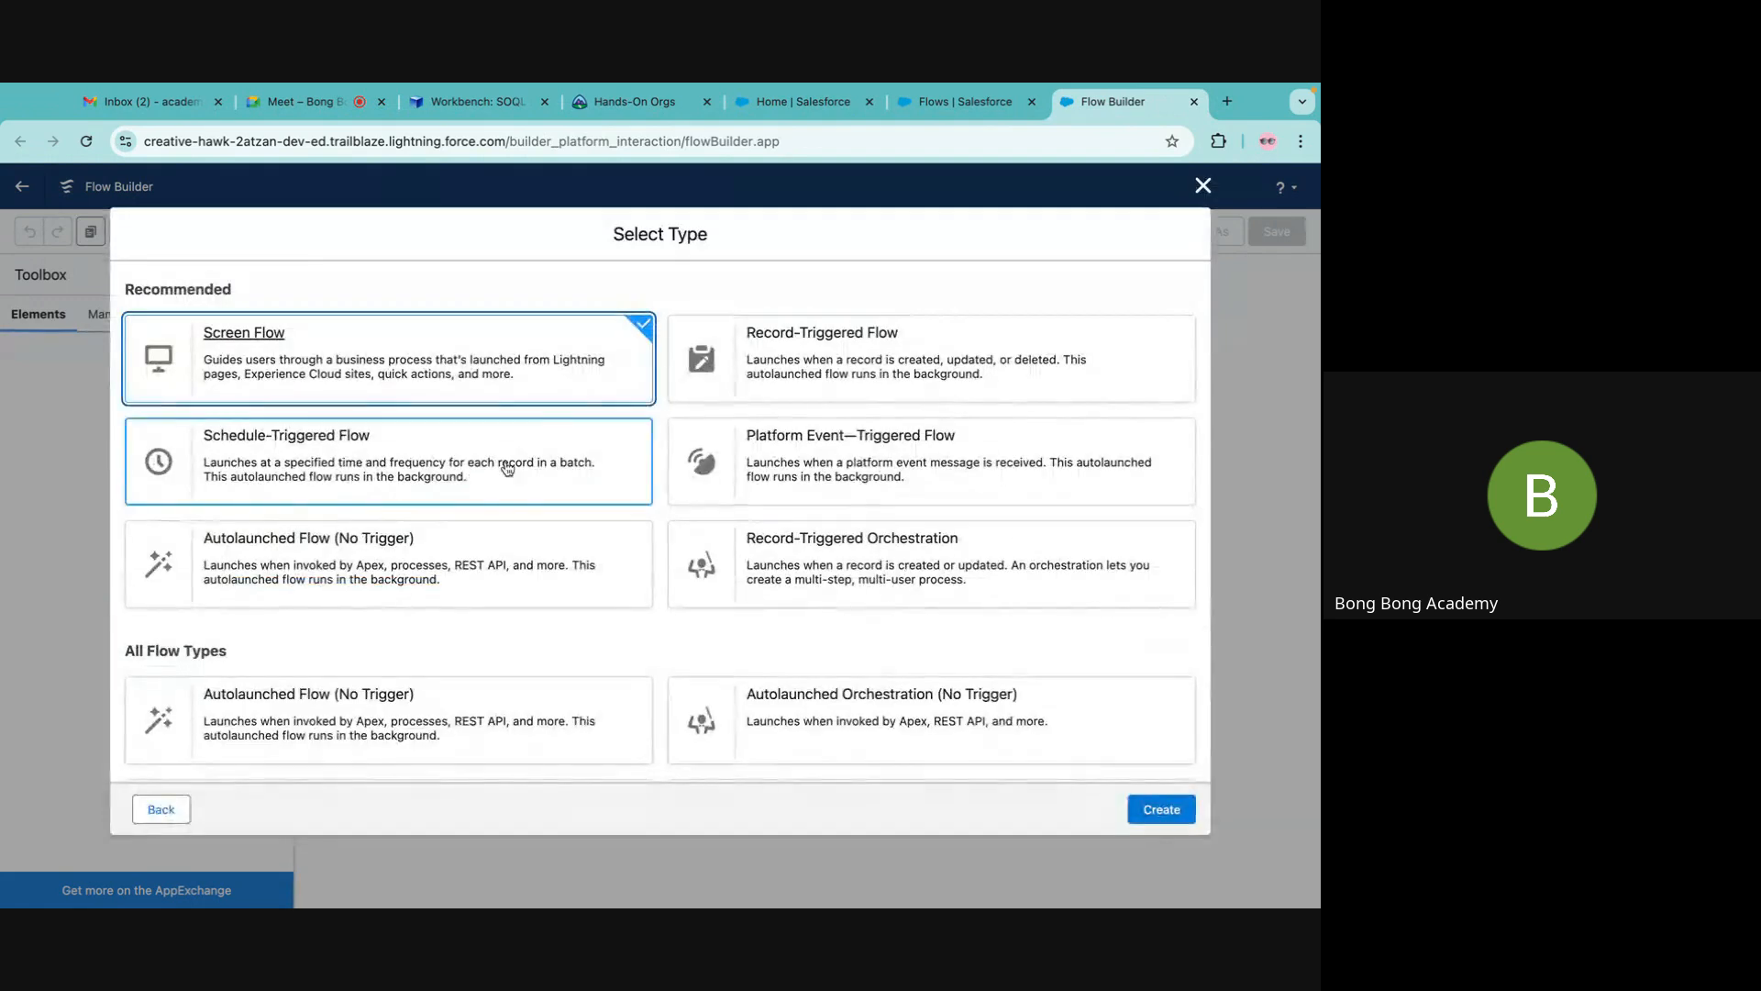
{"action": "left_click", "coordinate": [1157, 812]}
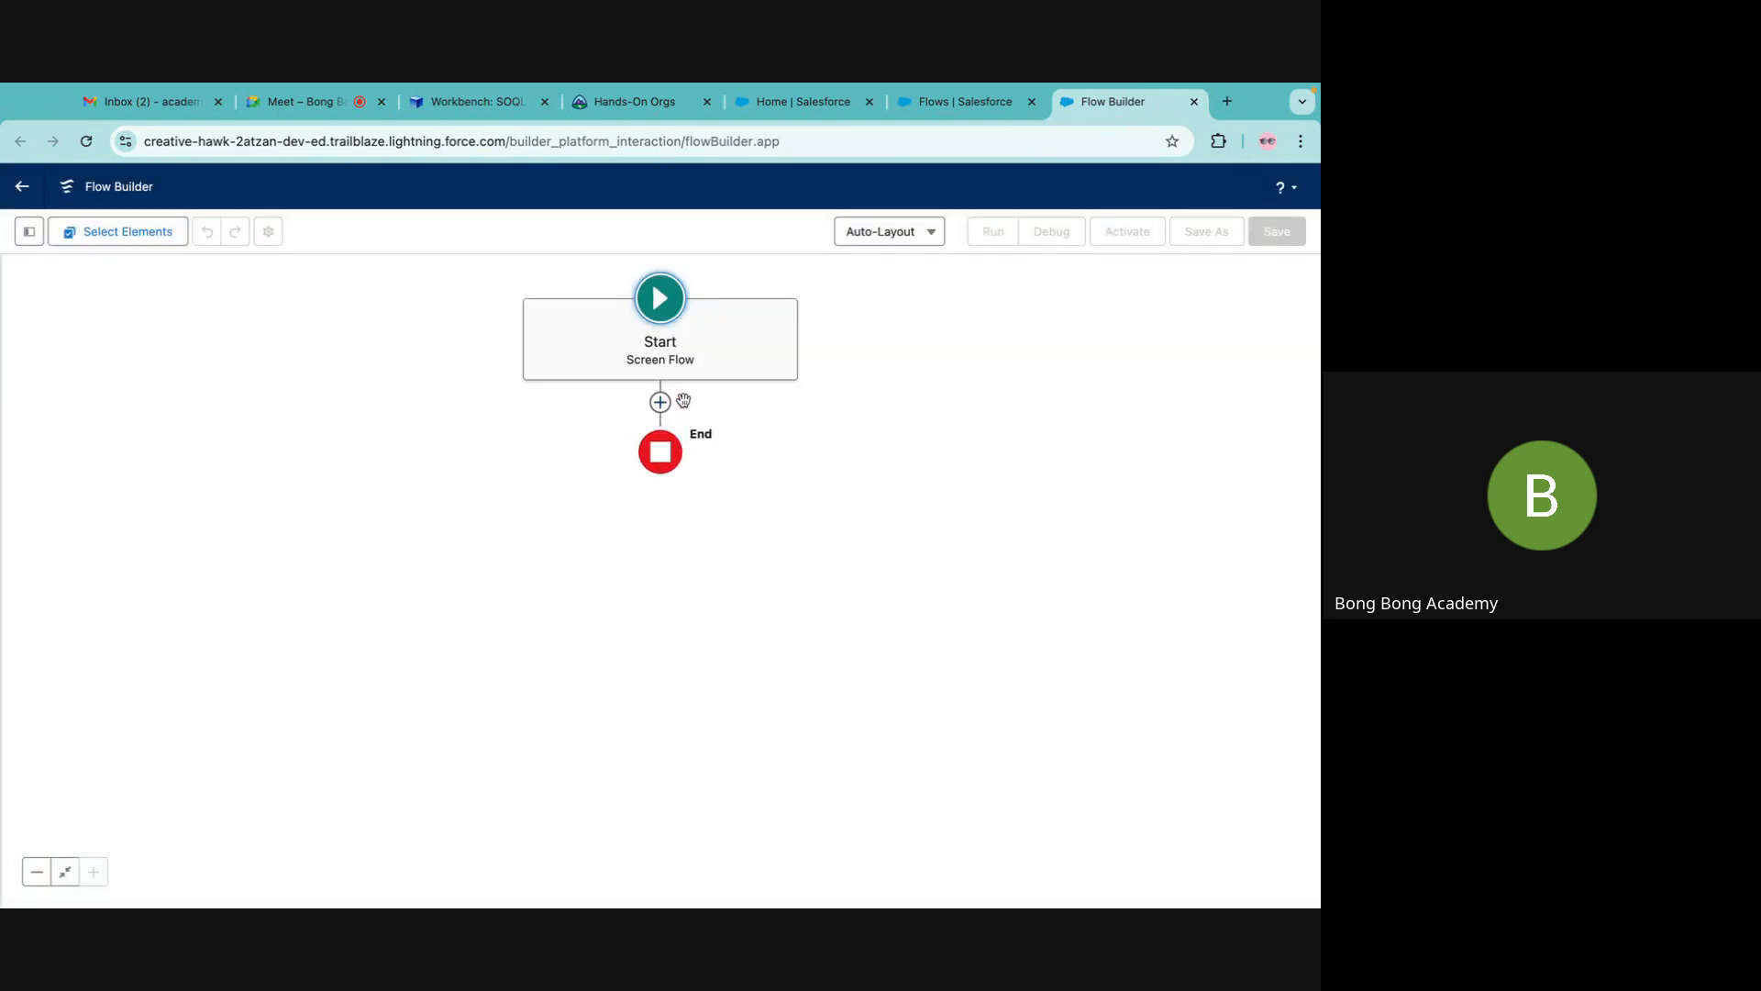
{"action": "left_click", "coordinate": [889, 231]}
{"action": "left_click", "coordinate": [876, 299]}
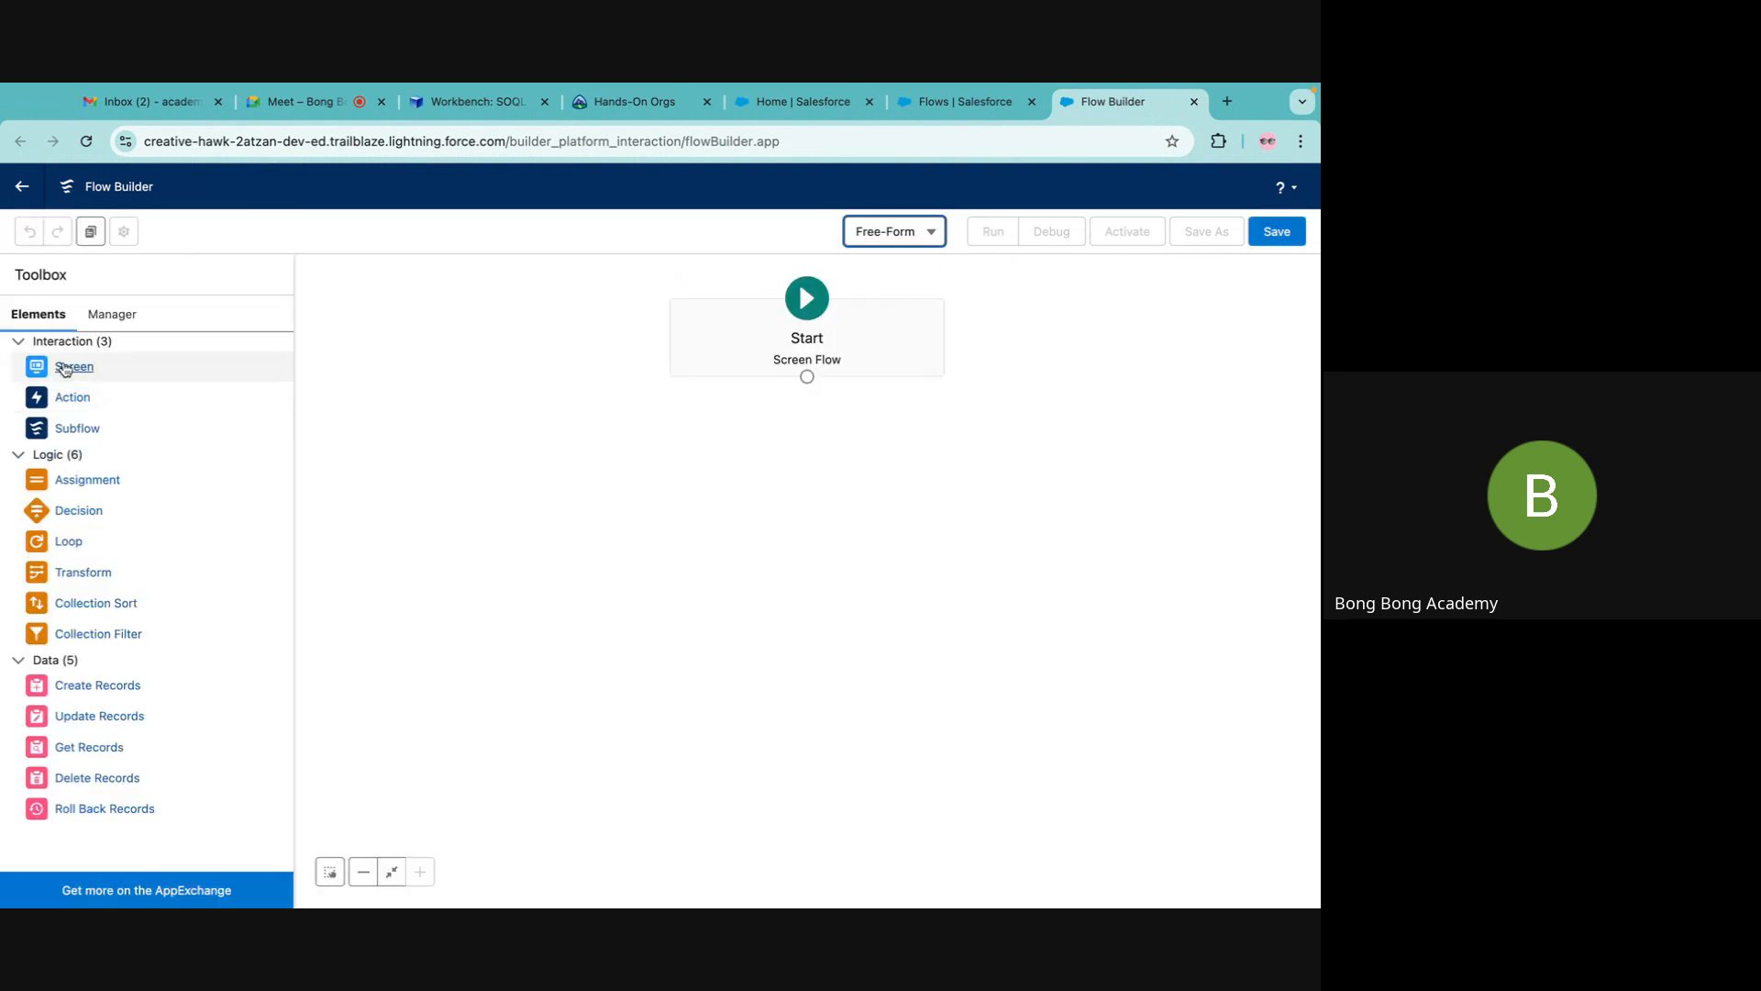
Add a Screen element to the canvas and place a Name component on it.
{"action": "left_click_drag", "start_coordinate": [74, 366], "coordinate": [670, 470]}
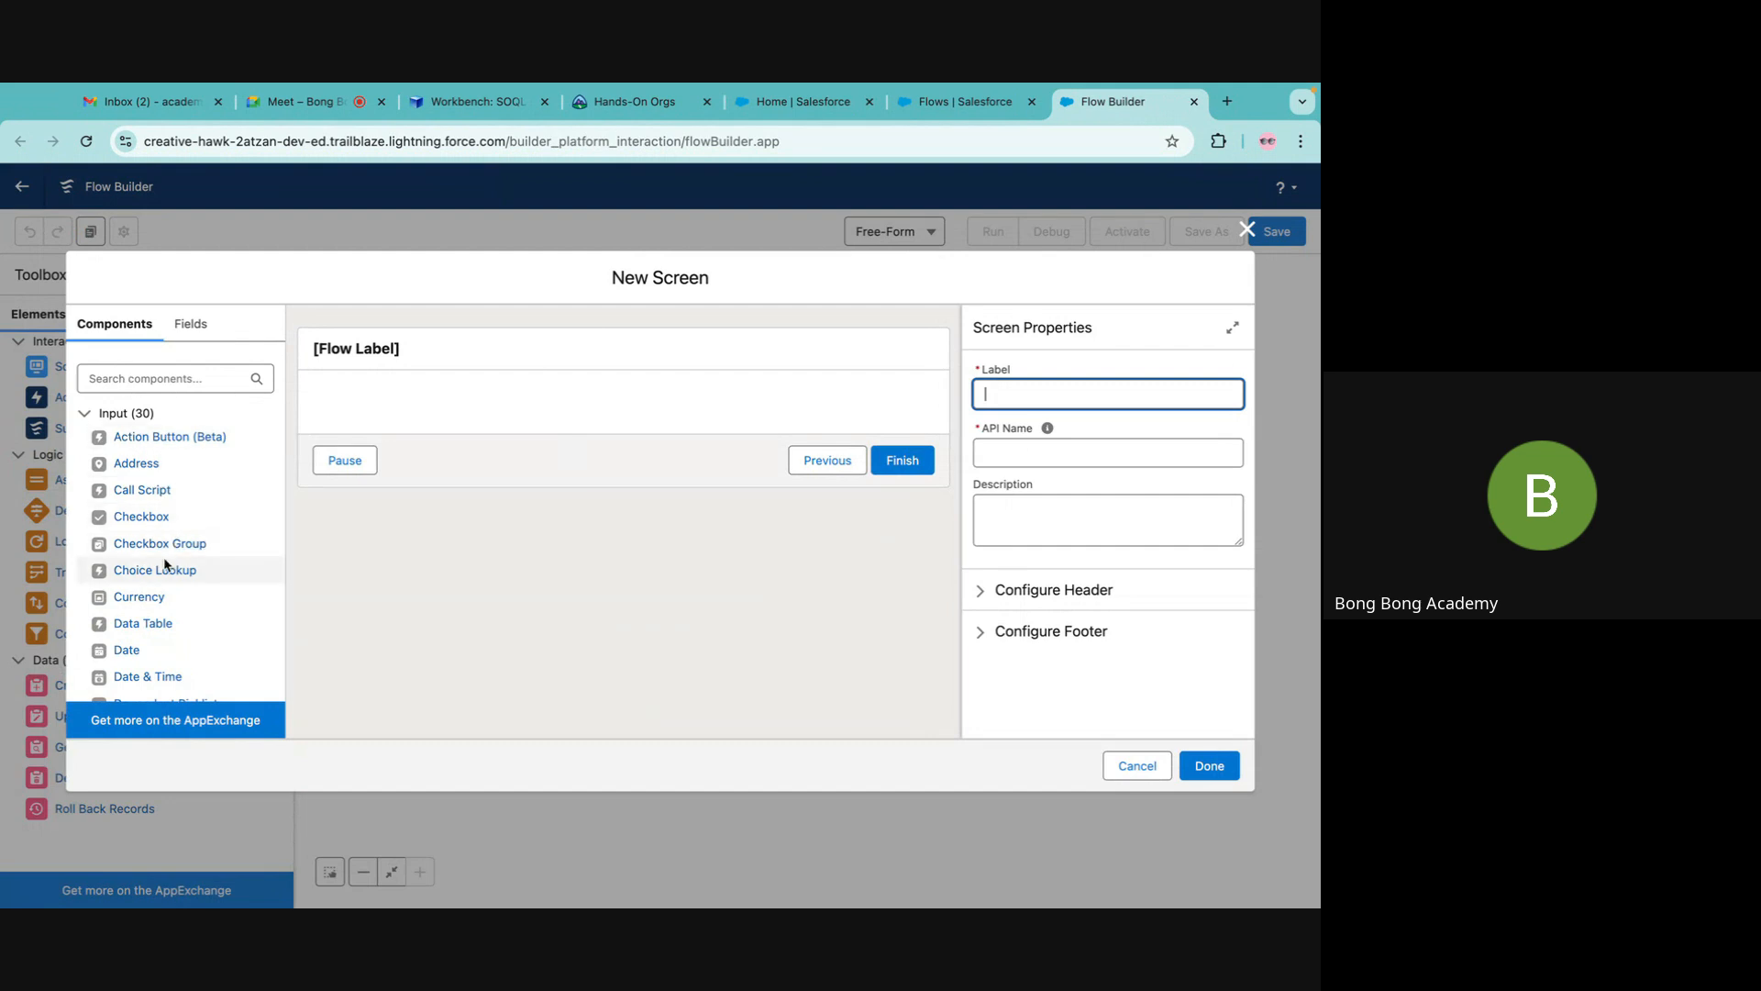
{"action": "scroll", "coordinate": [165, 563], "scroll_direction": "down", "scroll_amount": 5}
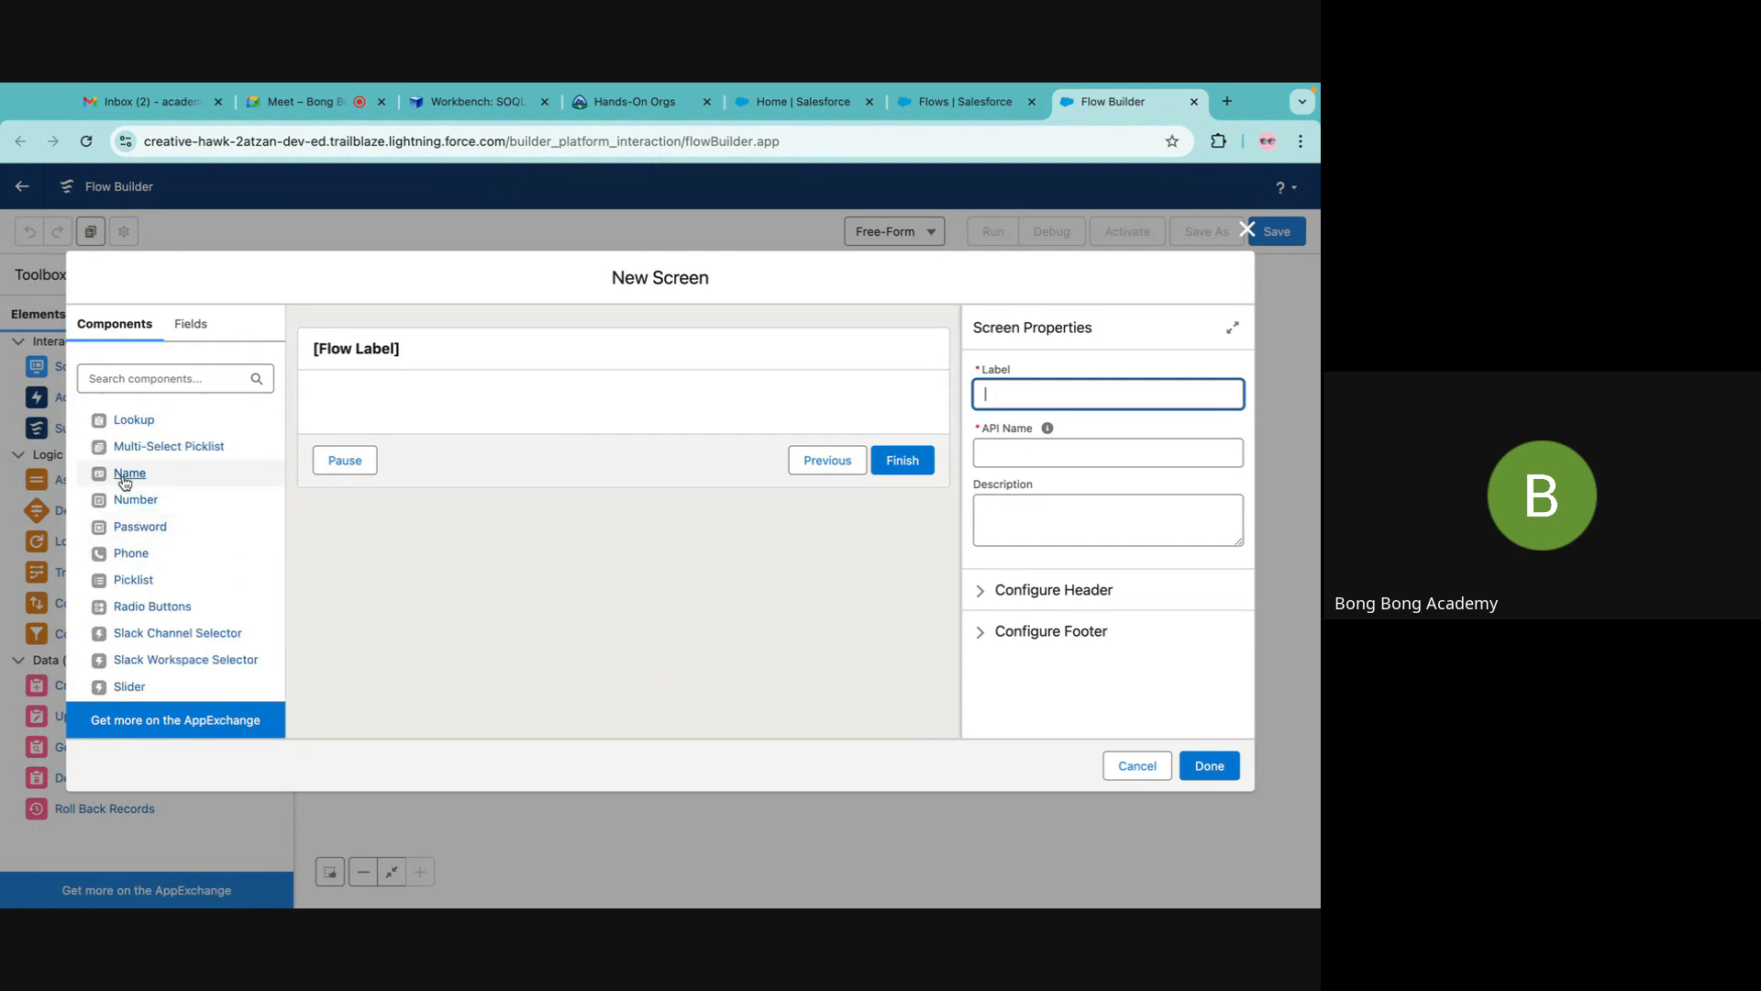
{"action": "left_click_drag", "start_coordinate": [123, 472], "coordinate": [553, 432]}
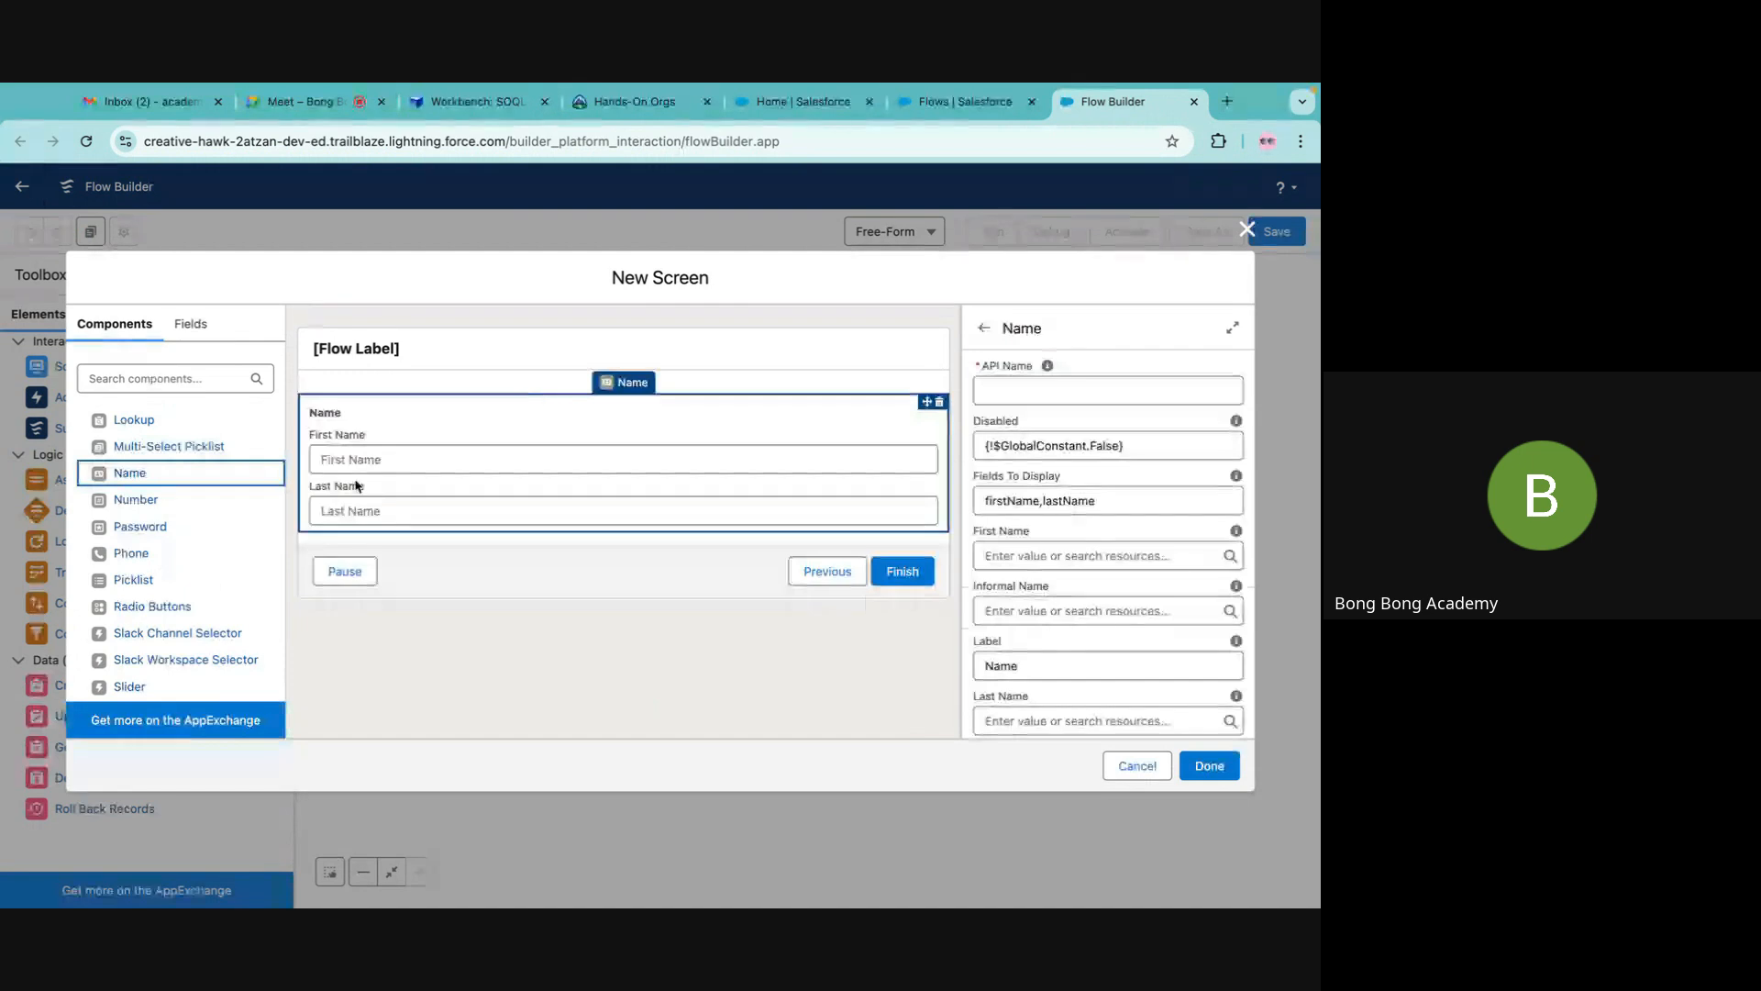
Label the new screen element Contact Details and have its API name generated from the label.
{"action": "left_click", "coordinate": [549, 350]}
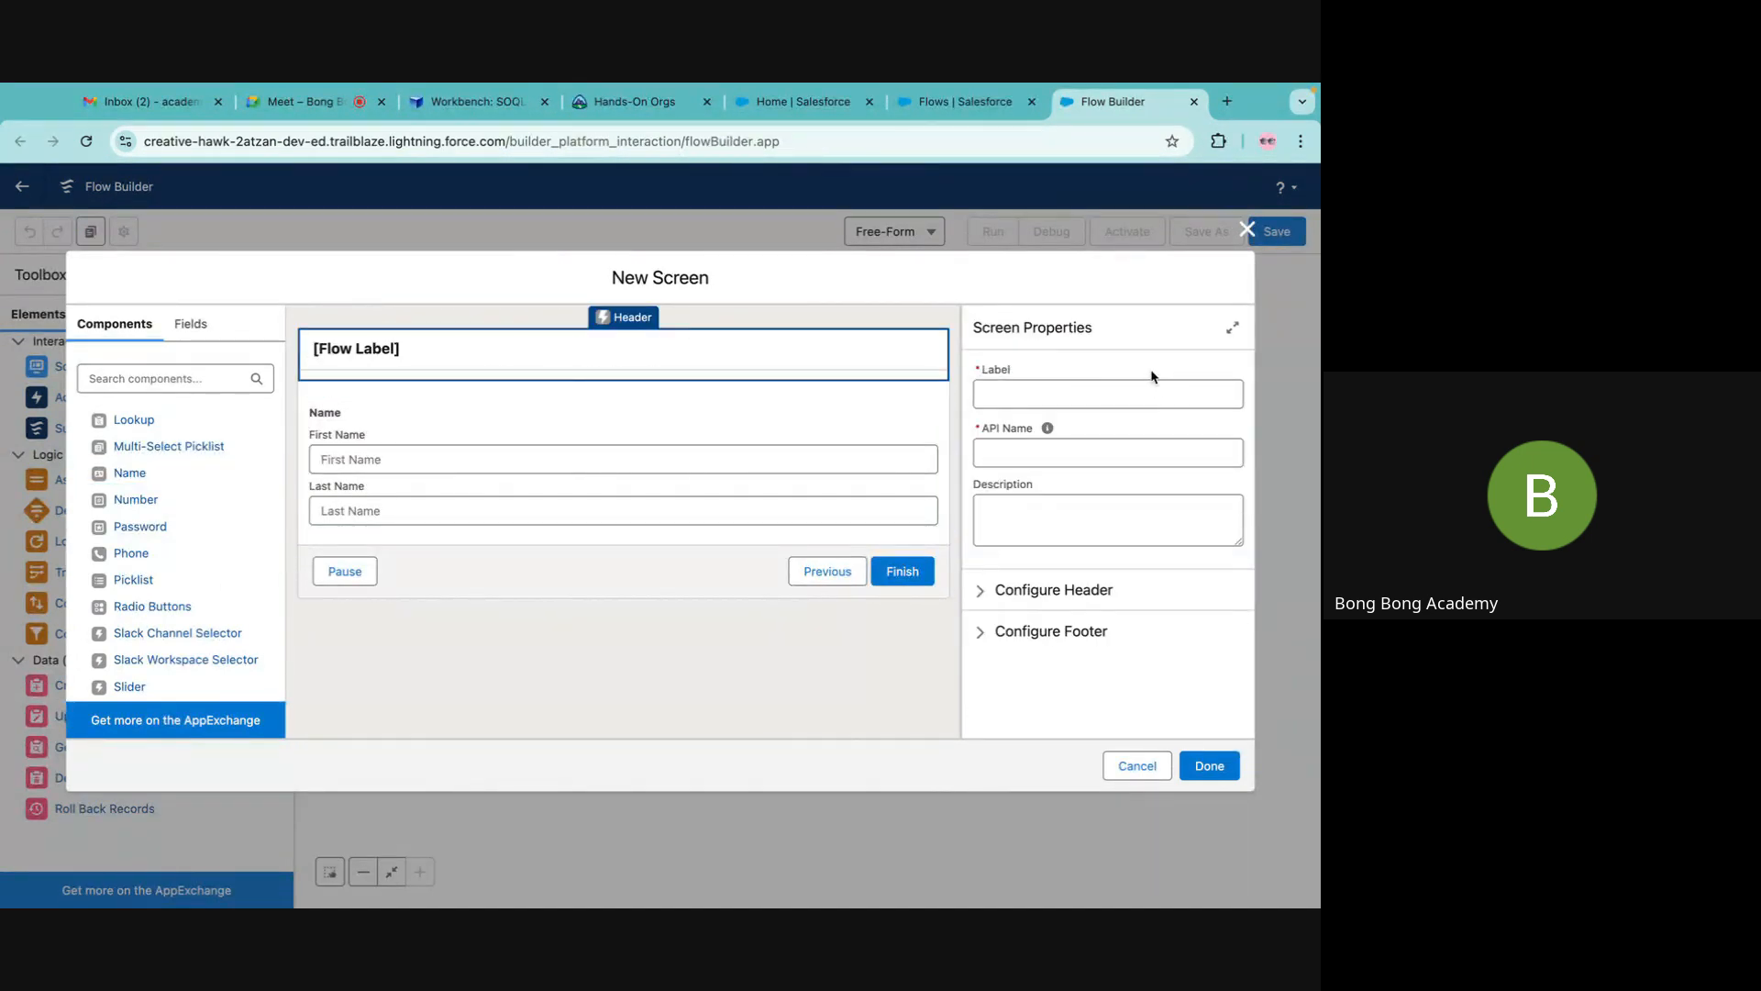
{"action": "left_click", "coordinate": [1080, 385]}
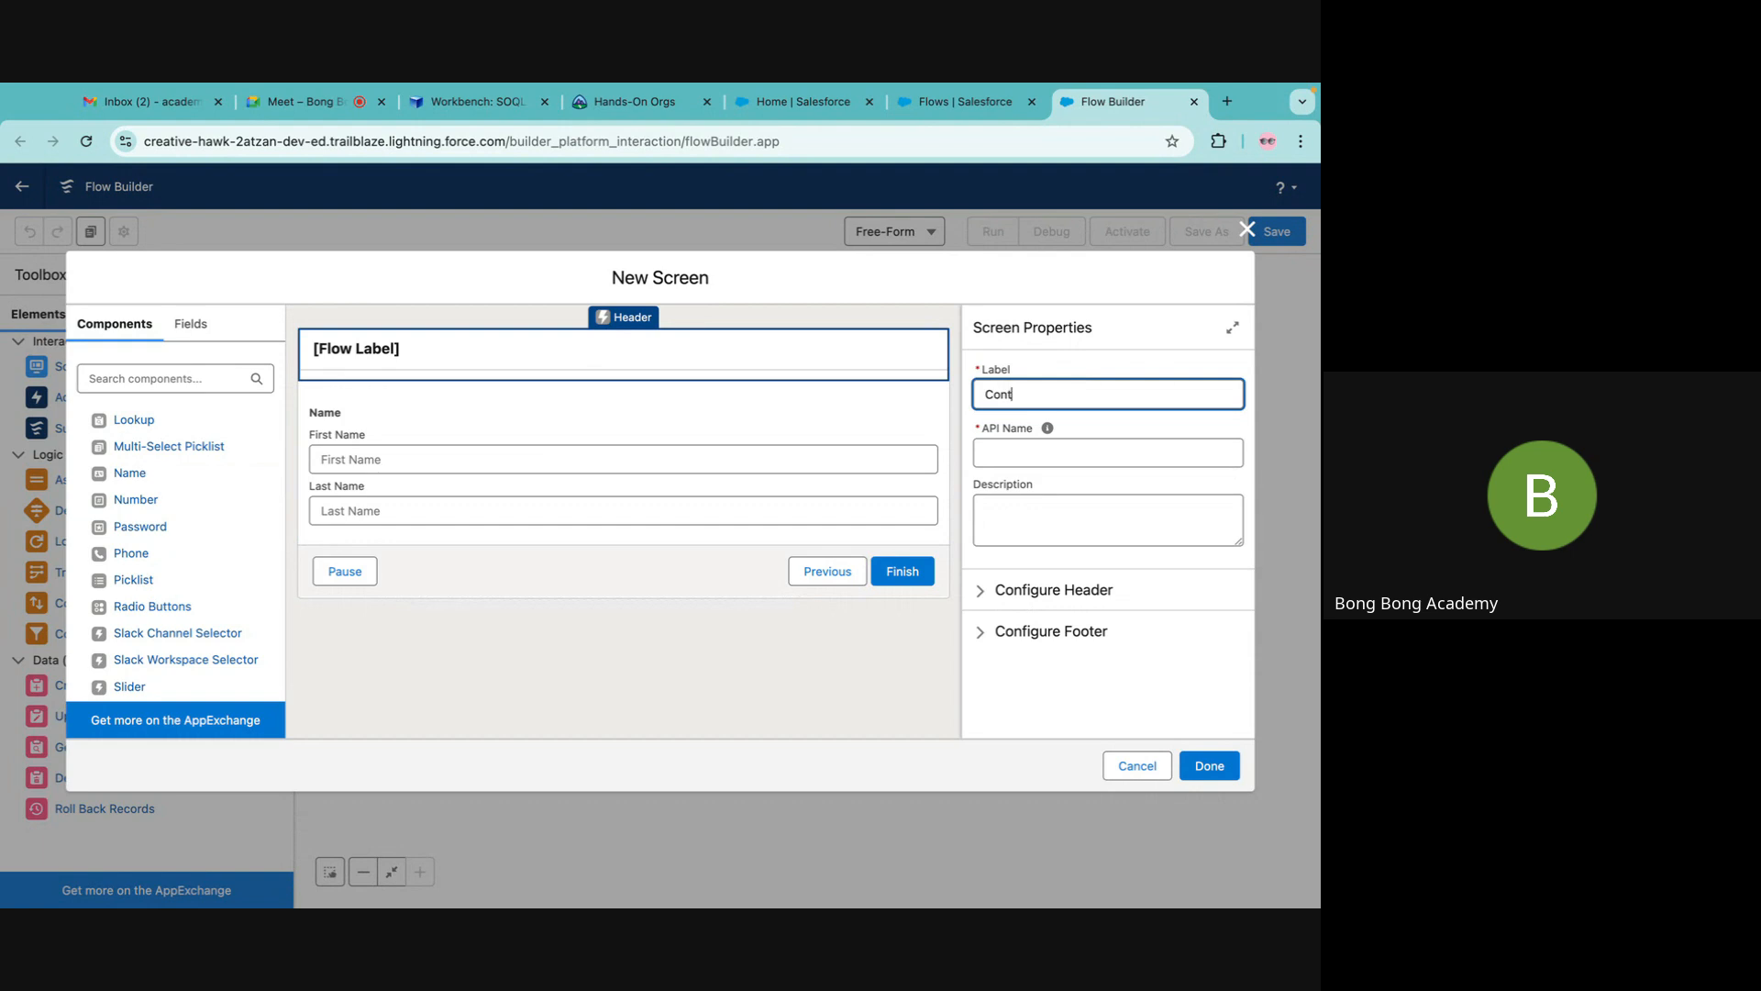
{"action": "type", "text": "Contact Details"}
{"action": "left_click", "coordinate": [1085, 456]}
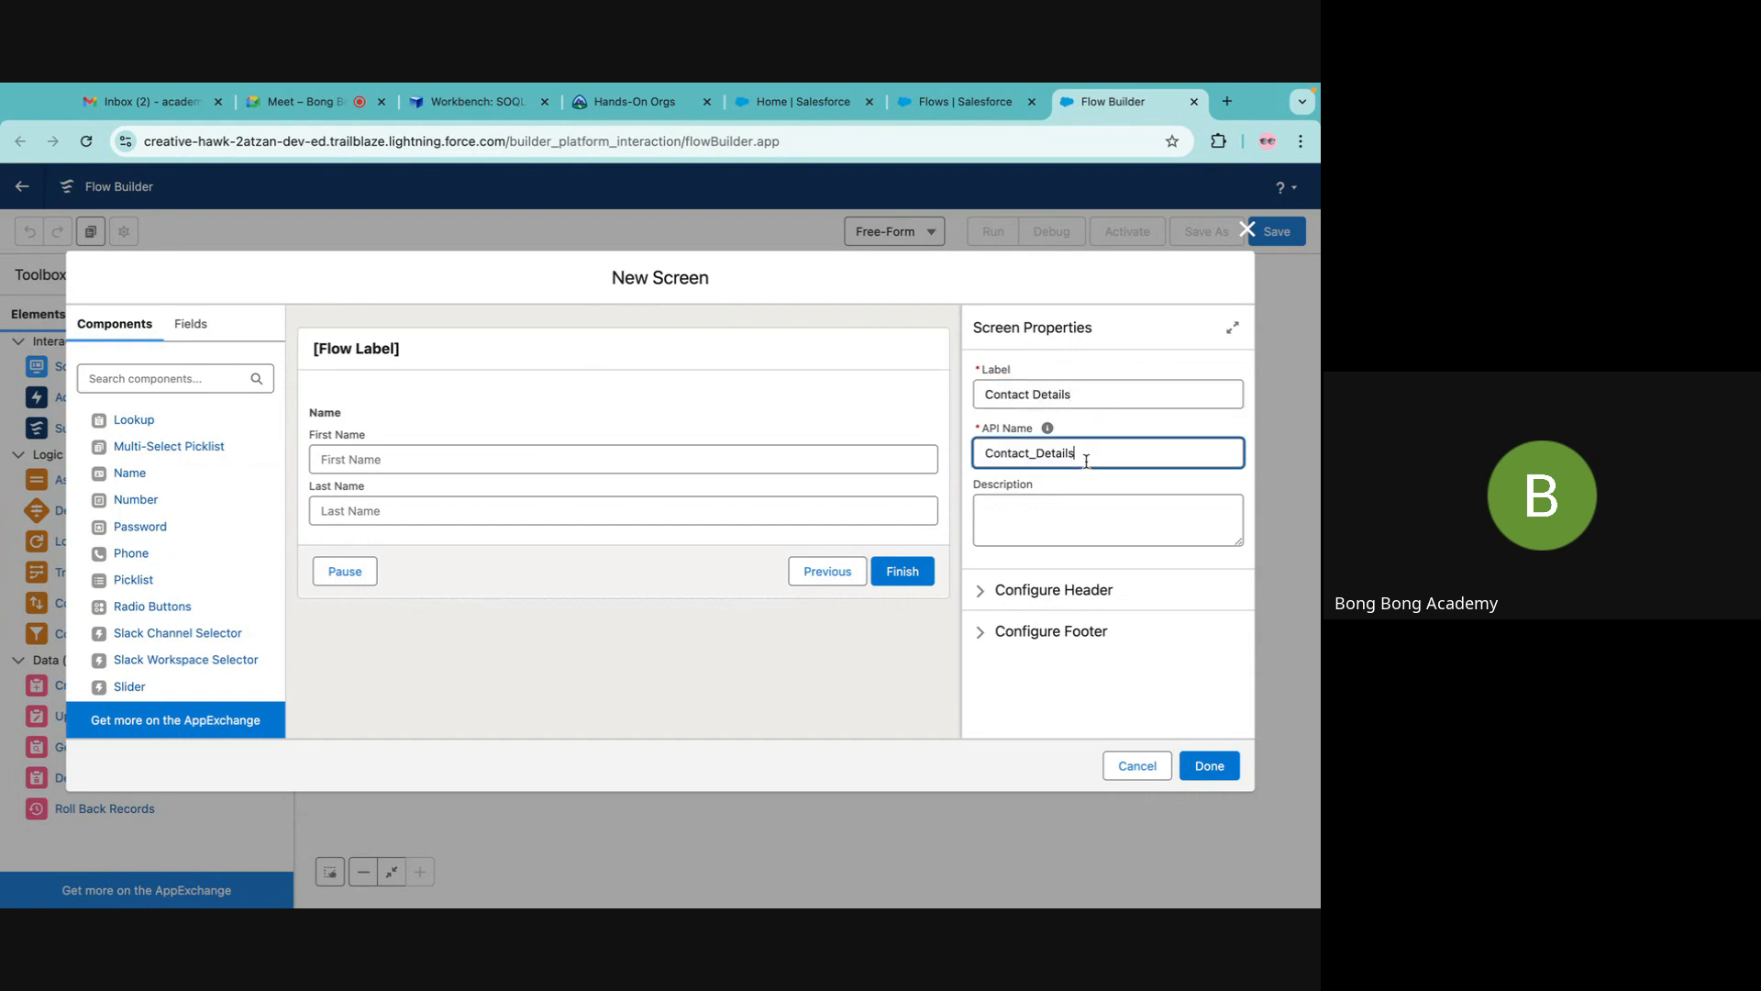
Set the API name of the screen's Name component to ContactName.
{"action": "left_click", "coordinate": [435, 418]}
{"action": "left_click", "coordinate": [1010, 388]}
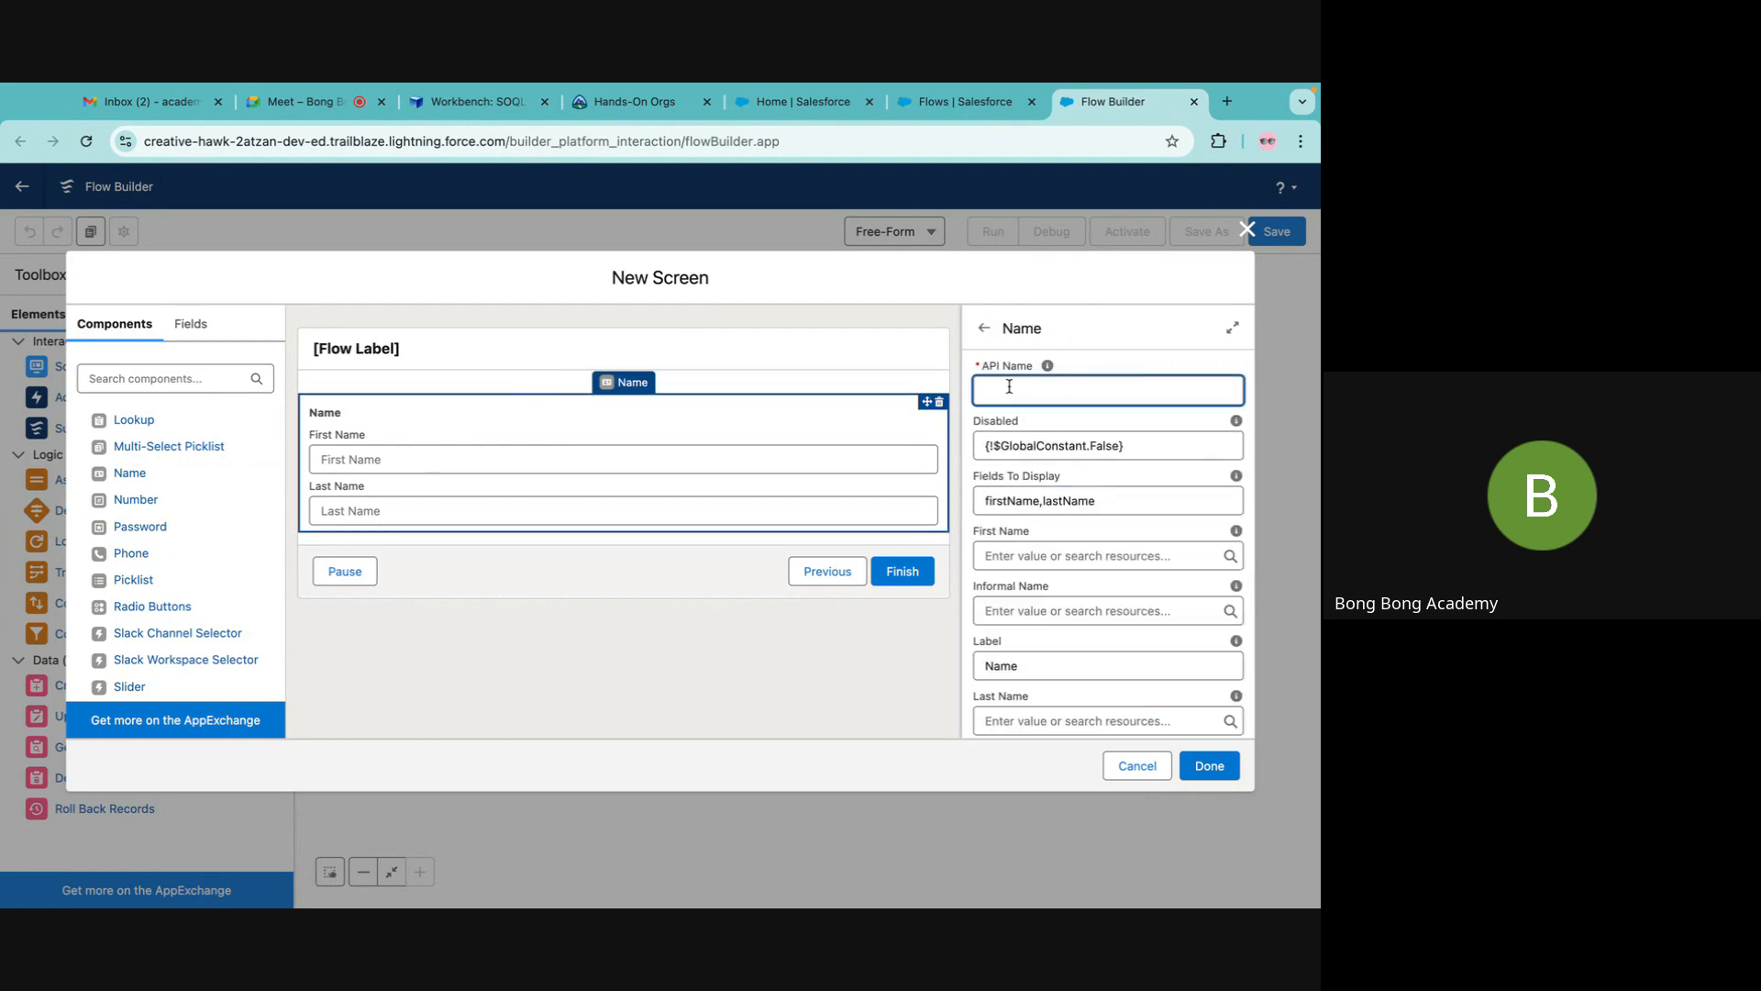
{"action": "type", "text": "C"}
{"action": "type", "text": "Name"}
{"action": "left_click", "coordinate": [1115, 327]}
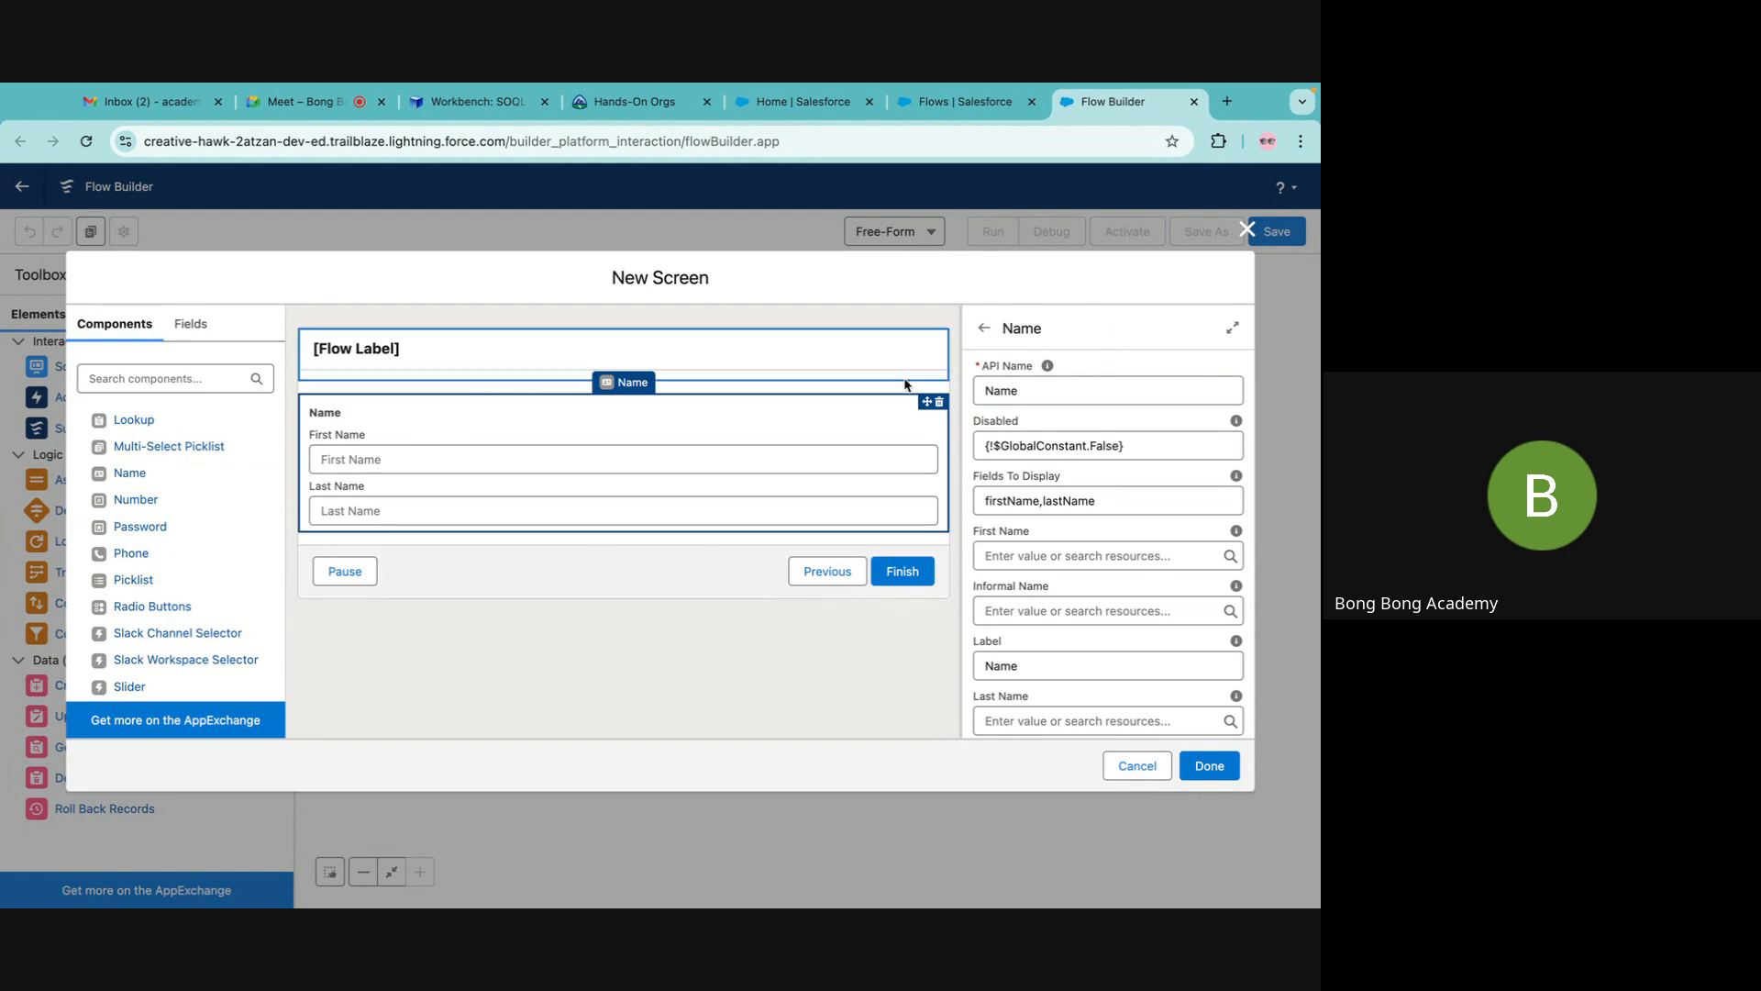
{"action": "left_click", "coordinate": [985, 390]}
{"action": "type", "text": "Contact"}
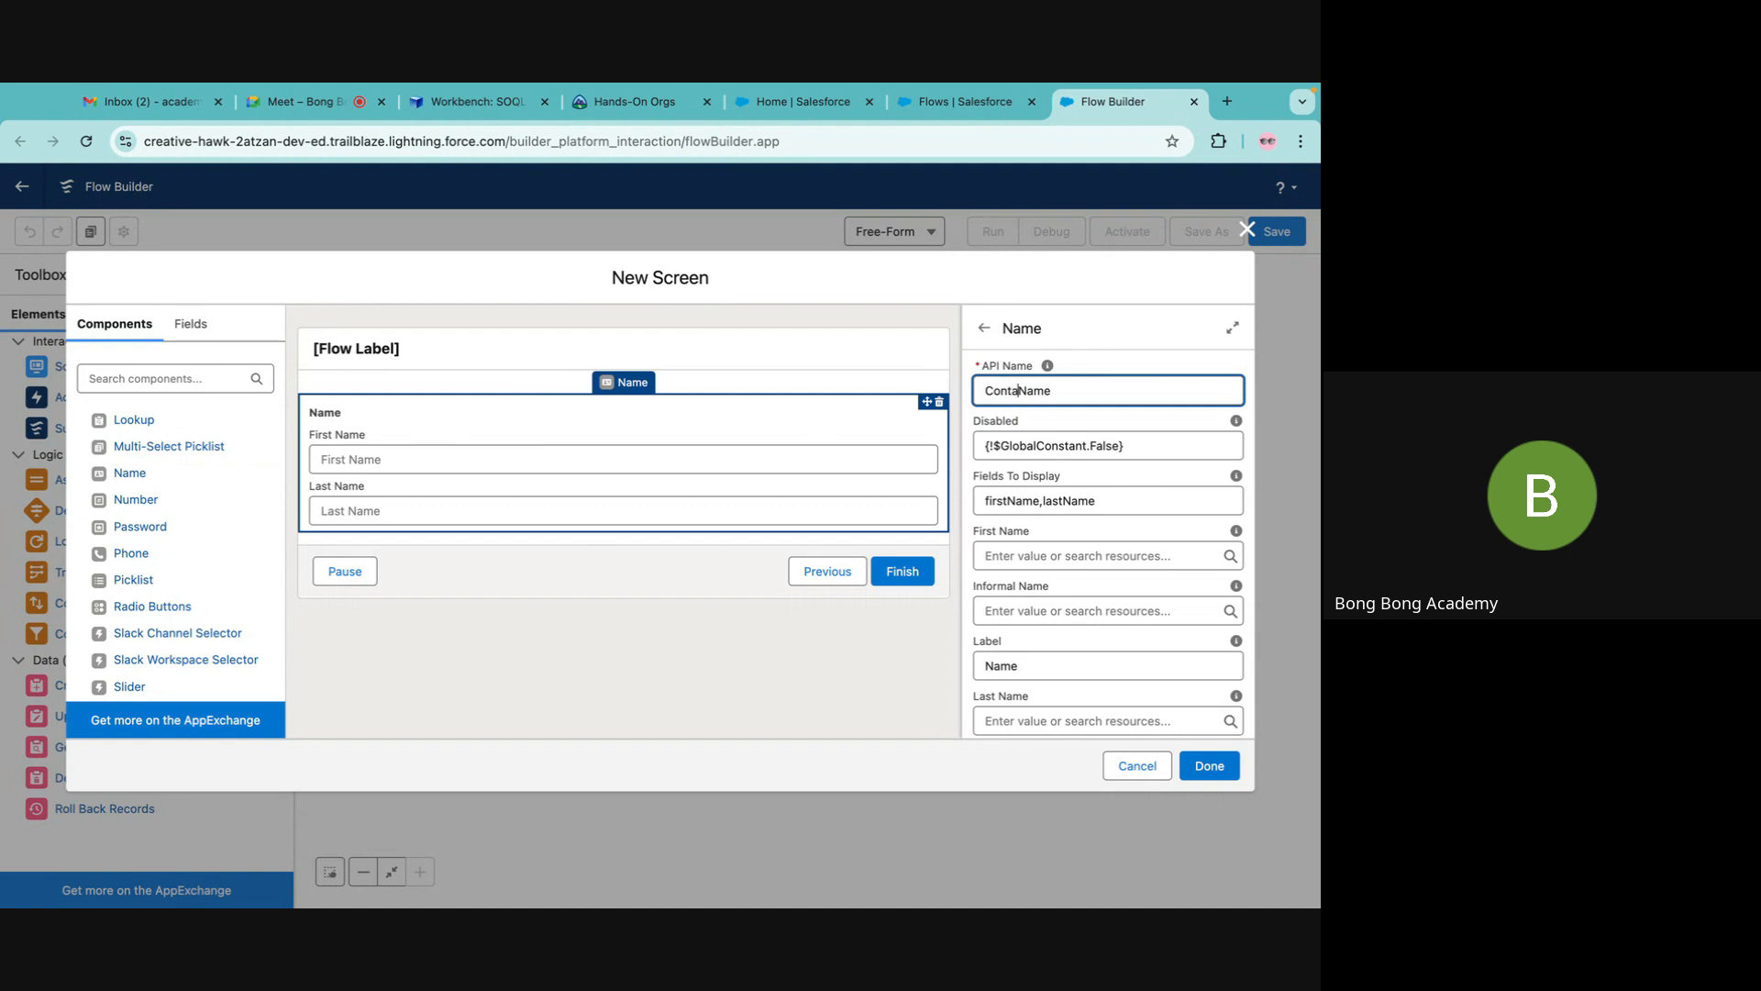
{"action": "left_click", "coordinate": [1127, 285]}
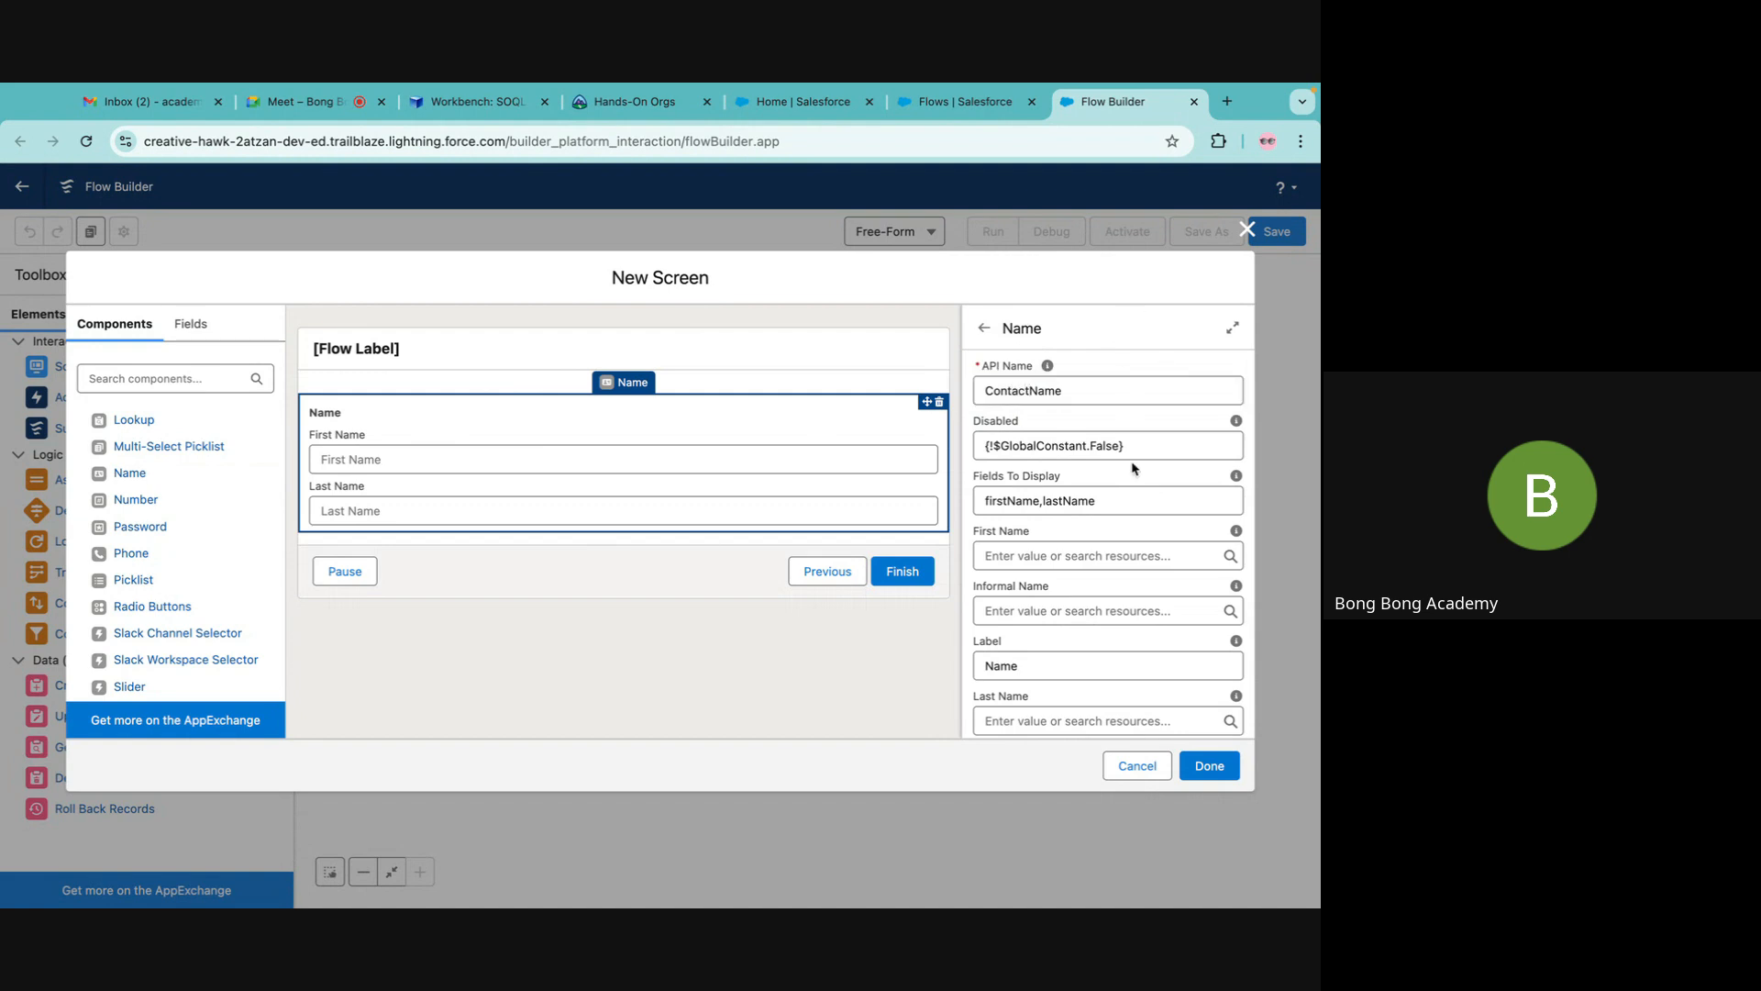
Examine the Name component's remaining properties, including its Validate Input and Advanced settings.
{"action": "scroll", "coordinate": [1132, 463], "scroll_direction": "down", "scroll_amount": 3}
{"action": "scroll", "coordinate": [1132, 462], "scroll_direction": "down", "scroll_amount": 1}
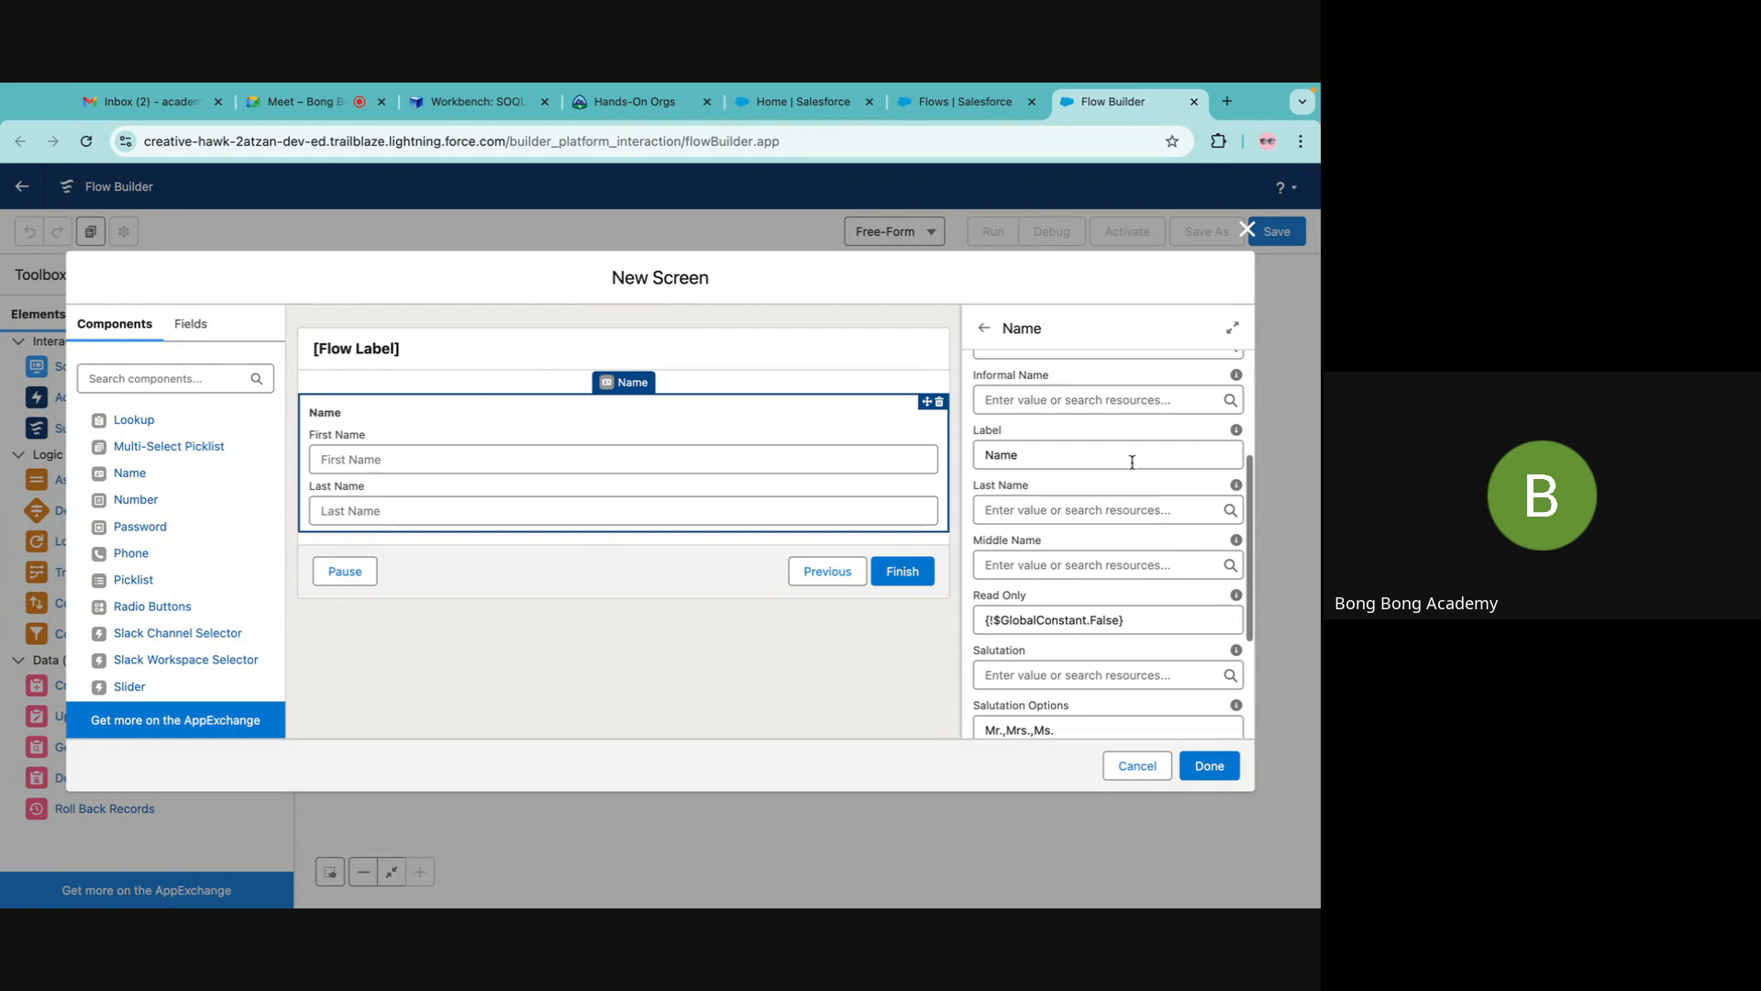
{"action": "scroll", "coordinate": [1132, 462], "scroll_direction": "down", "scroll_amount": 4}
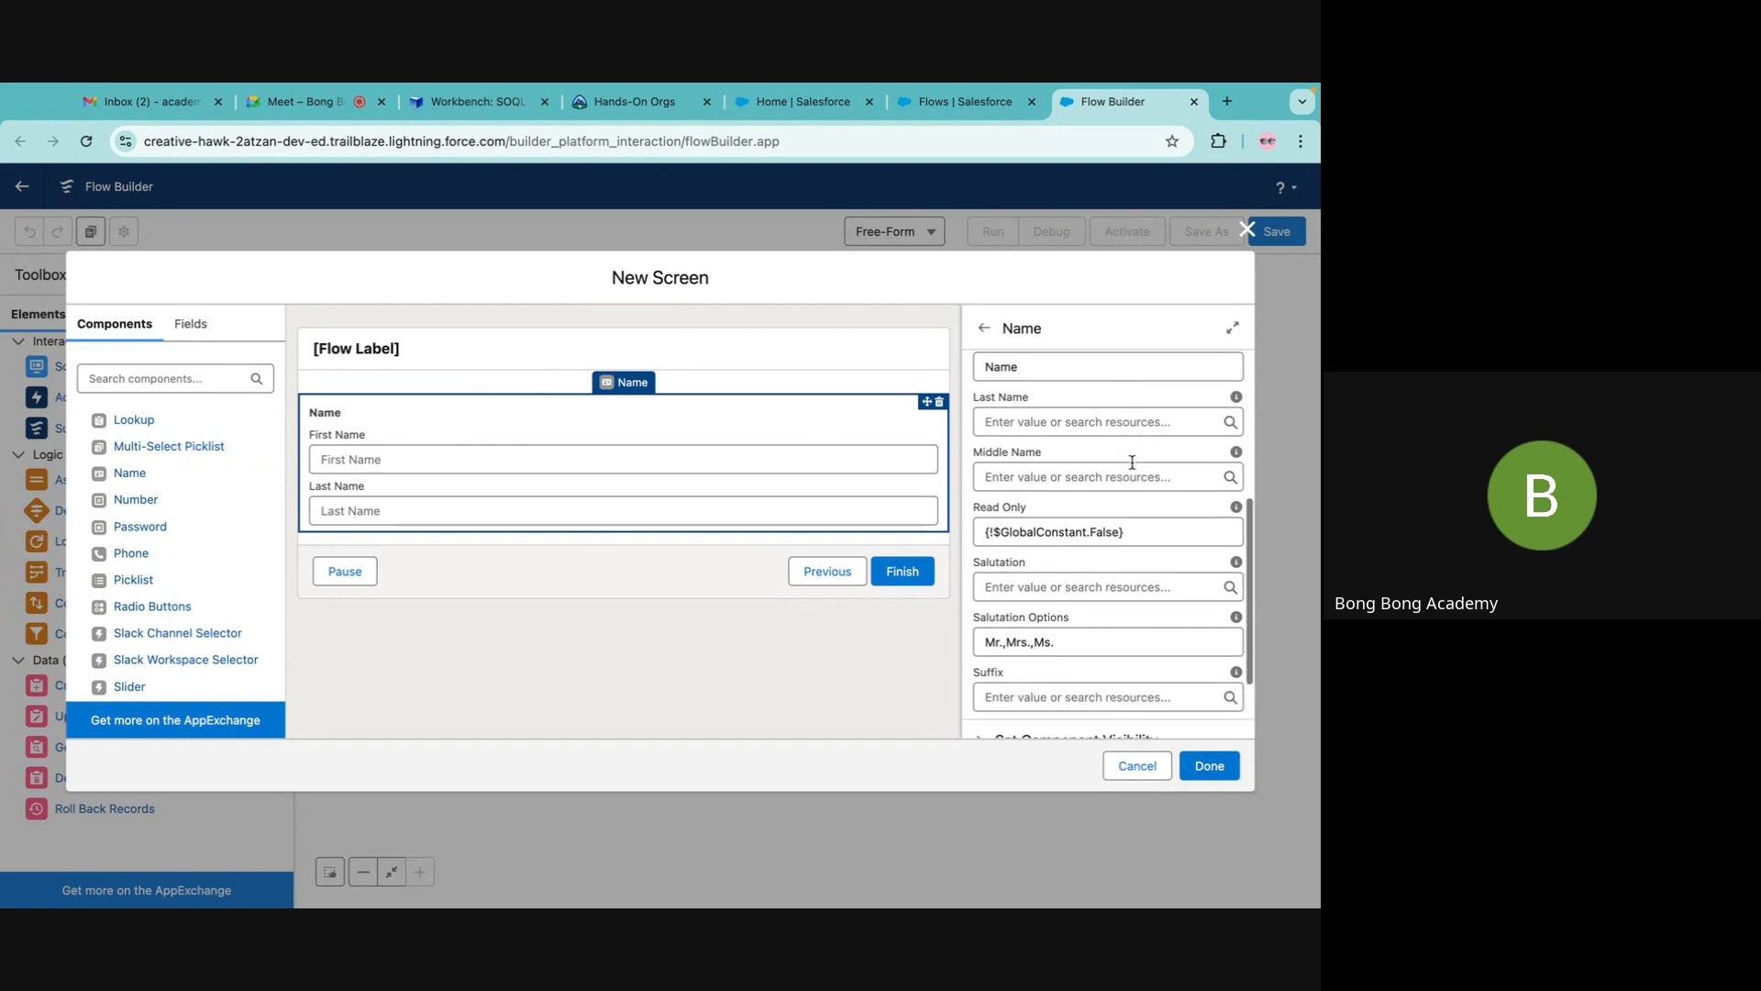
{"action": "left_click", "coordinate": [989, 679]}
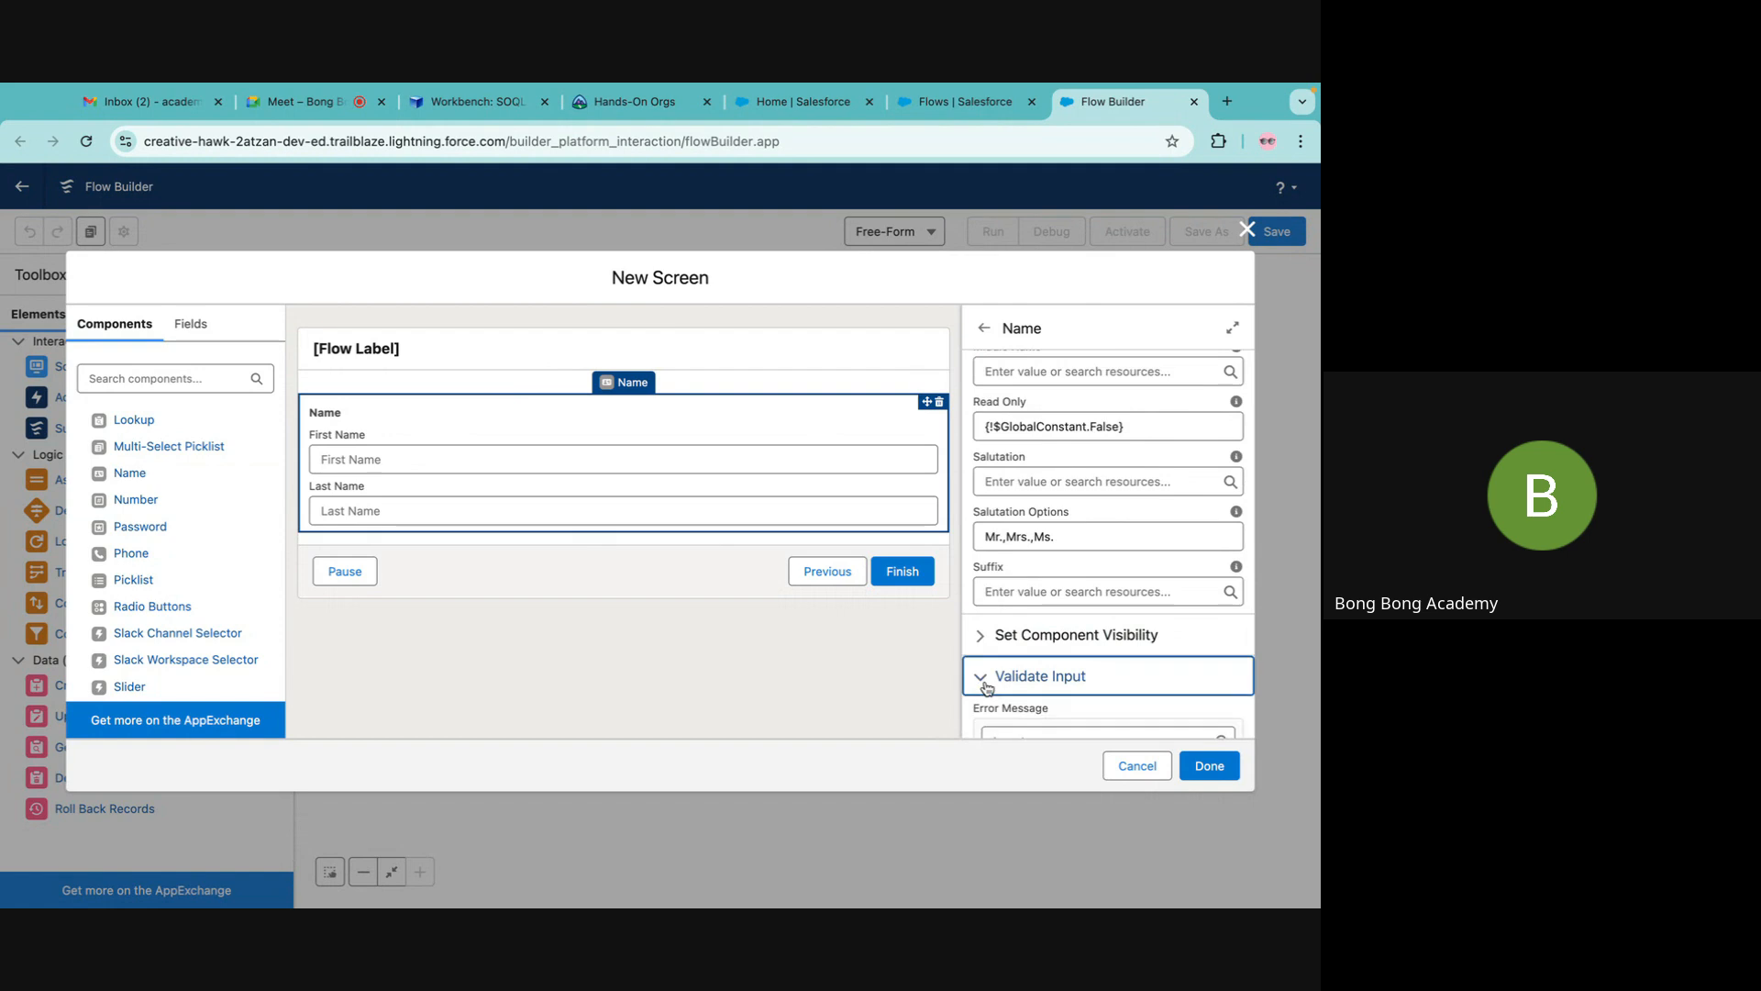
{"action": "scroll", "coordinate": [1103, 642], "scroll_direction": "down", "scroll_amount": 4}
{"action": "scroll", "coordinate": [1104, 642], "scroll_direction": "down", "scroll_amount": 3}
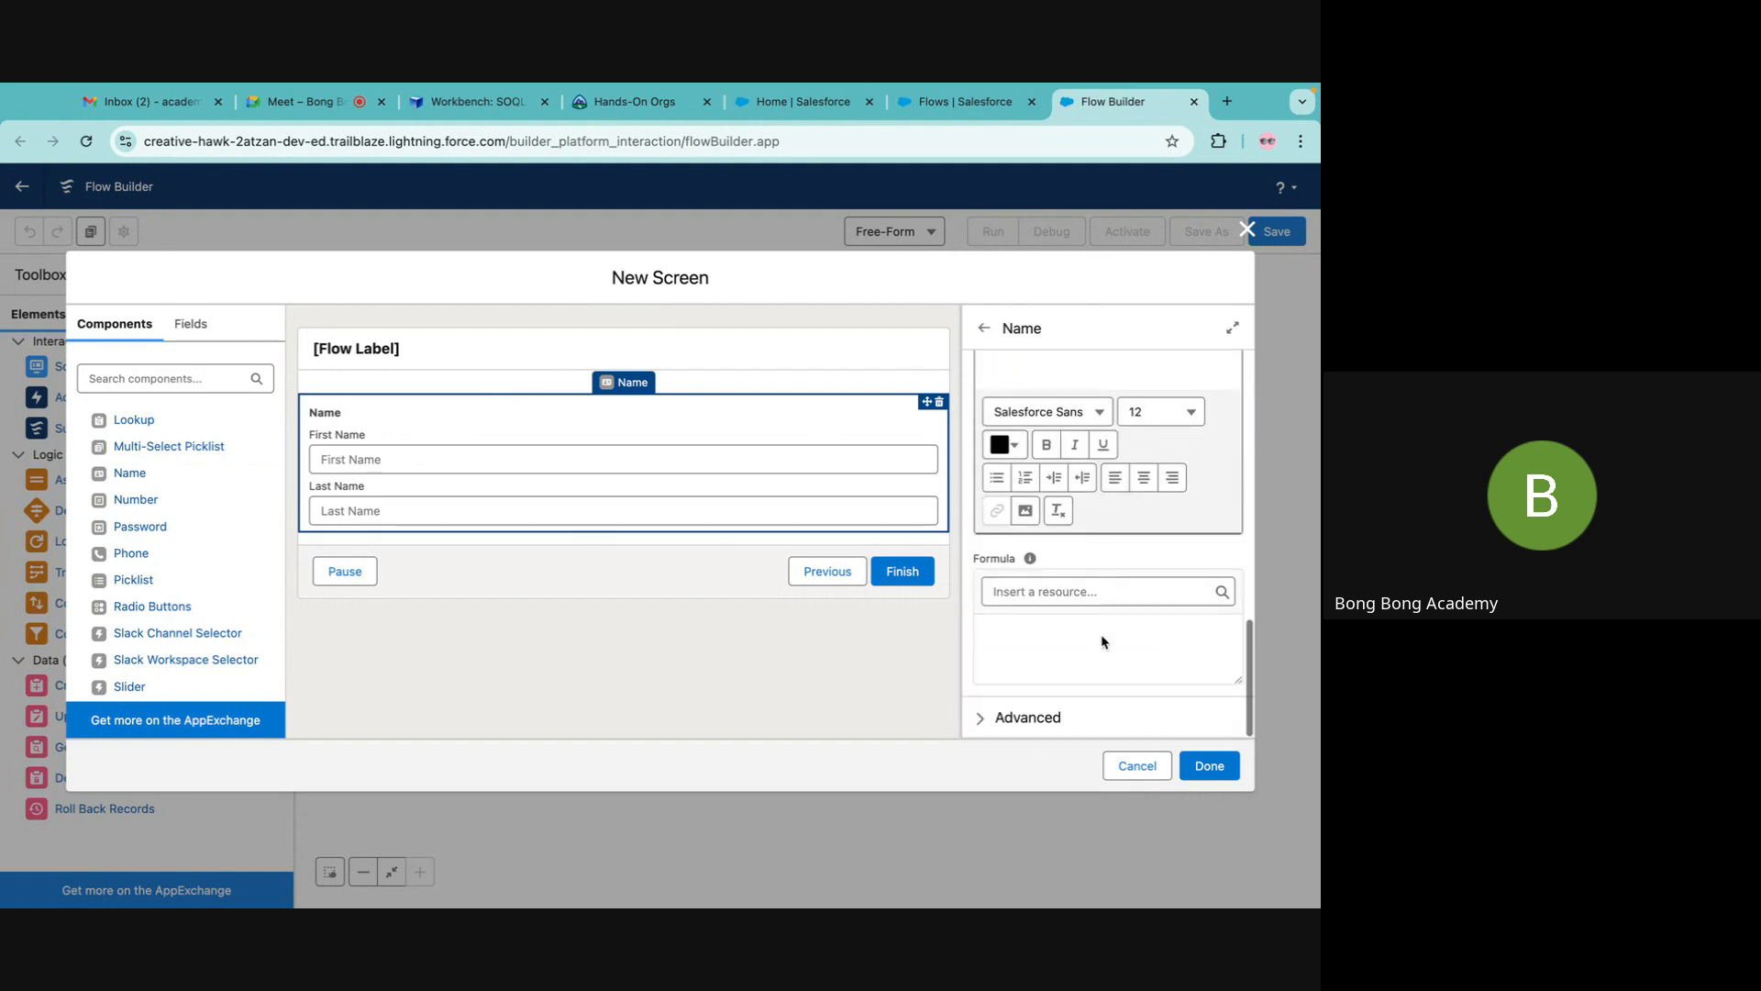
{"action": "left_click", "coordinate": [985, 719]}
{"action": "scroll", "coordinate": [1091, 640], "scroll_direction": "down", "scroll_amount": 3}
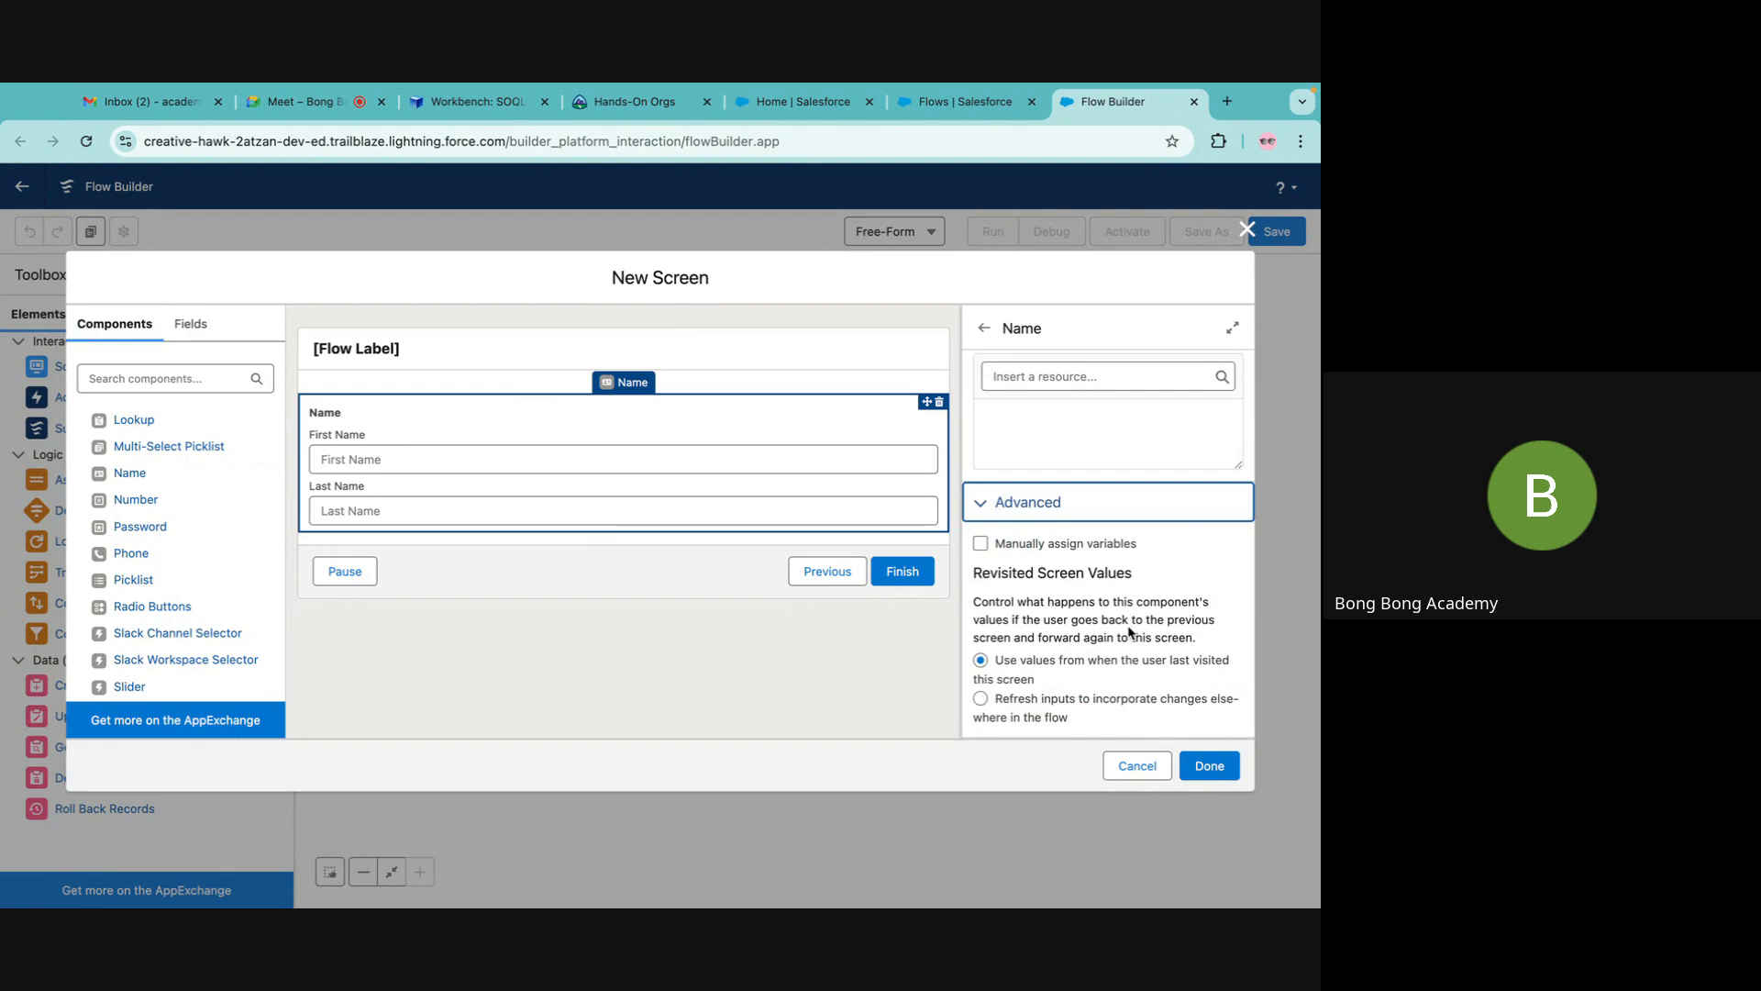
Finish the Contact Details screen element and position it just below the Start element on the canvas.
{"action": "left_click", "coordinate": [1207, 765]}
{"action": "left_click_drag", "start_coordinate": [700, 485], "coordinate": [825, 467]}
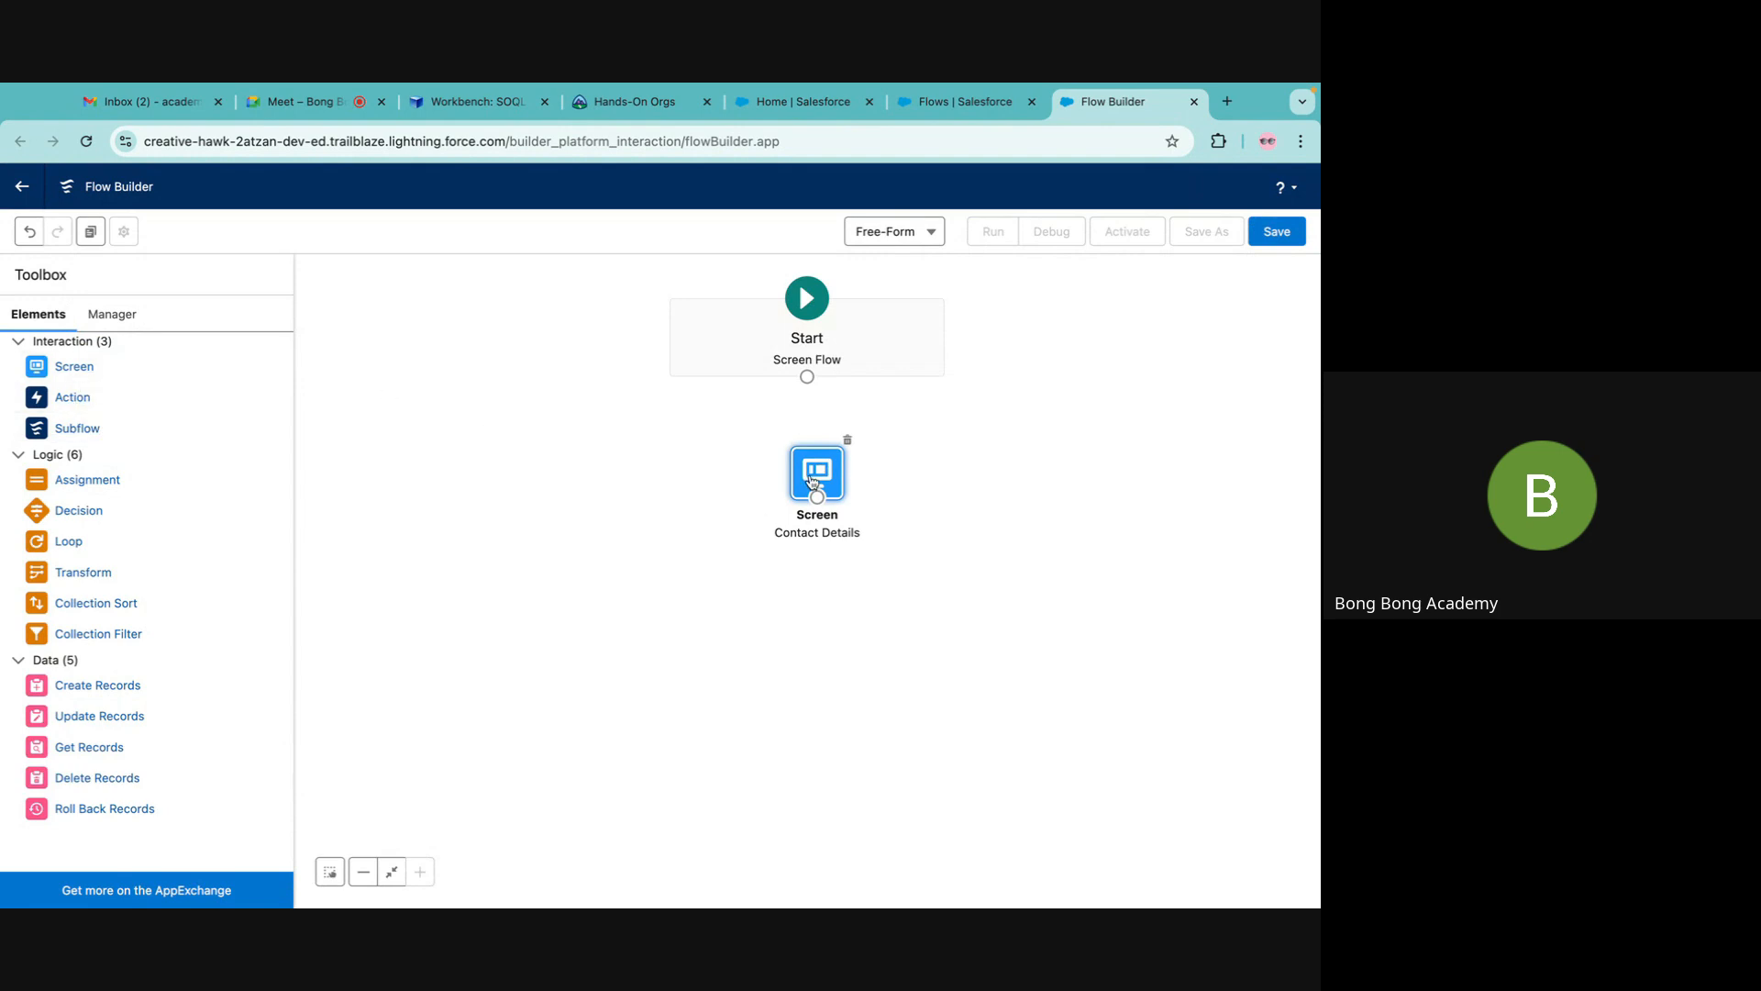
{"action": "left_click_drag", "start_coordinate": [798, 477], "coordinate": [789, 459]}
Add a Create Records element below the screen, labelled Create Contact with the API name Create_Contact.
{"action": "left_click_drag", "start_coordinate": [92, 685], "coordinate": [834, 620]}
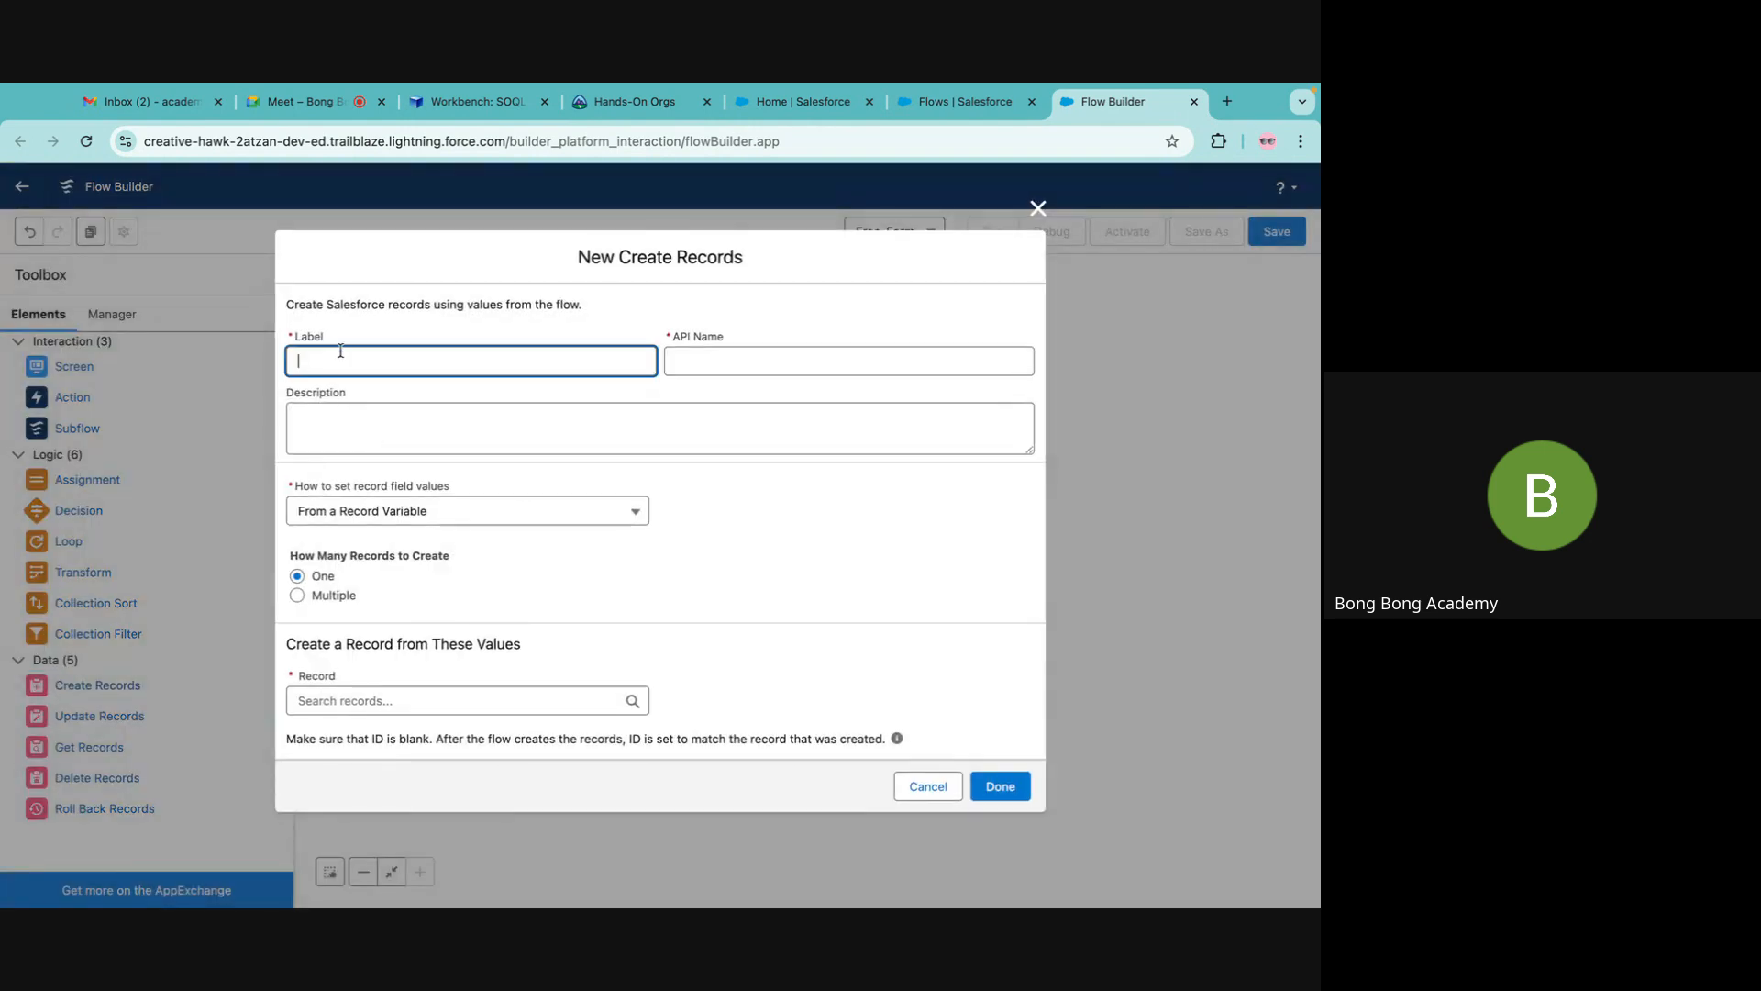
{"action": "type", "text": "Create Contact"}
{"action": "left_click", "coordinate": [775, 356]}
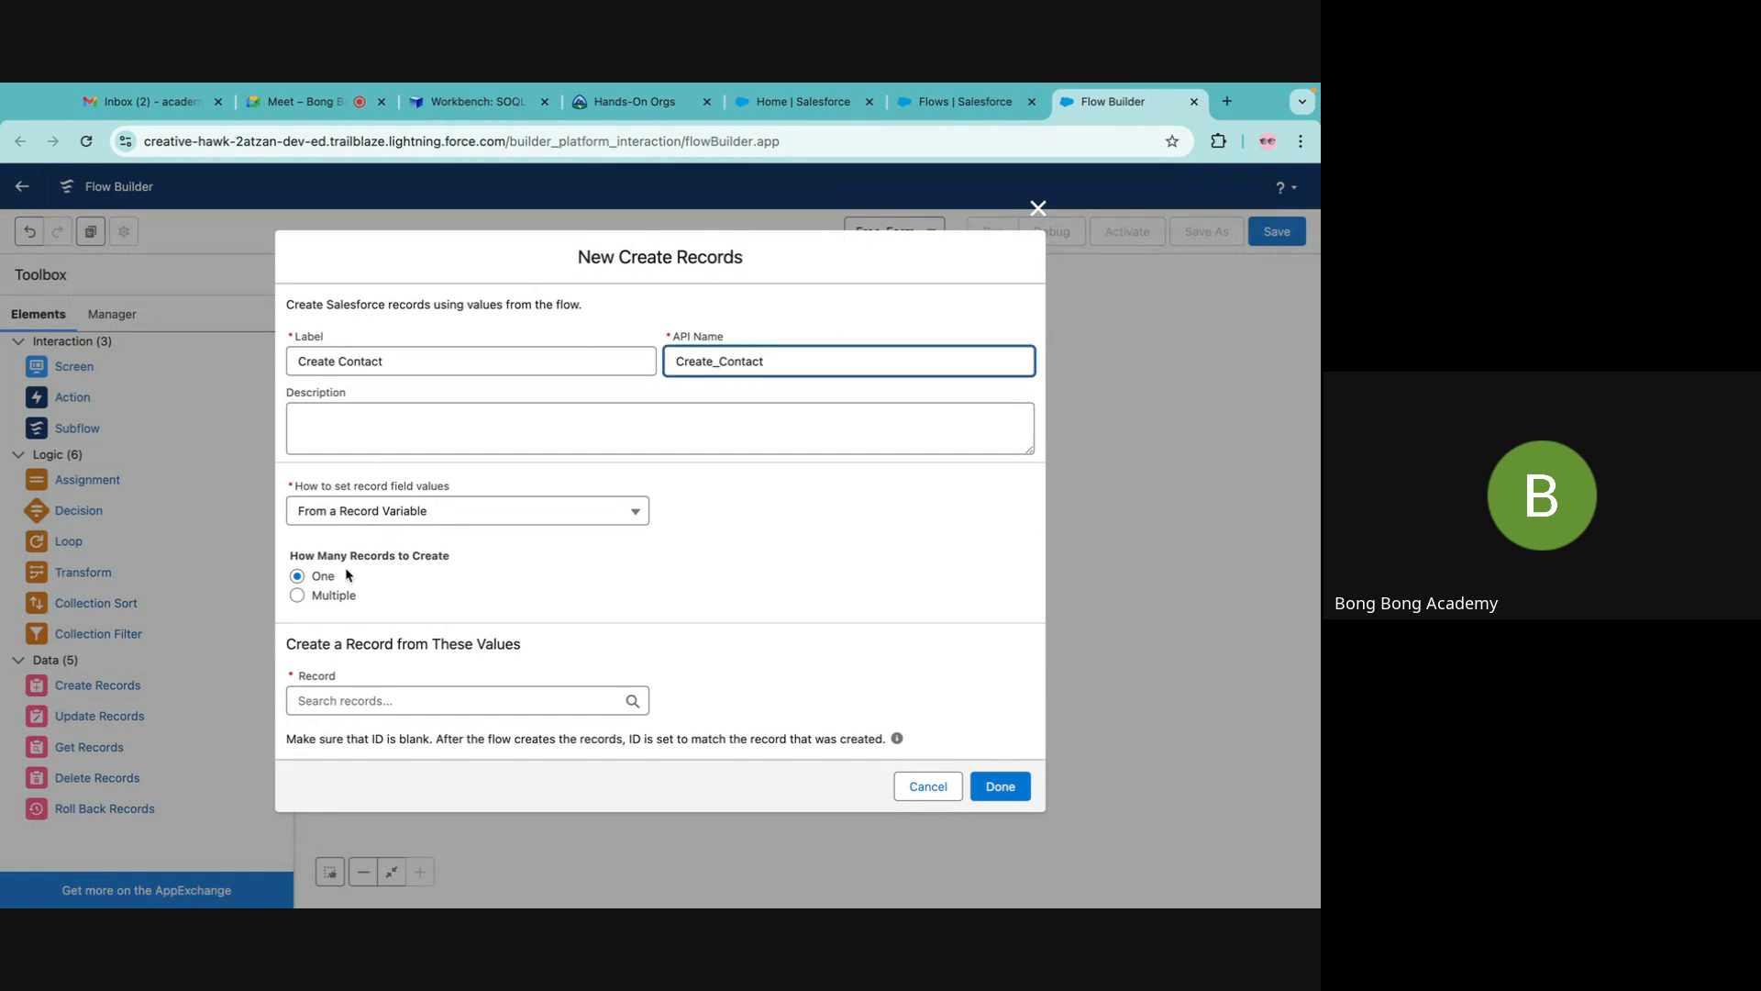
Have the Create Contact element set its record field values manually and create a record of the Contact object.
{"action": "left_click", "coordinate": [365, 698]}
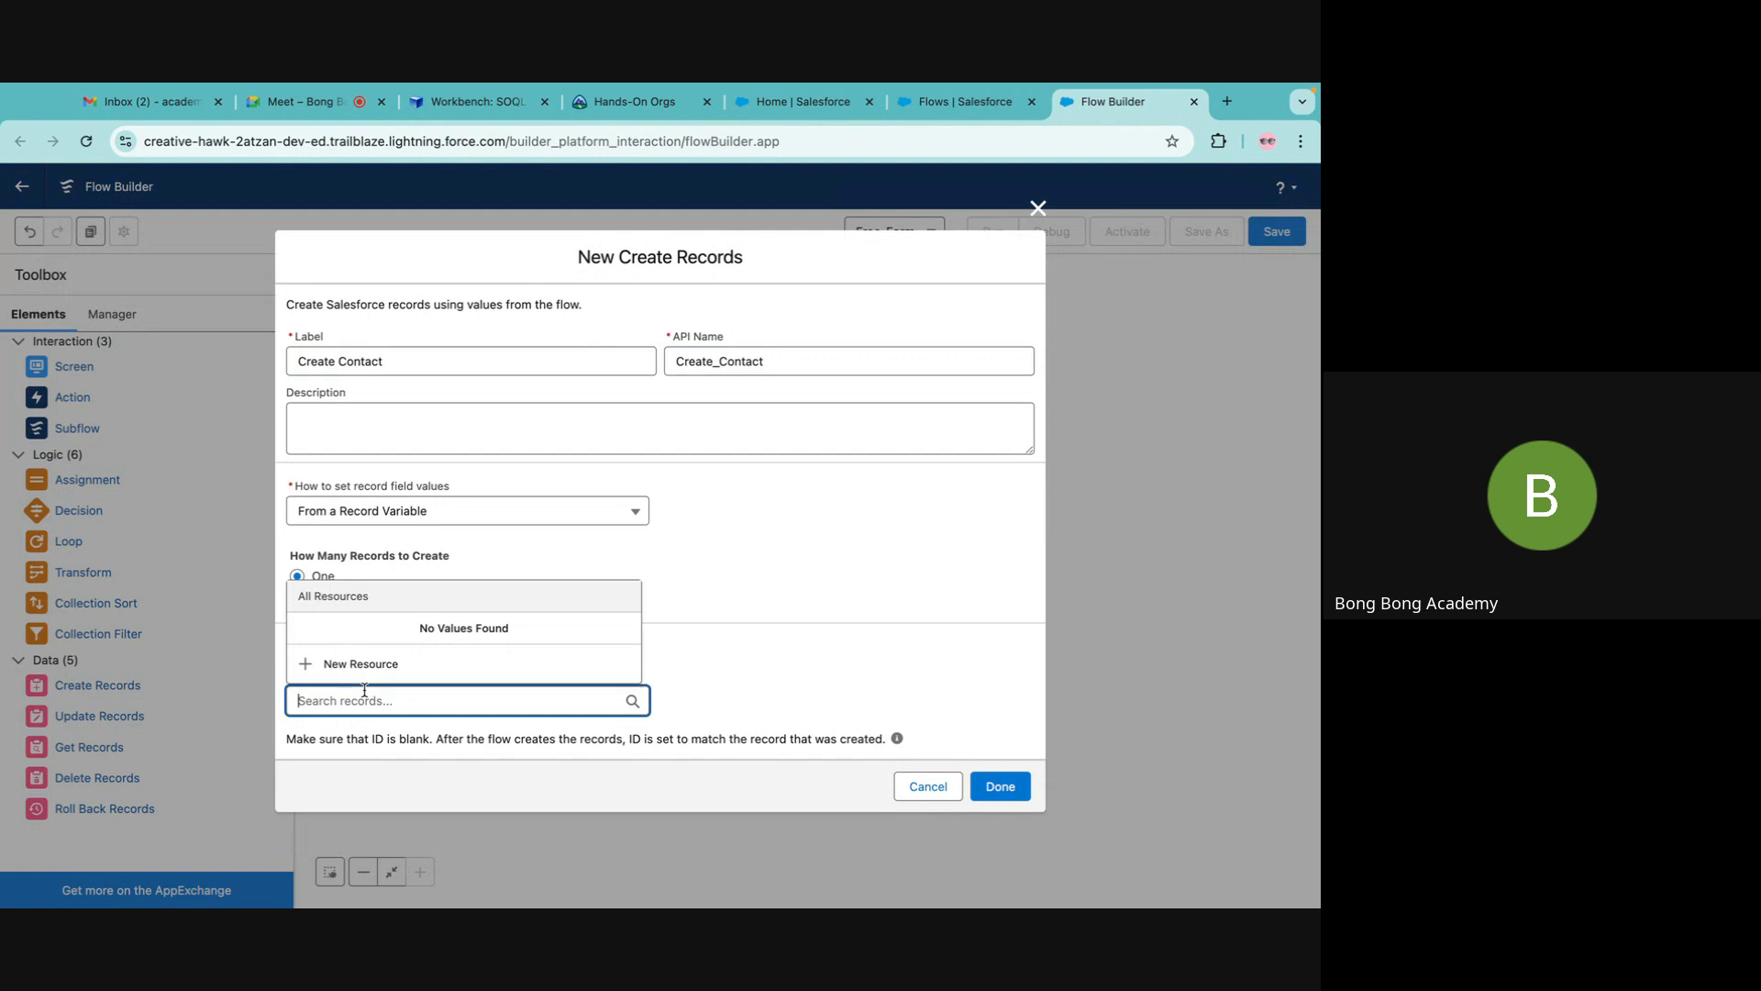
{"action": "left_click", "coordinate": [800, 564]}
{"action": "left_click", "coordinate": [415, 504]}
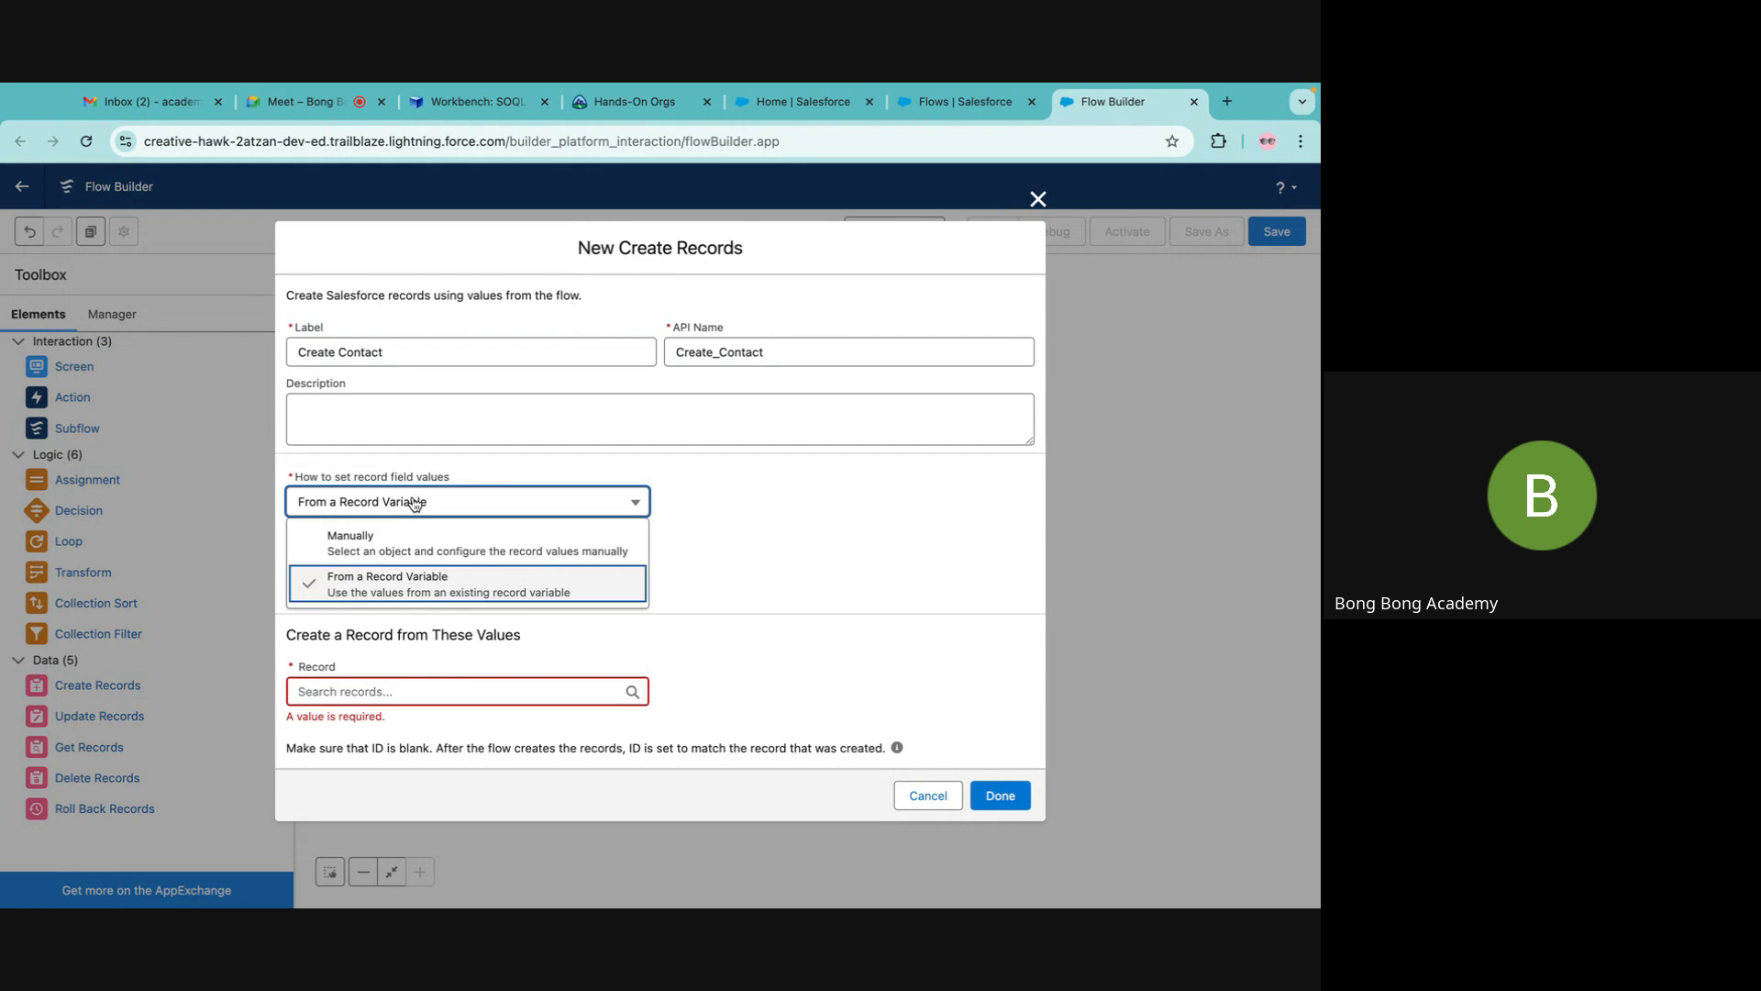
{"action": "left_click", "coordinate": [376, 550]}
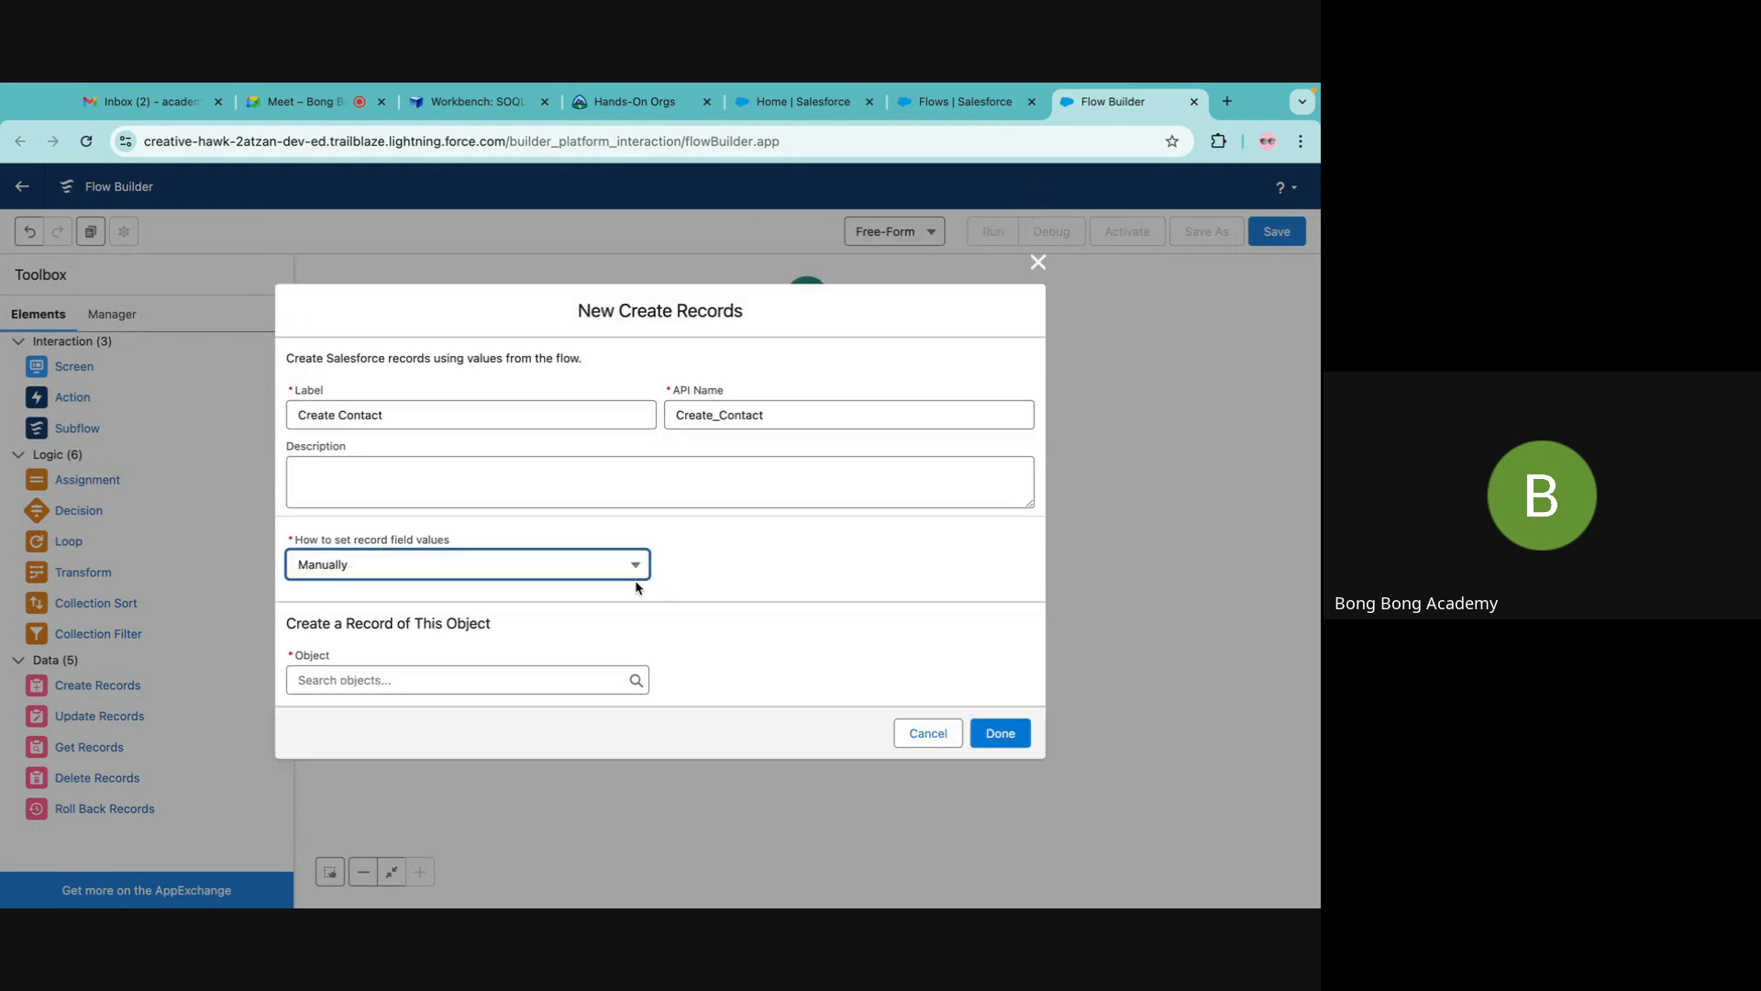
{"action": "key", "text": "c"}
{"action": "left_click", "coordinate": [425, 684]}
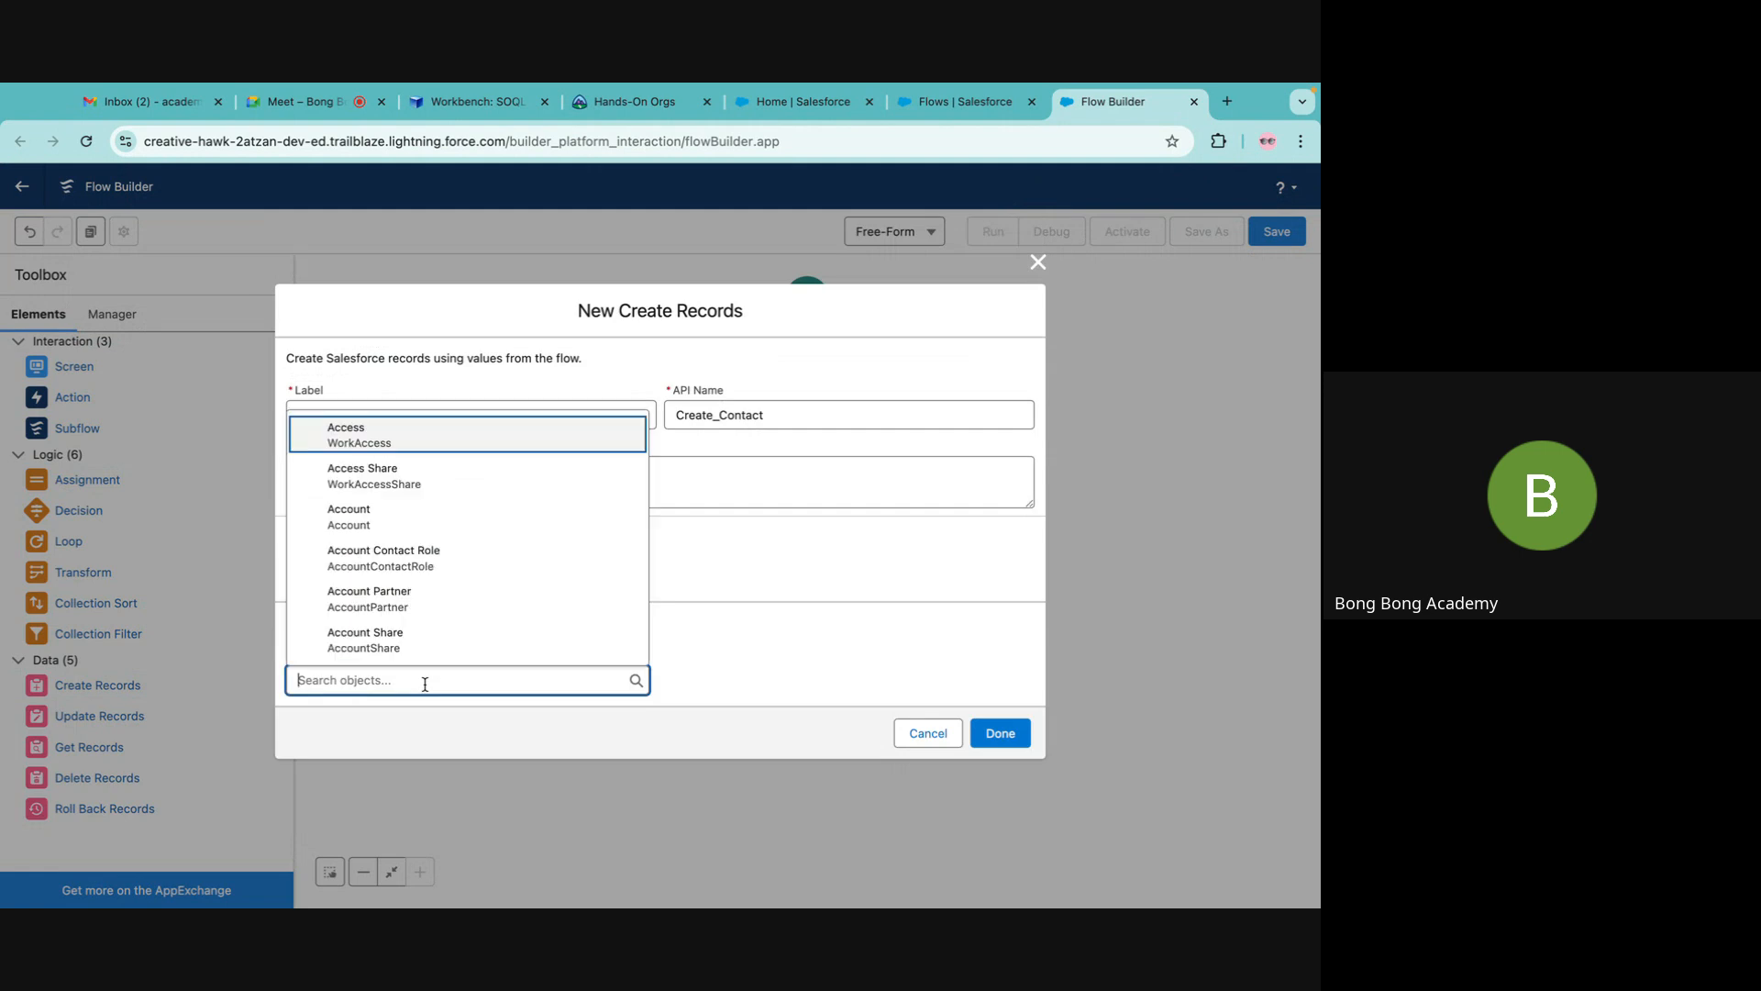
{"action": "type", "text": "conat"}
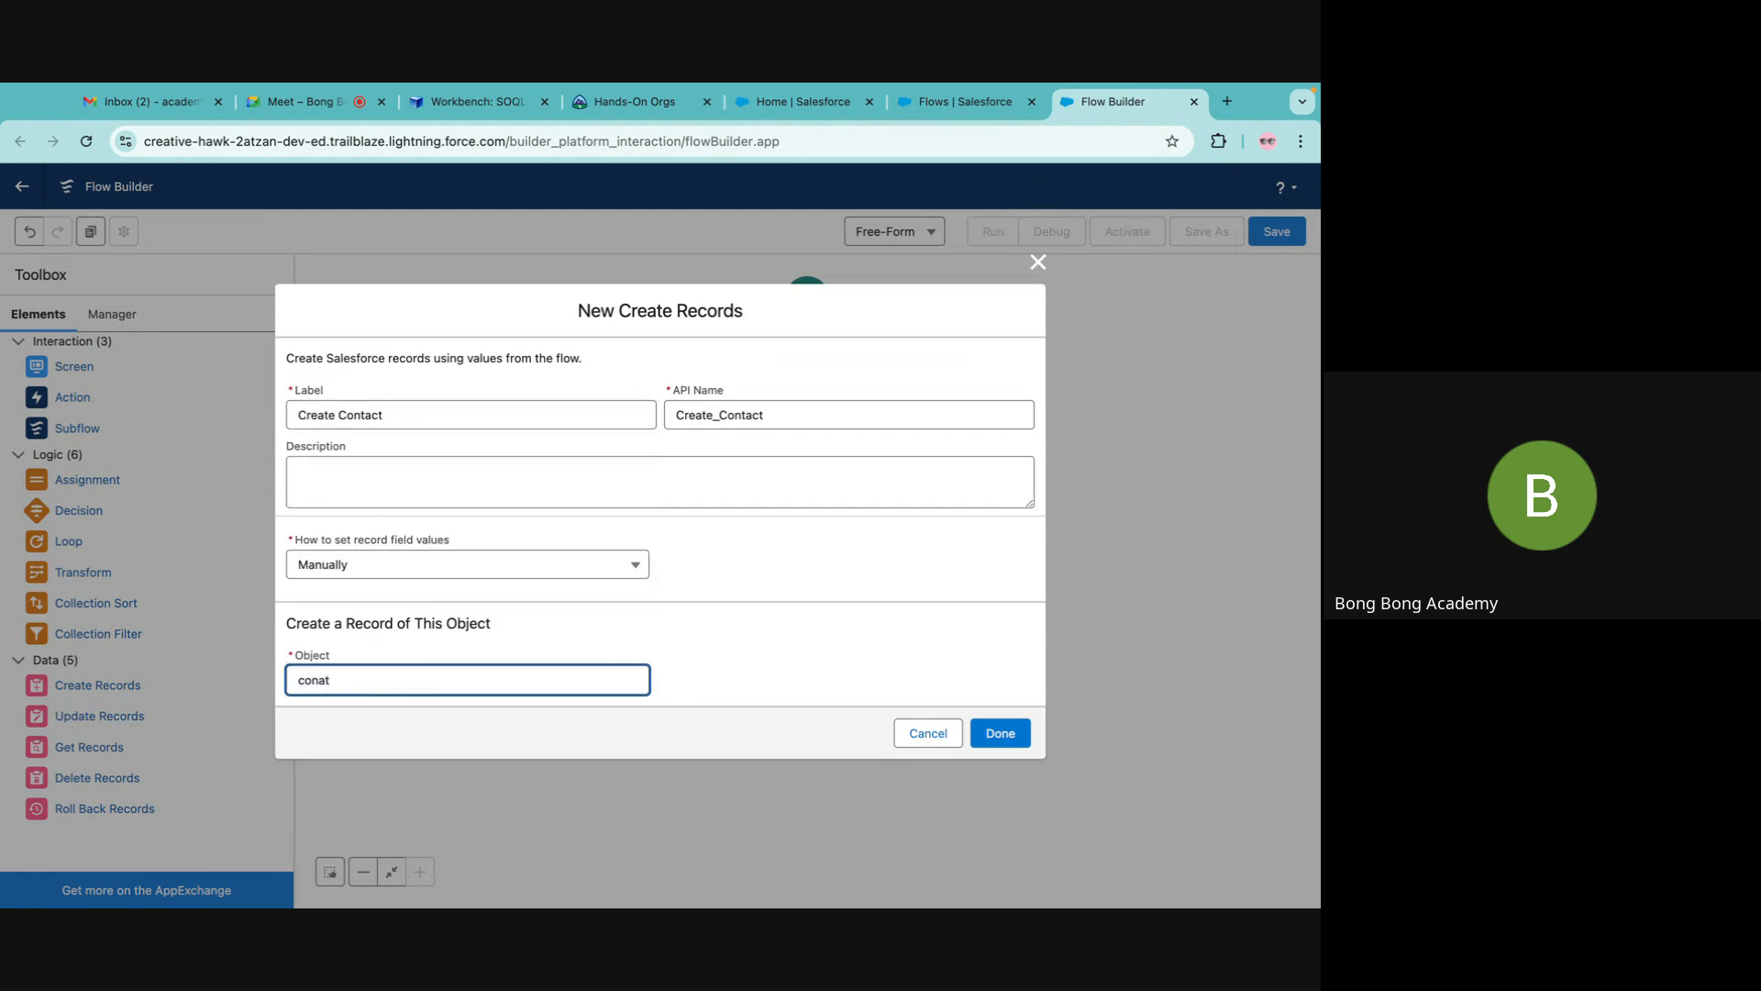
{"action": "key", "text": "BackSpace"}
{"action": "key", "text": "BackSpace"}
{"action": "type", "text": "tac"}
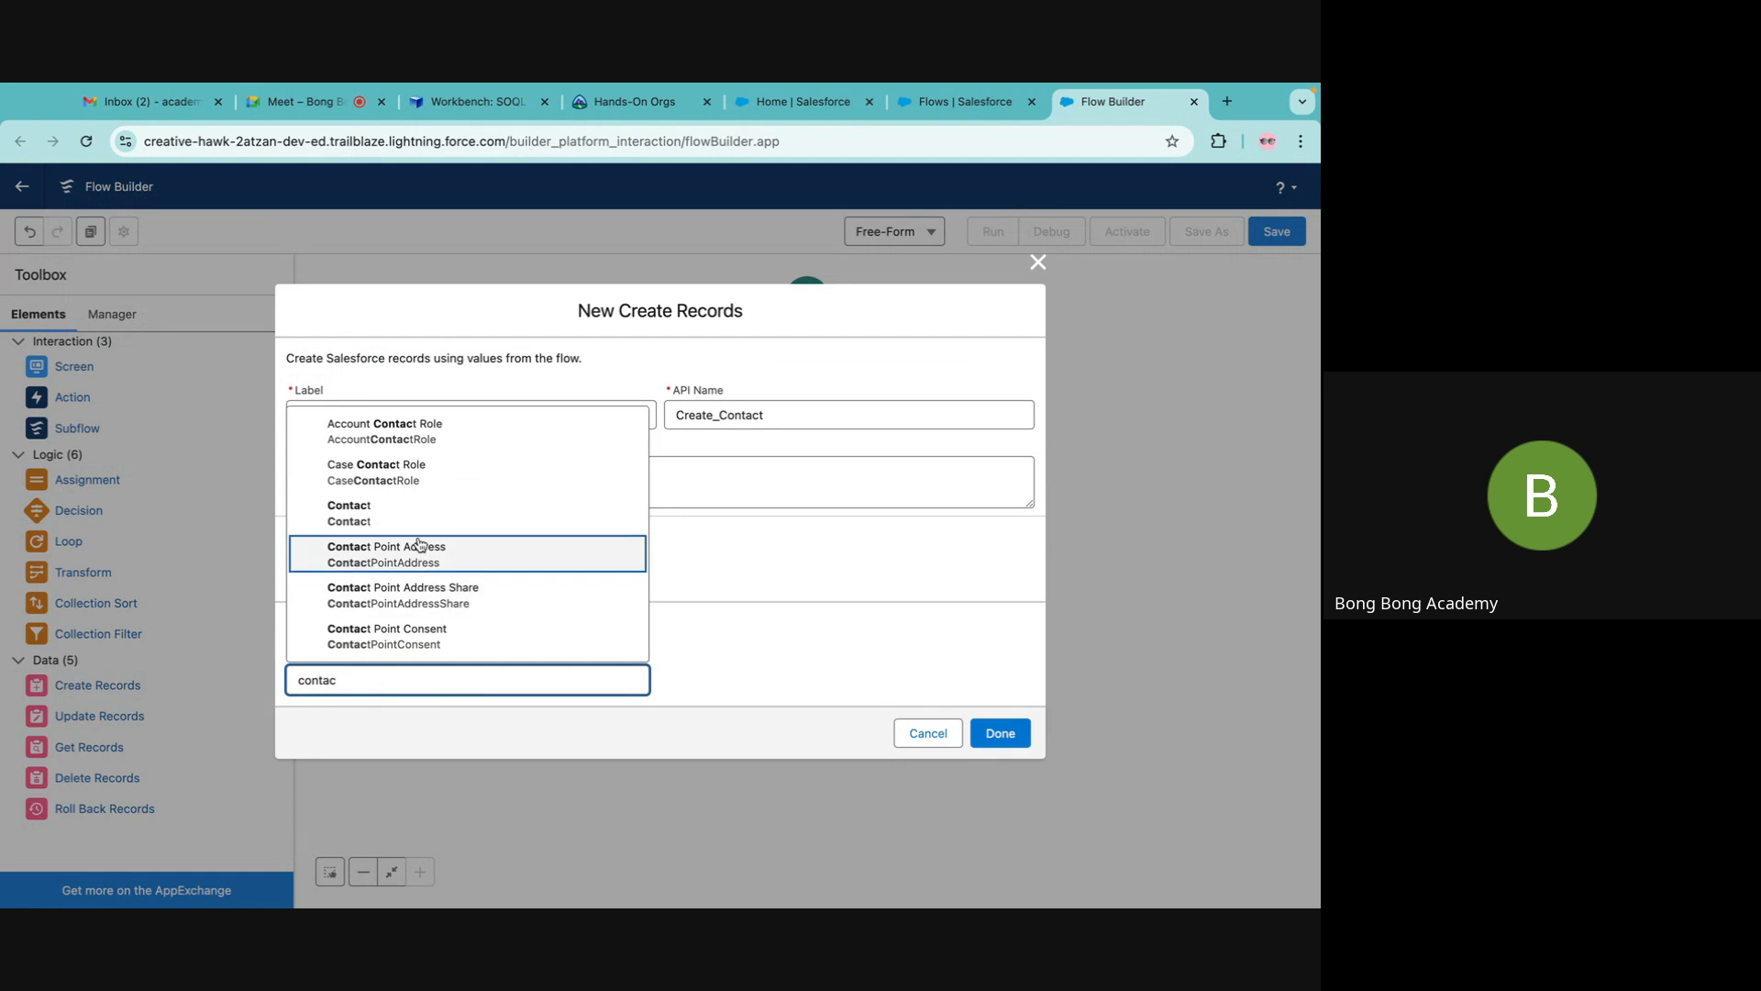
{"action": "left_click", "coordinate": [424, 513]}
Set the contact's LastName field with the Equals operator to the Last Name of the ContactName screen component.
{"action": "scroll", "coordinate": [716, 613], "scroll_direction": "down", "scroll_amount": 2}
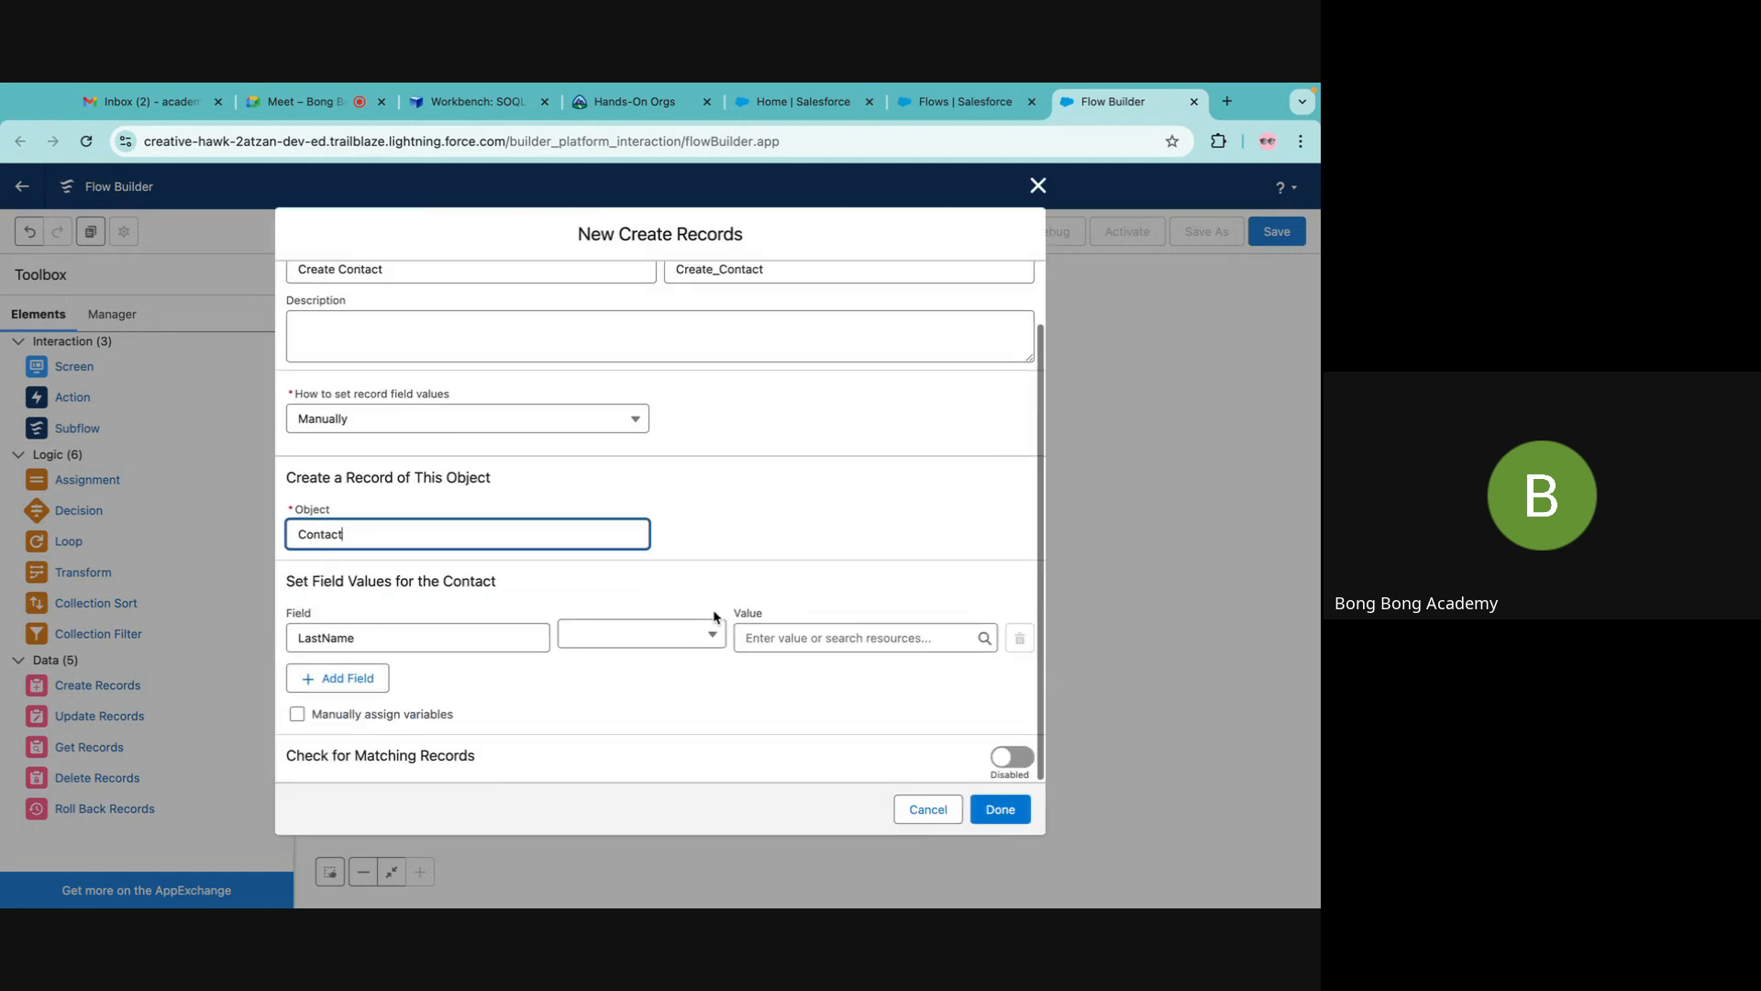
{"action": "left_click", "coordinate": [602, 637]}
{"action": "left_click", "coordinate": [602, 675]}
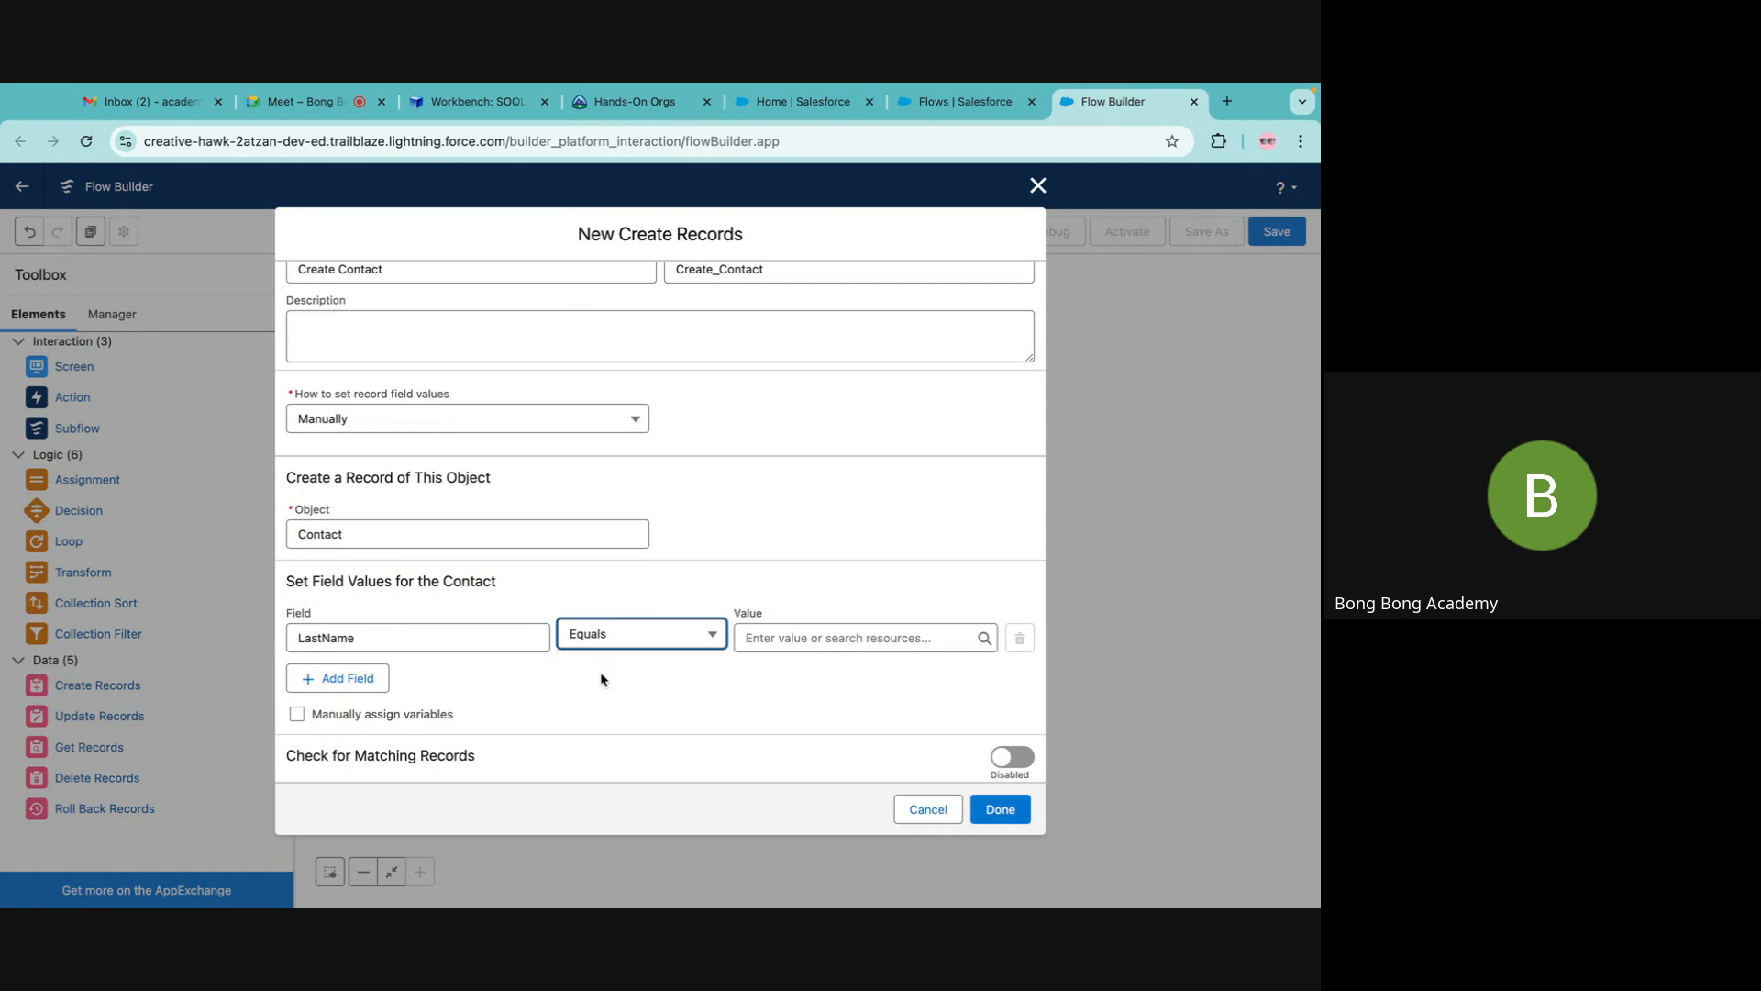
{"action": "left_click", "coordinate": [780, 639]}
{"action": "scroll", "coordinate": [826, 545], "scroll_direction": "down", "scroll_amount": 2}
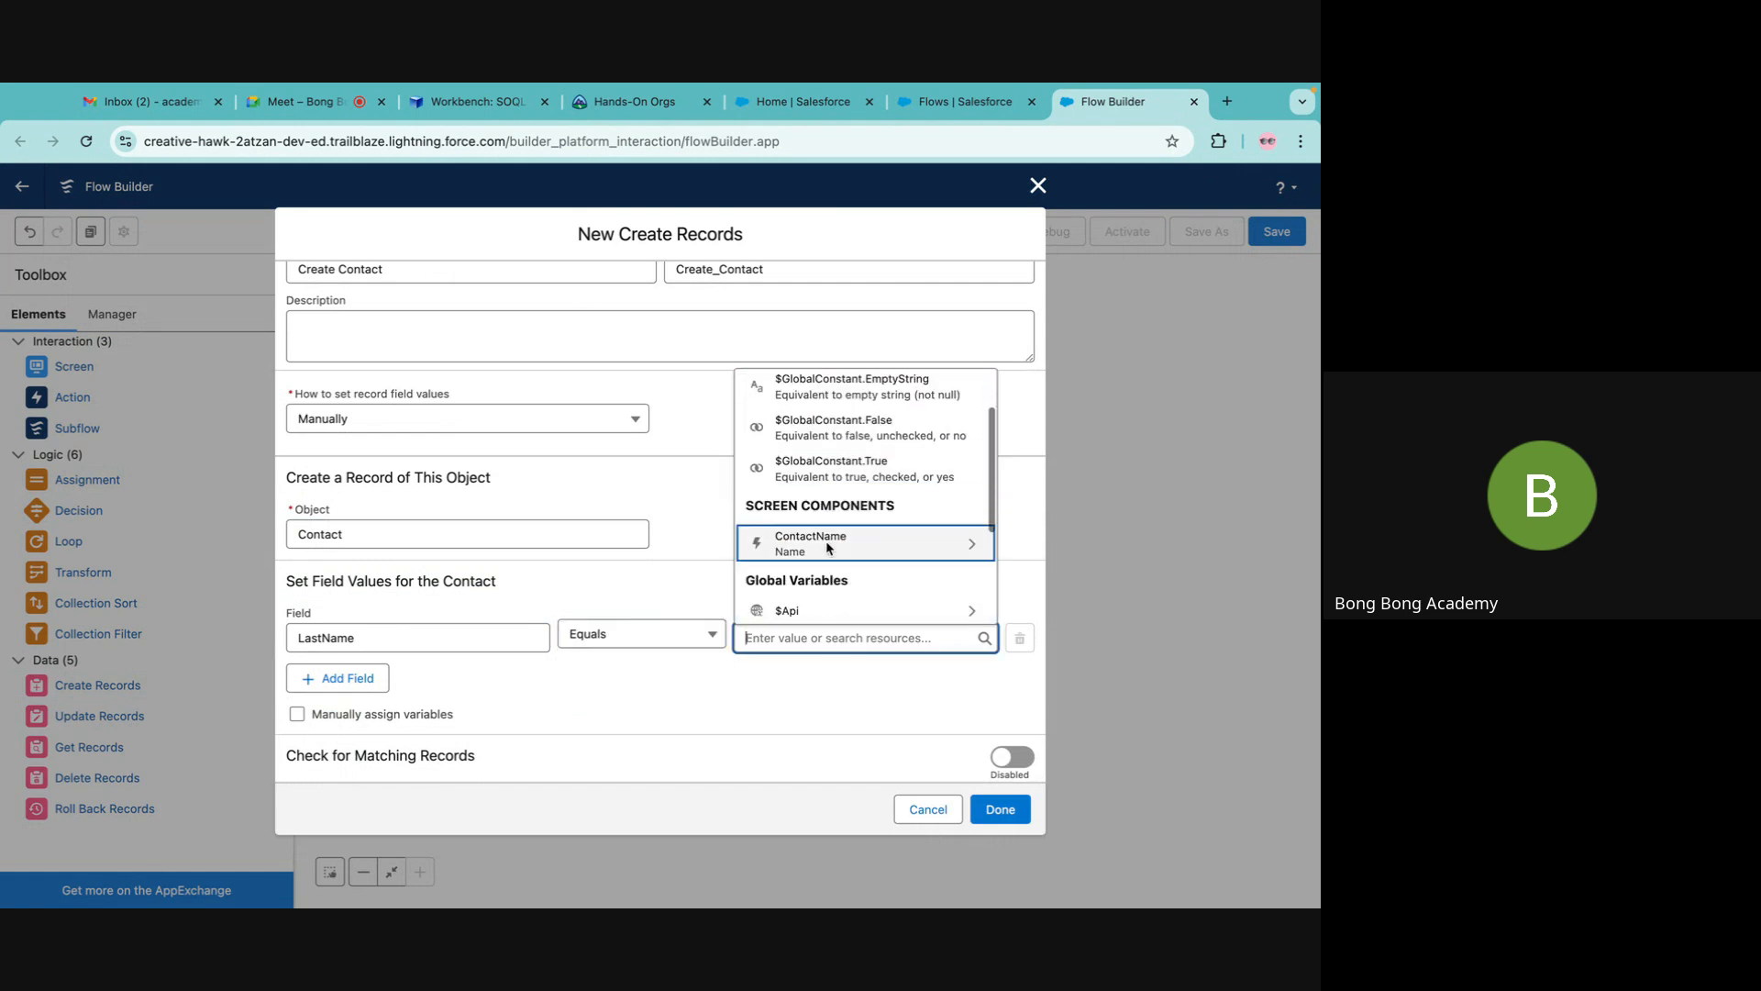
{"action": "left_click", "coordinate": [826, 545]}
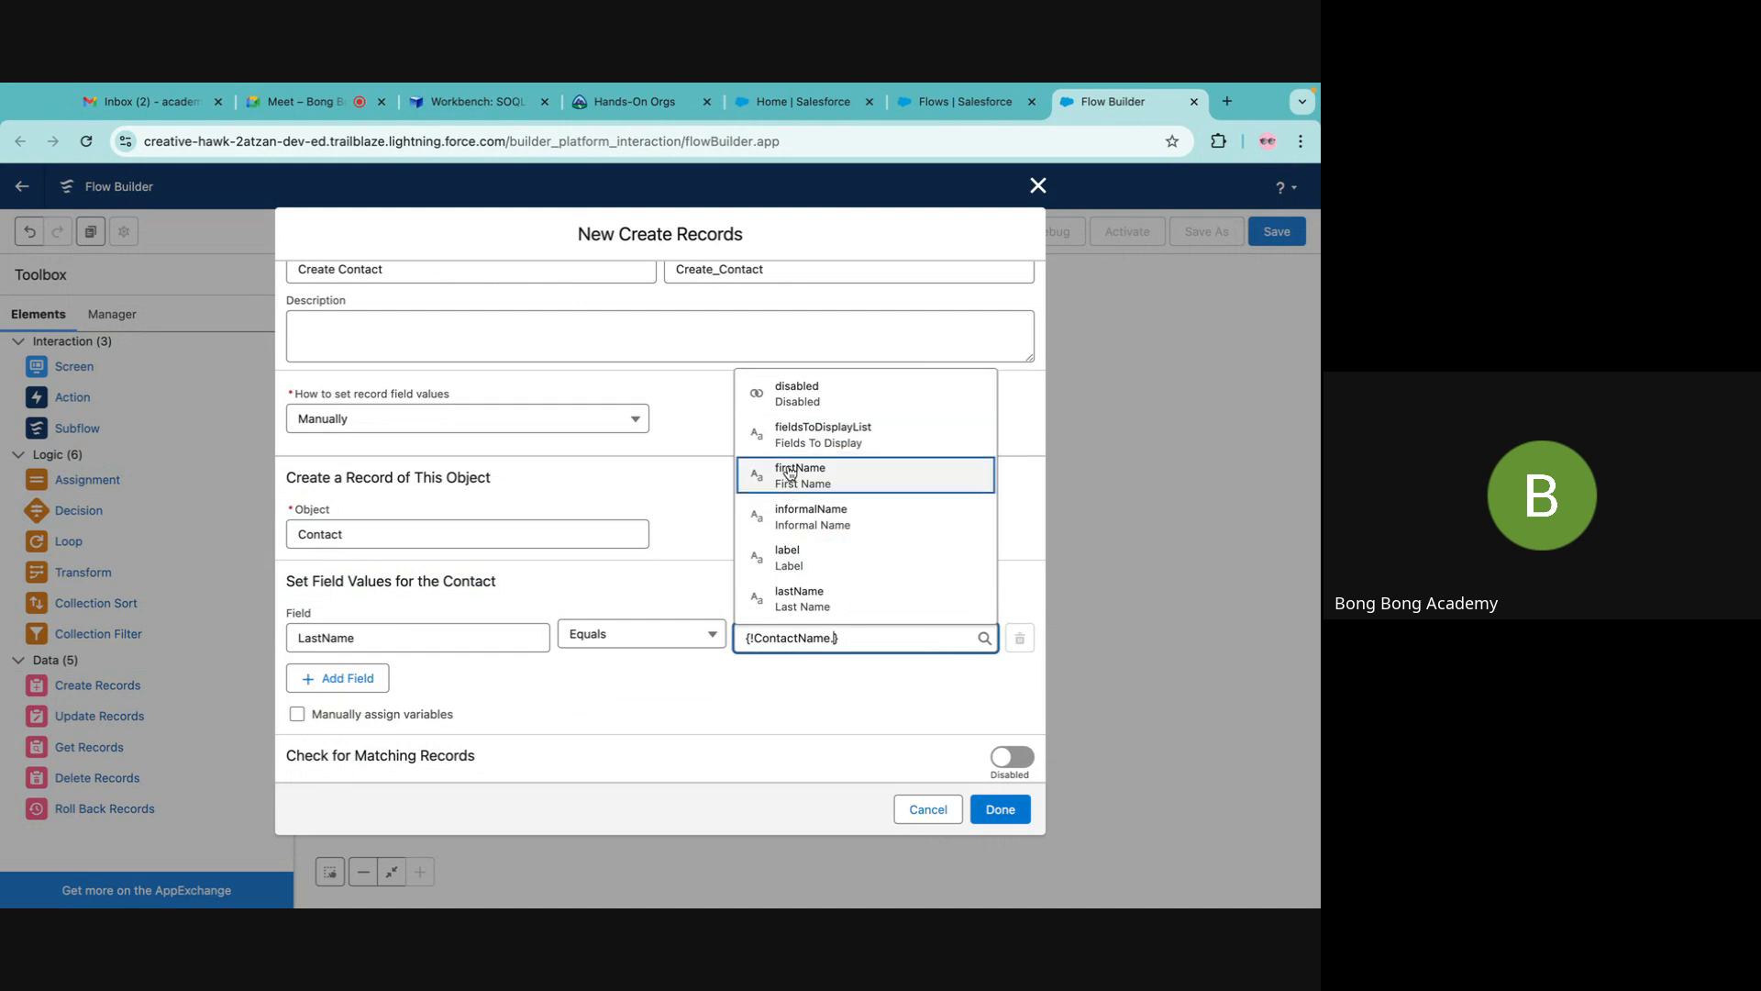
{"action": "left_click", "coordinate": [787, 592]}
Add a FirstName field value that takes the First Name from the ContactName screen component.
{"action": "left_click", "coordinate": [369, 683]}
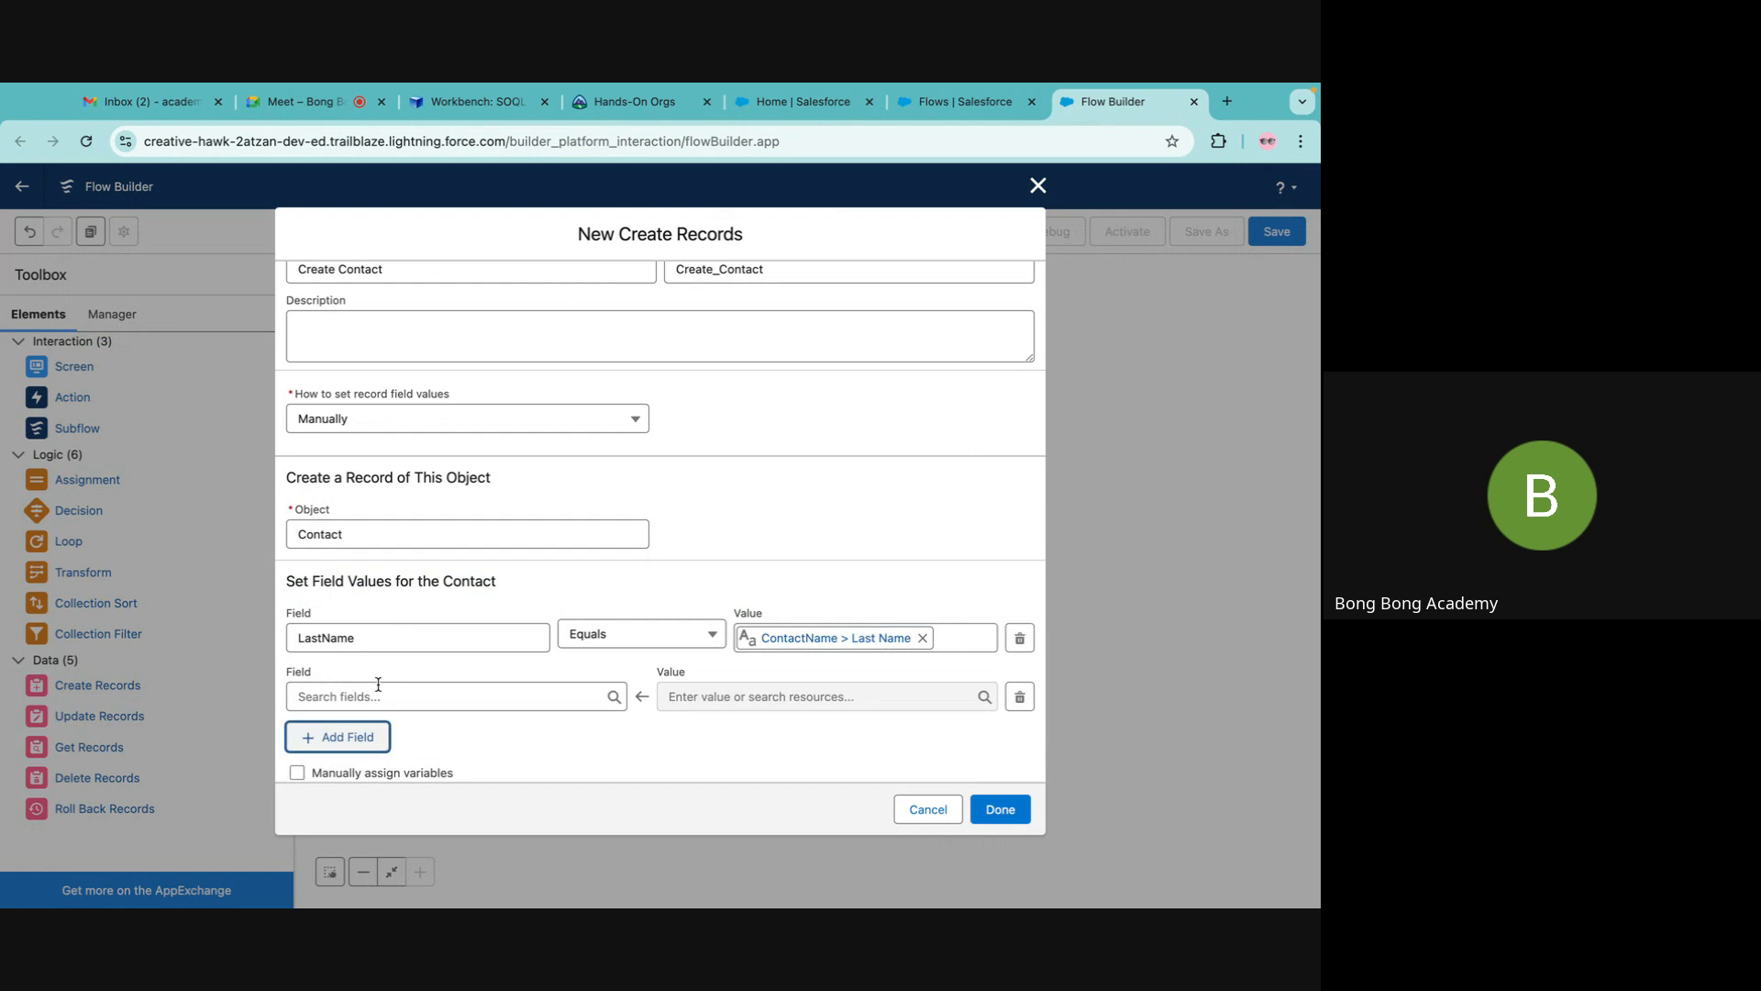
{"action": "left_click", "coordinate": [376, 695]}
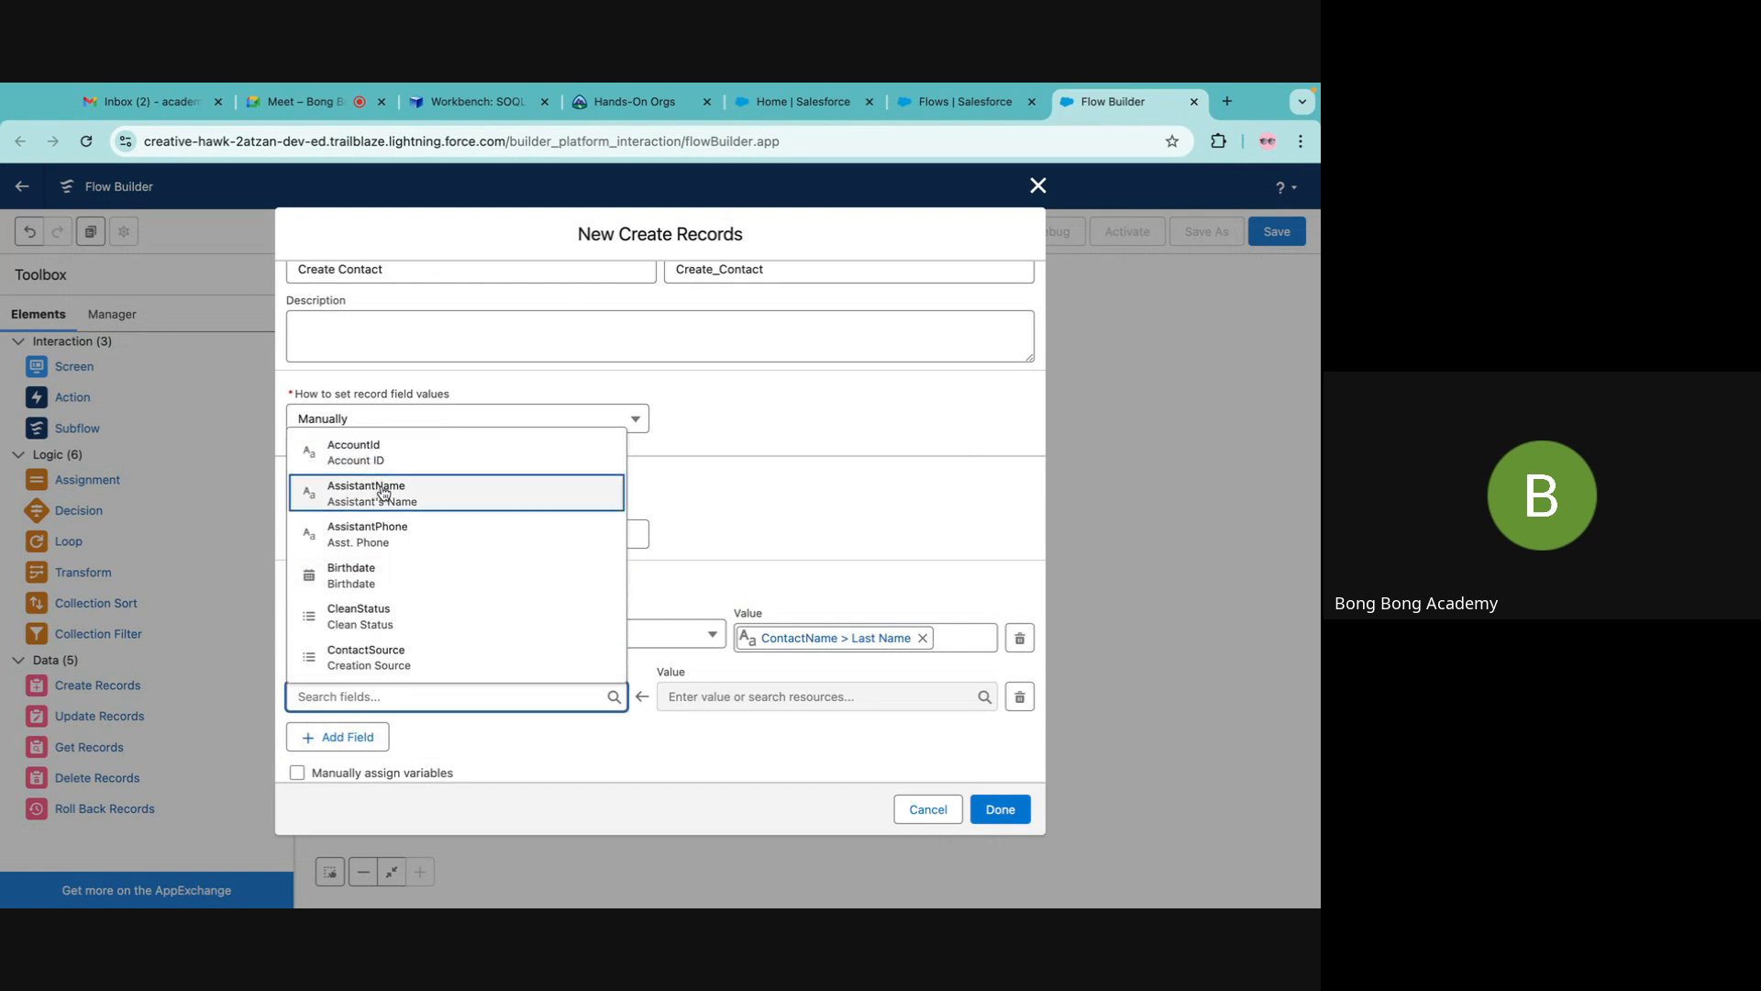
{"action": "type", "text": "fir"}
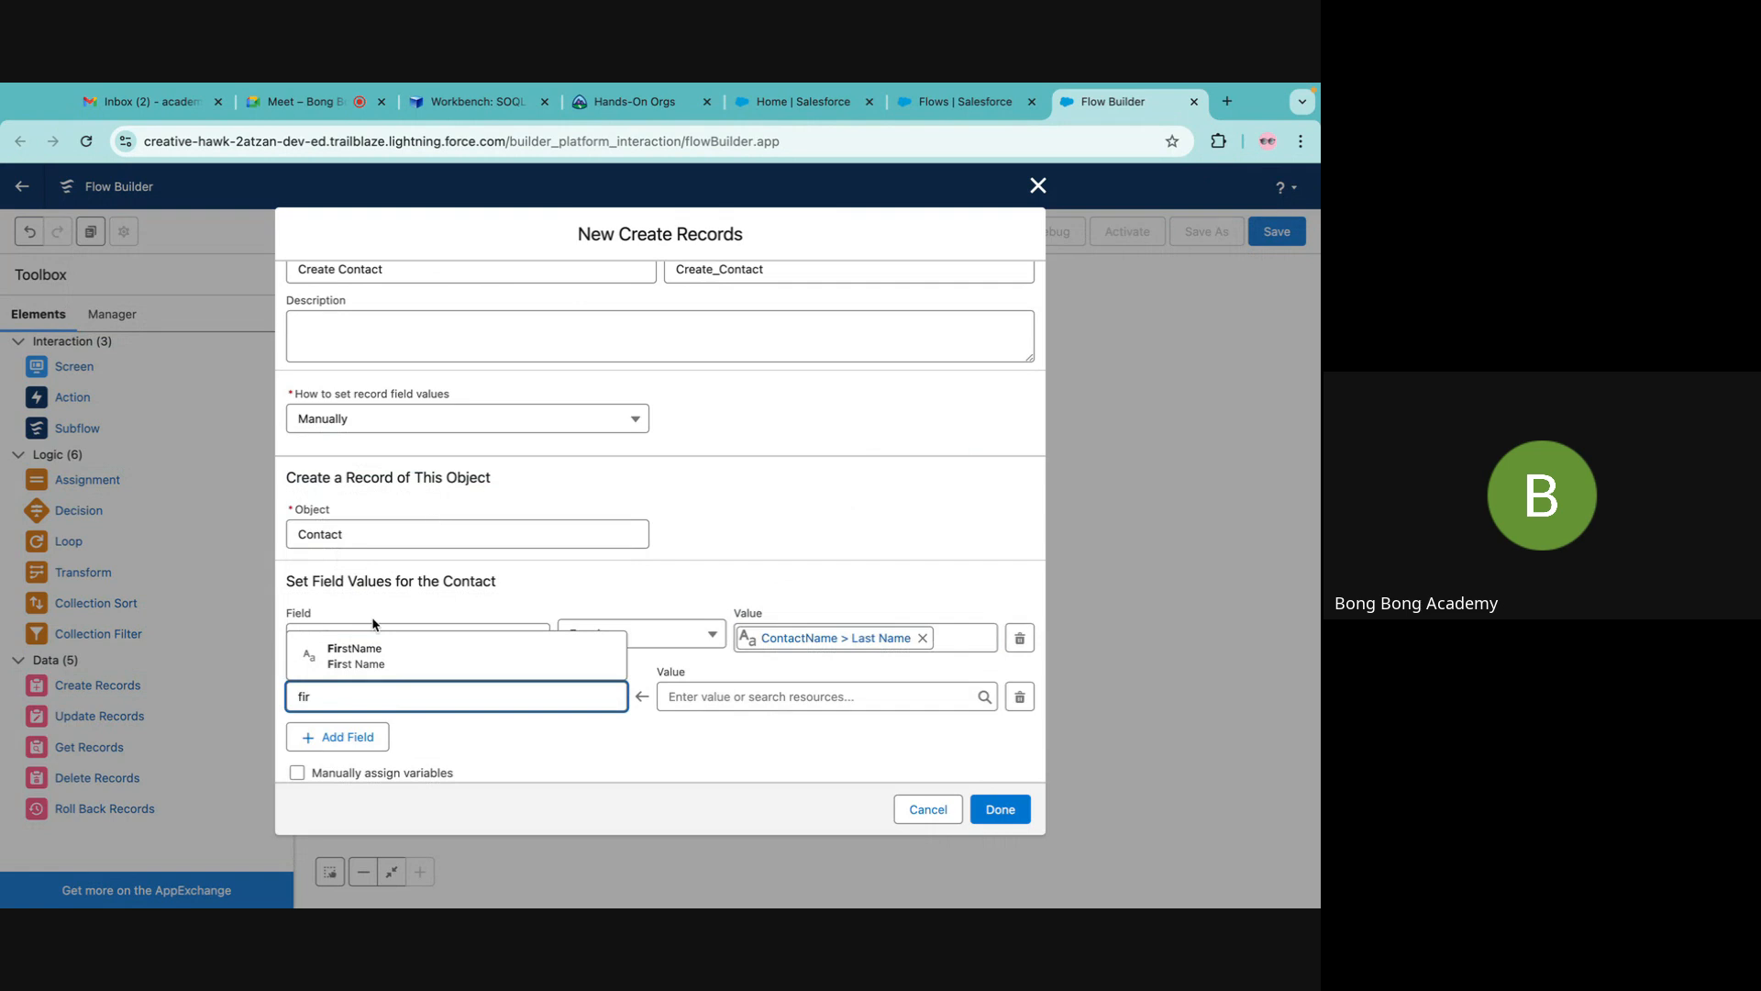
{"action": "left_click", "coordinate": [362, 655]}
{"action": "left_click", "coordinate": [807, 696]}
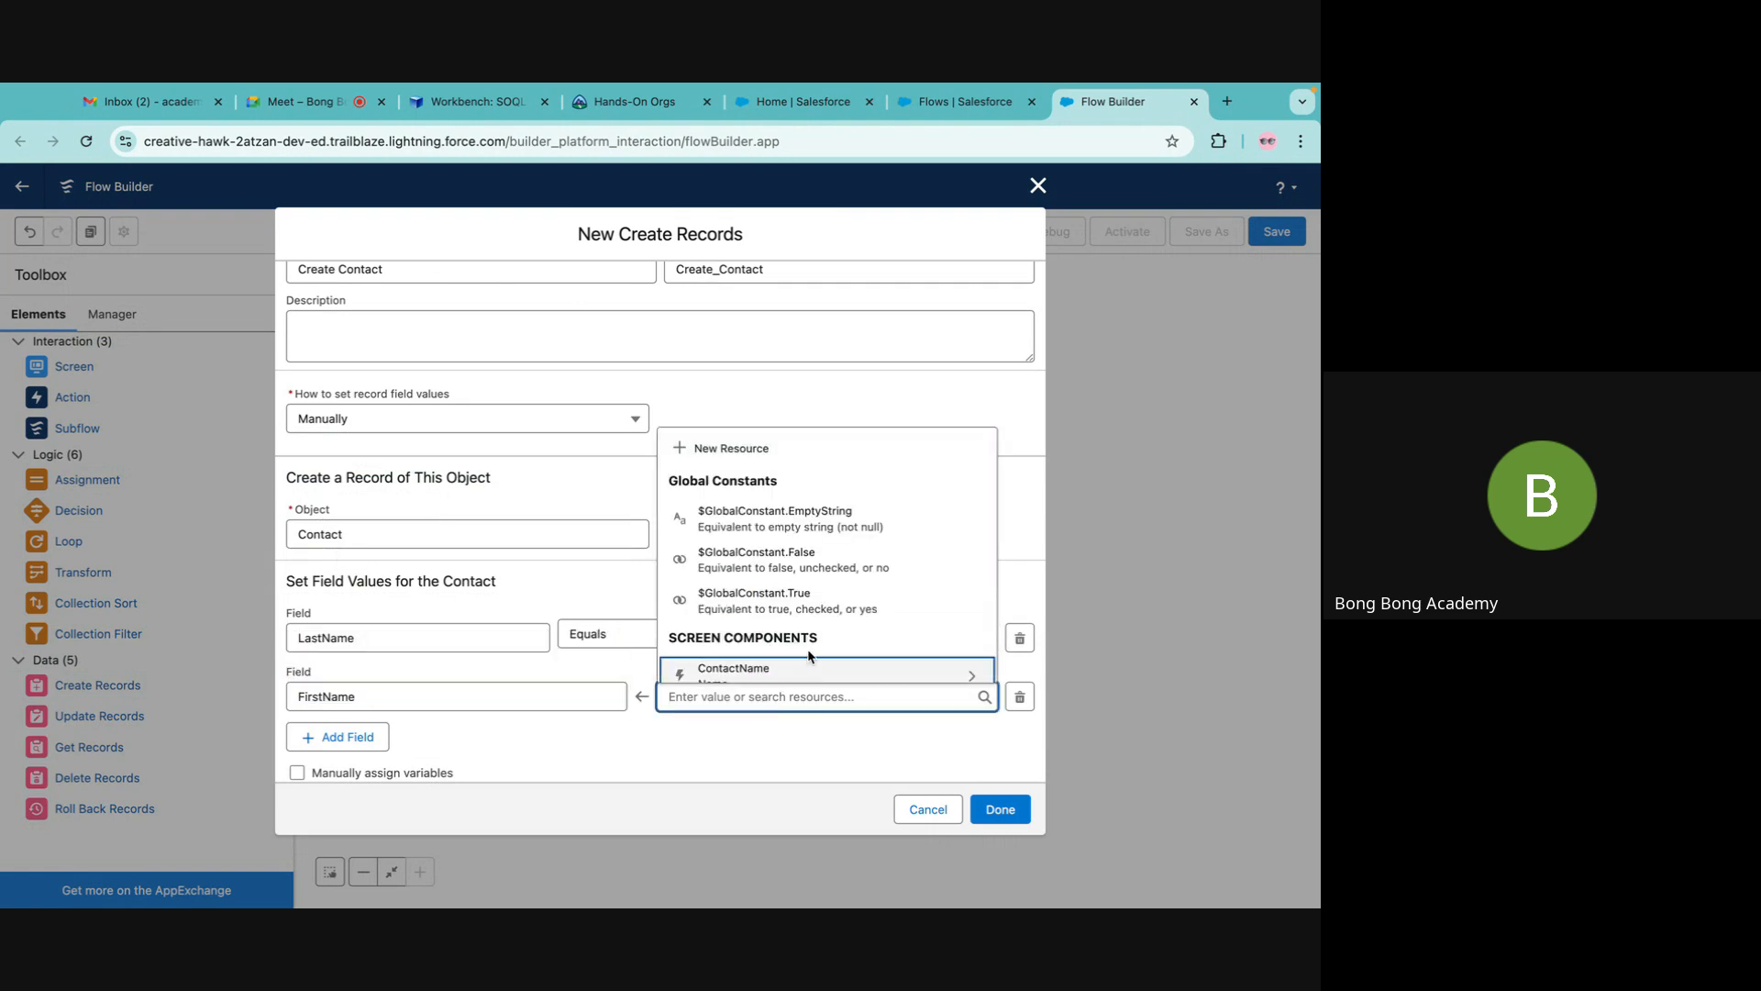
{"action": "scroll", "coordinate": [807, 648], "scroll_direction": "down", "scroll_amount": 2}
{"action": "left_click", "coordinate": [771, 587]}
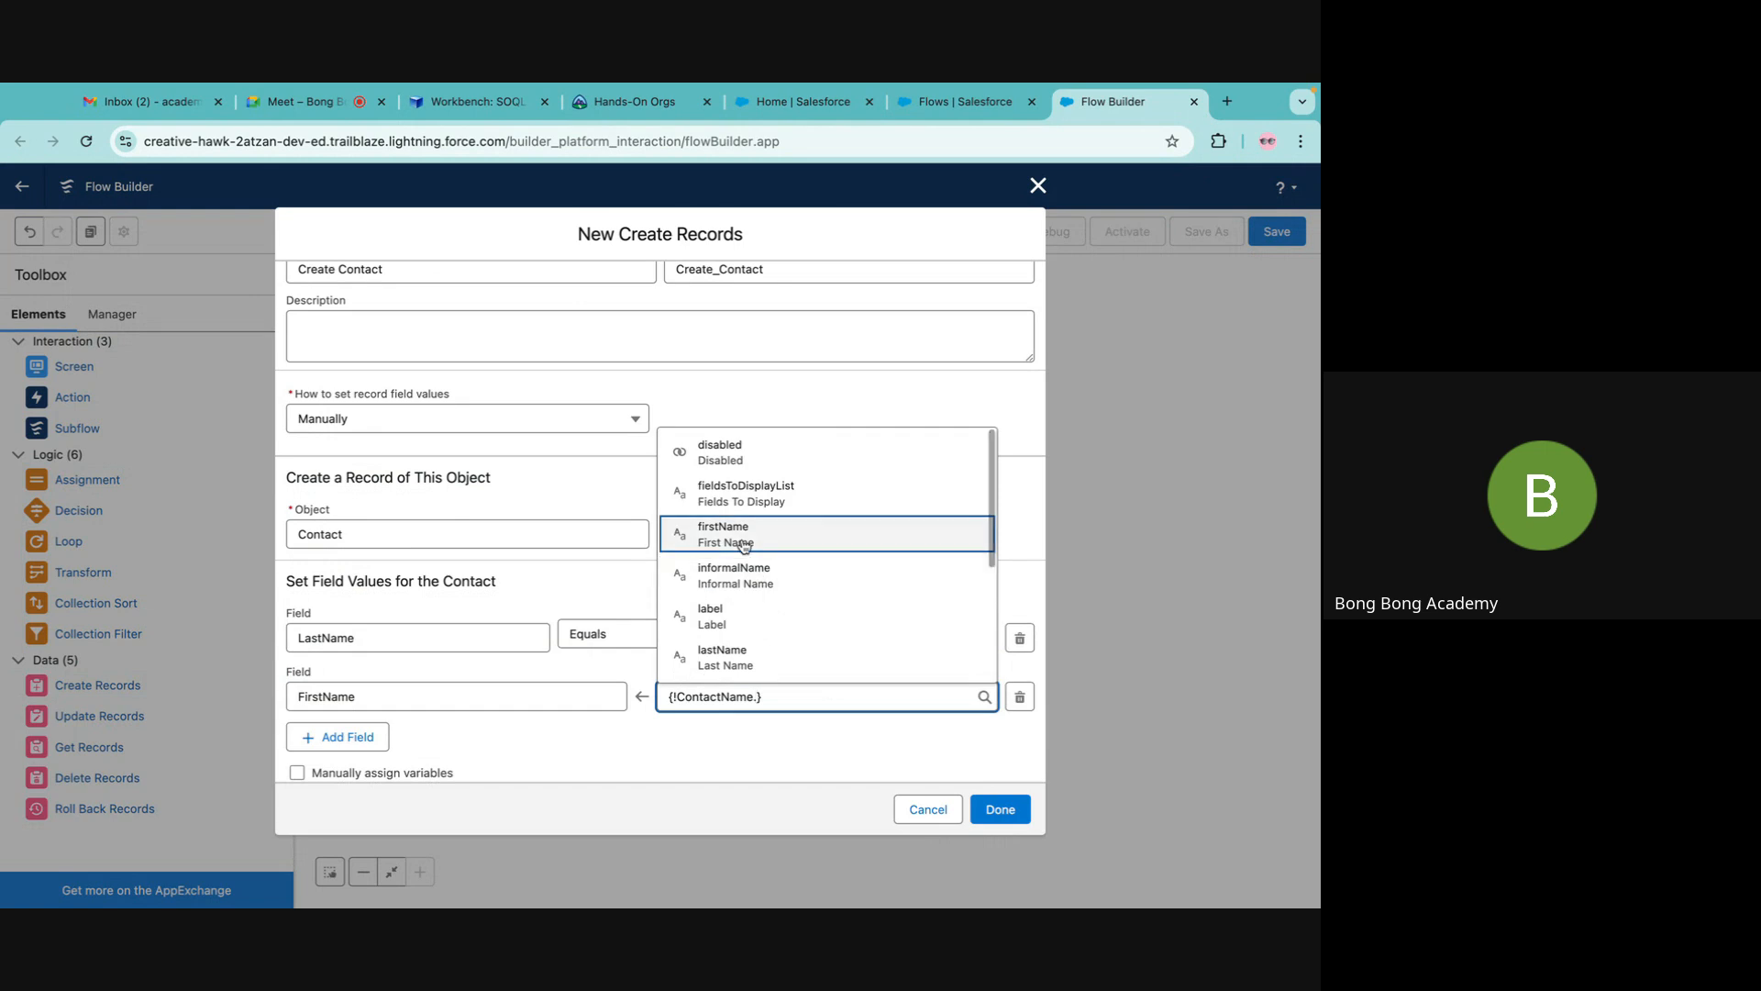
{"action": "left_click", "coordinate": [744, 545]}
Add another field row to the contact's values and choose AccountId as its field.
{"action": "left_click", "coordinate": [344, 736]}
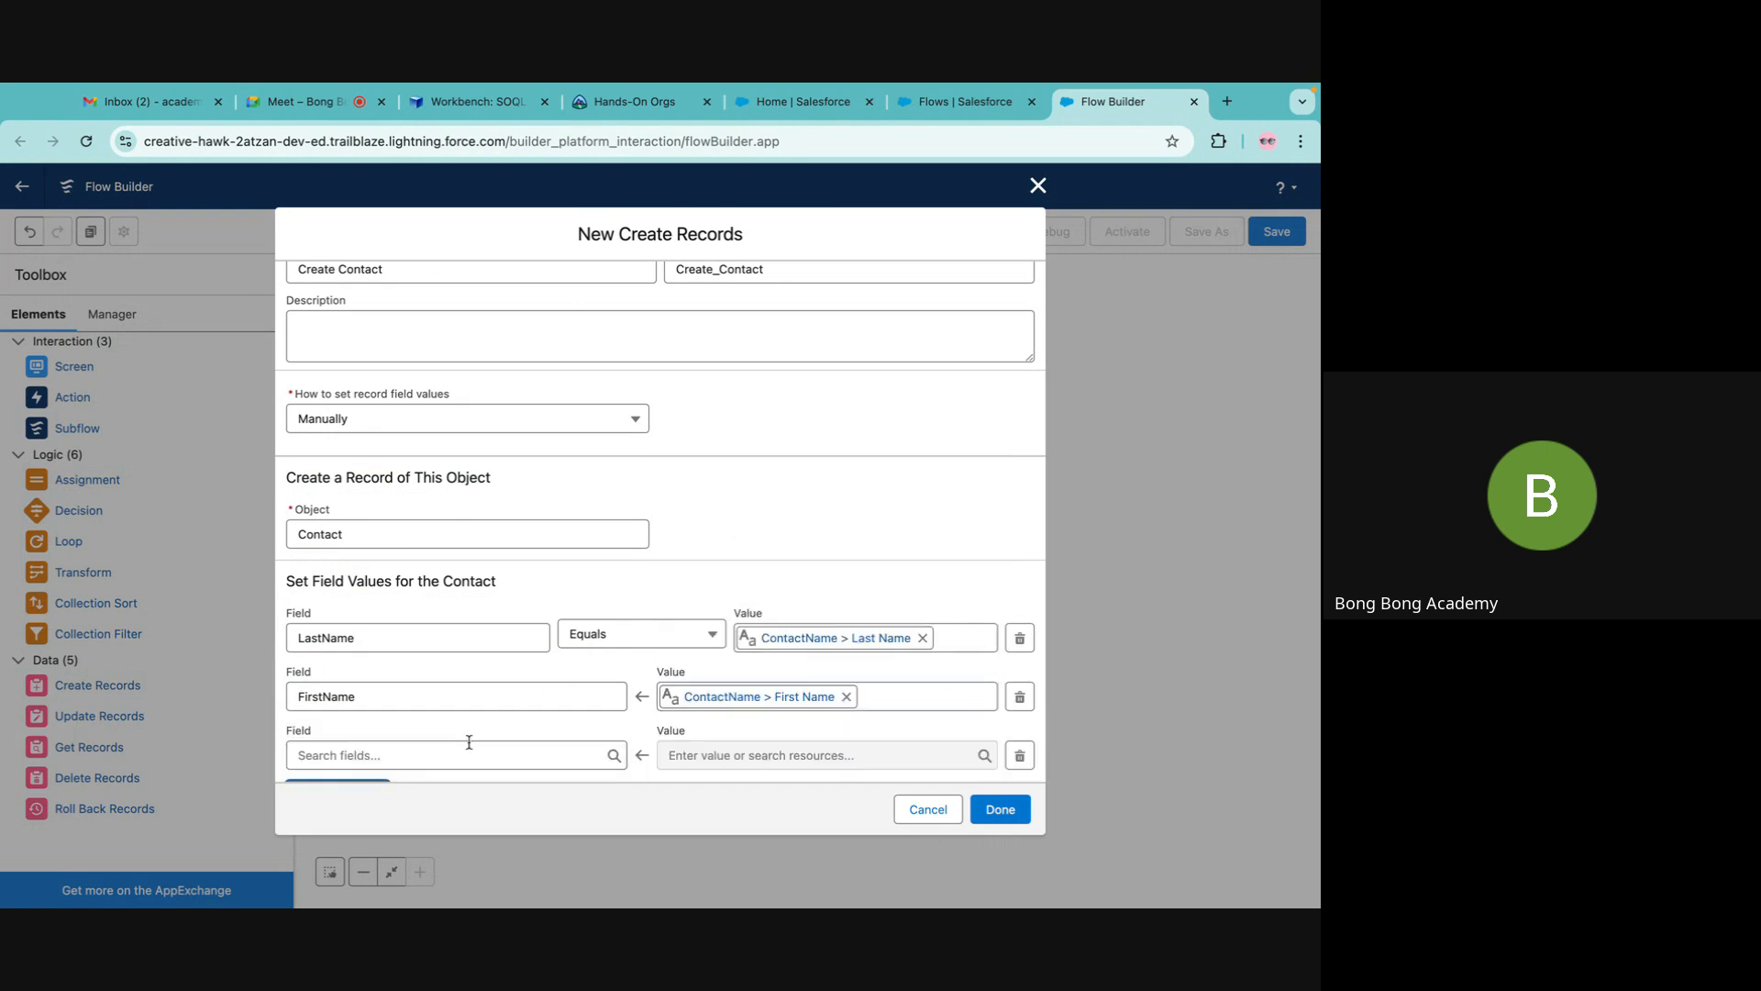
{"action": "scroll", "coordinate": [458, 724], "scroll_direction": "down", "scroll_amount": 2}
{"action": "left_click", "coordinate": [376, 638]}
{"action": "type", "text": "acco"}
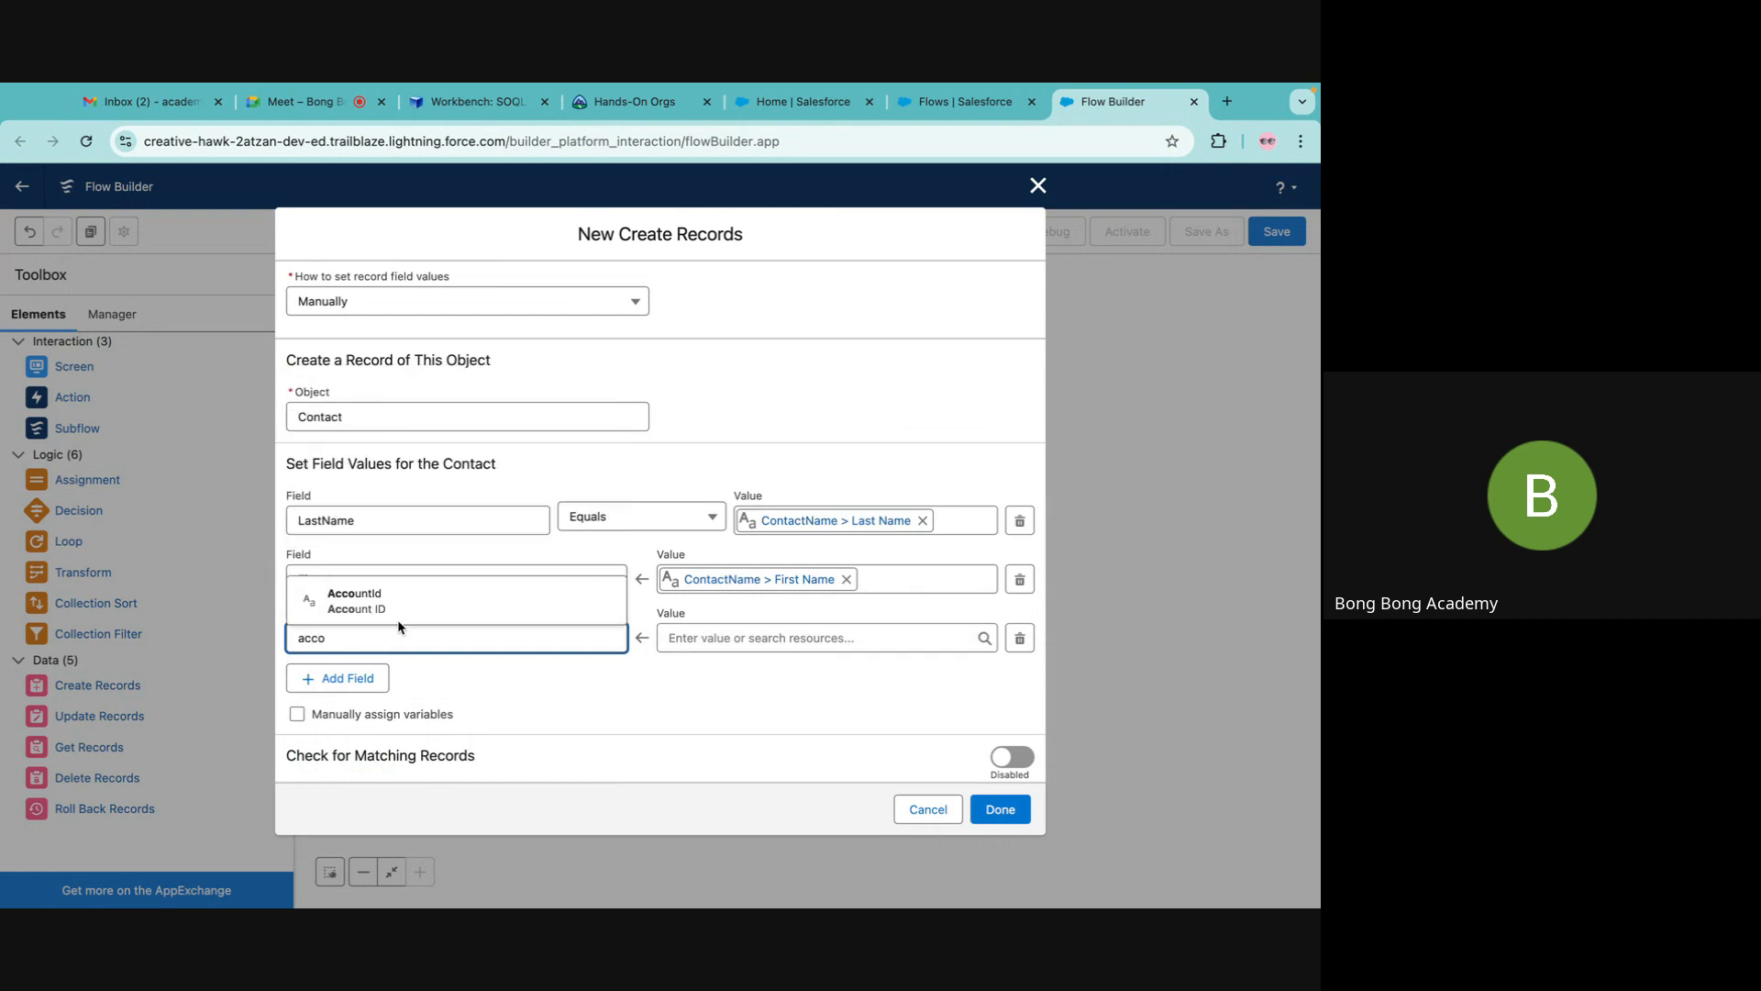
{"action": "left_click", "coordinate": [402, 611]}
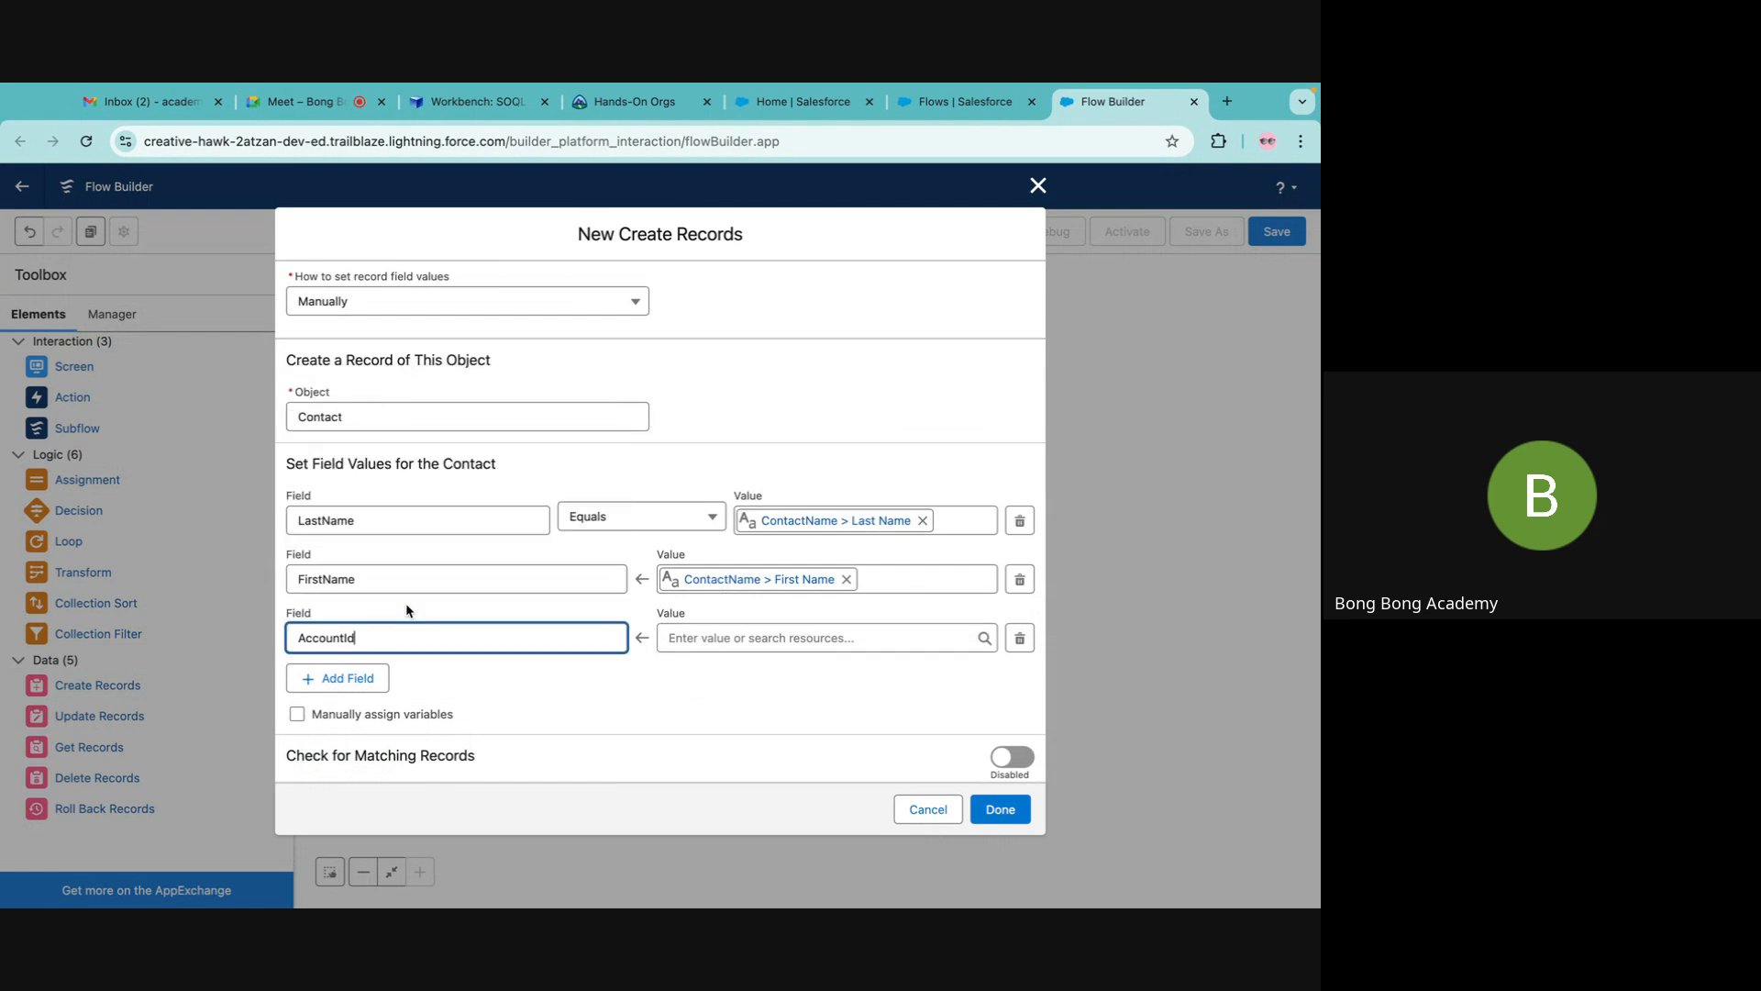
Start a new resource of type Variable for the AccountId value.
{"action": "left_click", "coordinate": [694, 642]}
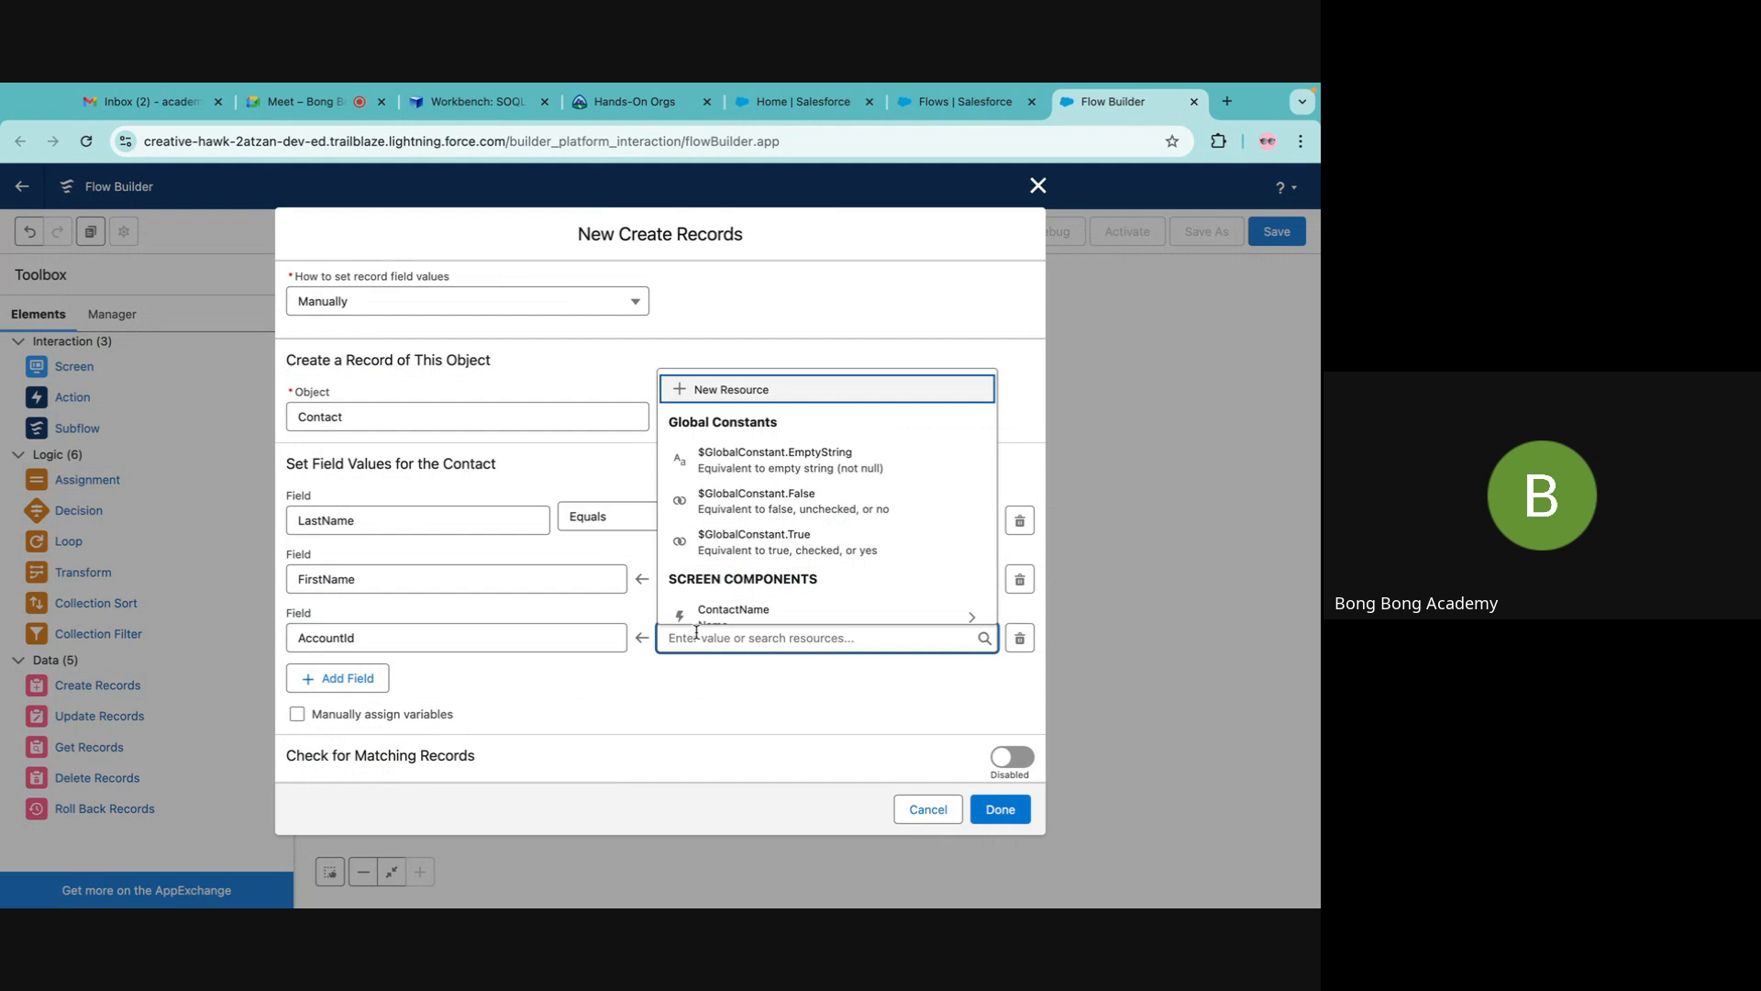
{"action": "scroll", "coordinate": [748, 555], "scroll_direction": "down", "scroll_amount": 5}
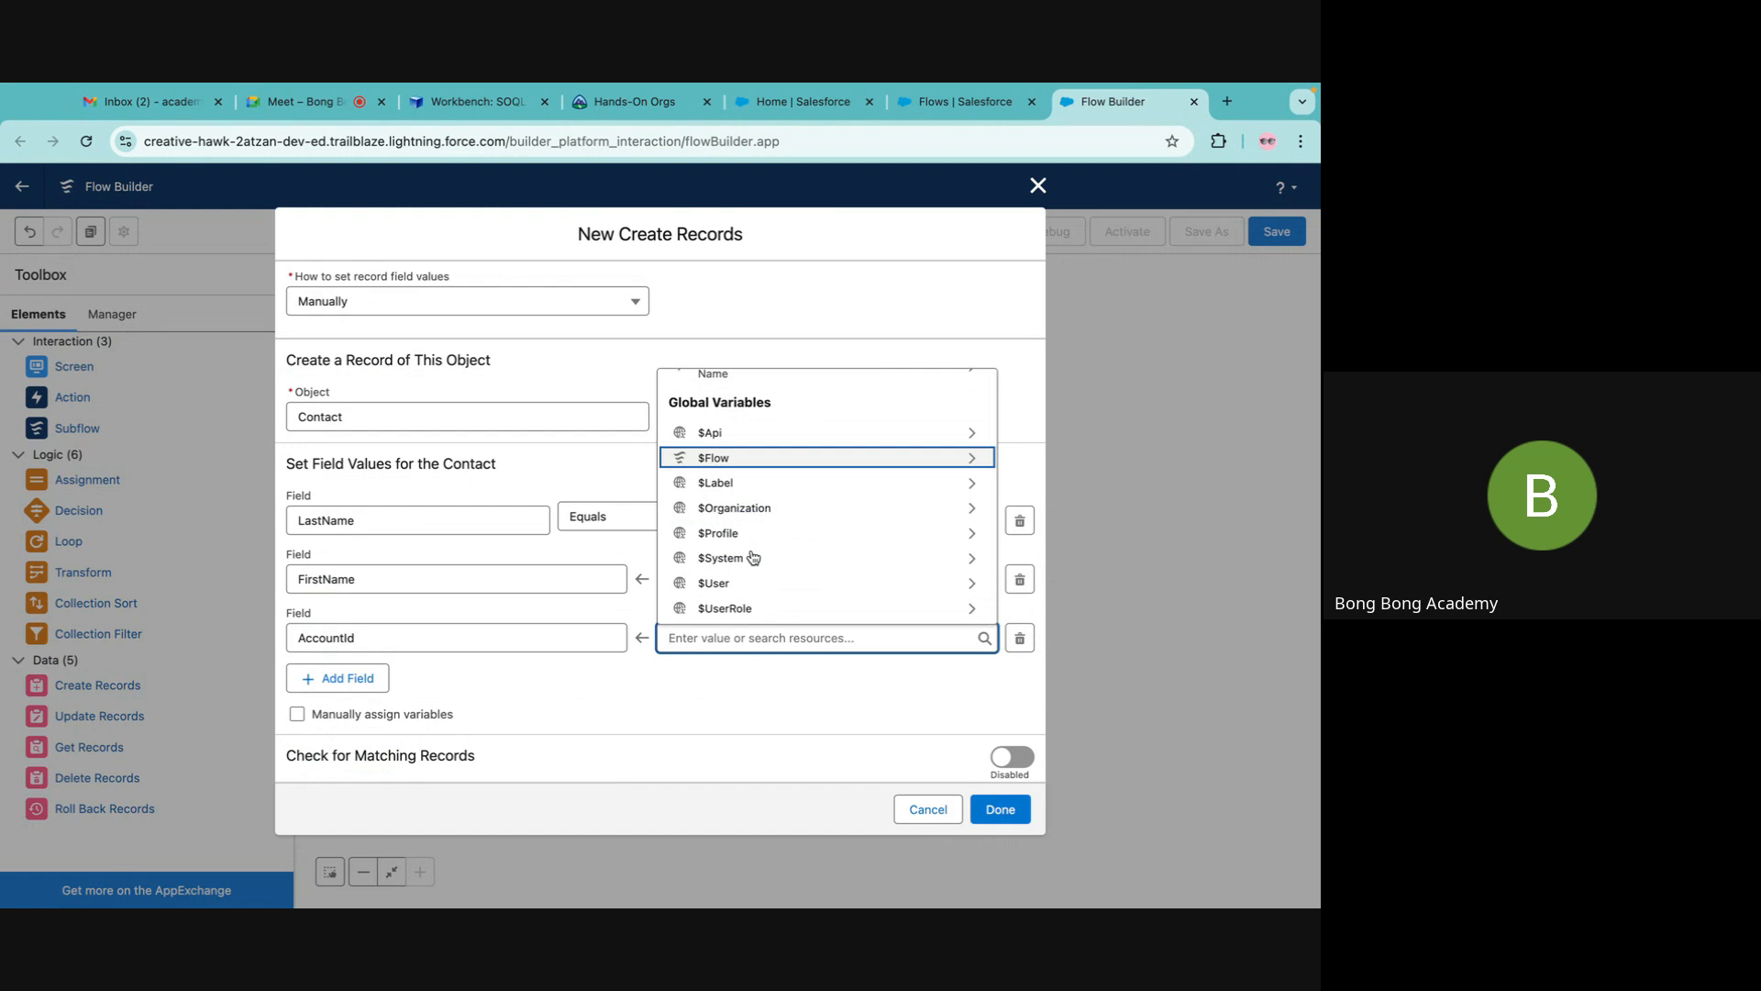
{"action": "scroll", "coordinate": [752, 557], "scroll_direction": "up", "scroll_amount": 5}
{"action": "scroll", "coordinate": [753, 557], "scroll_direction": "down", "scroll_amount": 5}
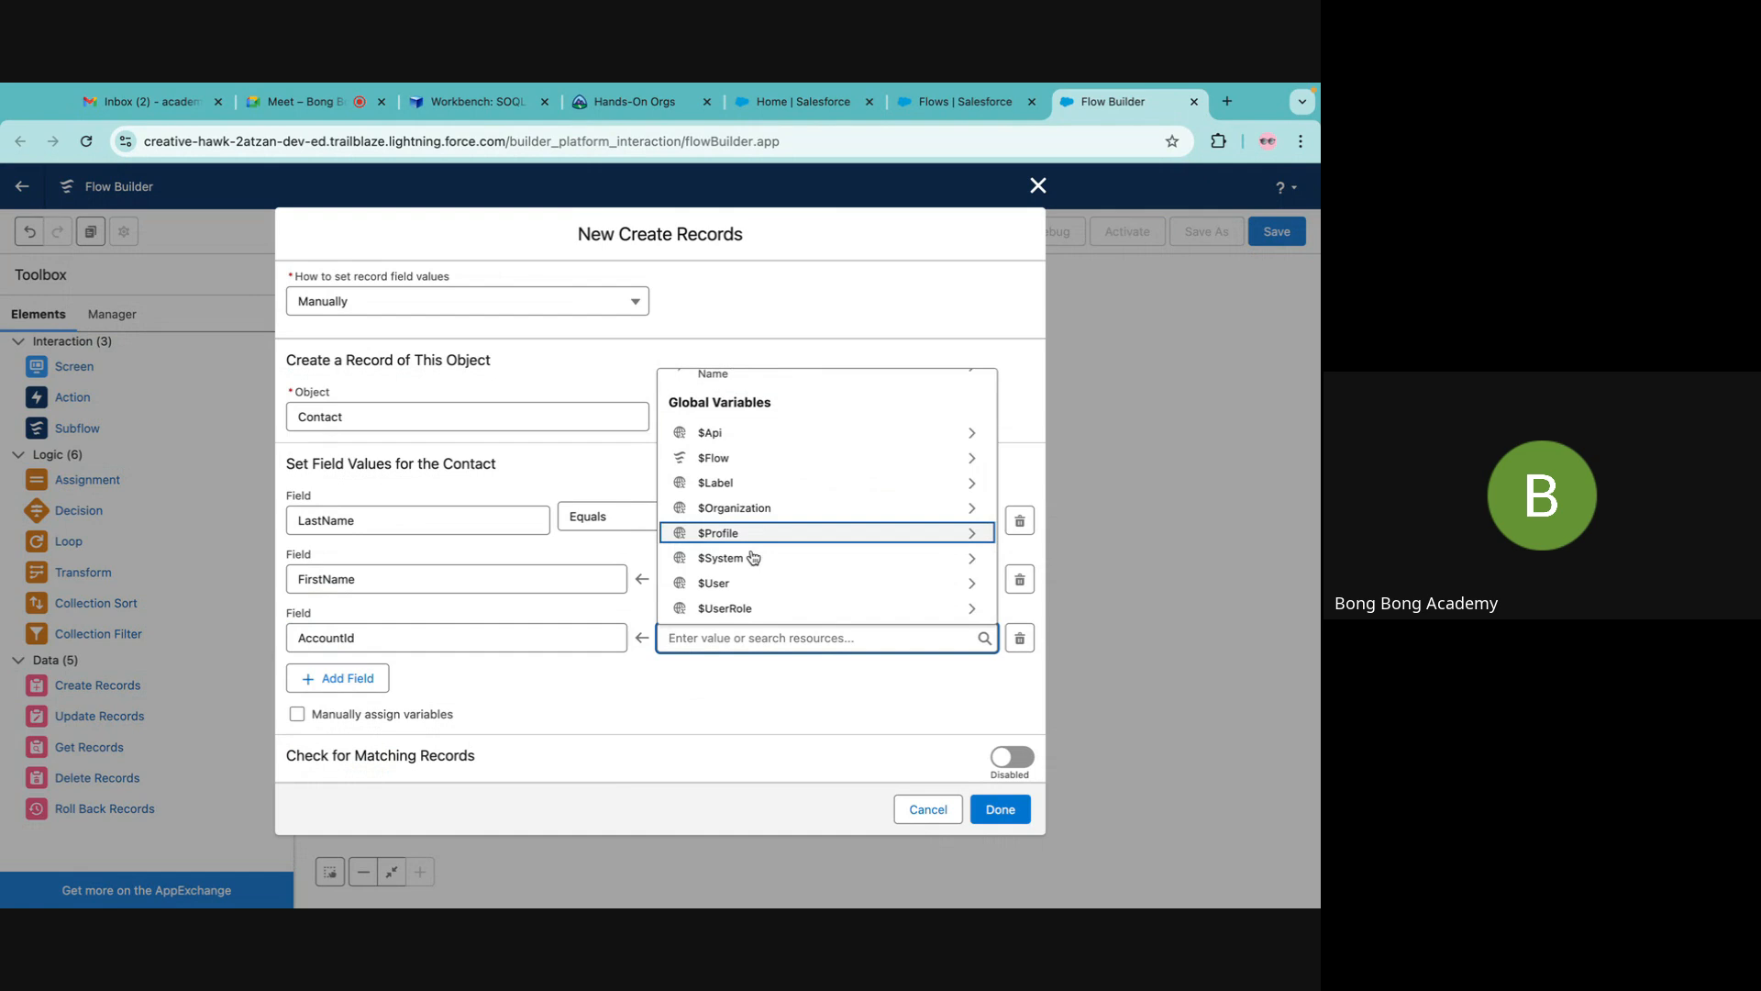
{"action": "scroll", "coordinate": [753, 556], "scroll_direction": "up", "scroll_amount": 5}
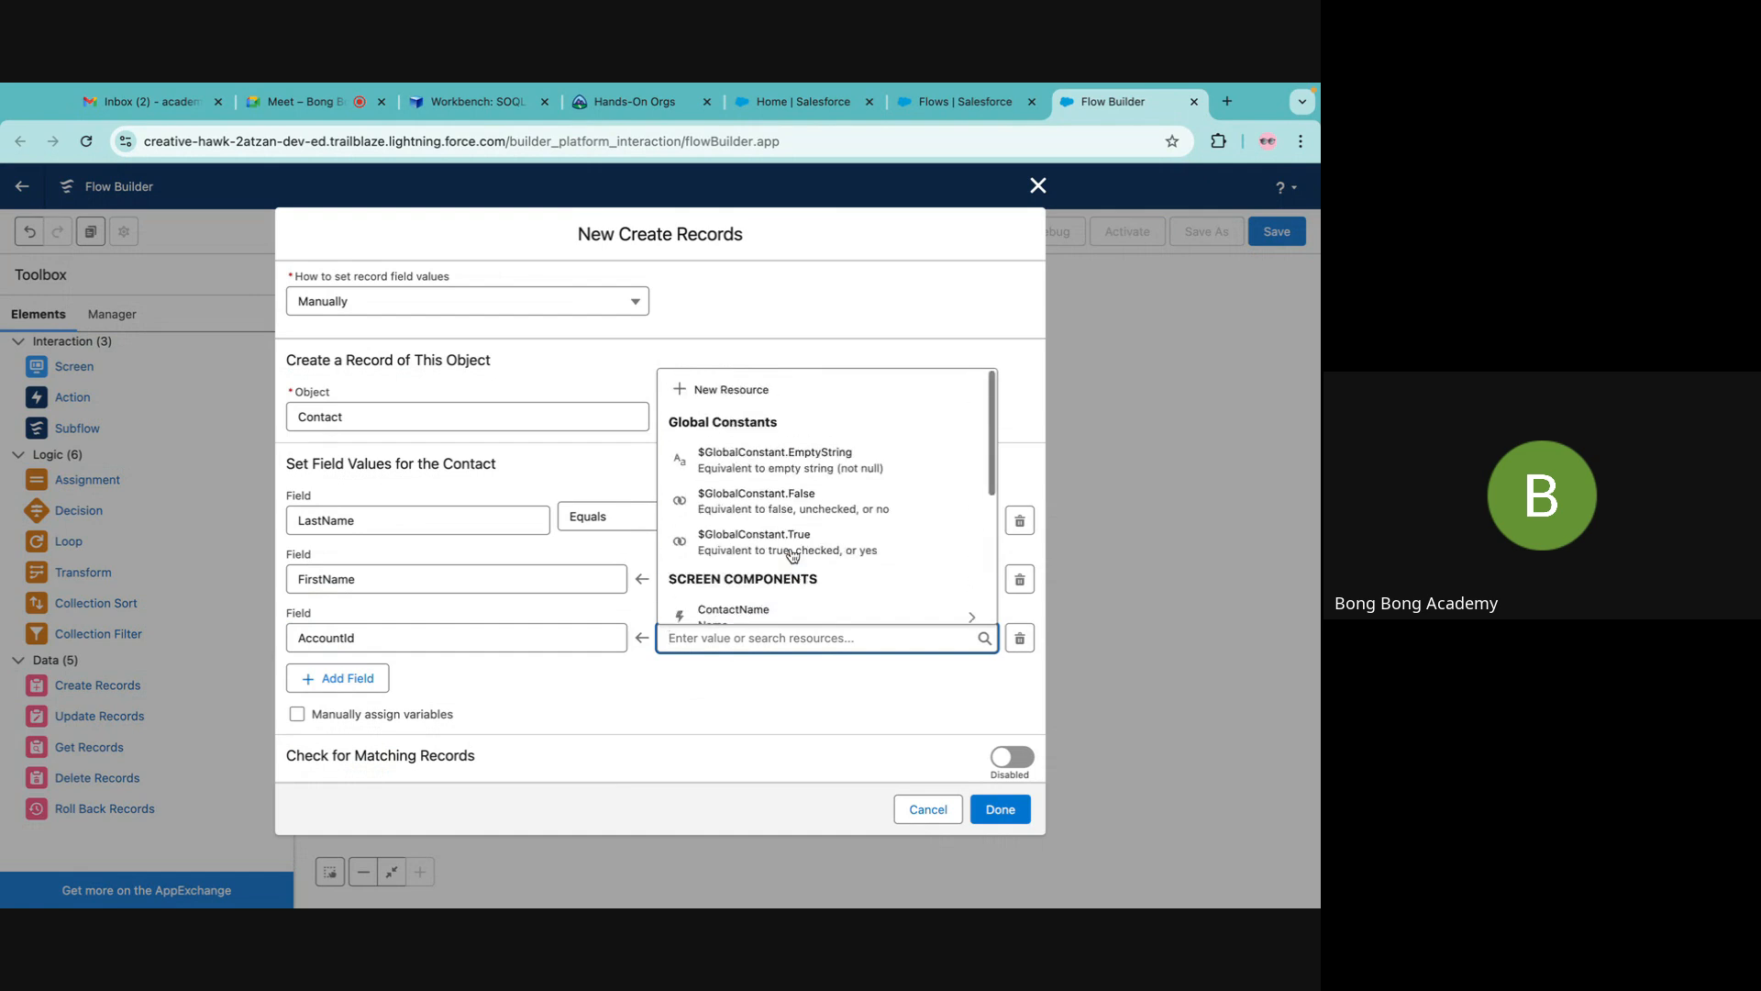
{"action": "left_click", "coordinate": [724, 389]}
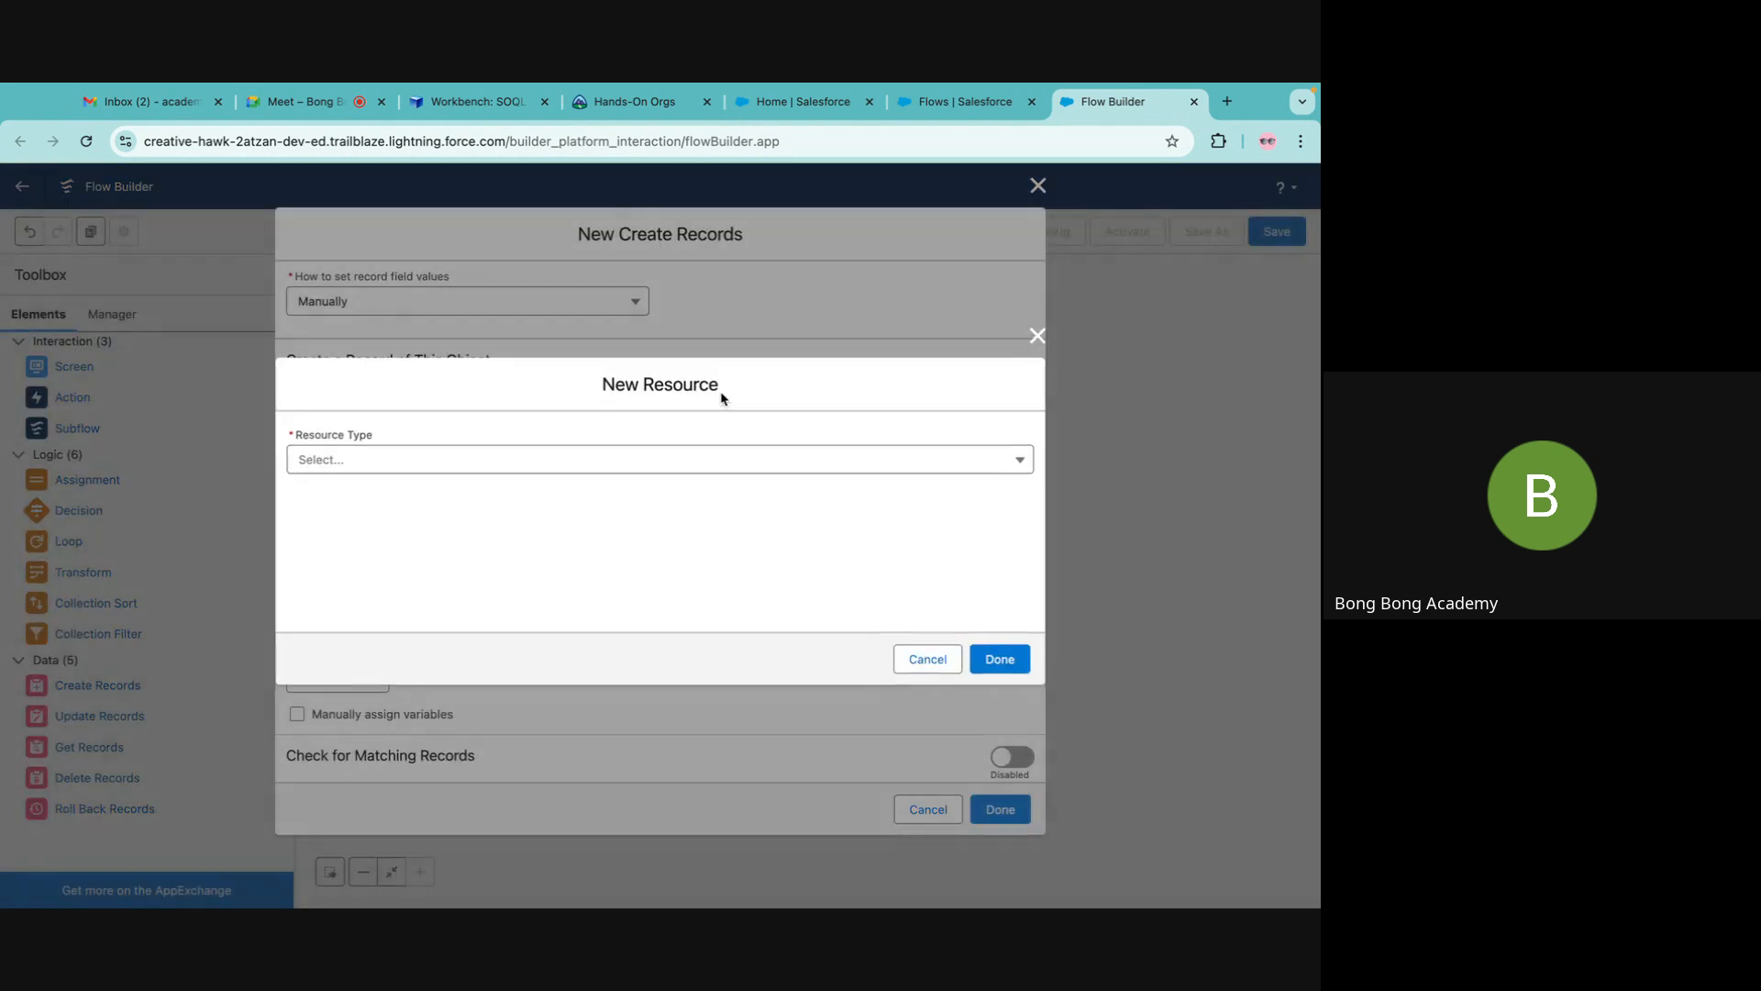
{"action": "left_click", "coordinate": [442, 459]}
{"action": "left_click", "coordinate": [394, 507]}
Name the variable recordId, give it the Text data type, and make it available for input.
{"action": "left_click", "coordinate": [341, 495]}
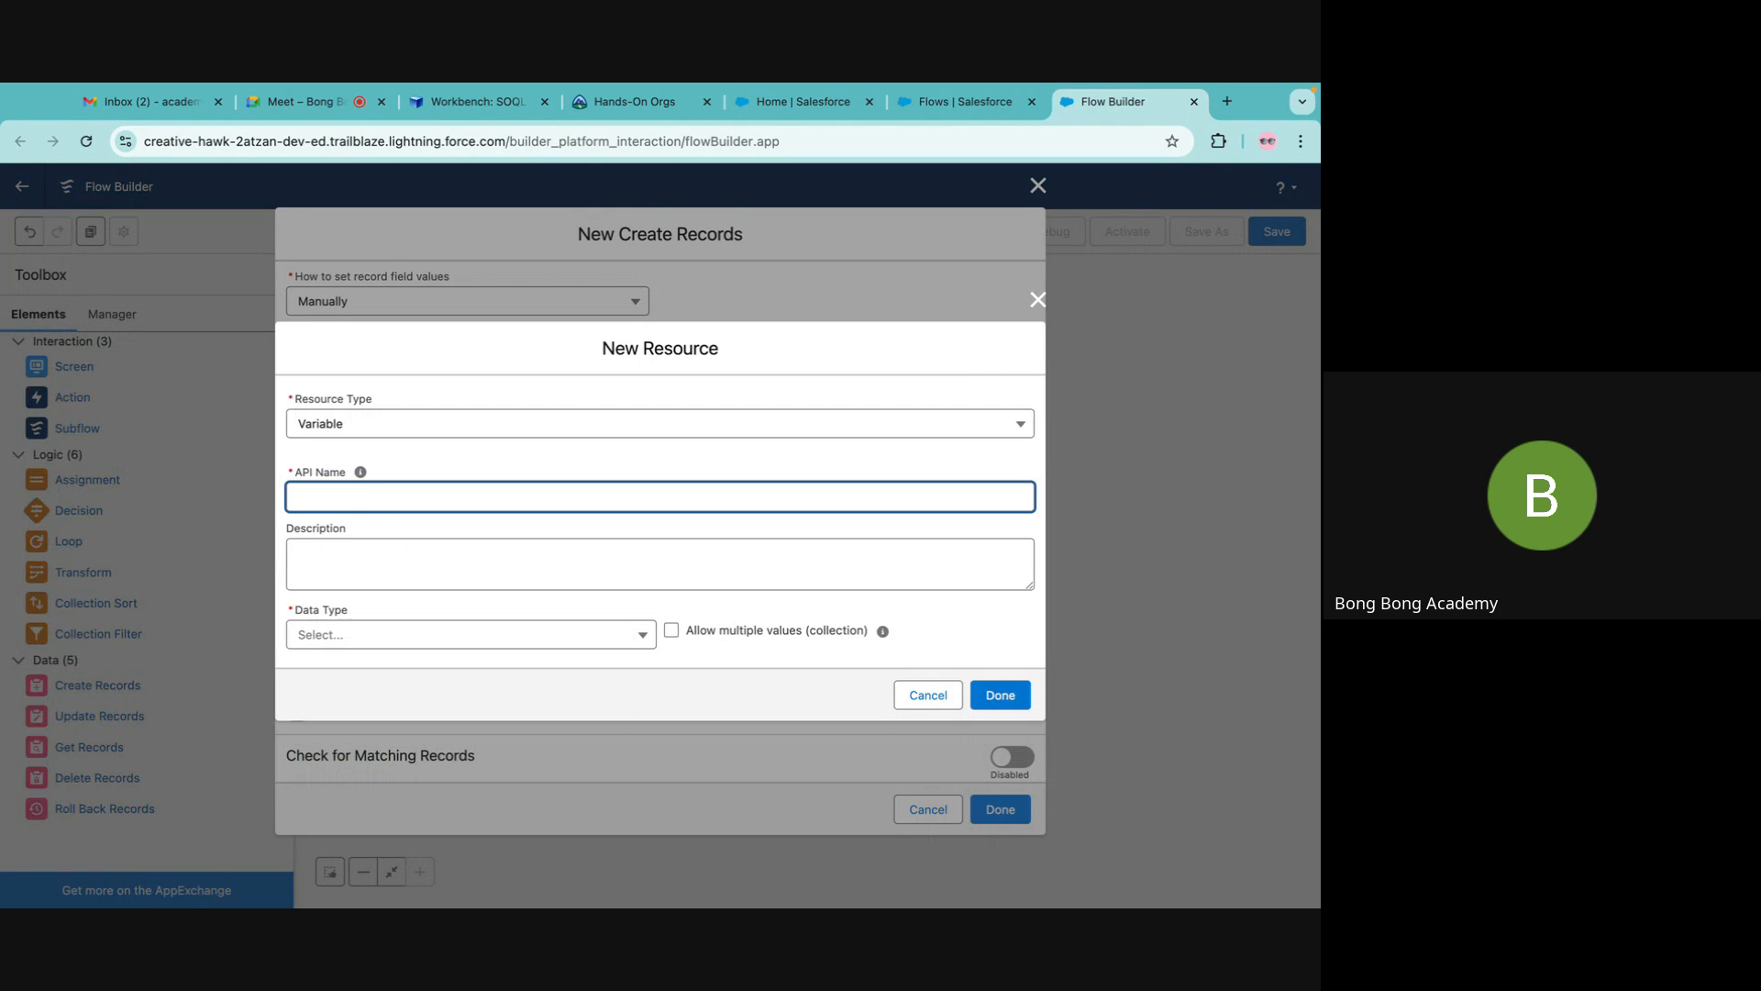
{"action": "type", "text": "ordId"}
{"action": "left_click_drag", "start_coordinate": [288, 496], "coordinate": [432, 499]}
{"action": "left_click", "coordinate": [361, 633]}
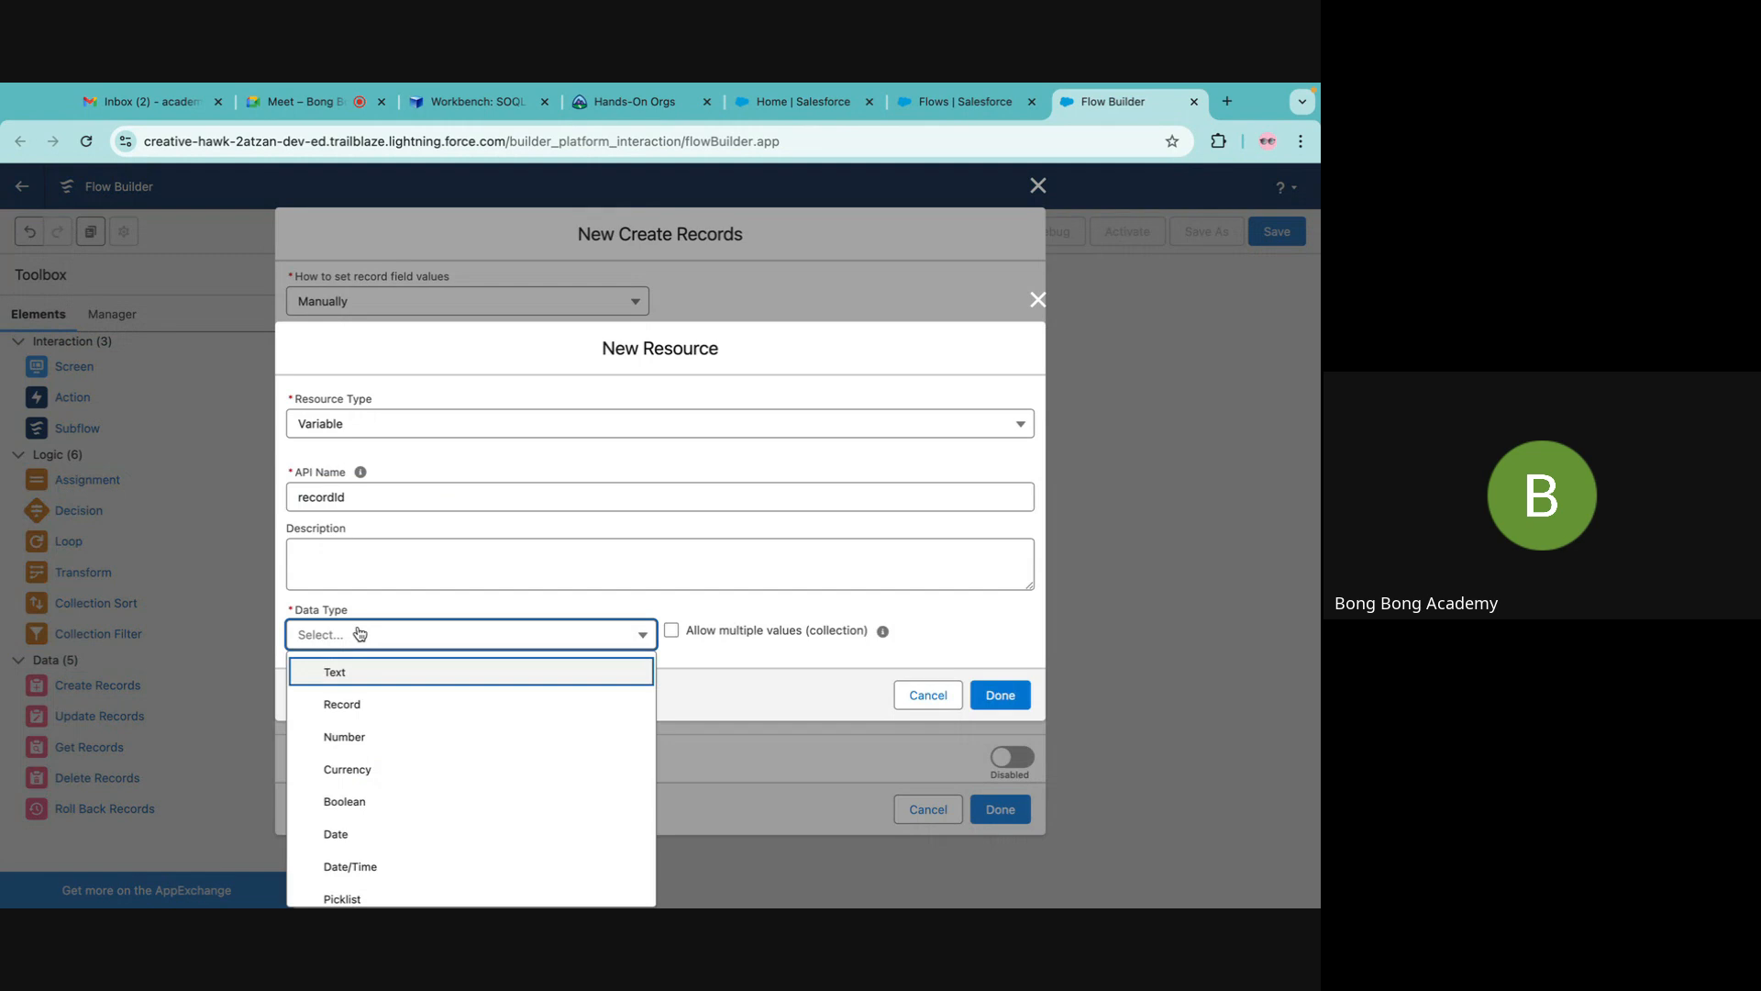
{"action": "left_click", "coordinate": [364, 679]}
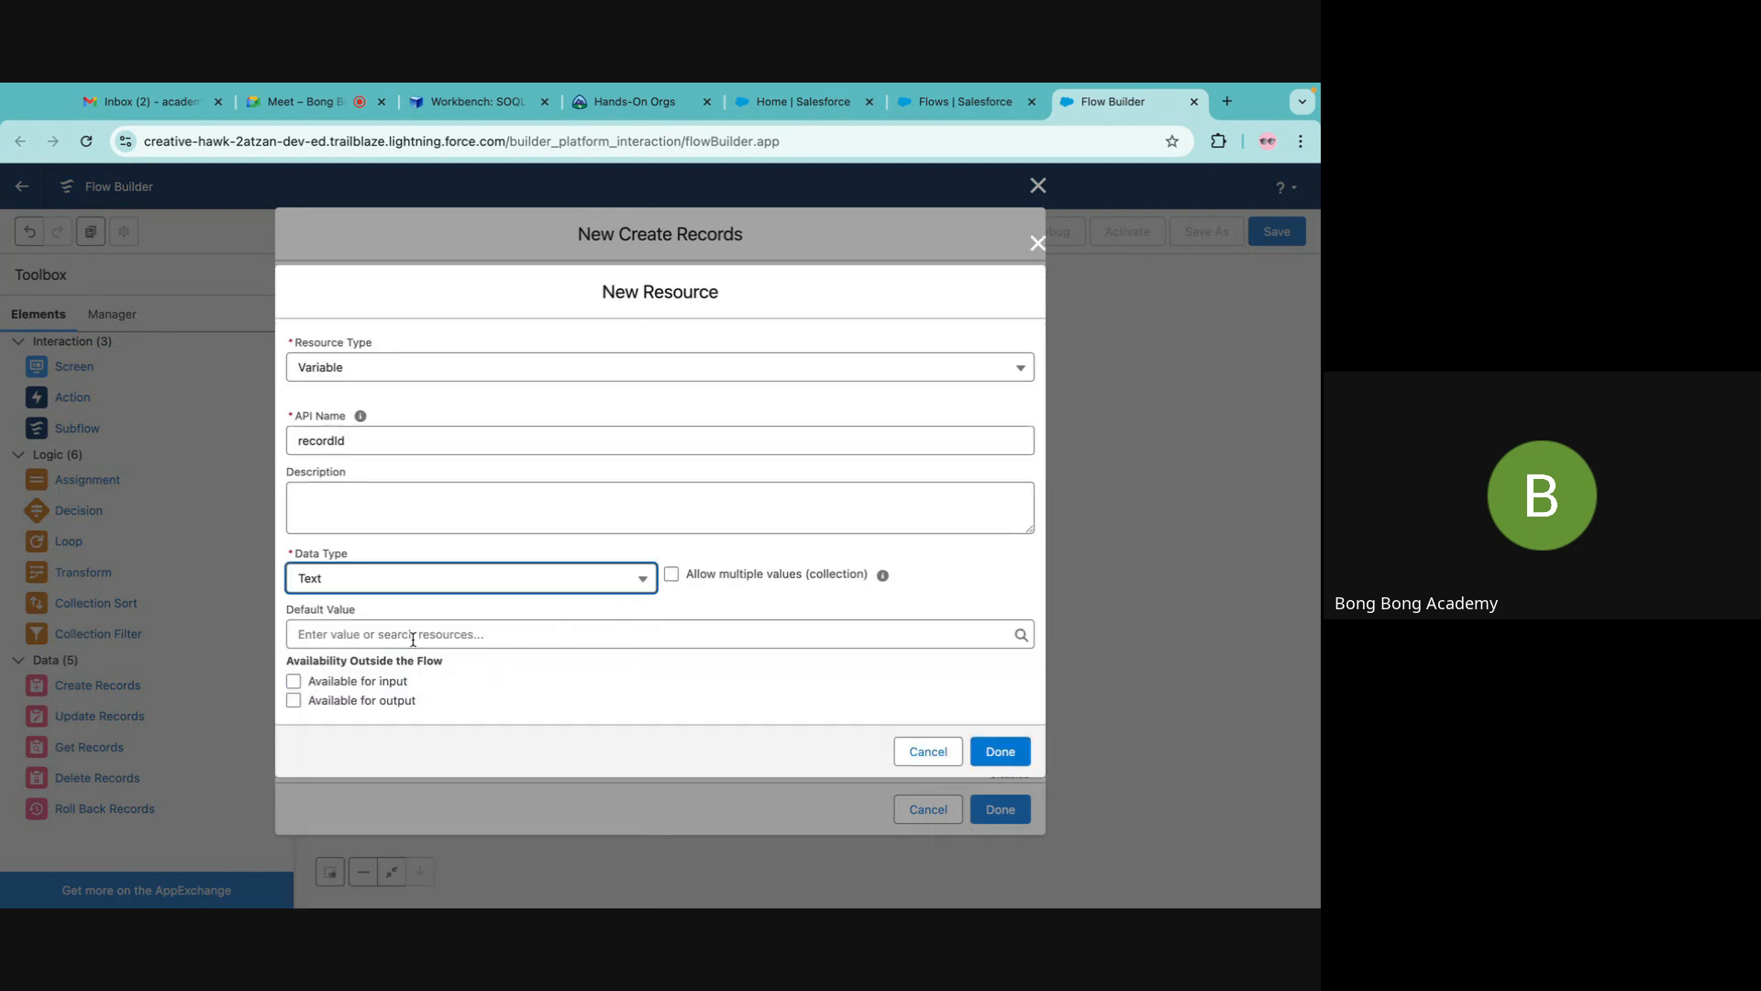
{"action": "left_click", "coordinate": [295, 682]}
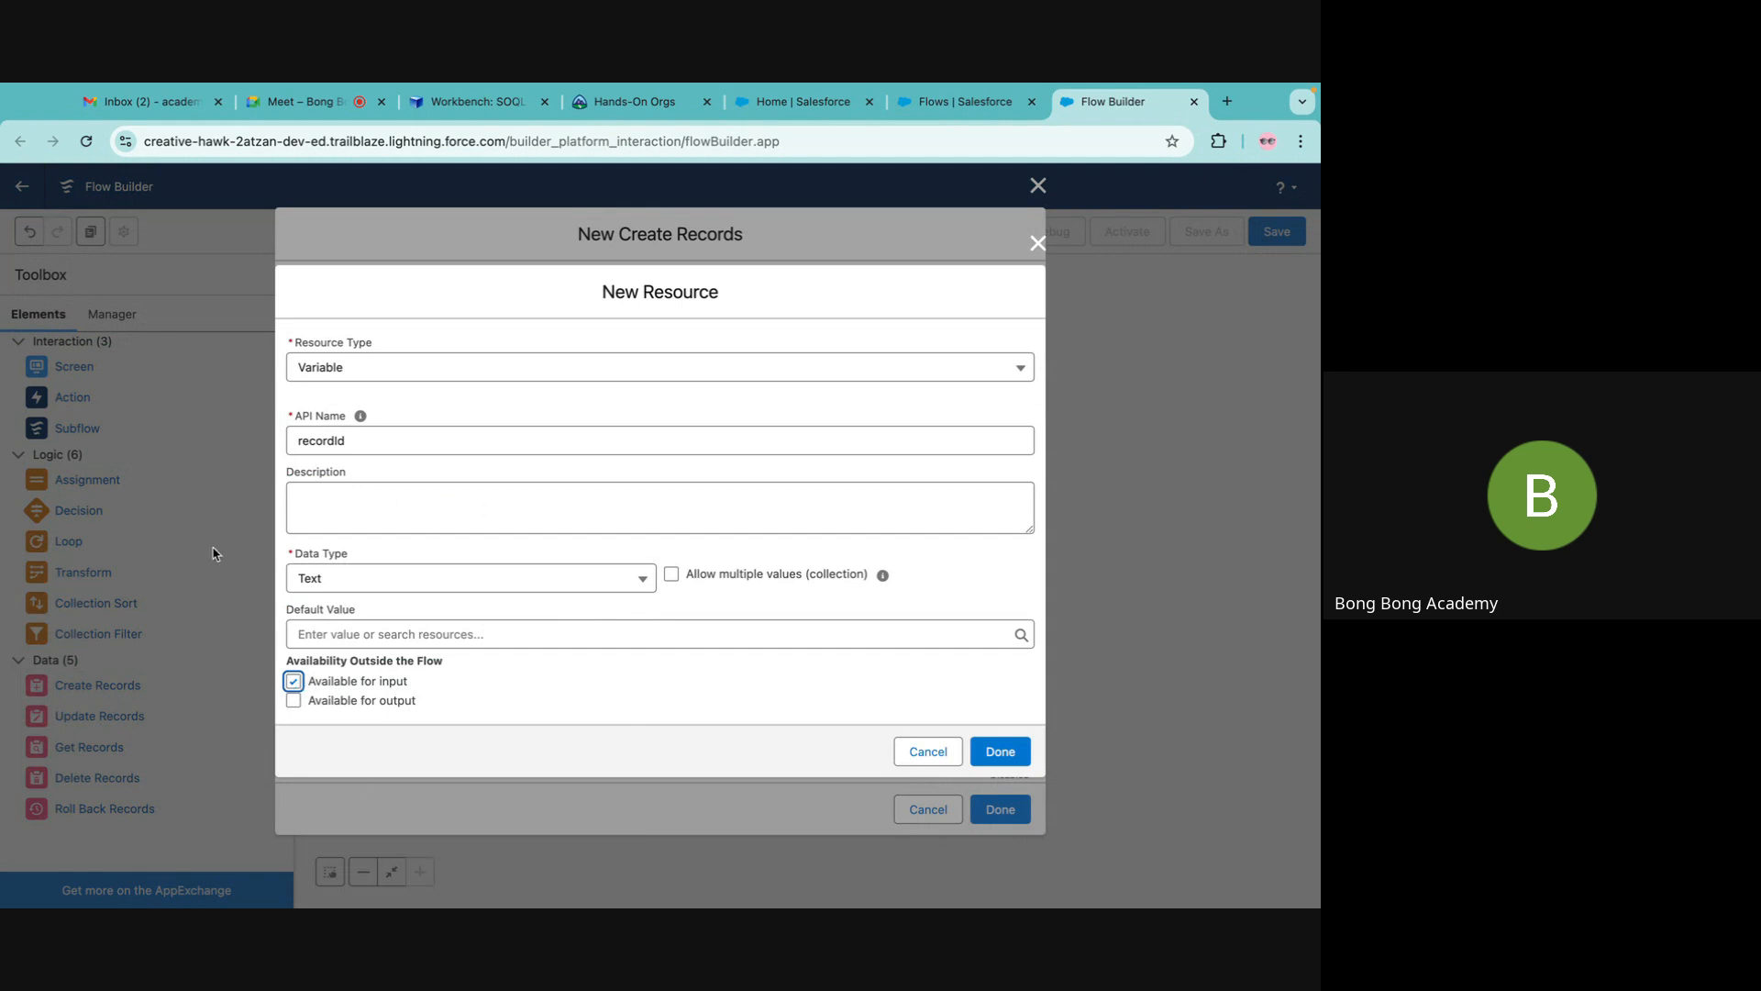
{"action": "left_click_drag", "start_coordinate": [295, 444], "coordinate": [406, 443]}
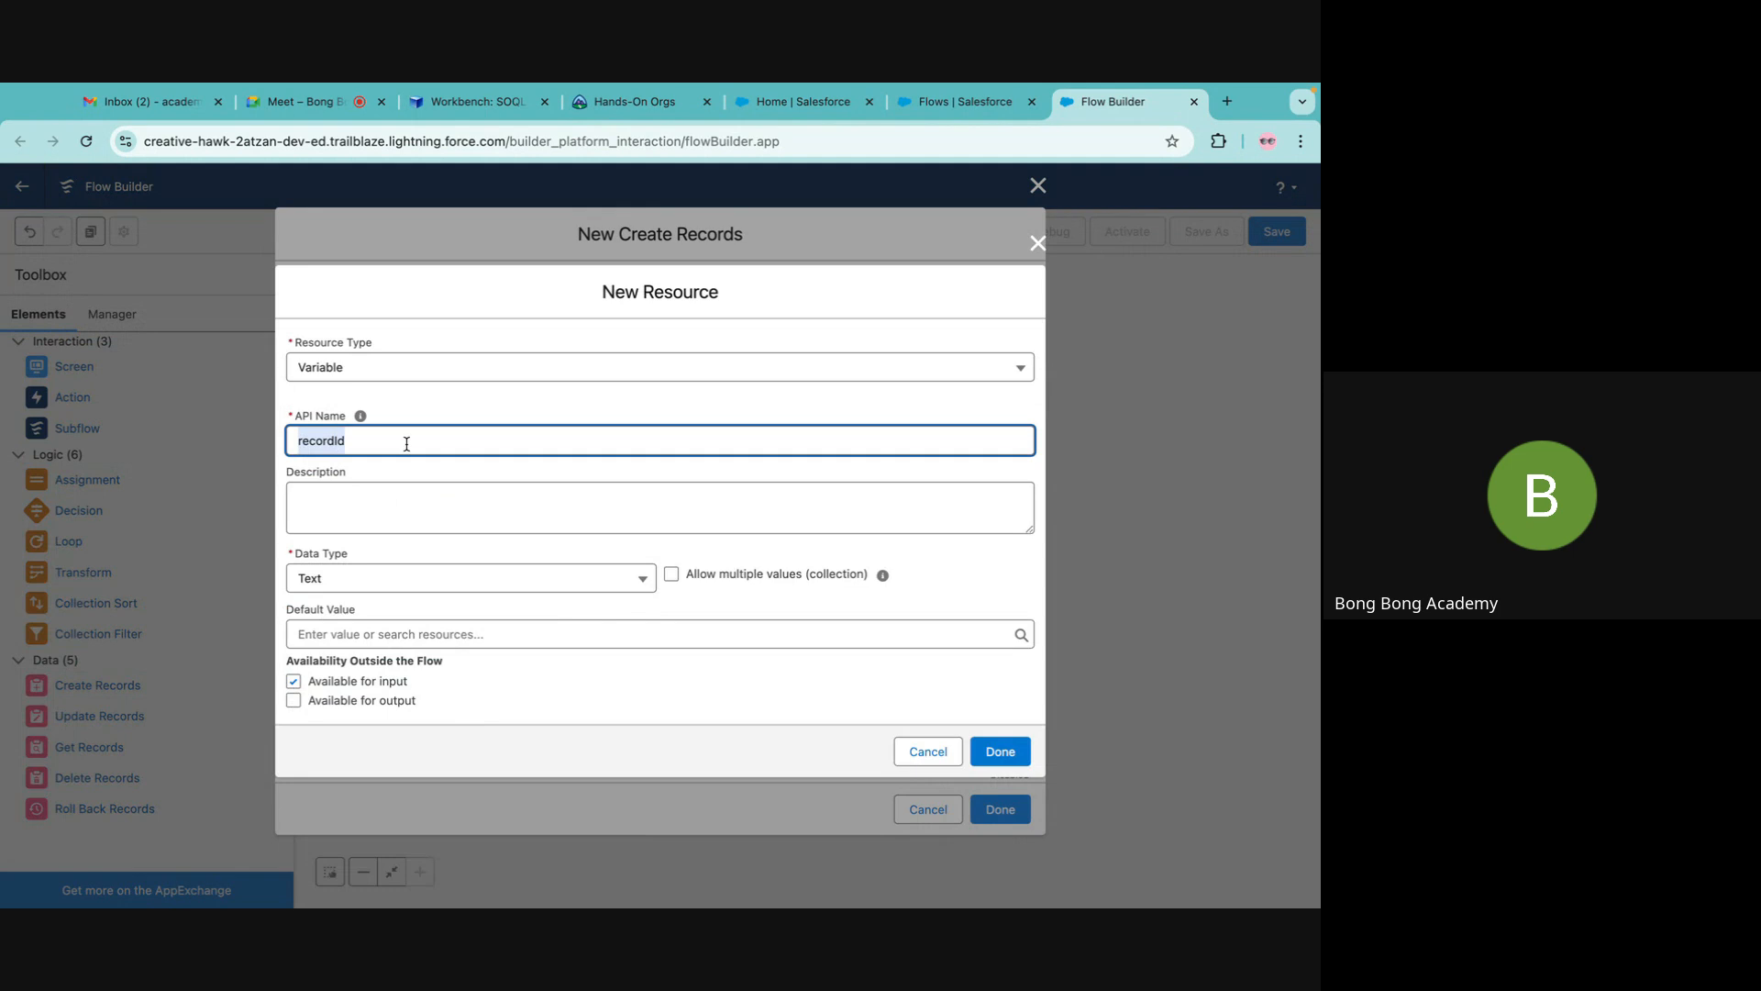
{"action": "left_click_drag", "start_coordinate": [350, 443], "coordinate": [256, 447]}
{"action": "left_click", "coordinate": [339, 439]}
{"action": "double_click", "coordinate": [307, 440]}
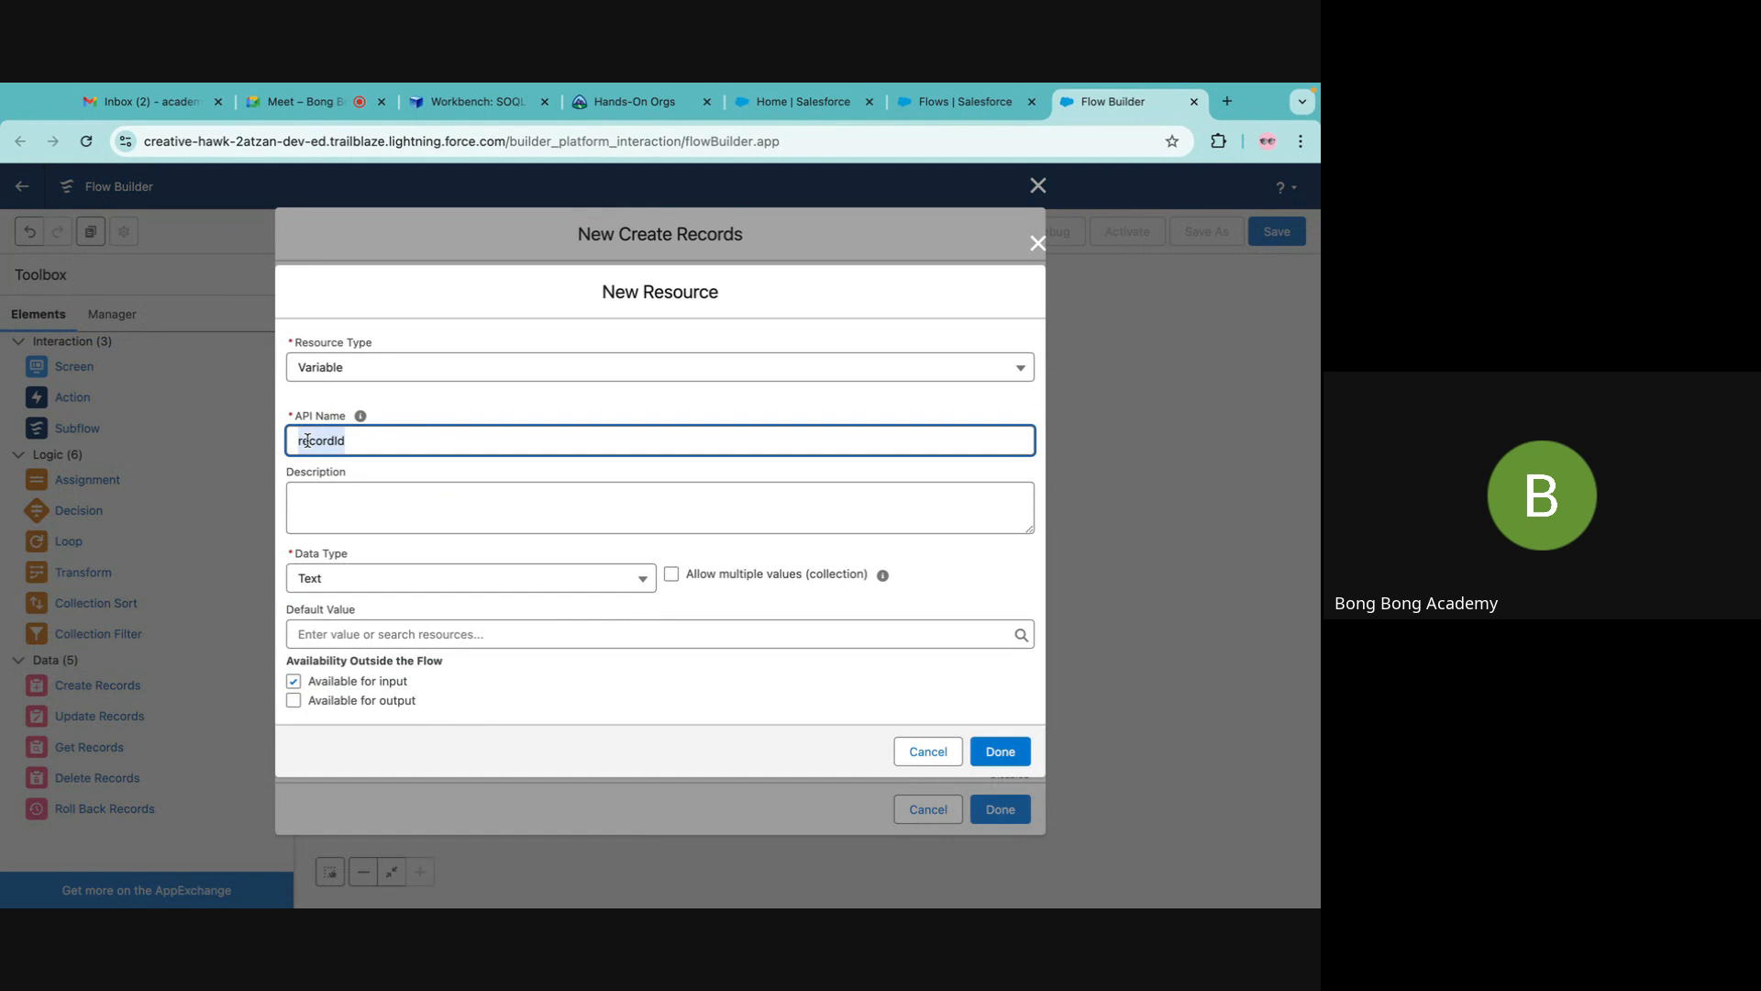
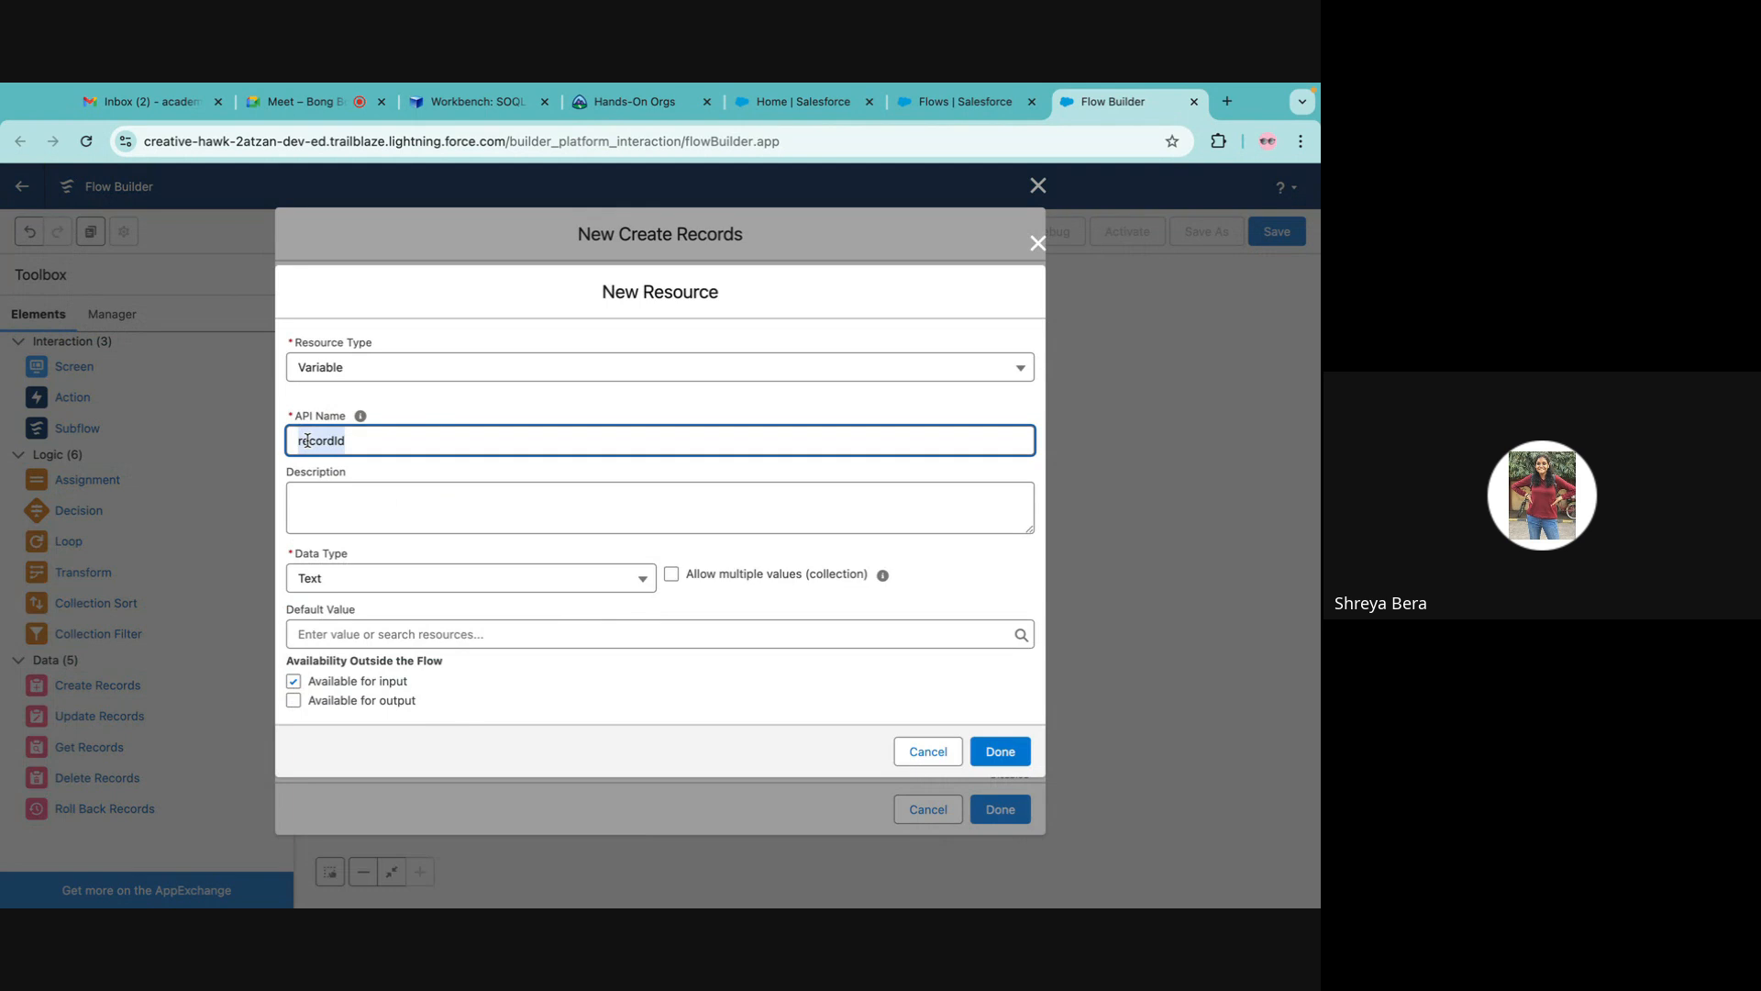
Save the recordId variable as the AccountId value and finish the Create Contact element.
{"action": "left_click", "coordinate": [998, 753]}
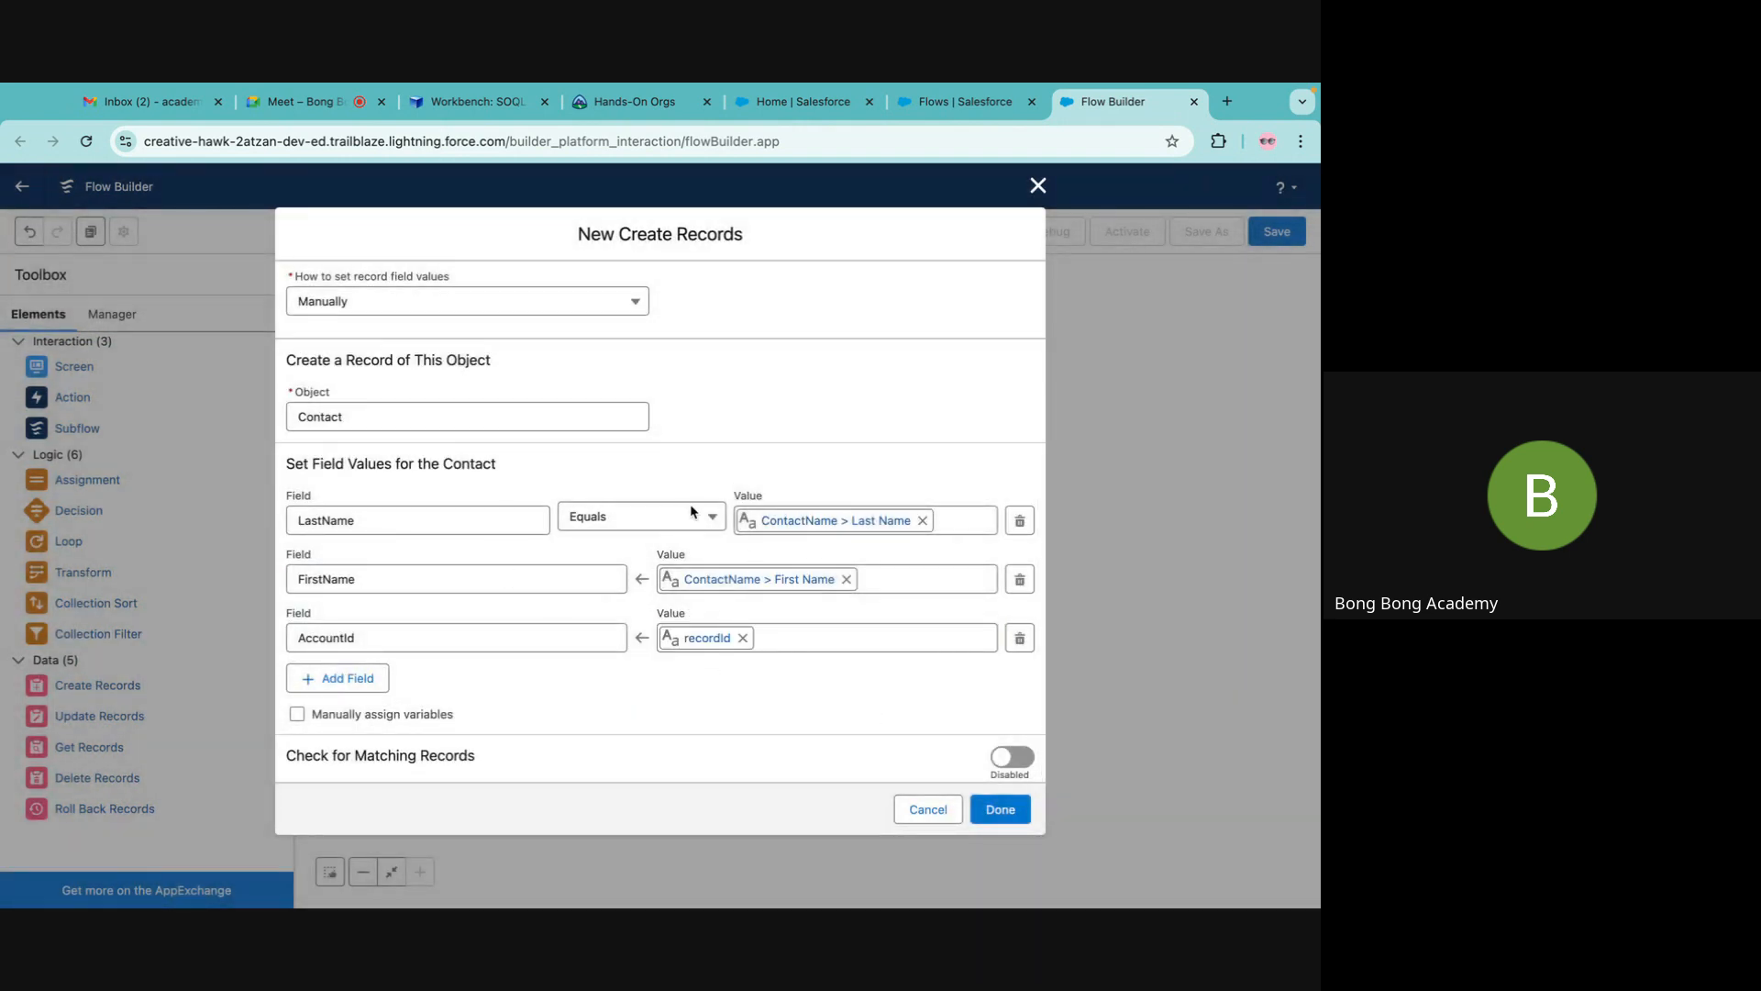
{"action": "left_click", "coordinate": [1000, 809]}
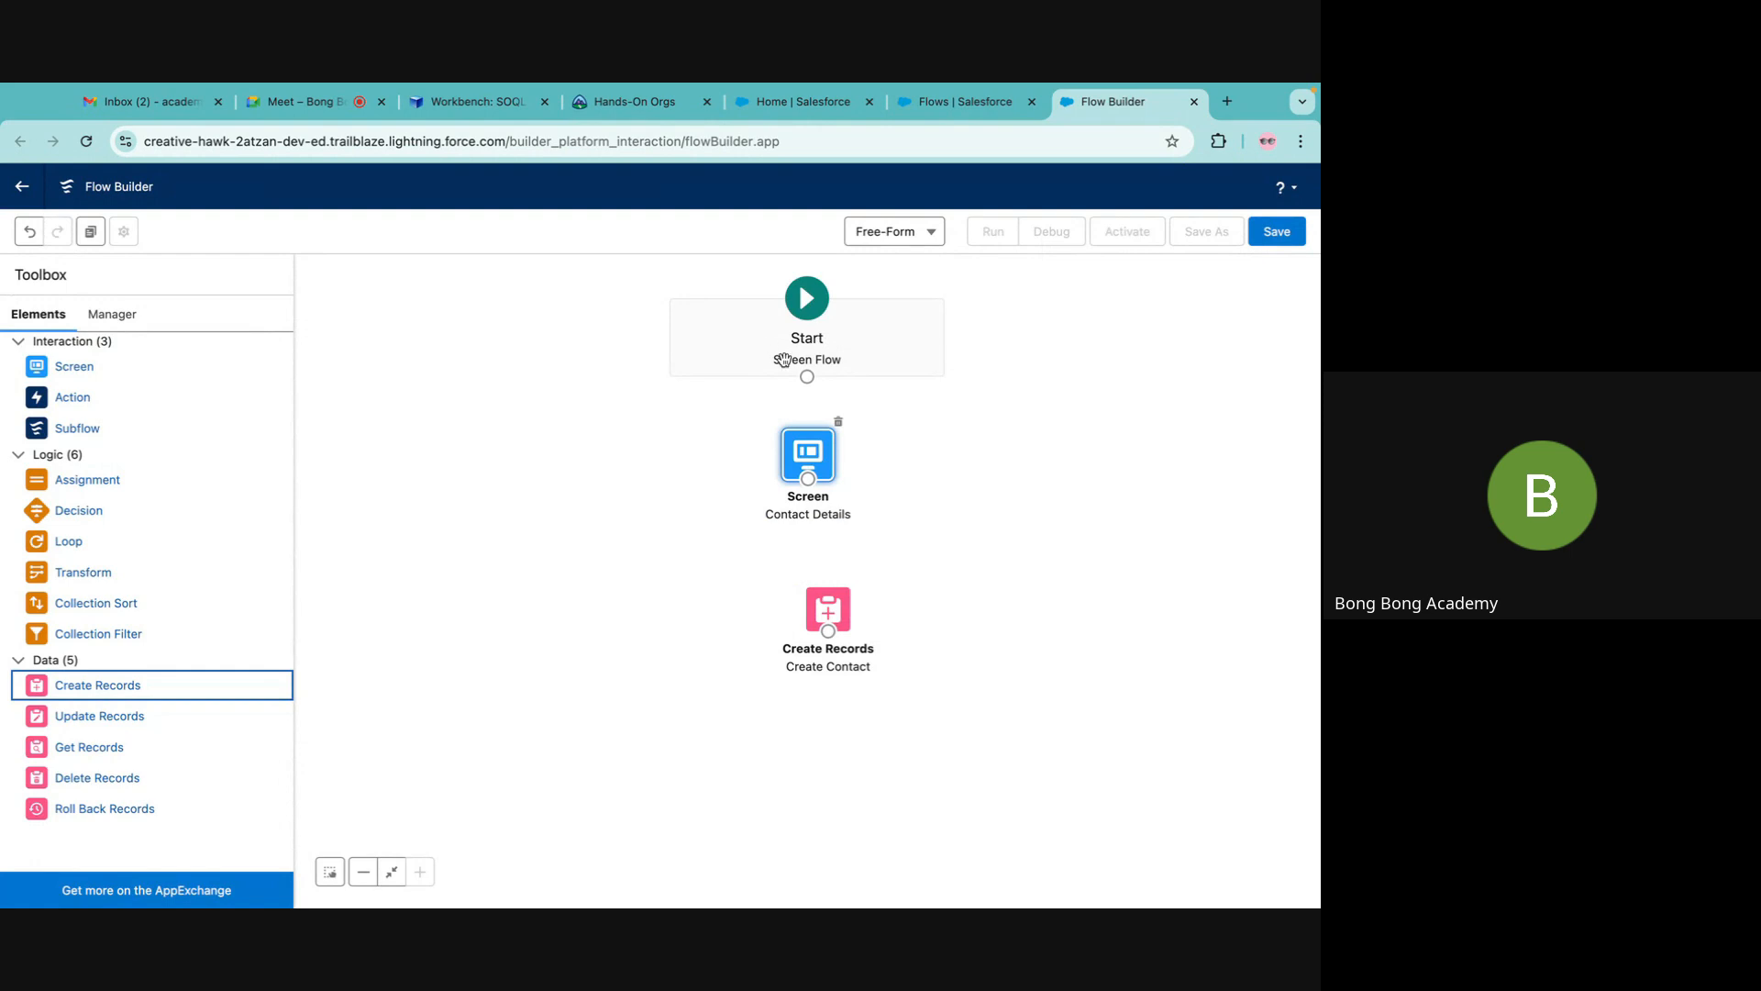
Connect Start to Contact Details and on to Create Contact, and save and activate the flow as Adhoc Contact Create.
{"action": "left_click_drag", "start_coordinate": [807, 384], "coordinate": [823, 598]}
{"action": "left_click", "coordinate": [1277, 231]}
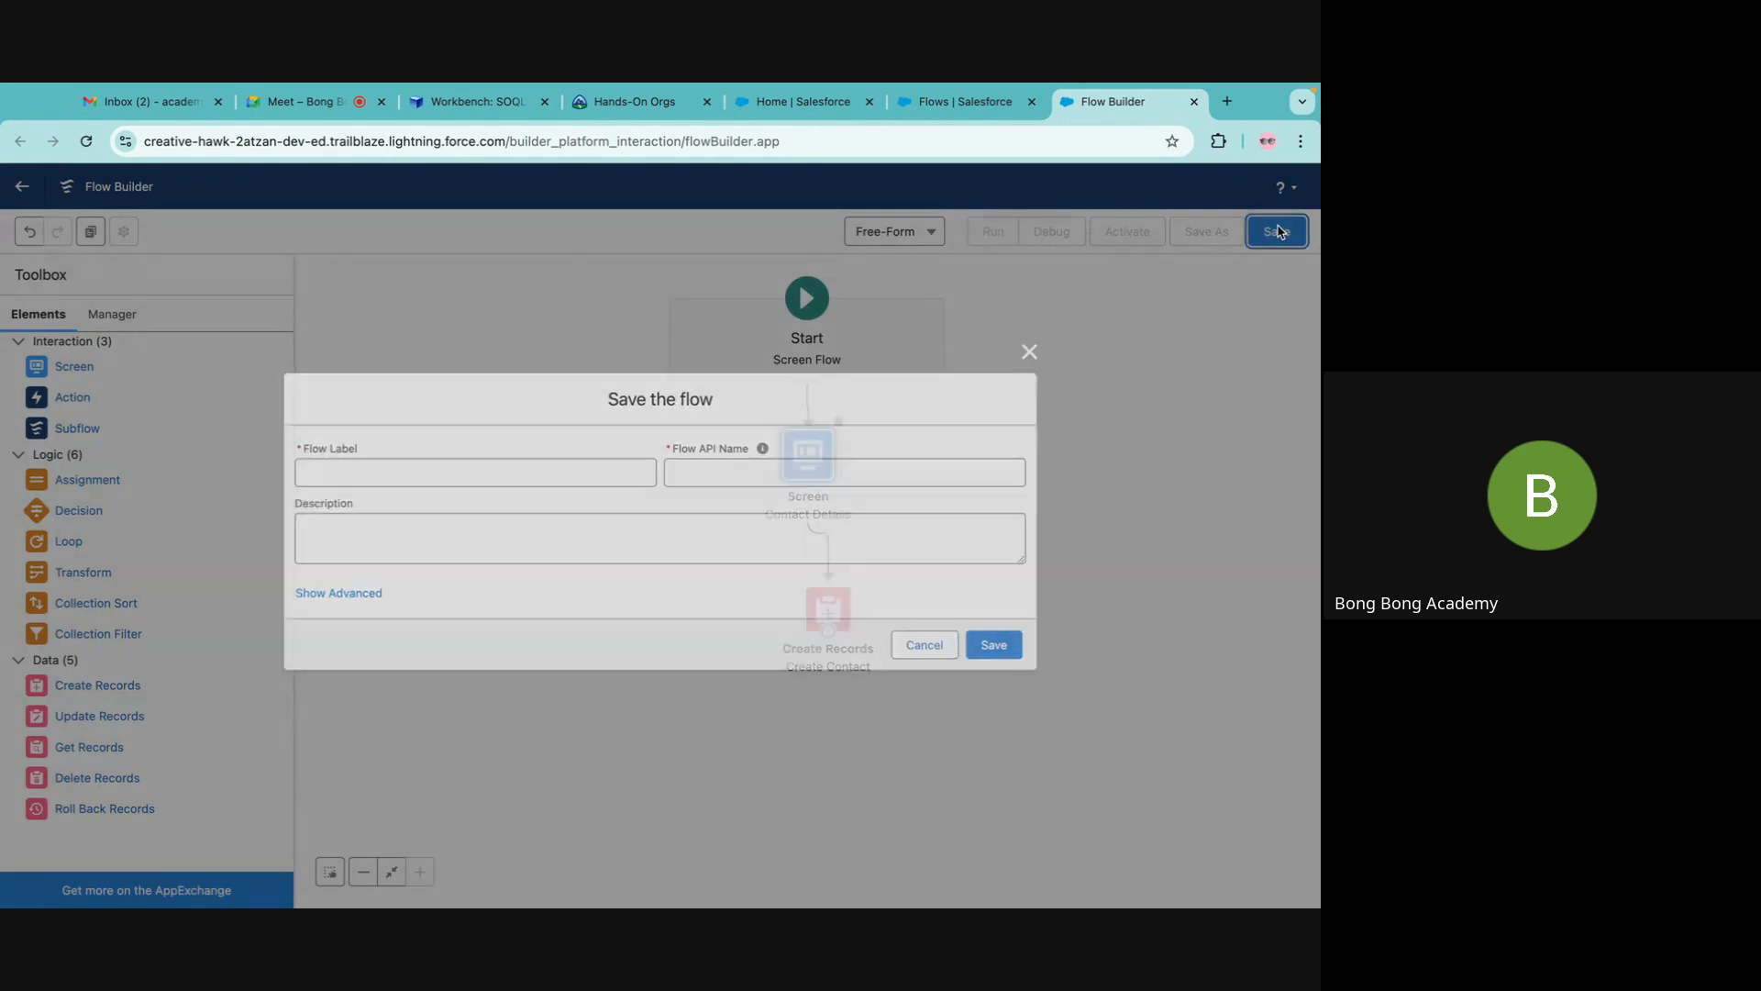
{"action": "left_click", "coordinate": [389, 470]}
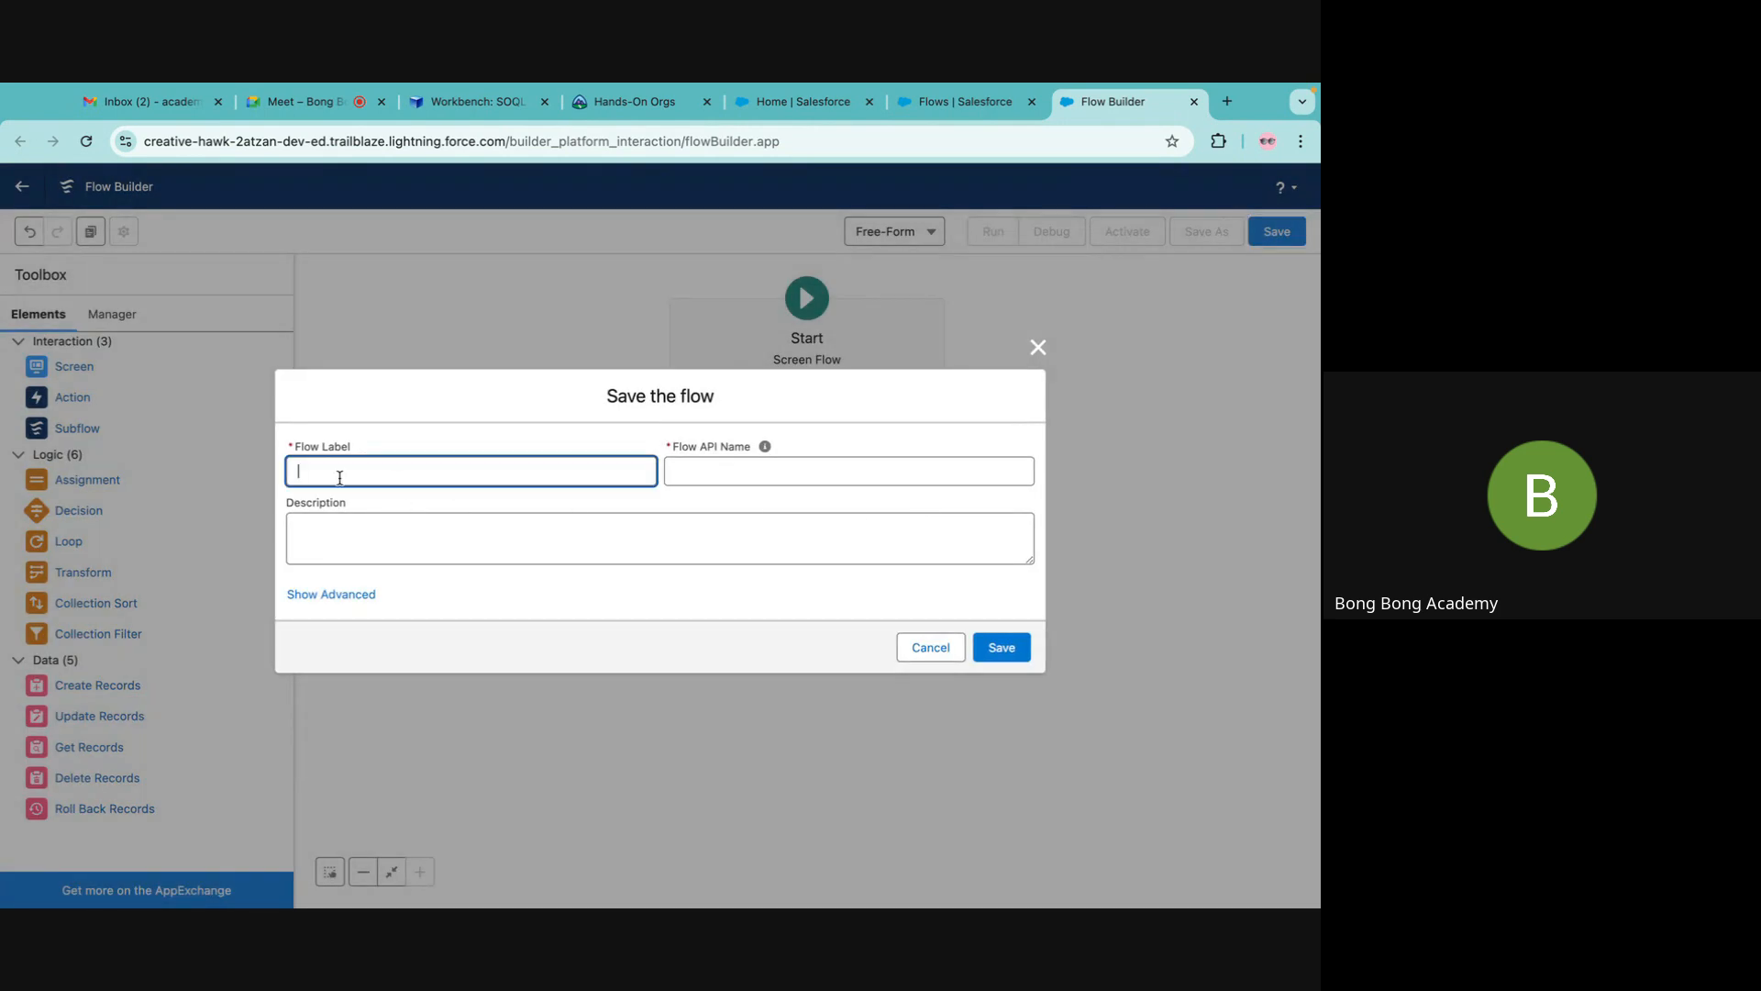
{"action": "type", "text": "Adhoc Conys"}
{"action": "key", "text": "BackSpace"}
{"action": "type", "text": "act Create"}
{"action": "left_click", "coordinate": [713, 498]}
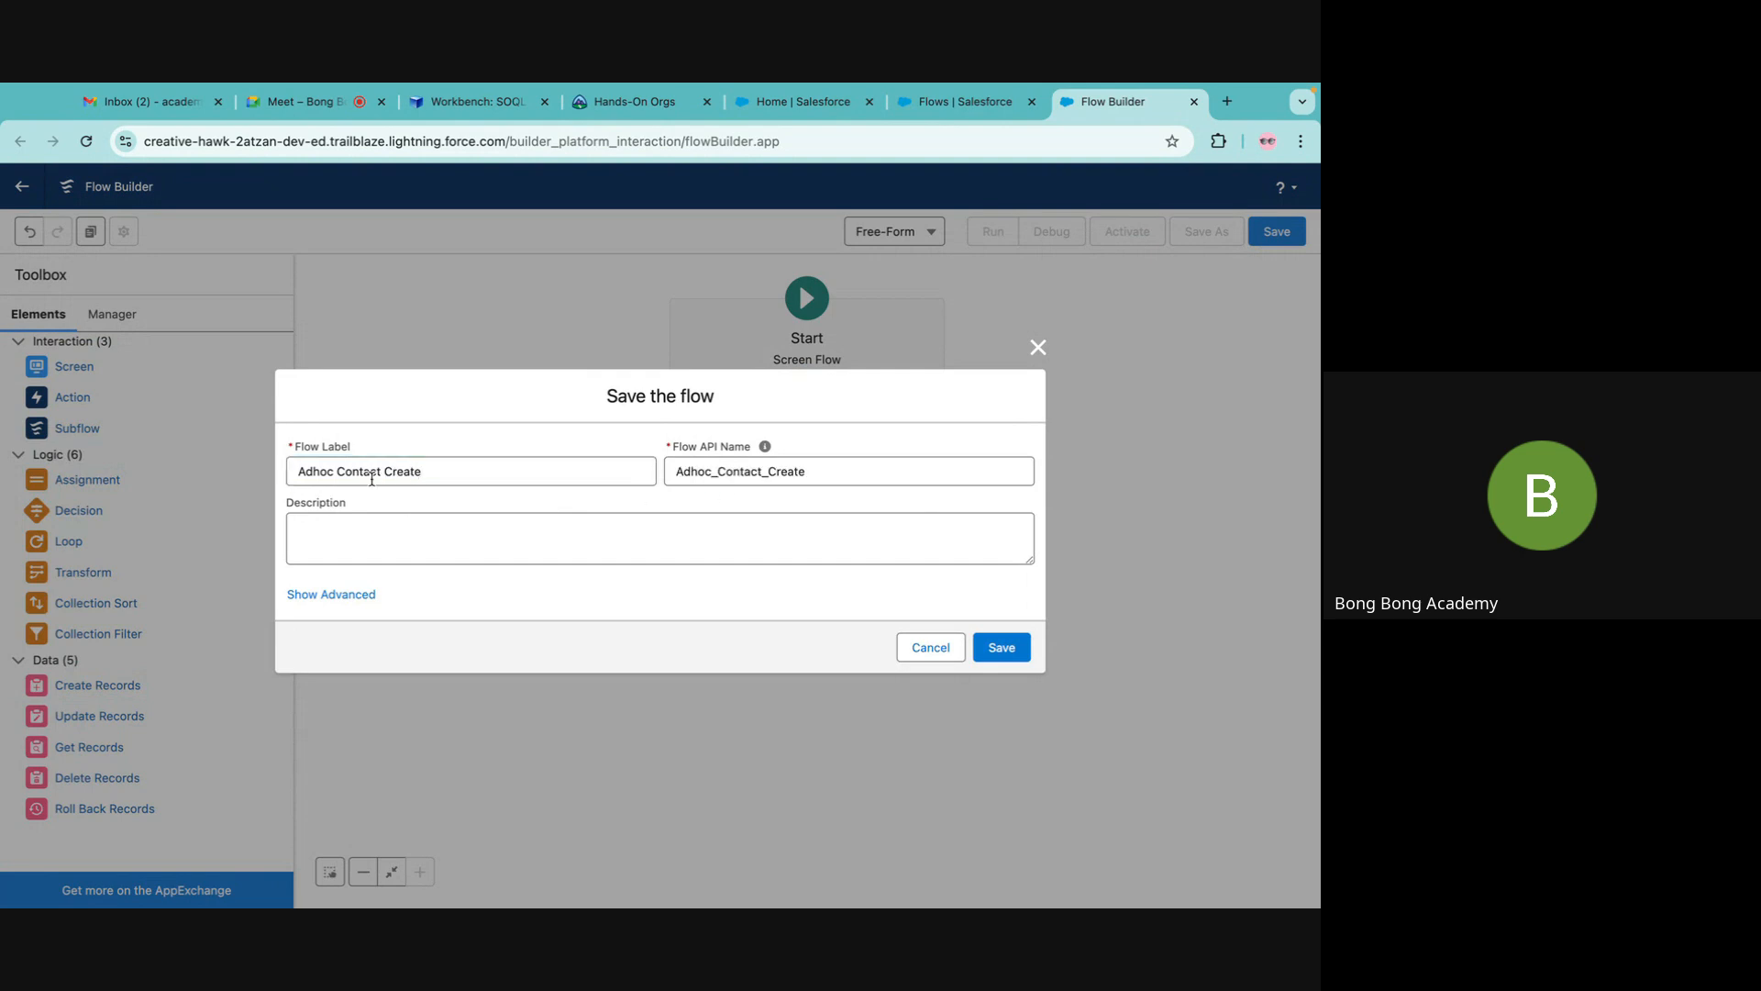
{"action": "left_click", "coordinate": [1023, 653]}
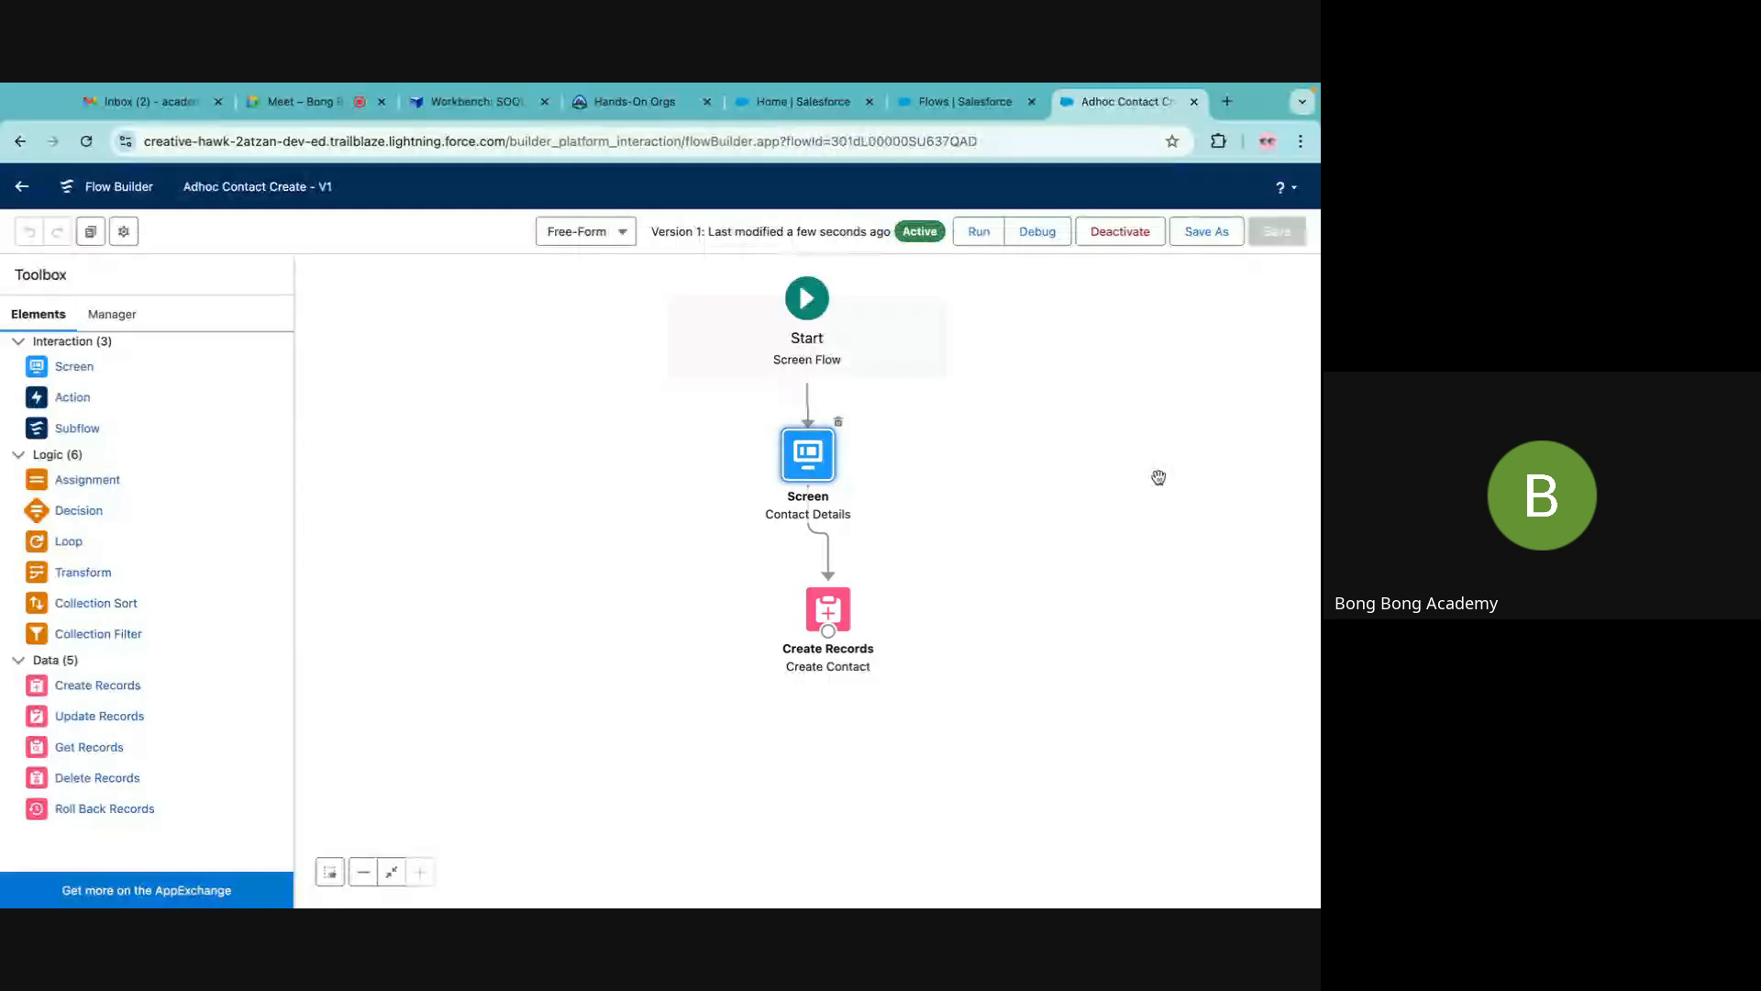
Return to the Sales app and open the Business Account record.
{"action": "left_click", "coordinate": [954, 102]}
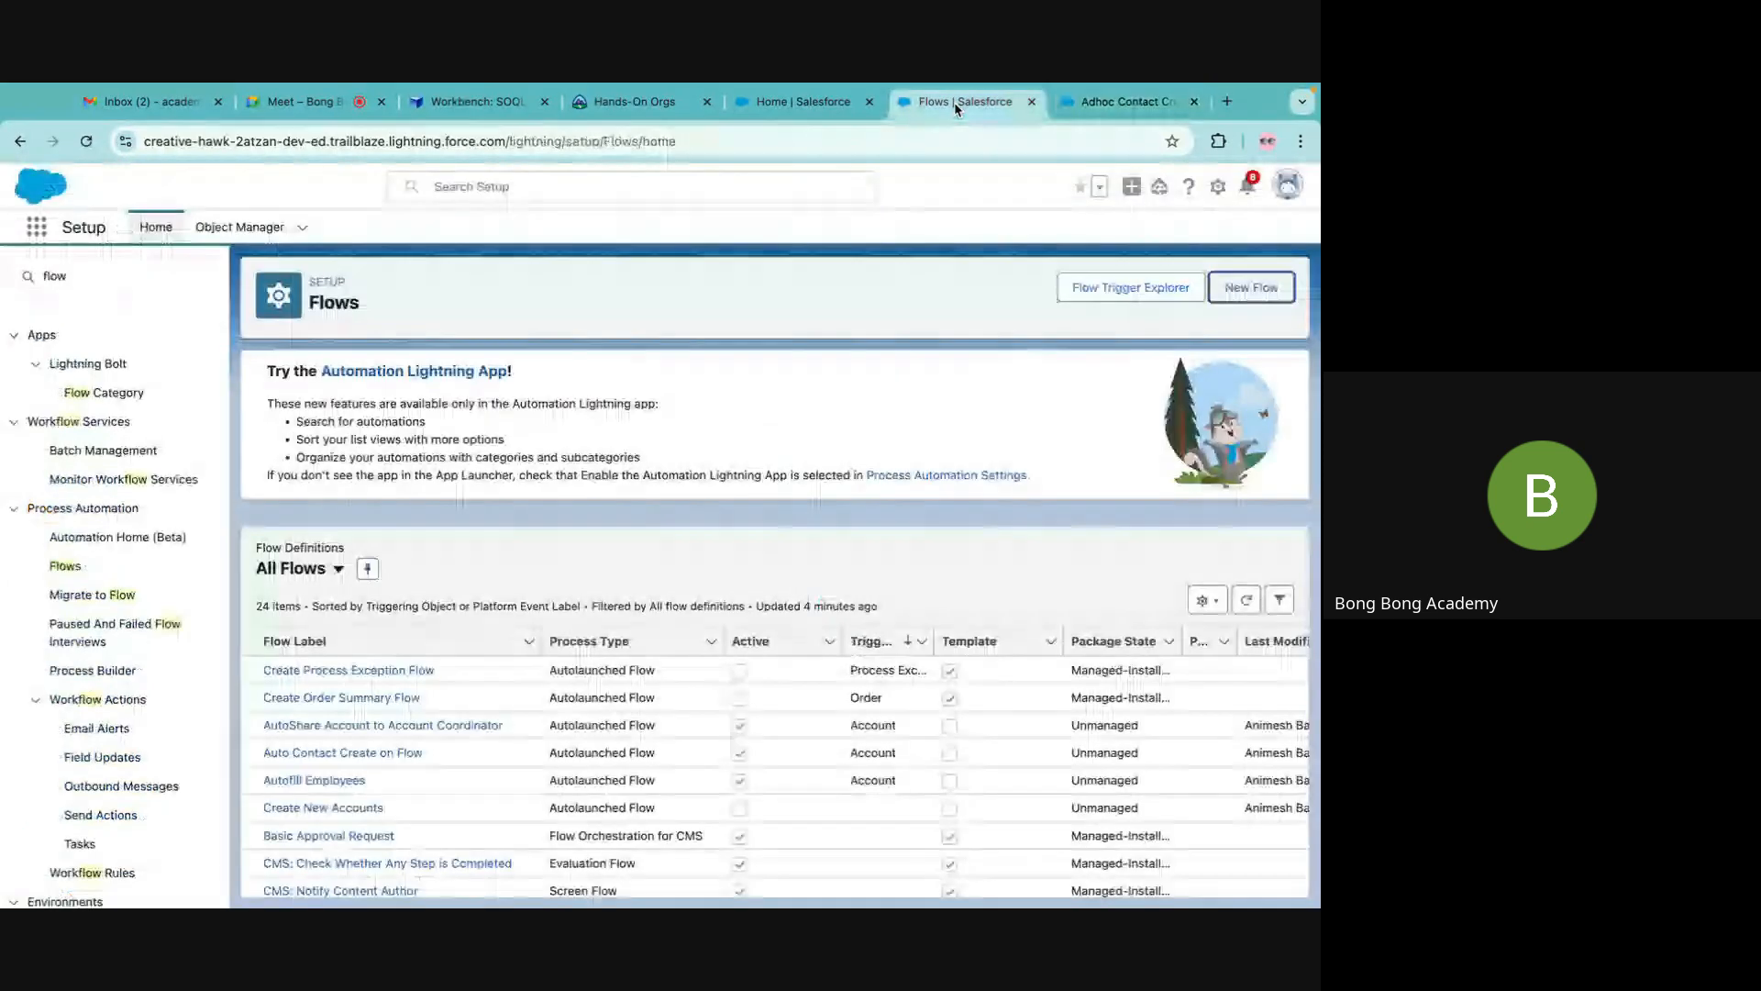
{"action": "left_click", "coordinate": [803, 102]}
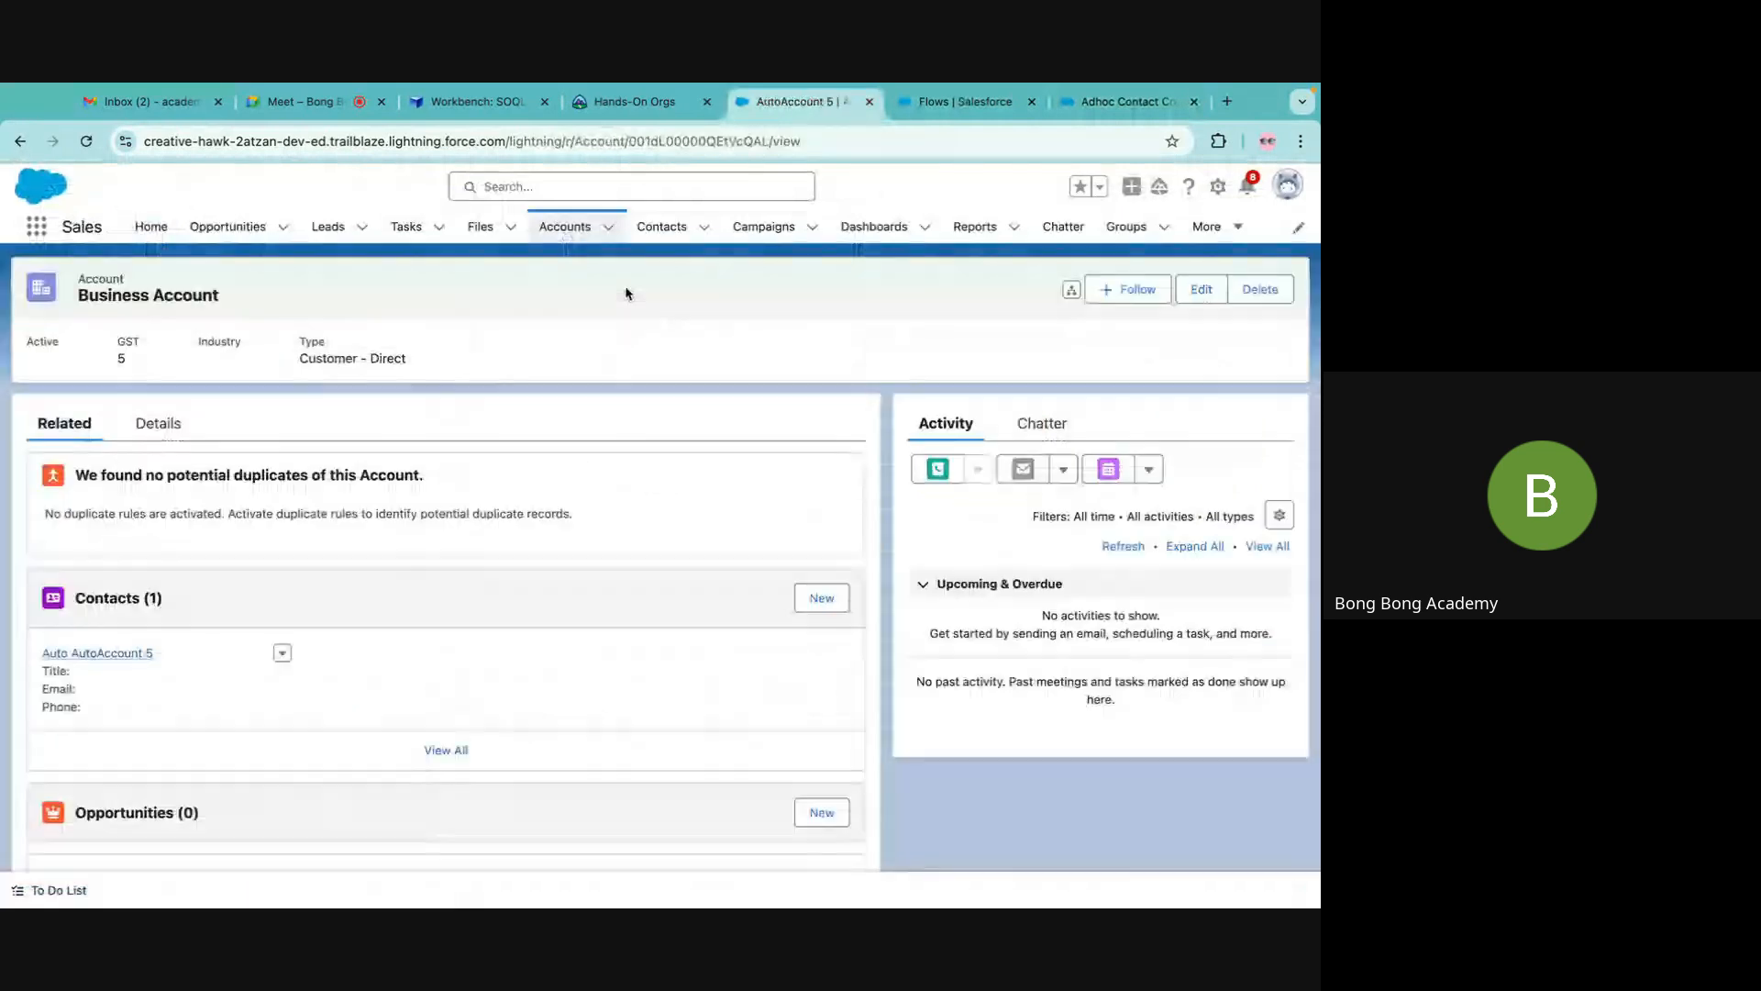
{"action": "left_click", "coordinate": [1218, 188]}
{"action": "left_click", "coordinate": [1178, 238]}
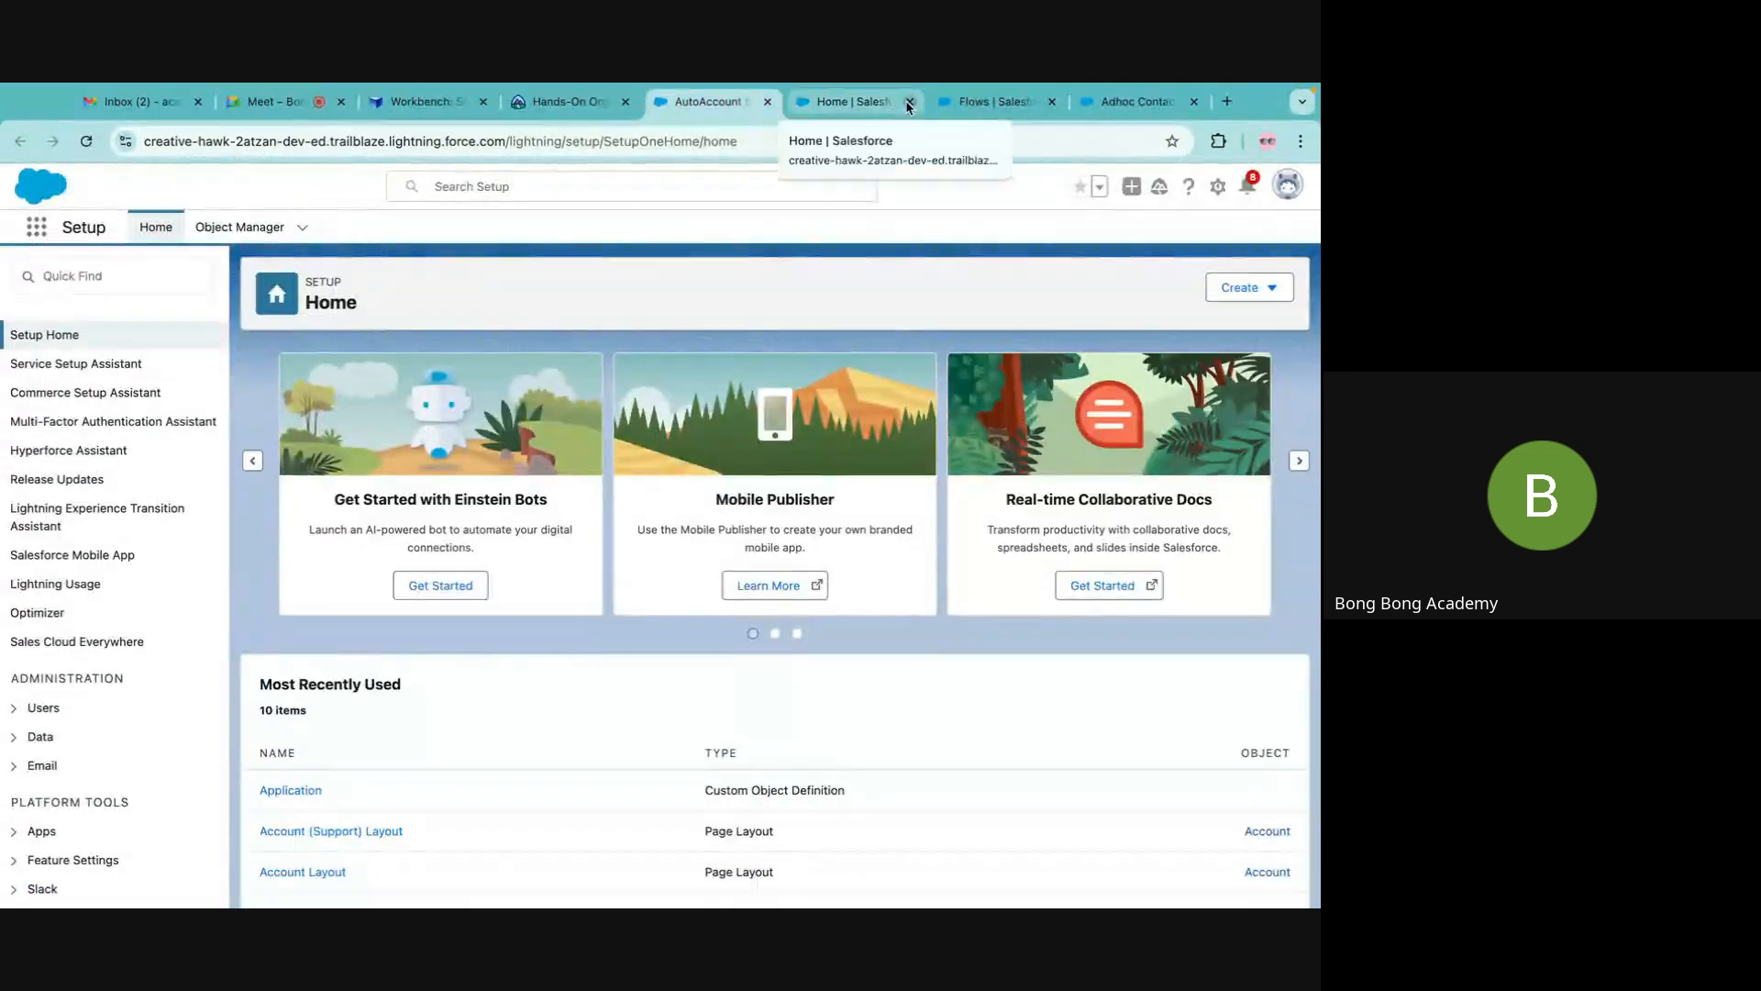
{"action": "left_click", "coordinate": [910, 101]}
Open the account's record page for editing in Lightning App Builder and dismiss the walkthrough hint.
{"action": "left_click", "coordinate": [1218, 187]}
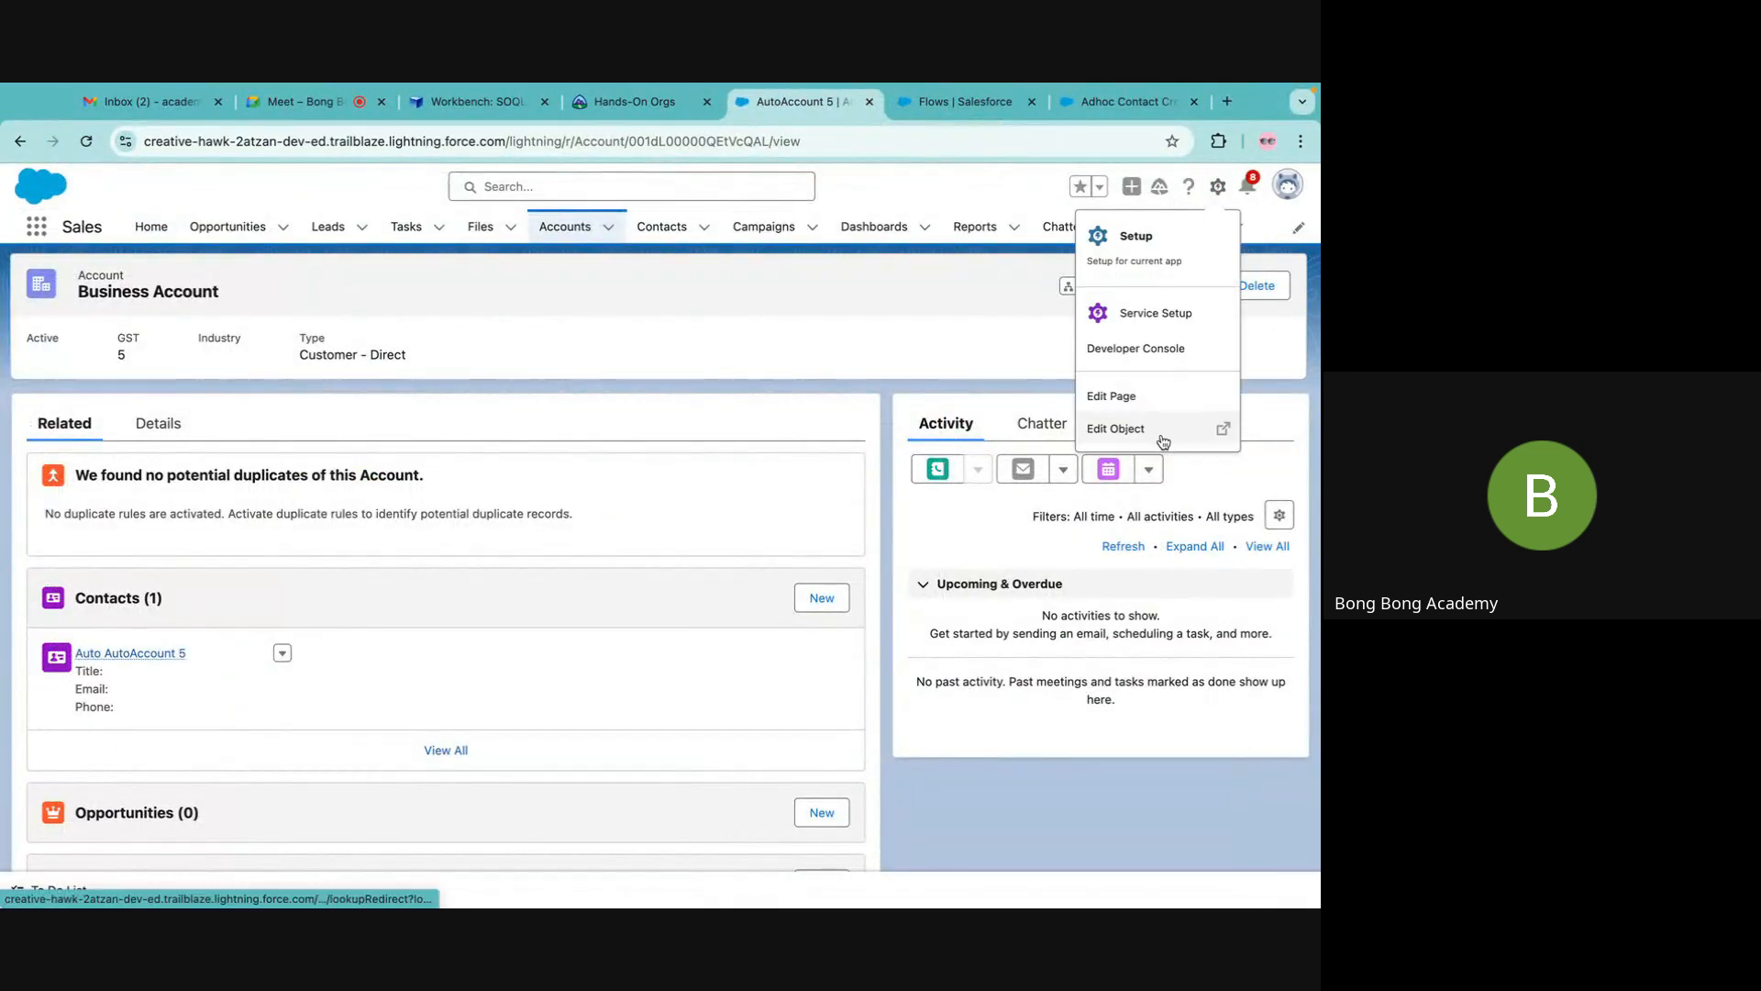
{"action": "left_click", "coordinate": [1130, 396]}
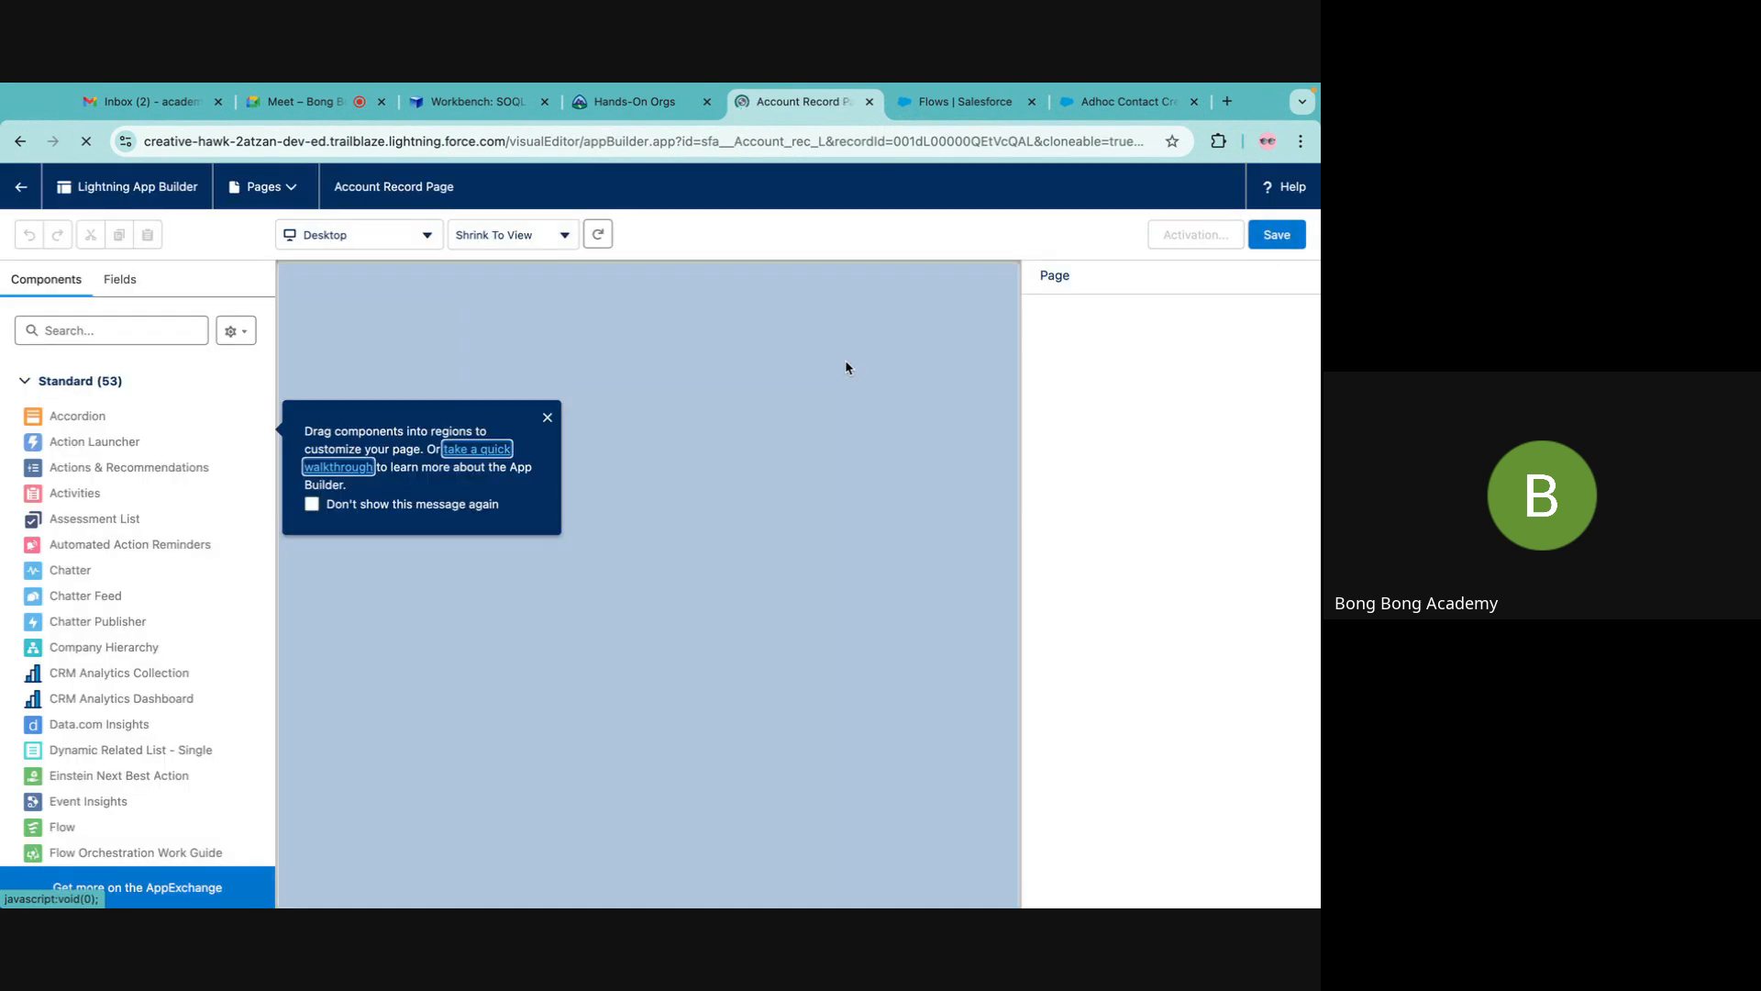
{"action": "left_click", "coordinate": [547, 417]}
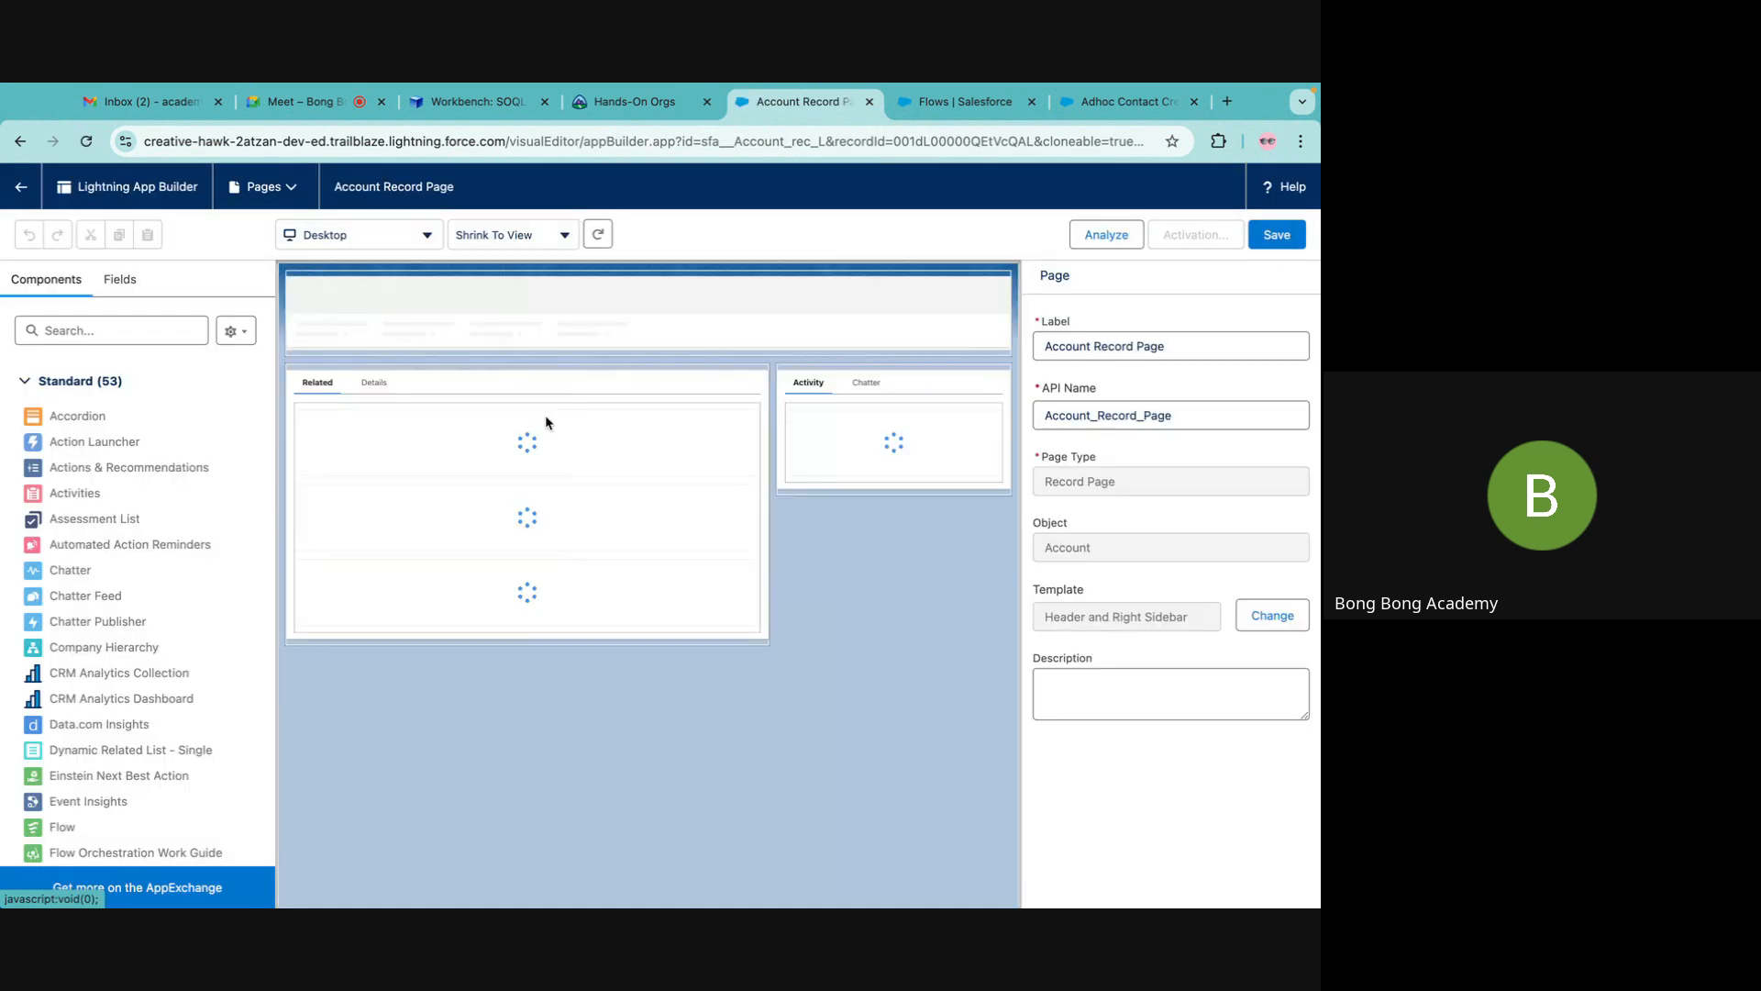
Add a Flow component above the Activity and Chatter tabs in the page's sidebar region, and dismiss the Important Changes notice.
{"action": "scroll", "coordinate": [106, 582], "scroll_direction": "down", "scroll_amount": 1}
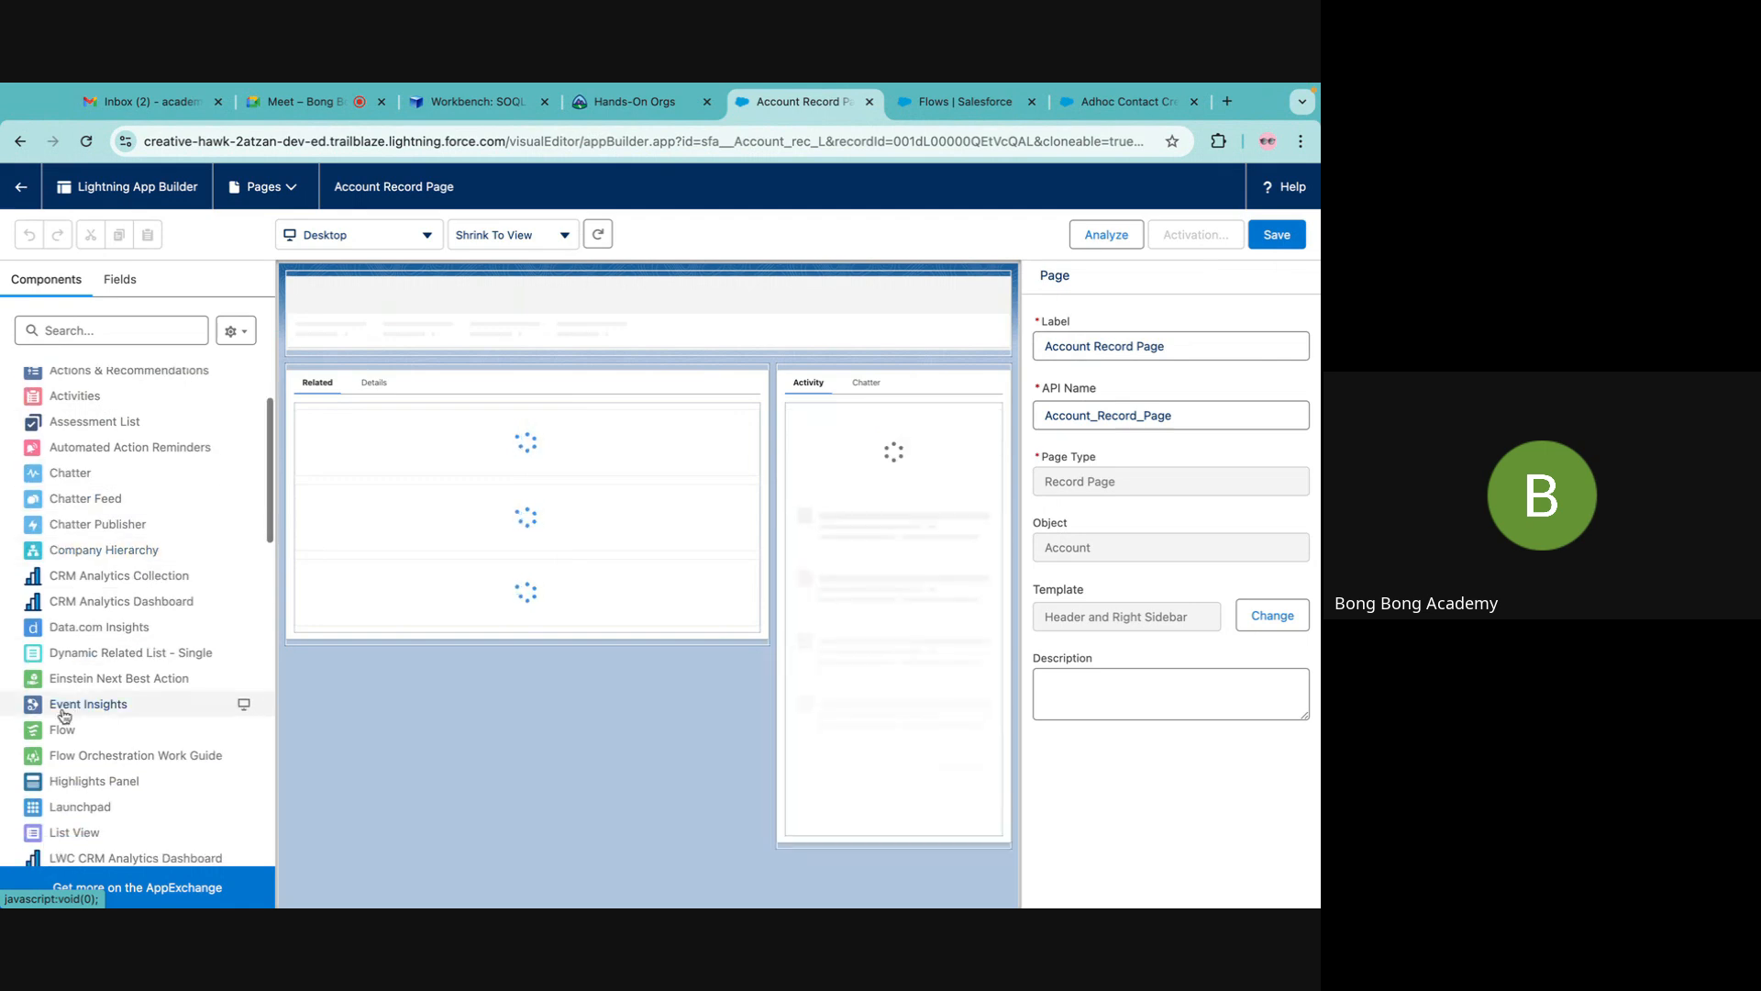
{"action": "left_click_drag", "start_coordinate": [56, 734], "coordinate": [894, 403]}
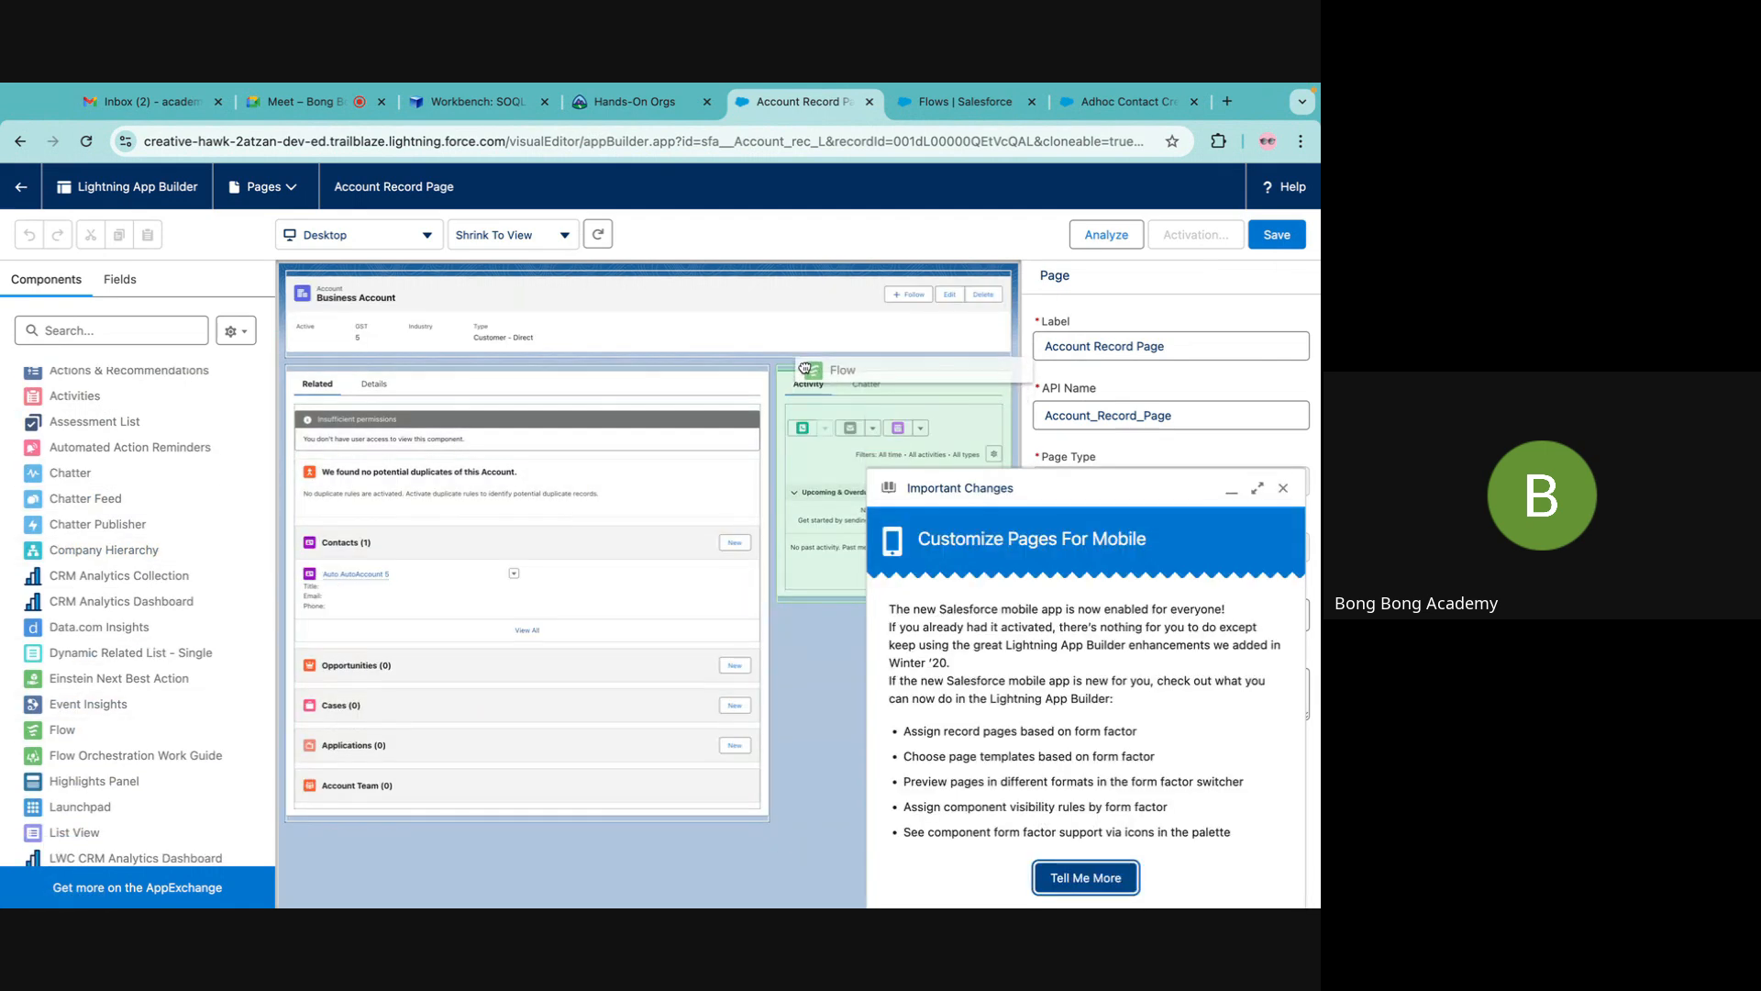
{"action": "left_click", "coordinate": [1282, 487]}
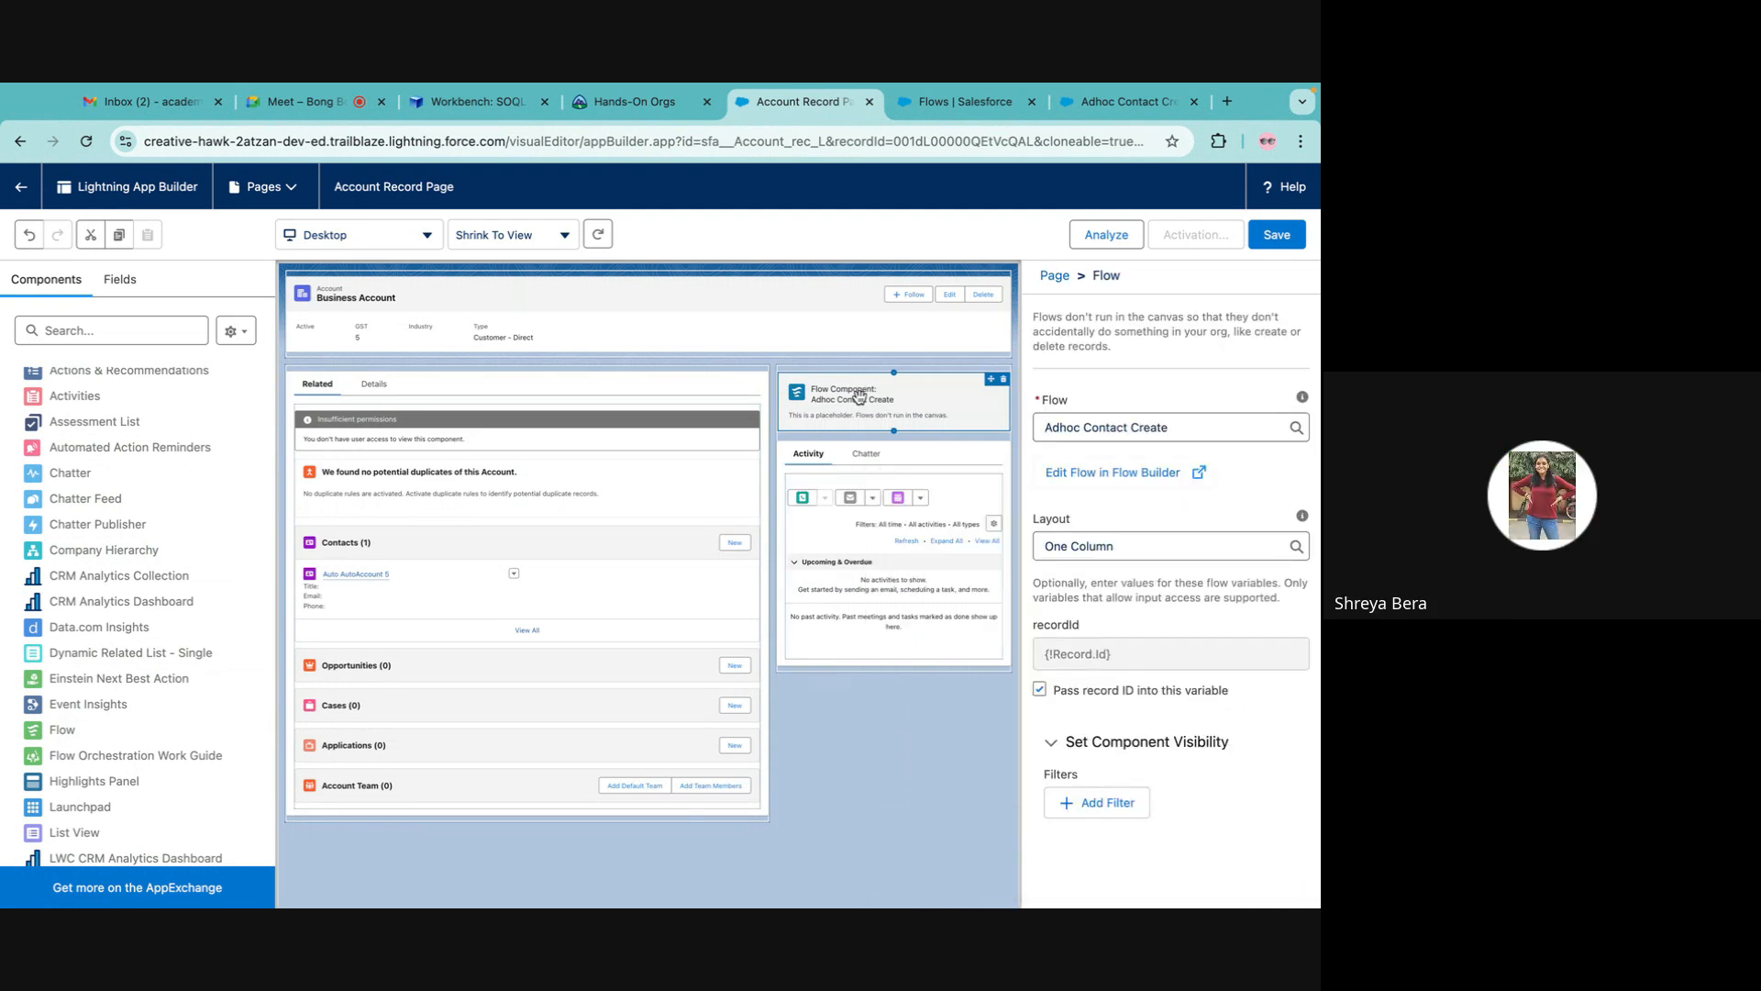
Select Adhoc Contact Create as the component's flow and turn off passing the record ID into the recordId variable.
{"action": "left_click", "coordinate": [1228, 427]}
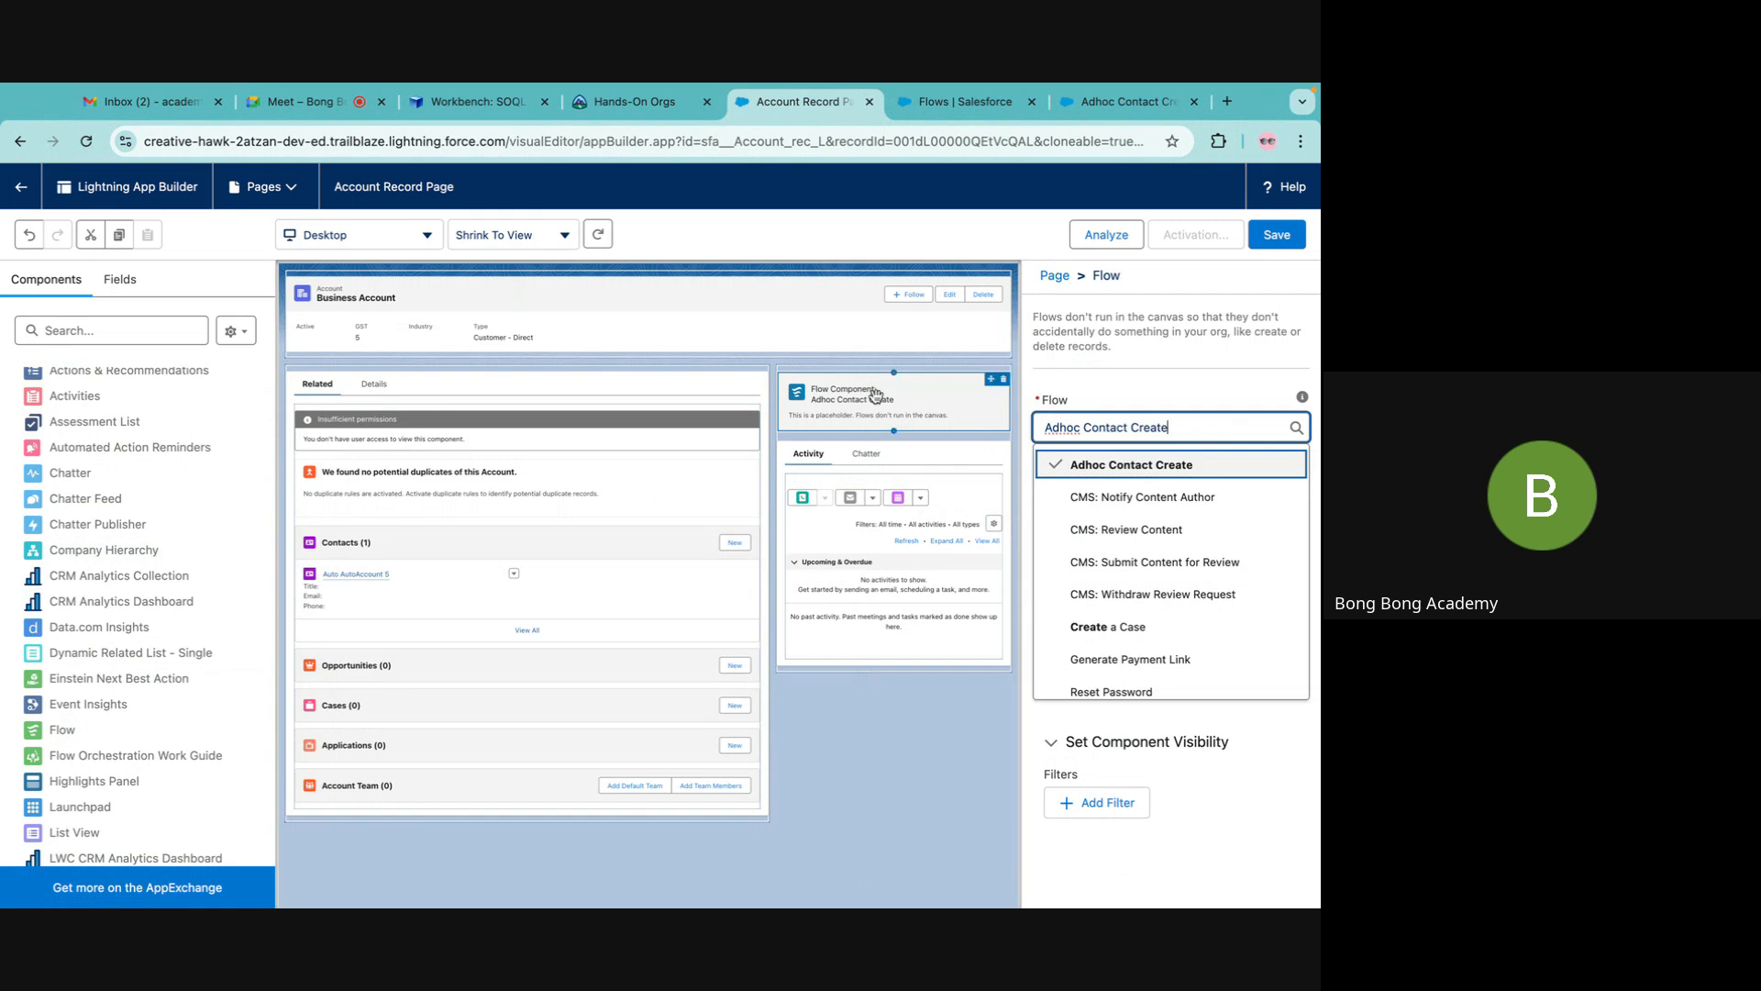
{"action": "left_click", "coordinate": [1124, 472]}
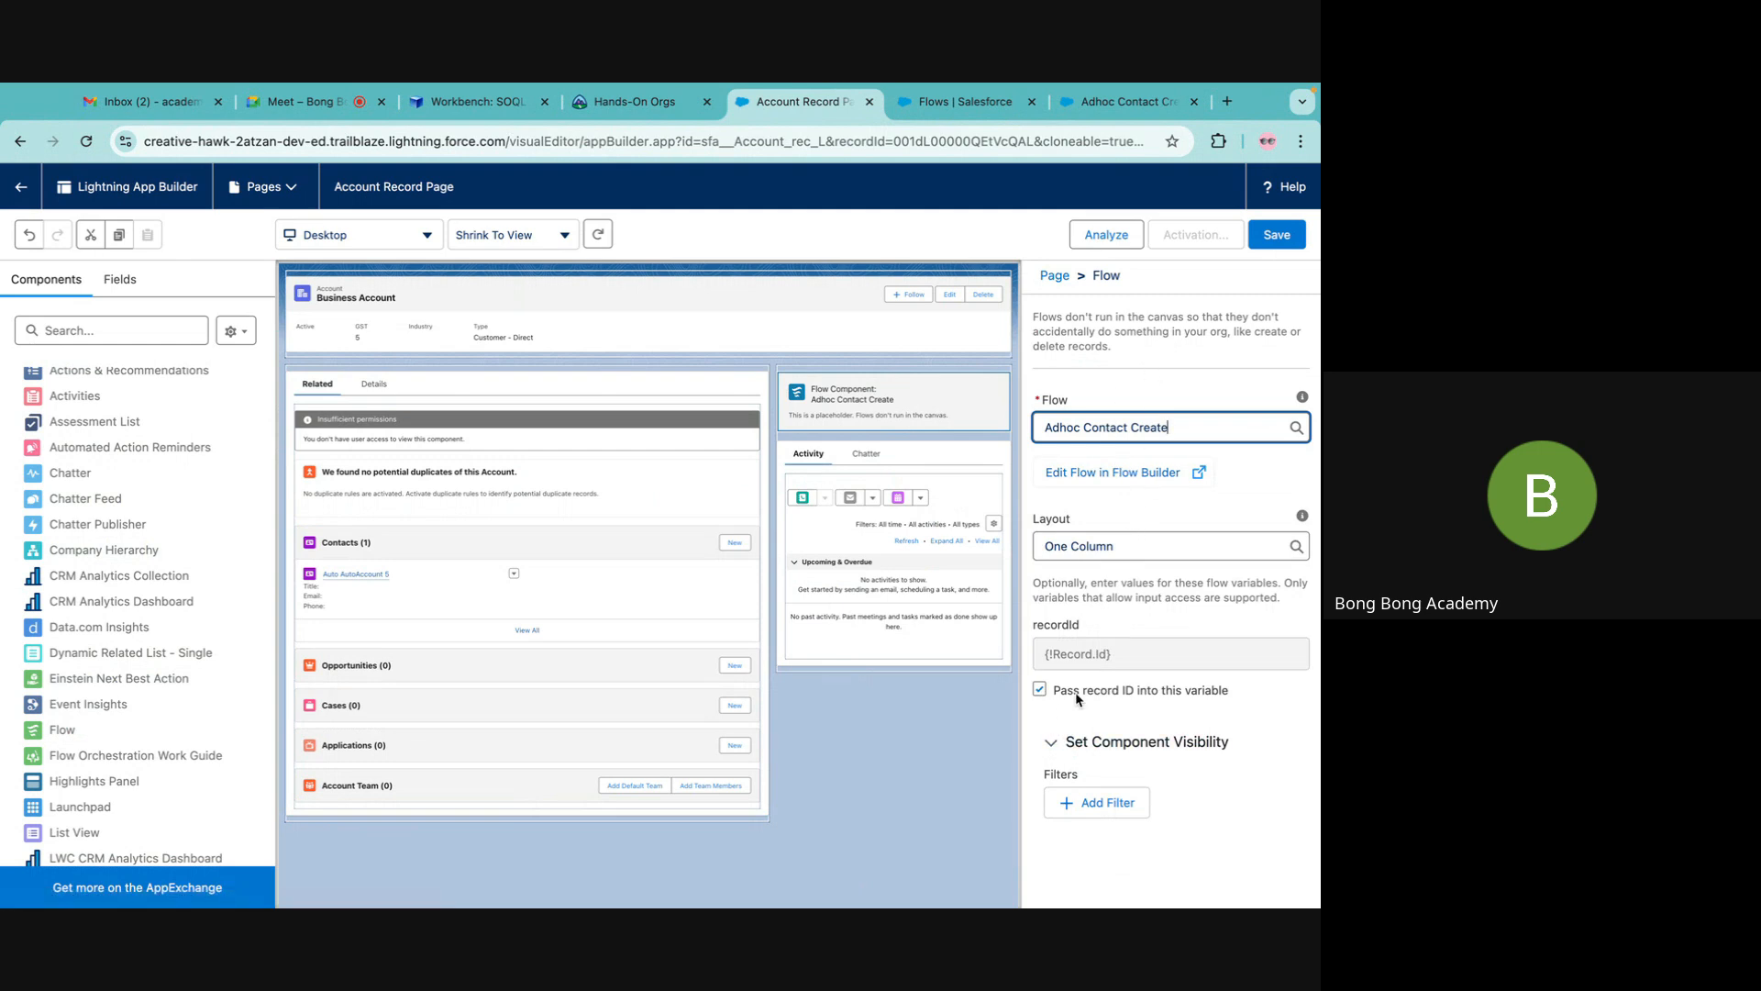
{"action": "left_click", "coordinate": [1039, 691]}
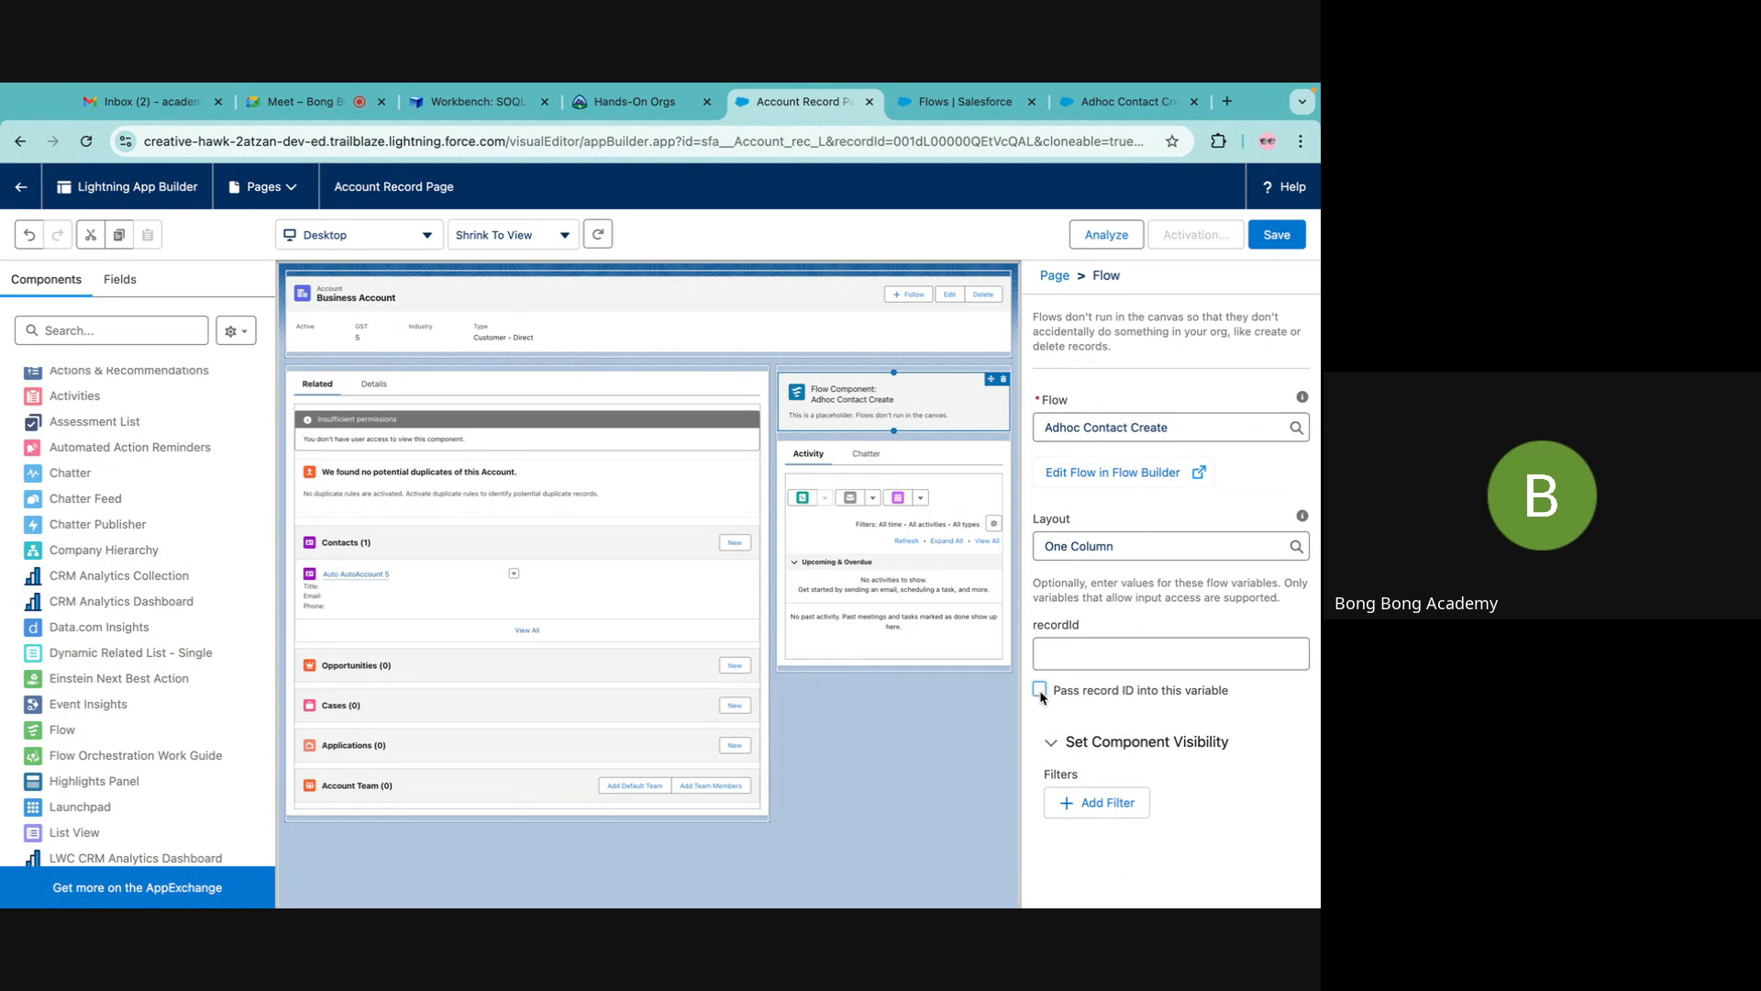
Pass the record ID into the Adhoc Contact Create flow's recordId variable and save the Account Record Page.
{"action": "left_click", "coordinate": [1039, 691]}
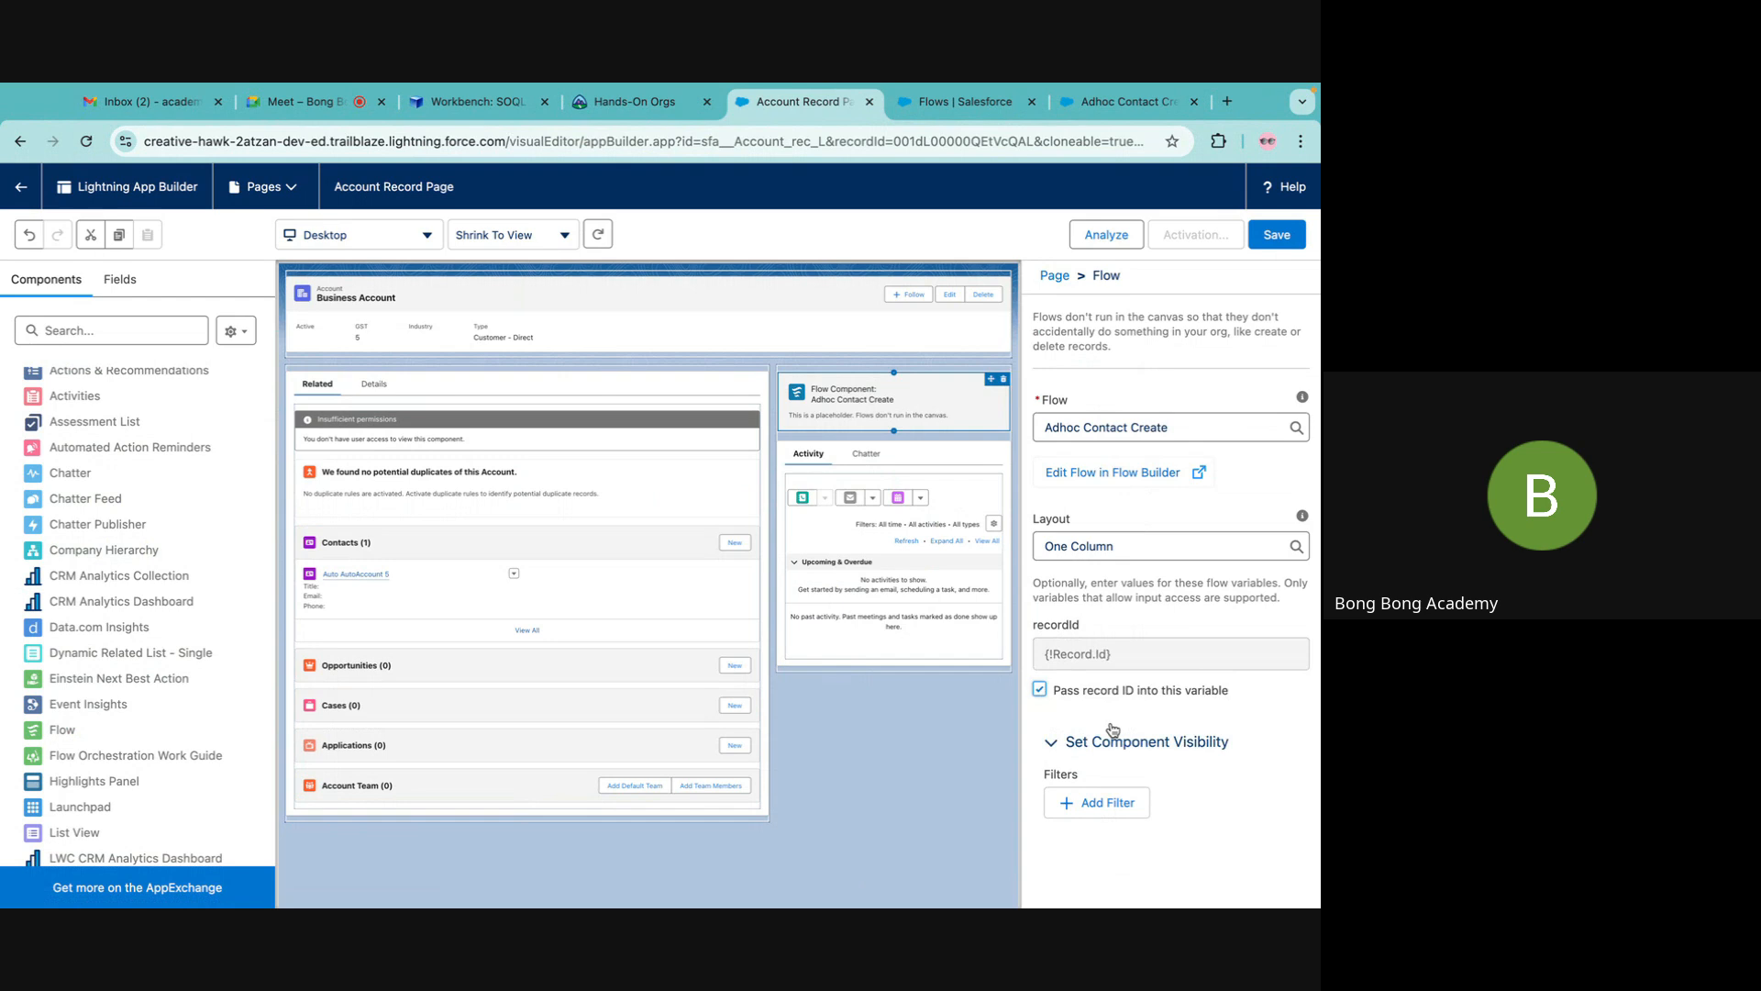
{"action": "left_click", "coordinate": [1277, 235]}
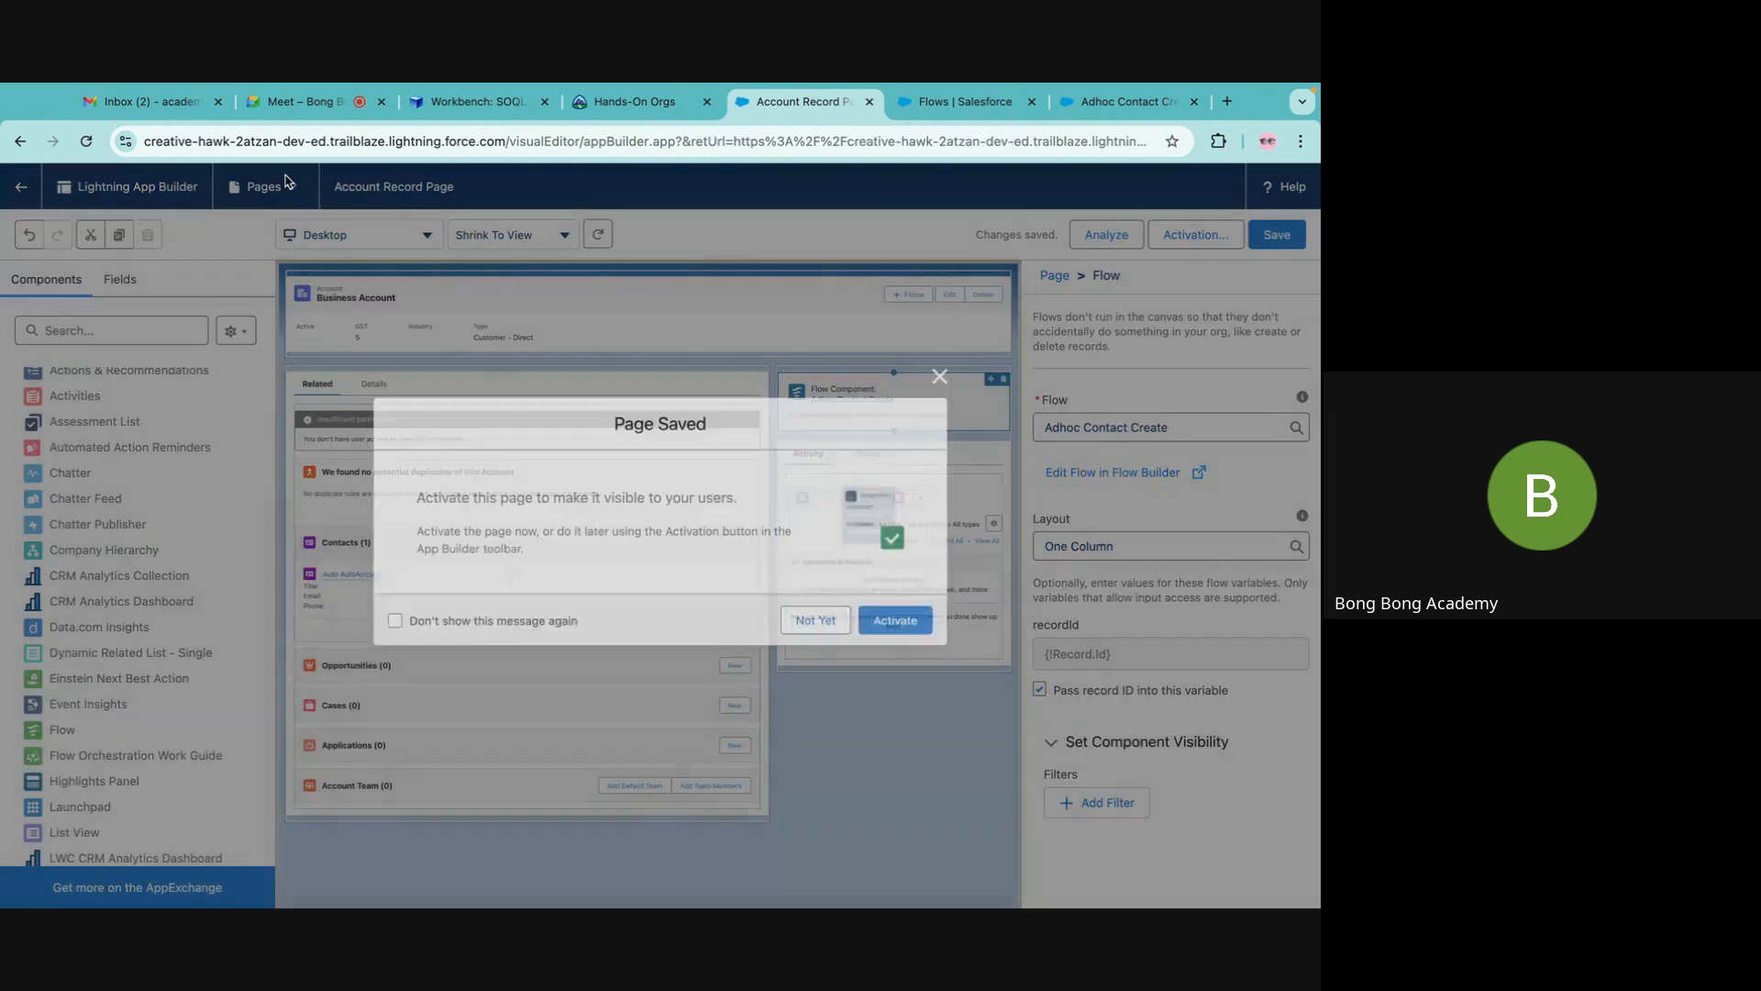
Activate the Account Record Page as the org default for desktop and phone and save the assignment.
{"action": "left_click", "coordinate": [918, 624]}
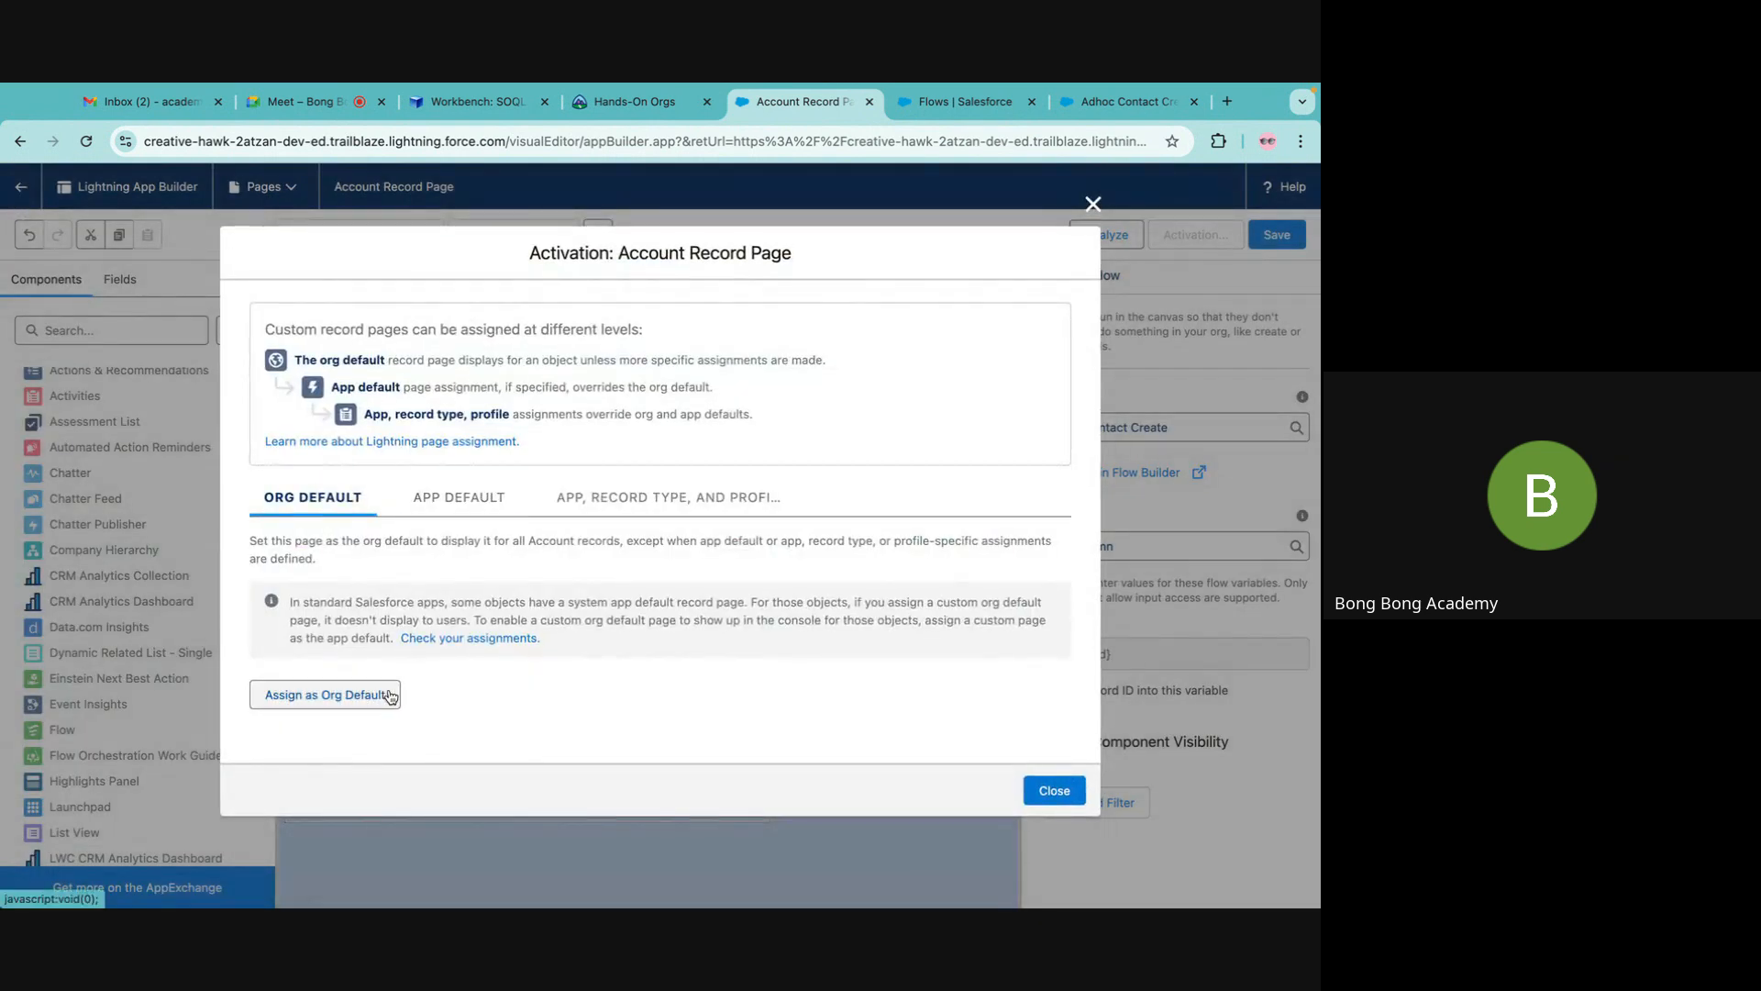
{"action": "left_click", "coordinate": [351, 699]}
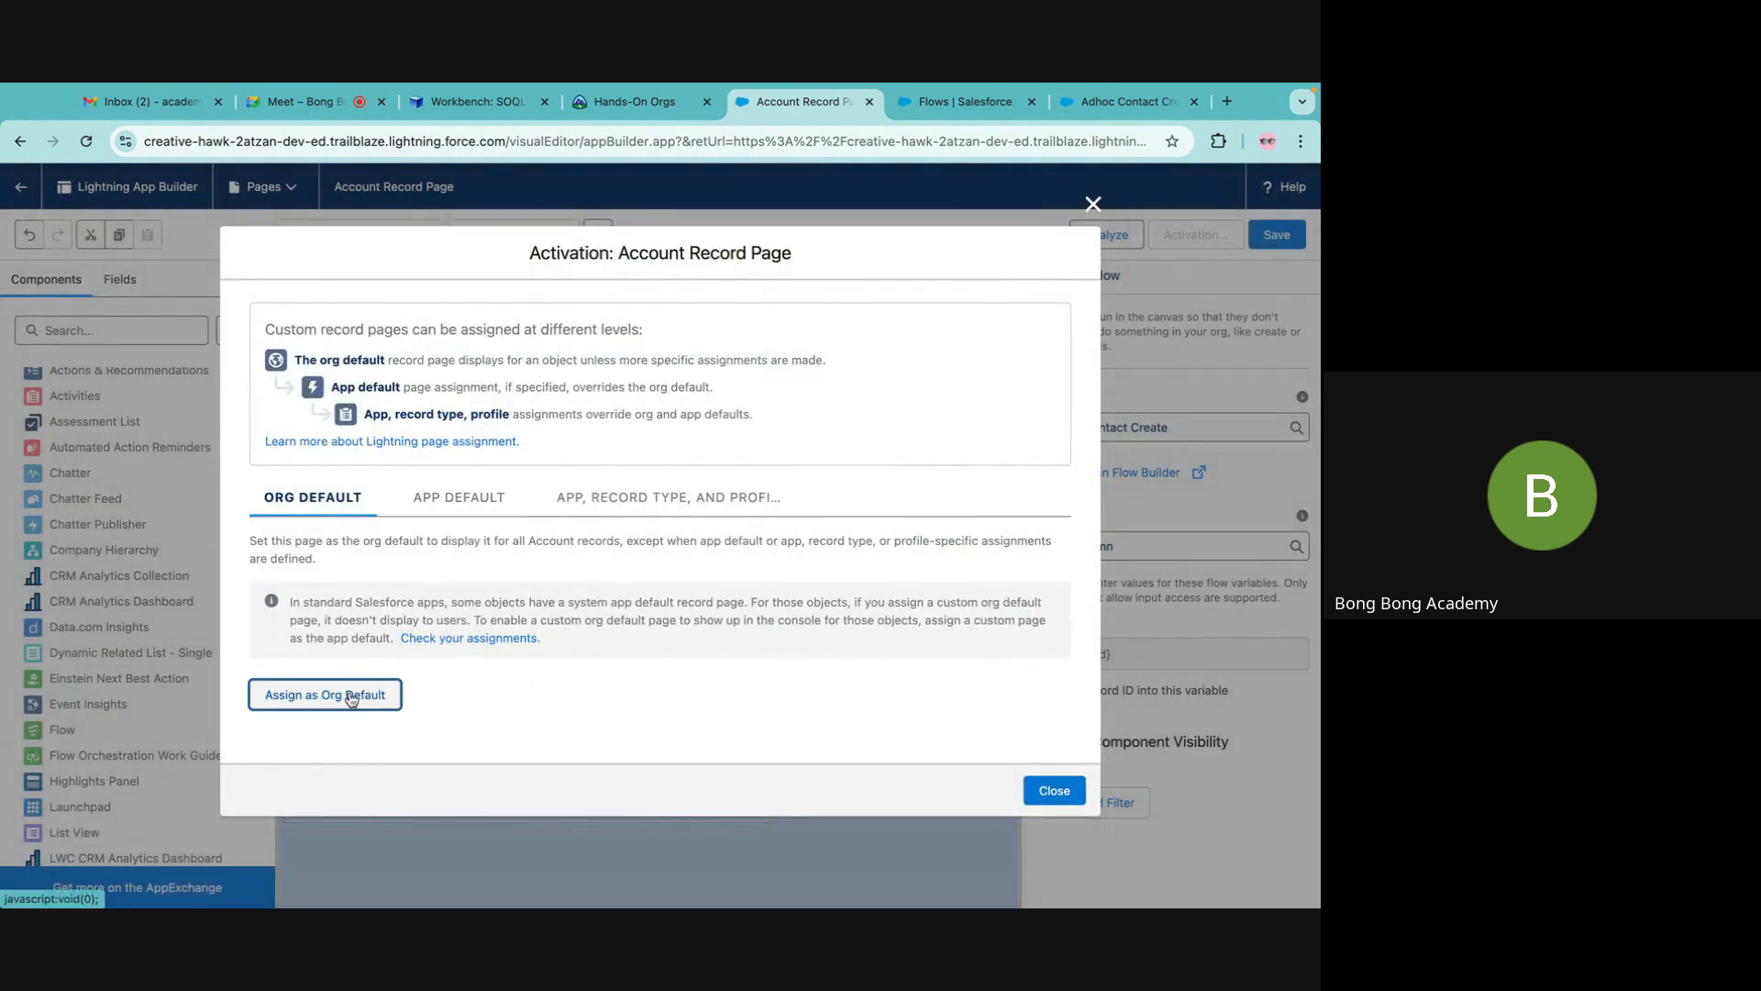
{"action": "left_click", "coordinate": [530, 568]}
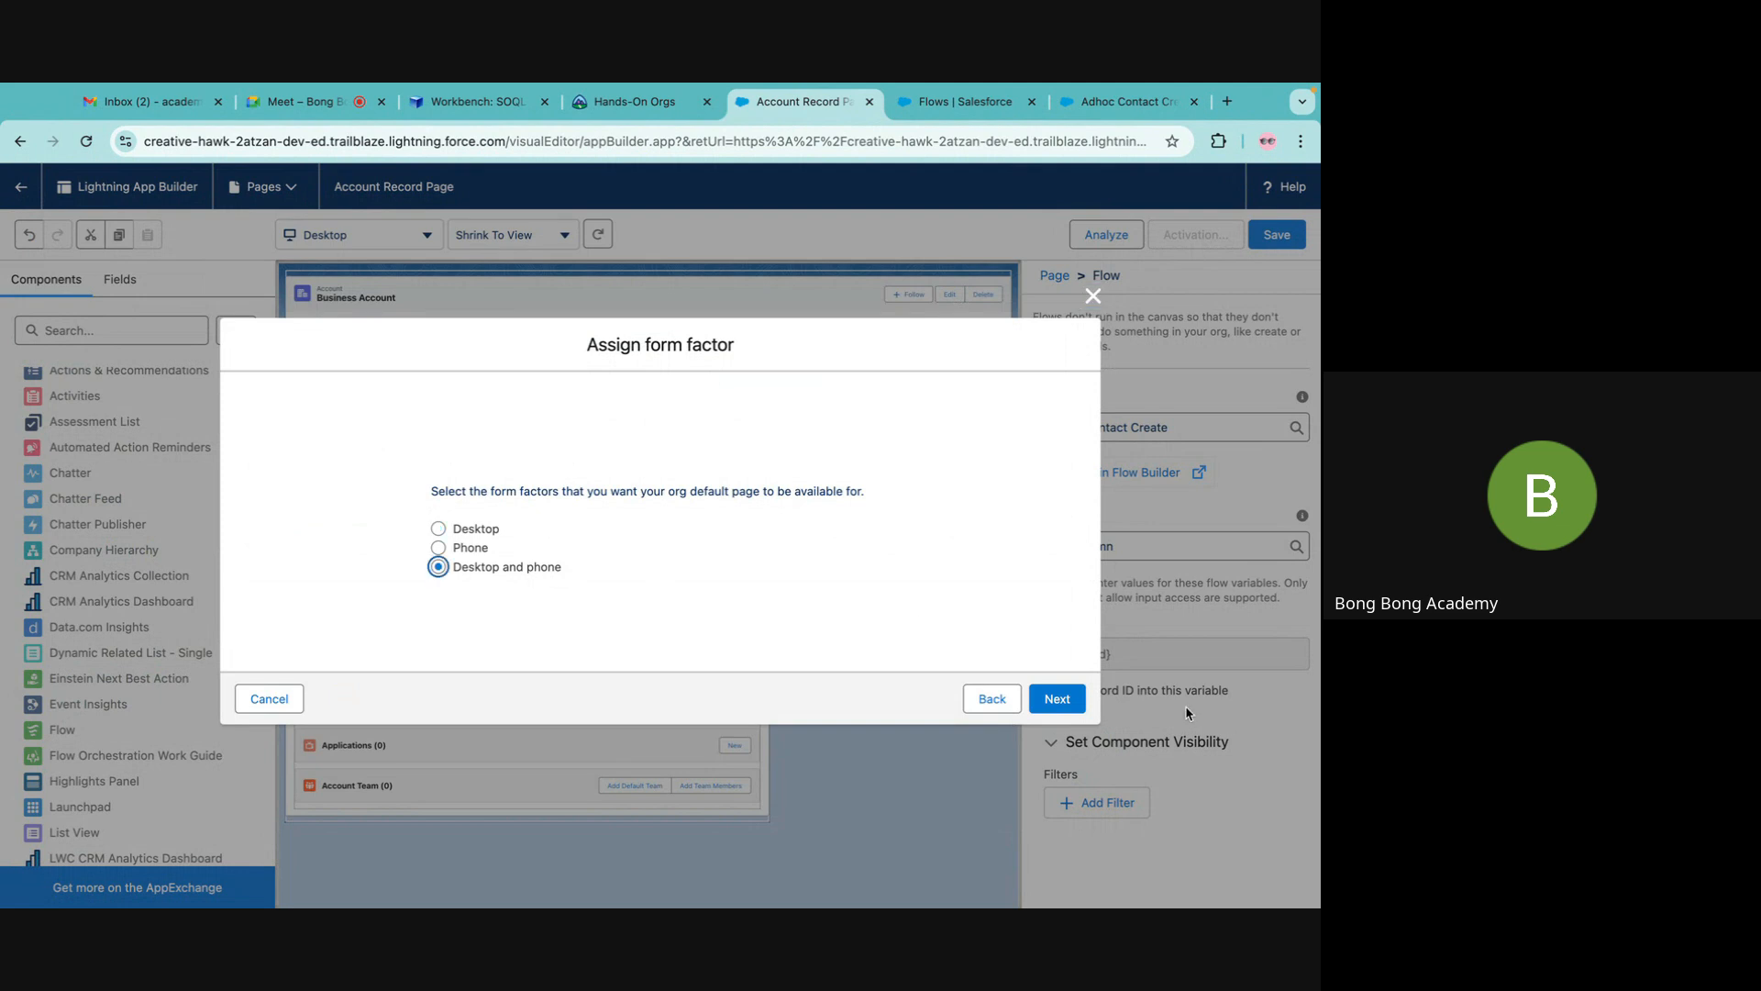
{"action": "left_click", "coordinate": [1051, 697]}
{"action": "left_click", "coordinate": [1058, 656]}
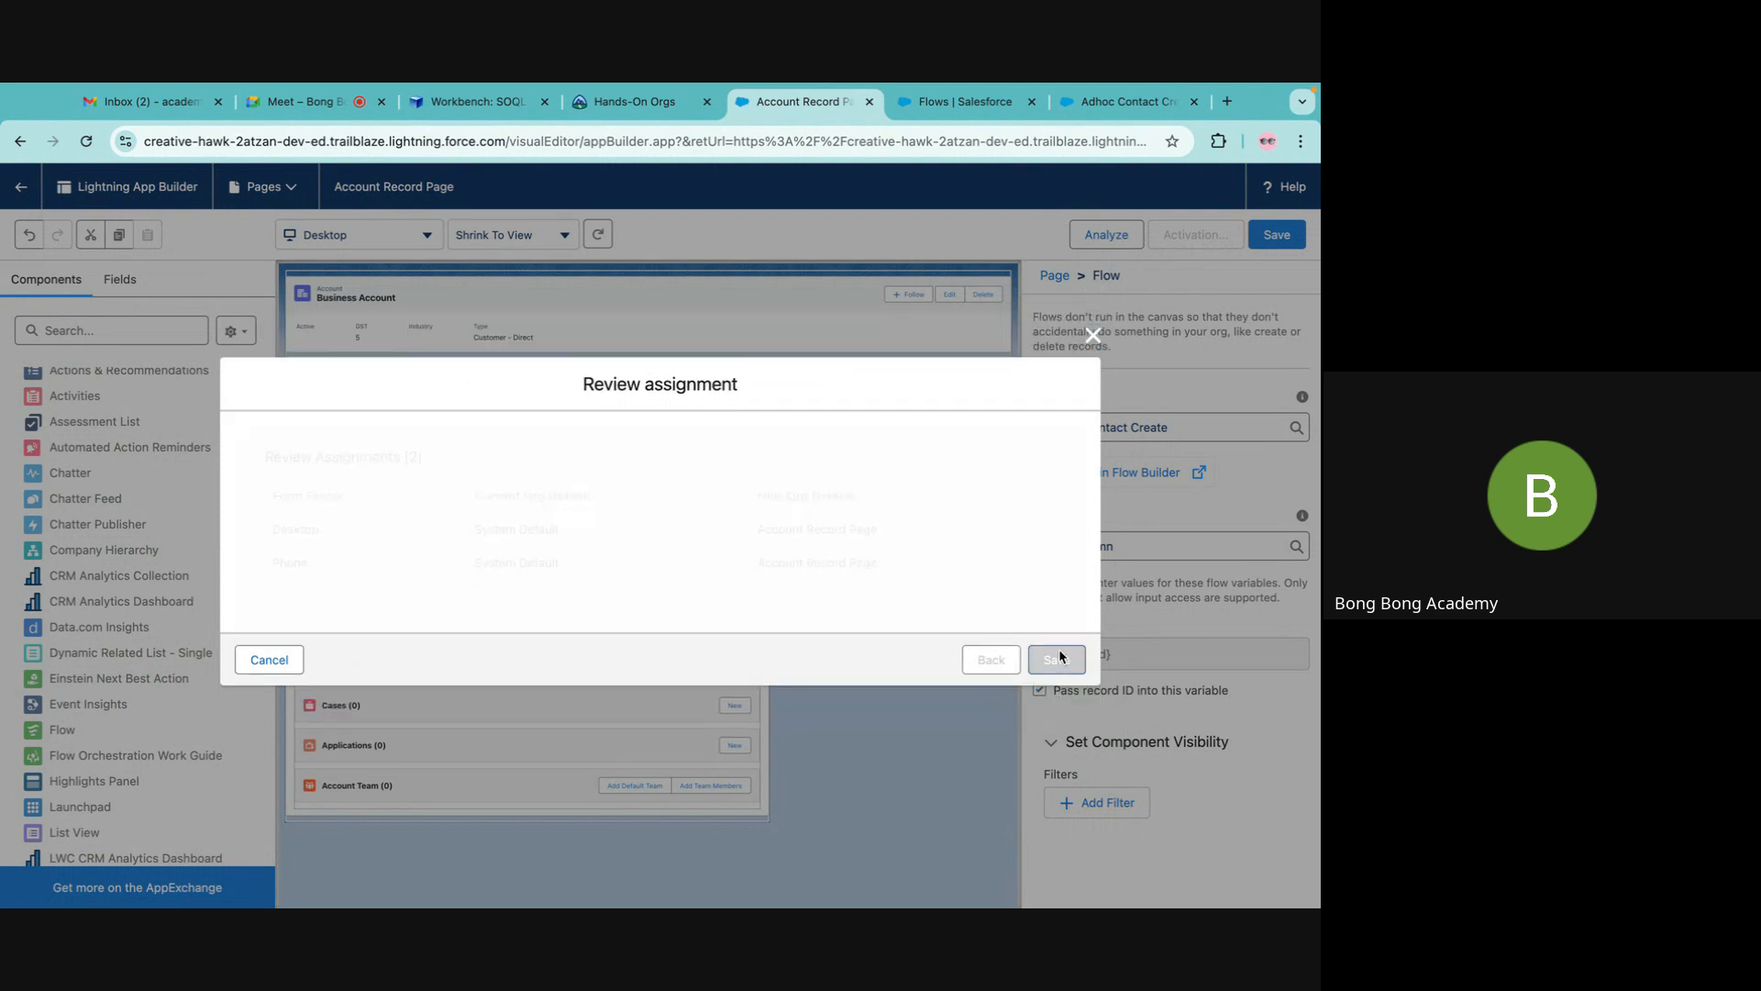
Return to the account record and submit its Adhoc Contact Create flow with first name Flow and last name Test Contact.
{"action": "left_click", "coordinate": [20, 186]}
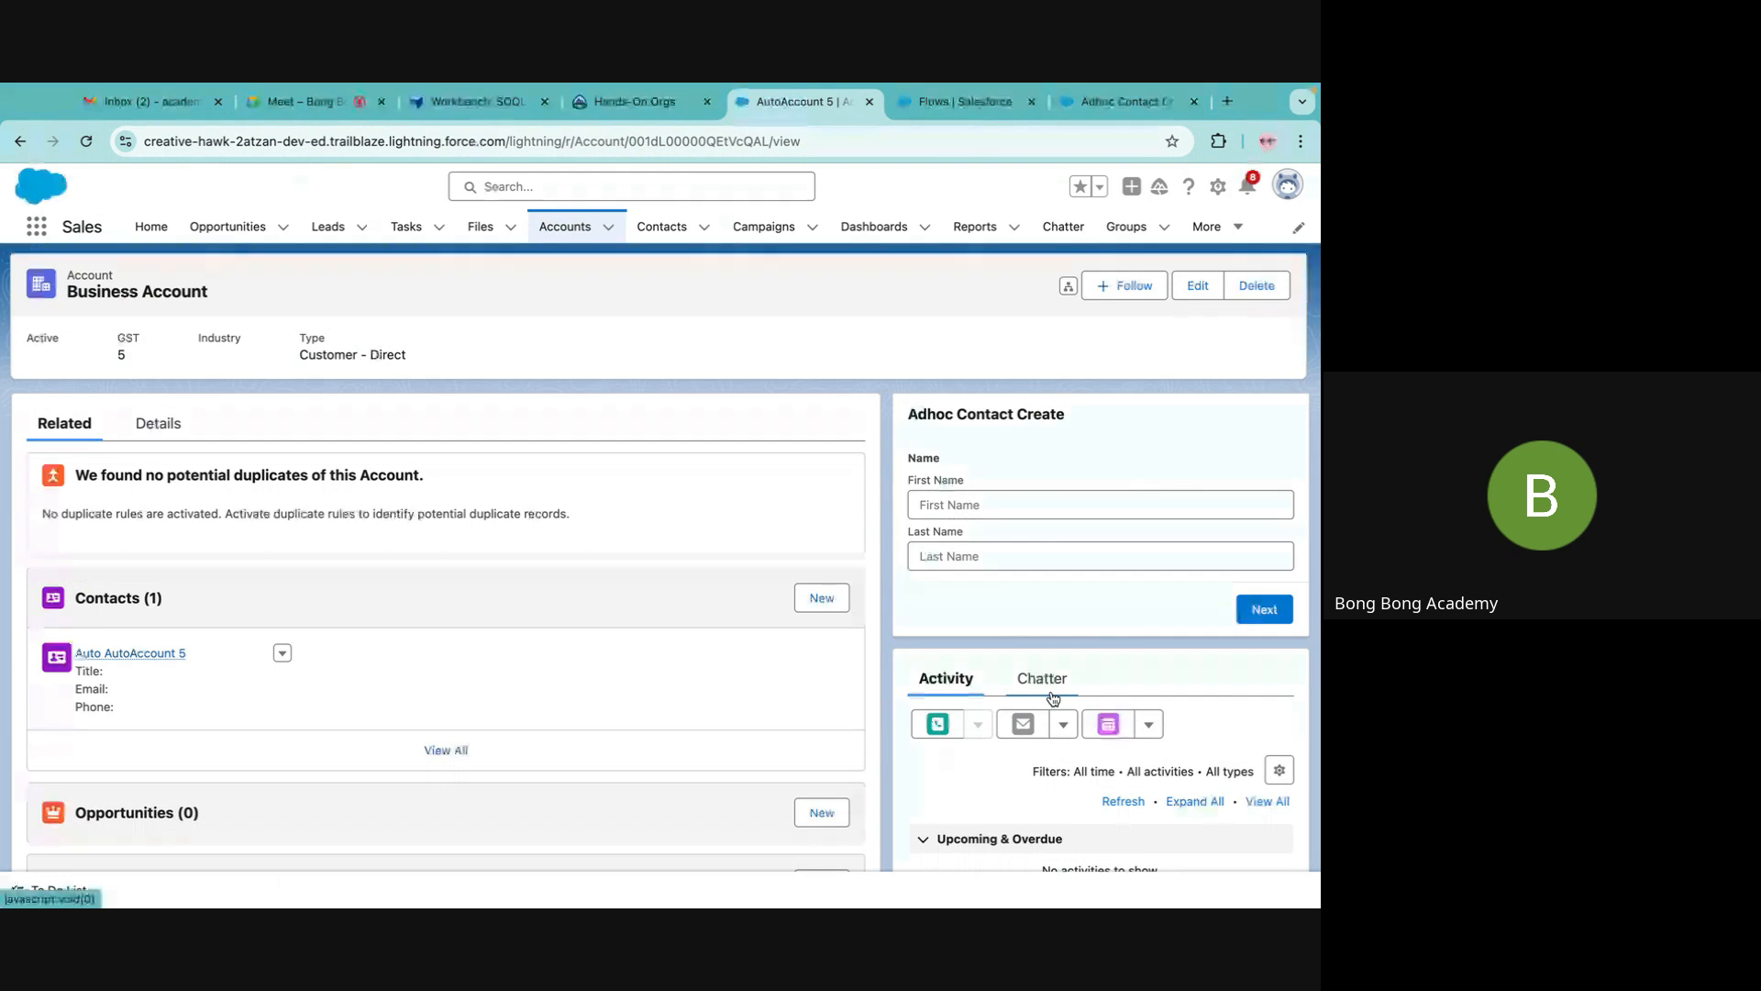
{"action": "left_click", "coordinate": [1009, 505]}
{"action": "type", "text": "F"}
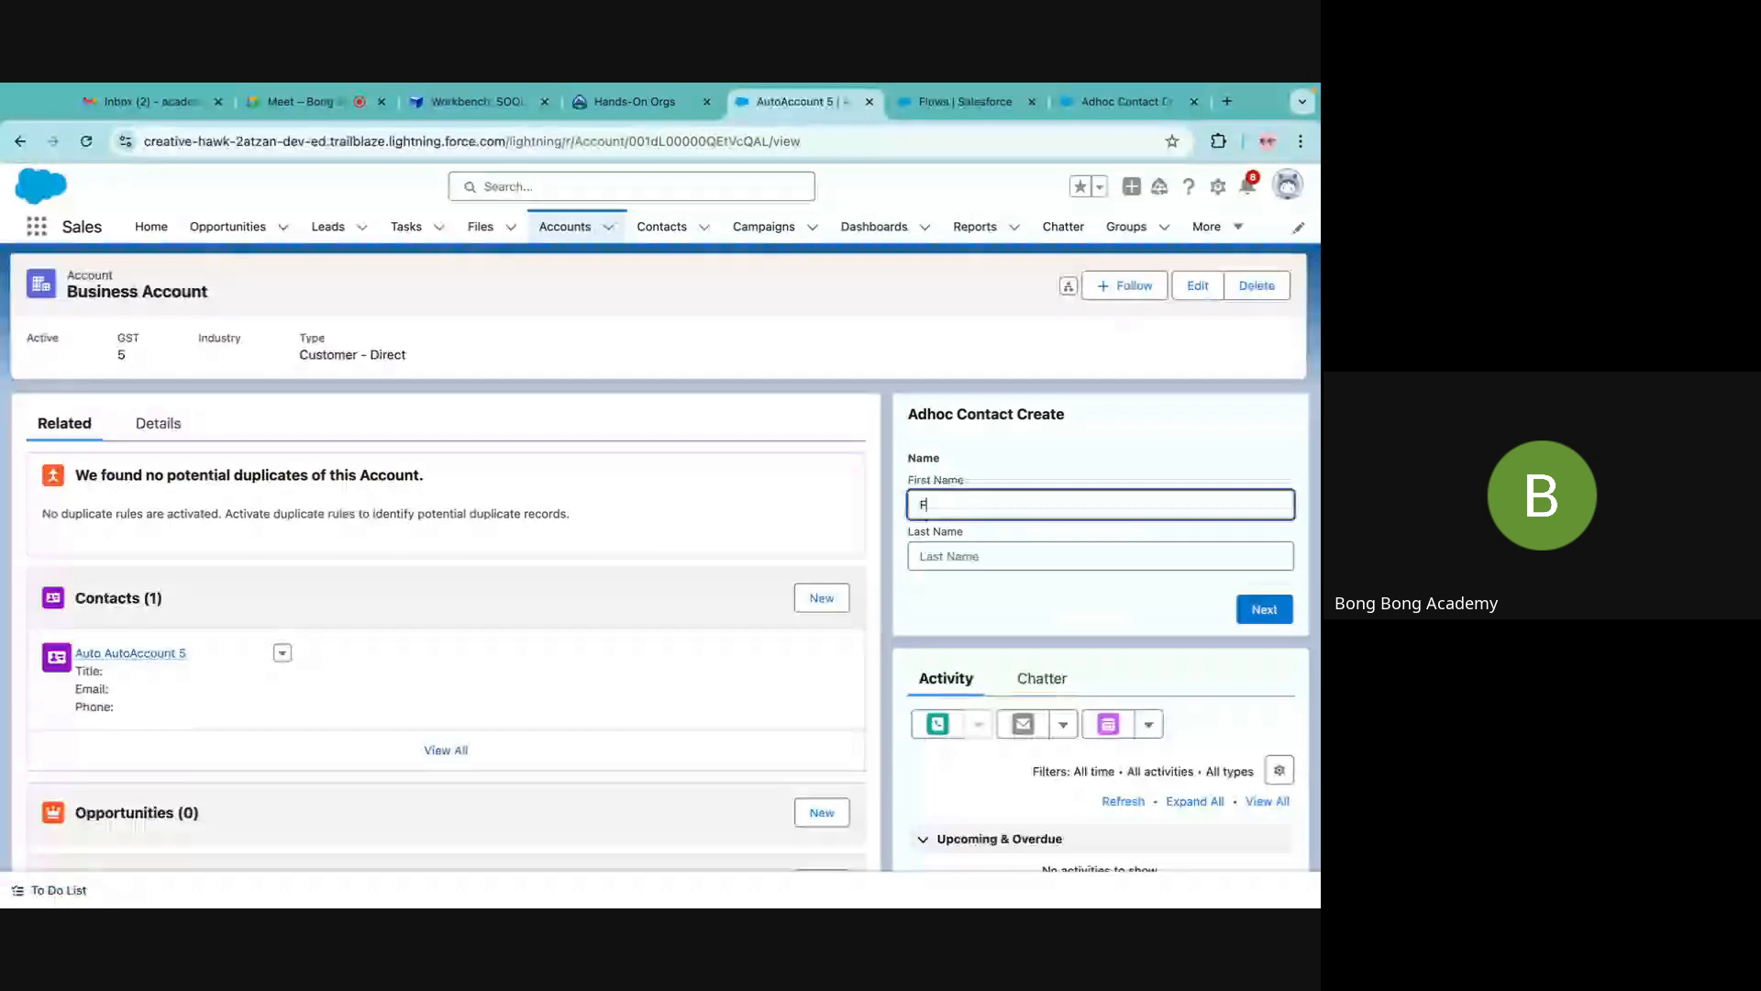
{"action": "type", "text": "low"}
{"action": "left_click", "coordinate": [948, 555]}
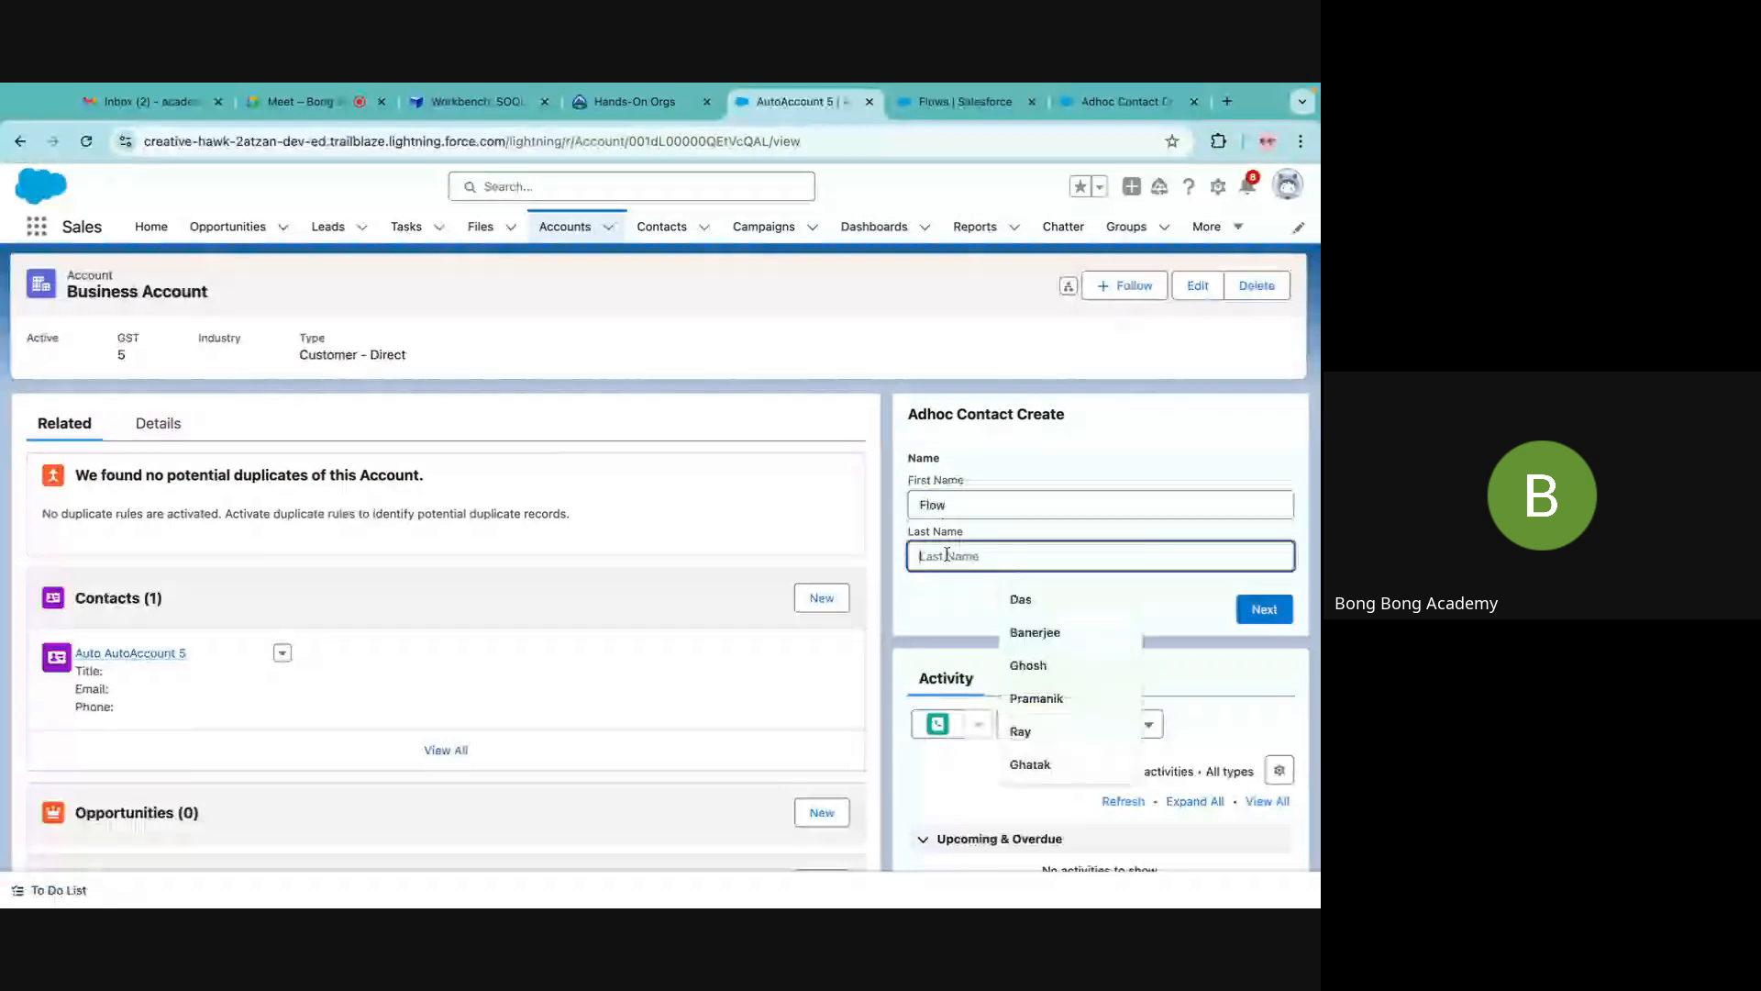
{"action": "type", "text": "Test Contact"}
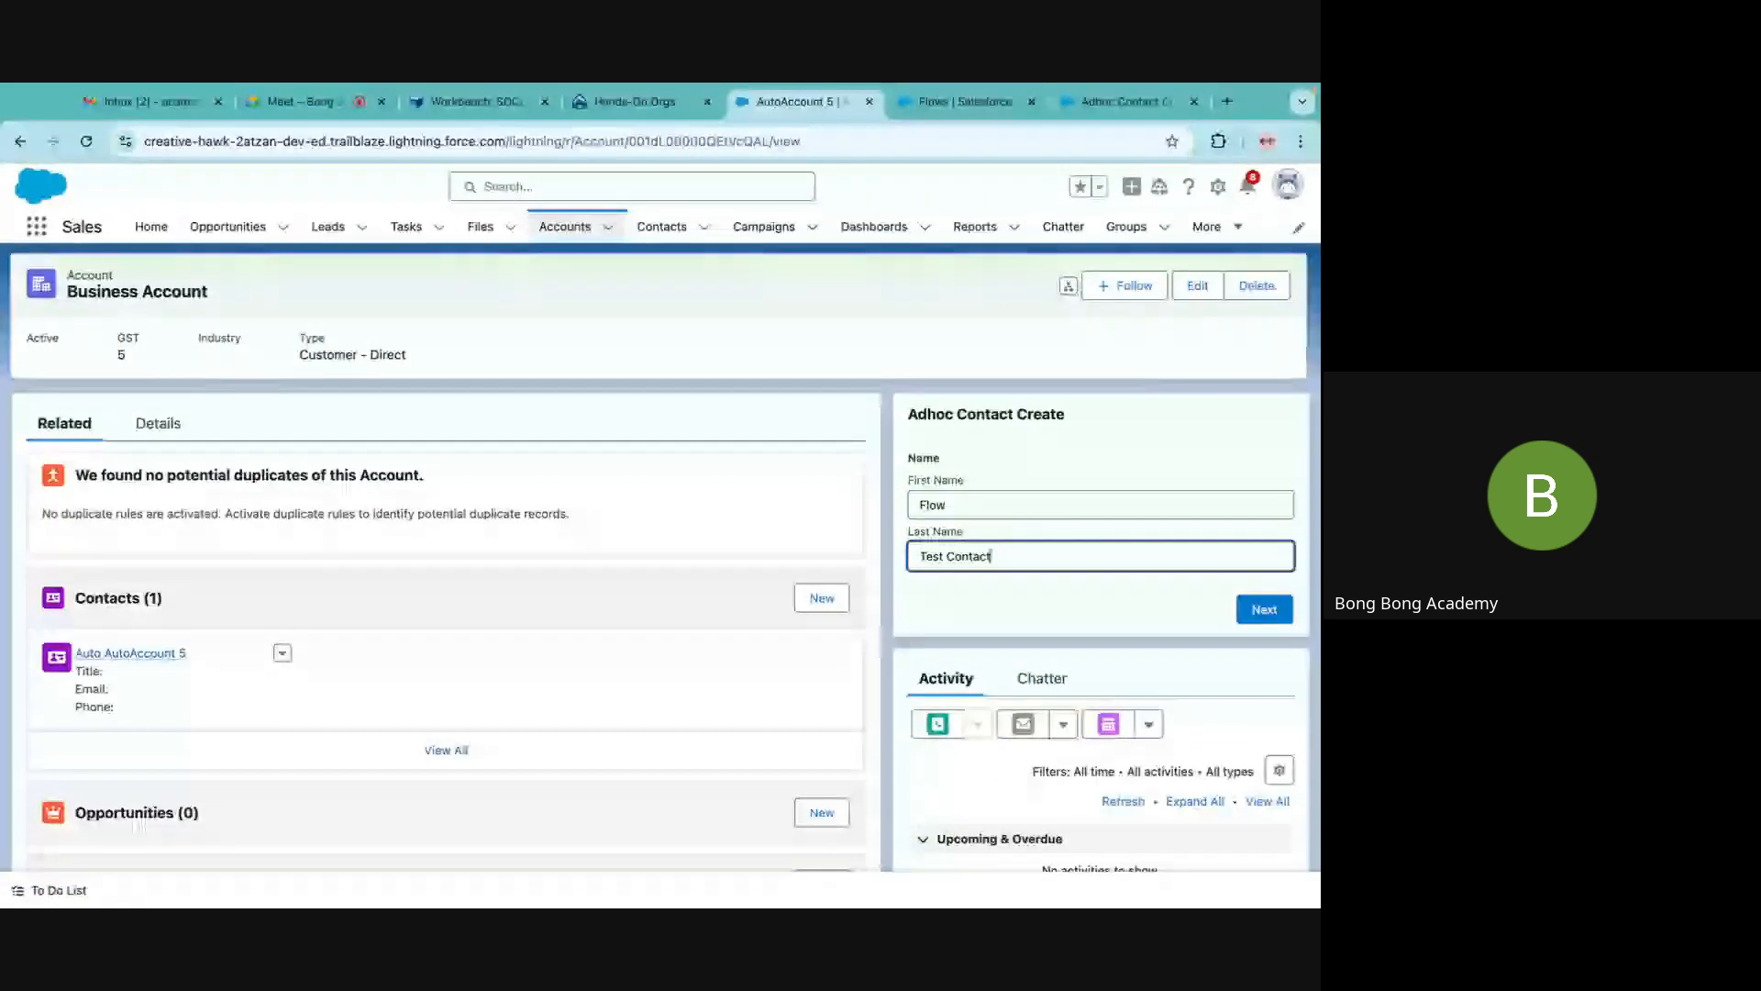
{"action": "left_click", "coordinate": [1247, 609]}
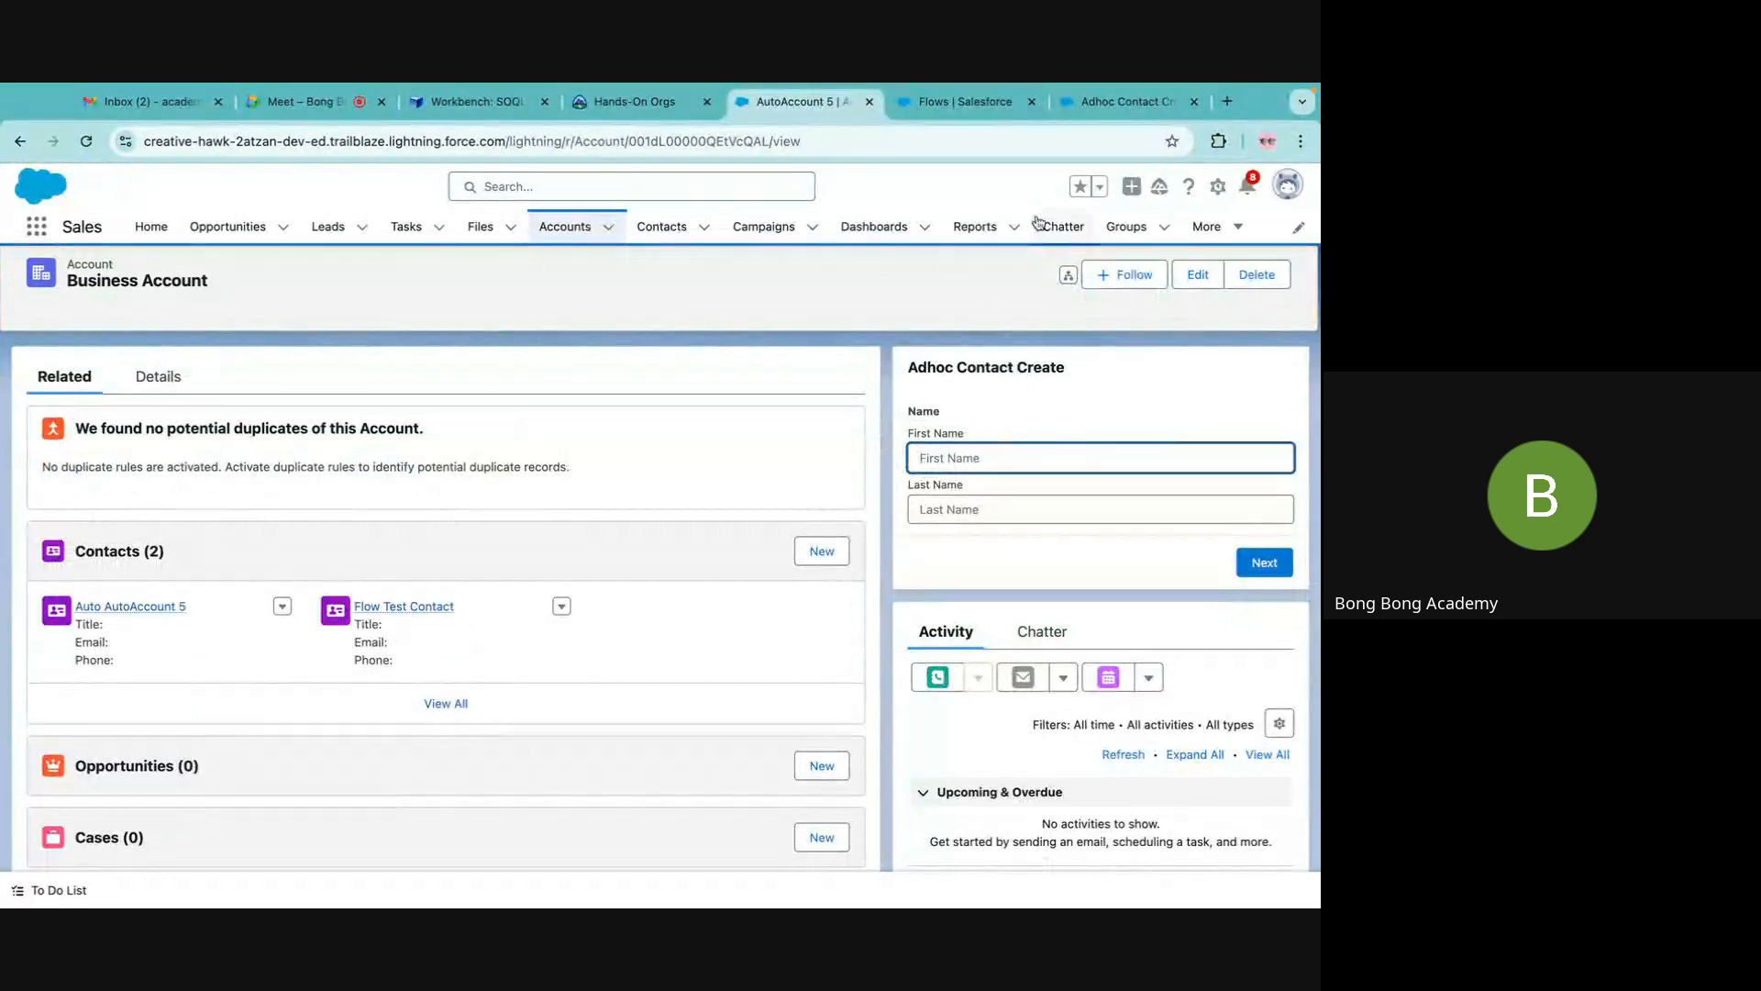
{"action": "left_click", "coordinate": [963, 103]}
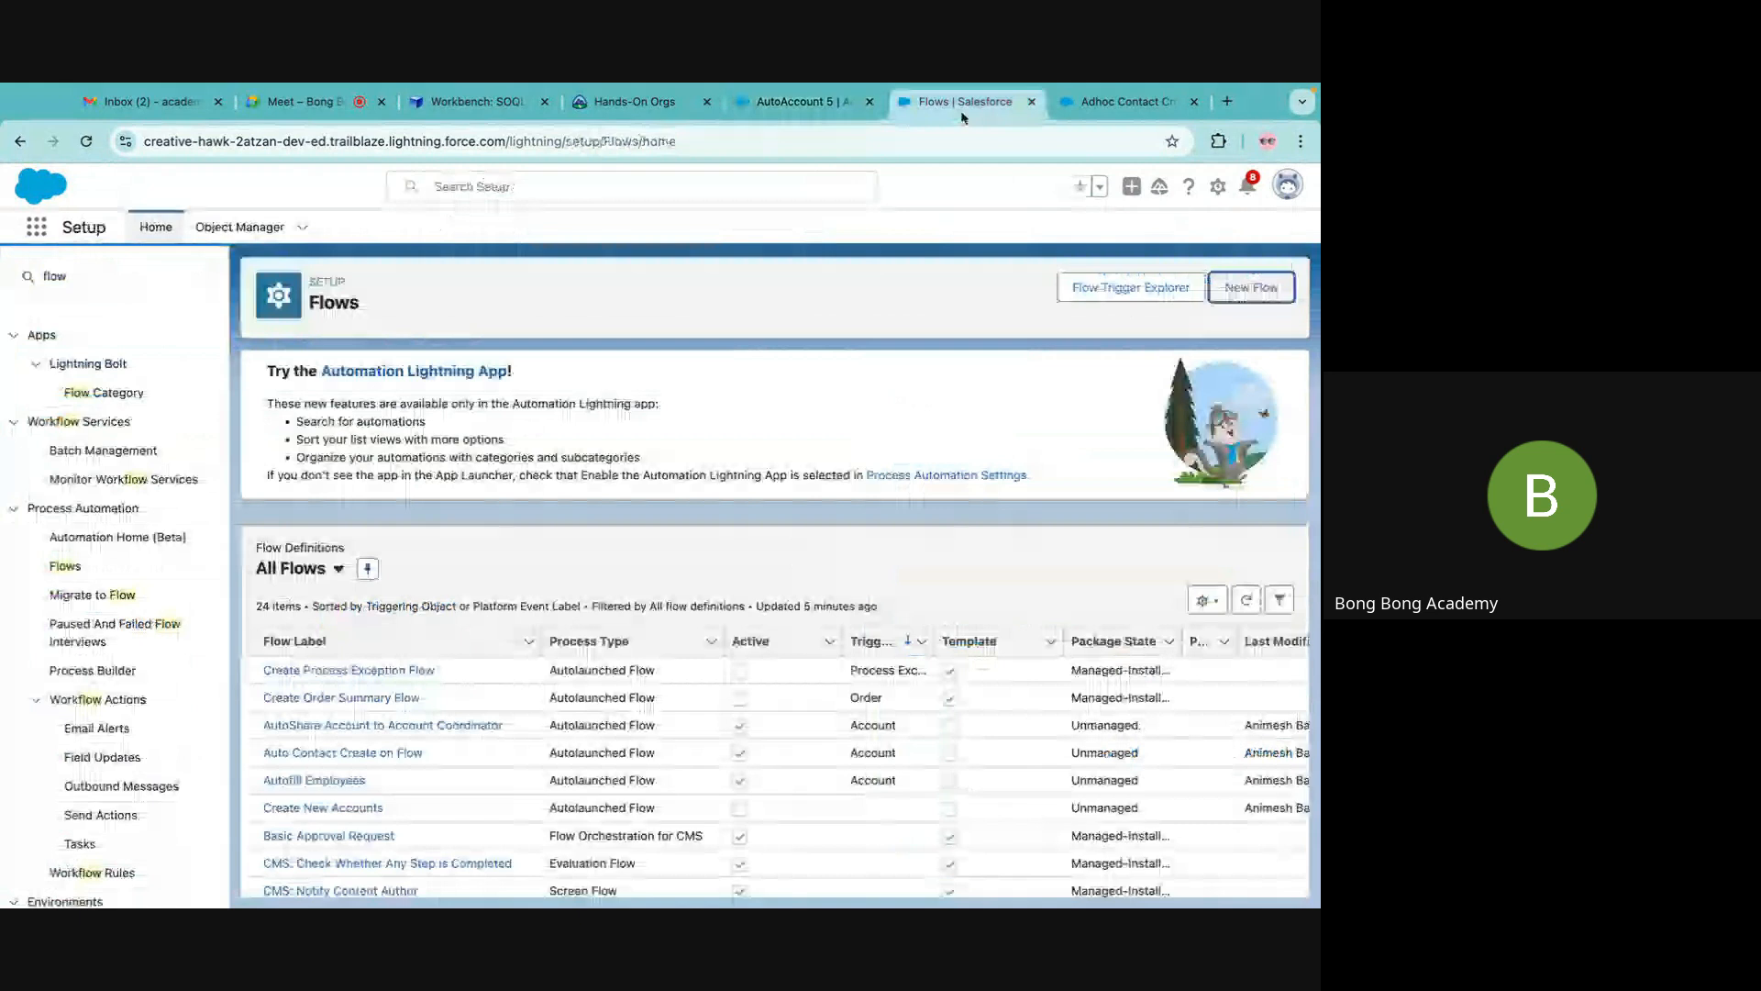
{"action": "scroll", "coordinate": [362, 764], "scroll_direction": "down", "scroll_amount": 3}
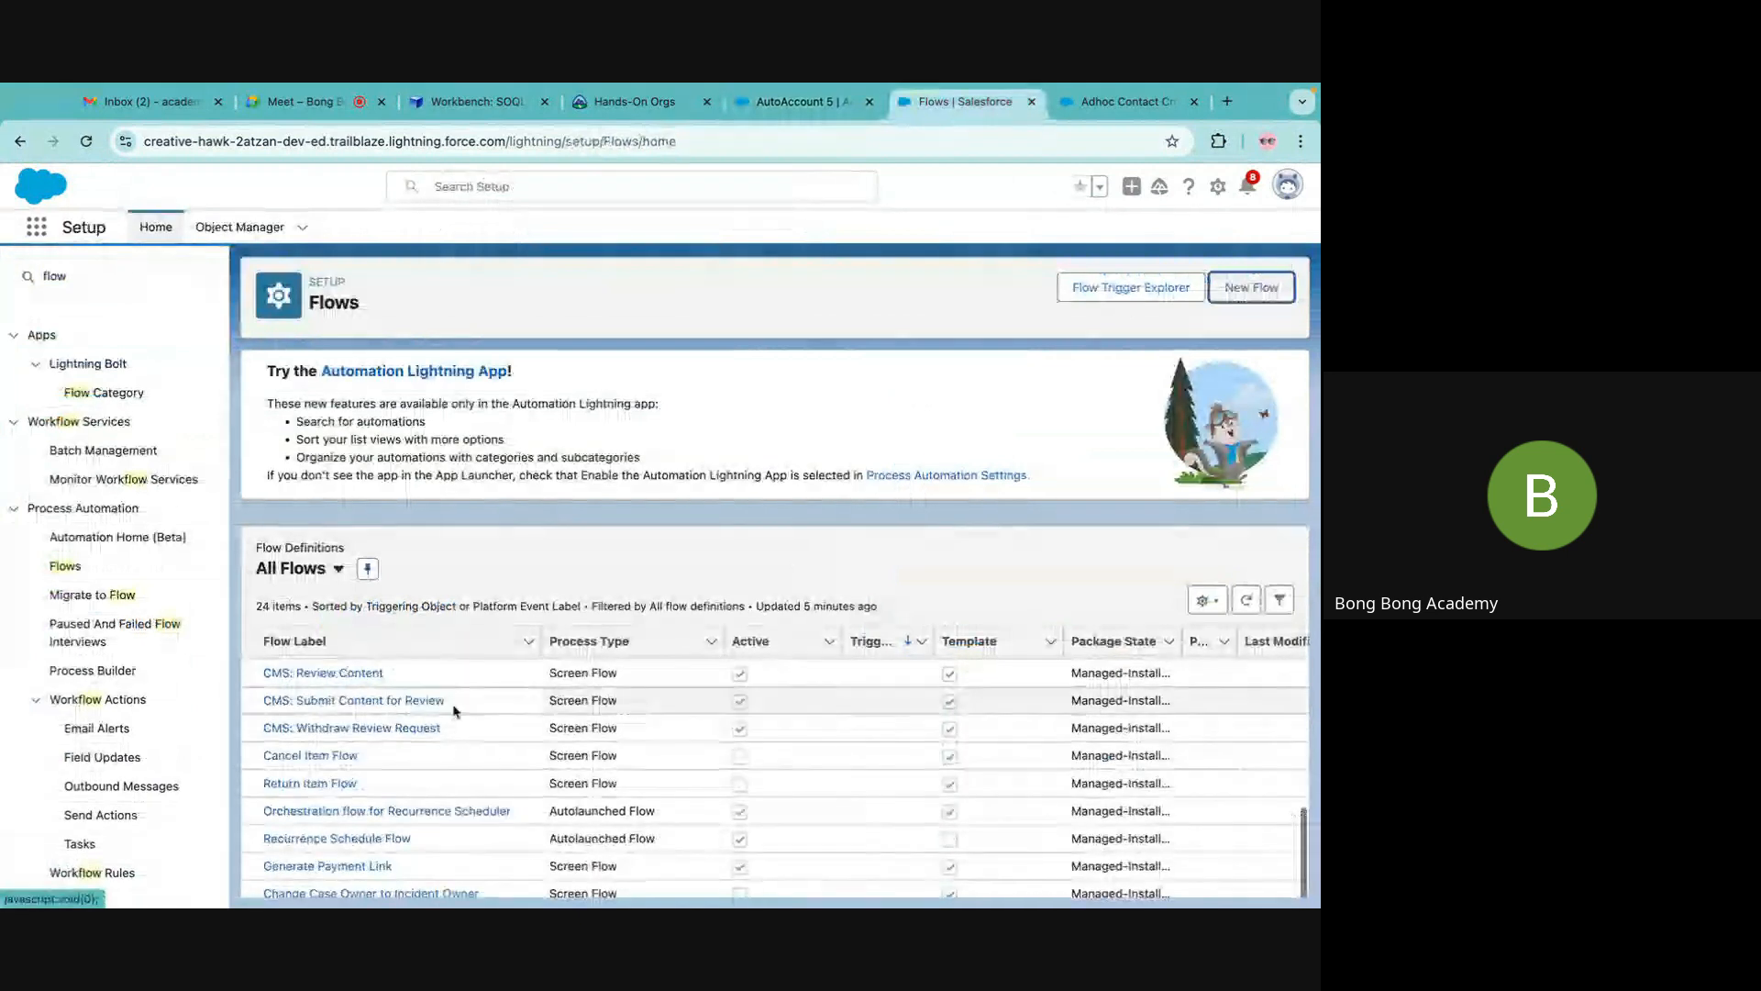
{"action": "left_click", "coordinate": [795, 110]}
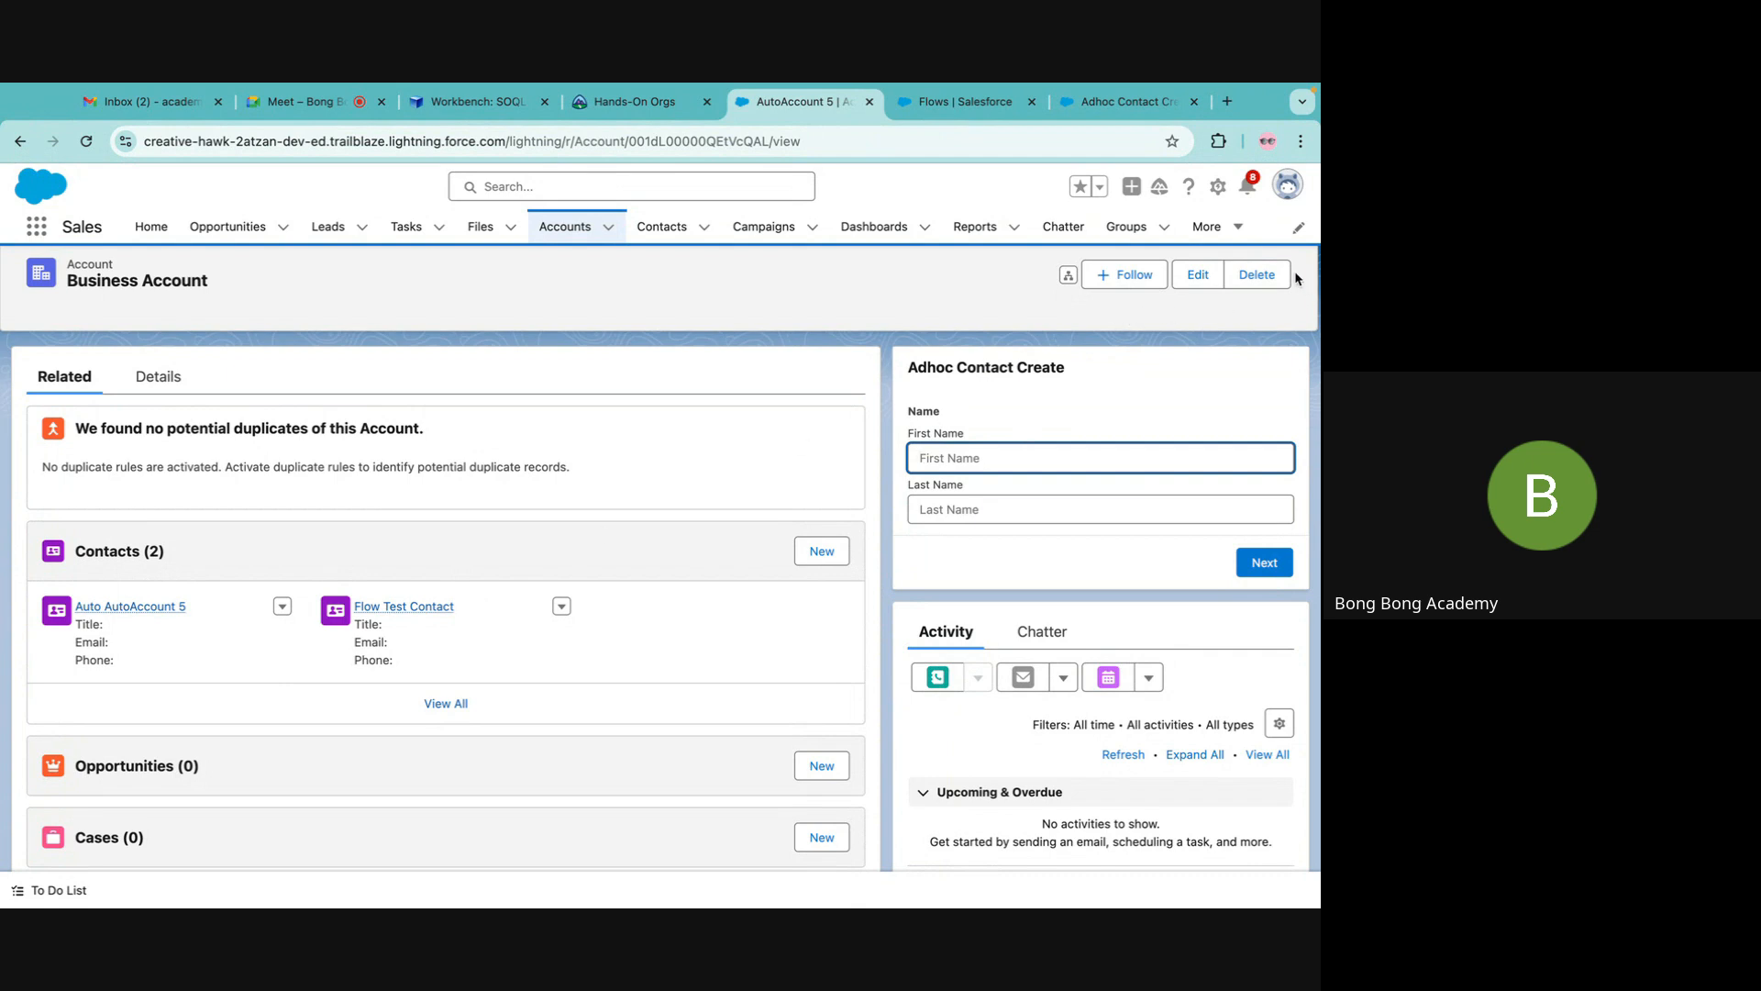
Start a new action on the Account object in Setup with Flow as its action type.
{"action": "left_click", "coordinate": [966, 104]}
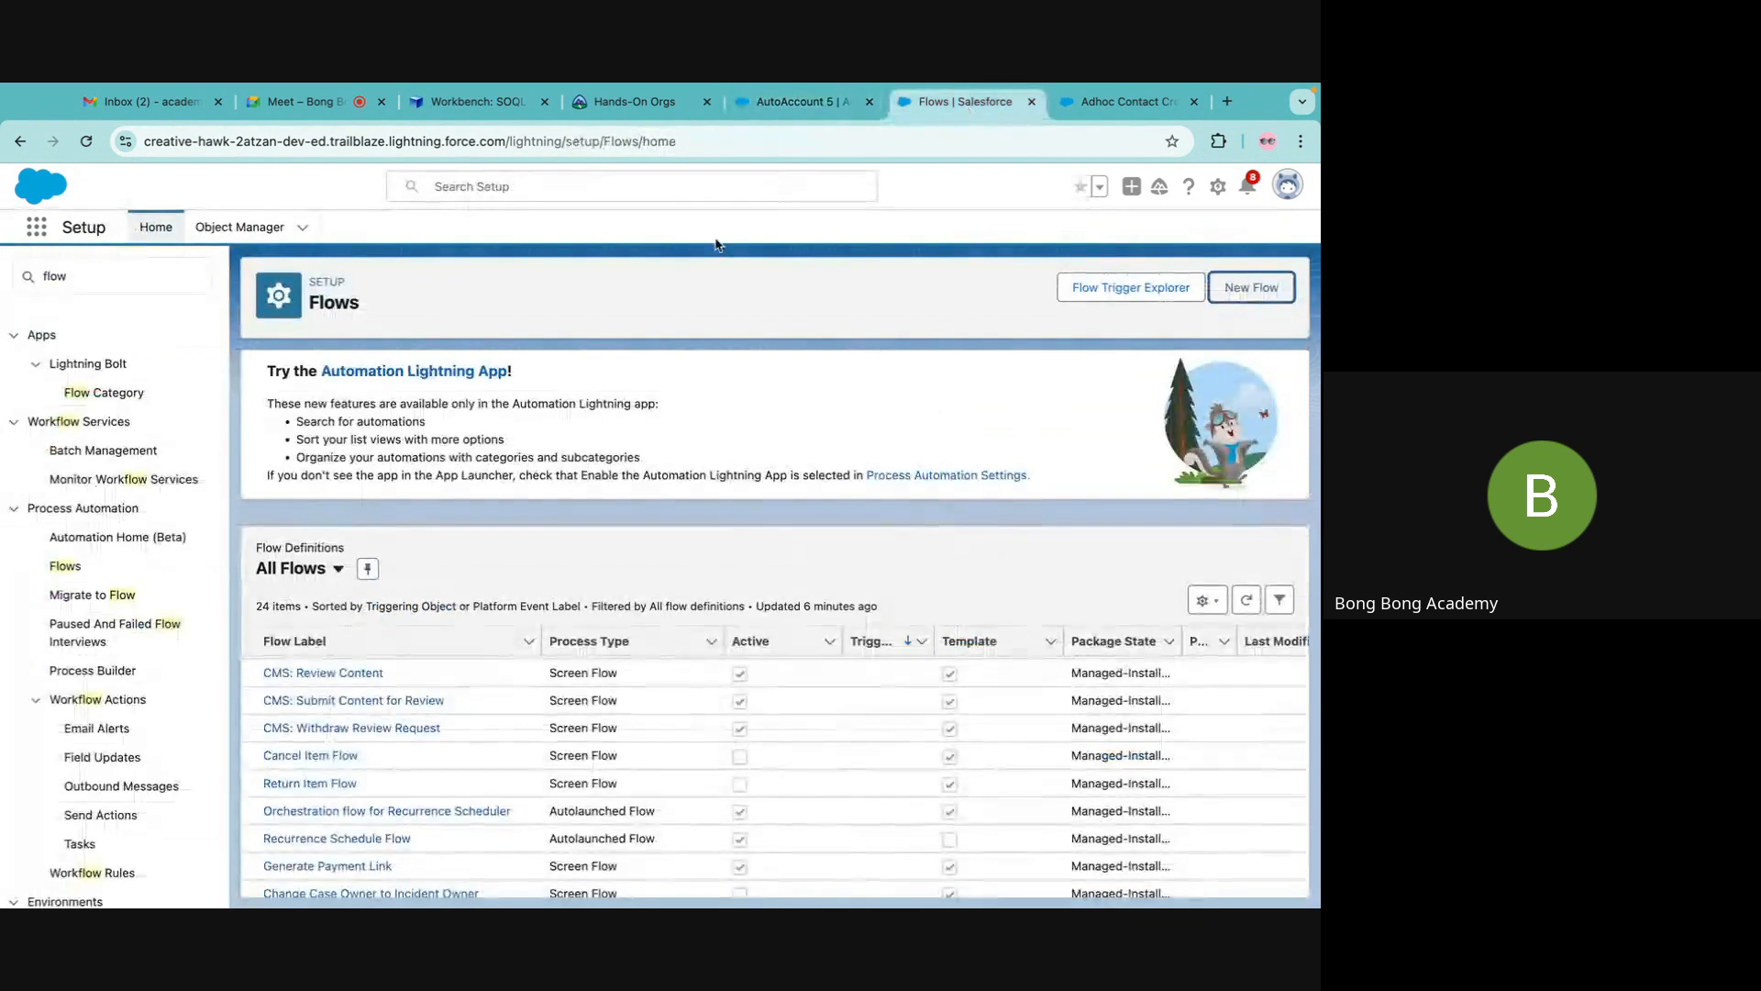
{"action": "left_click", "coordinate": [240, 227]}
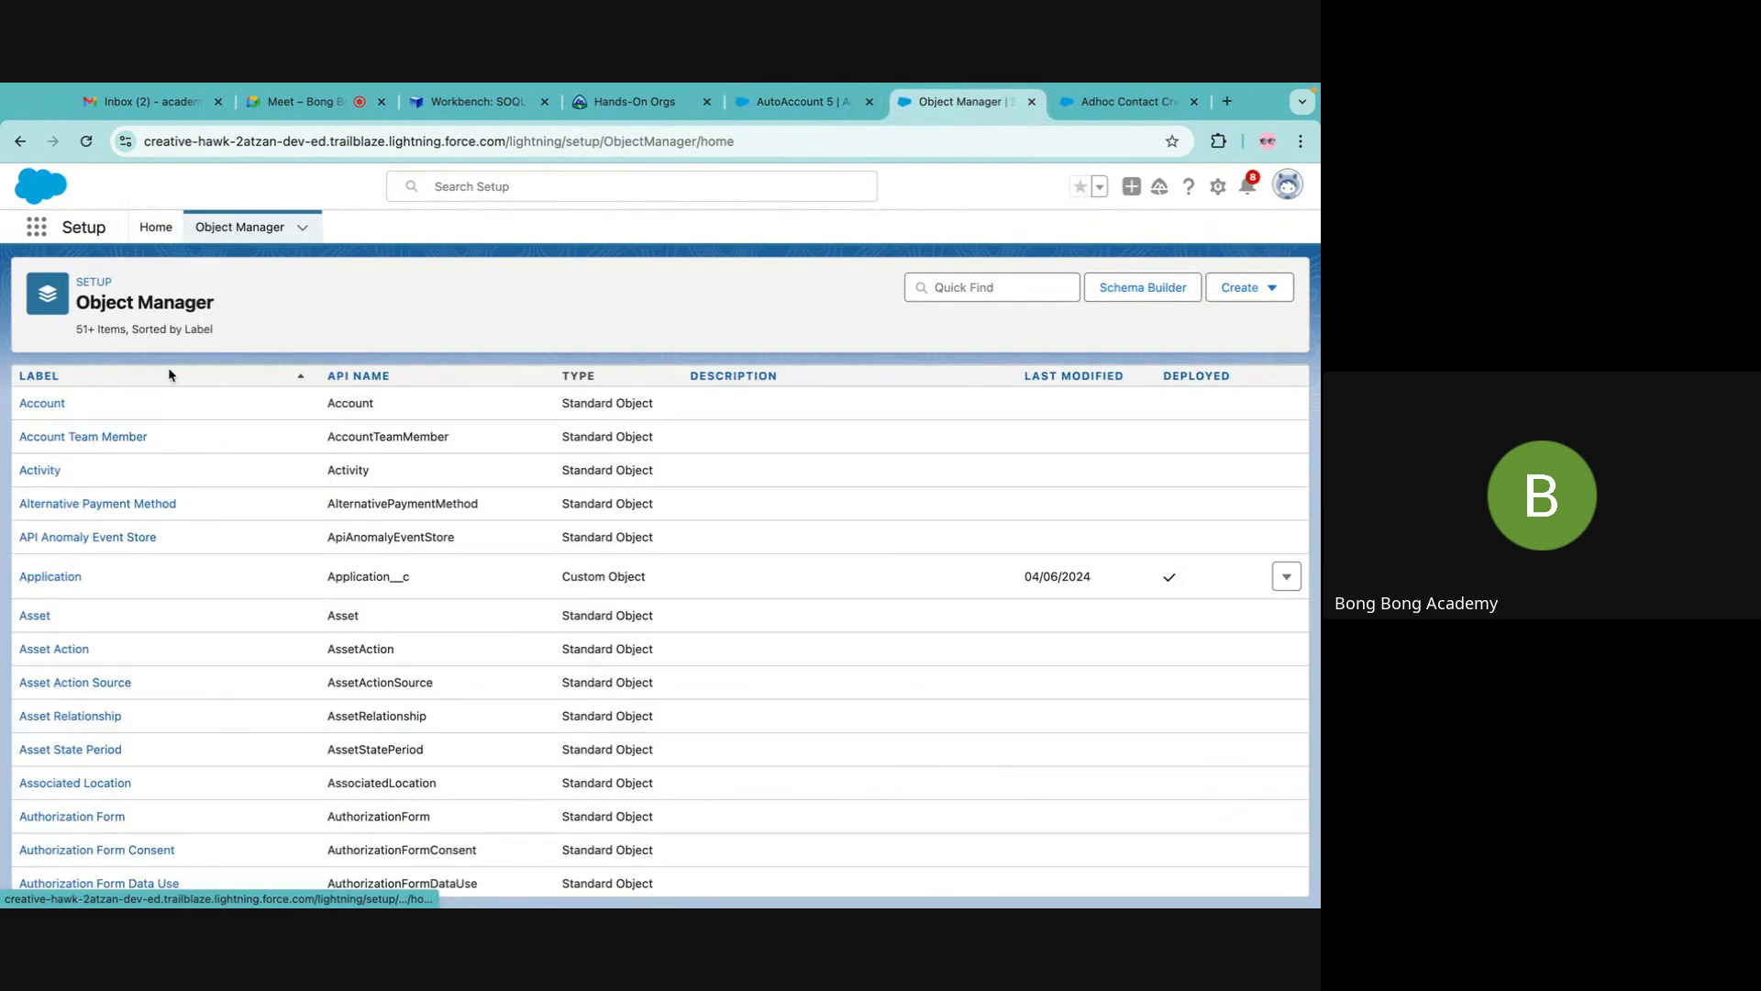
{"action": "left_click", "coordinate": [48, 402]}
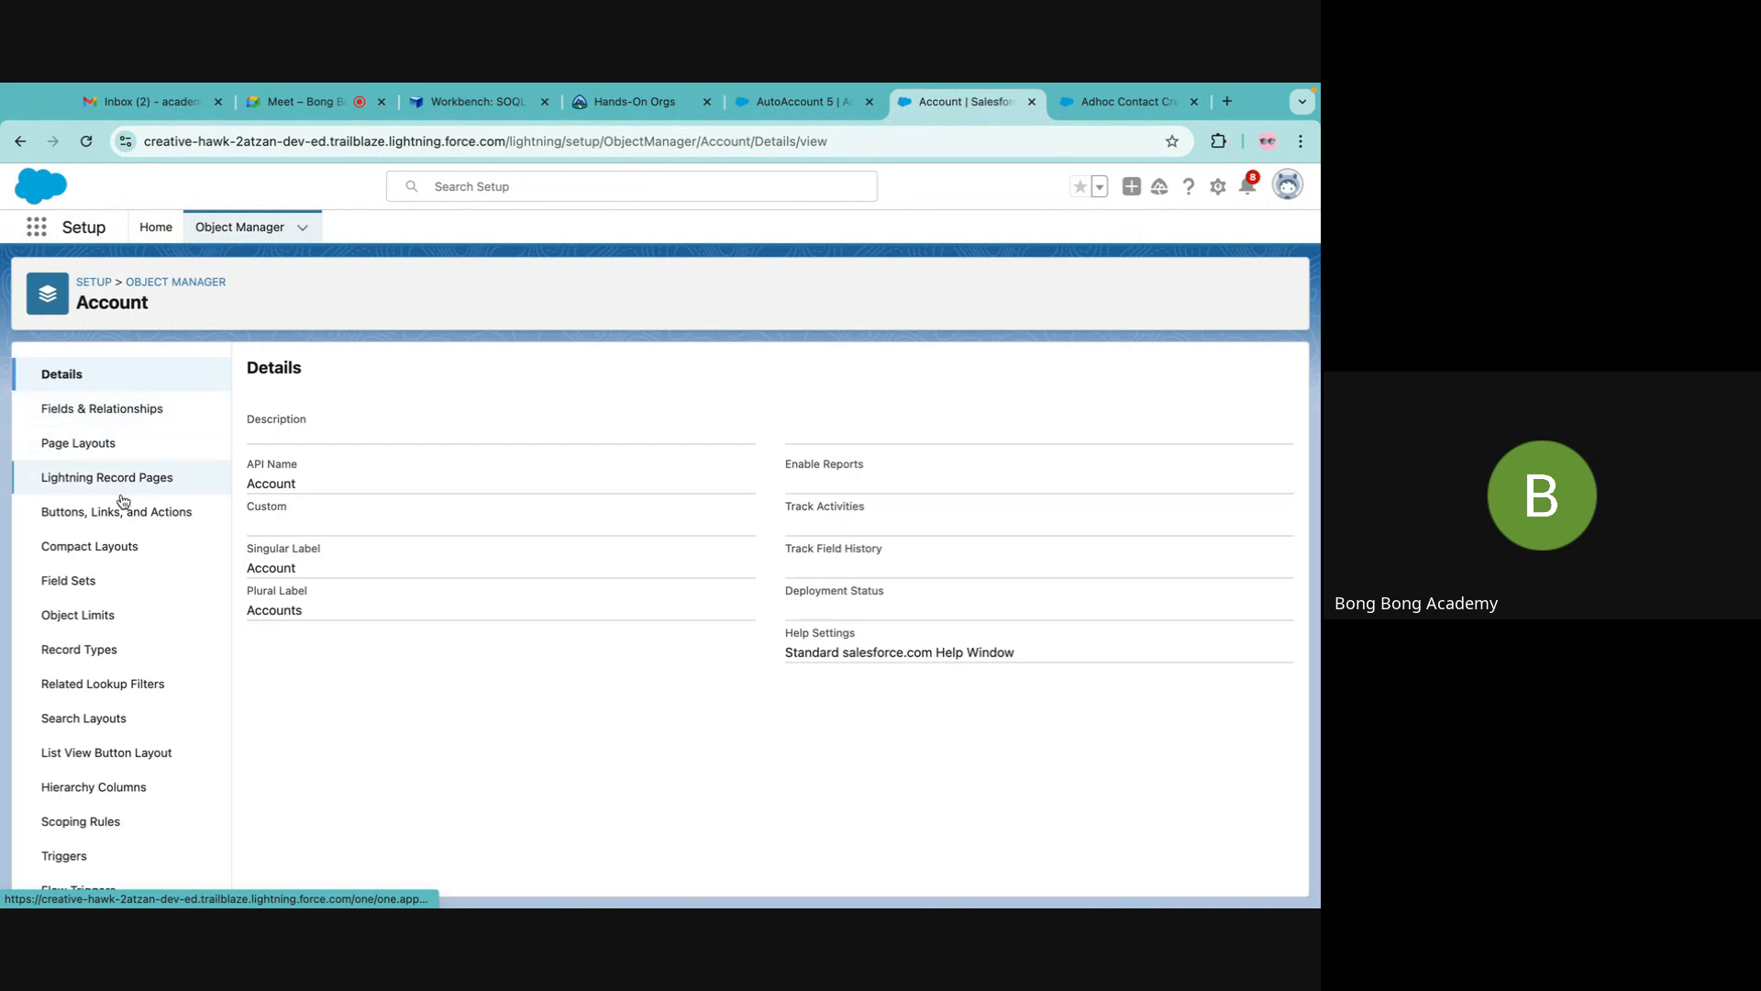
{"action": "left_click", "coordinate": [122, 512]}
{"action": "left_click", "coordinate": [1106, 375]}
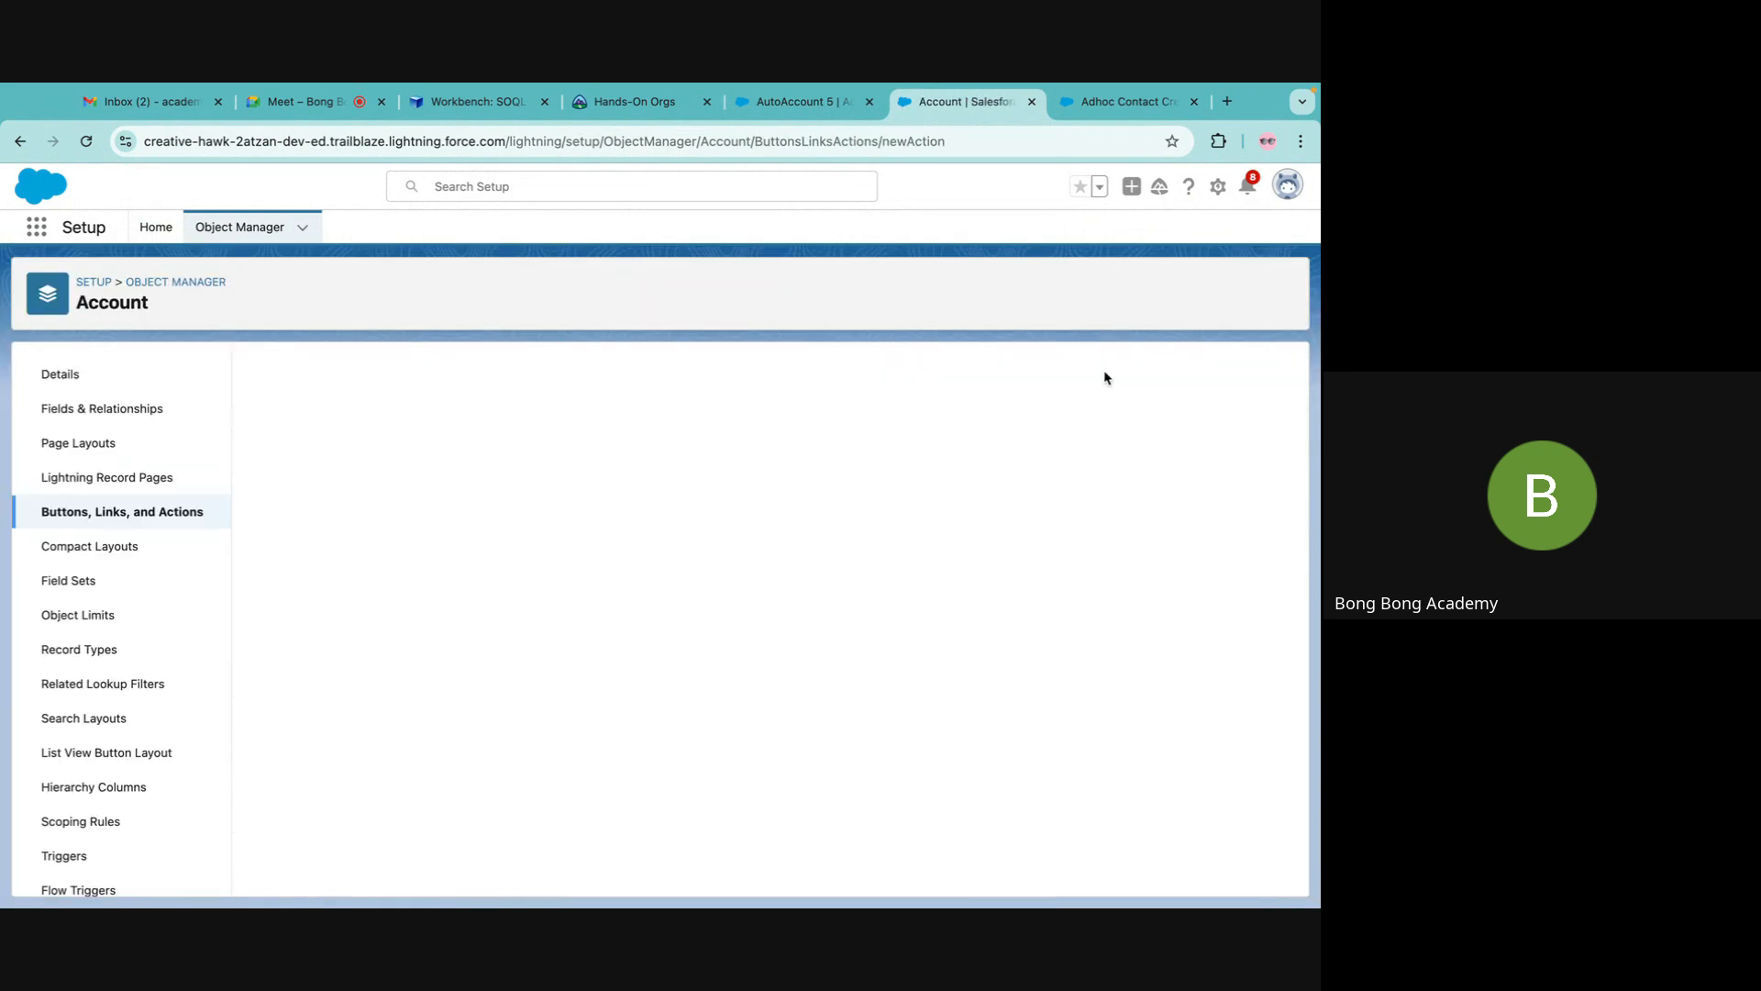
{"action": "left_click", "coordinate": [530, 478]}
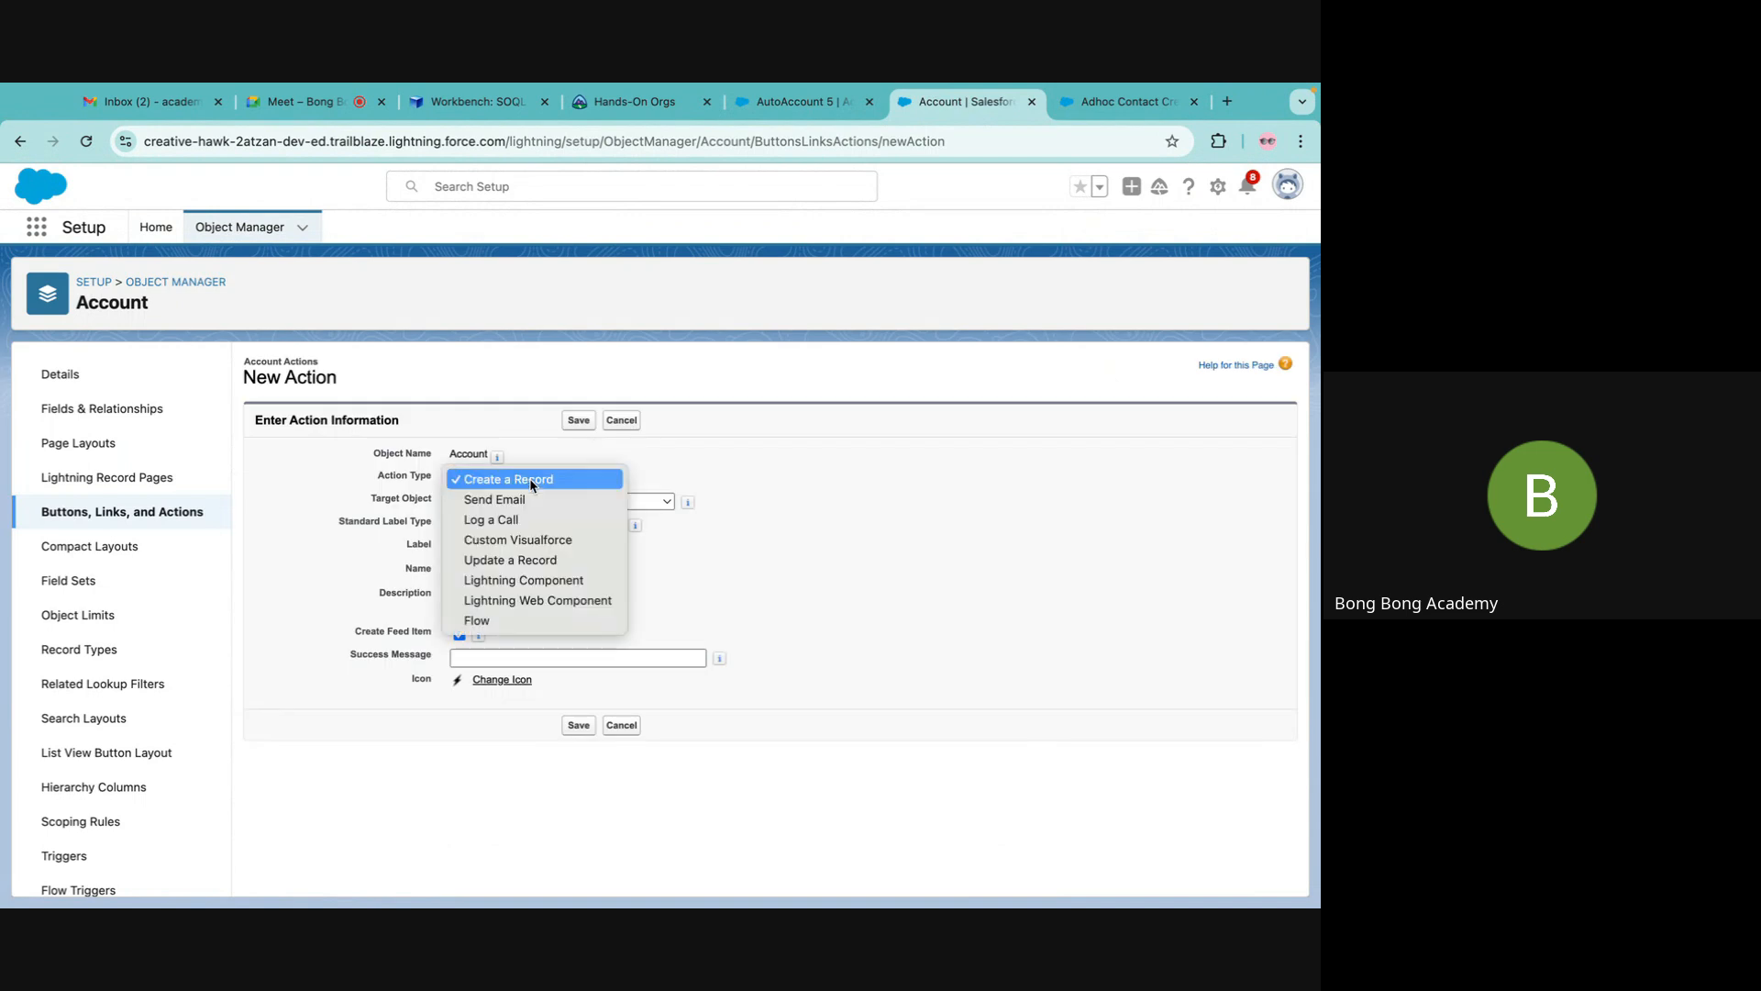
{"action": "left_click", "coordinate": [486, 624]}
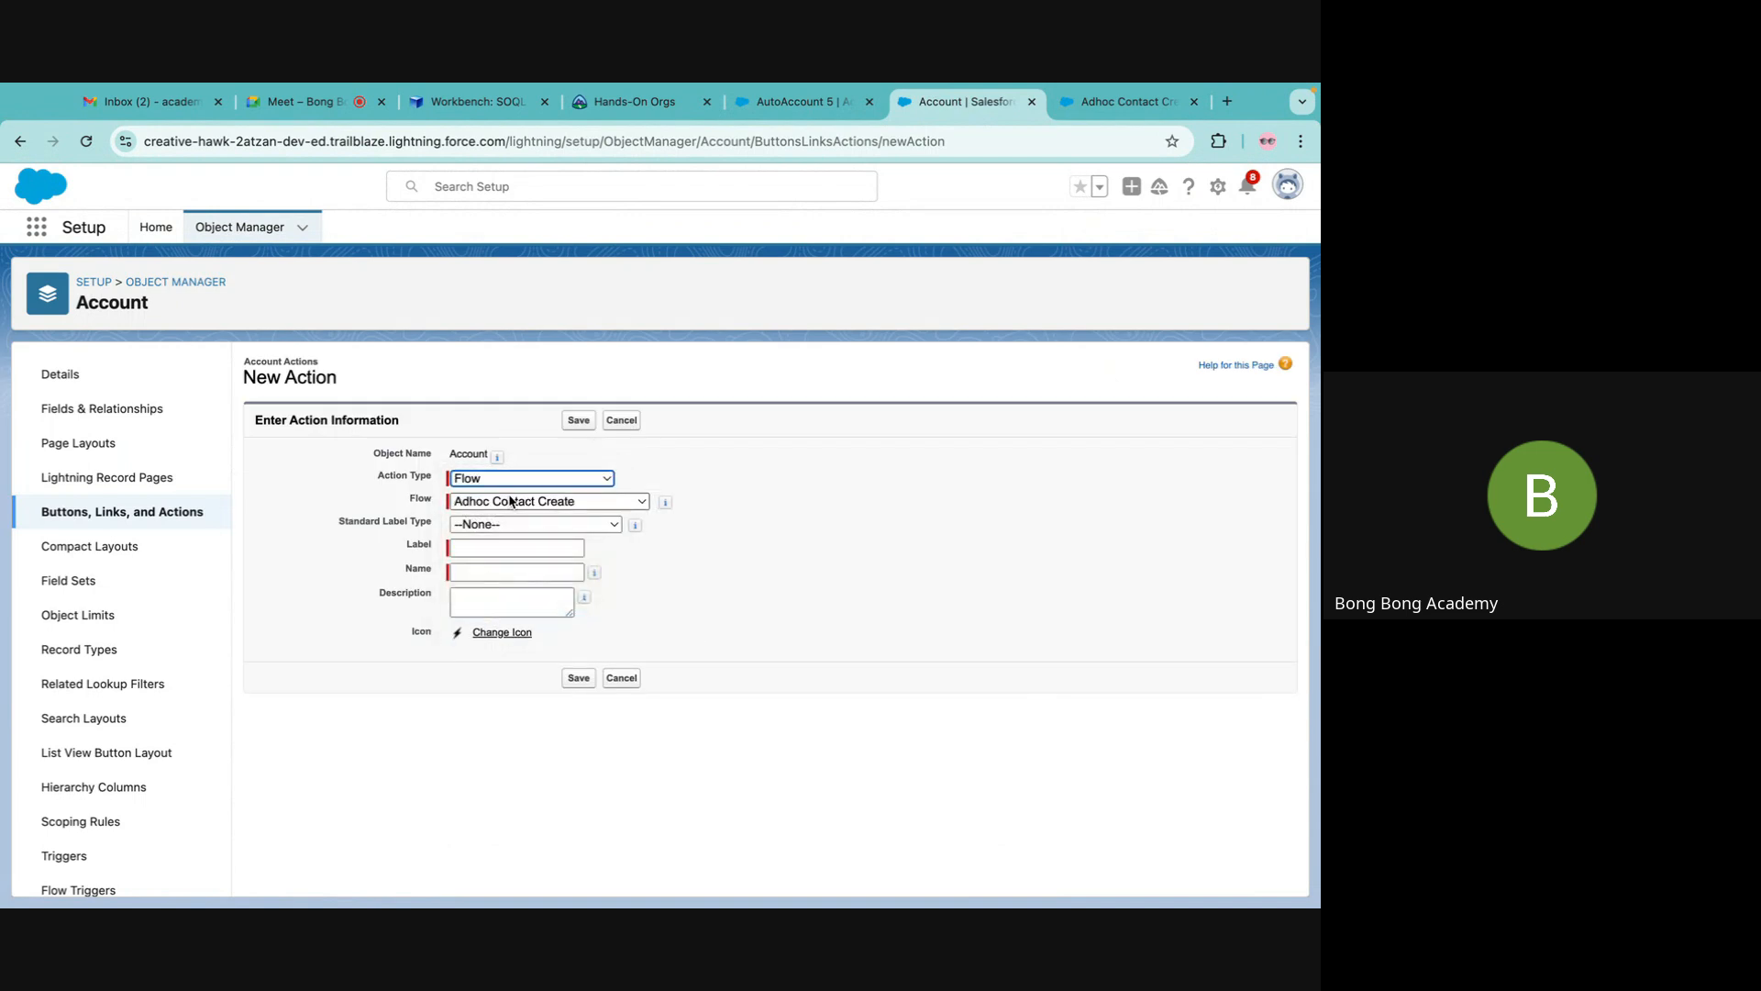
Label the new flow action Adhoc Contact, let its name fill in, and save it.
{"action": "left_click", "coordinate": [485, 542]}
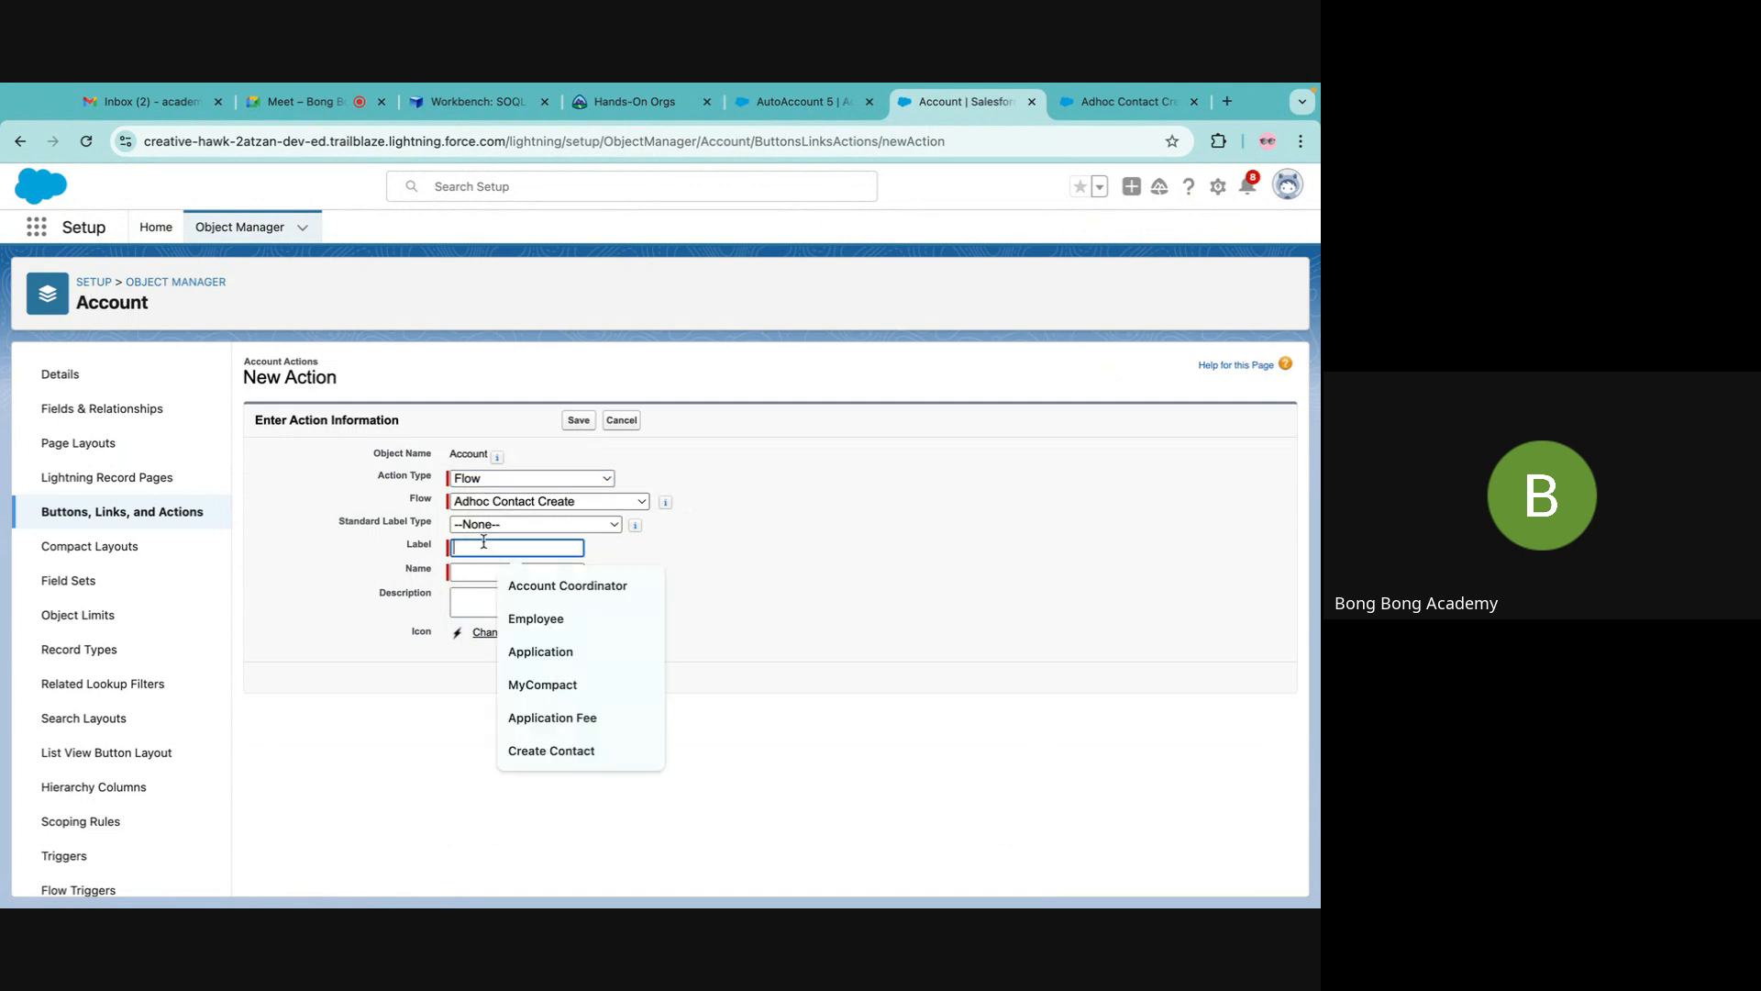
{"action": "type", "text": "Ad"}
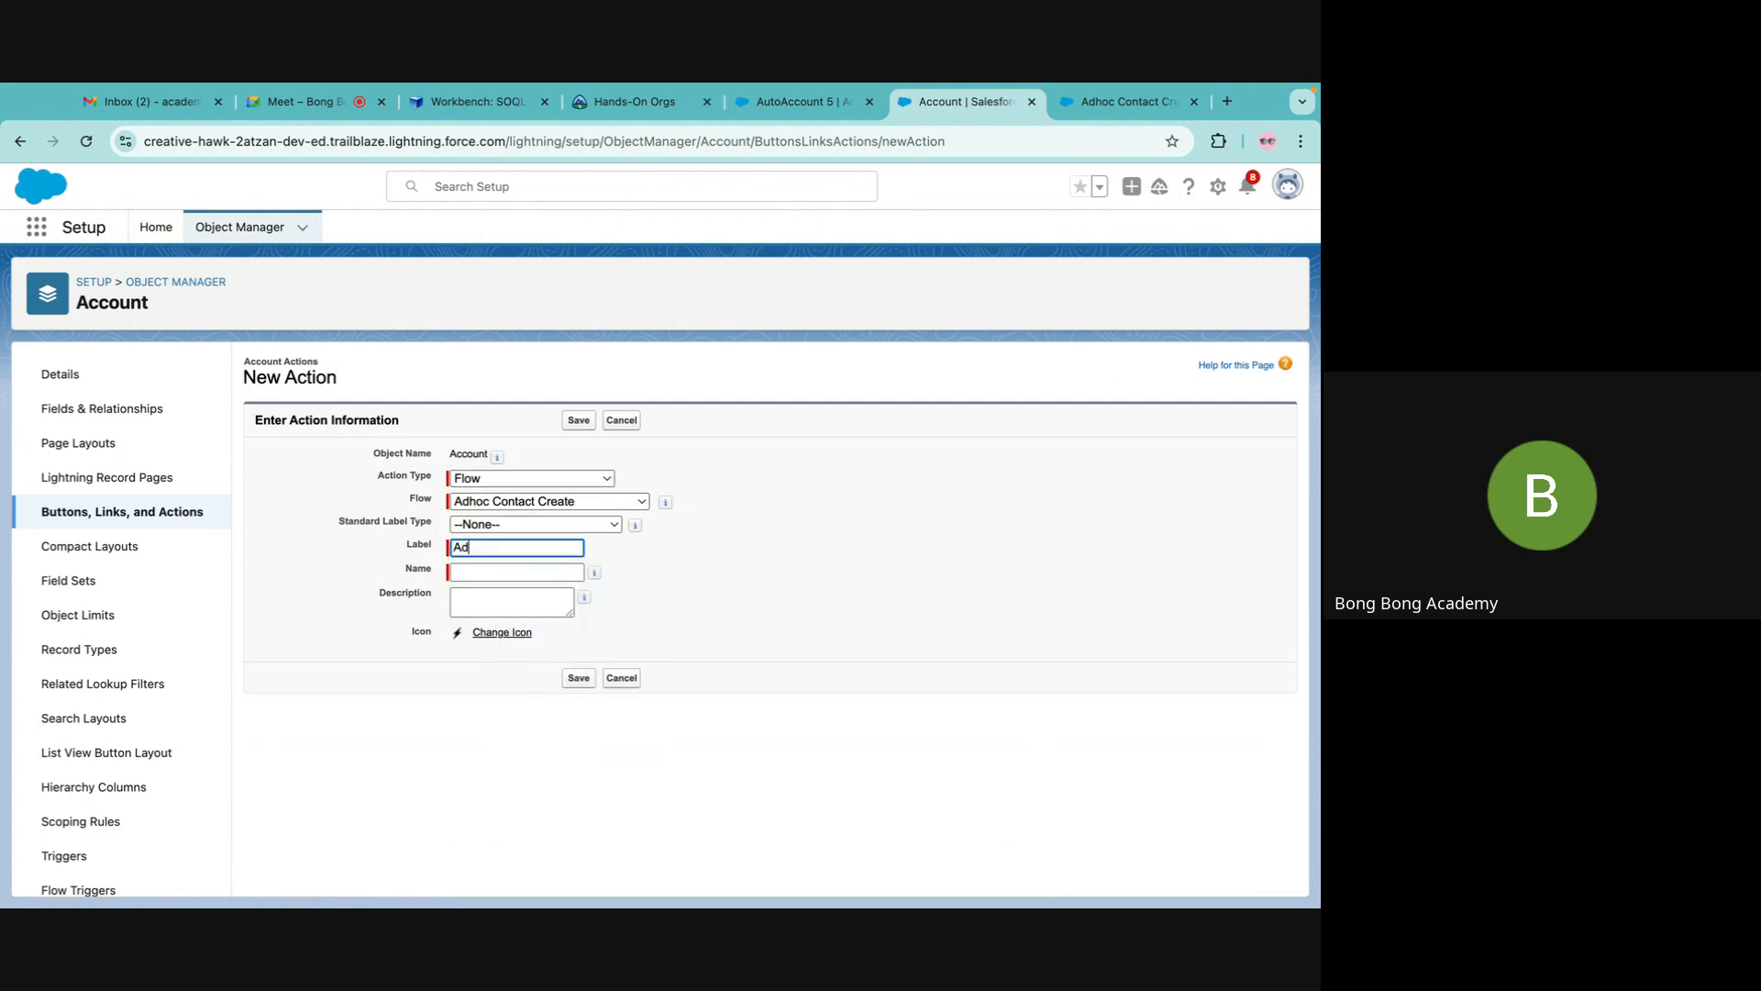
{"action": "type", "text": "hoc O"}
{"action": "type", "text": "ontact"}
{"action": "key", "text": "Tab"}
{"action": "left_click", "coordinate": [579, 679]}
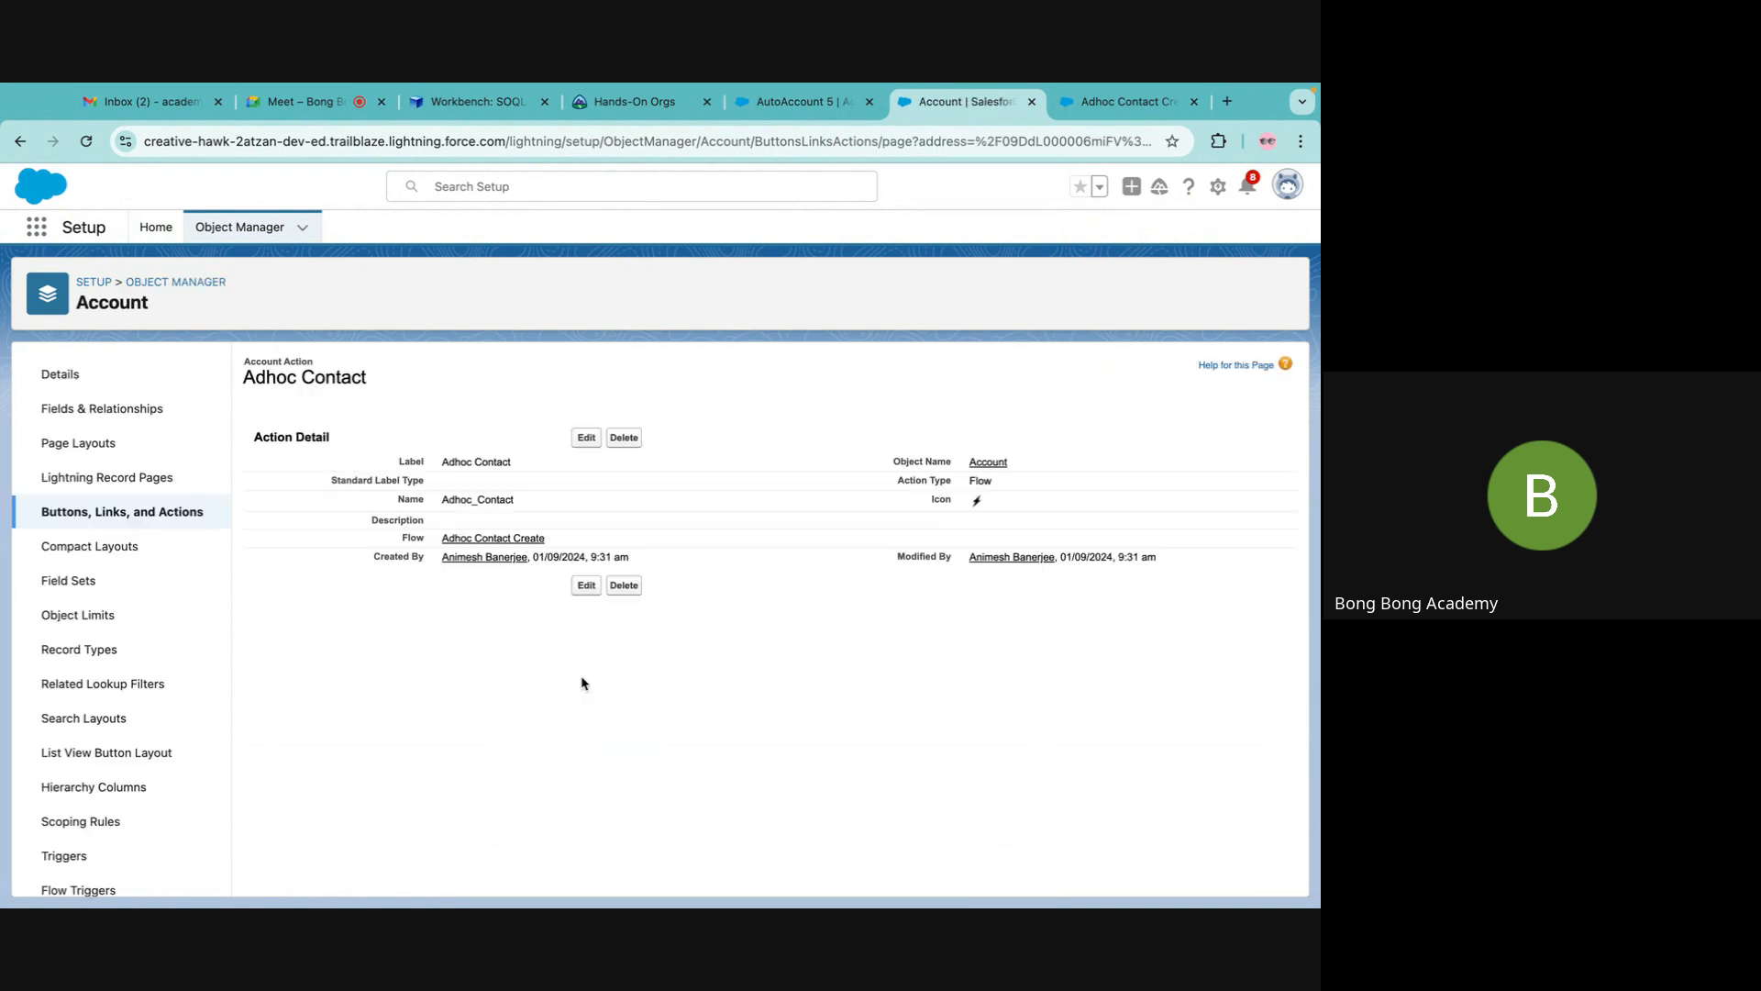
Open the Account Layout page layout of the Account object and view its Salesforce Mobile and Lightning Experience Actions section.
{"action": "left_click", "coordinate": [107, 450]}
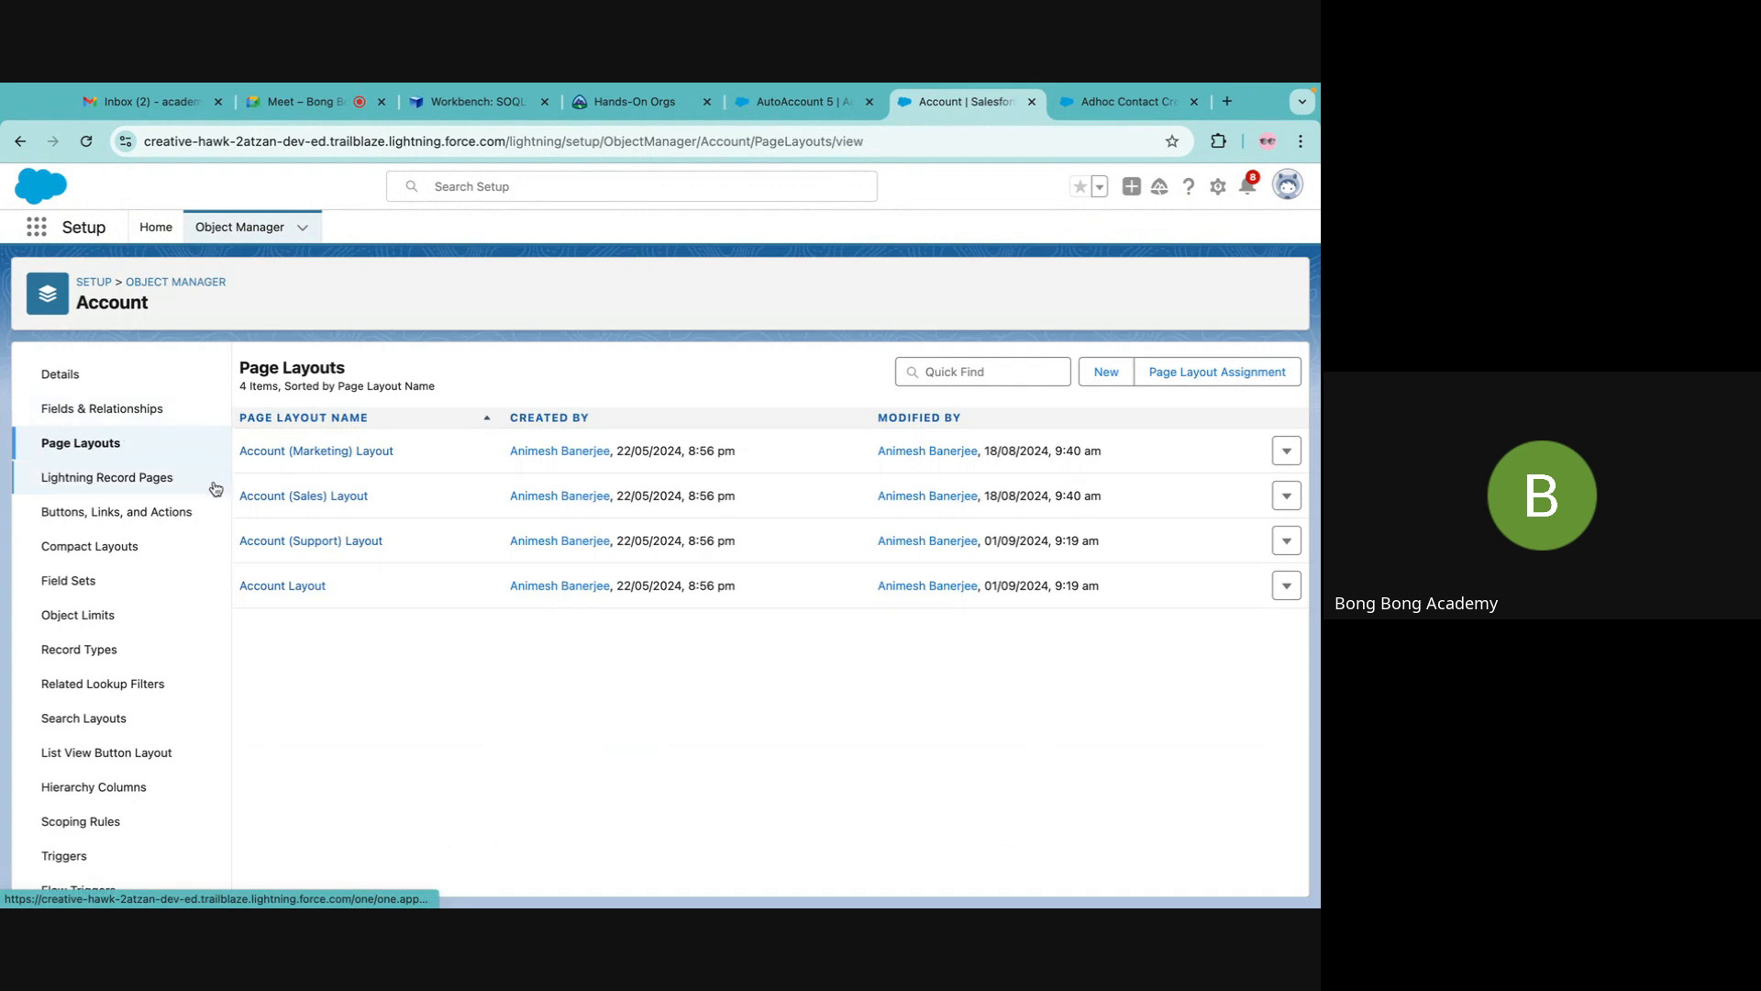
{"action": "left_click", "coordinate": [103, 479]}
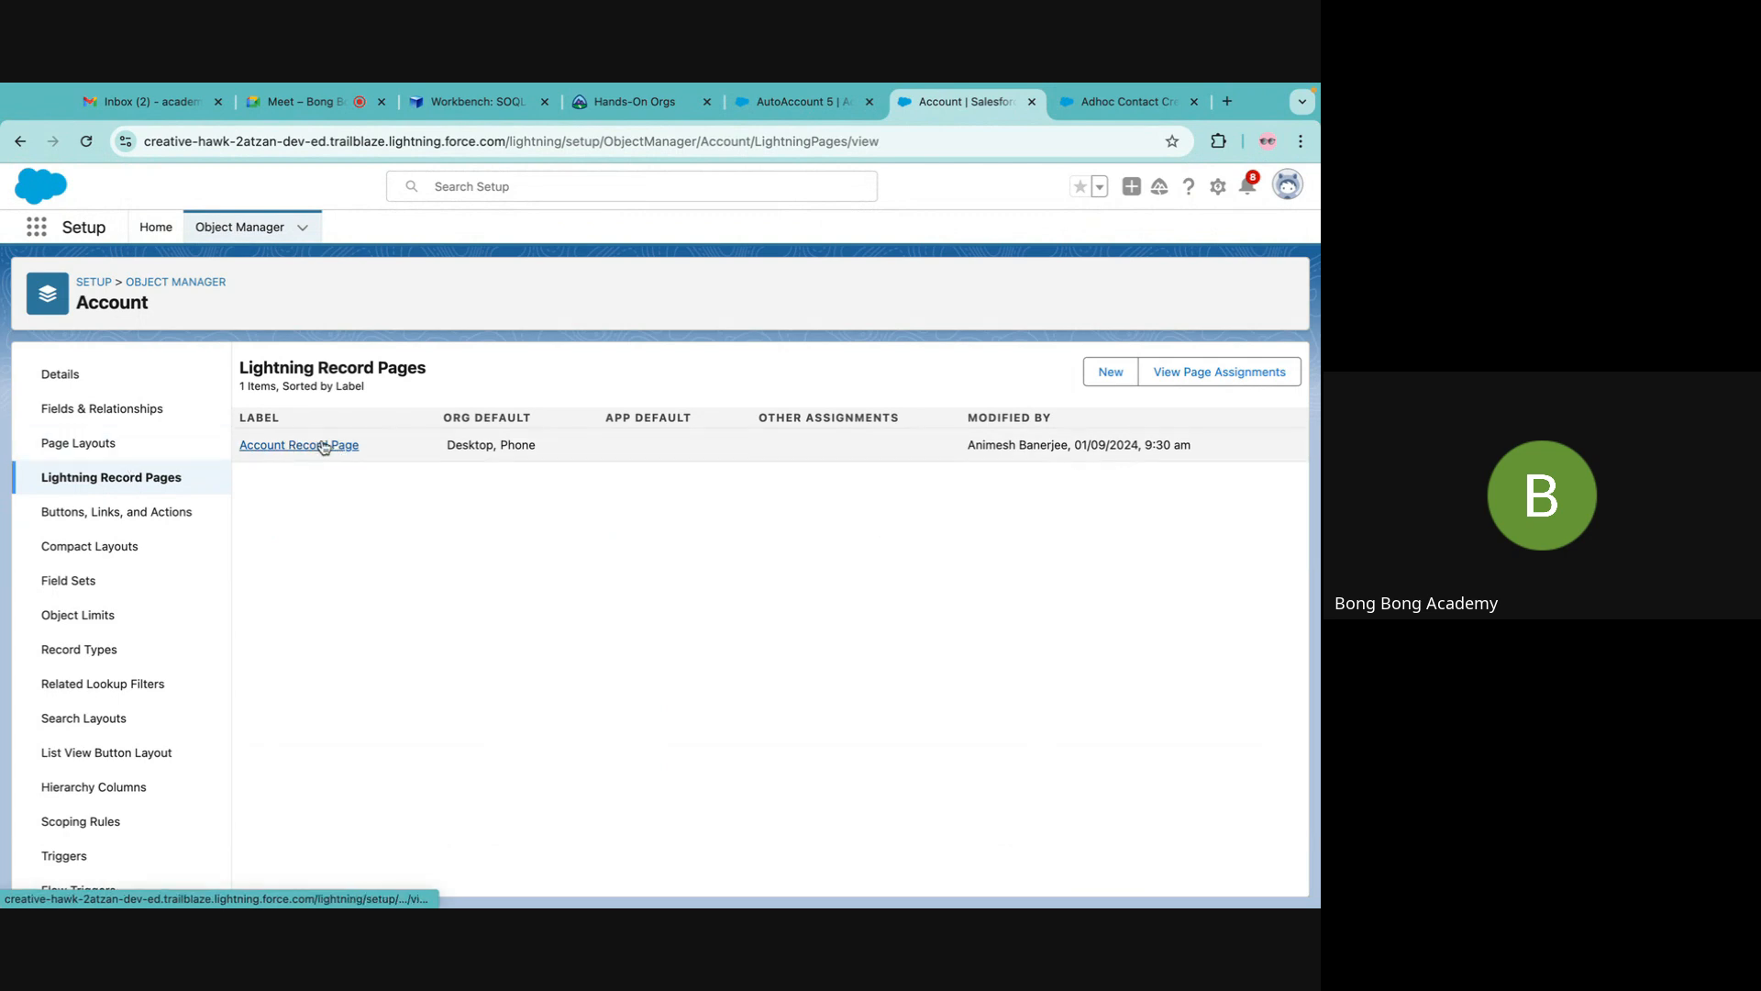
{"action": "left_click", "coordinate": [131, 451]}
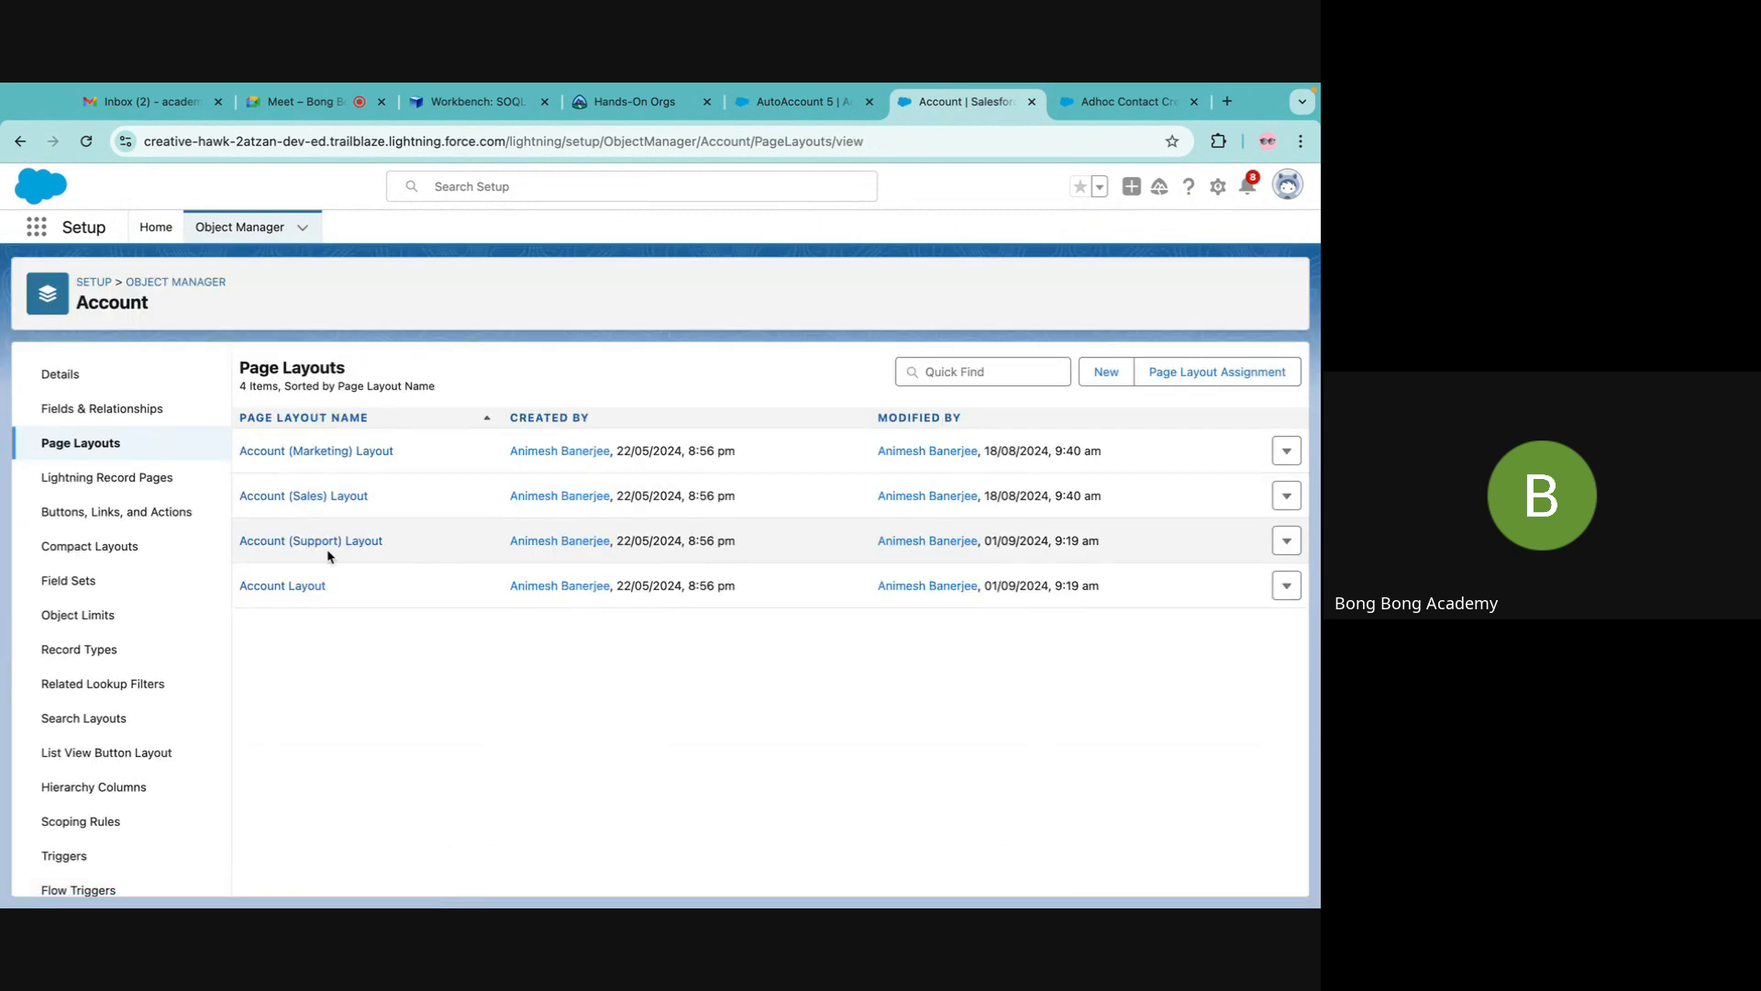
{"action": "left_click", "coordinate": [291, 587]}
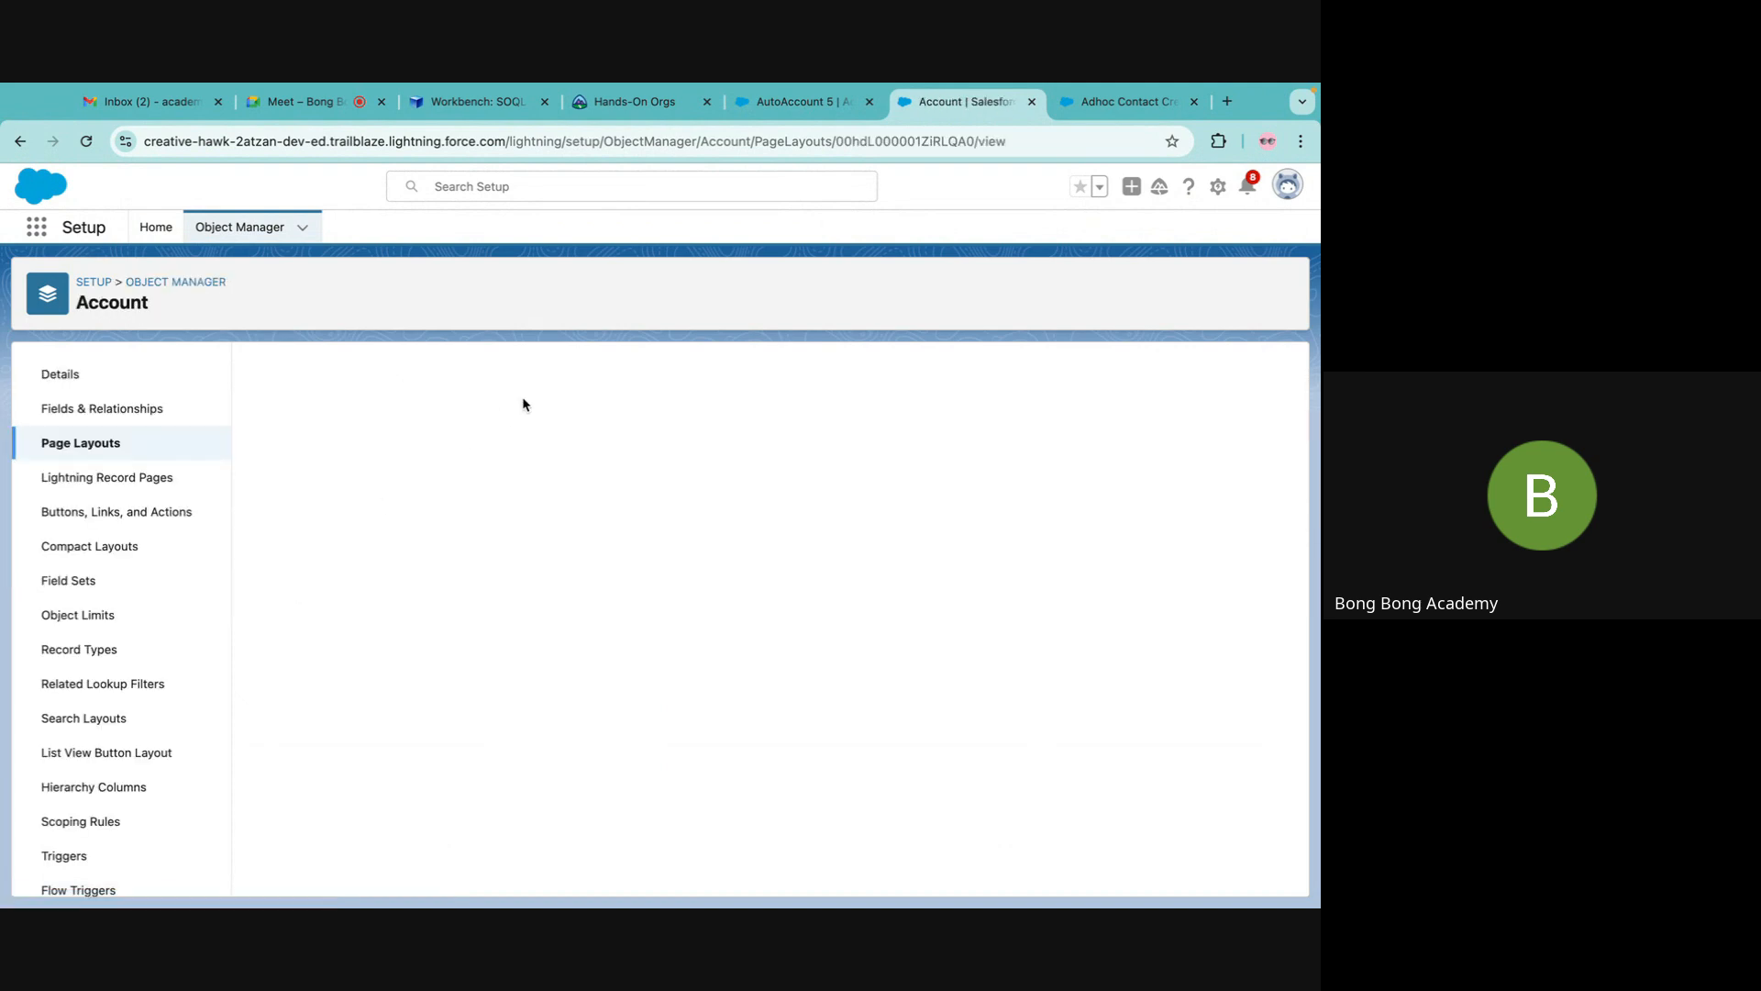
{"action": "scroll", "coordinate": [477, 647], "scroll_direction": "down", "scroll_amount": 5}
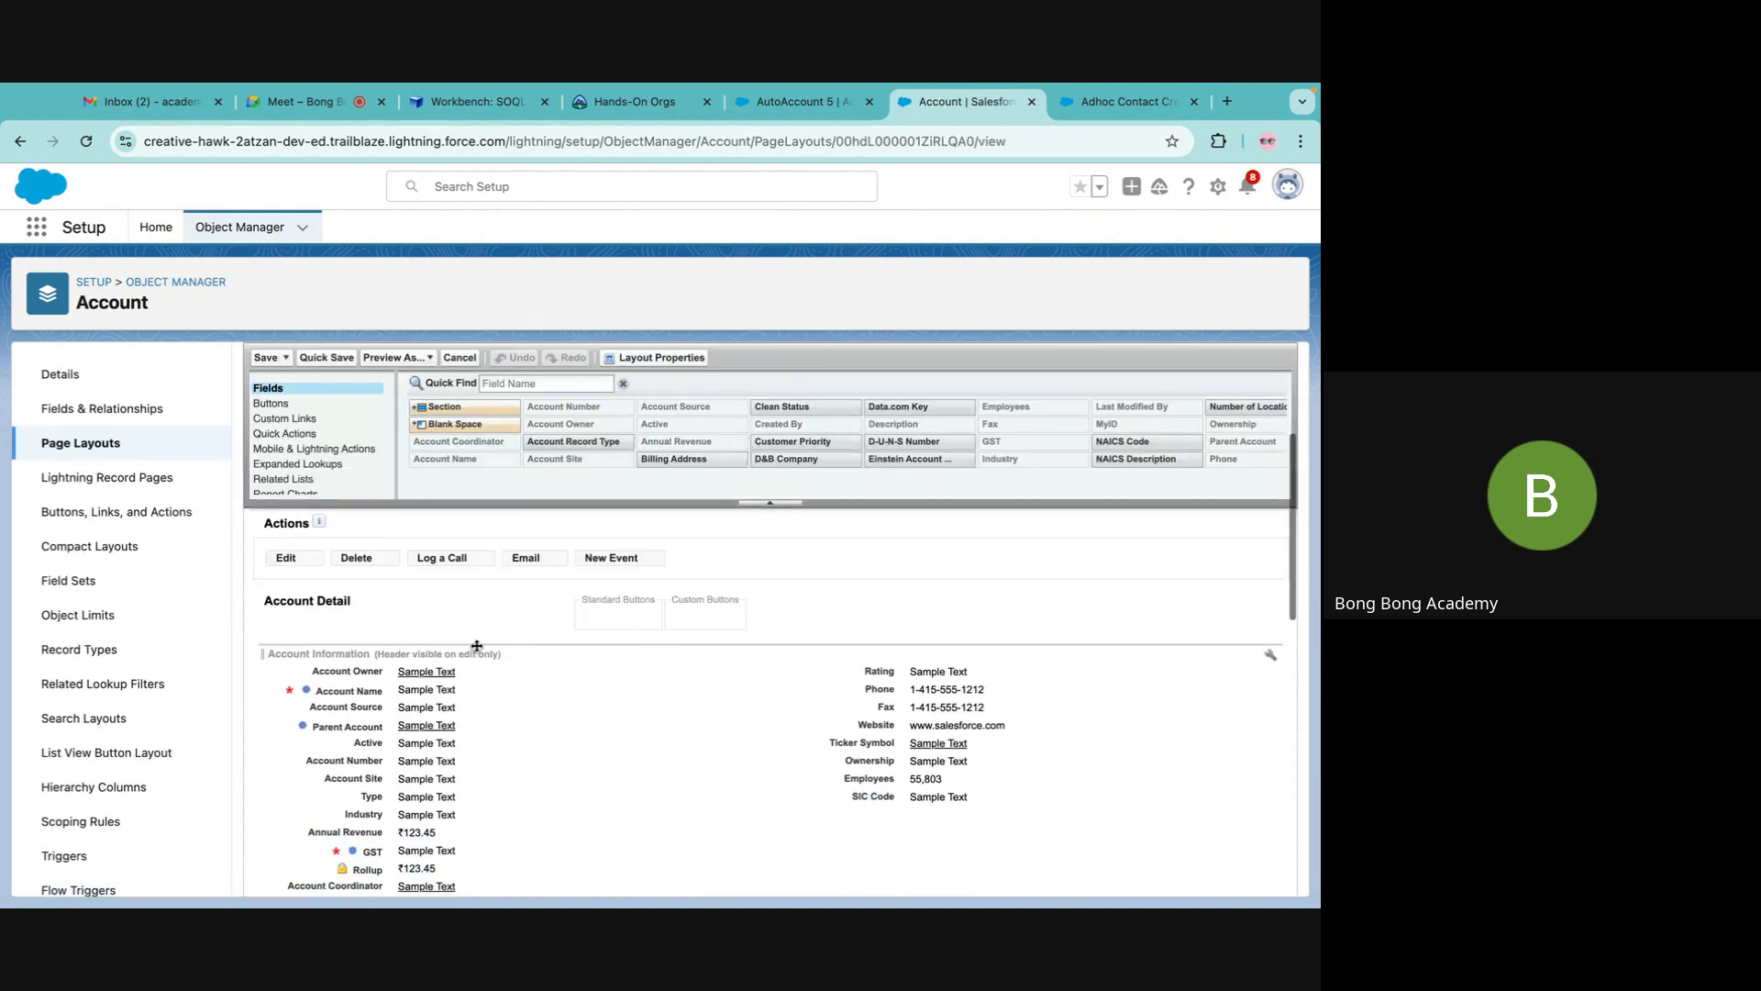
{"action": "scroll", "coordinate": [477, 647], "scroll_direction": "up", "scroll_amount": 5}
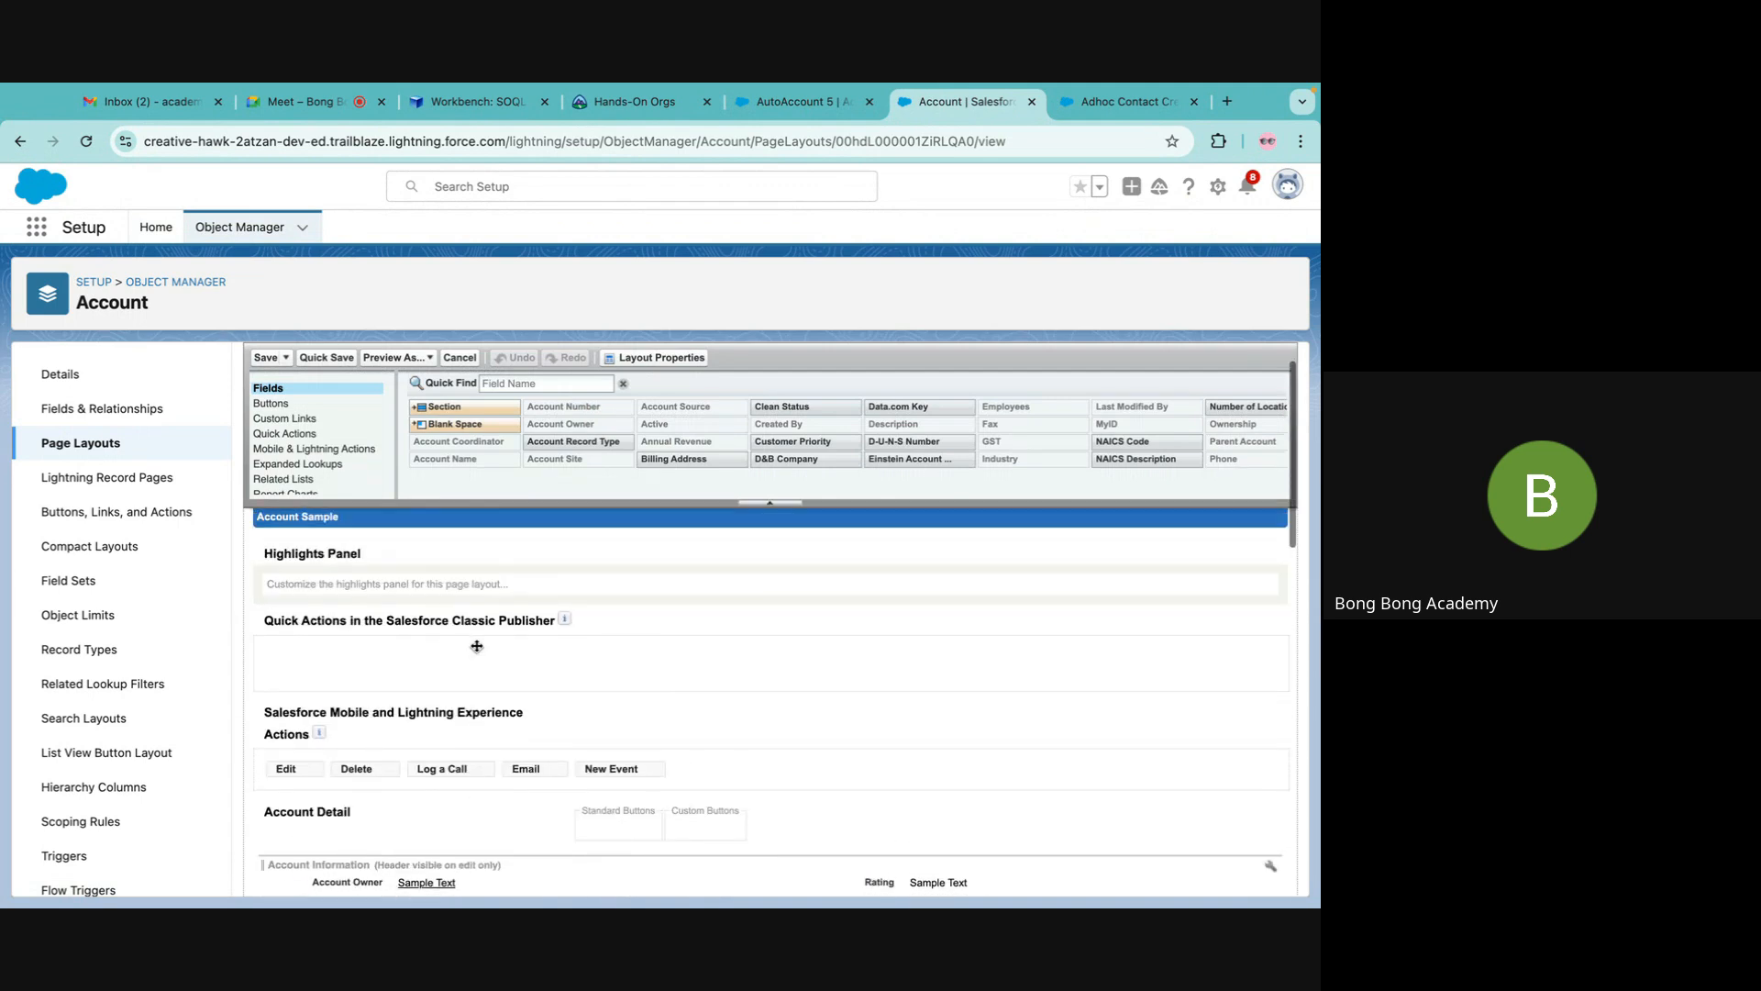
{"action": "scroll", "coordinate": [477, 652], "scroll_direction": "down", "scroll_amount": 1}
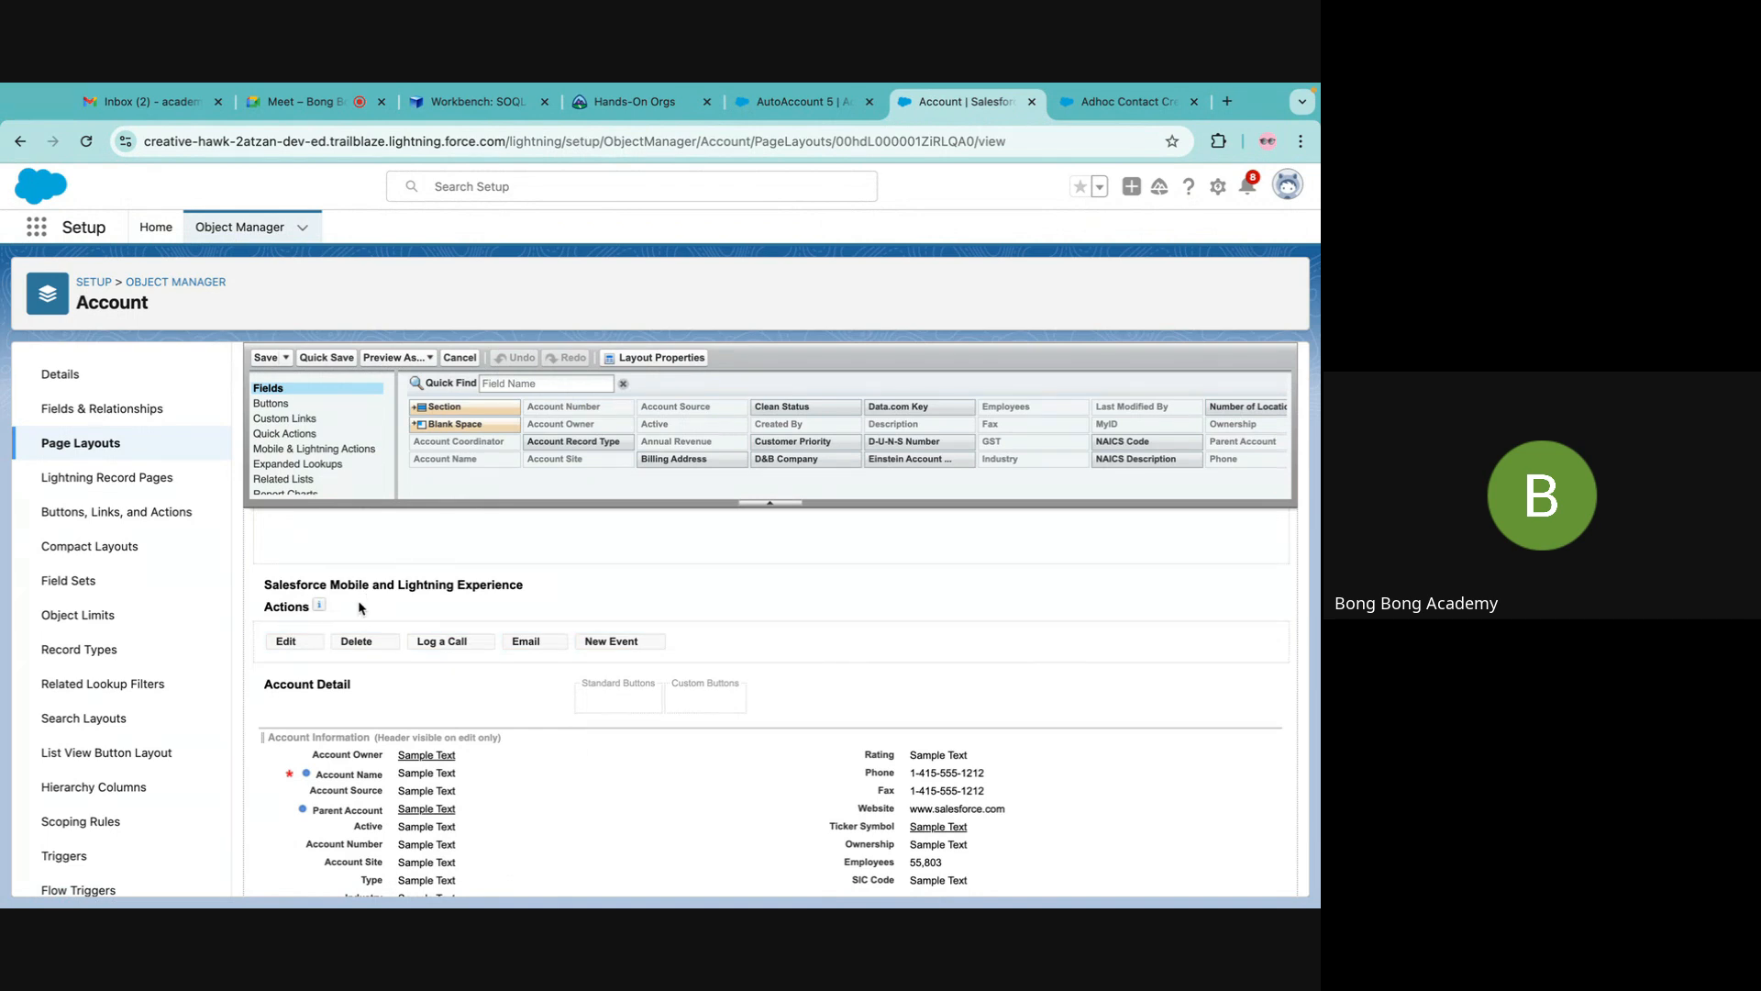
Search the layout's Buttons and Quick Actions for the Adhoc Contact action with the term "ad".
{"action": "left_click", "coordinate": [293, 405]}
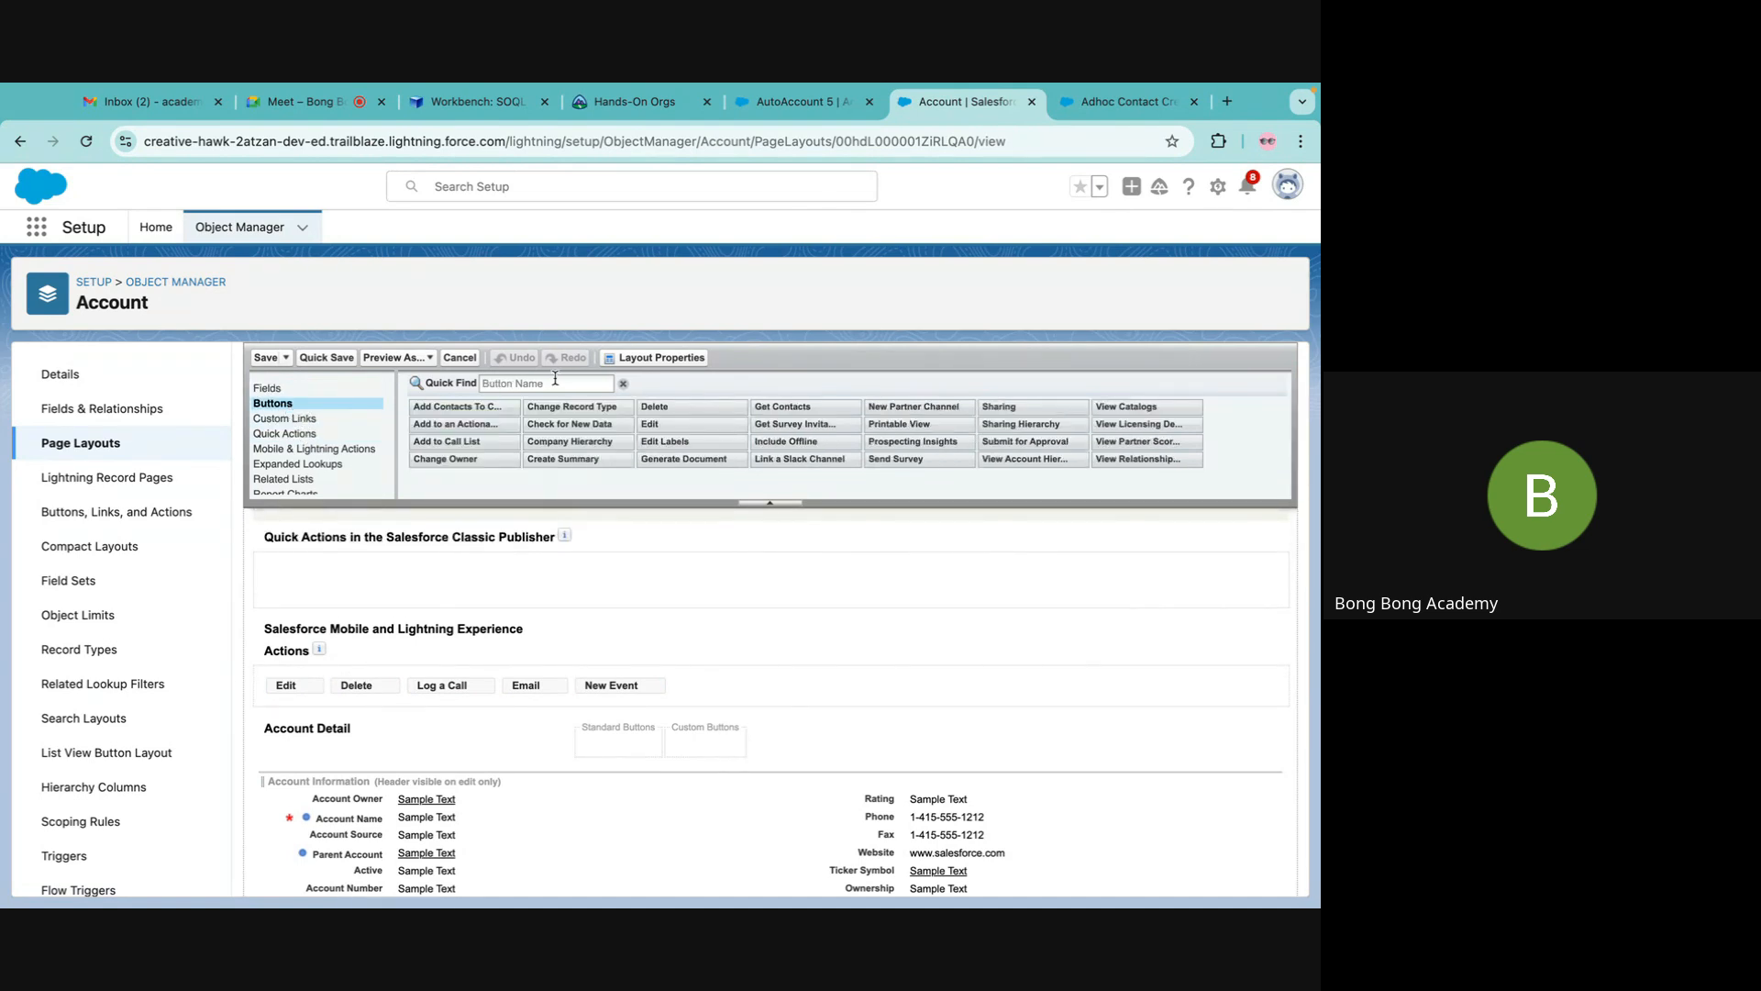
{"action": "left_click", "coordinate": [555, 384]}
{"action": "type", "text": "a"}
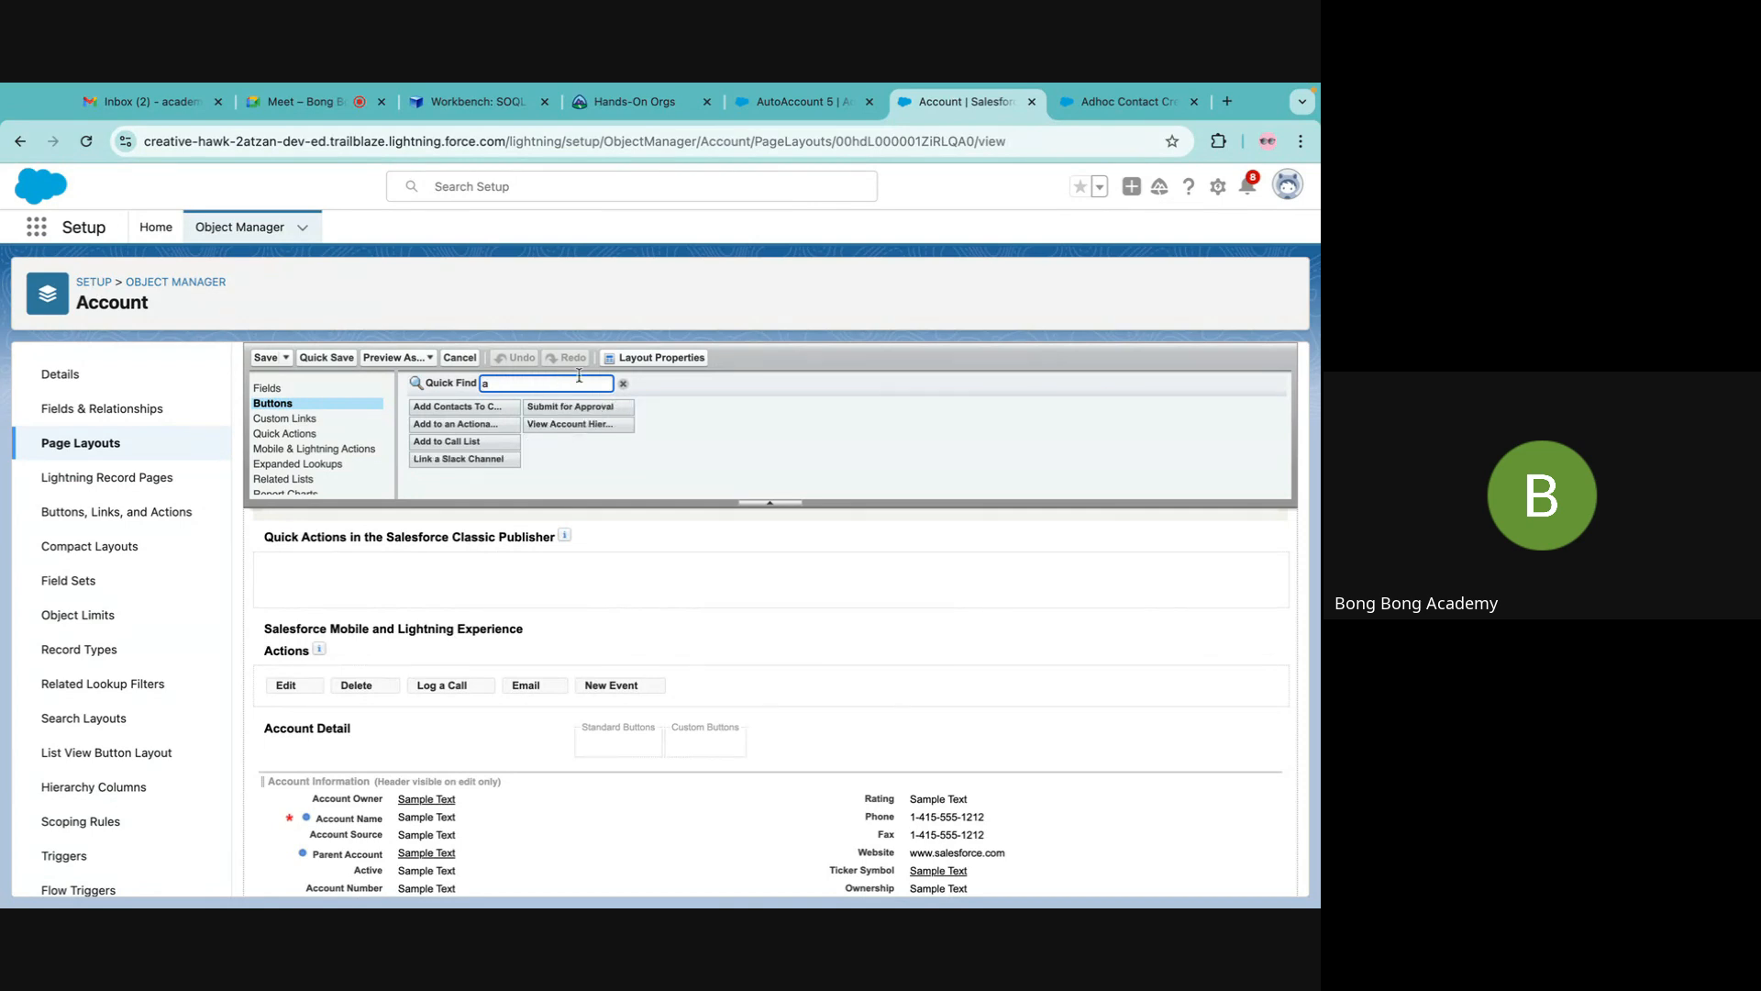
{"action": "type", "text": "d"}
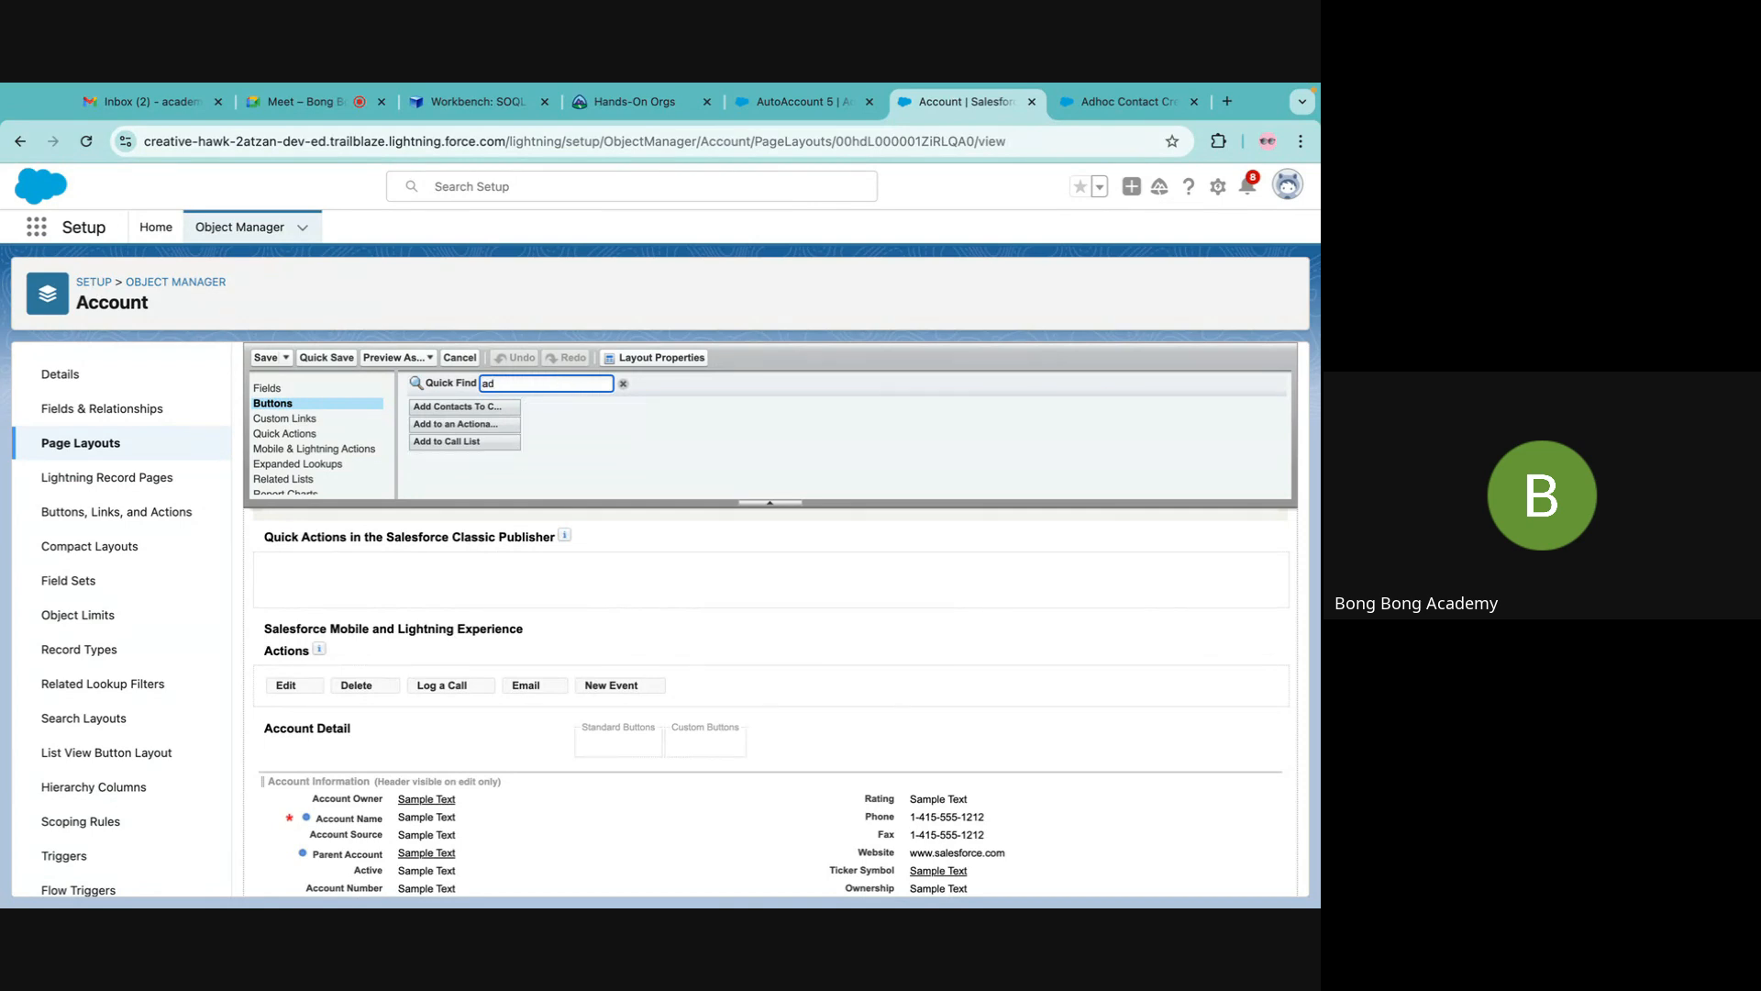
{"action": "left_click", "coordinate": [304, 433]}
{"action": "left_click", "coordinate": [530, 382]}
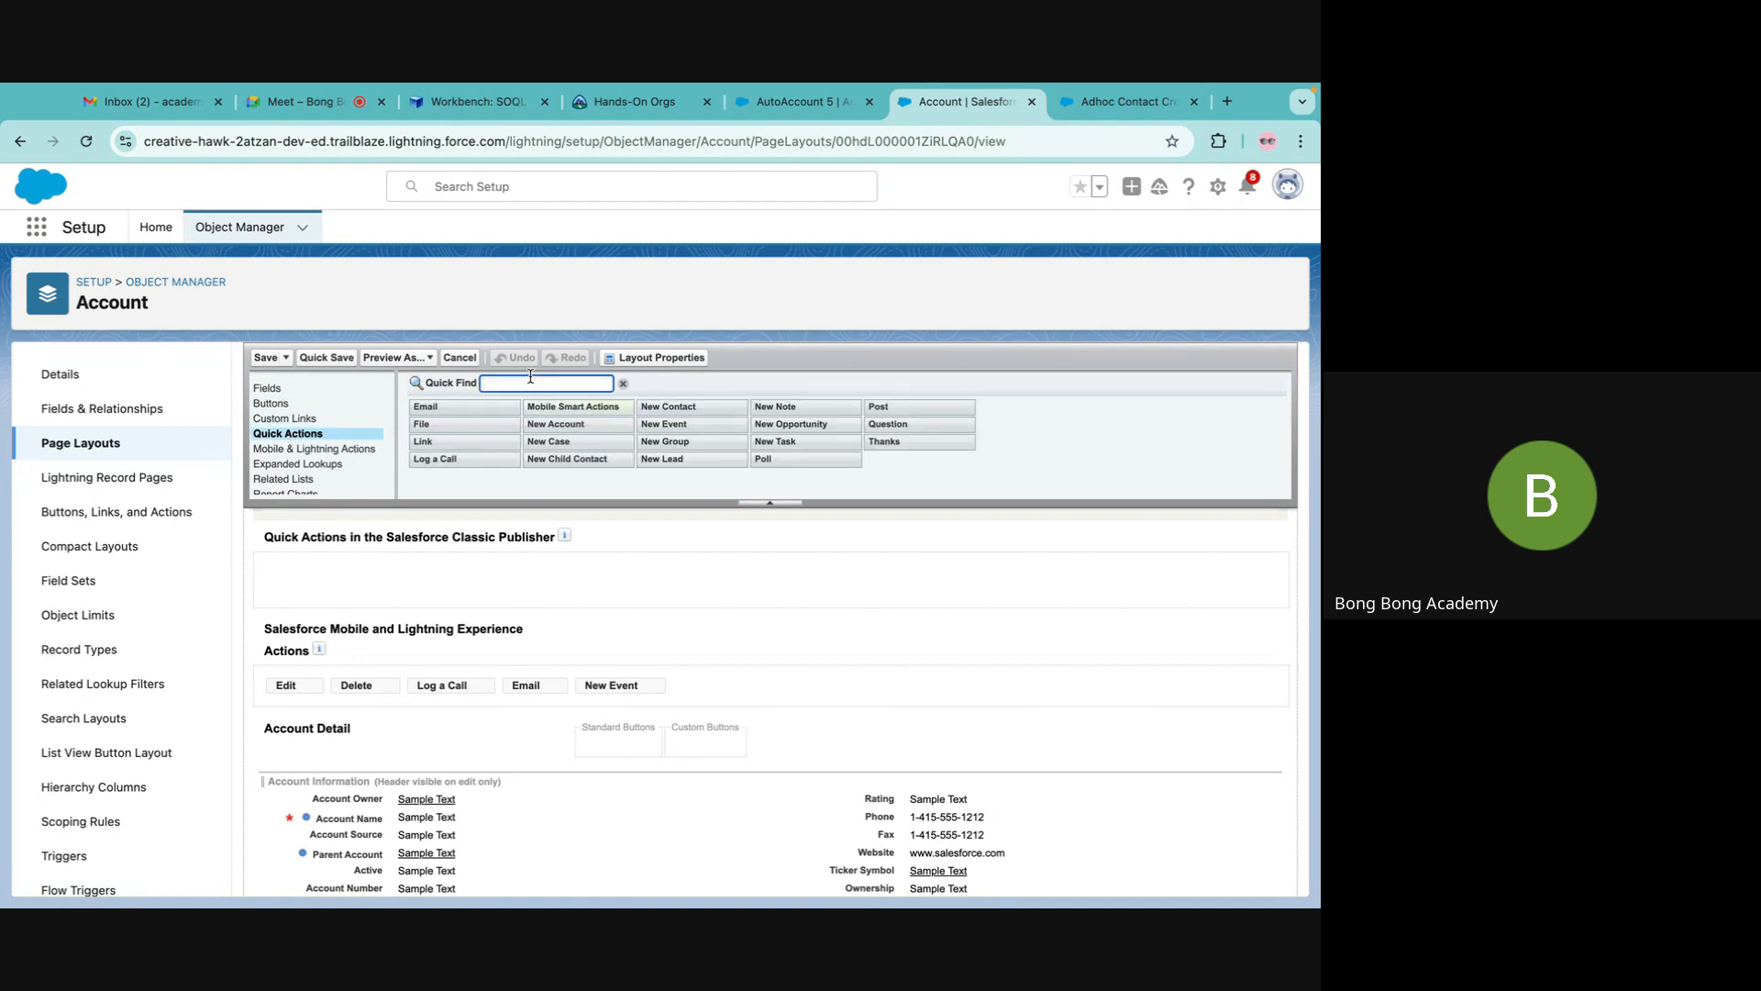
{"action": "type", "text": "ad"}
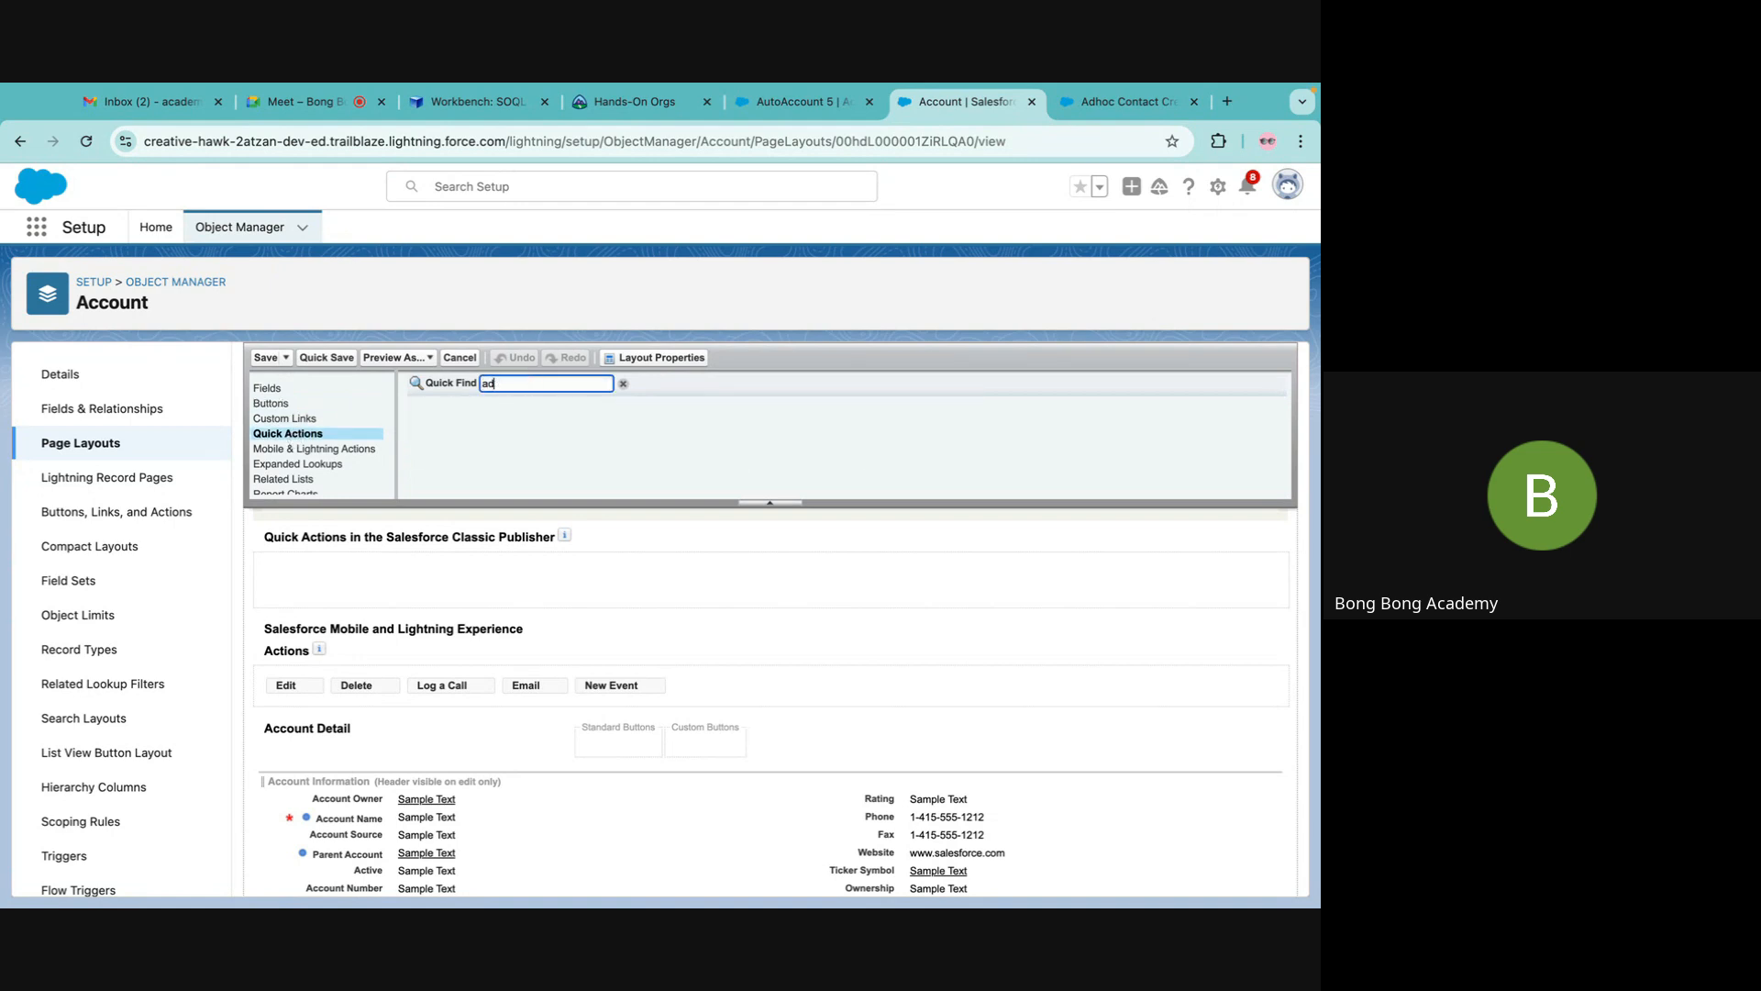
{"action": "key", "text": "BackSpace"}
{"action": "key", "text": "BackSpace"}
Add the Adhoc Contact action from Mobile & Lightning Actions to the Salesforce Mobile and Lightning Experience Actions section, and save the layout.
{"action": "left_click", "coordinate": [362, 449]}
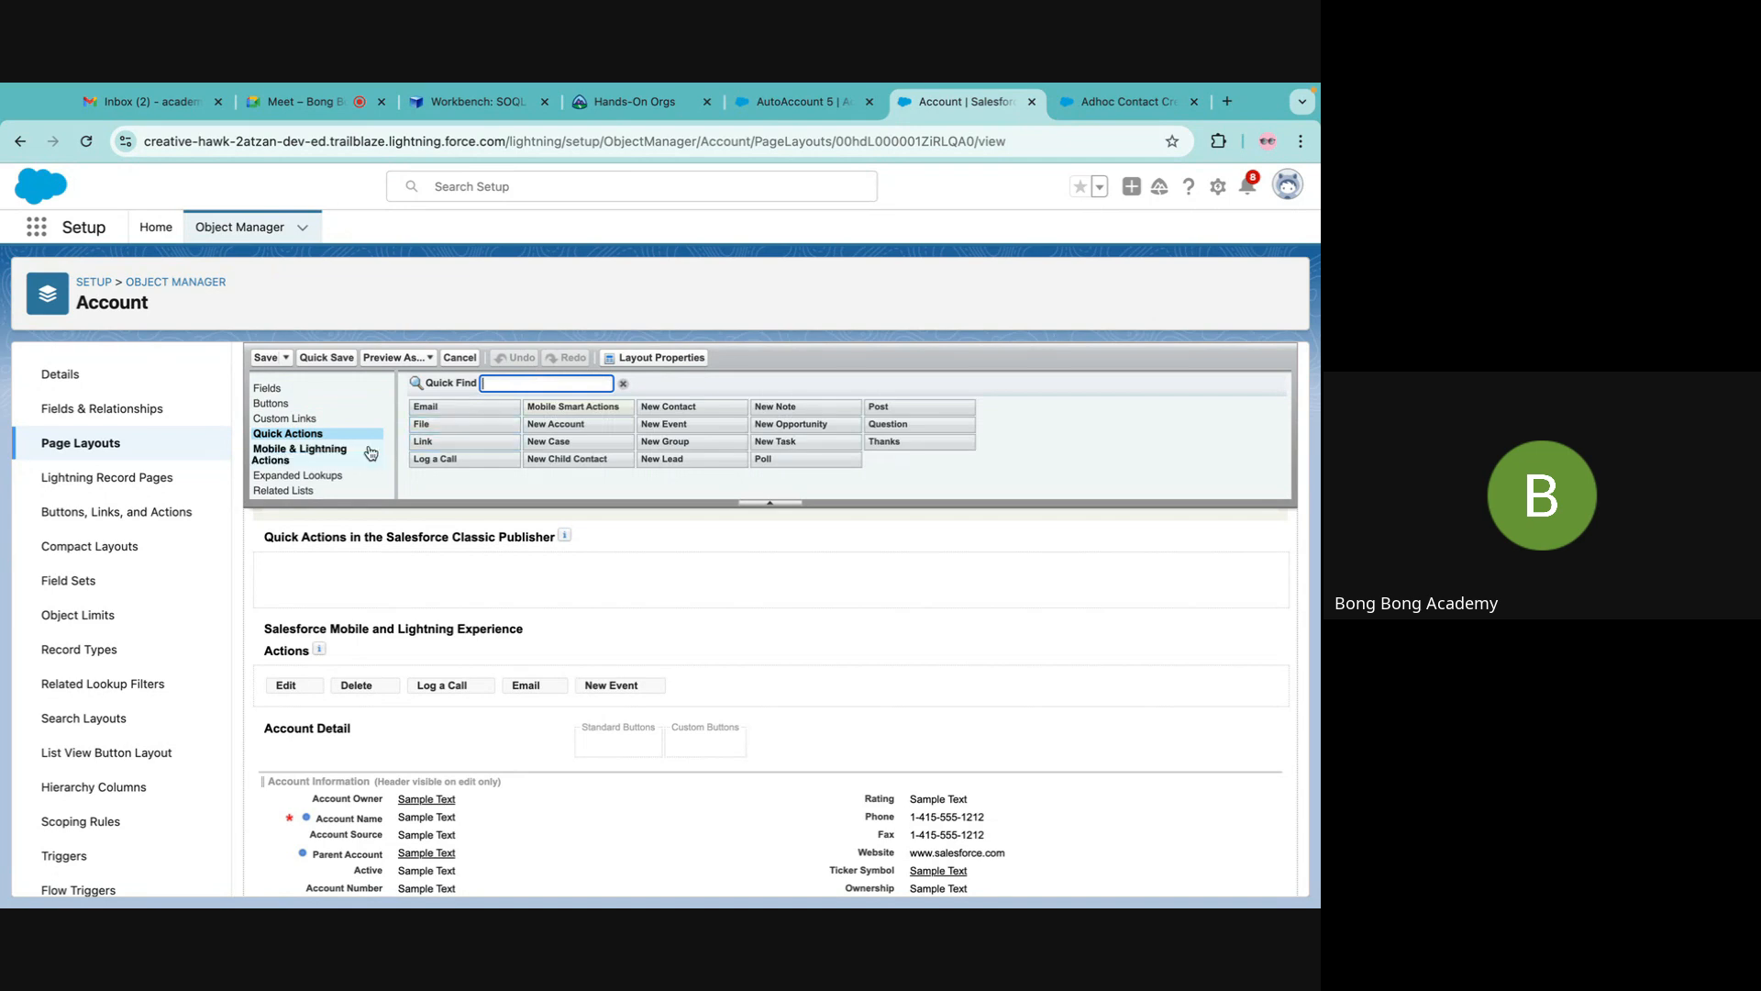
{"action": "left_click", "coordinate": [516, 382]}
{"action": "type", "text": "adh"}
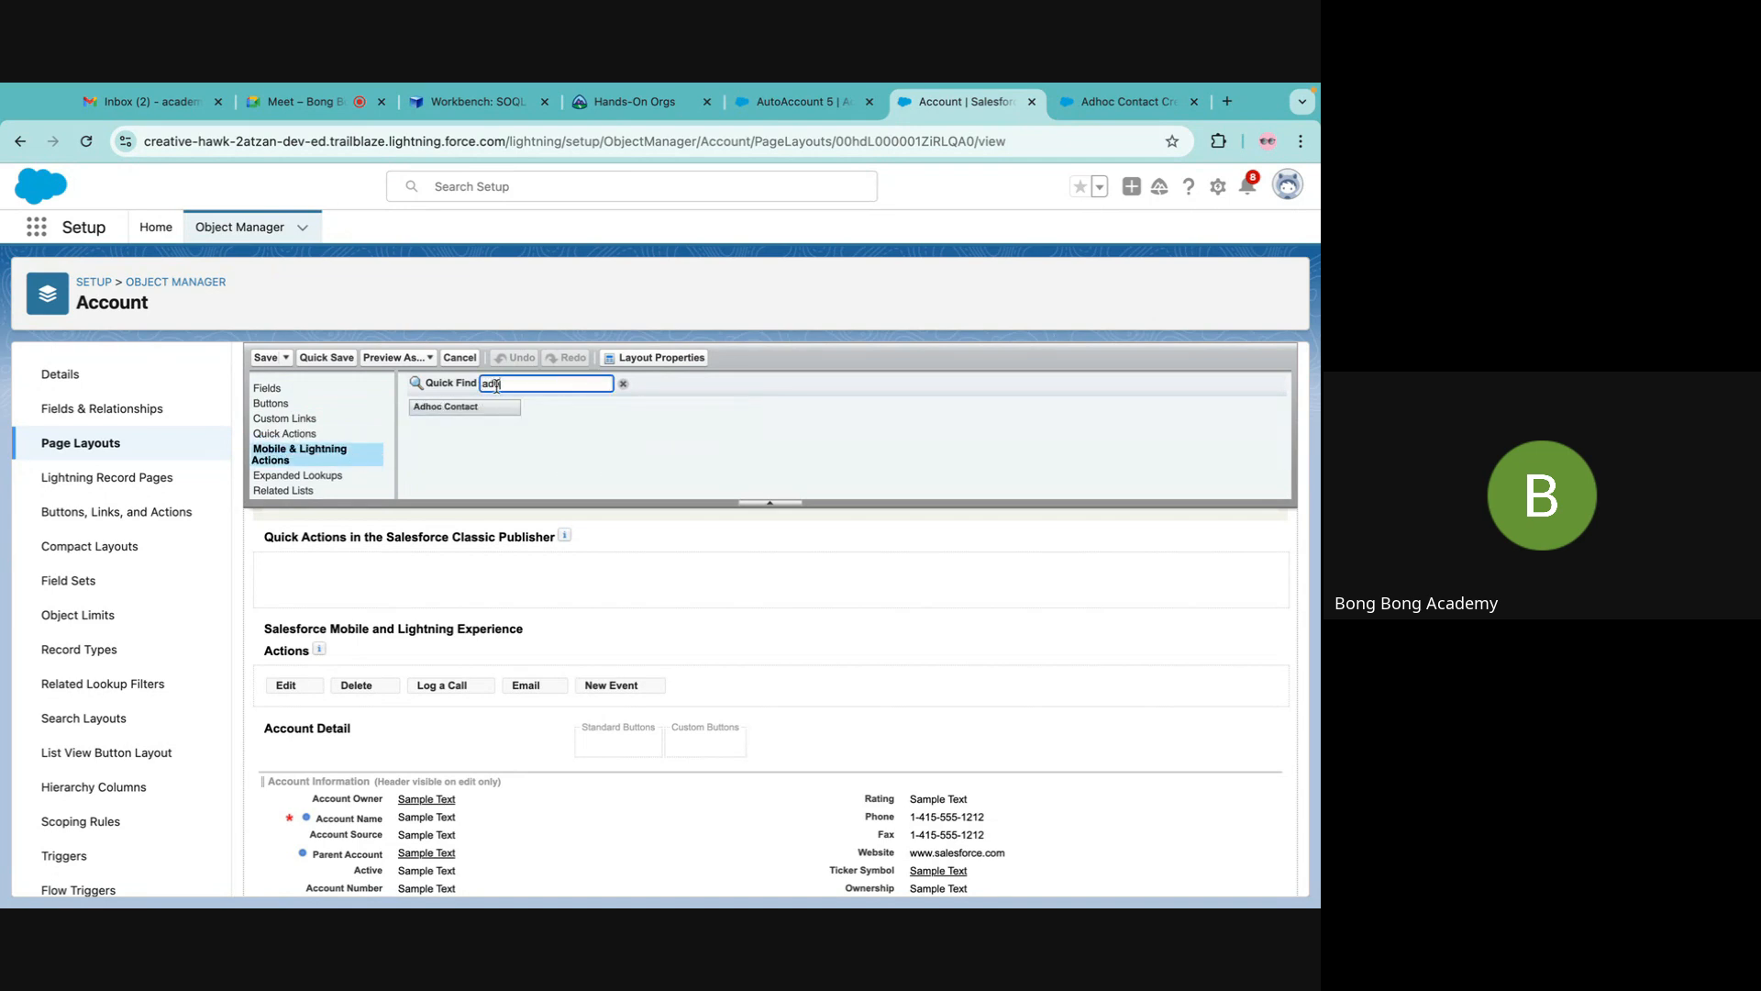
{"action": "left_click_drag", "start_coordinate": [445, 407], "coordinate": [718, 685]}
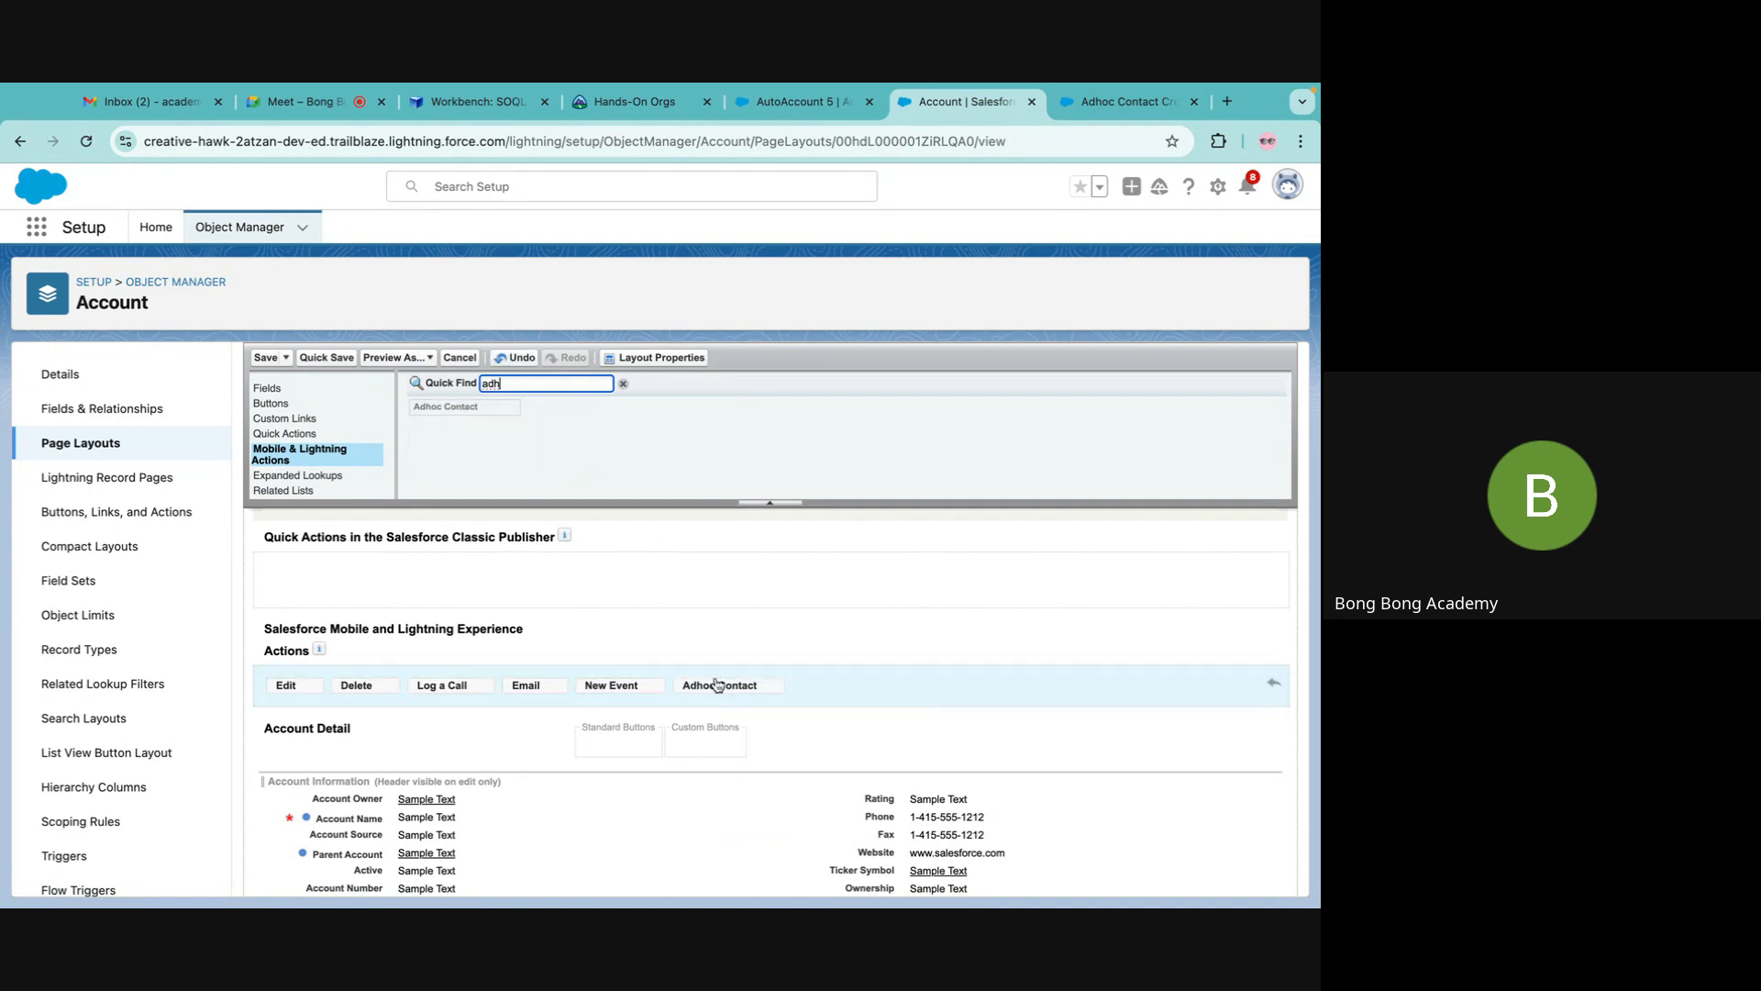
{"action": "left_click", "coordinate": [263, 357]}
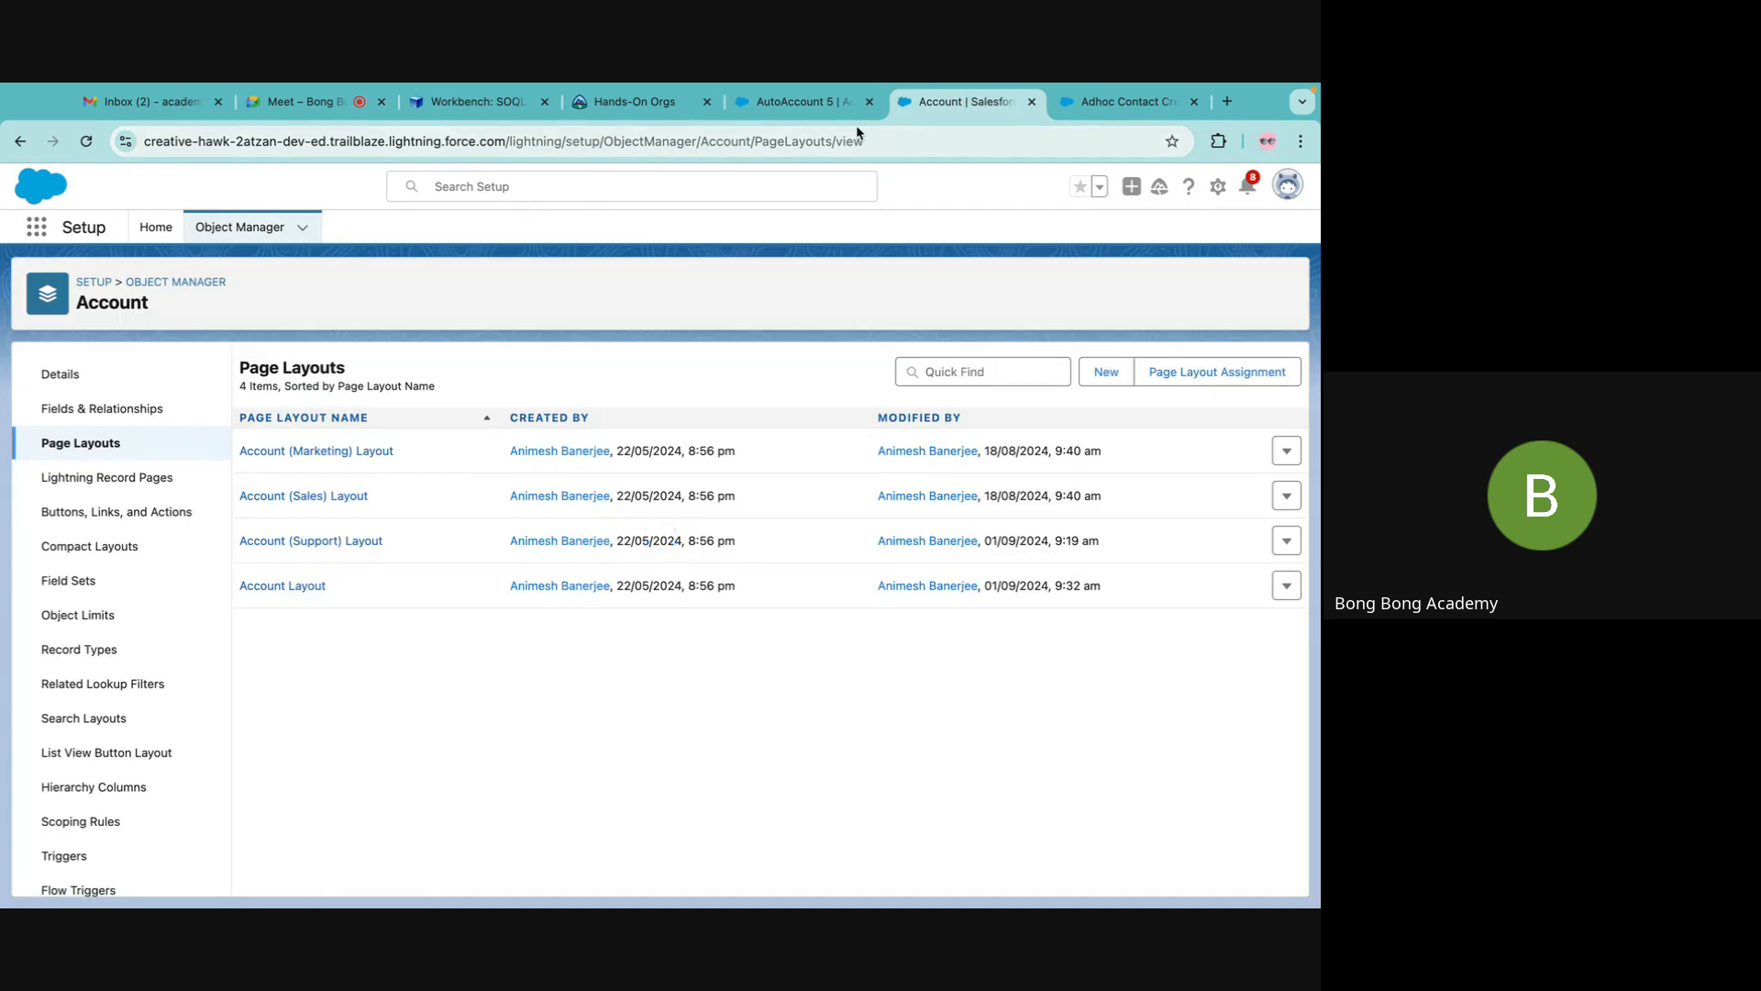
Go back to the account record, reload it, and launch its Adhoc Contact action.
{"action": "left_click", "coordinate": [782, 103]}
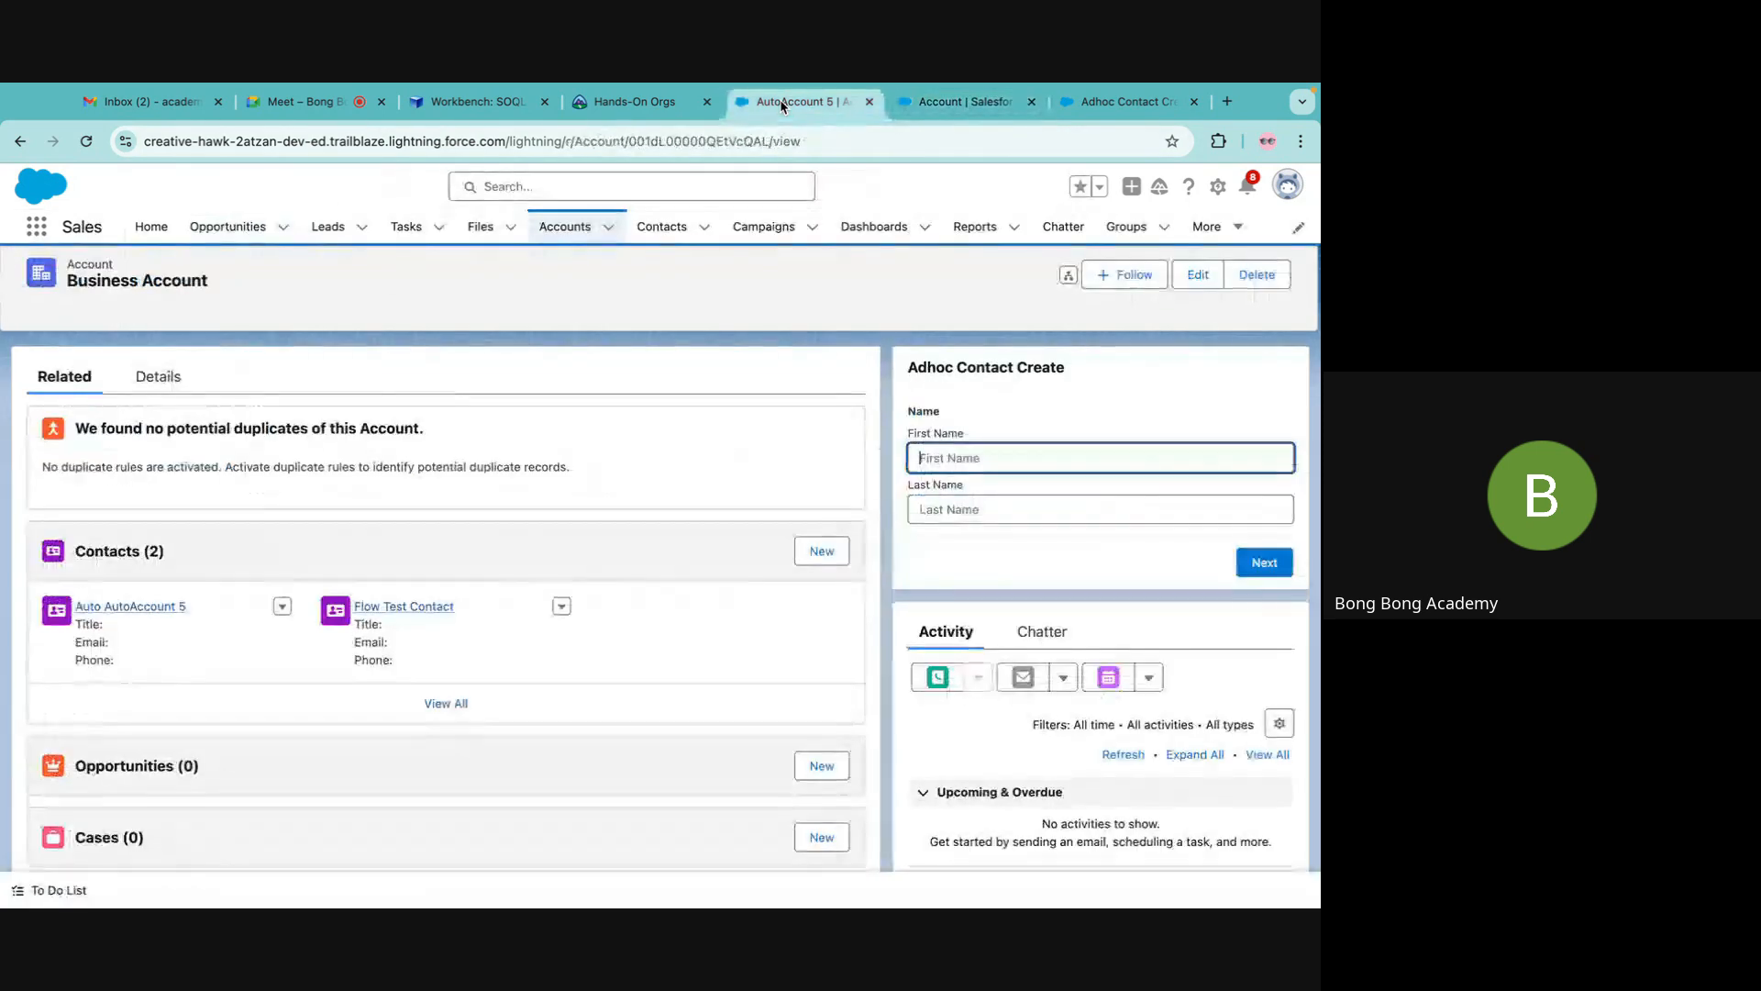
{"action": "left_click", "coordinate": [86, 141]}
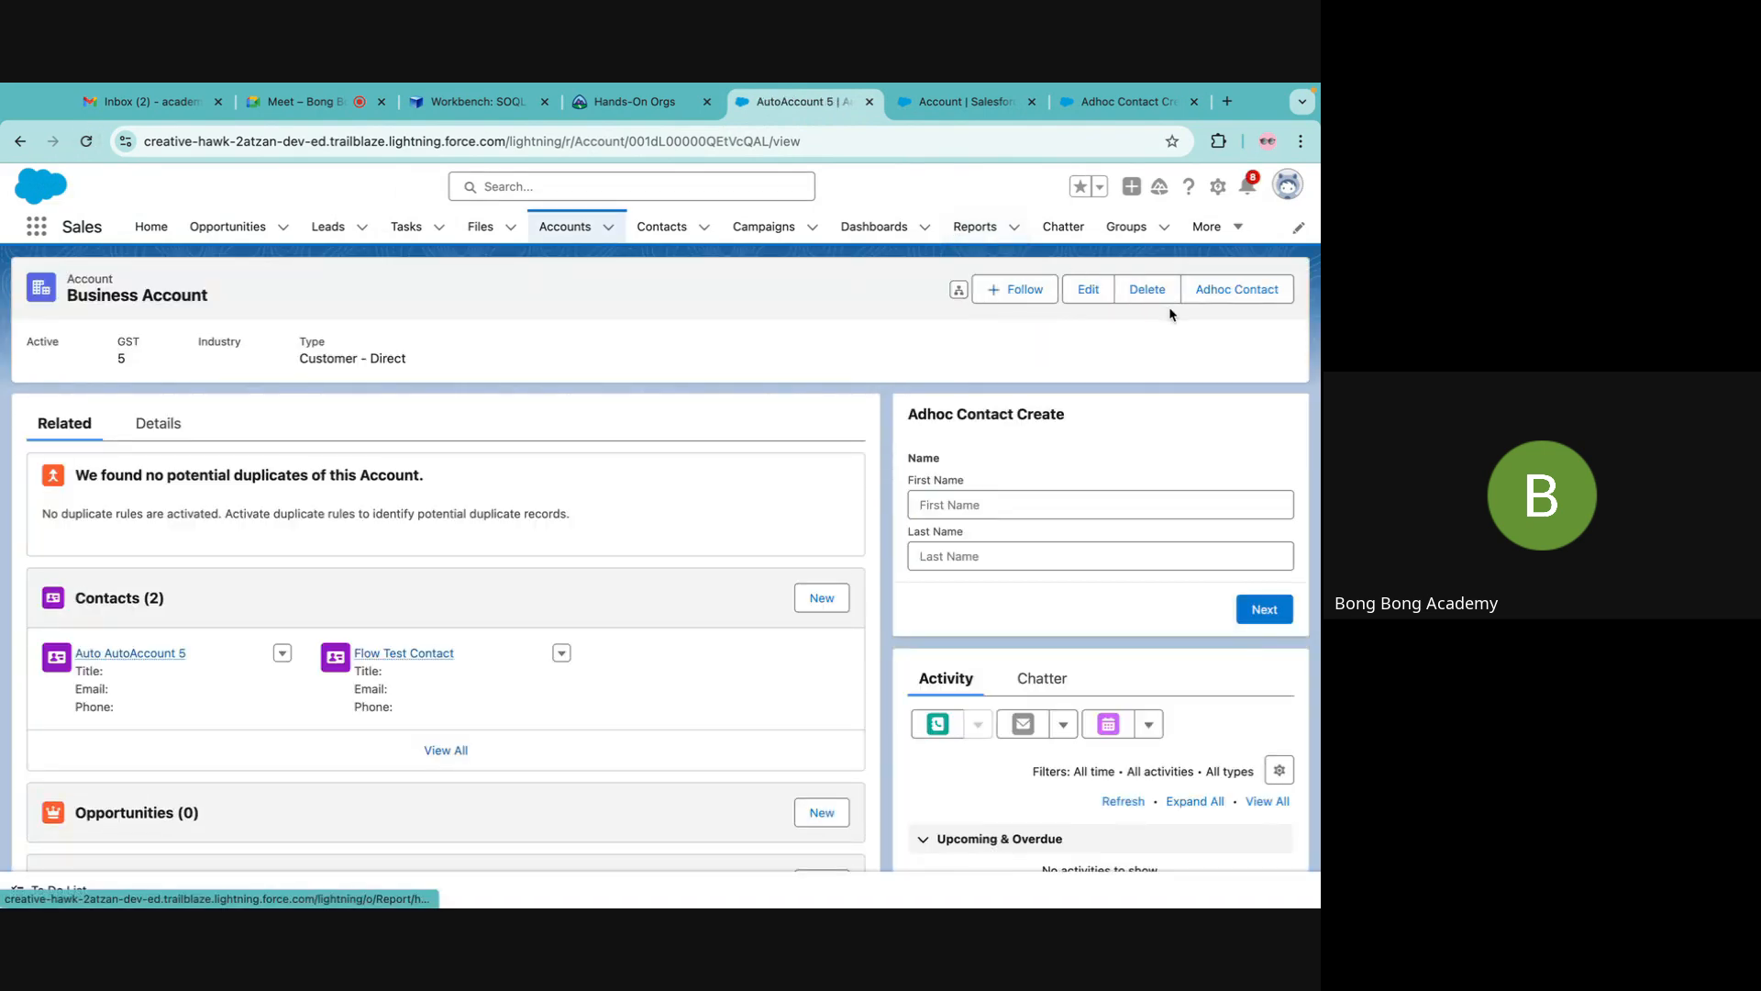
{"action": "left_click", "coordinate": [1220, 296]}
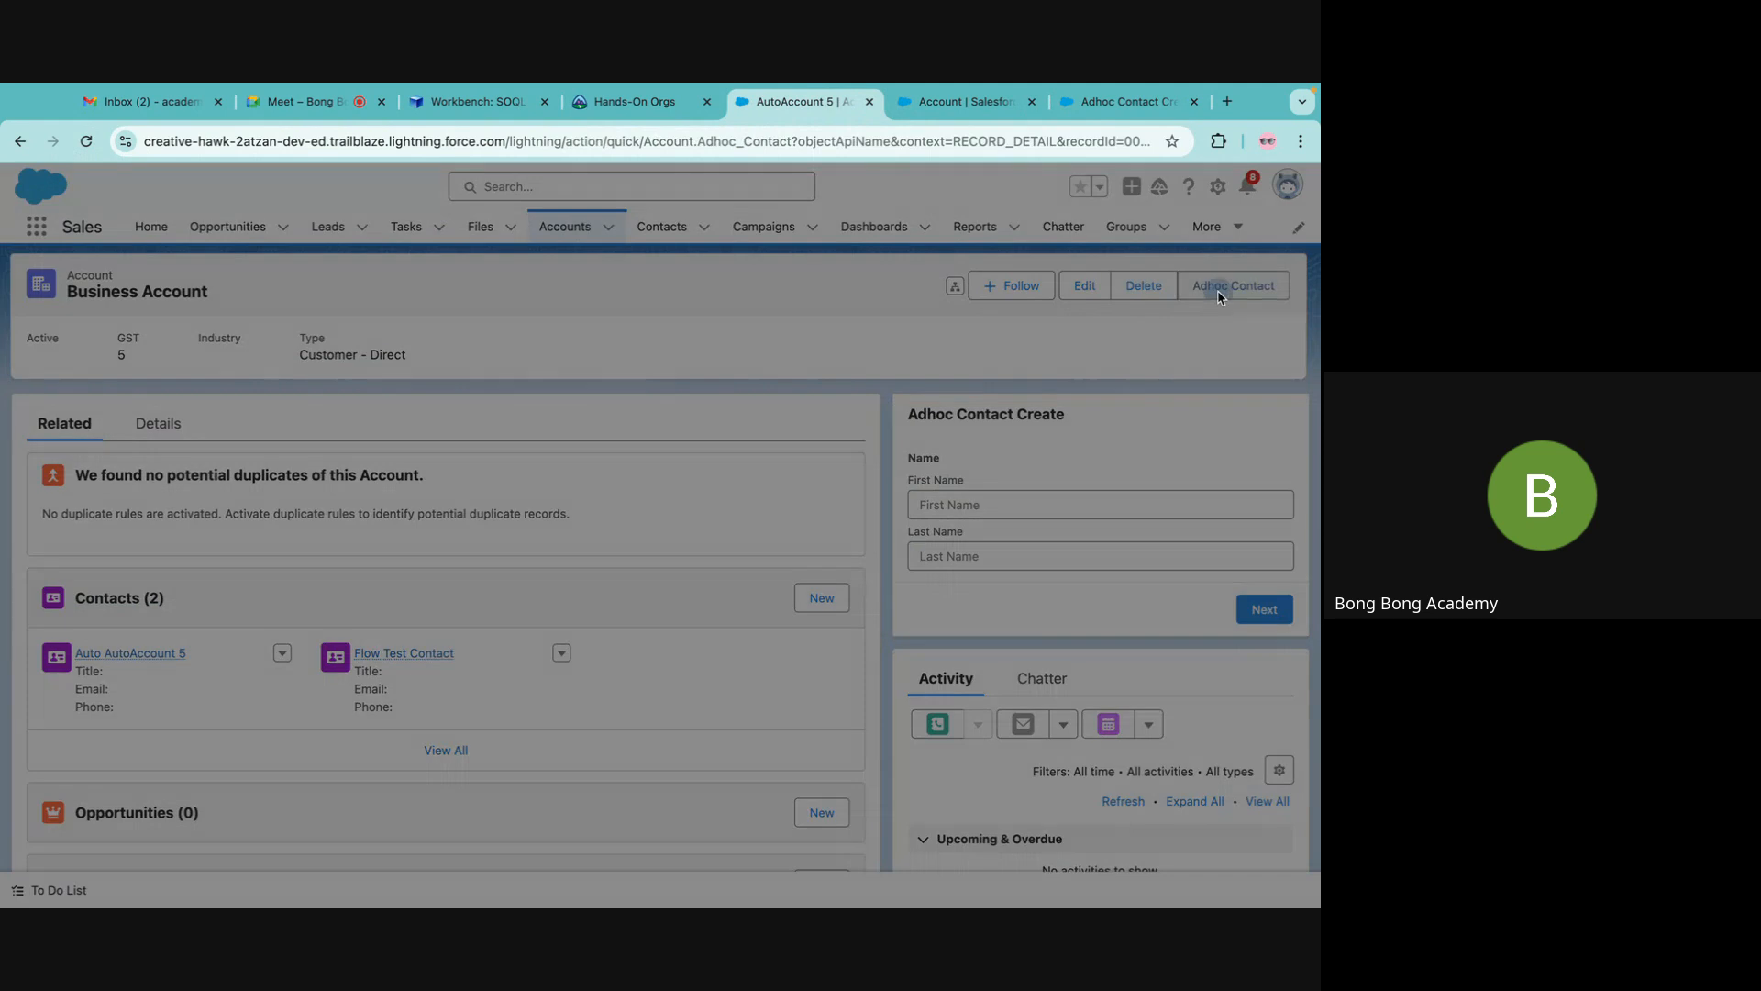
Fill in the Adhoc Contact form with first name Test and last name Contact 2, and submit it.
{"action": "left_click", "coordinate": [479, 527]}
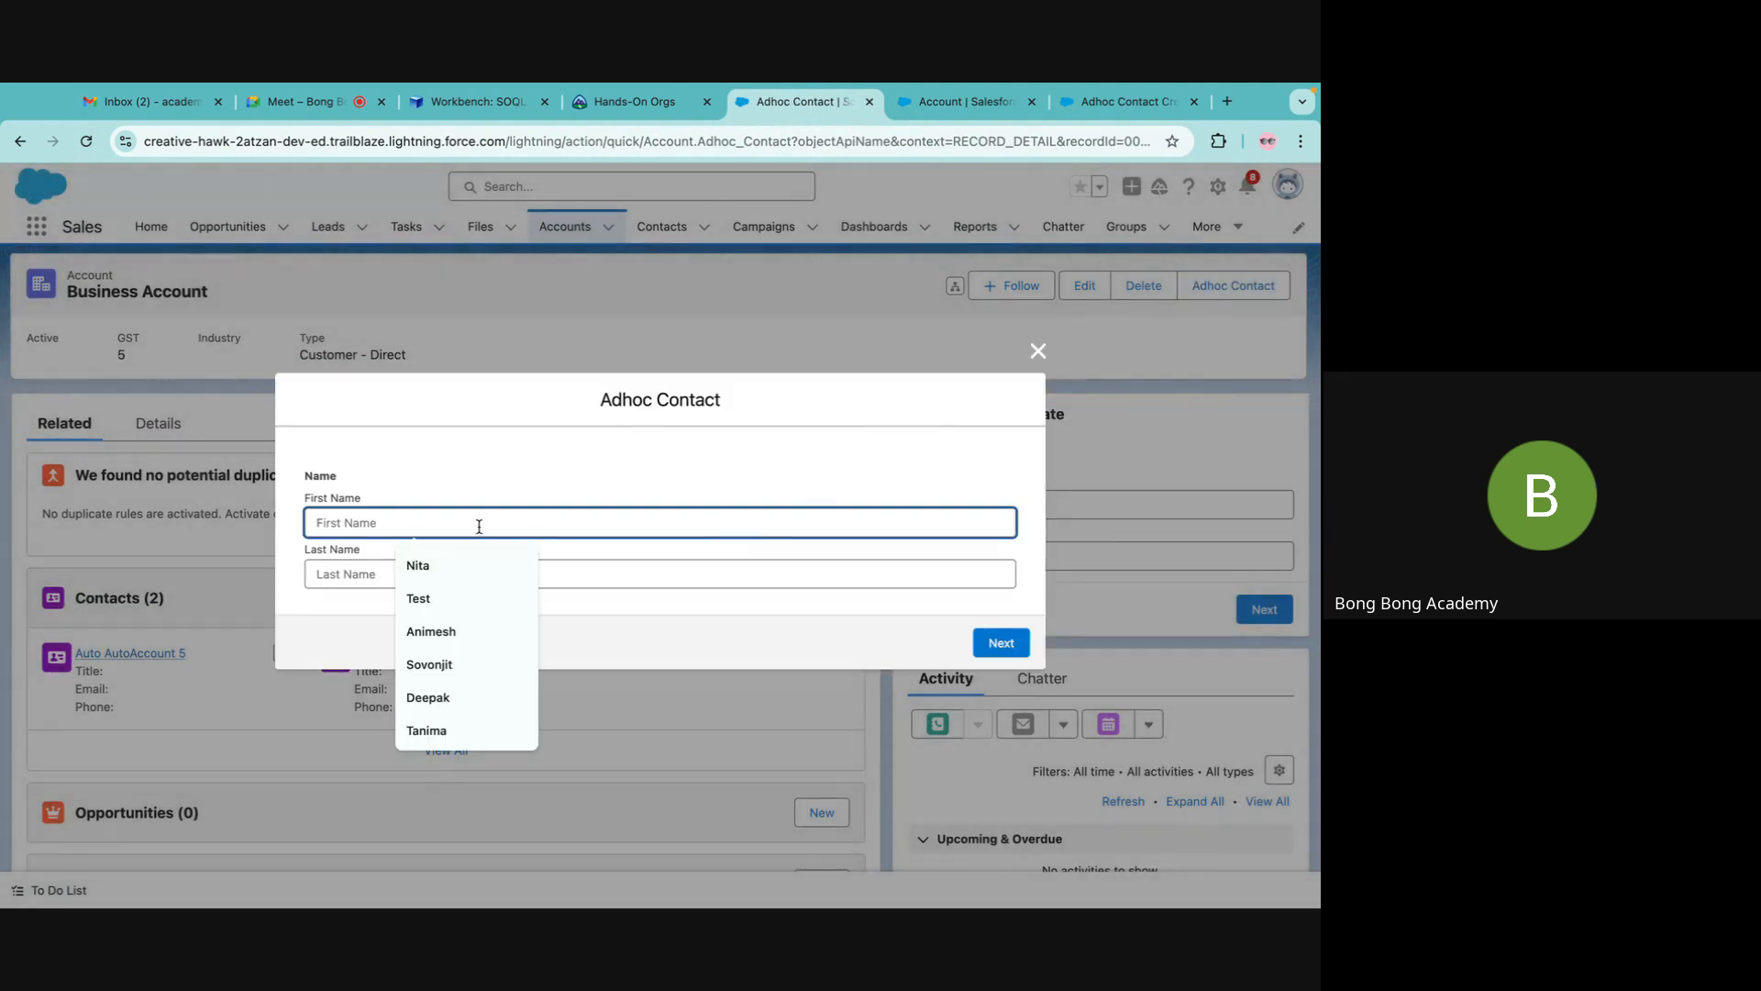
{"action": "left_click", "coordinate": [450, 596]}
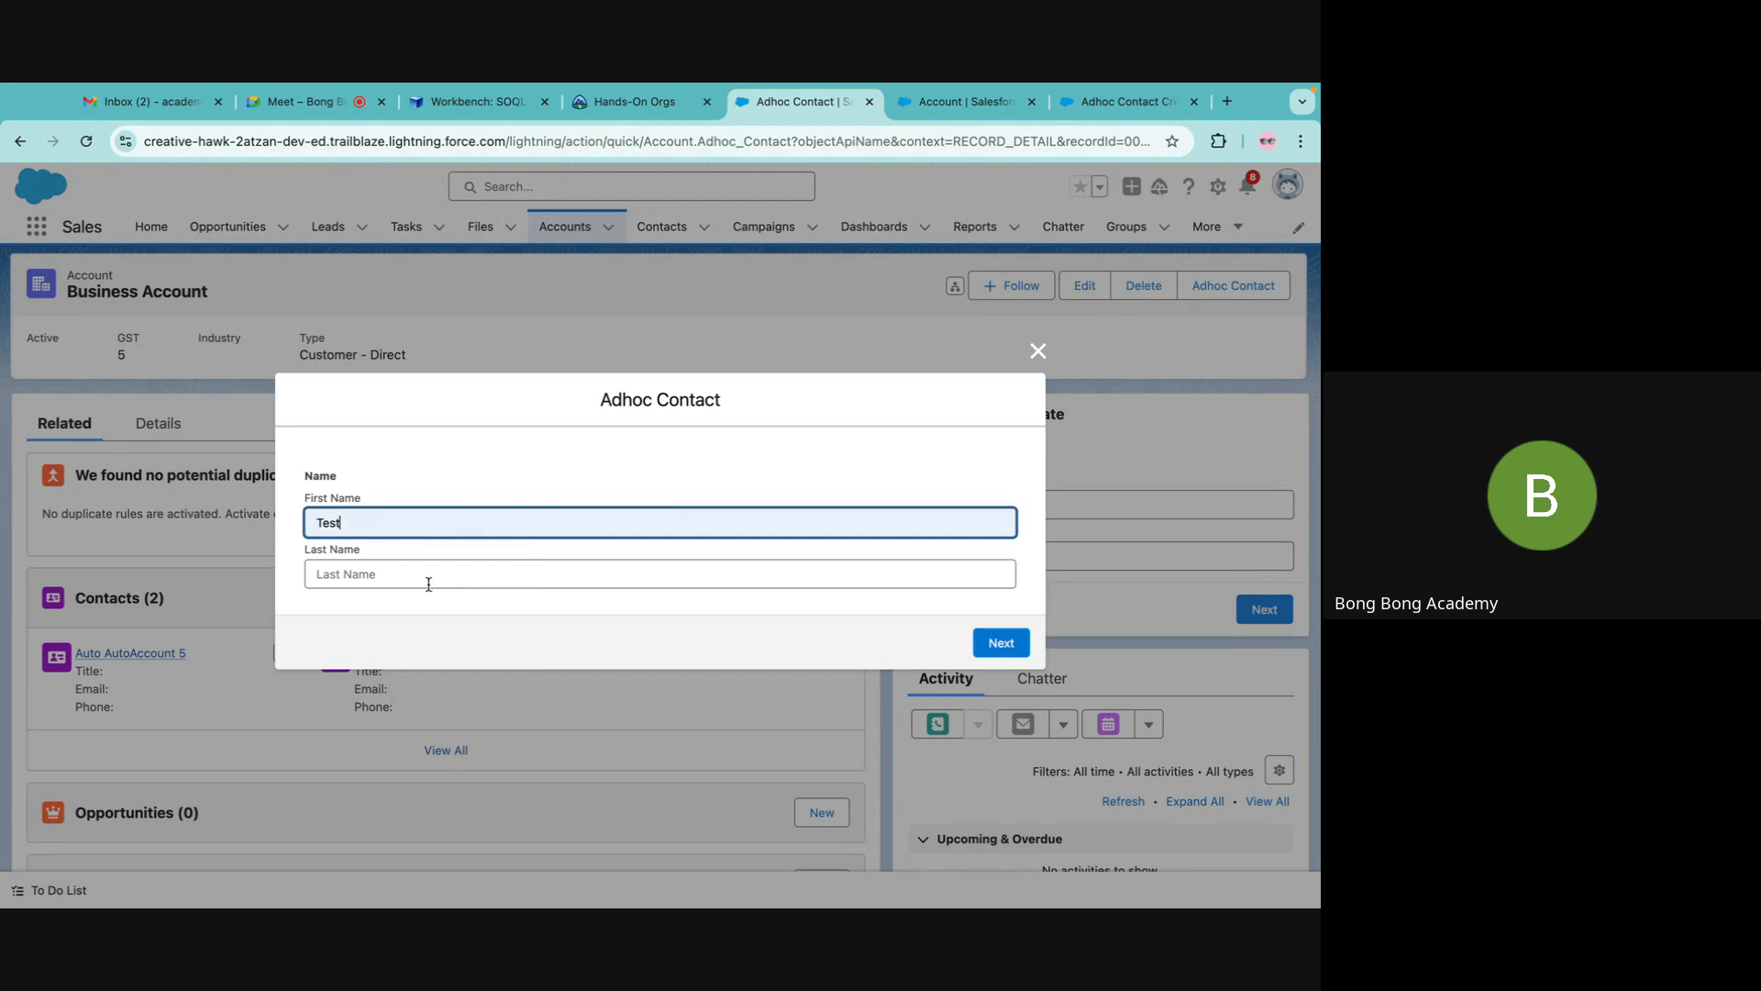
{"action": "left_click", "coordinate": [412, 574]}
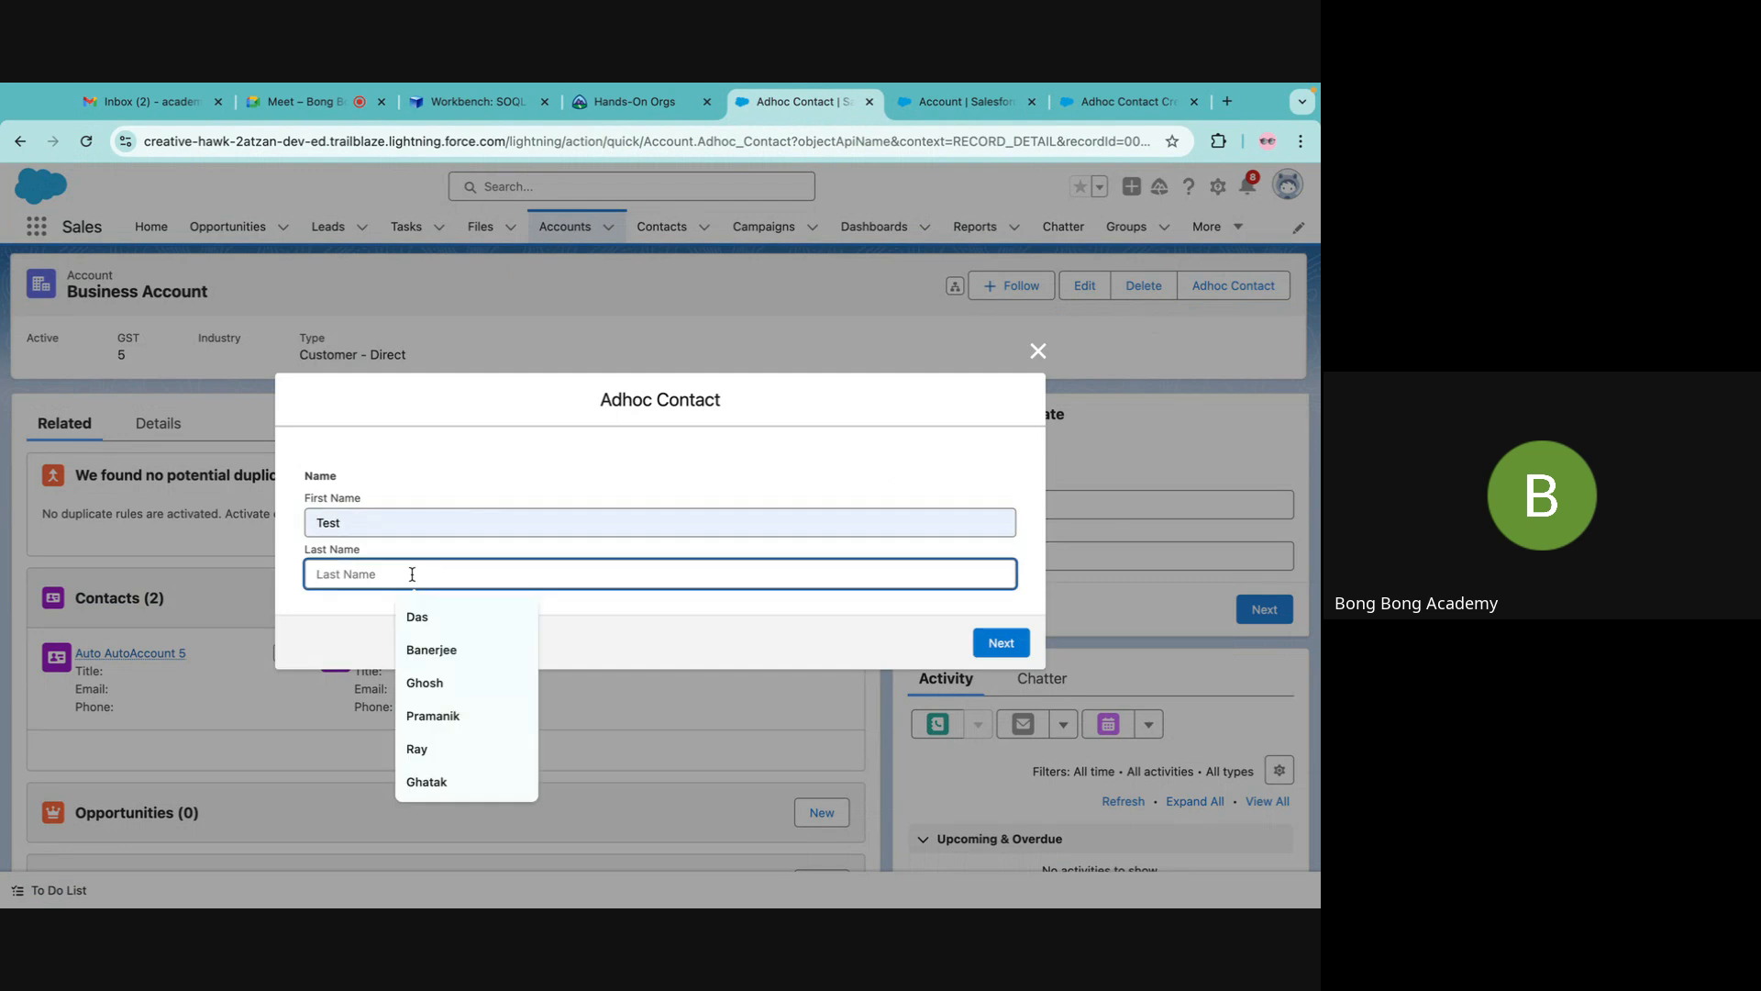
{"action": "type", "text": "Contact "}
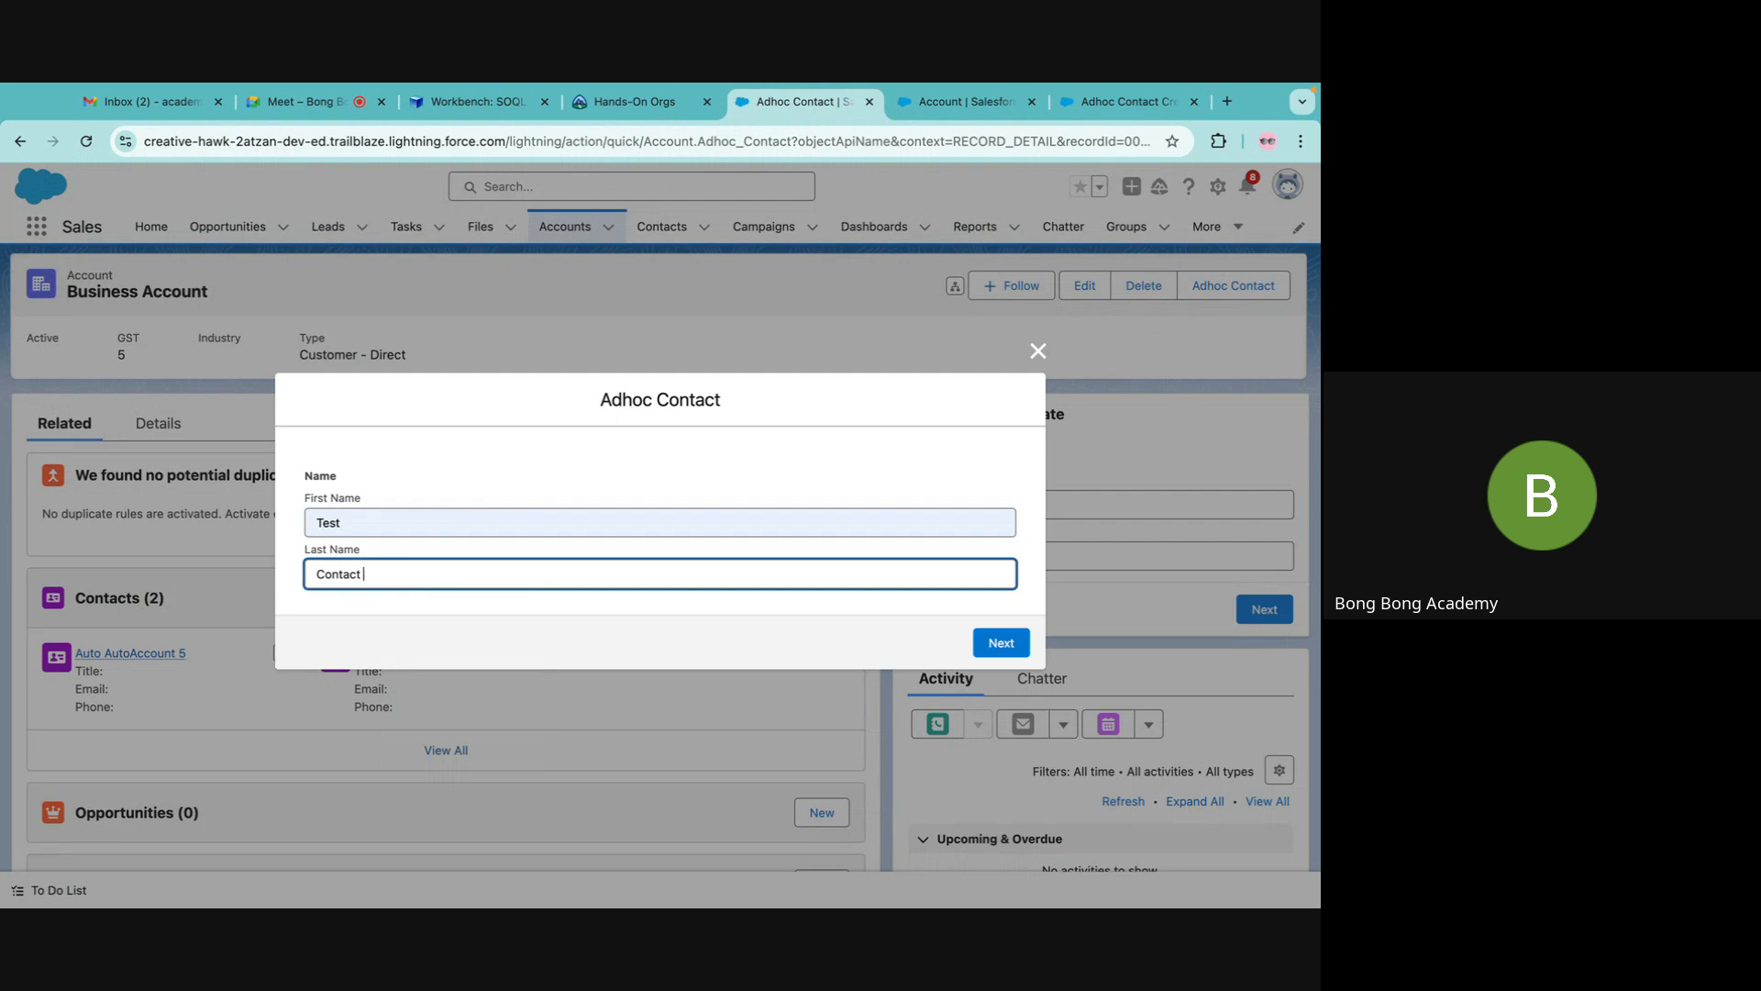
{"action": "type", "text": "2"}
{"action": "left_click", "coordinate": [1001, 642]}
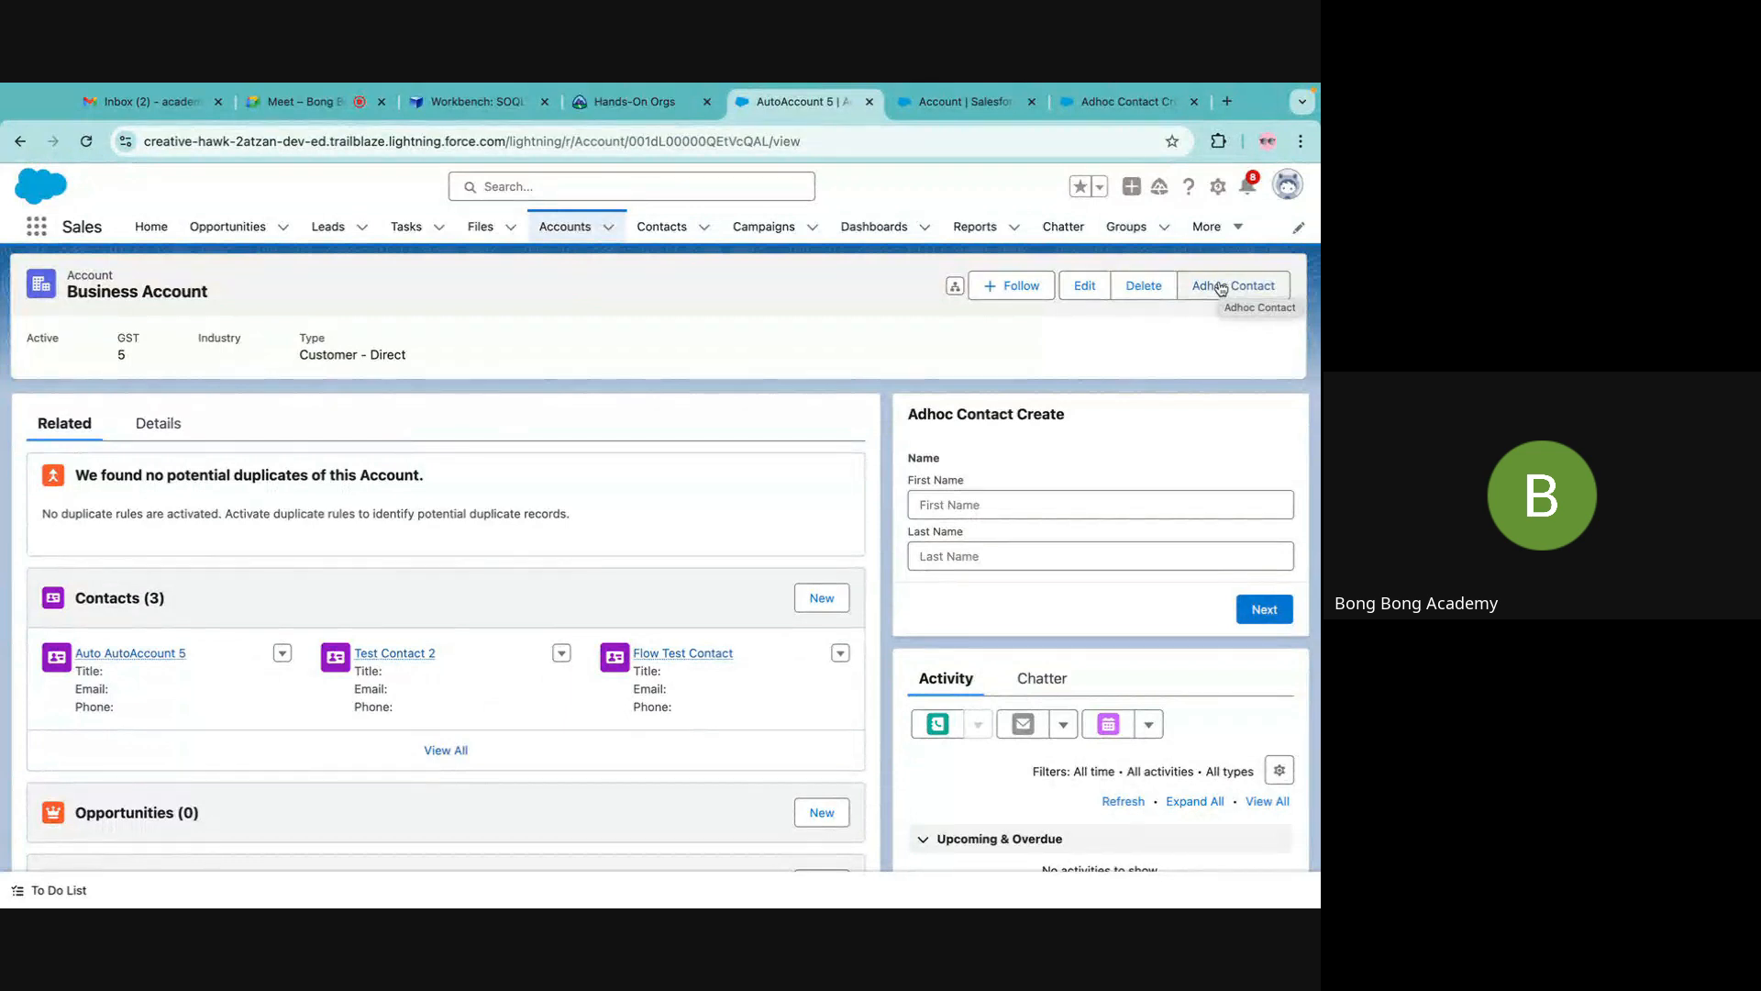
Leave the Adhoc Contact Create flow for the Flows list in Setup, discarding a briefly started new flow.
{"action": "left_click", "coordinate": [1093, 108]}
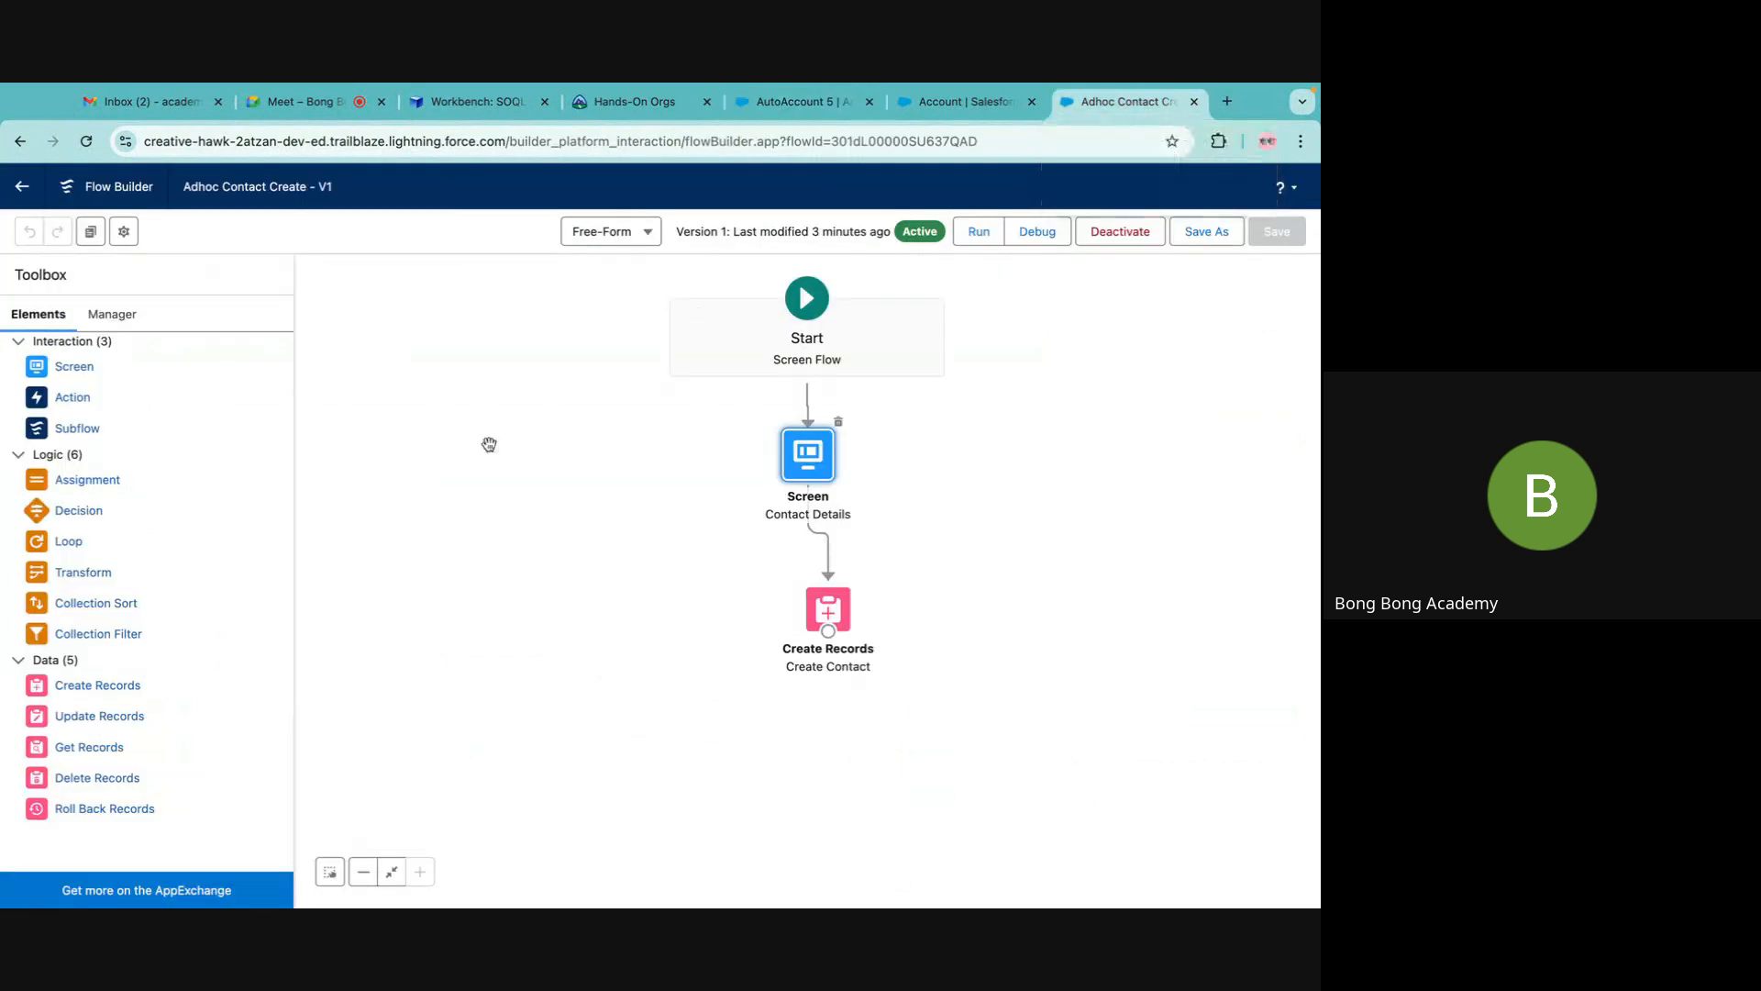
{"action": "left_click", "coordinate": [21, 188]}
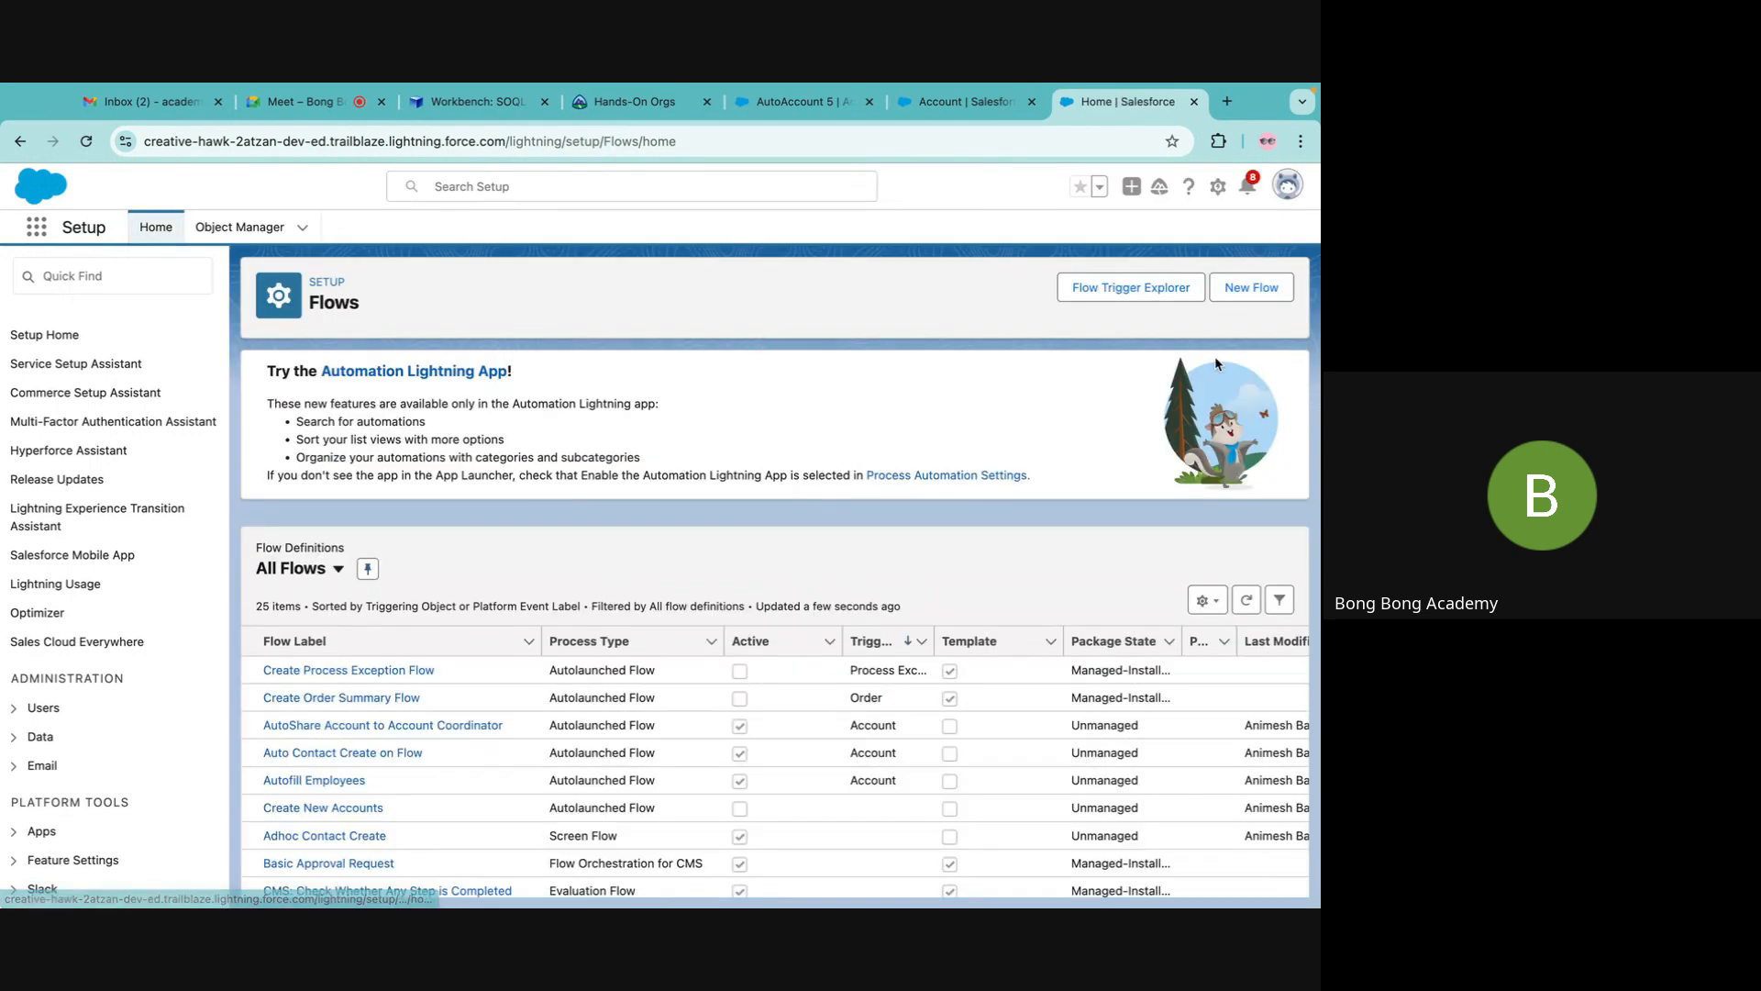
{"action": "left_click", "coordinate": [1251, 287]}
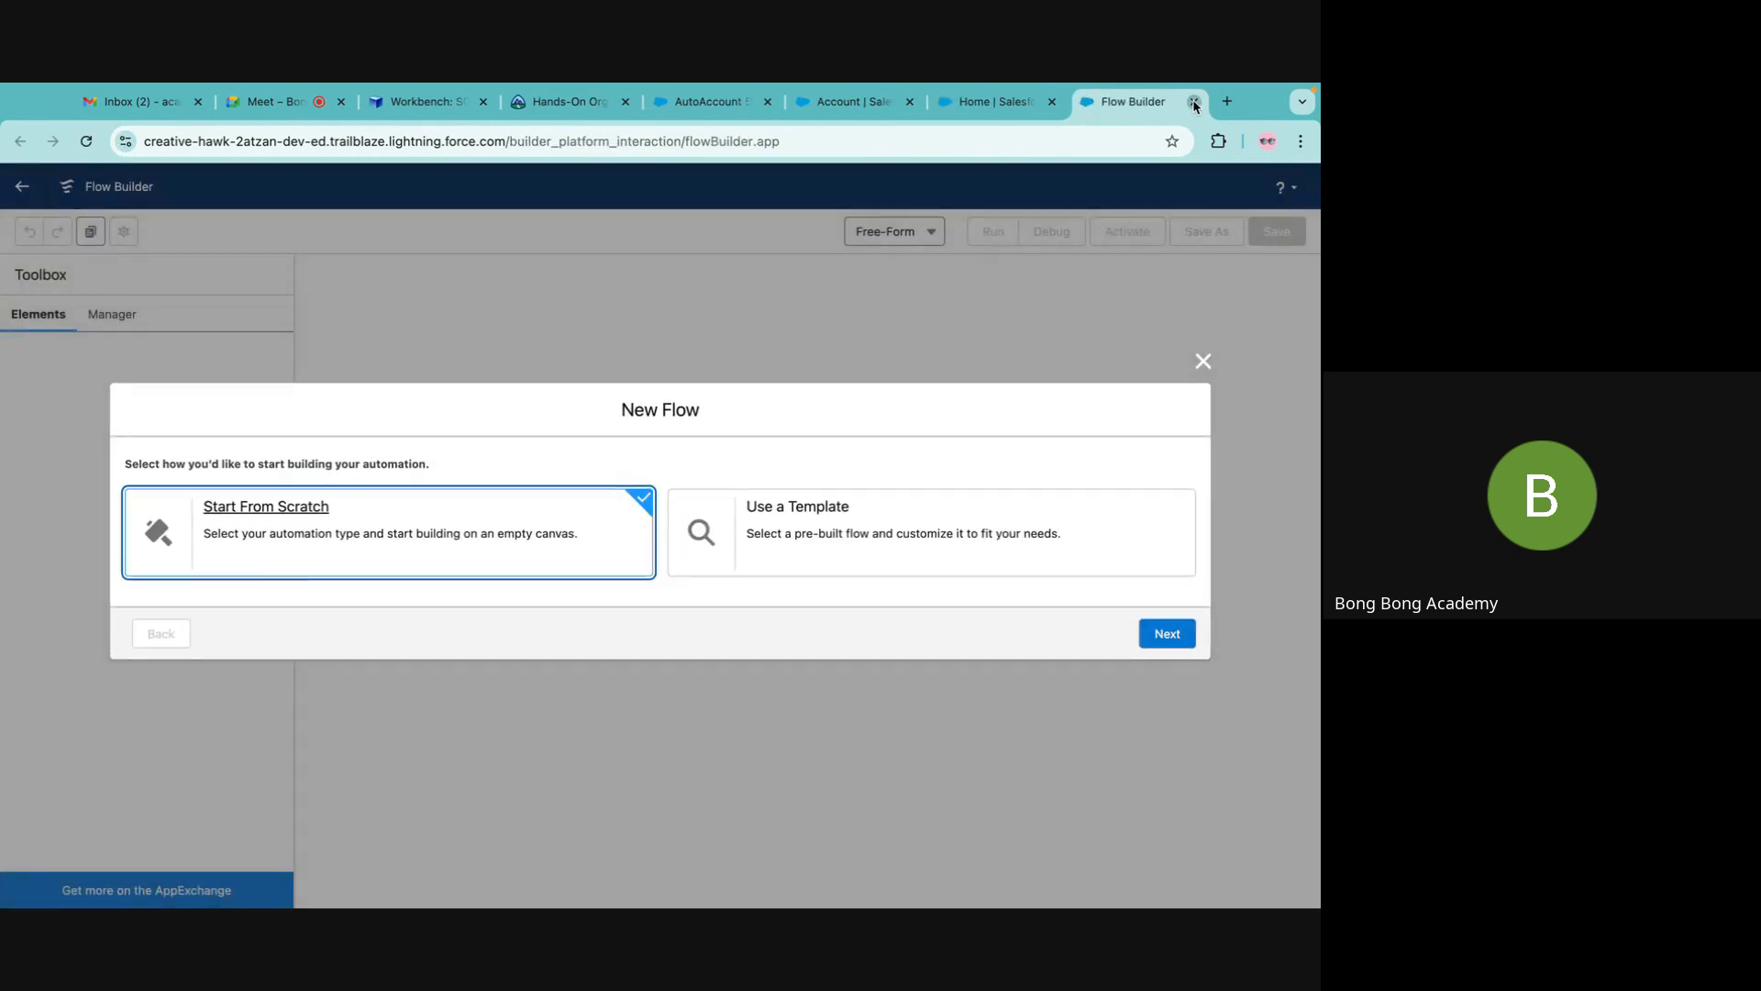
{"action": "left_click", "coordinate": [1194, 101]}
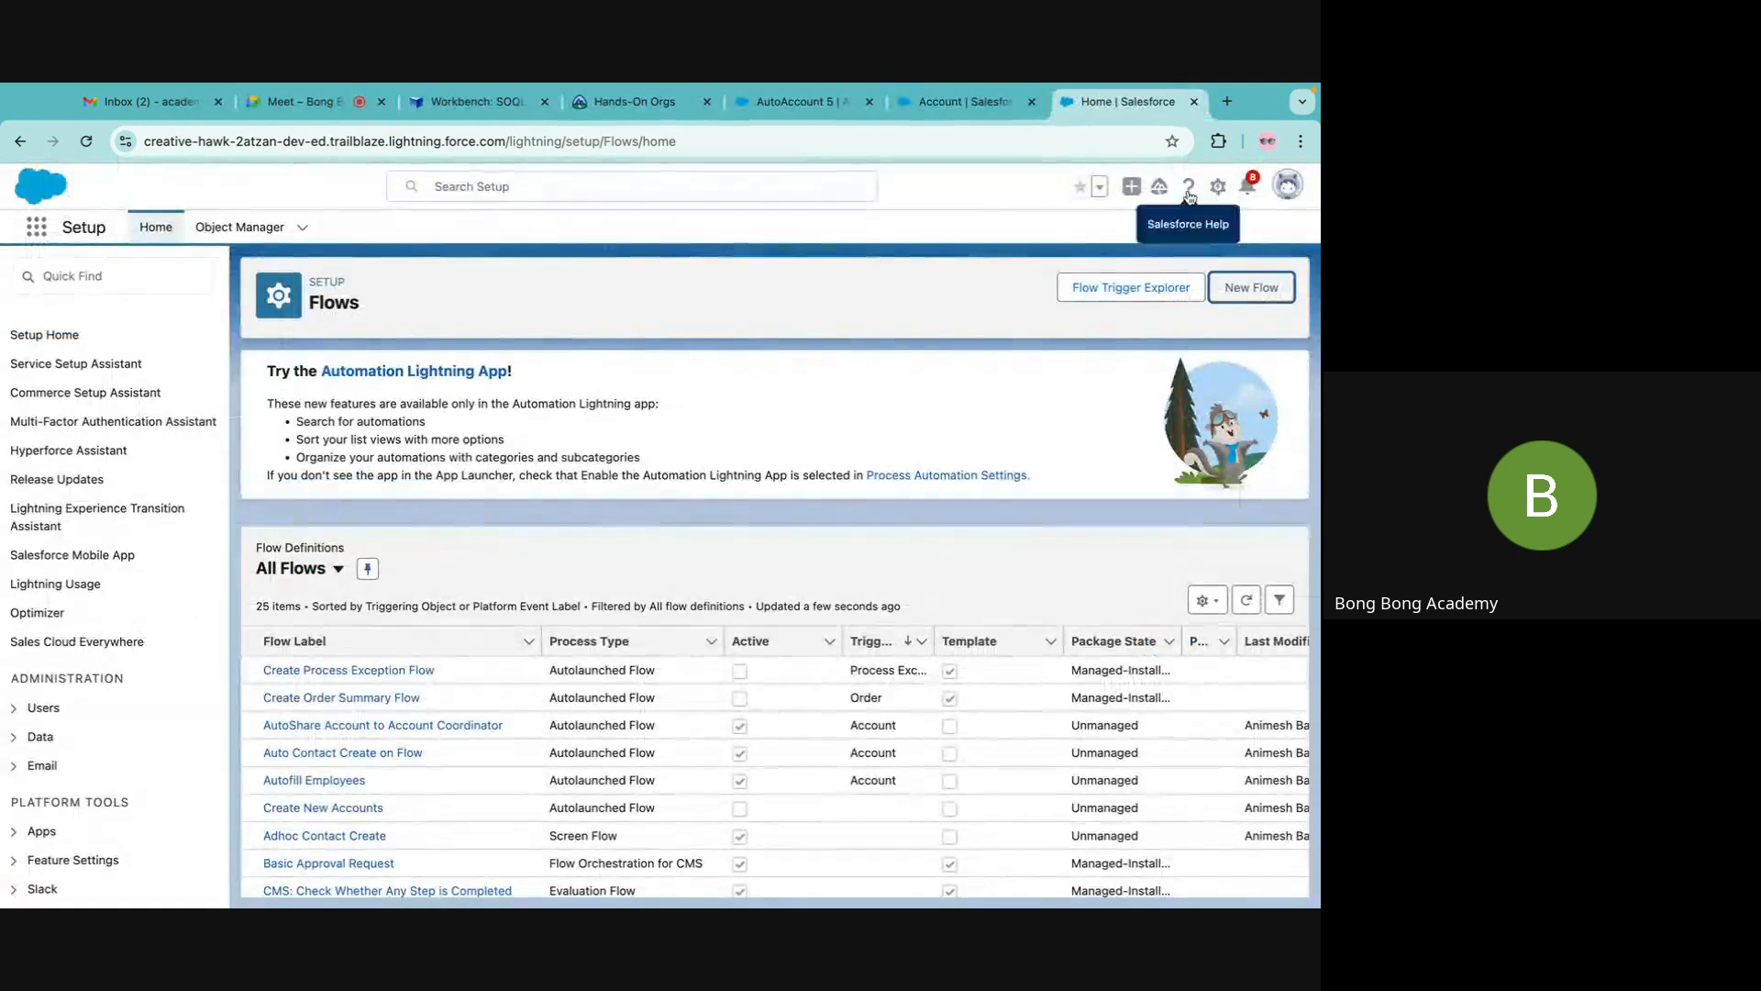
Look up "flow" in Setup and open the Flows page under Process Automation.
{"action": "left_click", "coordinate": [954, 101]}
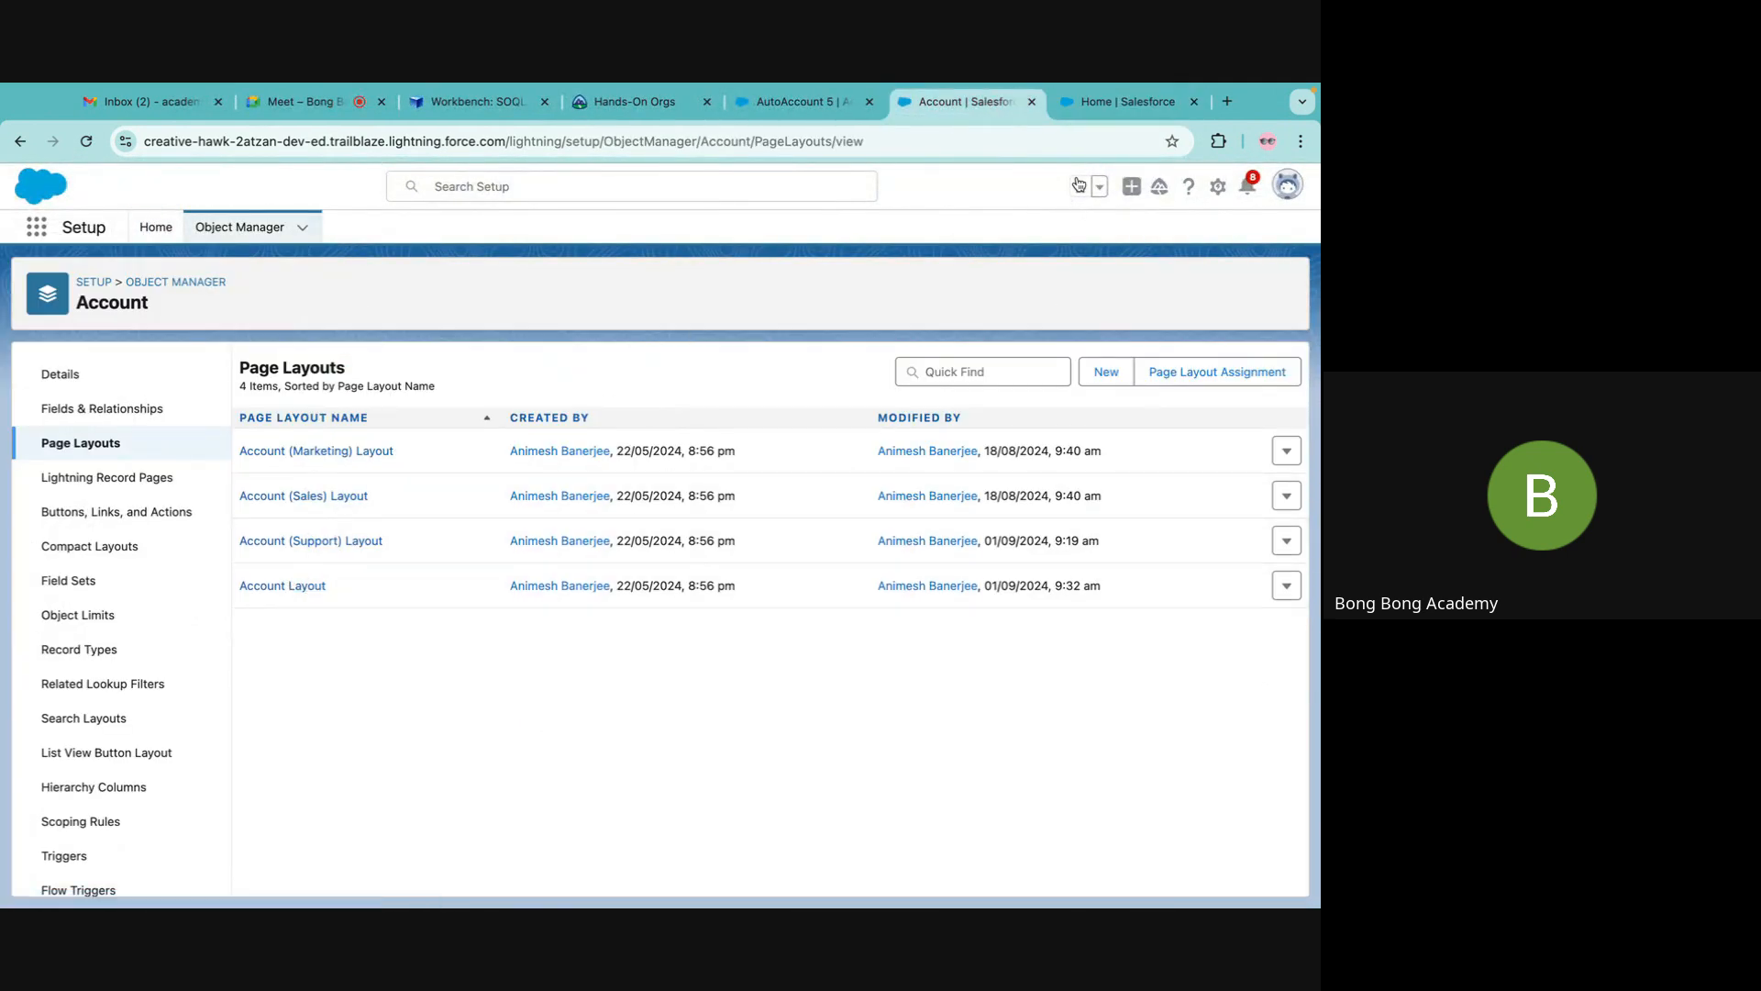
{"action": "left_click", "coordinate": [1098, 103]}
{"action": "left_click", "coordinate": [117, 286]}
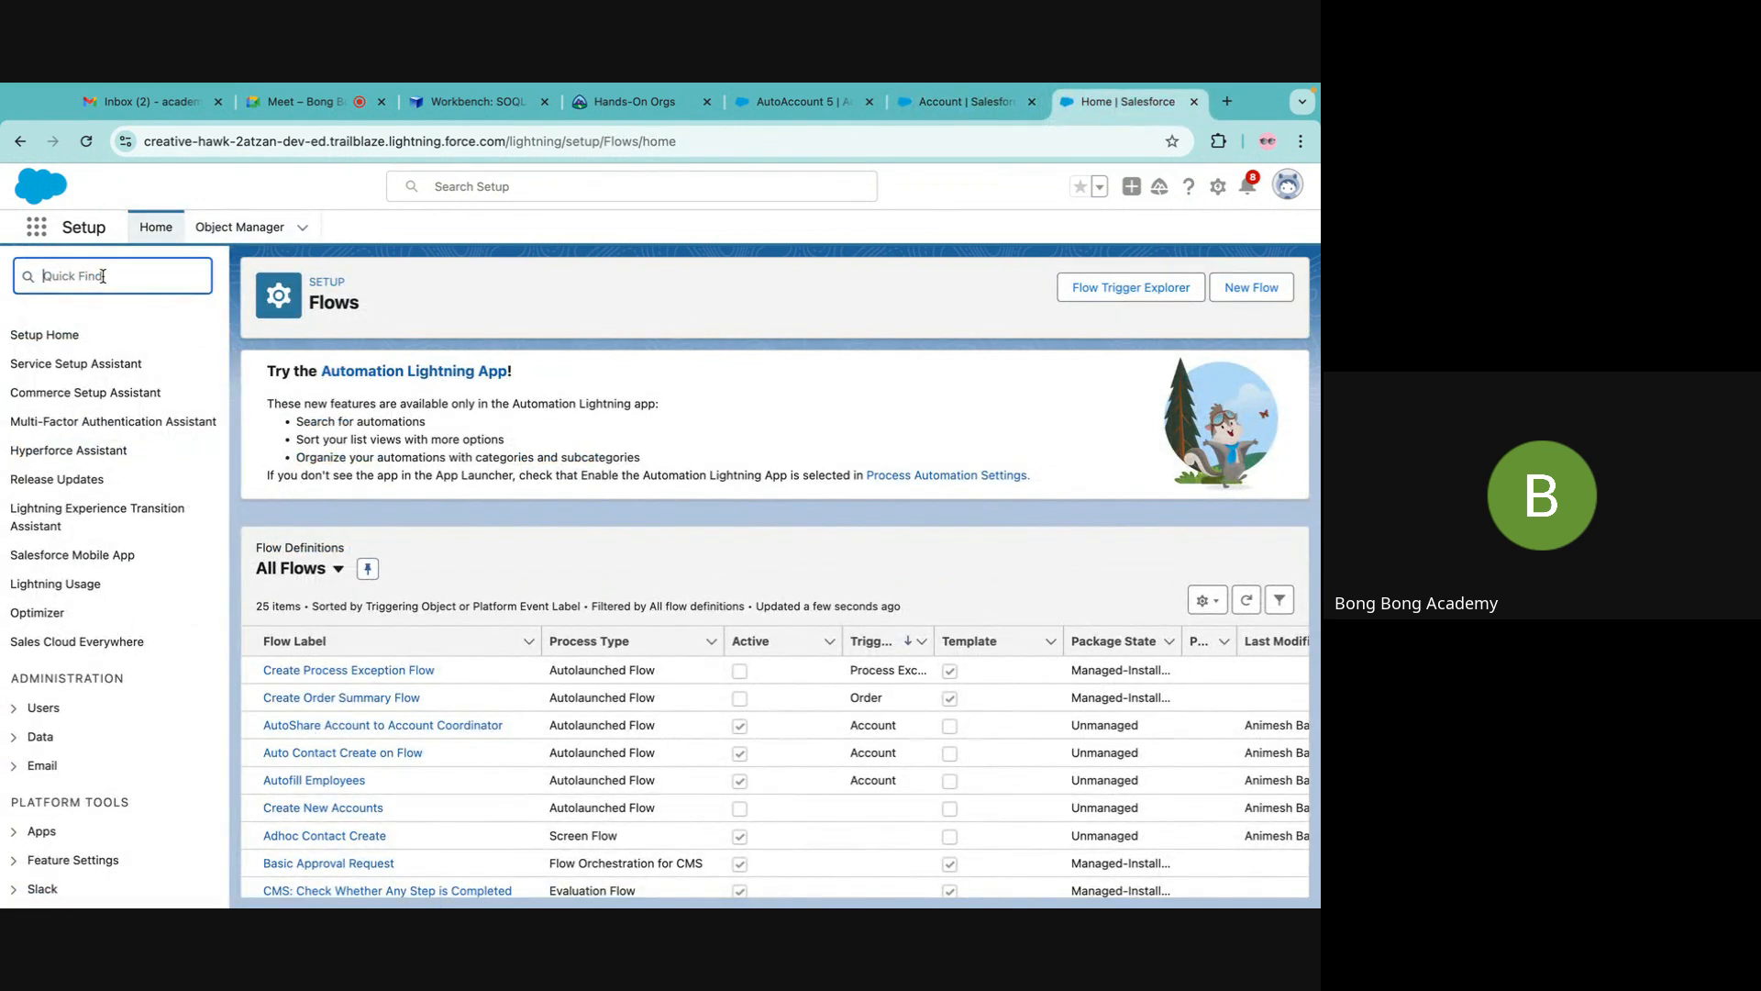
{"action": "type", "text": "flow"}
{"action": "scroll", "coordinate": [115, 569], "scroll_direction": "down", "scroll_amount": 5}
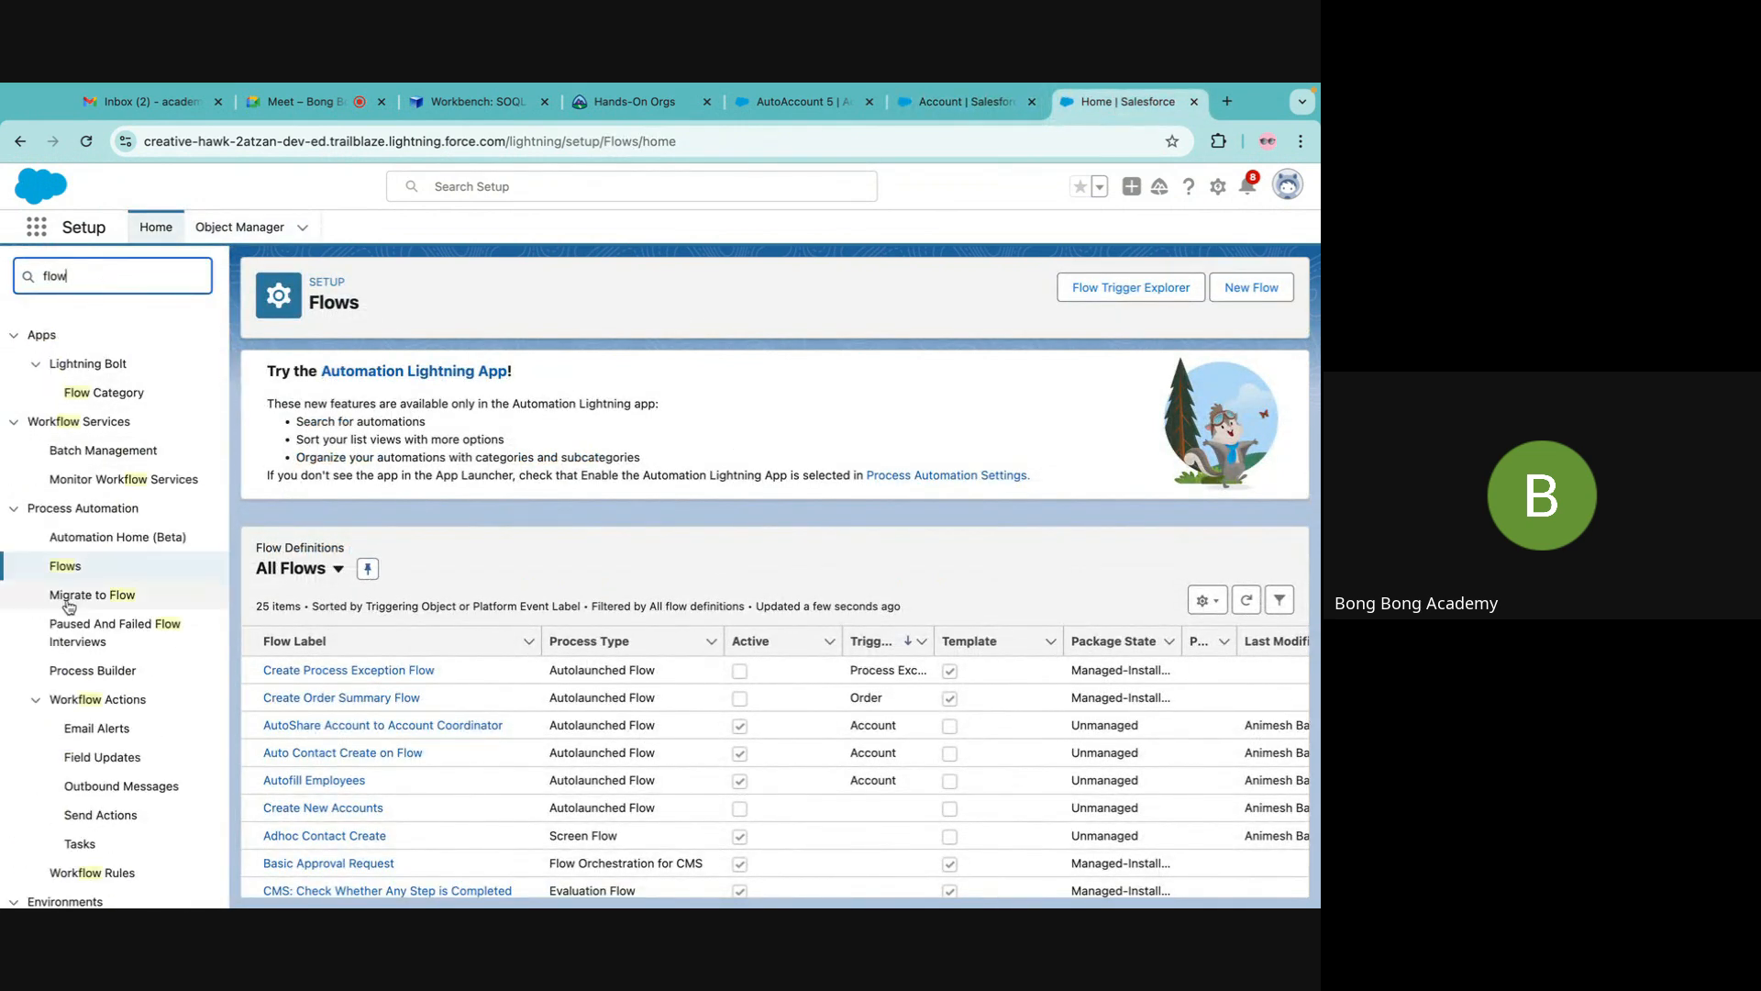
{"action": "left_click", "coordinate": [66, 567]}
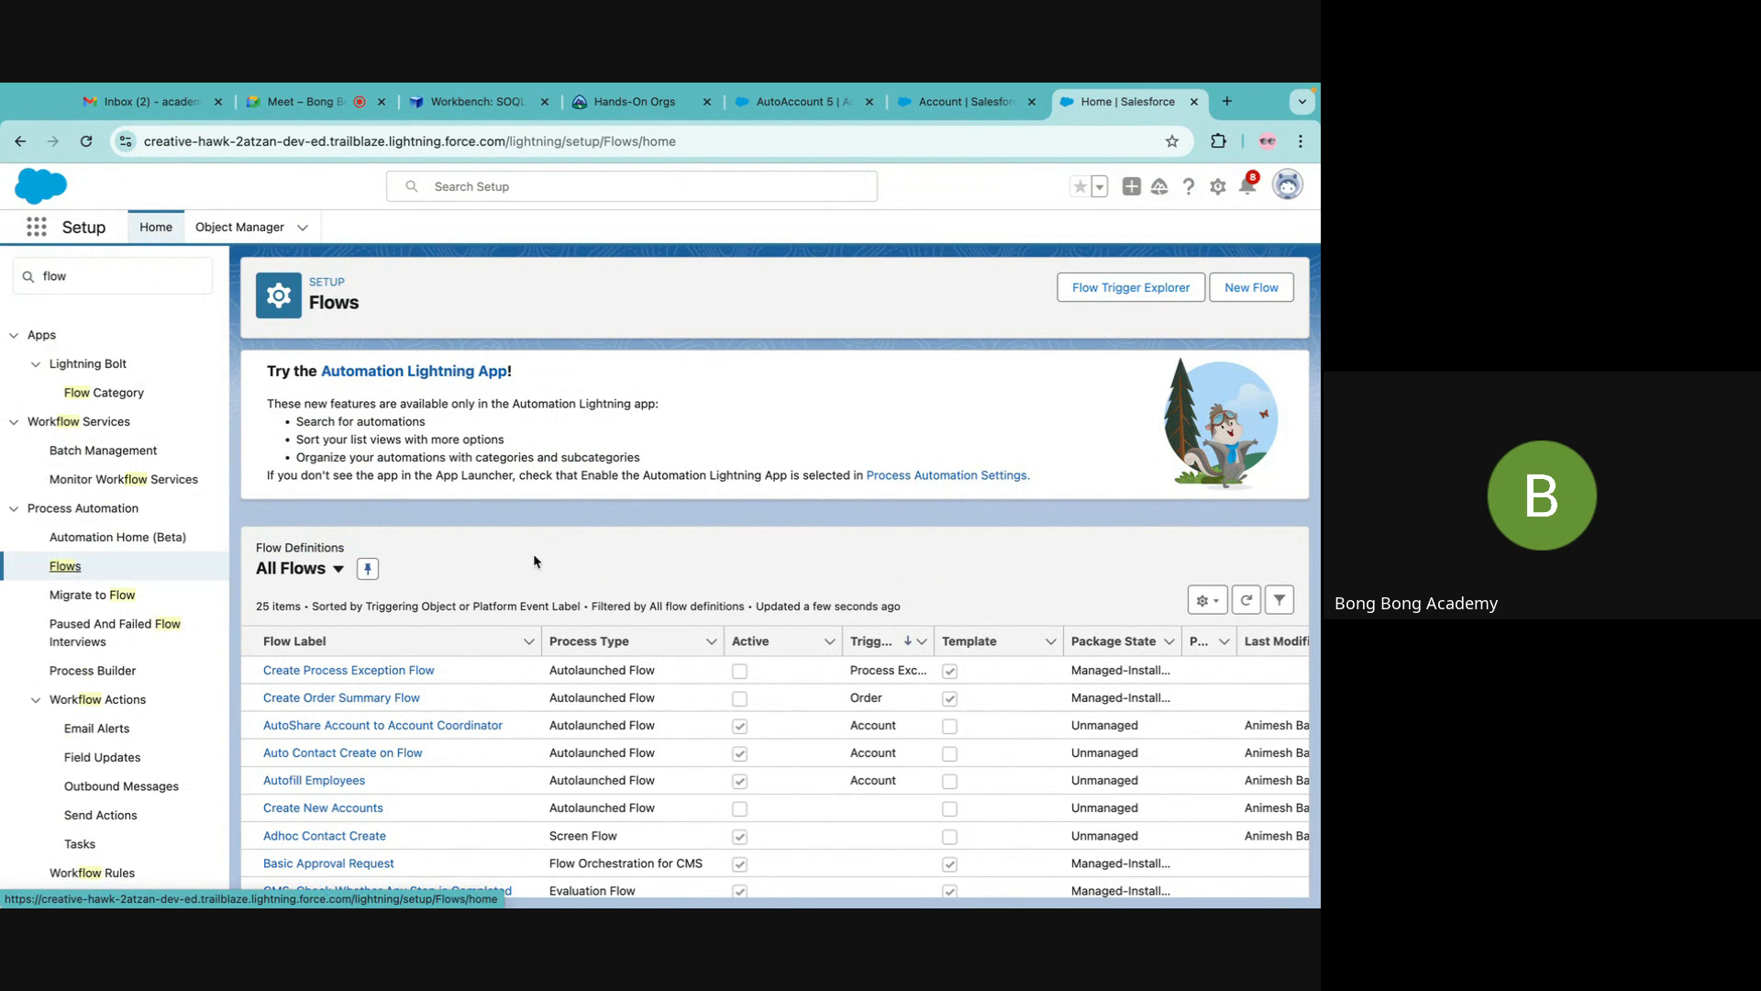
{"action": "scroll", "coordinate": [452, 790], "scroll_direction": "down", "scroll_amount": 3}
Create a flow from scratch of type Autolaunched Flow (No Trigger) and switch its canvas to Free-Form.
{"action": "left_click", "coordinate": [1251, 287]}
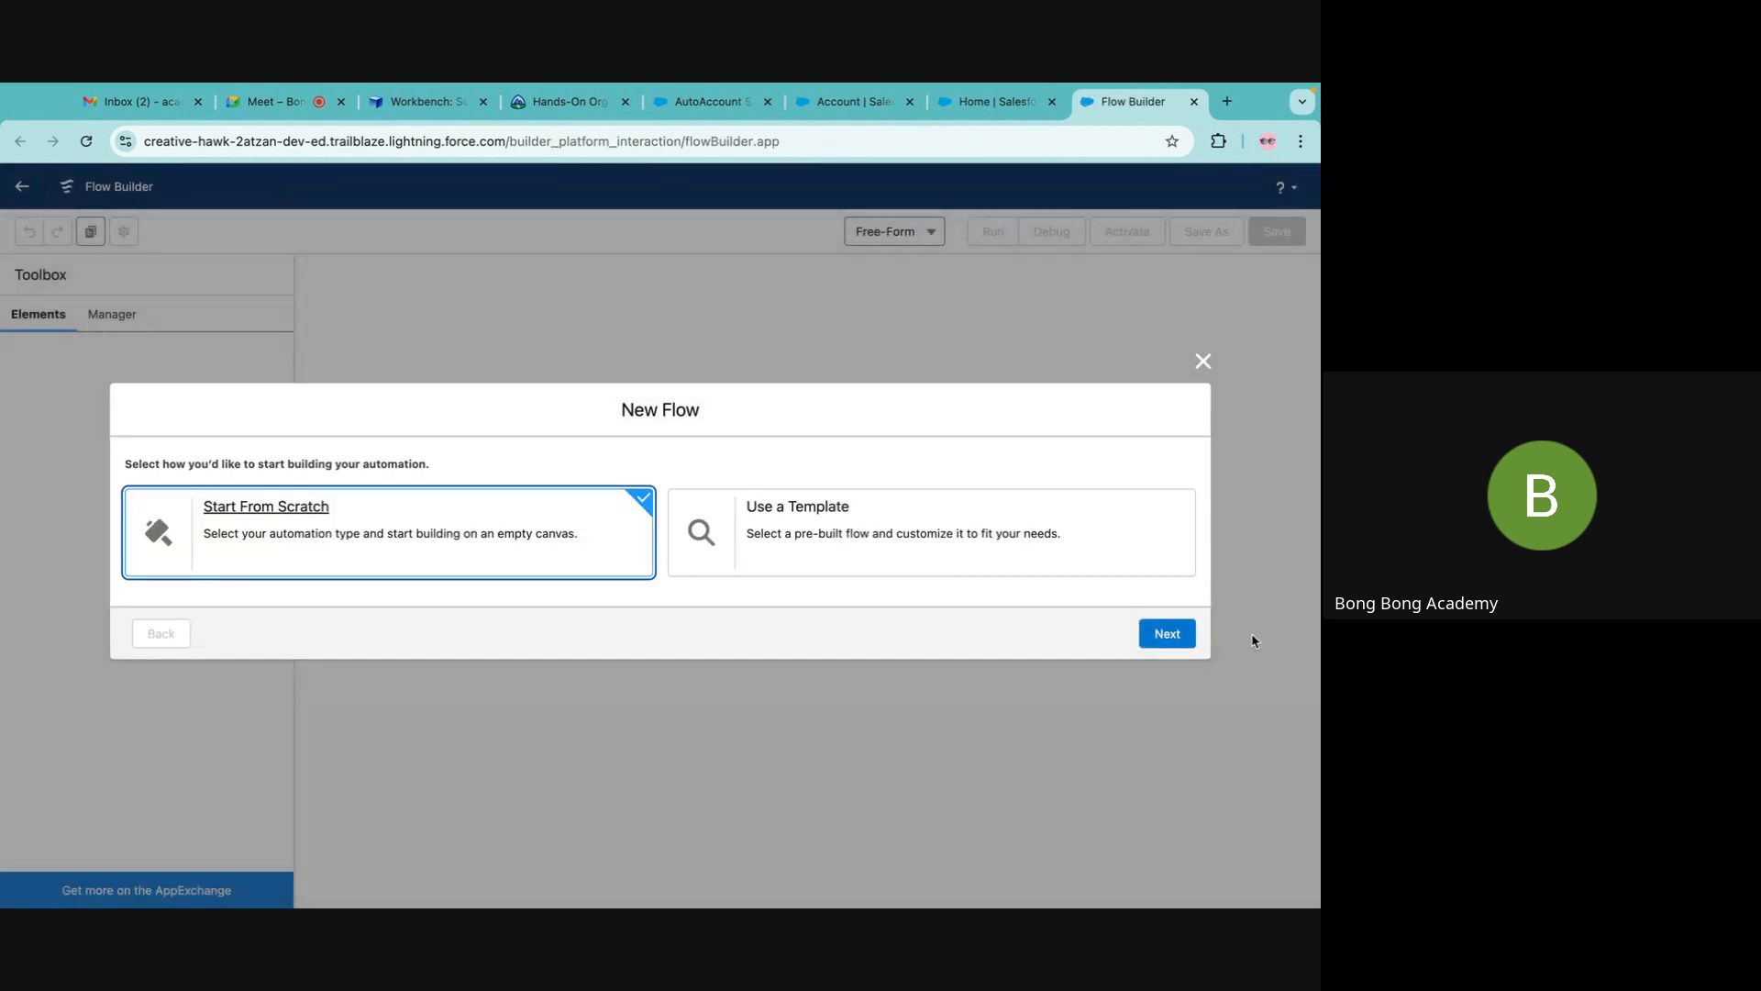
{"action": "left_click", "coordinate": [1160, 635]}
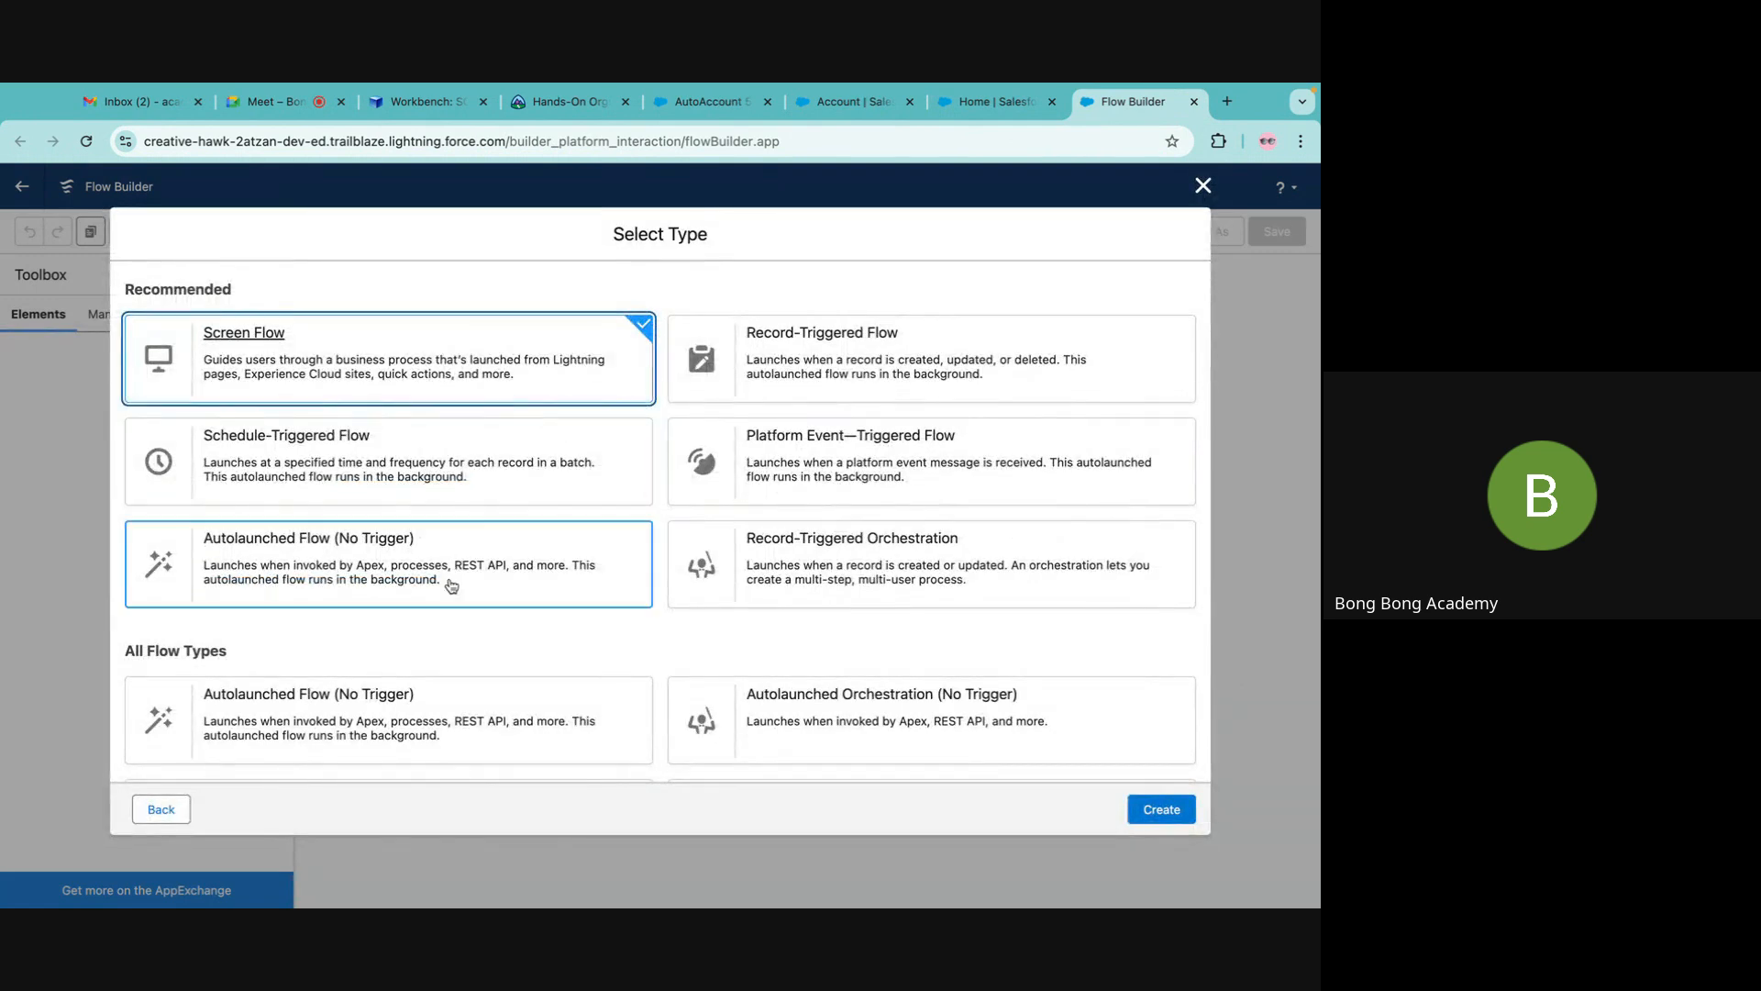
{"action": "left_click", "coordinate": [303, 576]}
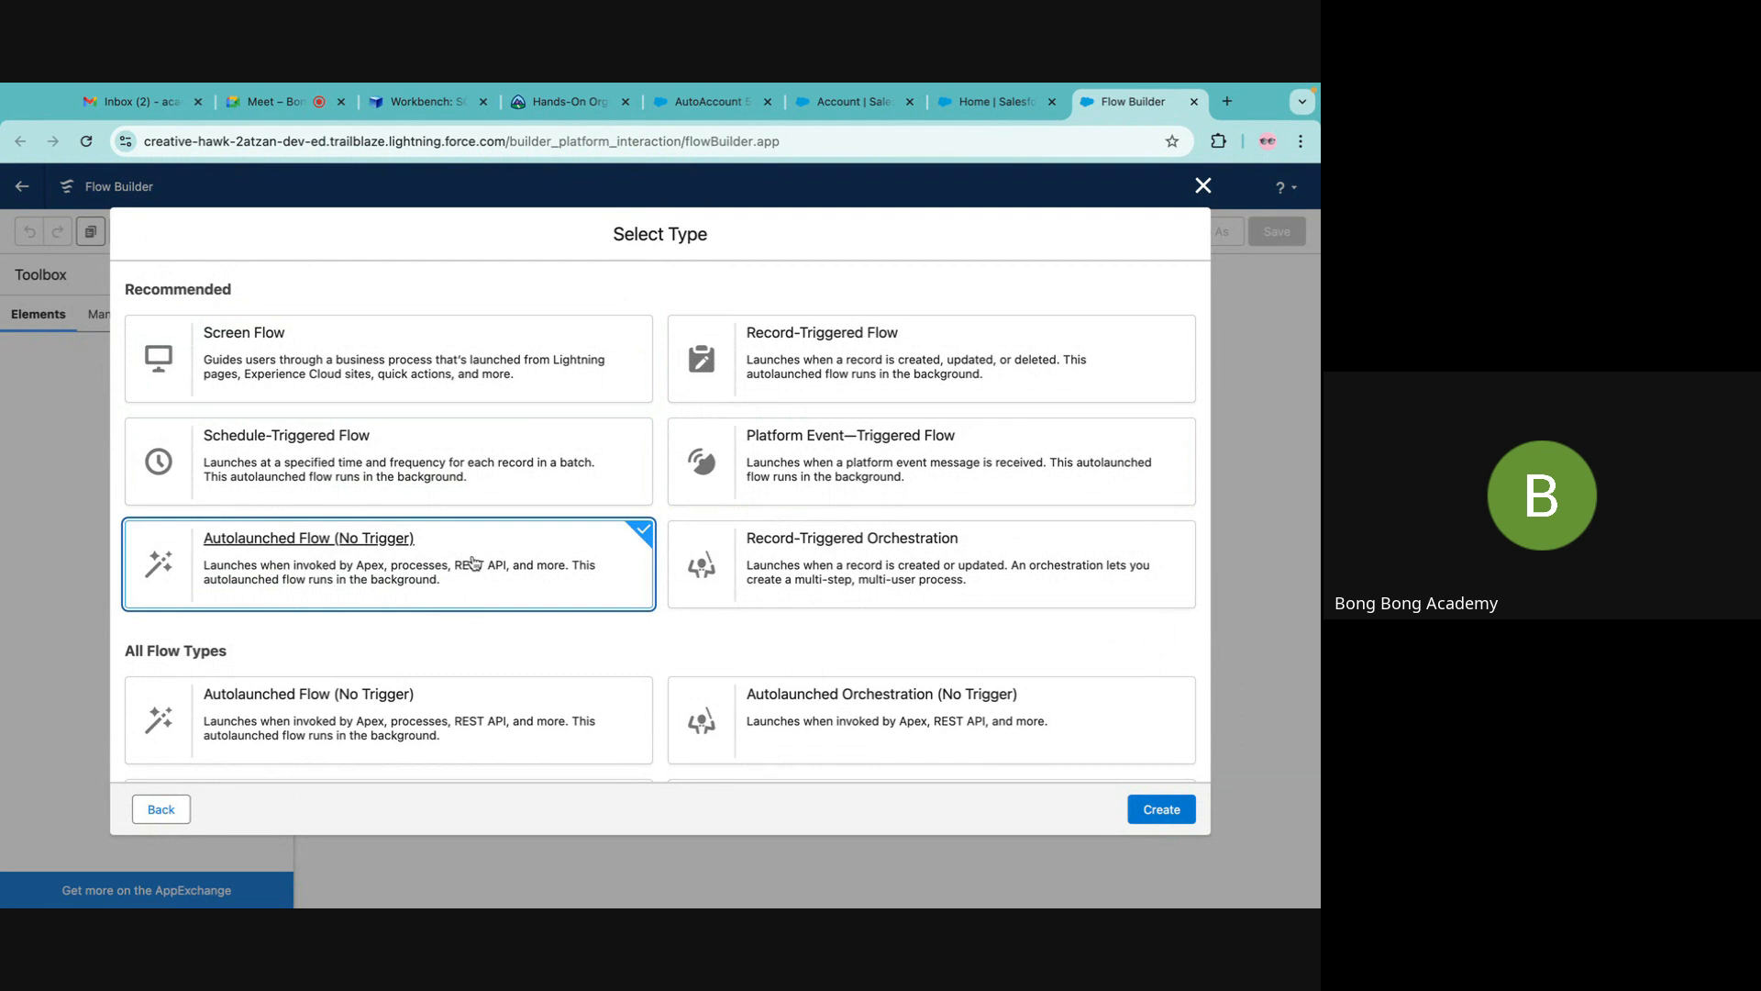
{"action": "left_click", "coordinate": [1161, 810]}
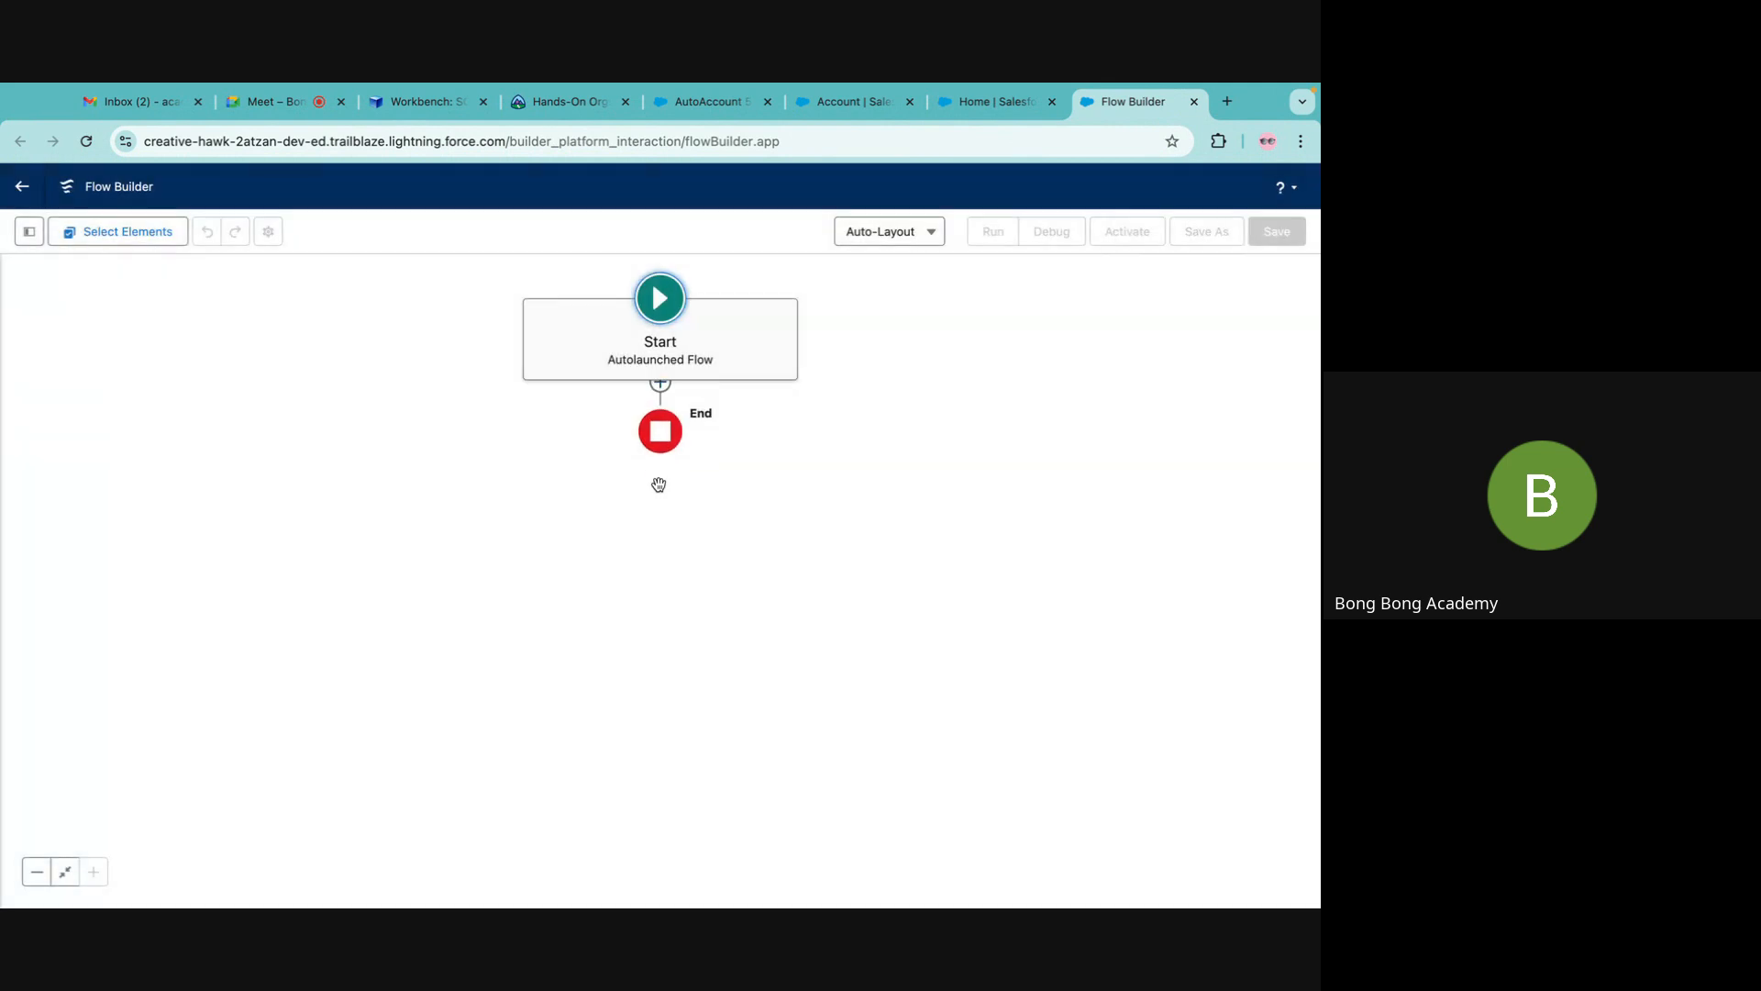
{"action": "left_click", "coordinate": [885, 231]}
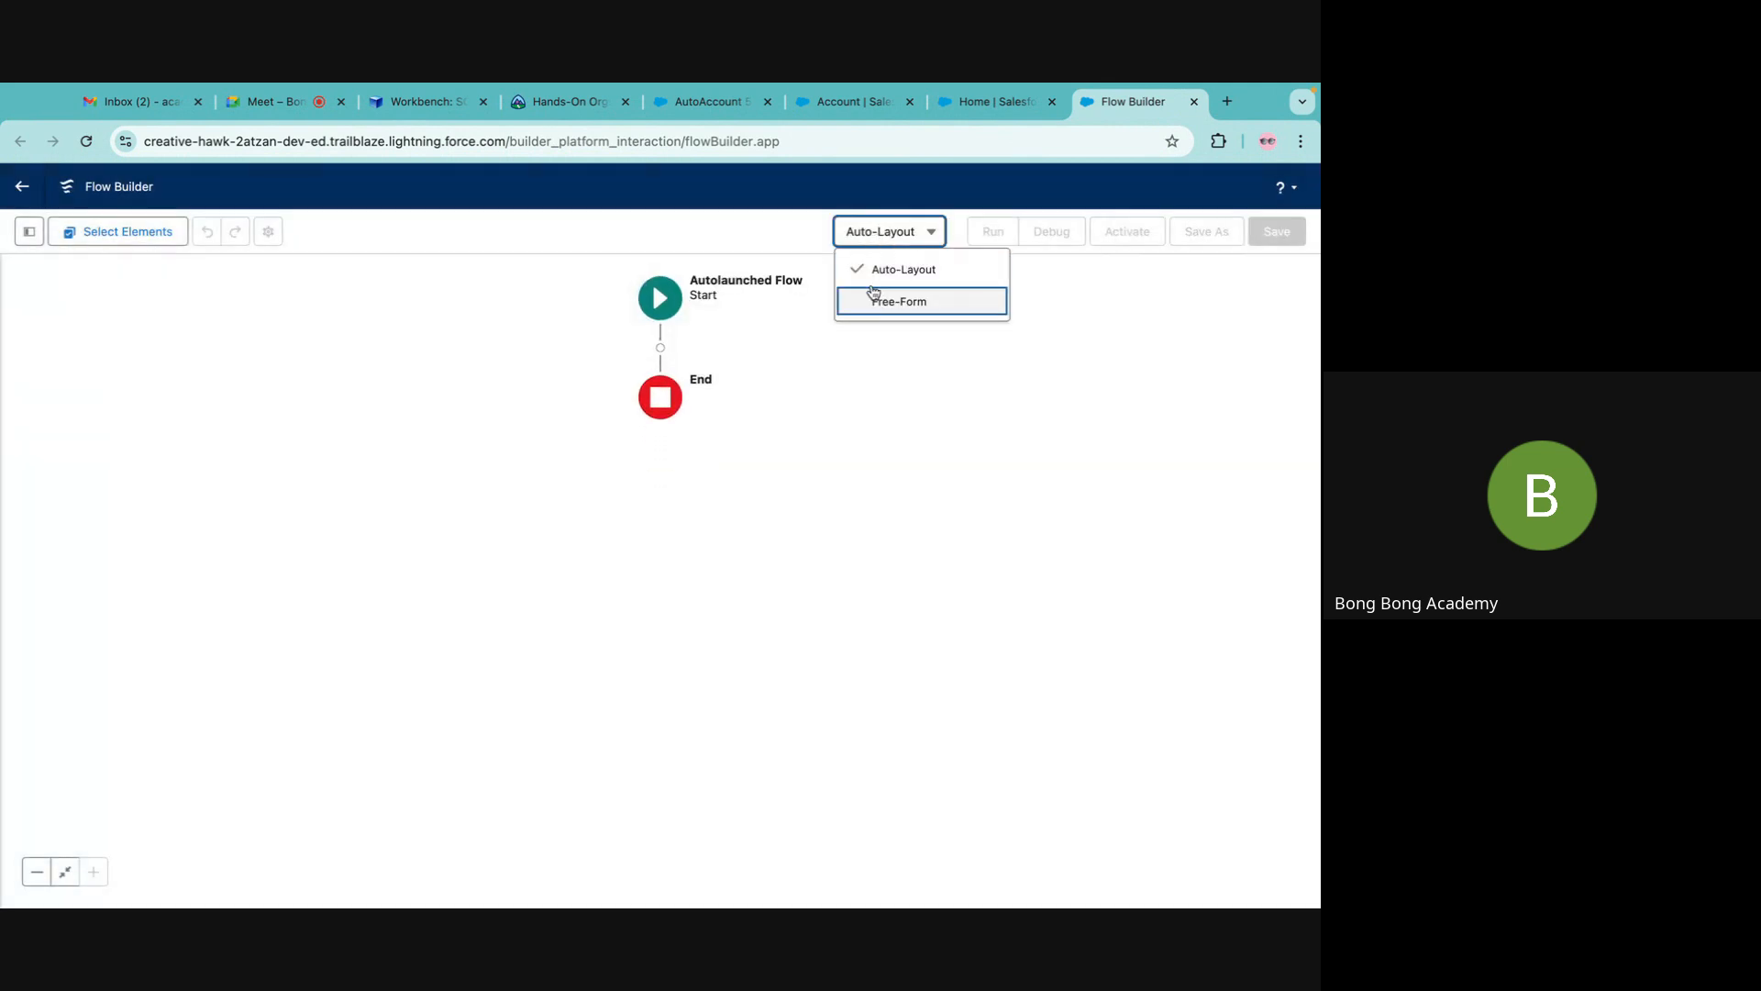
{"action": "left_click", "coordinate": [876, 298]}
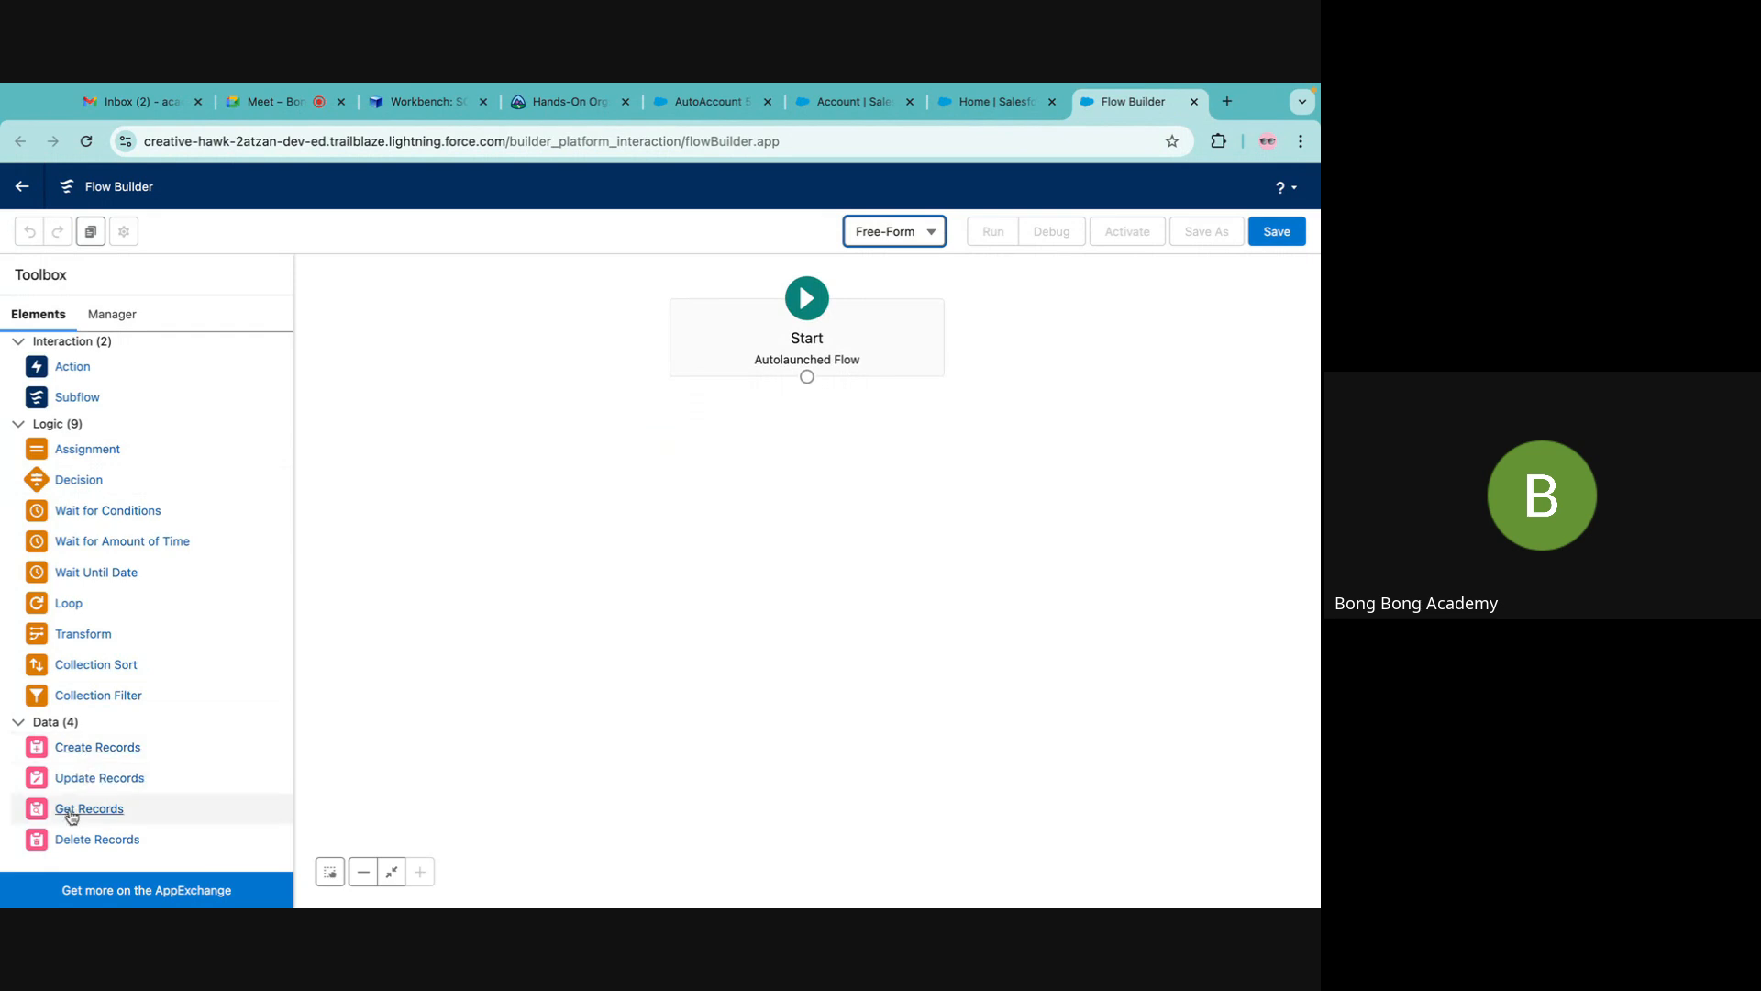
Add a Get Records element labelled Get Contacts, with API name Get_Contacts, that retrieves records of the Contact object.
{"action": "left_click_drag", "start_coordinate": [69, 808], "coordinate": [752, 466]}
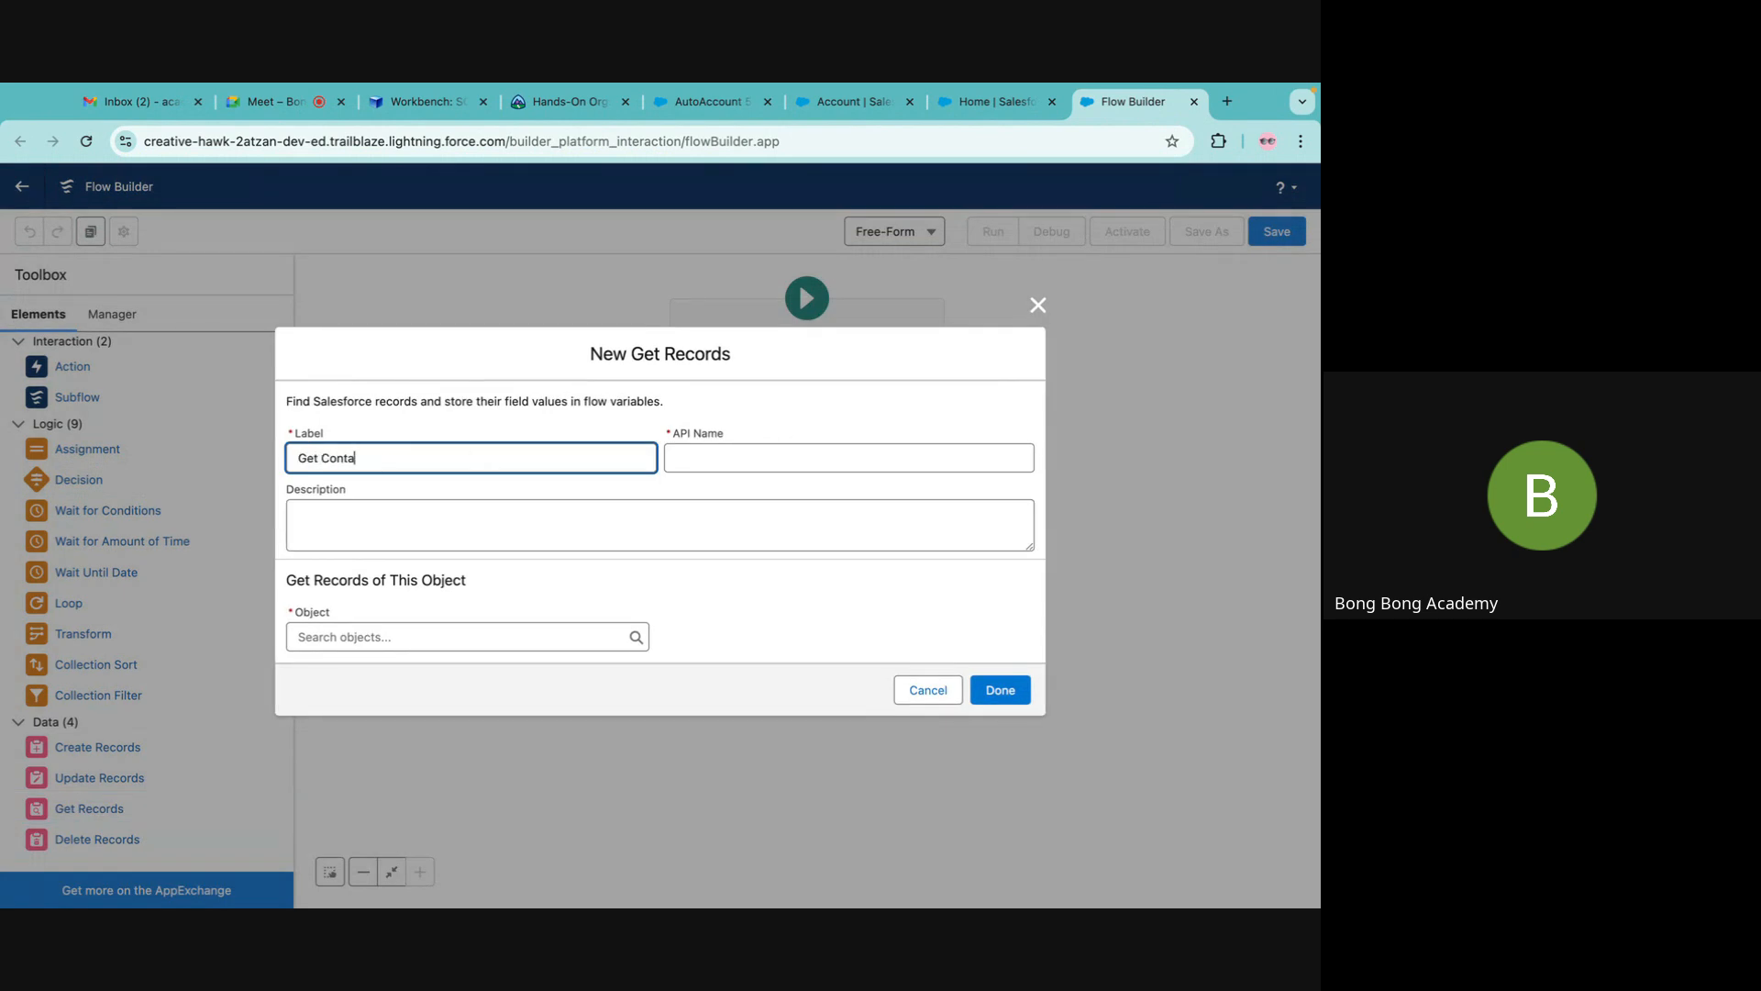
{"action": "left_click", "coordinate": [782, 453]}
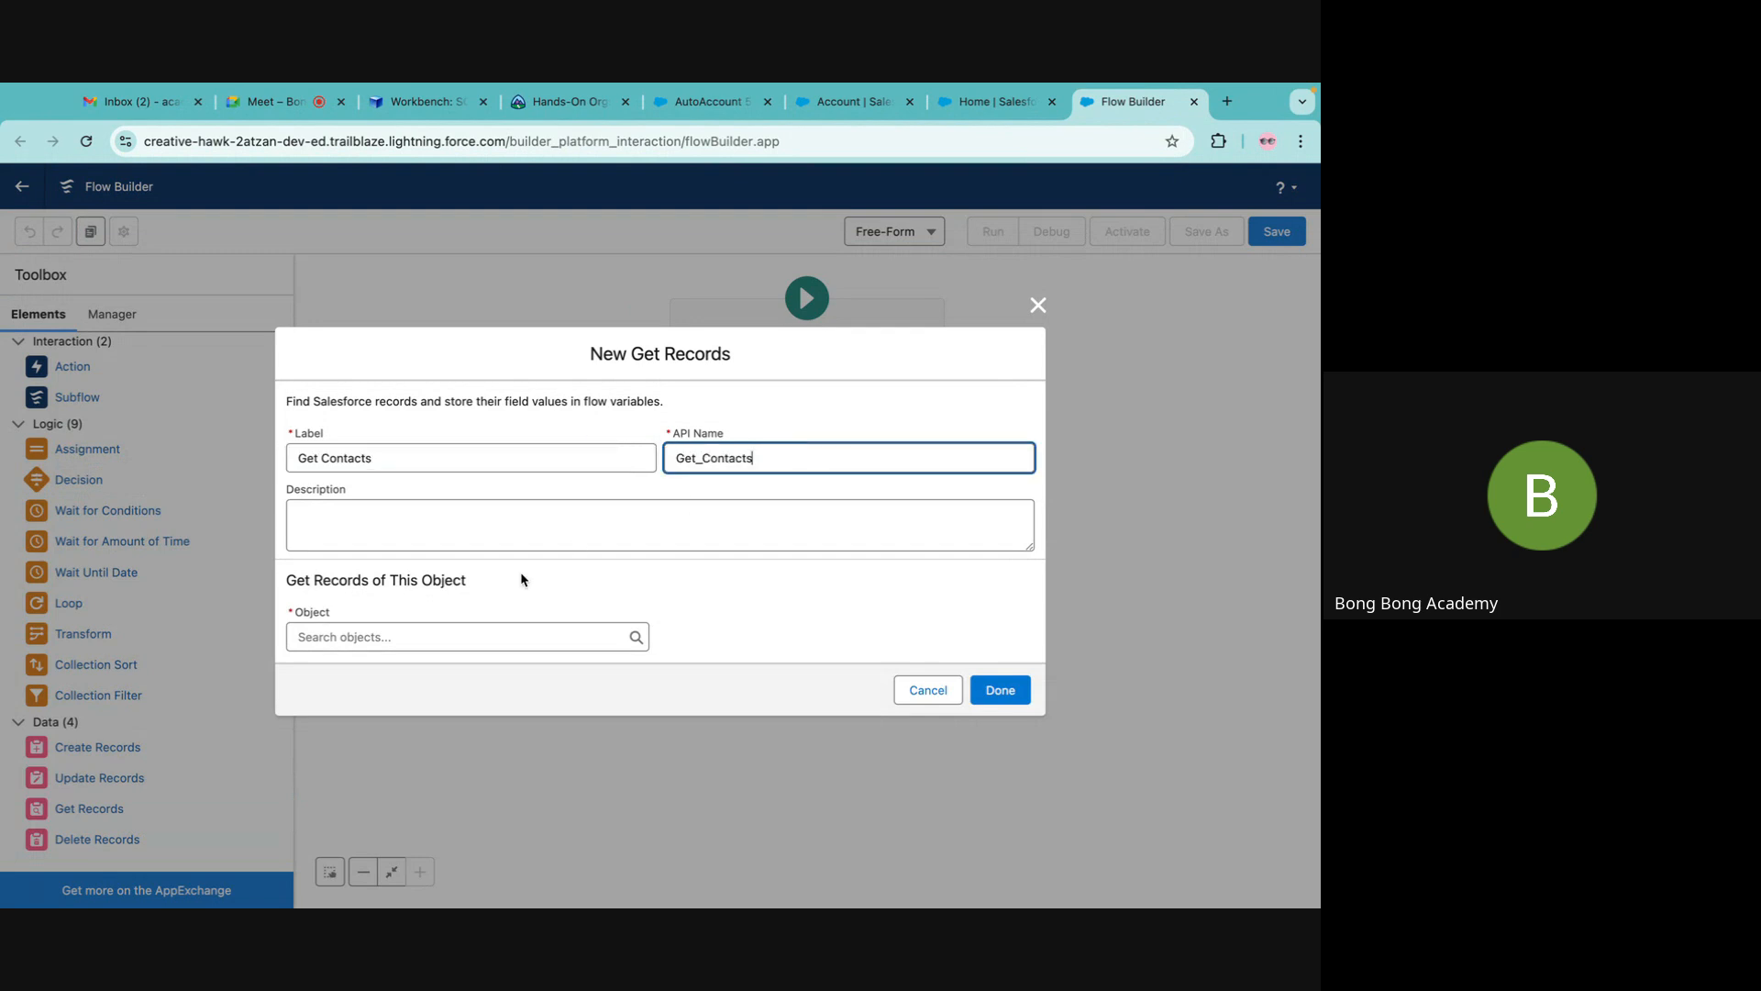
{"action": "left_click", "coordinate": [437, 631]}
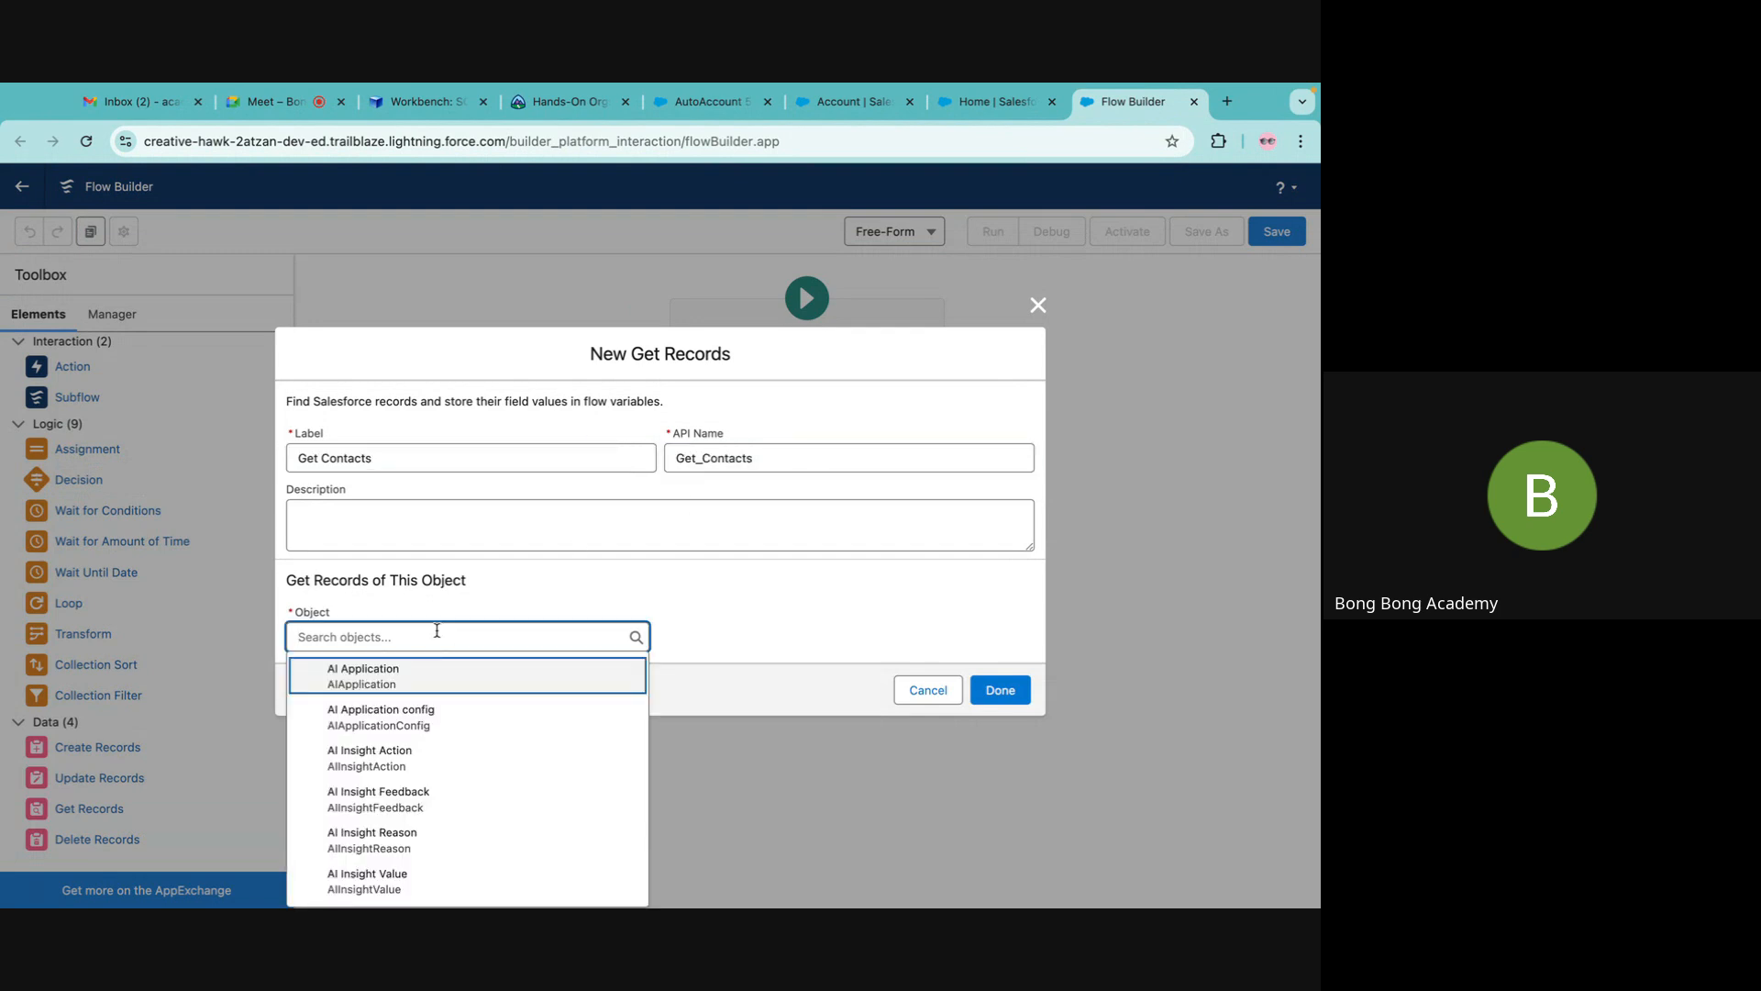
{"action": "type", "text": "contact"}
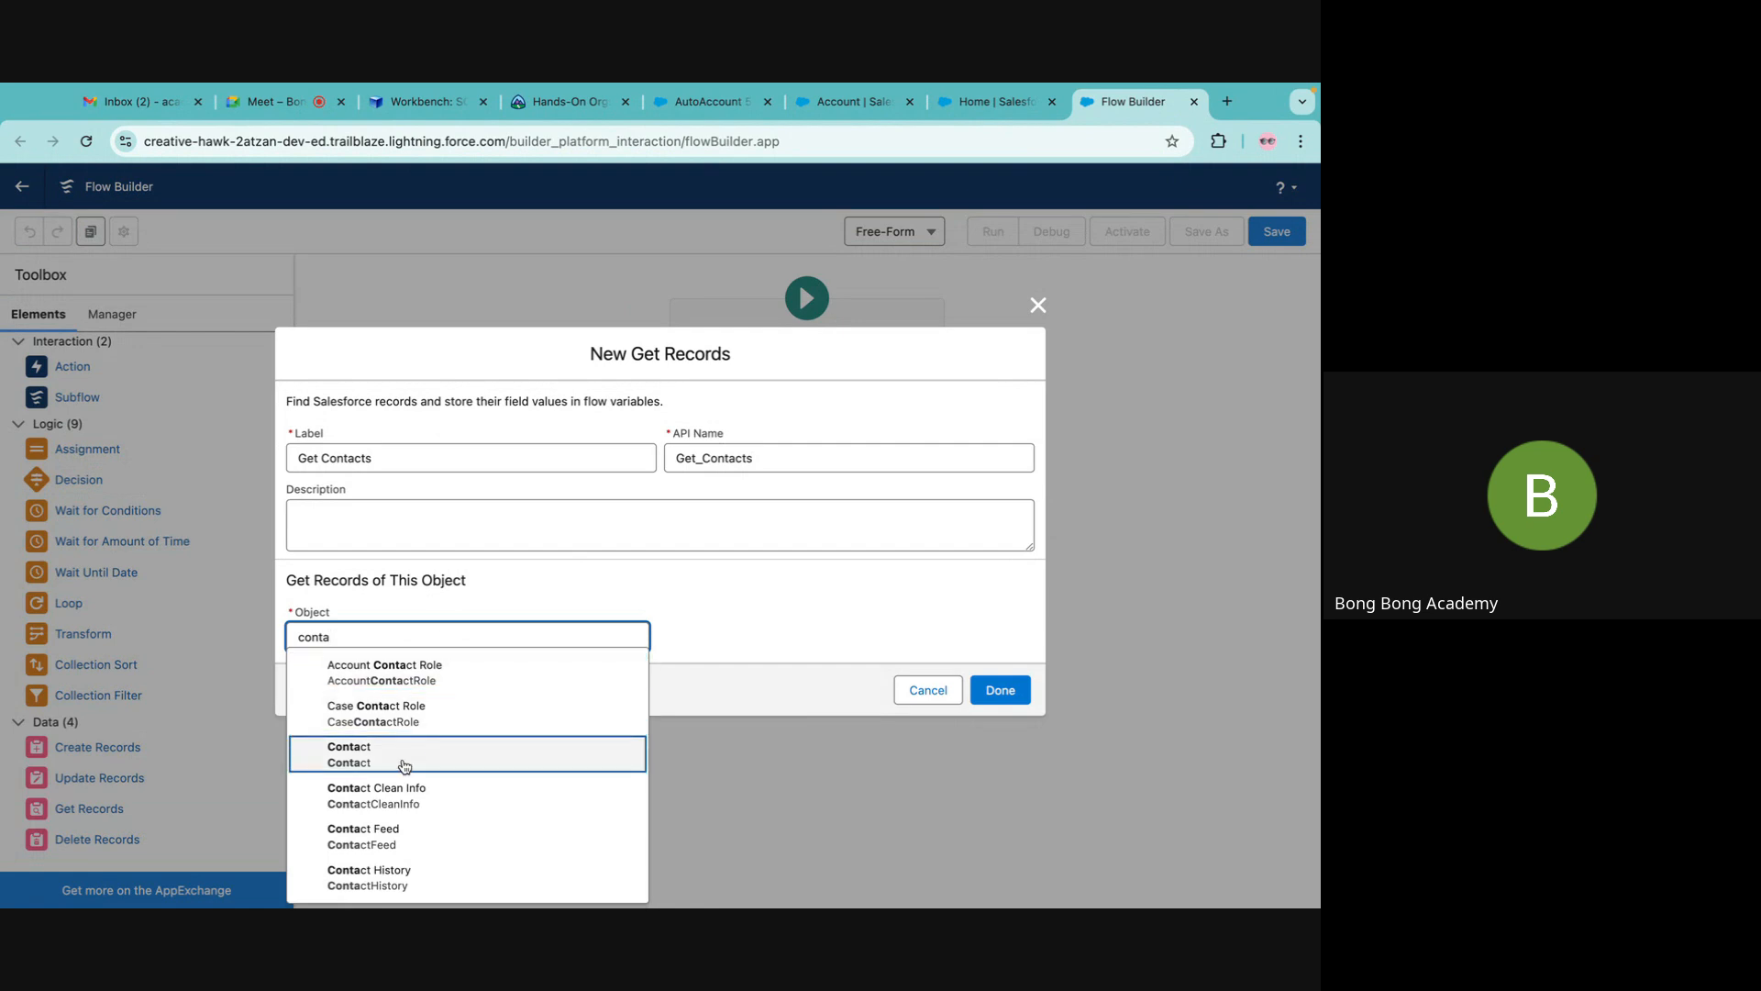
{"action": "left_click", "coordinate": [404, 759]}
Filter the contact records by the AccountId field using the Equals operator.
{"action": "scroll", "coordinate": [829, 553], "scroll_direction": "down", "scroll_amount": 2}
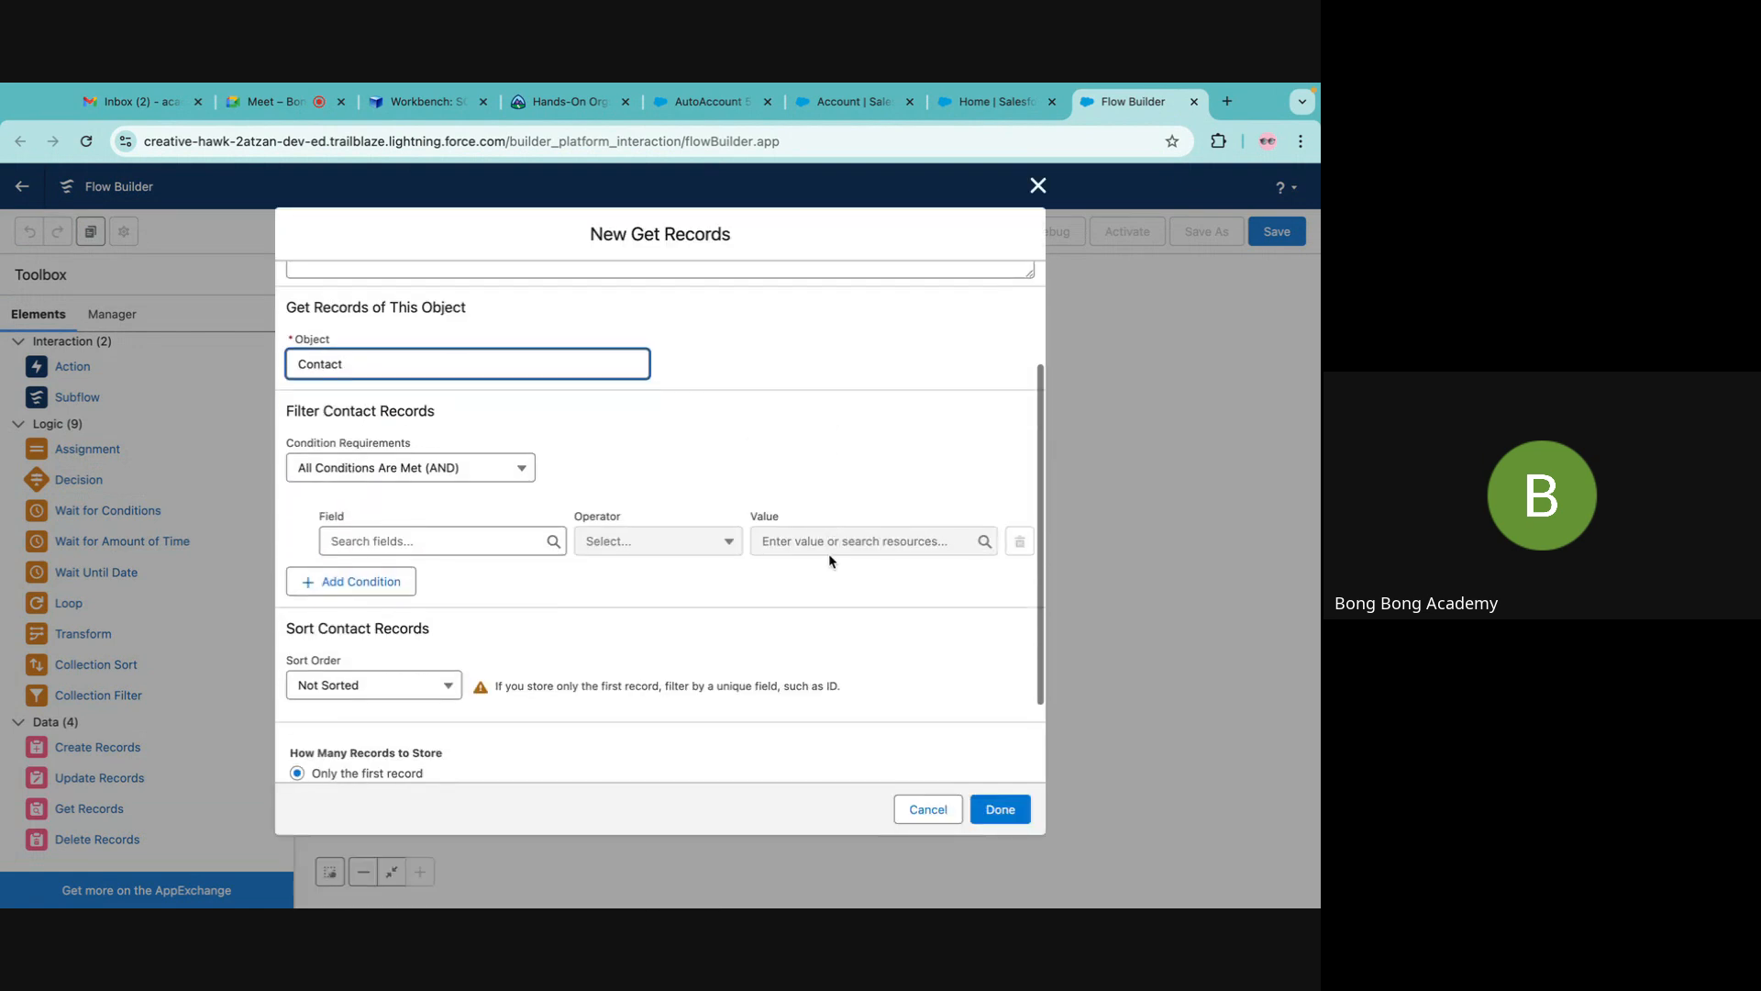
{"action": "left_click", "coordinate": [427, 540]}
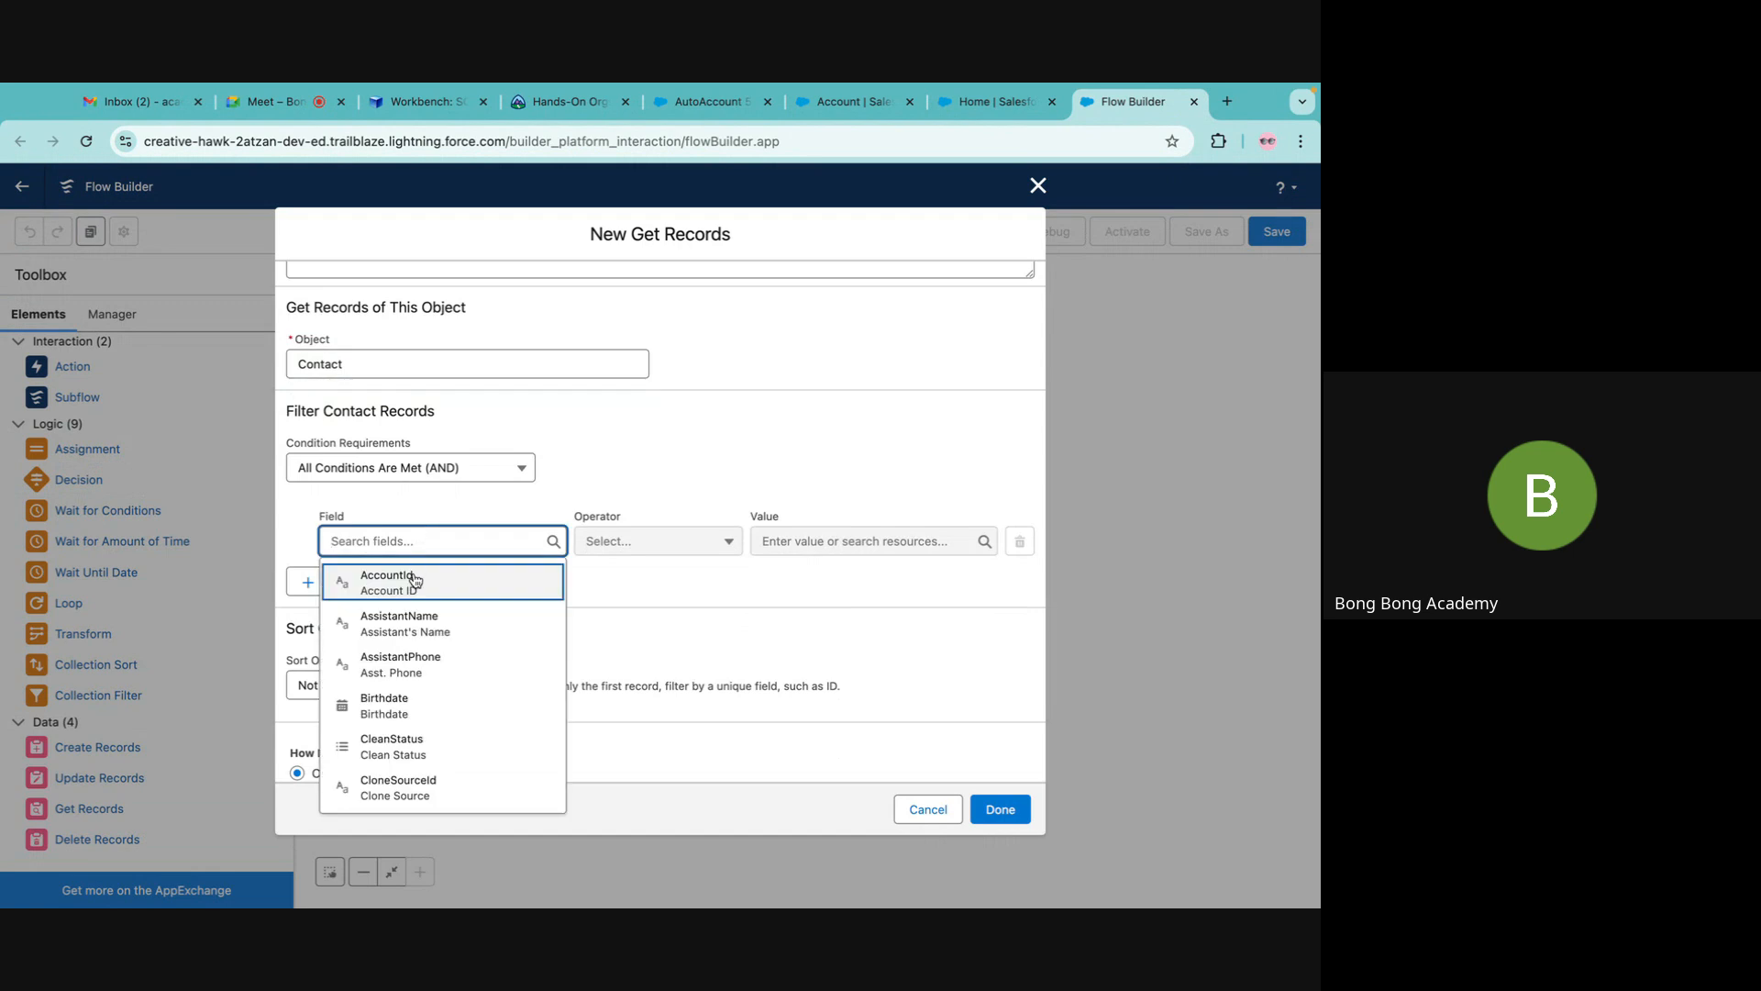
{"action": "left_click", "coordinate": [415, 580]}
Create a Text variable AccountID that is available for input and use it as the filter condition's value.
{"action": "left_click", "coordinate": [816, 540]}
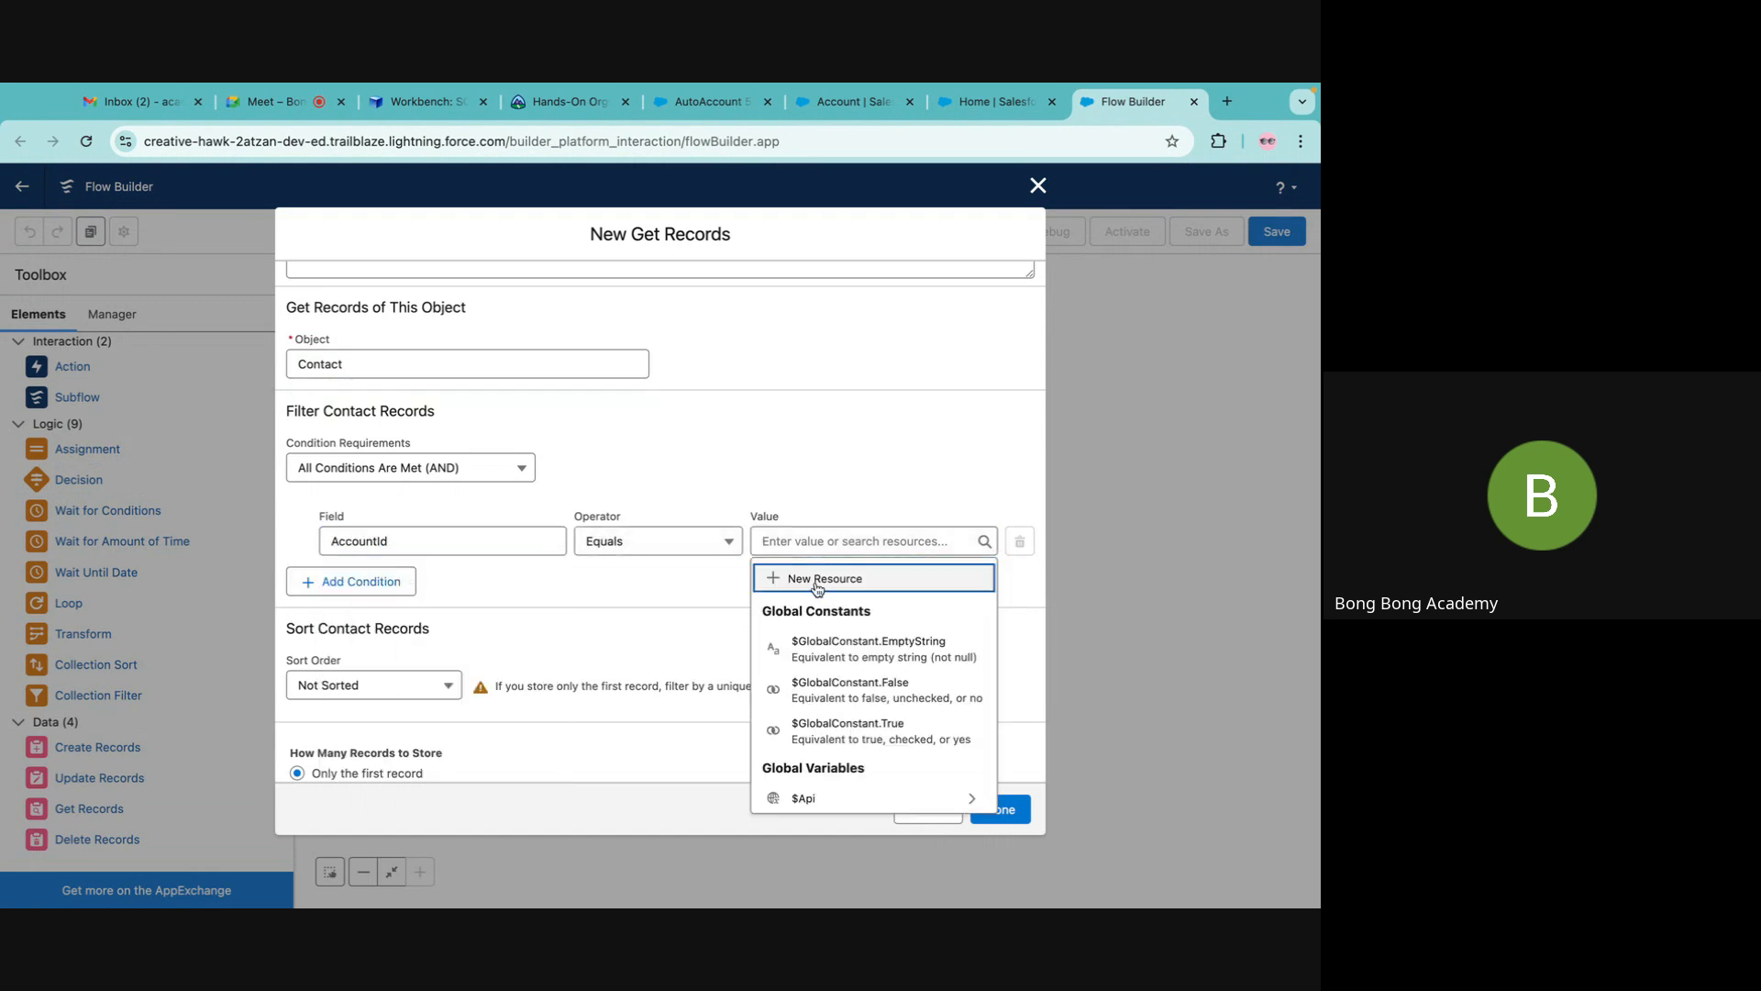
{"action": "left_click", "coordinate": [818, 577]}
{"action": "left_click", "coordinate": [321, 470]}
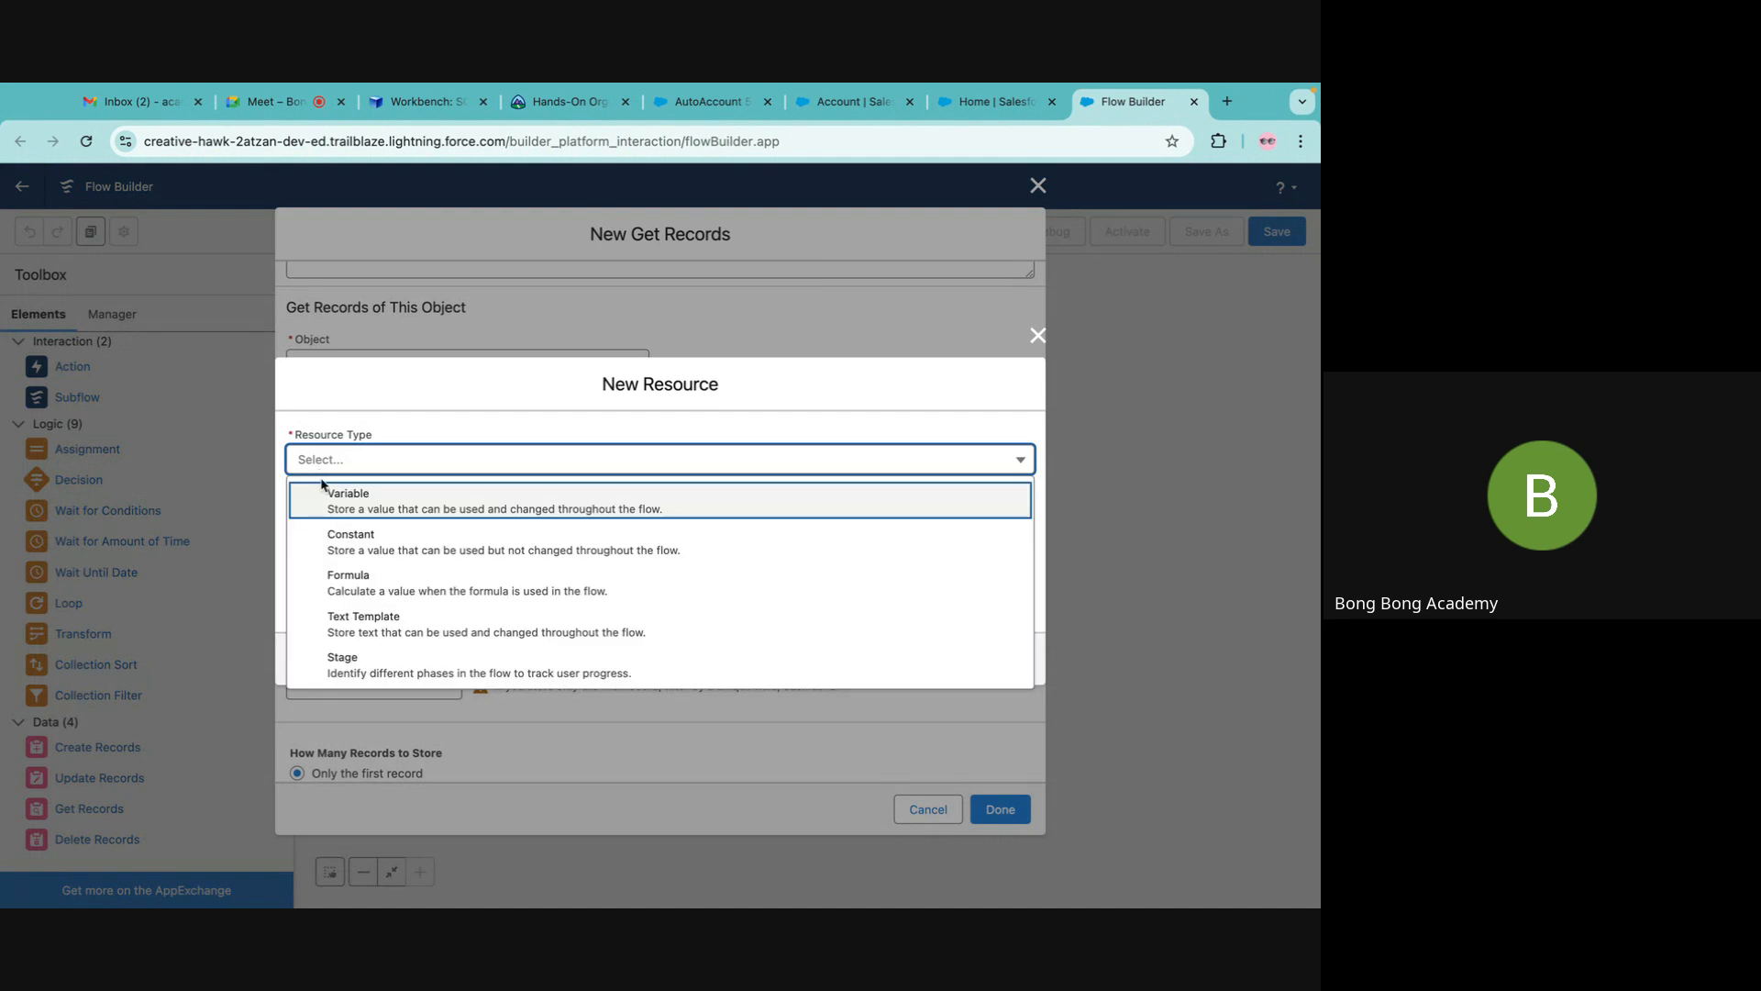
{"action": "left_click", "coordinate": [332, 495]}
{"action": "left_click", "coordinate": [337, 496]}
{"action": "type", "text": "AccountID"}
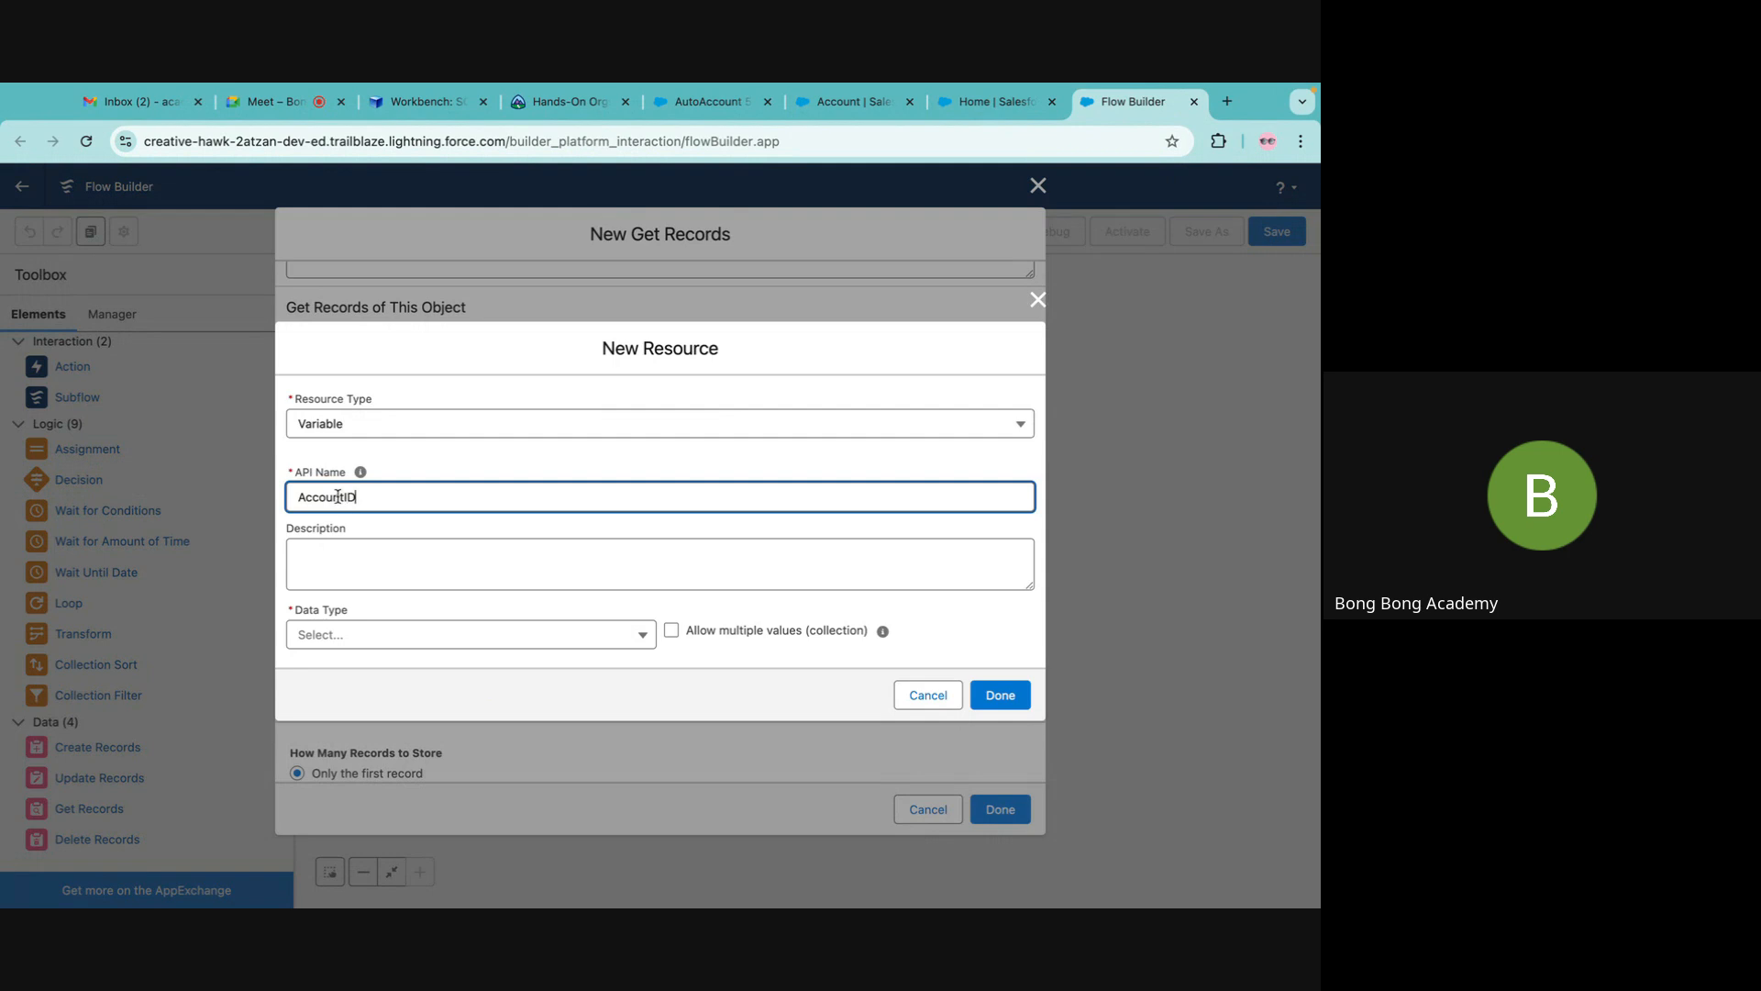
{"action": "left_click", "coordinate": [378, 634]}
{"action": "left_click", "coordinate": [353, 674]}
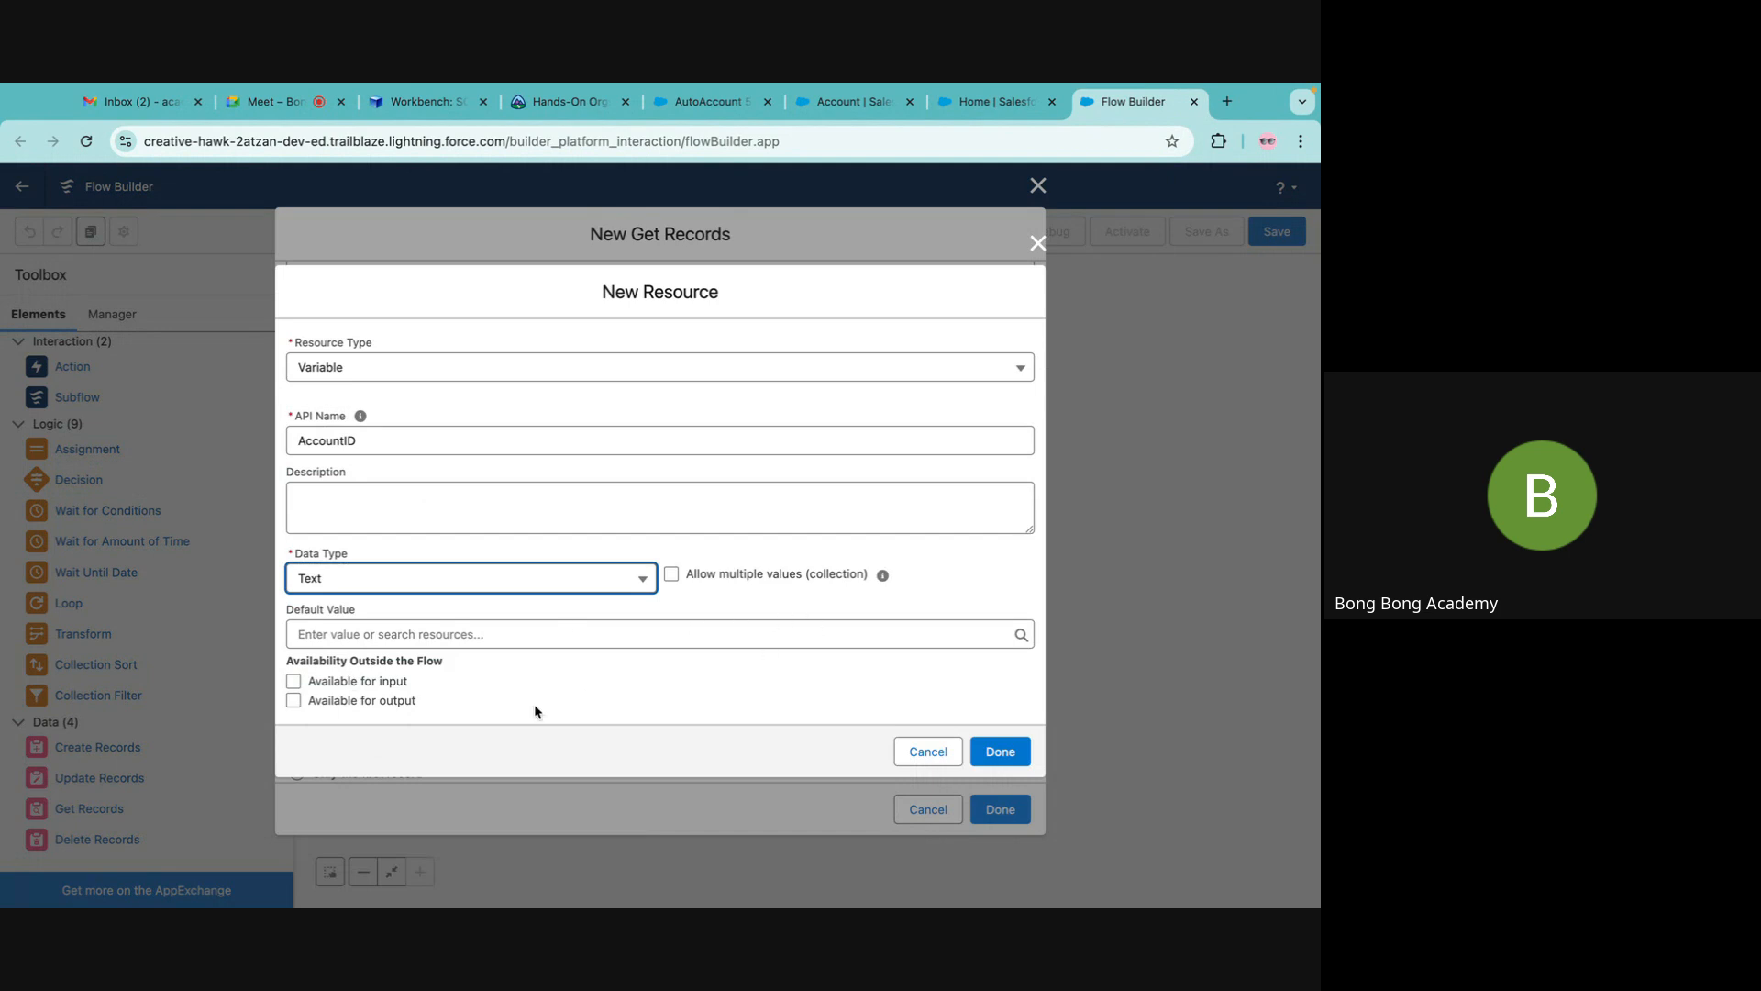
{"action": "left_click", "coordinate": [378, 681]}
{"action": "left_click", "coordinate": [994, 758]}
Set the element to store all records, choosing fields and assigning variables manually (advanced).
{"action": "scroll", "coordinate": [933, 704], "scroll_direction": "up", "scroll_amount": 2}
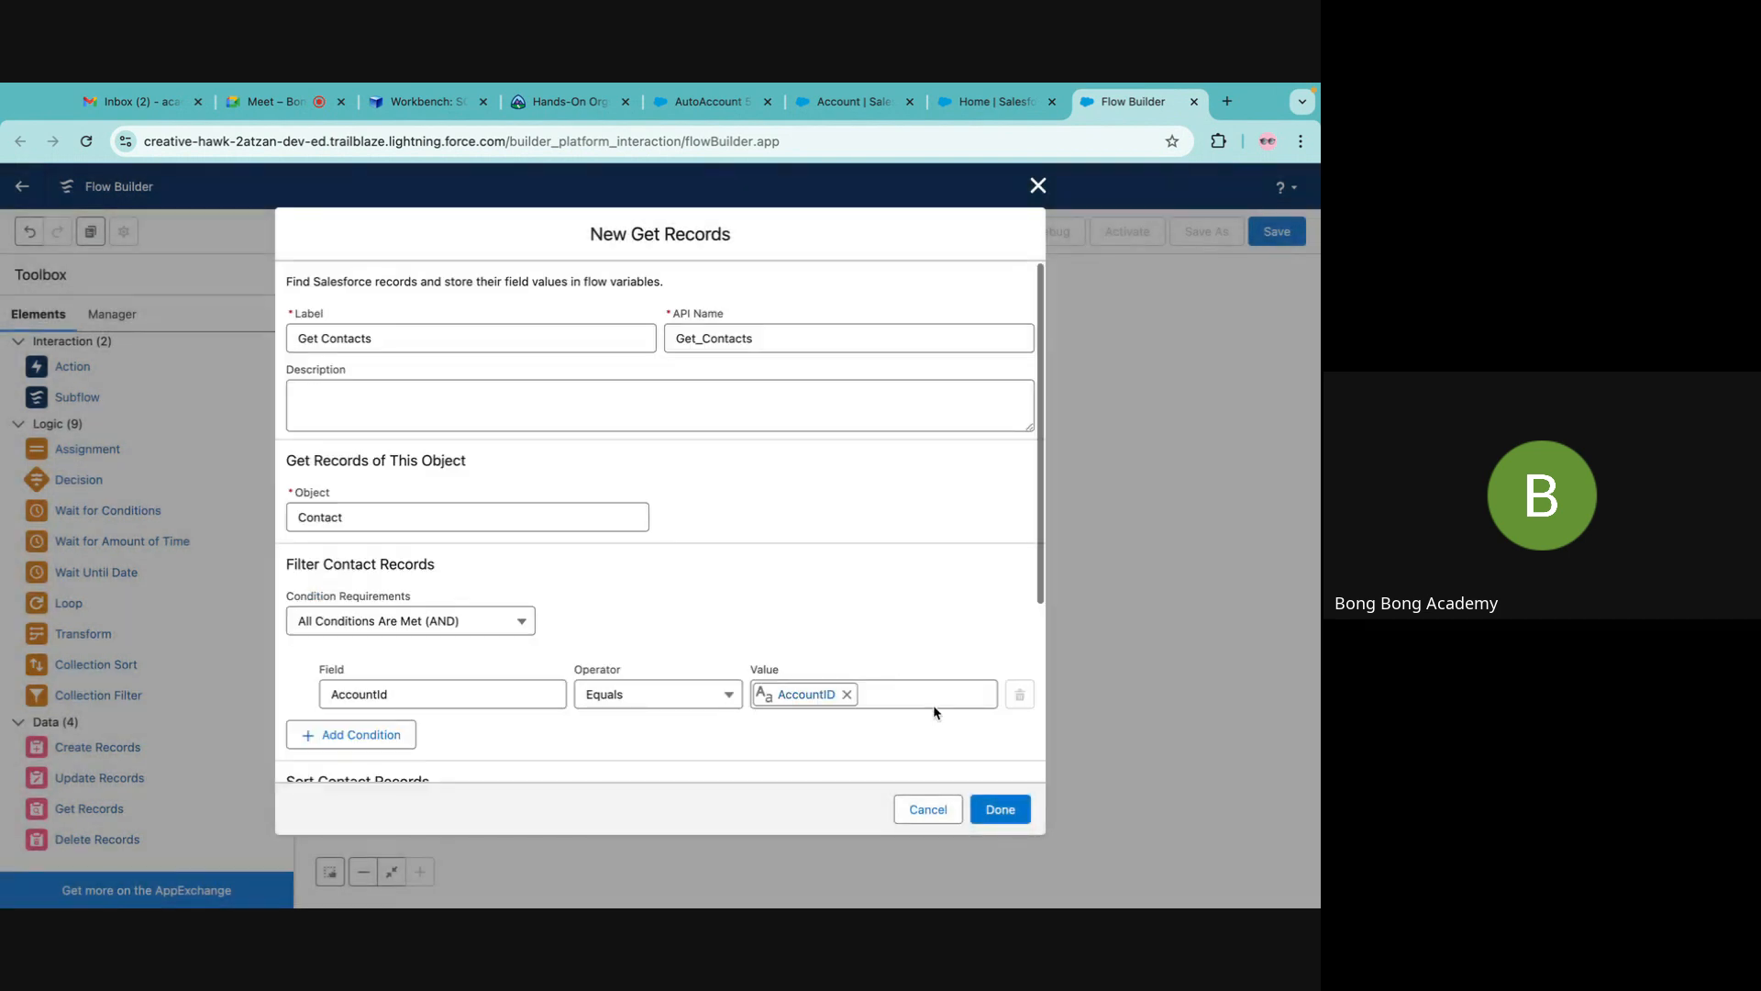
{"action": "scroll", "coordinate": [863, 677], "scroll_direction": "down", "scroll_amount": 3}
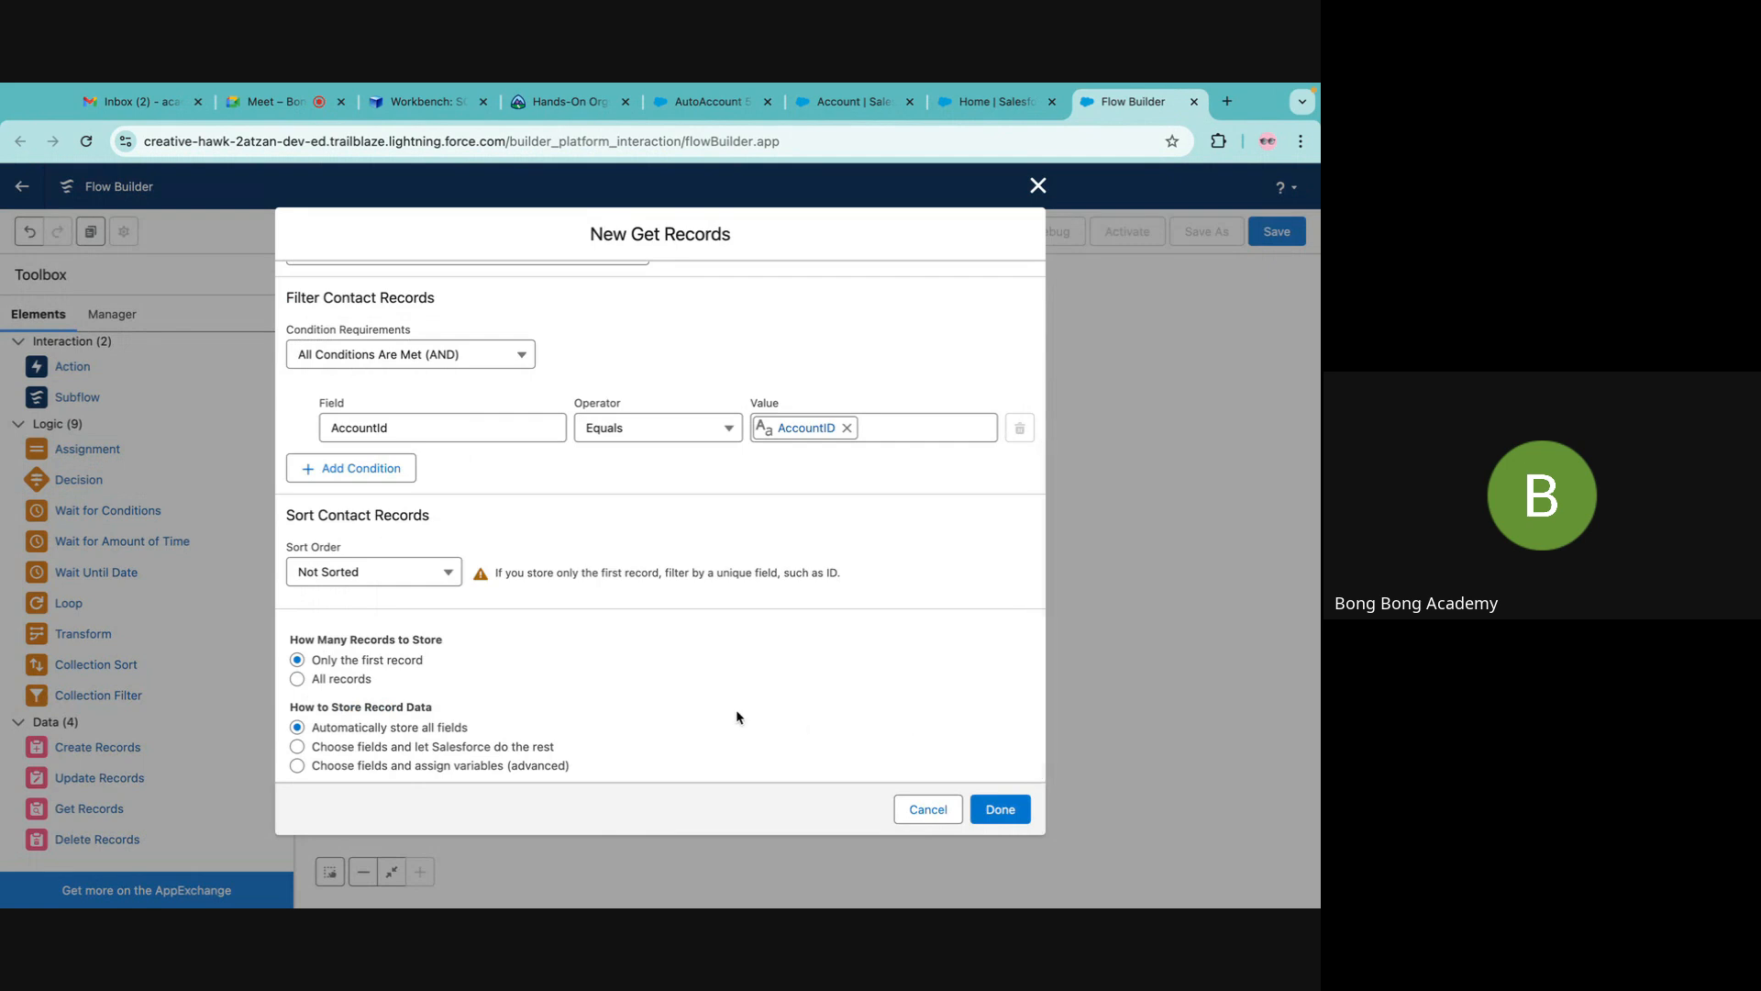
{"action": "left_click", "coordinate": [322, 682]}
{"action": "scroll", "coordinate": [427, 453], "scroll_direction": "up", "scroll_amount": 3}
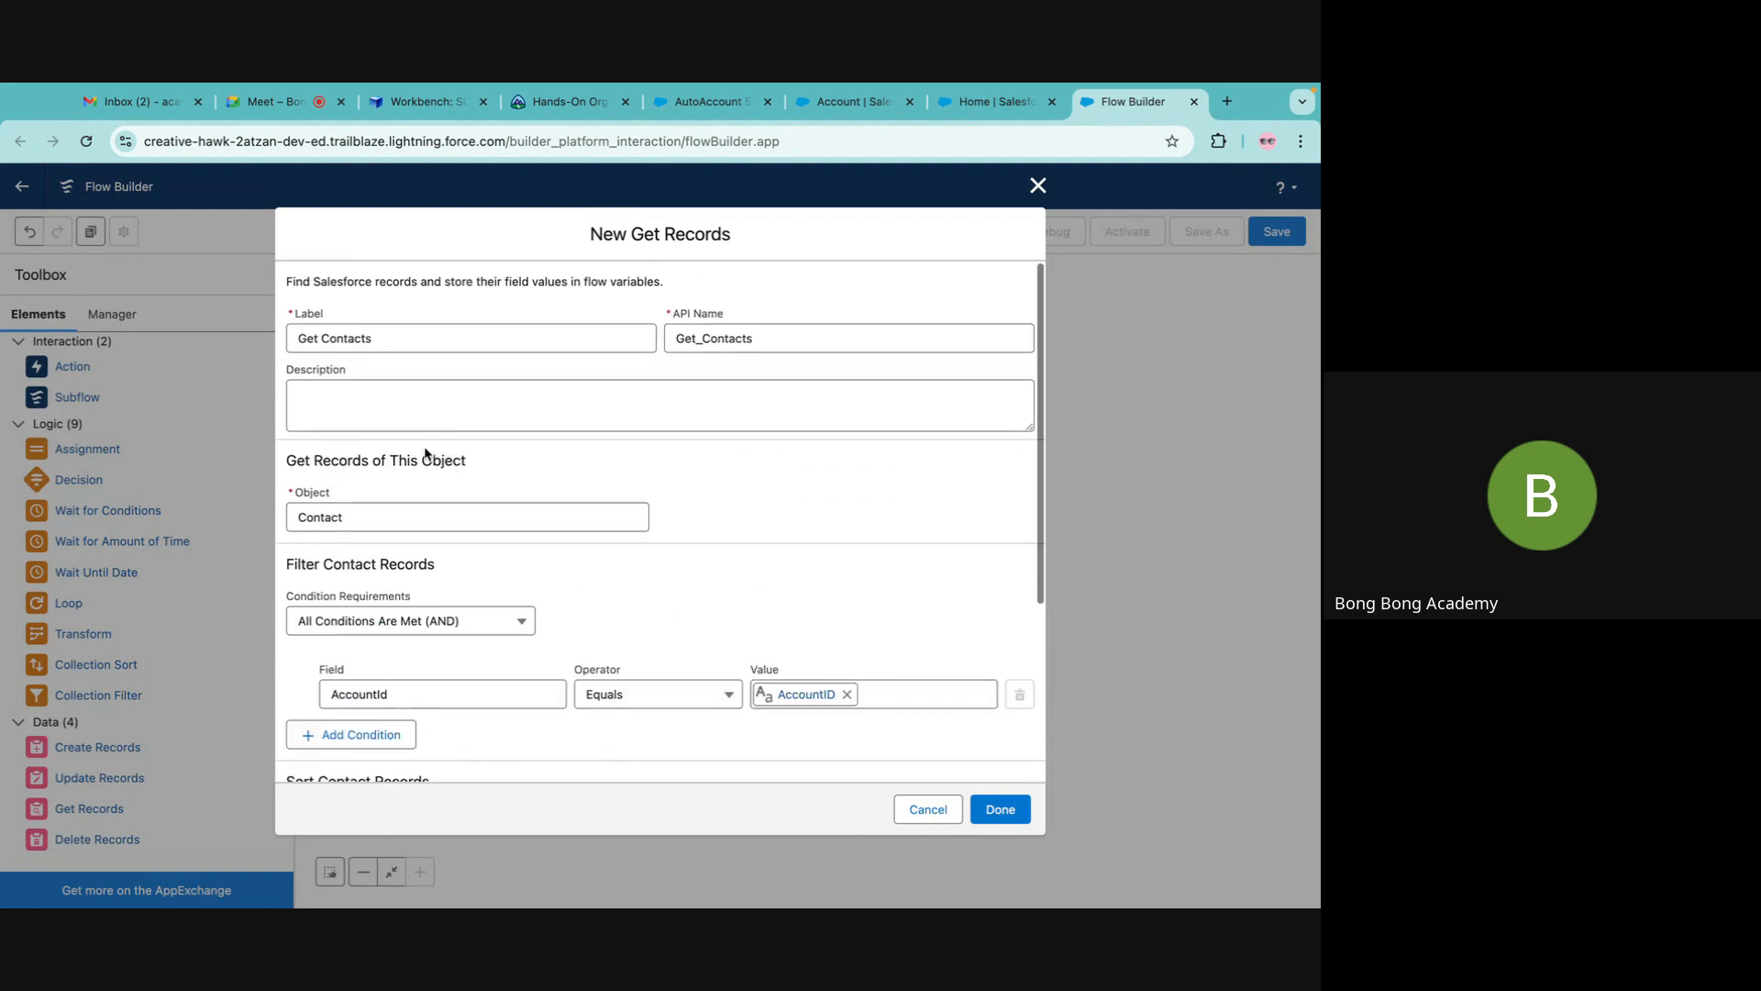
{"action": "scroll", "coordinate": [426, 451], "scroll_direction": "down", "scroll_amount": 3}
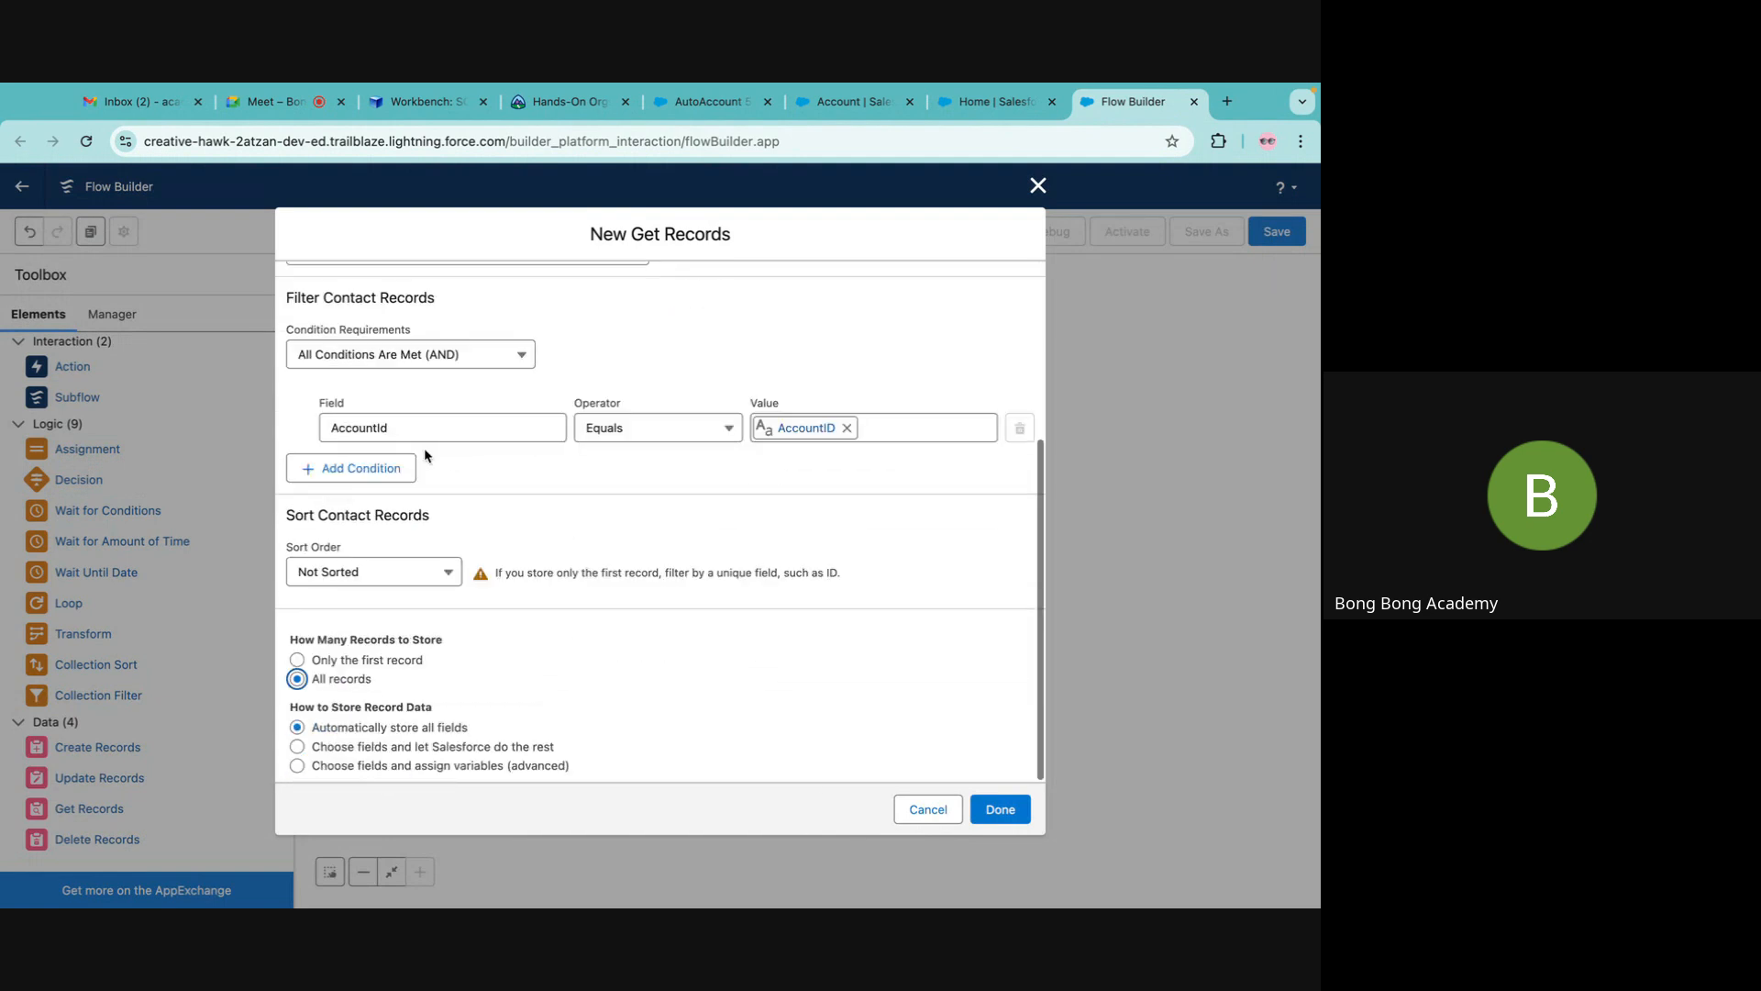
{"action": "left_click", "coordinate": [298, 765]}
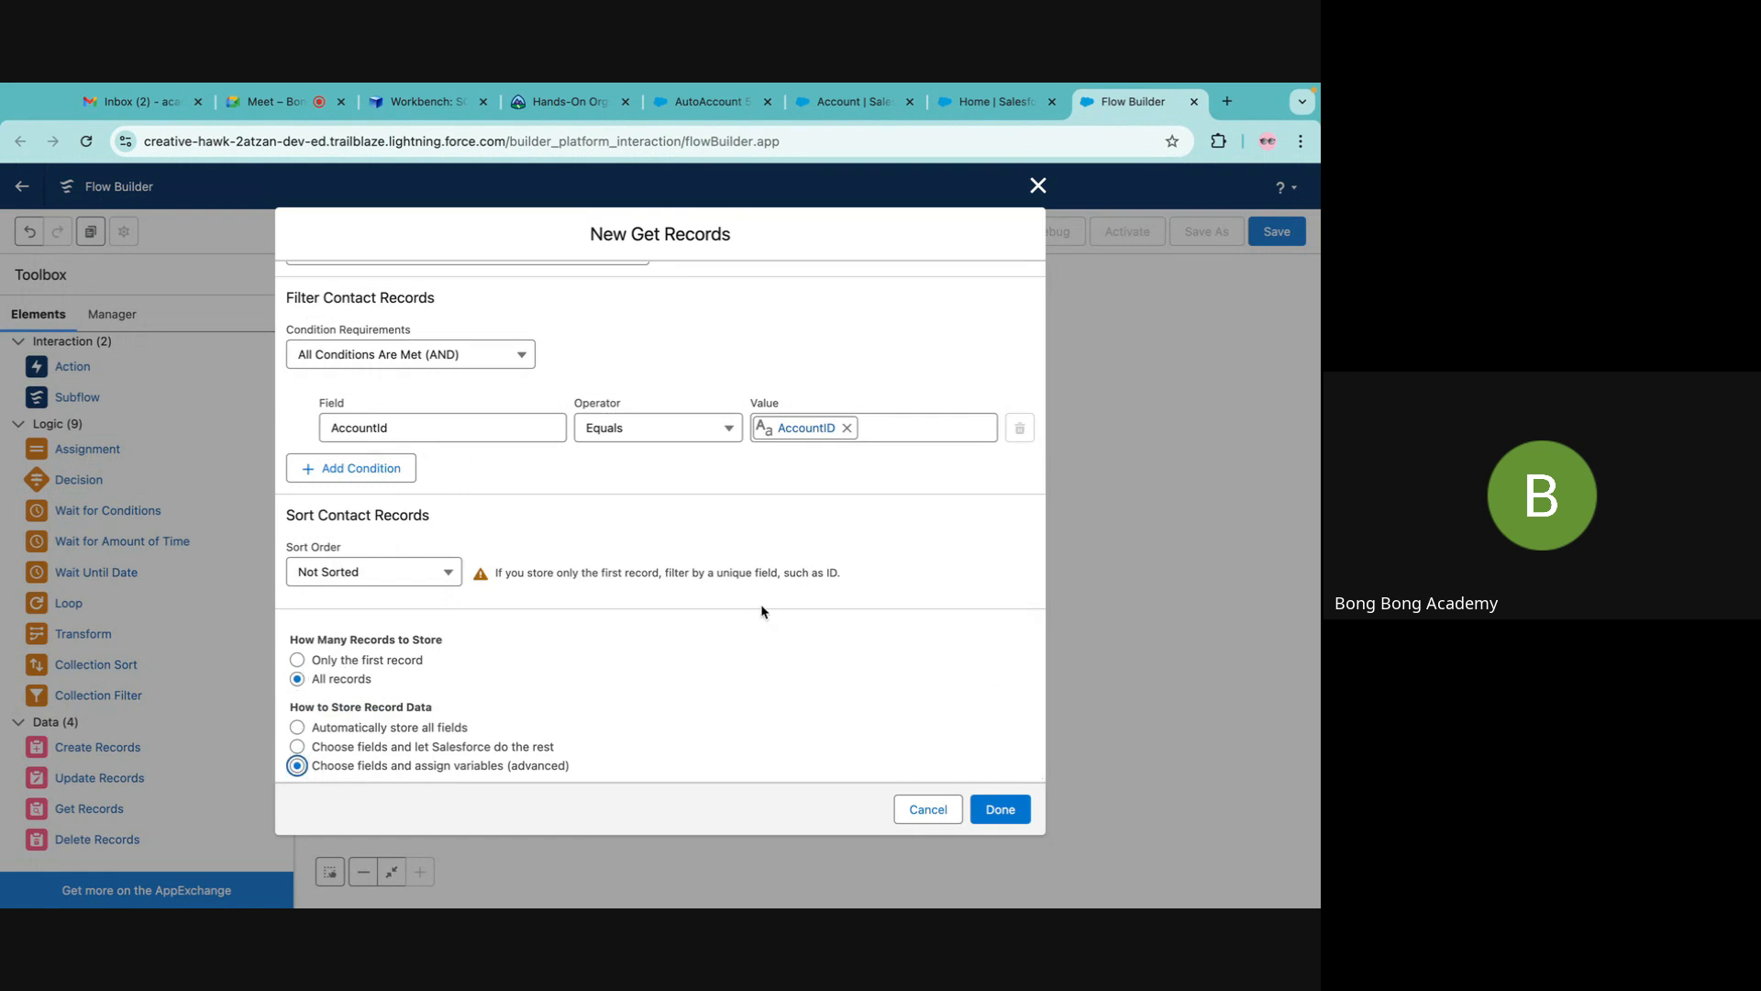
Start a new variable resource for the record collection, named Contacts, with data type Record.
{"action": "scroll", "coordinate": [765, 613], "scroll_direction": "down", "scroll_amount": 2}
{"action": "left_click", "coordinate": [394, 711]}
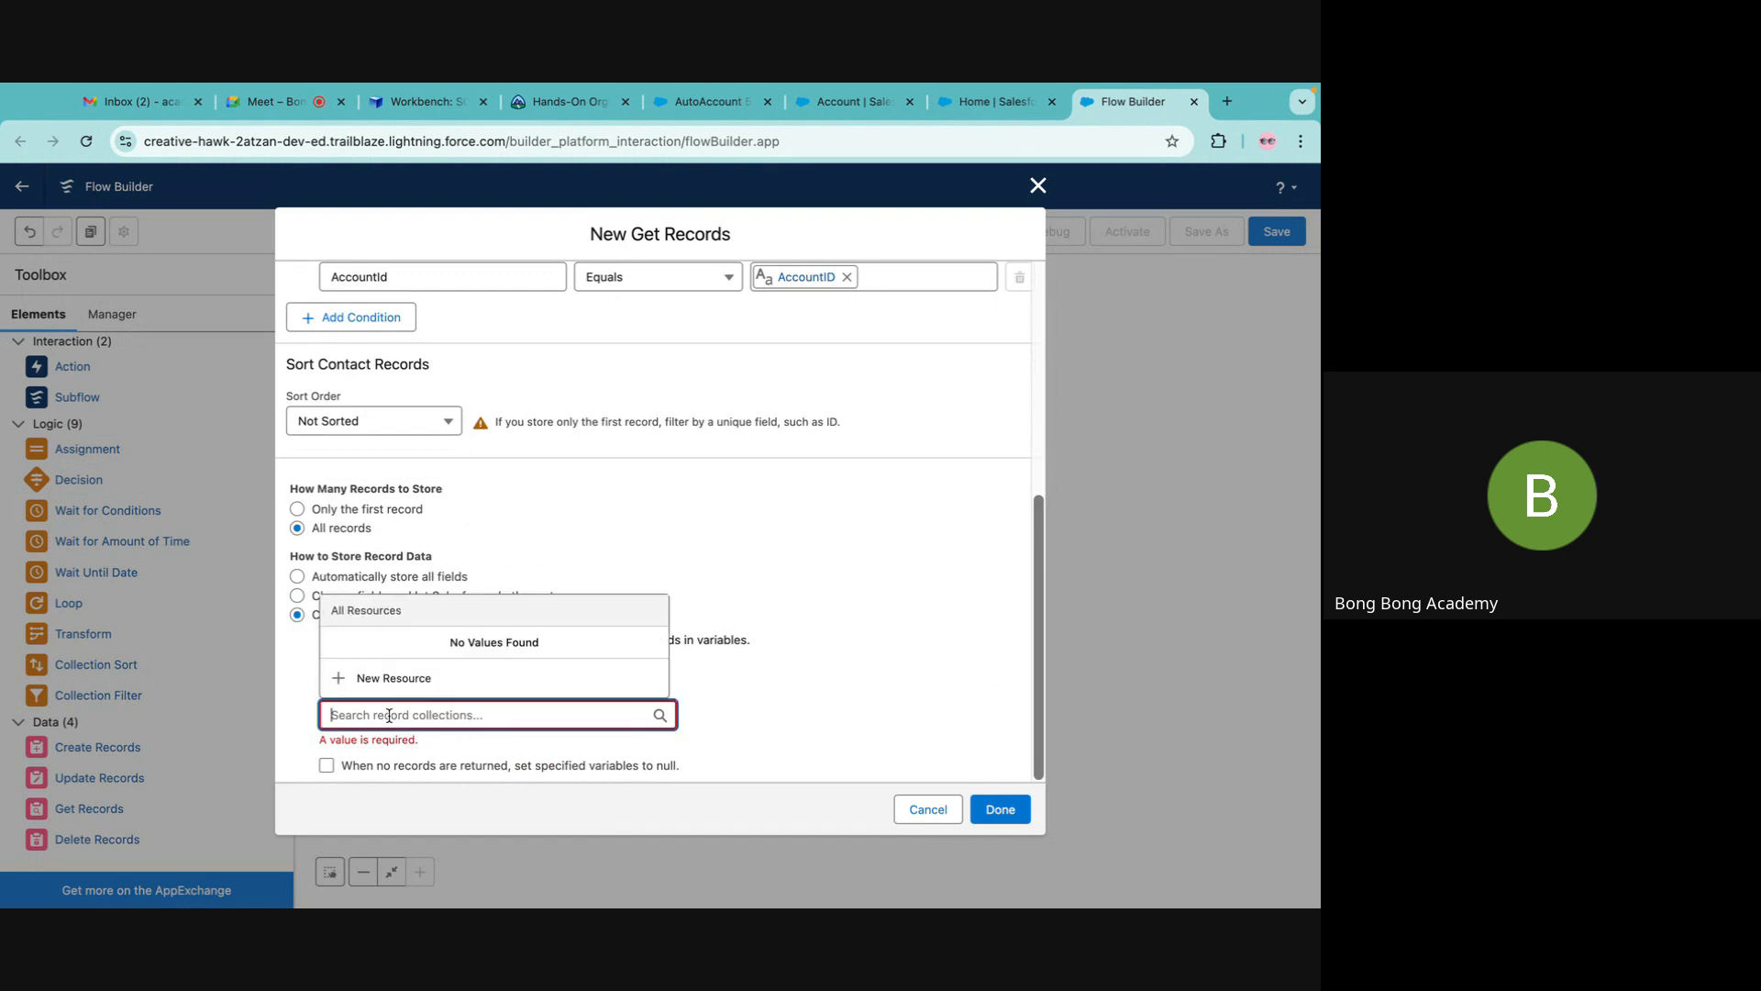
{"action": "left_click", "coordinate": [393, 677]}
{"action": "left_click", "coordinate": [346, 465]}
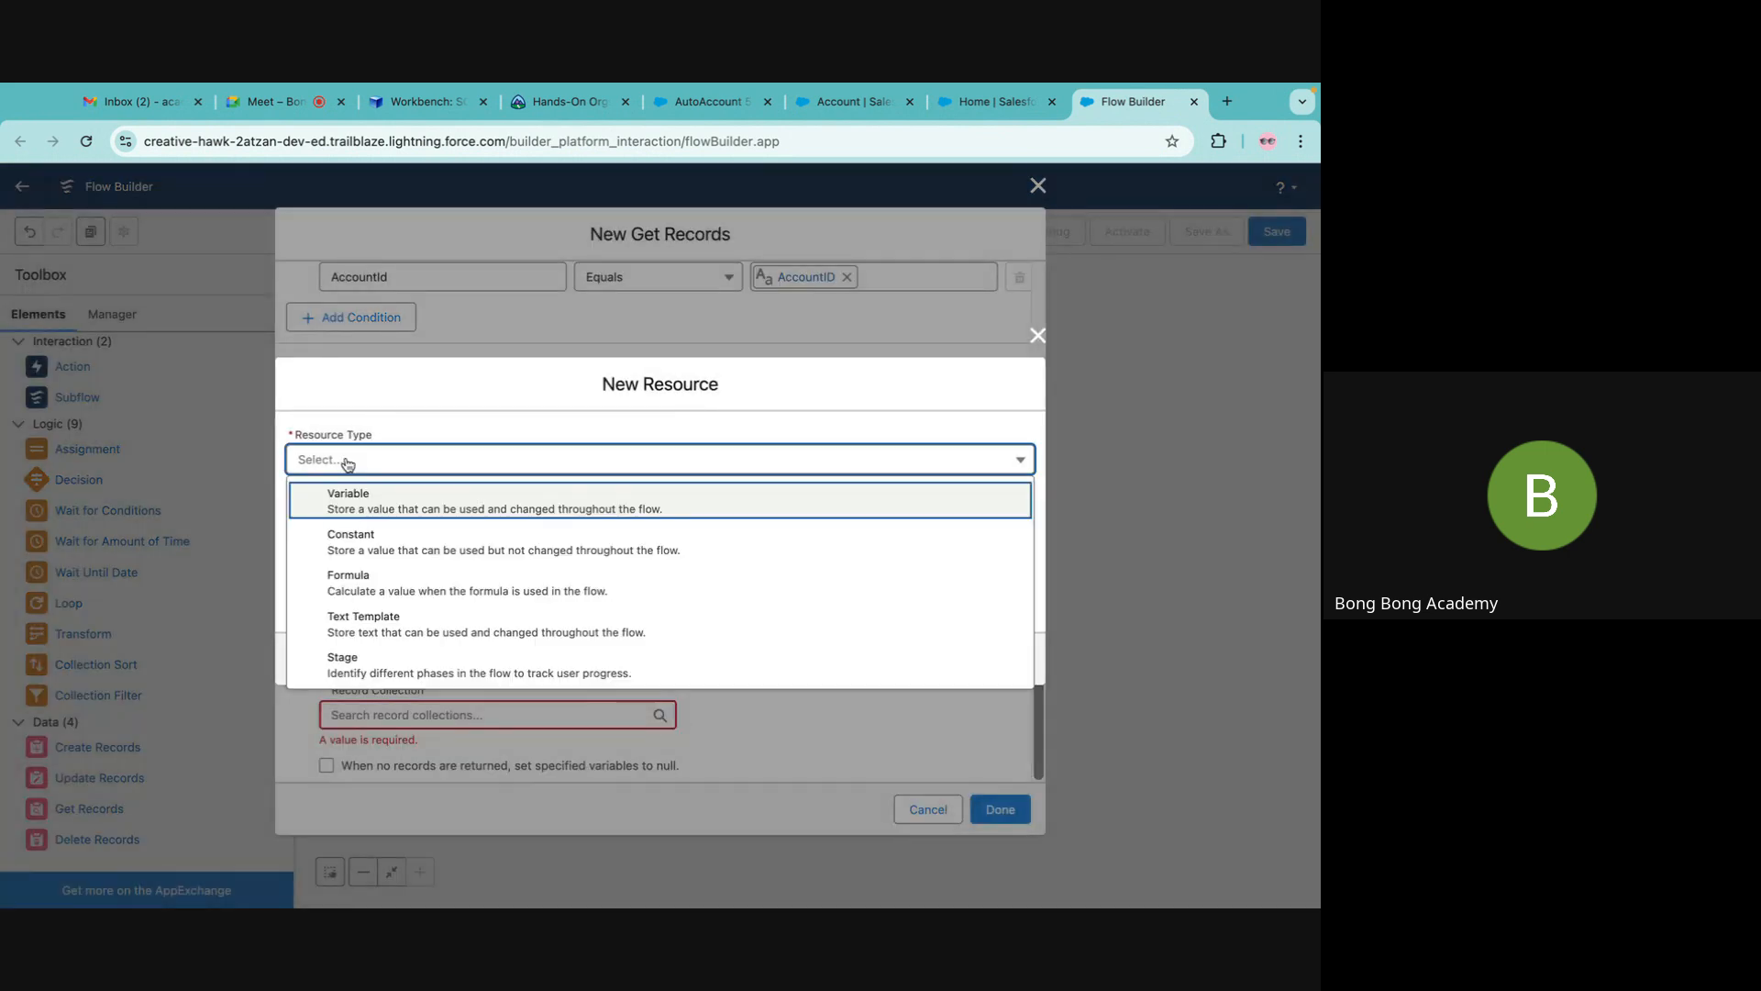
{"action": "left_click", "coordinate": [343, 495]}
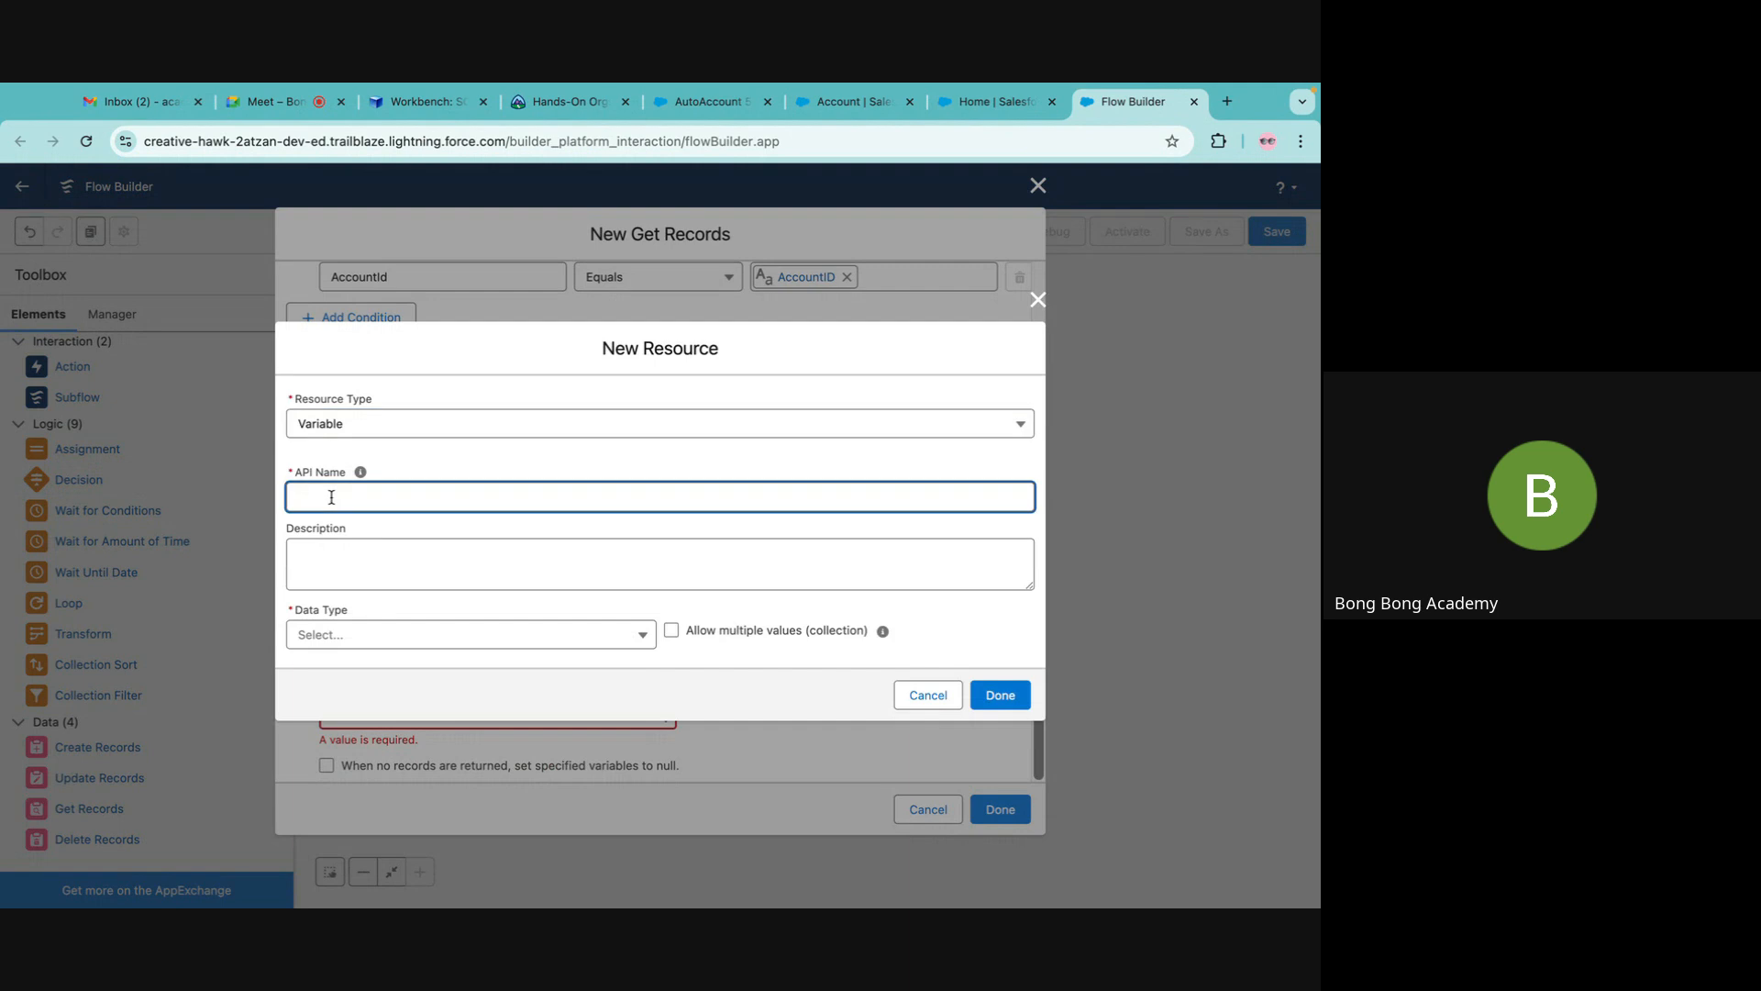
{"action": "type", "text": "COn"}
{"action": "left_click", "coordinate": [378, 644]}
{"action": "left_click", "coordinate": [357, 701]}
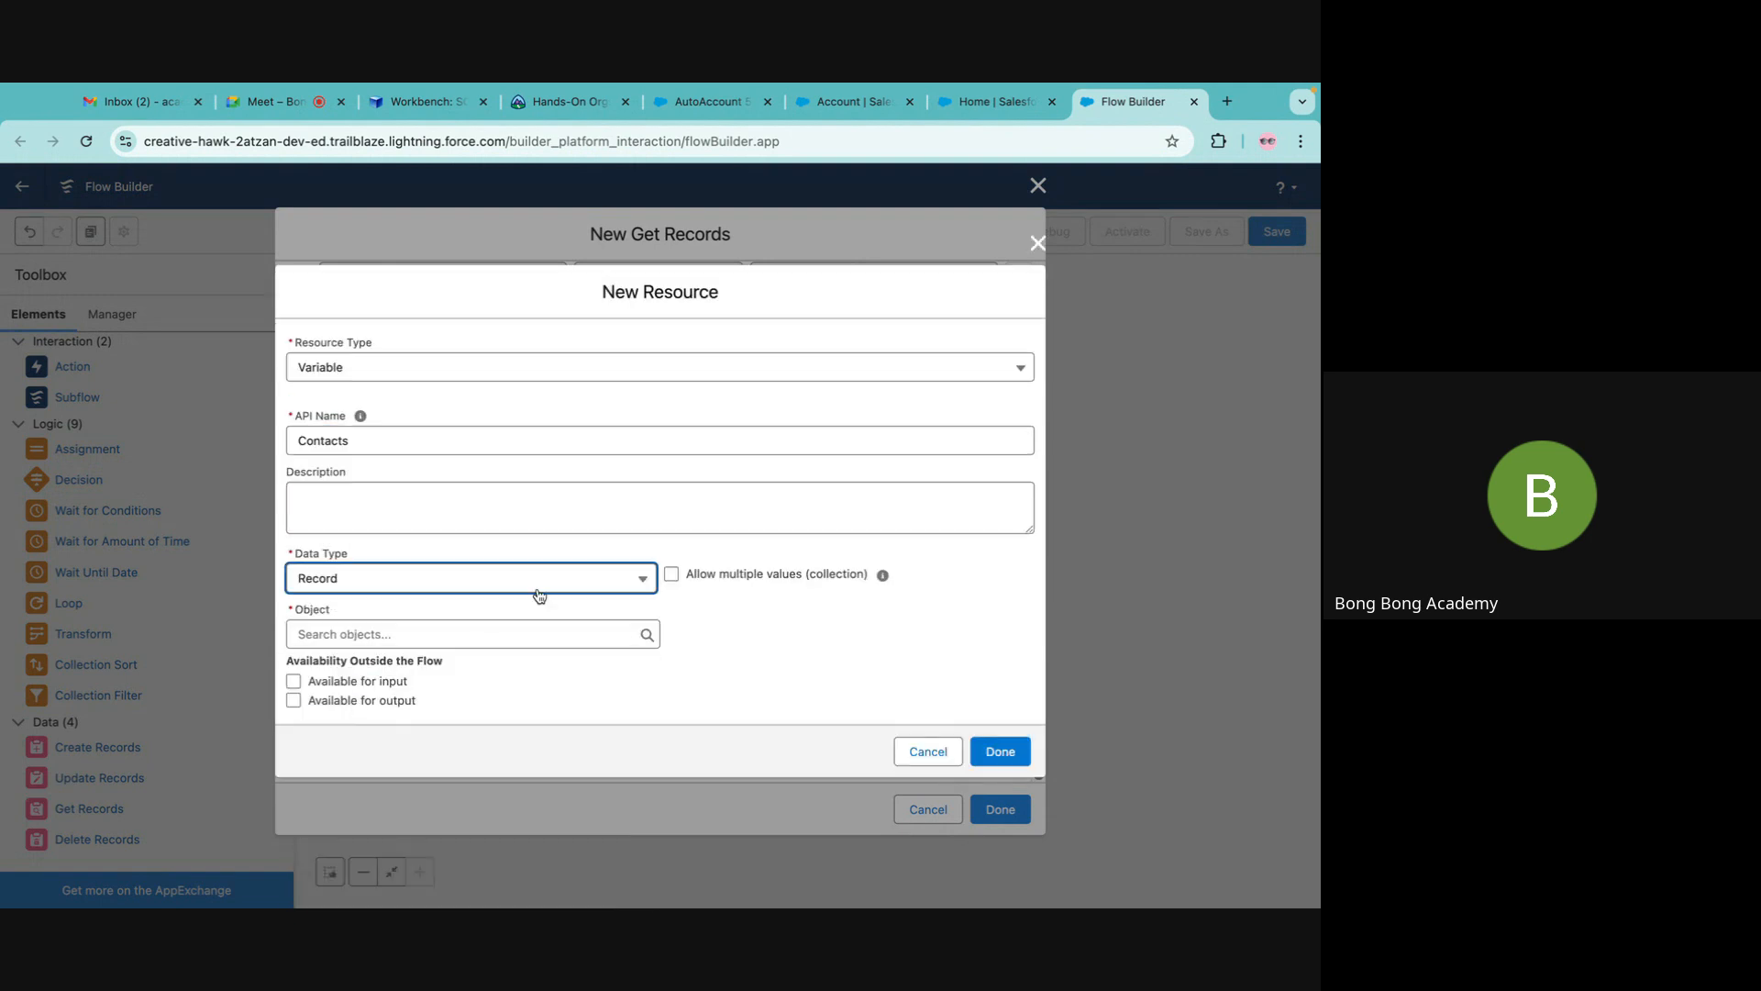
Make the Contacts variable a collection of Contact object records, available for output, and save it.
{"action": "left_click", "coordinate": [672, 575]}
{"action": "left_click", "coordinate": [462, 626]}
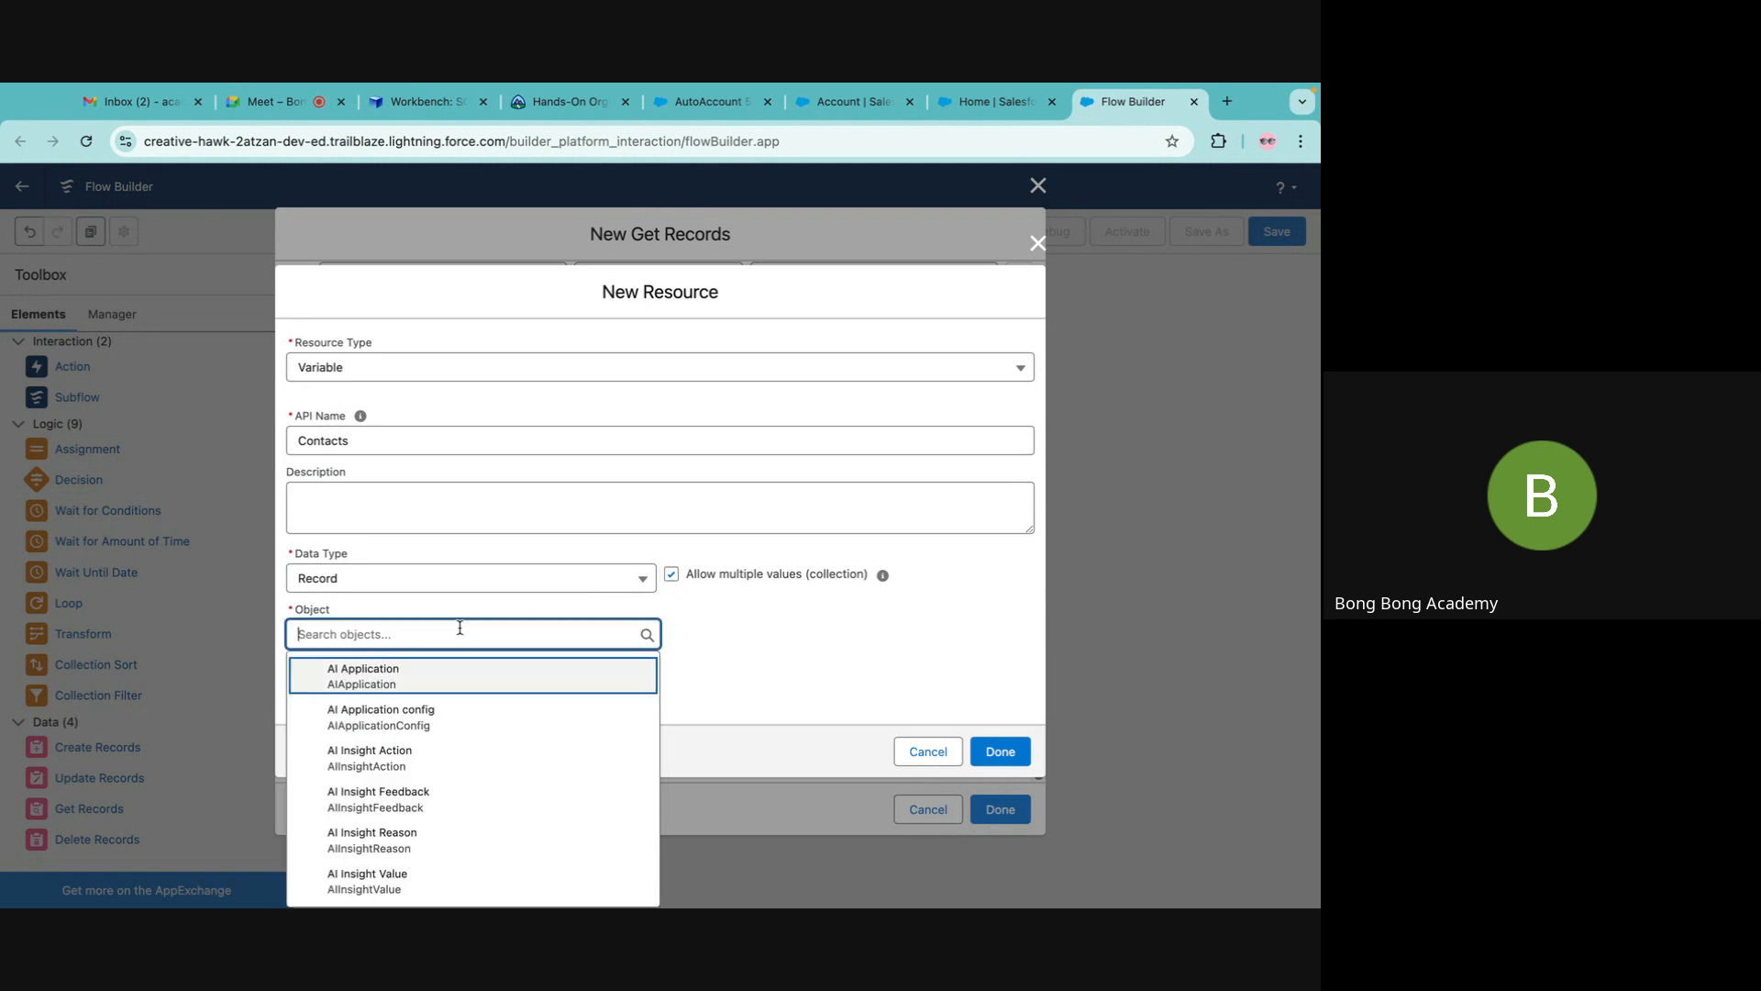
{"action": "type", "text": "cona"}
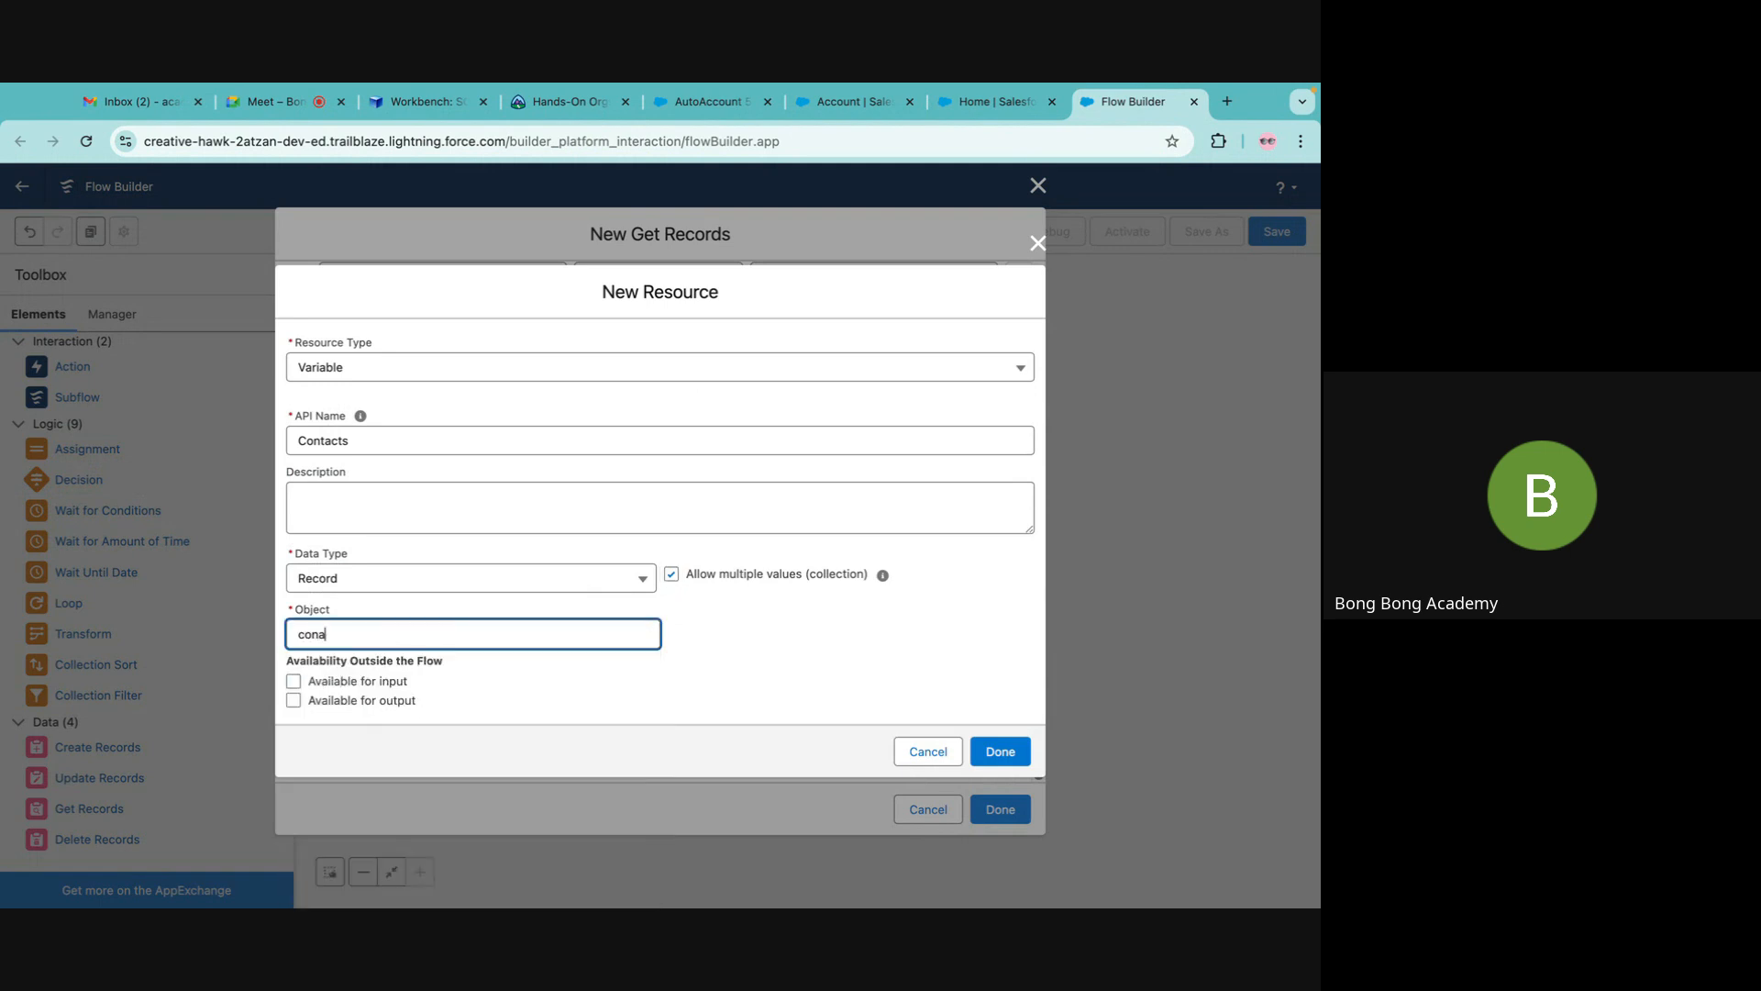
{"action": "type", "text": "t"}
{"action": "key", "text": "BackSpace"}
{"action": "key", "text": "BackSpace"}
{"action": "type", "text": "tac"}
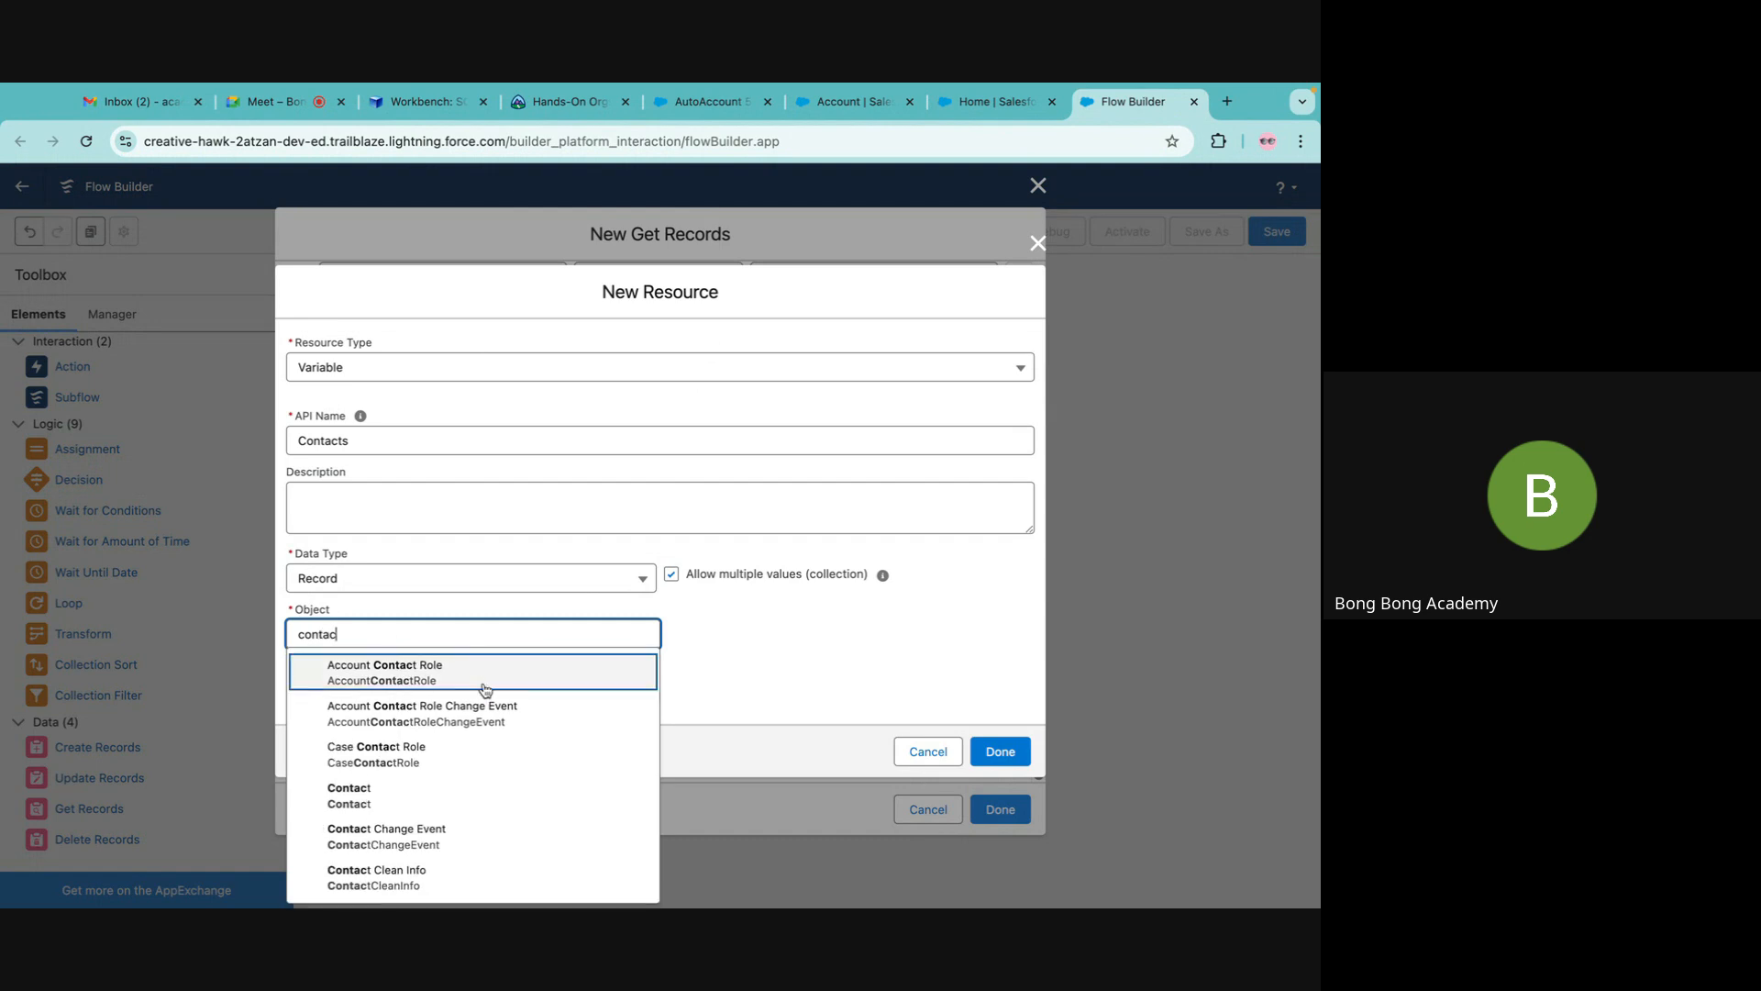
{"action": "left_click", "coordinate": [421, 796]}
{"action": "left_click", "coordinate": [294, 700]}
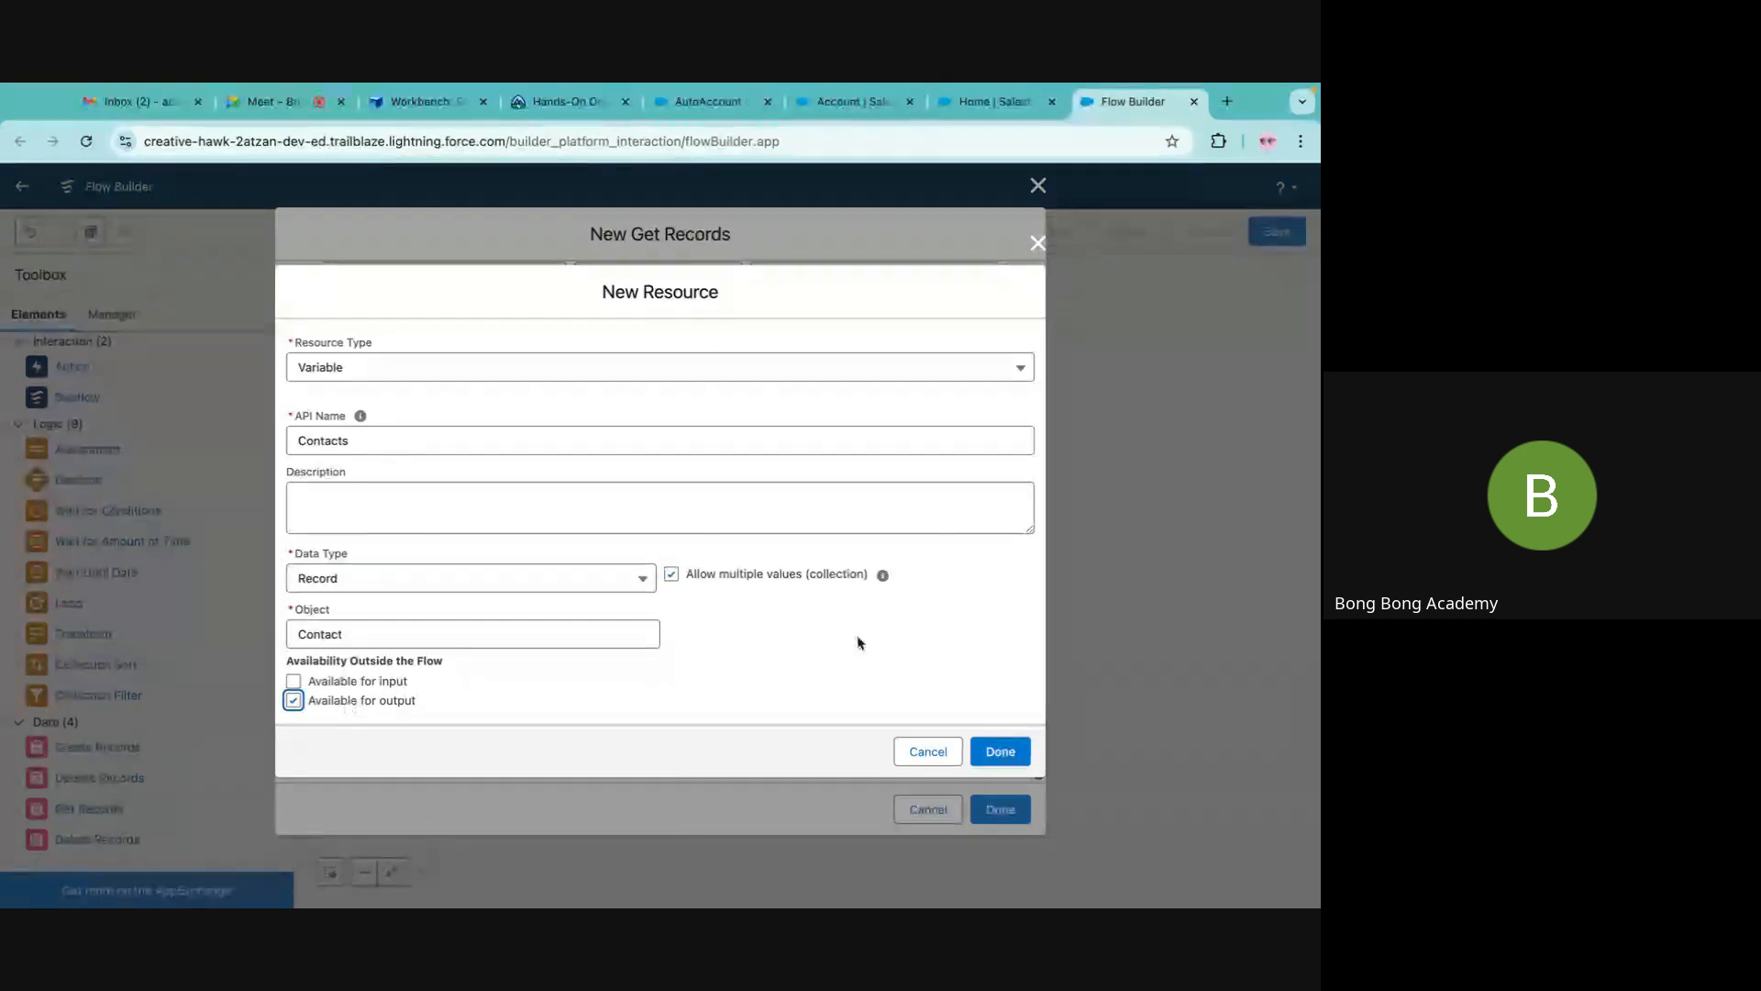
{"action": "left_click", "coordinate": [999, 751]}
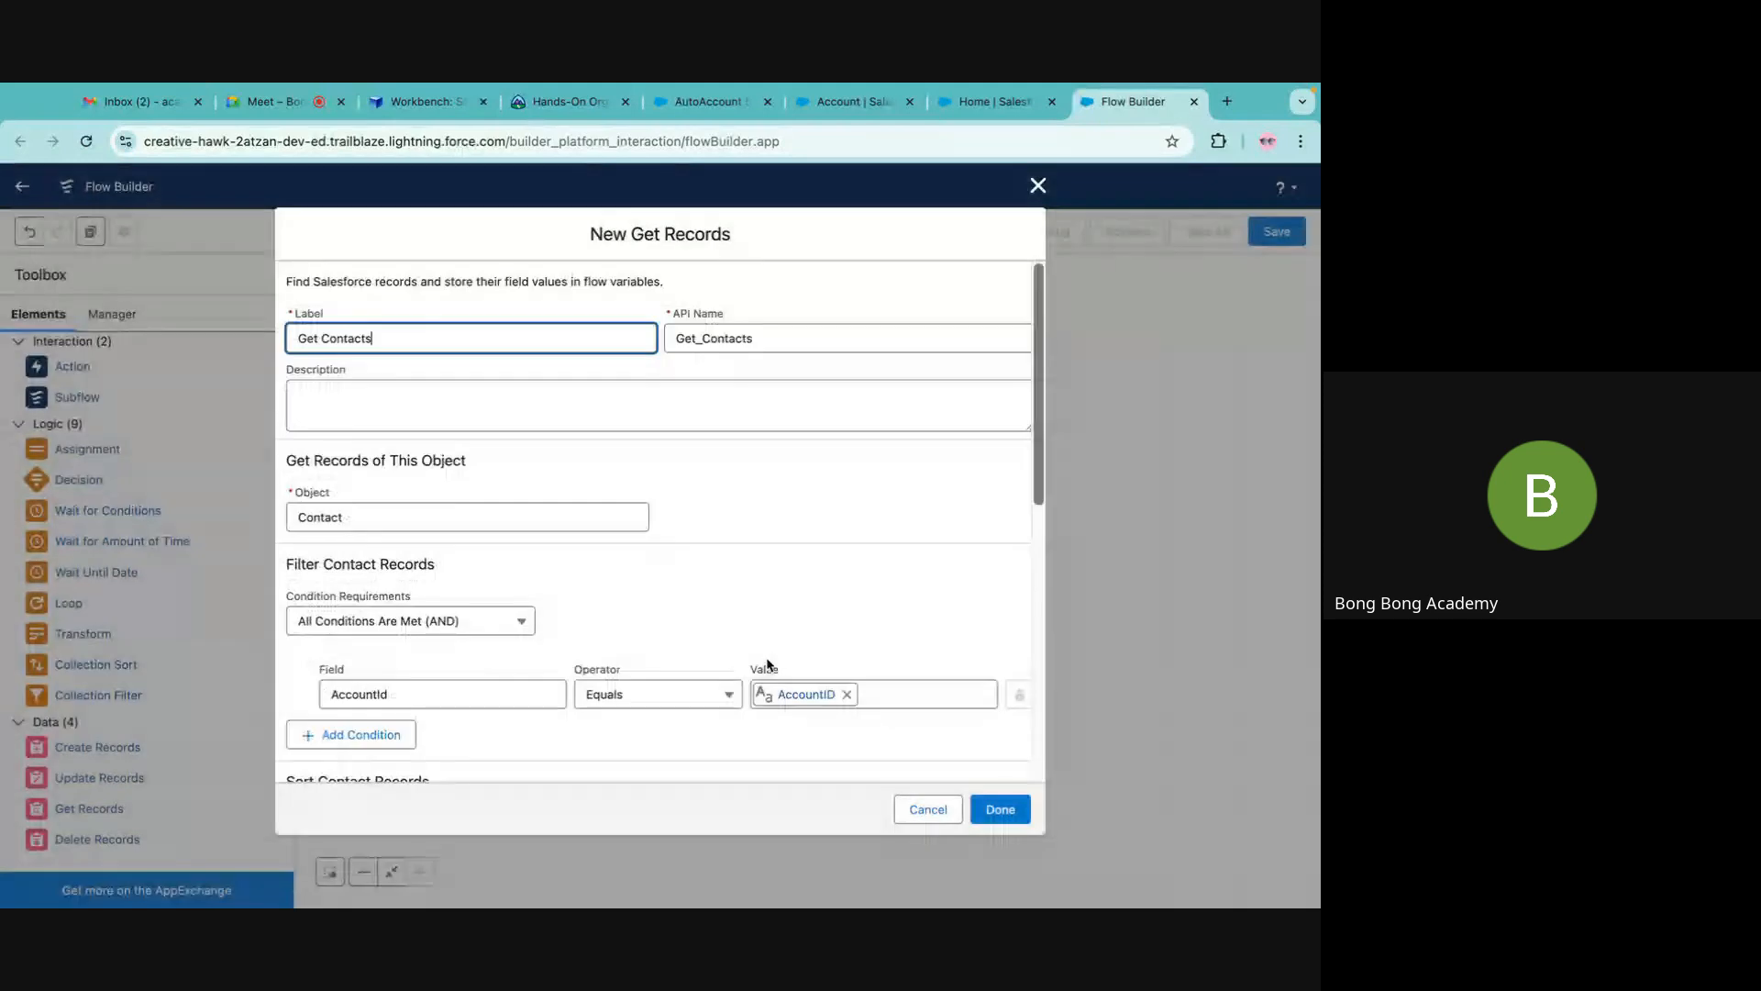
Select the contact fields FirstName and LastName to store in the Contacts variable.
{"action": "scroll", "coordinate": [761, 633], "scroll_direction": "down", "scroll_amount": 10}
{"action": "left_click", "coordinate": [349, 688]}
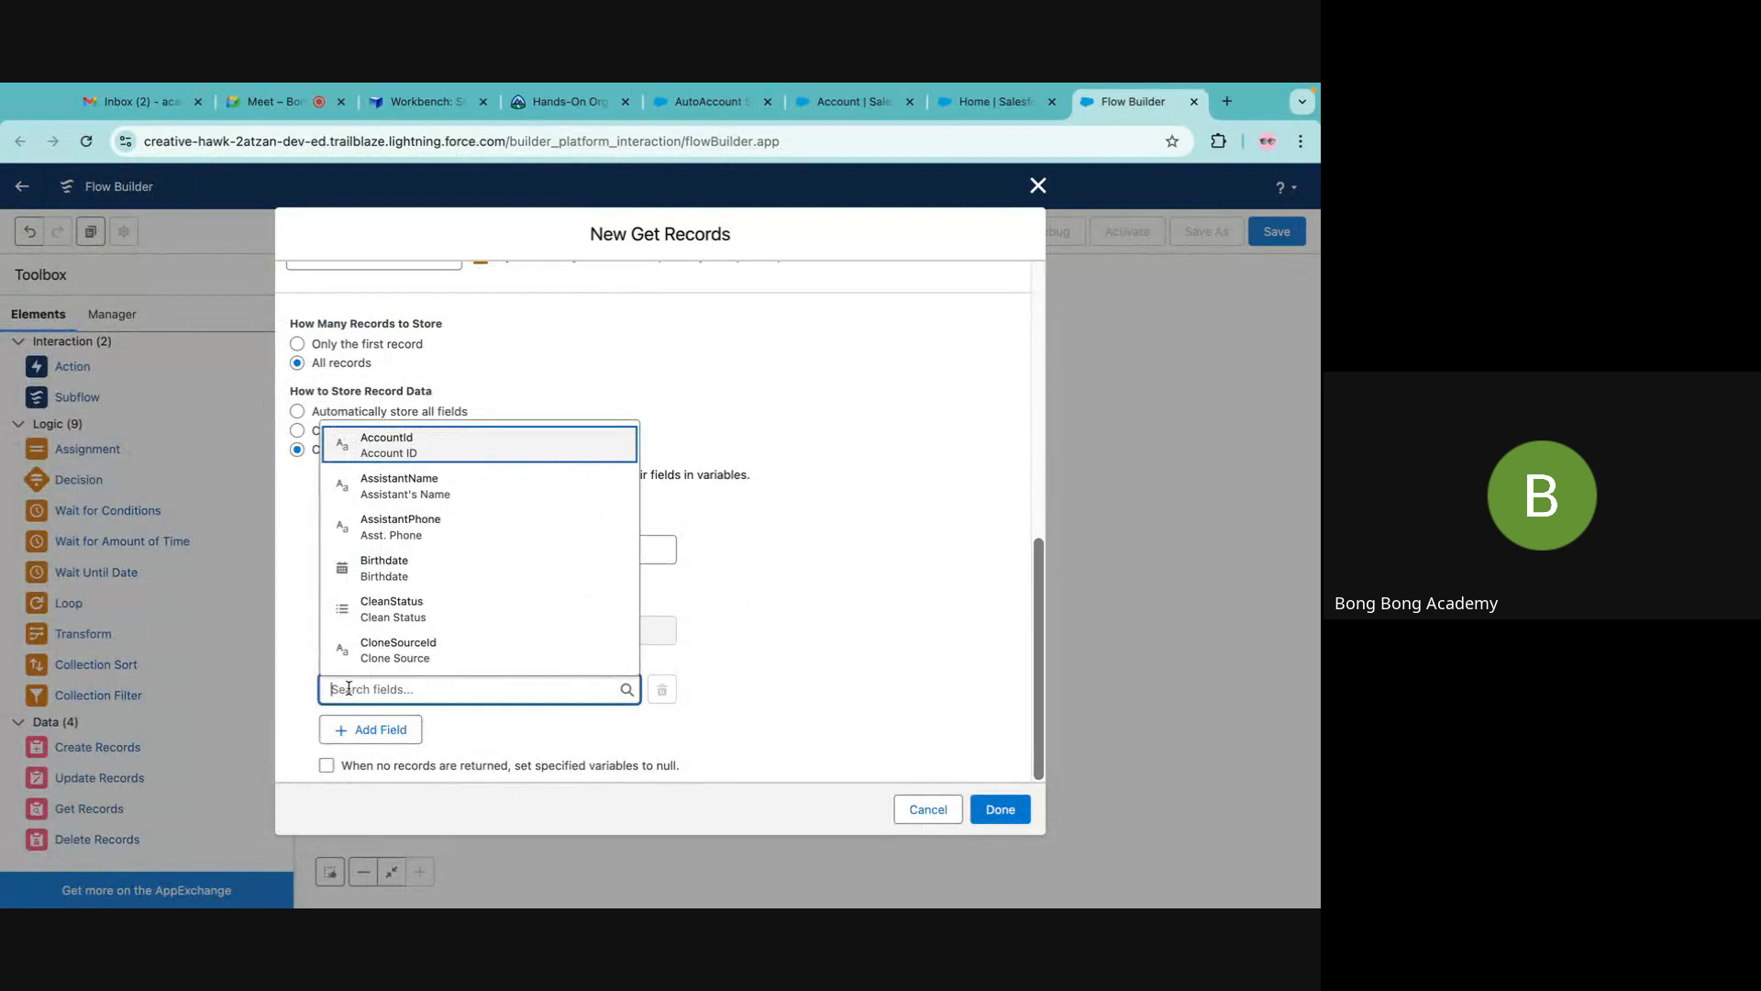
{"action": "type", "text": "fir"}
{"action": "left_click", "coordinate": [387, 651]}
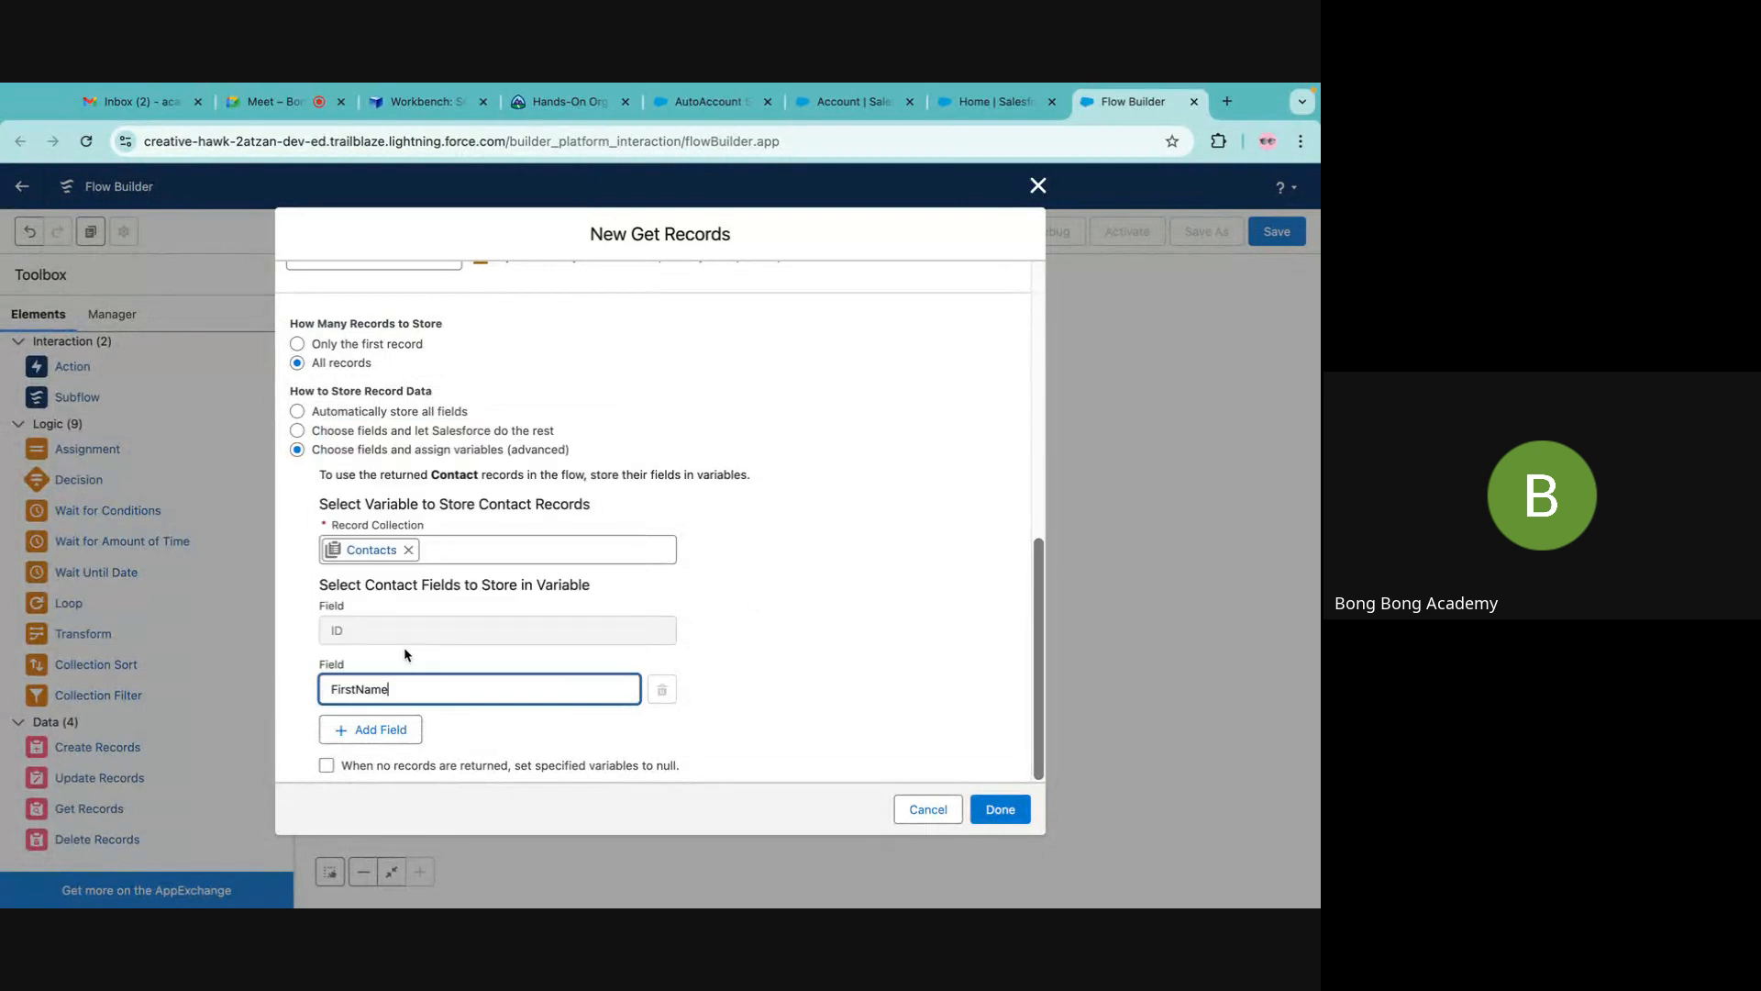
{"action": "left_click", "coordinate": [368, 728]}
{"action": "left_click", "coordinate": [375, 746]}
{"action": "type", "text": "nas"}
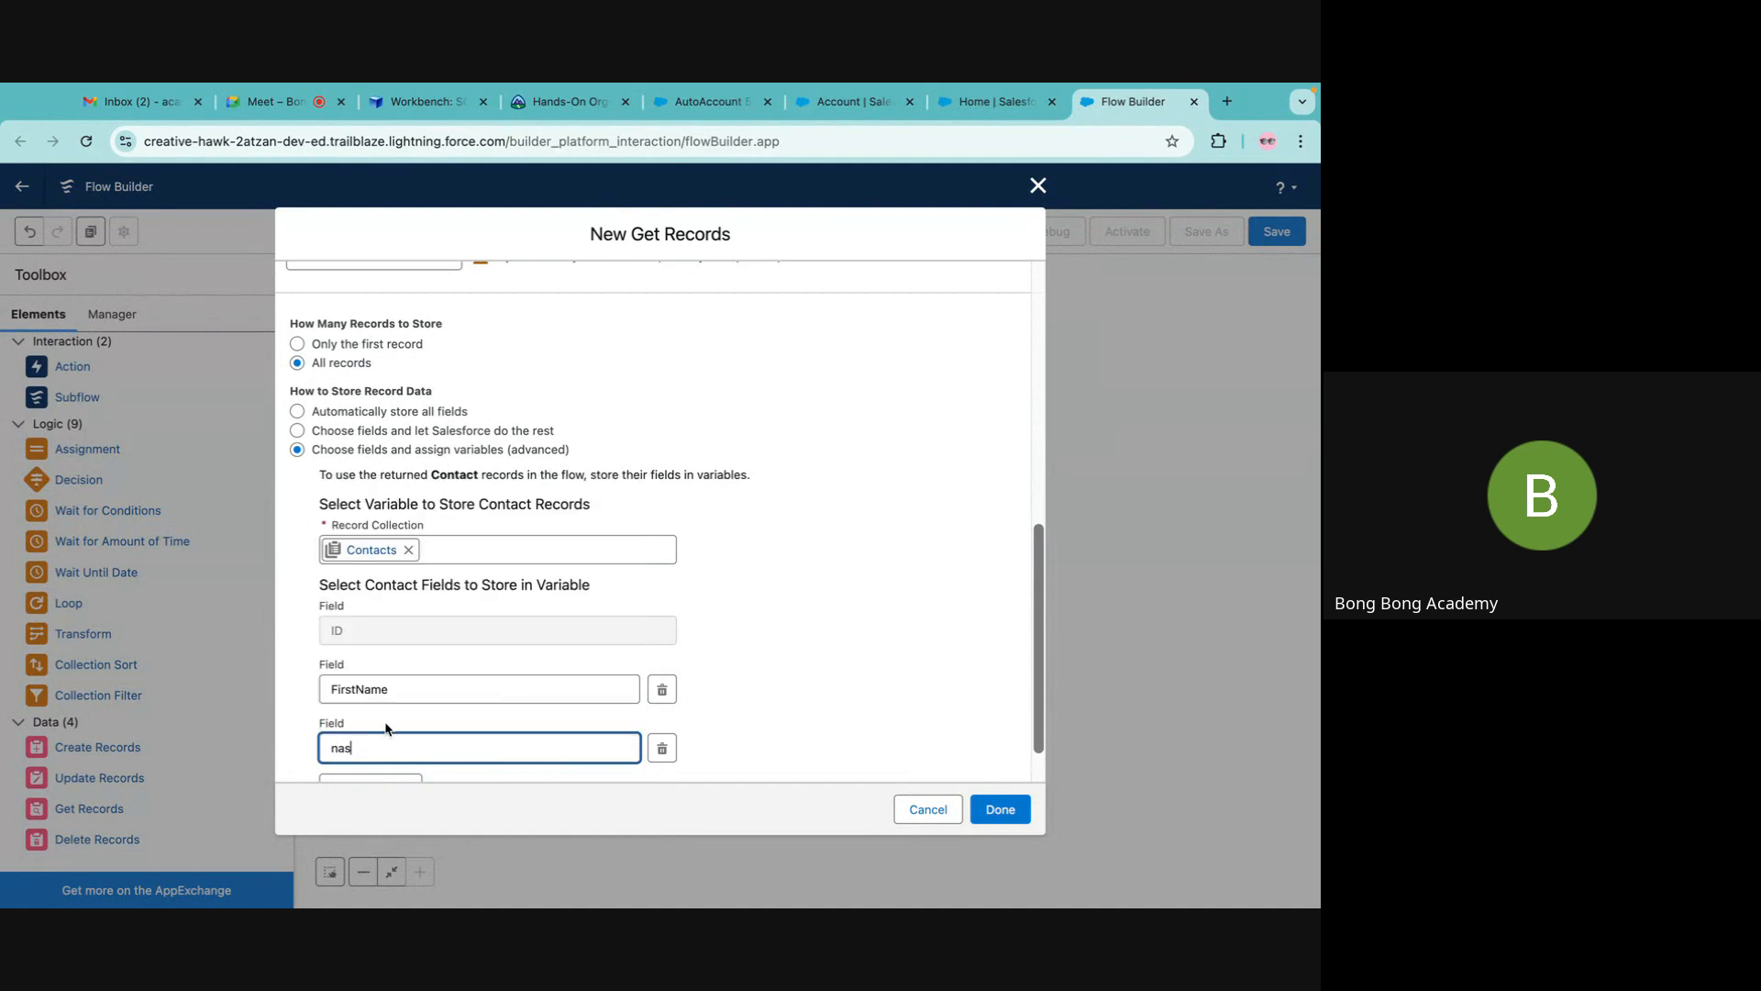
{"action": "key", "text": "BackSpace"}
{"action": "type", "text": "last"}
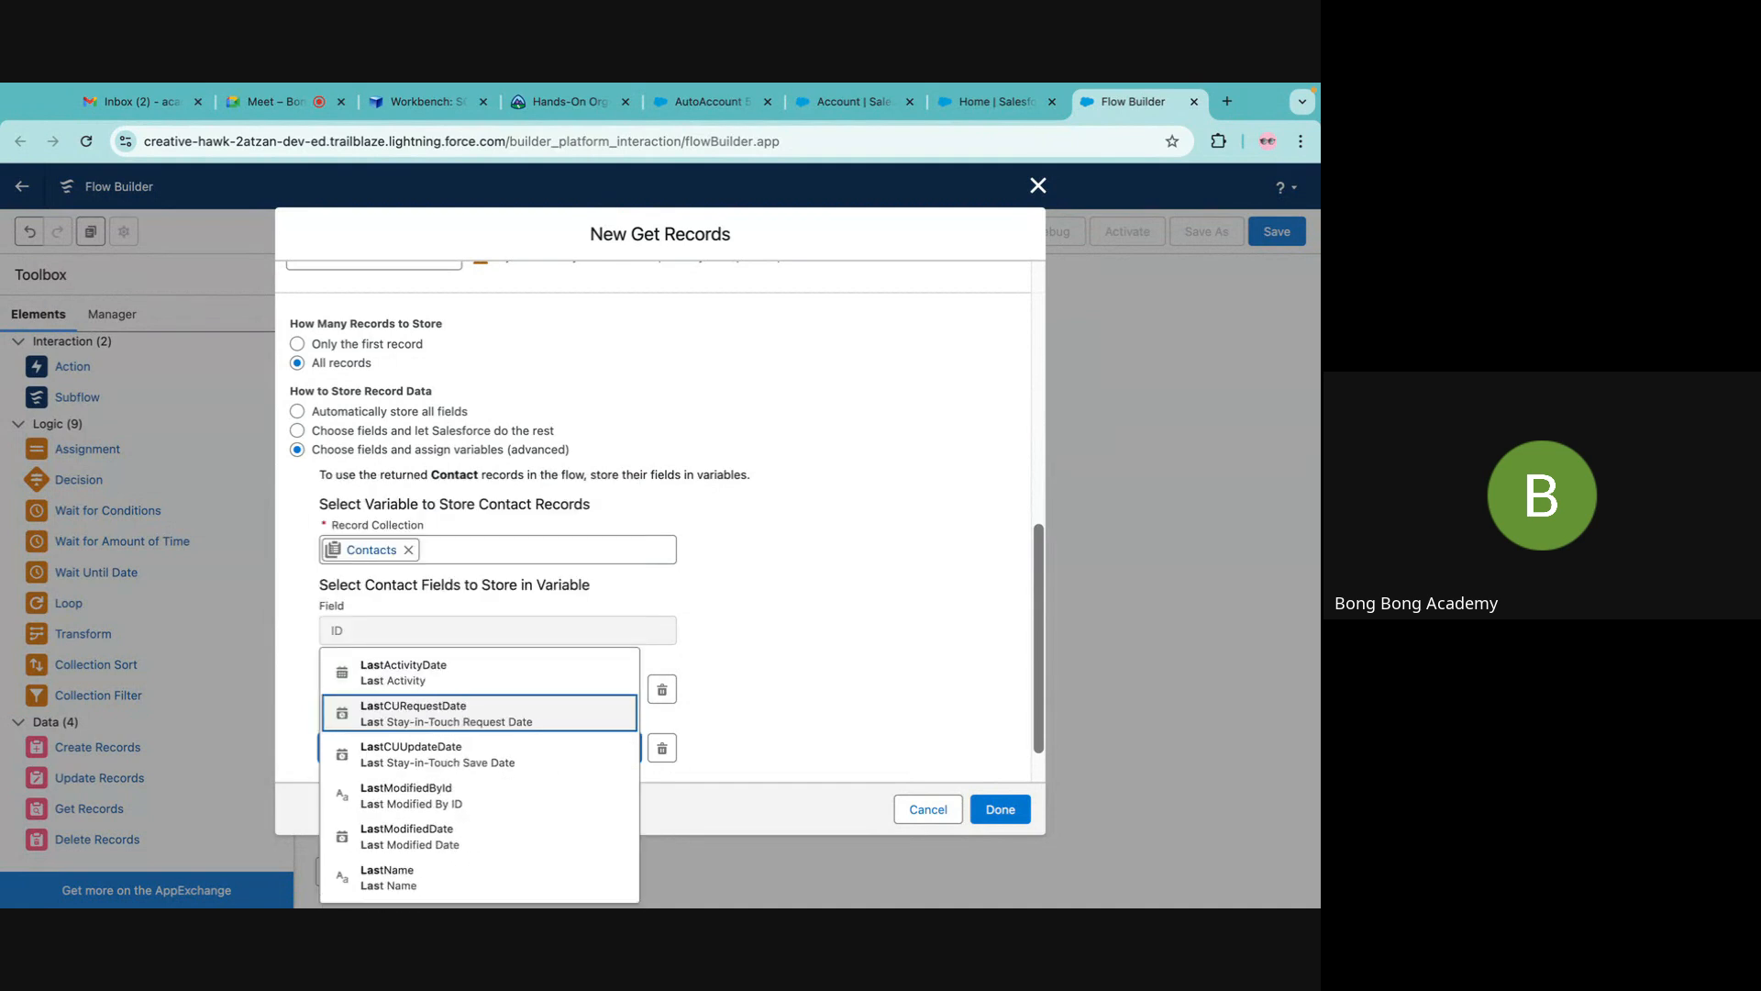
{"action": "left_click", "coordinate": [404, 862]}
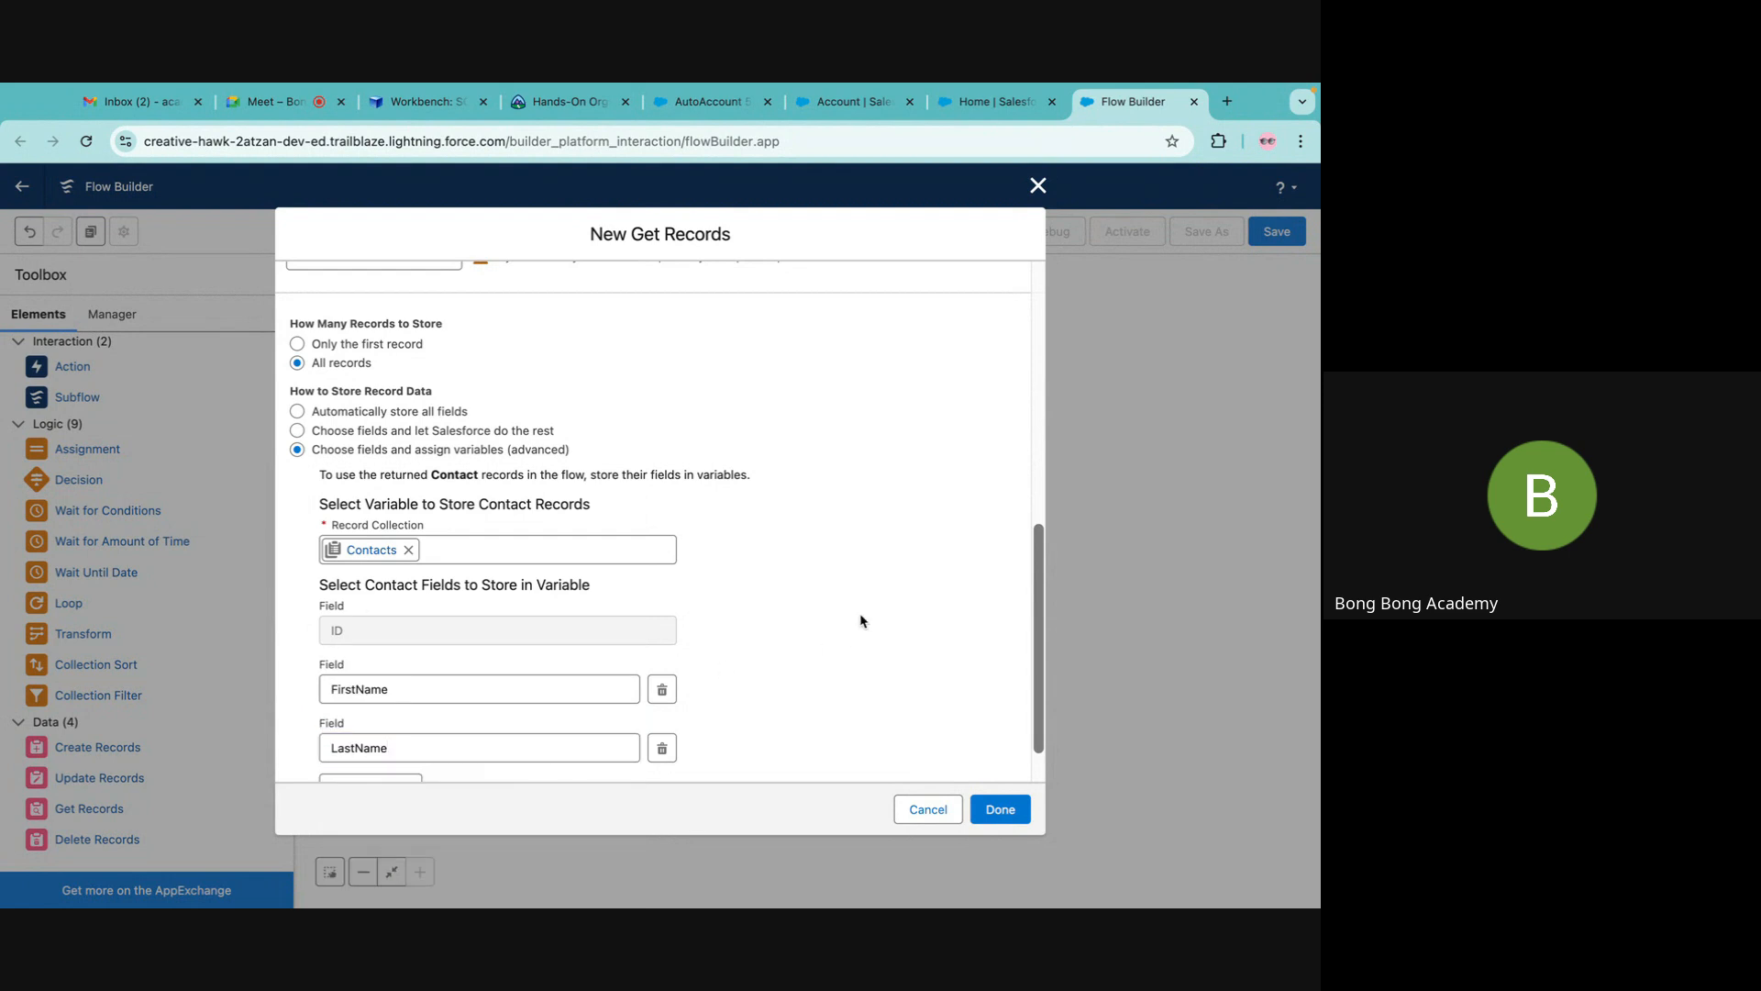
Complete the Get Contacts element's setup and align it beneath the Start element on the canvas.
{"action": "scroll", "coordinate": [860, 621], "scroll_direction": "down", "scroll_amount": 1}
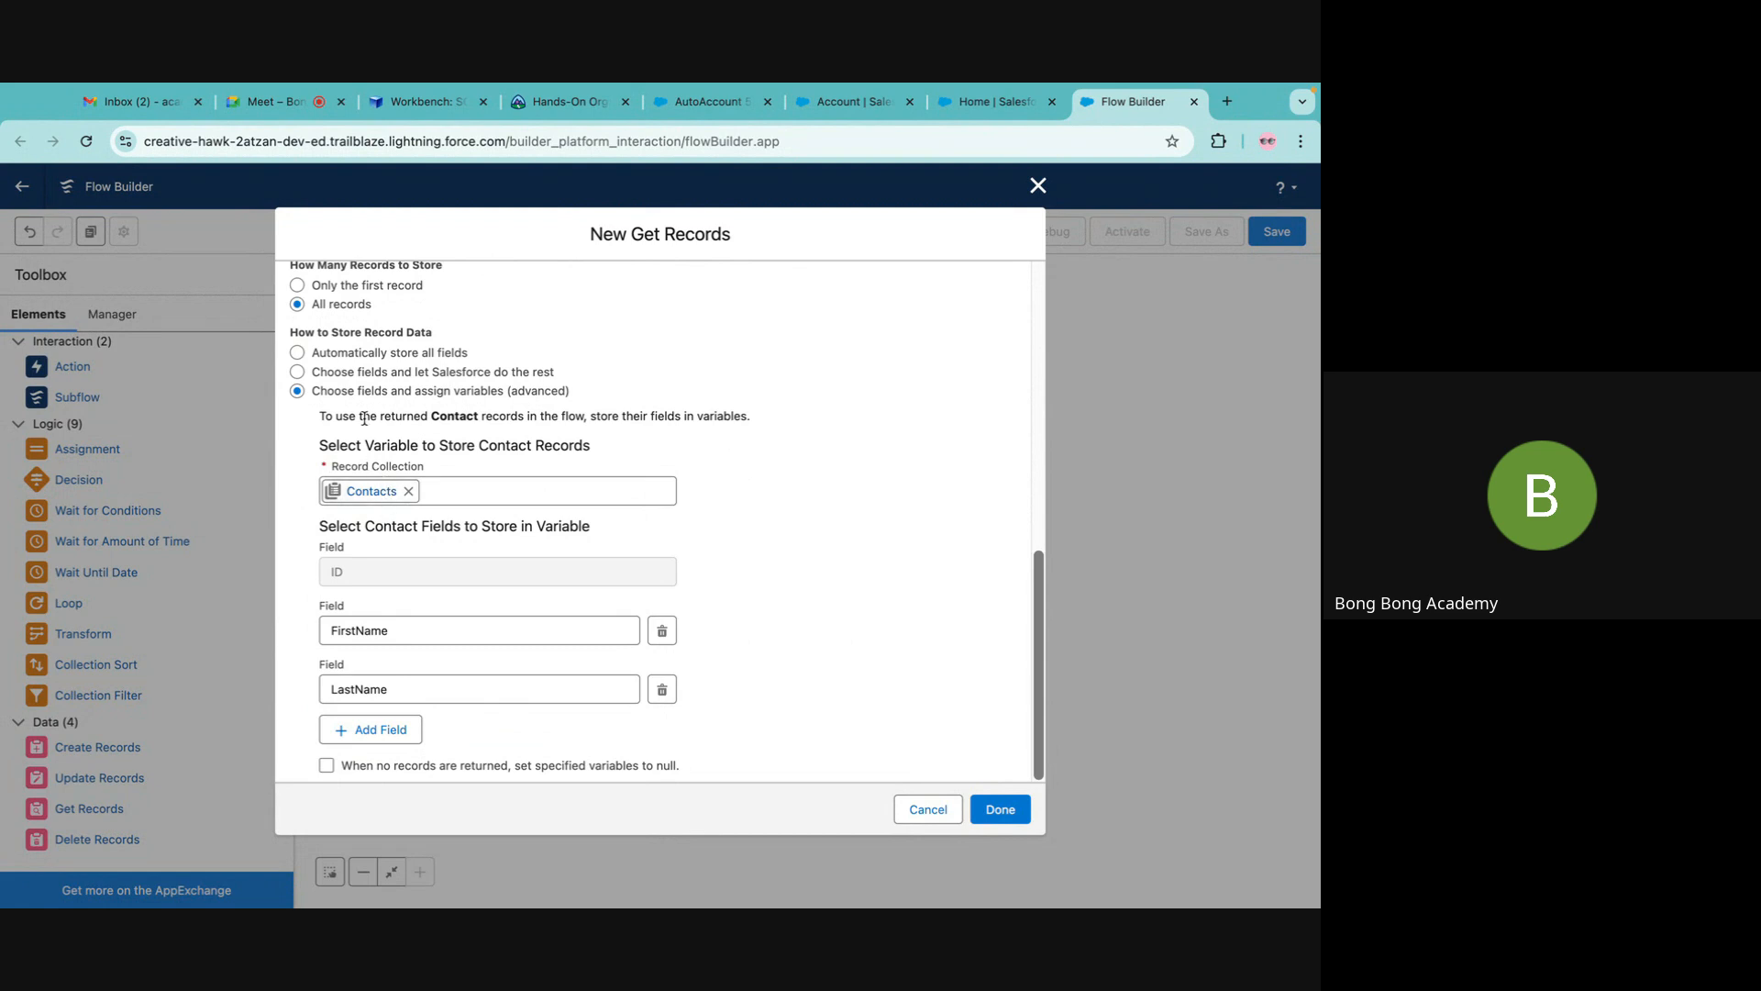
{"action": "scroll", "coordinate": [364, 419], "scroll_direction": "up", "scroll_amount": 15}
{"action": "scroll", "coordinate": [396, 420], "scroll_direction": "down", "scroll_amount": 15}
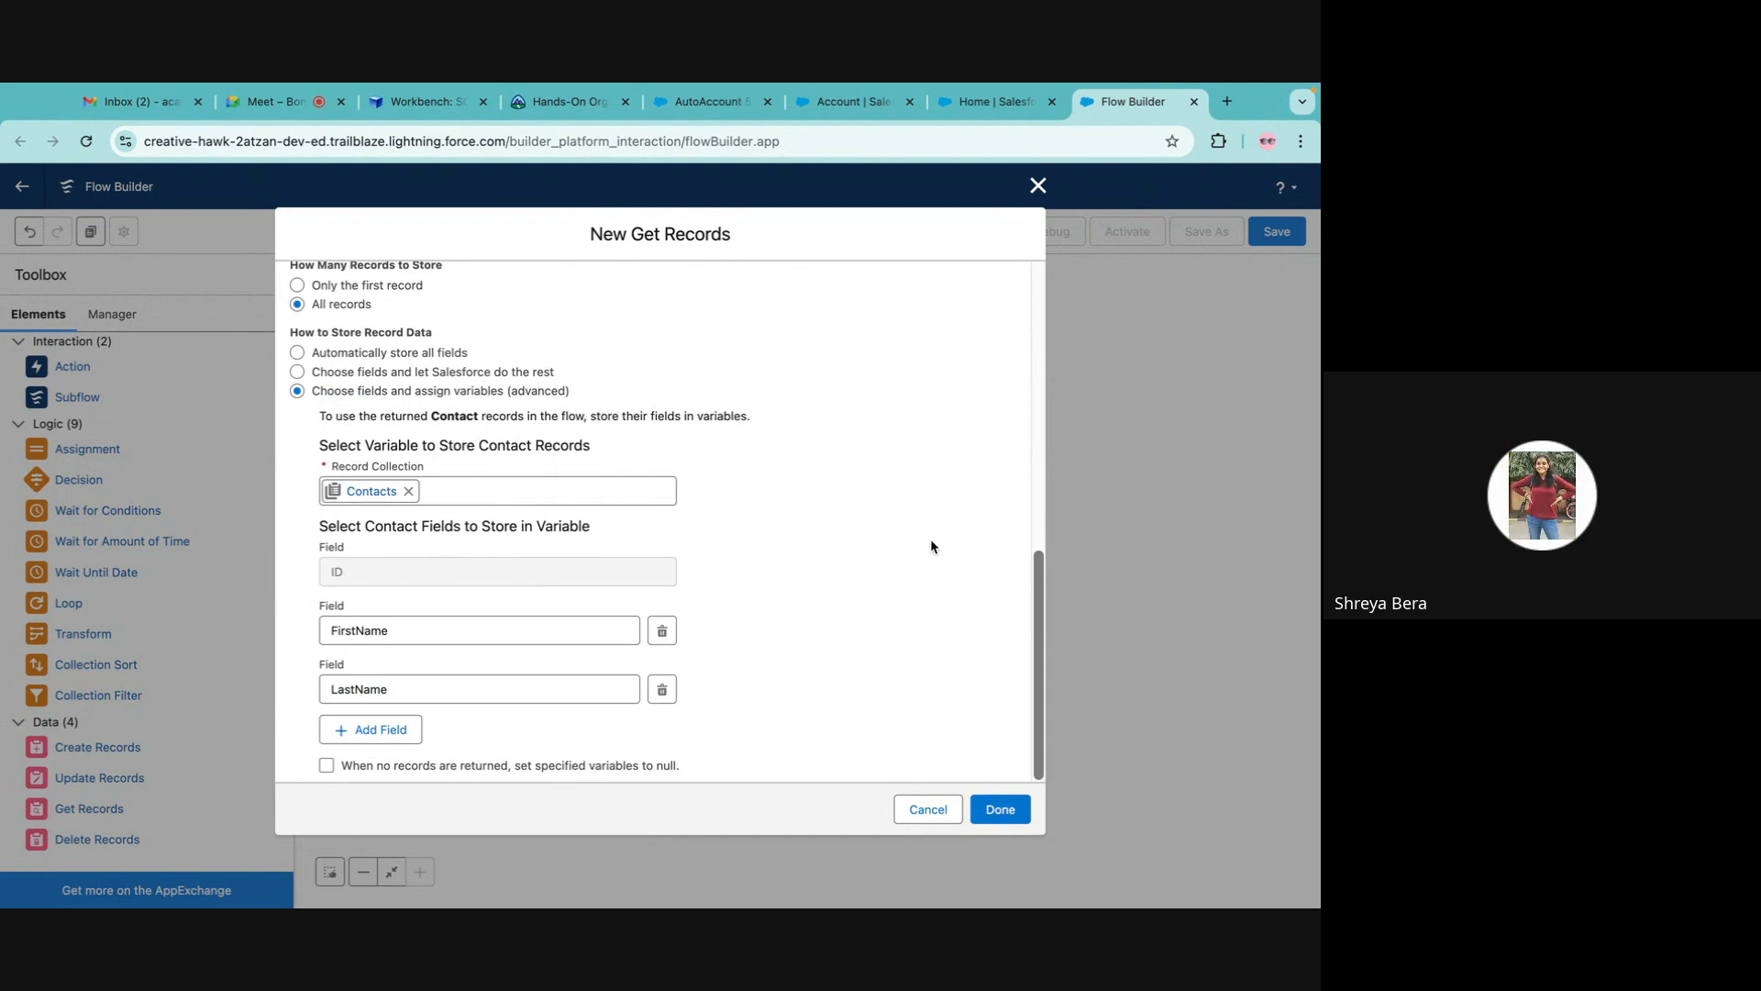
{"action": "left_click", "coordinate": [1000, 809]}
{"action": "left_click_drag", "start_coordinate": [825, 450], "coordinate": [809, 448]}
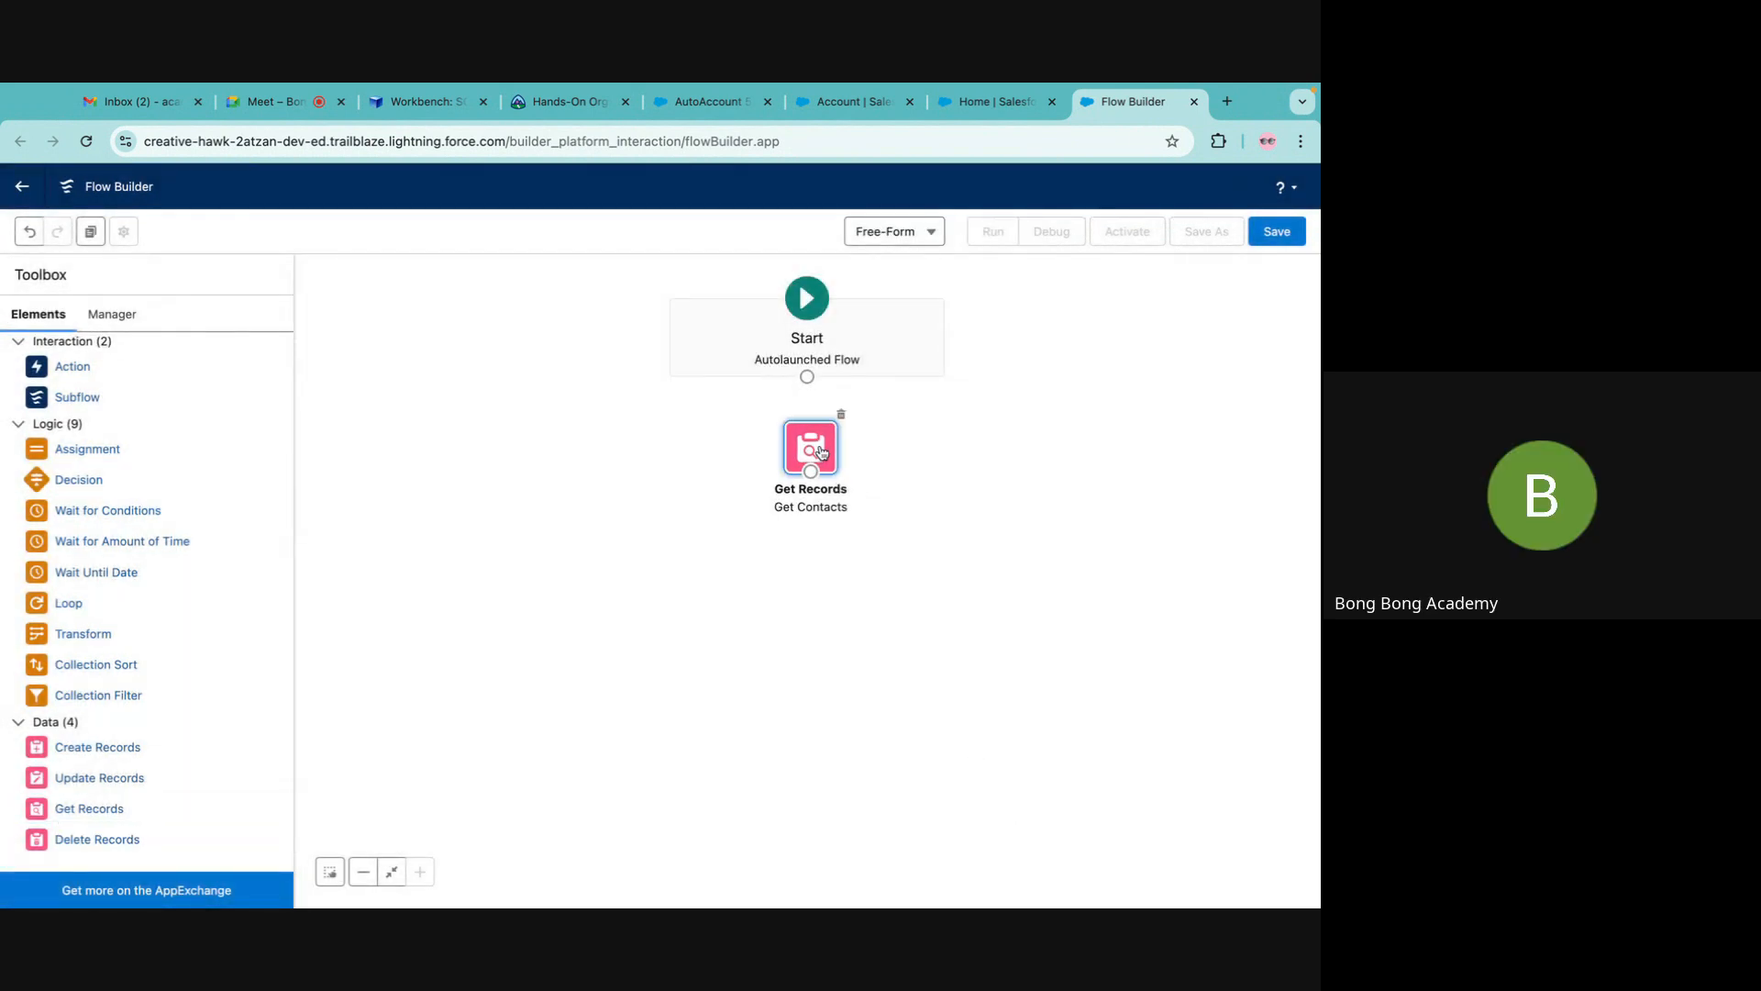
Reopen the Get Contacts element and review its AccountId filter, record storage options and stored fields.
{"action": "double_click", "coordinate": [807, 448]}
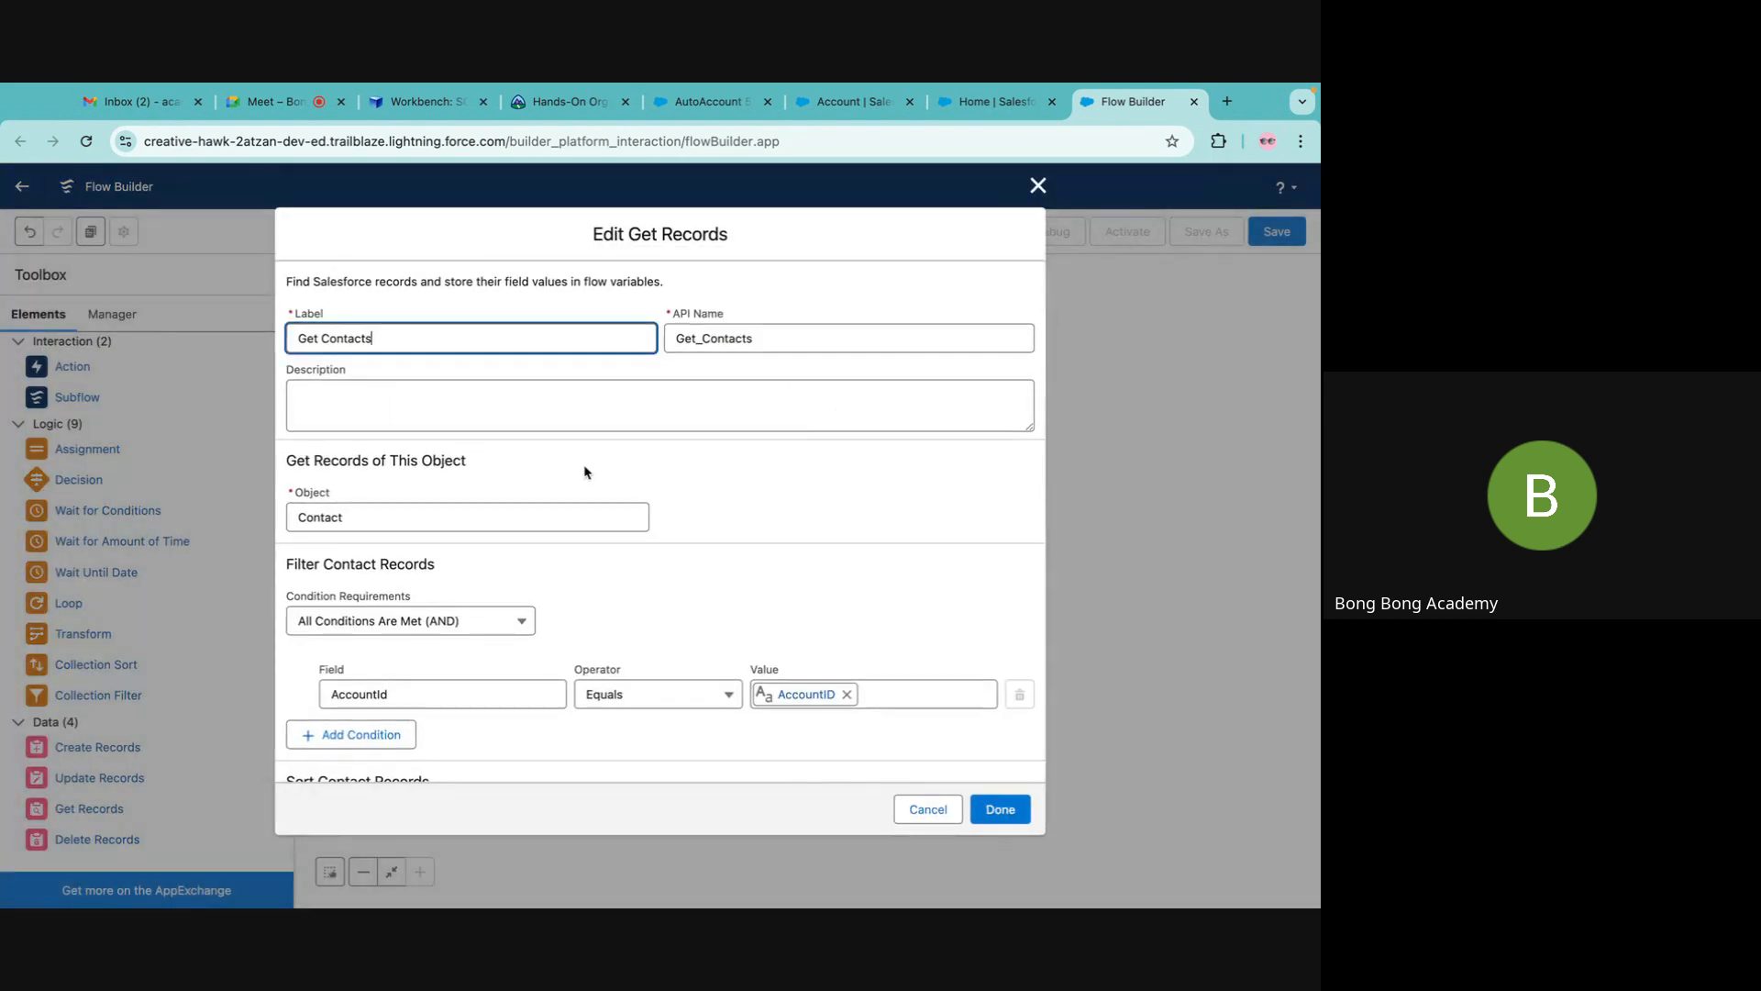
{"action": "scroll", "coordinate": [821, 486], "scroll_direction": "down", "scroll_amount": 3}
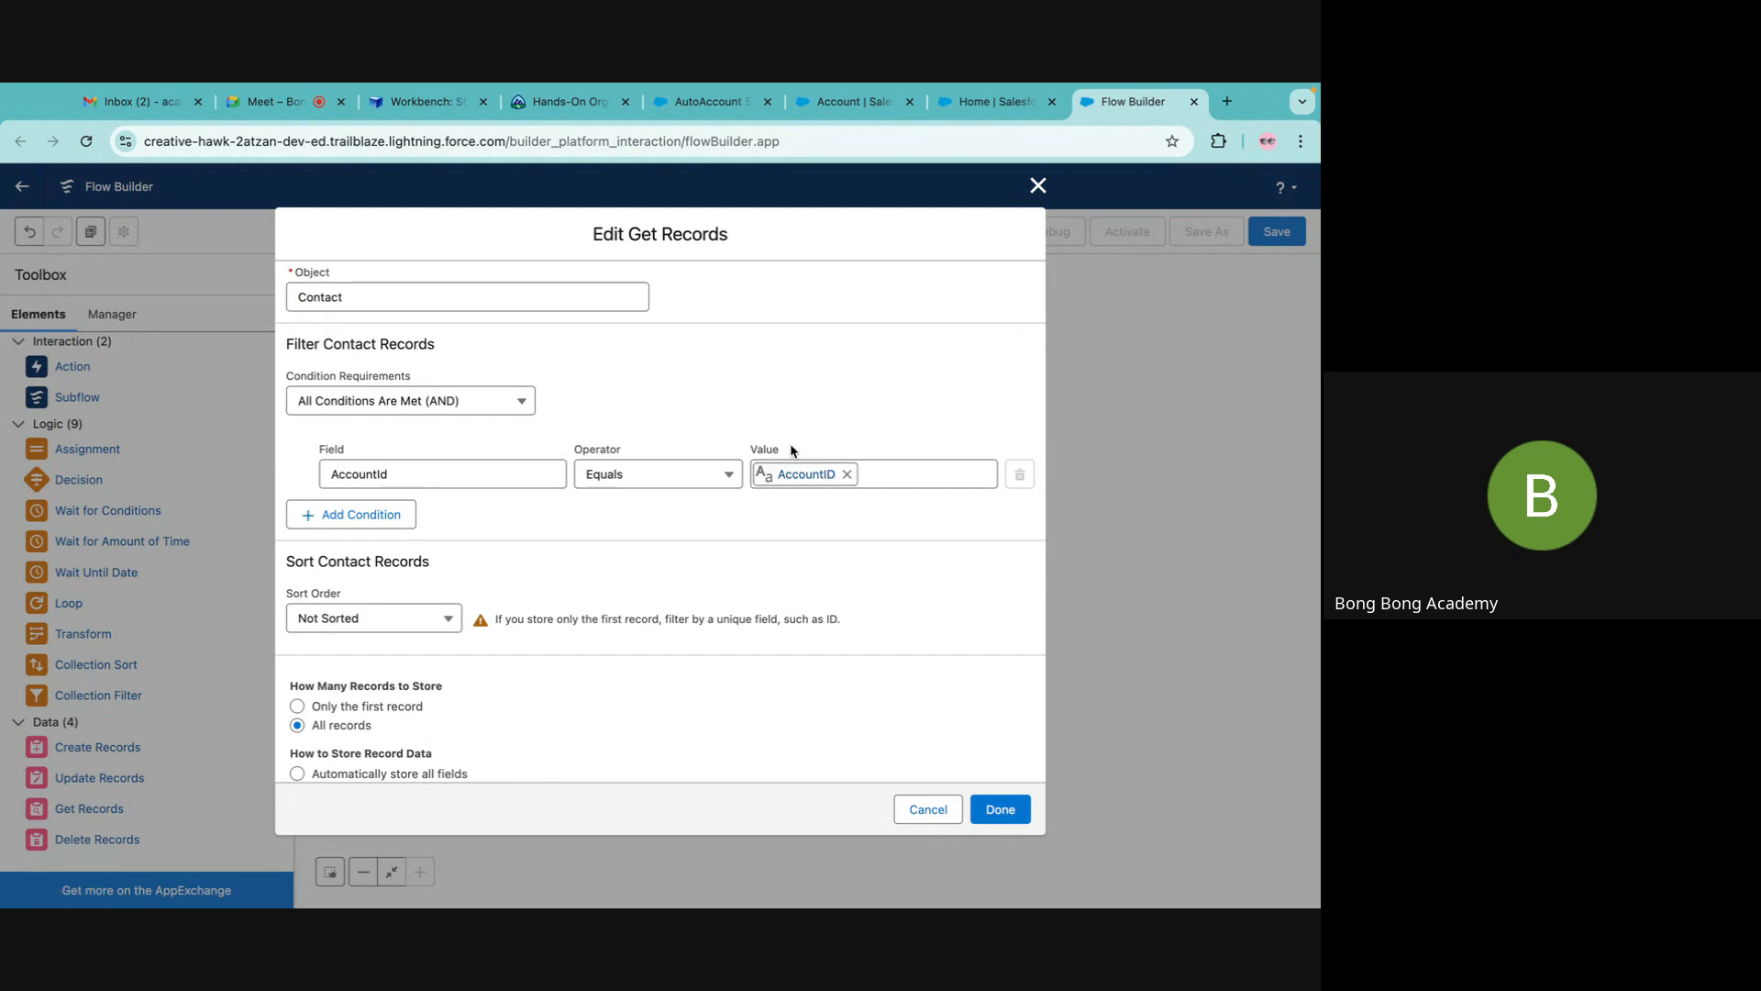
{"action": "scroll", "coordinate": [775, 513], "scroll_direction": "down", "scroll_amount": 5}
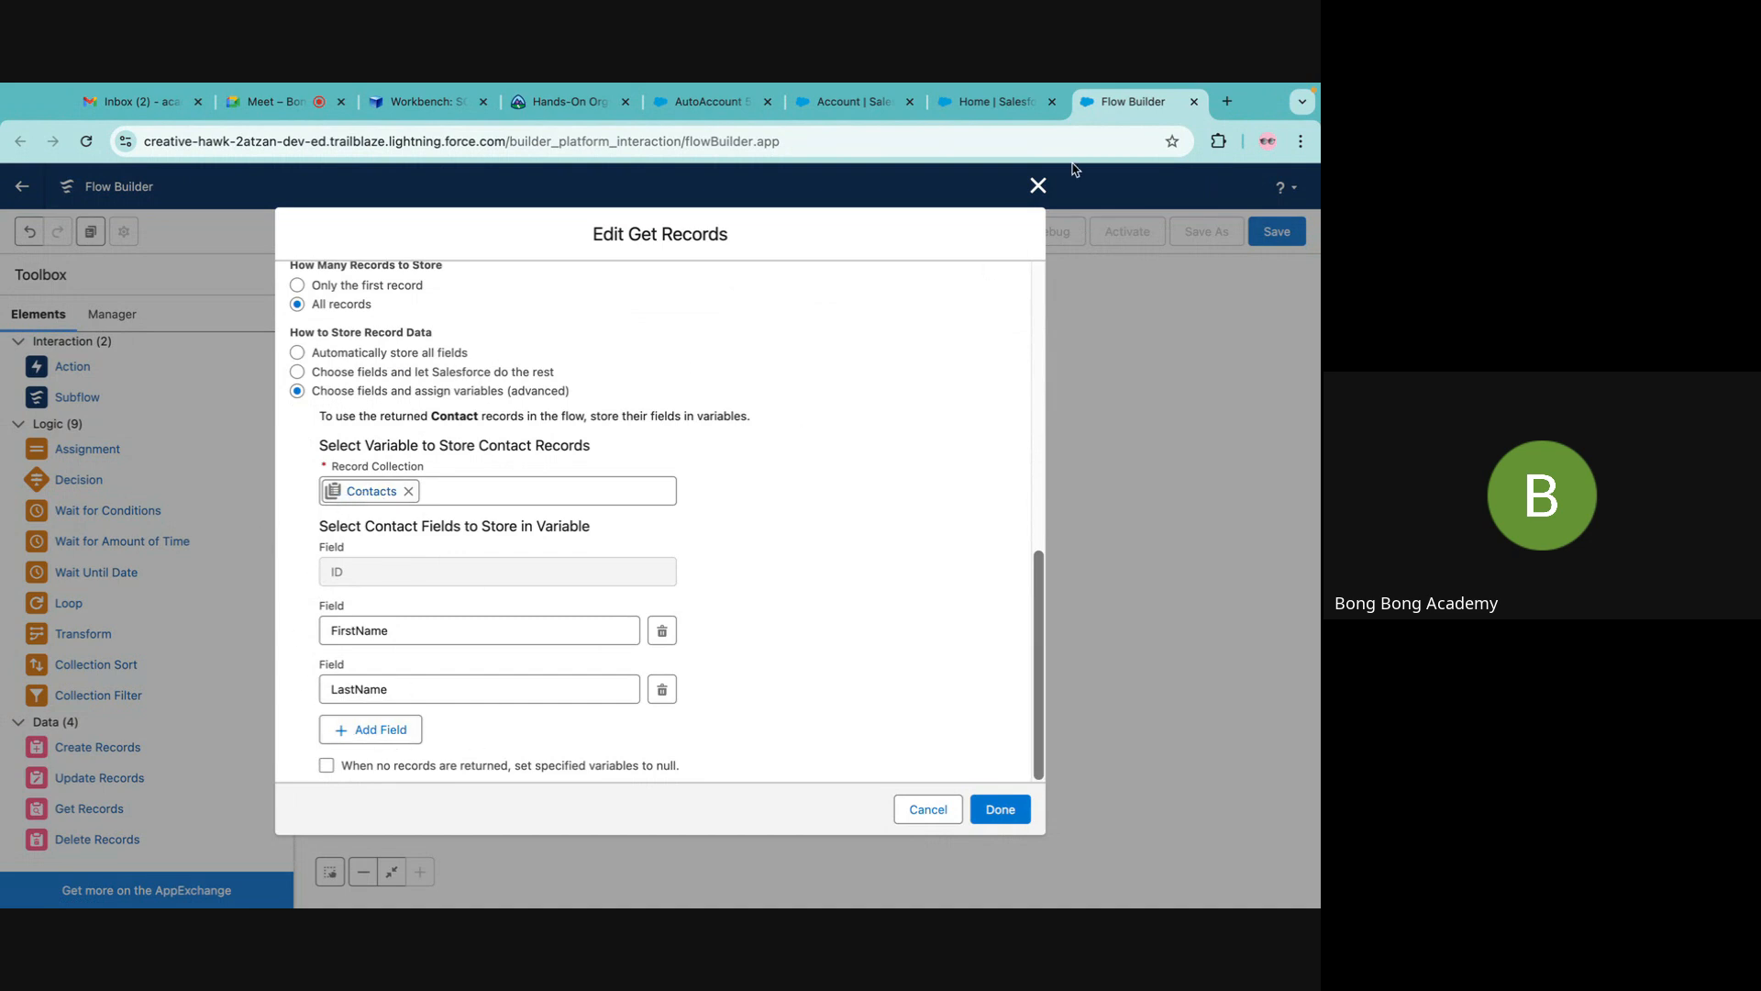
Close the Get Records editor, then save the flow as Fetch Contacts Subflow and activate it.
{"action": "left_click", "coordinate": [1038, 185]}
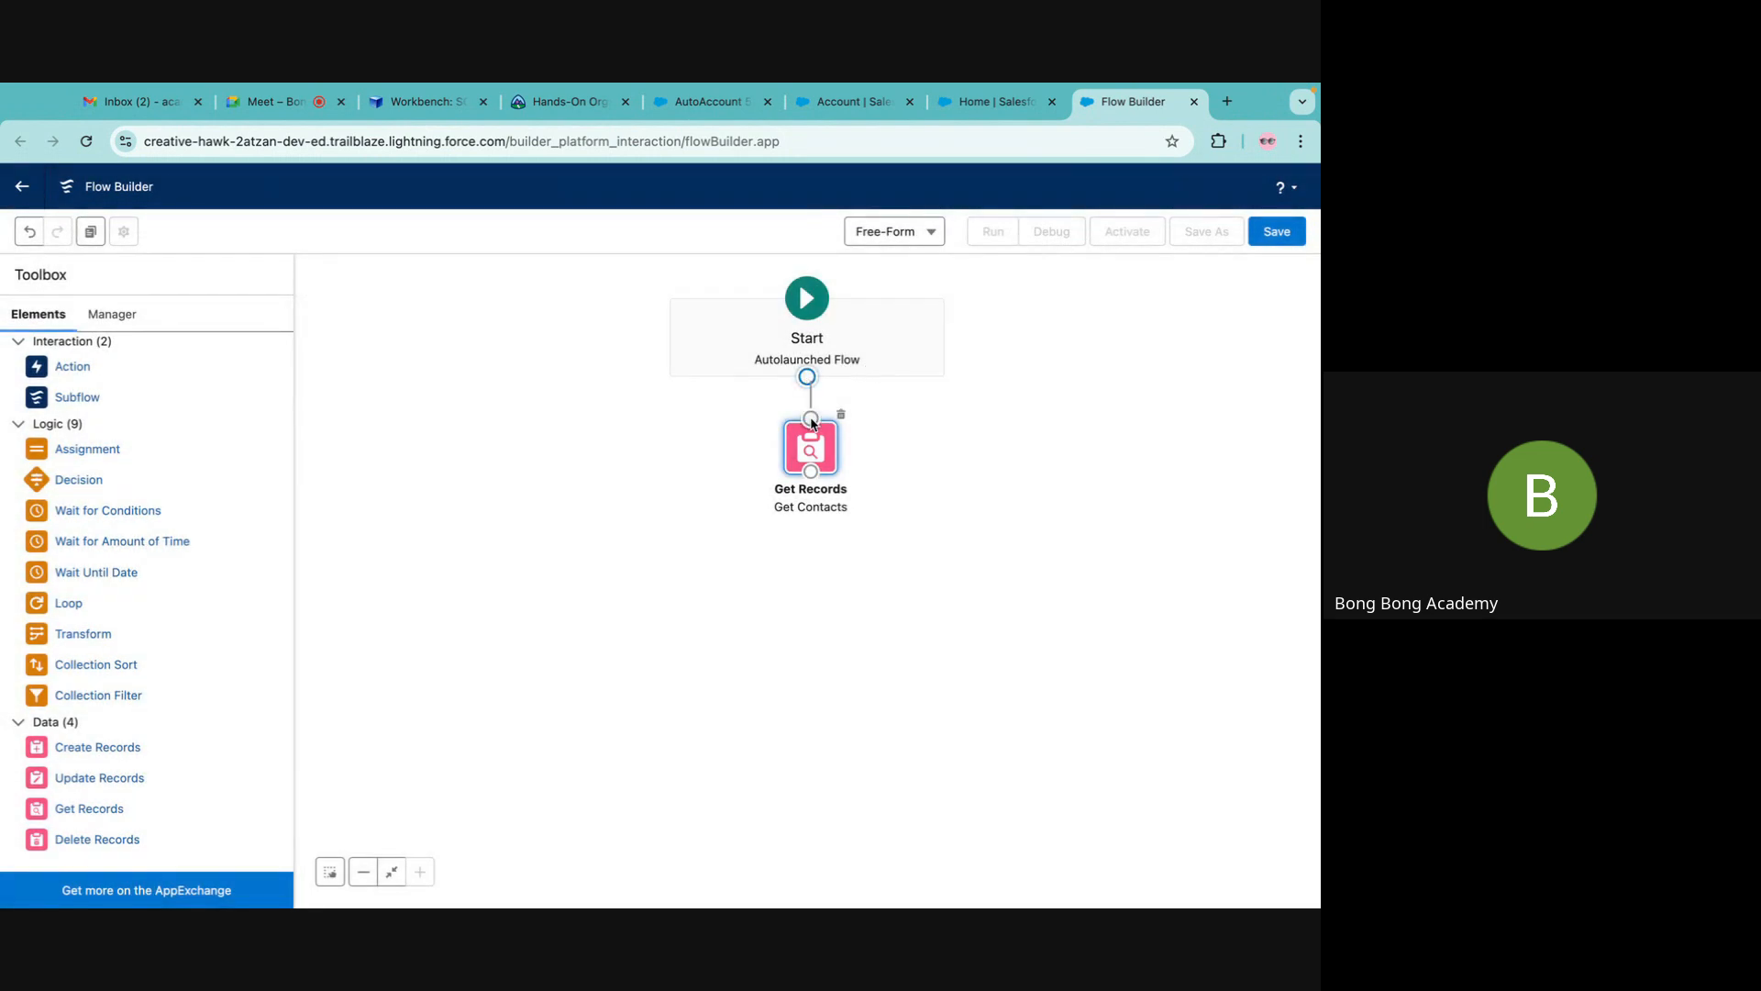
{"action": "left_click", "coordinate": [1276, 240]}
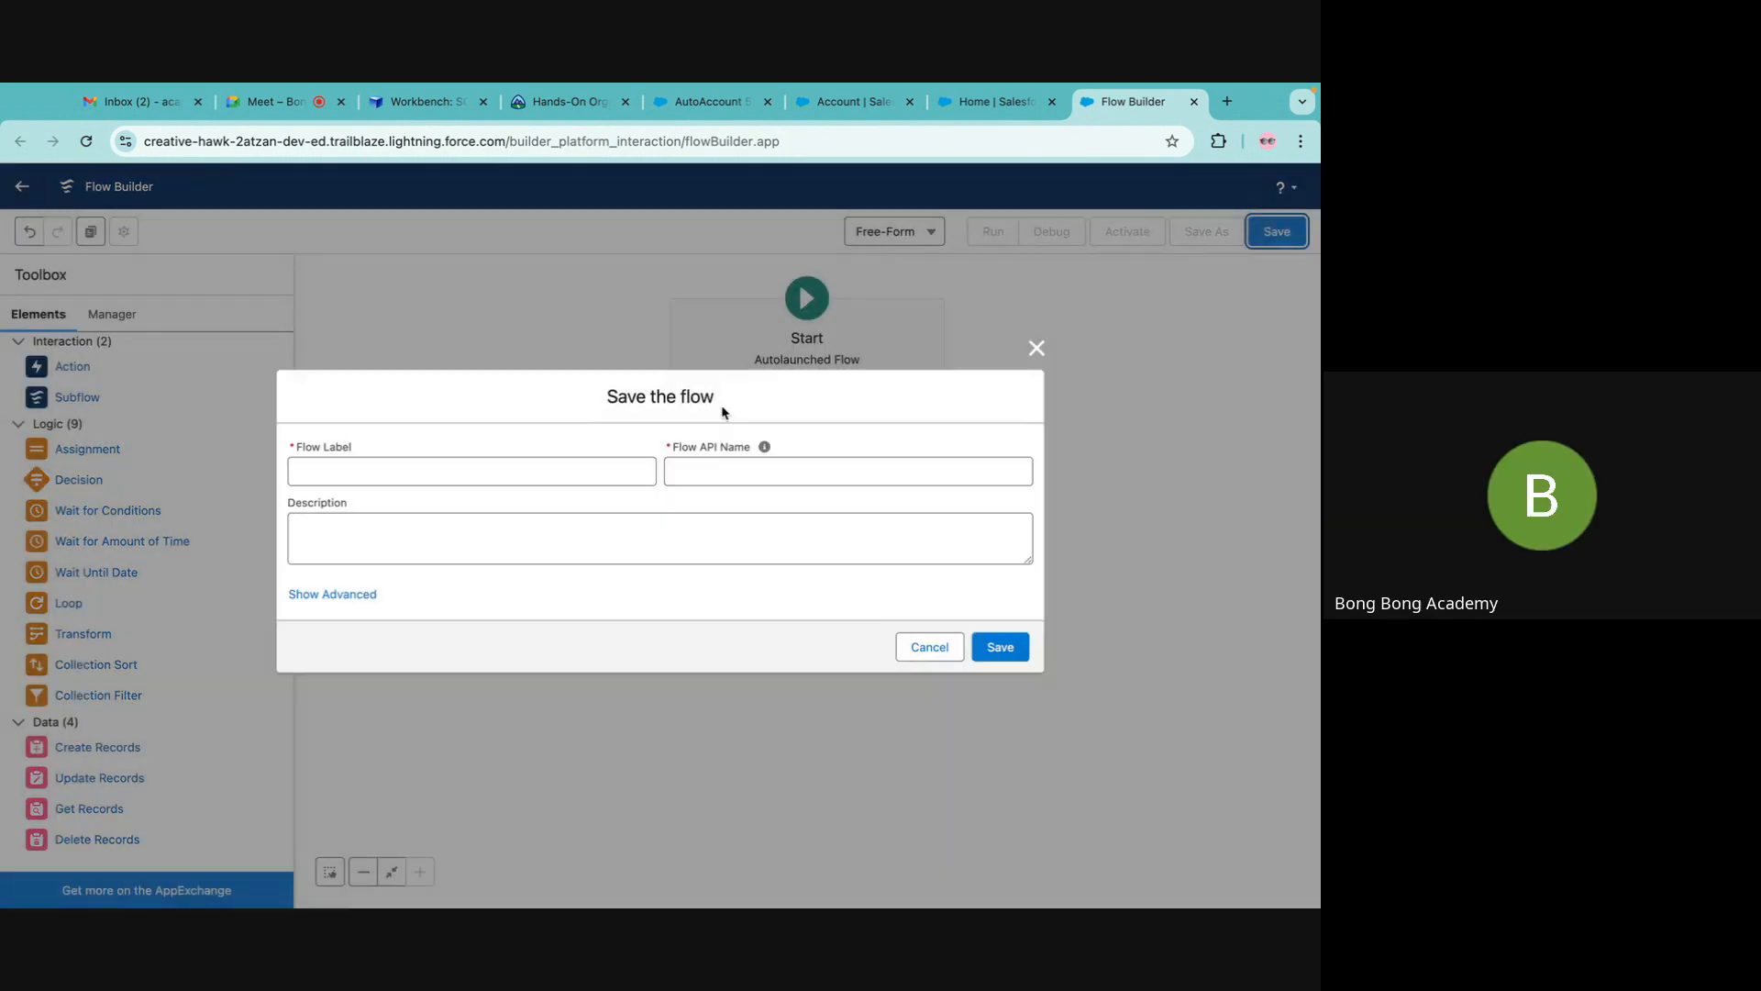
{"action": "left_click", "coordinate": [383, 468]}
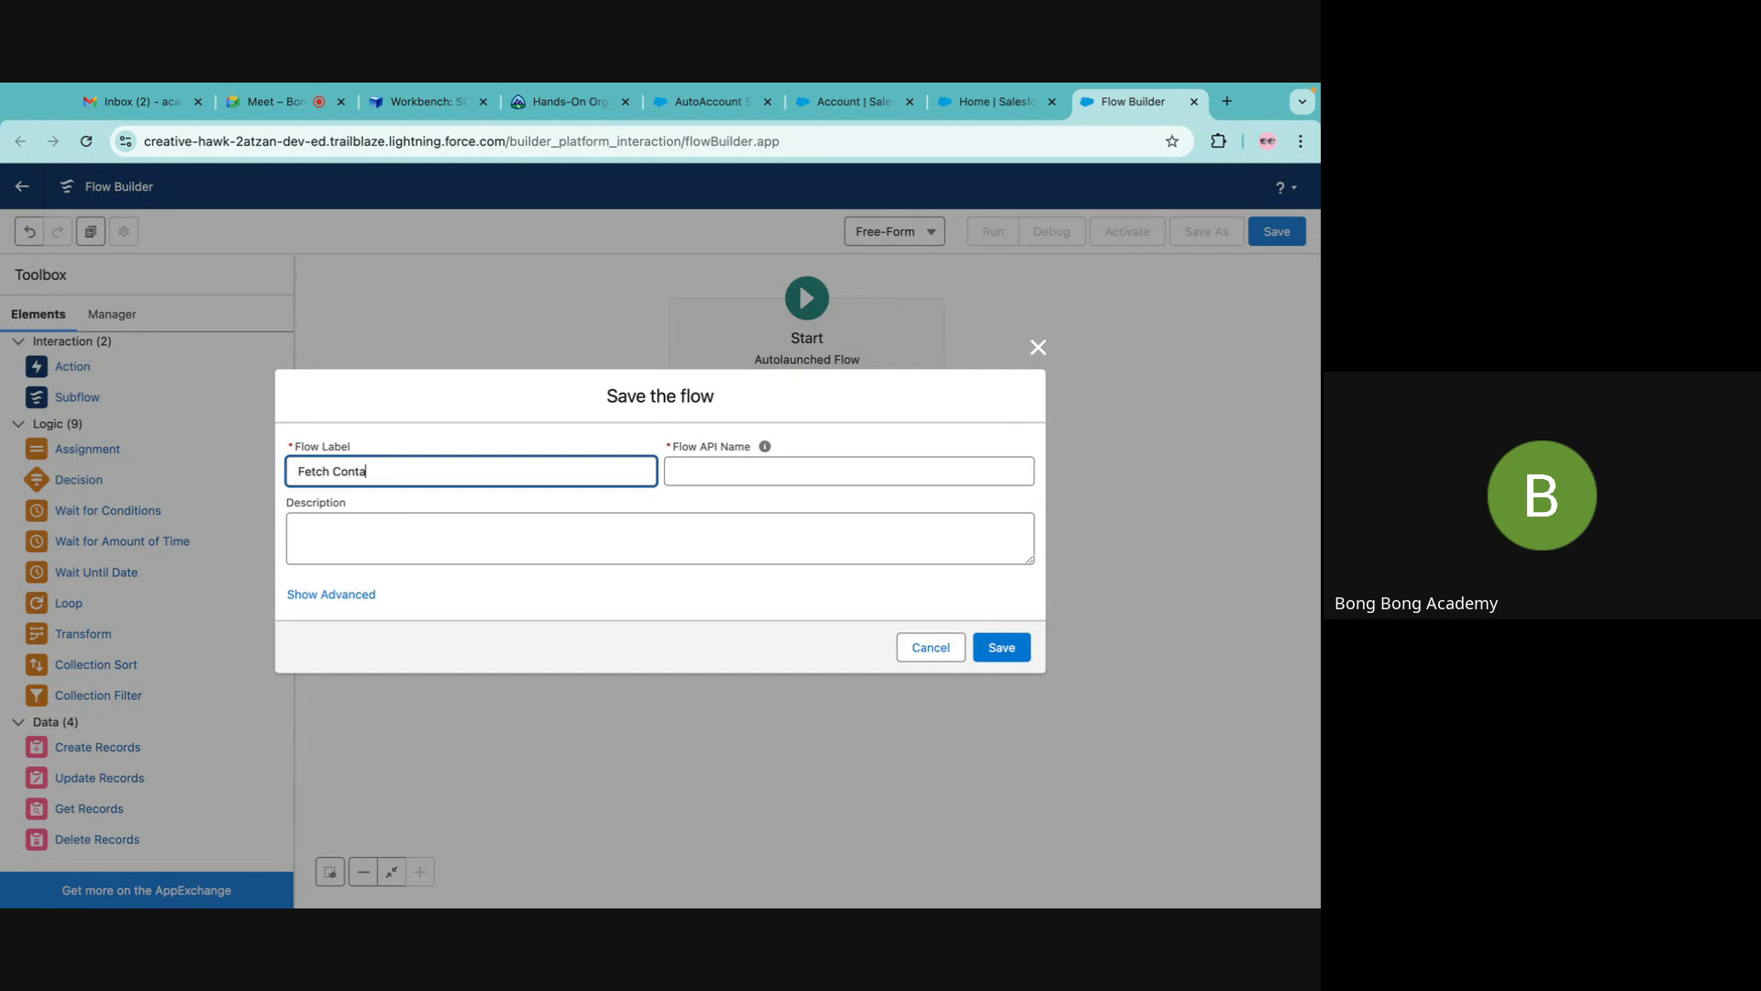
{"action": "type", "text": "Fetch Contacts Subflow"}
{"action": "left_click", "coordinate": [773, 474]}
{"action": "left_click", "coordinate": [1004, 650]}
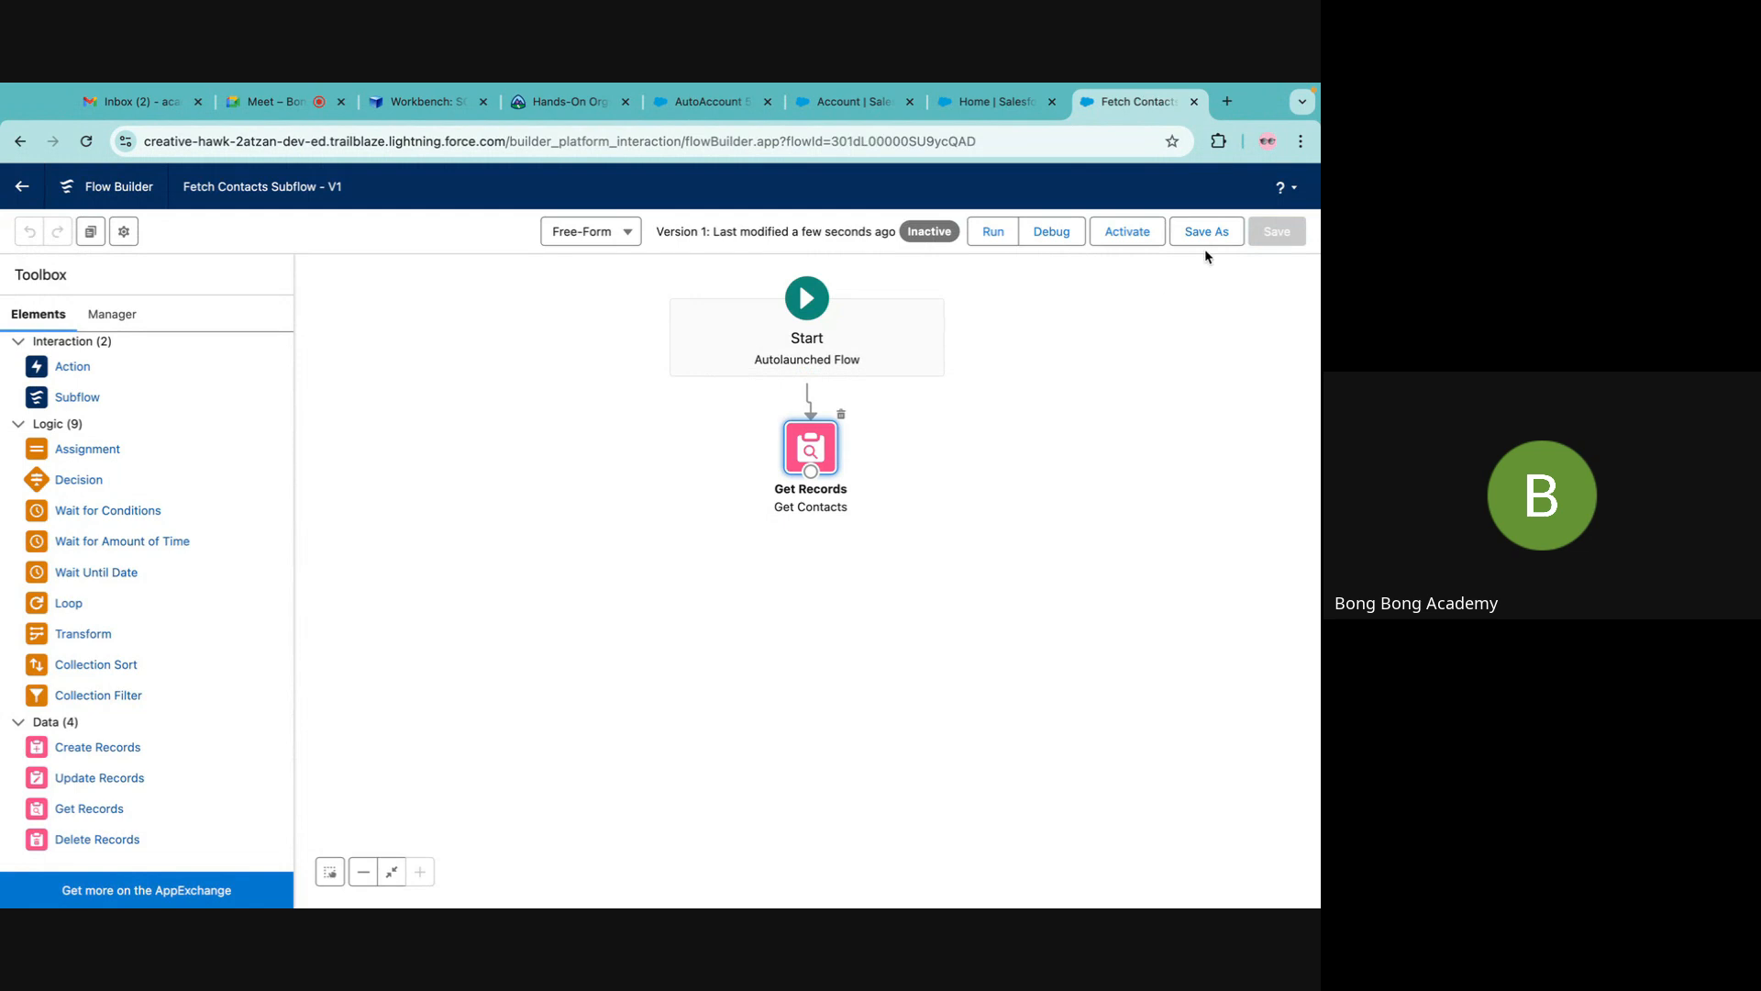
{"action": "left_click", "coordinate": [1127, 231]}
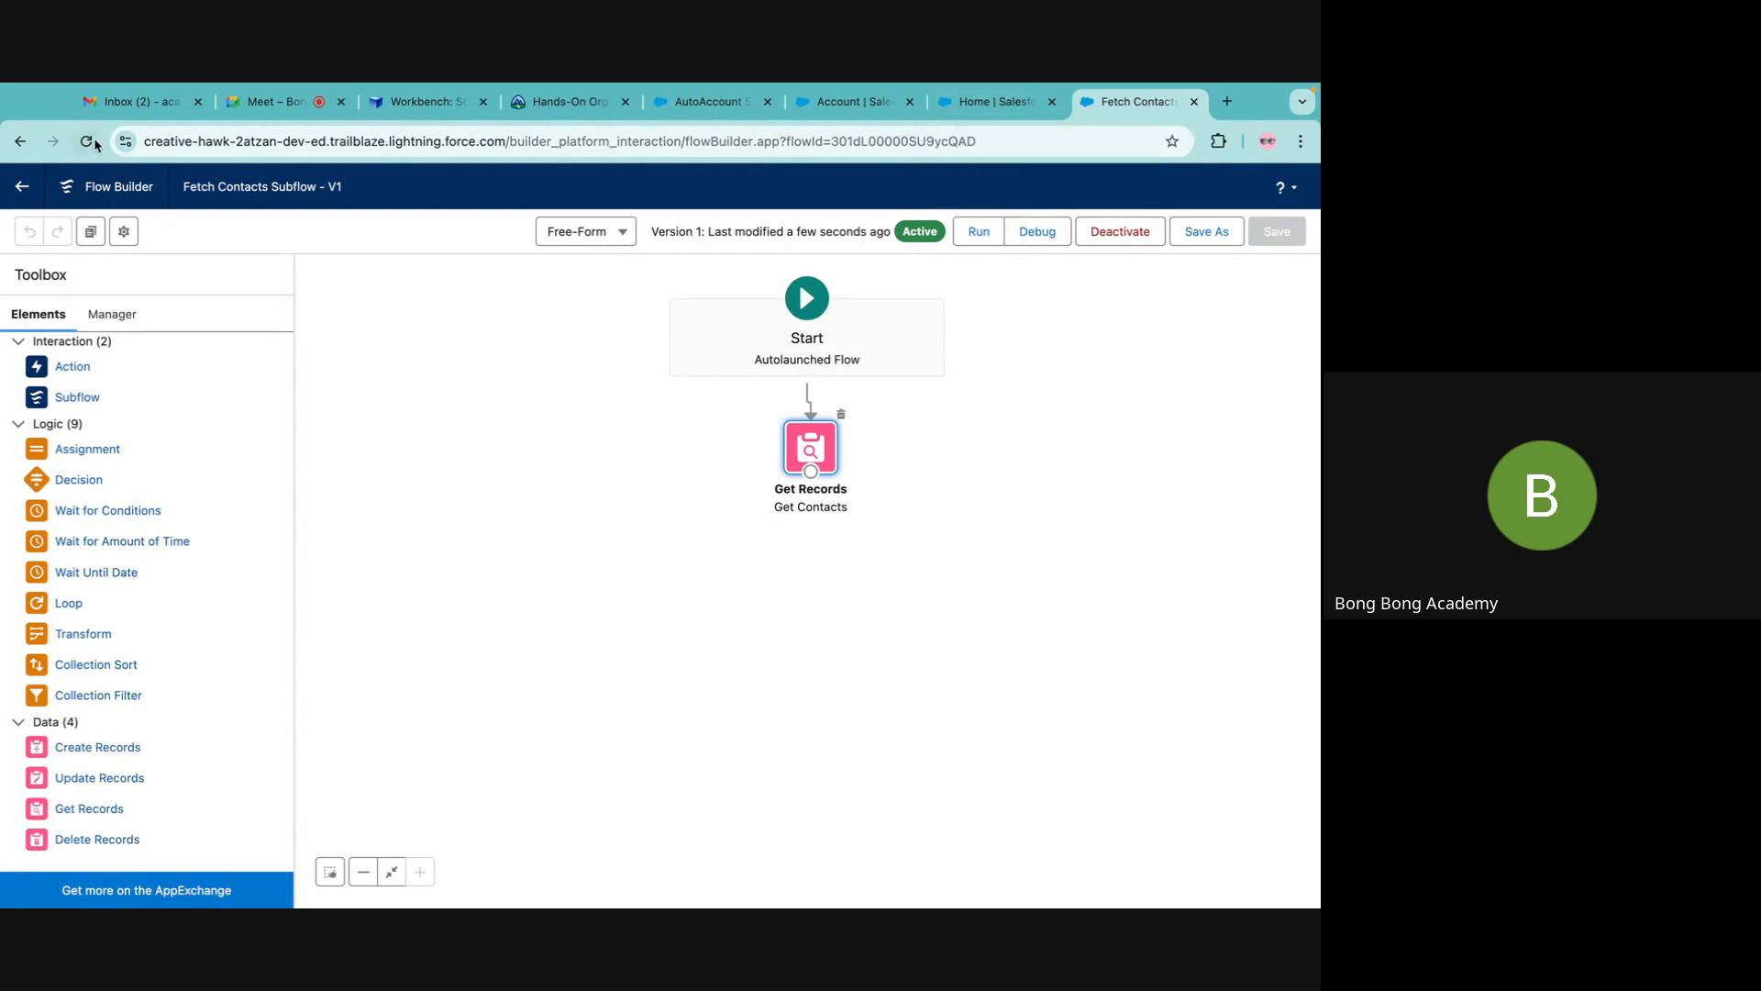
Return to the Flows list, create a new Screen Flow from scratch and switch its canvas to Free-Form layout.
{"action": "left_click", "coordinate": [22, 186]}
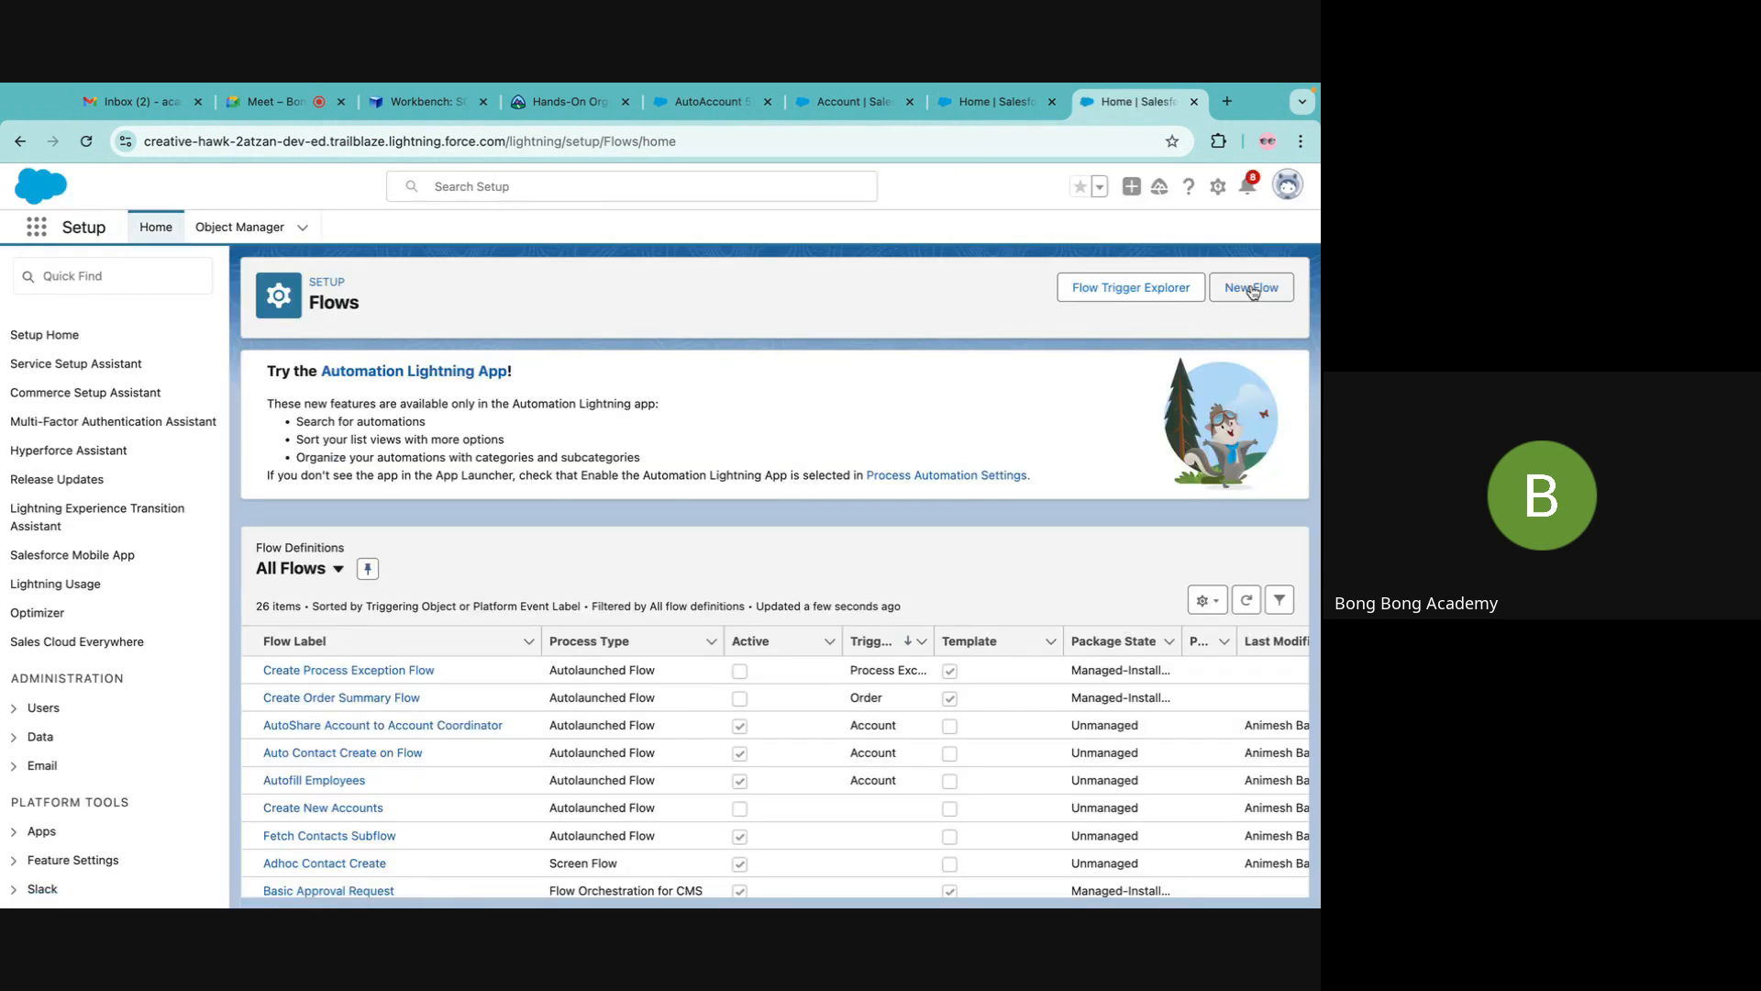
{"action": "left_click", "coordinate": [1252, 289]}
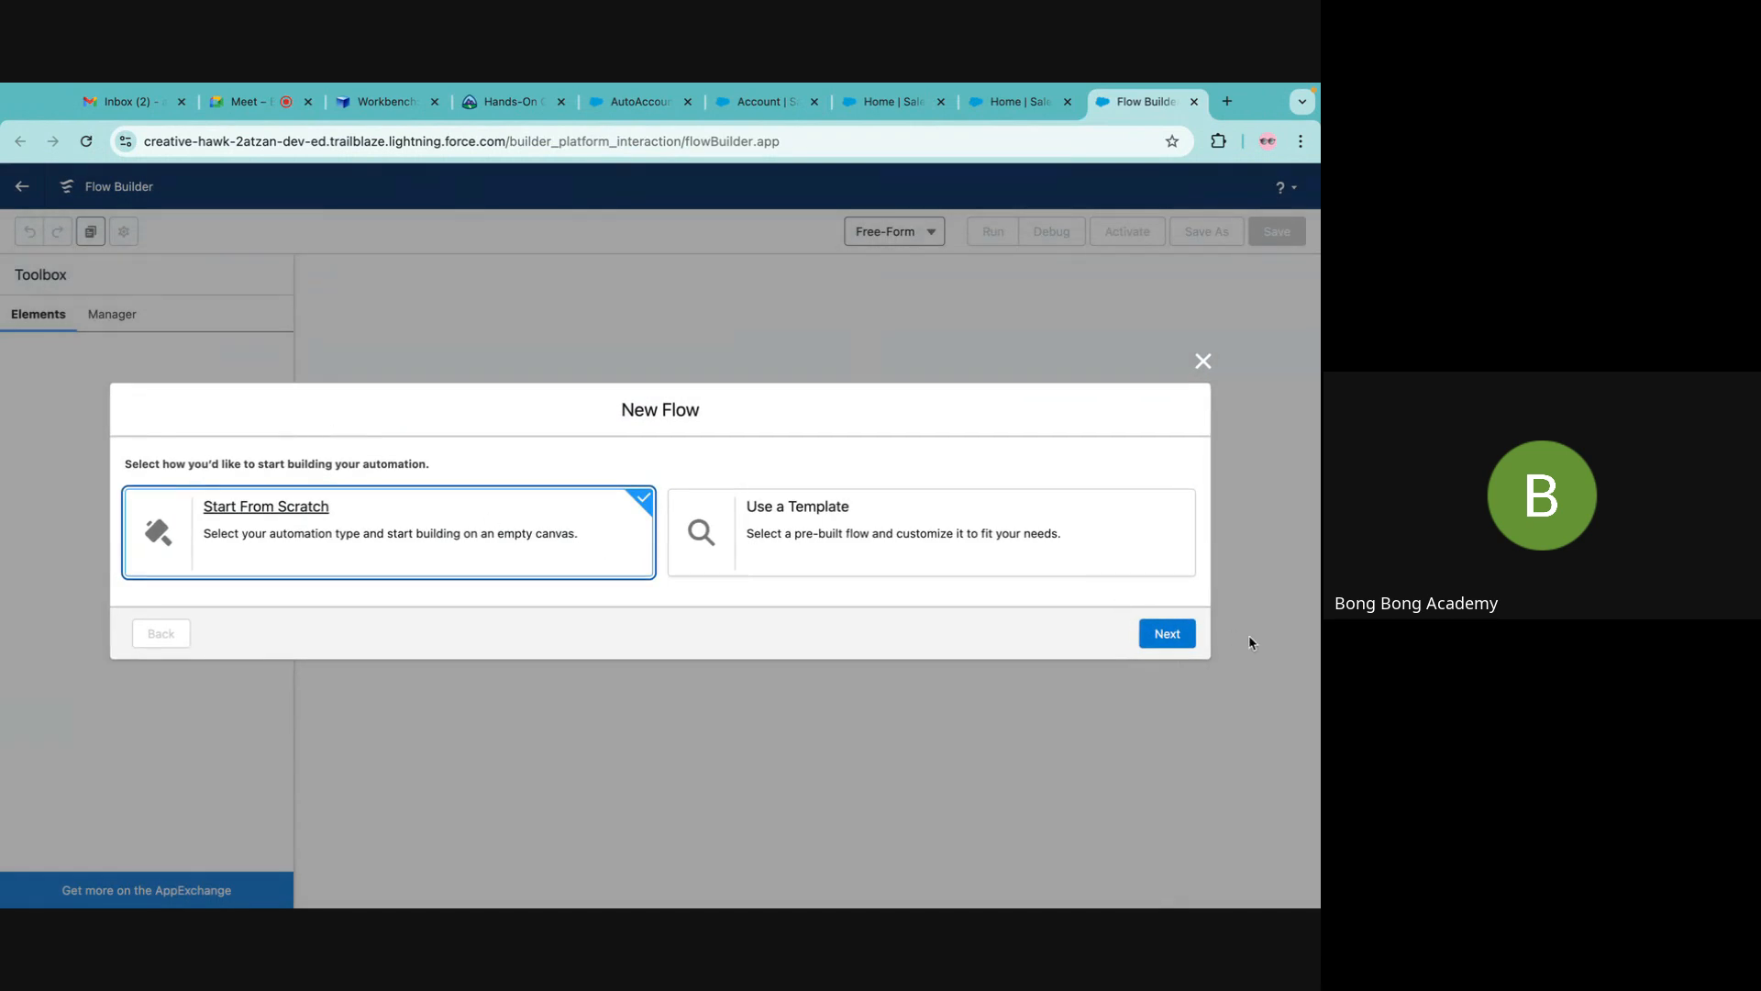
{"action": "left_click", "coordinate": [1167, 633]}
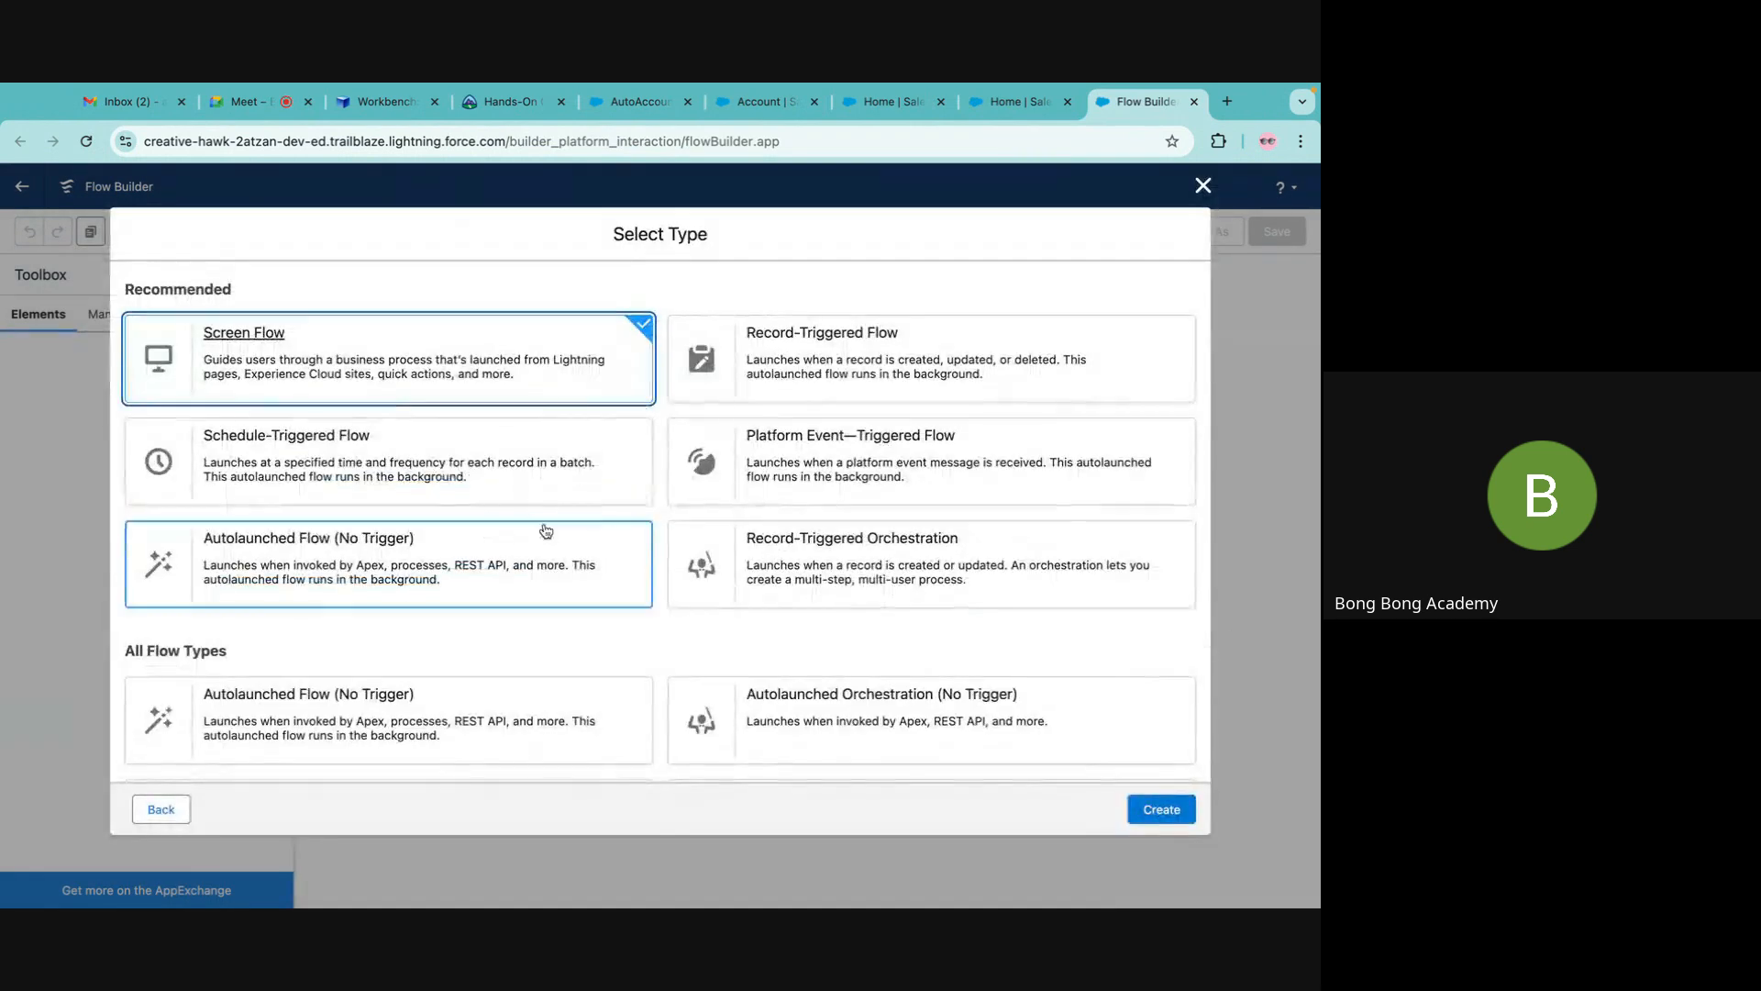
{"action": "left_click", "coordinate": [1148, 806]}
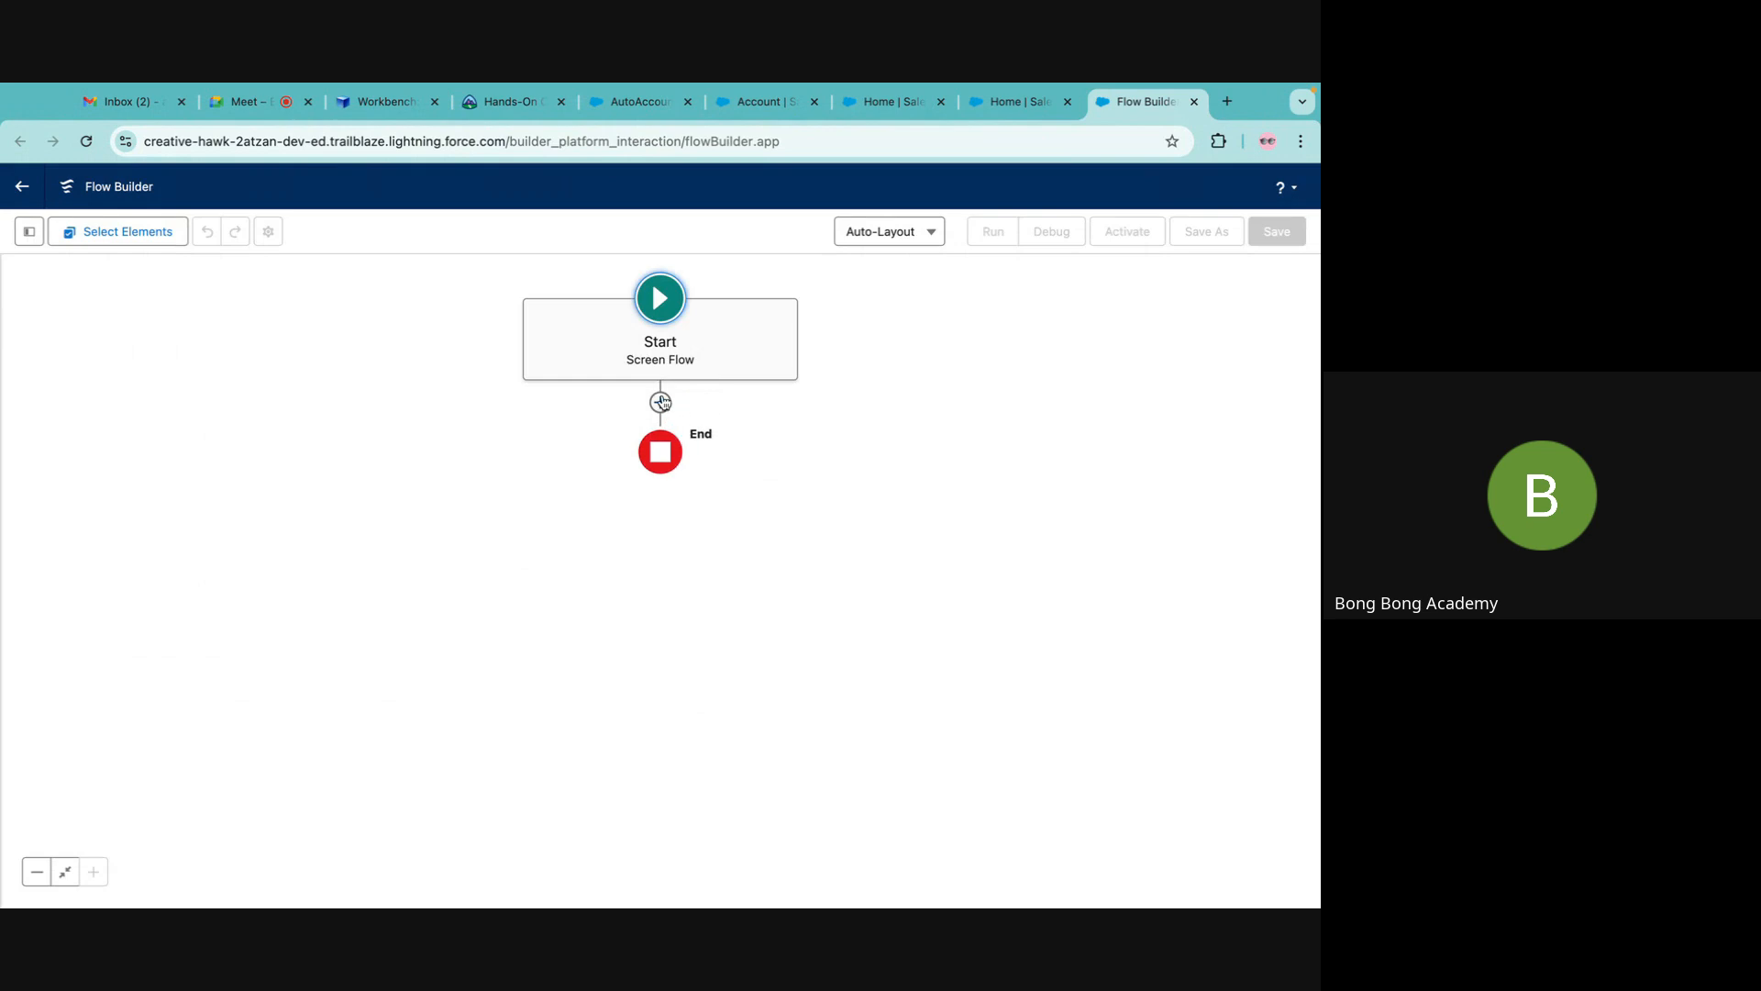
{"action": "left_click", "coordinate": [908, 224]}
{"action": "left_click", "coordinate": [880, 305]}
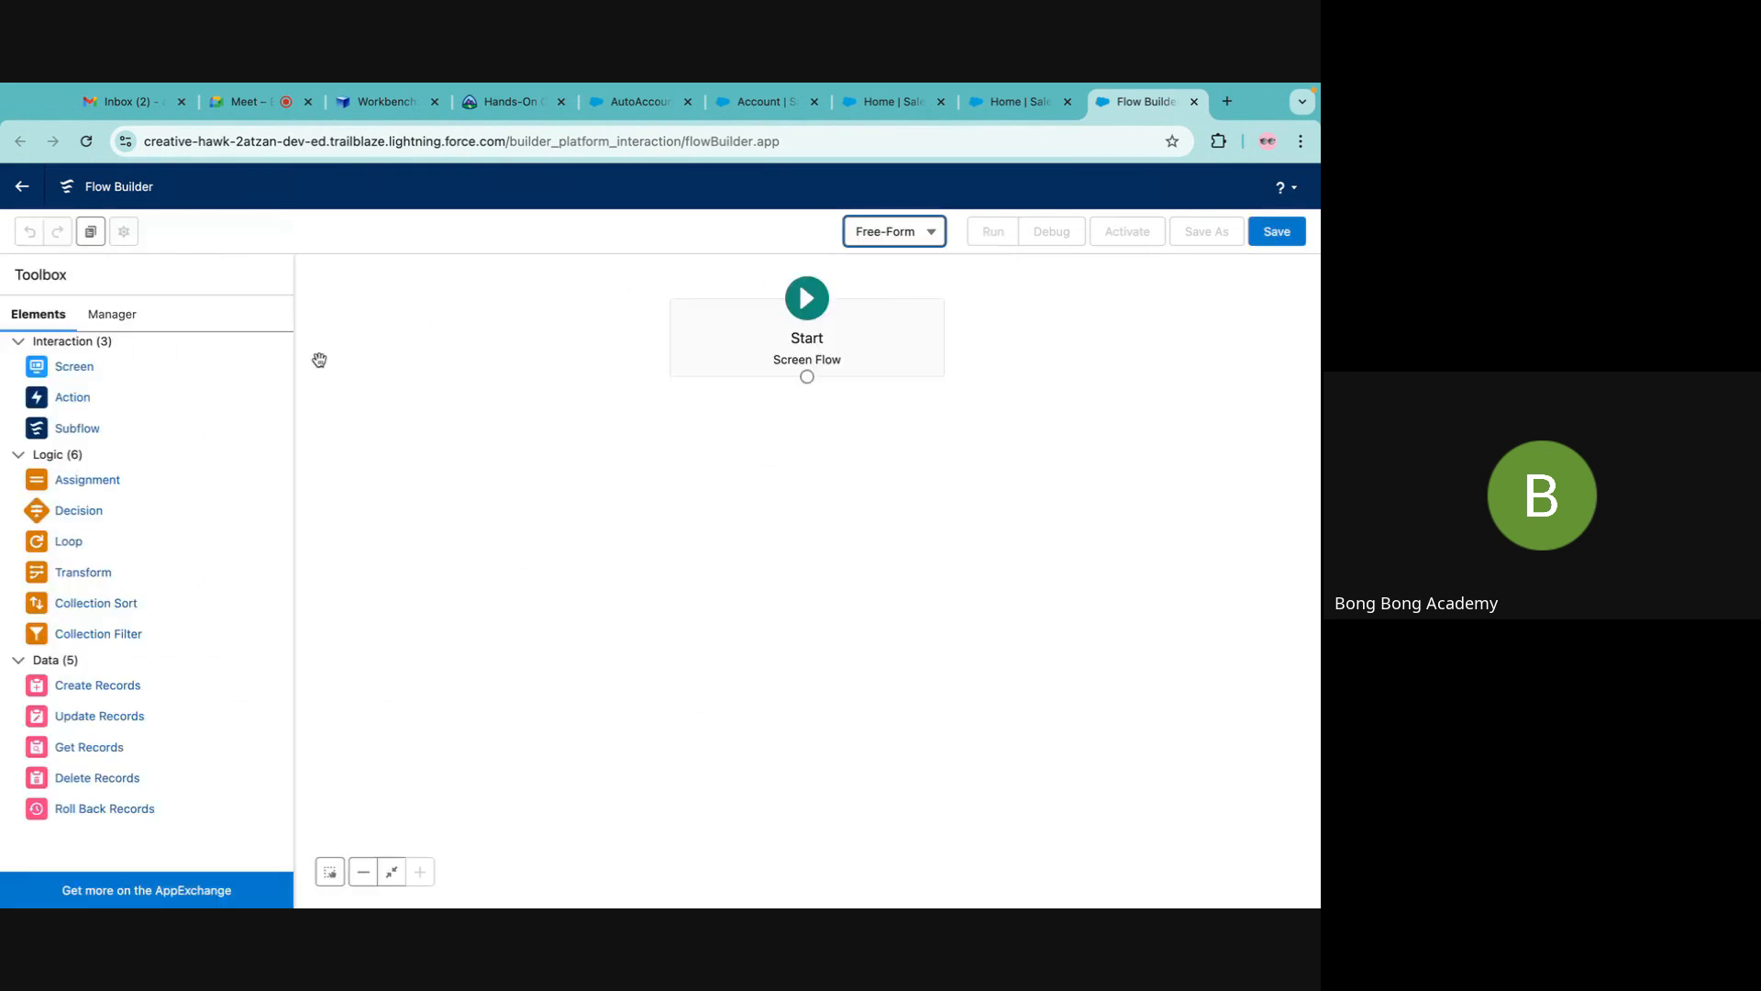
Add a Screen element below Start and place an Action Button (Beta) component on it.
{"action": "left_click_drag", "start_coordinate": [73, 366], "coordinate": [731, 452]}
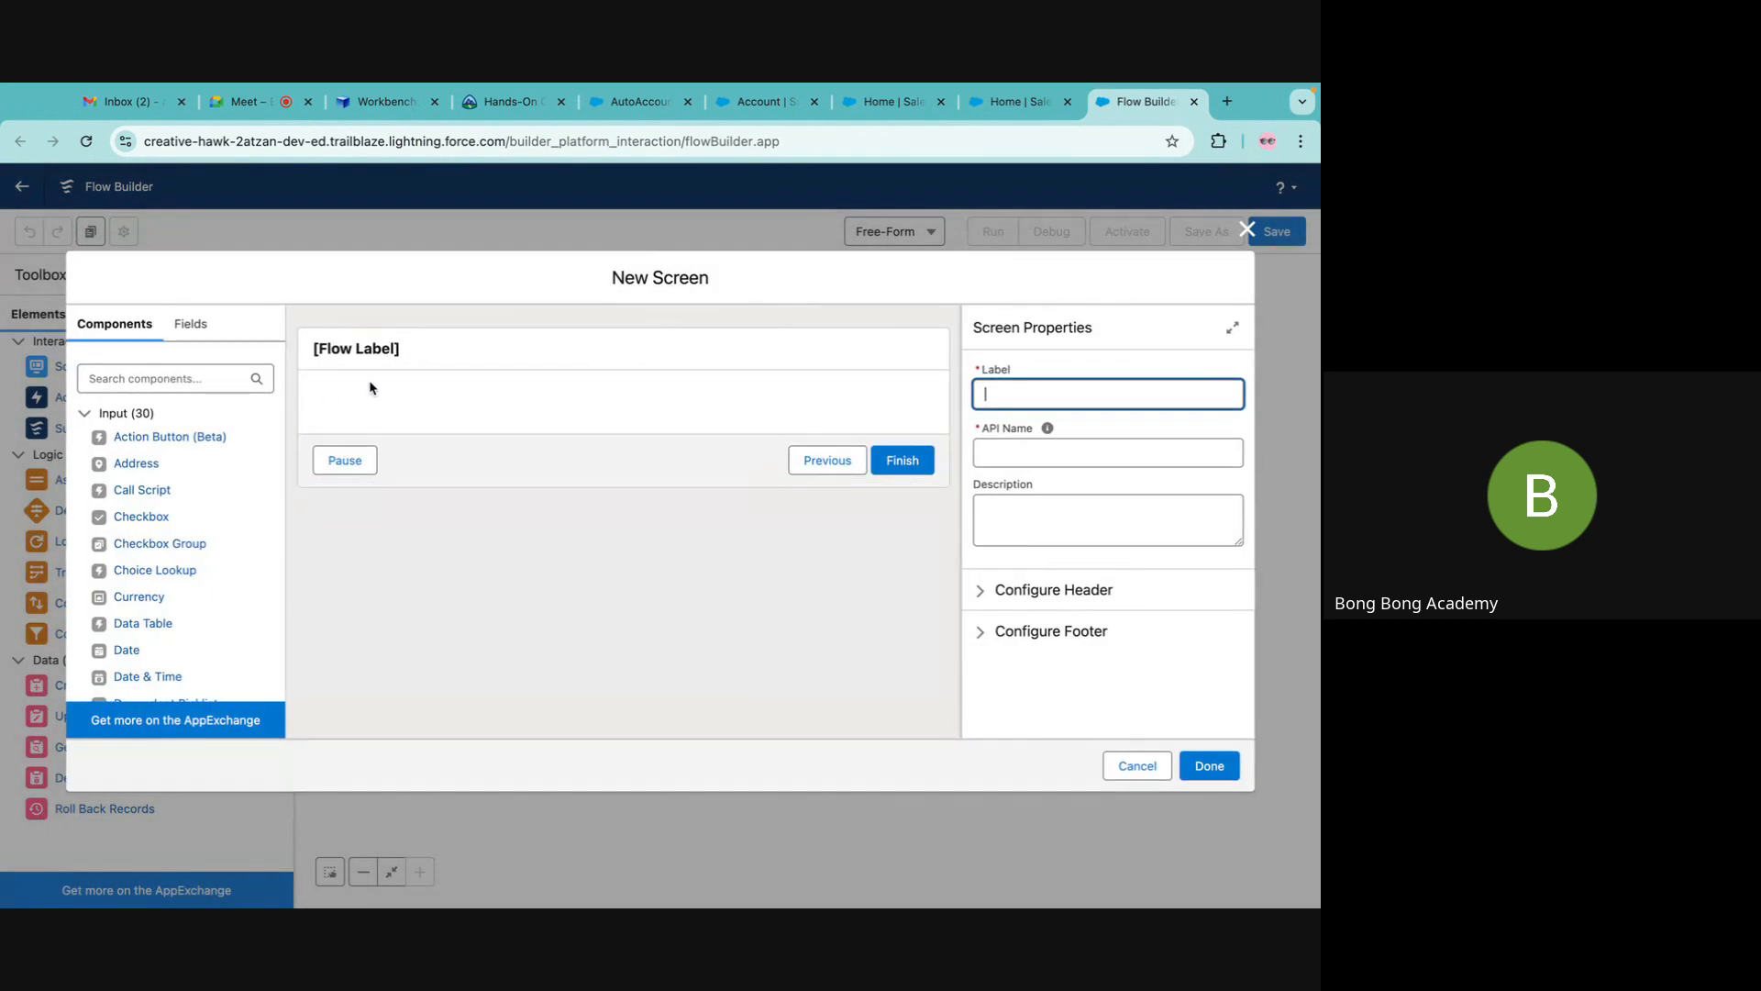
{"action": "left_click", "coordinate": [145, 378]}
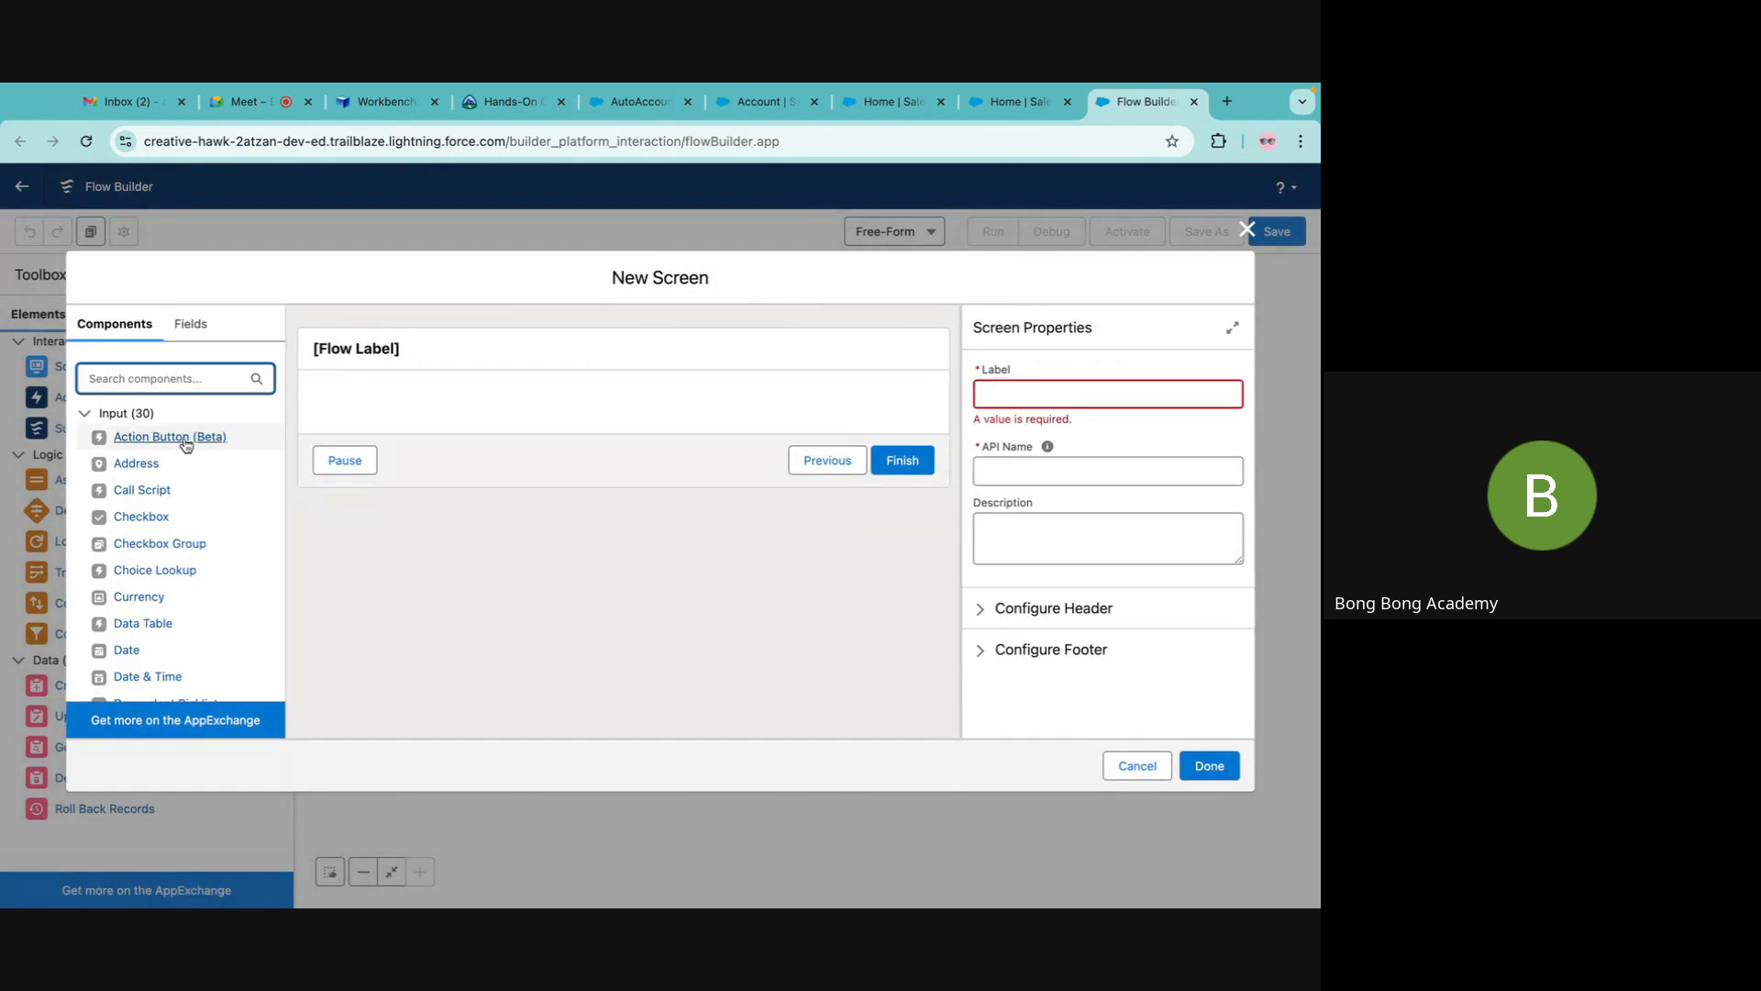
{"action": "left_click_drag", "start_coordinate": [185, 444], "coordinate": [406, 401]}
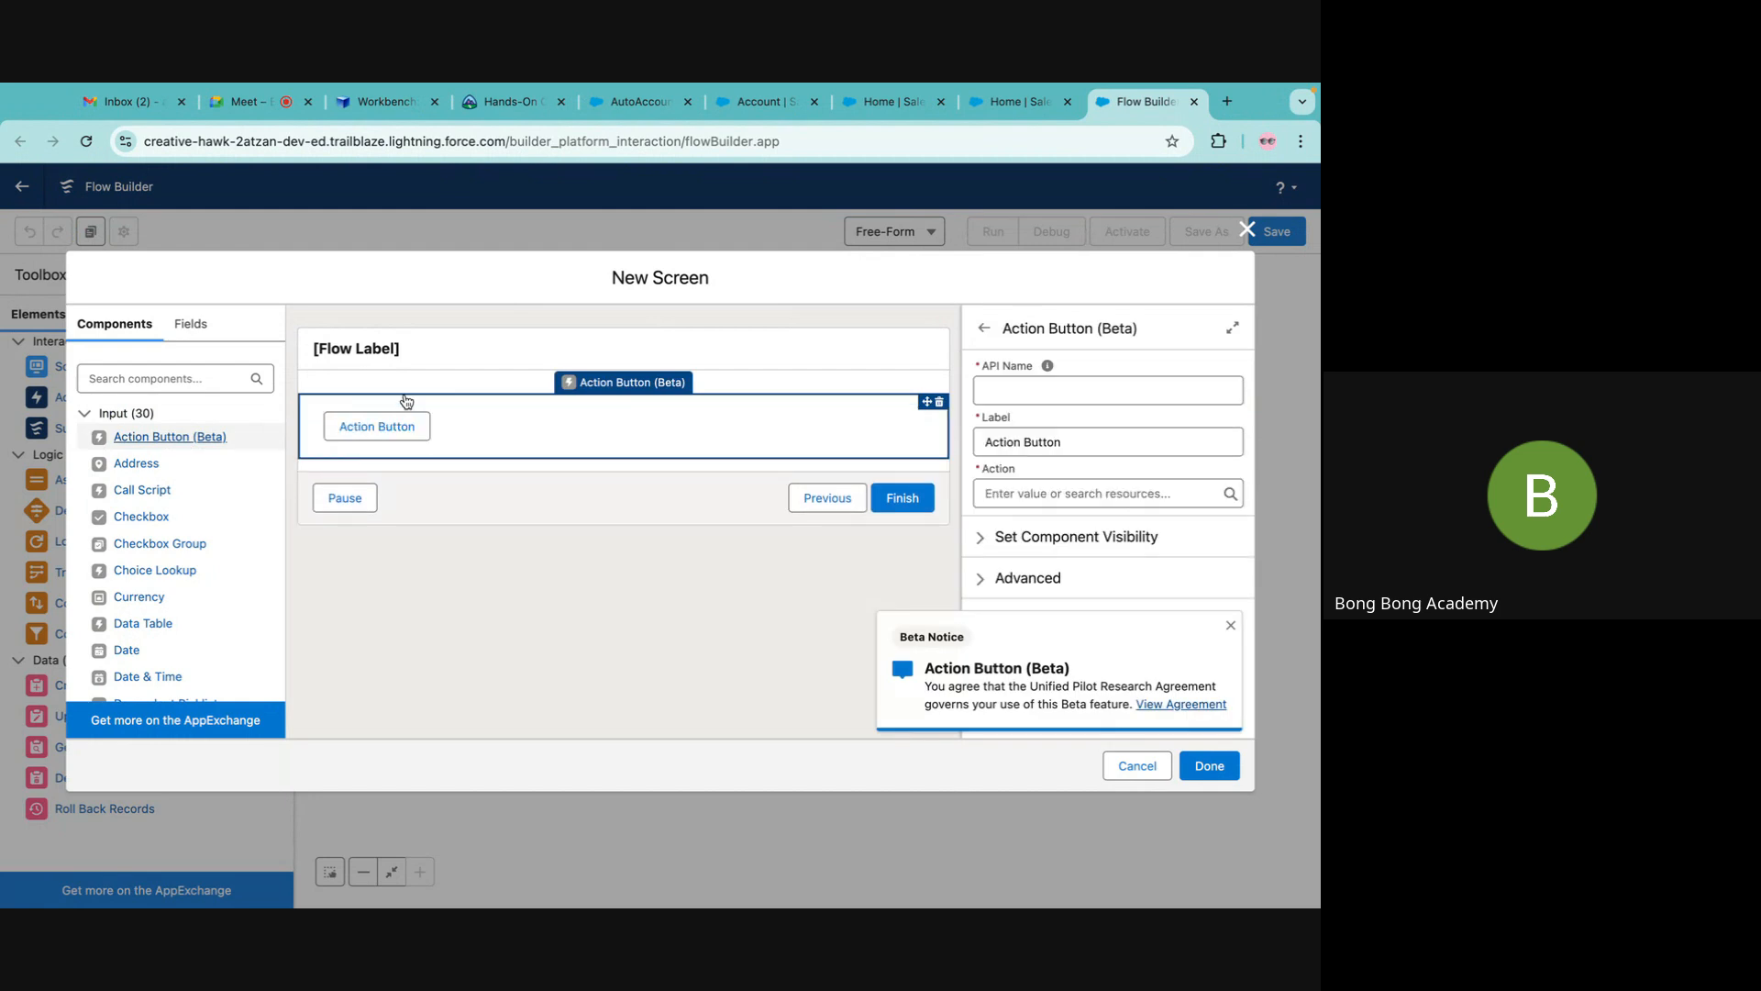
Give the new screen a label beginning with "Search" and fill in its API name.
{"action": "left_click", "coordinate": [411, 348]}
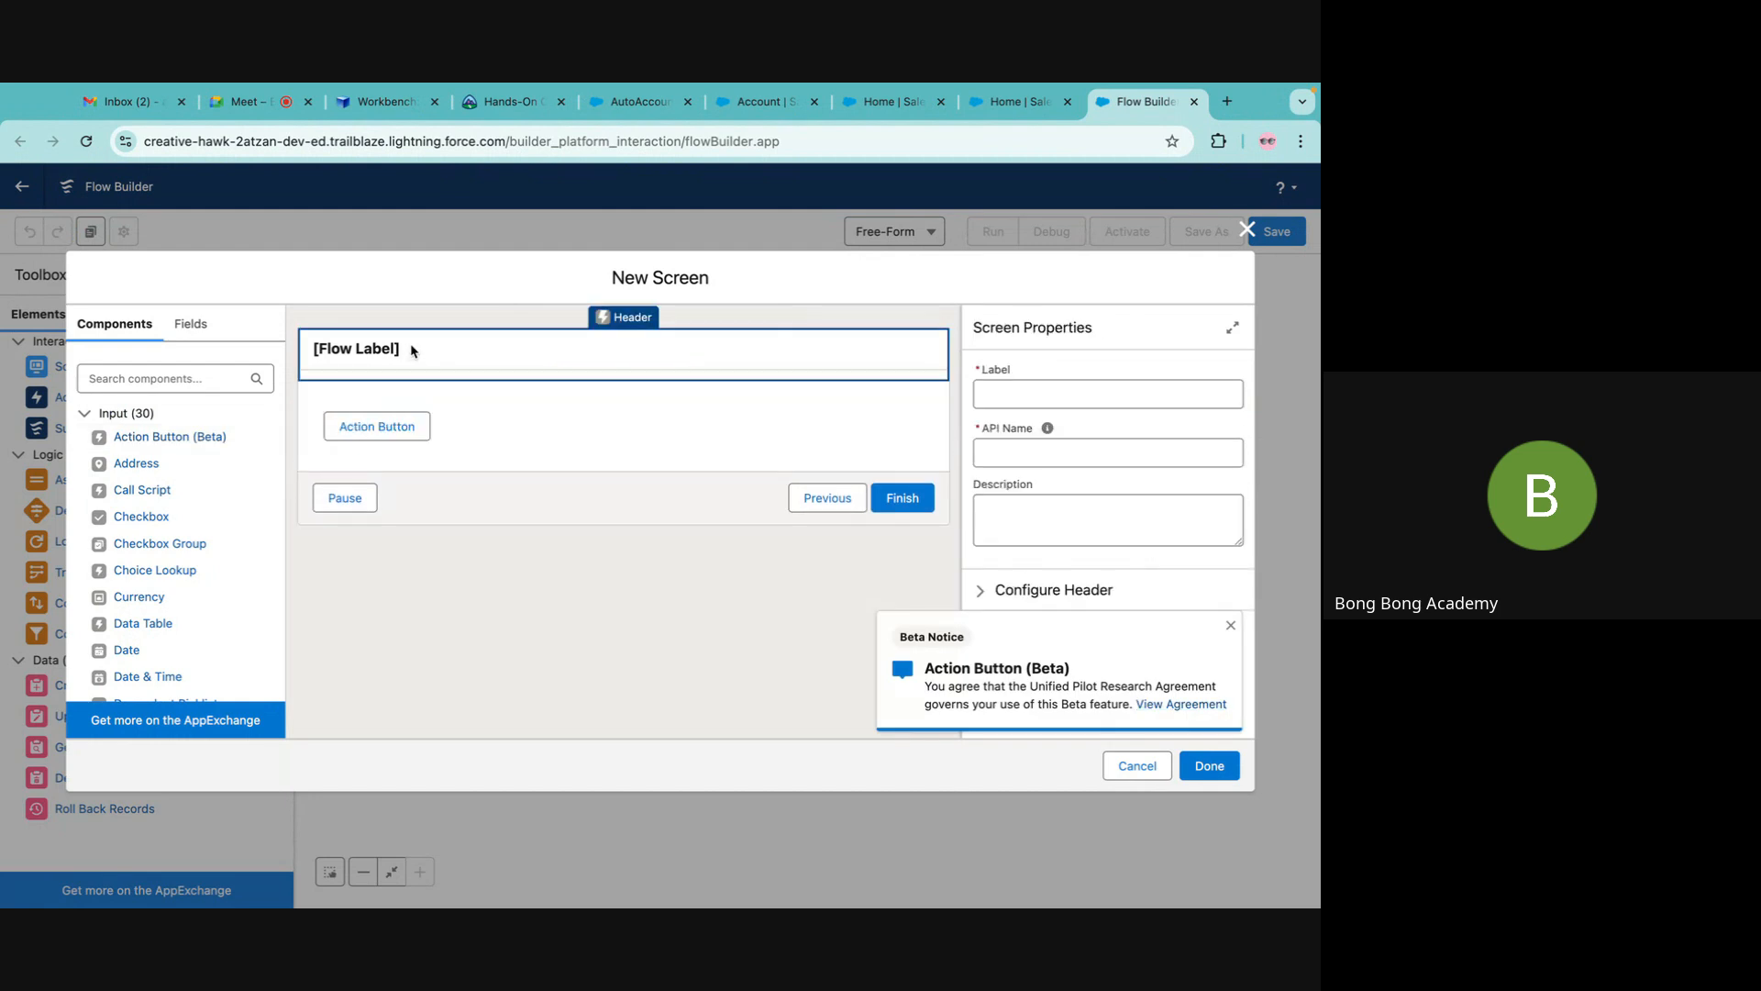
{"action": "left_click", "coordinate": [997, 390]}
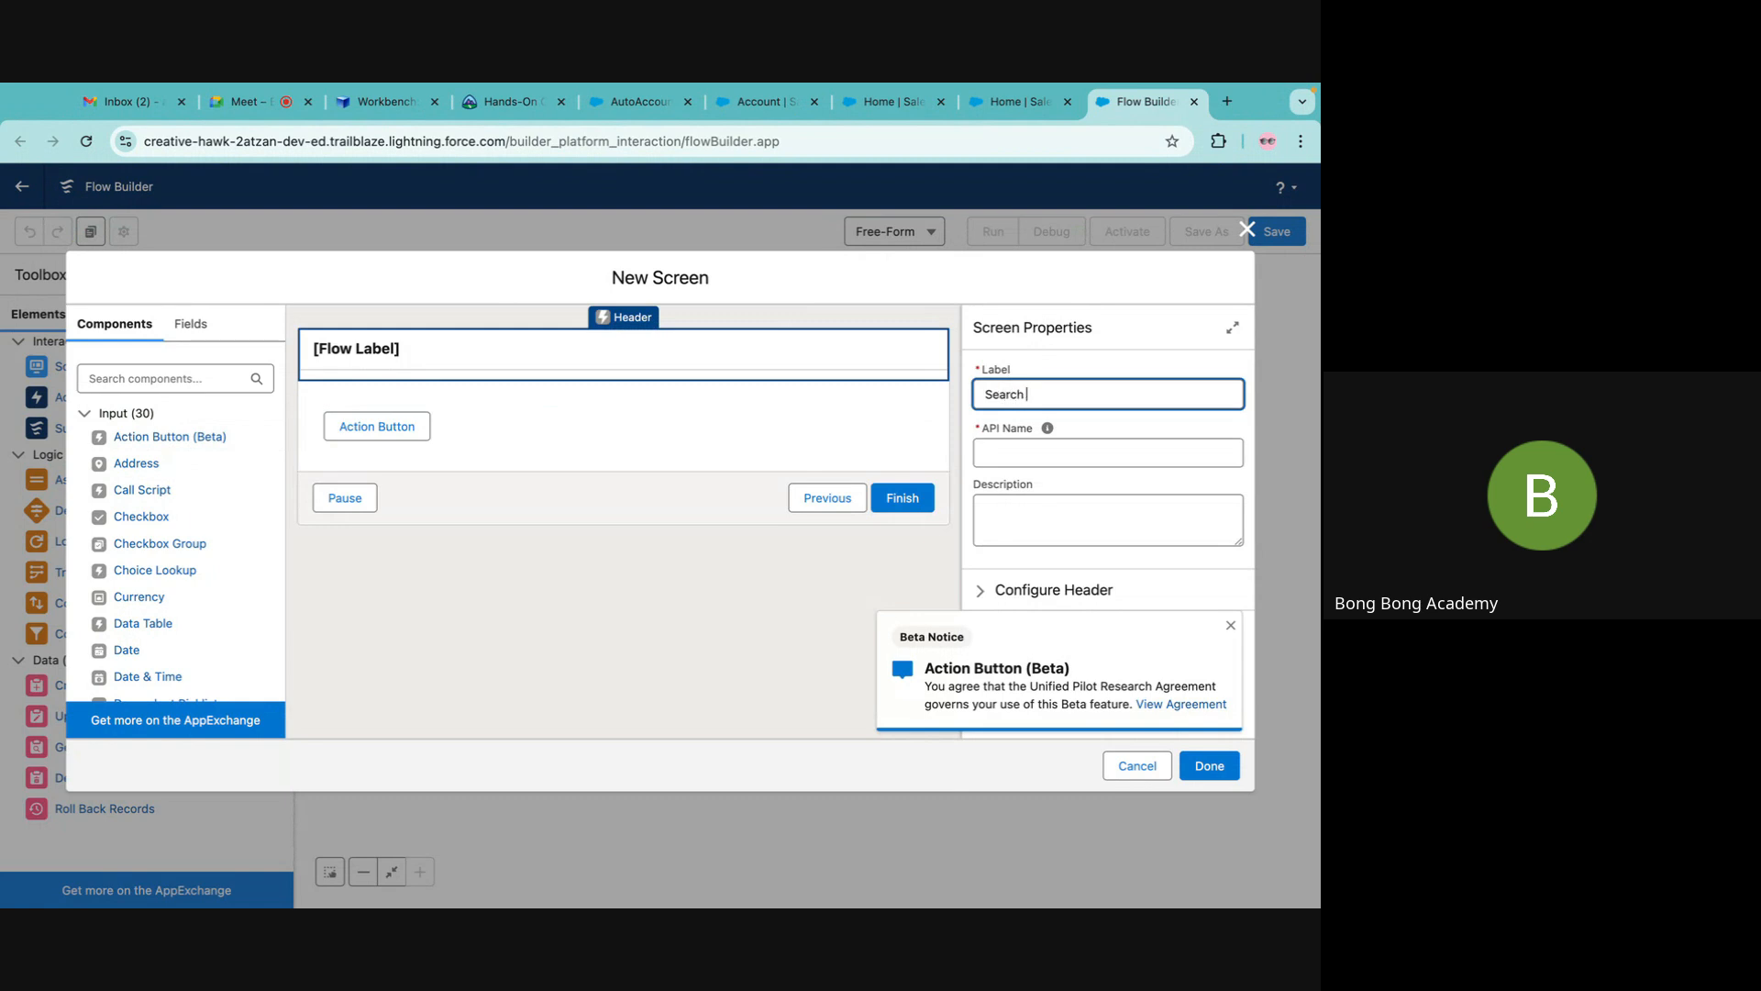
{"action": "left_click", "coordinate": [1064, 456]}
Label the action button Fetch Contacts and set its API name to Fetch_Contacts.
{"action": "left_click", "coordinate": [417, 430]}
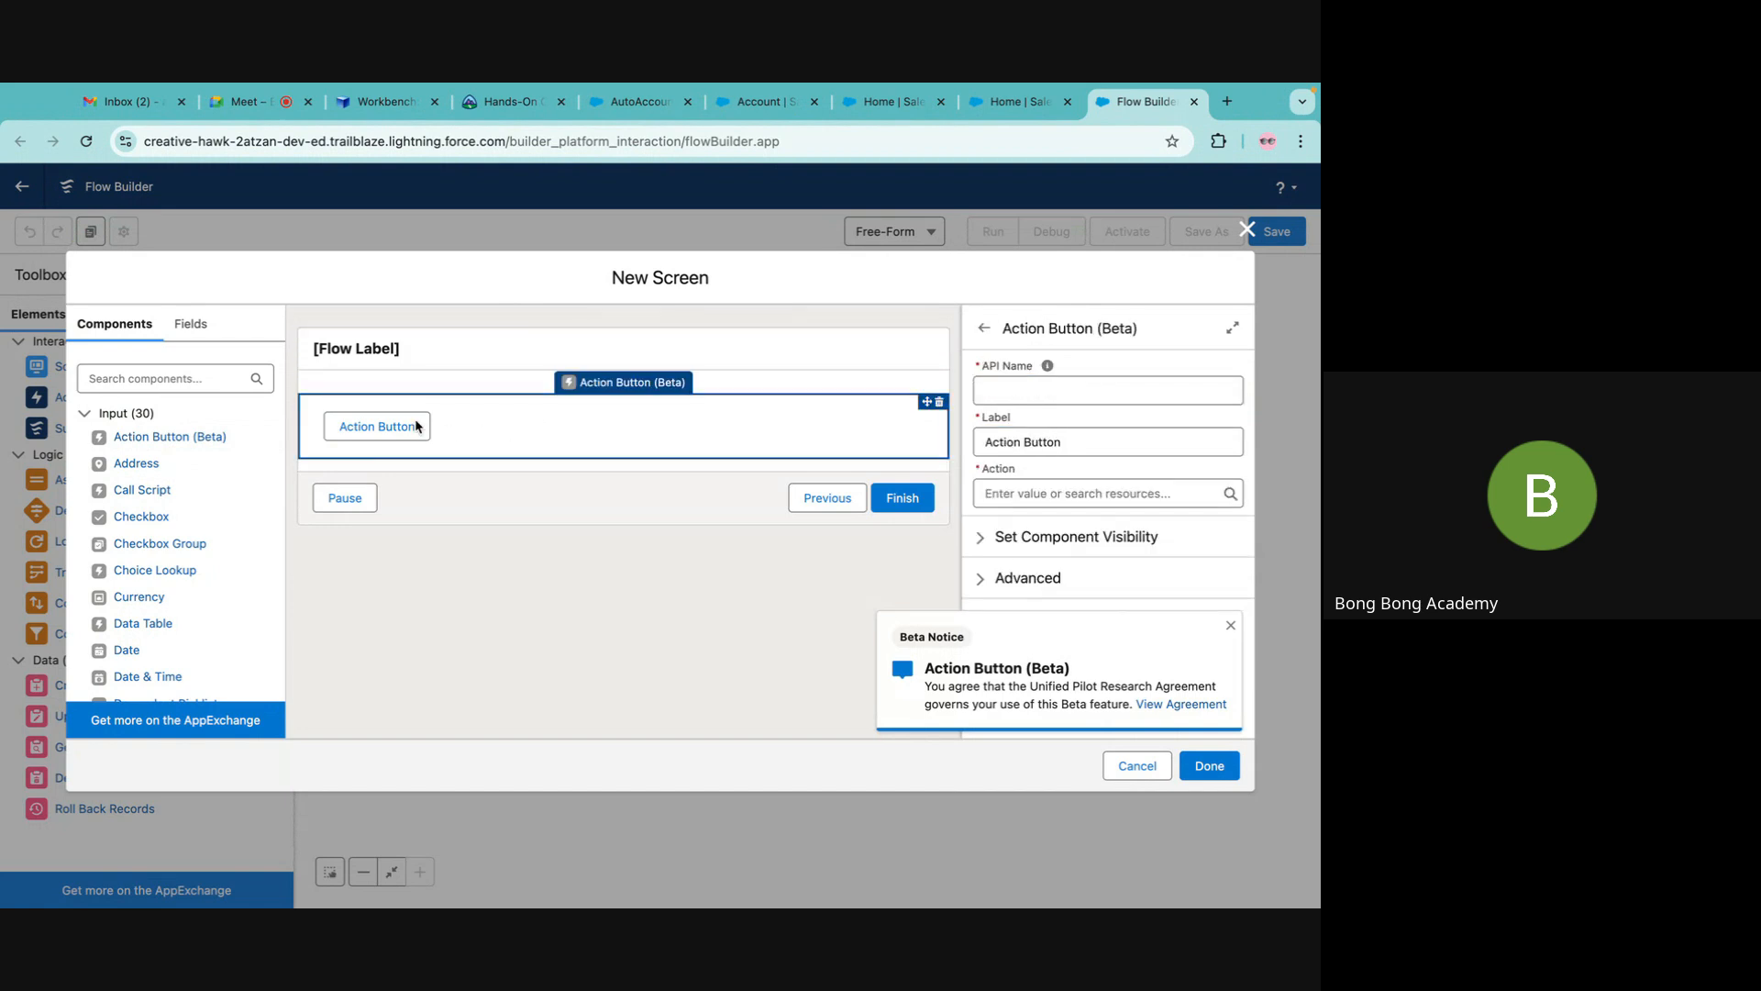
{"action": "left_click", "coordinate": [453, 375]}
{"action": "left_click", "coordinate": [476, 438]}
{"action": "left_click_drag", "start_coordinate": [1072, 444], "coordinate": [754, 431]}
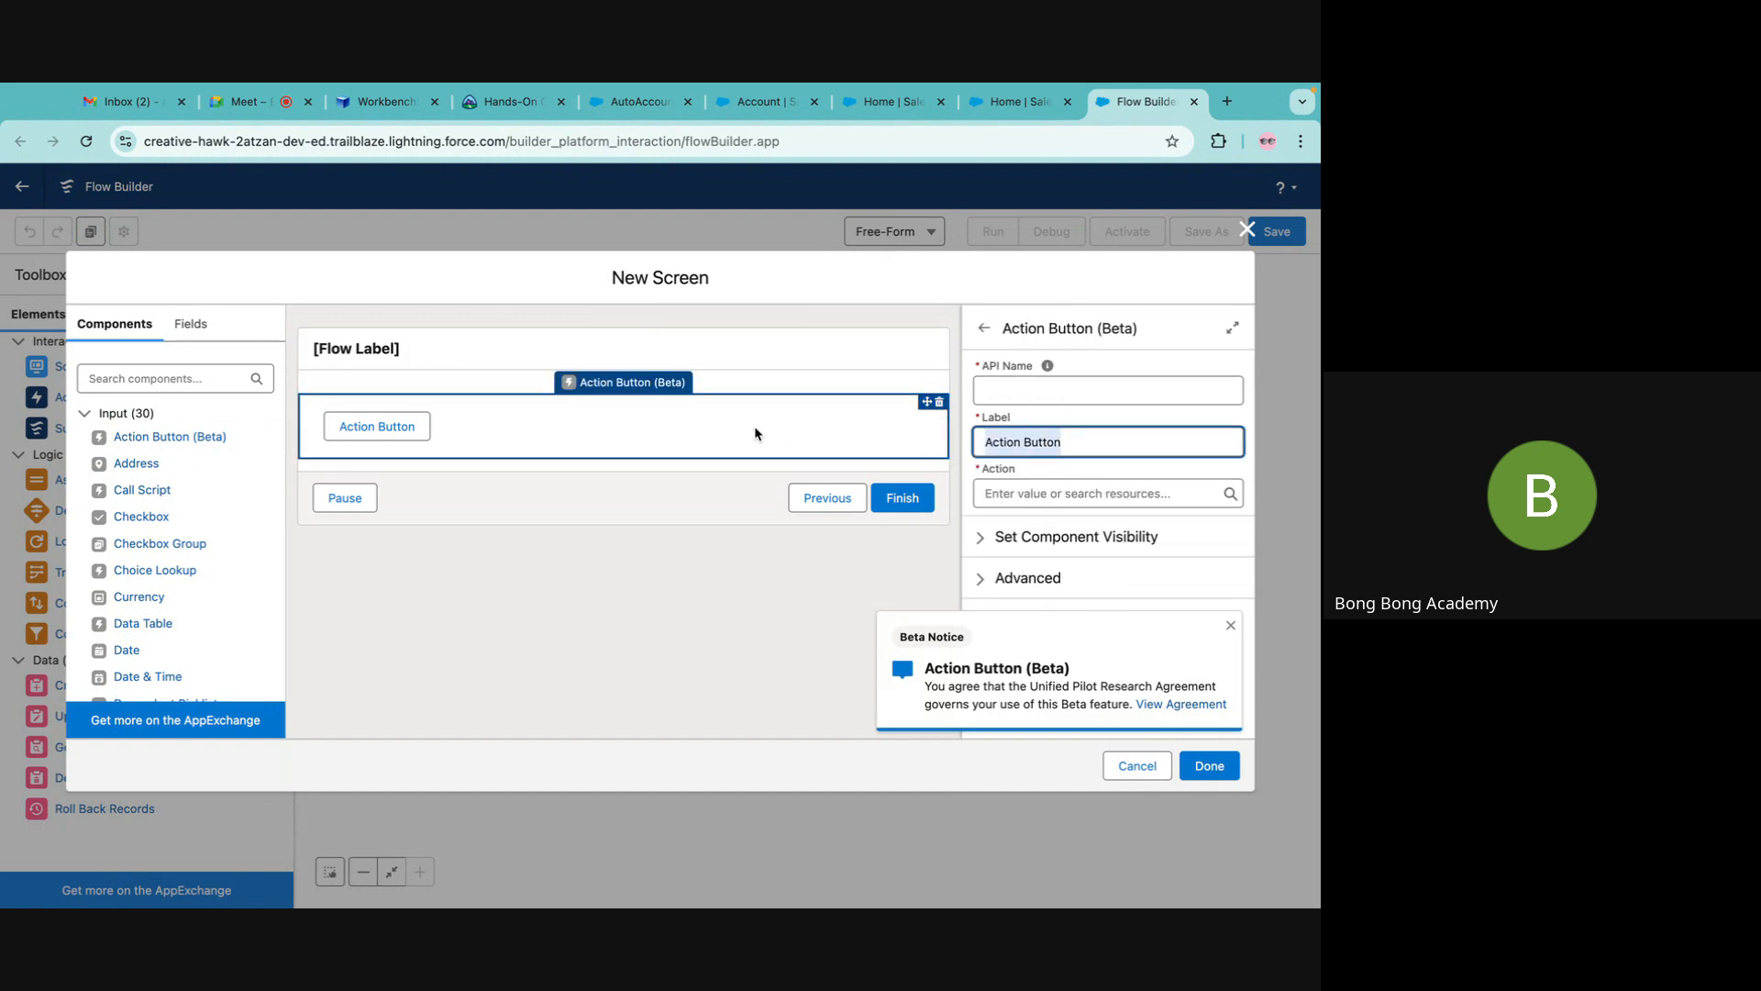
{"action": "type", "text": "Fect"}
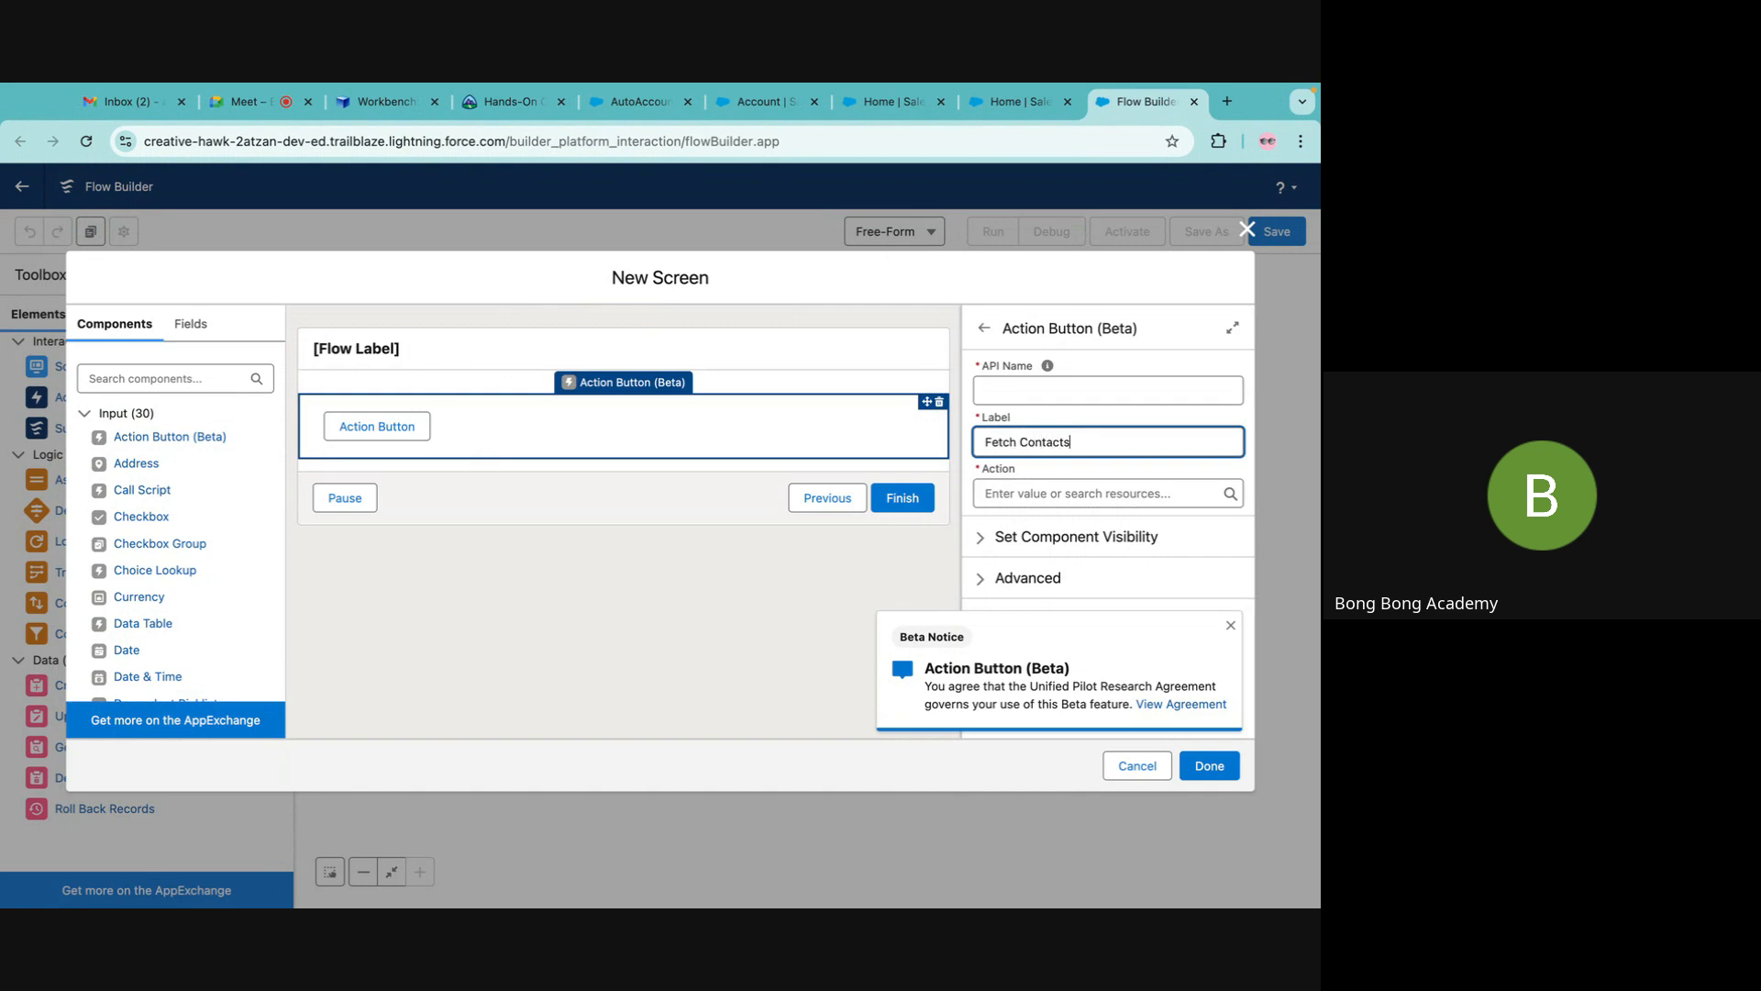
{"action": "left_click", "coordinate": [1055, 386]}
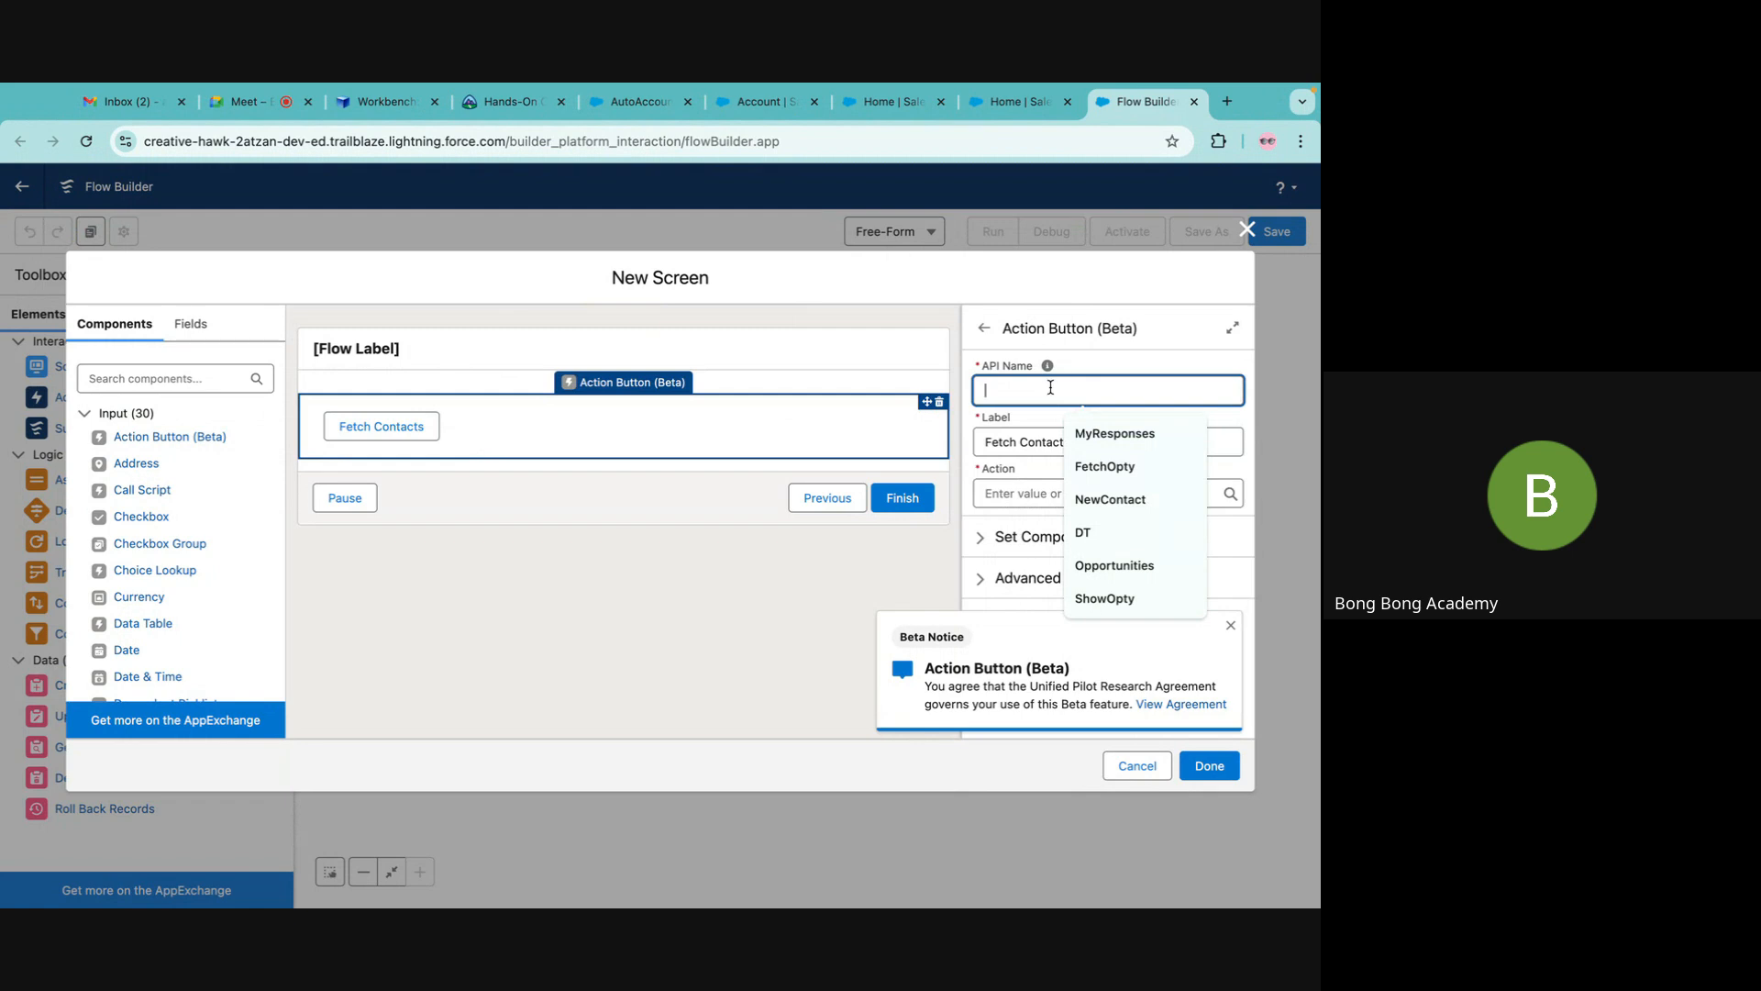
{"action": "type", "text": "Fetch_"}
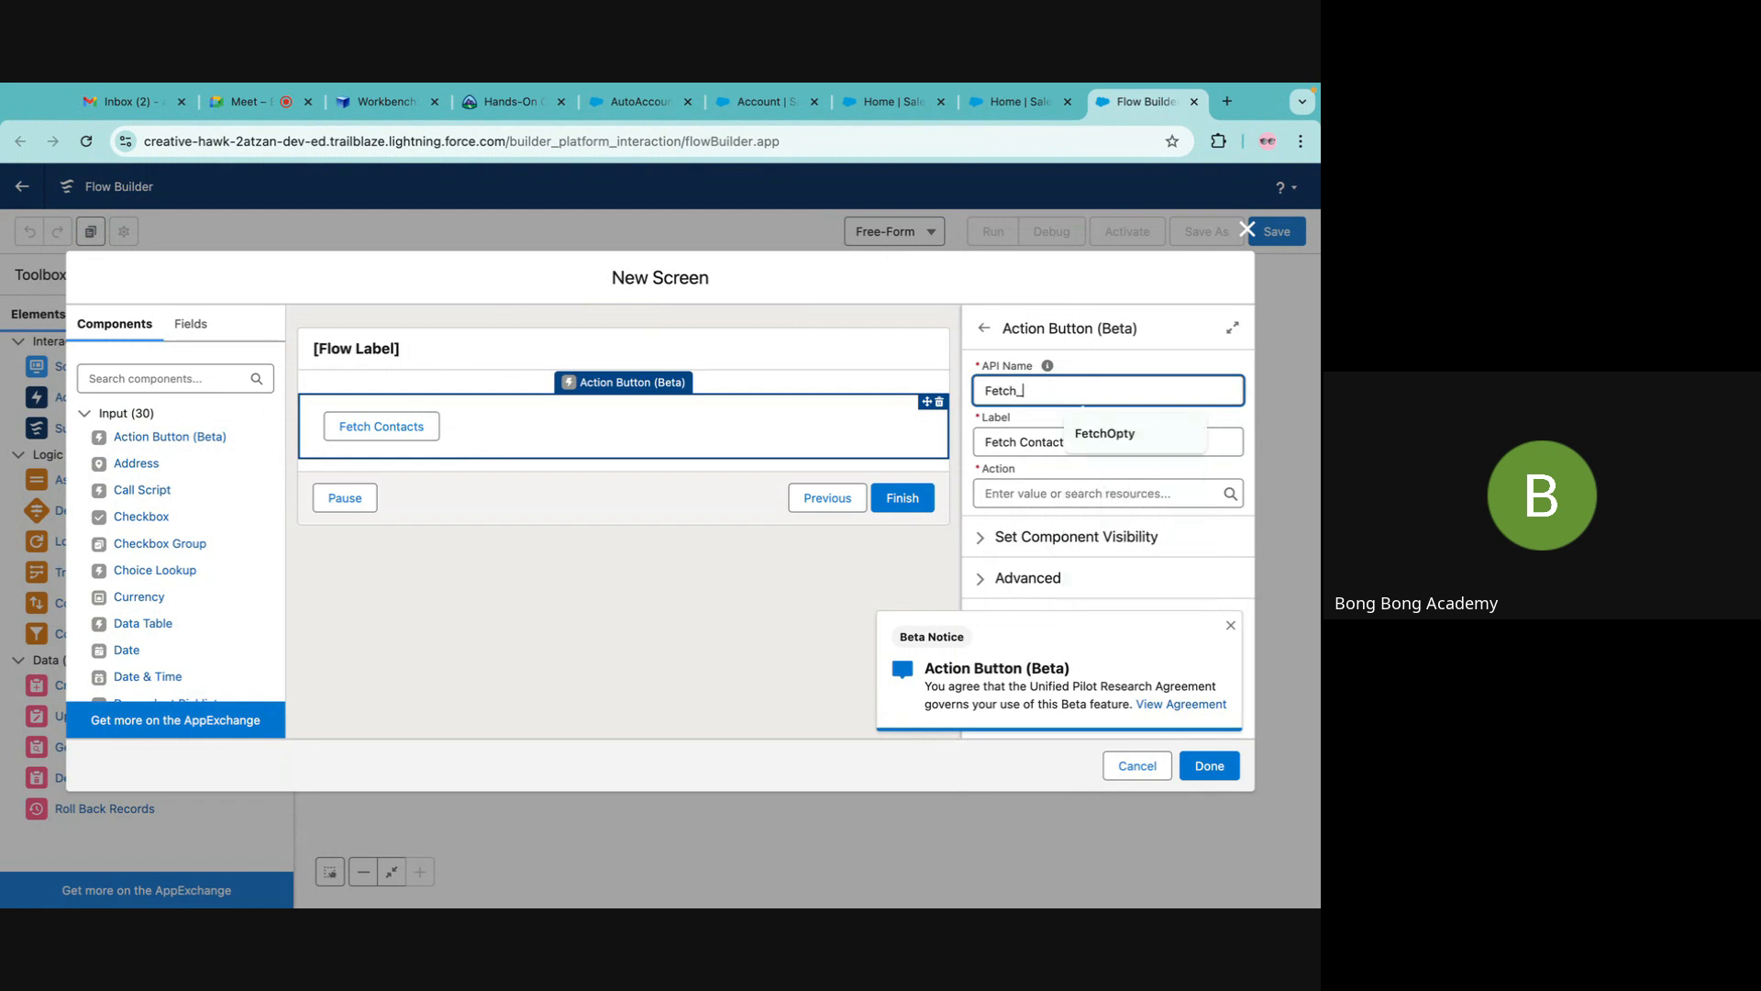
{"action": "type", "text": "Con"}
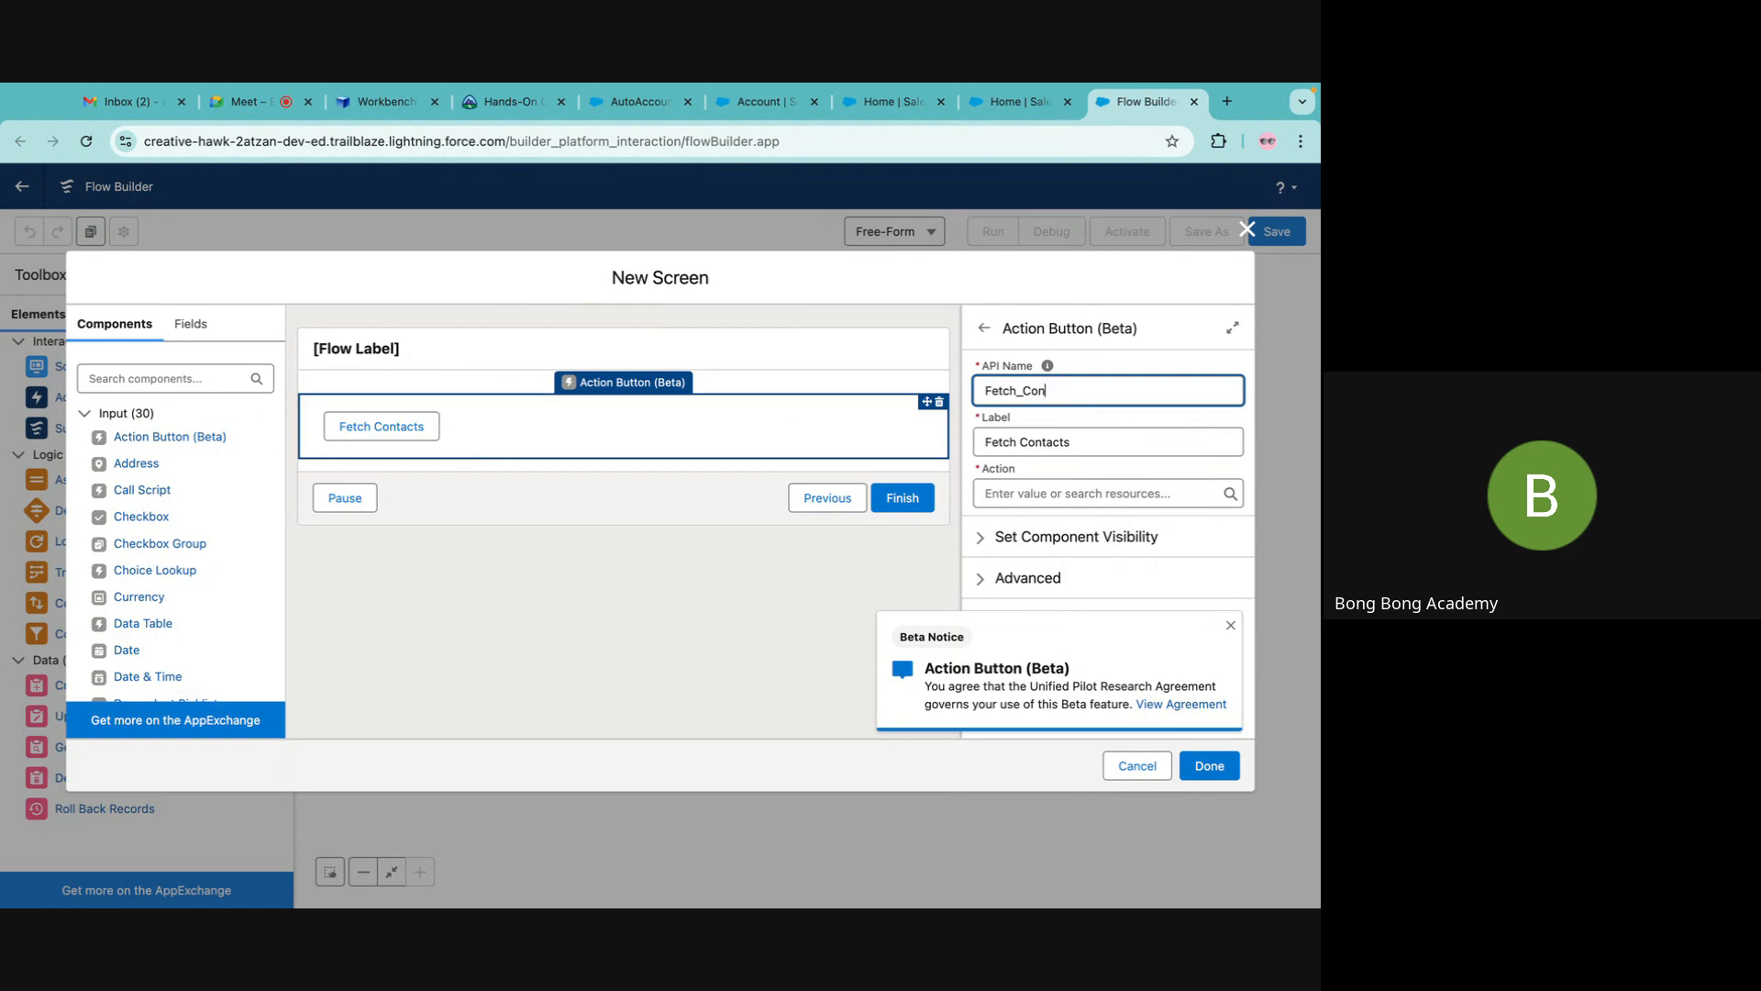
{"action": "type", "text": "atacts"}
{"action": "left_click", "coordinate": [1115, 290]}
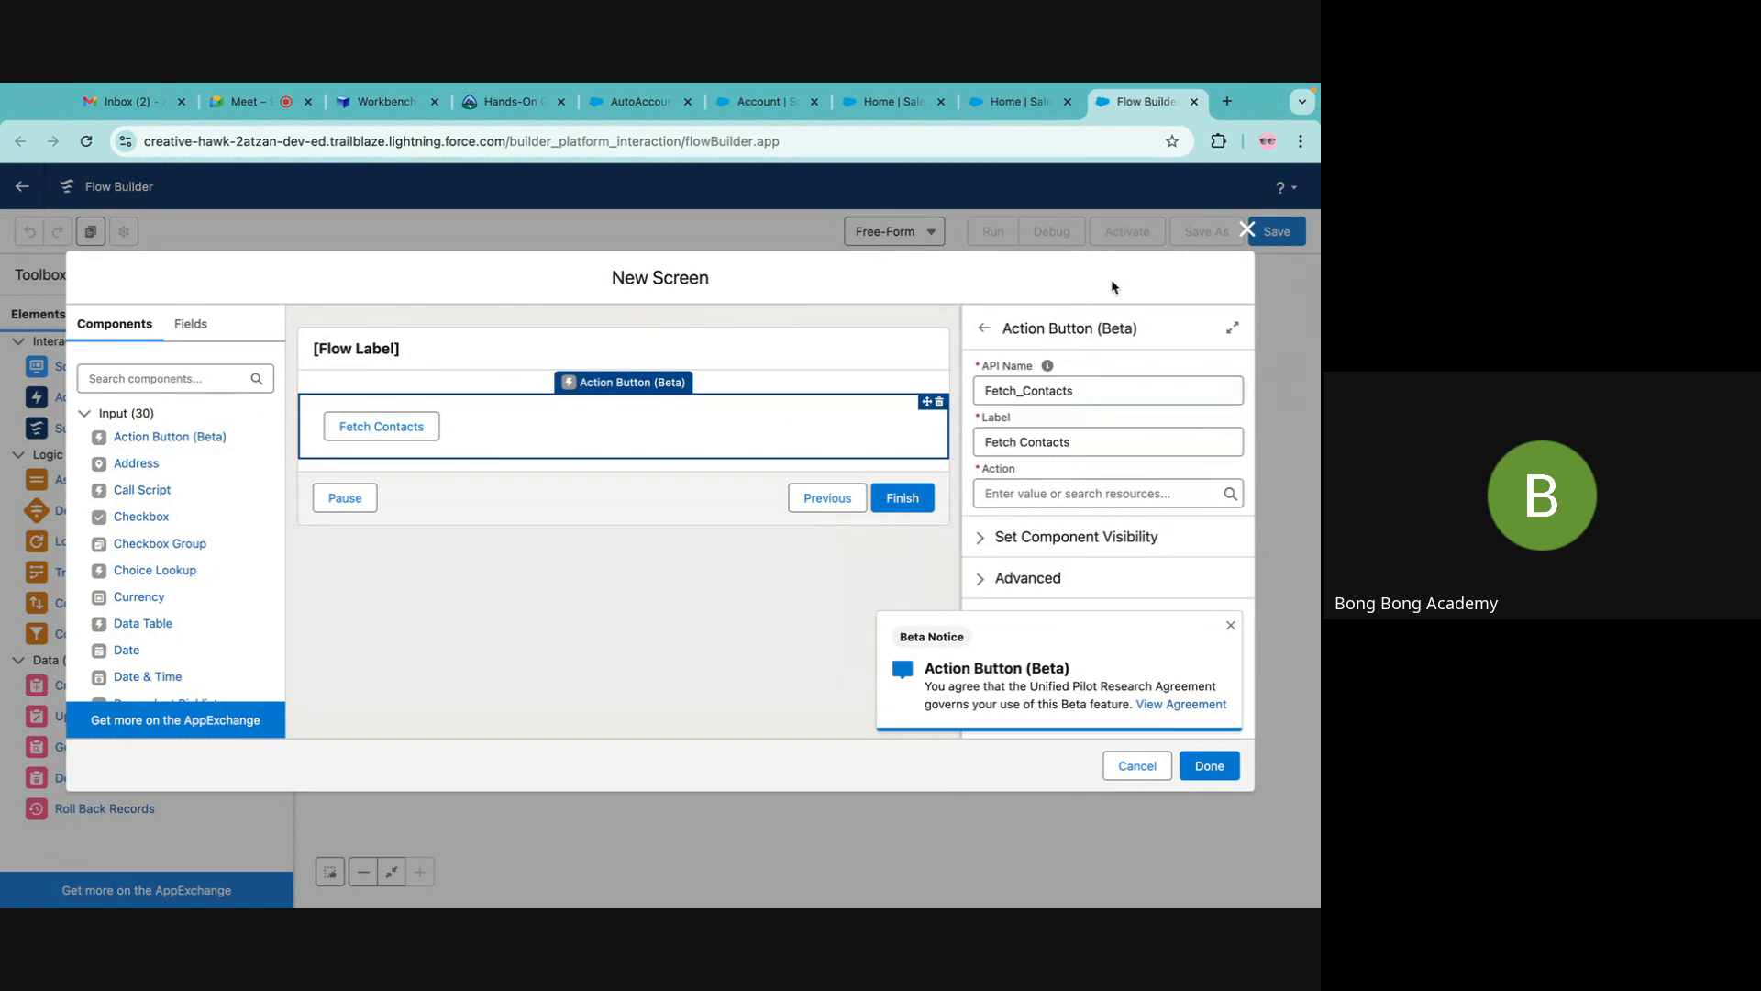
Assign Fetch Contacts Subflow as the button's action with API name Fetch_Contacts_Subflow, and dismiss the beta notice.
{"action": "left_click", "coordinate": [1035, 489]}
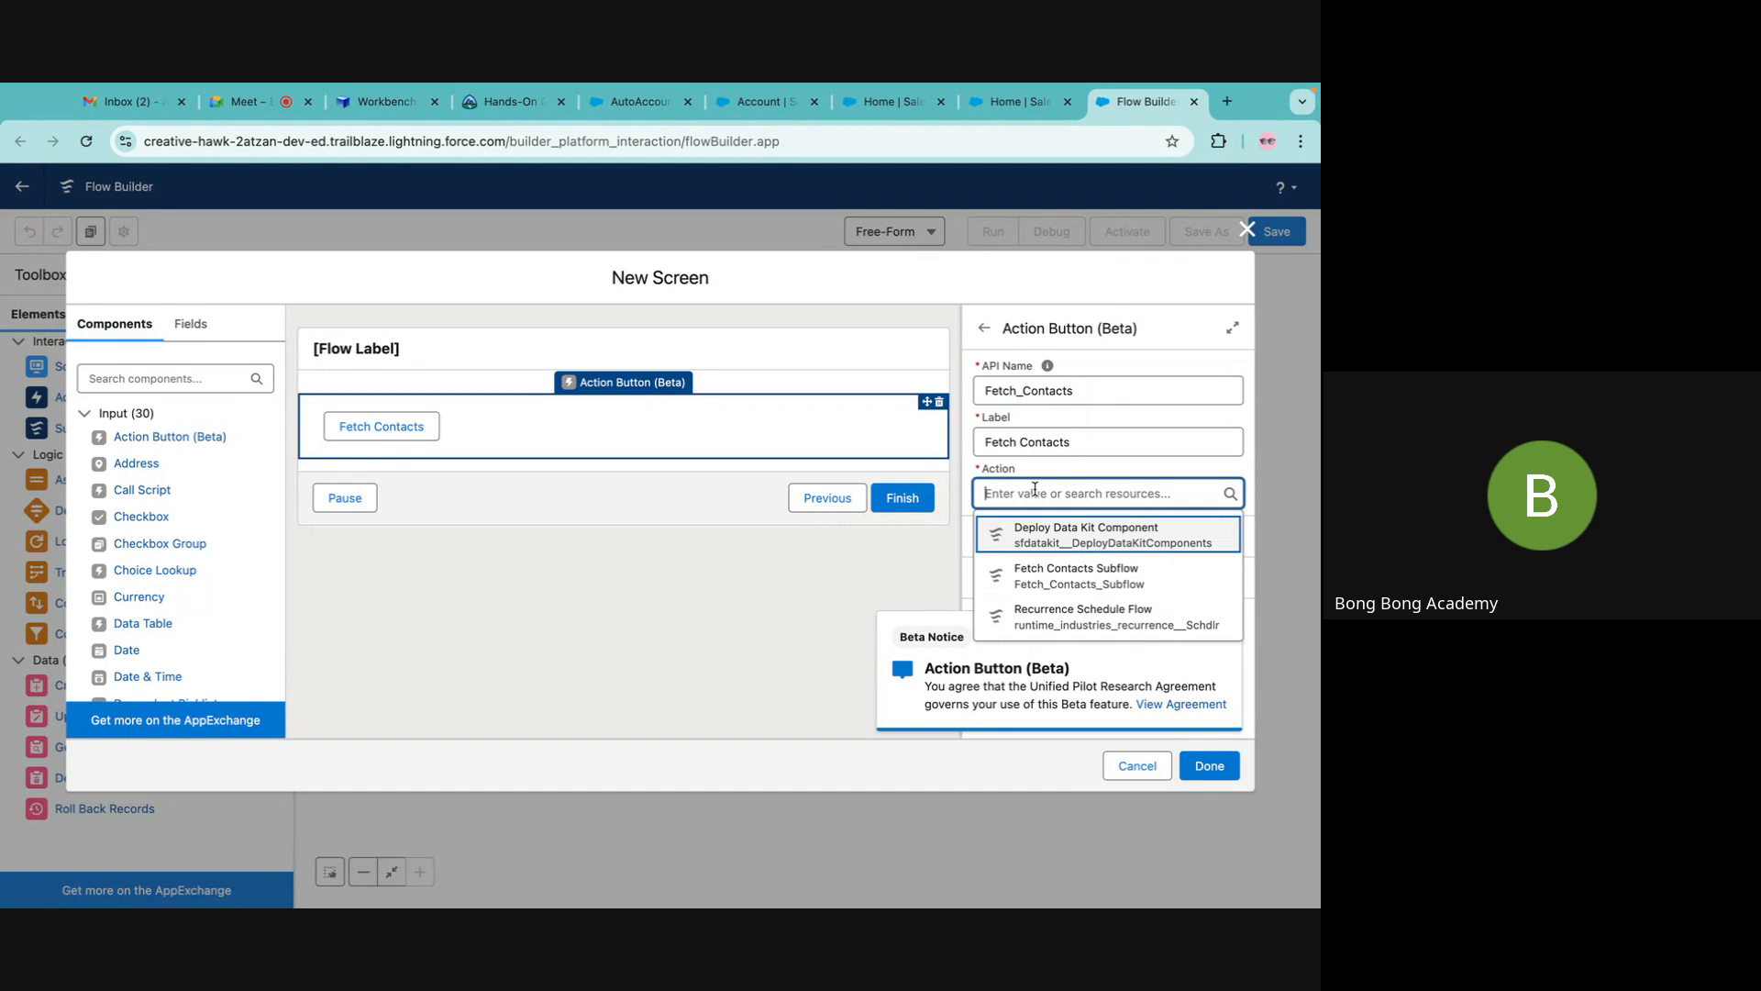
{"action": "left_click", "coordinate": [1051, 575]}
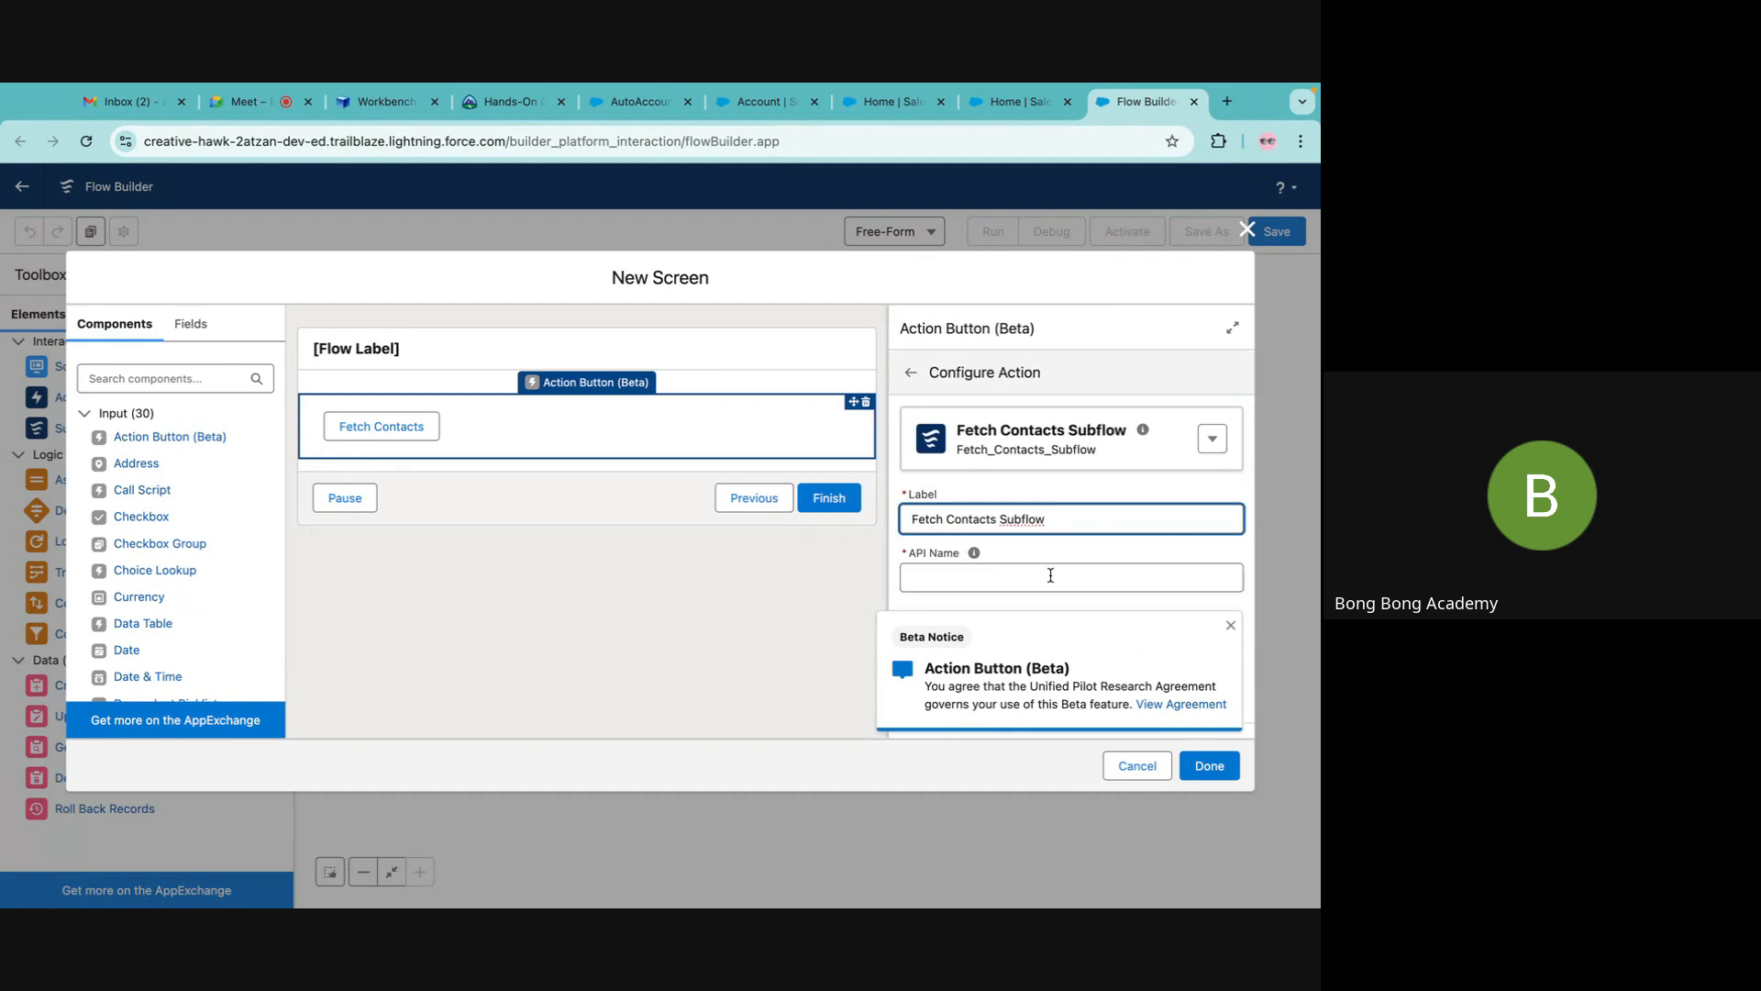
{"action": "left_click", "coordinate": [1033, 576]}
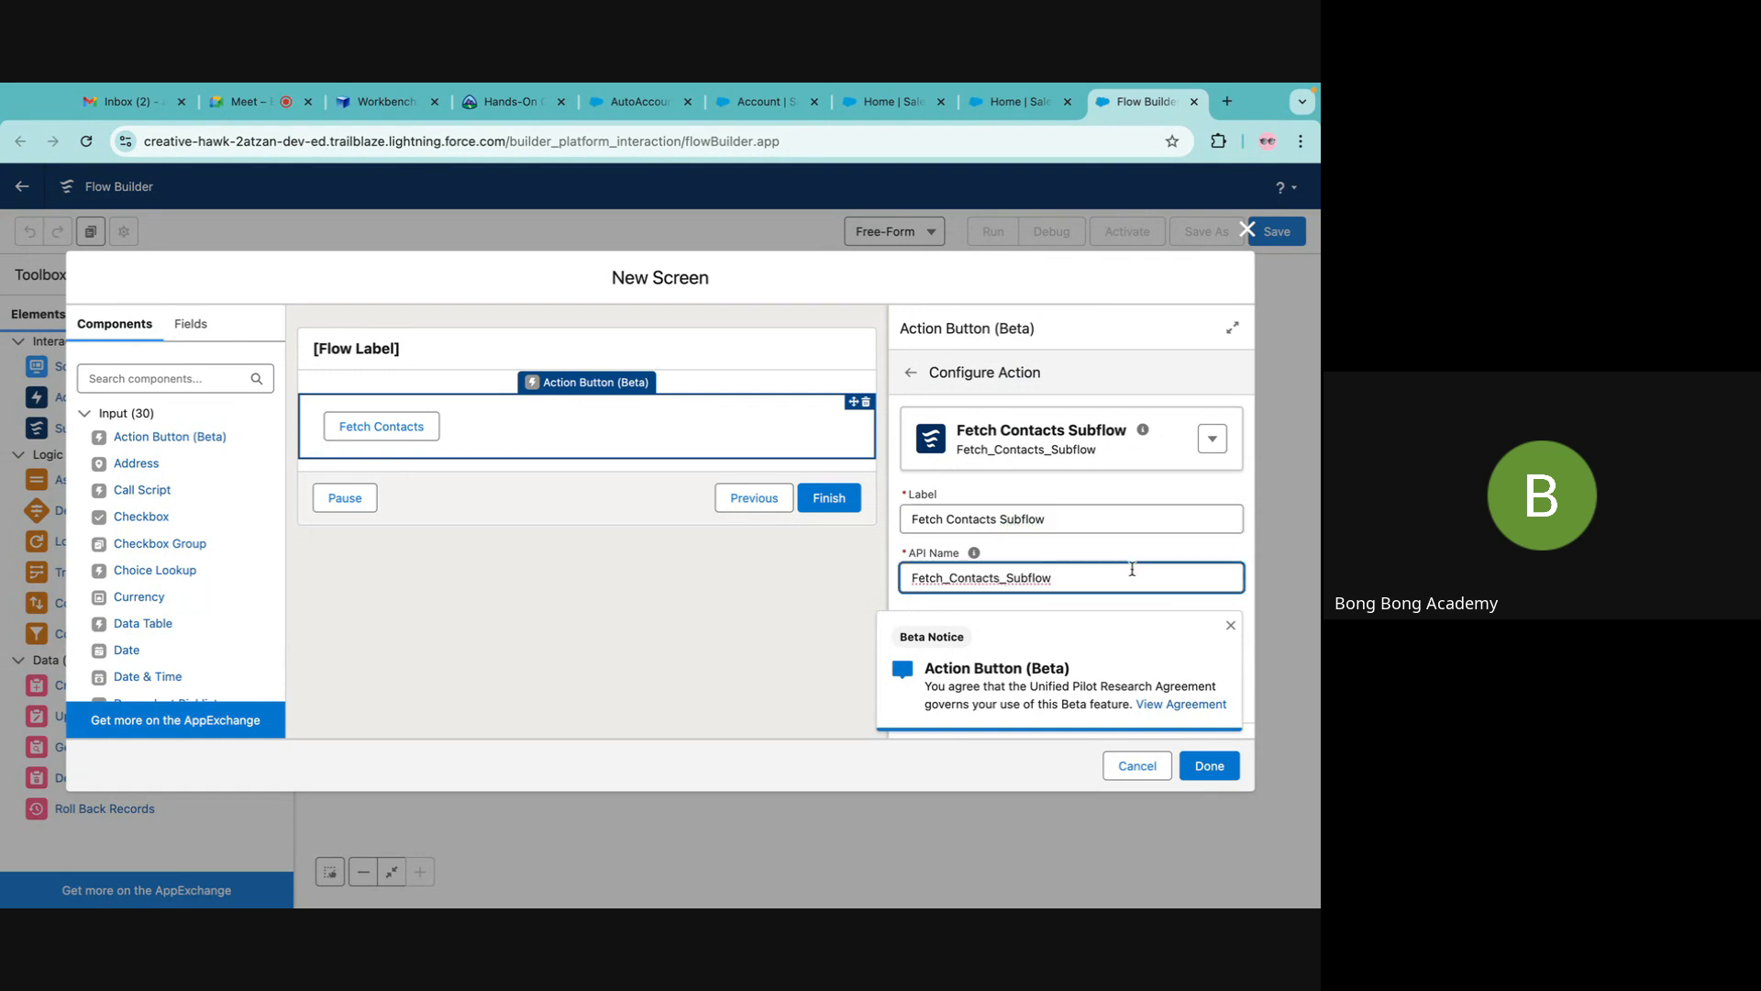
{"action": "left_click", "coordinate": [1229, 627]}
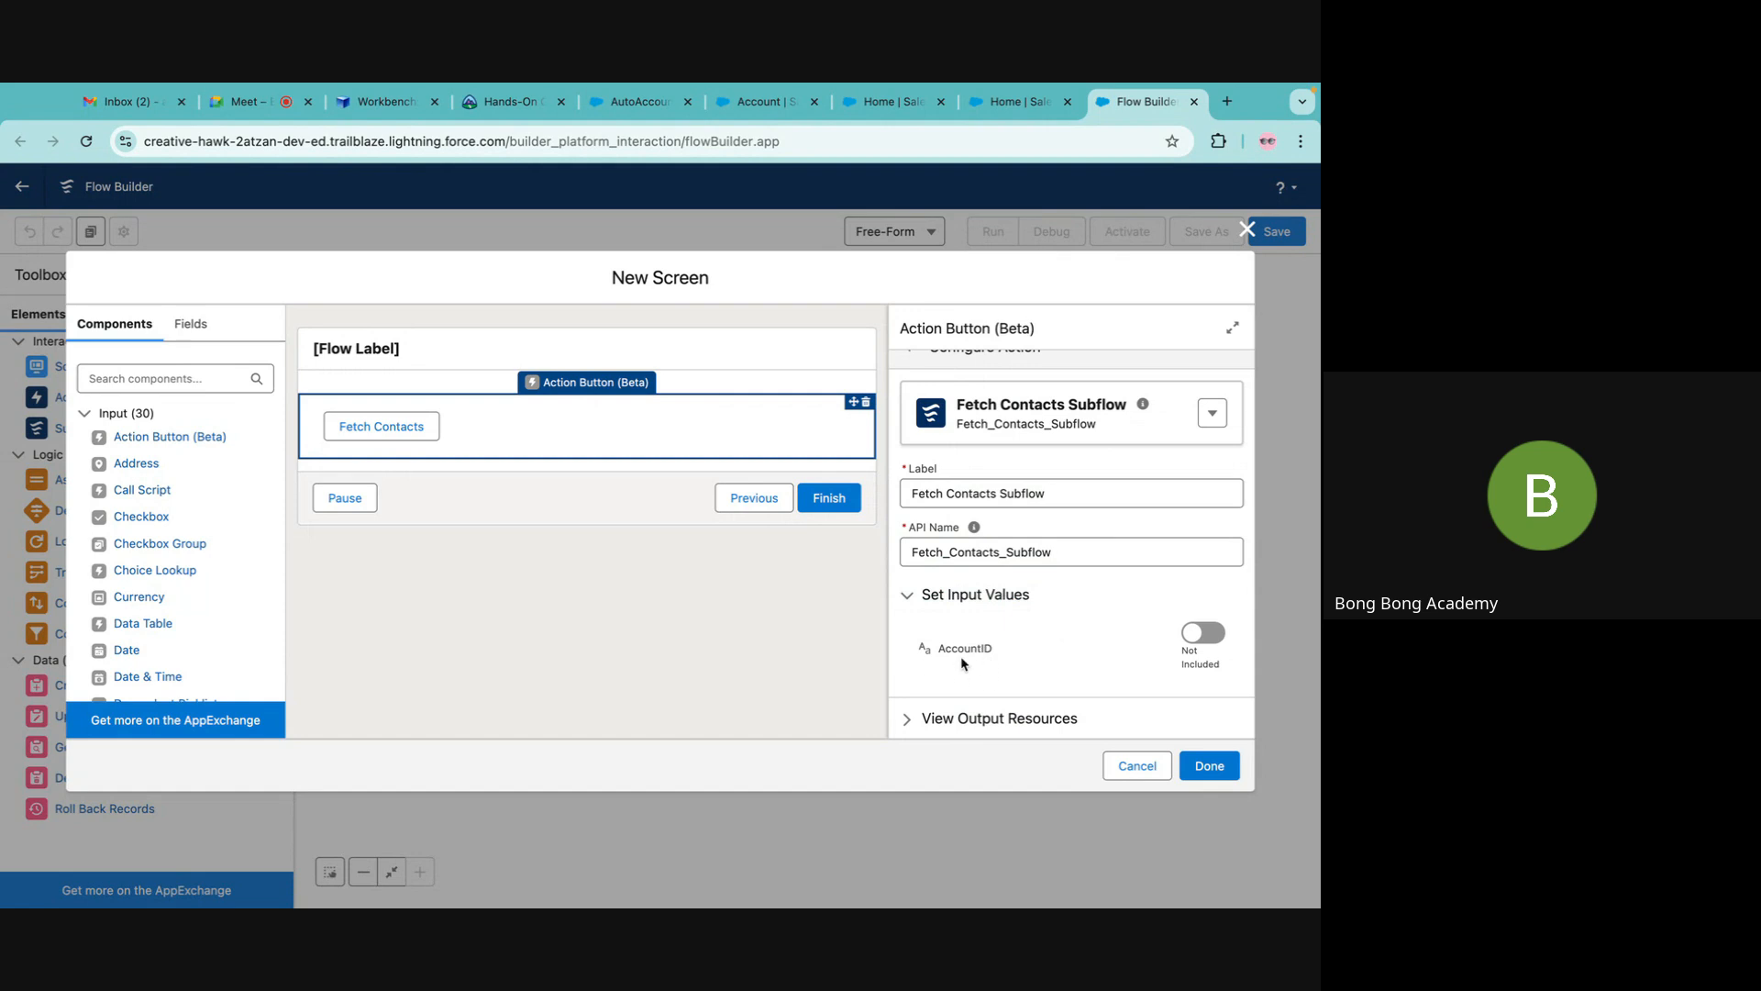
Include the action's AccountID input and supply it with a new Text variable recordId that is available for input.
{"action": "left_click", "coordinate": [1203, 633]}
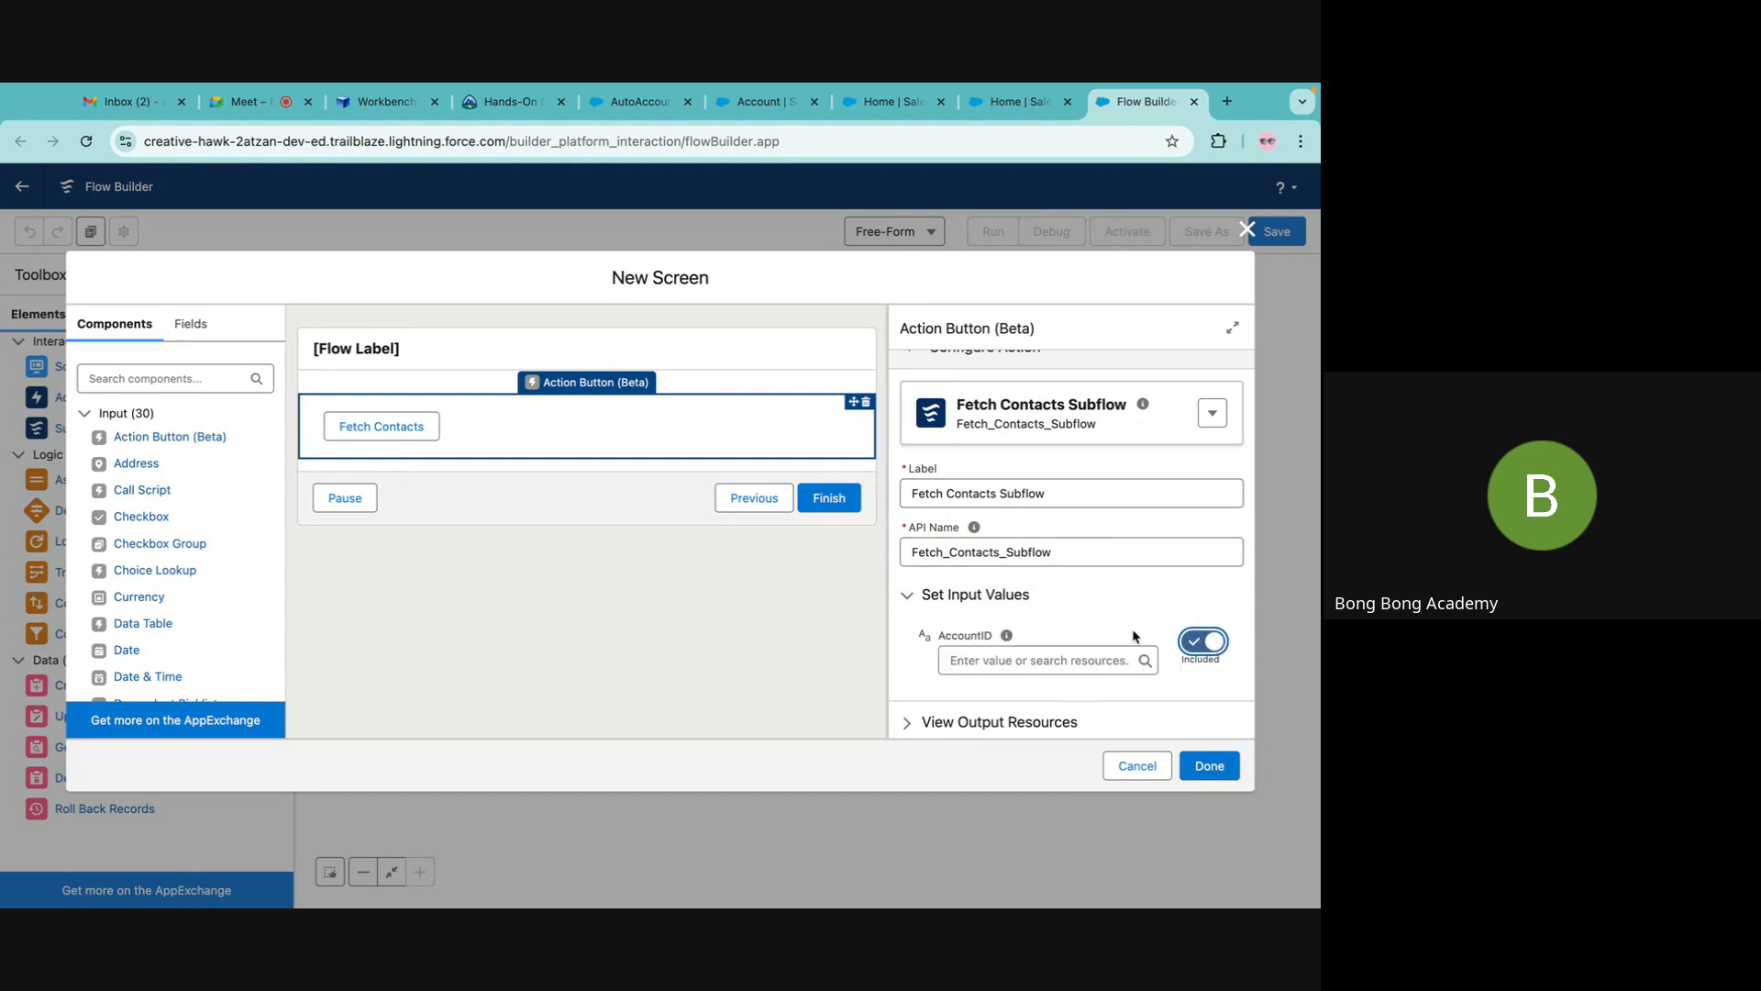
{"action": "left_click", "coordinate": [991, 658]}
{"action": "left_click", "coordinate": [1000, 410]}
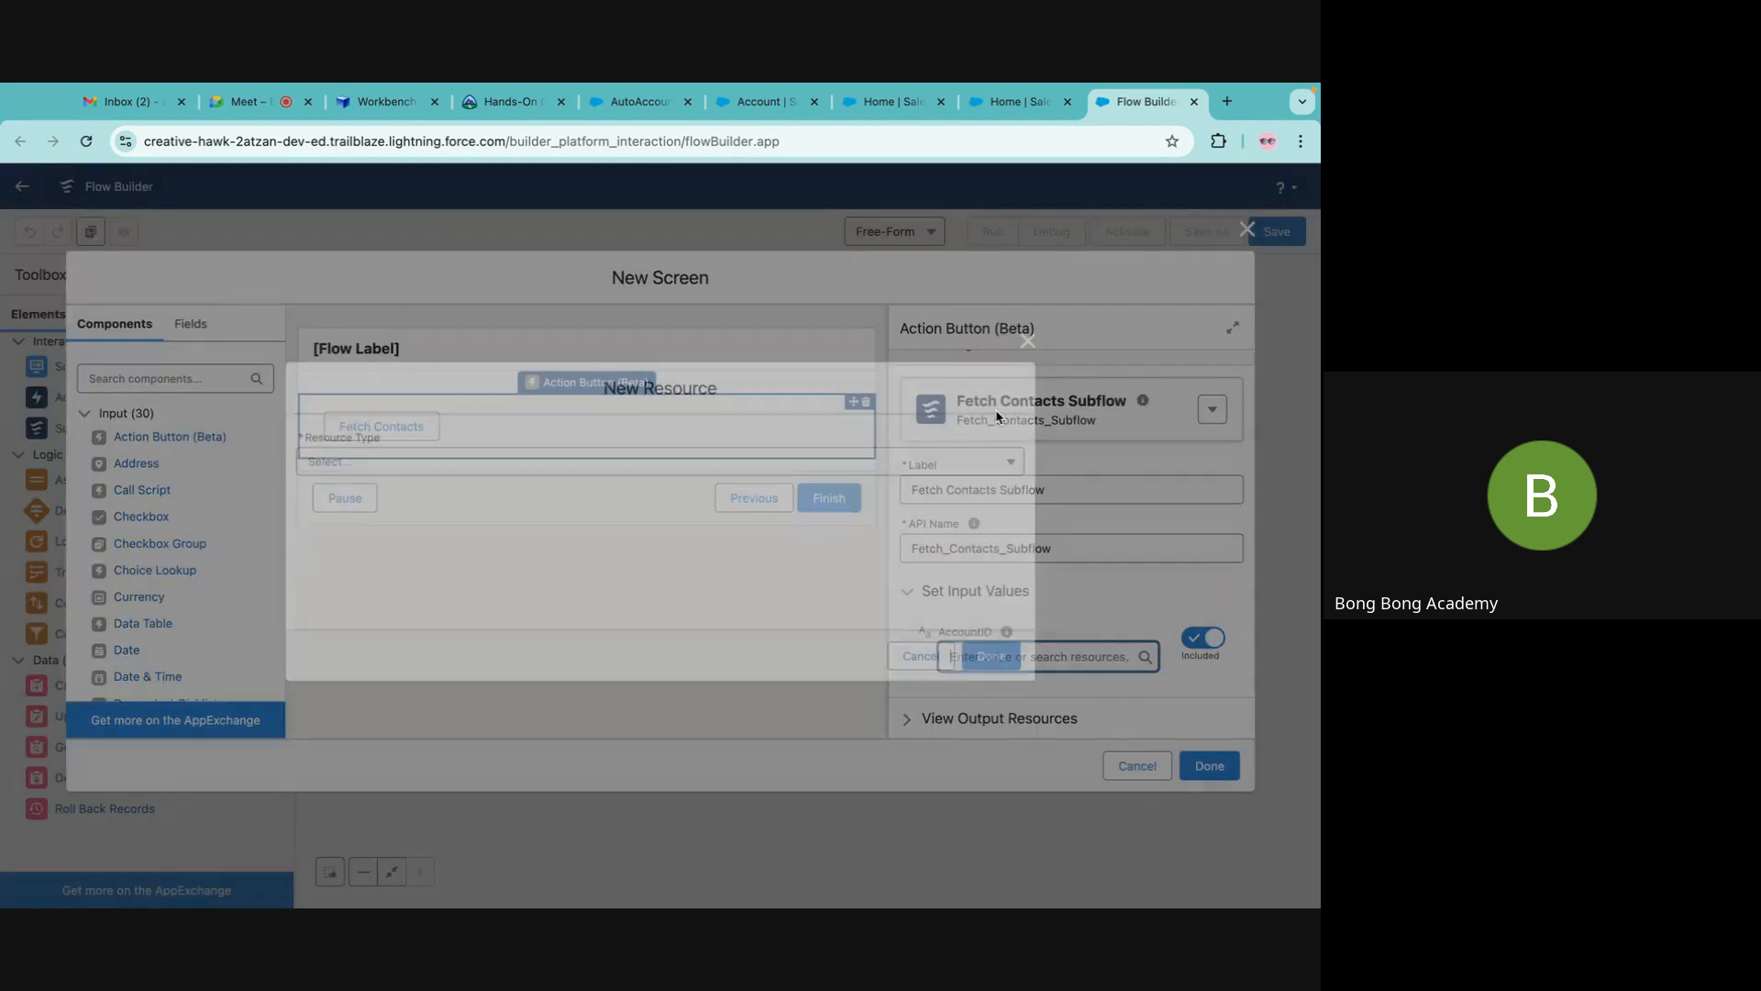
{"action": "left_click", "coordinate": [404, 467]}
{"action": "left_click", "coordinate": [366, 497]}
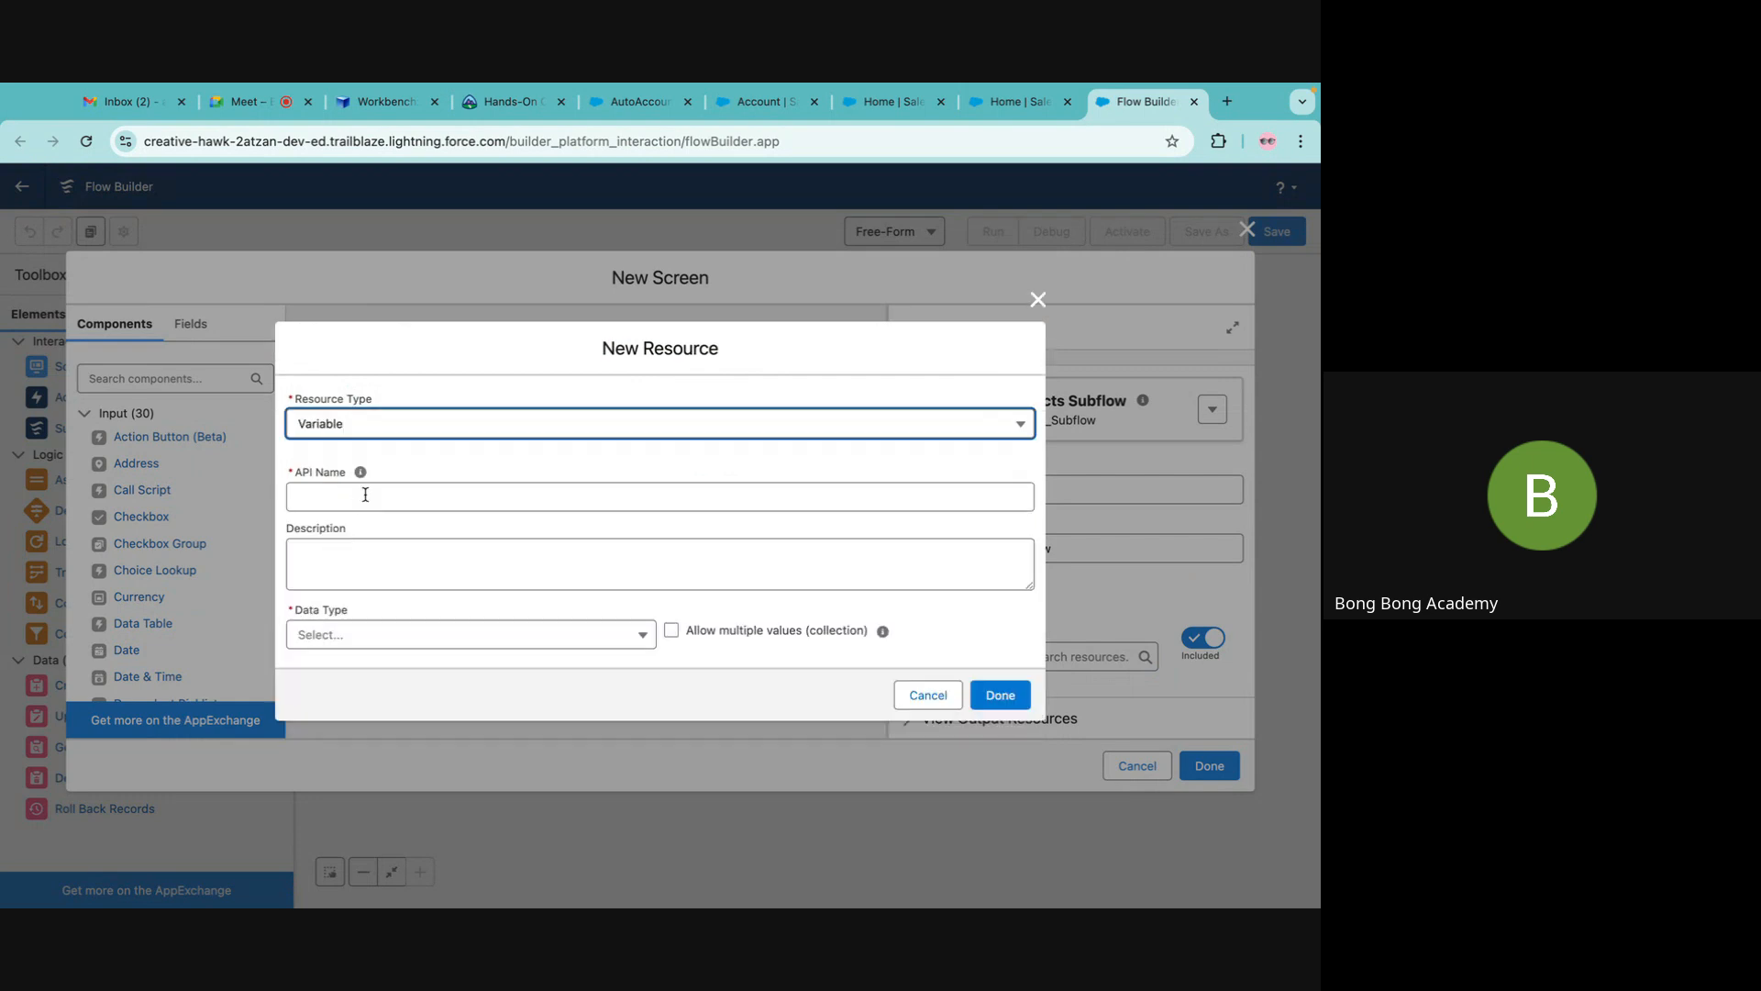
{"action": "left_click", "coordinate": [351, 502]}
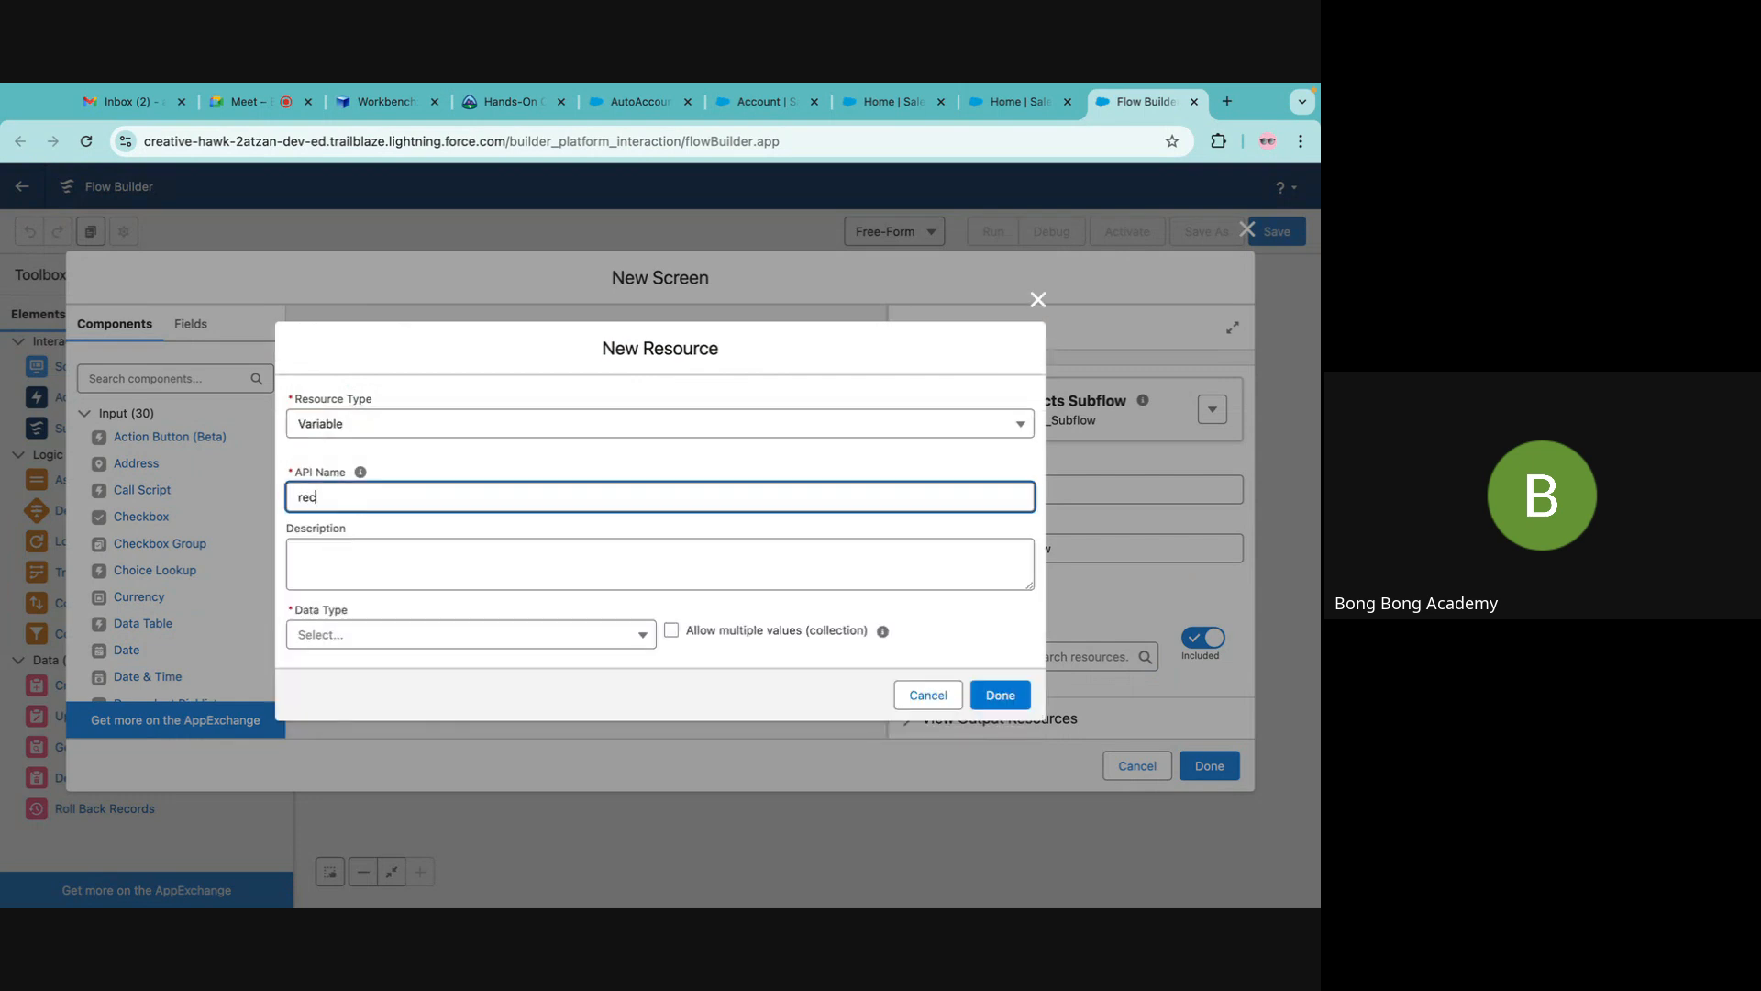
{"action": "left_click", "coordinate": [397, 633]}
{"action": "left_click", "coordinate": [356, 672]}
{"action": "left_click", "coordinate": [310, 683]}
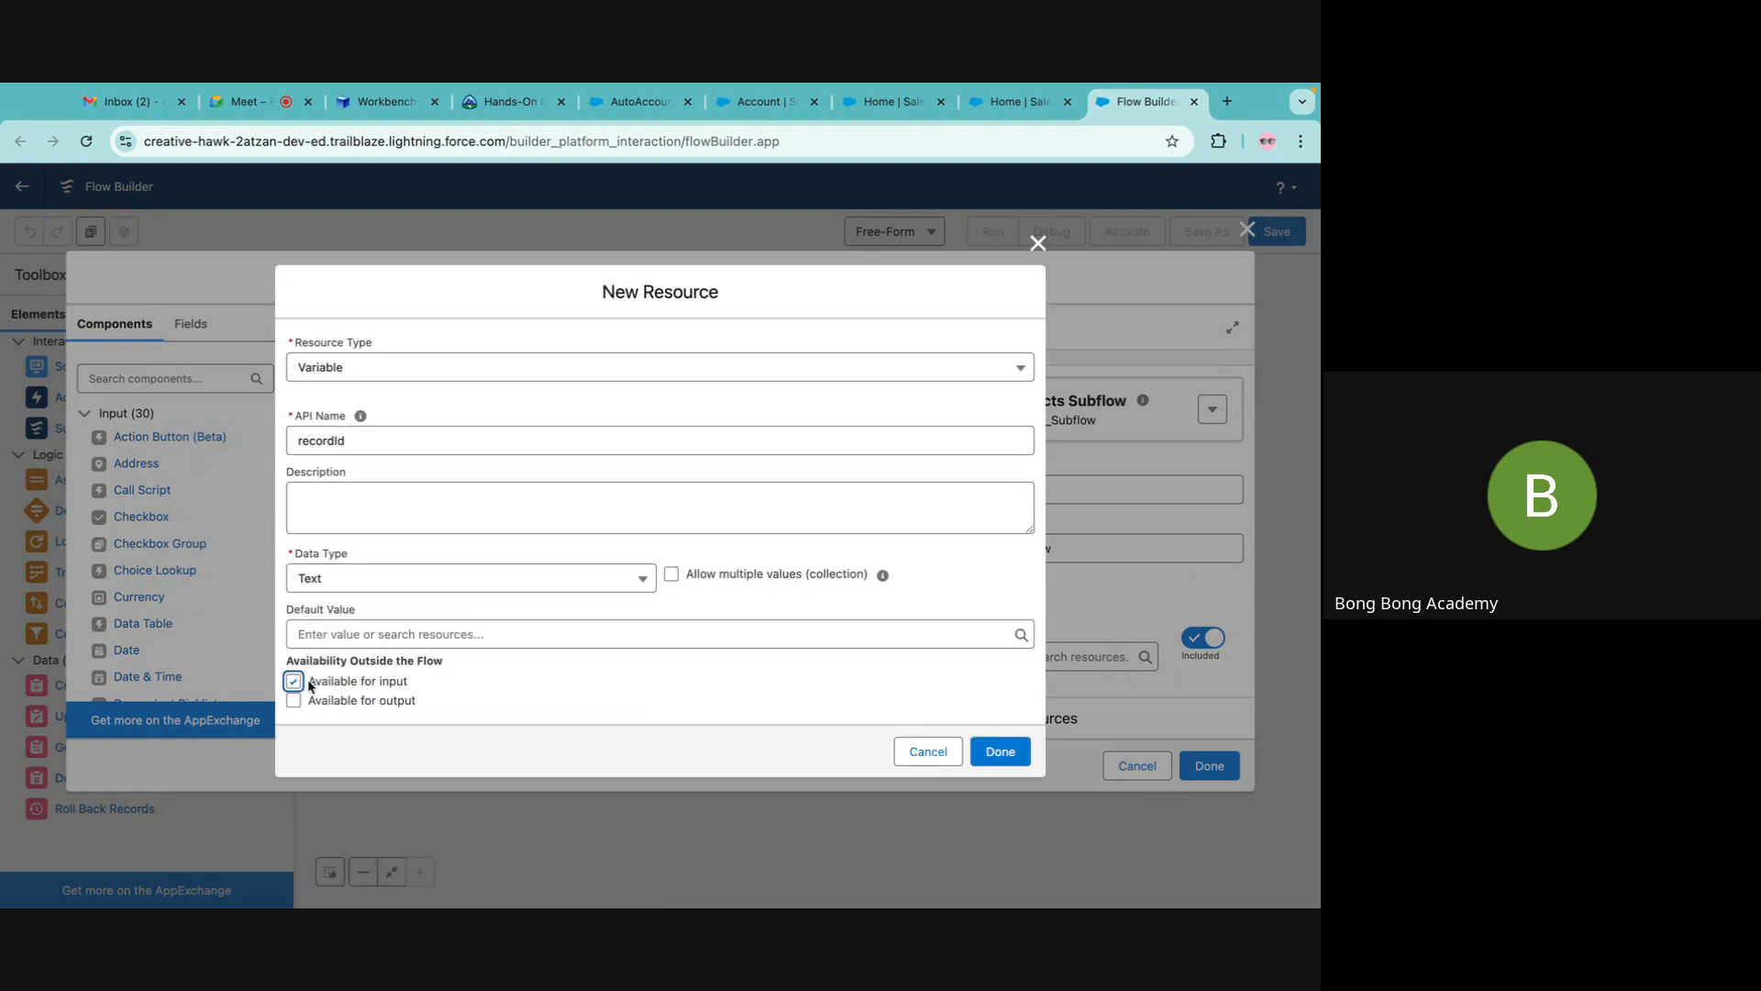
{"action": "left_click", "coordinate": [1004, 753]}
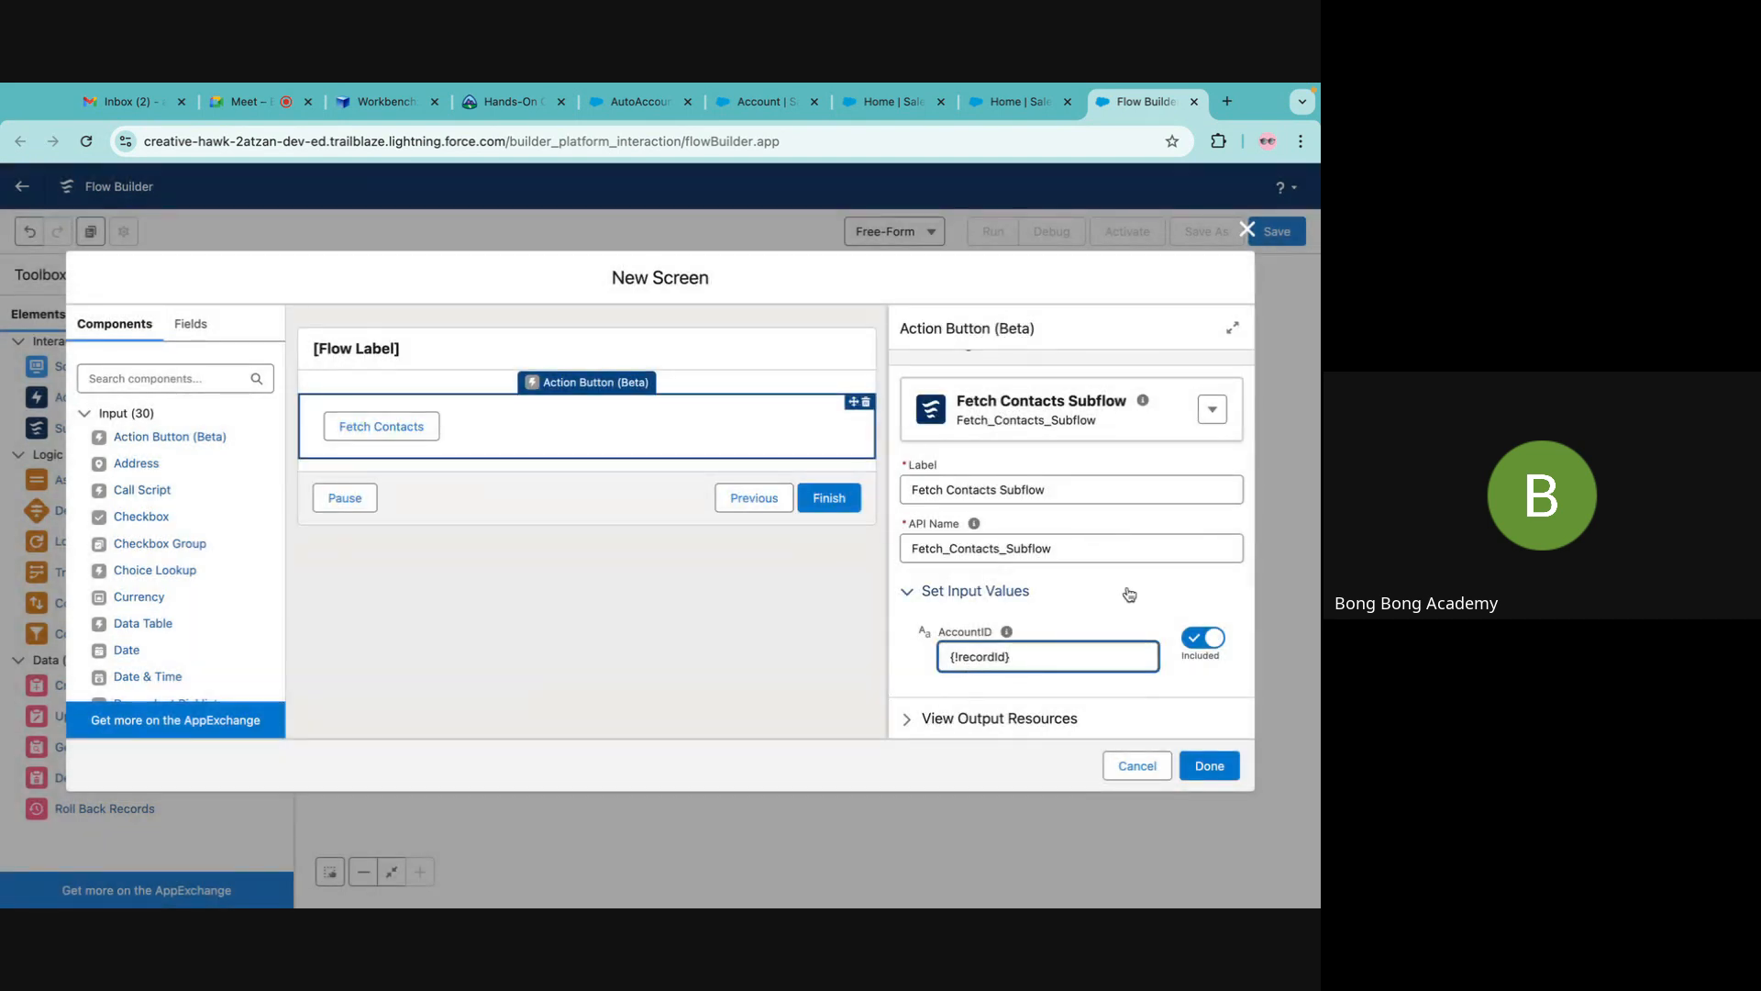
Examine the output resources of the Fetch Contacts Subflow action.
{"action": "left_click", "coordinate": [1002, 721]}
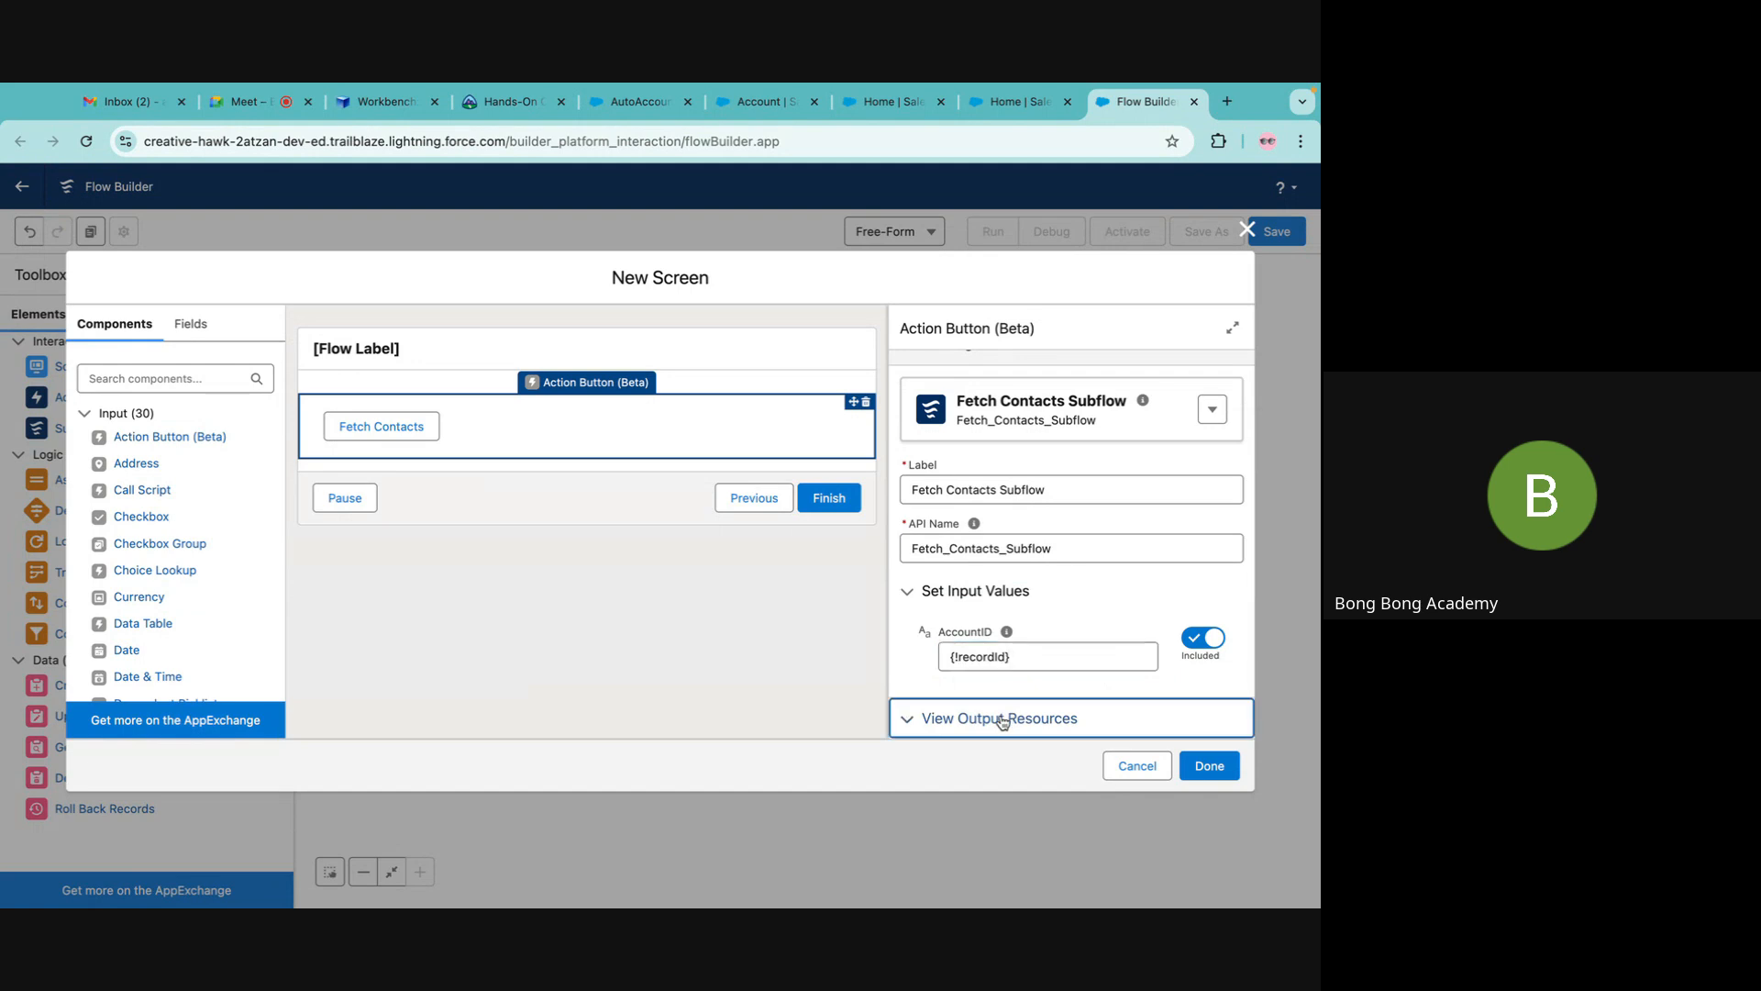
{"action": "scroll", "coordinate": [1049, 617], "scroll_direction": "down", "scroll_amount": 2}
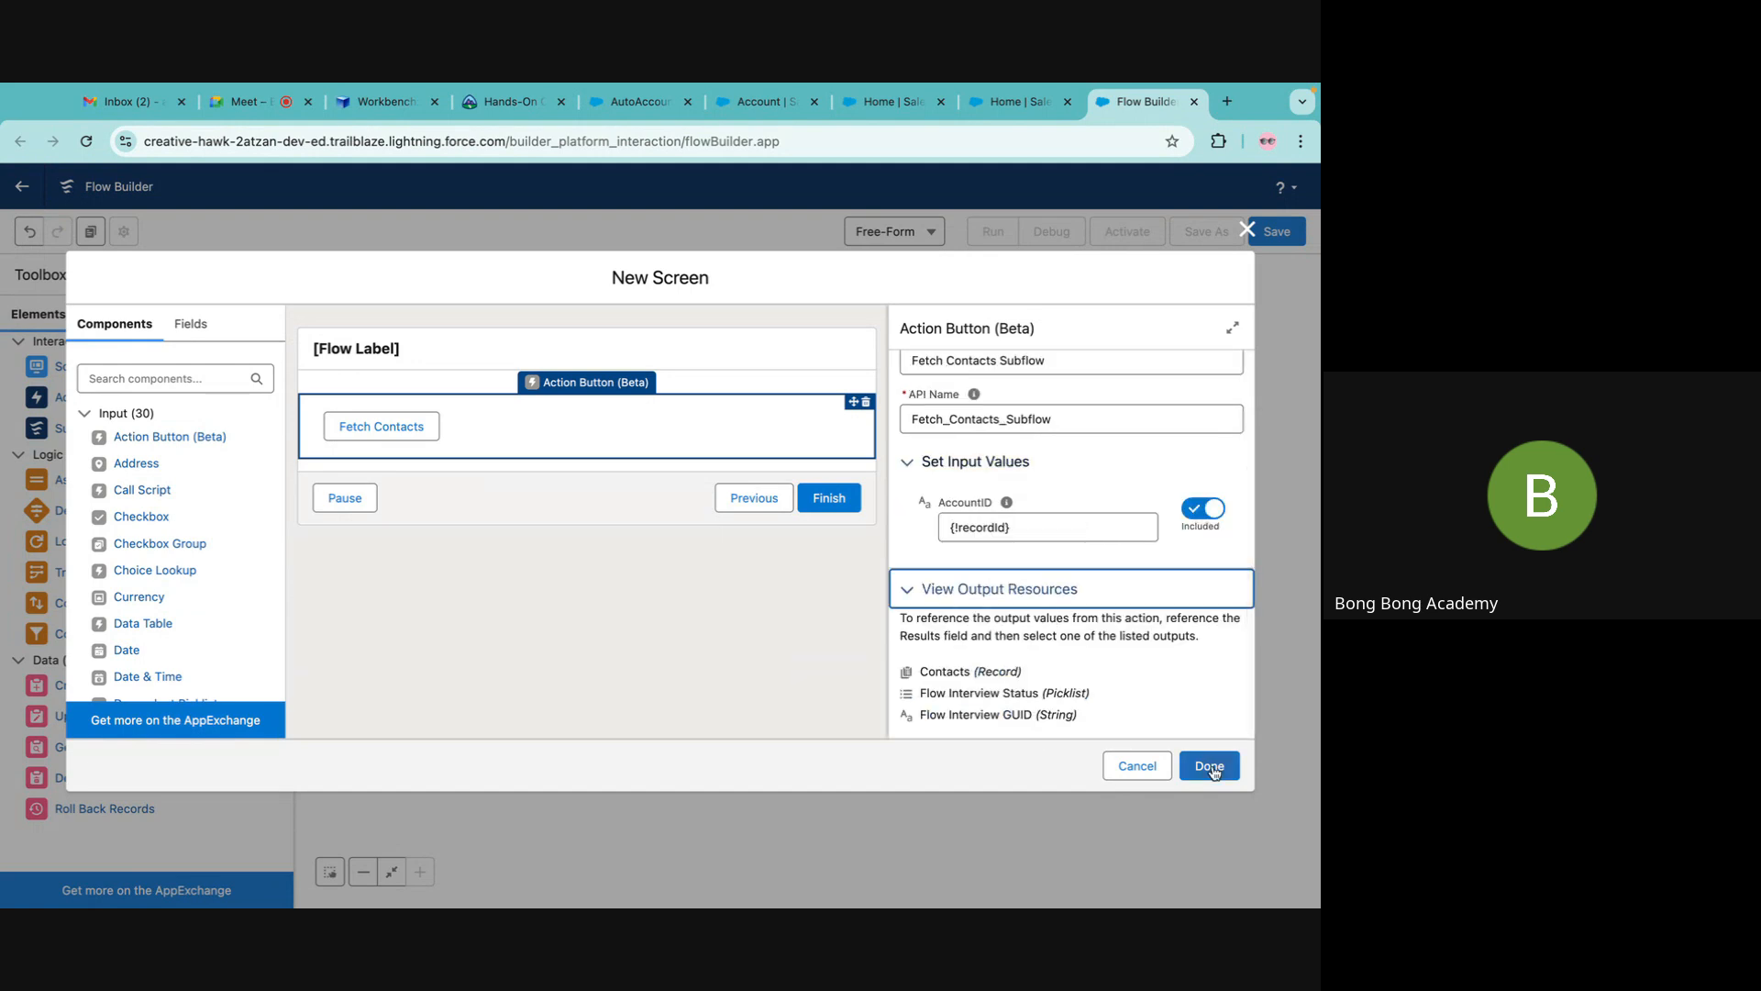
{"action": "scroll", "coordinate": [1180, 677], "scroll_direction": "up", "scroll_amount": 1}
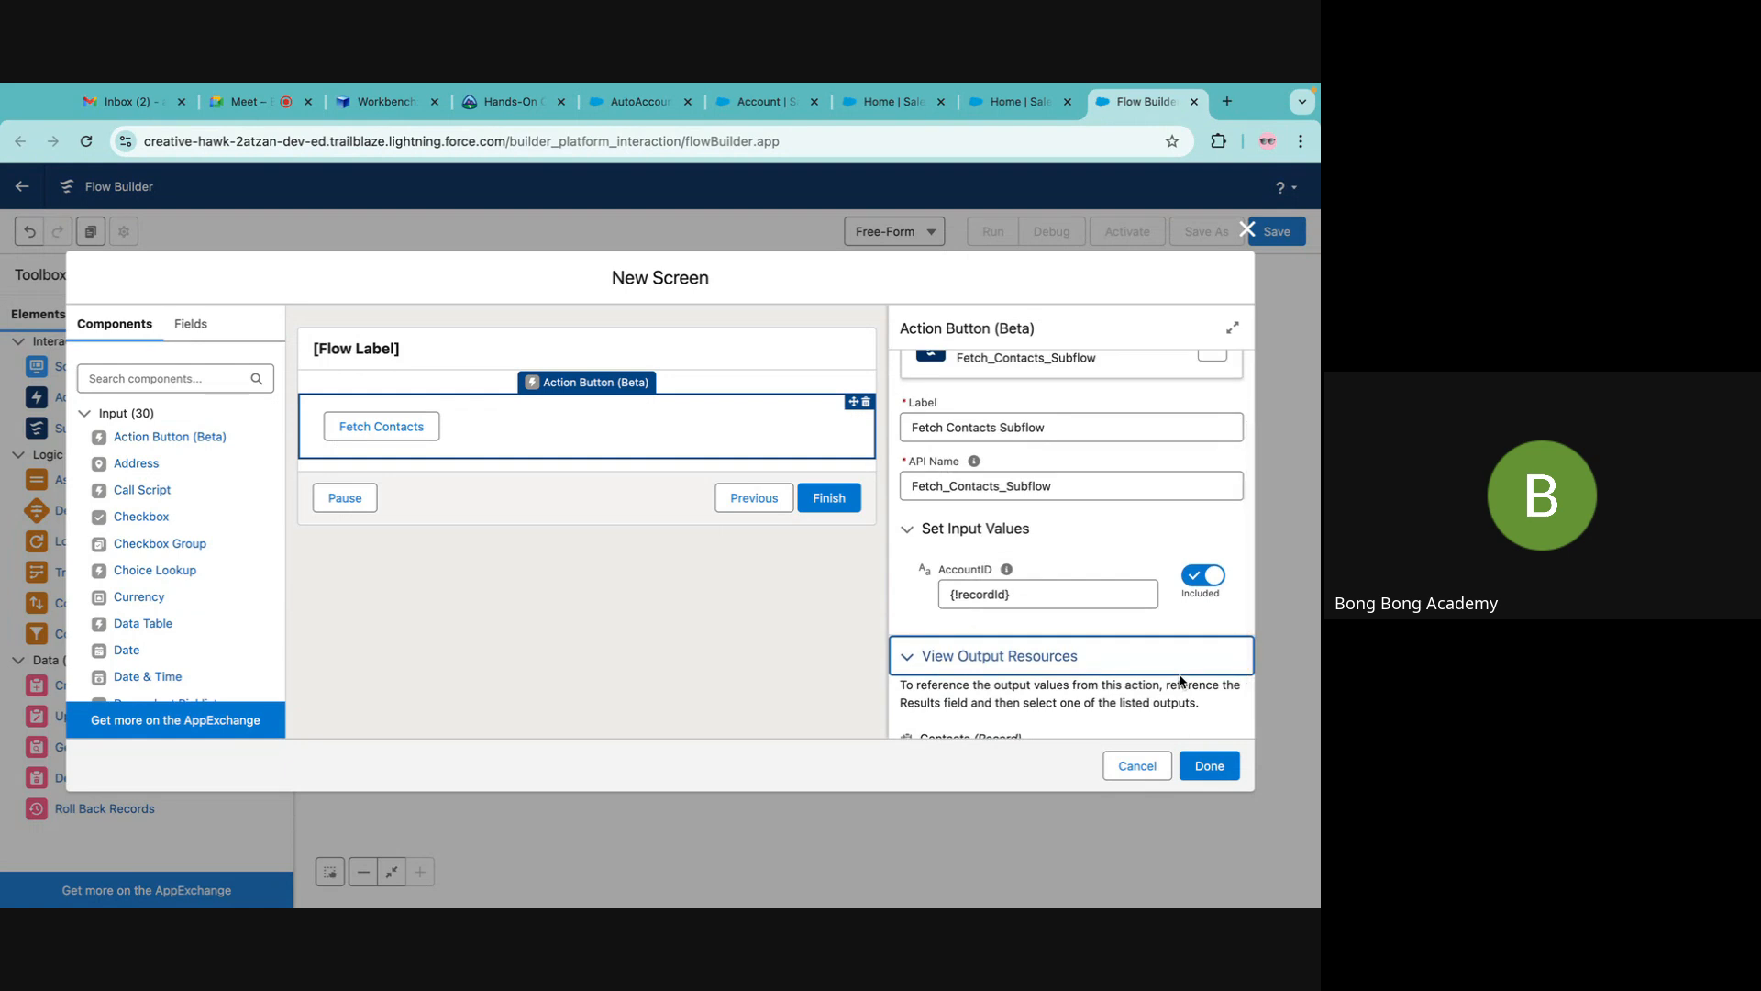
Examine the action's AccountID input with its recordId value, and the Fetch Contacts button's advanced settings.
{"action": "double_click", "coordinate": [946, 572]}
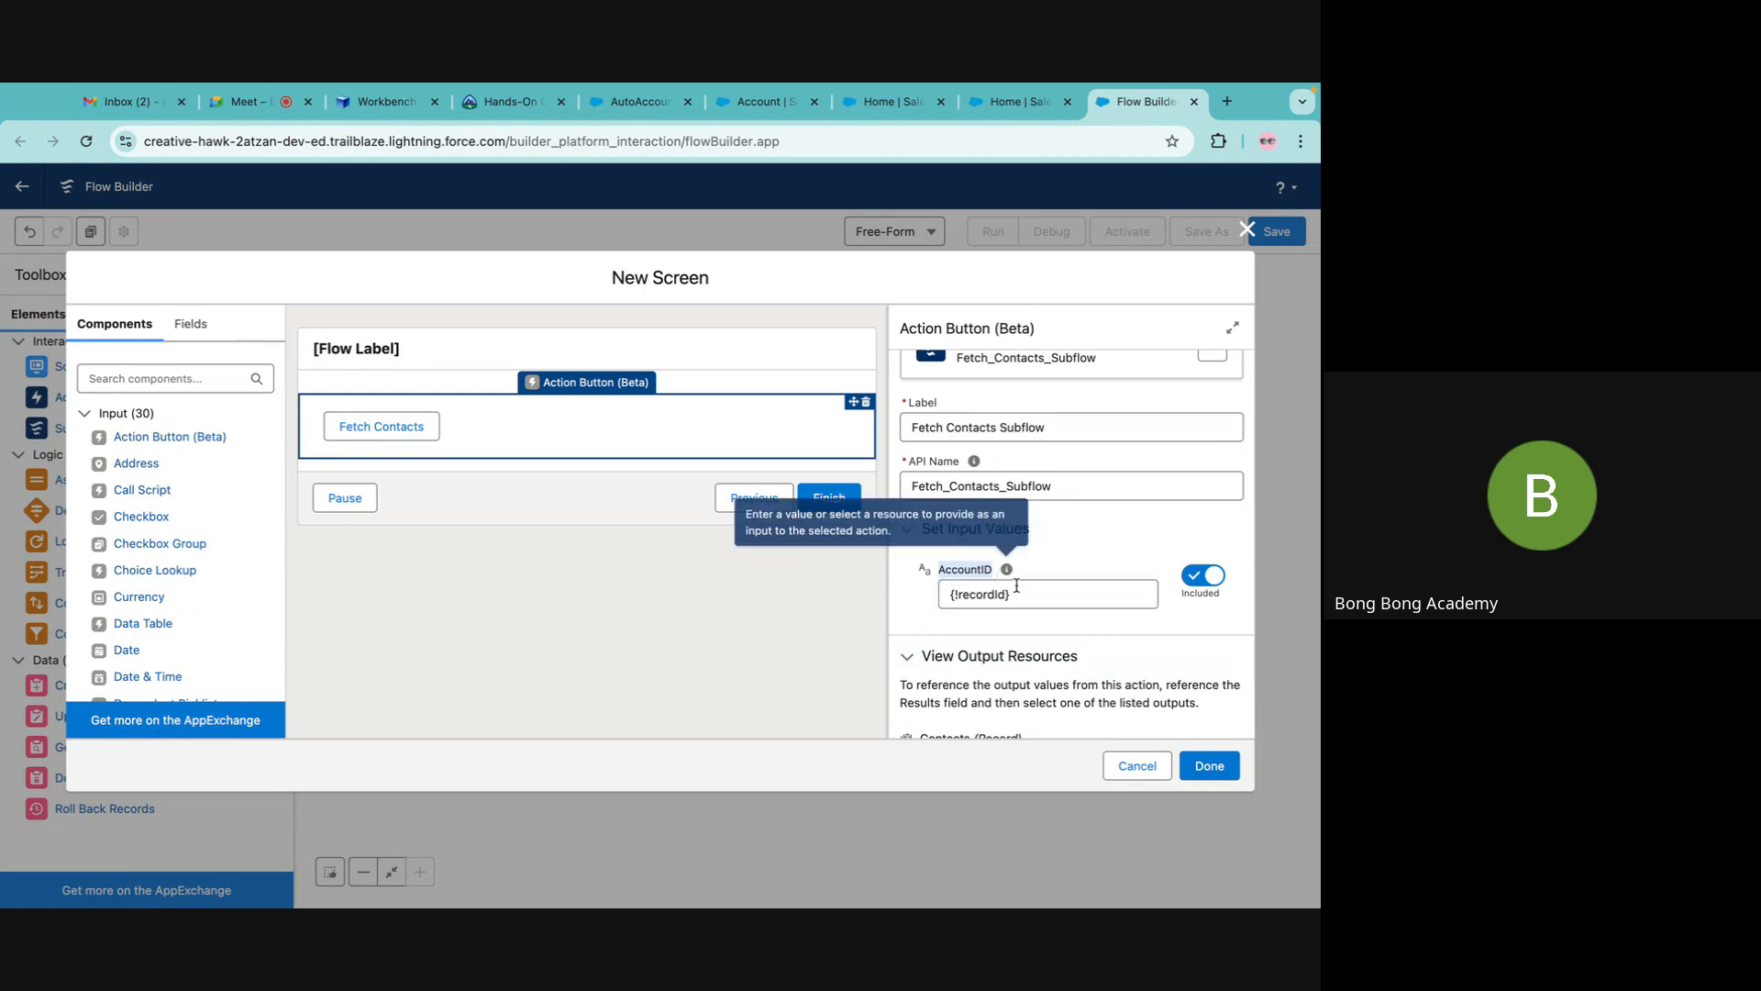
{"action": "left_click_drag", "start_coordinate": [1021, 594], "coordinate": [900, 595]}
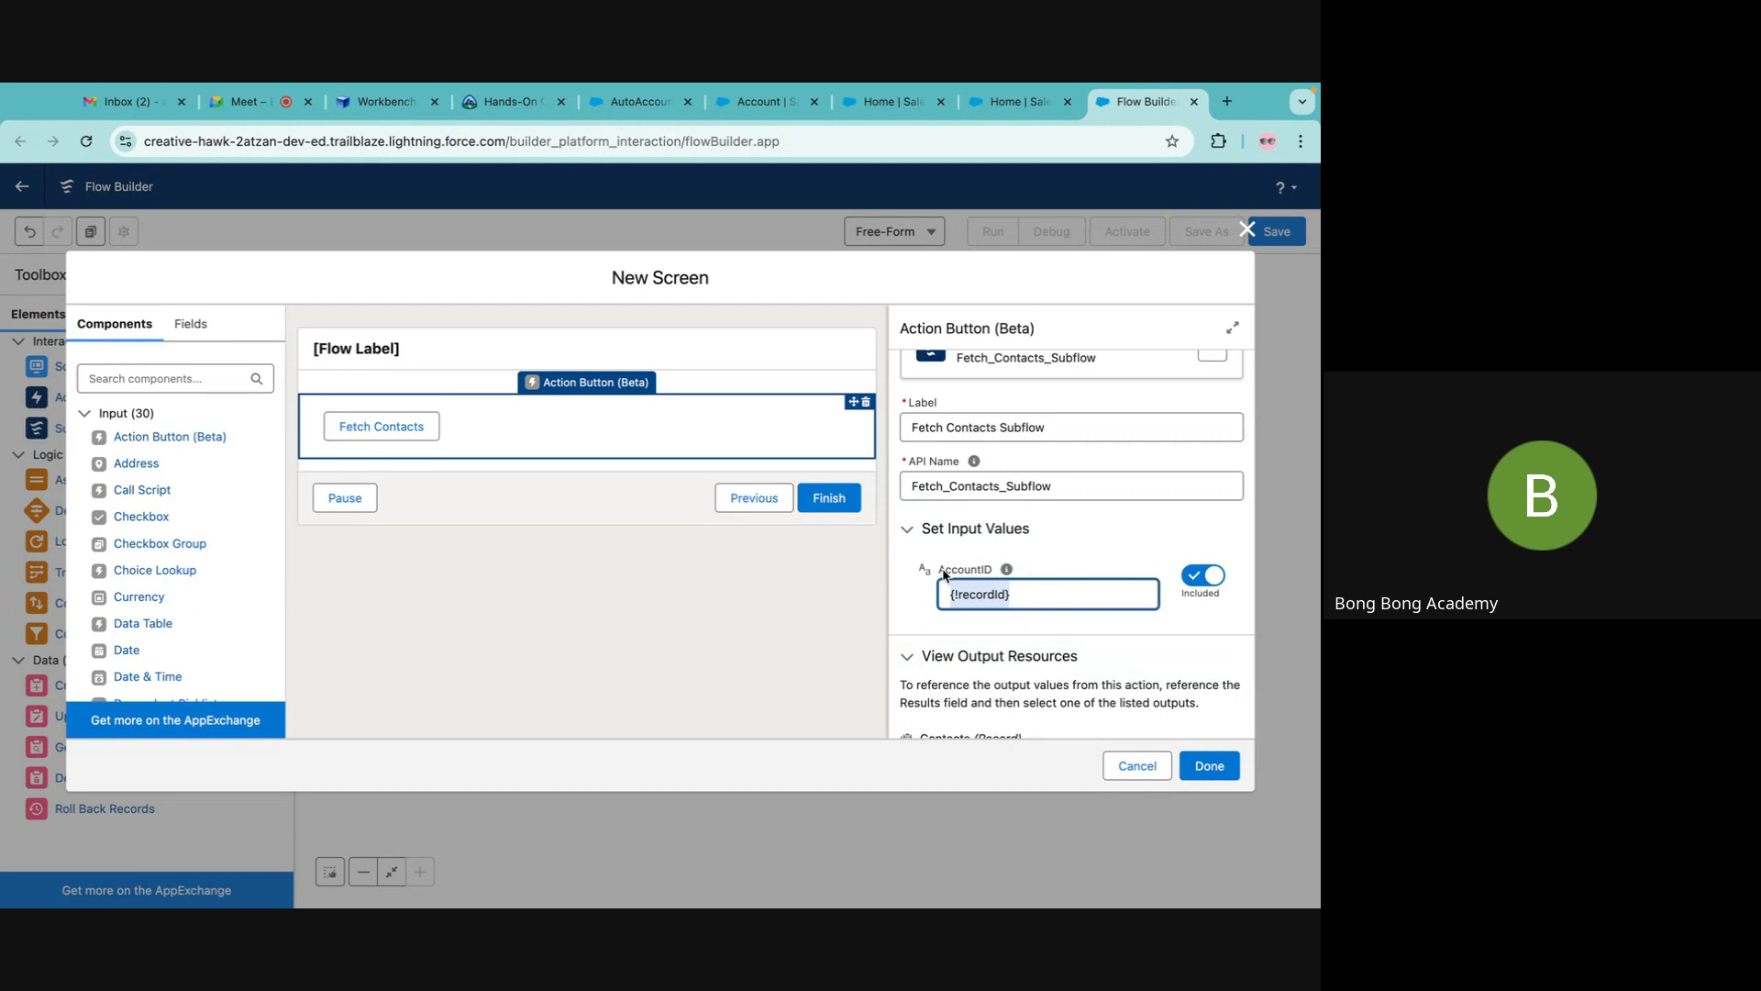
{"action": "left_click_drag", "start_coordinate": [940, 573], "coordinate": [995, 572]}
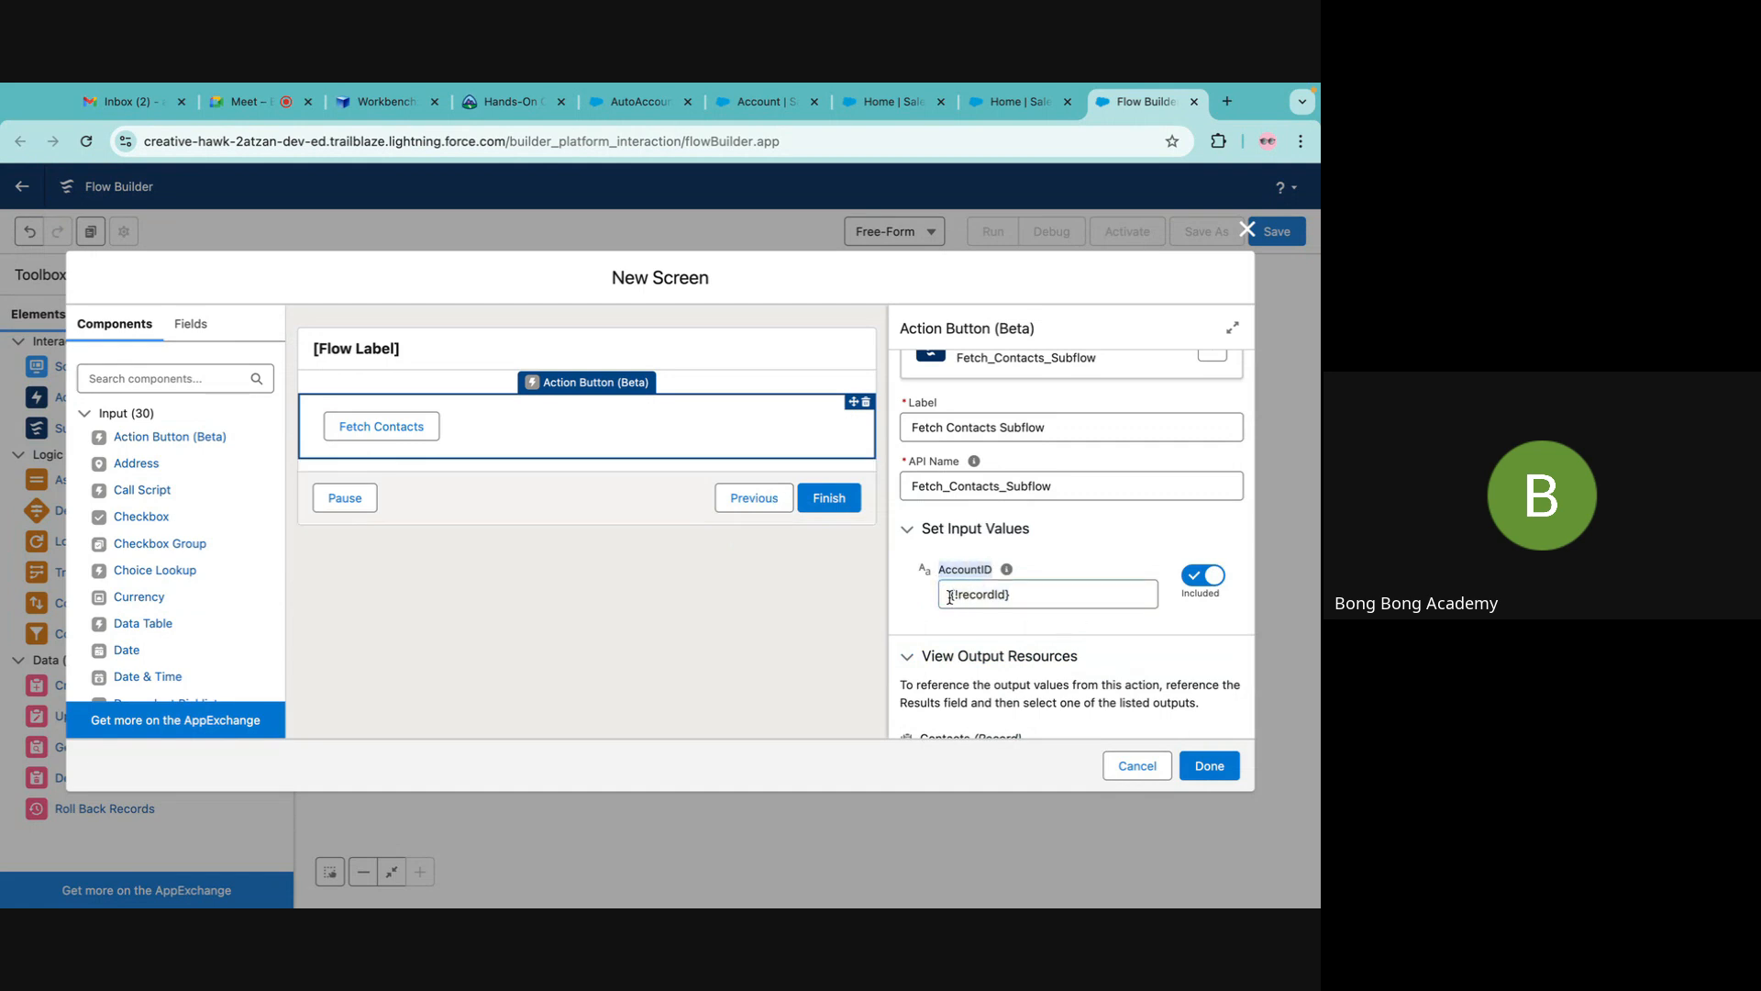
{"action": "left_click", "coordinate": [950, 596]}
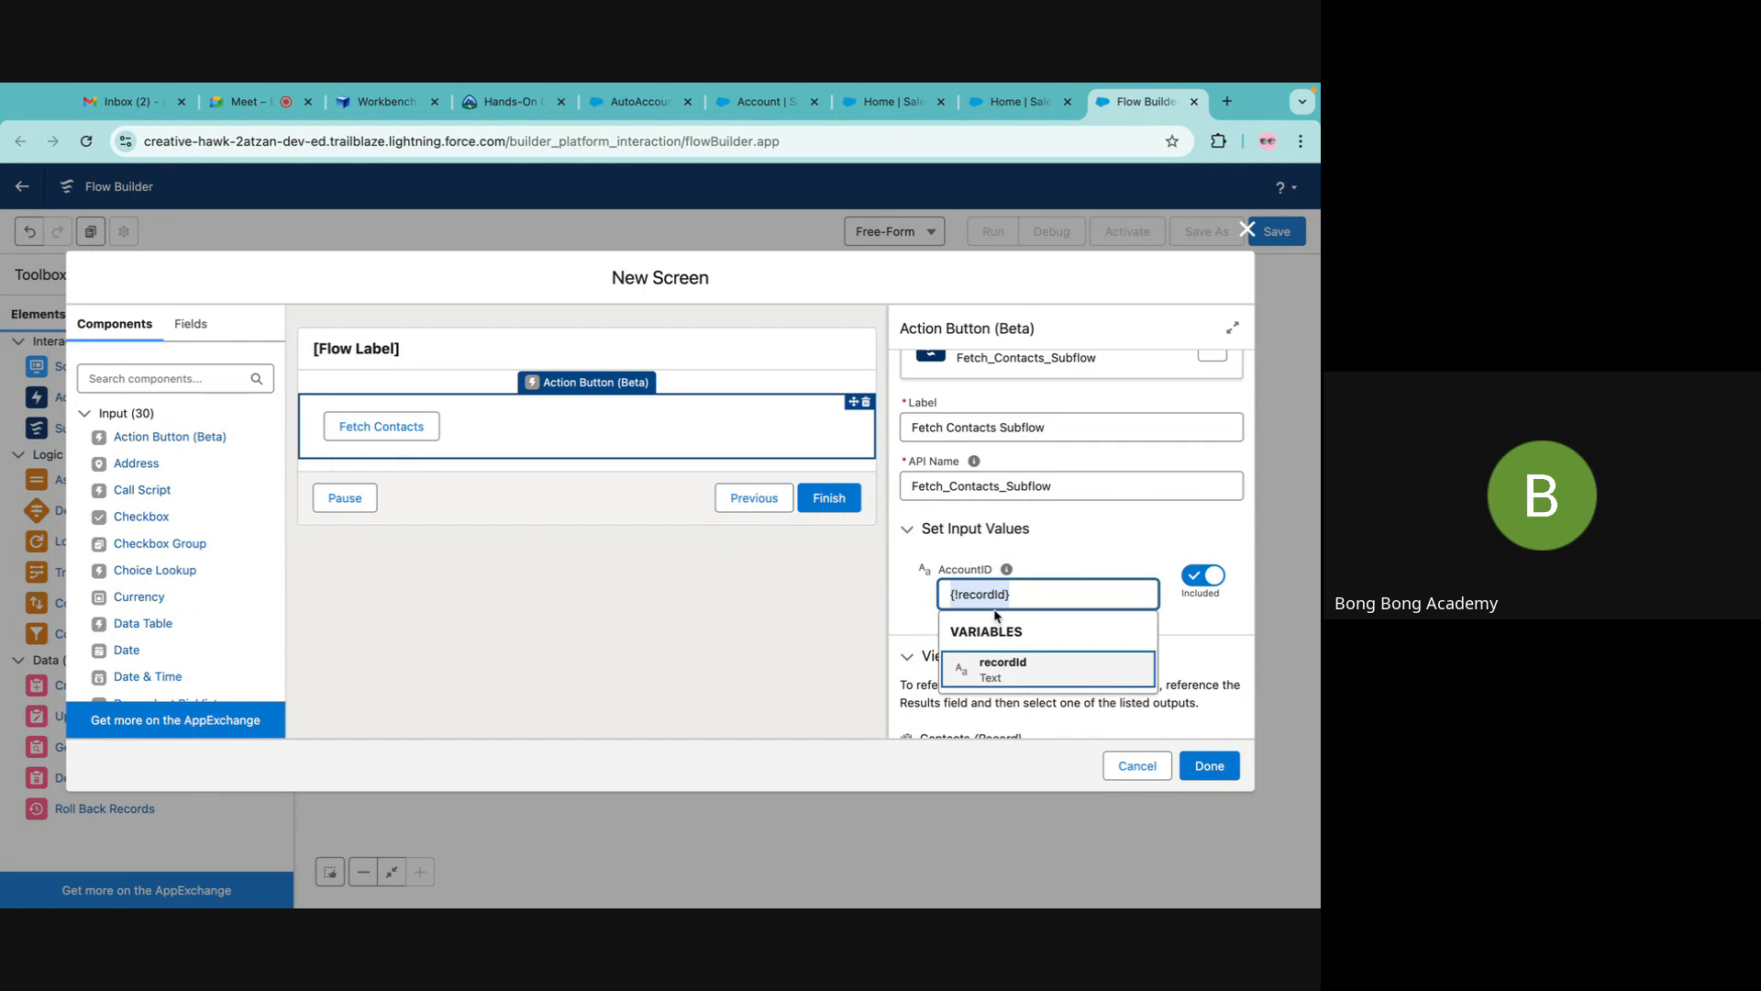
{"action": "left_click", "coordinate": [820, 603]}
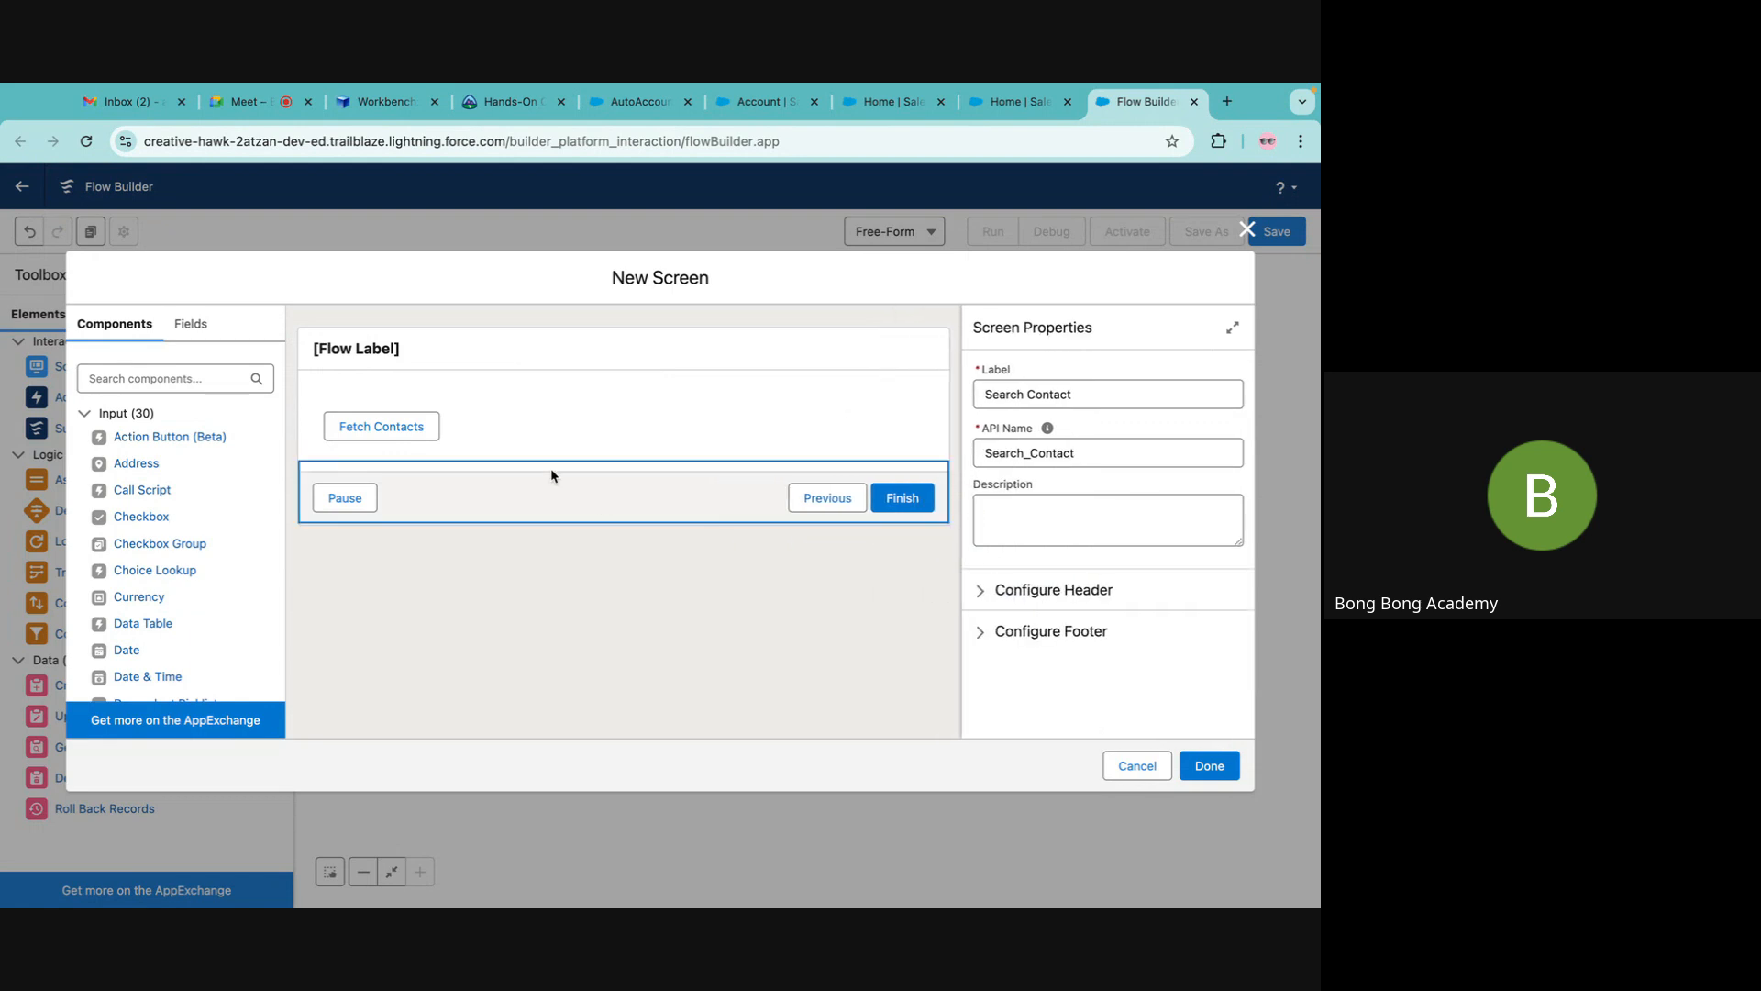
{"action": "left_click", "coordinate": [549, 431]}
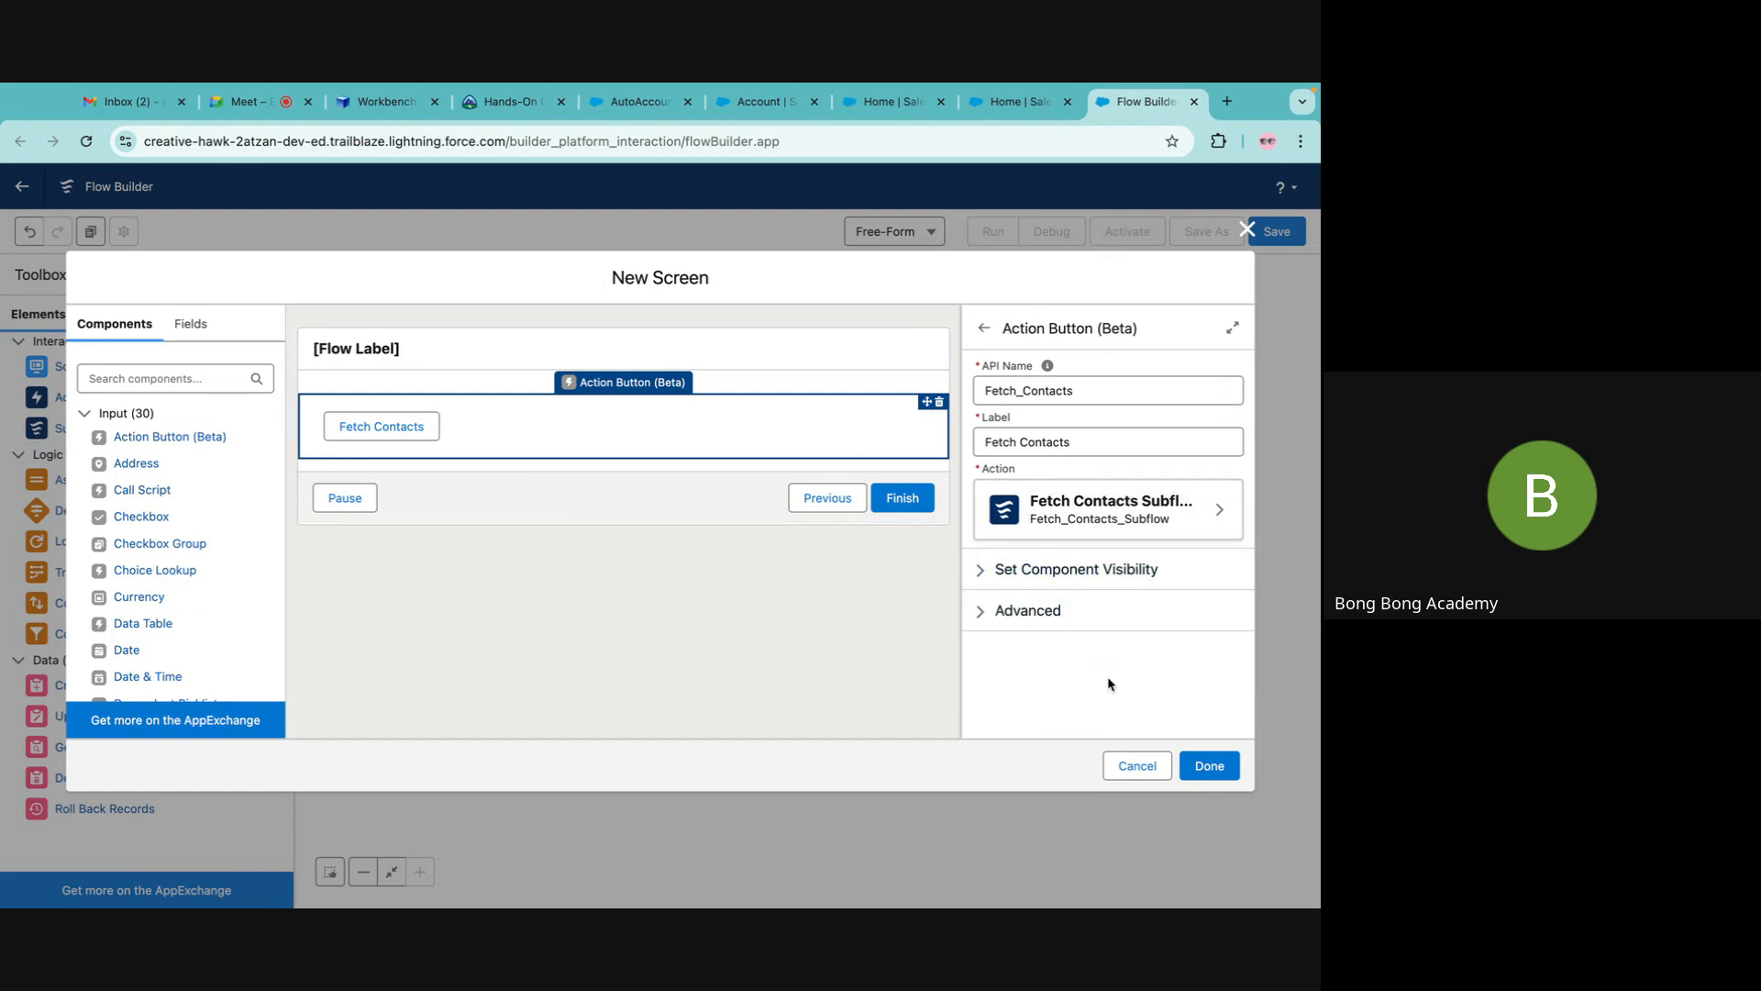
{"action": "left_click", "coordinate": [1005, 610]}
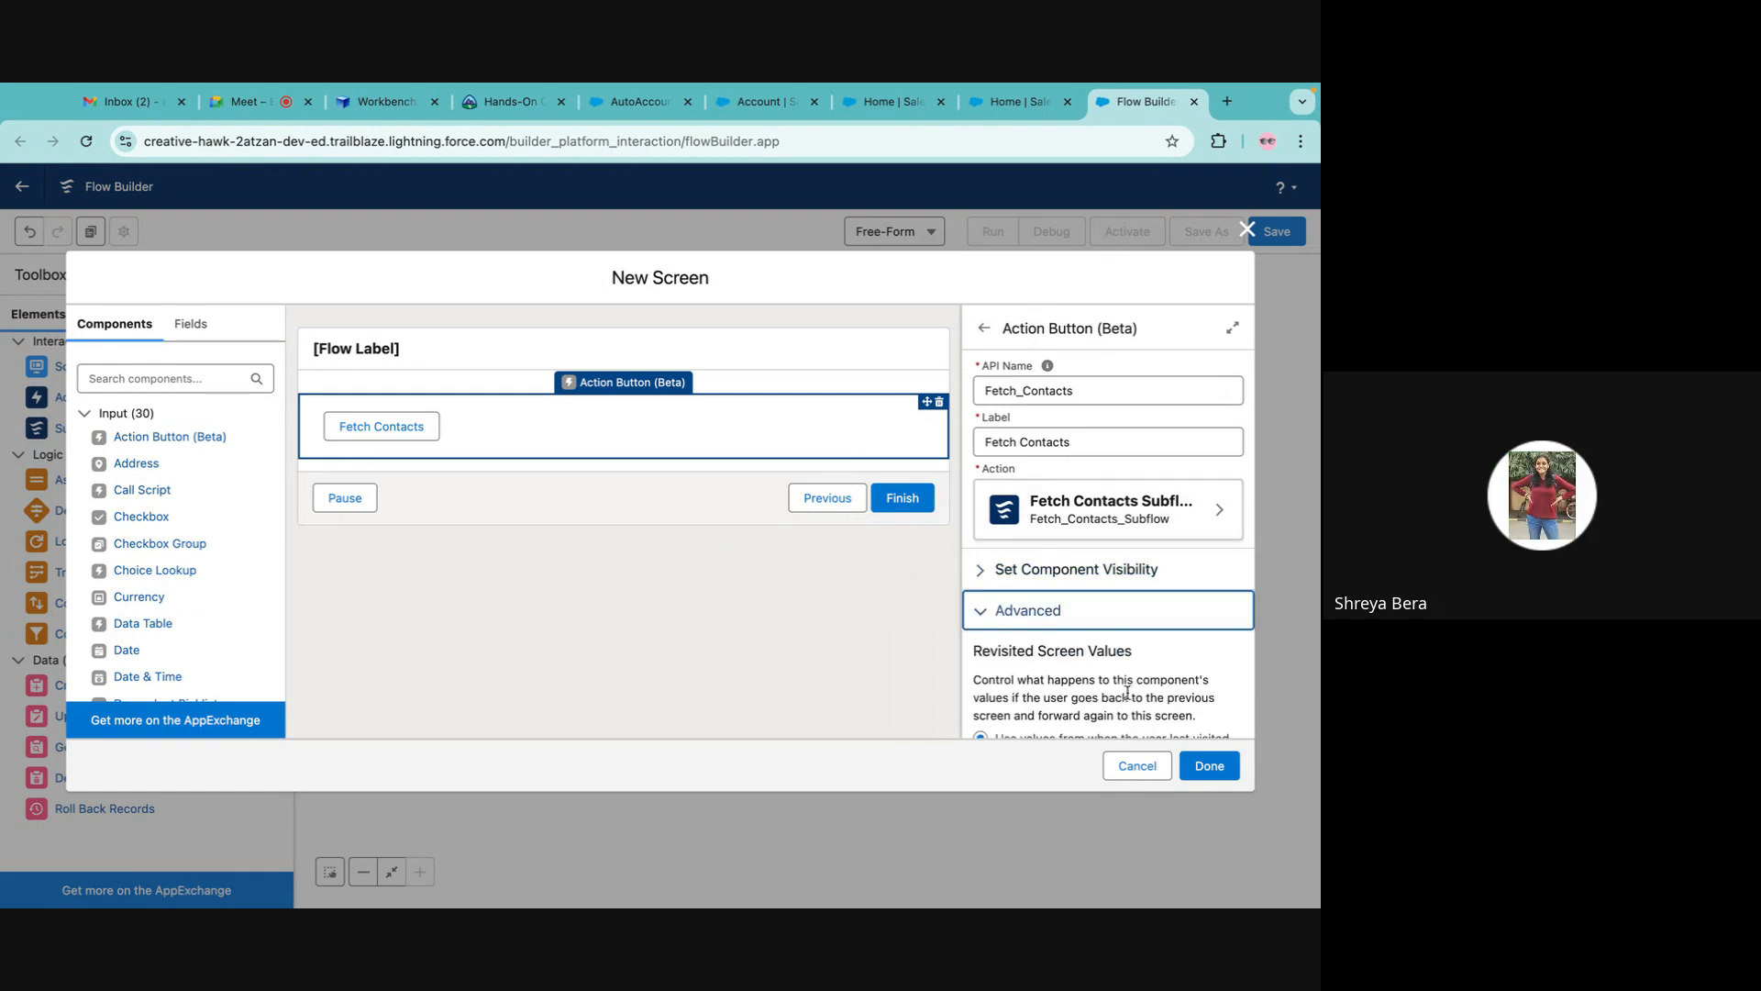
{"action": "scroll", "coordinate": [1128, 692], "scroll_direction": "down", "scroll_amount": 2}
Finish the Search Contact screen and place its element directly beneath Start on the canvas.
{"action": "left_click", "coordinate": [1207, 764]}
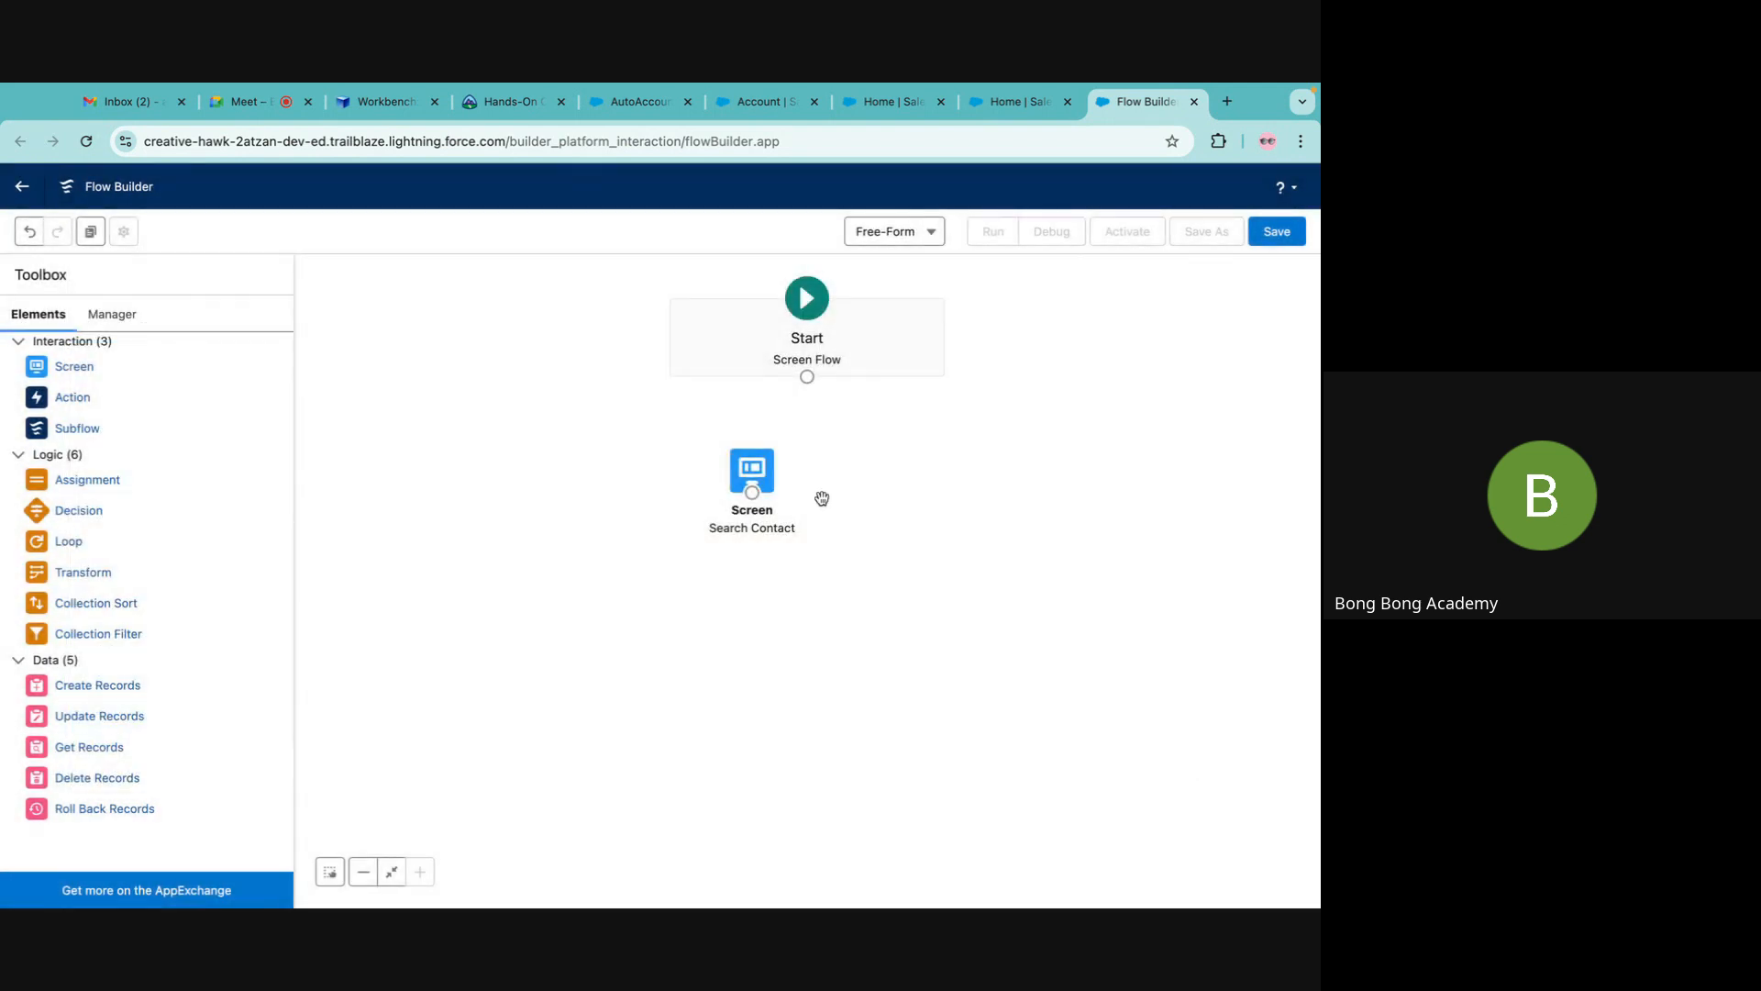
{"action": "left_click_drag", "start_coordinate": [737, 459], "coordinate": [803, 447]}
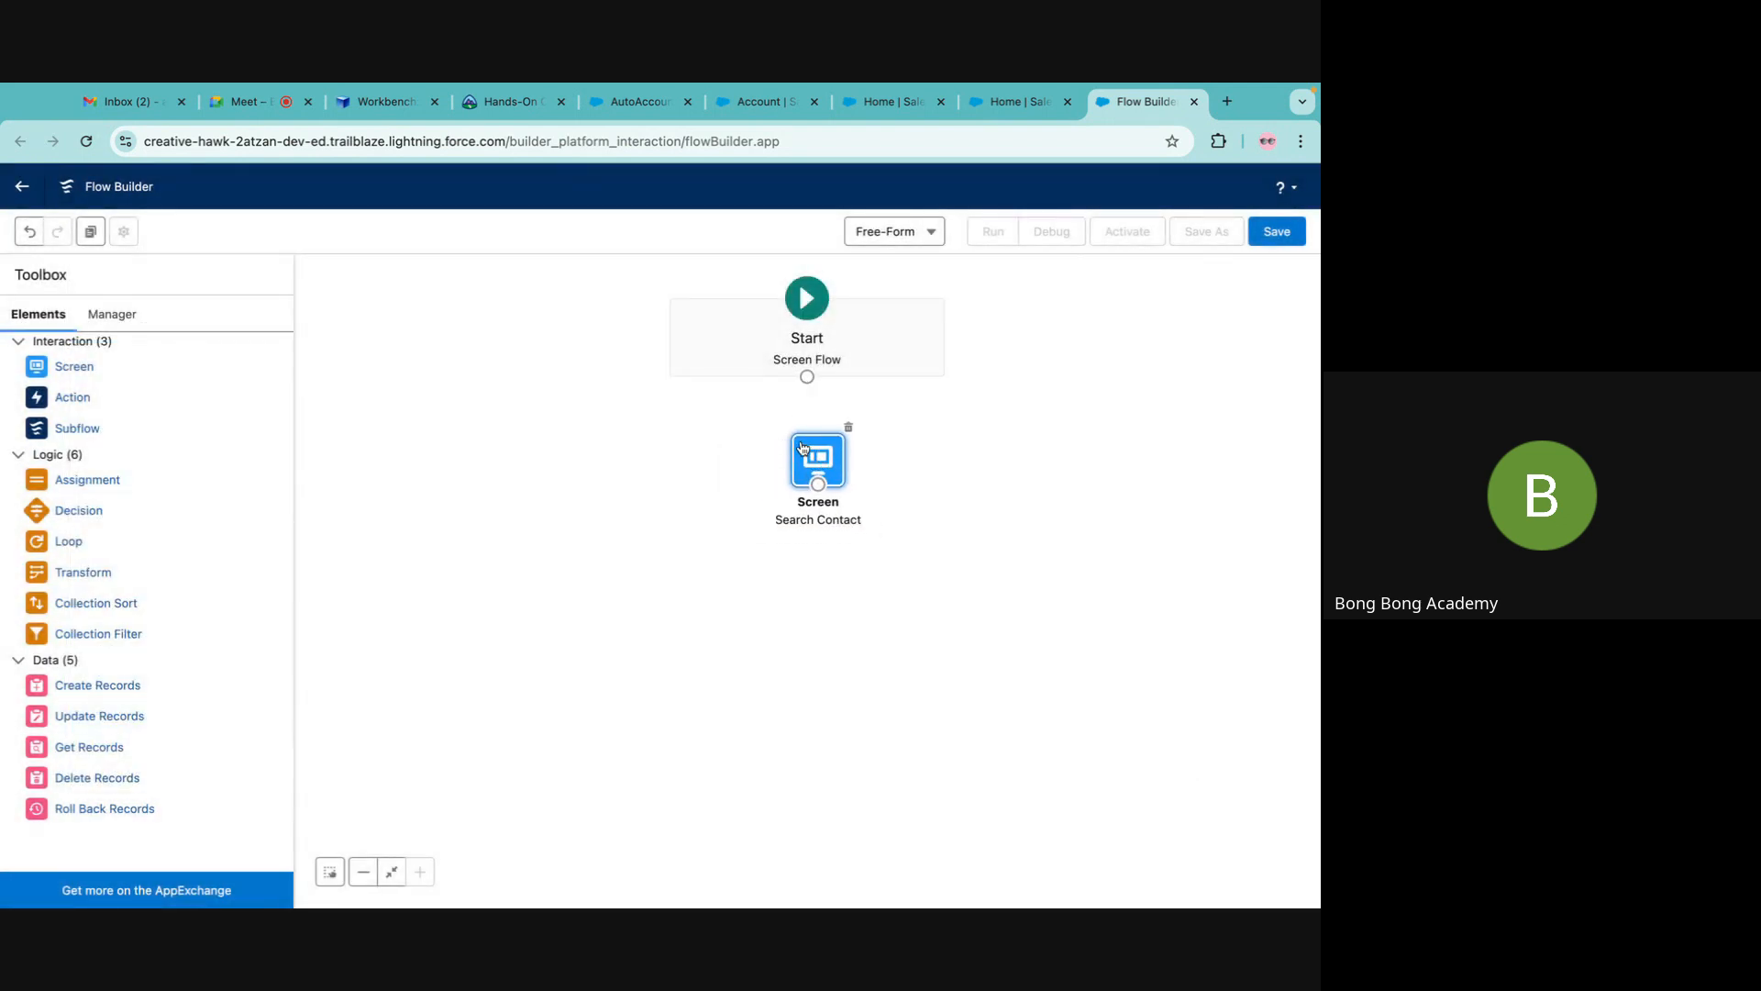
Add a Data Table below the Fetch Contacts button on the Search Contact screen and enter Show Contacts as its API name.
{"action": "double_click", "coordinate": [803, 448]}
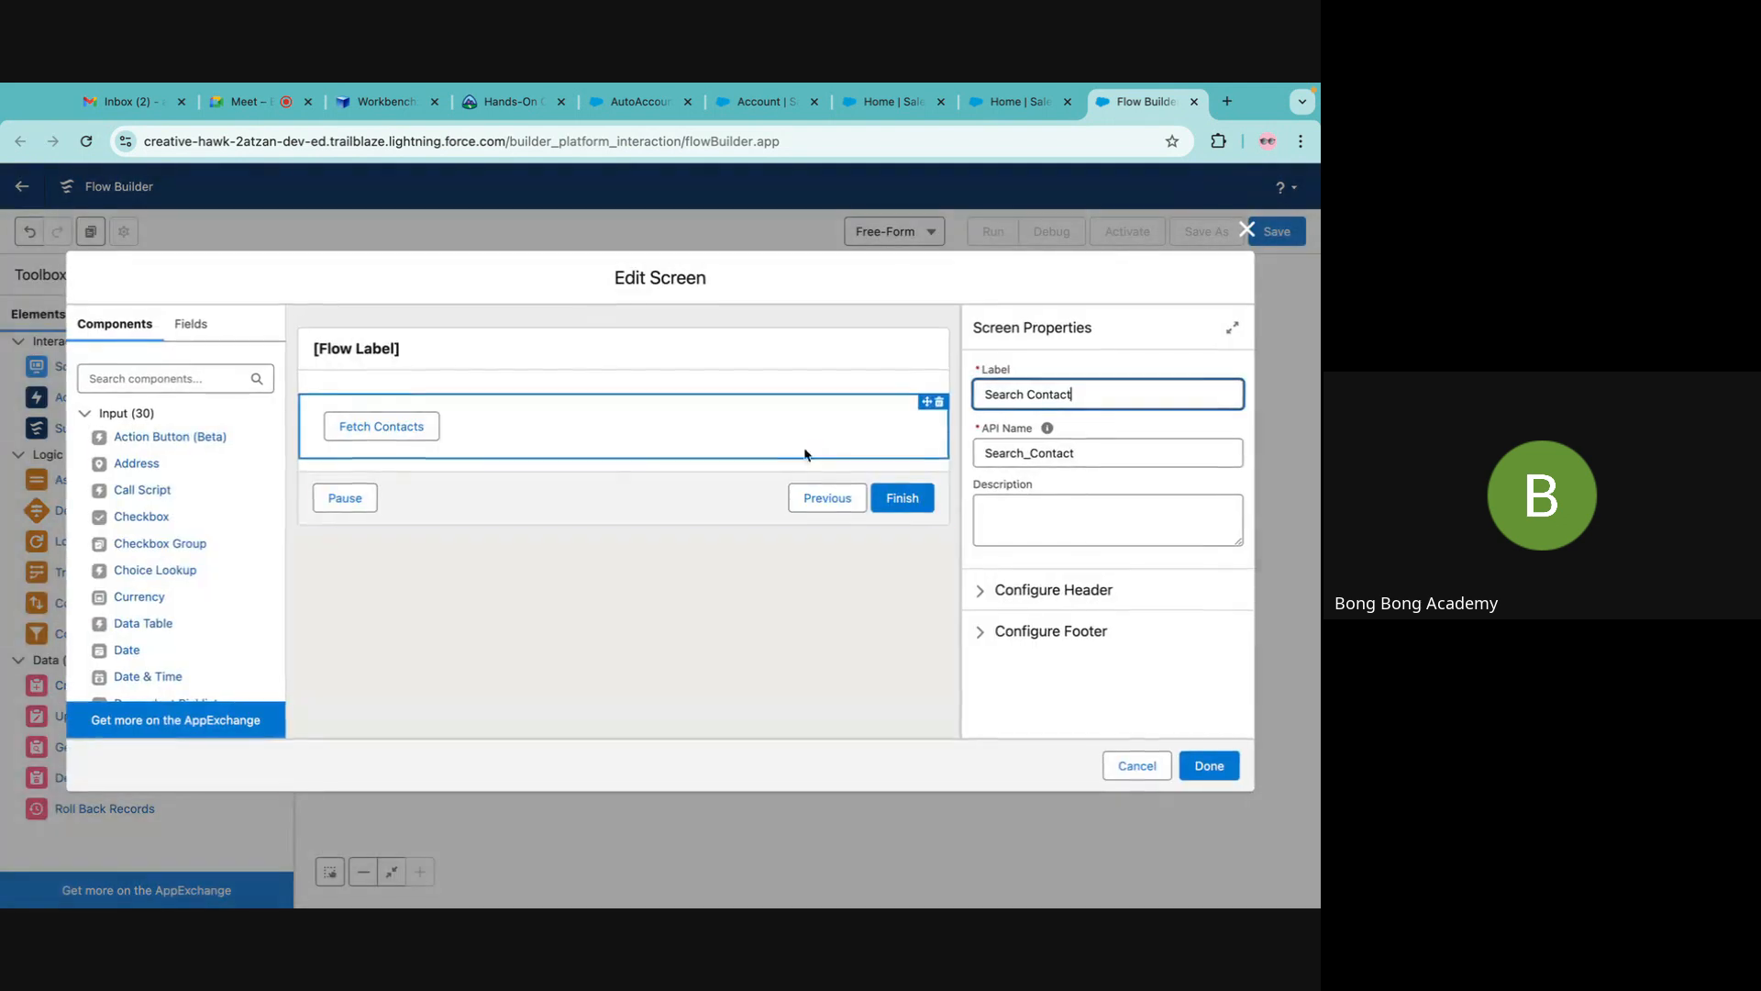
{"action": "left_click", "coordinate": [513, 403]}
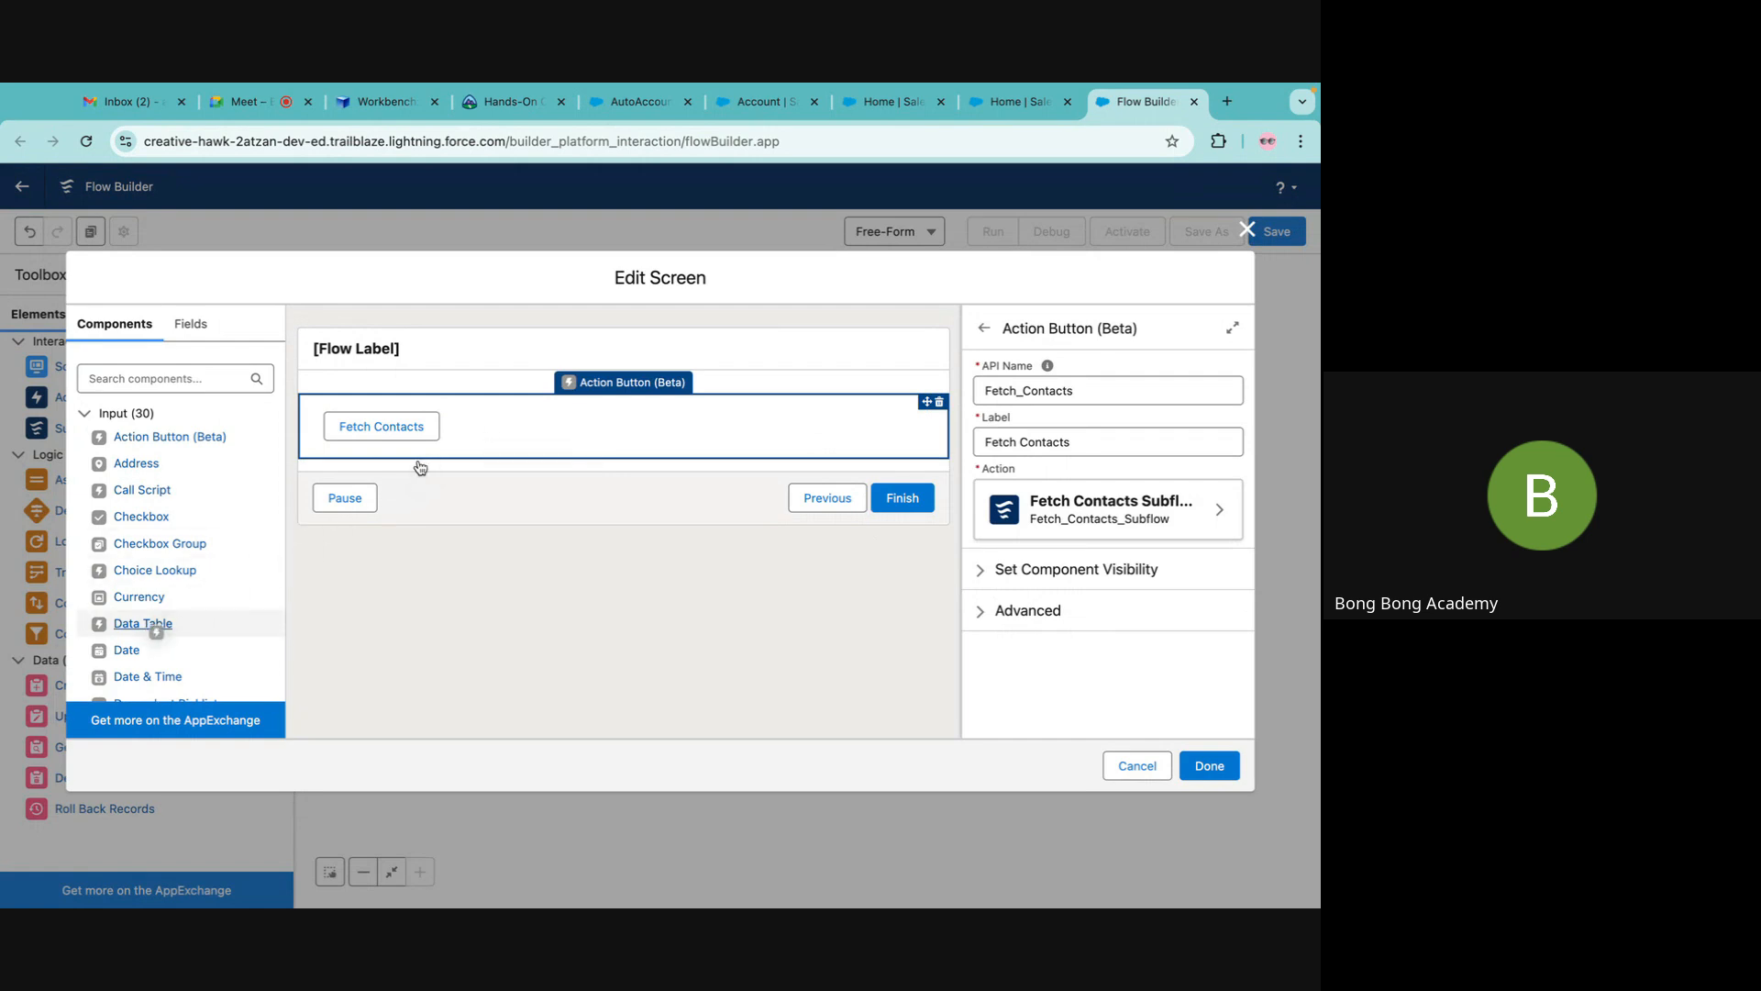
{"action": "left_click", "coordinate": [130, 626]}
{"action": "left_click_drag", "start_coordinate": [130, 627], "coordinate": [356, 457]}
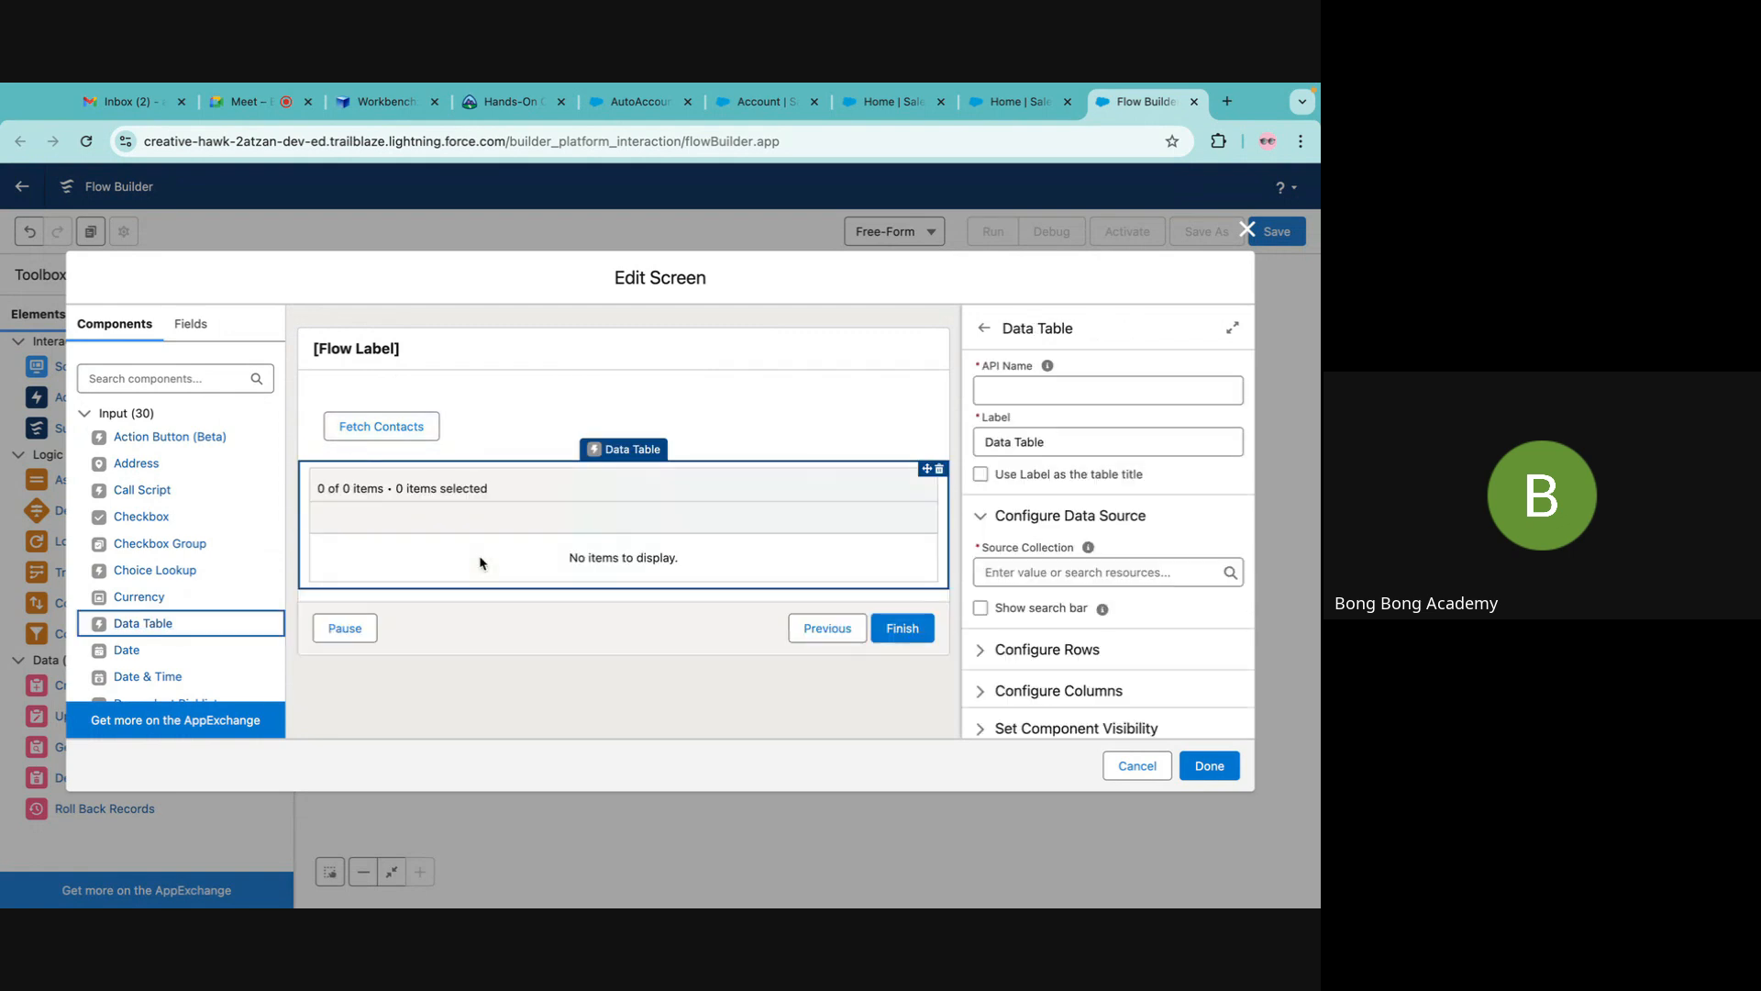
{"action": "left_click", "coordinate": [1001, 385]}
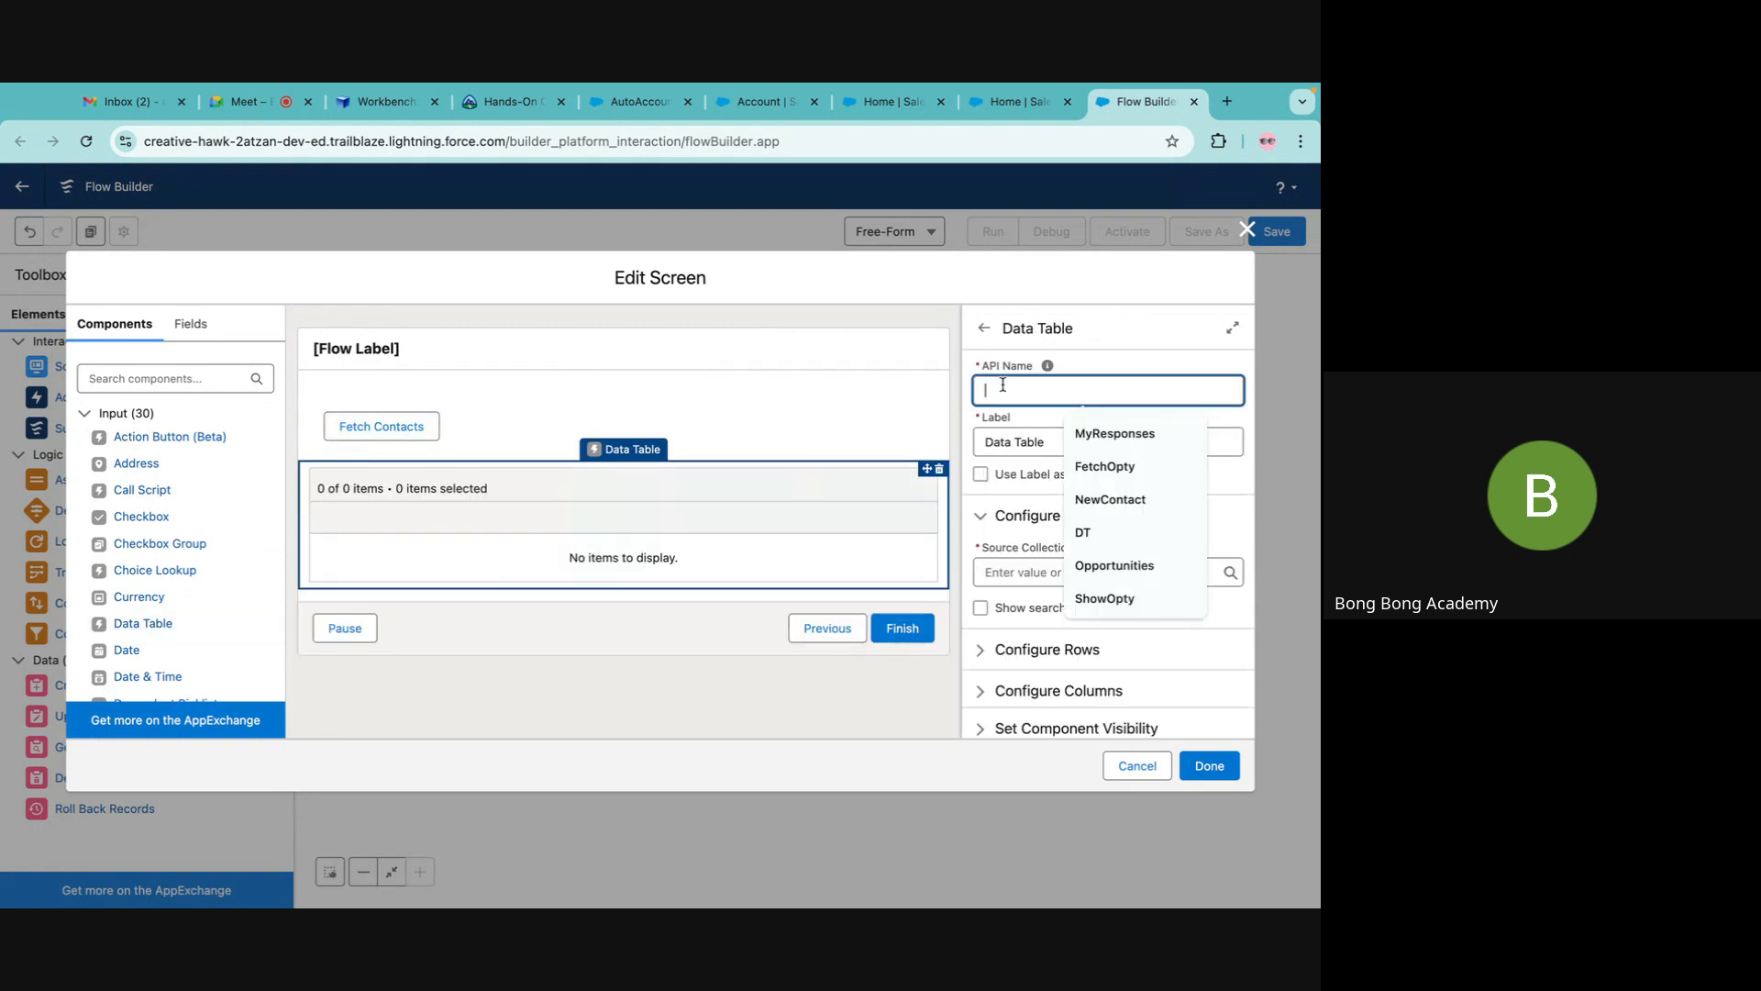
{"action": "type", "text": "Show Contacts"}
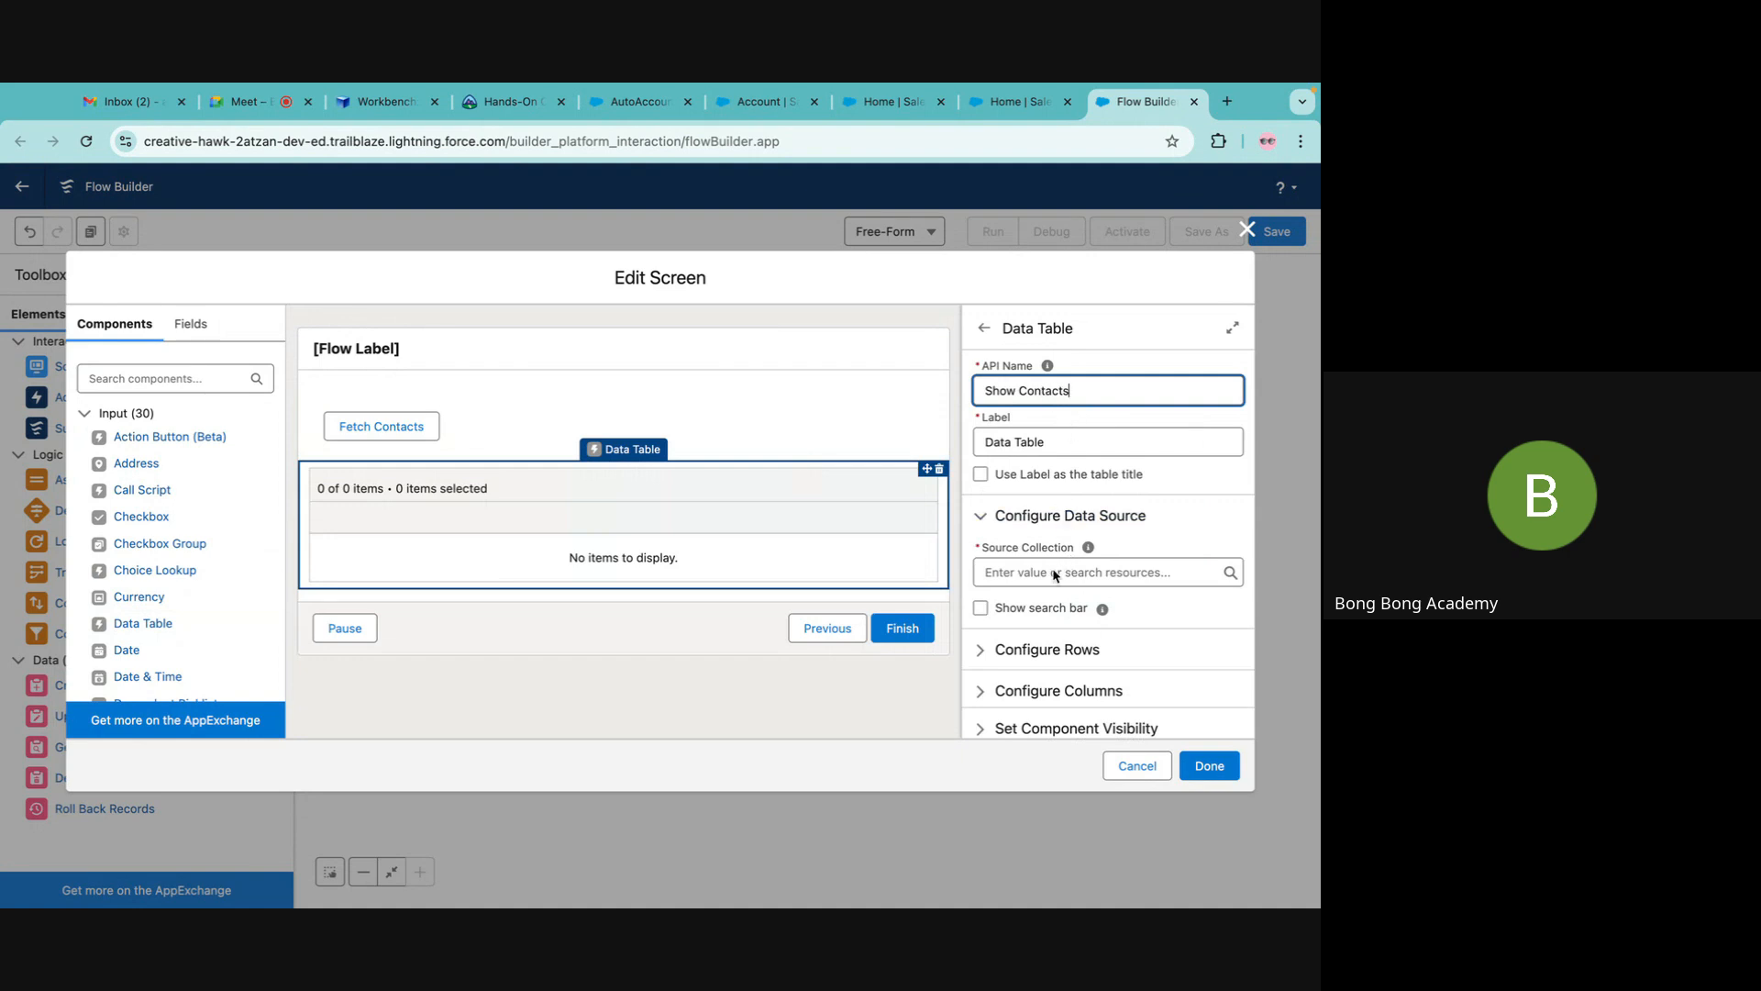
Set the data table's source collection to the Contacts output in the Fetch_Contacts_Subflow action's Results.
{"action": "left_click", "coordinate": [1055, 575]}
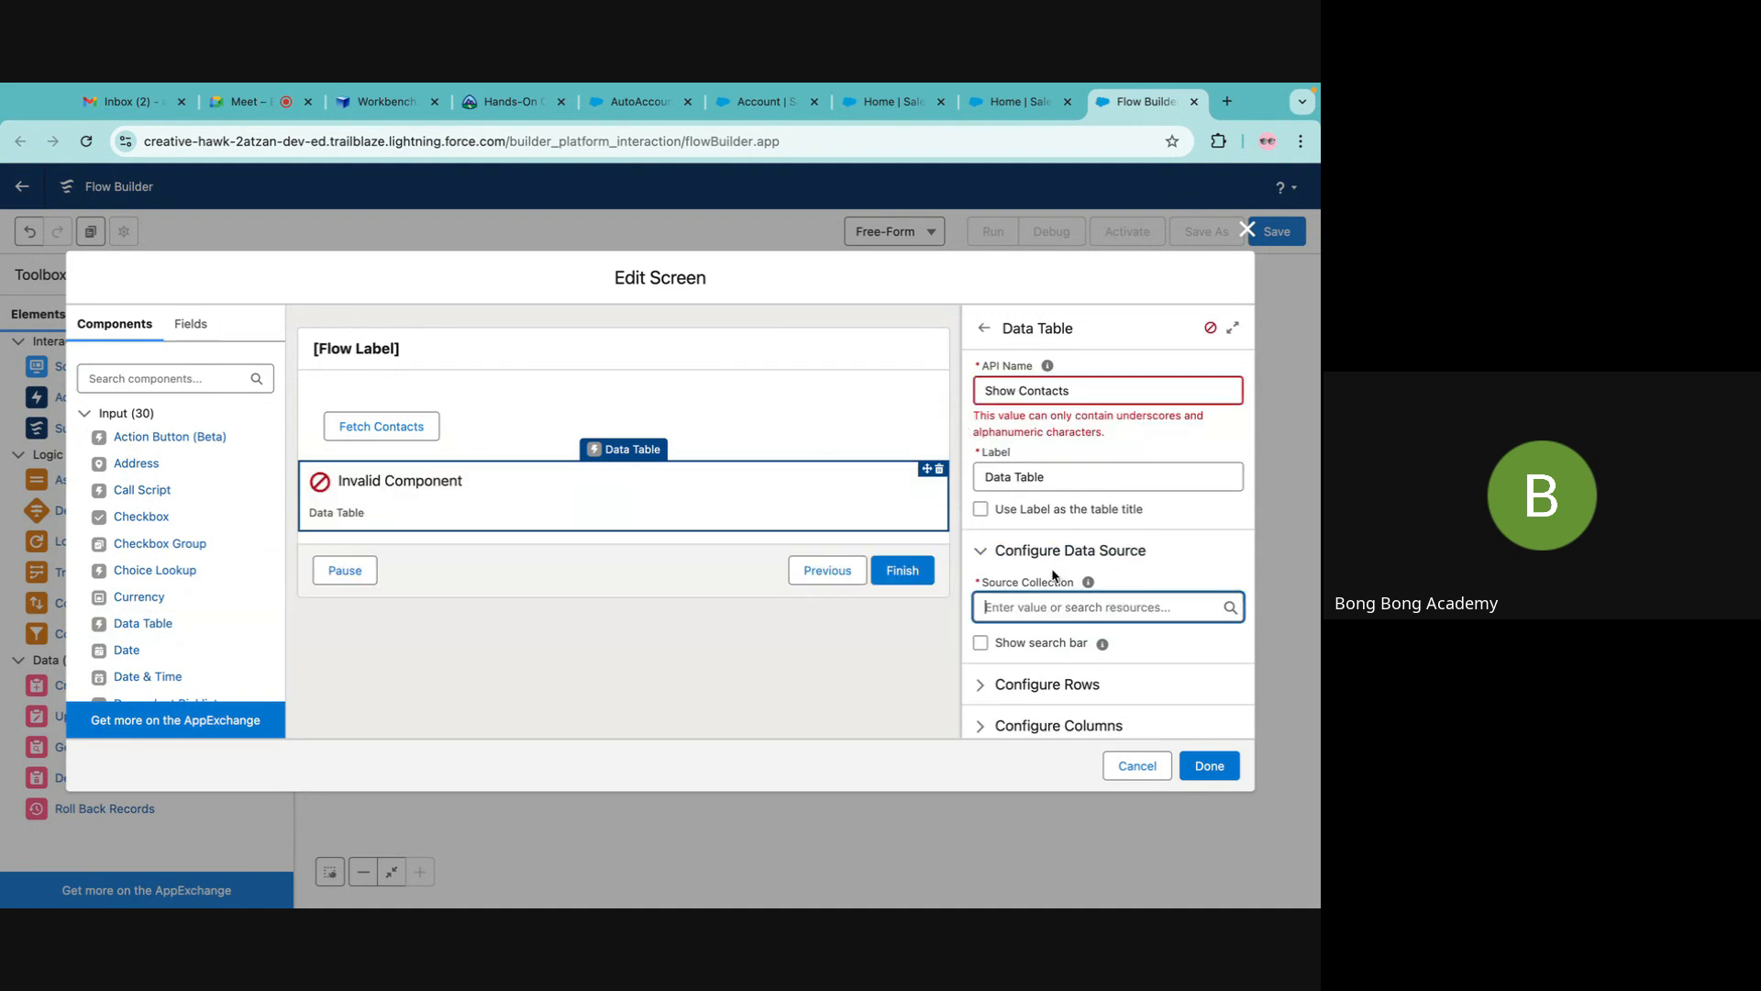
{"action": "left_click", "coordinate": [1016, 605]}
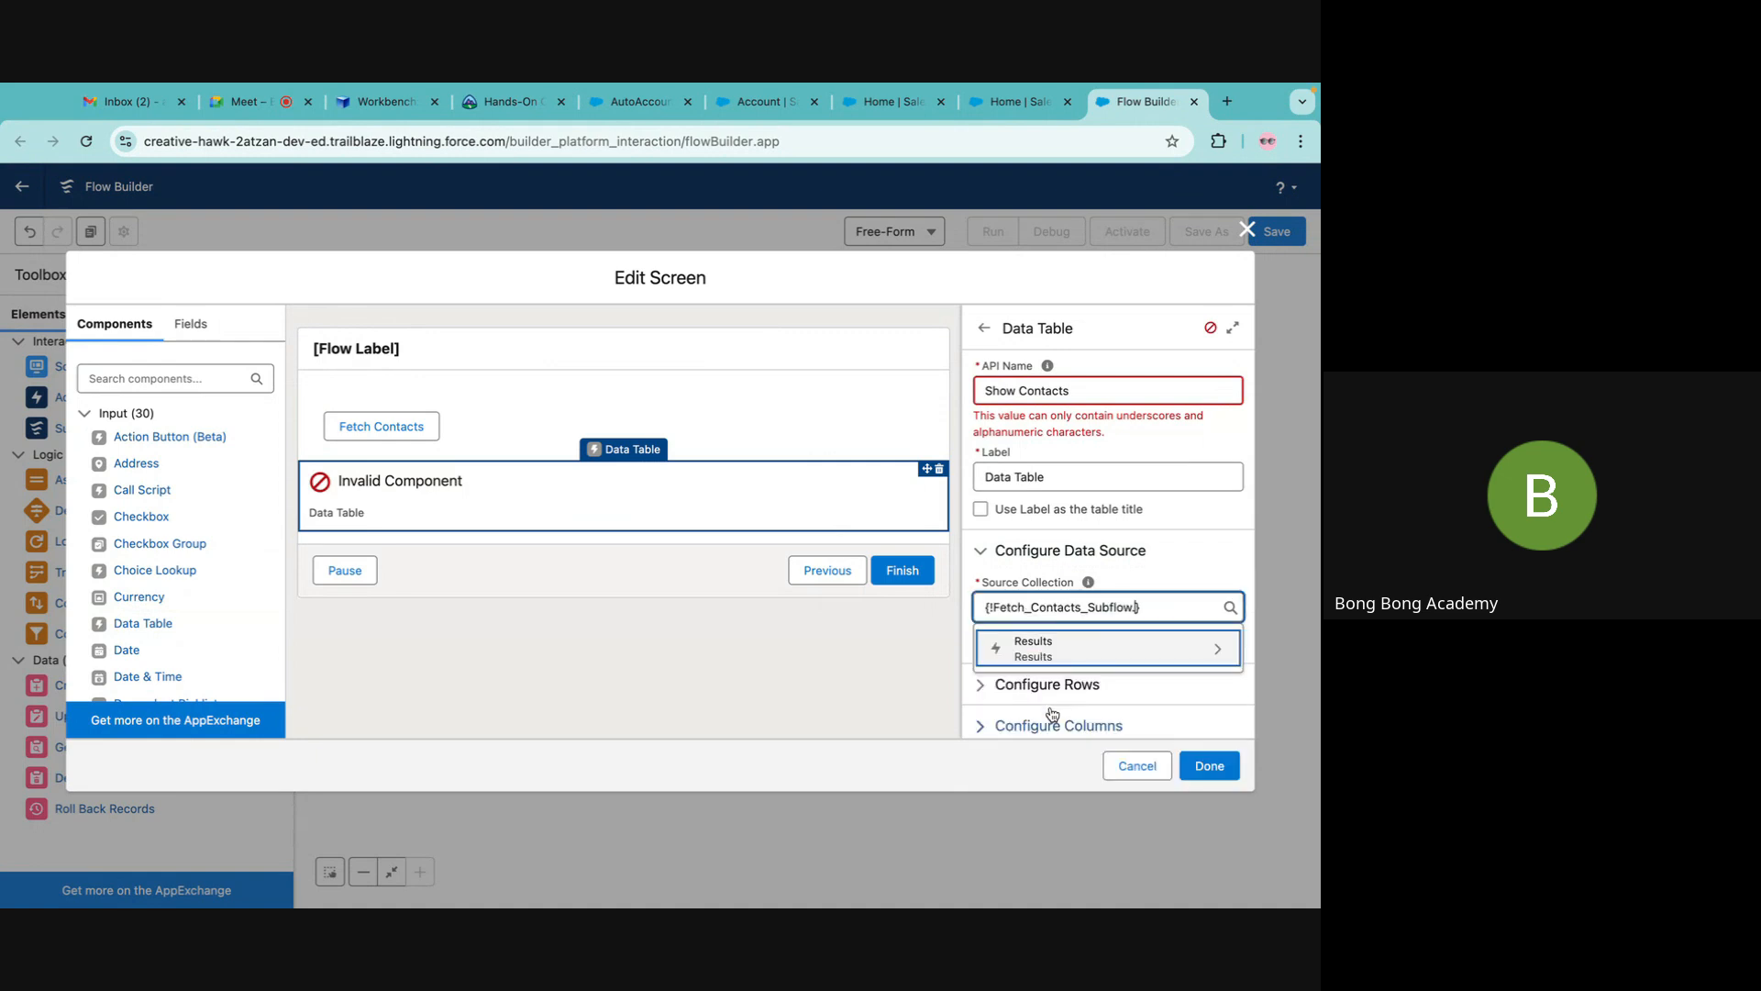
{"action": "left_click", "coordinate": [1047, 658]}
{"action": "left_click", "coordinate": [1046, 658]}
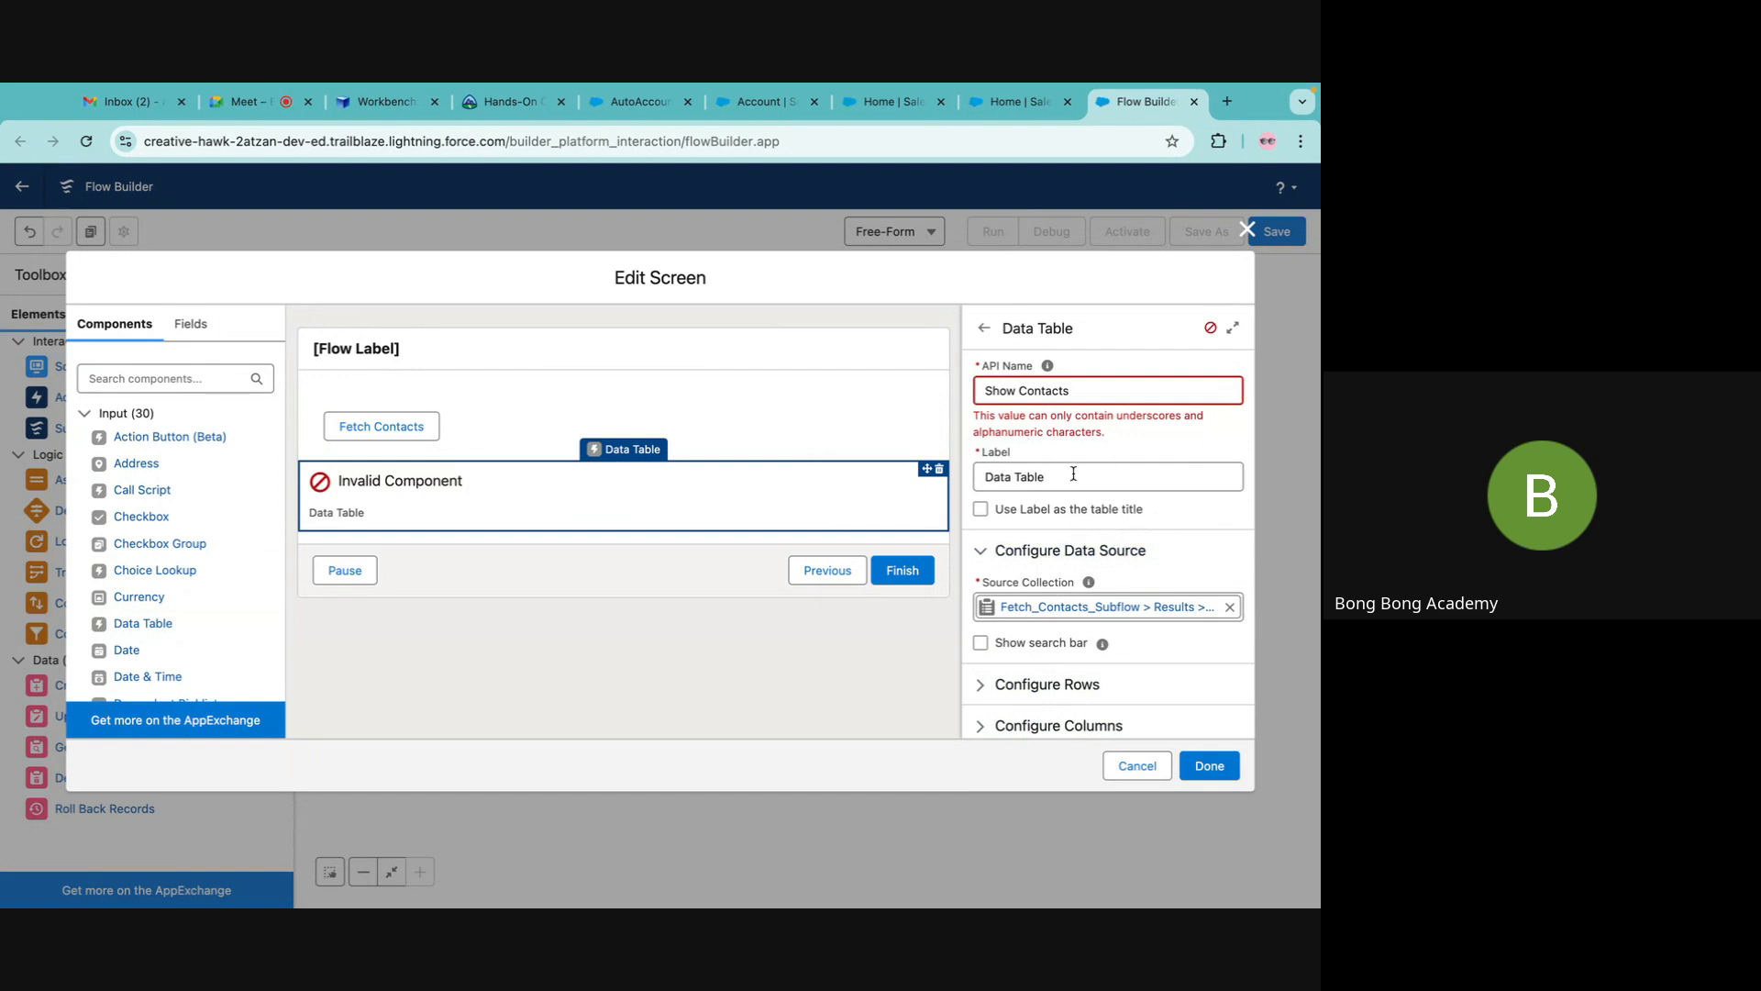
Change the data table's label to Contacts.
{"action": "left_click_drag", "start_coordinate": [1073, 474], "coordinate": [716, 453]}
{"action": "type", "text": "Conrt"}
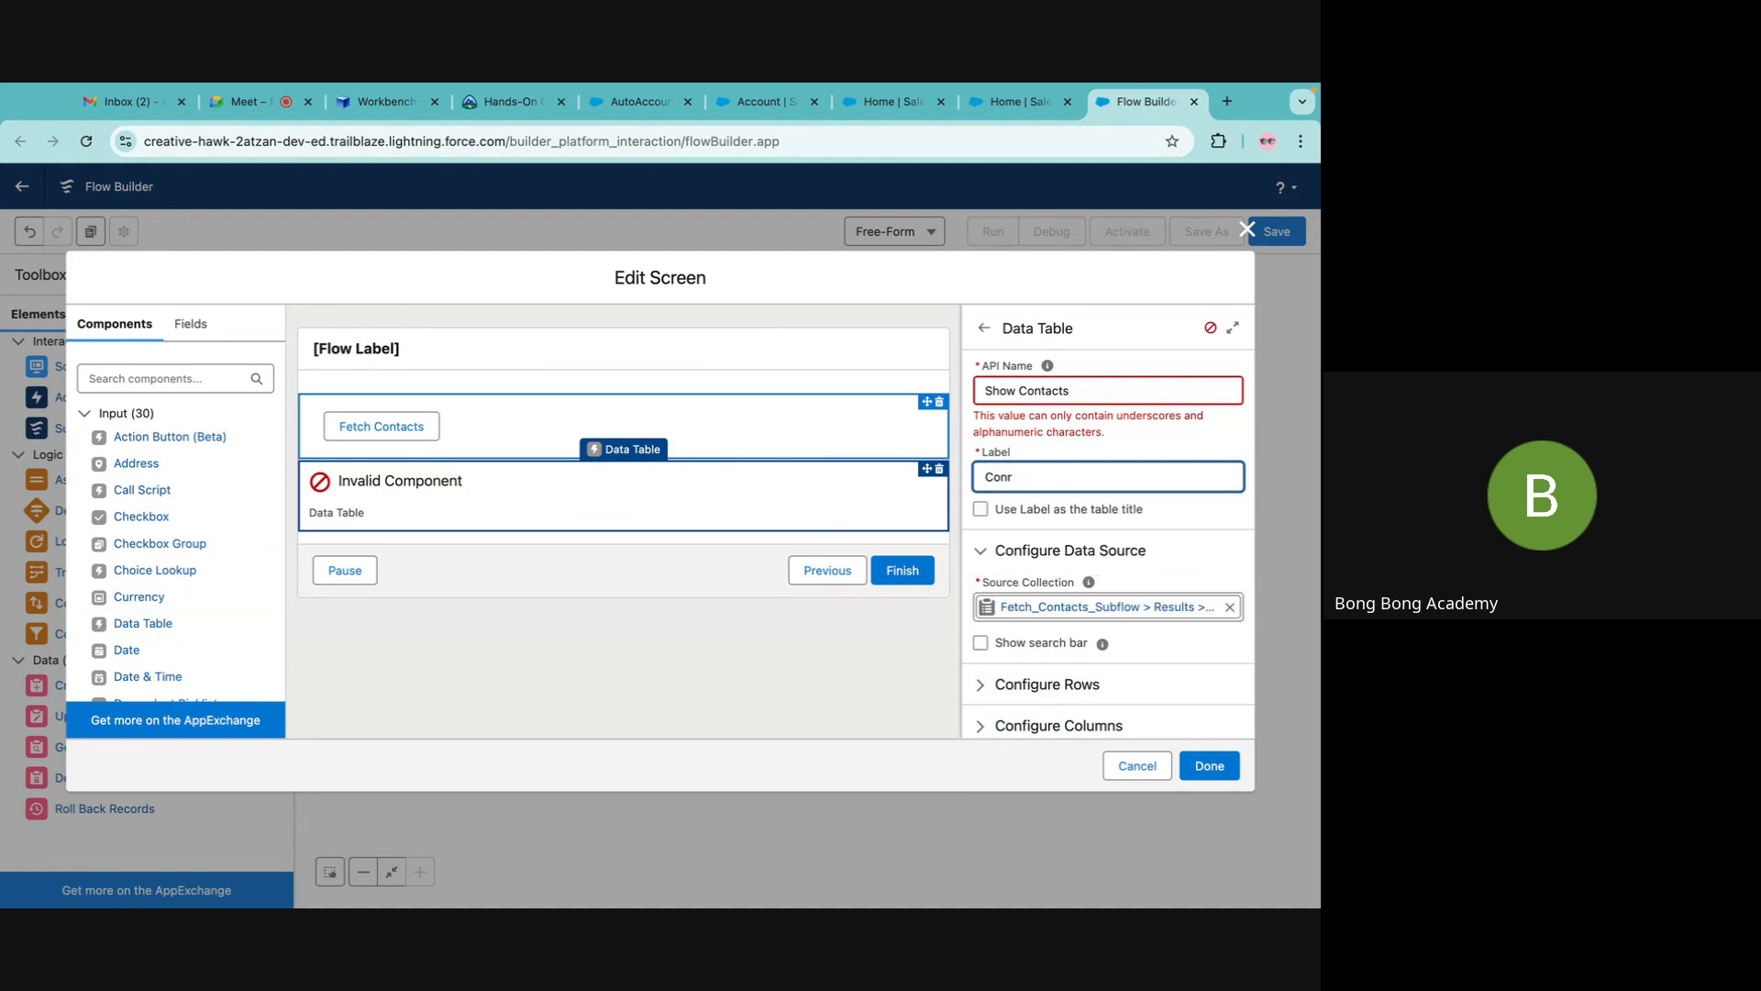
{"action": "key", "text": "BackSpace"}
{"action": "type", "text": "tacts"}
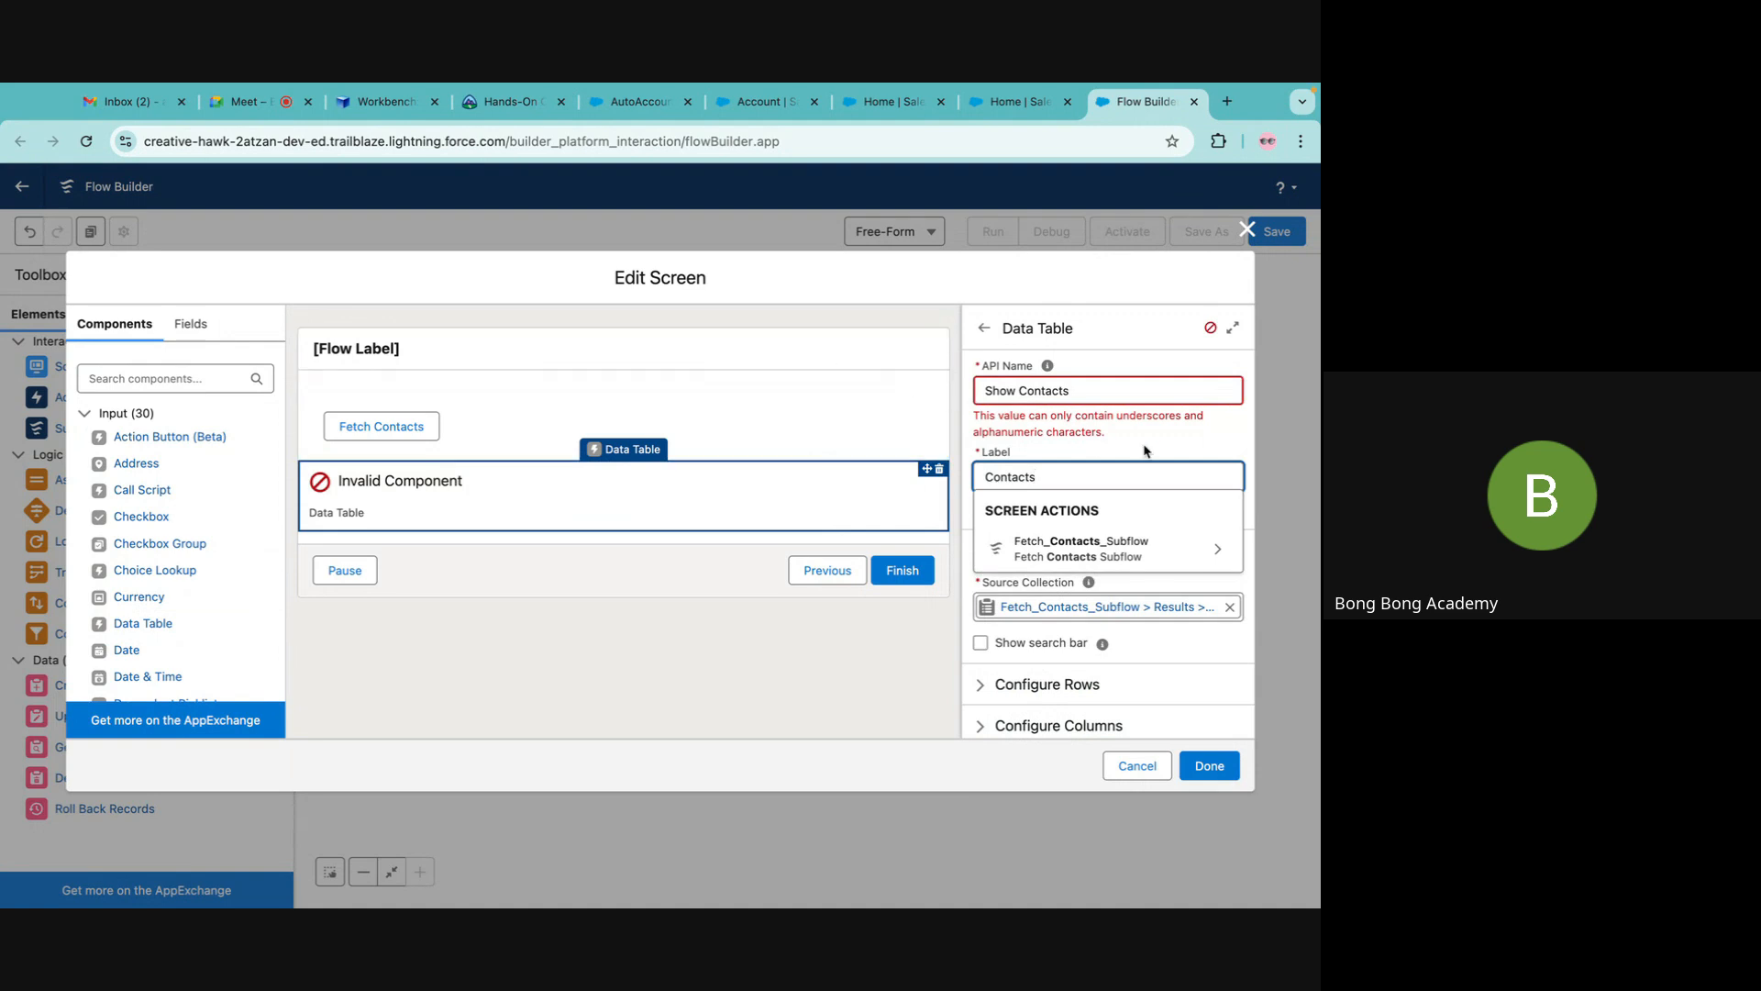
{"action": "left_click", "coordinate": [1150, 438]}
Configure the data table's first column with FirstName as its source field.
{"action": "scroll", "coordinate": [1136, 484], "scroll_direction": "down", "scroll_amount": 2}
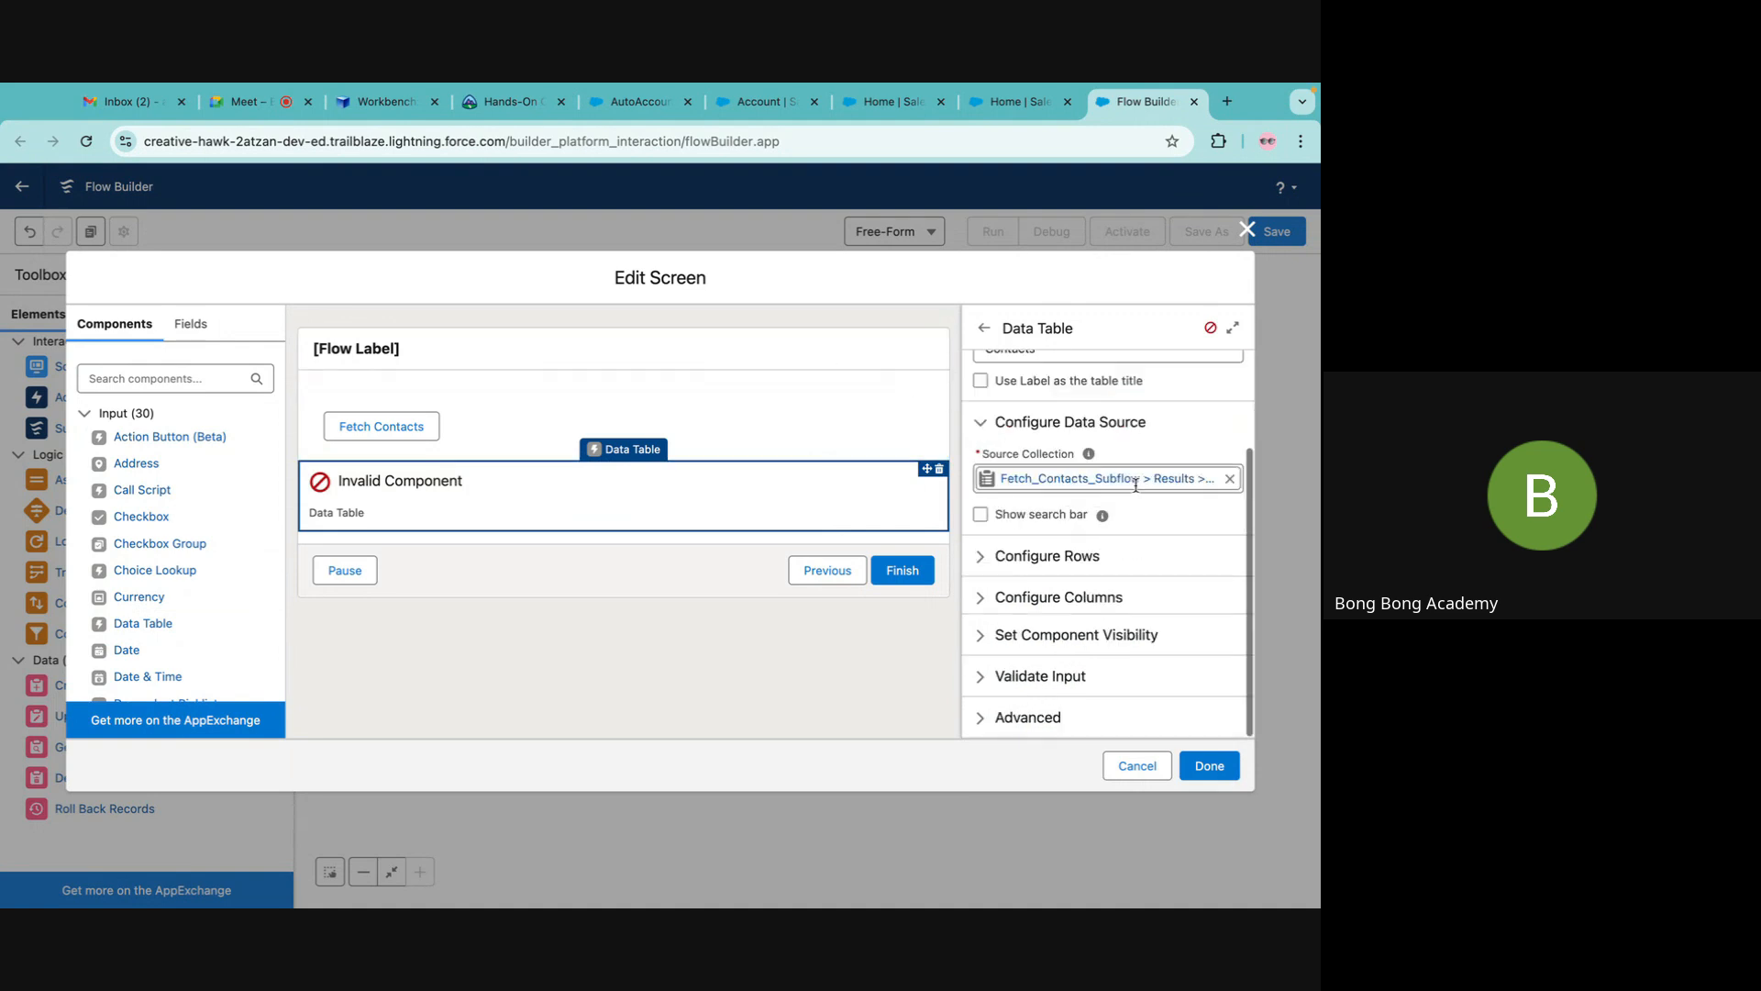
{"action": "left_click", "coordinate": [1018, 595]}
{"action": "scroll", "coordinate": [1017, 601], "scroll_direction": "down", "scroll_amount": 3}
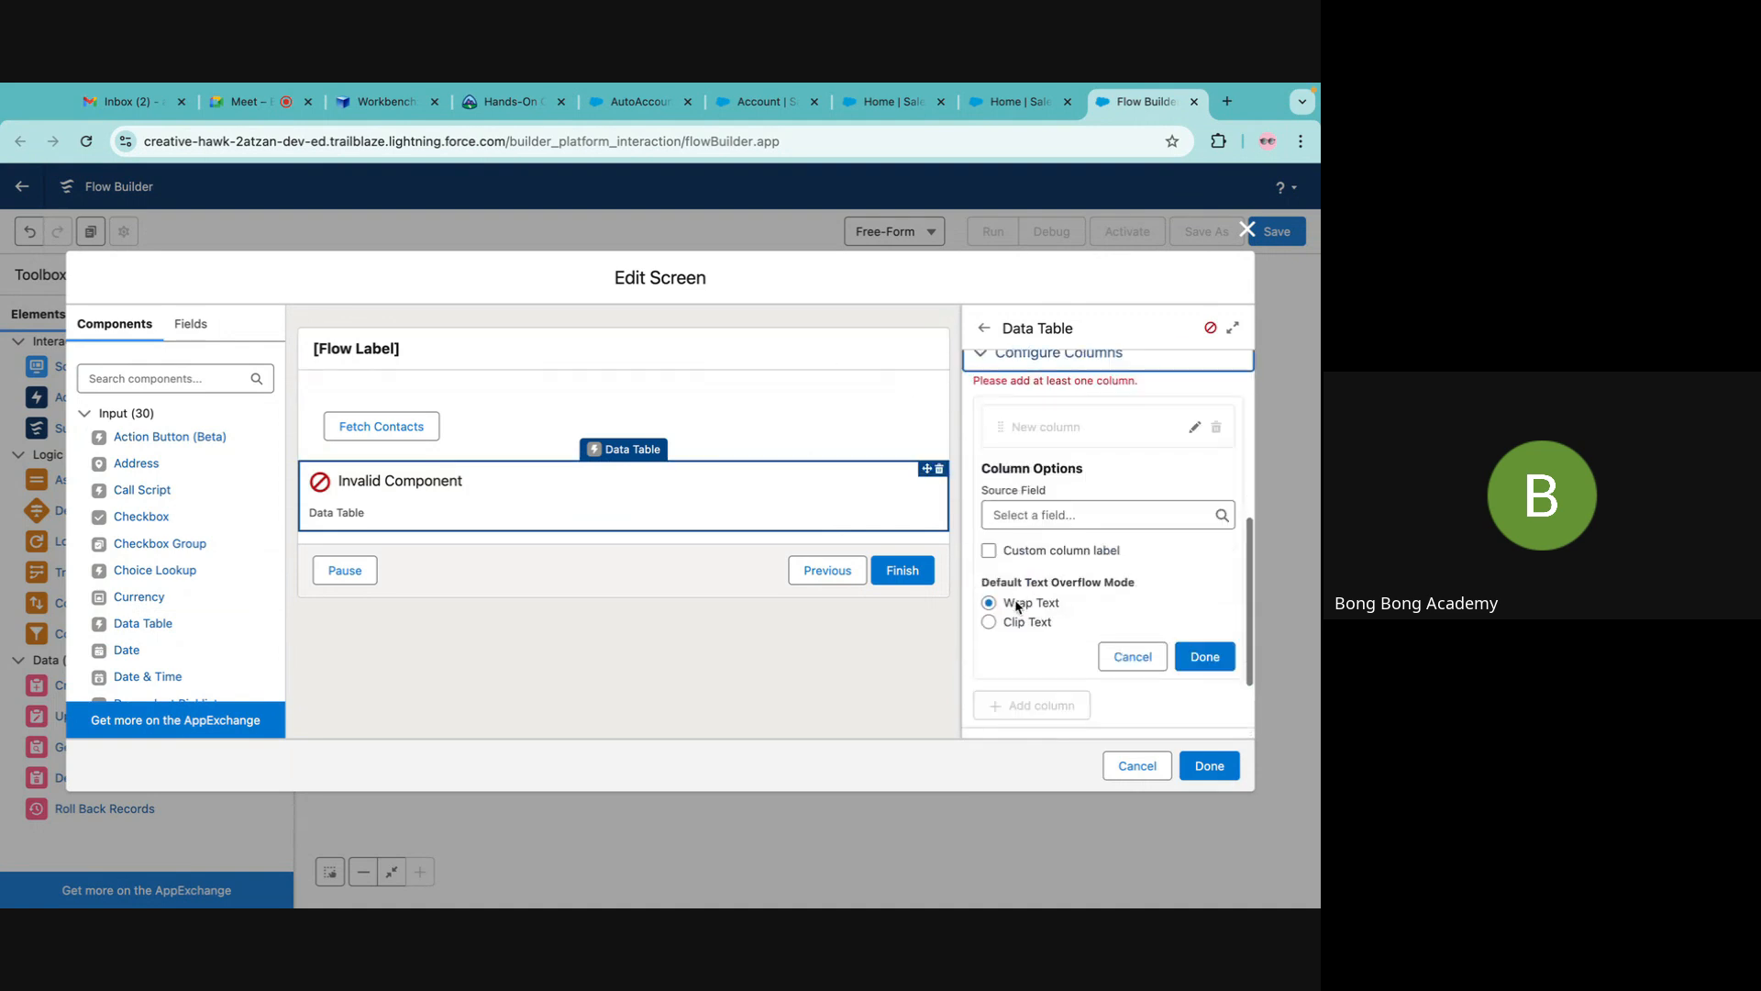
{"action": "left_click", "coordinate": [1032, 510]}
{"action": "type", "text": "firs"}
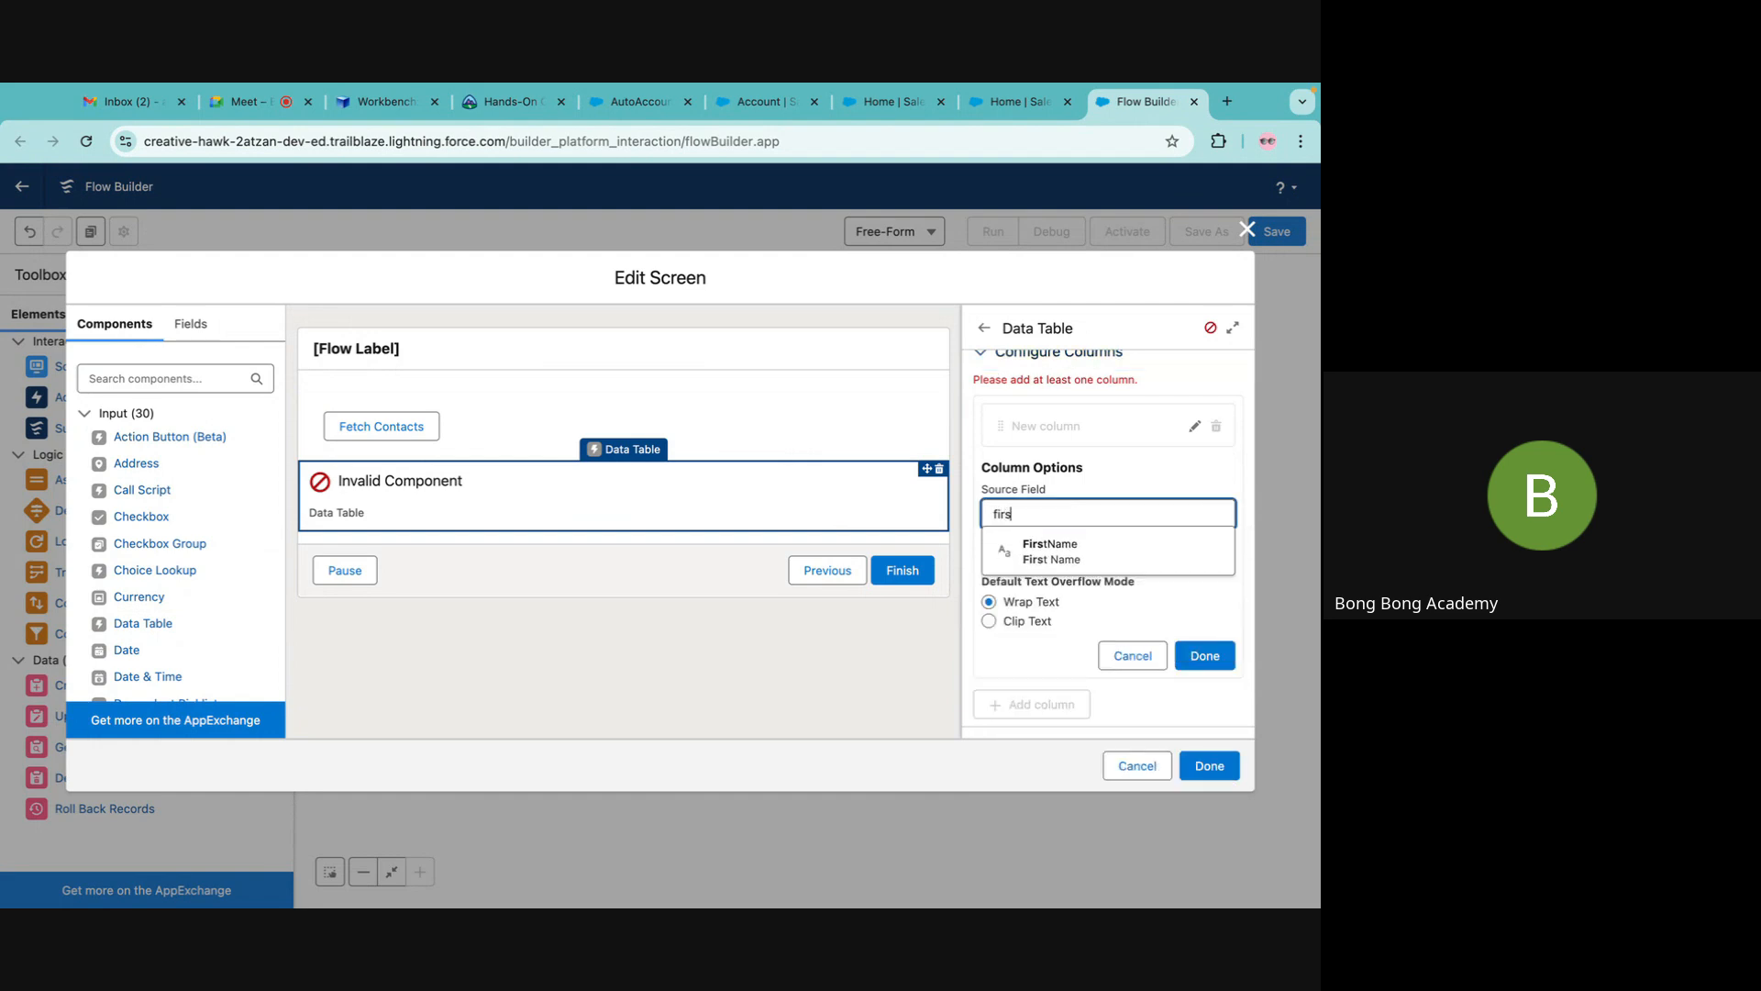
{"action": "left_click", "coordinate": [1065, 555]}
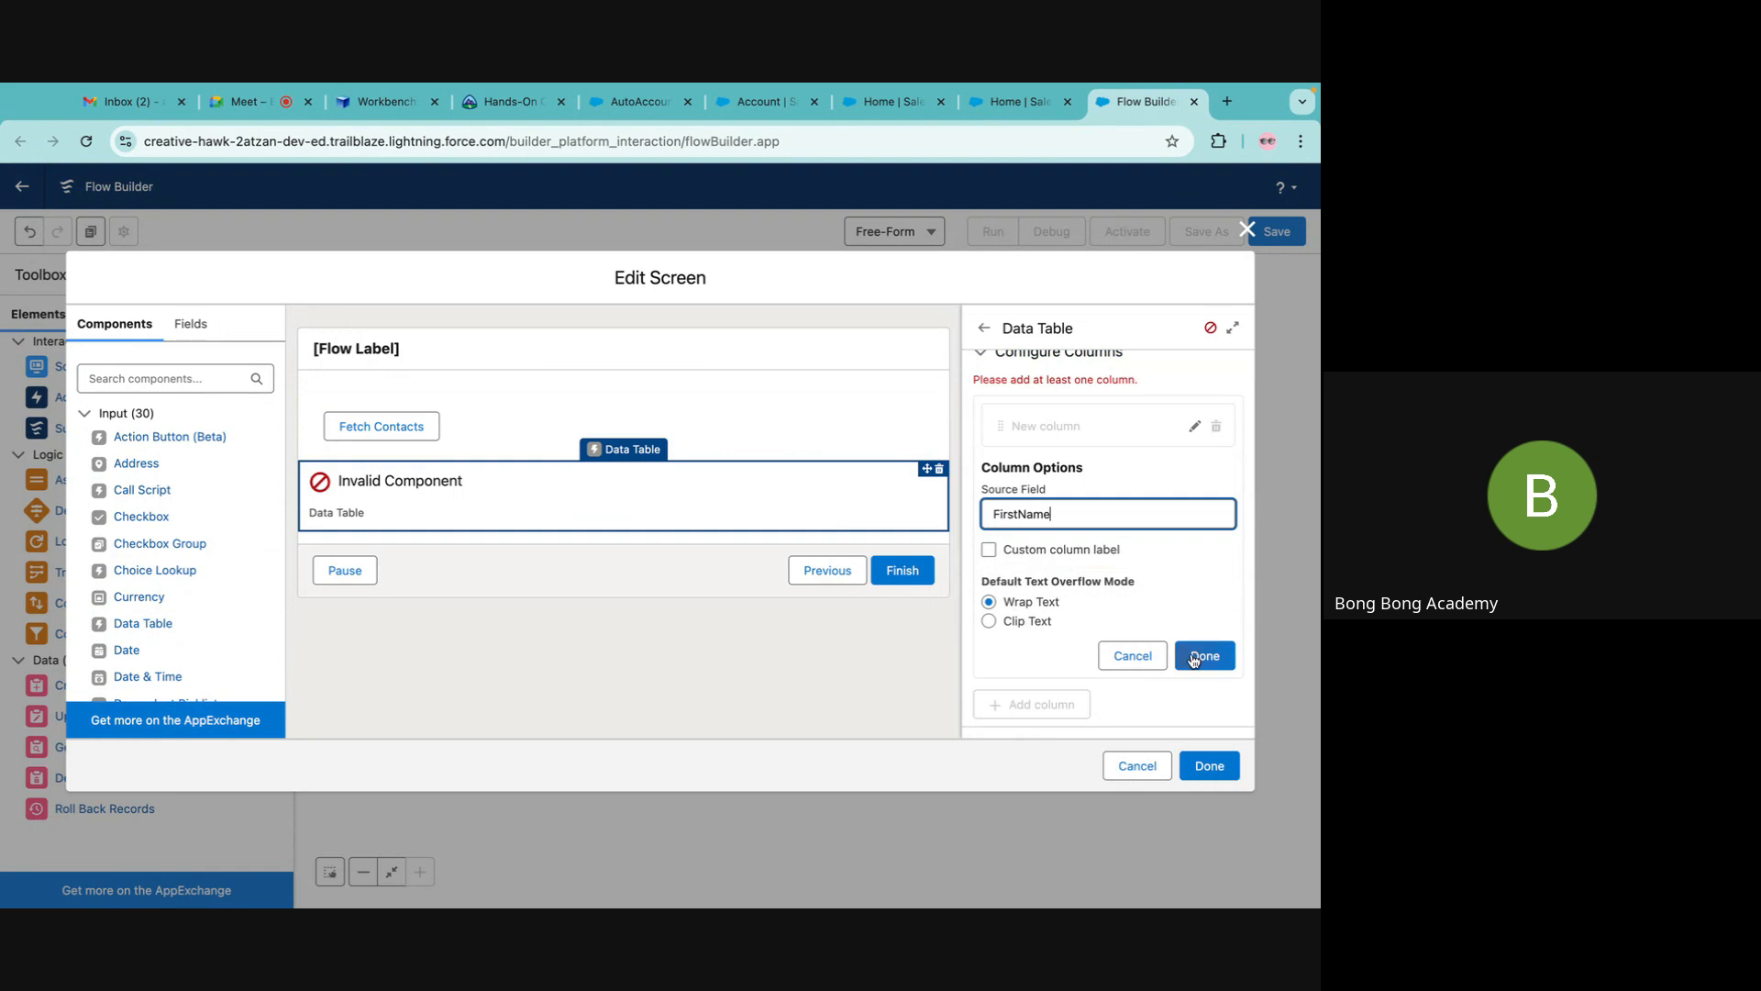
{"action": "left_click", "coordinate": [1203, 654]}
Add a second column to the data table with LastName as its source field.
{"action": "left_click", "coordinate": [1041, 592]}
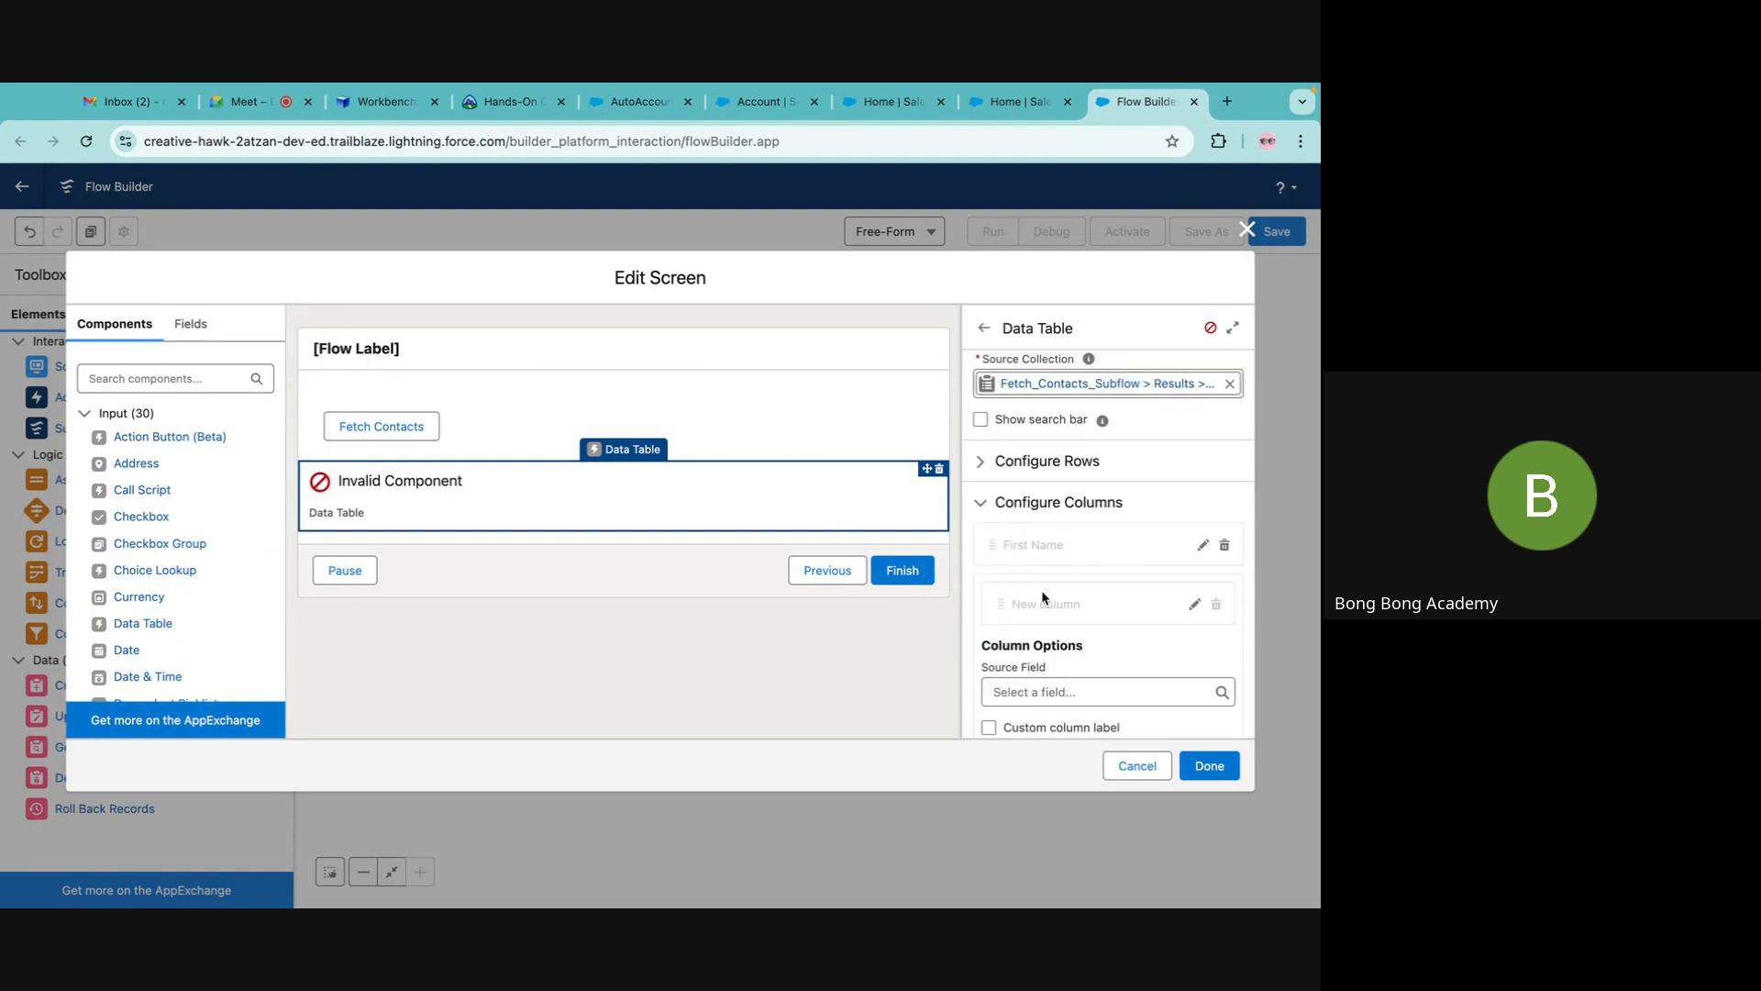
{"action": "left_click", "coordinate": [1034, 697]}
{"action": "type", "text": "last"}
{"action": "left_click", "coordinate": [1077, 656]}
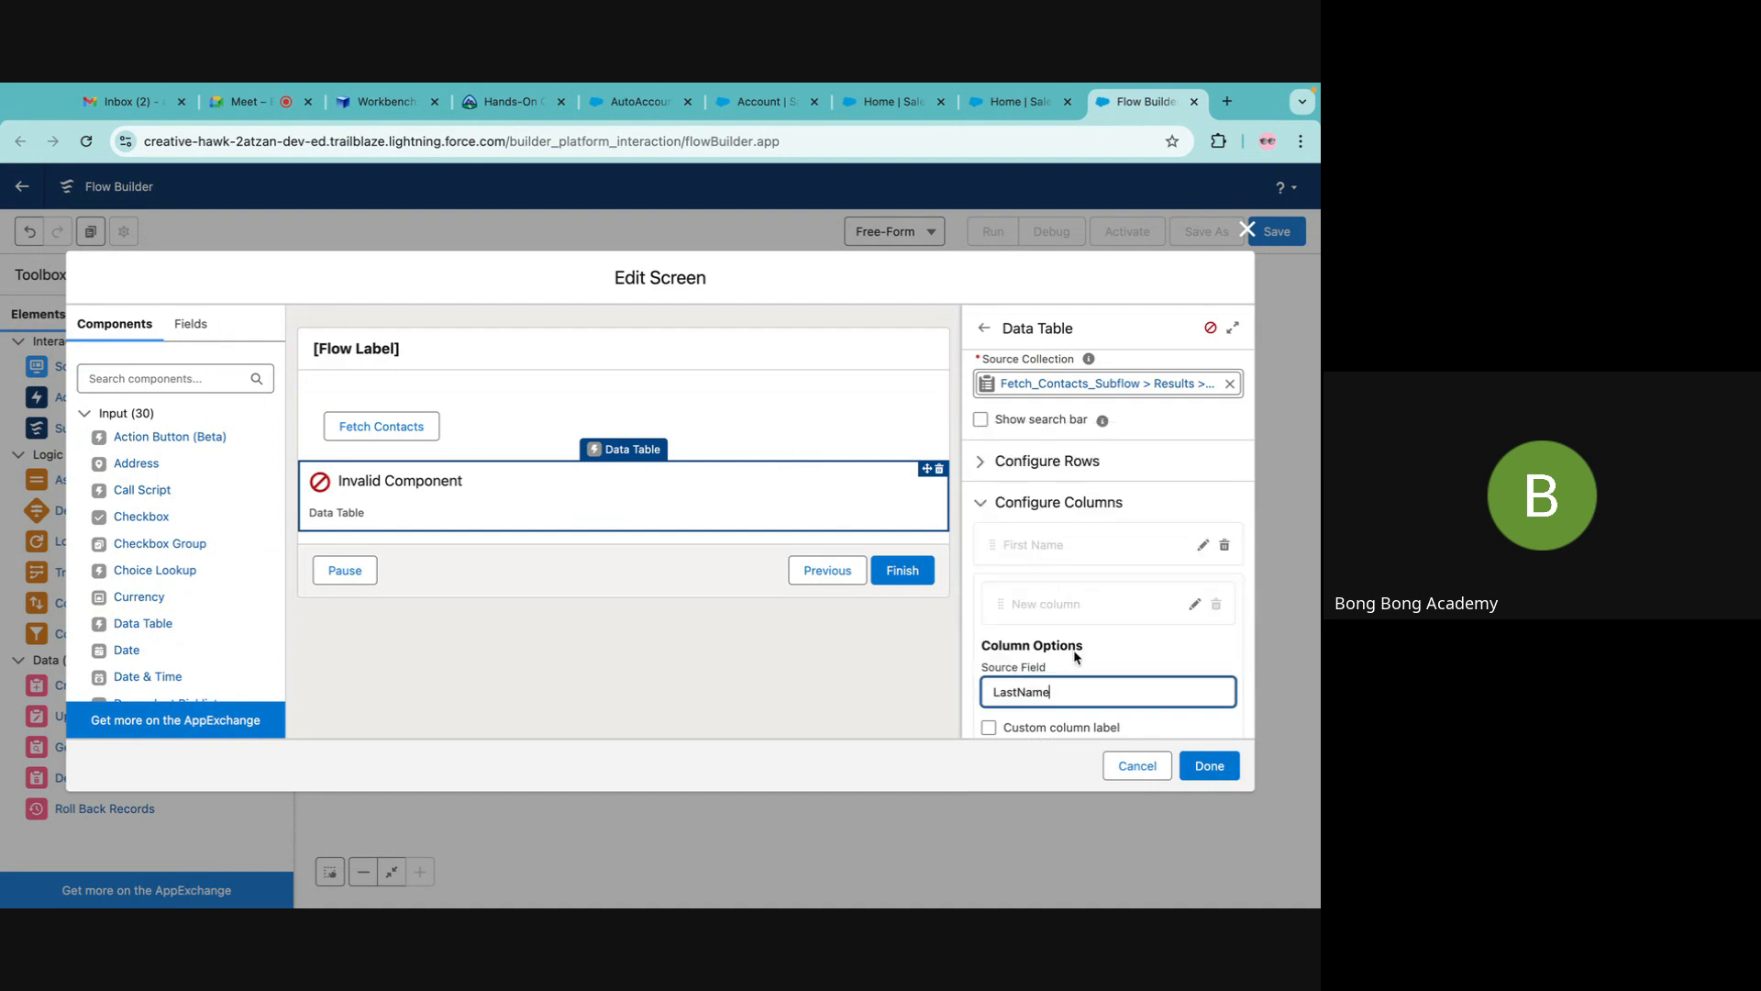
{"action": "scroll", "coordinate": [1109, 642], "scroll_direction": "down", "scroll_amount": 3}
{"action": "left_click", "coordinate": [1201, 597]}
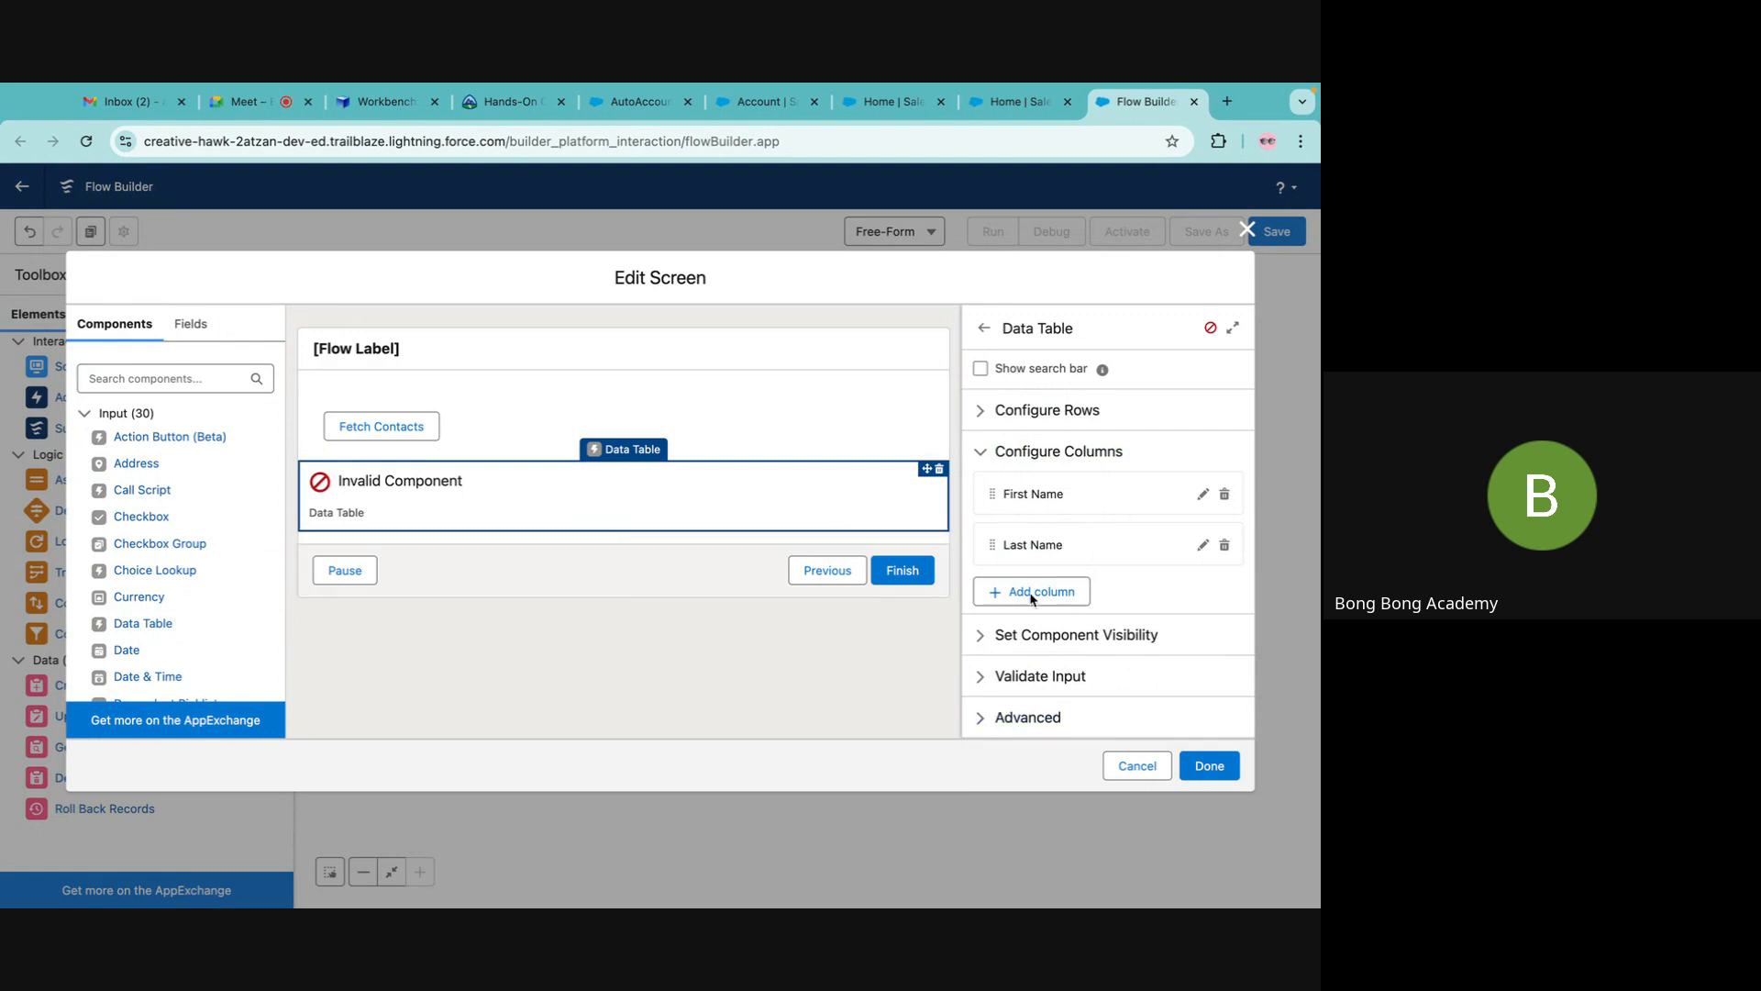
Correct the data table's API name to Show_Contacts and finish editing the screen.
{"action": "left_click", "coordinate": [1210, 766]}
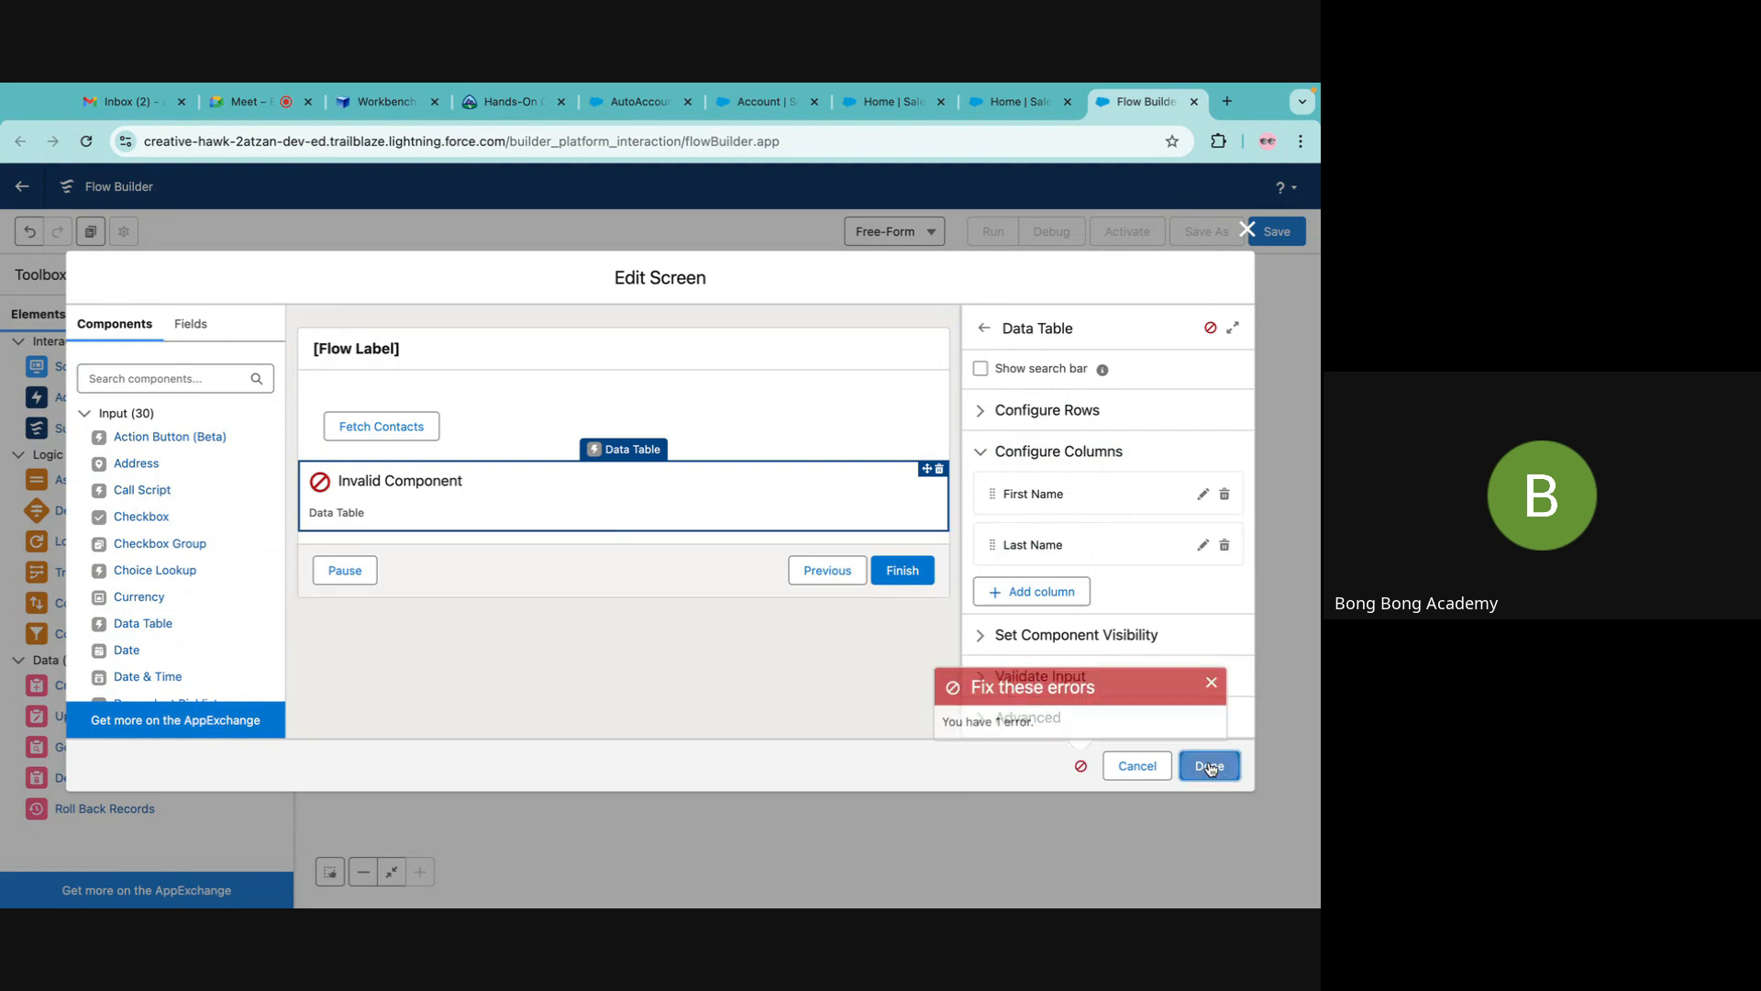
{"action": "left_click", "coordinate": [1211, 679]}
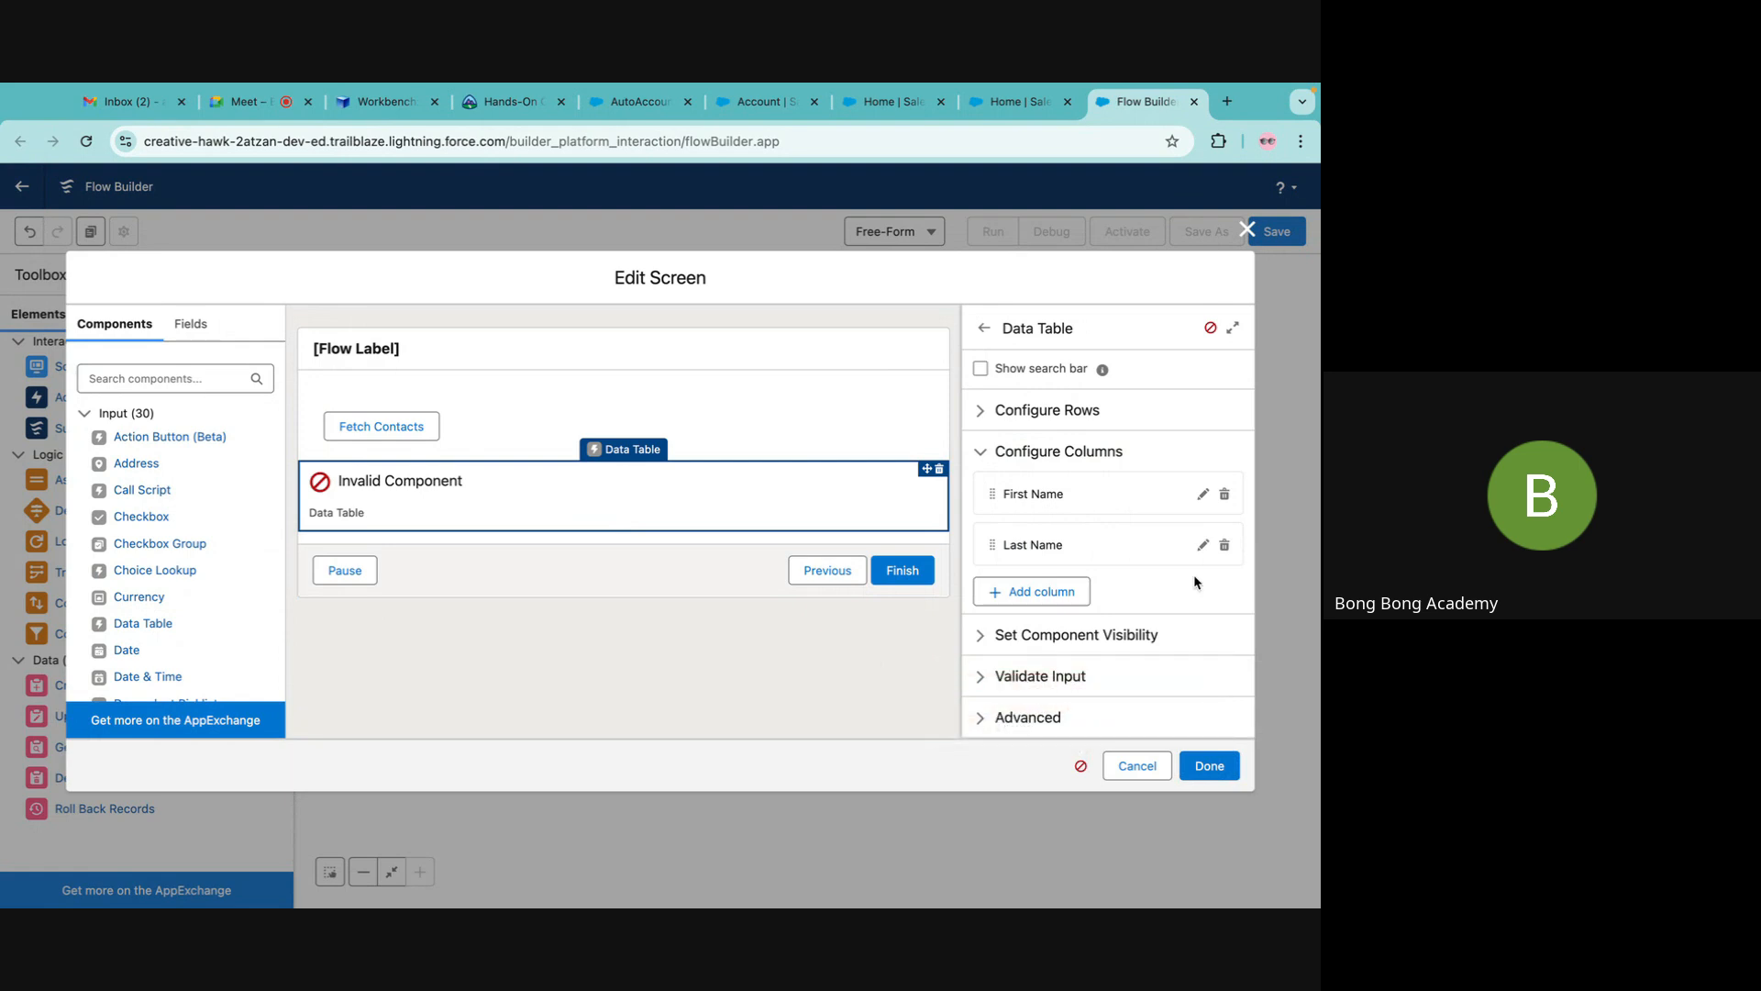
{"action": "scroll", "coordinate": [1193, 526], "scroll_direction": "up", "scroll_amount": 3}
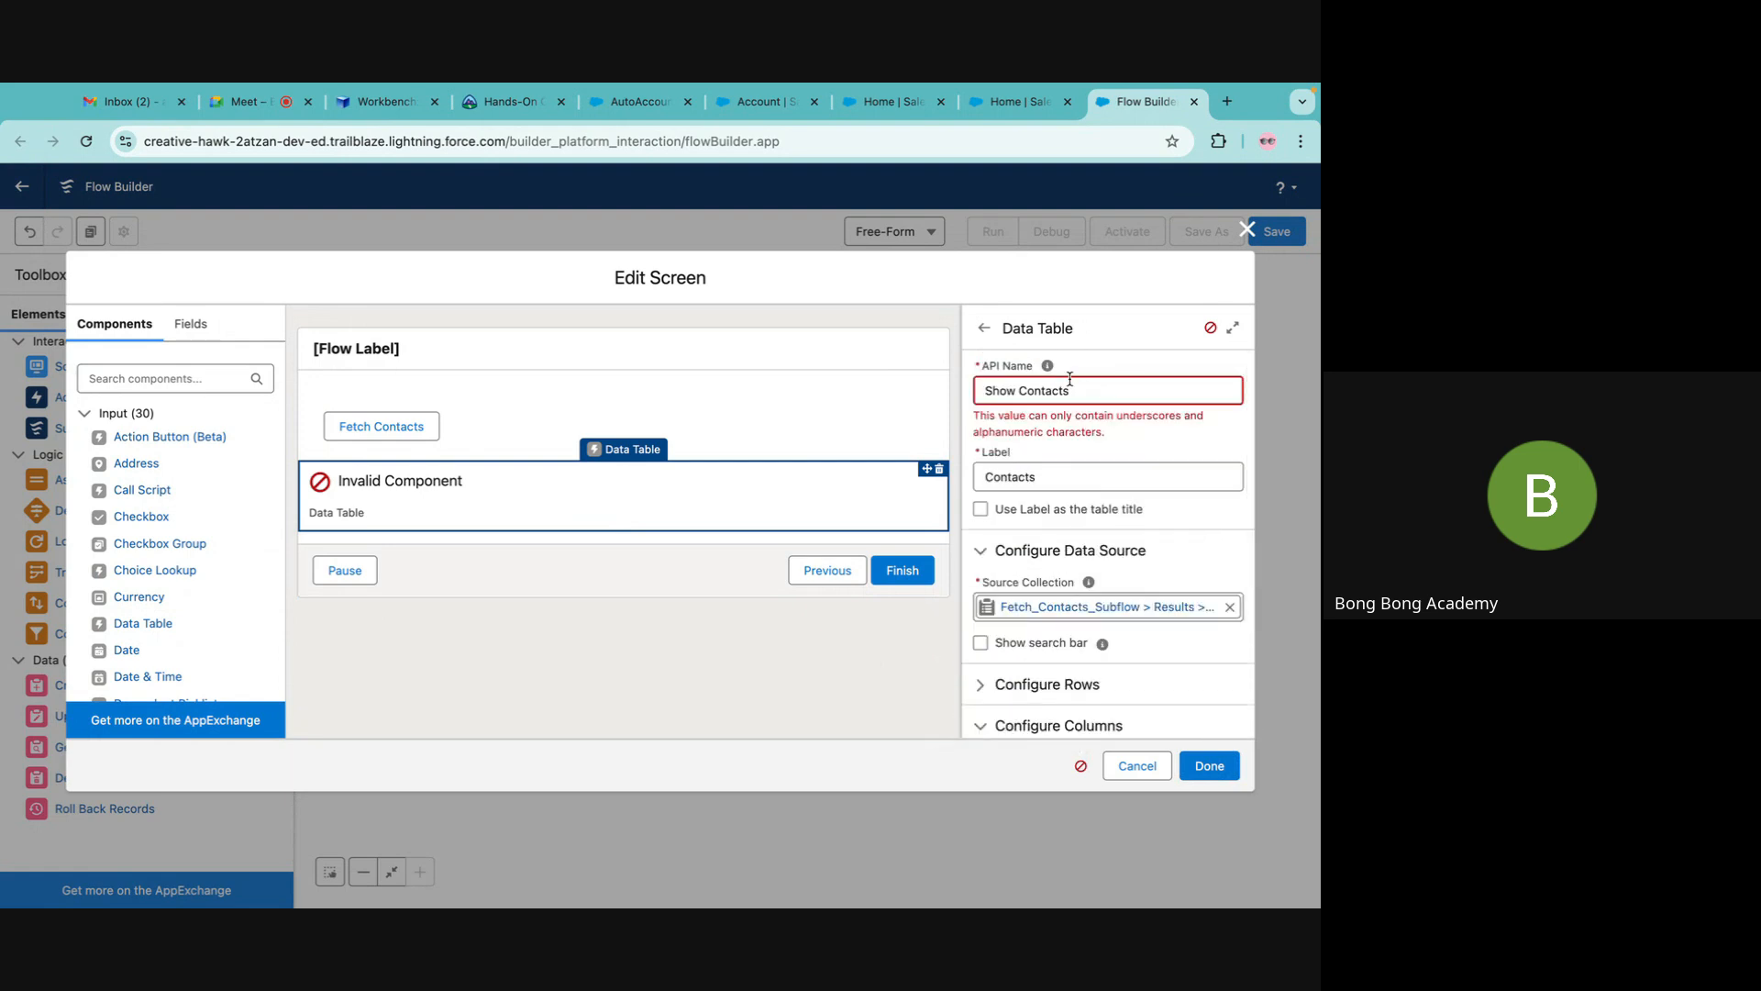
{"action": "left_click", "coordinate": [1016, 396]}
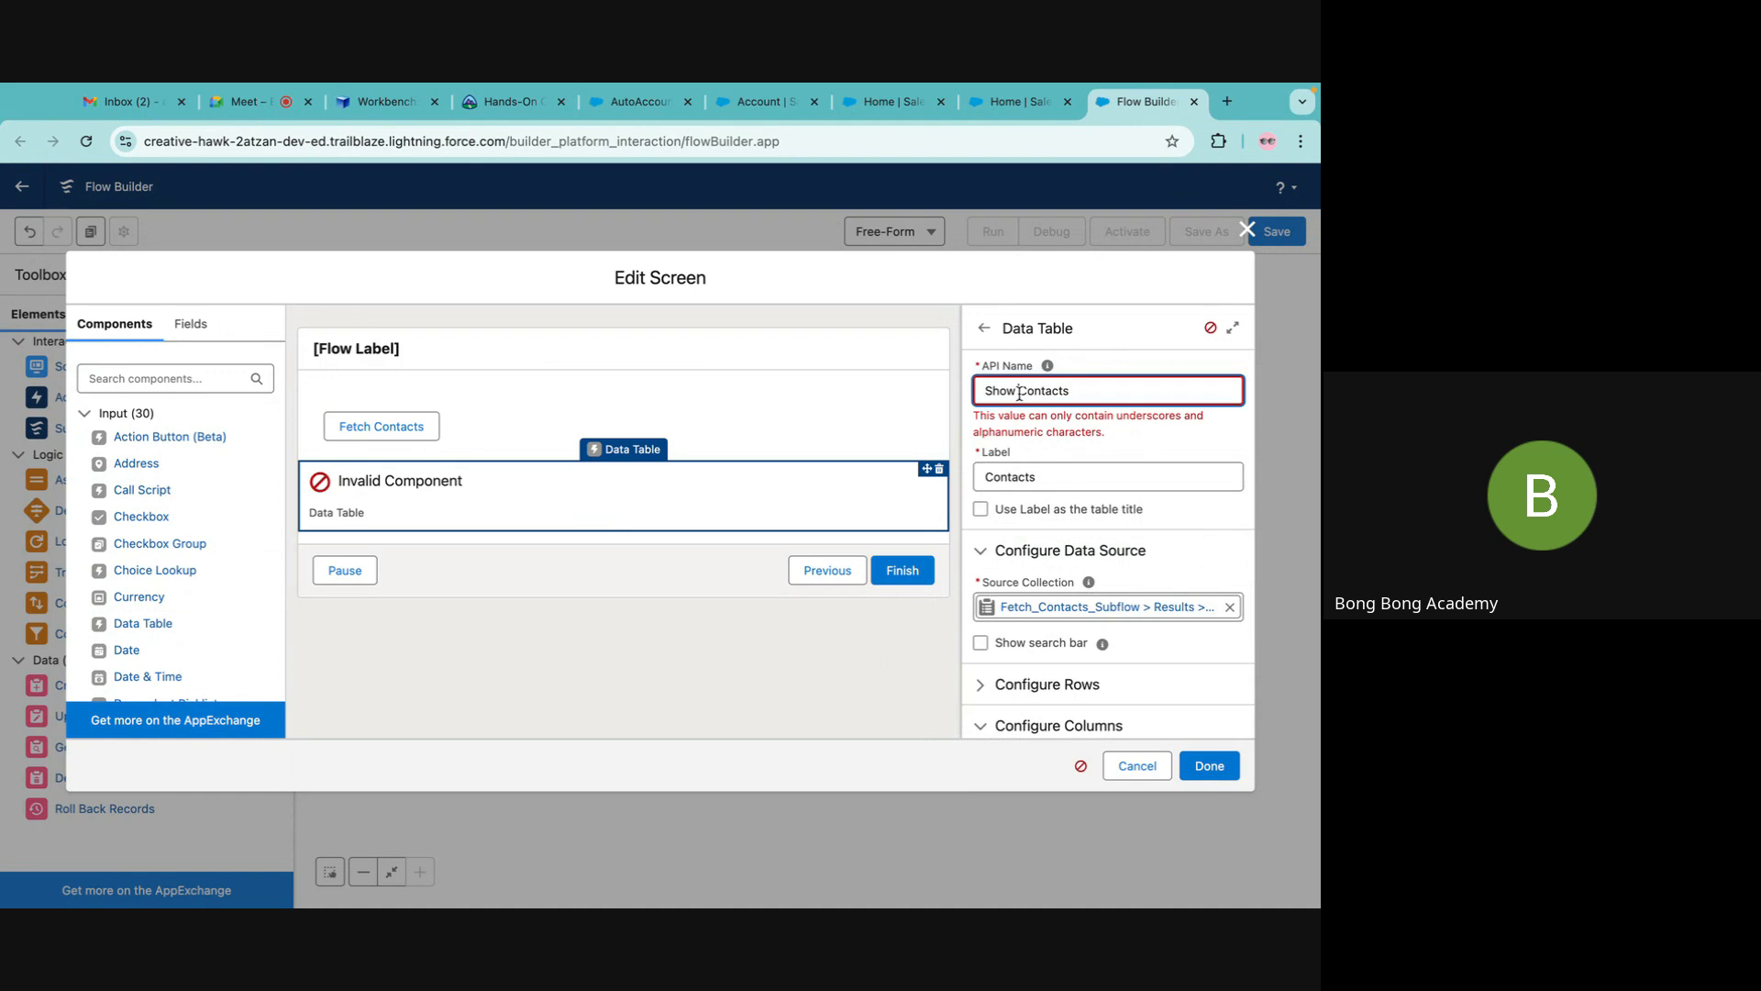
{"action": "key", "text": "BackSpace"}
{"action": "type", "text": "_"}
{"action": "left_click", "coordinate": [1191, 773]}
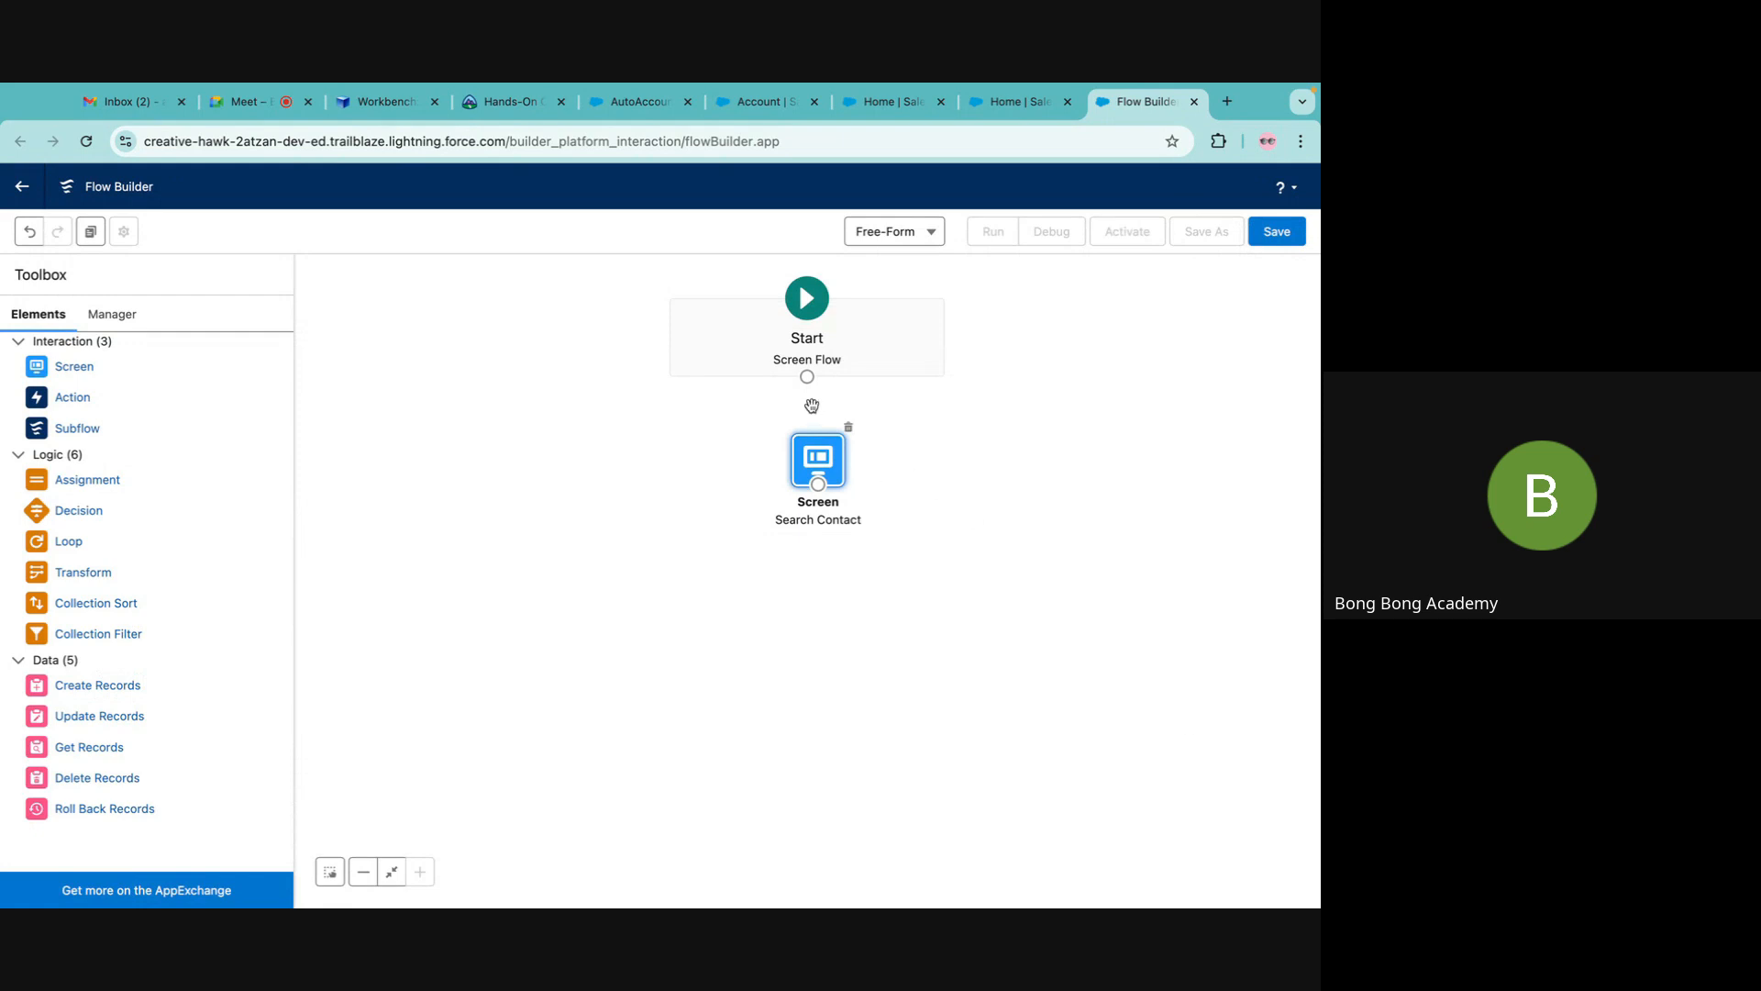
Connect Start to the Search Contact screen and save the flow with the label Show Contact Flow.
{"action": "left_click_drag", "start_coordinate": [807, 377], "coordinate": [809, 453]}
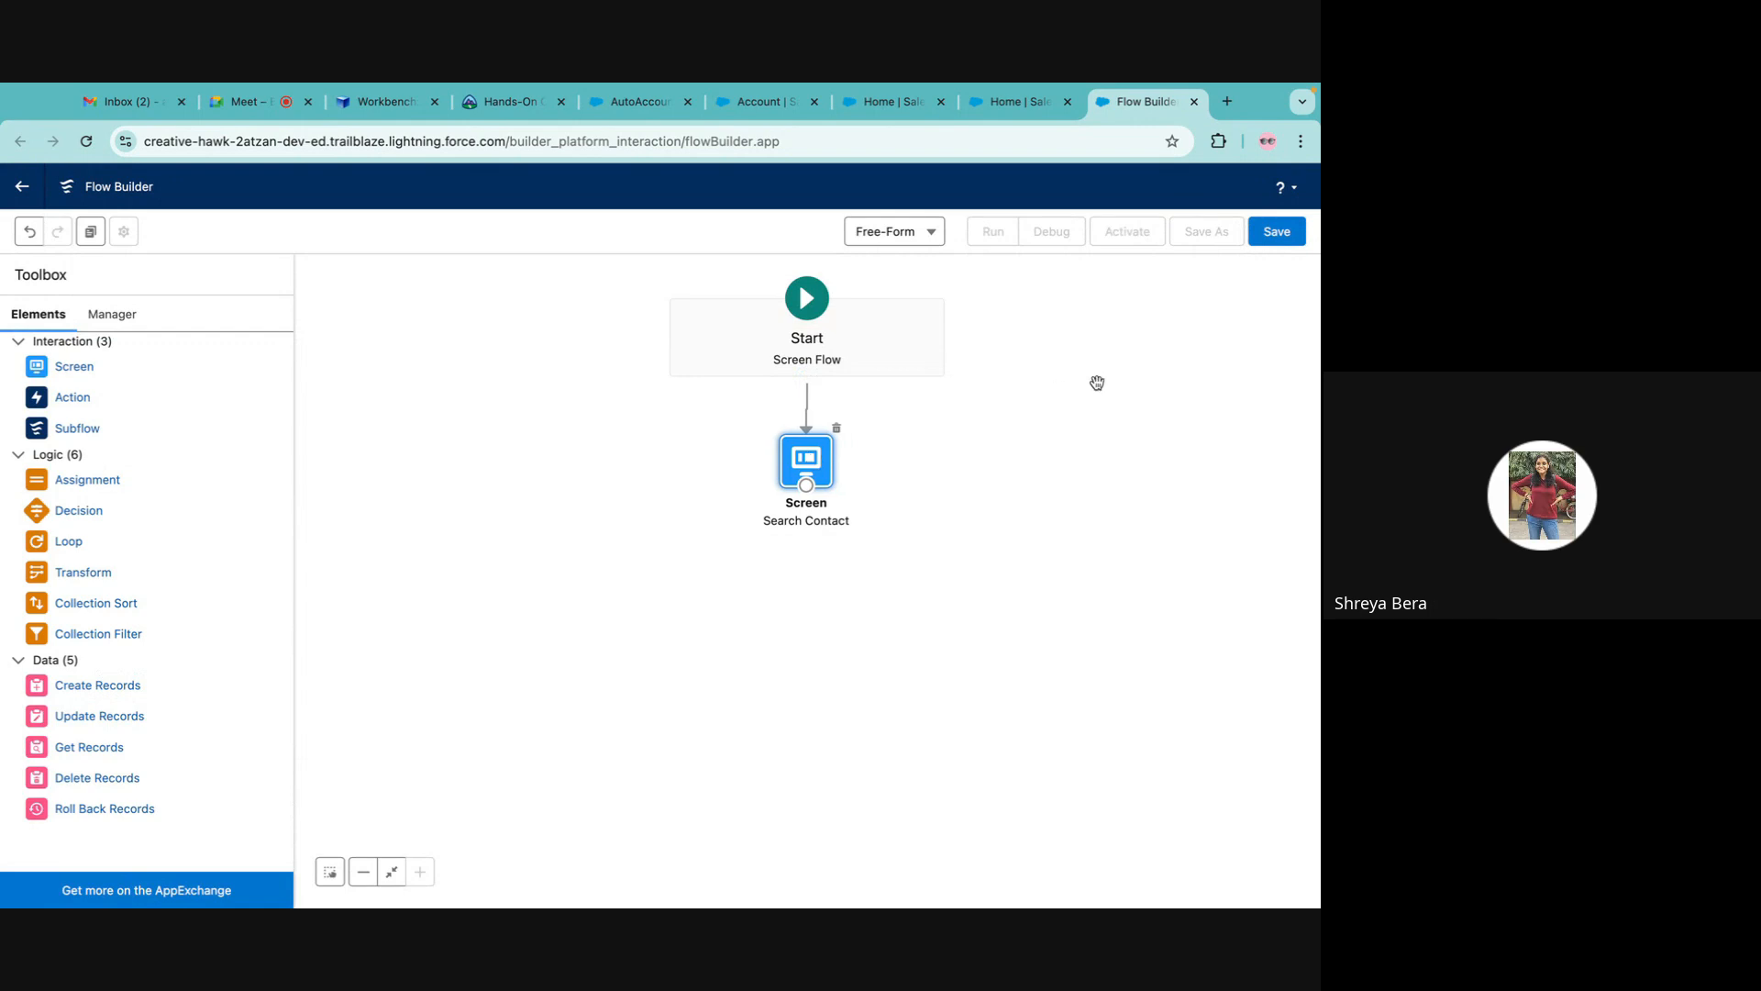
{"action": "left_click", "coordinate": [1278, 234]}
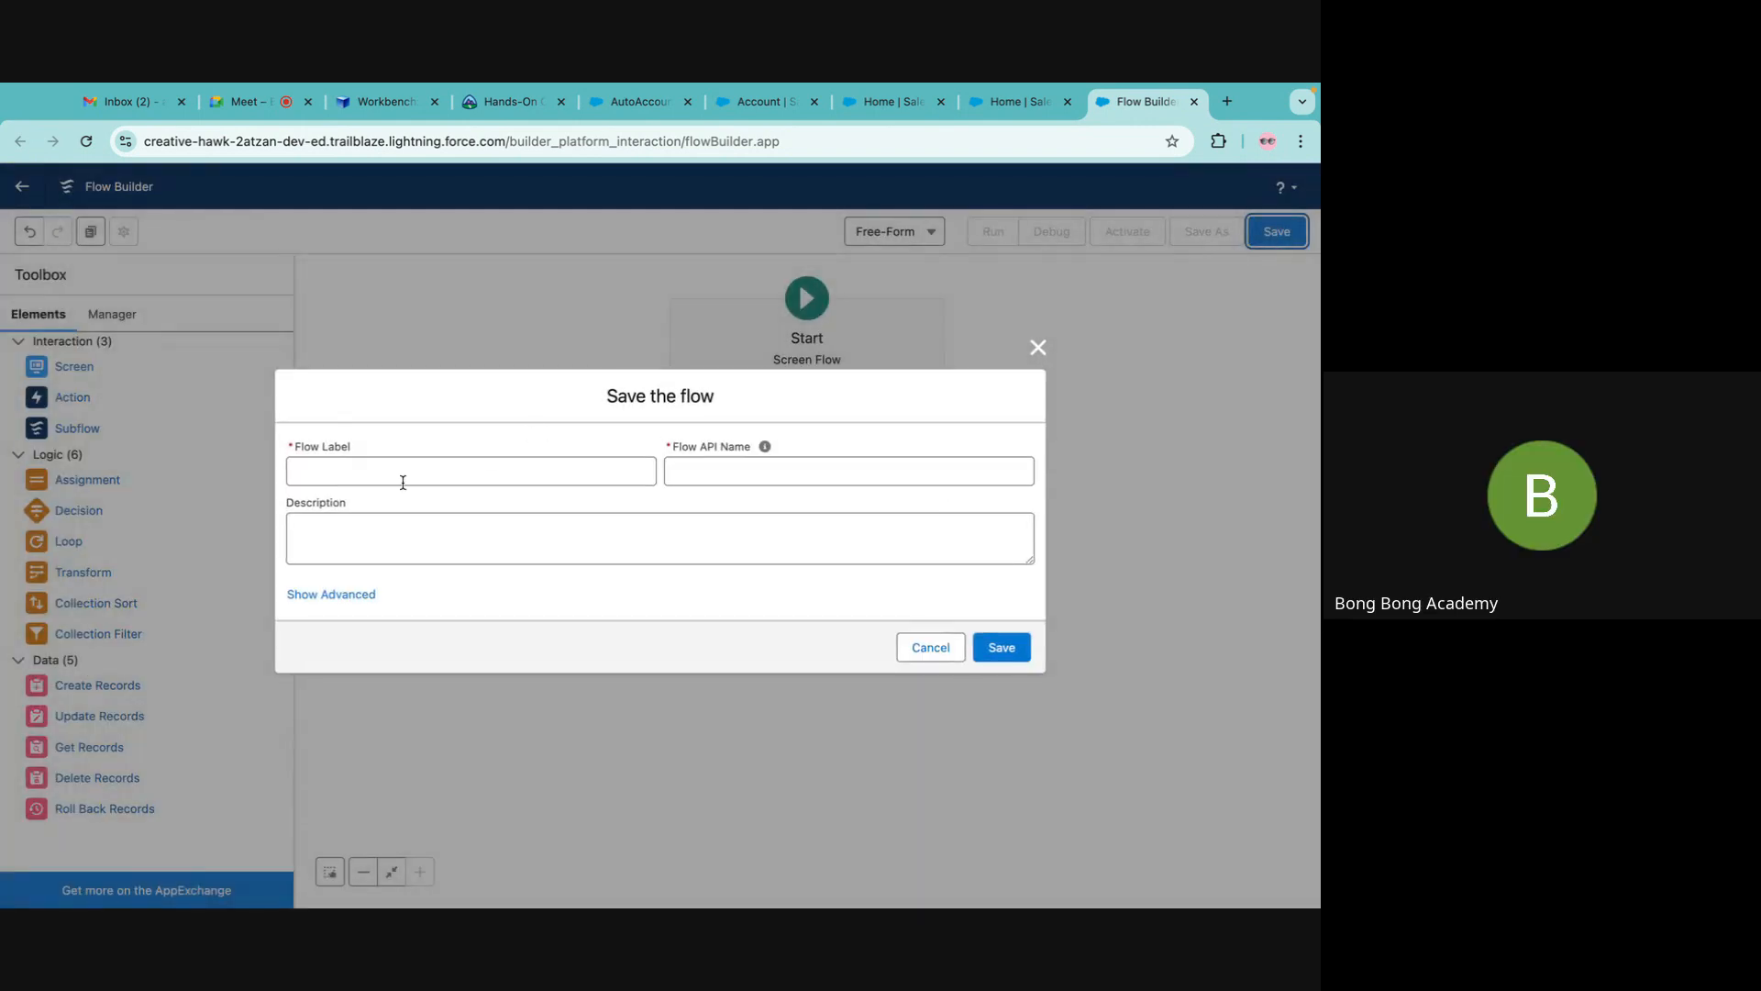
{"action": "left_click", "coordinate": [393, 470]}
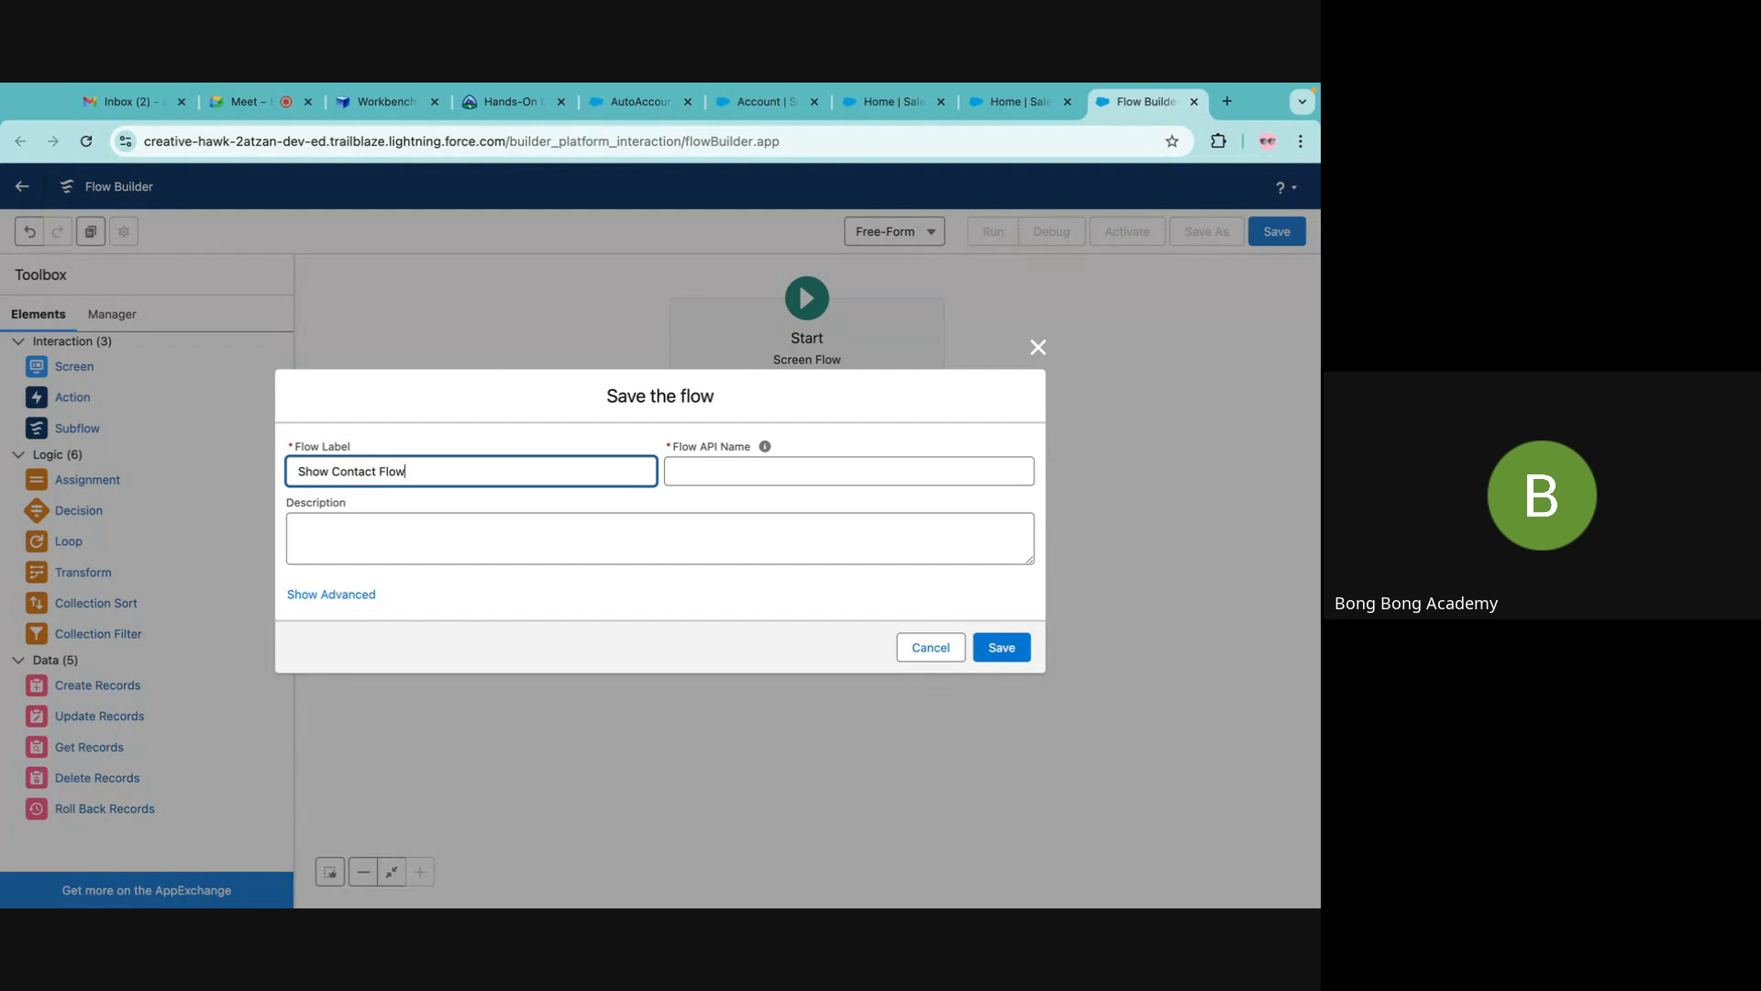
{"action": "left_click", "coordinate": [727, 463]}
{"action": "left_click", "coordinate": [1021, 651]}
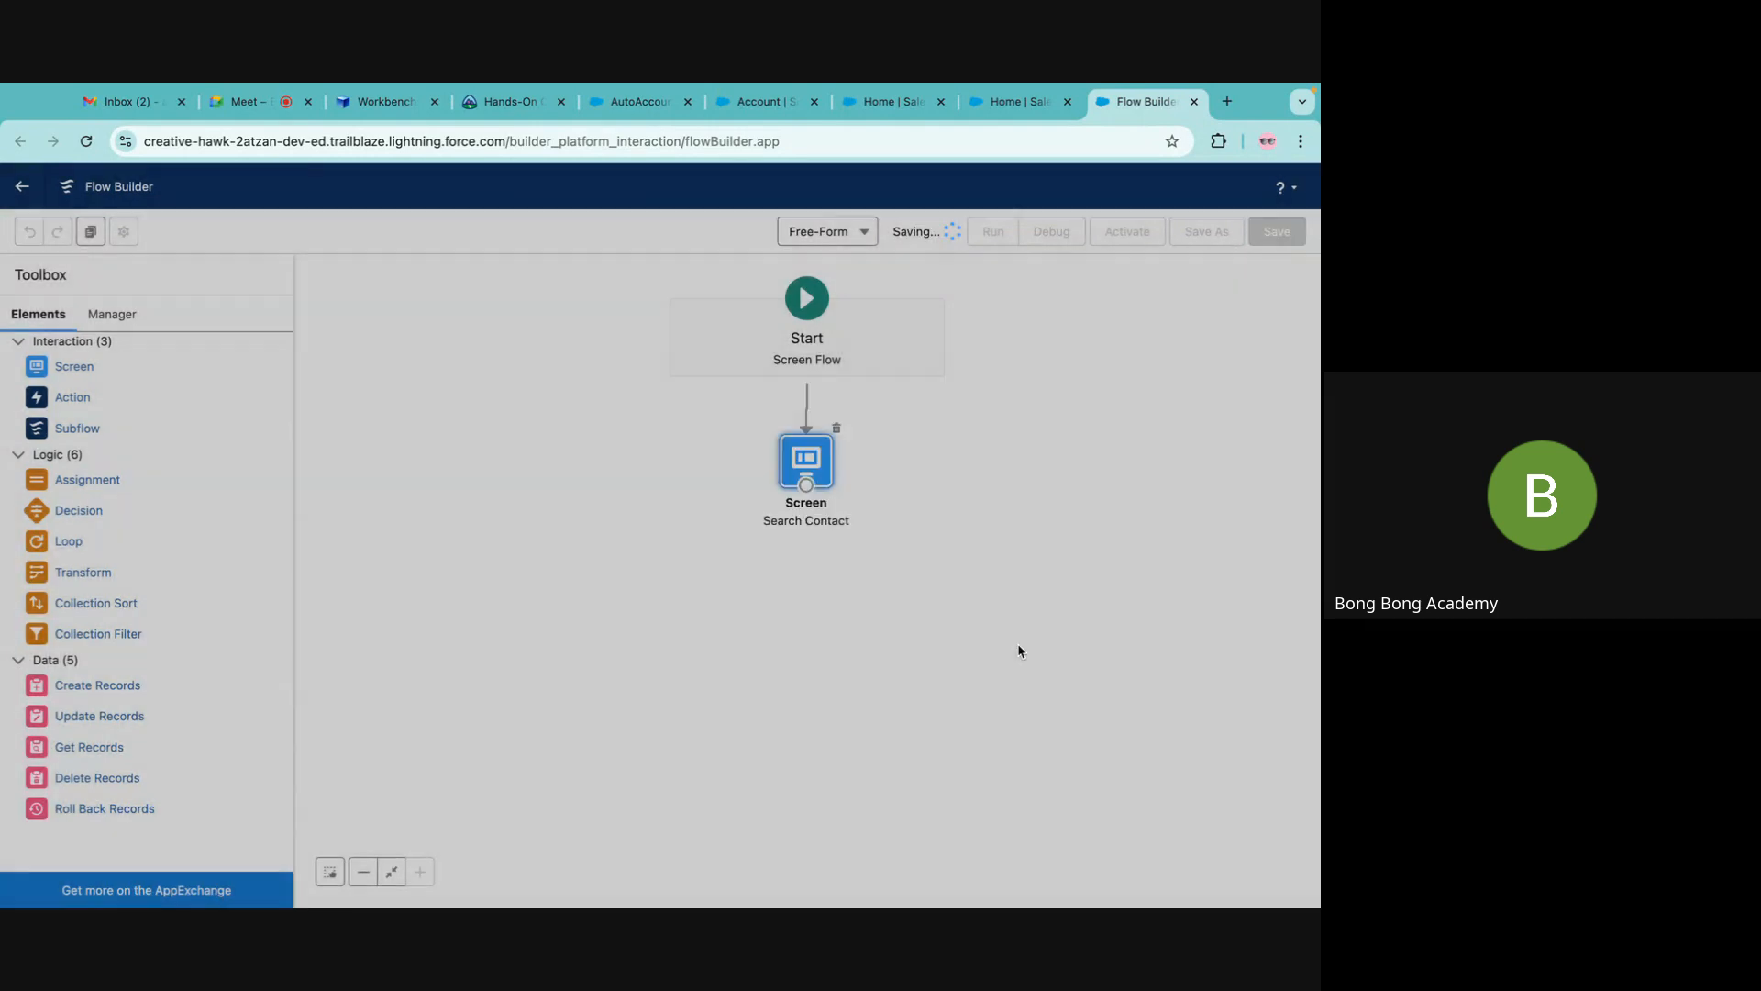
Activate the Show Contact Flow and open the Business Account's record page for editing.
{"action": "left_click", "coordinate": [1133, 230]}
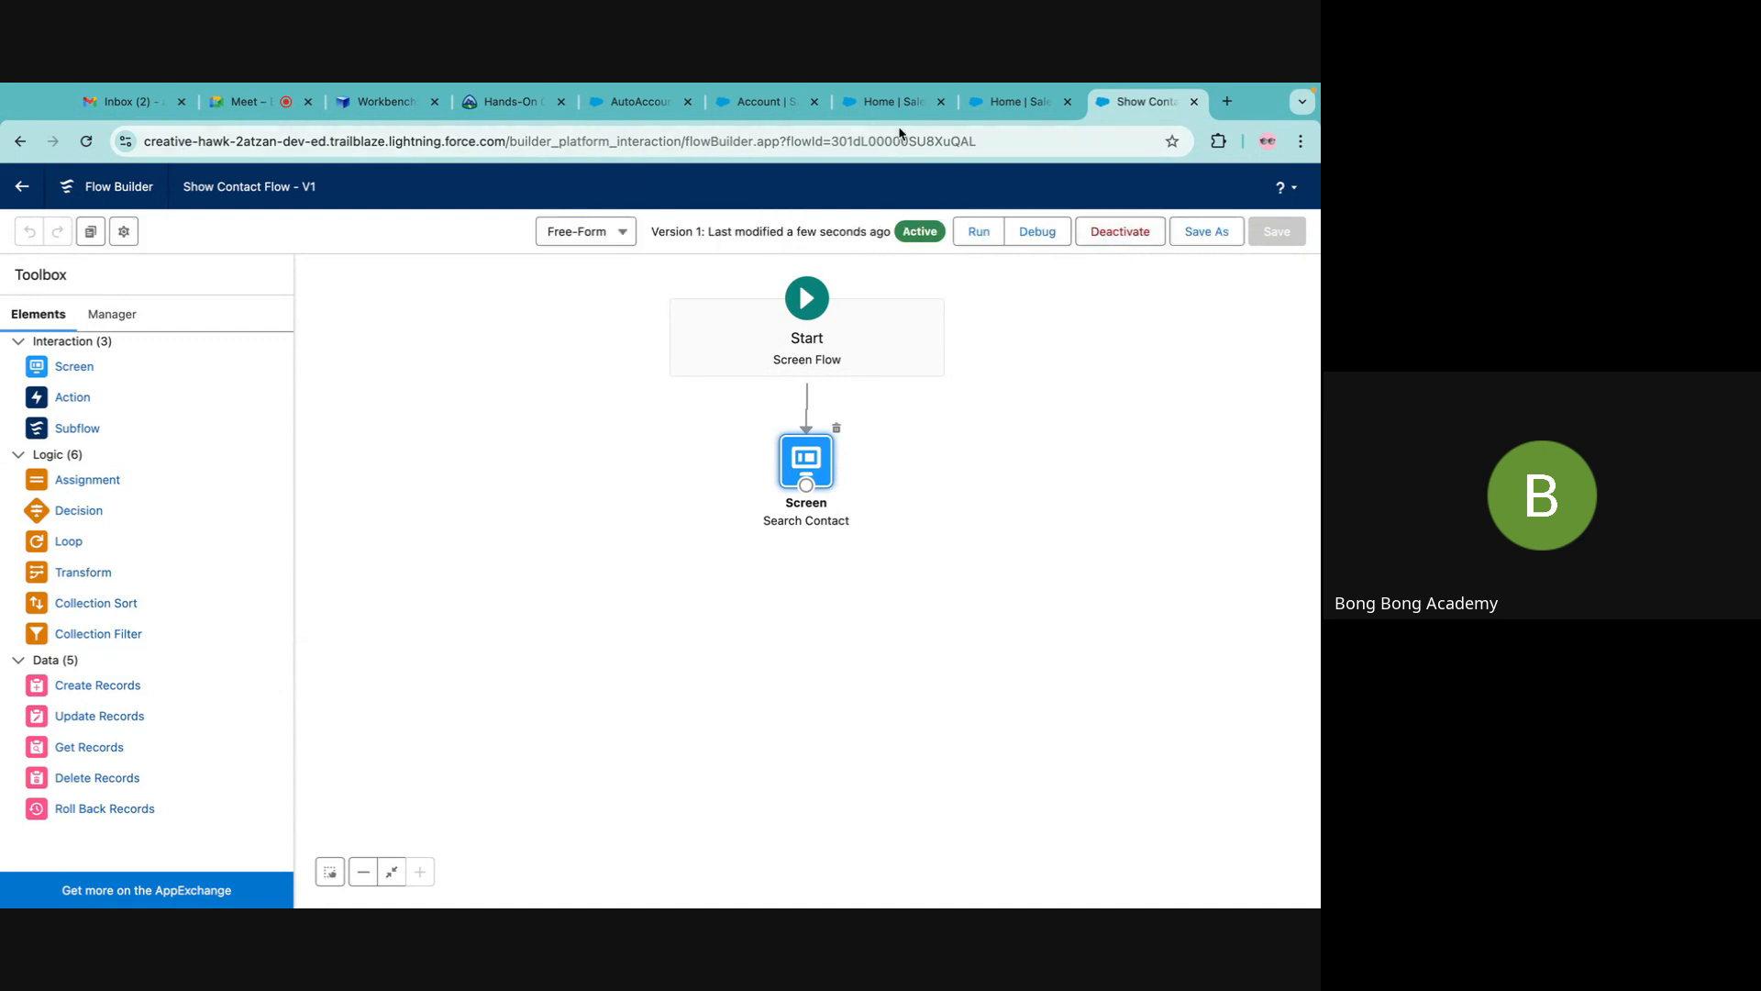
{"action": "left_click", "coordinate": [765, 103]}
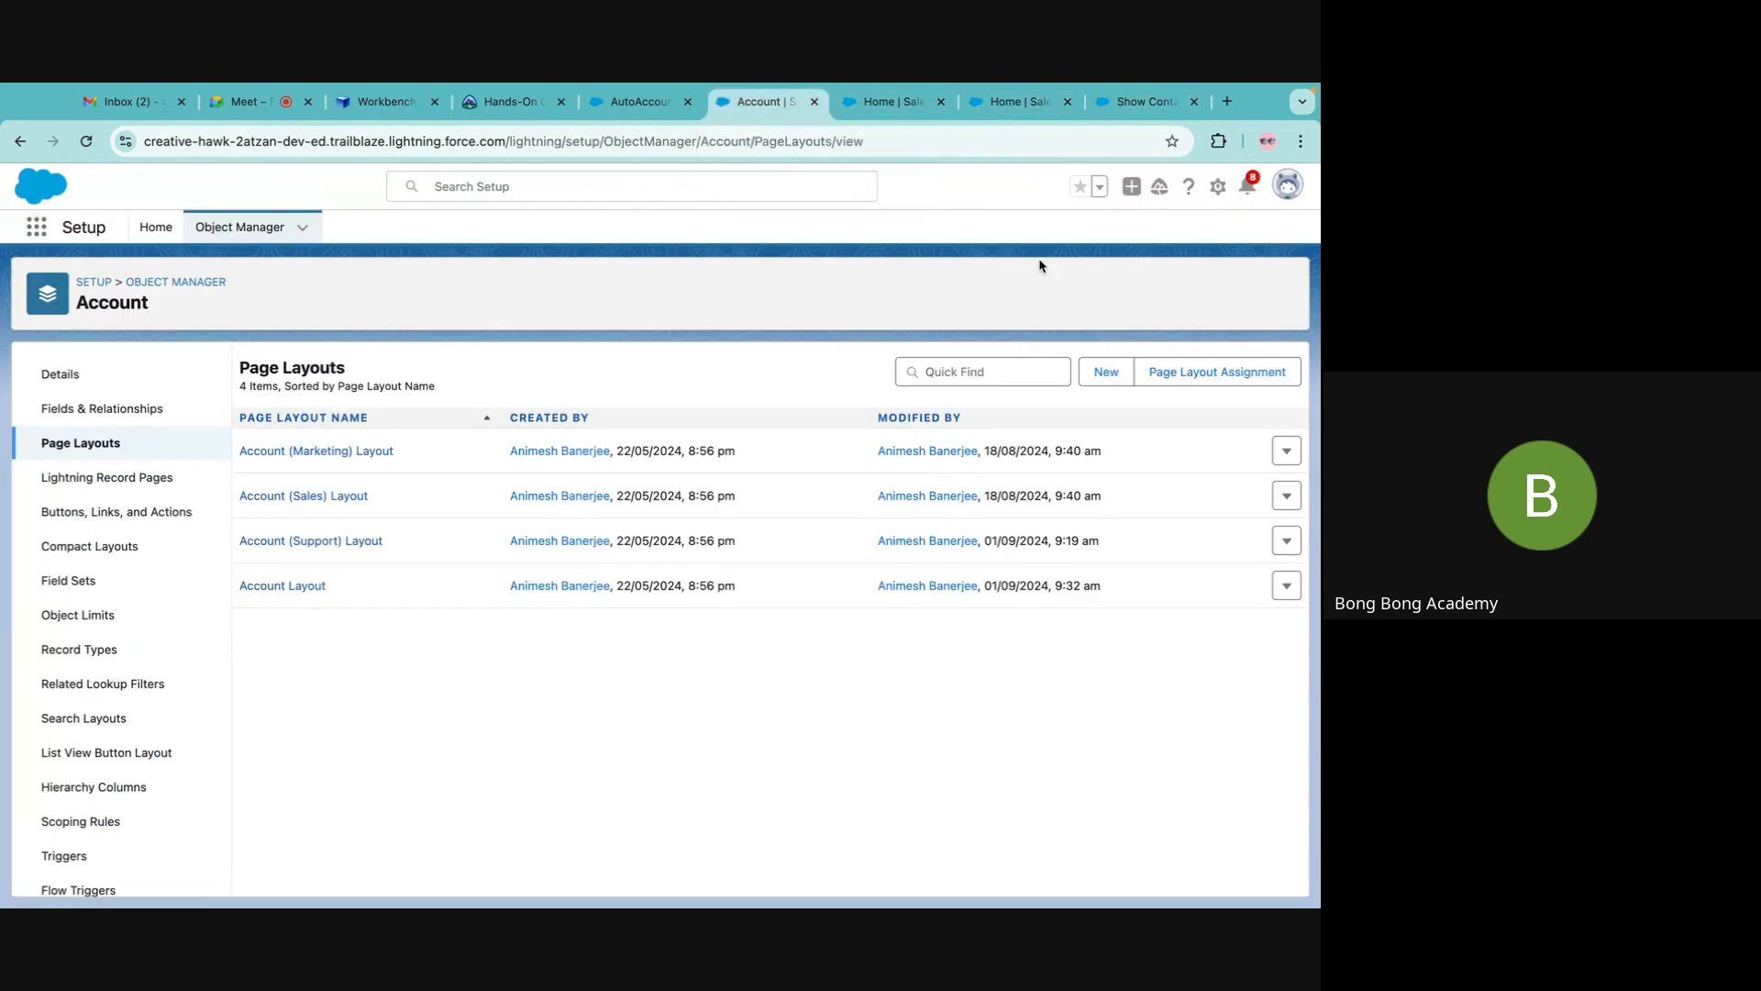
{"action": "left_click", "coordinate": [629, 105]}
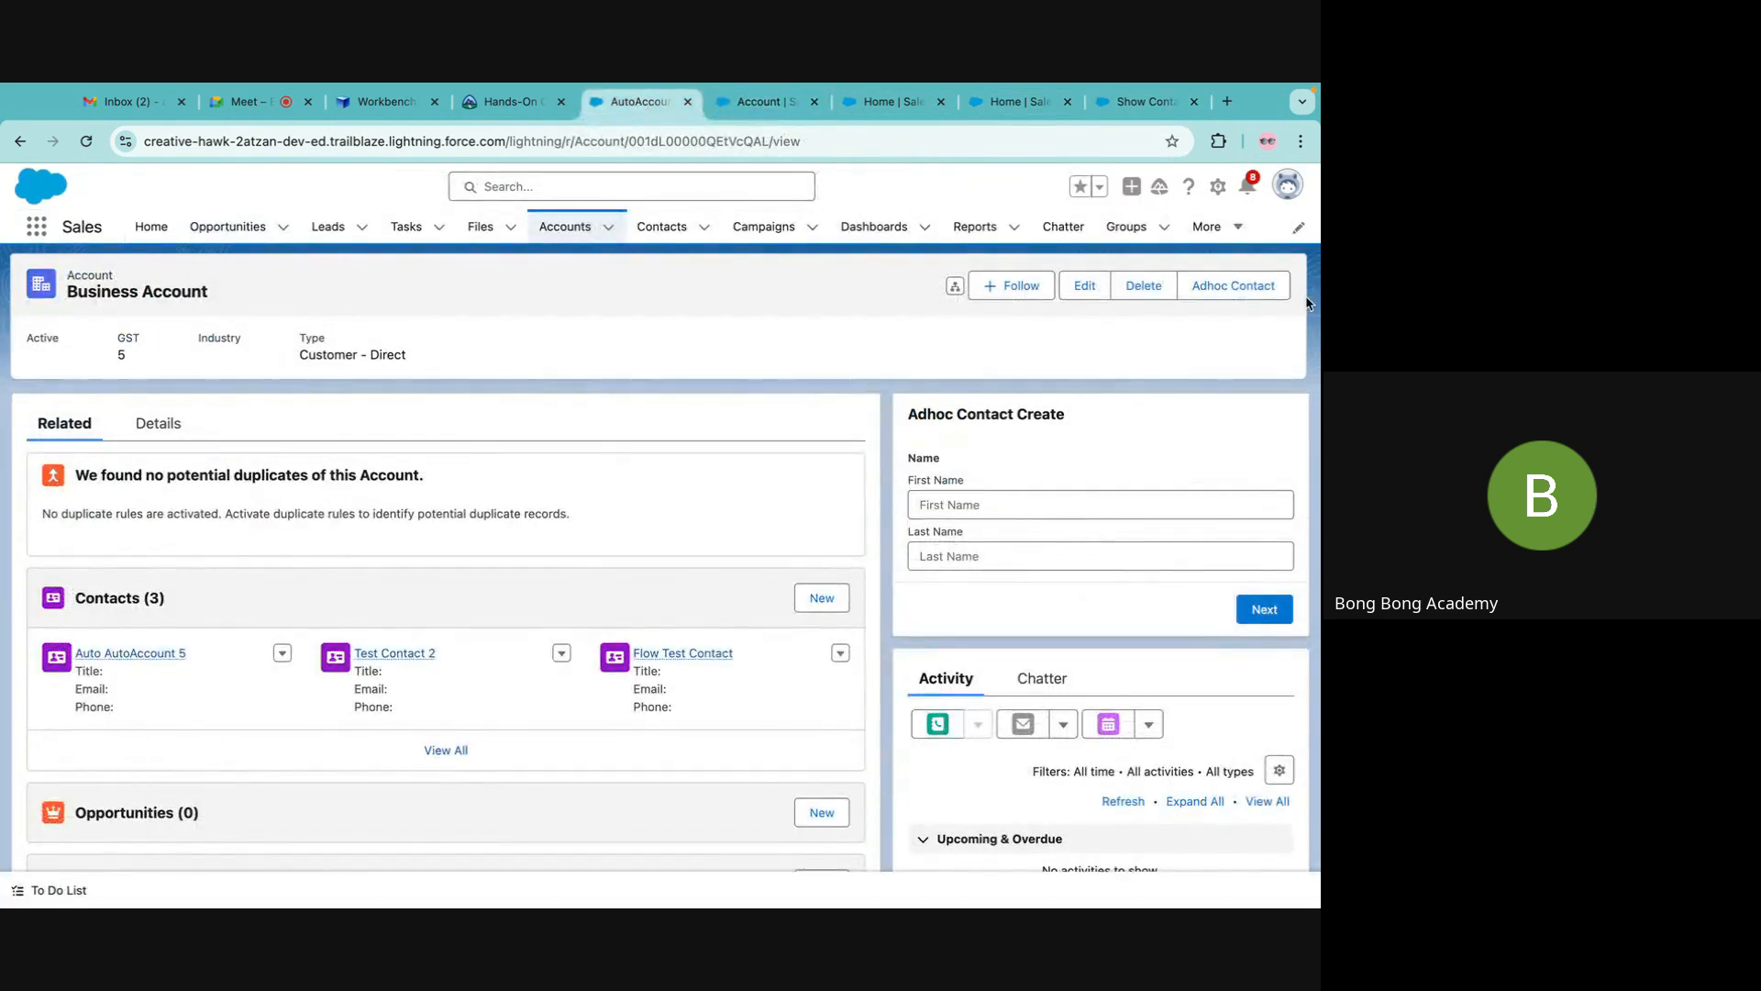
{"action": "left_click", "coordinate": [1218, 188]}
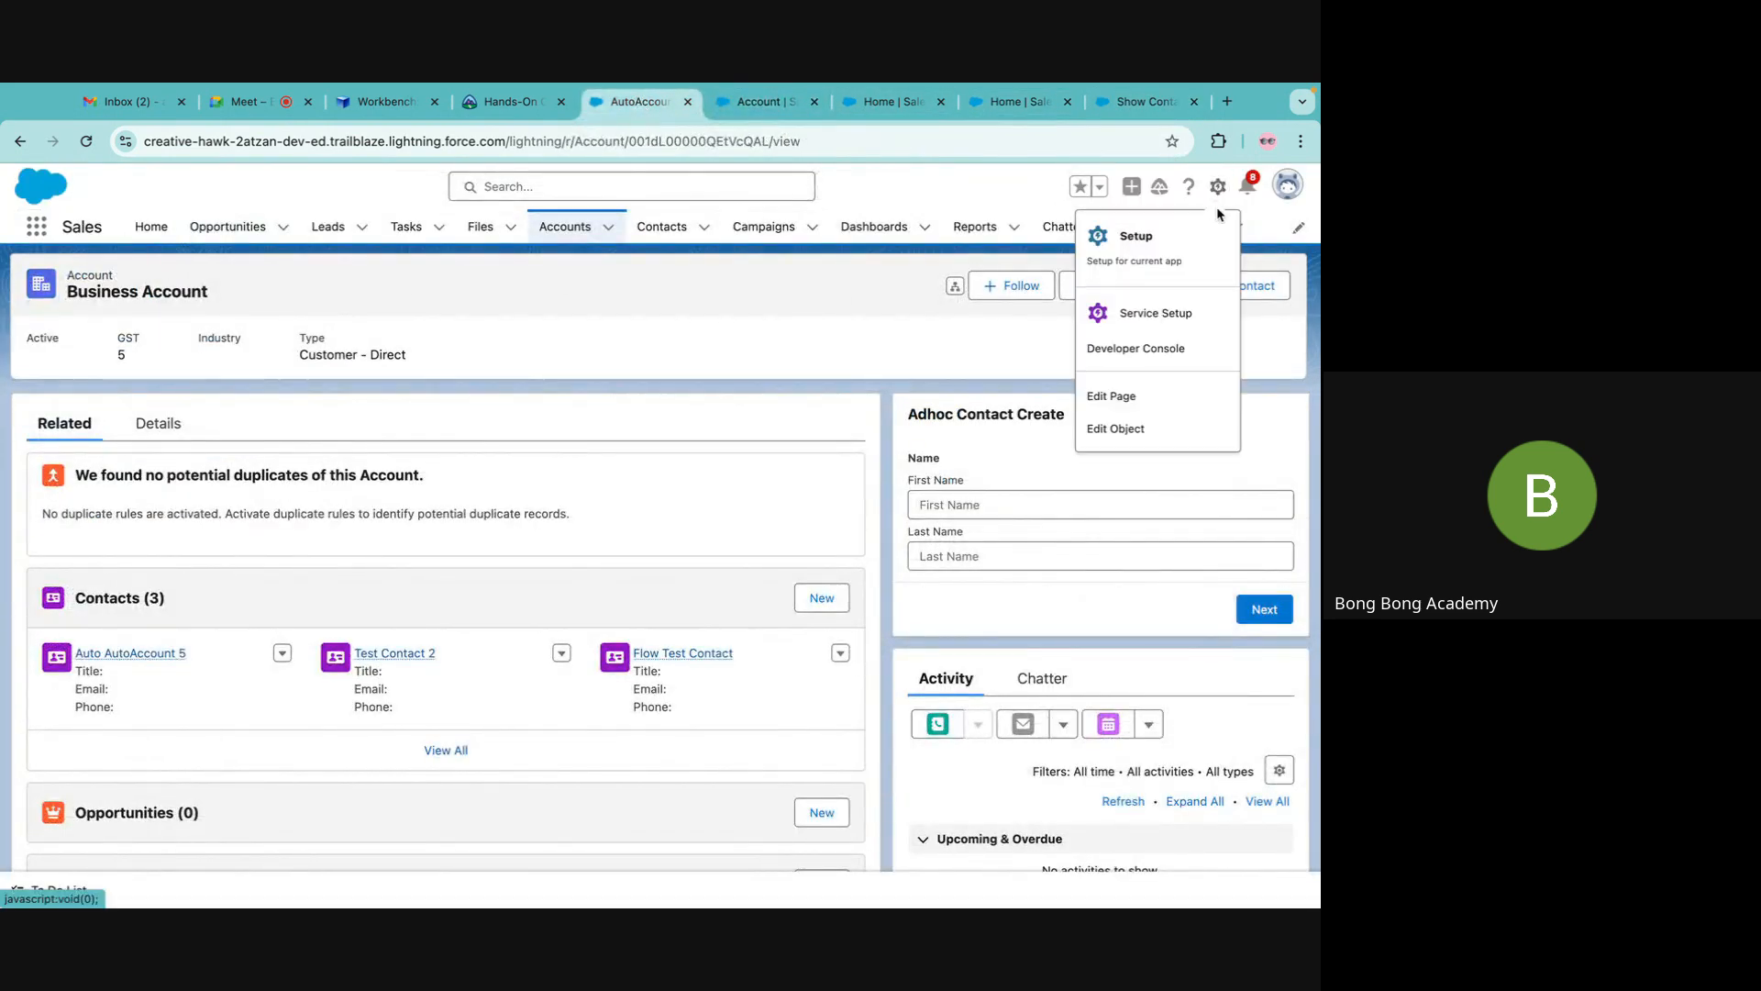
{"action": "left_click", "coordinate": [1111, 396]}
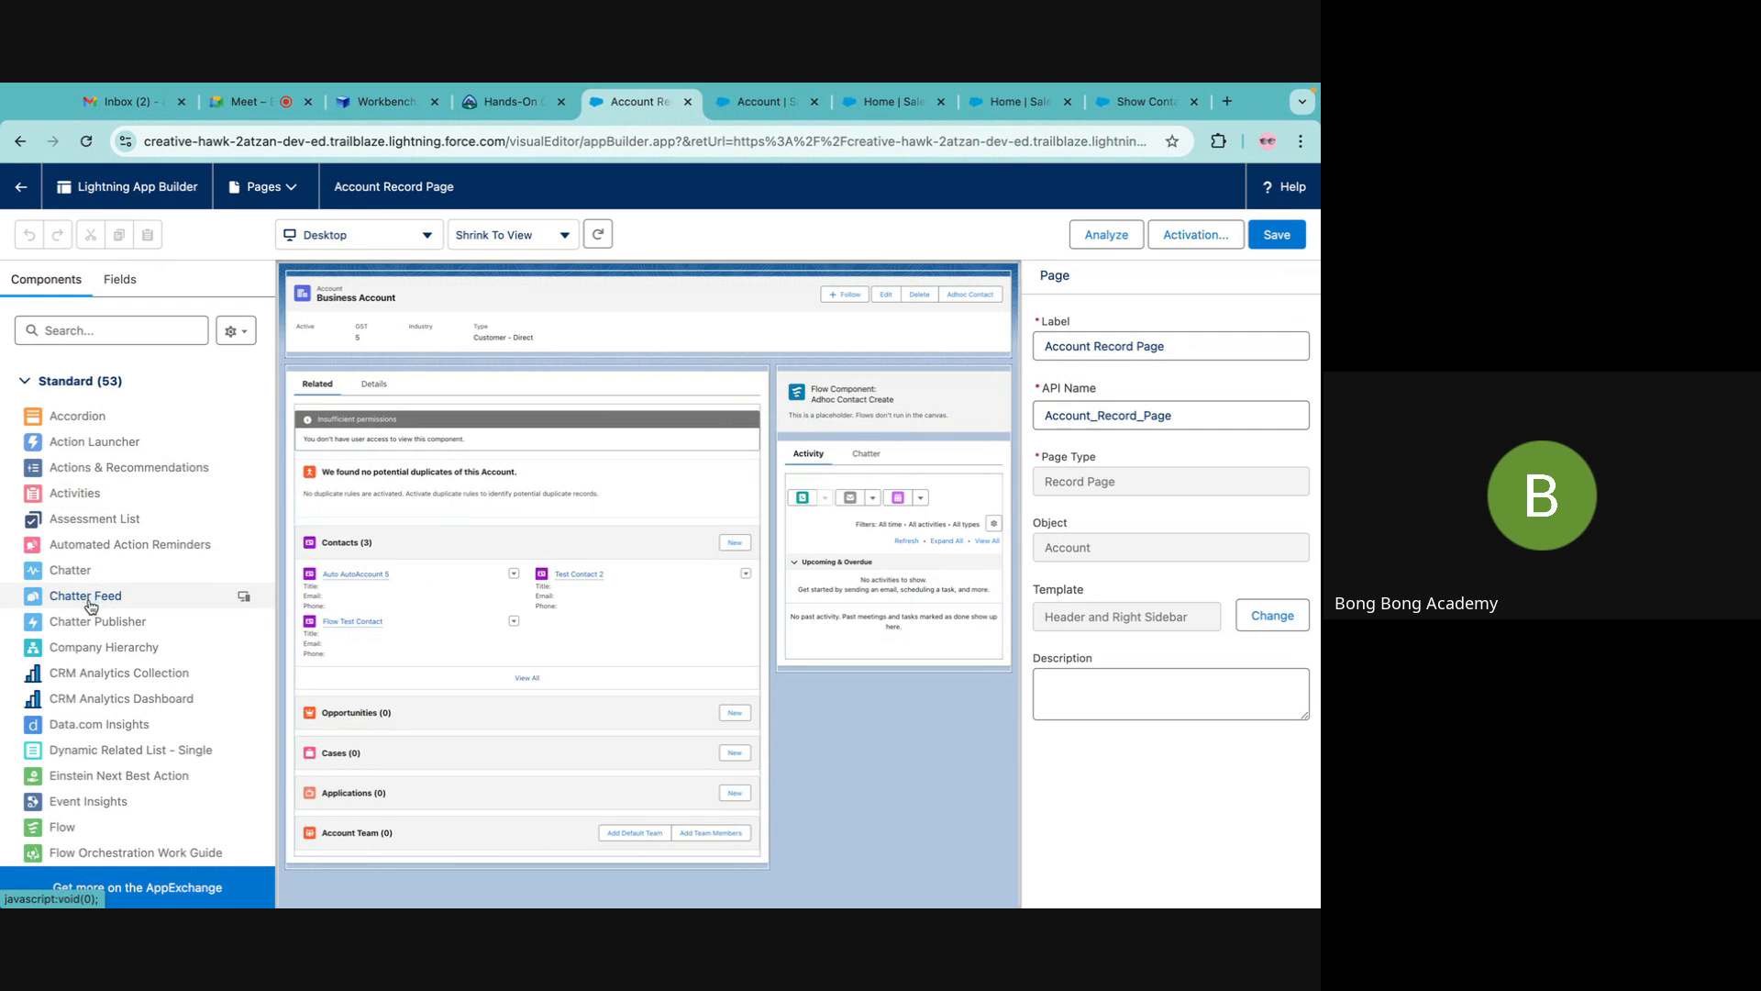
Add a Flow component above Adhoc Contact Create, set it to Show Contact Flow with the record ID passed in, save, and return to the account.
{"action": "left_click_drag", "start_coordinate": [61, 828], "coordinate": [867, 378]}
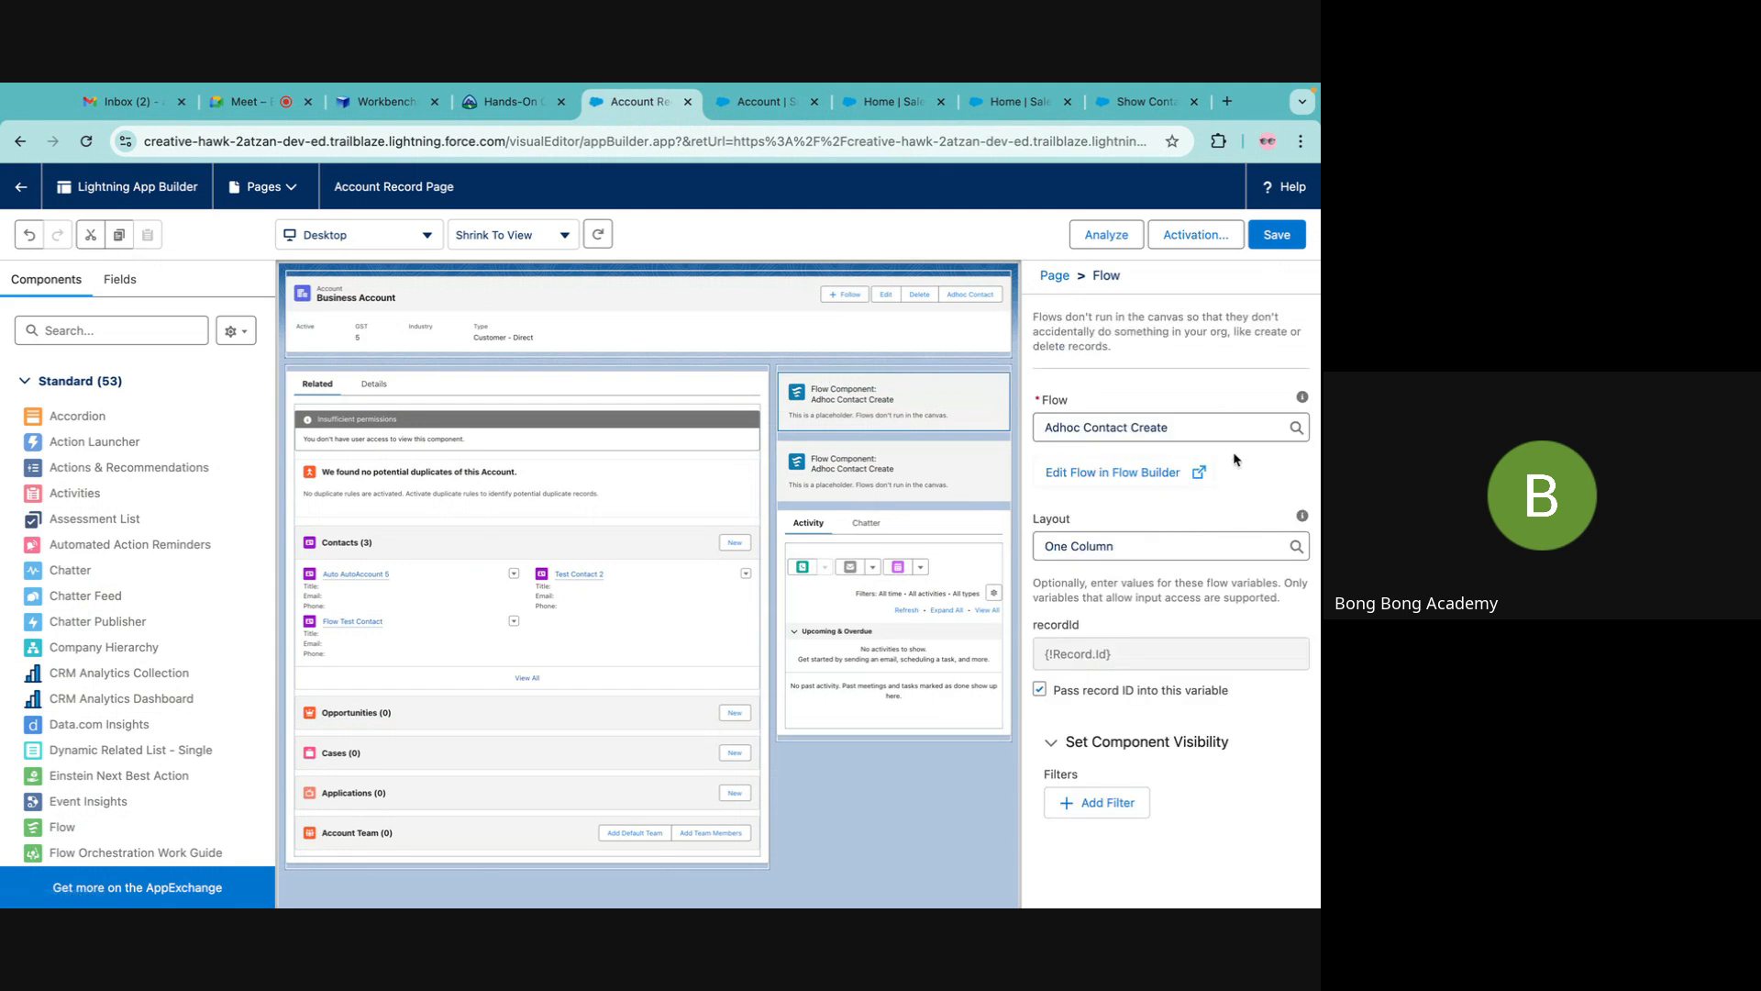
{"action": "left_click", "coordinate": [1219, 426]}
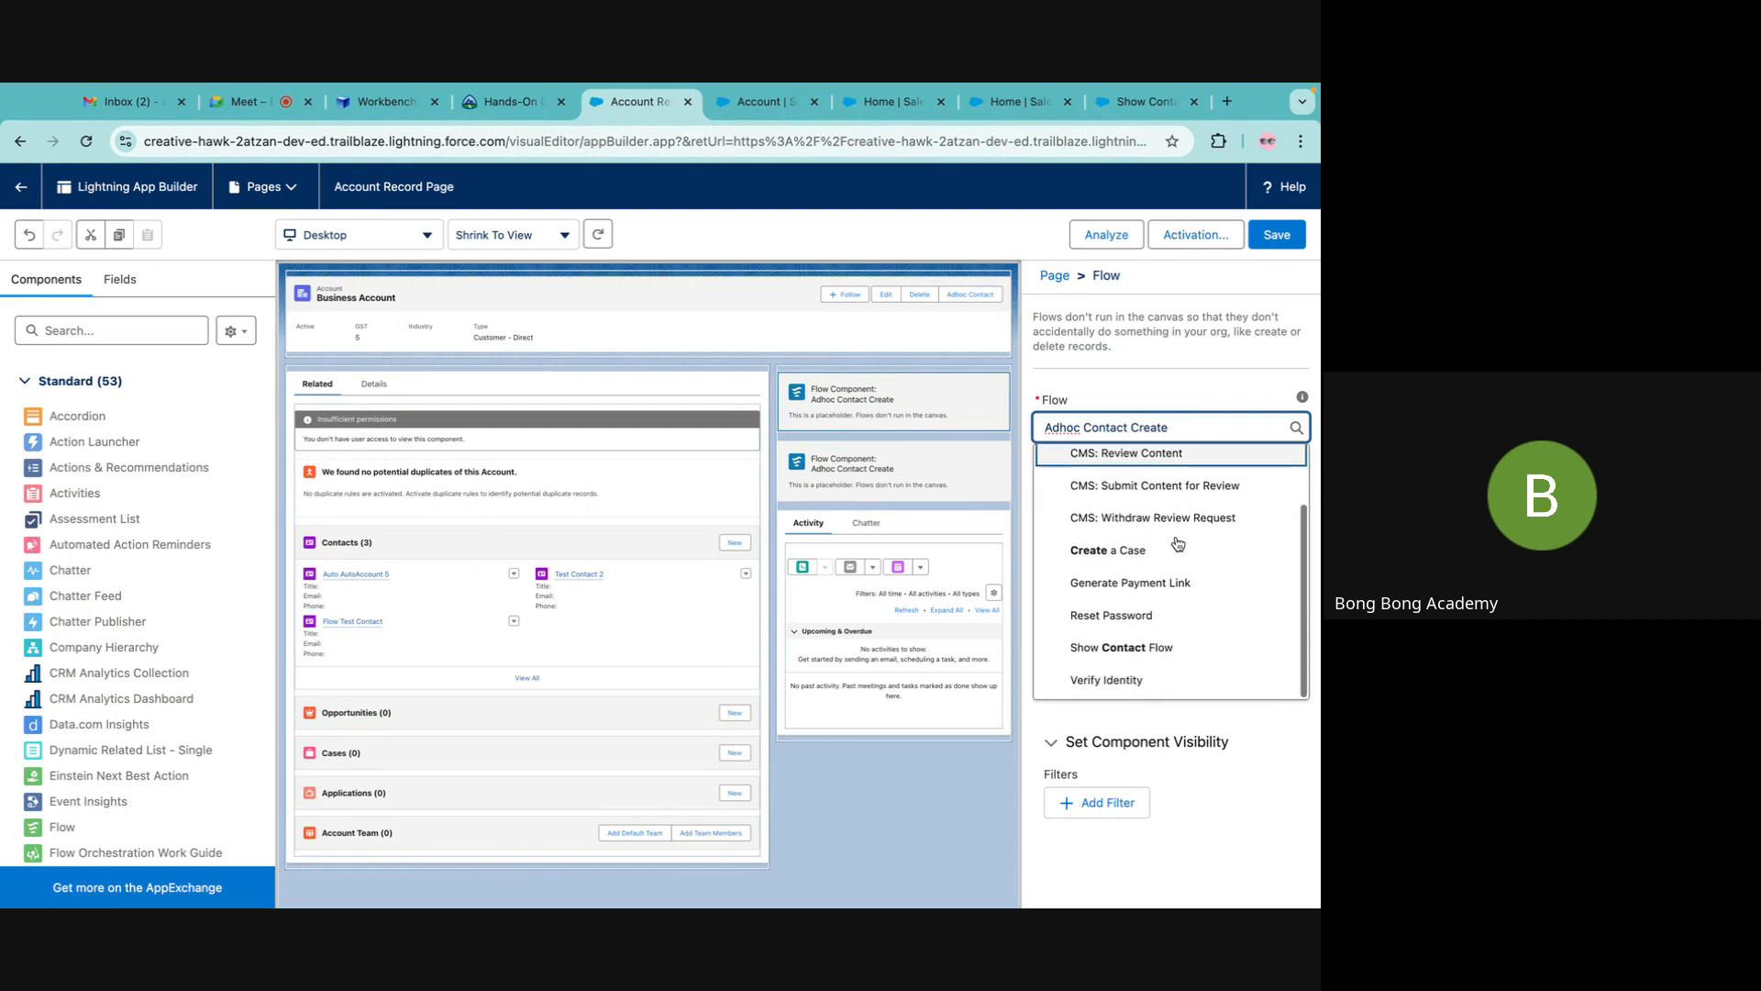
{"action": "scroll", "coordinate": [1165, 550], "scroll_direction": "down", "scroll_amount": 1}
{"action": "left_click", "coordinate": [1130, 642]}
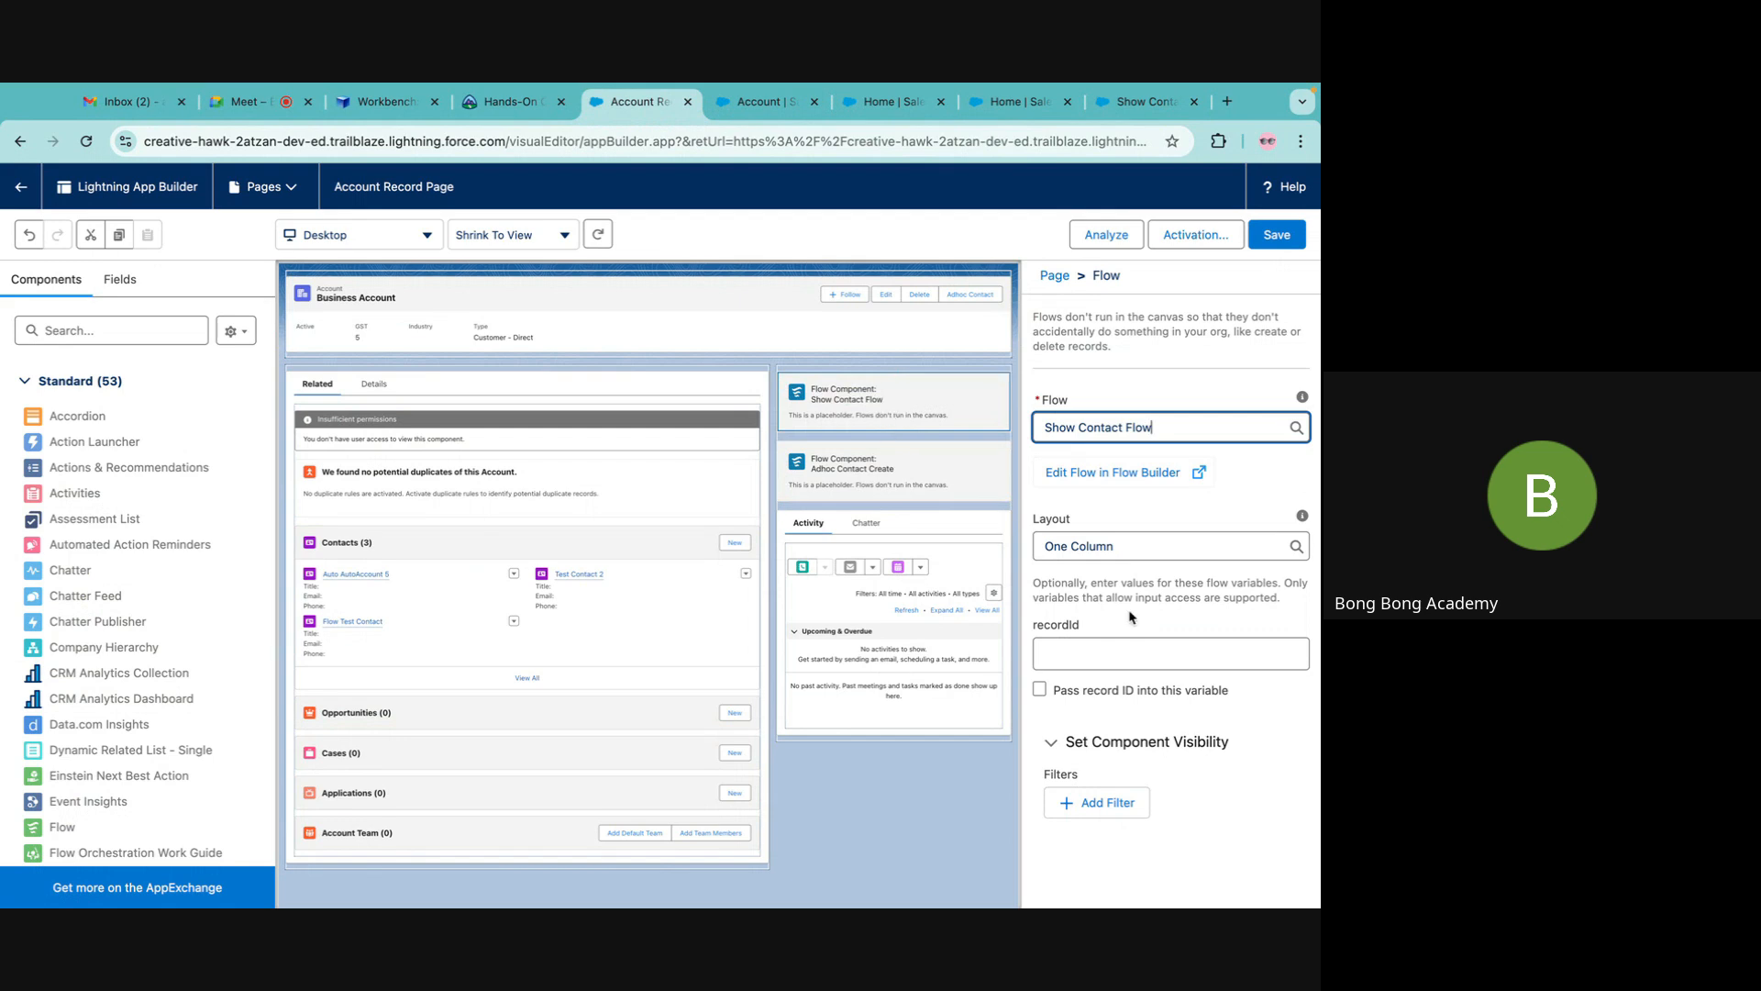
{"action": "left_click", "coordinate": [1040, 690]}
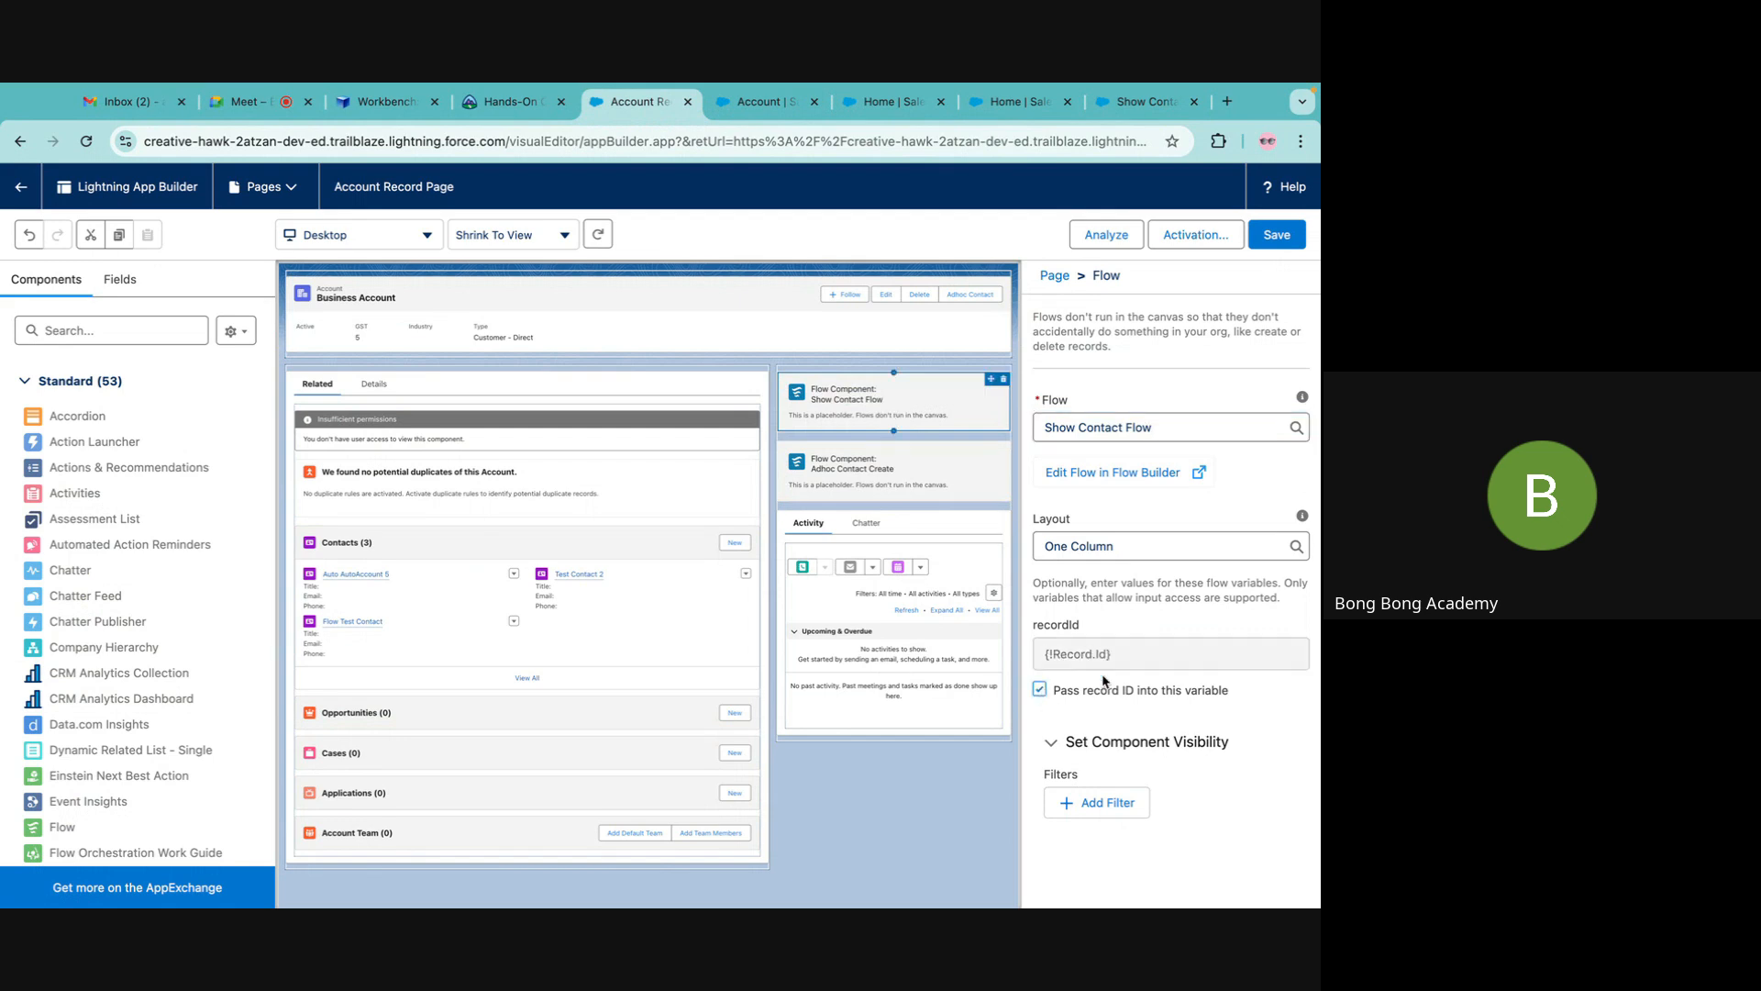
{"action": "left_click", "coordinate": [1278, 231]}
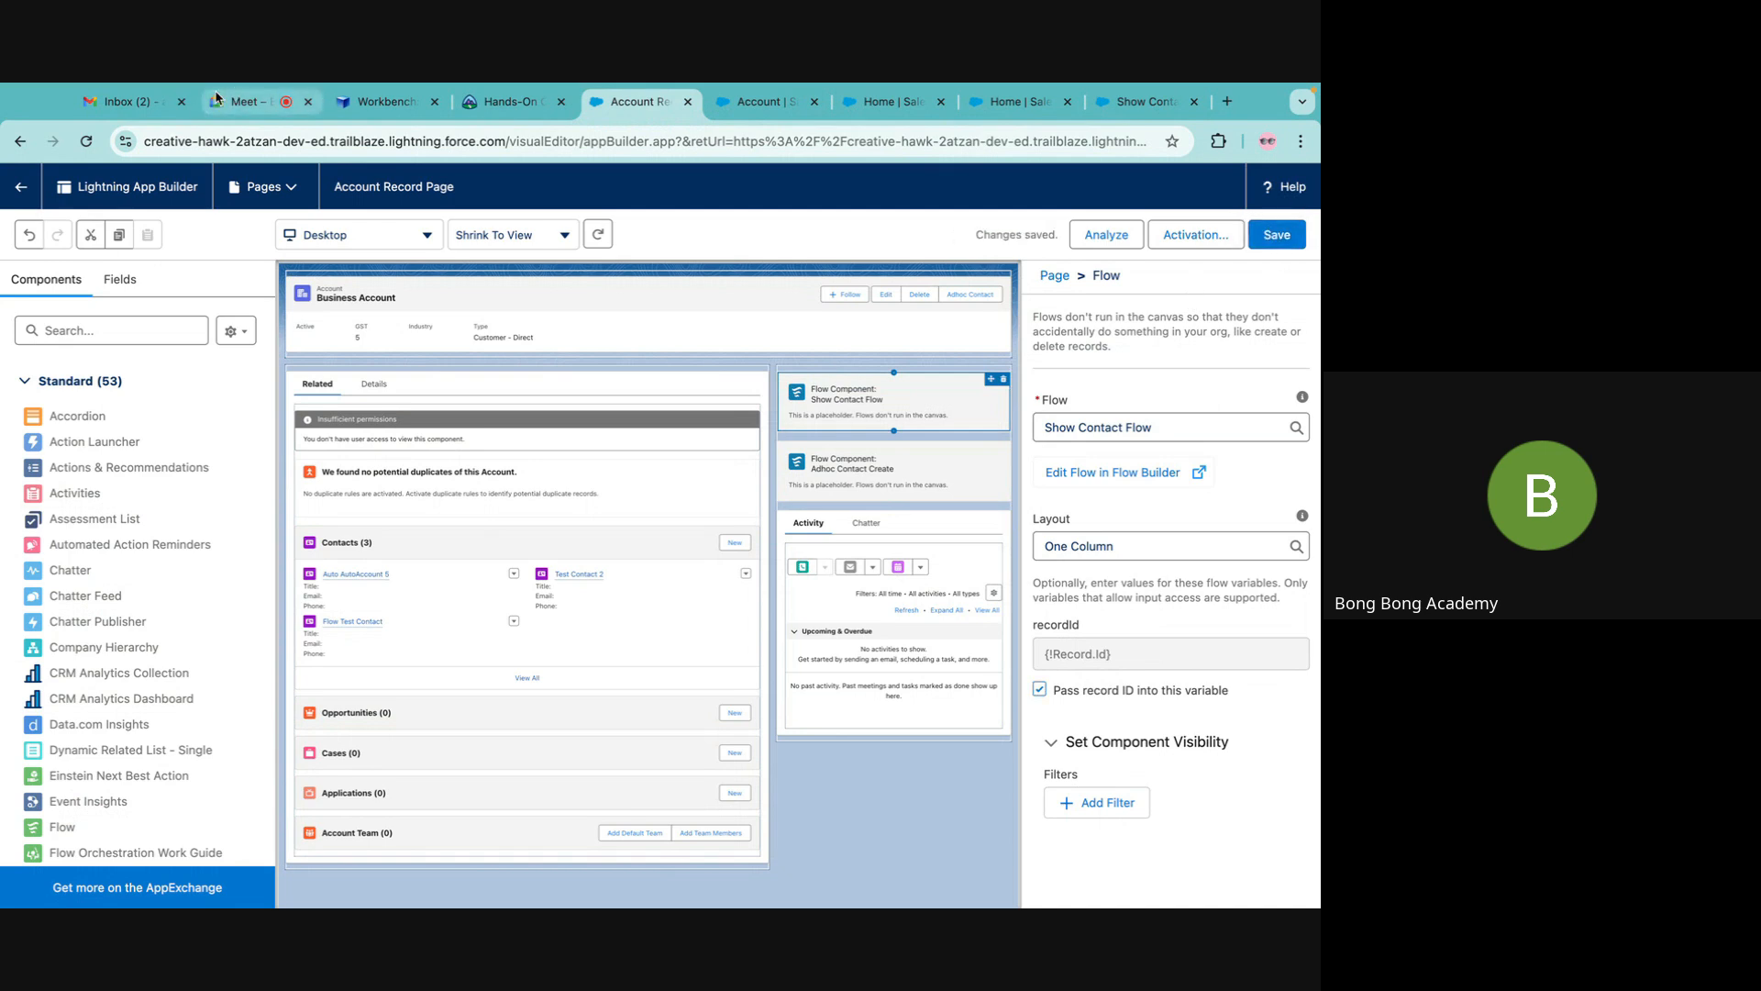
{"action": "left_click", "coordinate": [19, 189]}
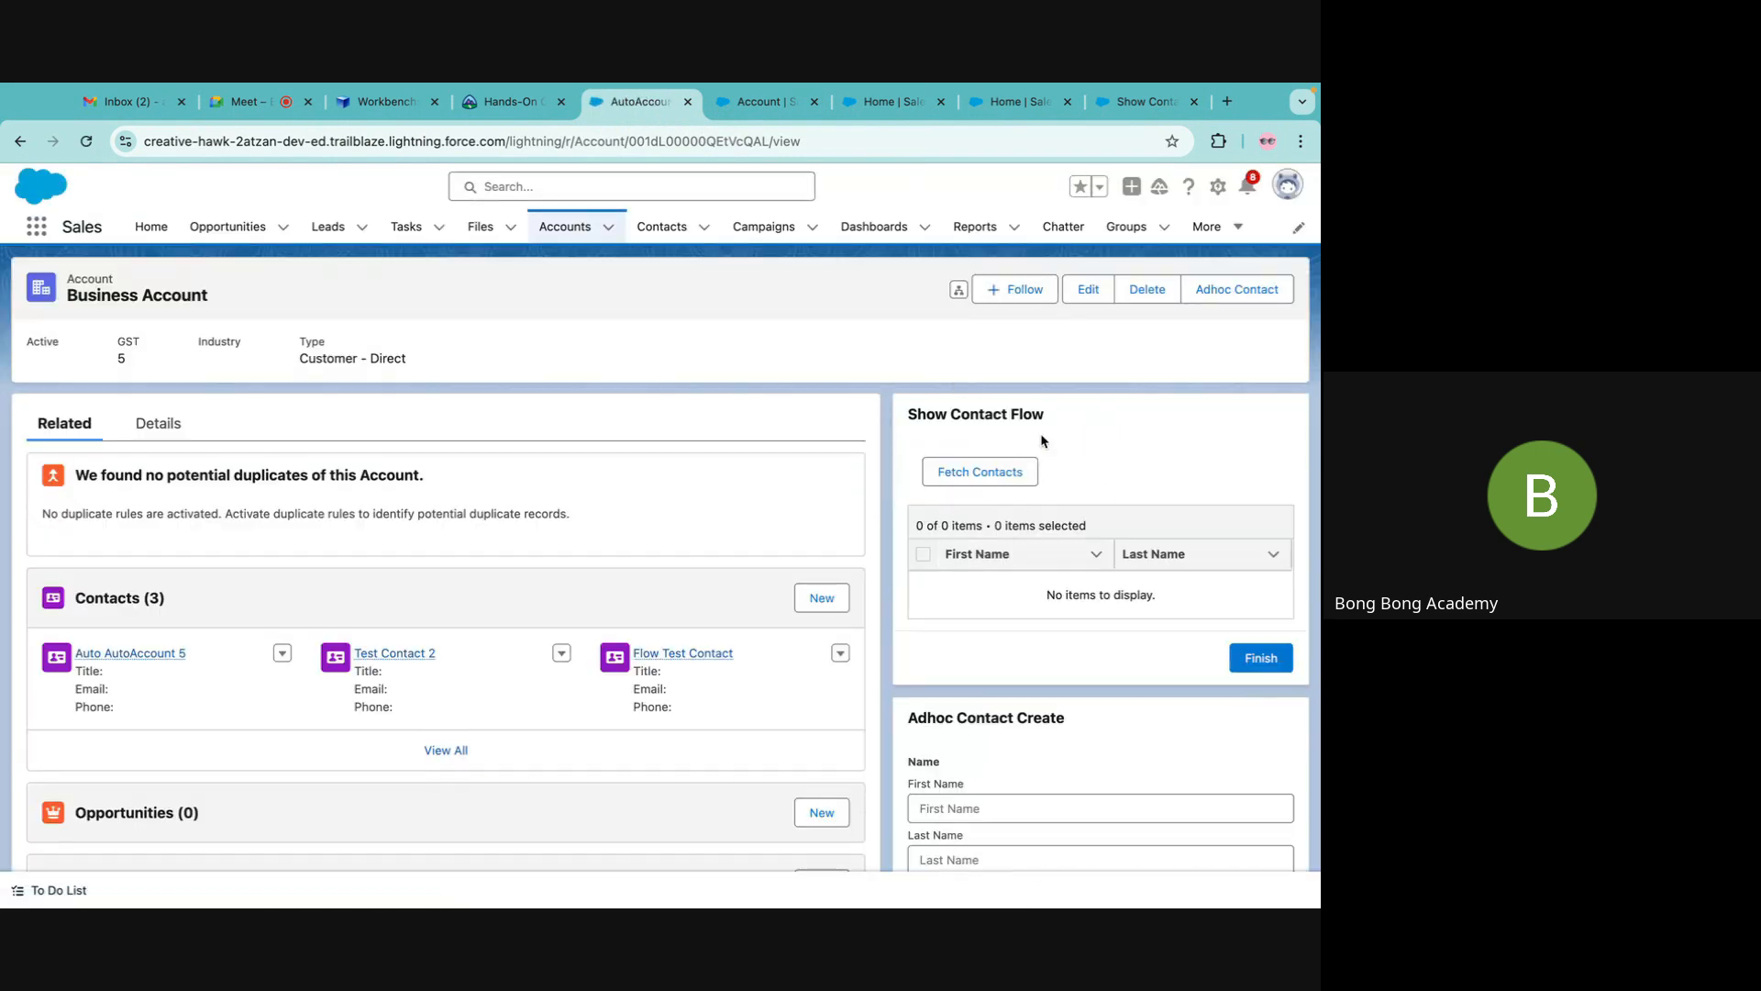
Fetch the account's contacts with the Show Contact Flow component and review the data table.
{"action": "scroll", "coordinate": [1180, 432], "scroll_direction": "down", "scroll_amount": 2}
{"action": "scroll", "coordinate": [1181, 431], "scroll_direction": "up", "scroll_amount": 1}
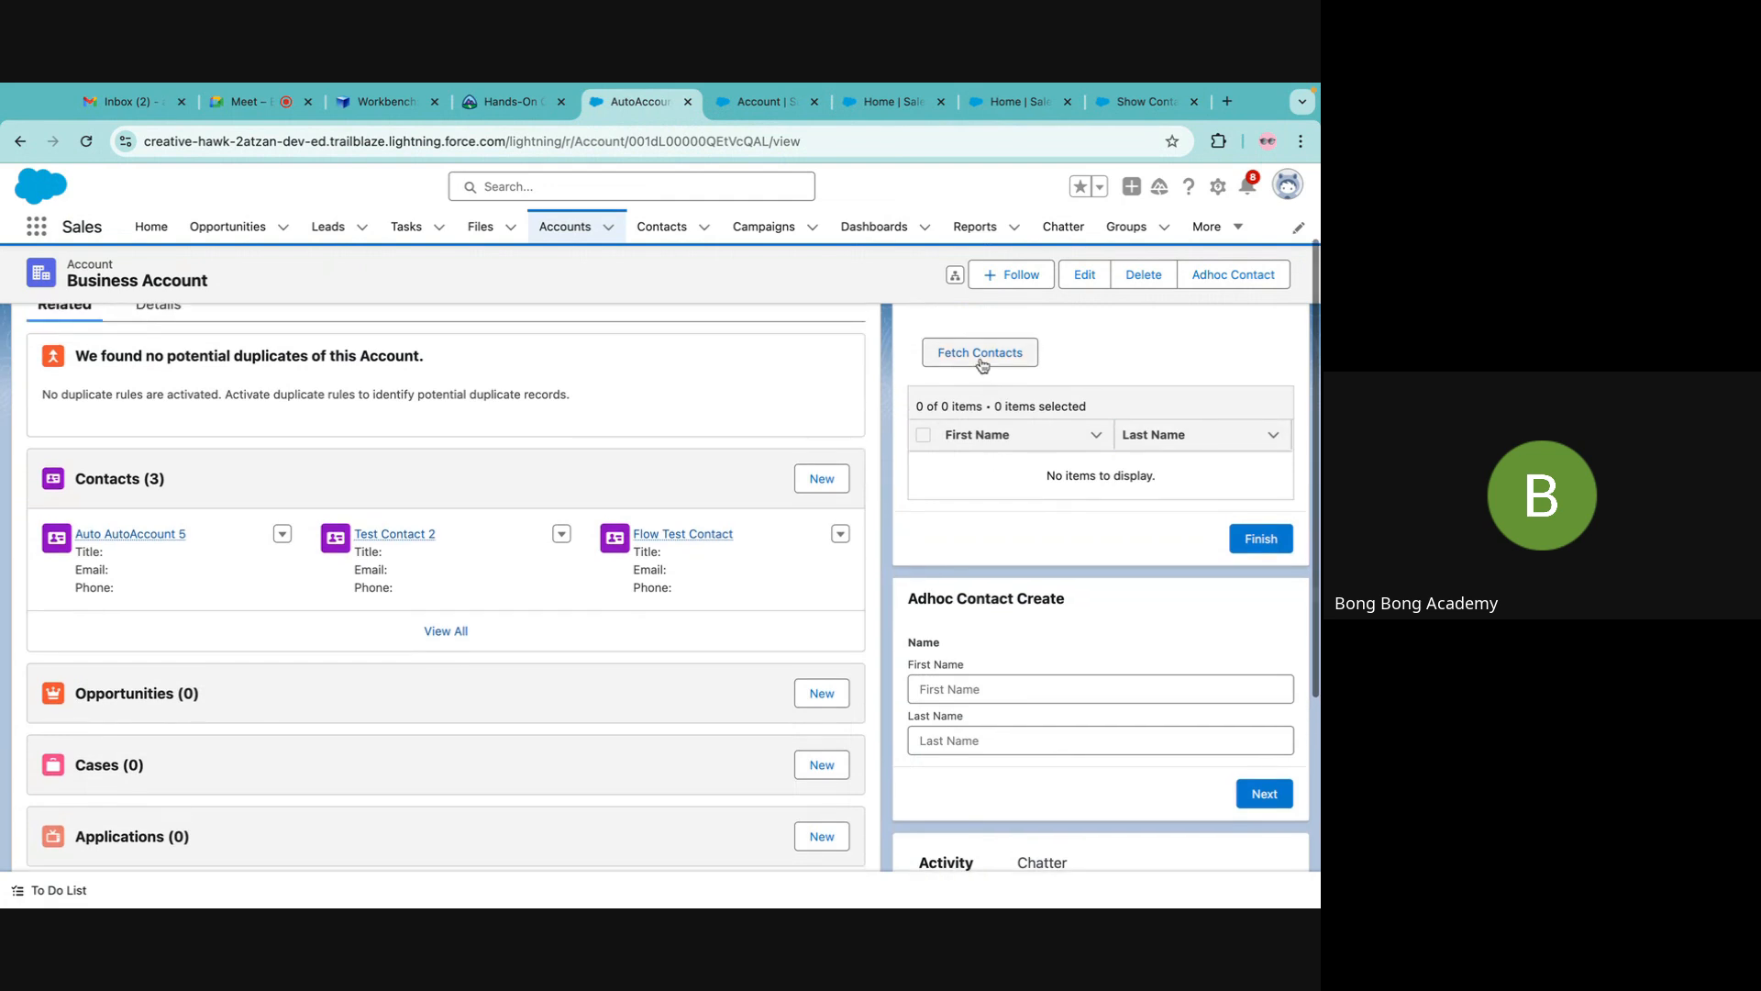
{"action": "scroll", "coordinate": [986, 447], "scroll_direction": "up", "scroll_amount": 2}
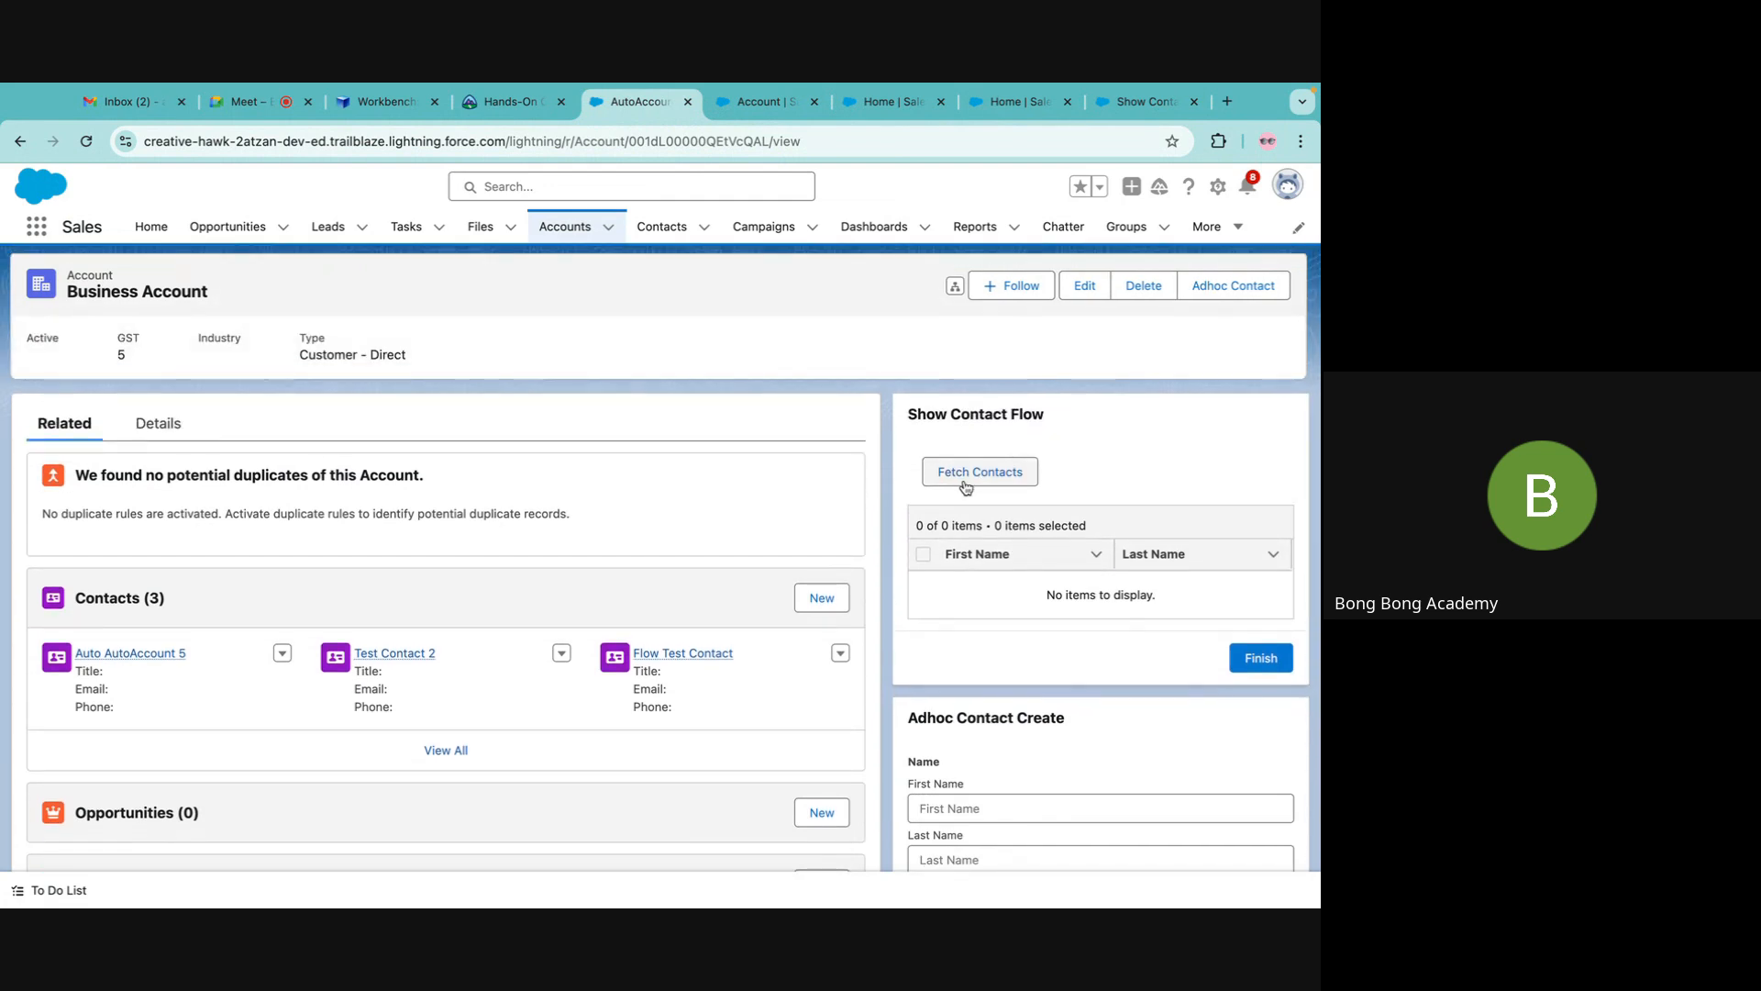
{"action": "left_click", "coordinate": [966, 482]}
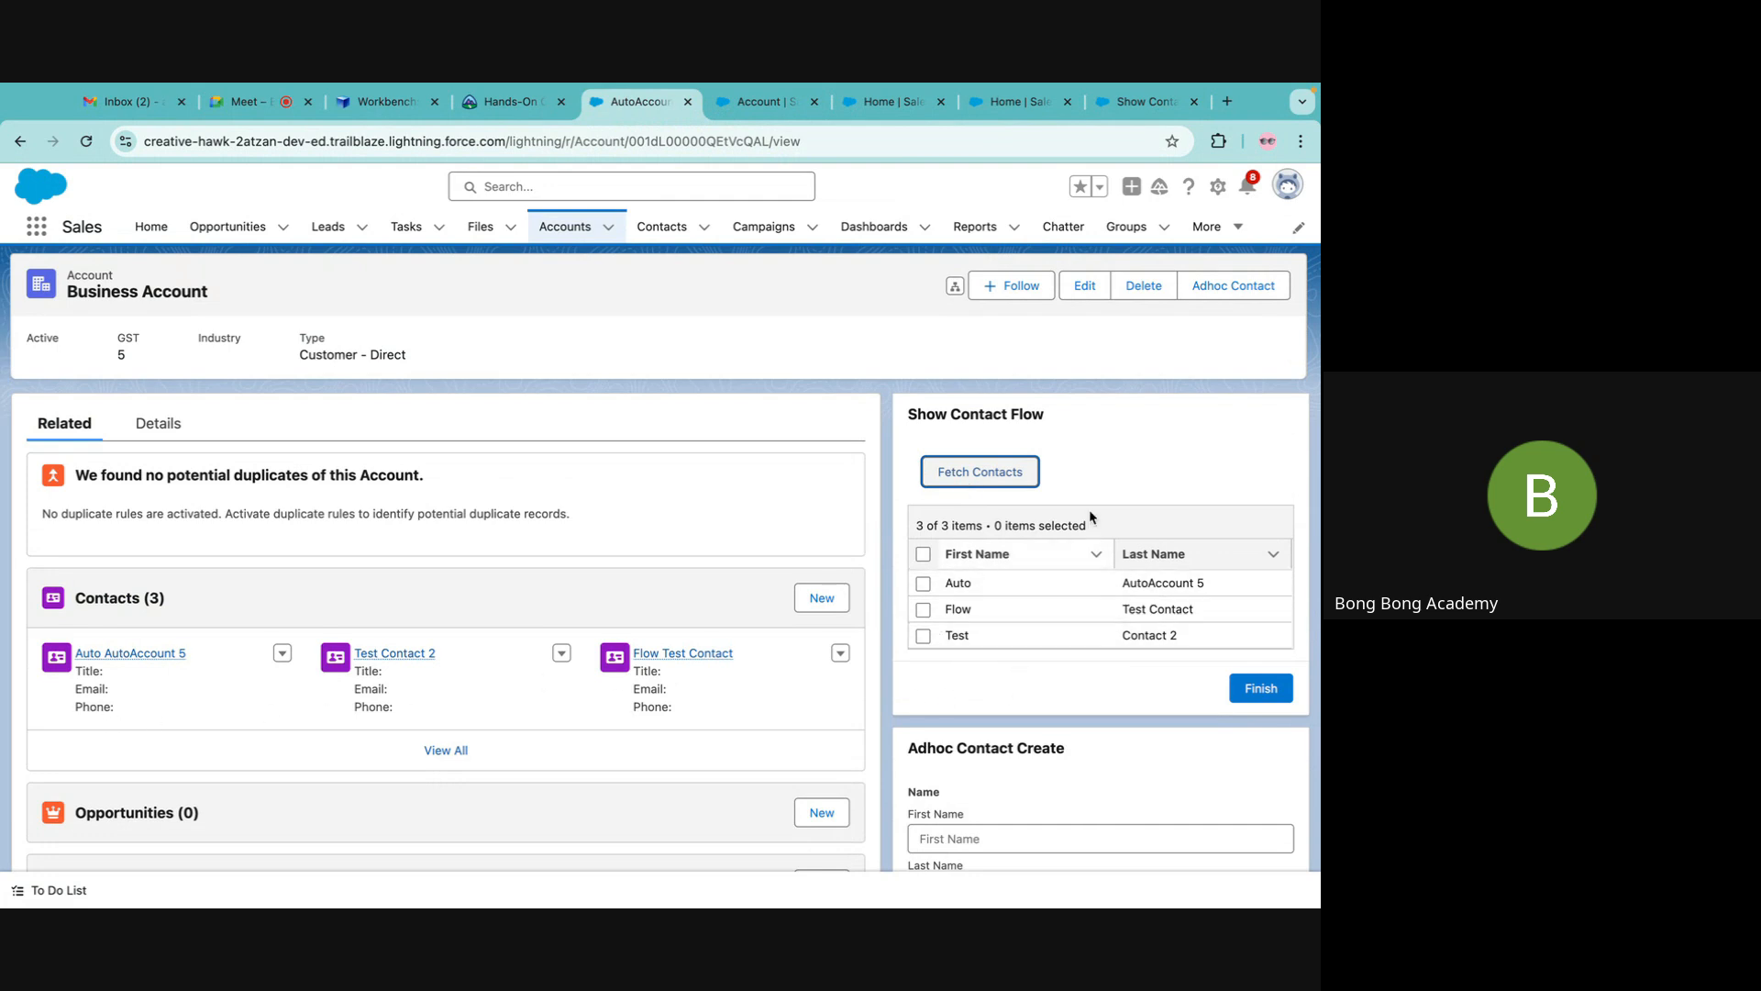
{"action": "left_click", "coordinate": [1185, 439]}
{"action": "scroll", "coordinate": [1185, 438], "scroll_direction": "down", "scroll_amount": 1}
{"action": "scroll", "coordinate": [1185, 438], "scroll_direction": "down", "scroll_amount": 1}
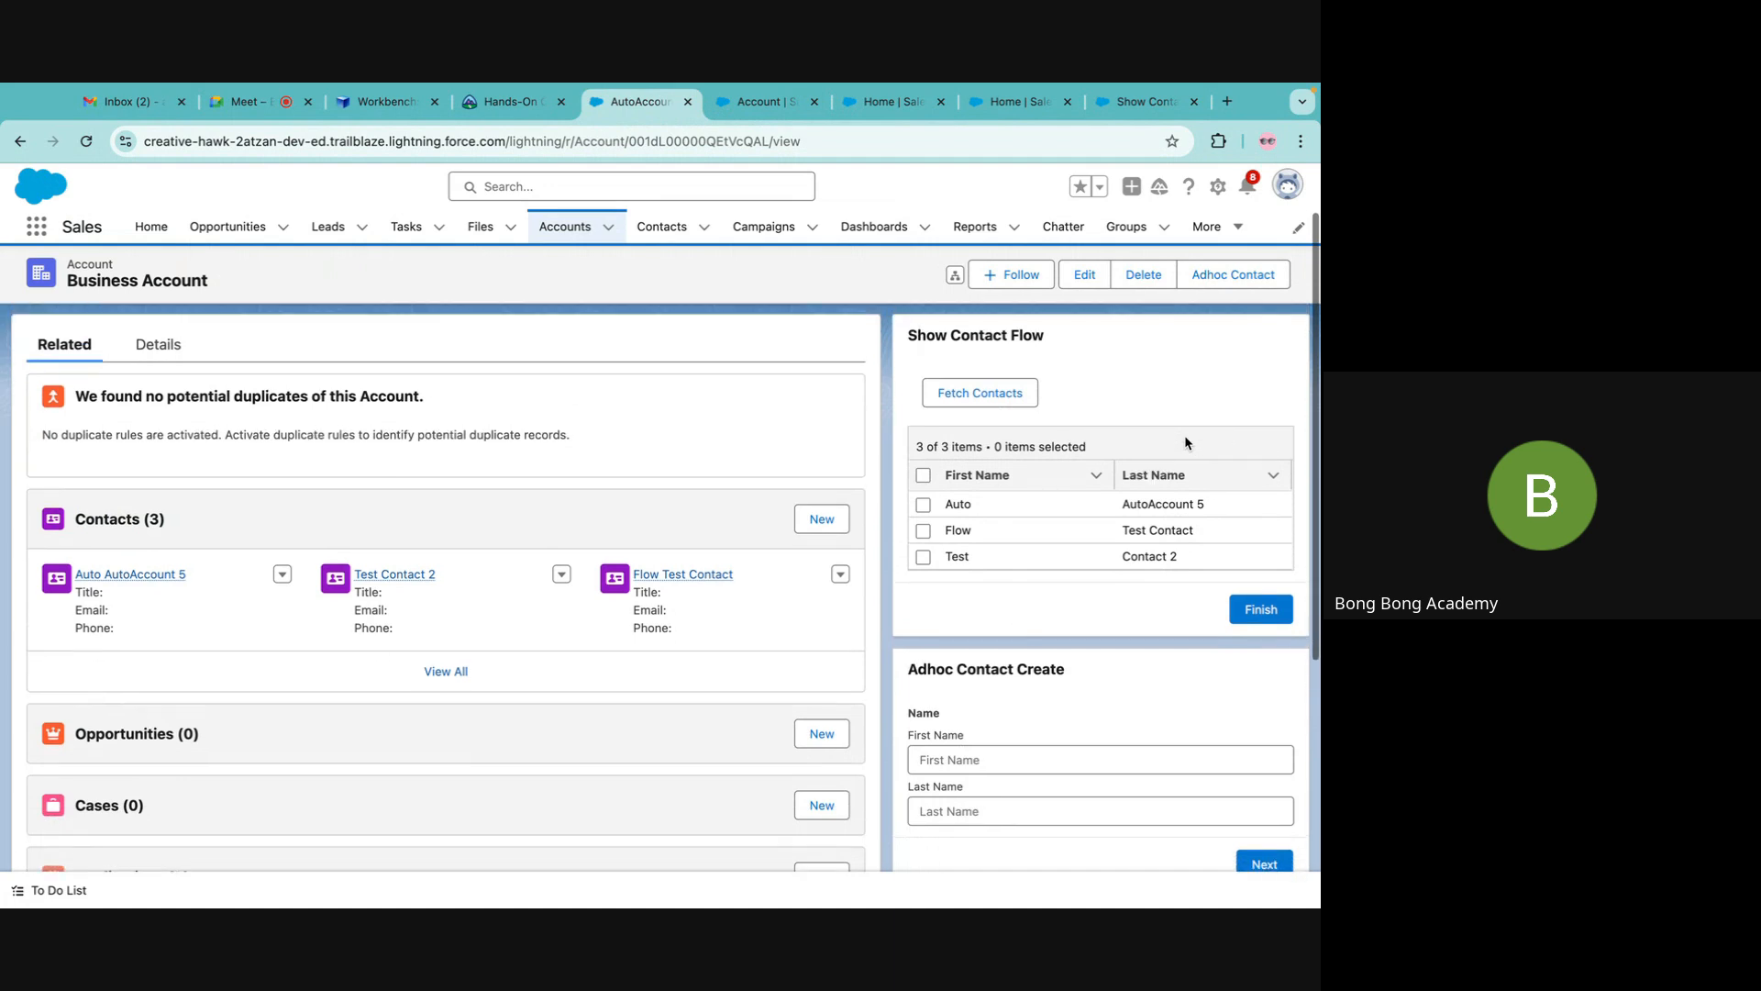
Create a contact through the Adhoc Contact Create form, entering the contact's first and last name.
{"action": "left_click", "coordinate": [967, 764]}
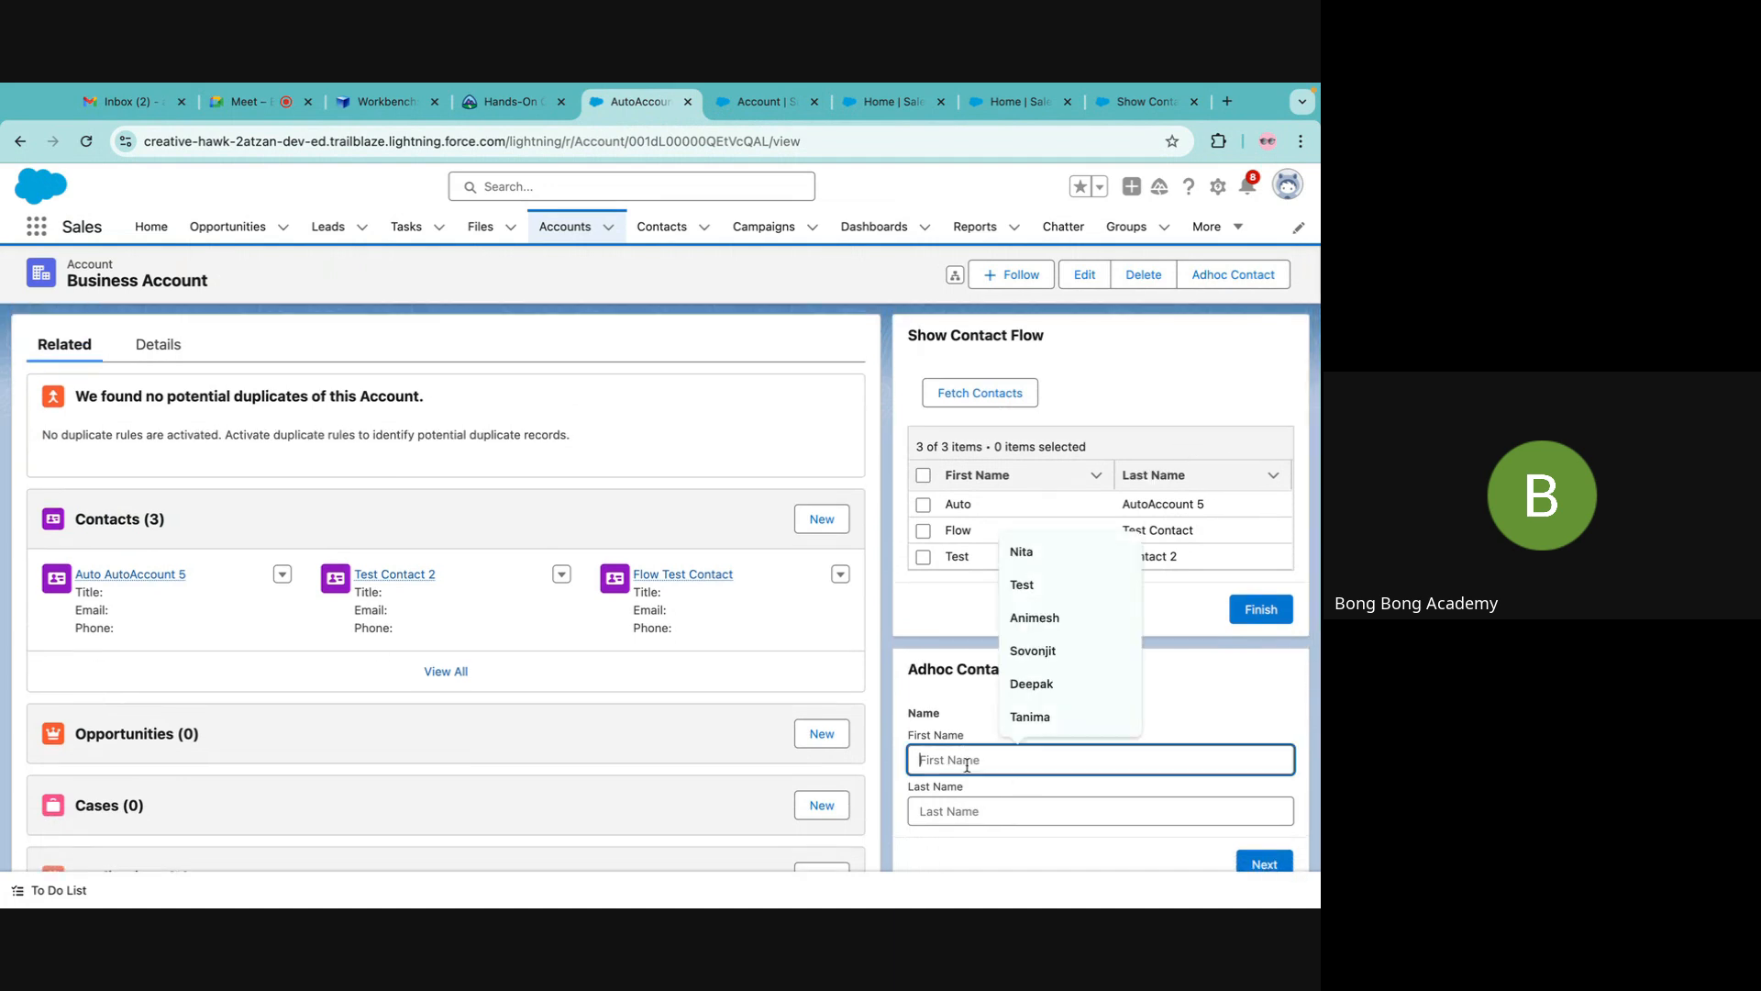
{"action": "left_click", "coordinate": [1037, 629]}
{"action": "left_click", "coordinate": [958, 803]}
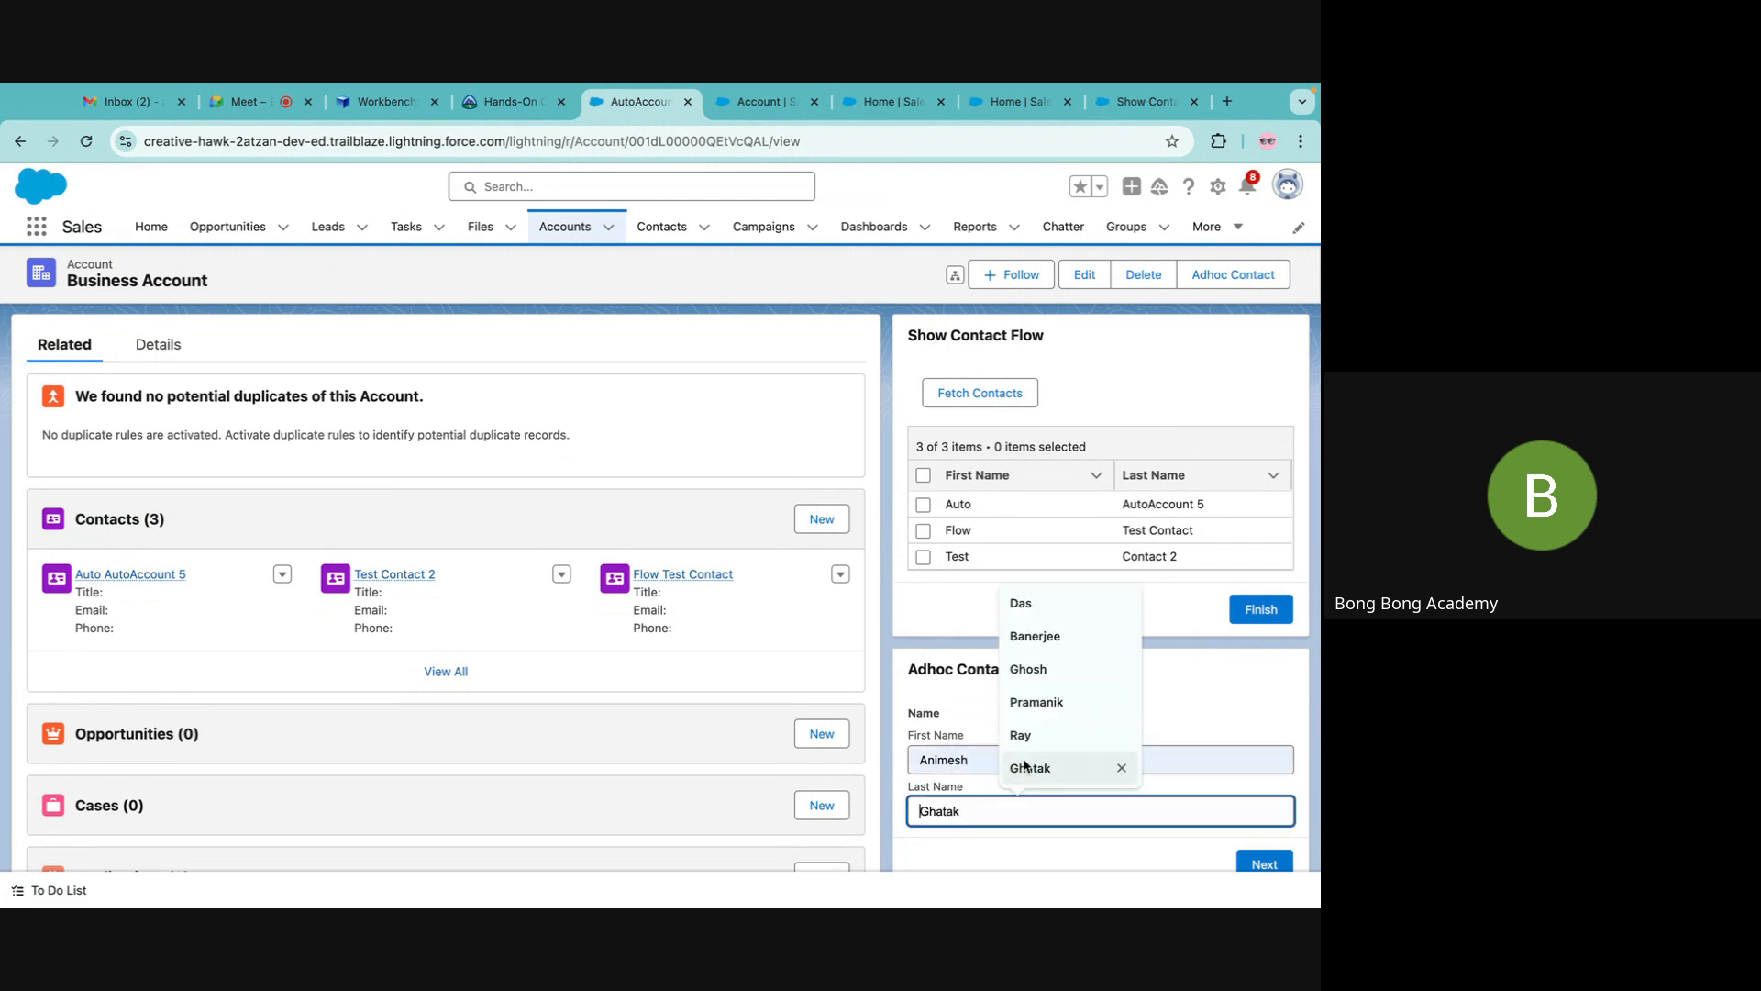
{"action": "left_click", "coordinate": [1061, 710]}
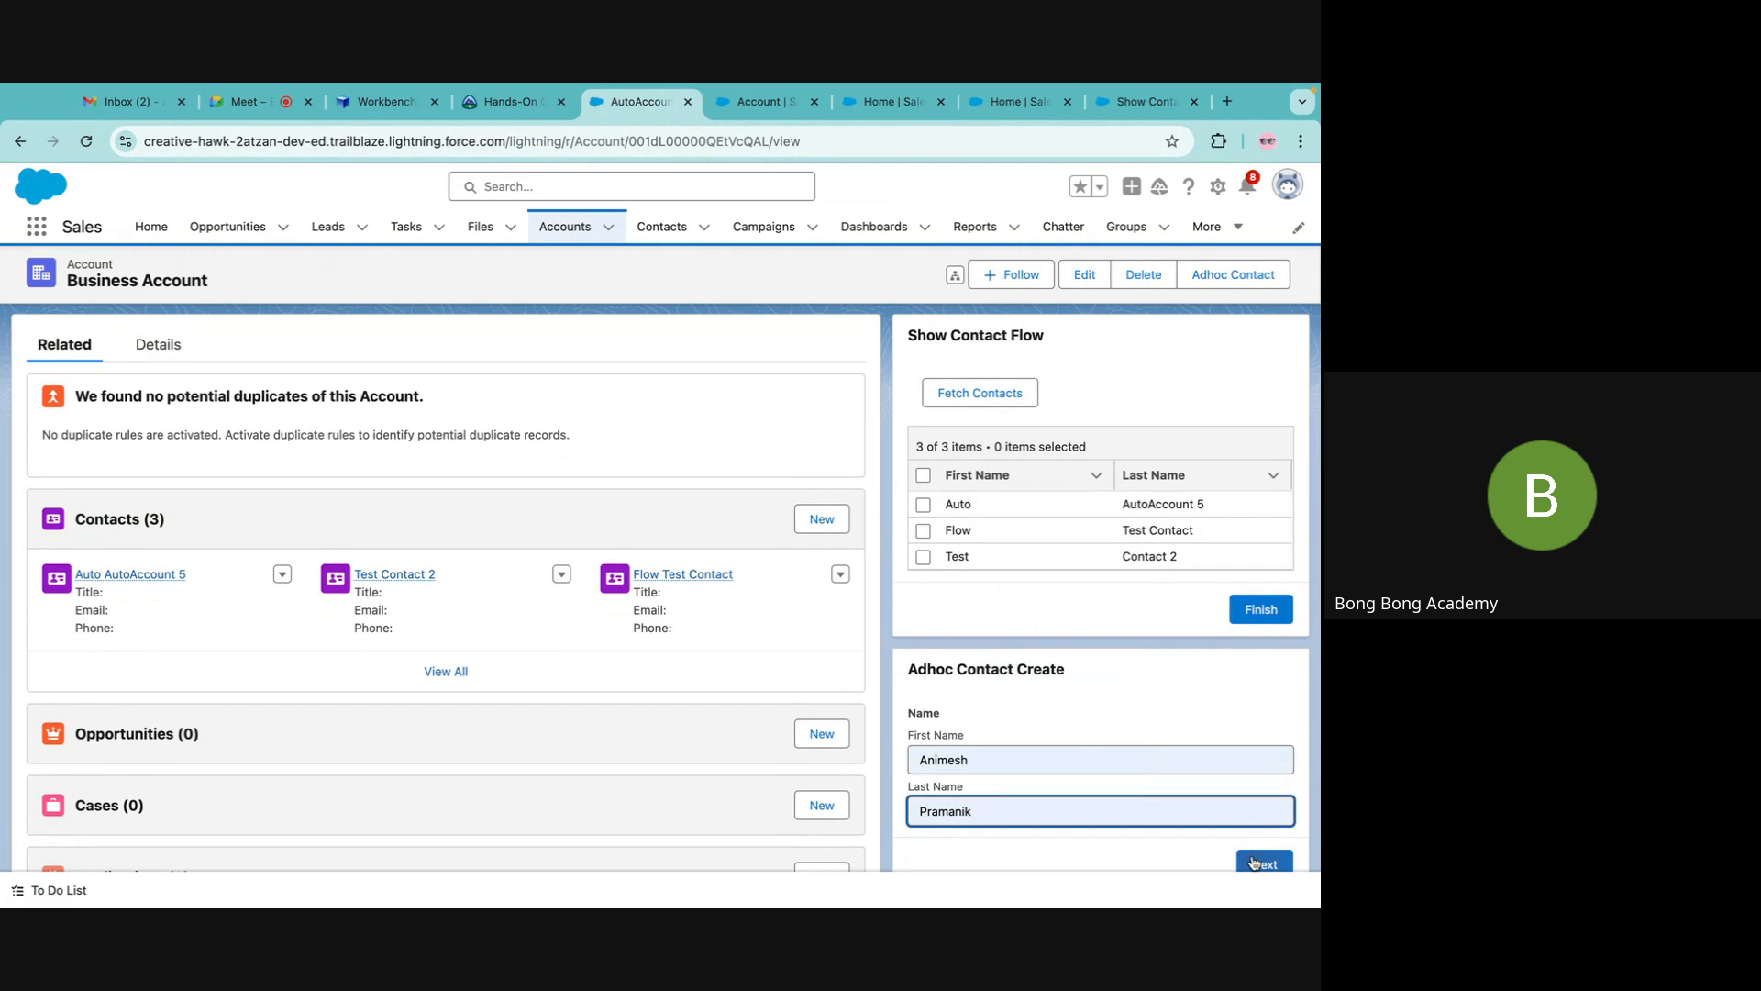
{"action": "left_click", "coordinate": [1254, 863]}
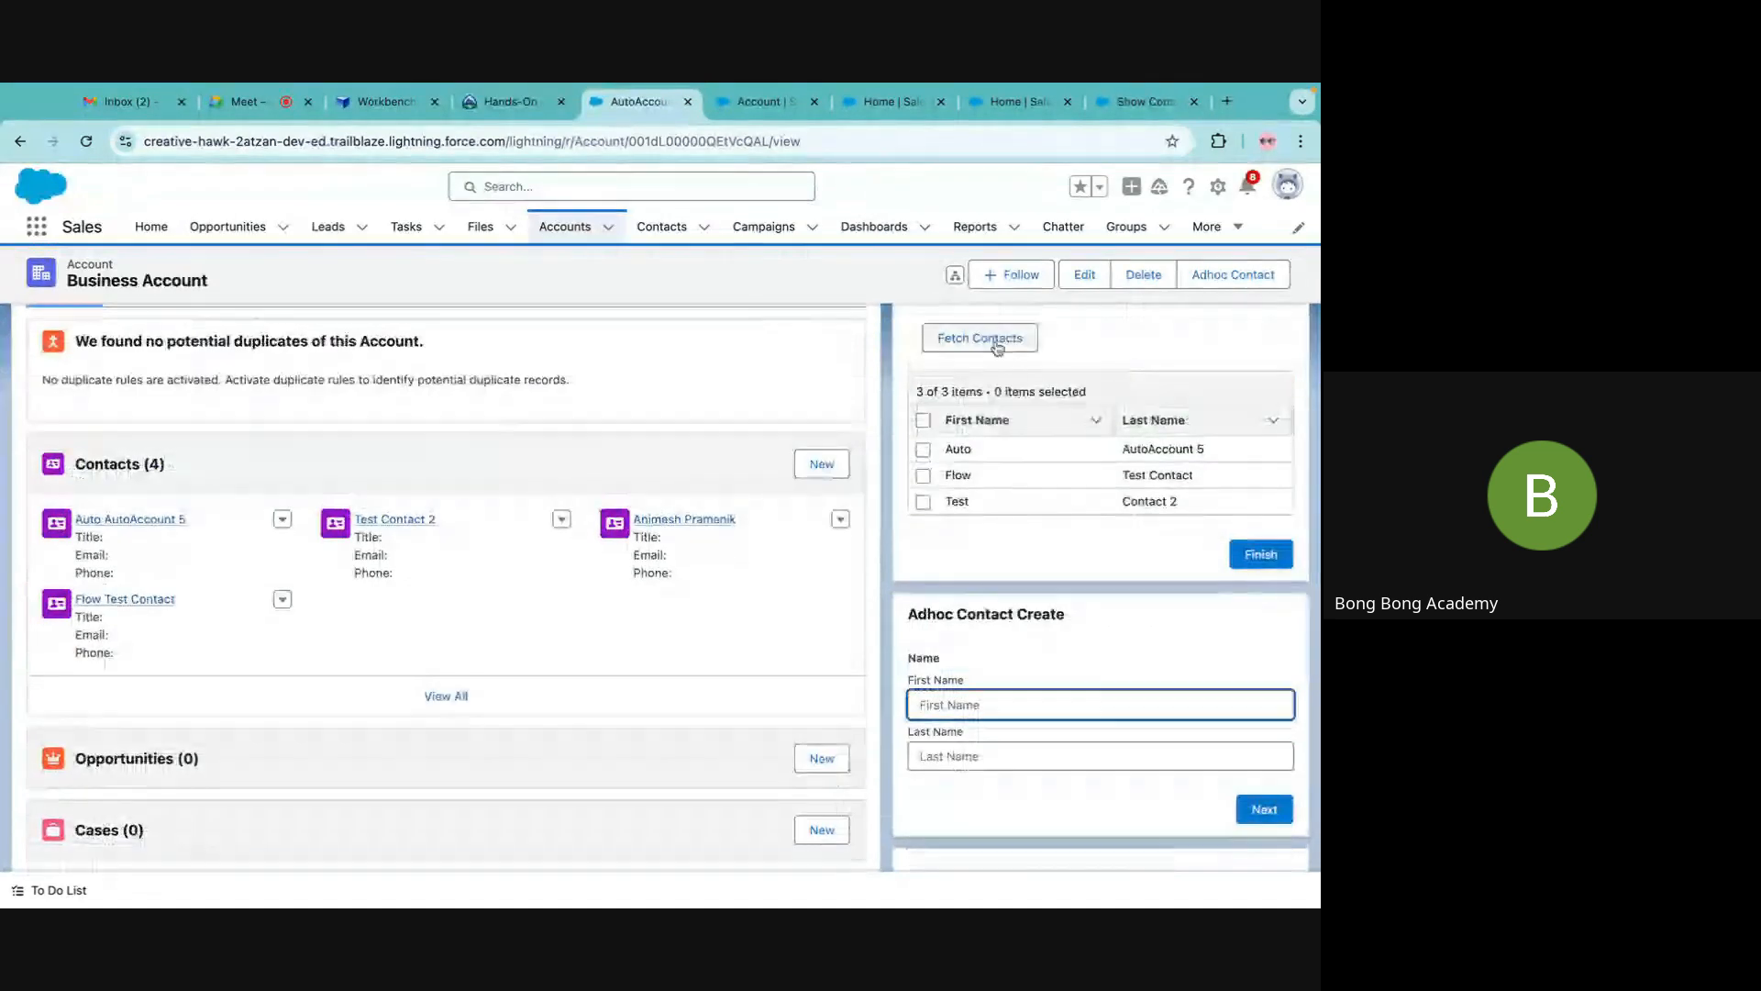
Fetch the contacts again and compare the data table with the account's related contacts.
{"action": "left_click", "coordinate": [993, 341]}
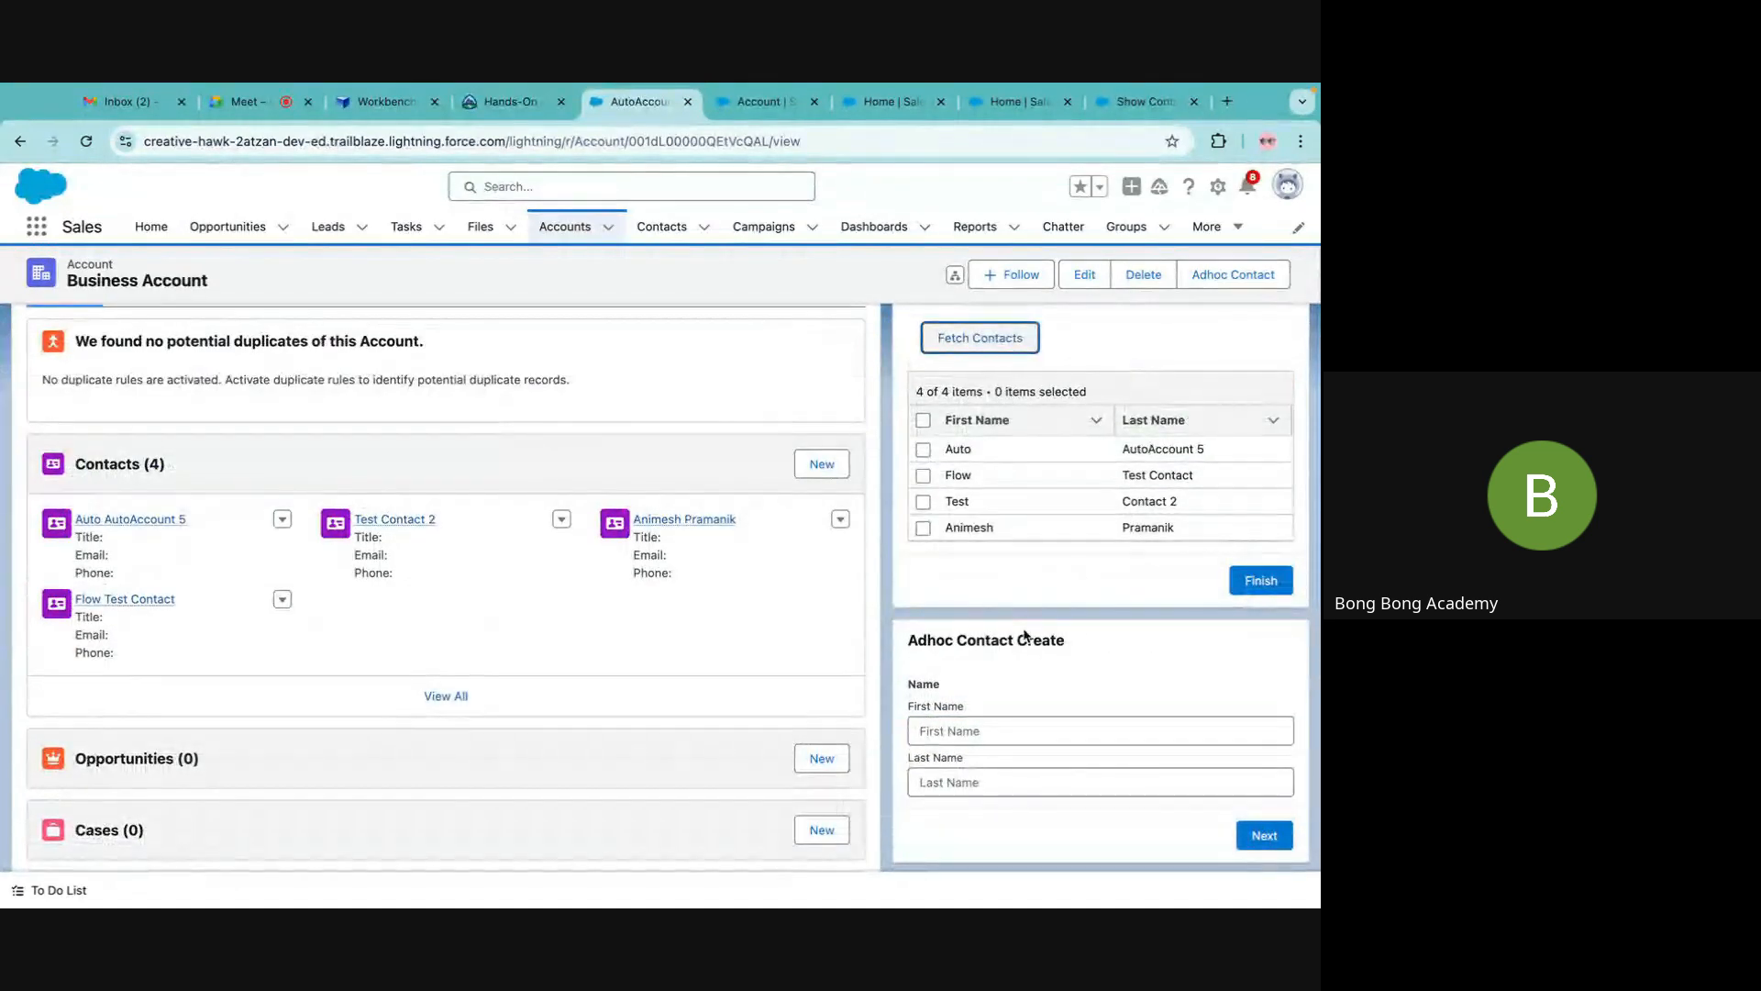
{"action": "scroll", "coordinate": [1009, 385], "scroll_direction": "up", "scroll_amount": 2}
{"action": "left_click", "coordinate": [944, 346]}
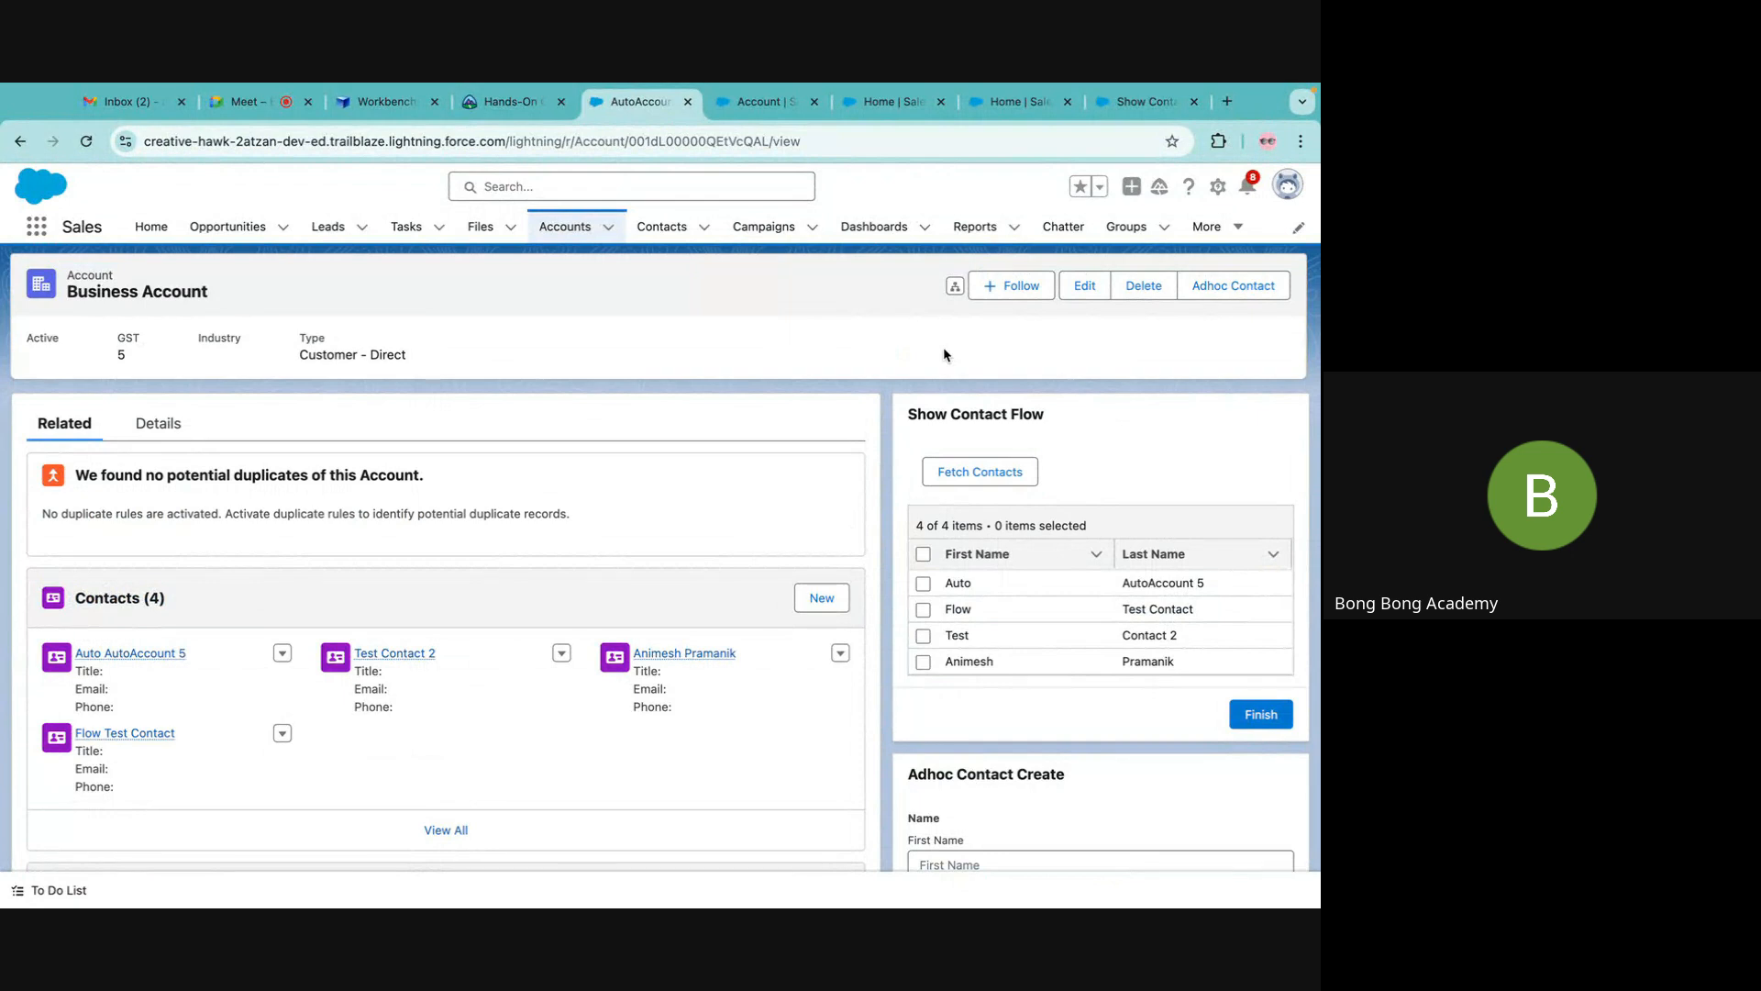
{"action": "scroll", "coordinate": [943, 347], "scroll_direction": "down", "scroll_amount": 4}
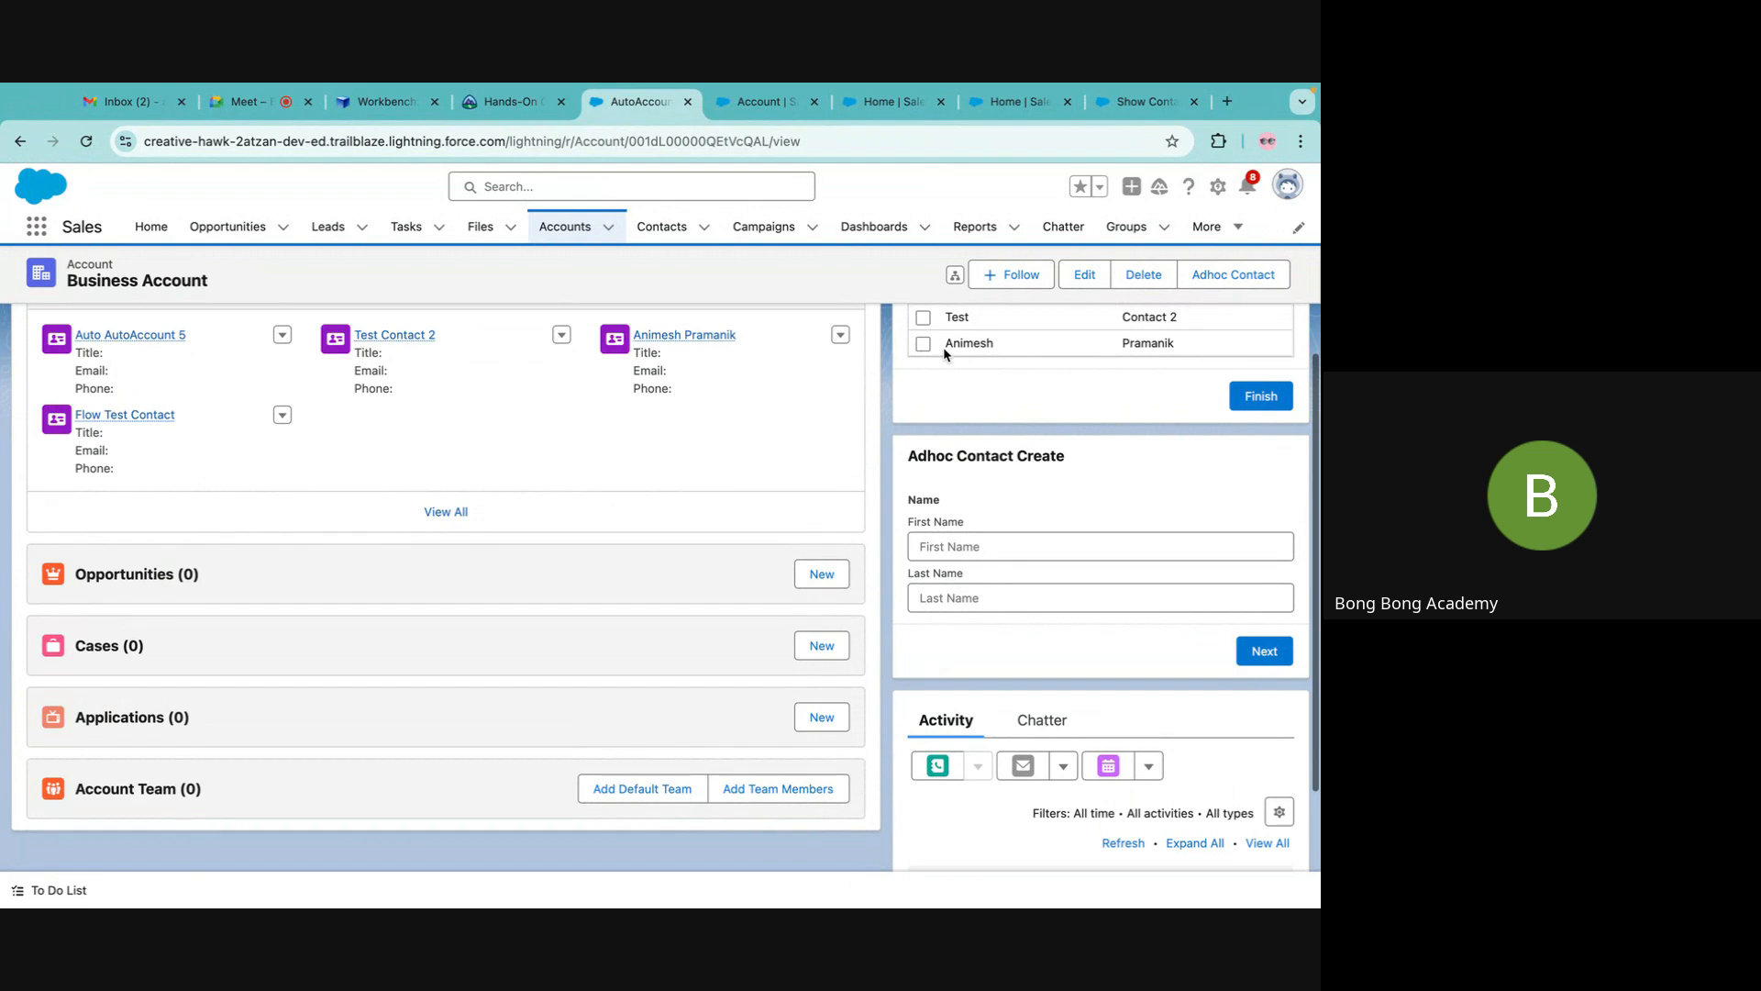
{"action": "scroll", "coordinate": [943, 347], "scroll_direction": "up", "scroll_amount": 4}
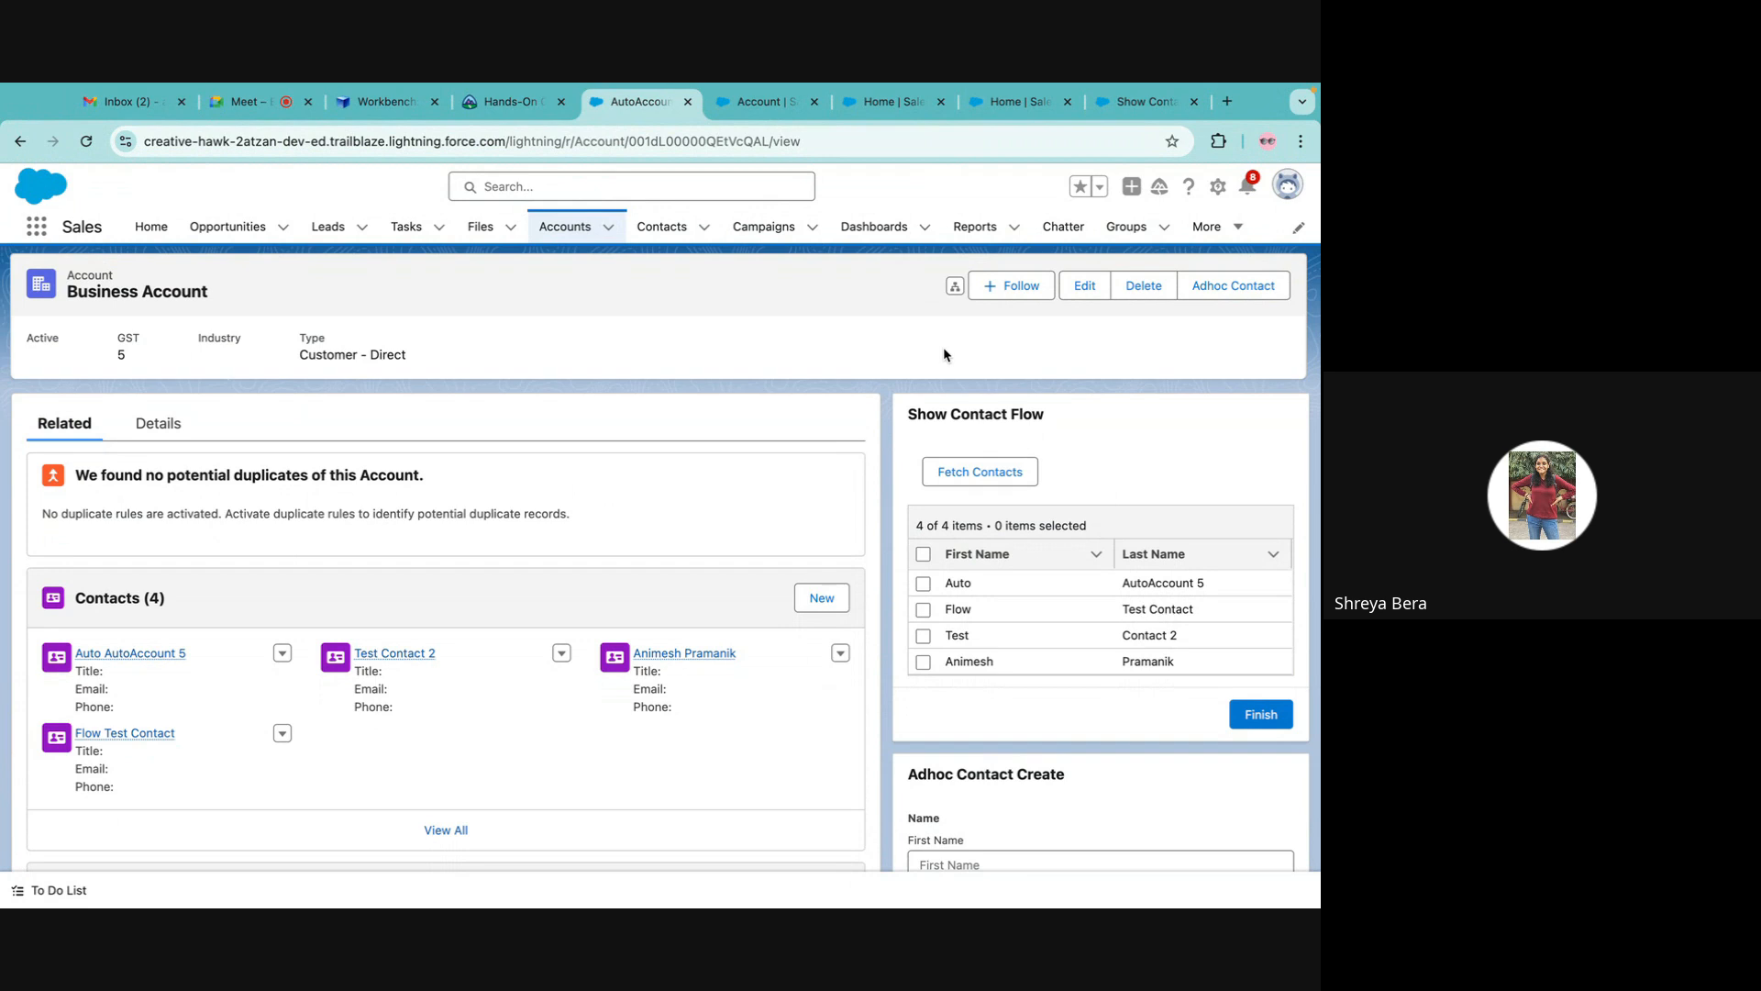
{"action": "left_click", "coordinate": [1009, 107]}
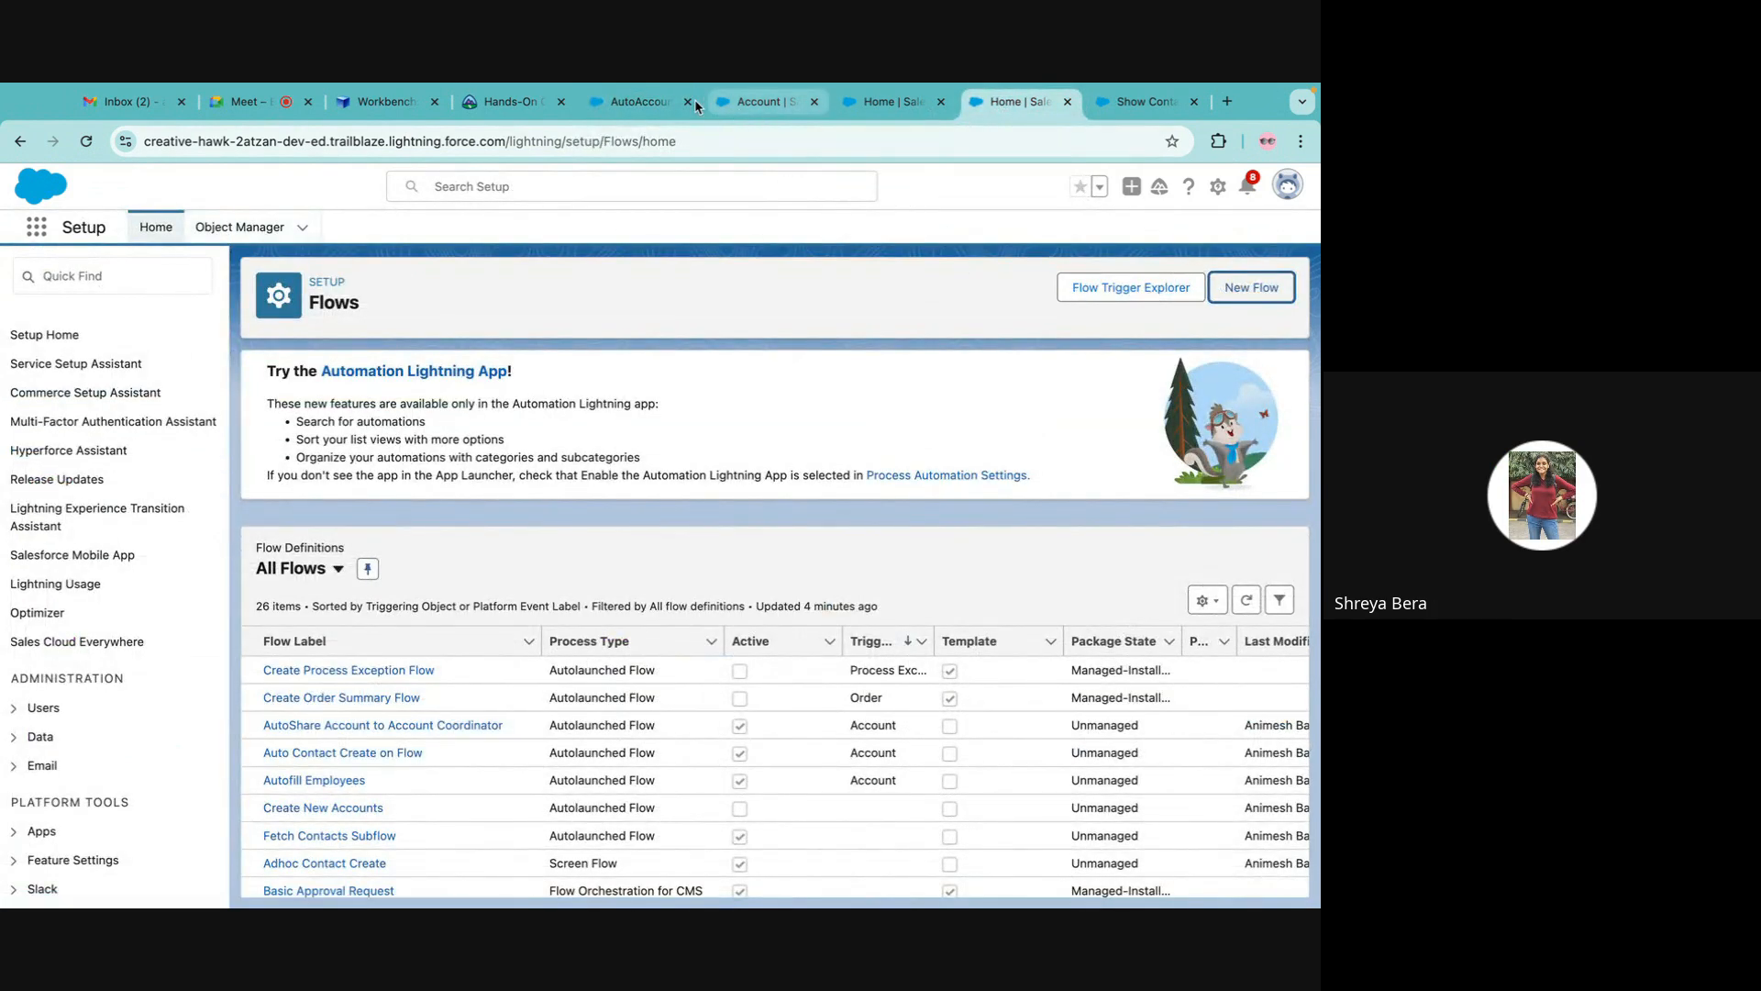
{"action": "left_click", "coordinate": [640, 102]}
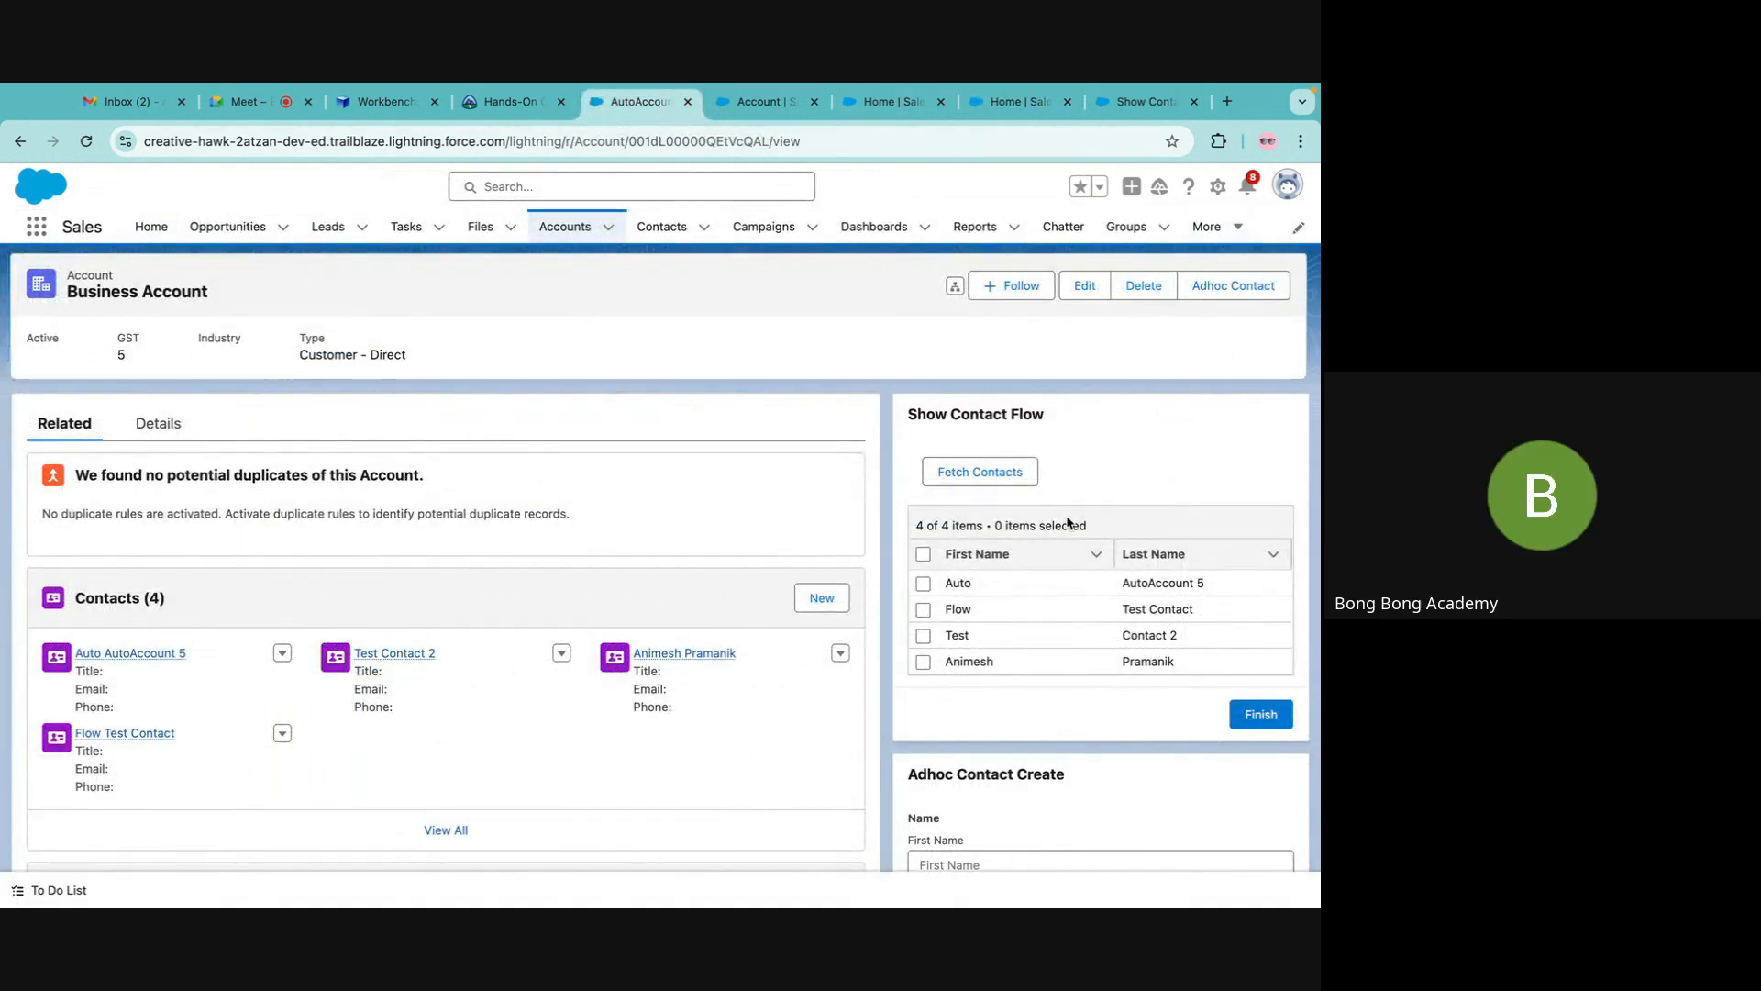
{"action": "left_click", "coordinate": [1142, 102]}
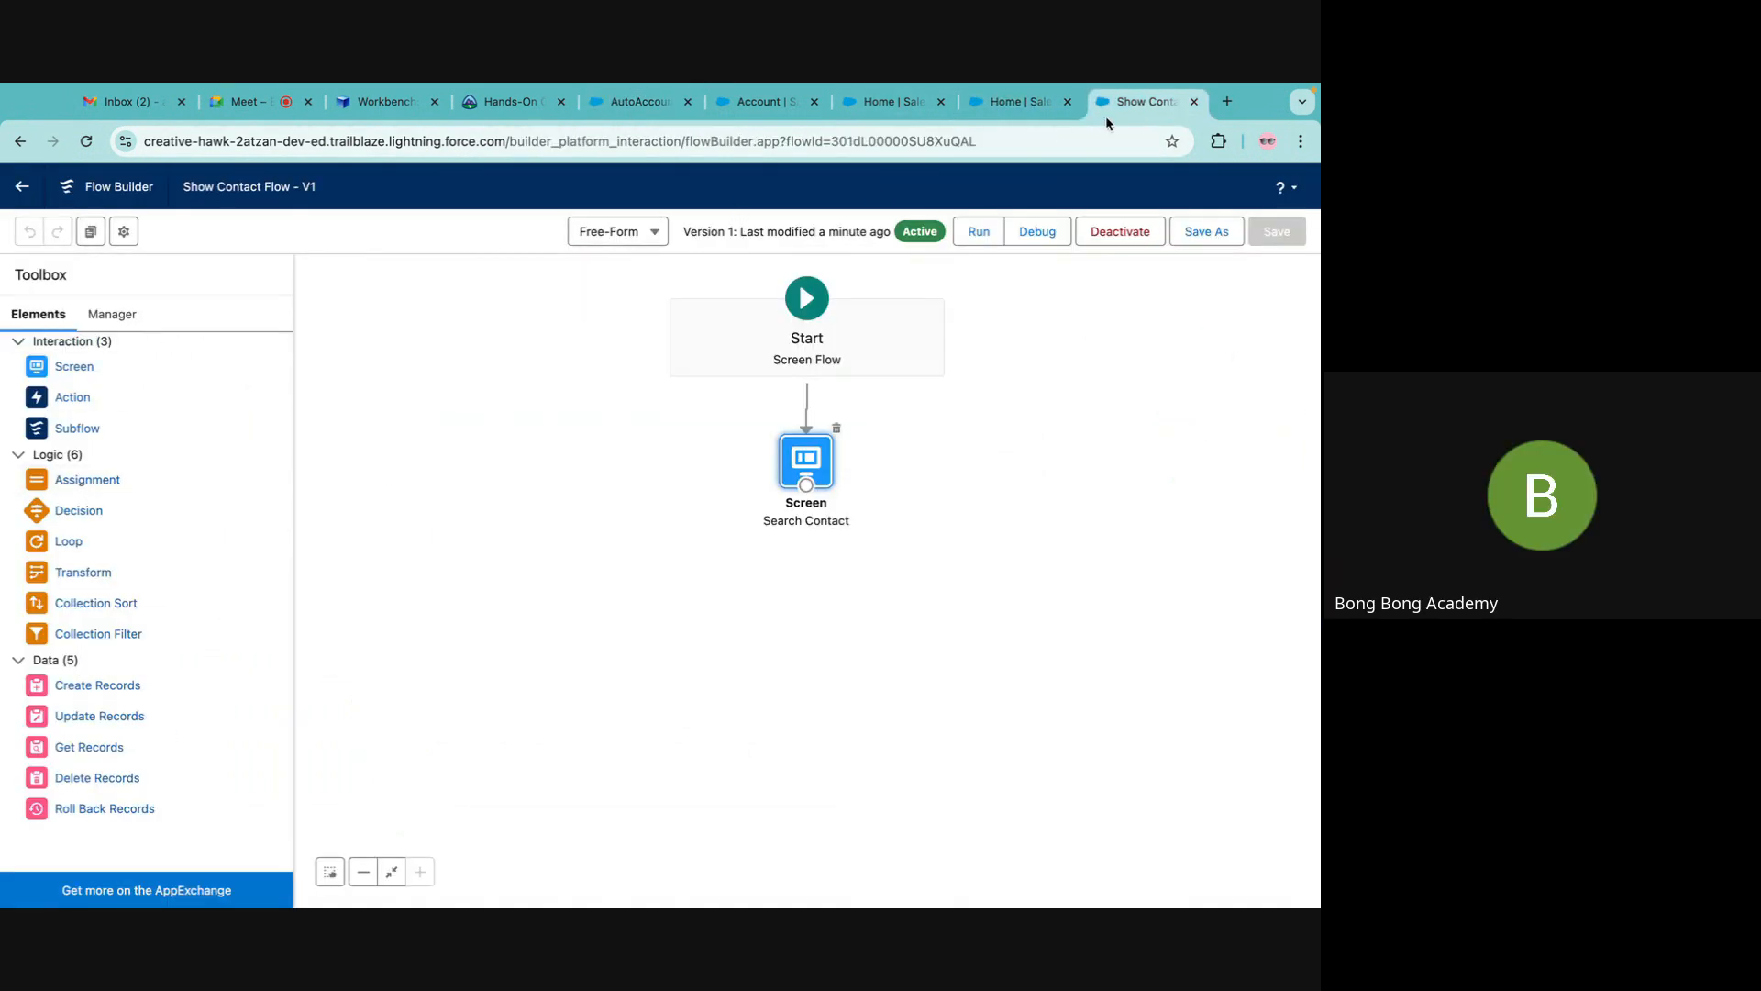
Start a new action for the Account object in the Object Manager.
{"action": "left_click", "coordinate": [1009, 103]}
{"action": "left_click", "coordinate": [217, 230]}
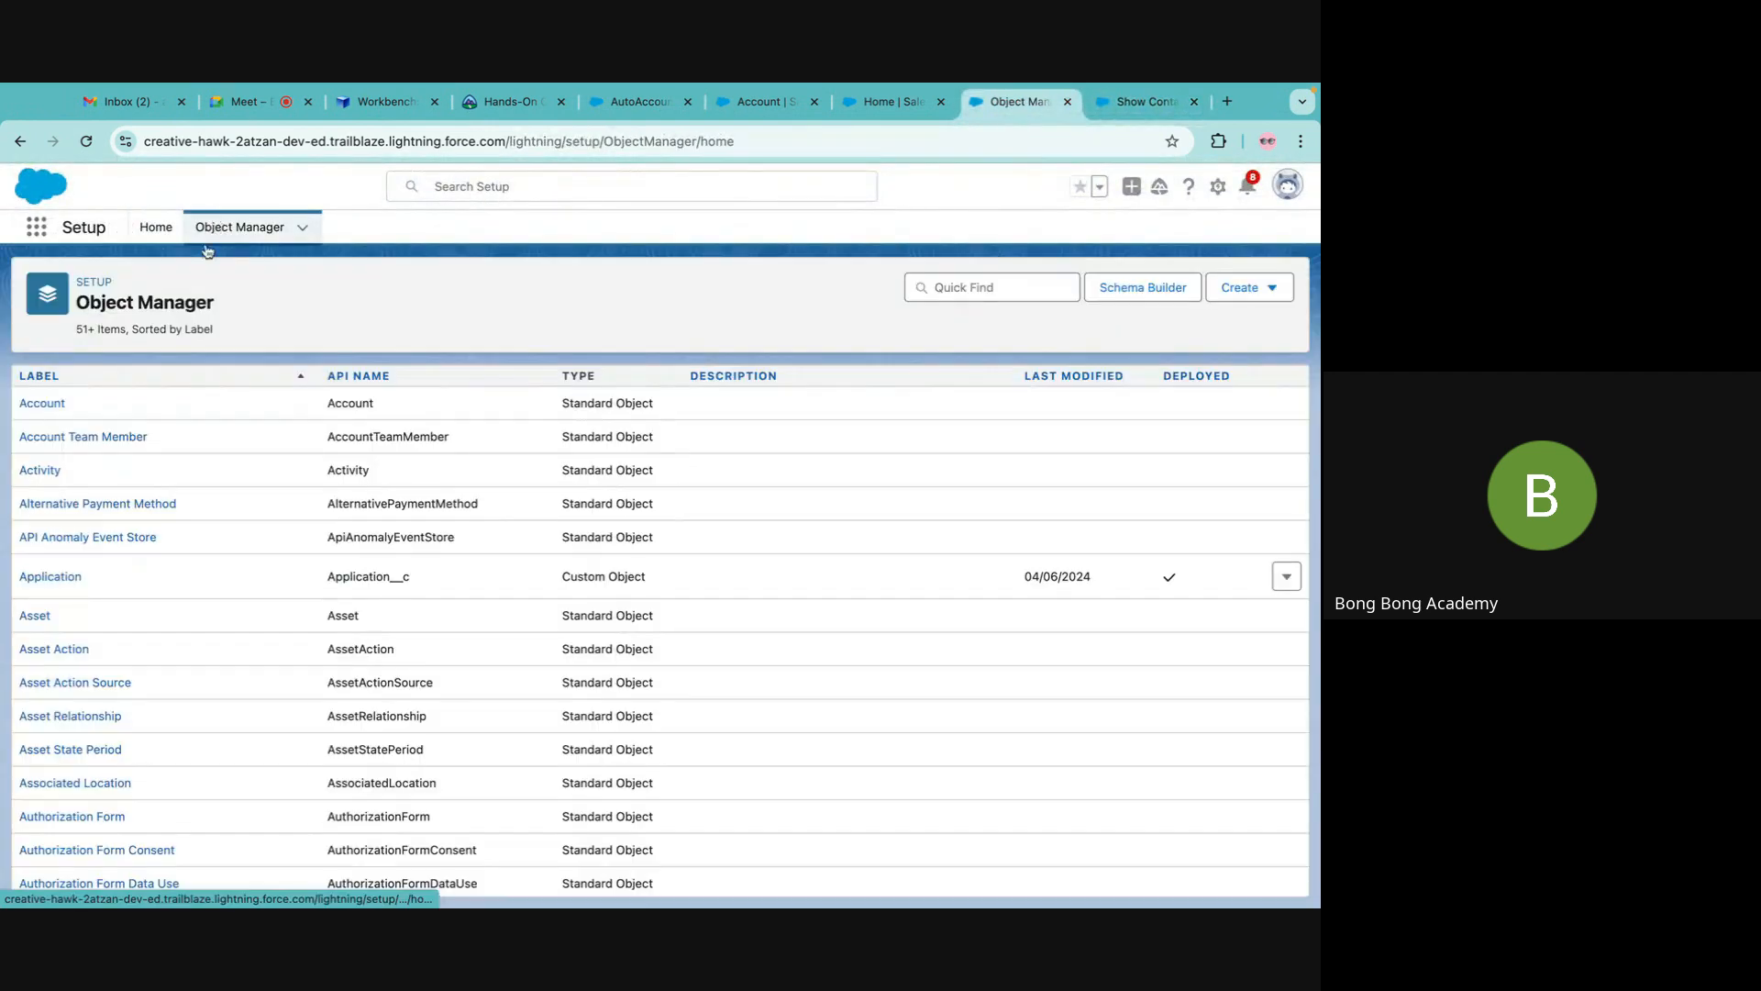
{"action": "left_click", "coordinate": [48, 402]}
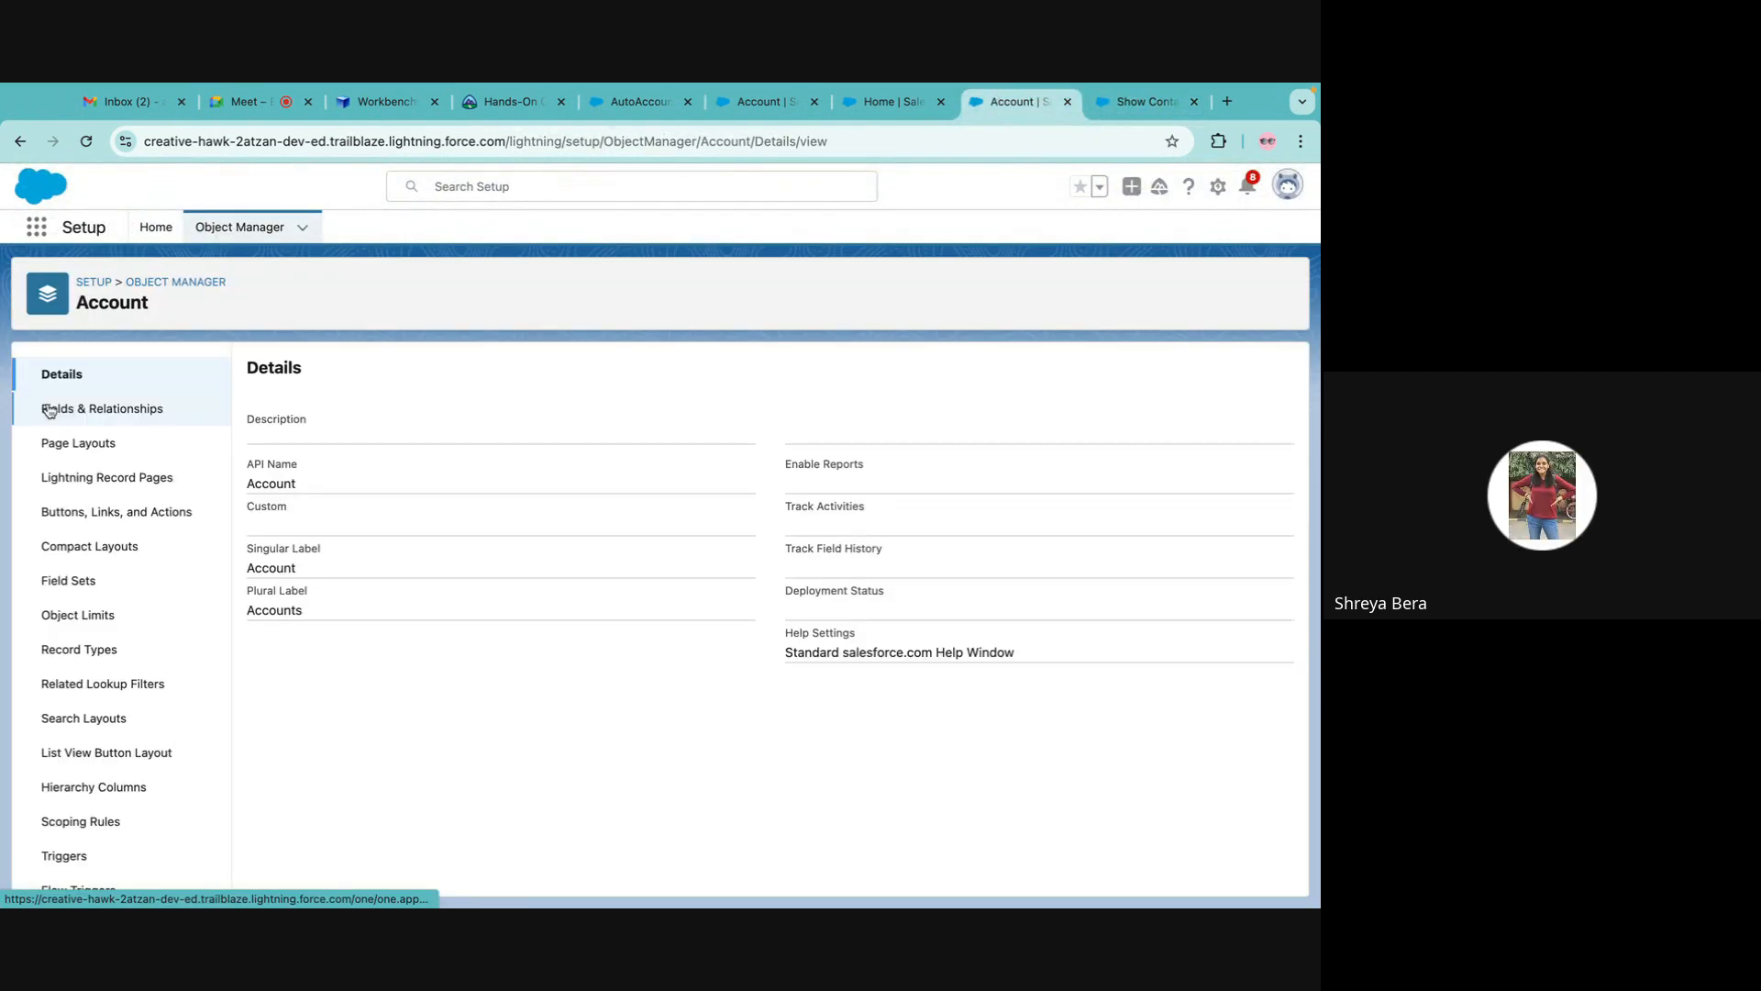
{"action": "left_click", "coordinate": [91, 446]}
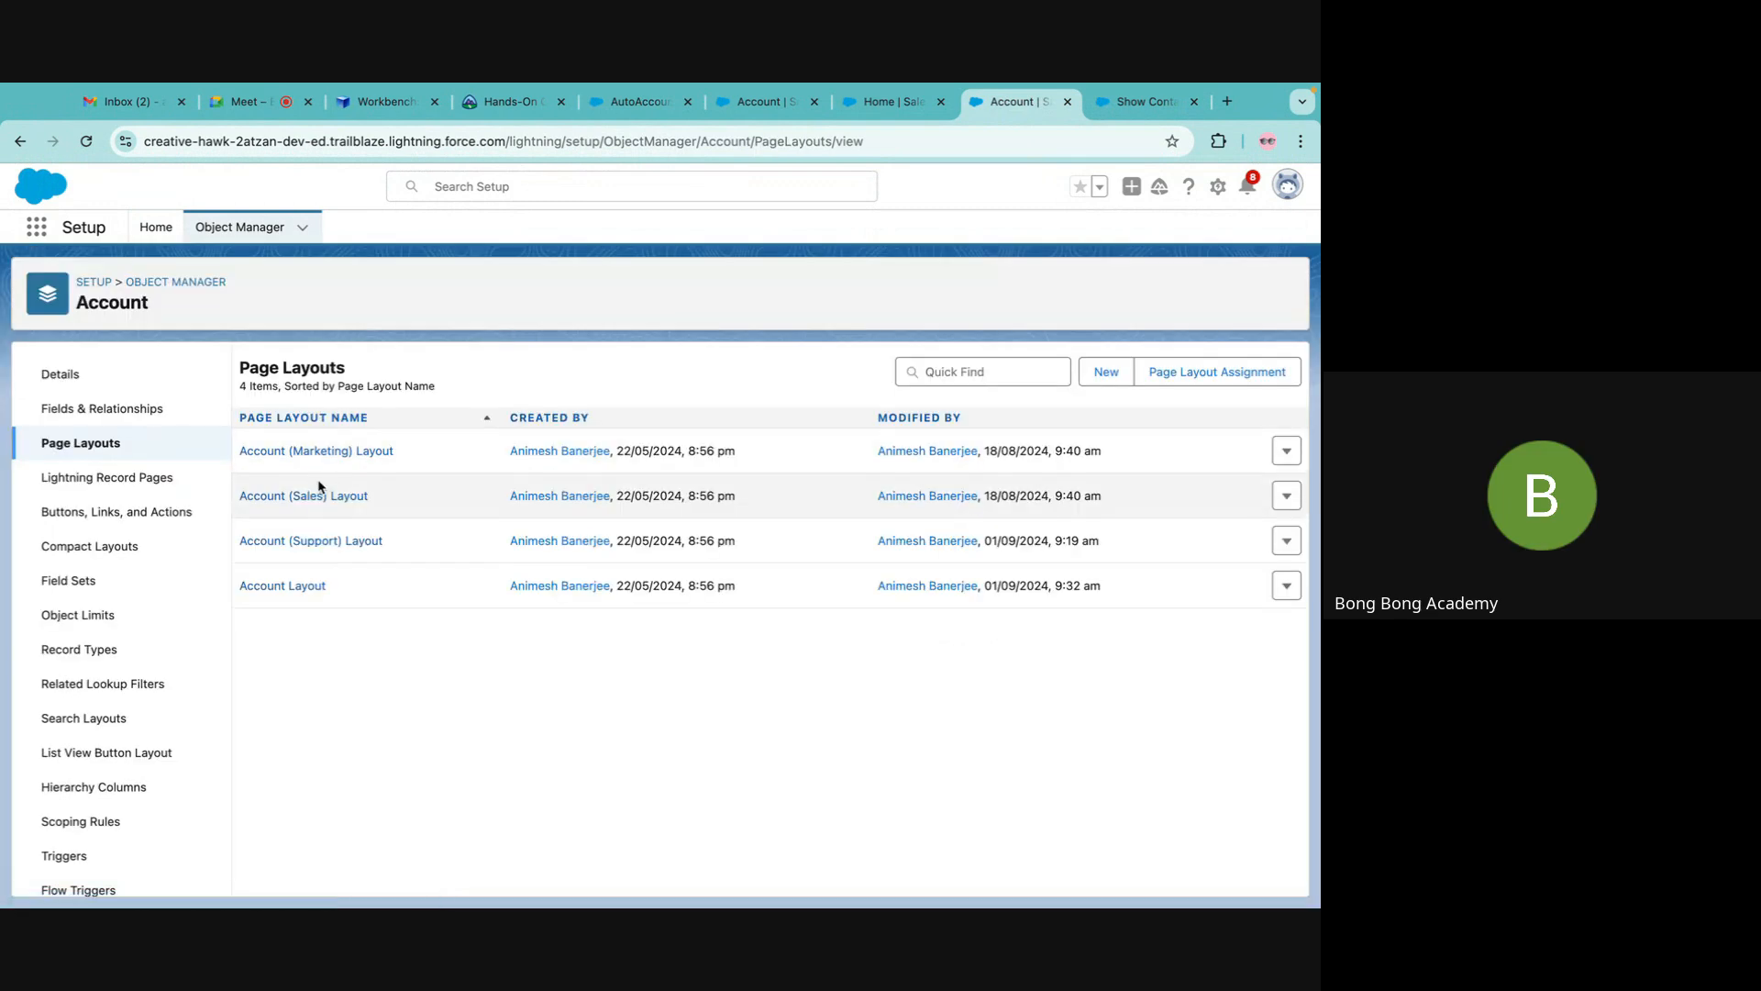
{"action": "left_click", "coordinate": [71, 410]}
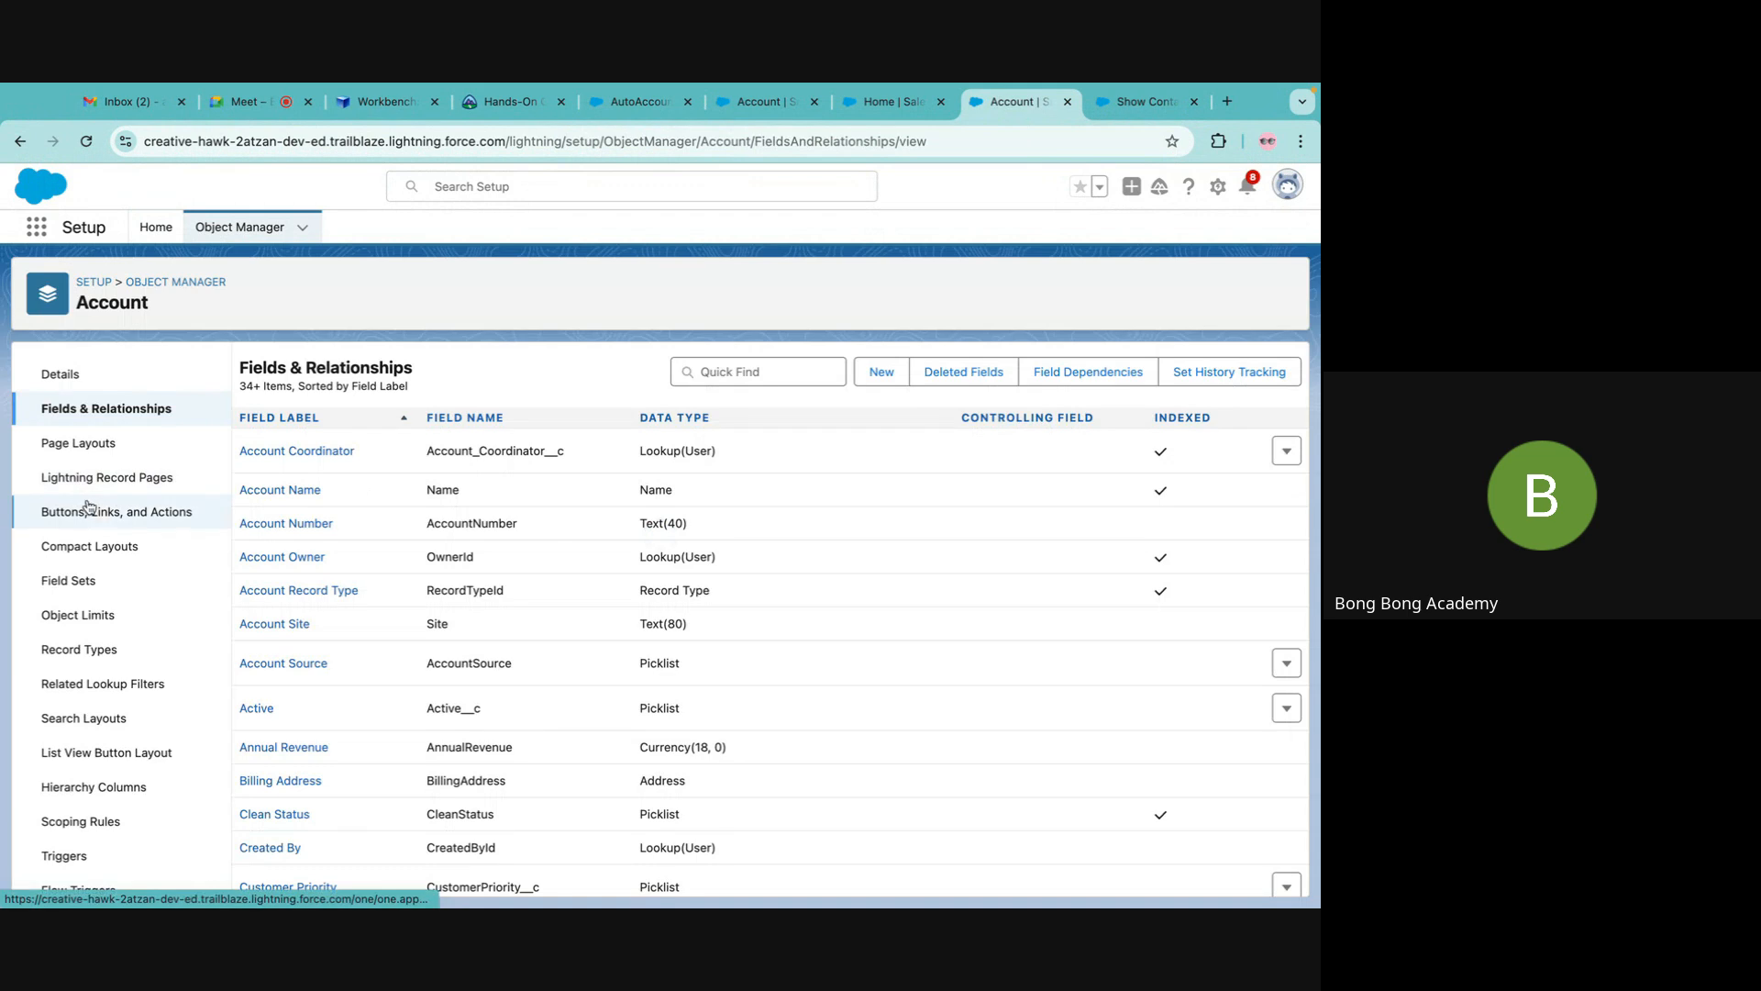
{"action": "left_click", "coordinate": [106, 510]}
{"action": "left_click", "coordinate": [1125, 374]}
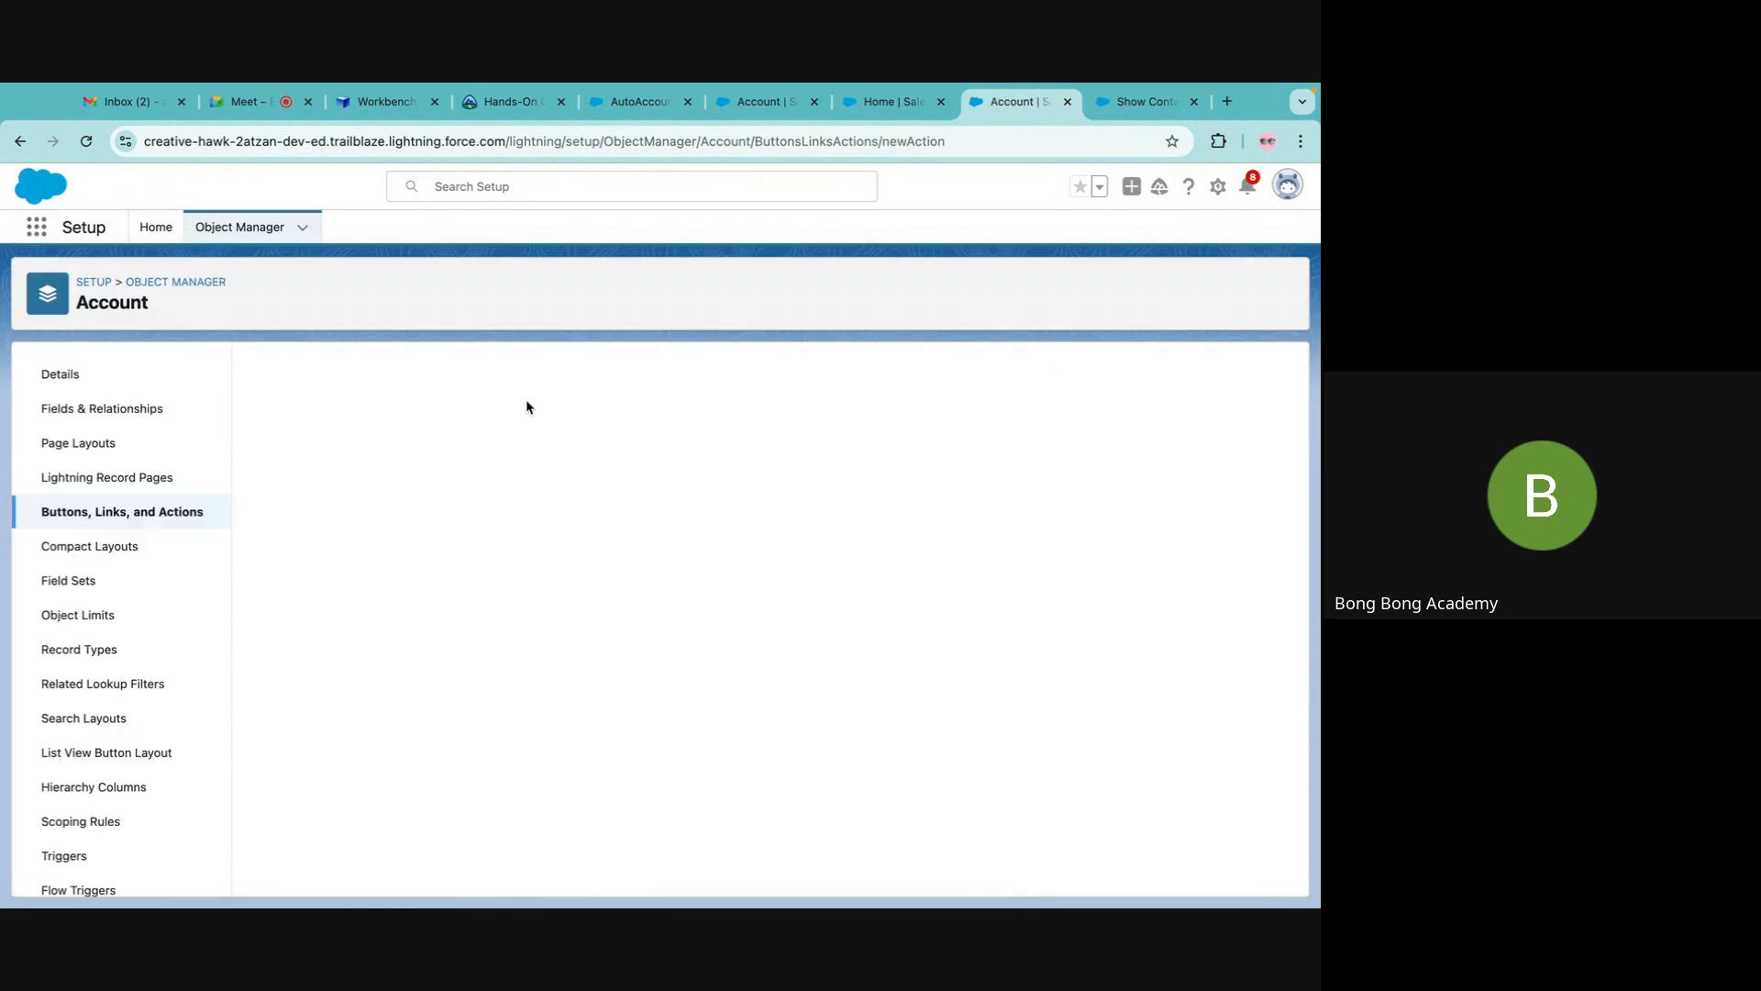
Set the new Account action's type to Flow and assign Show Contact Flow as its flow.
{"action": "left_click", "coordinate": [532, 478]}
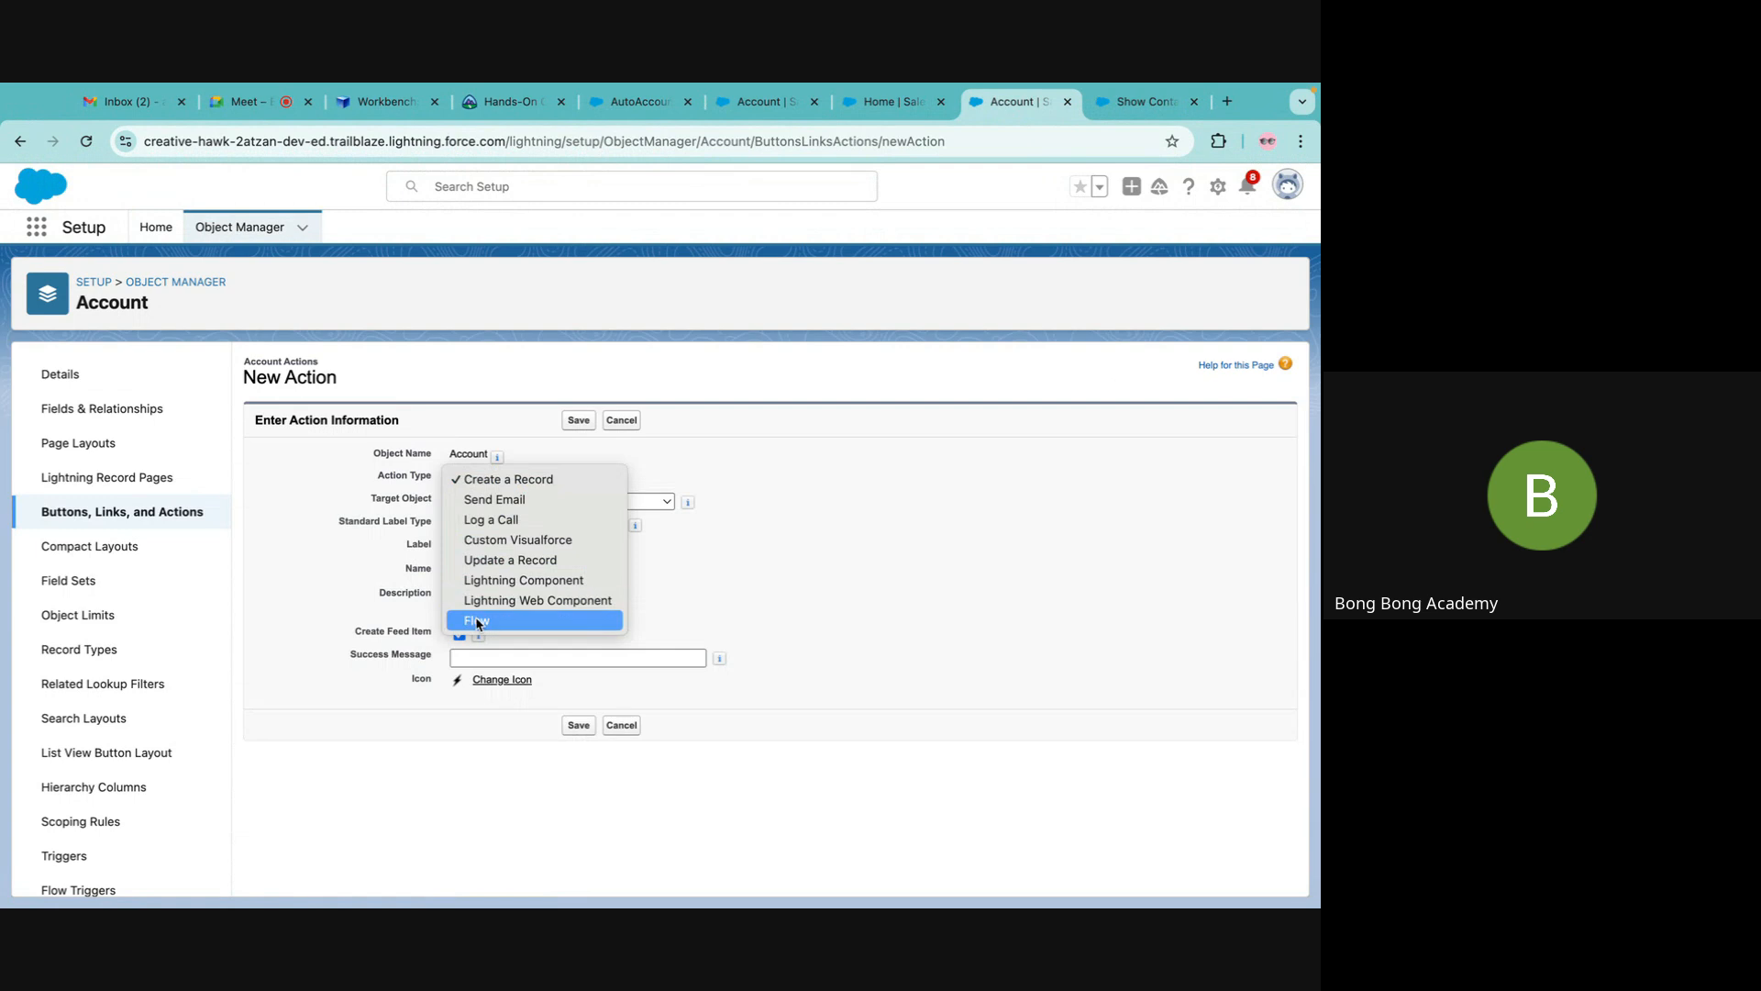
{"action": "left_click", "coordinate": [496, 617]}
{"action": "left_click", "coordinate": [506, 510]}
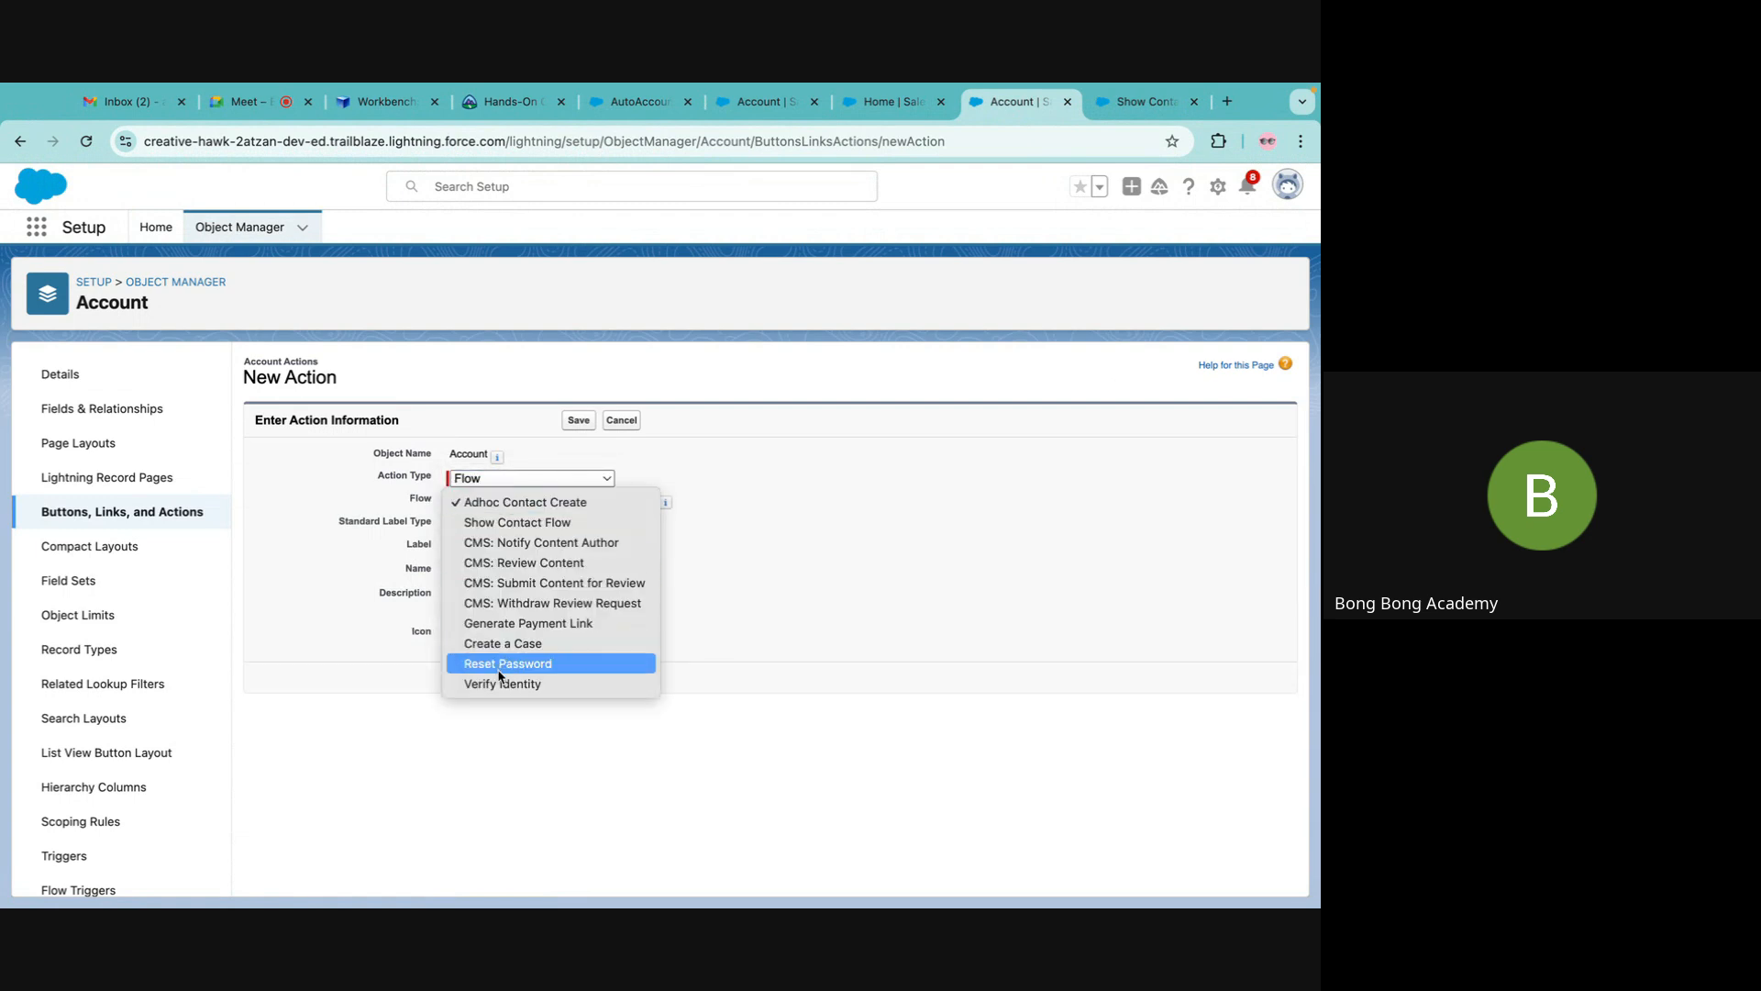
{"action": "left_click", "coordinate": [514, 521]}
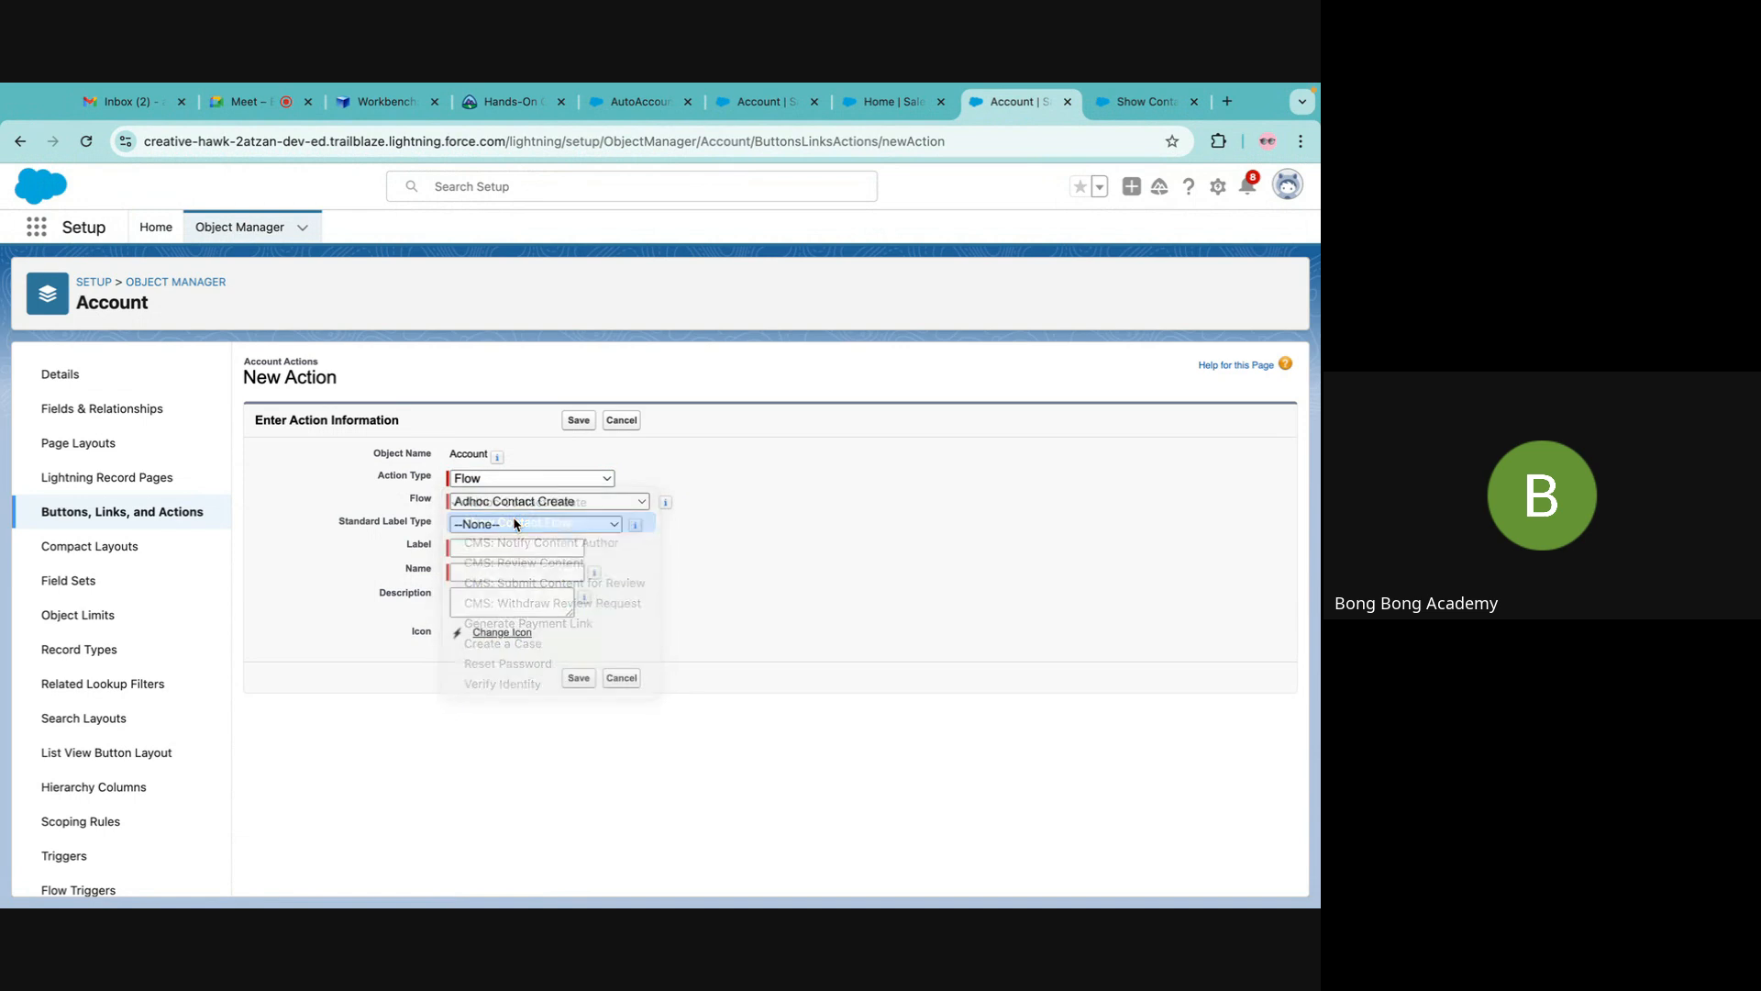
Label the action Show Contacts with the name Show_Contacts and save it.
{"action": "left_click", "coordinate": [482, 549]}
{"action": "type", "text": "Fecthg"}
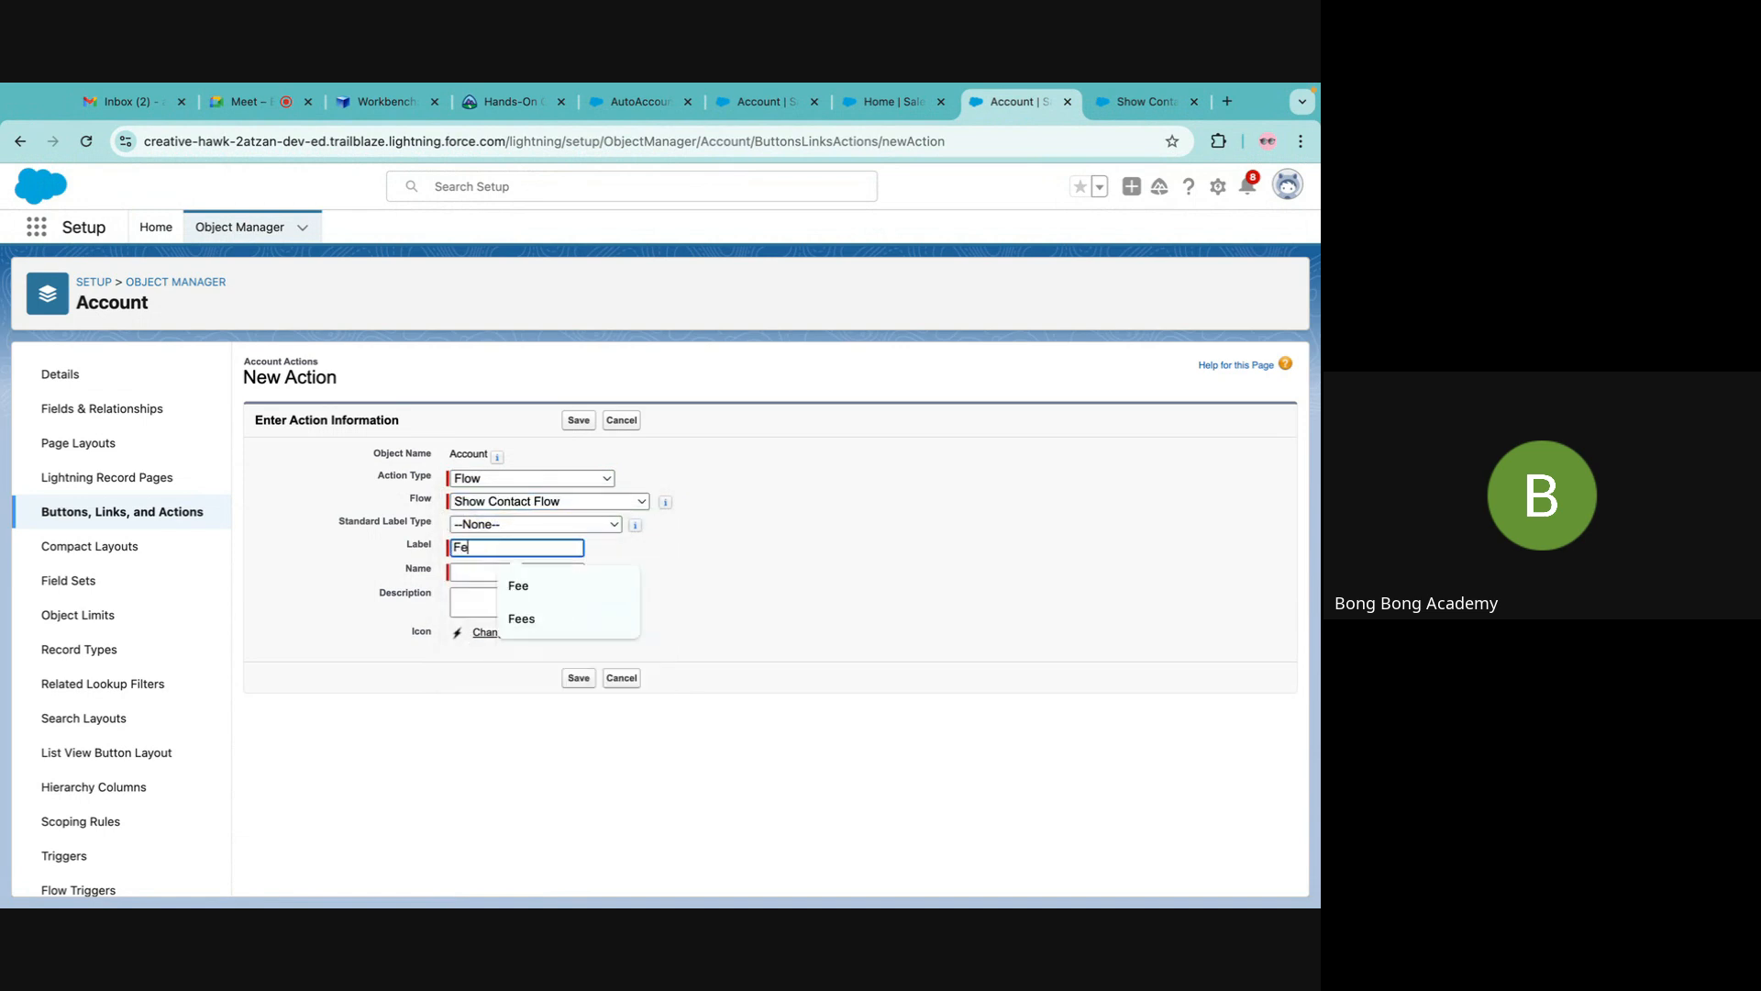
{"action": "key", "text": "BackSpace"}
{"action": "key", "text": "BackSpace"}
{"action": "key", "text": "BackSpace"}
{"action": "key", "text": "BackSpace"}
{"action": "type", "text": "Show Contacts"}
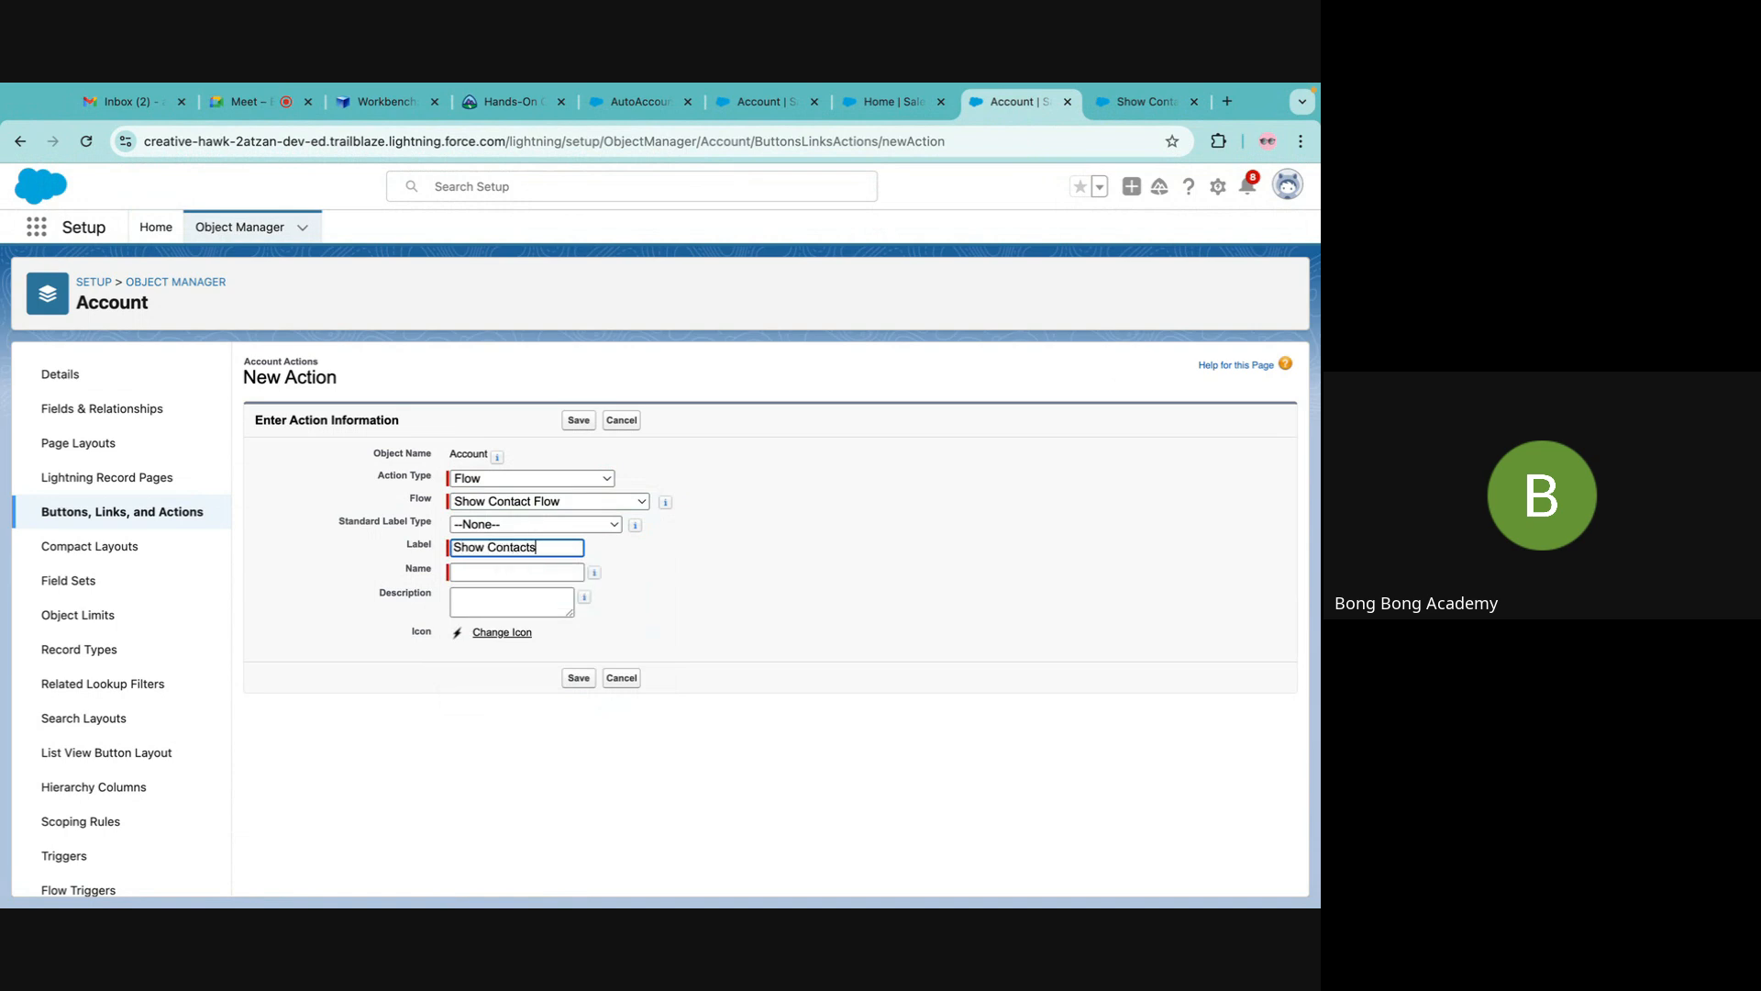
{"action": "key", "text": "Tab"}
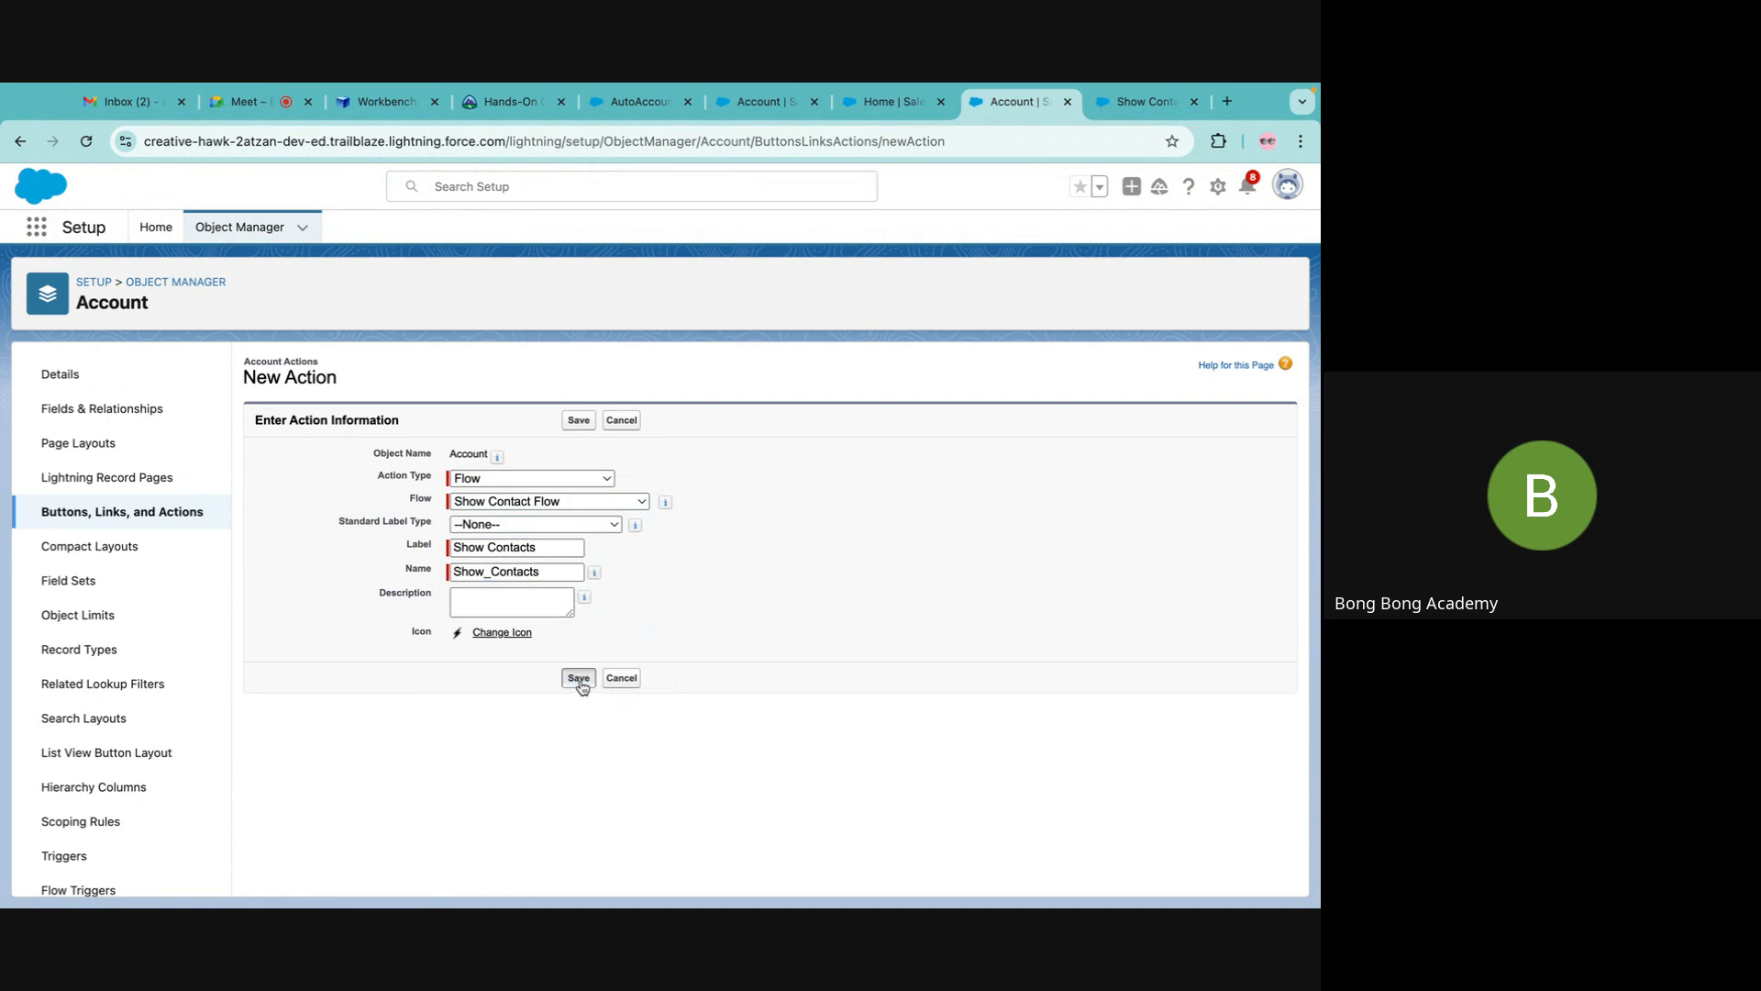
{"action": "left_click", "coordinate": [578, 678]}
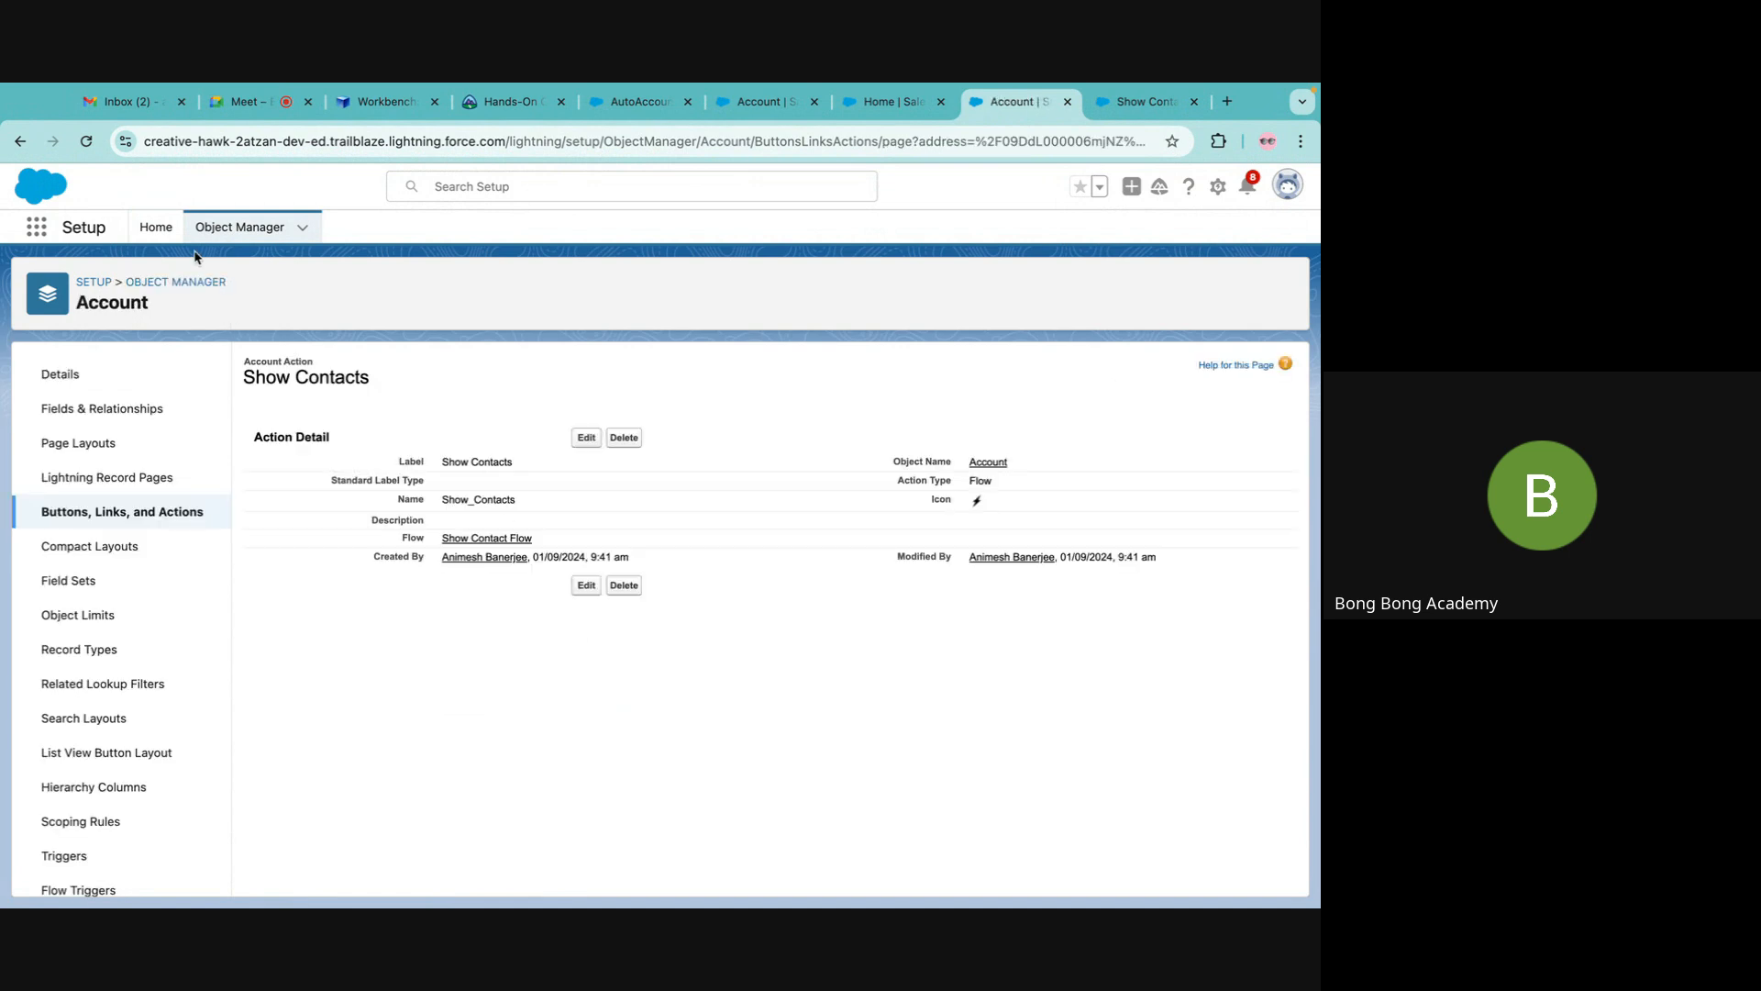
Add the Show Contacts action to the Account Layout's Salesforce Mobile and Lightning Experience Actions and save the layout.
{"action": "left_click", "coordinate": [108, 408]}
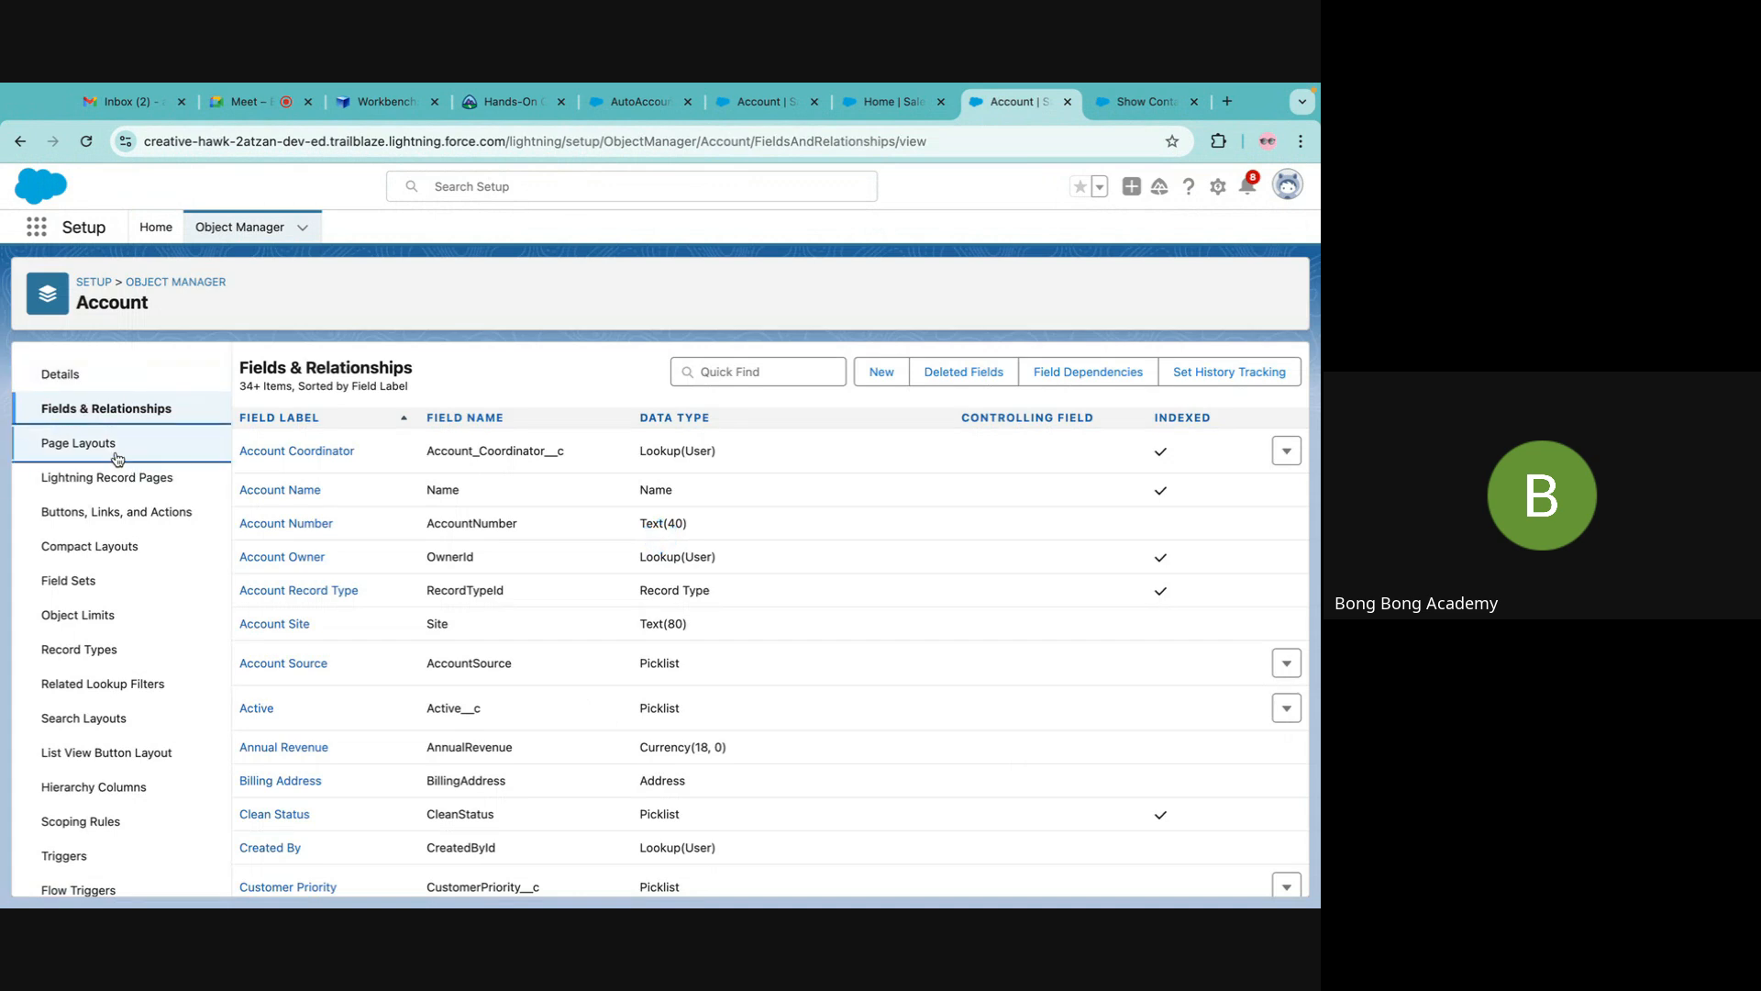
{"action": "left_click", "coordinate": [116, 454]}
{"action": "left_click", "coordinate": [308, 589]}
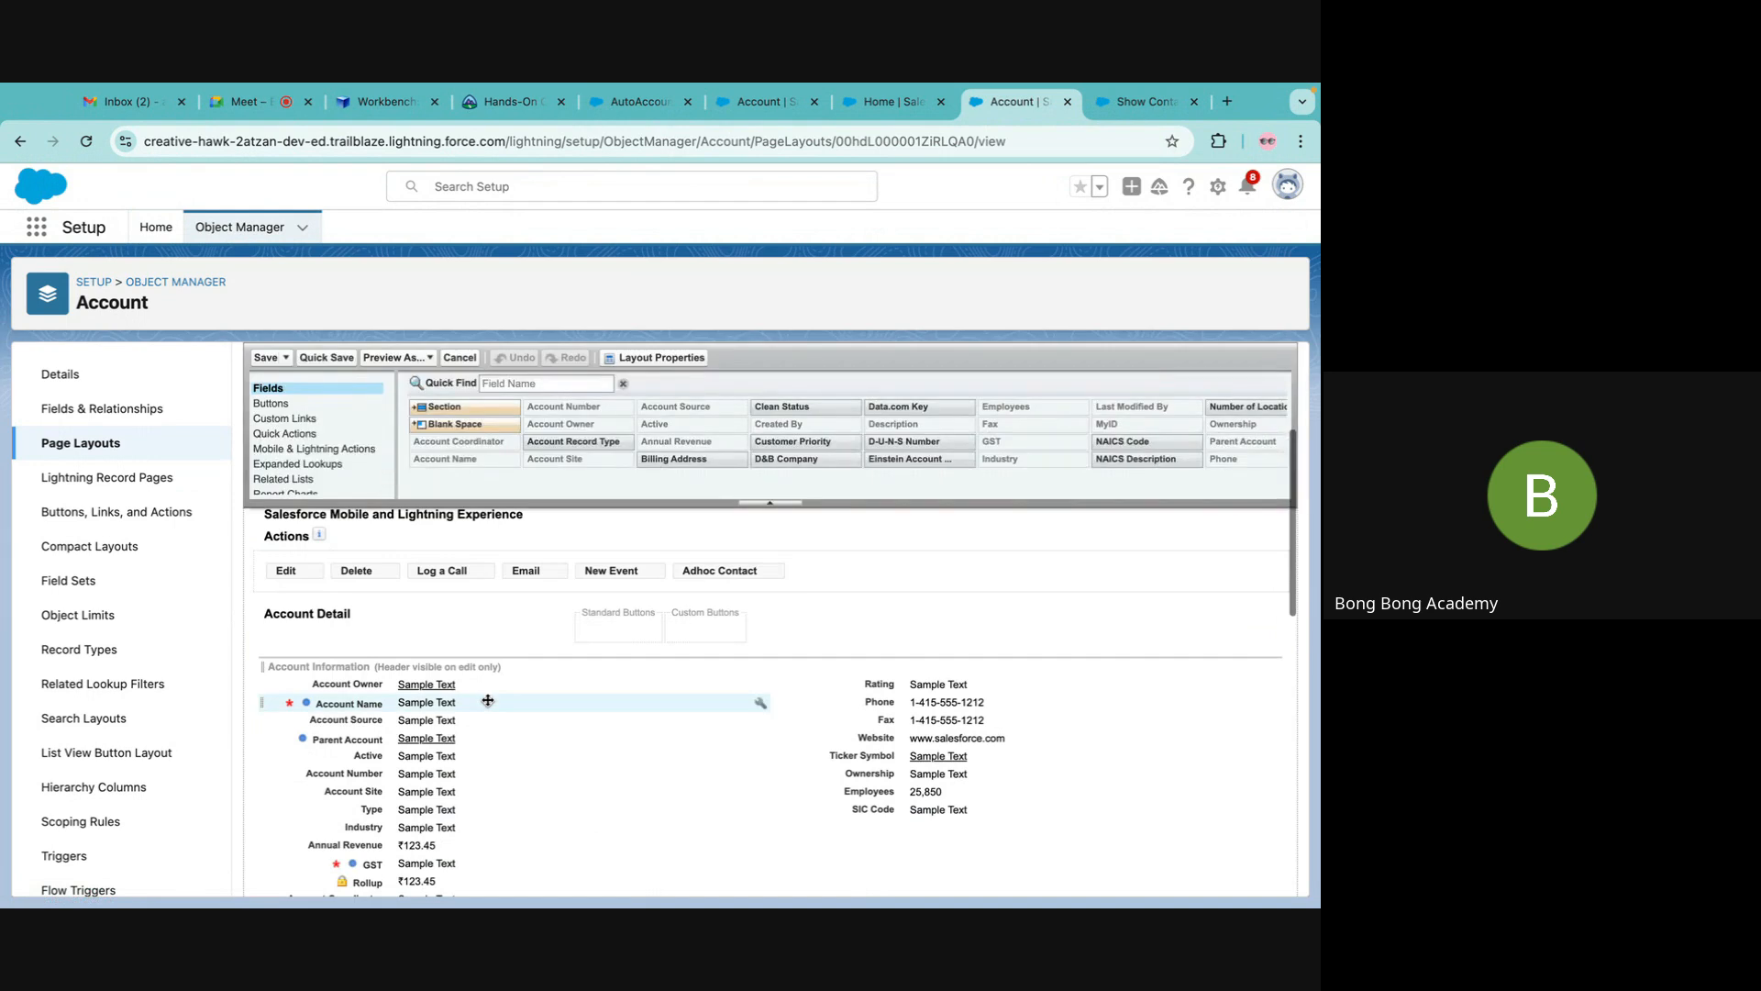
{"action": "left_click", "coordinate": [303, 452]}
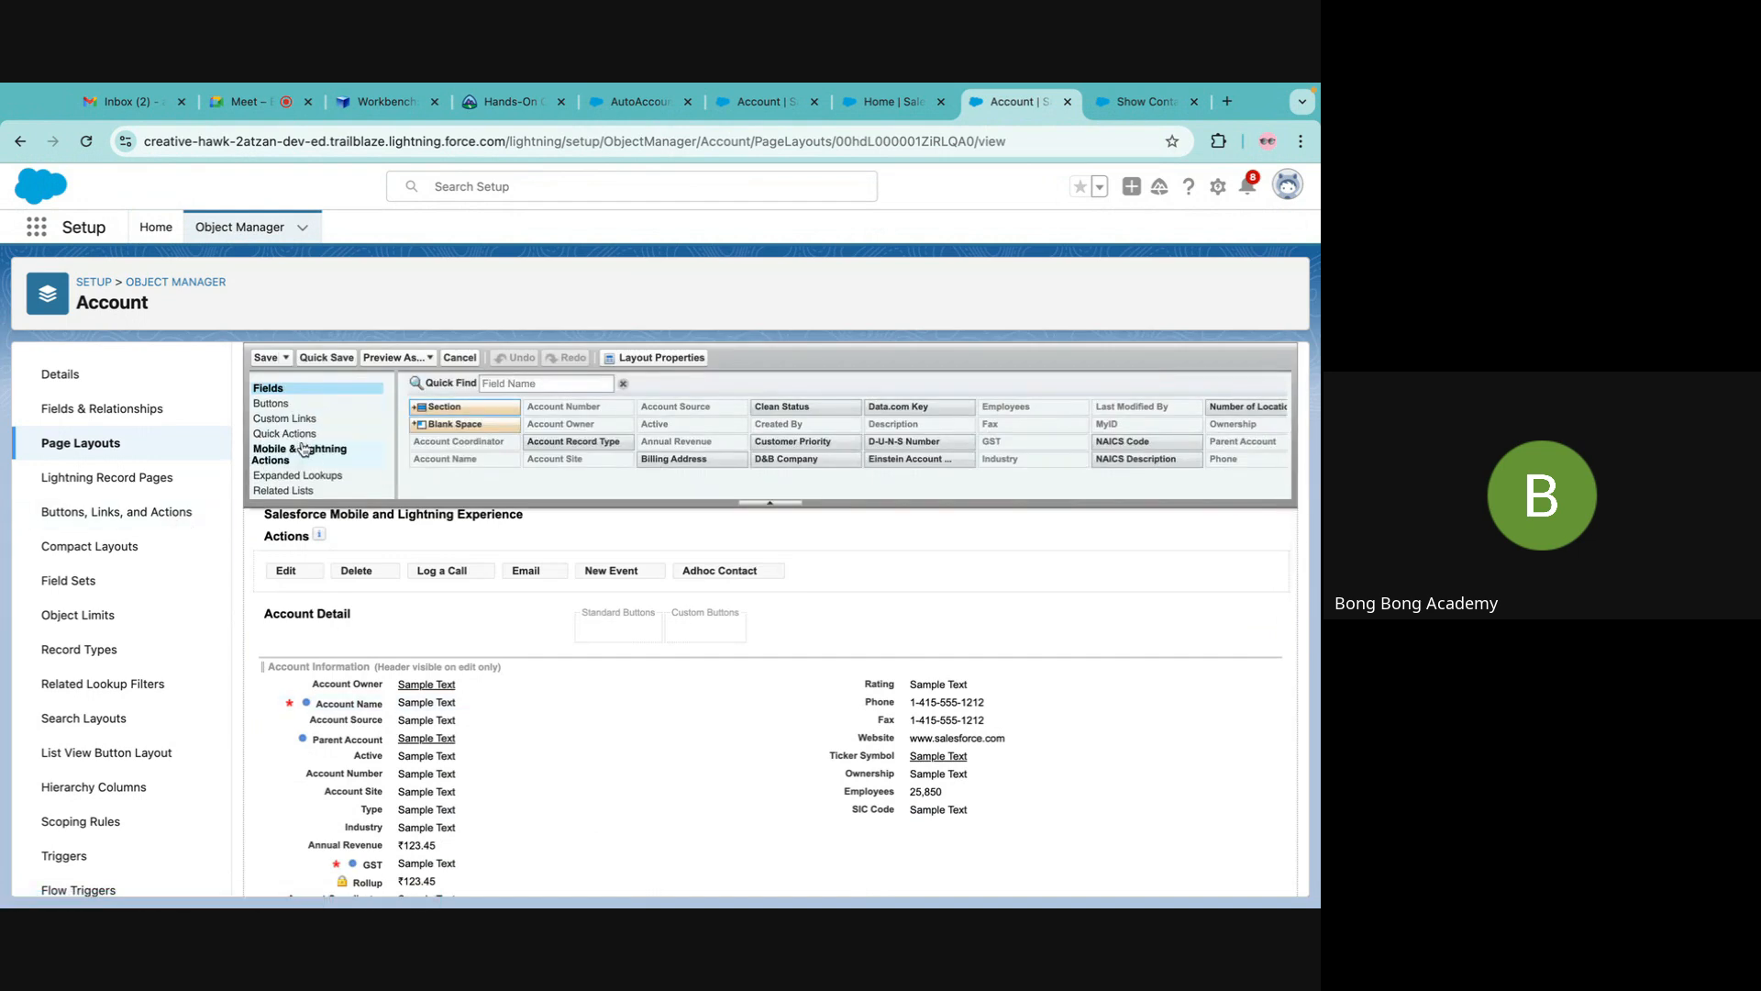
{"action": "left_click", "coordinate": [568, 383]}
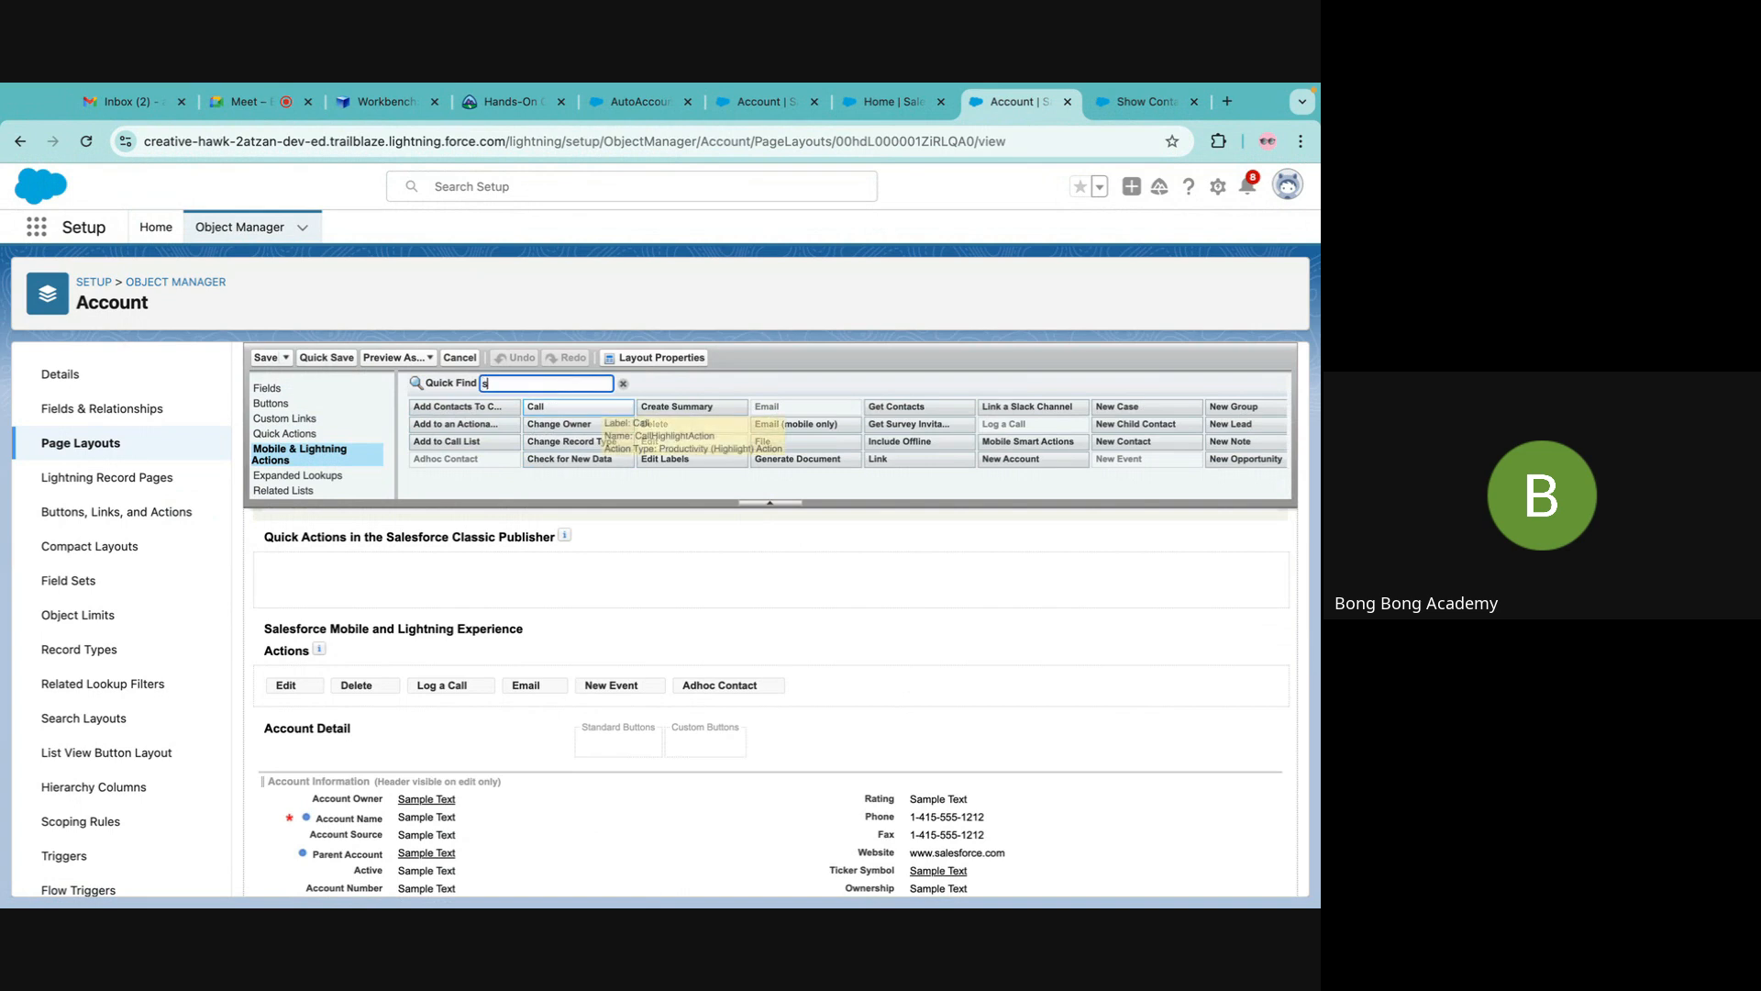
{"action": "type", "text": "show"}
{"action": "left_click_drag", "start_coordinate": [481, 406], "coordinate": [812, 688]}
{"action": "left_click", "coordinate": [288, 364]}
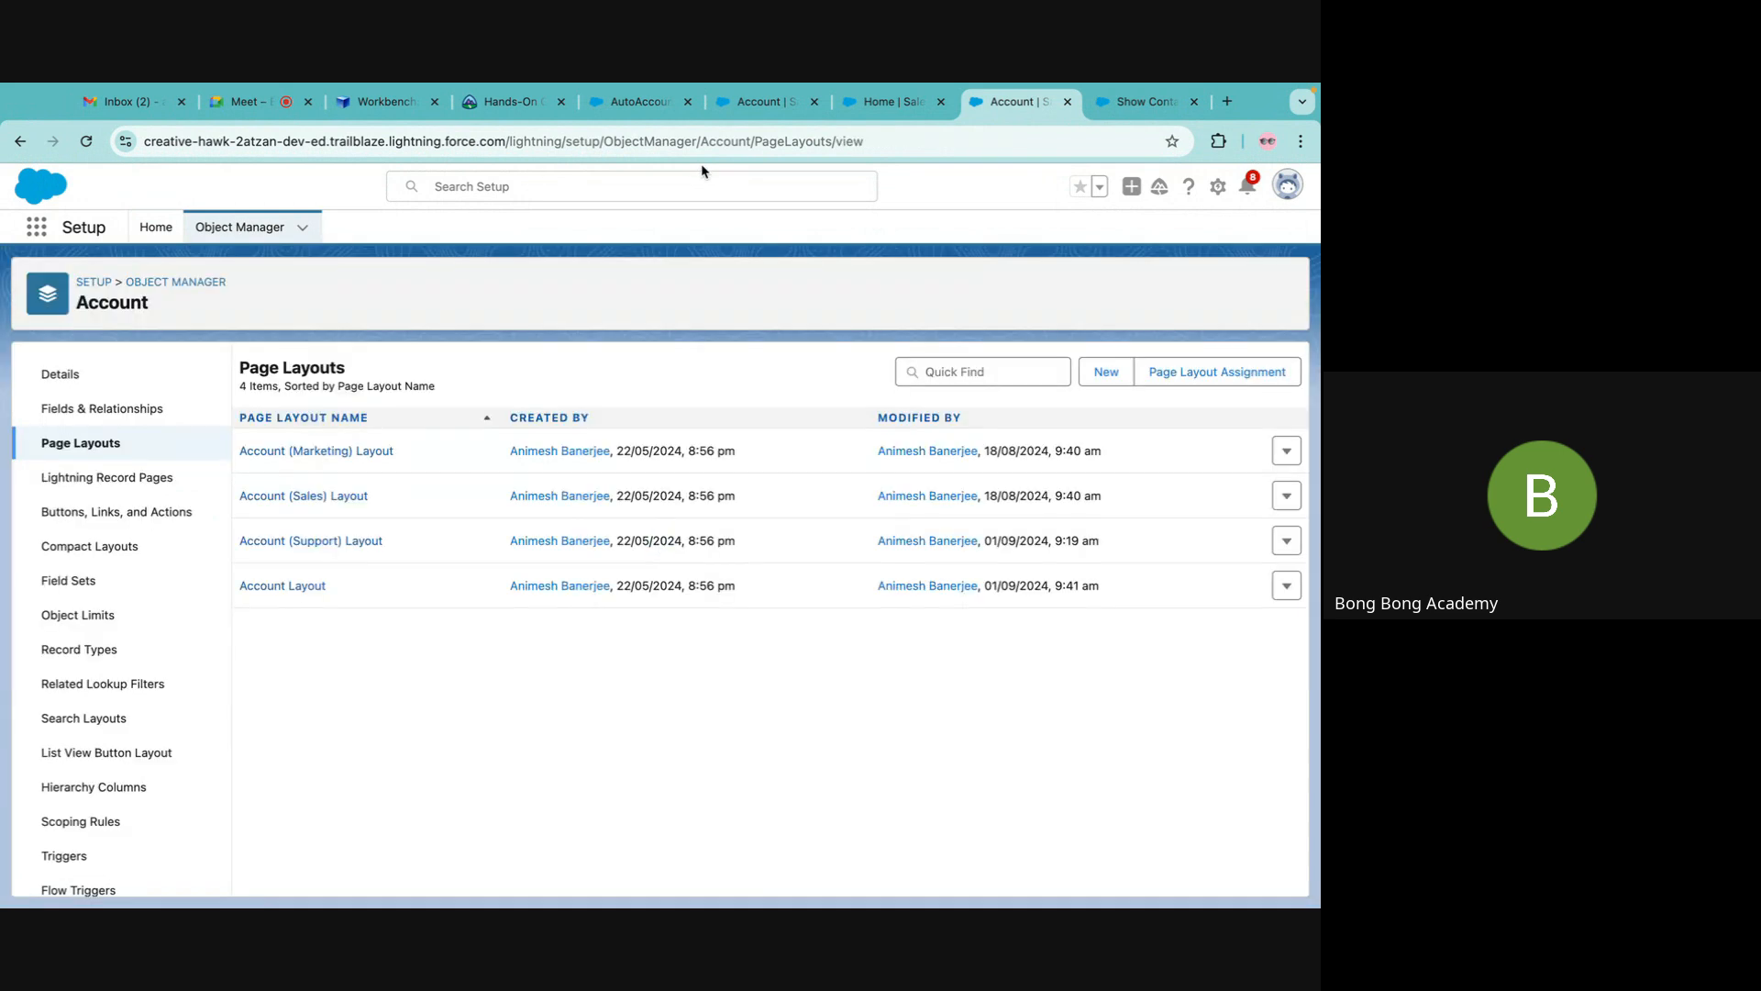
Reload the Business Account record, run the Show Contacts action, fetch its contacts to review the table, and close the dialog.
{"action": "left_click", "coordinate": [897, 103]}
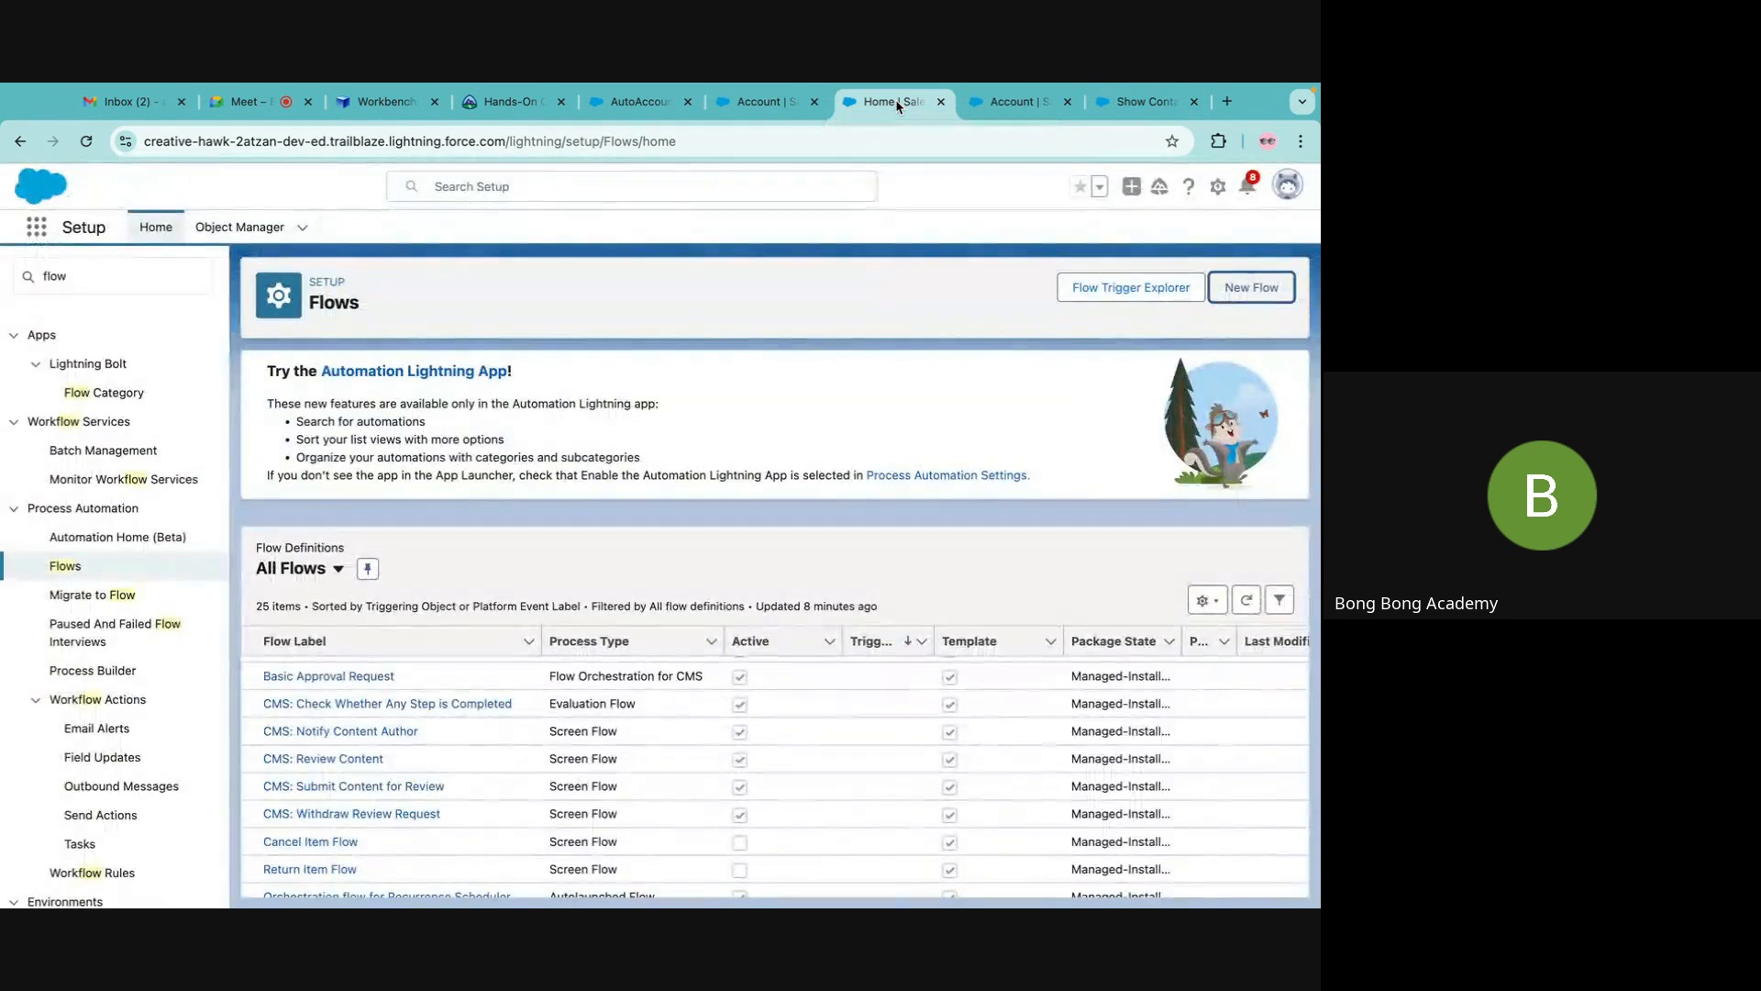
{"action": "left_click", "coordinate": [641, 102]}
{"action": "left_click", "coordinate": [88, 142]}
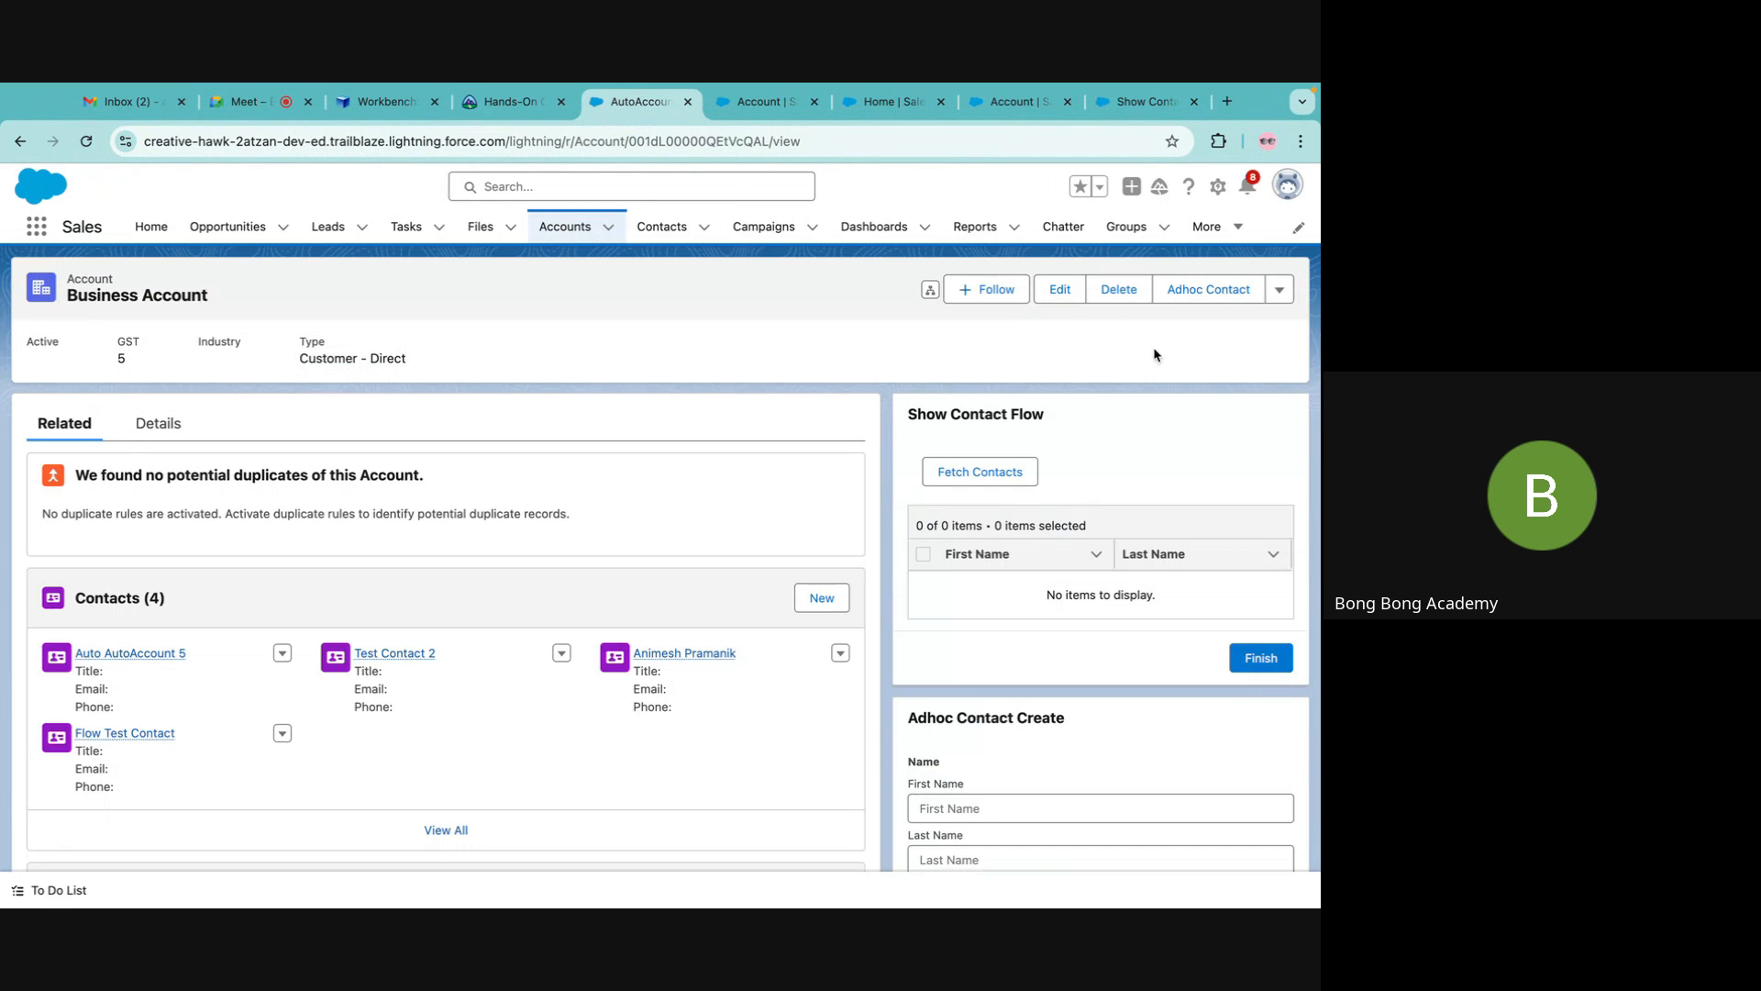
{"action": "left_click", "coordinate": [1278, 288]}
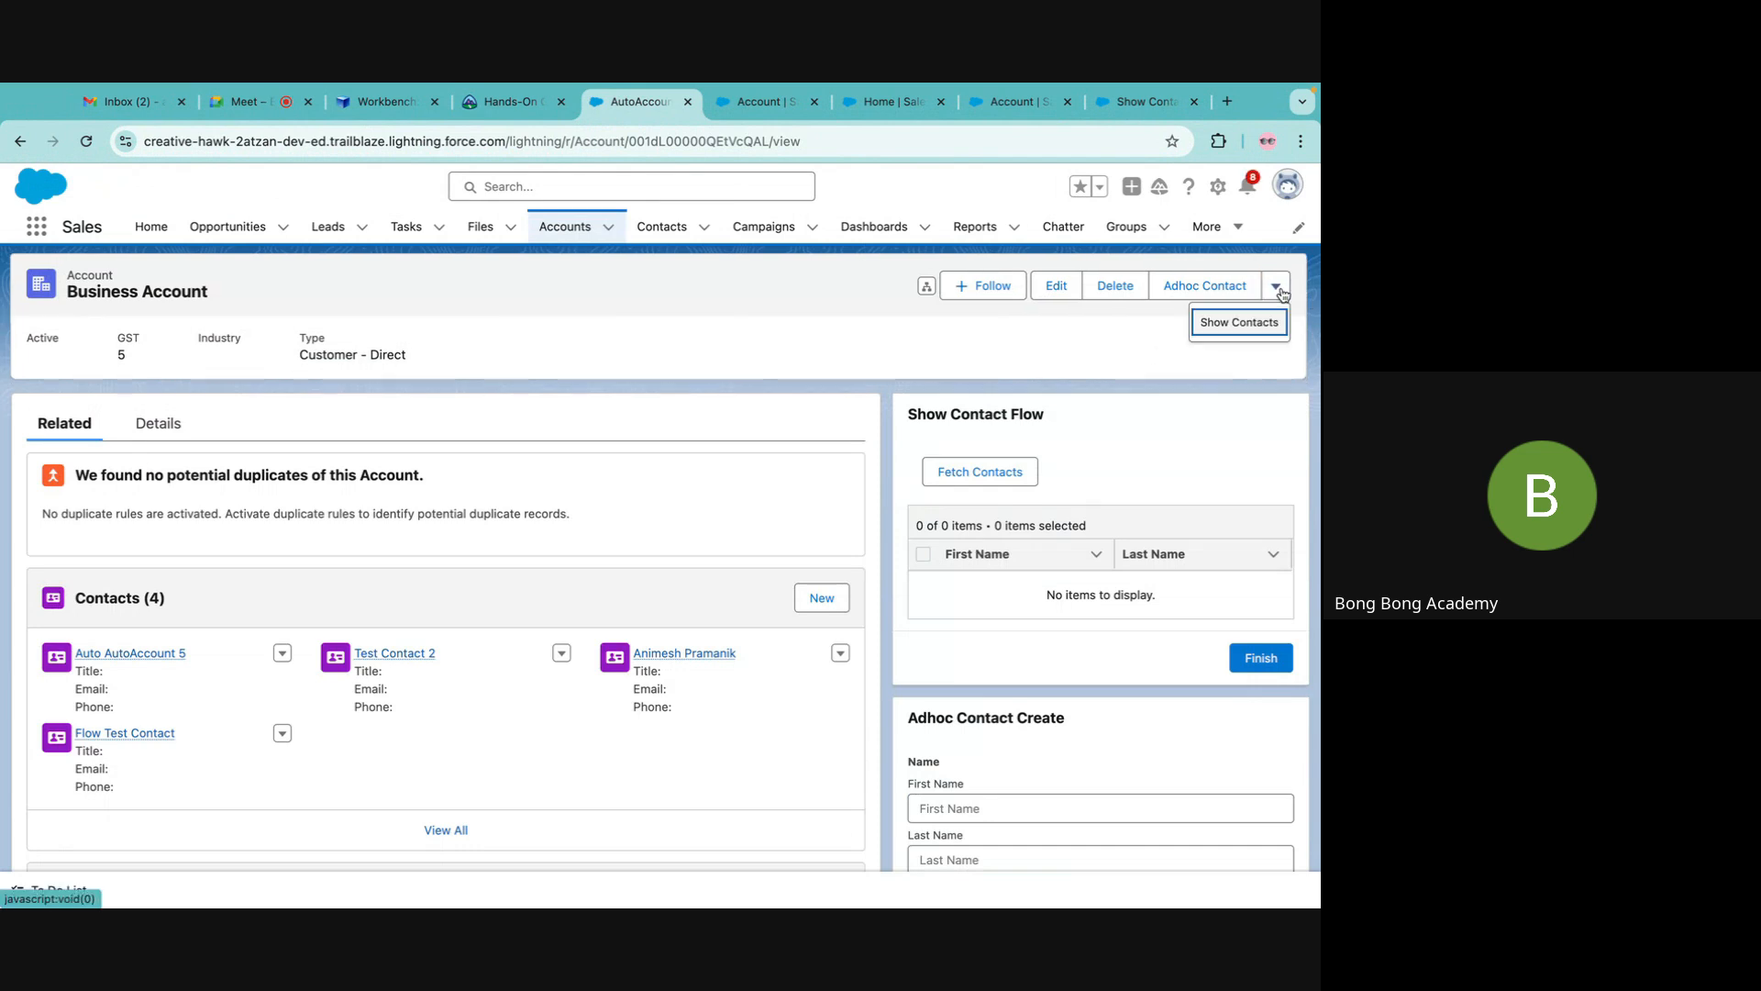
{"action": "left_click", "coordinate": [1218, 328]}
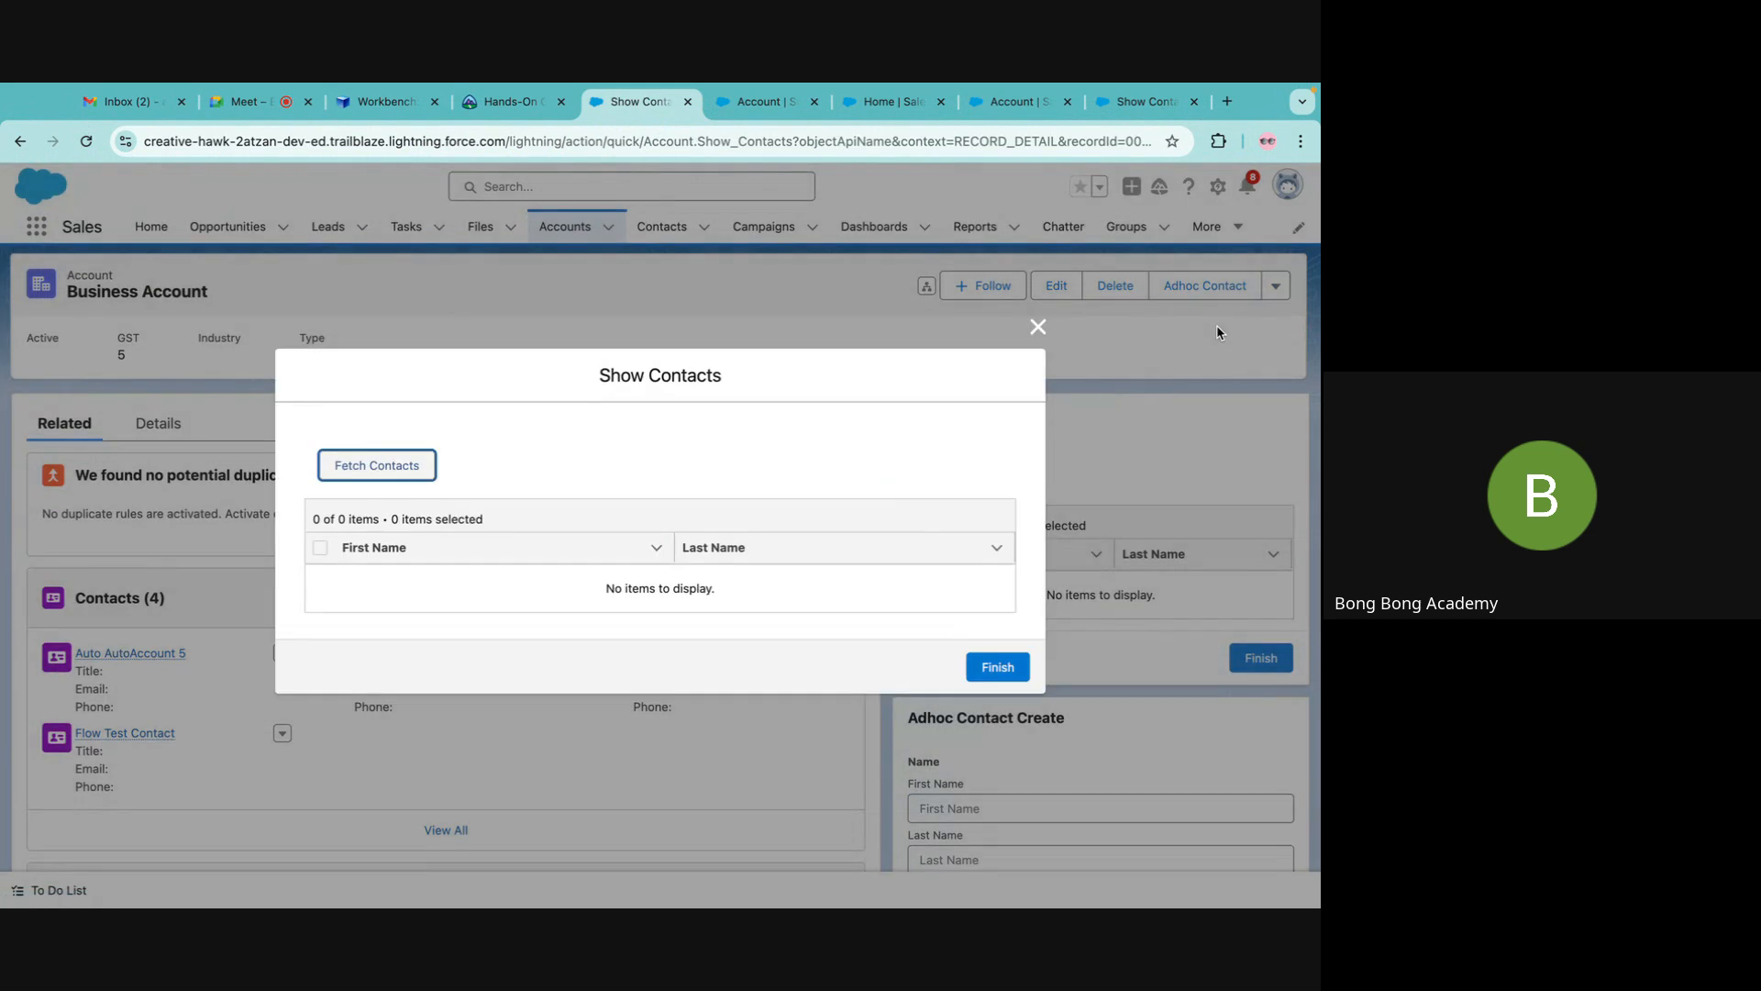
{"action": "left_click", "coordinate": [396, 466]}
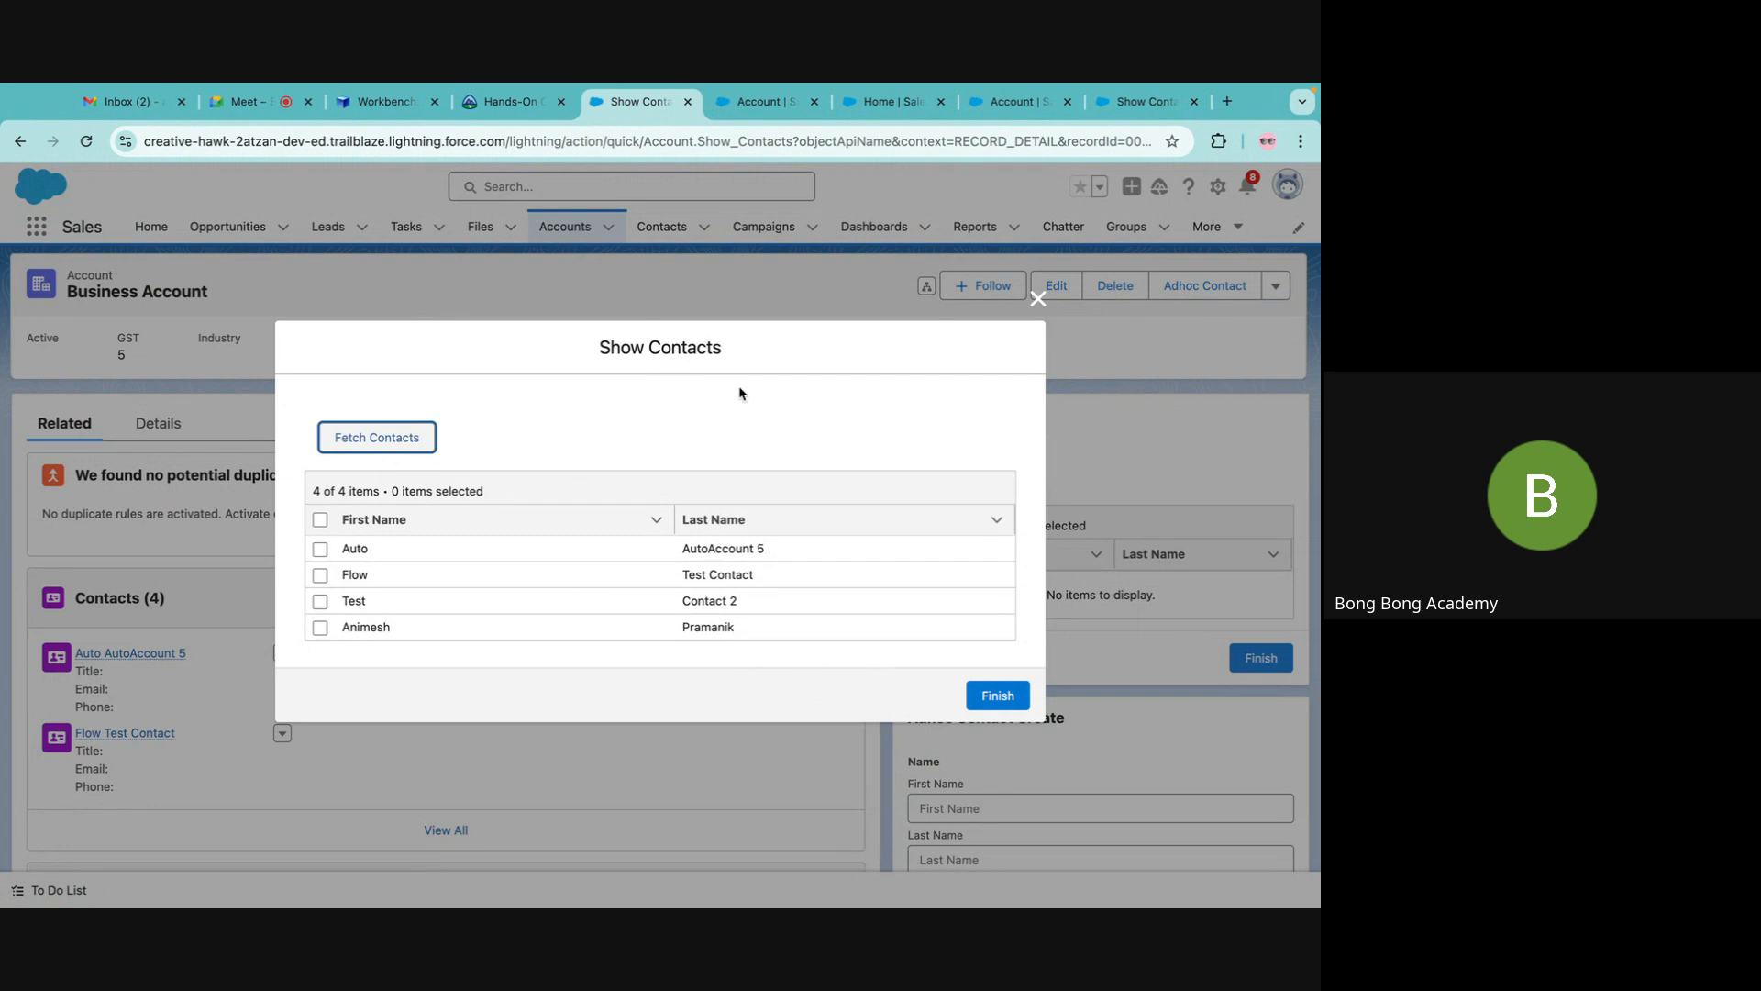
{"action": "left_click", "coordinate": [1038, 298]}
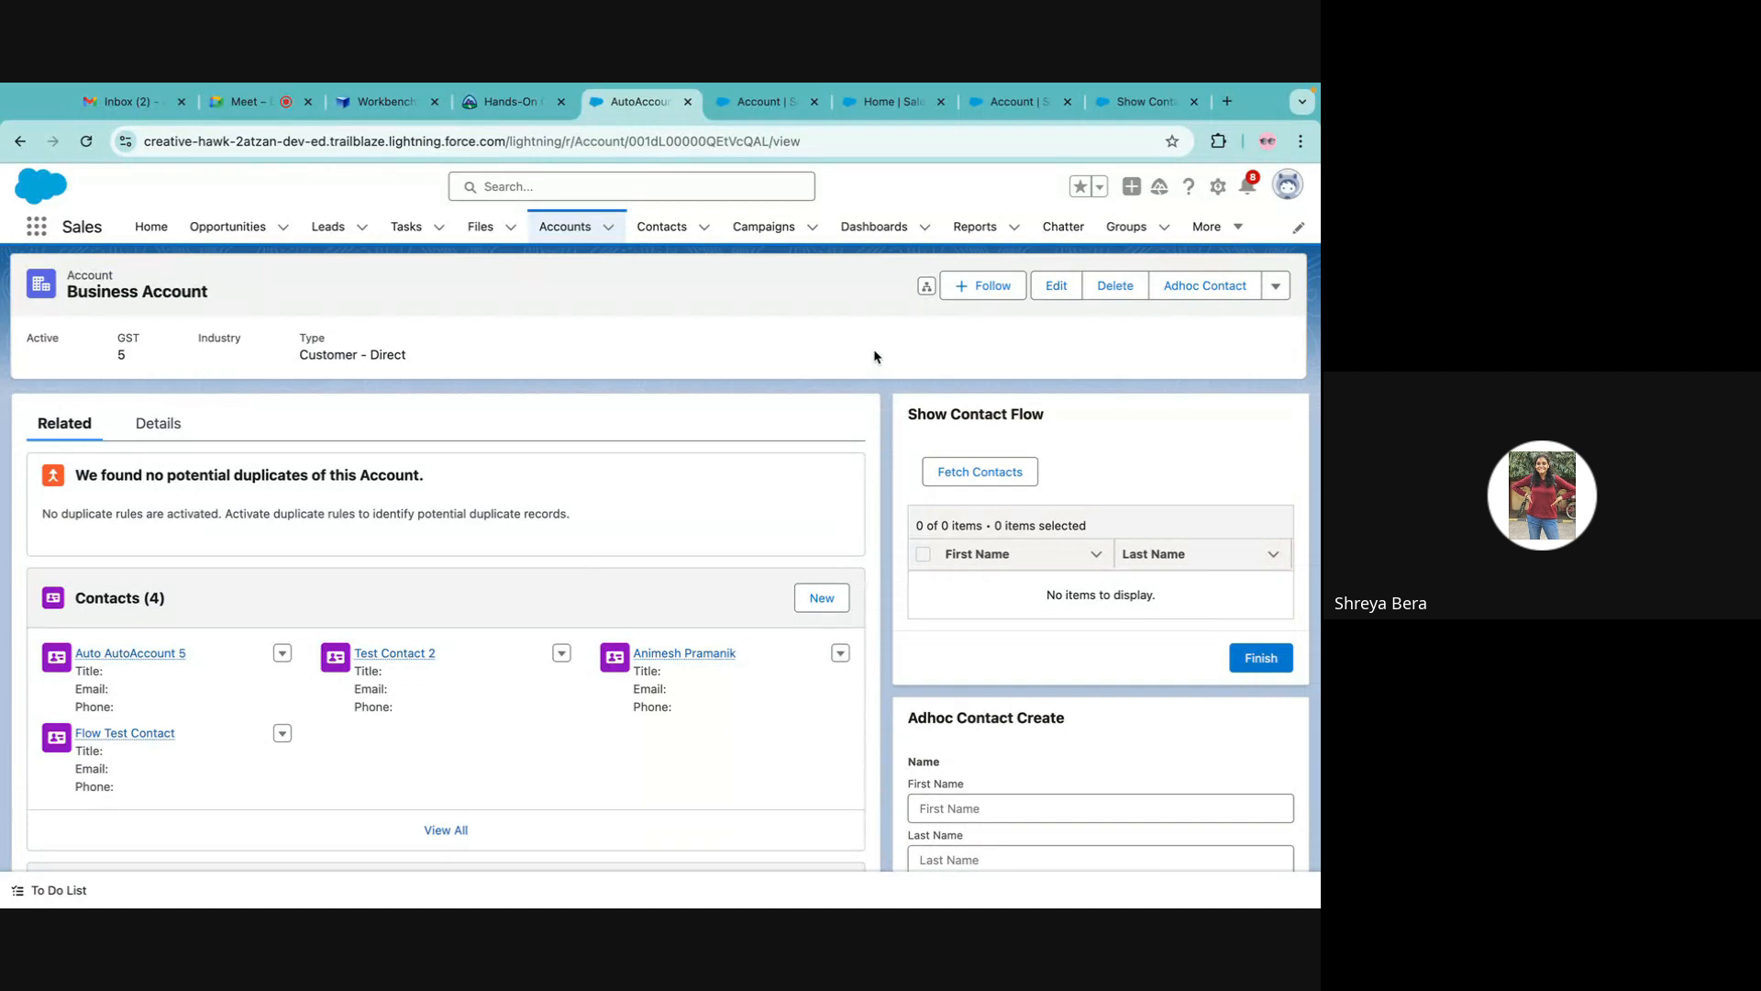
{"action": "left_click", "coordinate": [239, 101]}
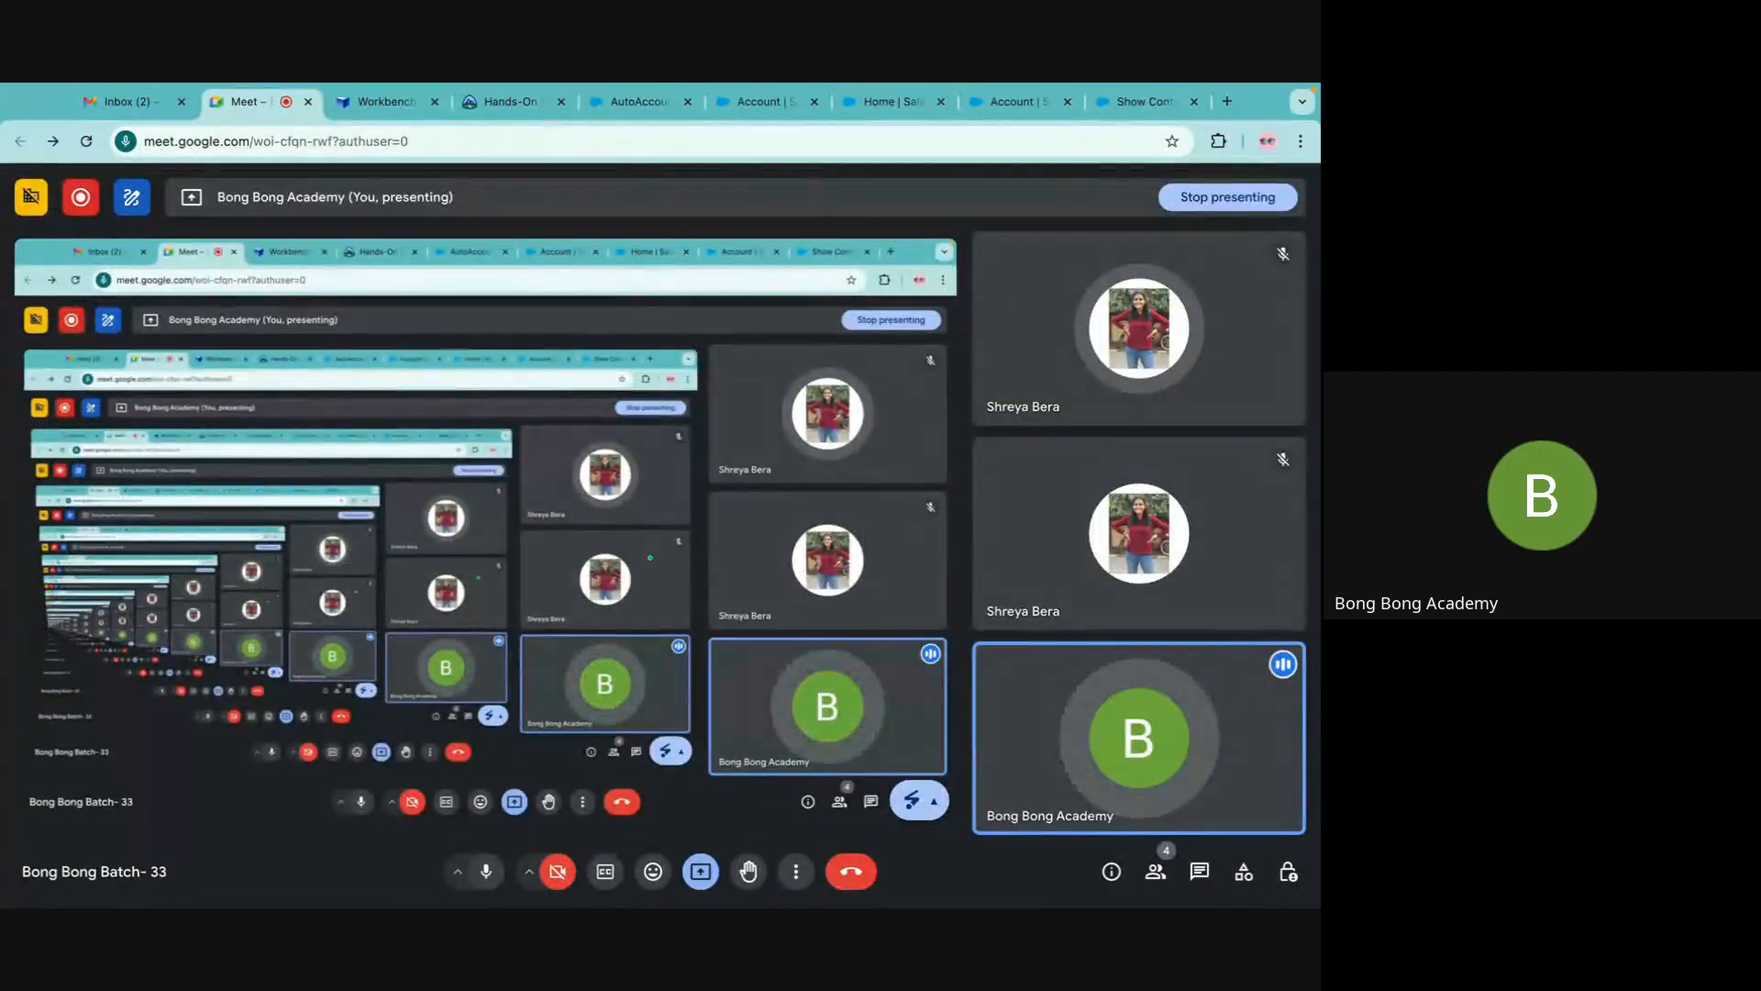
{"action": "left_click", "coordinate": [519, 102]}
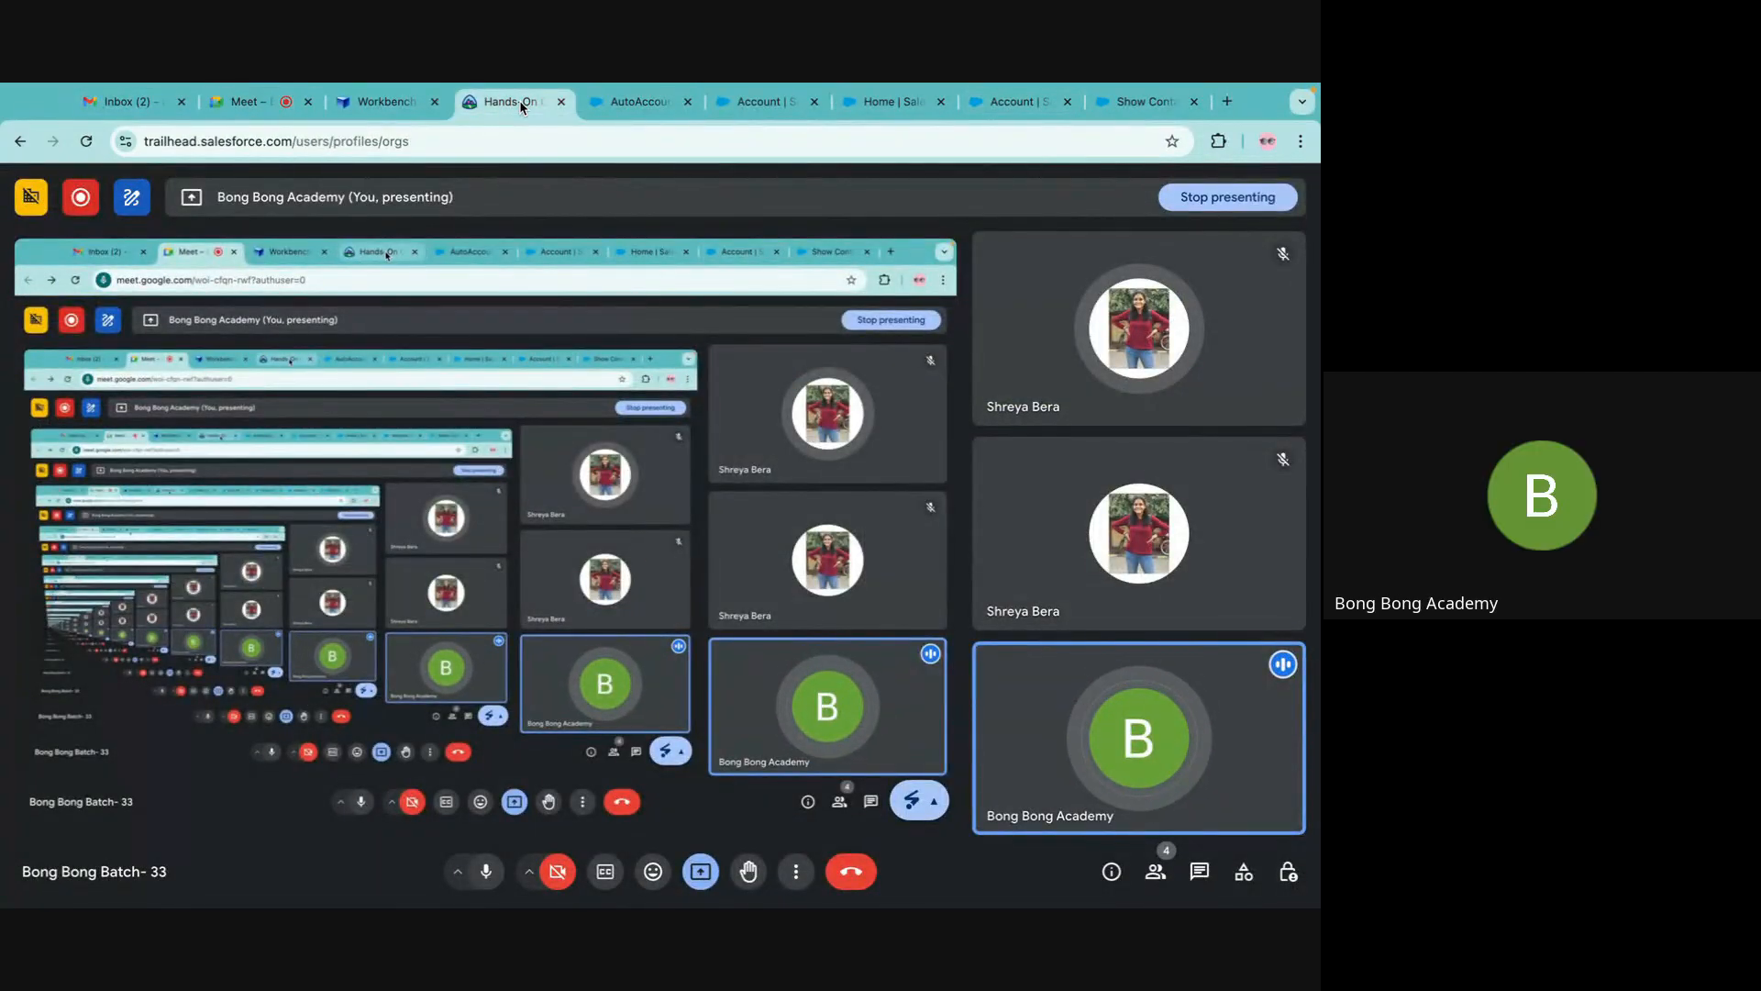
{"action": "left_click", "coordinate": [376, 105]}
{"action": "left_click", "coordinate": [475, 108]}
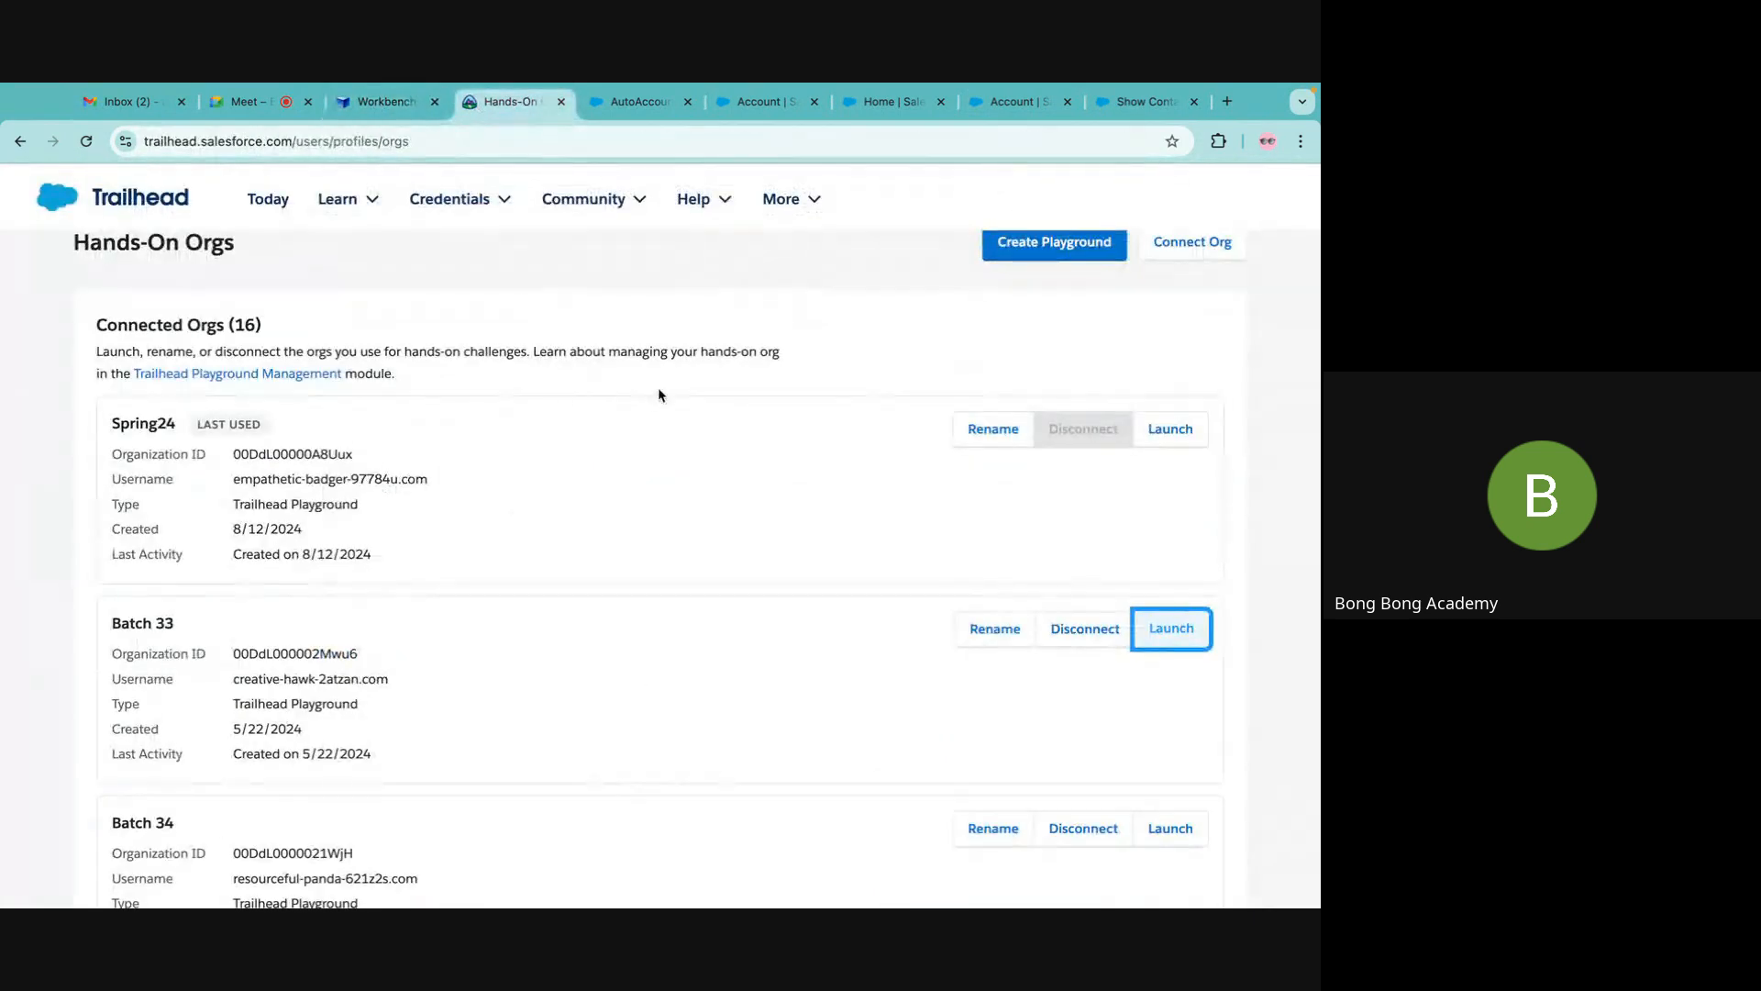
{"action": "left_click", "coordinate": [634, 130]}
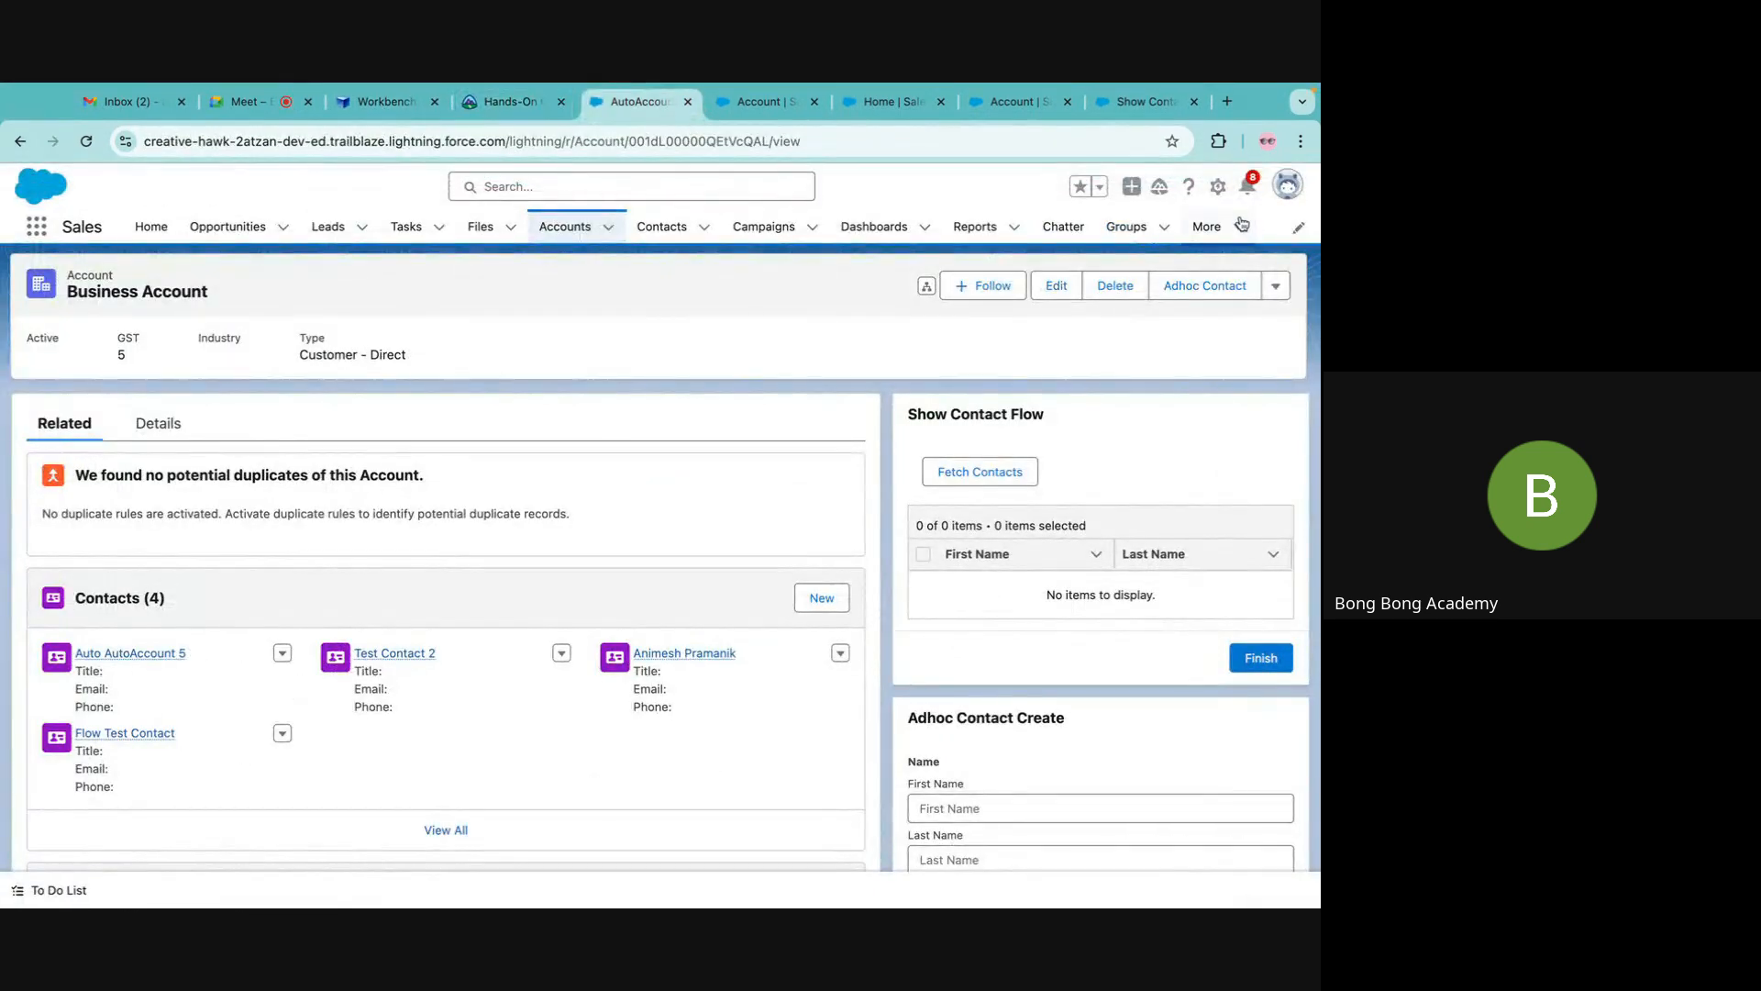
Leave the Show Contact Flow builder and open the Flows list in Setup by searching for "flow".
{"action": "left_click", "coordinate": [1148, 106]}
{"action": "left_click", "coordinate": [32, 194]}
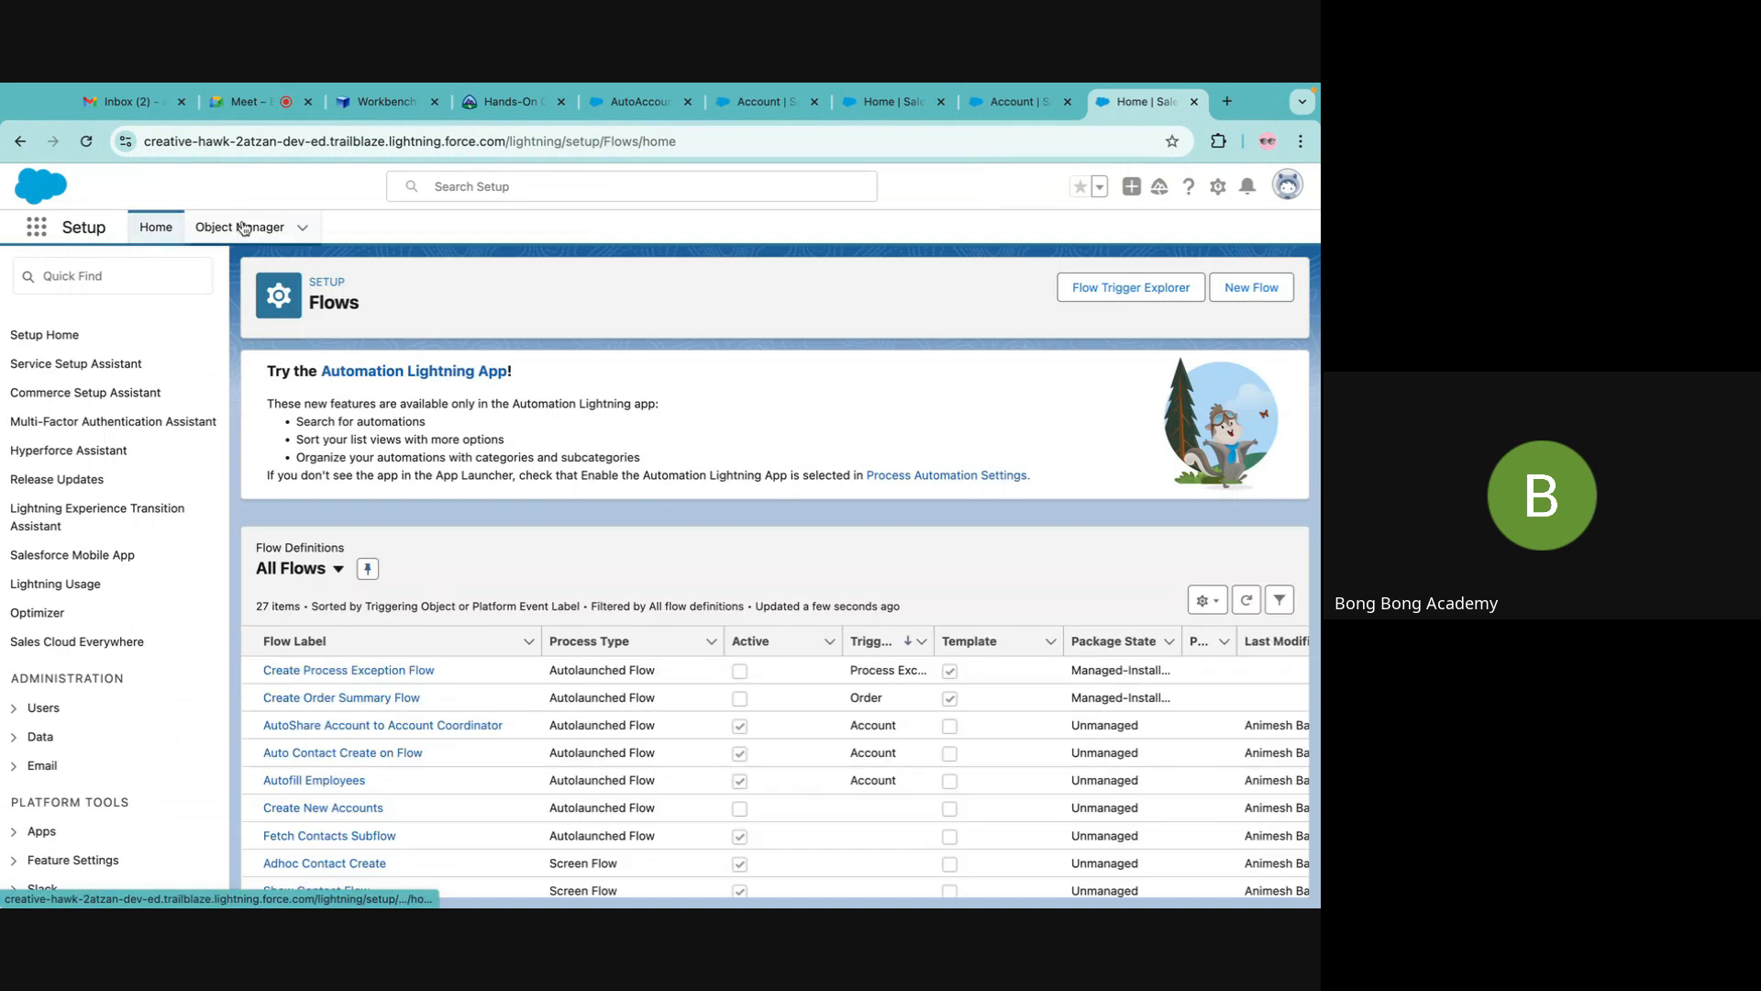
{"action": "left_click", "coordinate": [243, 227]}
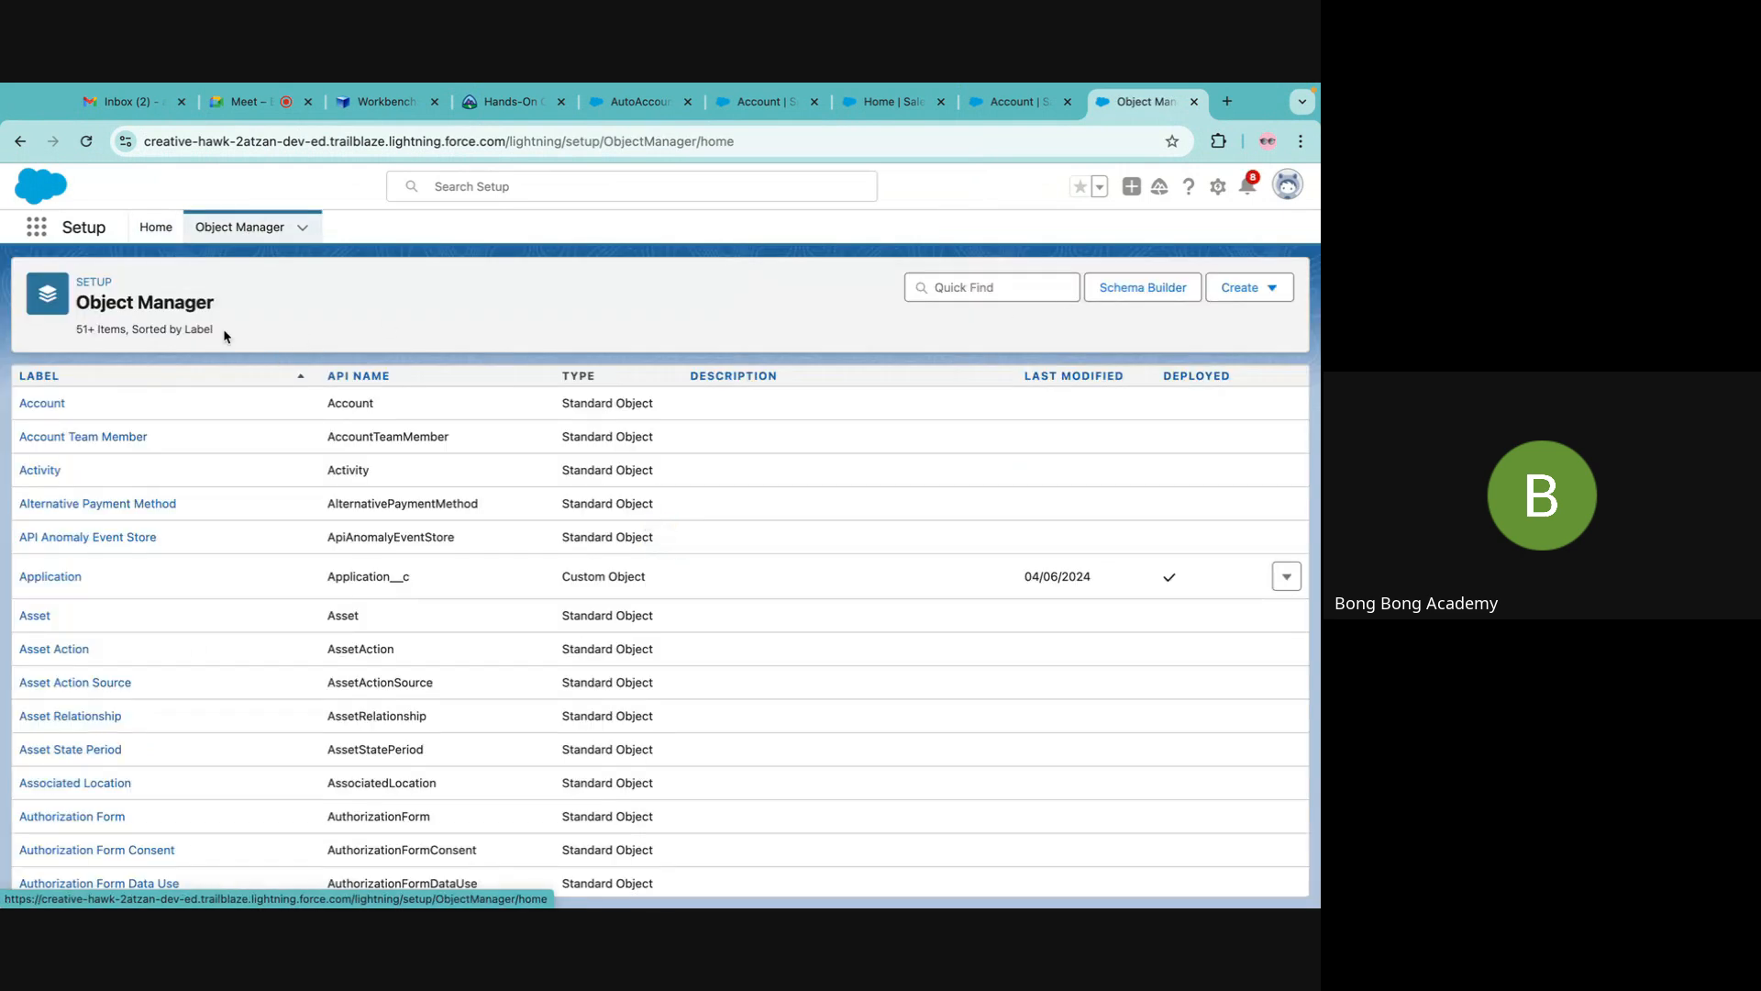
{"action": "left_click", "coordinate": [155, 228]}
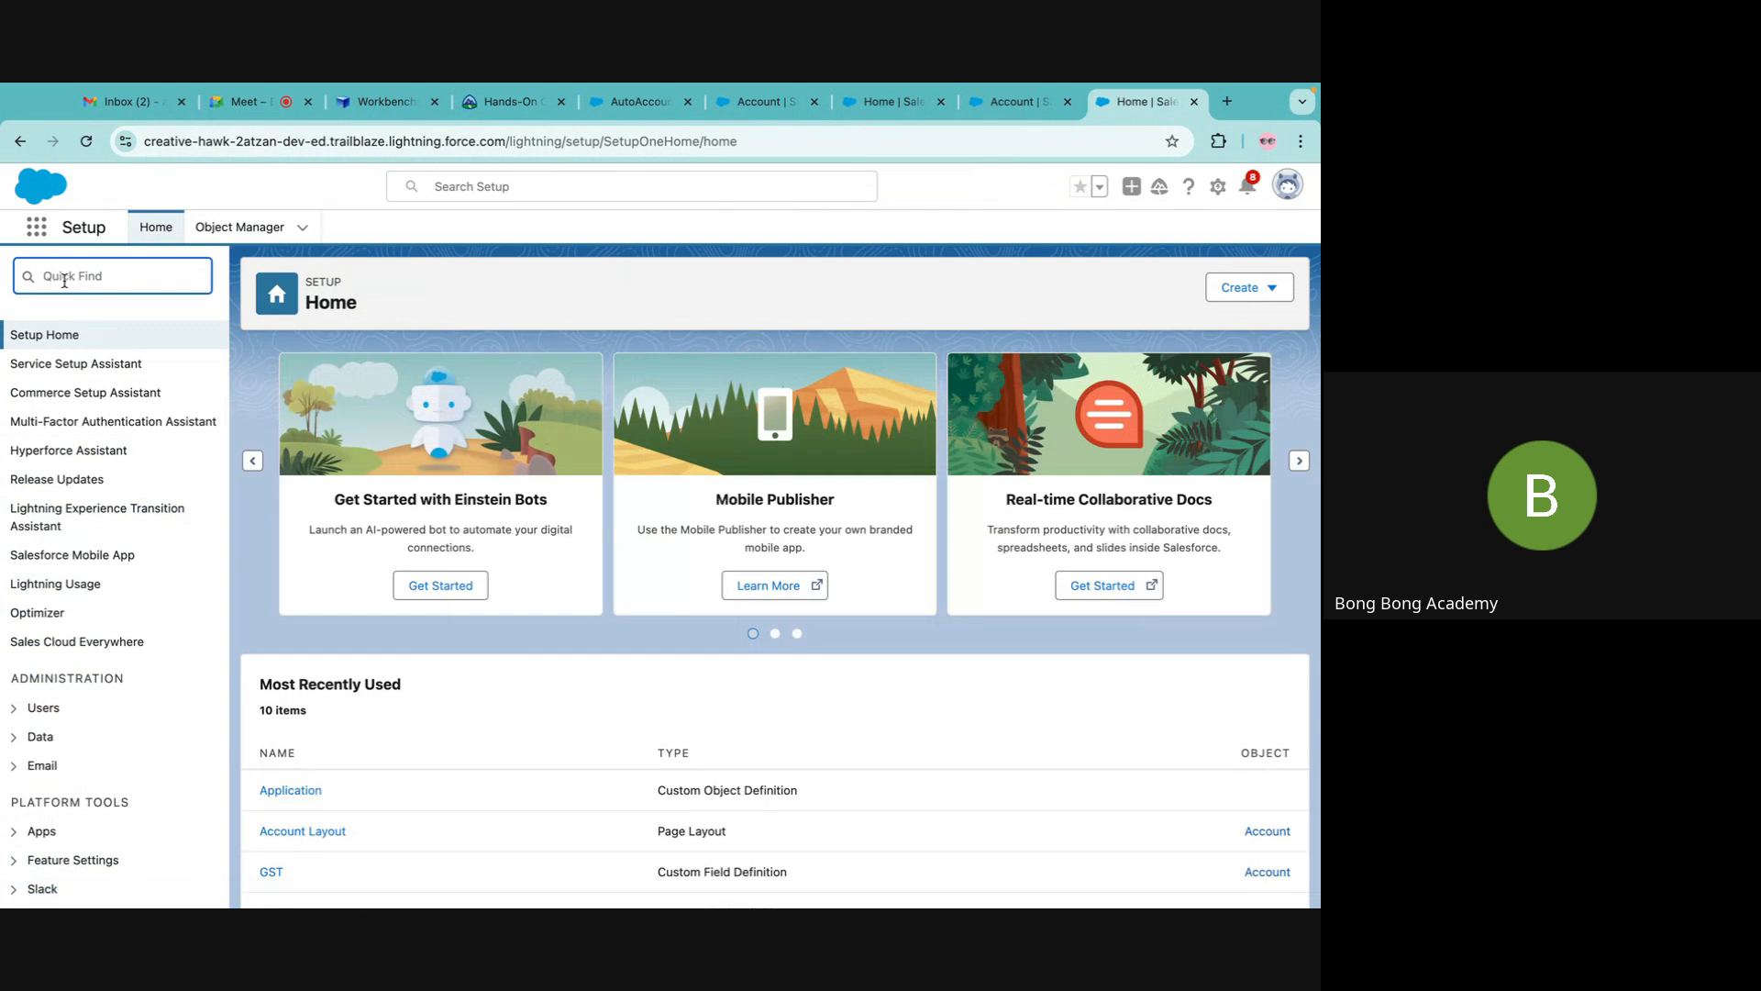
{"action": "type", "text": "dlow"}
{"action": "key", "text": "BackSpace"}
{"action": "key", "text": "BackSpace"}
{"action": "key", "text": "BackSpace"}
{"action": "key", "text": "BackSpace"}
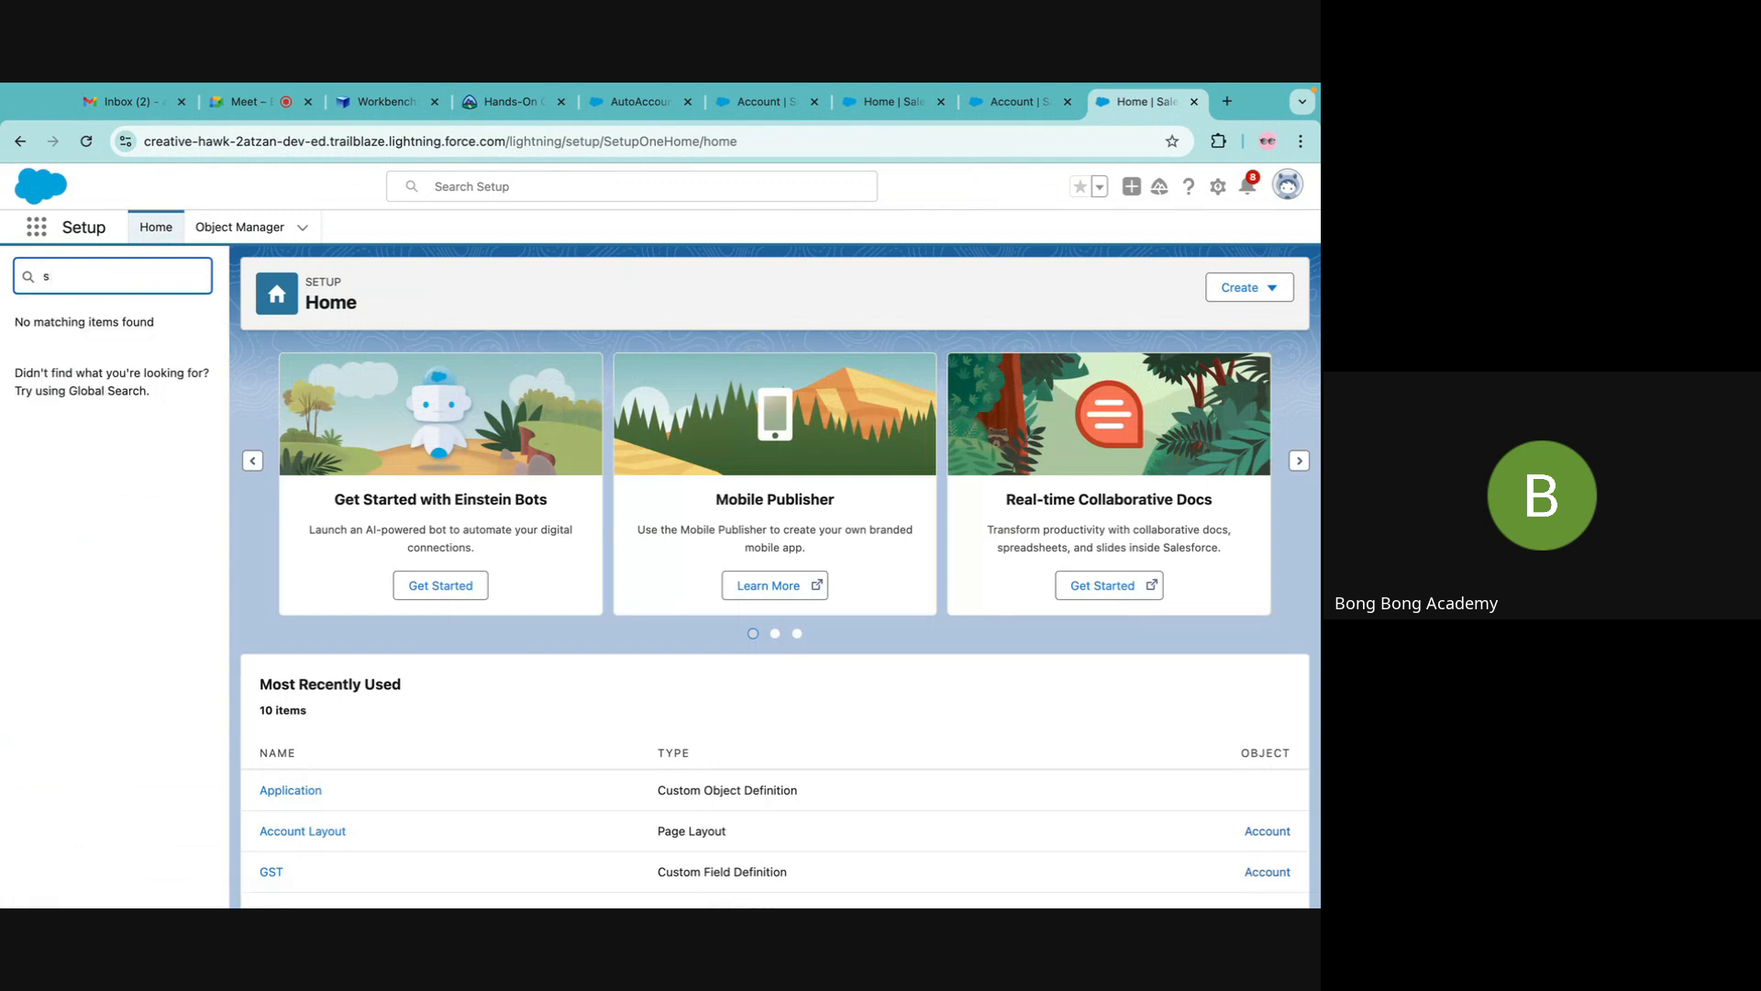
{"action": "type", "text": "flow"}
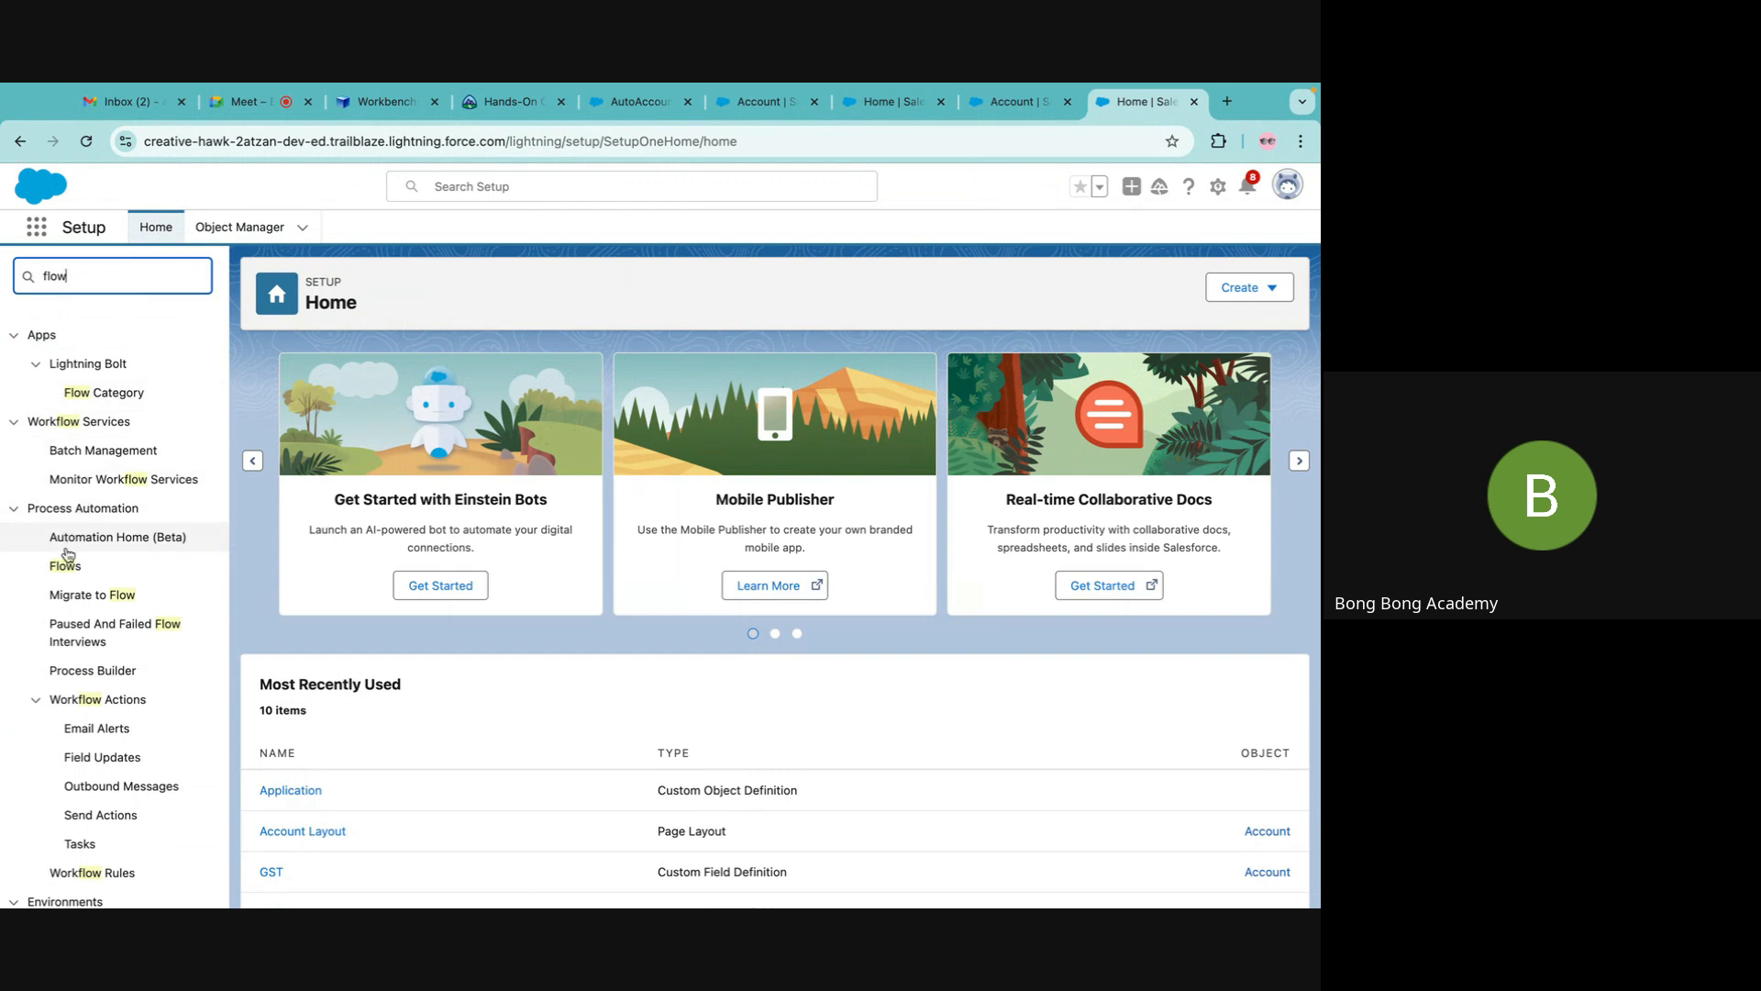
{"action": "left_click", "coordinate": [65, 566]}
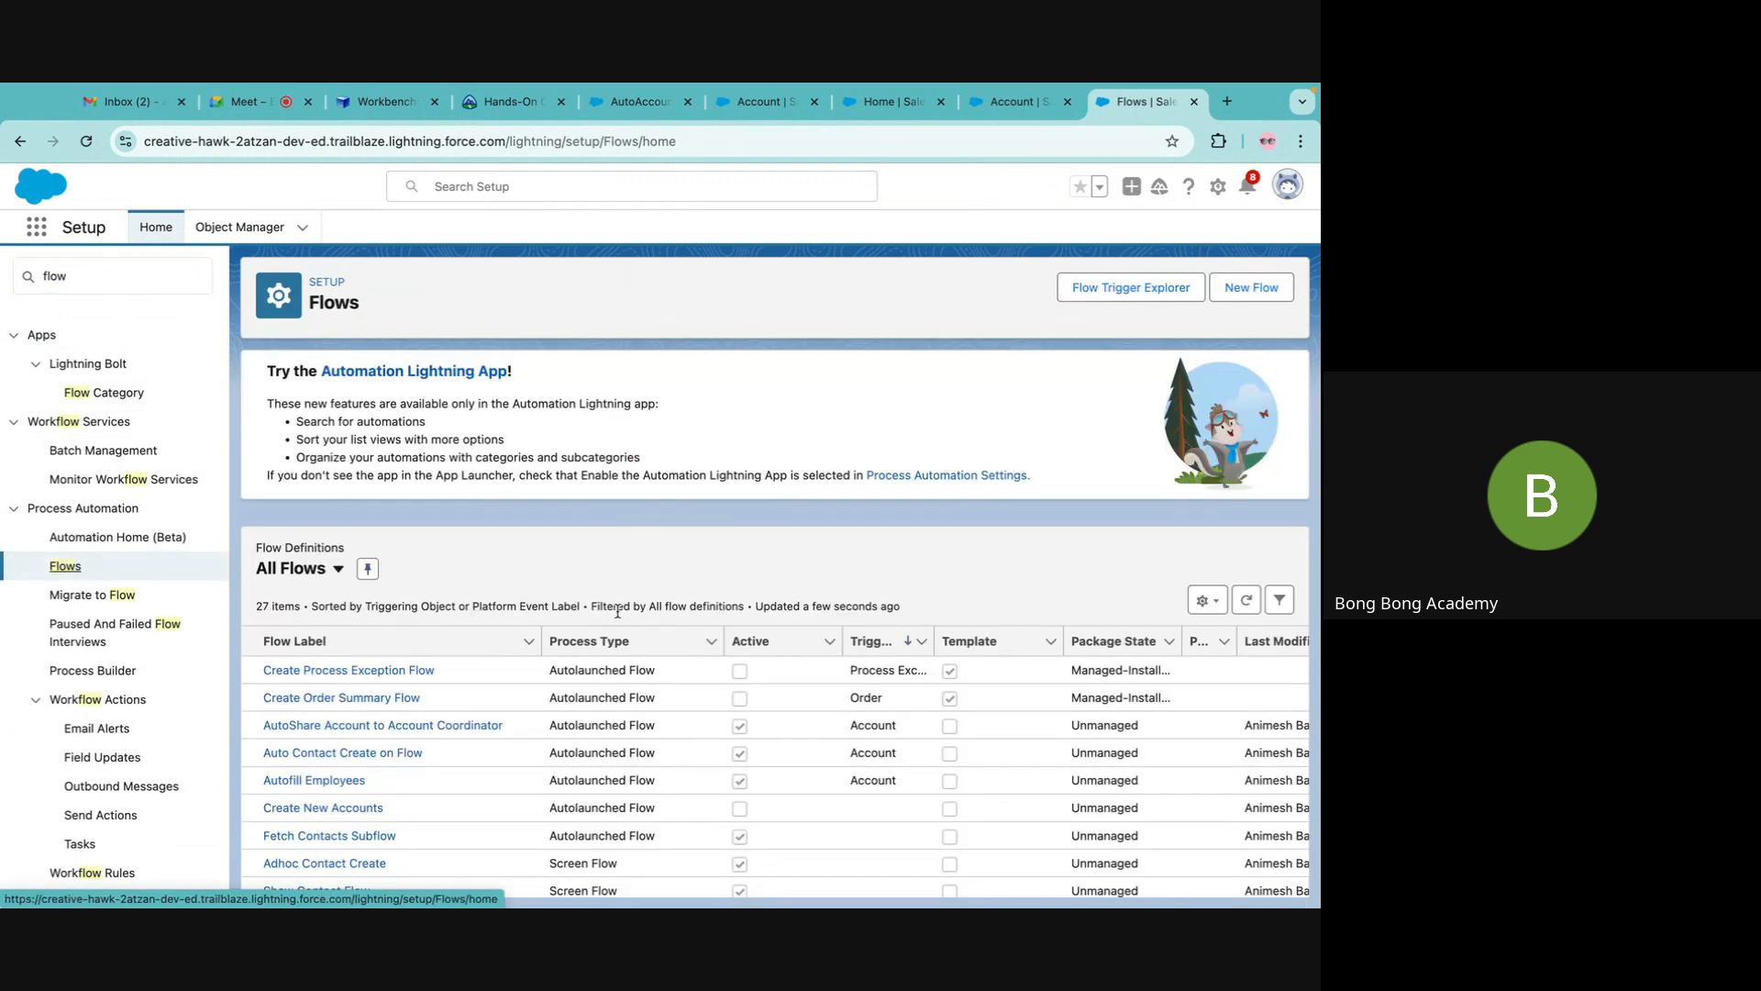
Create a new Schedule-Triggered Flow from scratch.
{"action": "scroll", "coordinate": [585, 479], "scroll_direction": "down", "scroll_amount": 2}
{"action": "scroll", "coordinate": [586, 479], "scroll_direction": "up", "scroll_amount": 3}
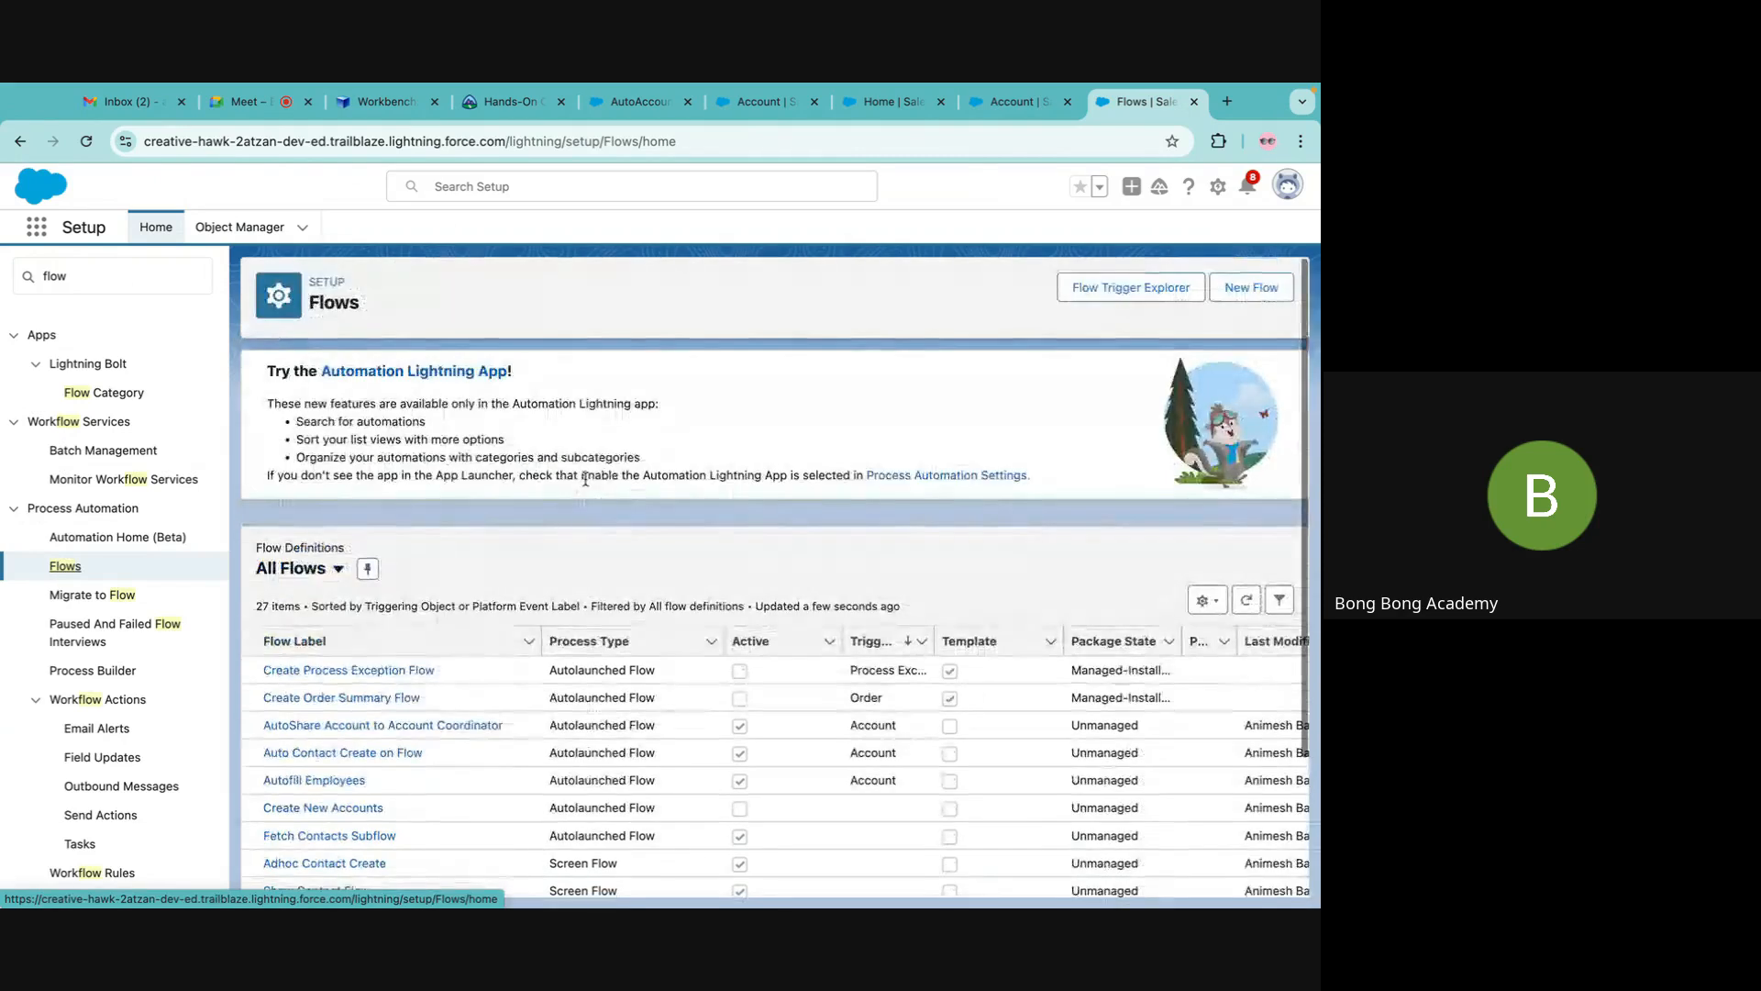
{"action": "left_click", "coordinate": [1252, 295]}
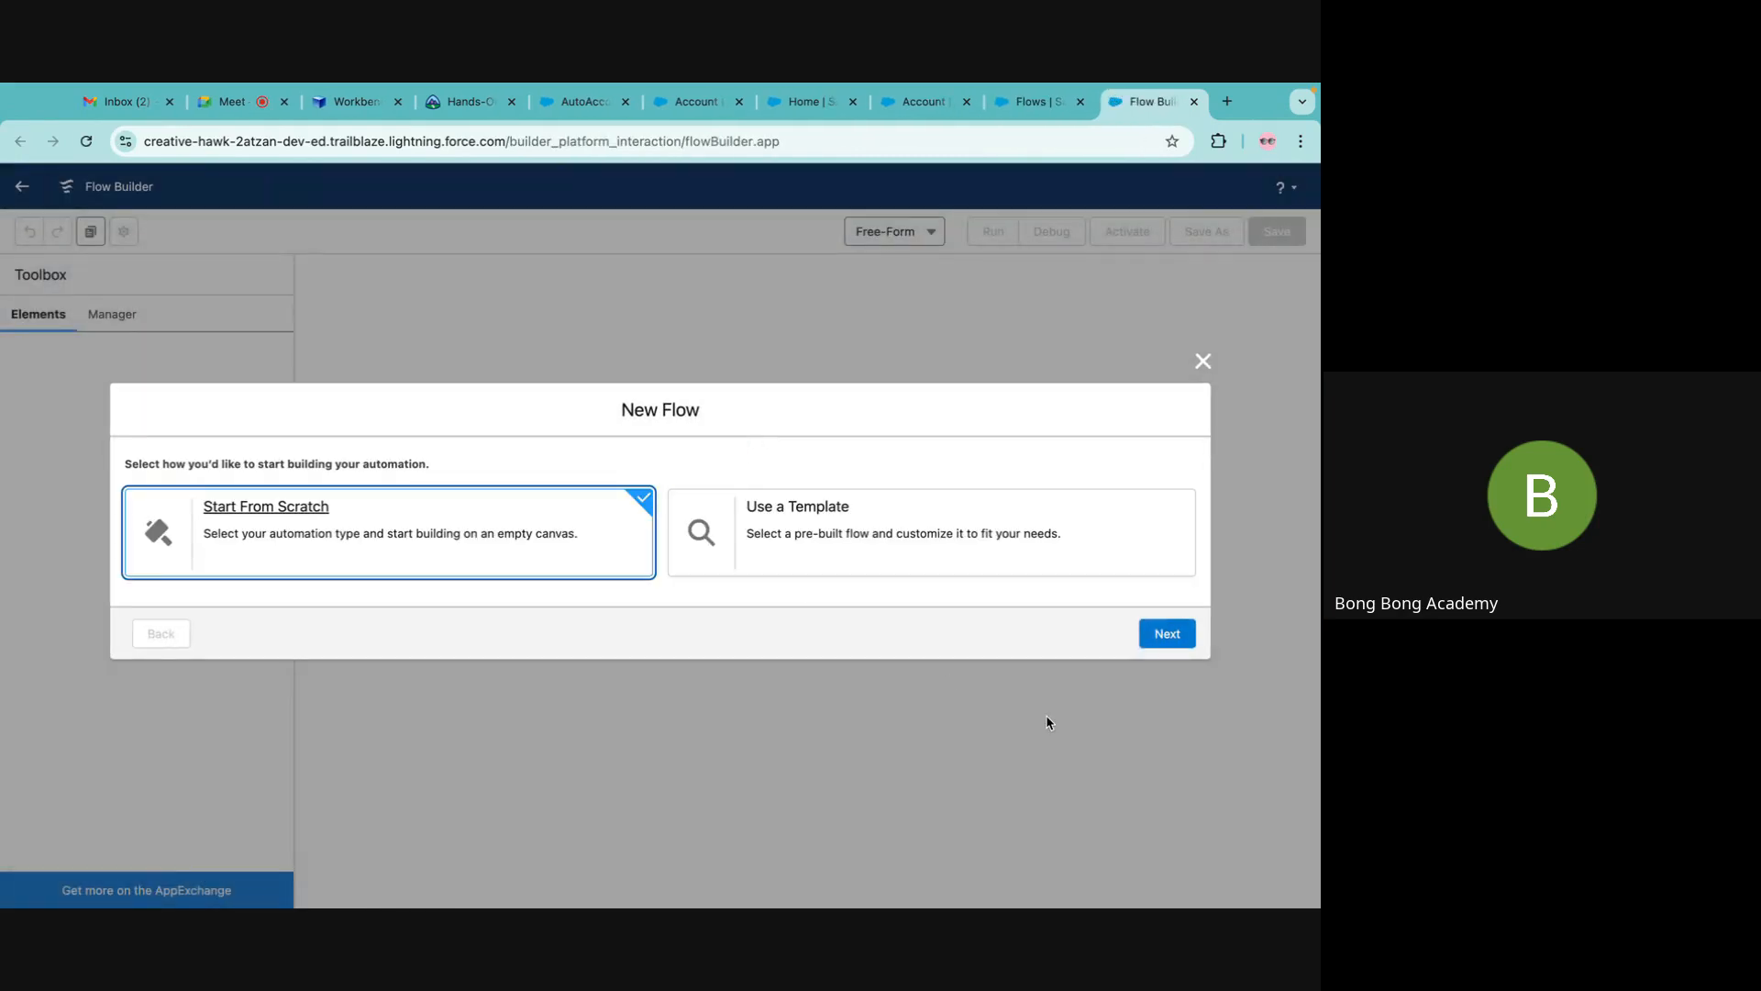
{"action": "left_click", "coordinate": [1165, 633]}
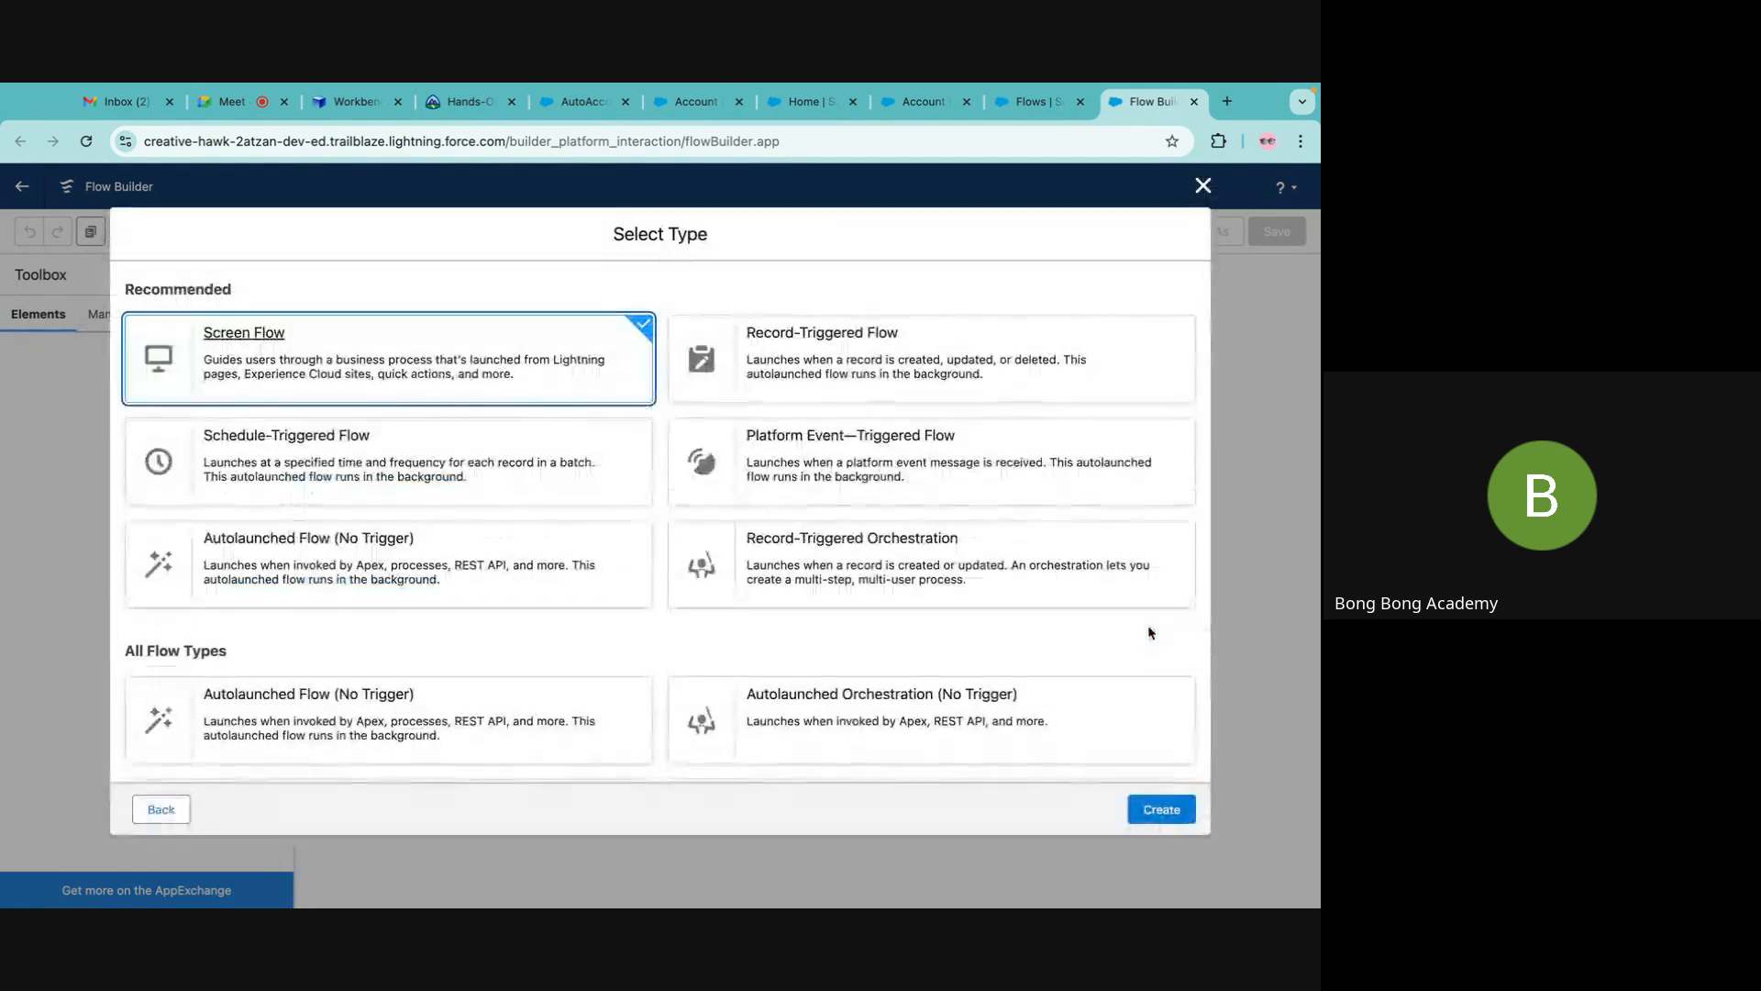
{"action": "left_click", "coordinate": [334, 458]}
{"action": "left_click", "coordinate": [1148, 811]}
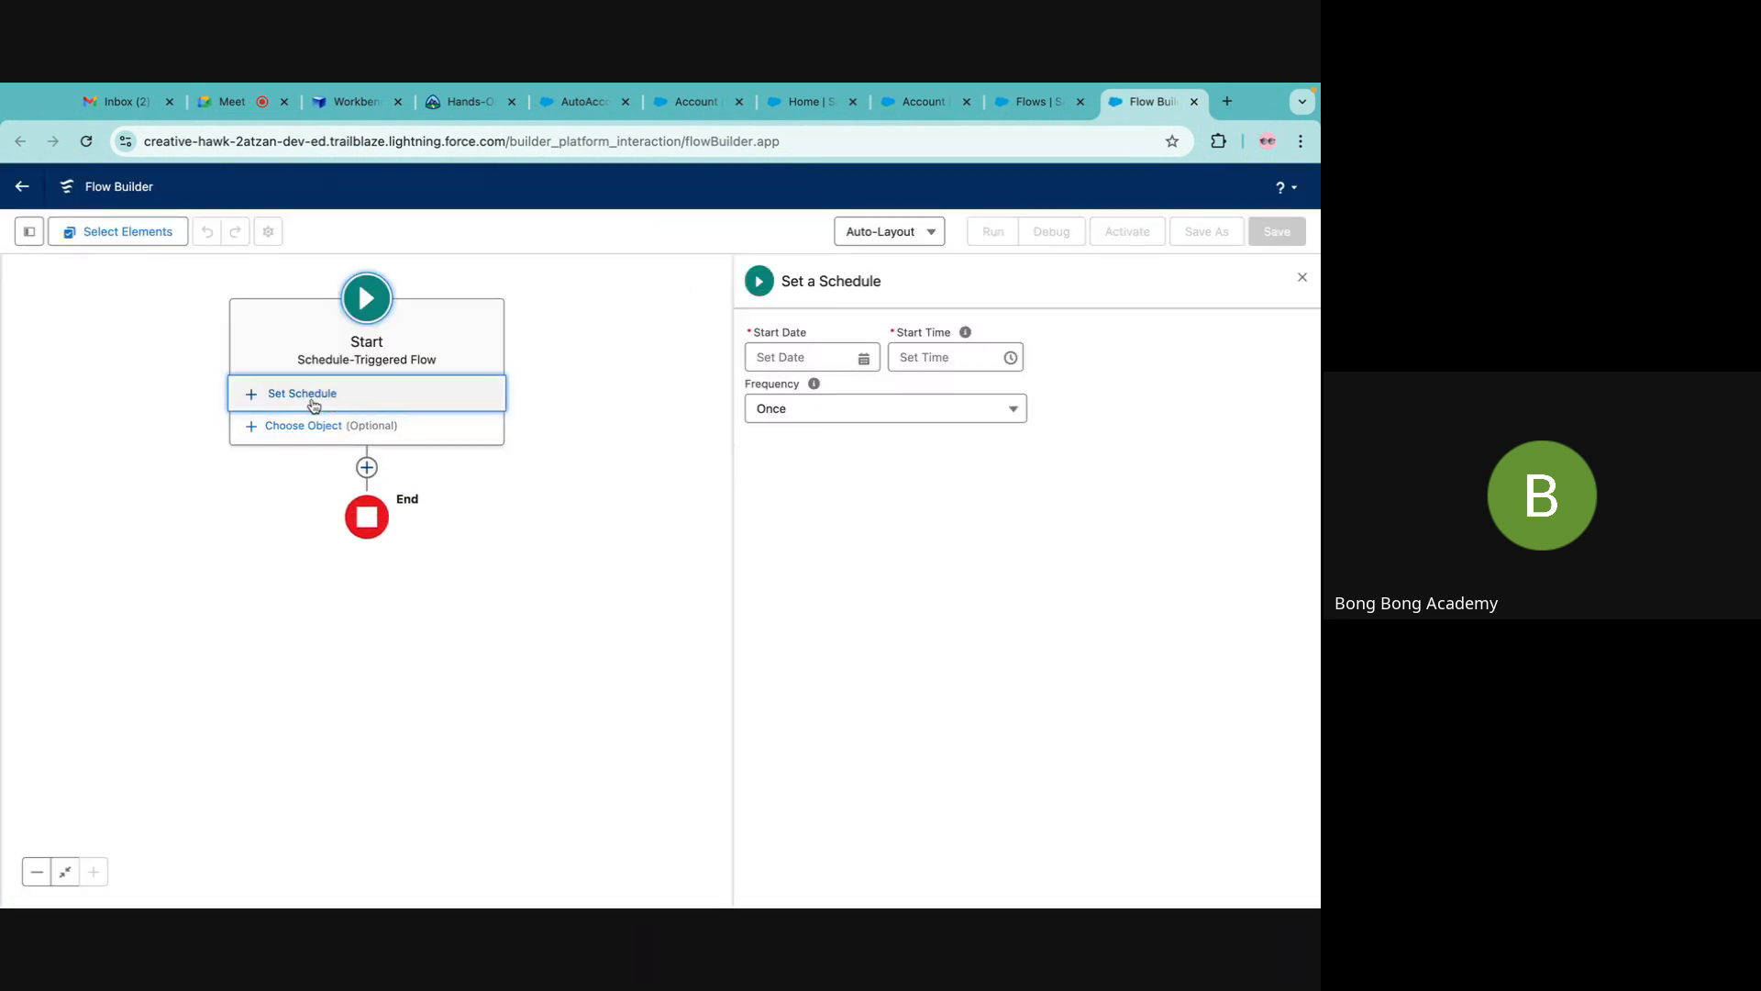
Set the flow's schedule to start on 02-Sept-2024 at 12:00 am and review the frequency options, keeping Once.
{"action": "left_click", "coordinate": [317, 403]}
{"action": "left_click", "coordinate": [817, 356]}
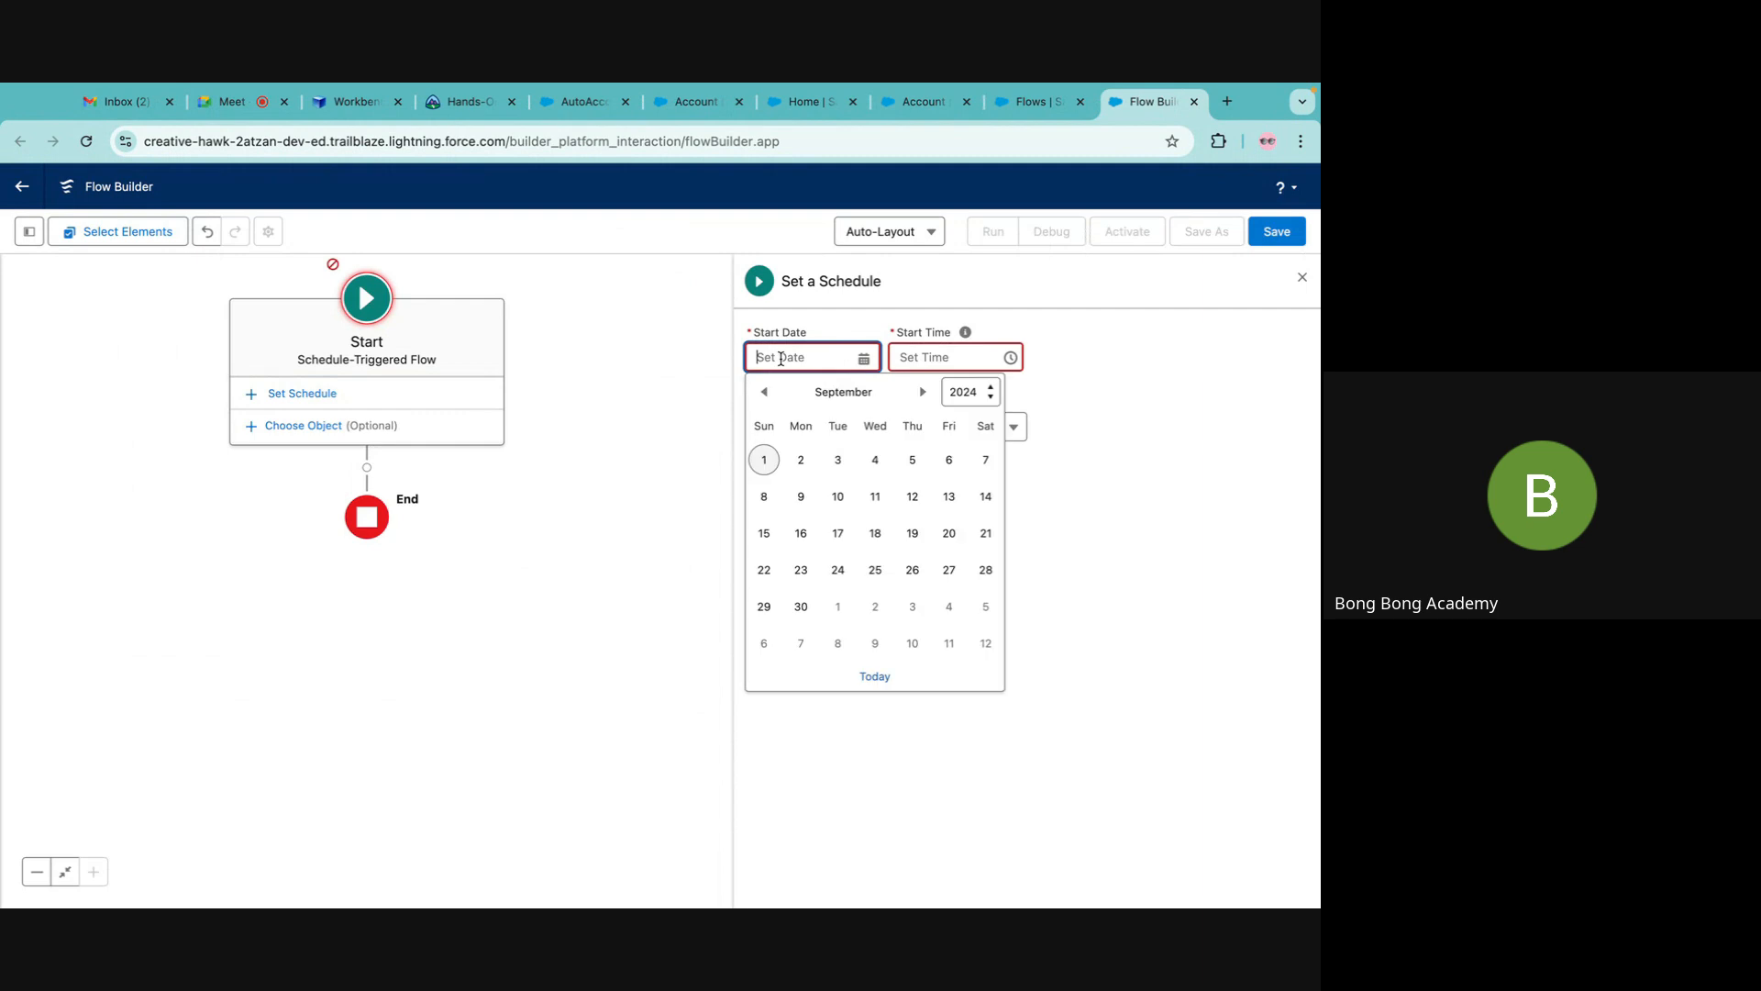
{"action": "left_click", "coordinate": [801, 460]}
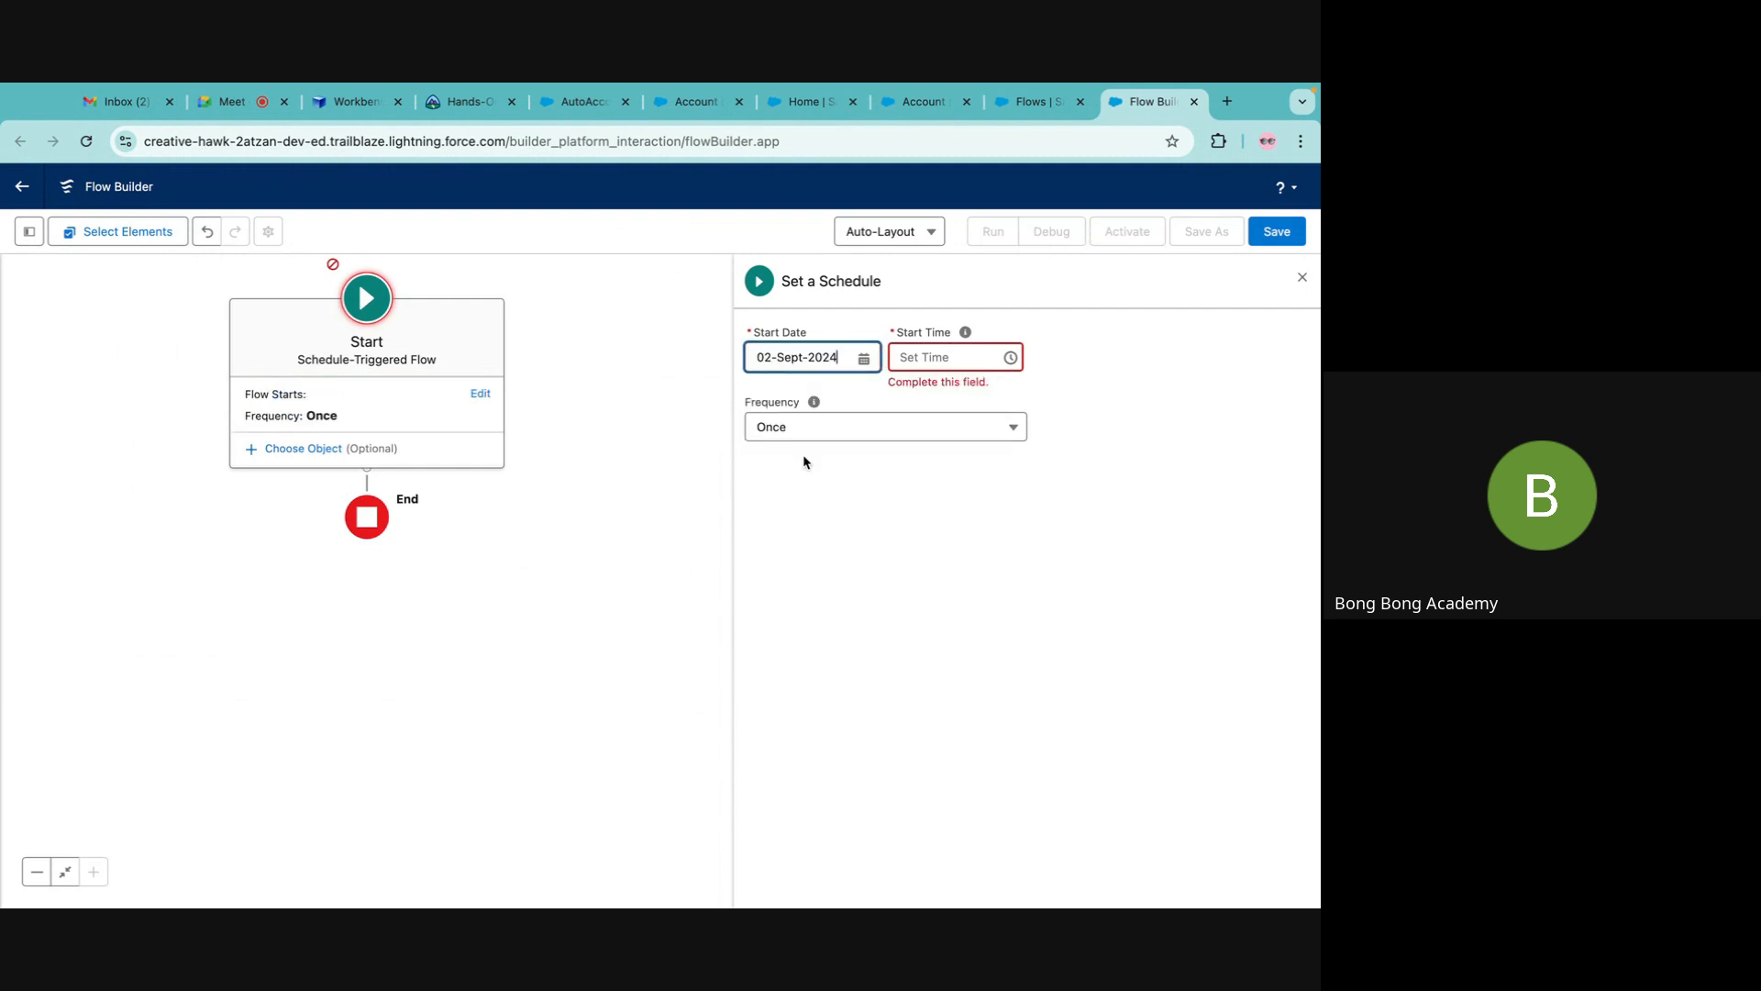
{"action": "left_click", "coordinate": [950, 357]}
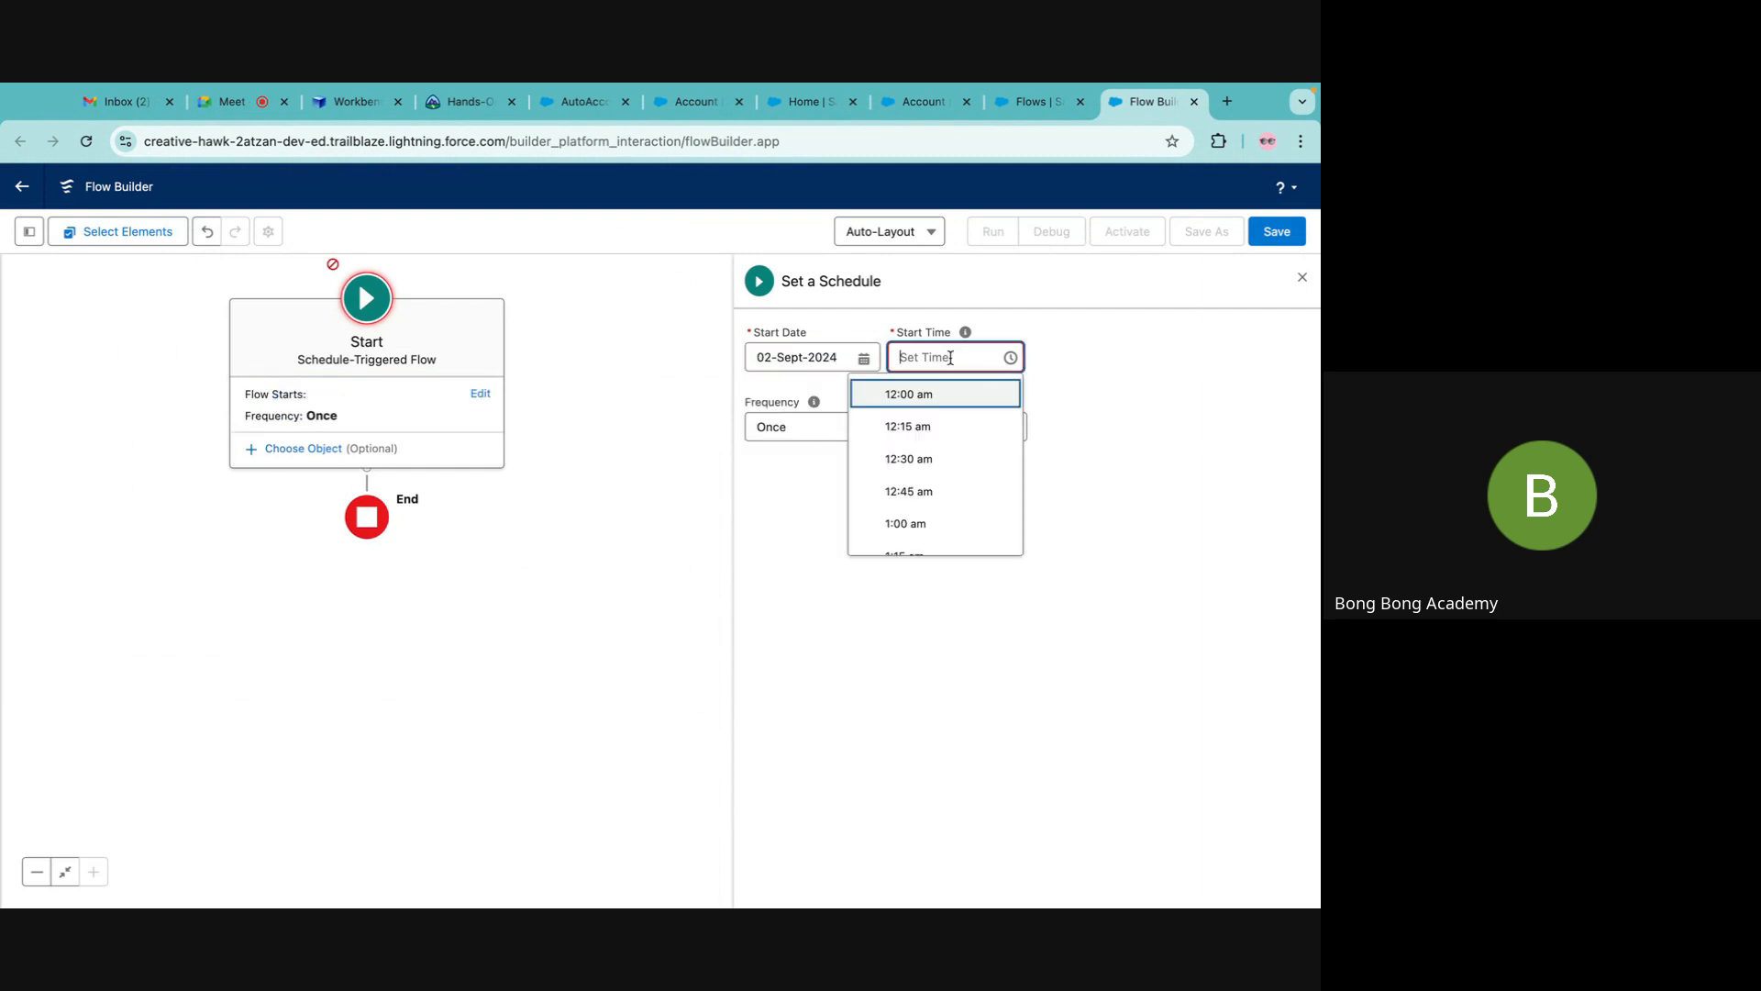
{"action": "left_click", "coordinate": [903, 394]}
{"action": "left_click", "coordinate": [833, 415]}
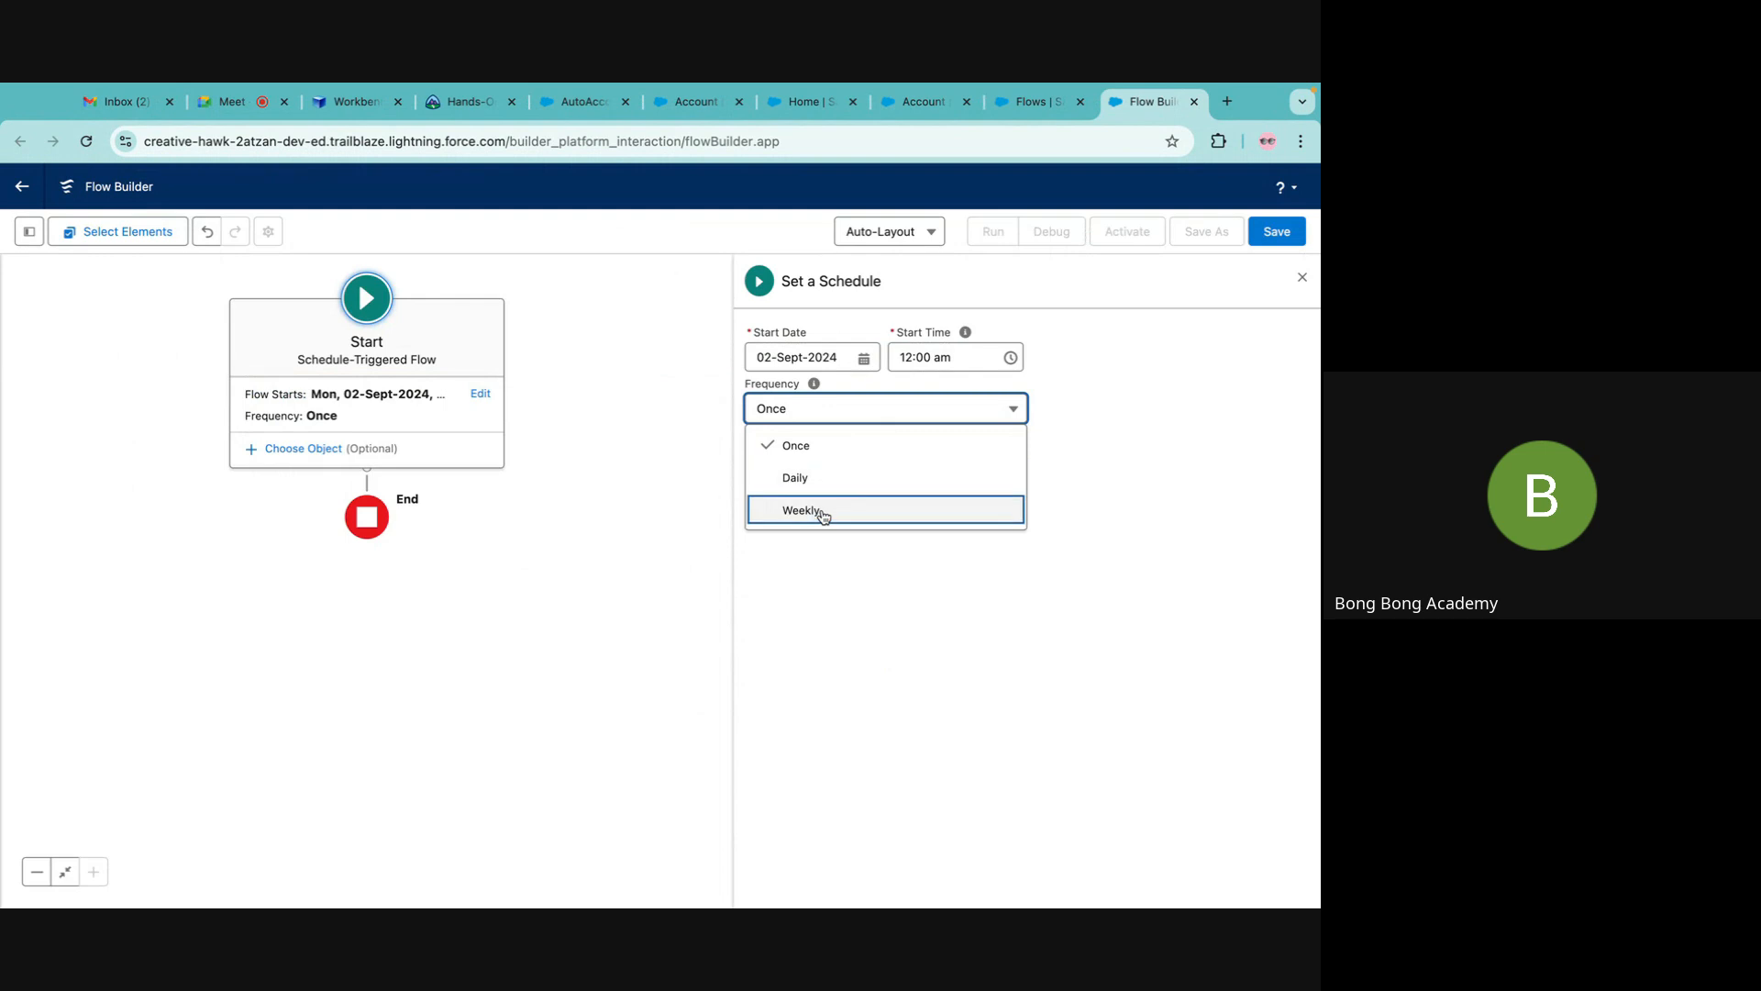
Choose Account as the scheduled flow's object and filter it to records where Active__c Equals No.
{"action": "left_click", "coordinate": [305, 448]}
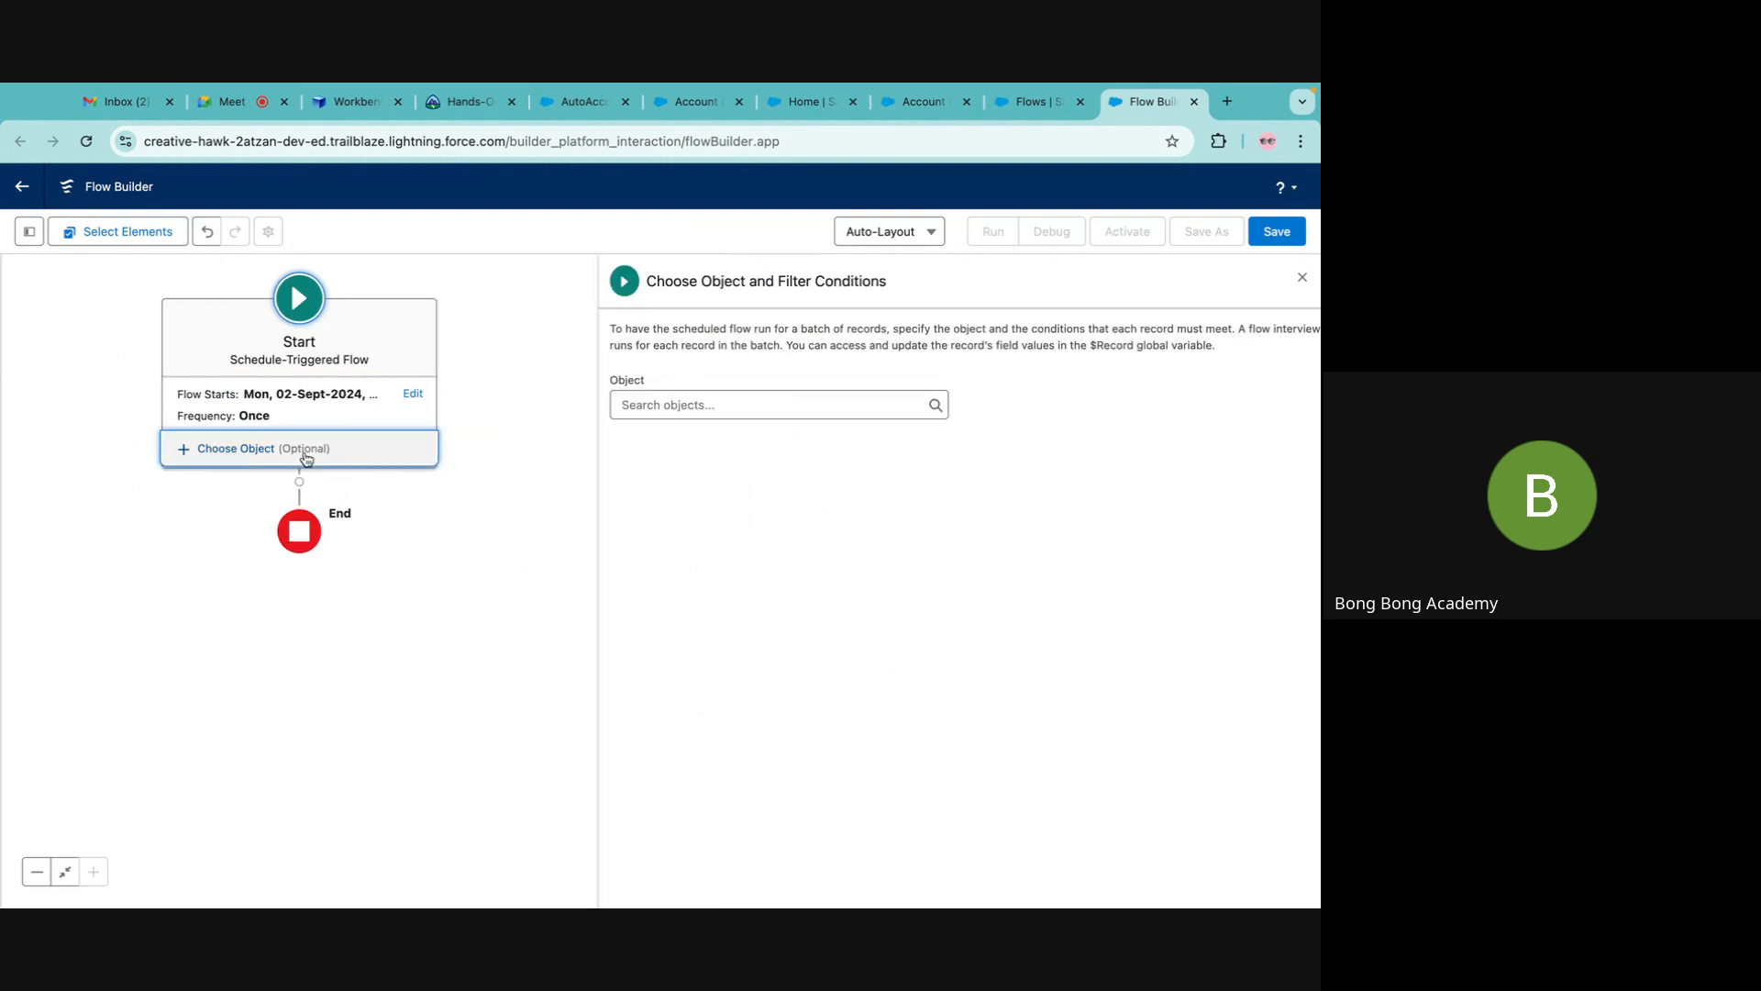
{"action": "left_click", "coordinate": [735, 404]}
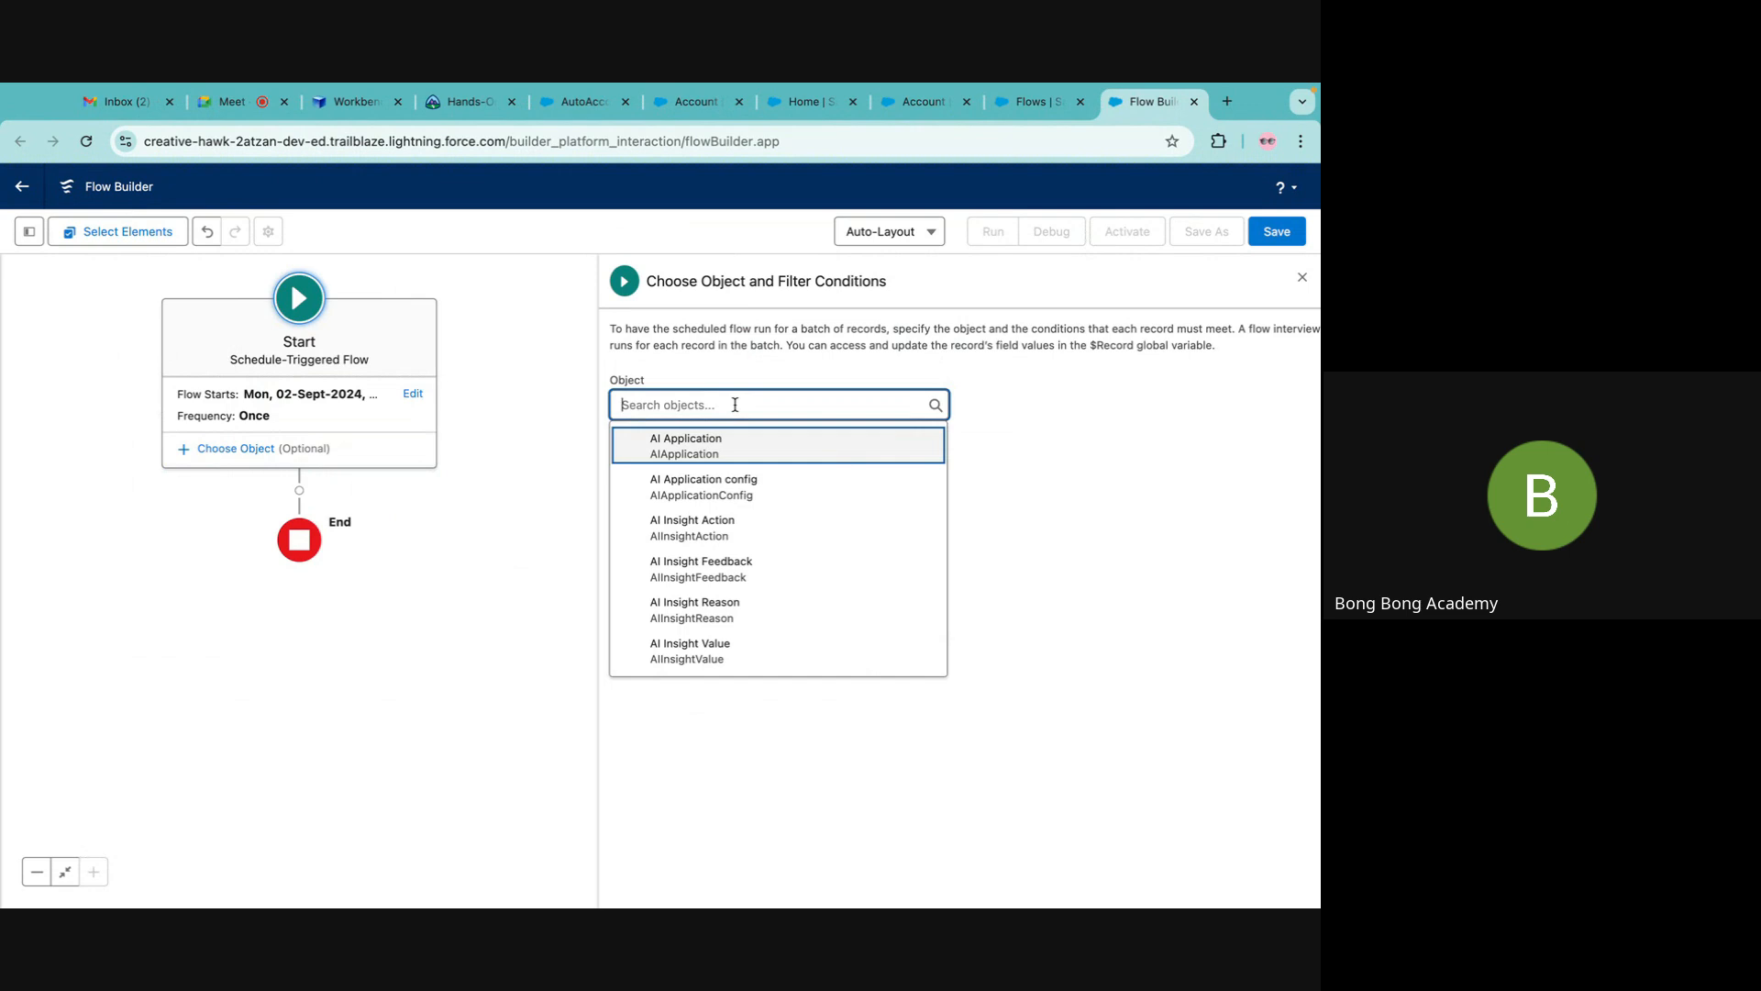
{"action": "type", "text": "acc"}
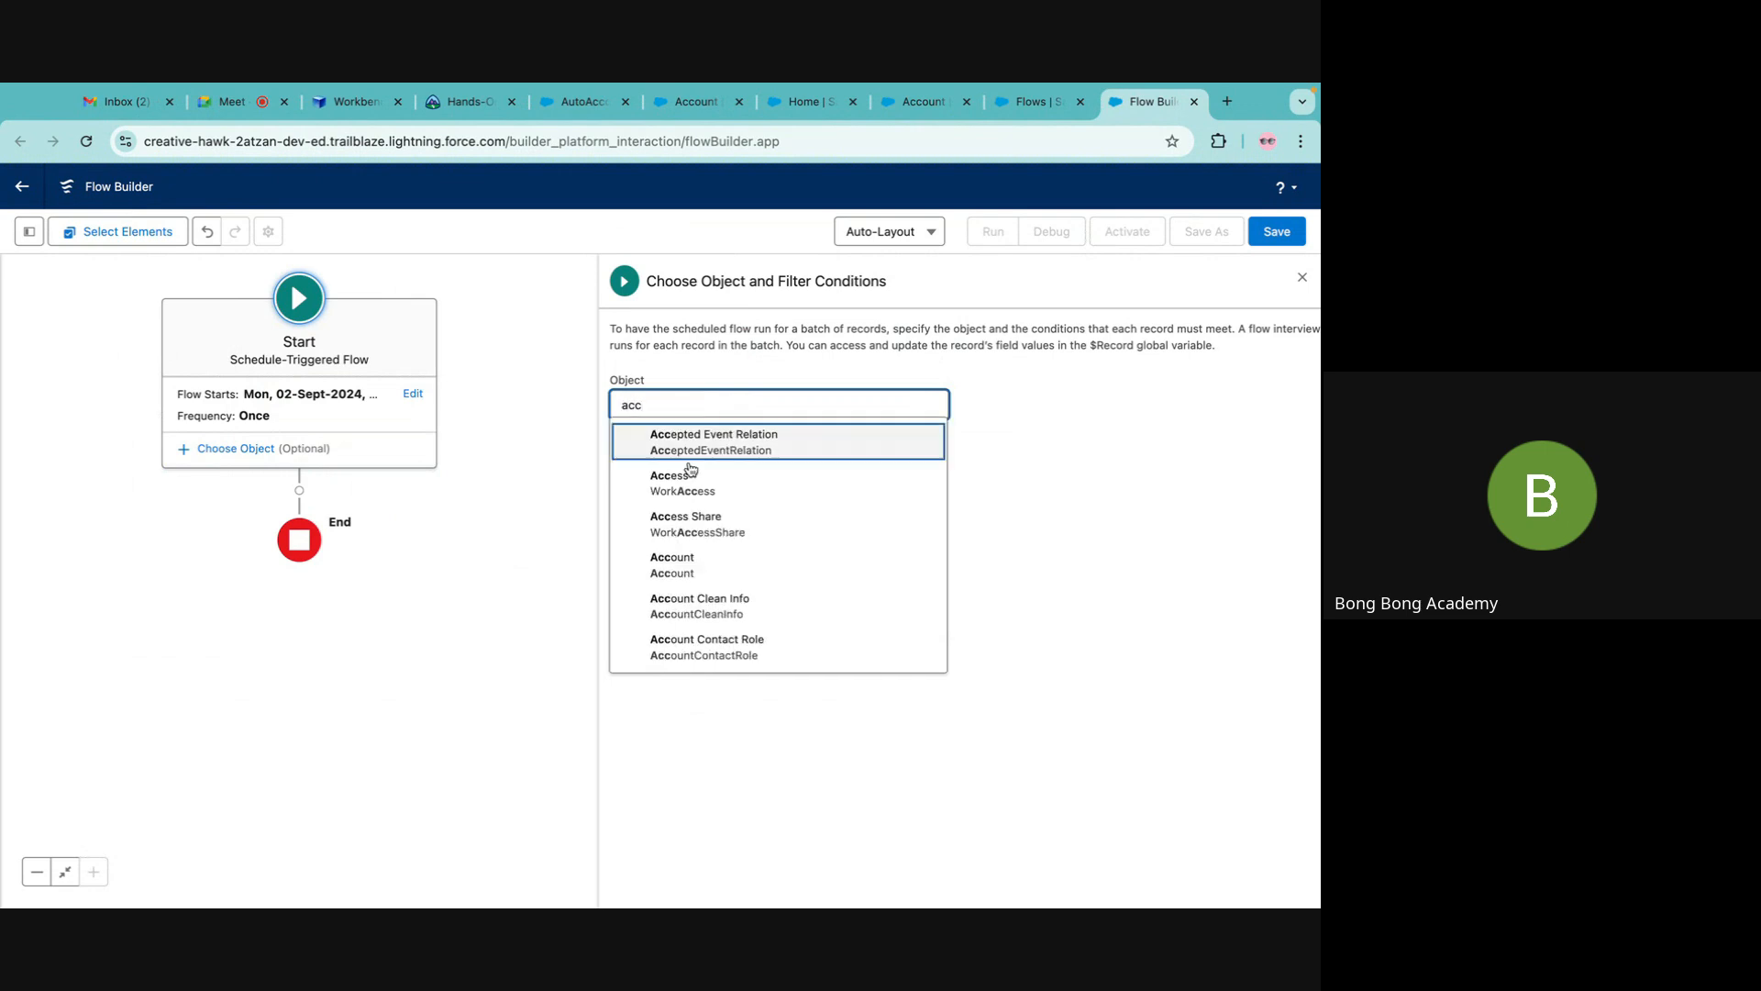
{"action": "left_click", "coordinate": [684, 562]}
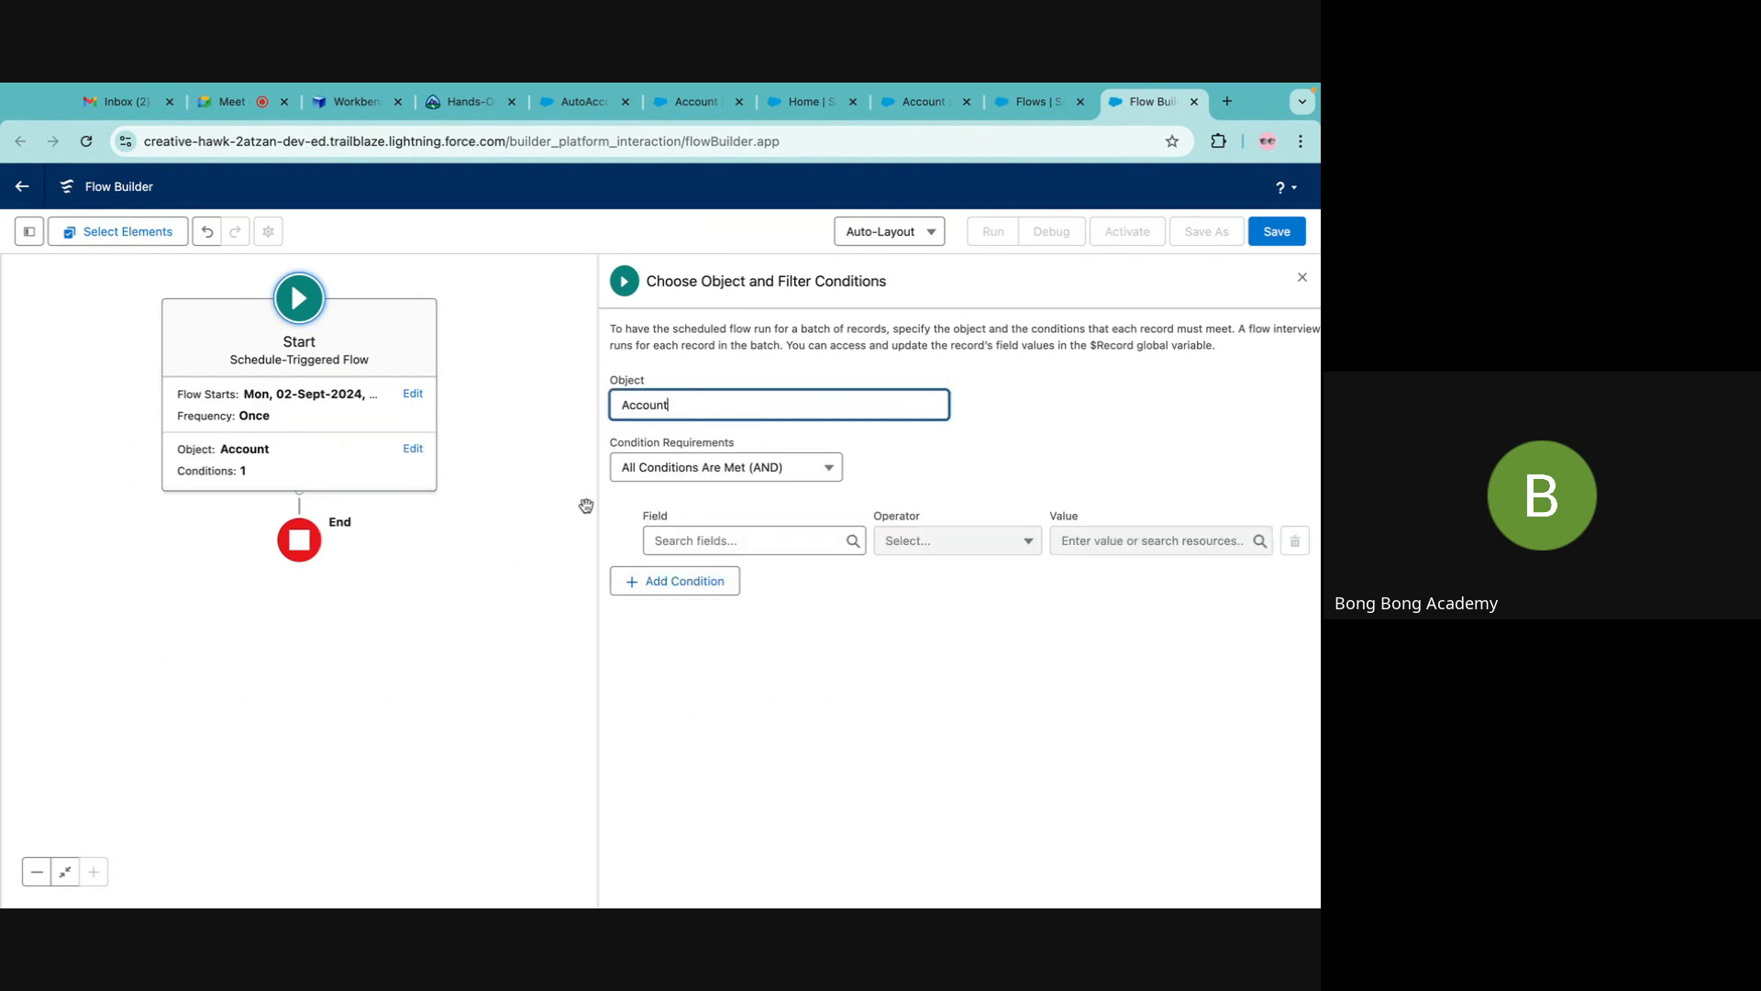
{"action": "left_click", "coordinate": [689, 543]}
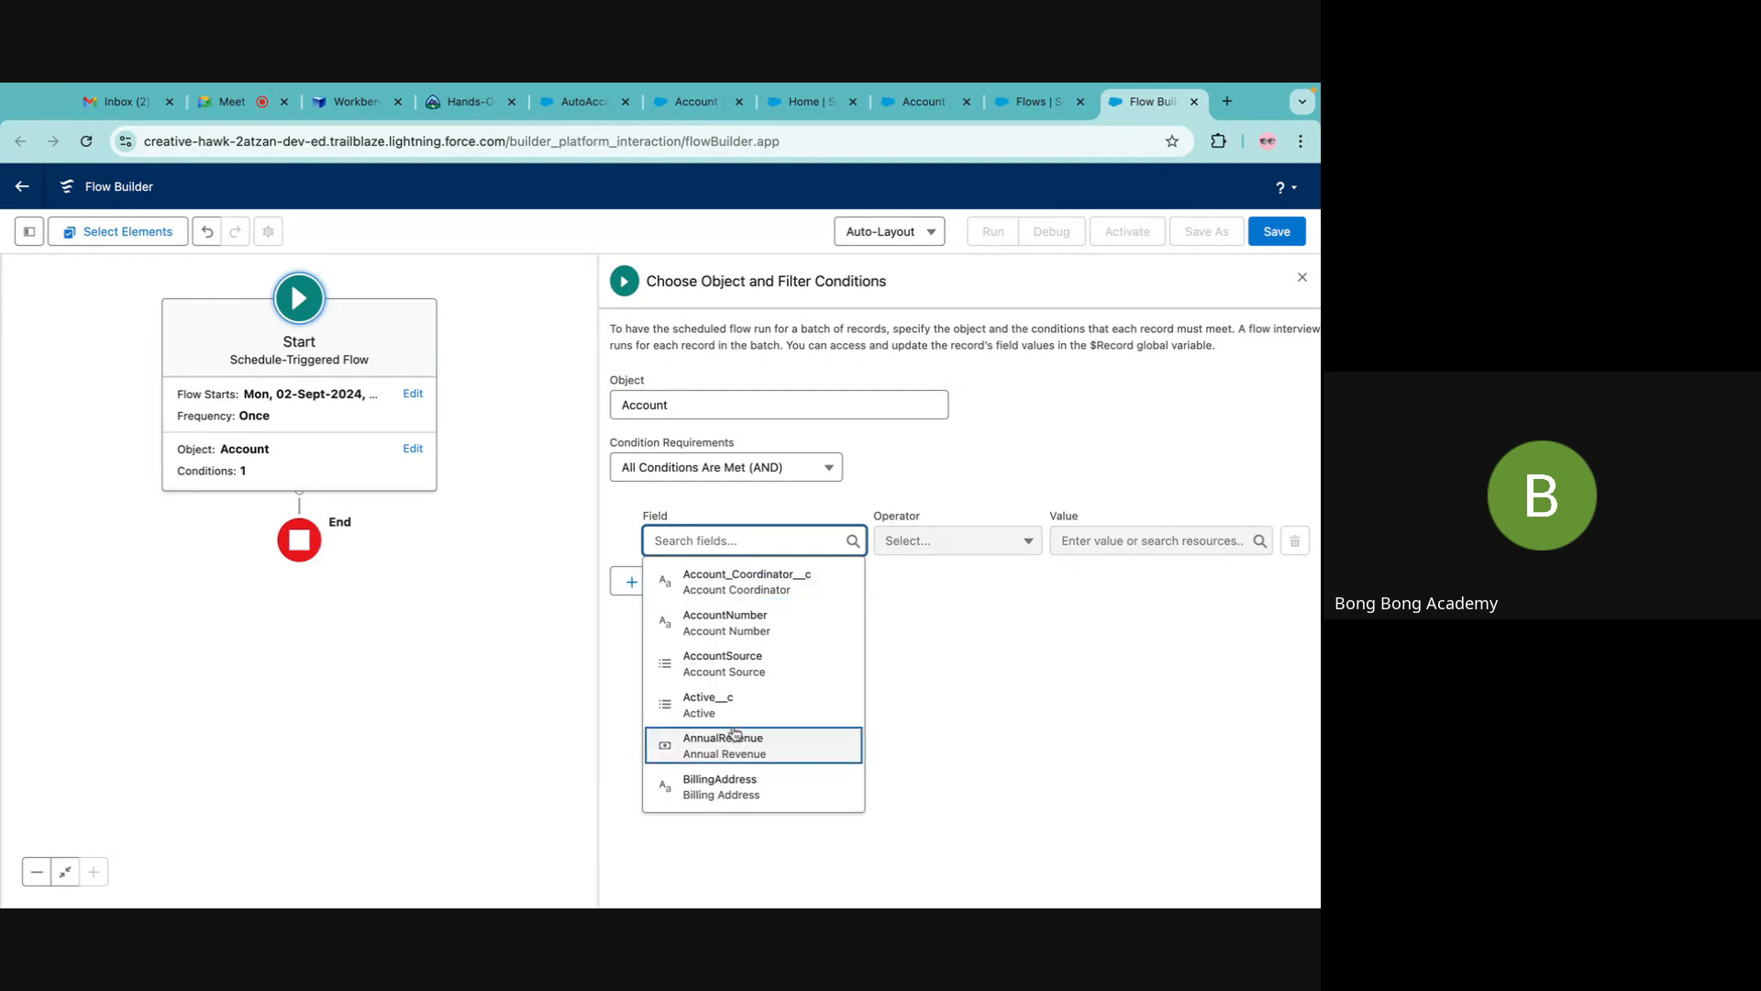
{"action": "left_click", "coordinate": [719, 704]}
{"action": "left_click", "coordinate": [1067, 539]}
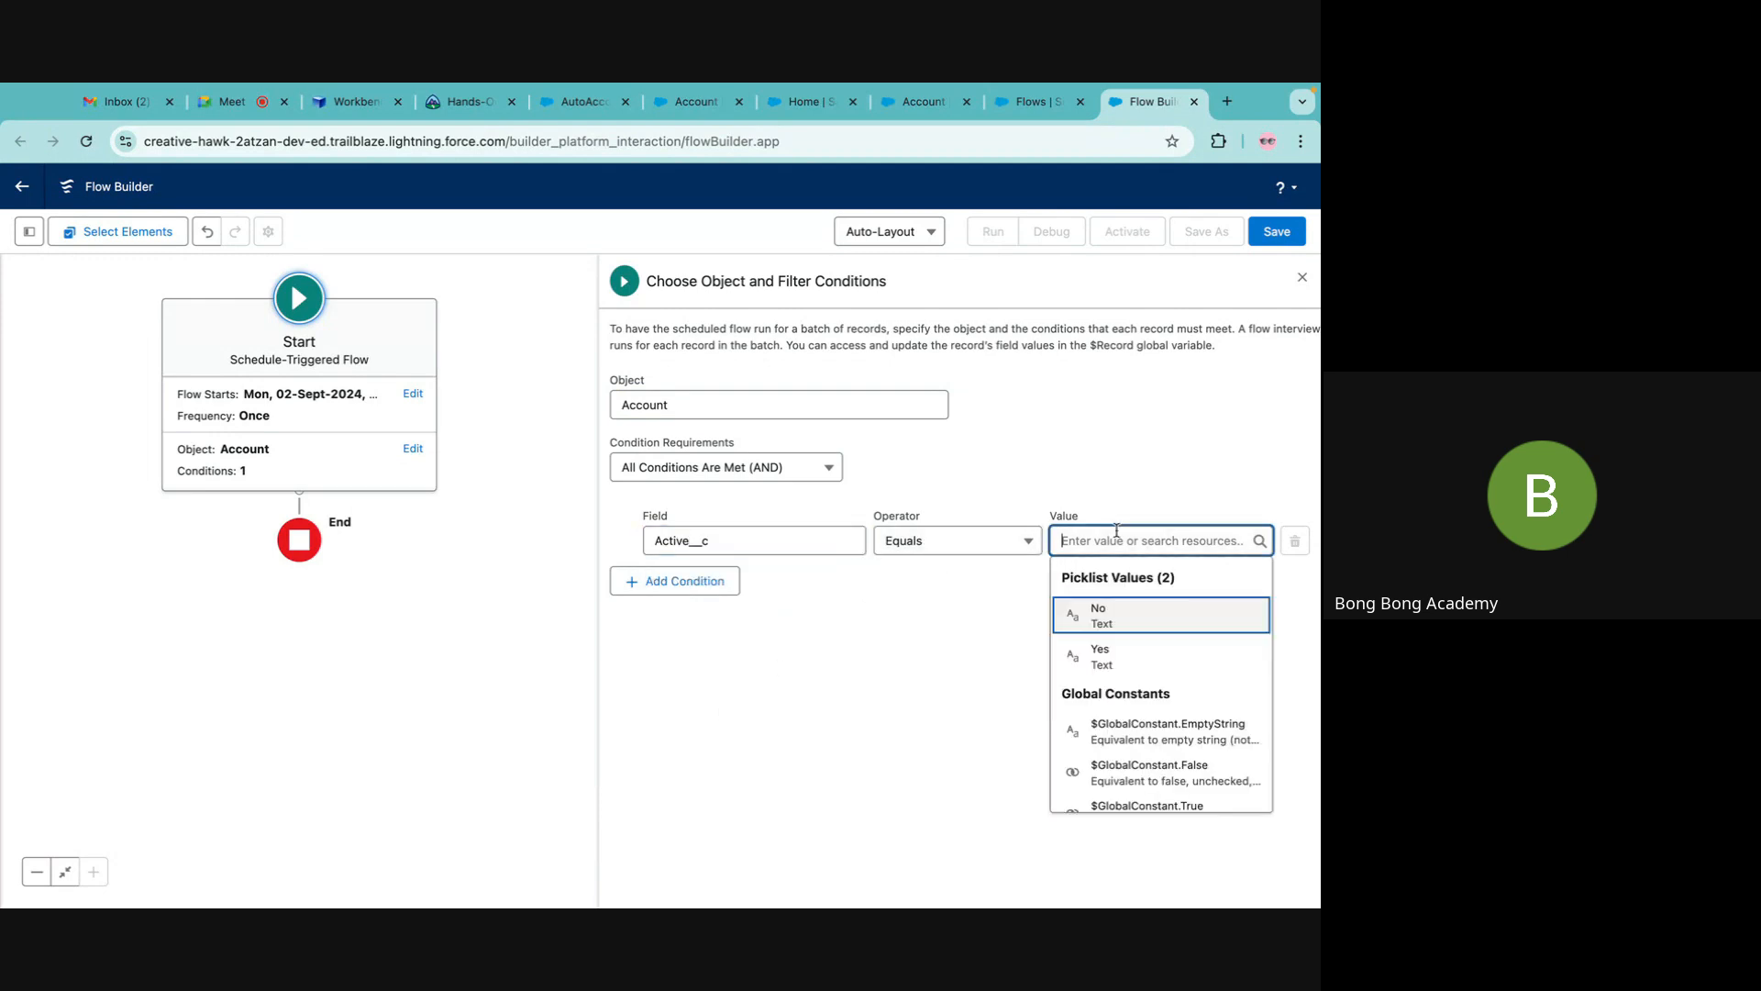
{"action": "left_click", "coordinate": [1101, 652]}
{"action": "left_click", "coordinate": [799, 650]}
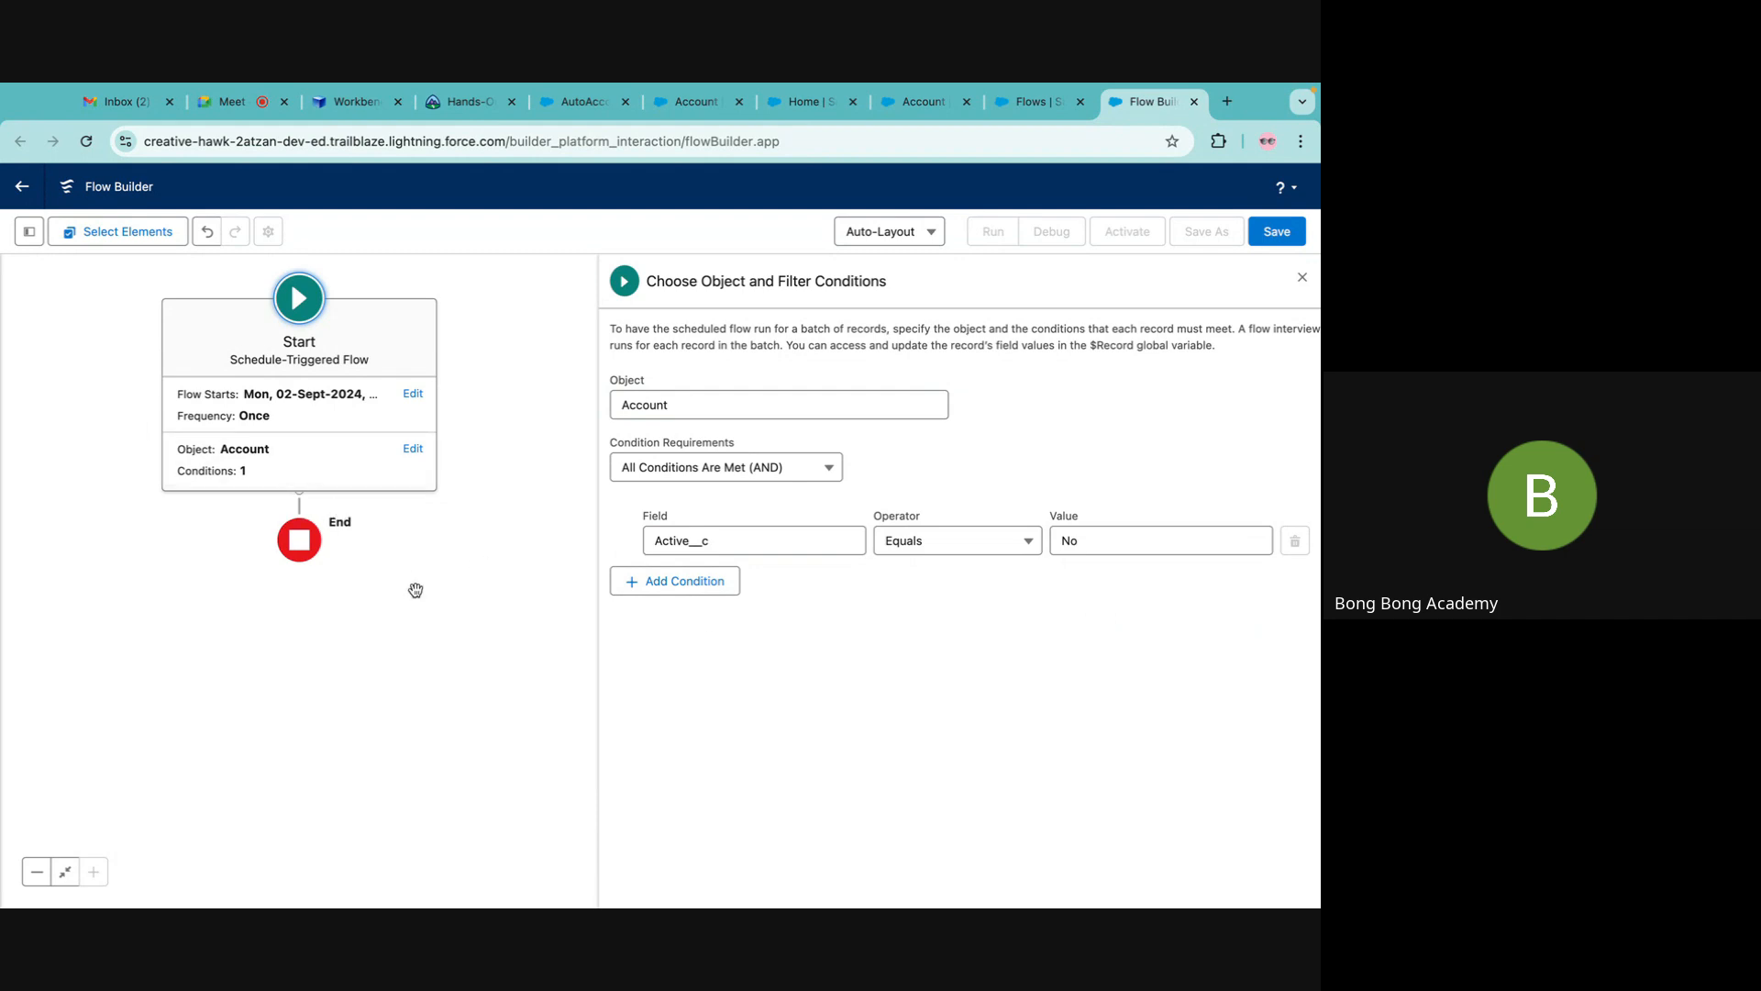
Add a Delete Records element to the flow after the Start element.
{"action": "left_click", "coordinate": [298, 500]}
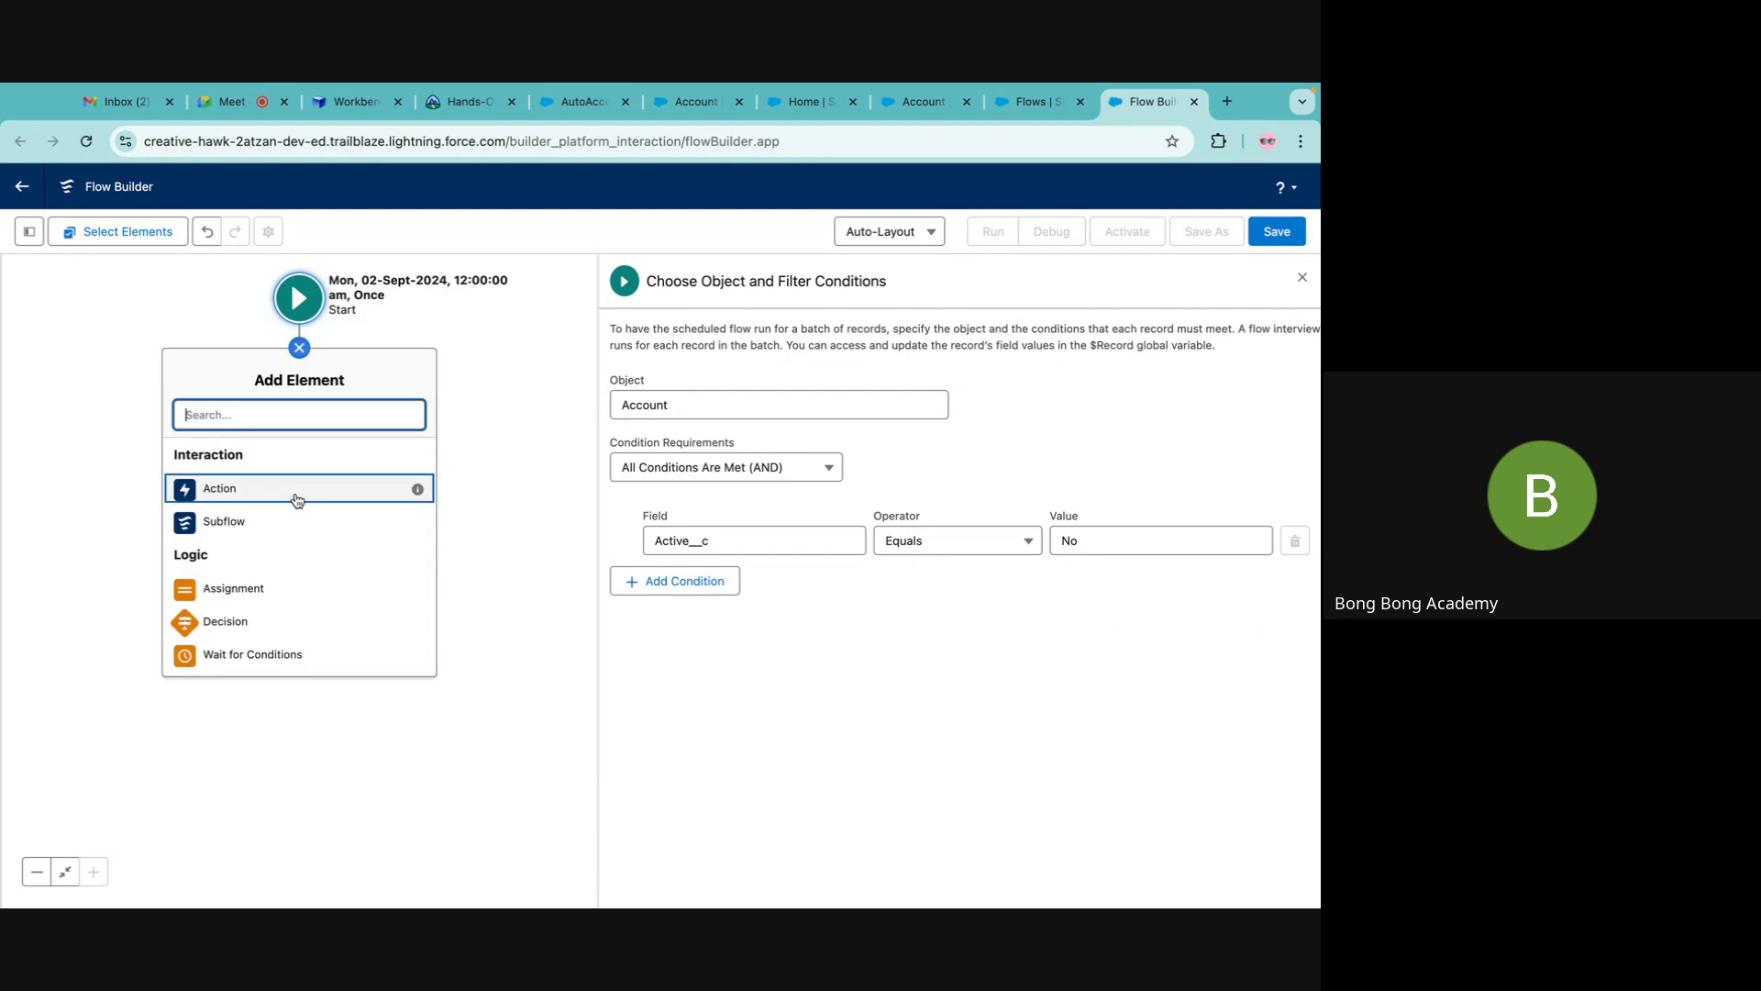
{"action": "type", "text": "de"}
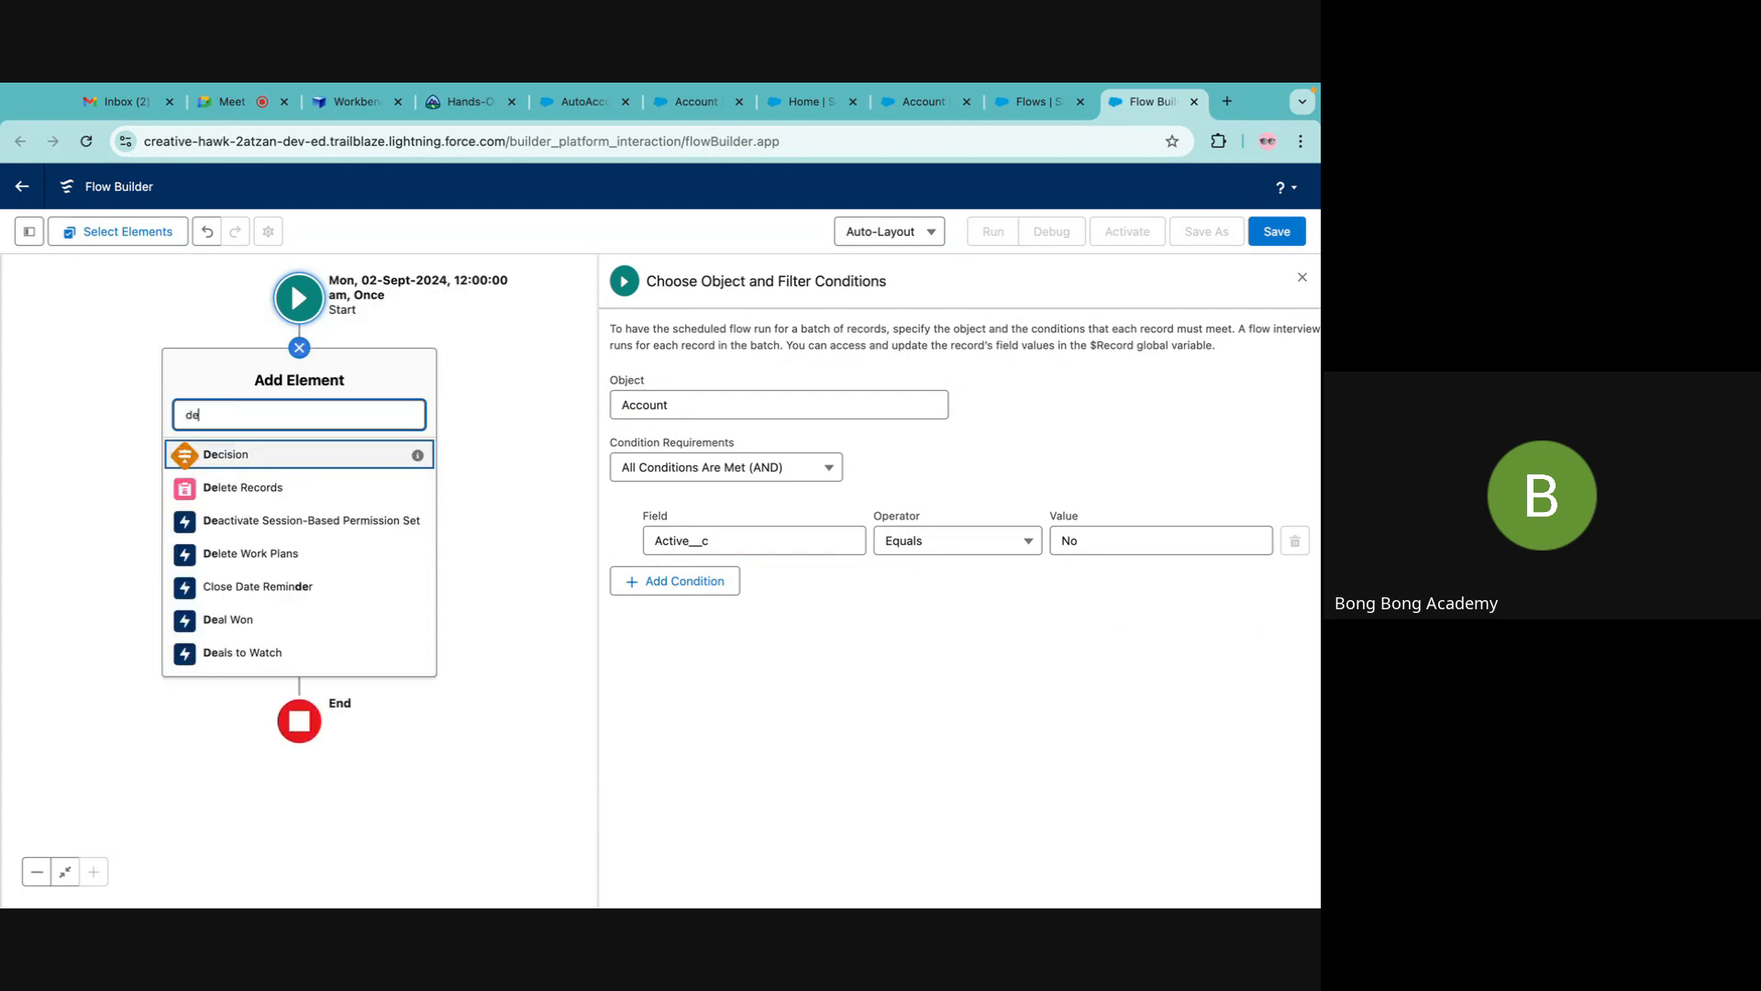
{"action": "left_click", "coordinate": [244, 487]}
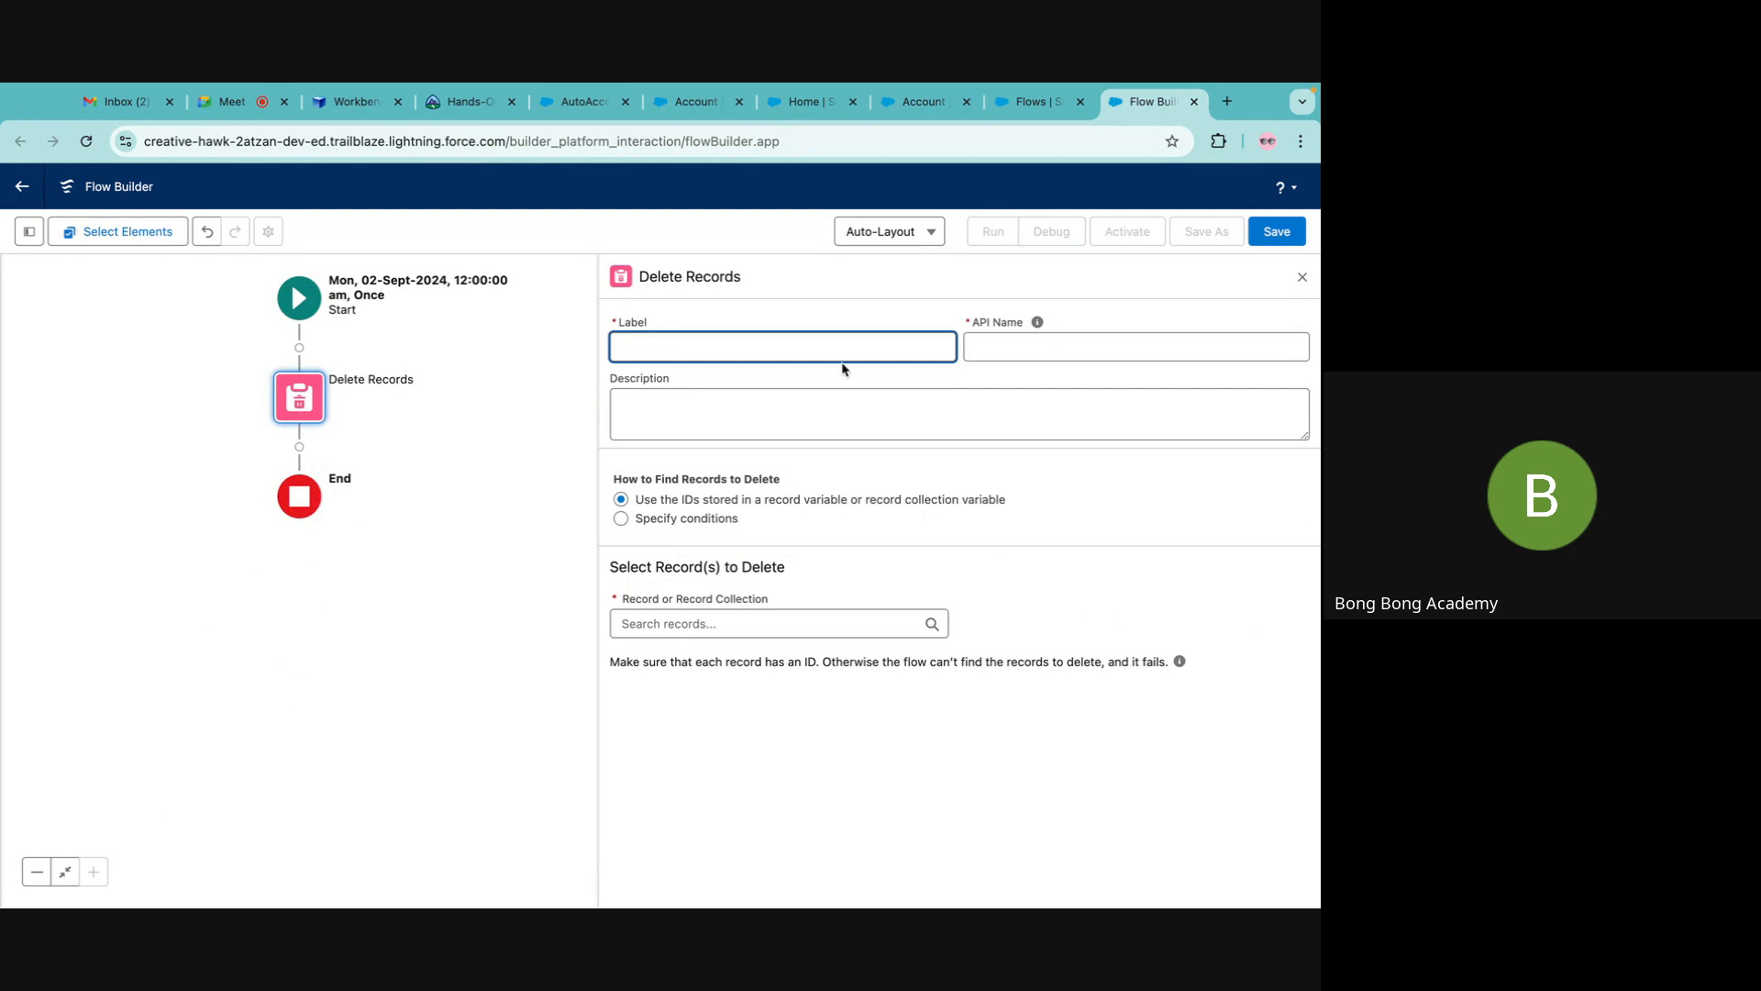
Close the unsaved scheduled flow, discarding its changes, and close the remaining Salesforce org pages back to Trailhead's Hands-On Orgs.
{"action": "left_click", "coordinate": [1194, 102]}
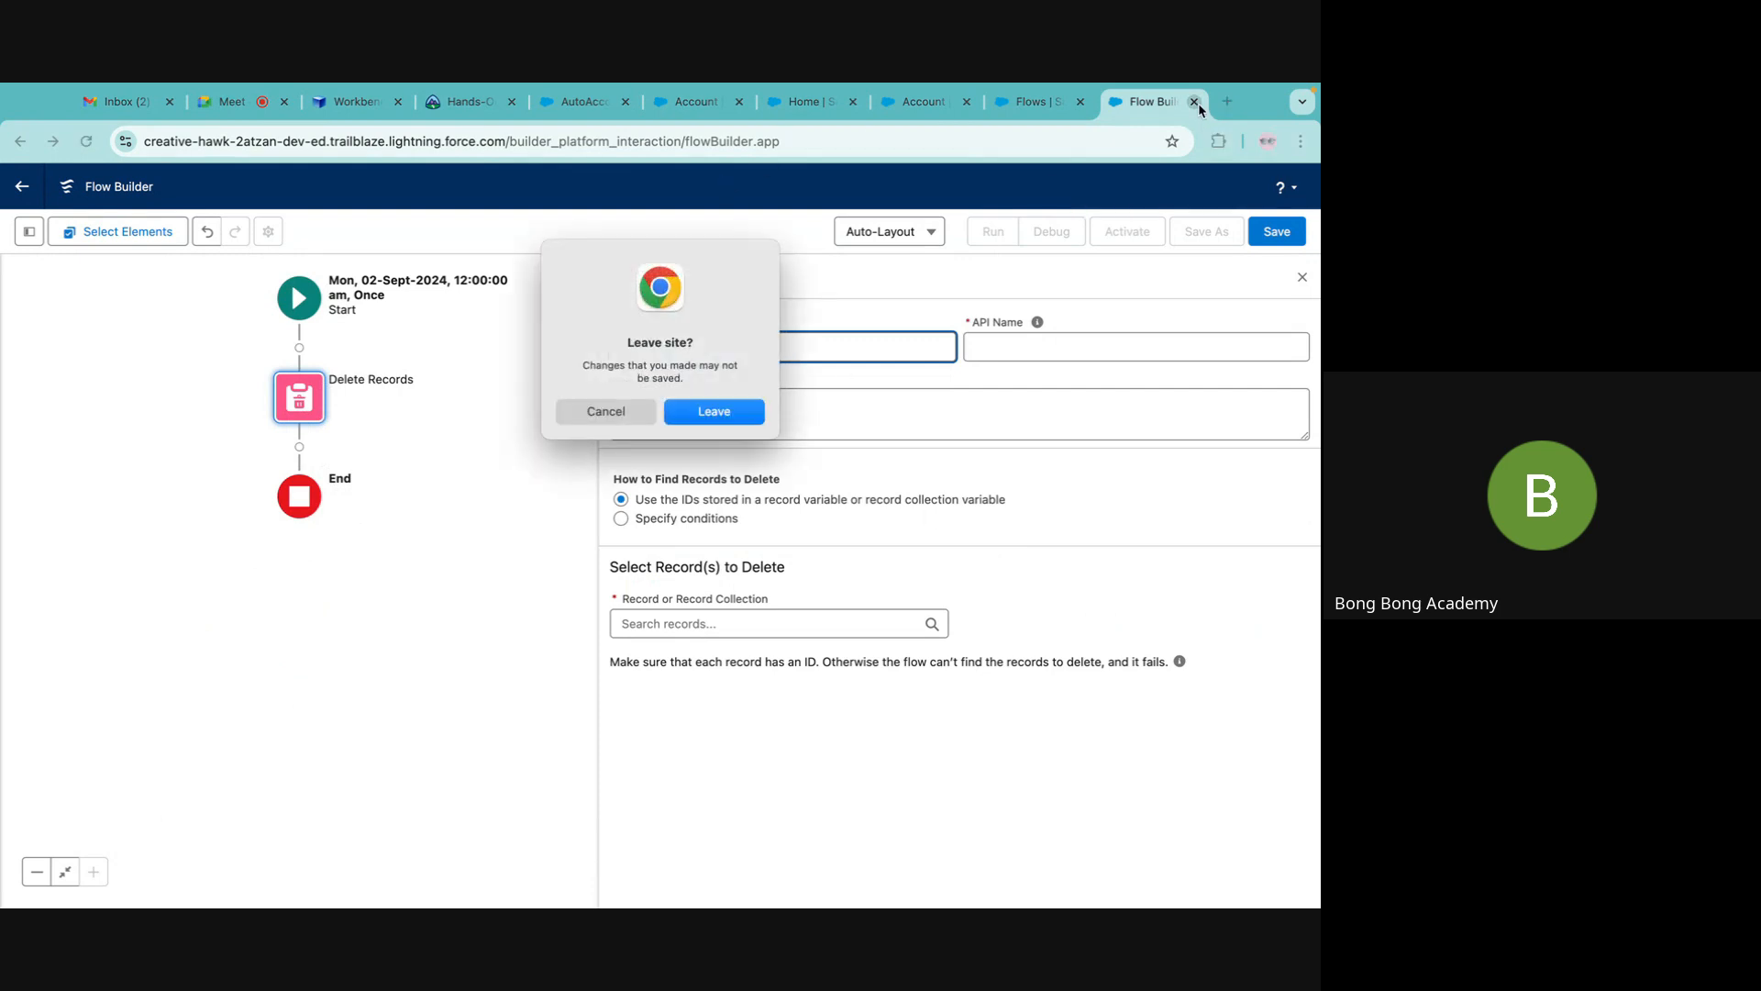
{"action": "left_click", "coordinate": [745, 415]}
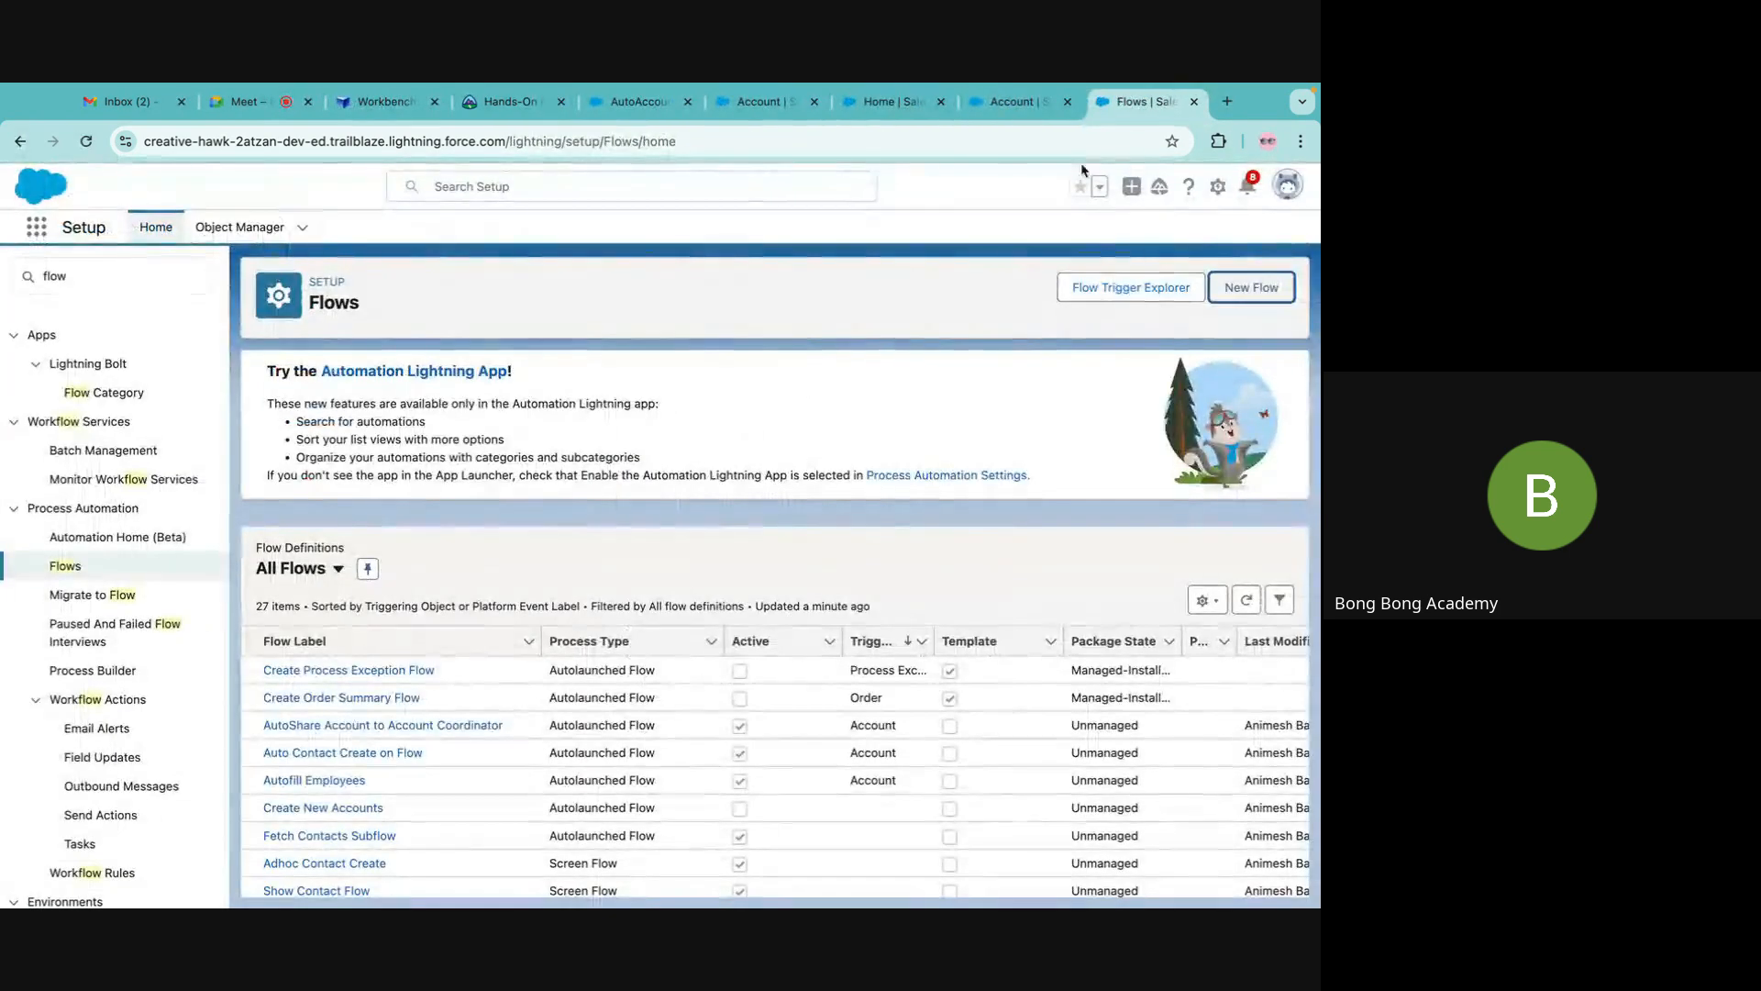
{"action": "left_click", "coordinate": [1195, 102]}
{"action": "left_click", "coordinate": [1195, 103]}
{"action": "left_click", "coordinate": [1195, 103]}
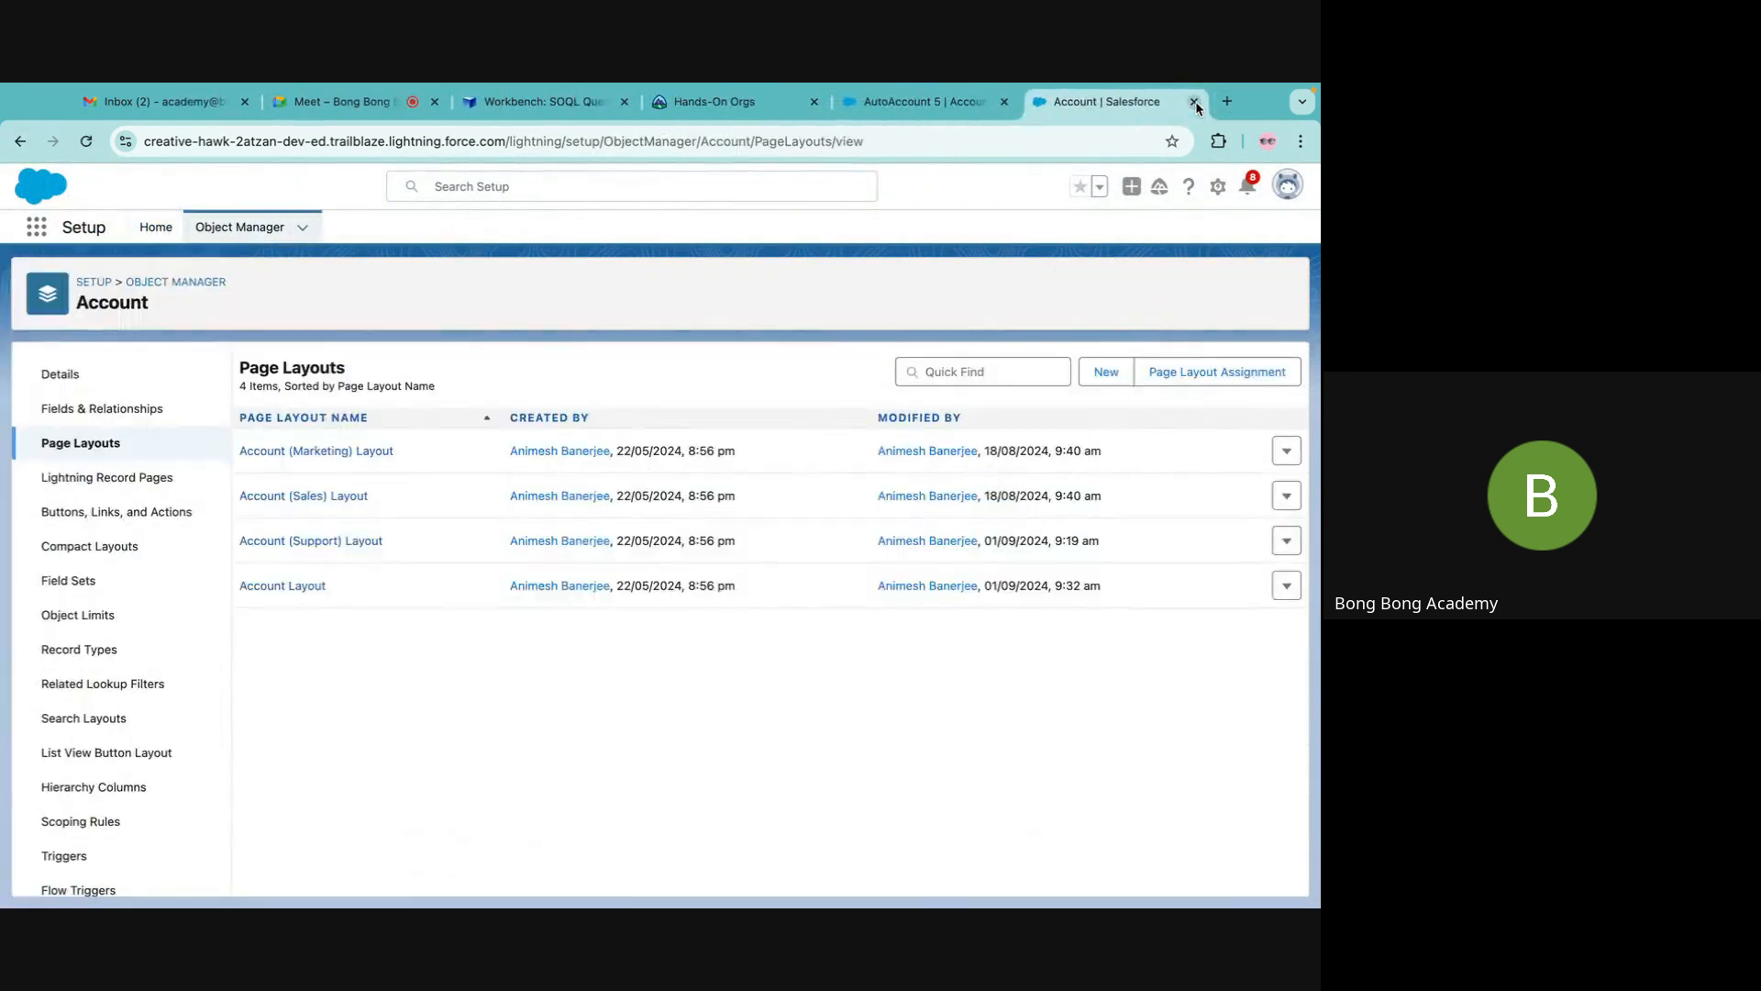
{"action": "left_click", "coordinate": [1195, 102]}
{"action": "left_click", "coordinate": [1147, 102]}
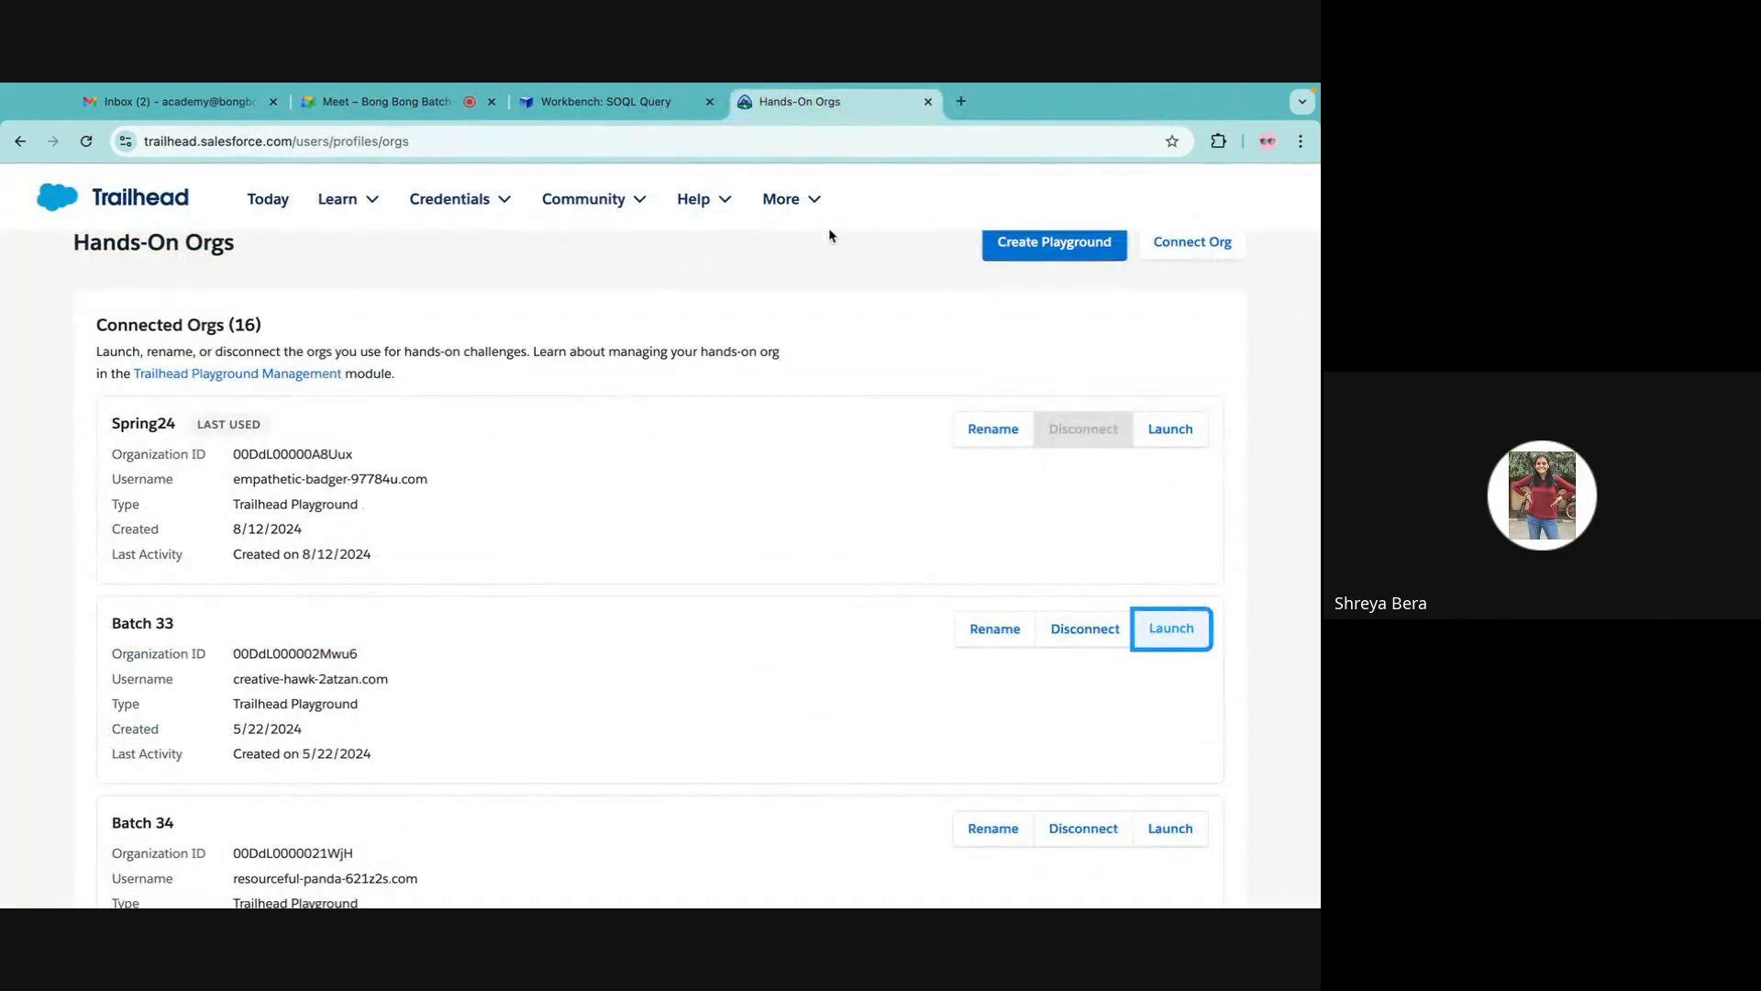
{"action": "left_click", "coordinate": [698, 200]}
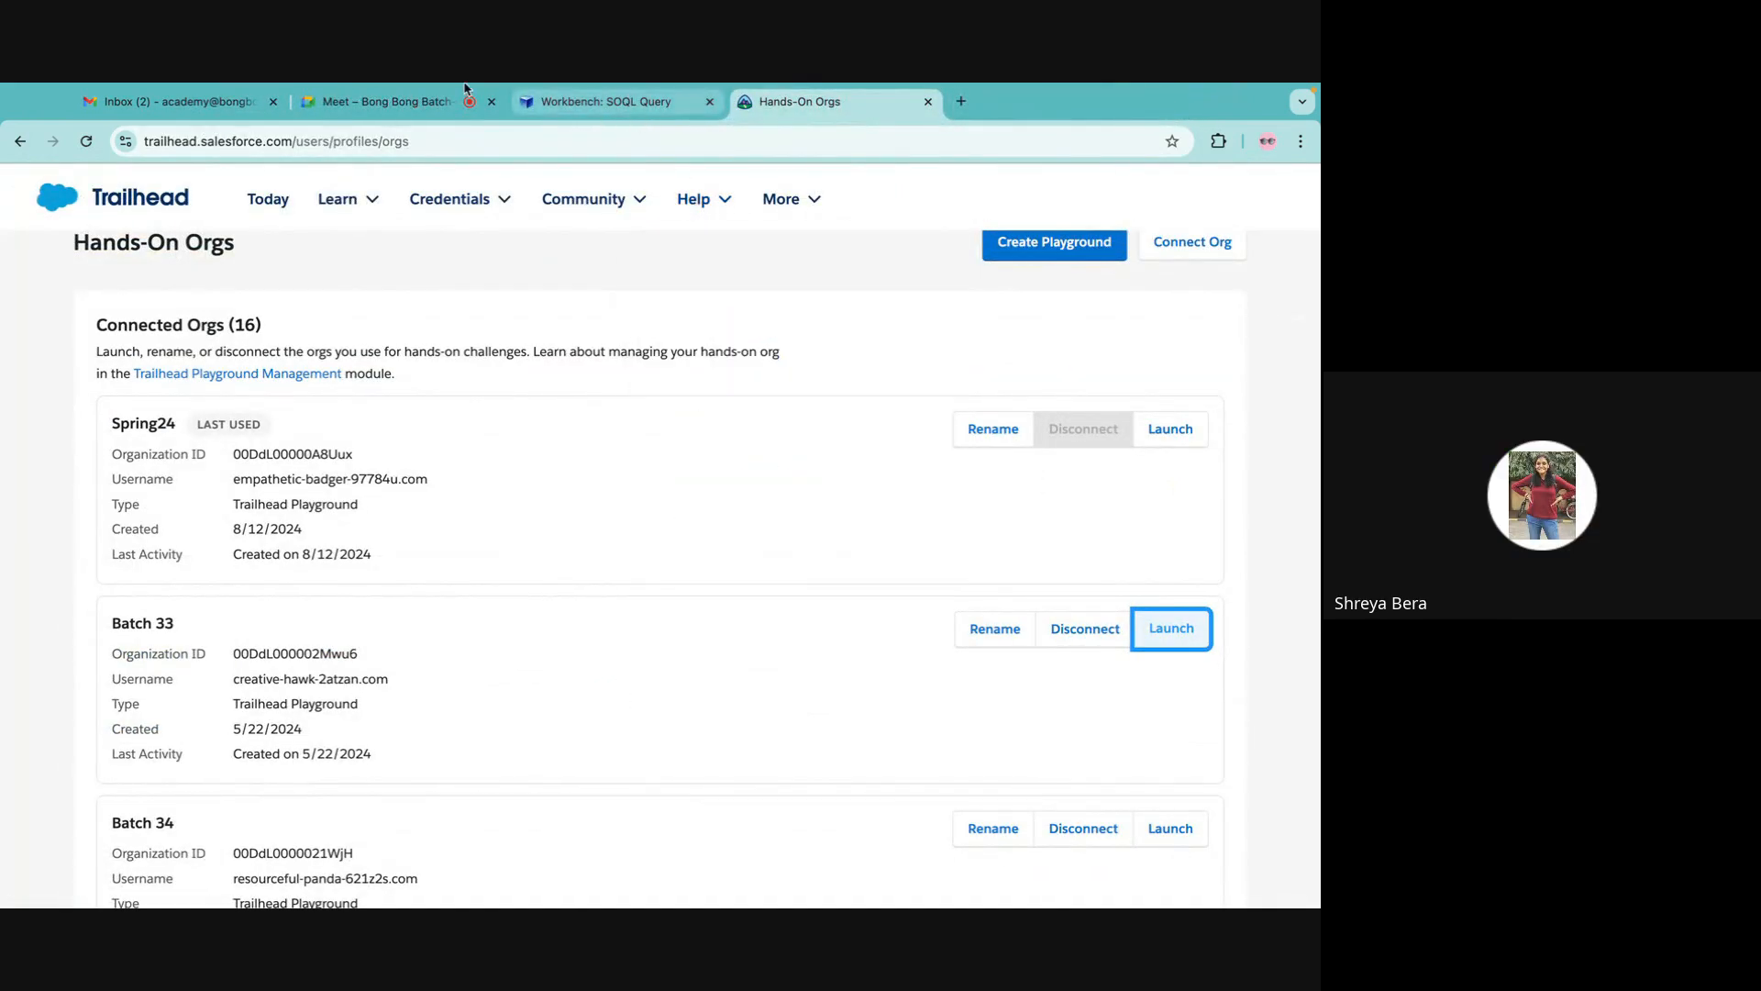
Switch to the Google Meet call and stop presenting the screen.
{"action": "left_click", "coordinate": [385, 102]}
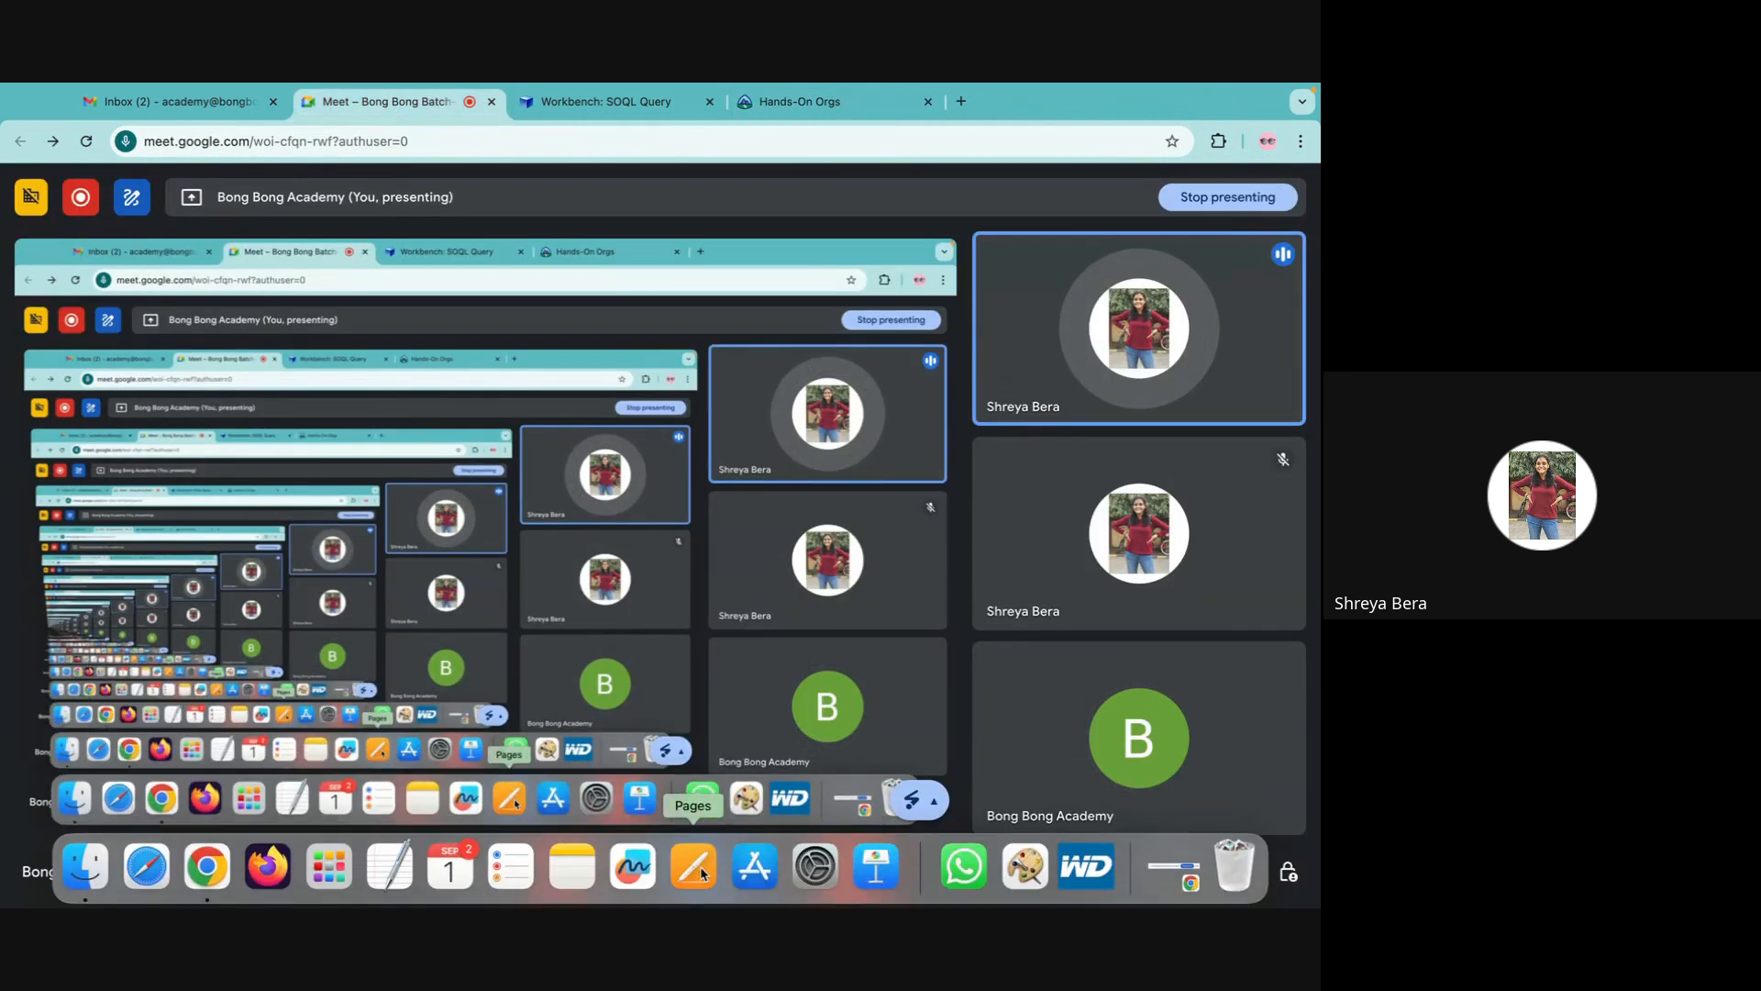
{"action": "left_click", "coordinate": [704, 879]}
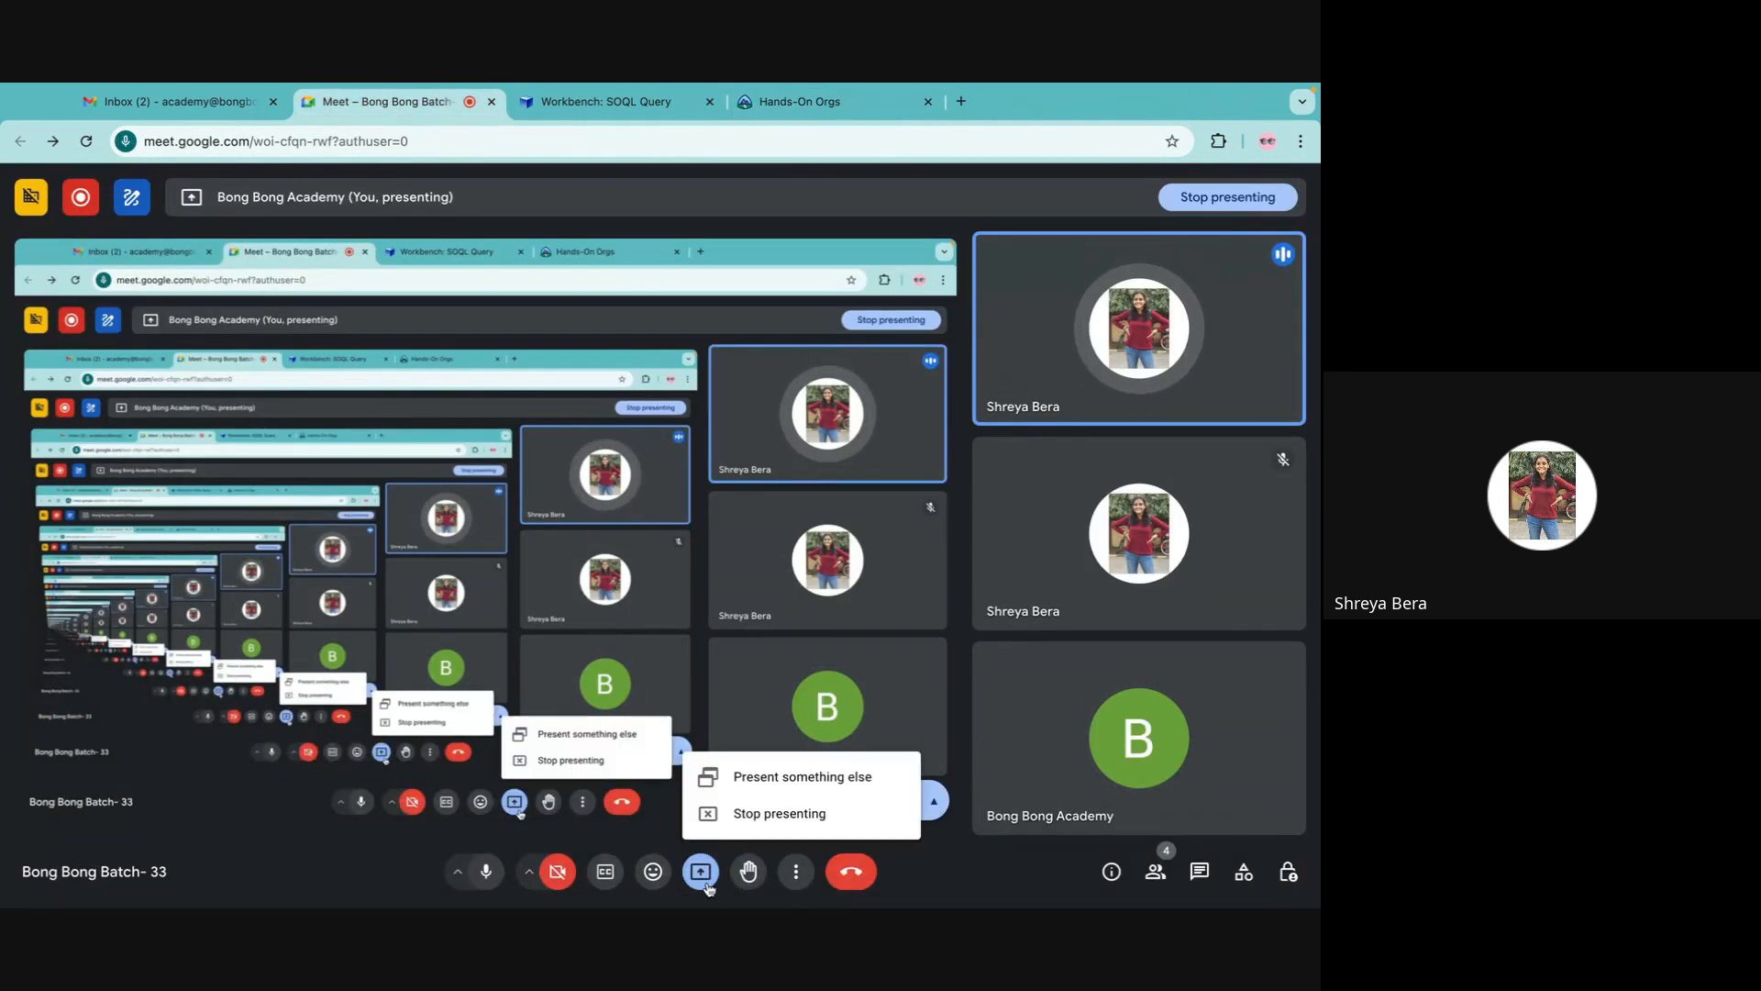
{"action": "left_click", "coordinate": [744, 831]}
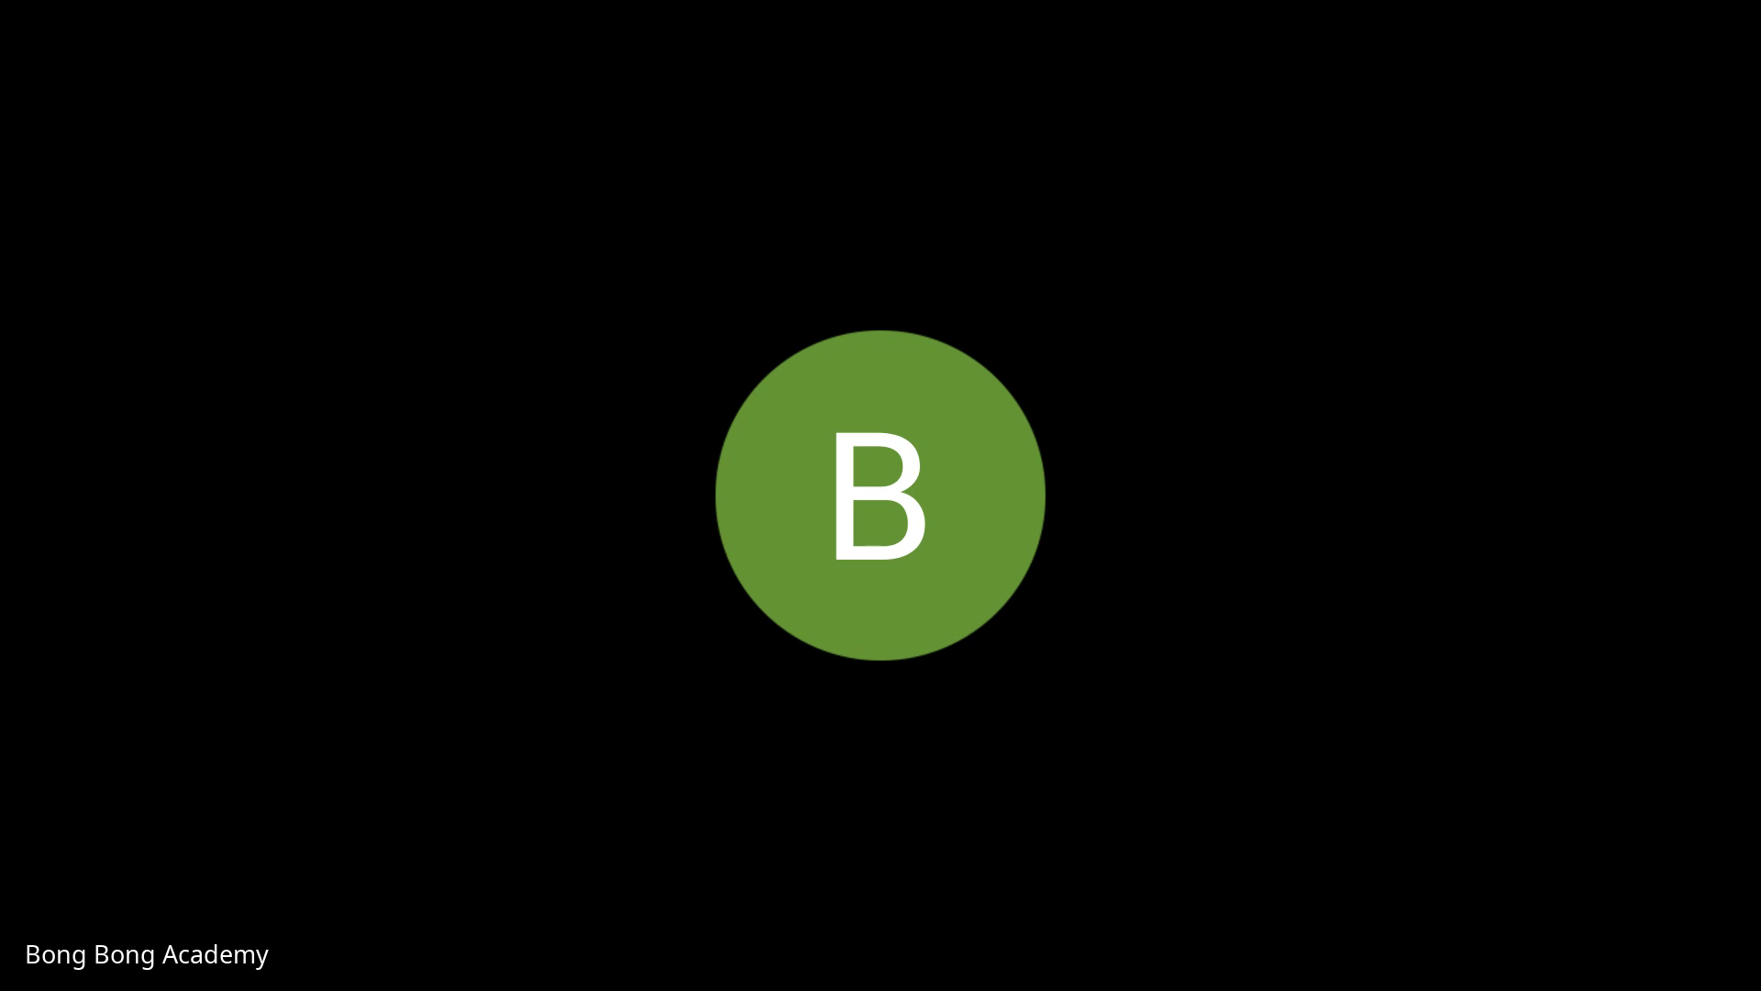